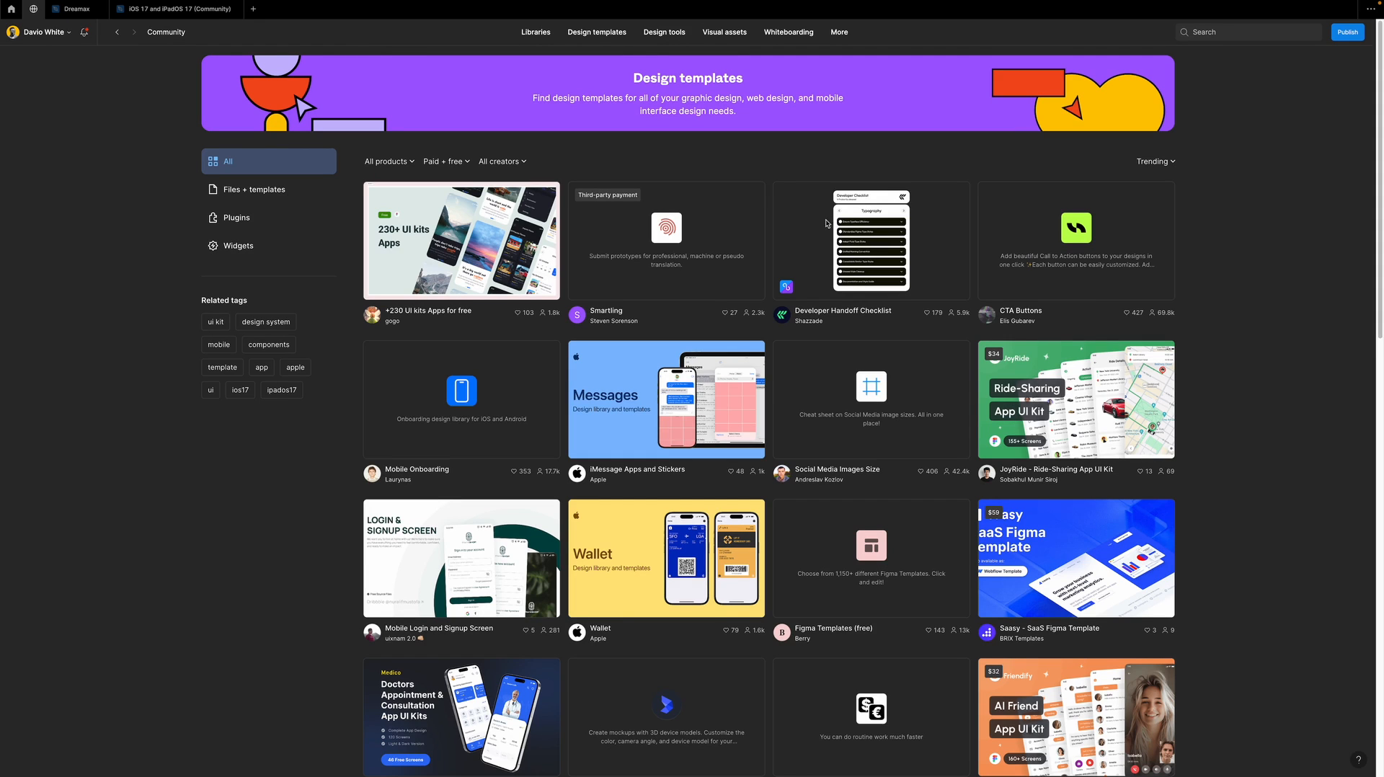
Search the Community for "ios" and open Apple's iOS 17 and iPadOS 17 design file page.
click(1212, 33)
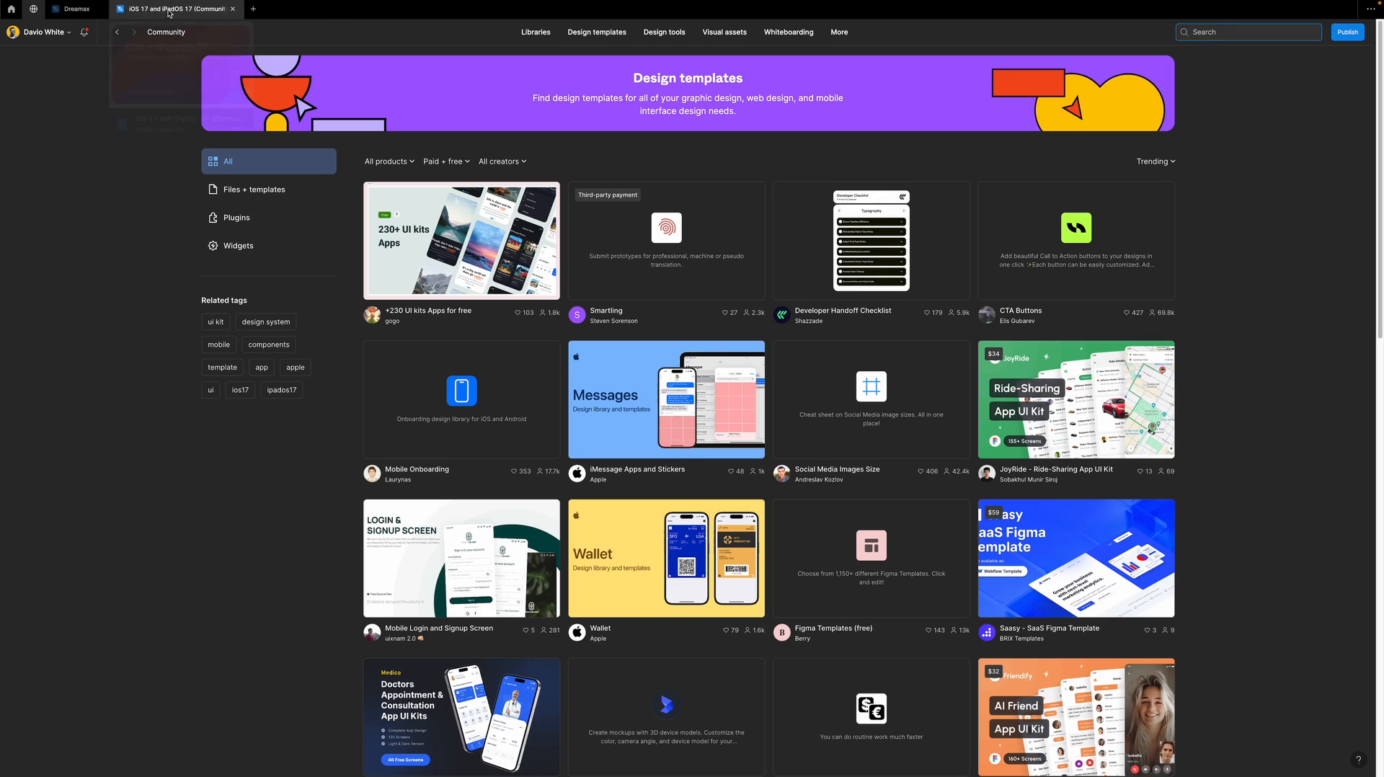
mouse_move(207, 17)
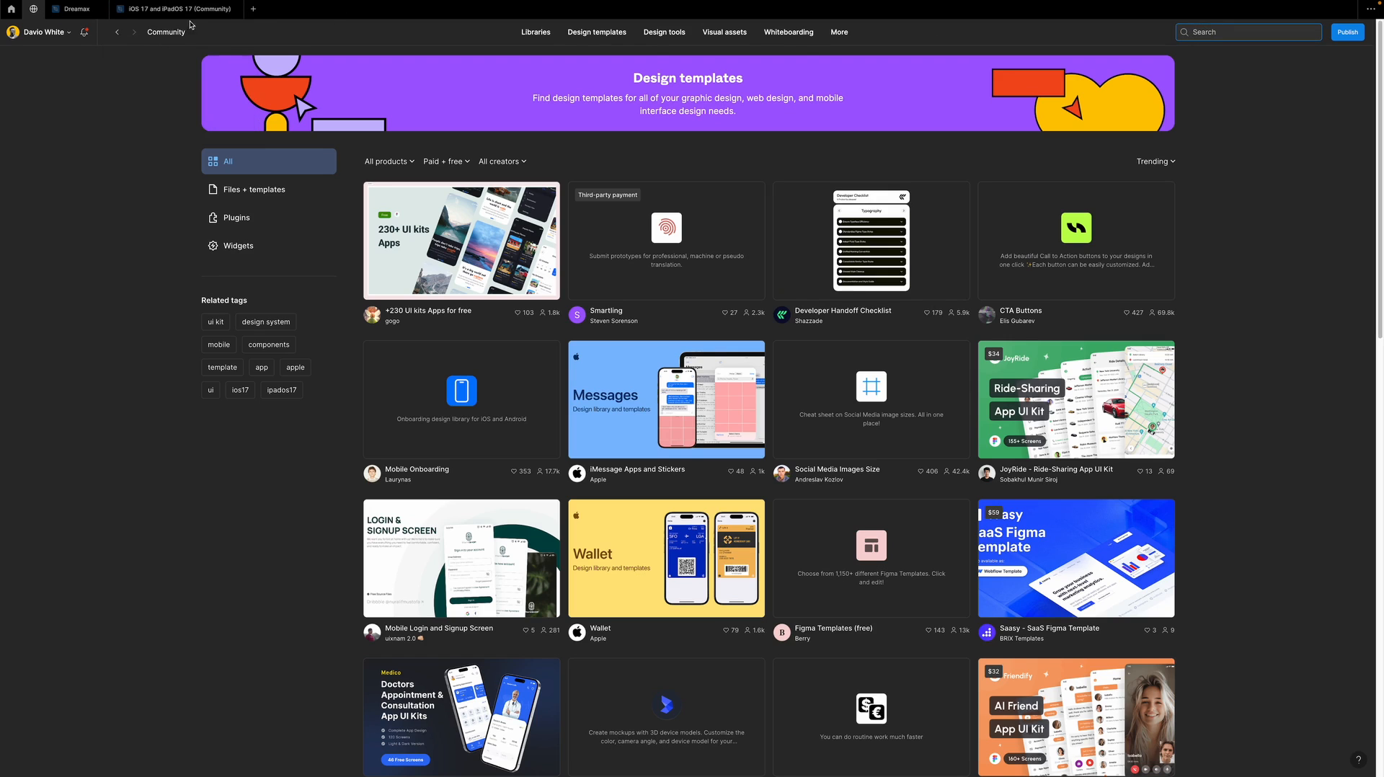
text(ios)
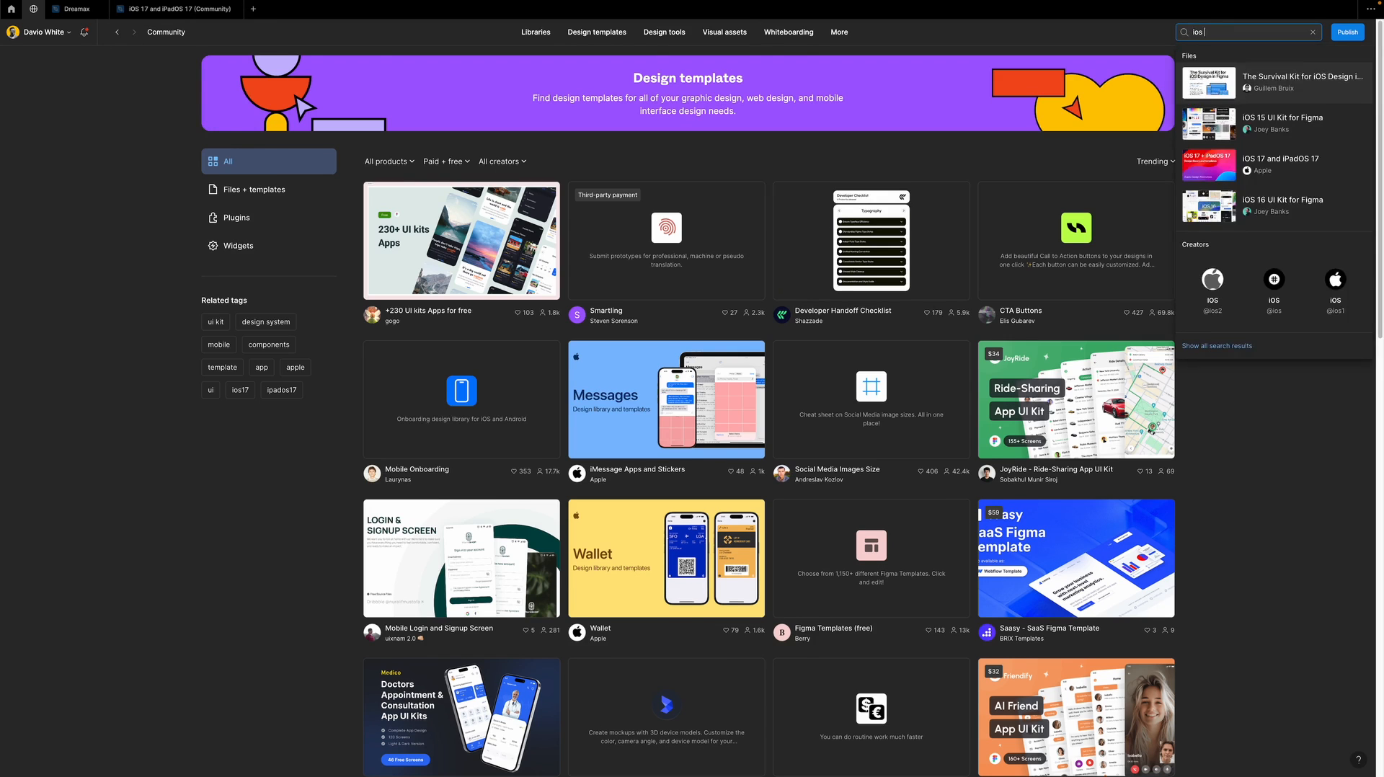
key(Return)
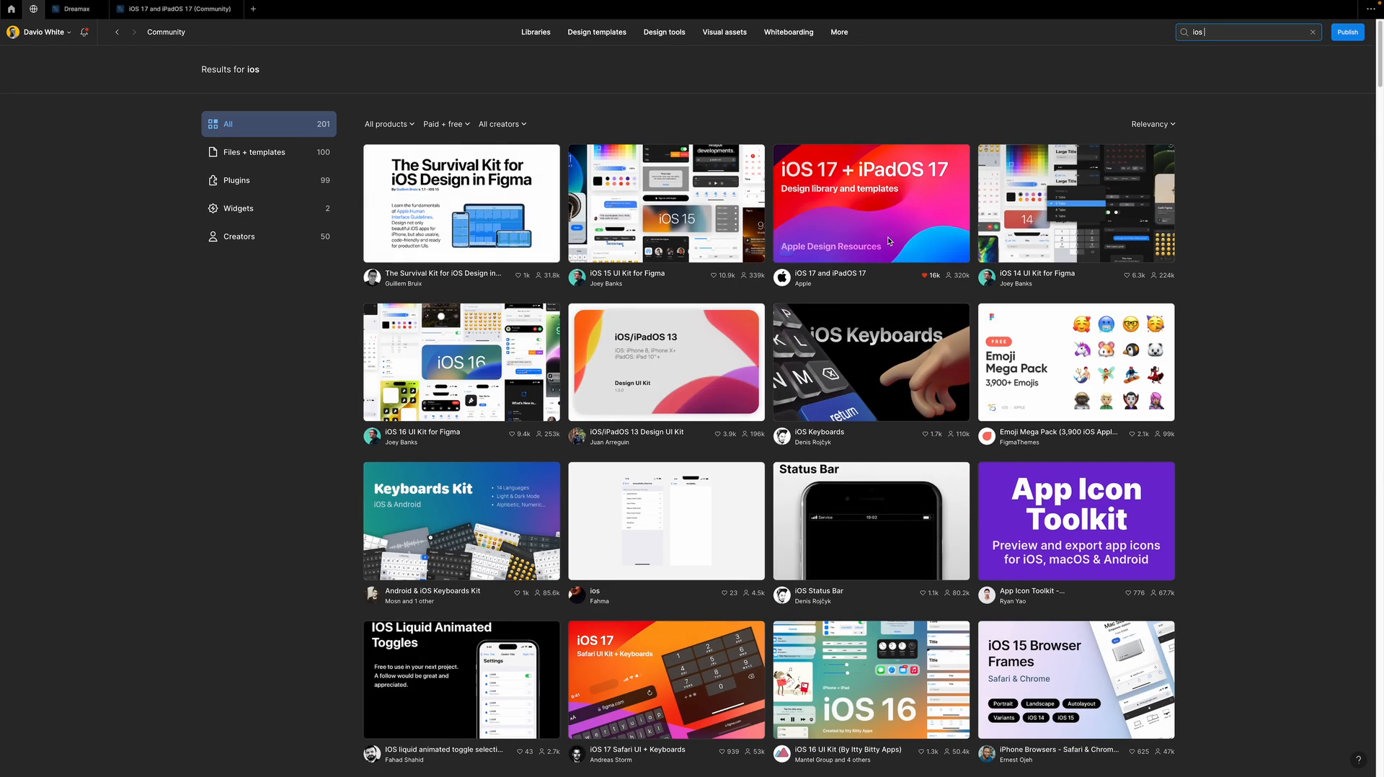
click(852, 220)
Examine the kit's enlarged cover image, its description and the list of pages in its preview.
click(670, 225)
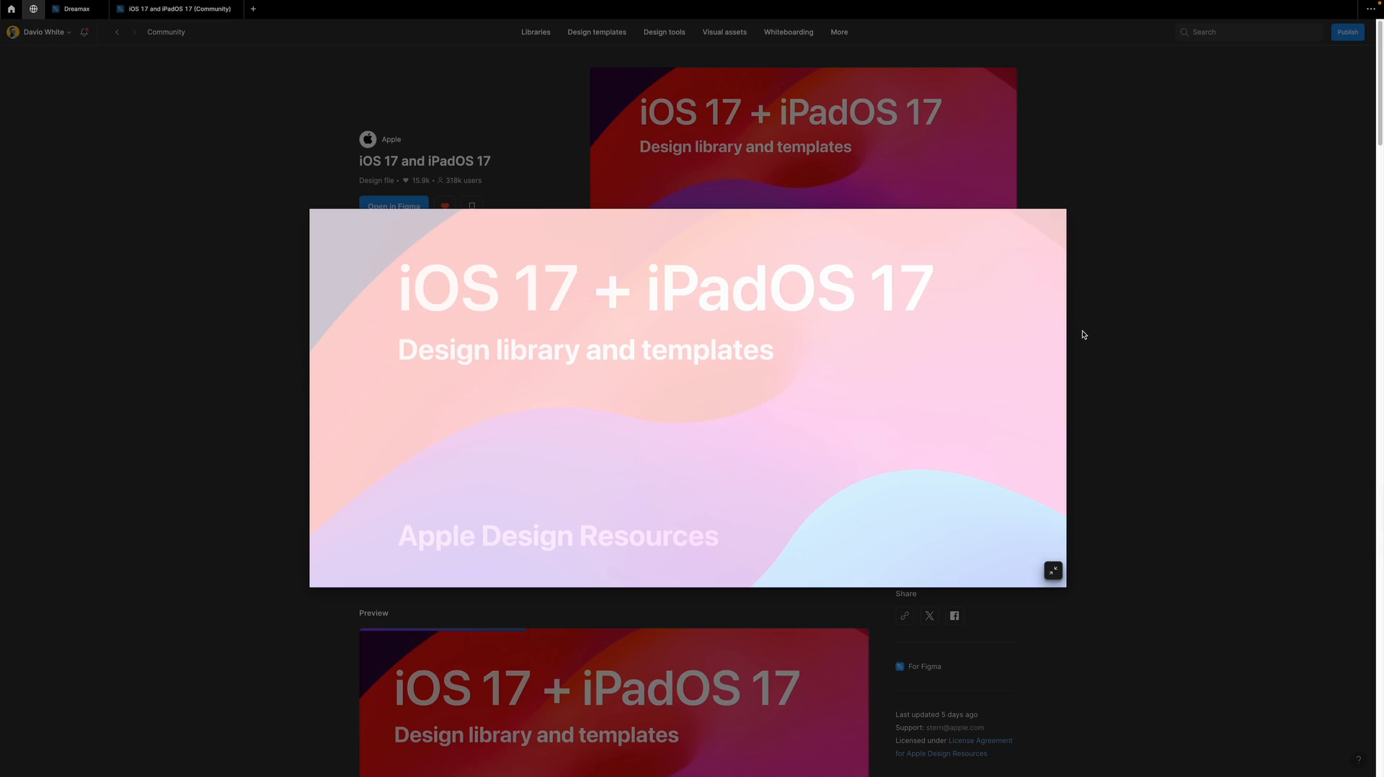
click(1092, 330)
scroll(293, 463, down, 10)
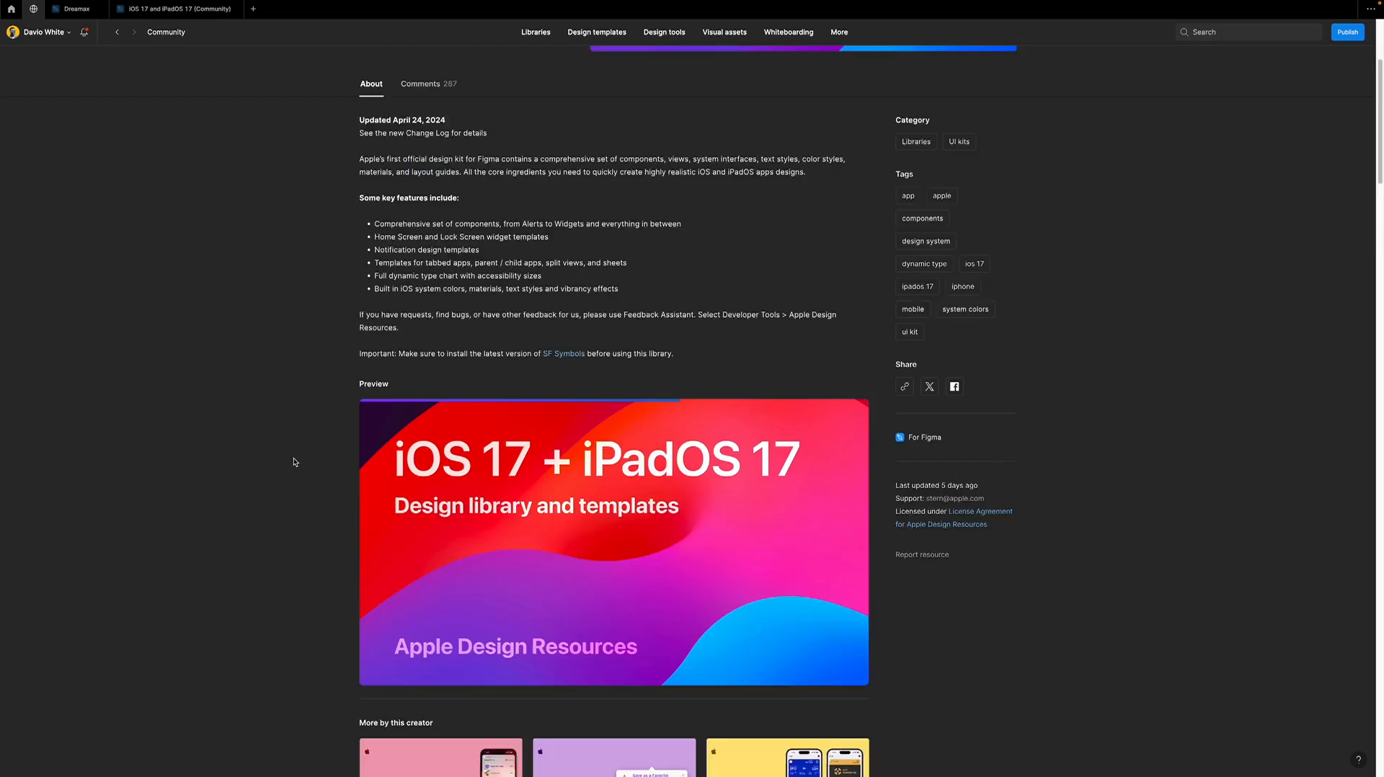
scroll(361, 435, up, 6)
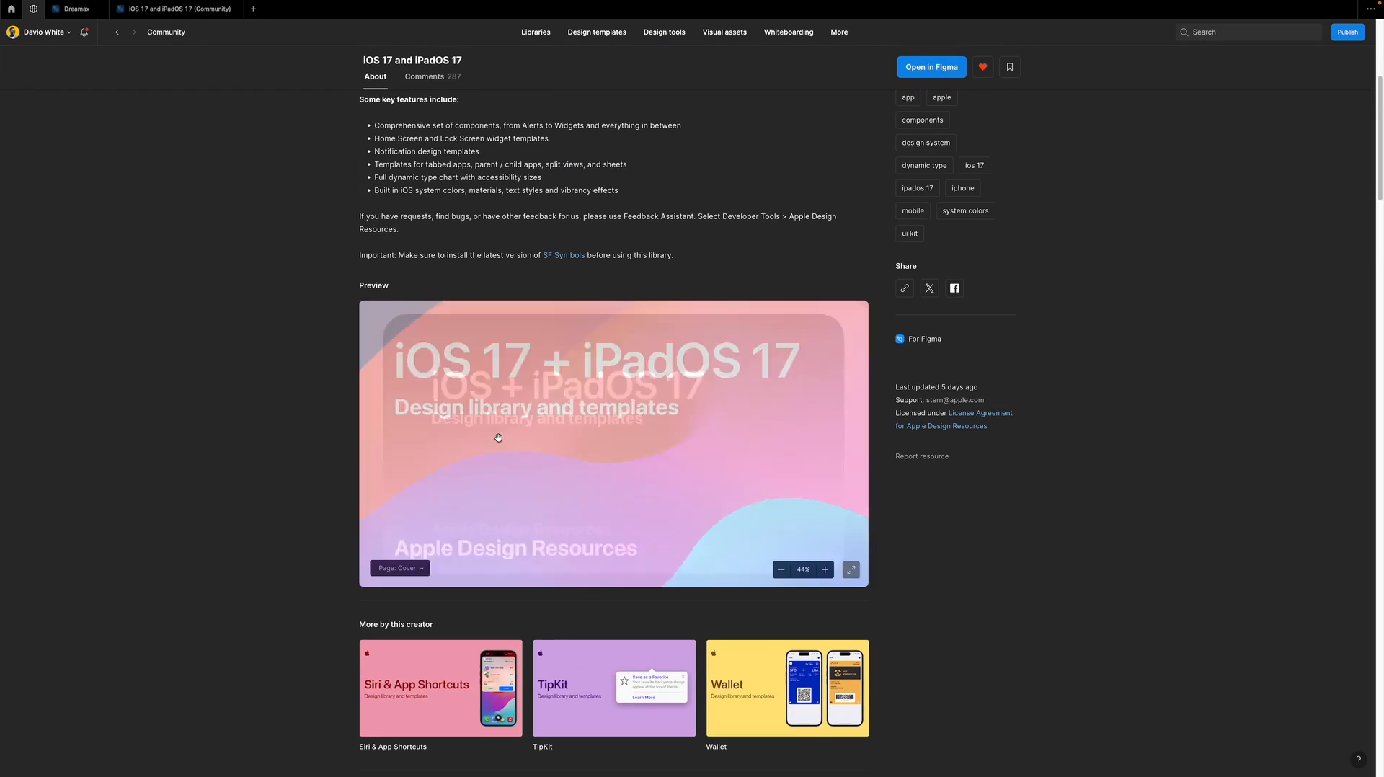
click(422, 569)
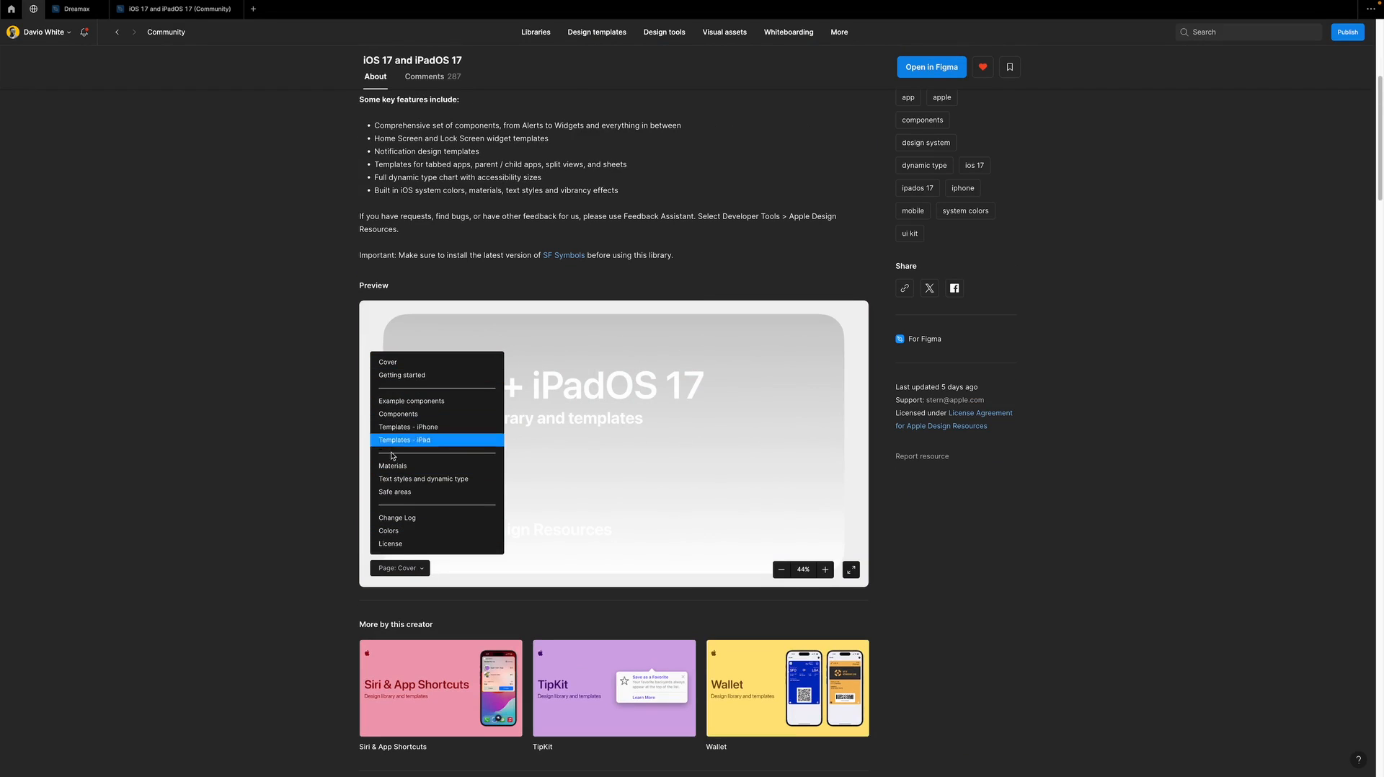
scroll(885, 217, up, 5)
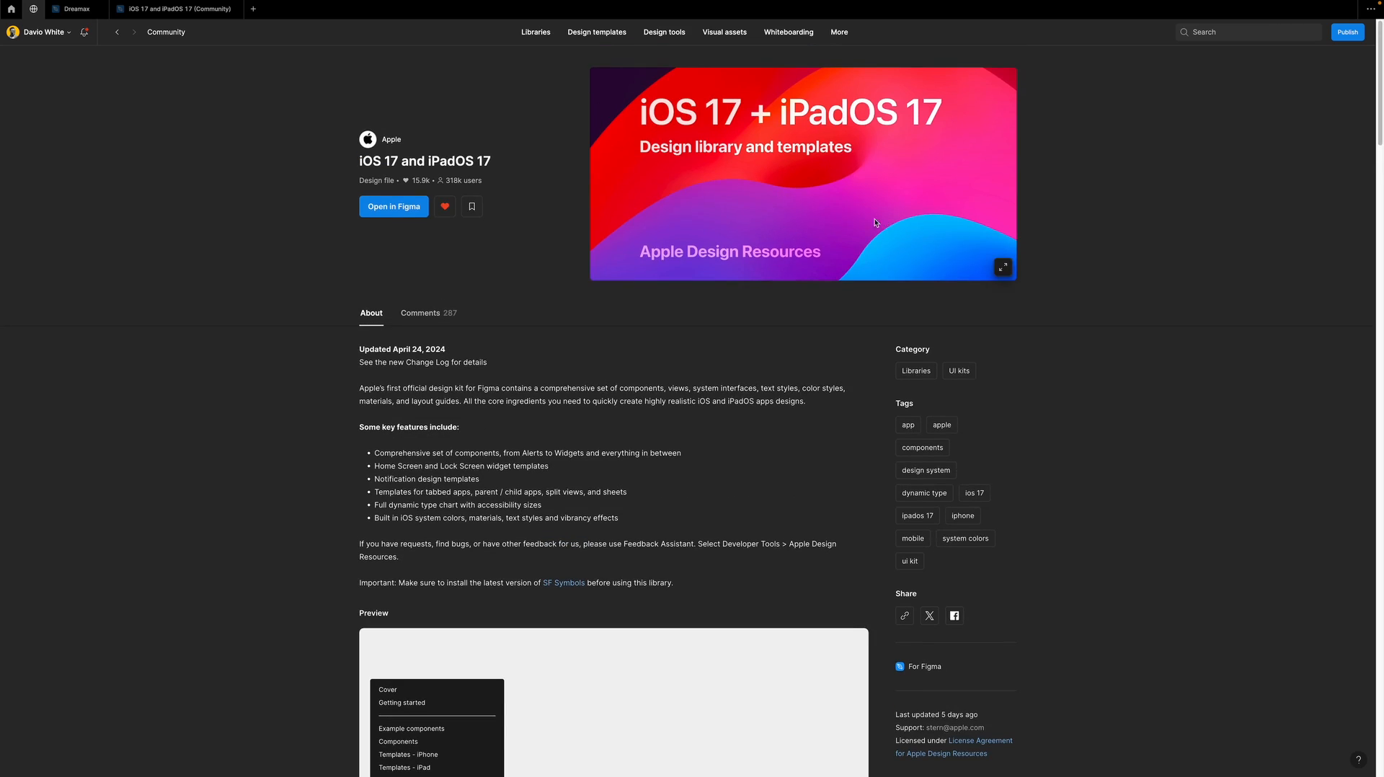
Open the iOS 17 and iPadOS 17 kit for editing and copy the light iPhone status bar from the Status Bars section.
click(393, 207)
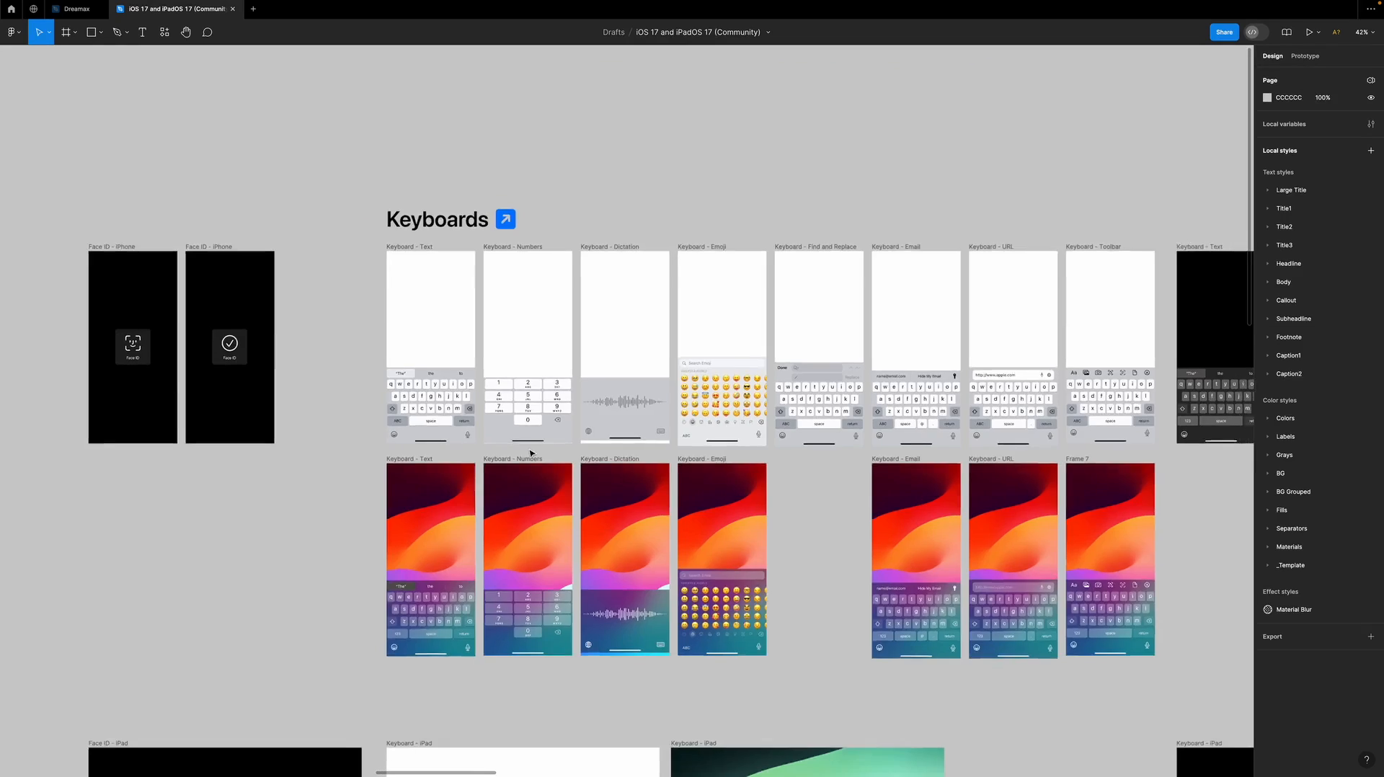
scroll(531, 453, right, 10)
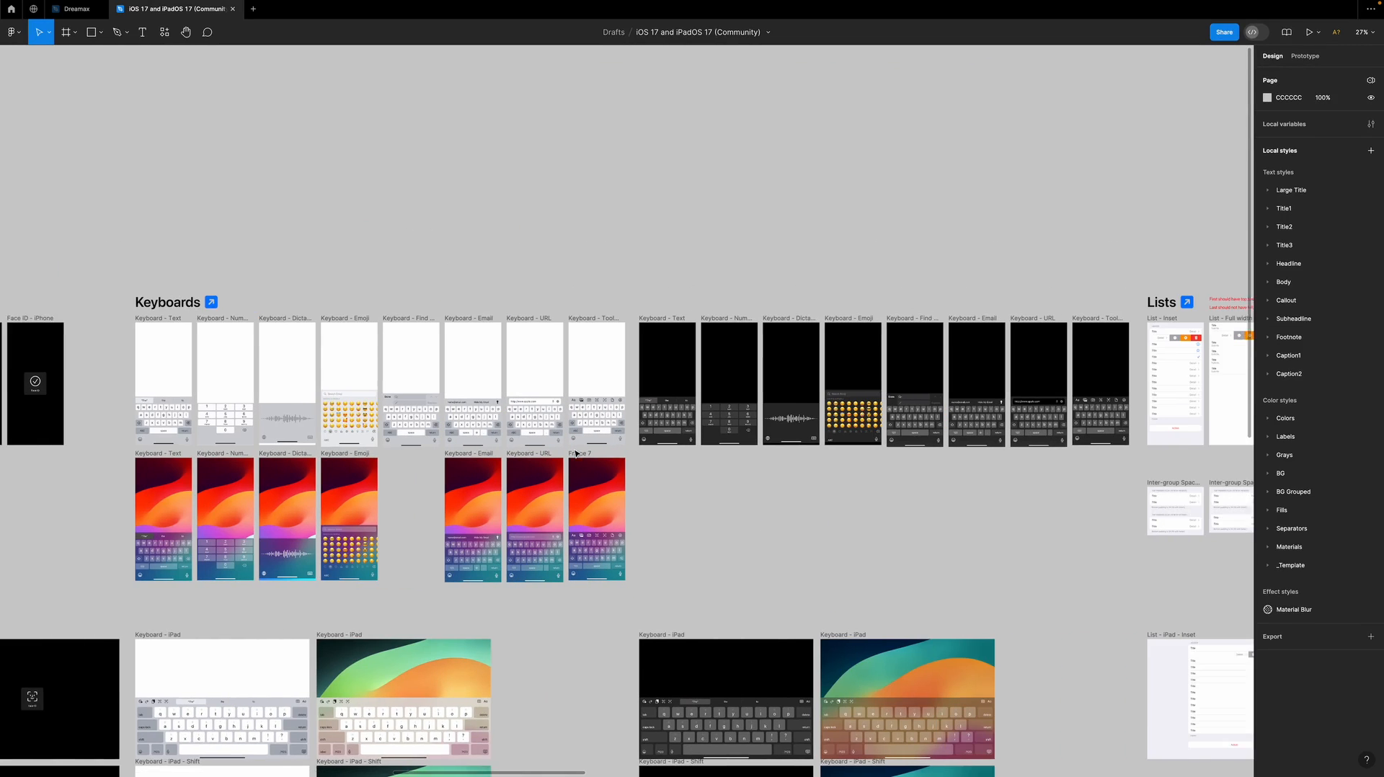
scroll(576, 454, right, 5)
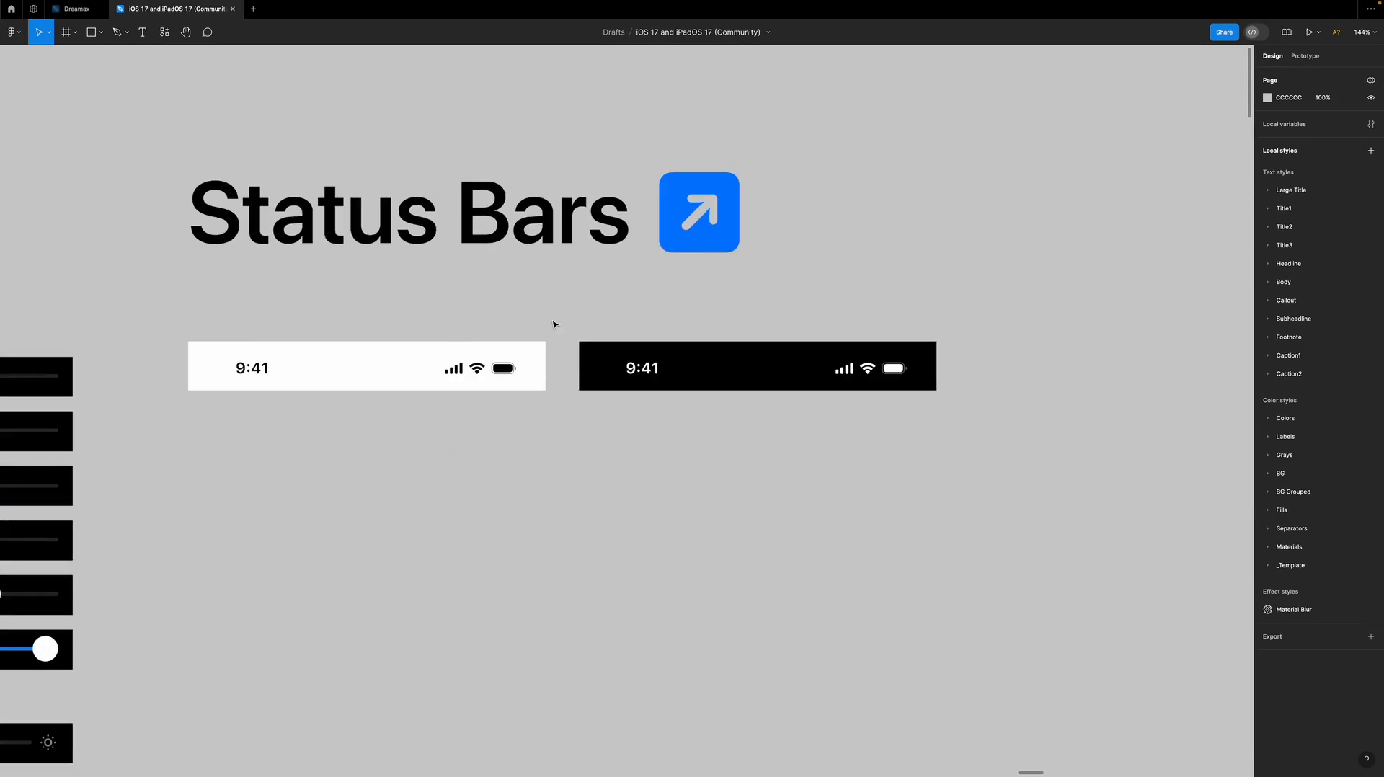
click(366, 371)
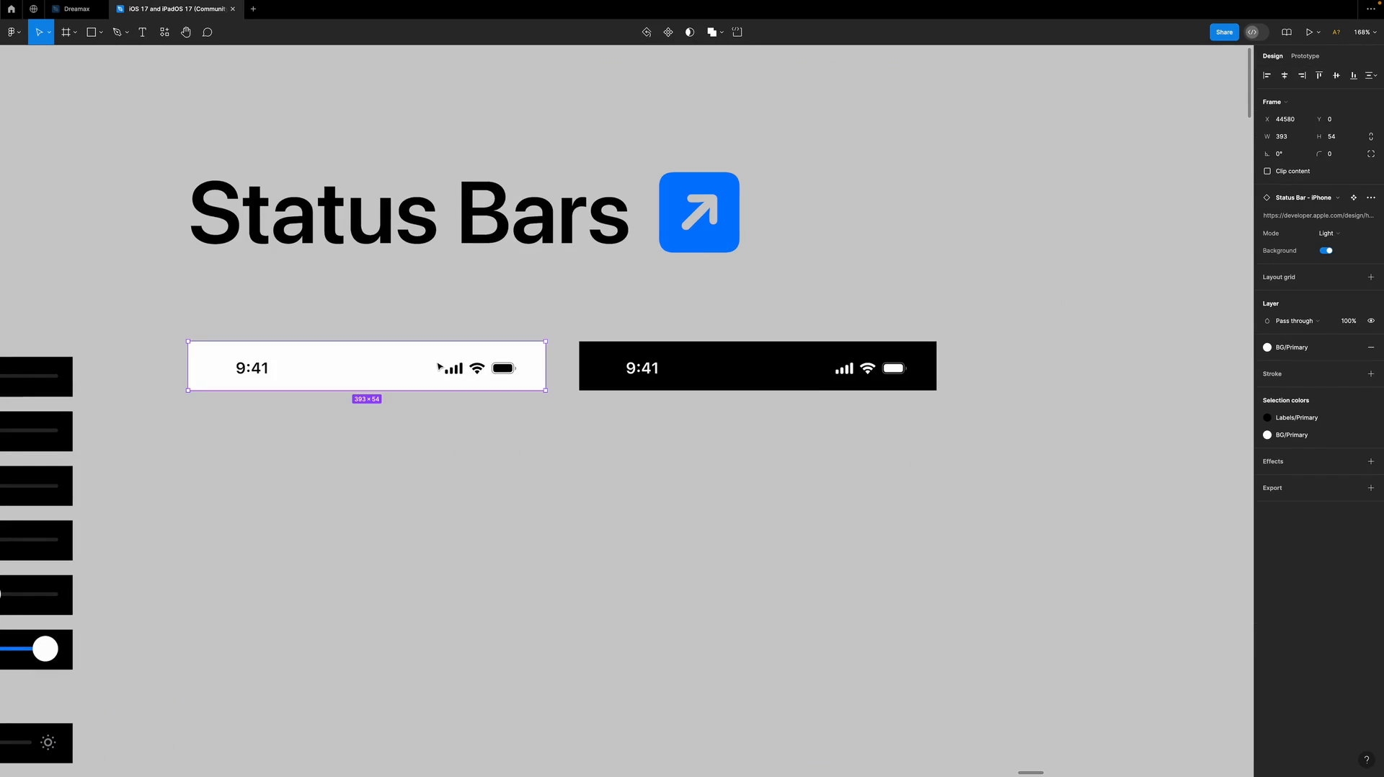
click(502, 299)
Switch to the Dreamax file and paste the copied status bar into the whatsapp frame.
click(75, 8)
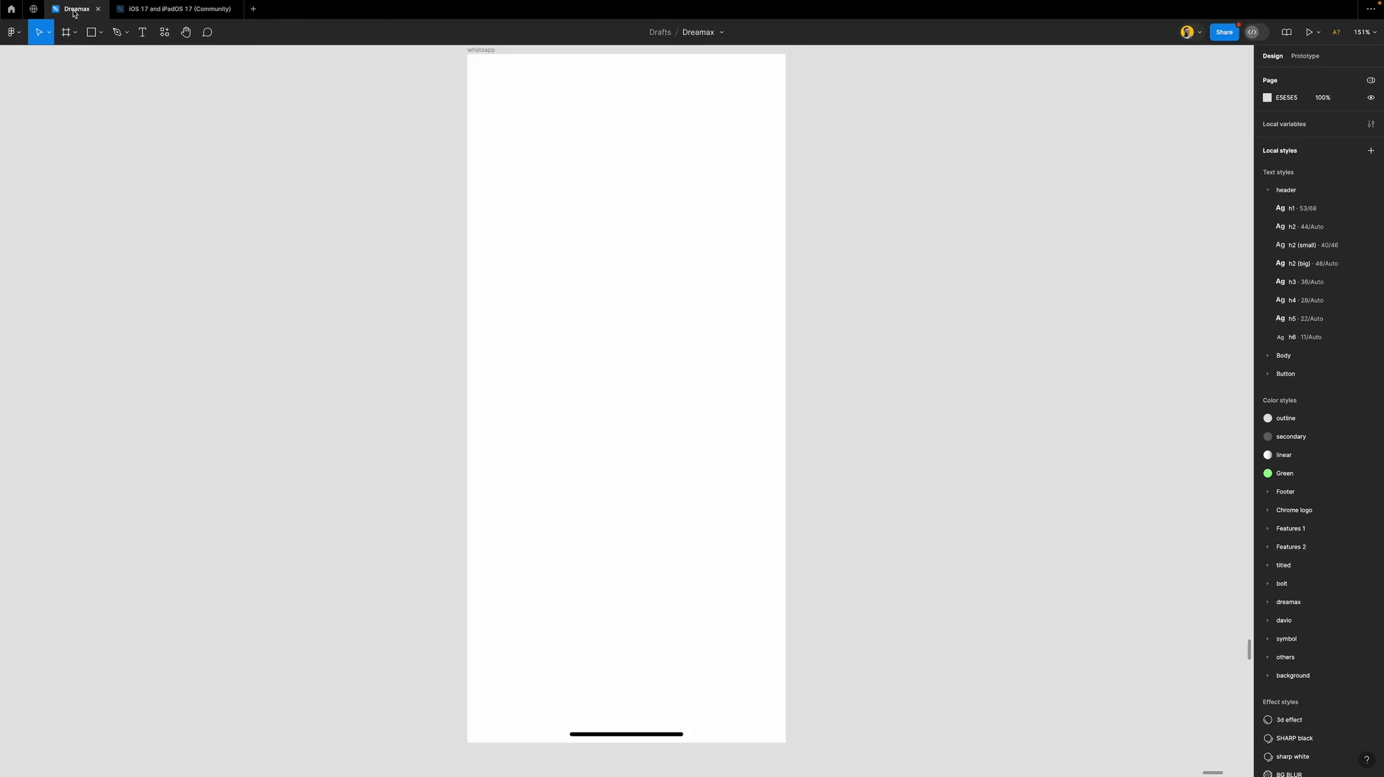
click(497, 54)
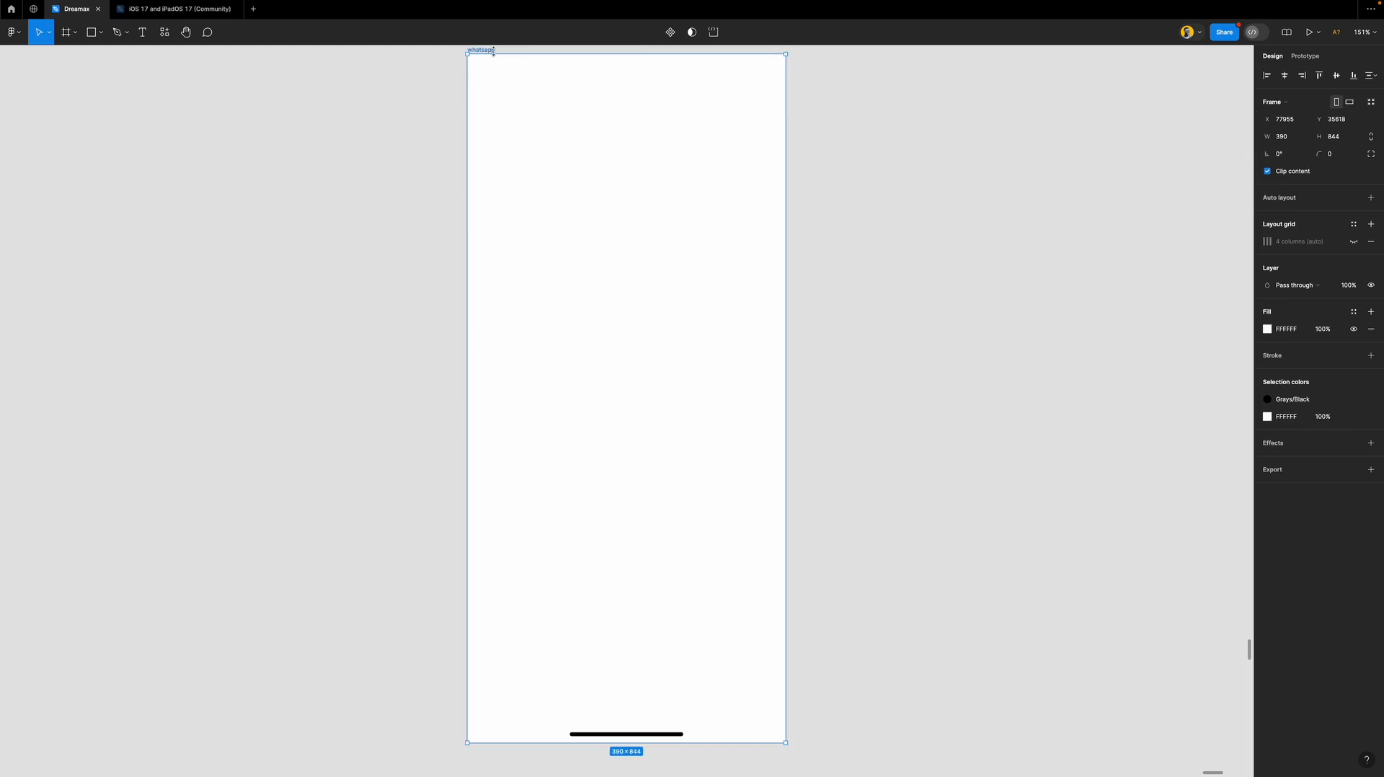
key(ctrl+v)
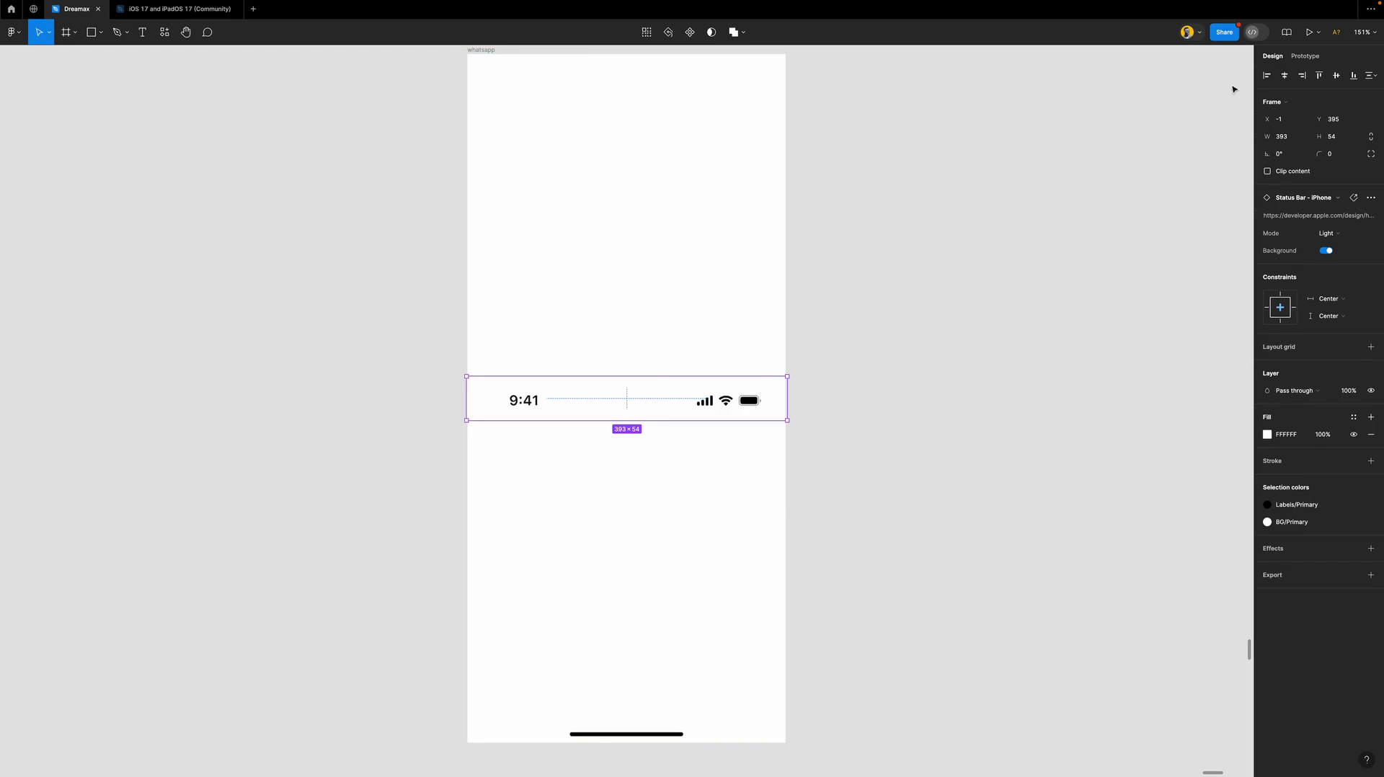
click(480, 53)
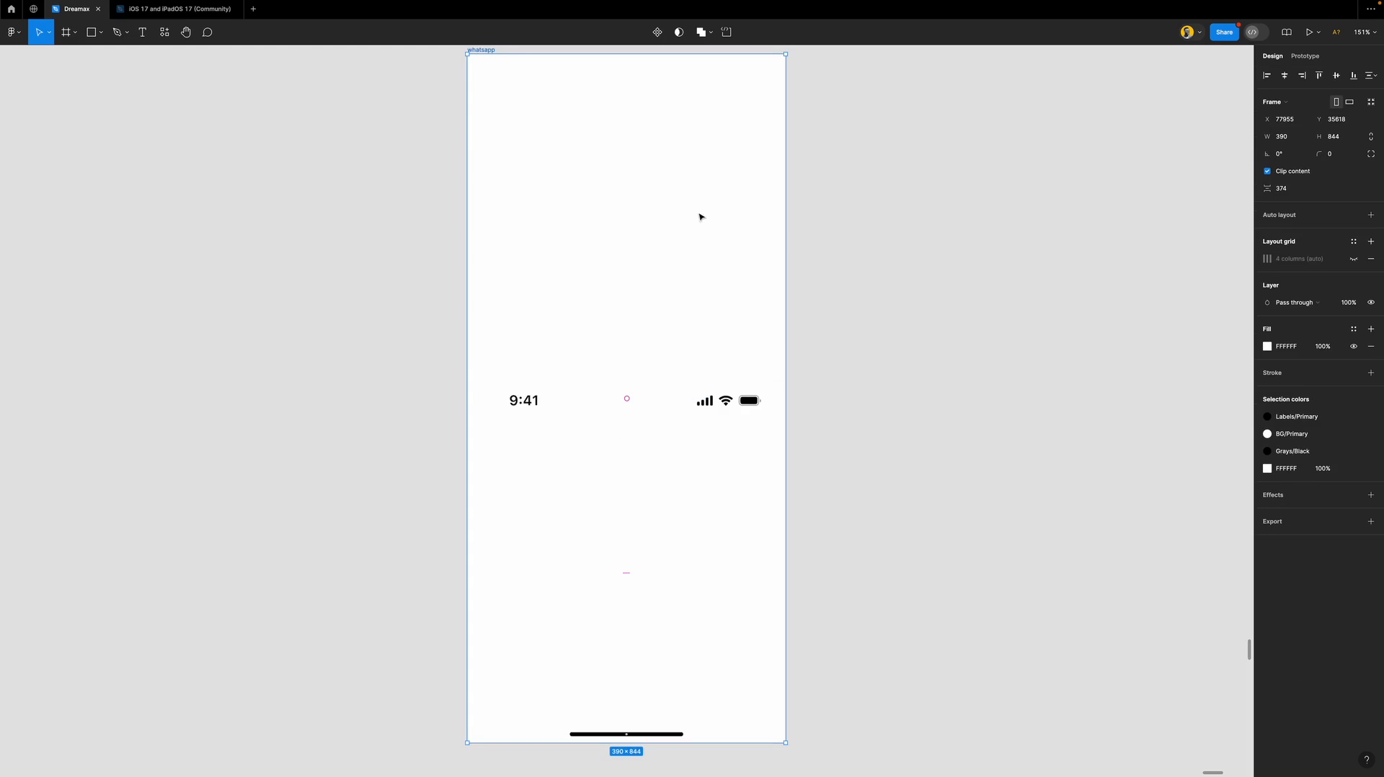
click(888, 289)
Try adding an iPhone 13 & 14 frame level with the whatsapp frame, and delete it again.
scroll(746, 288, right, 5)
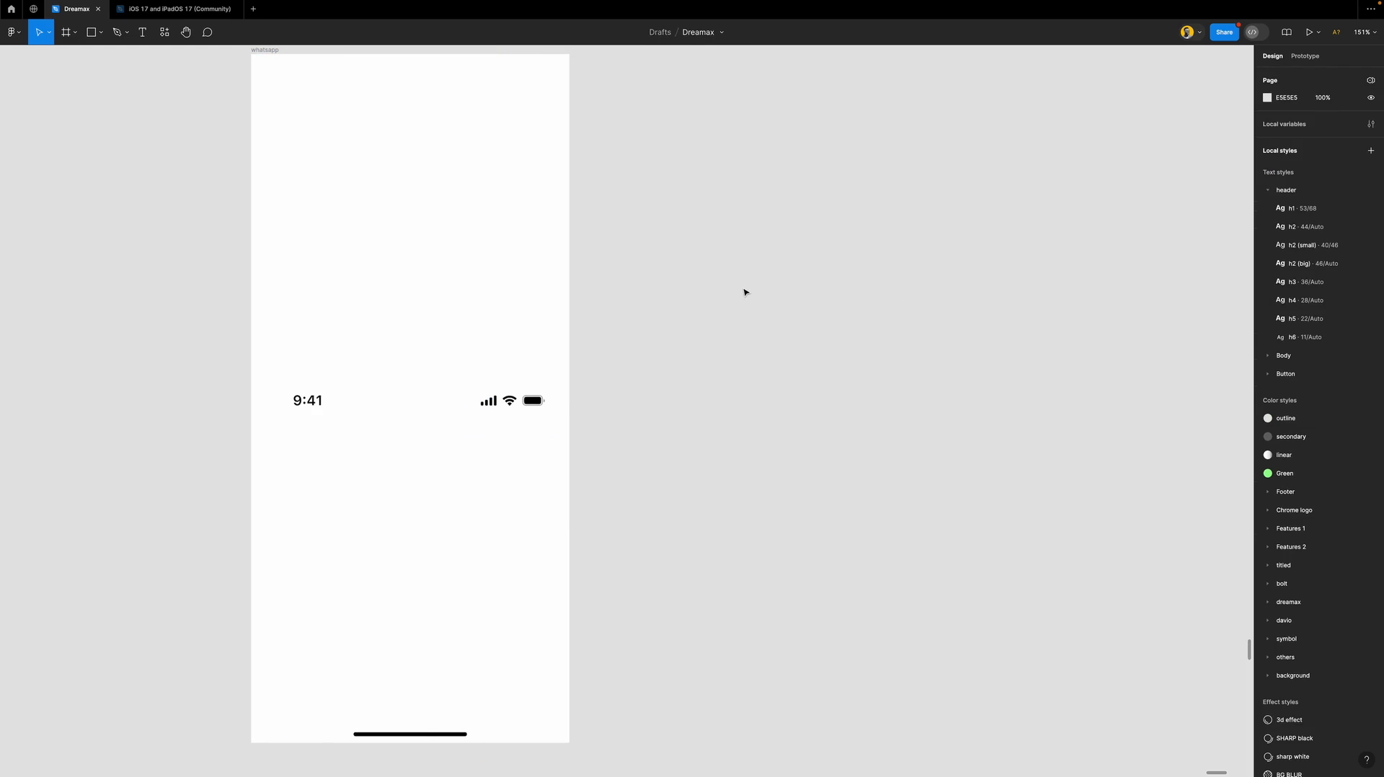
click(68, 34)
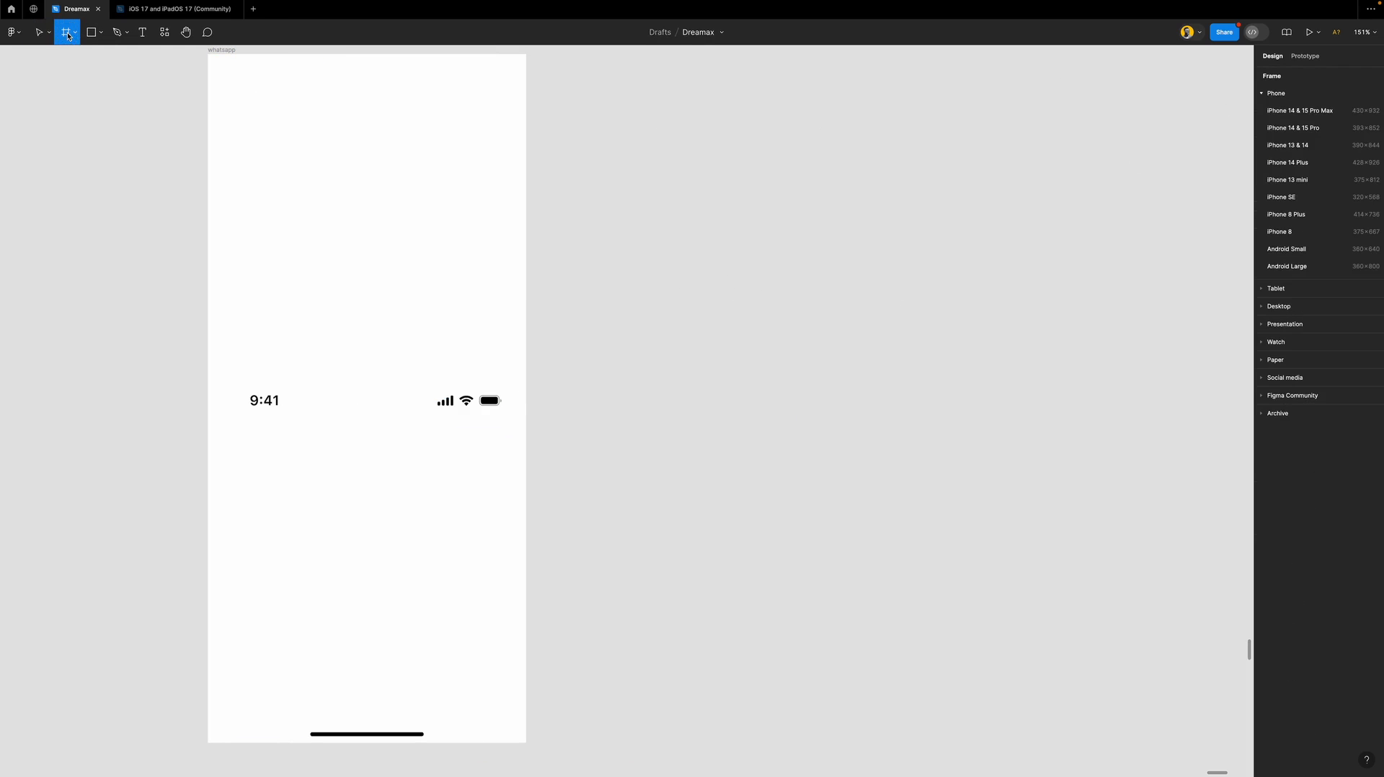
click(1306, 146)
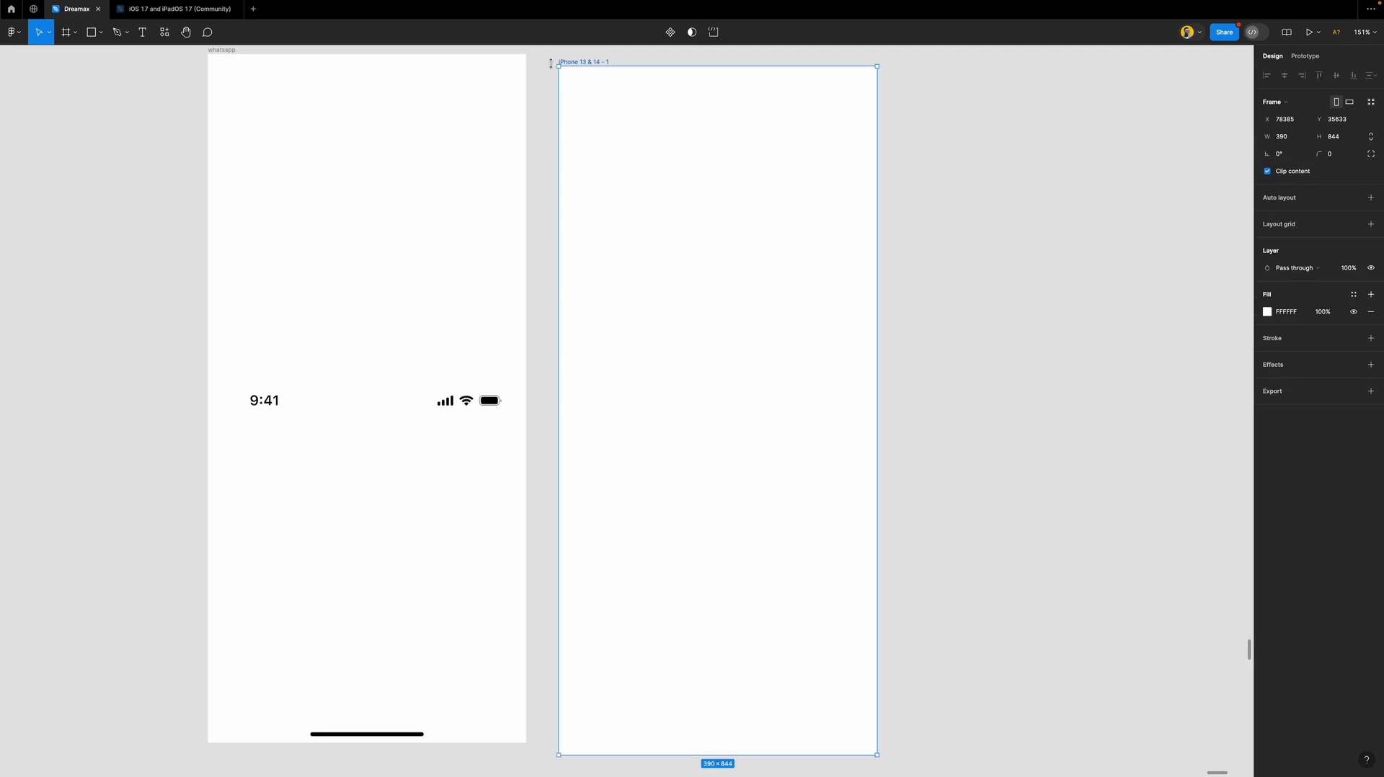
drag(664, 223, 665, 216)
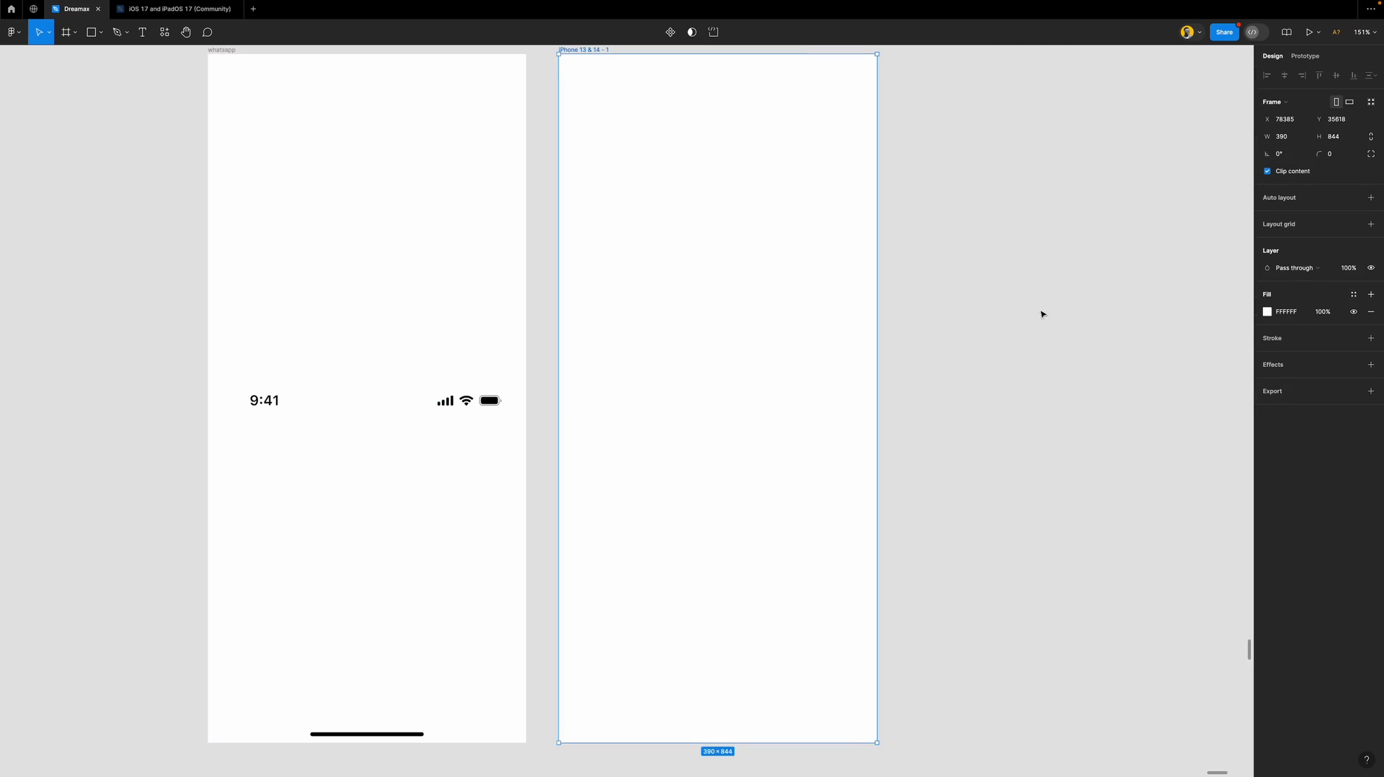
key(Delete)
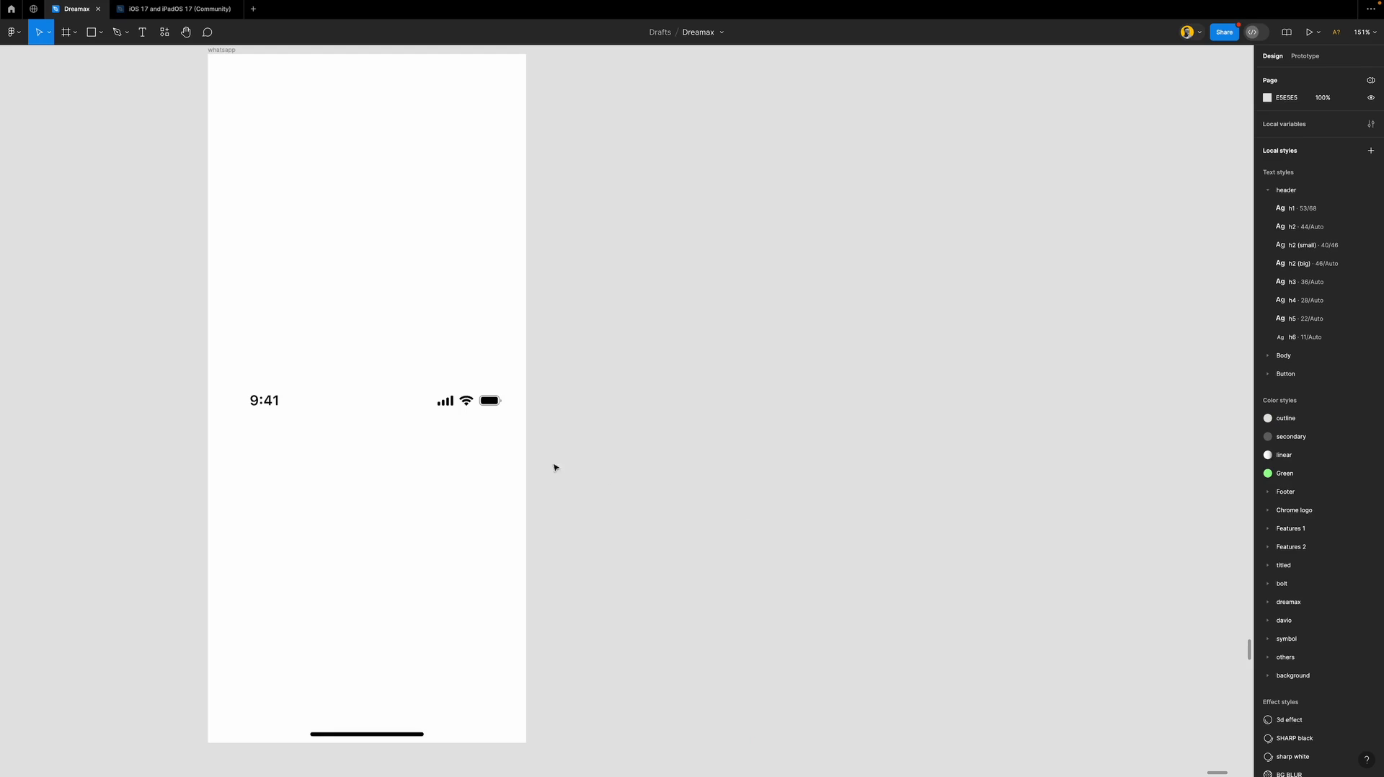
scroll(534, 309, left, 5)
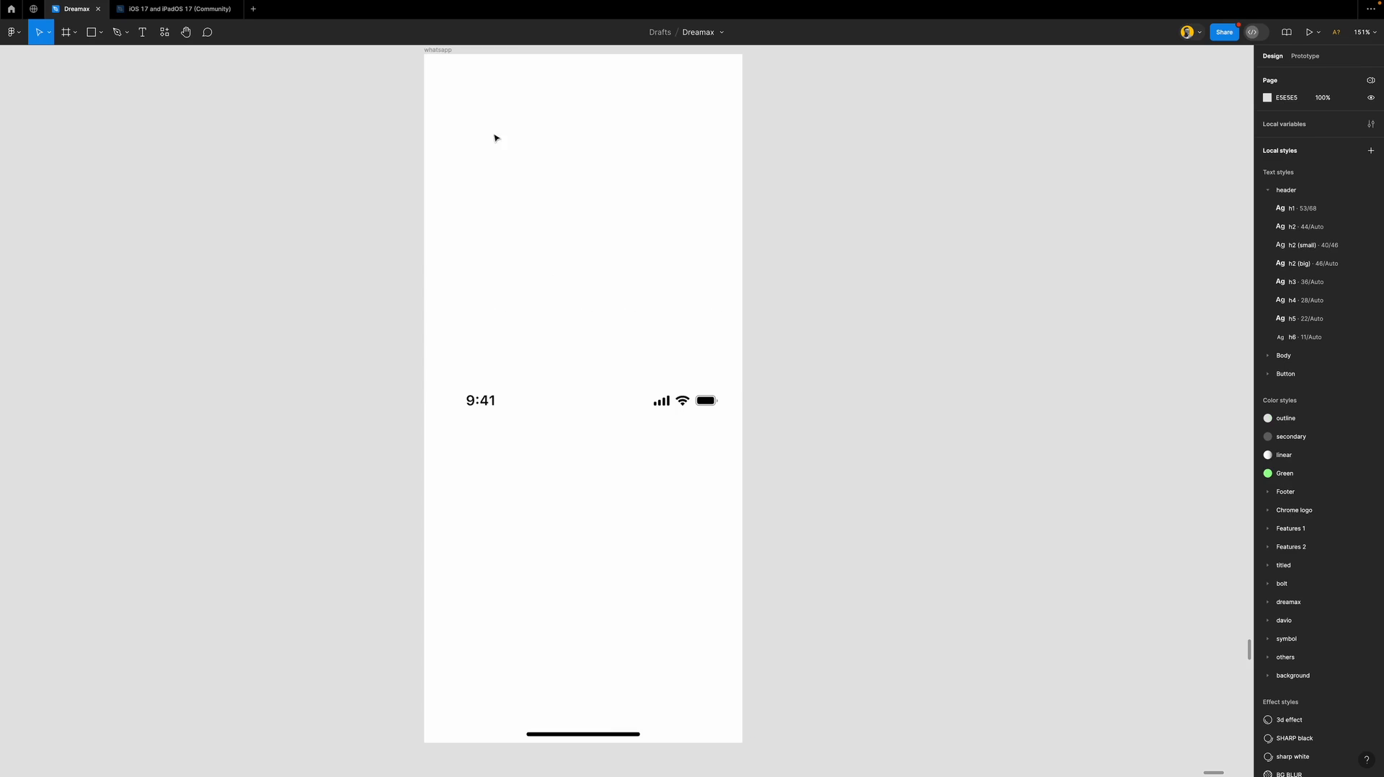
Set the width of the status bar in the whatsapp frame to 390.
click(446, 51)
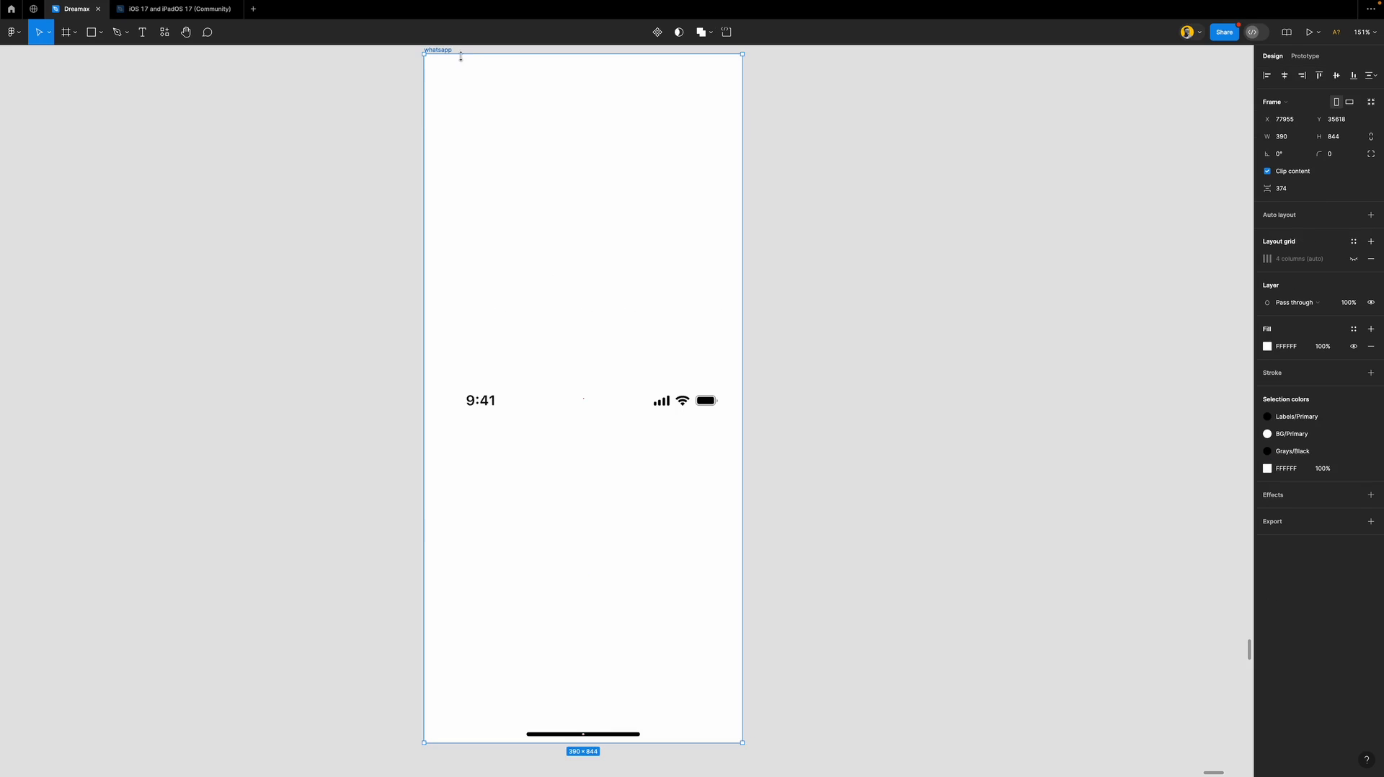
click(709, 406)
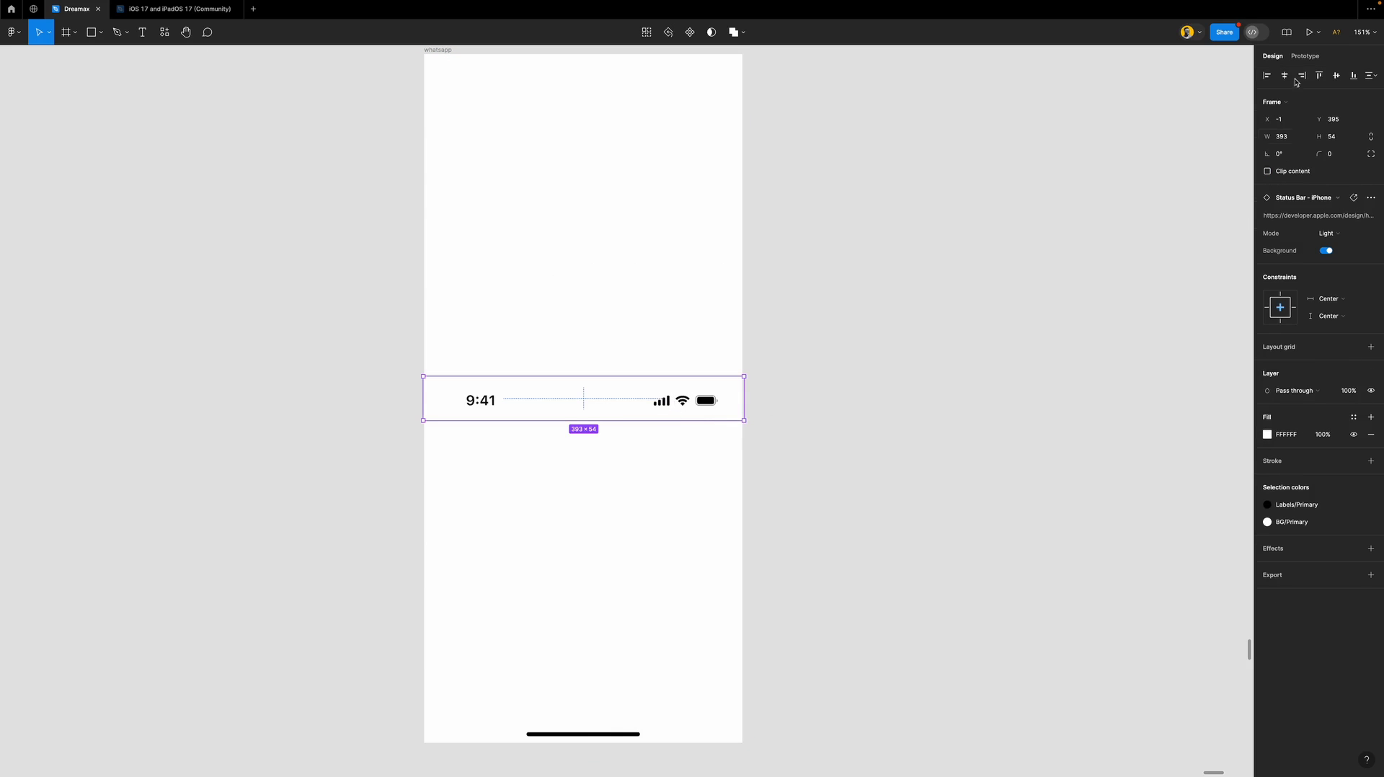
click(1290, 142)
text(3)
key(Return)
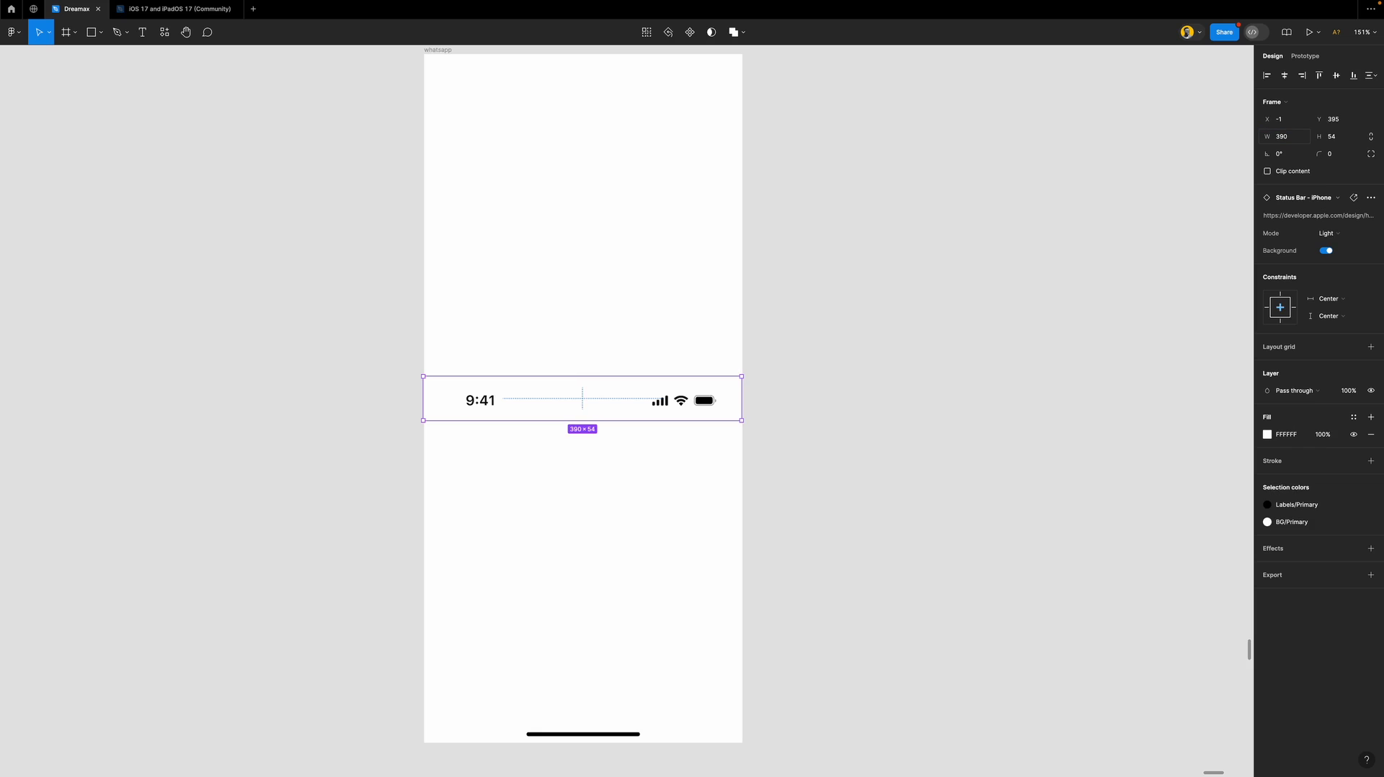
Align the status bar to the horizontal center and top edge of the whatsapp frame.
click(1286, 75)
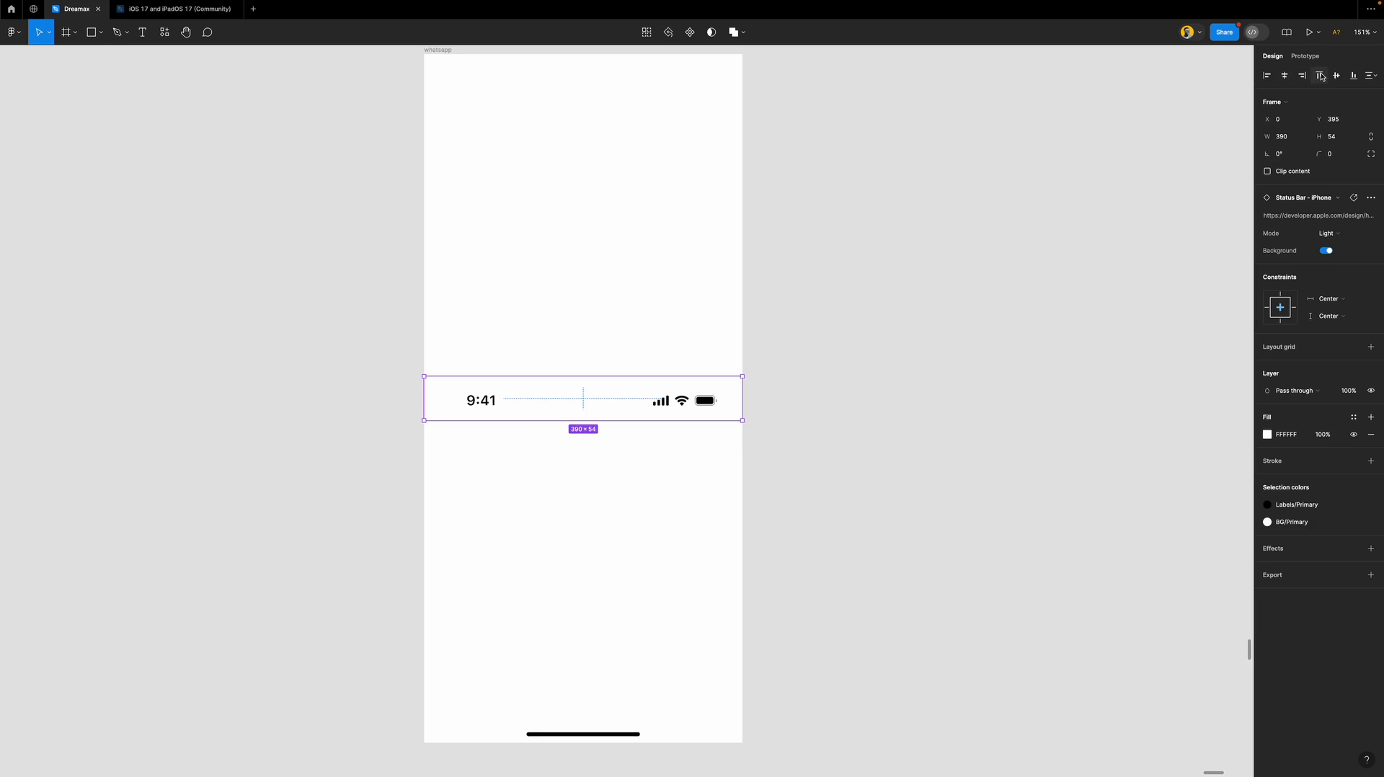
click(1320, 76)
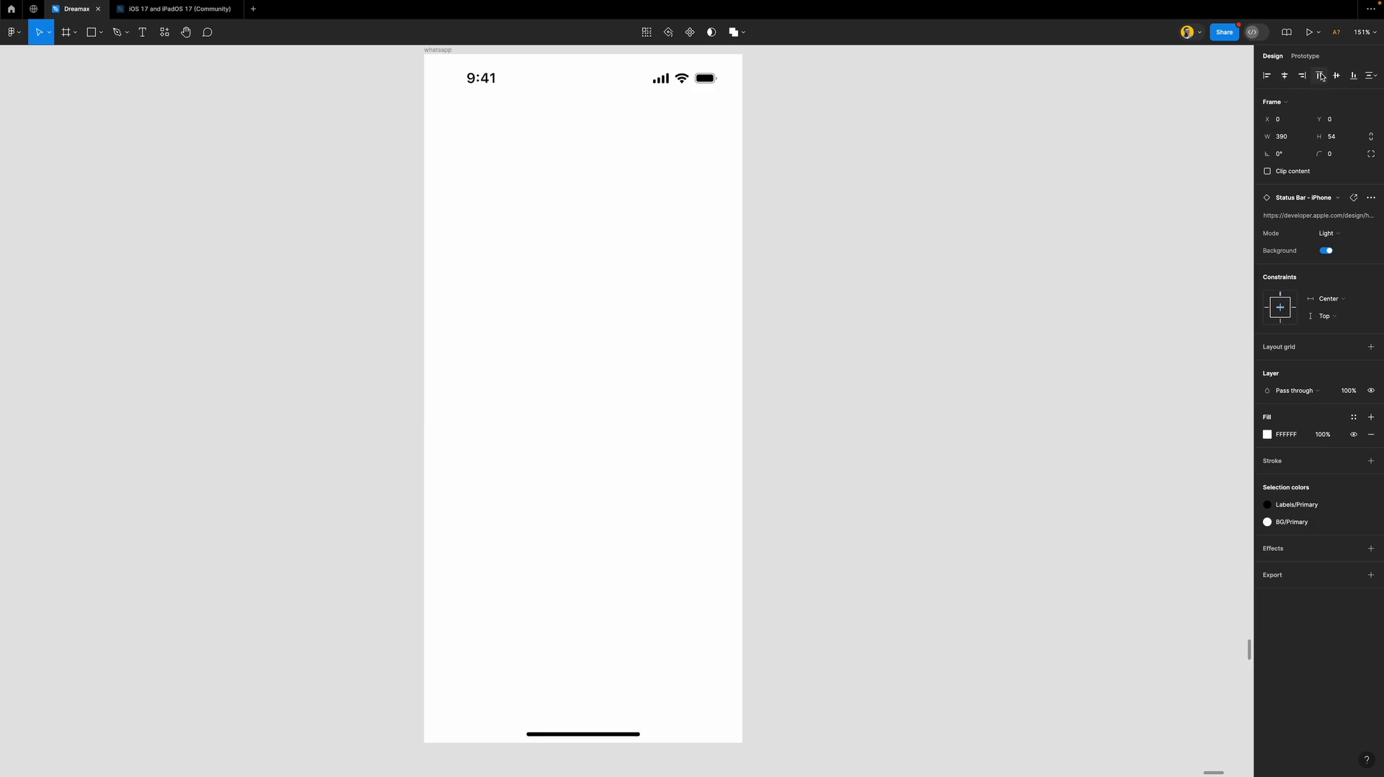
click(834, 194)
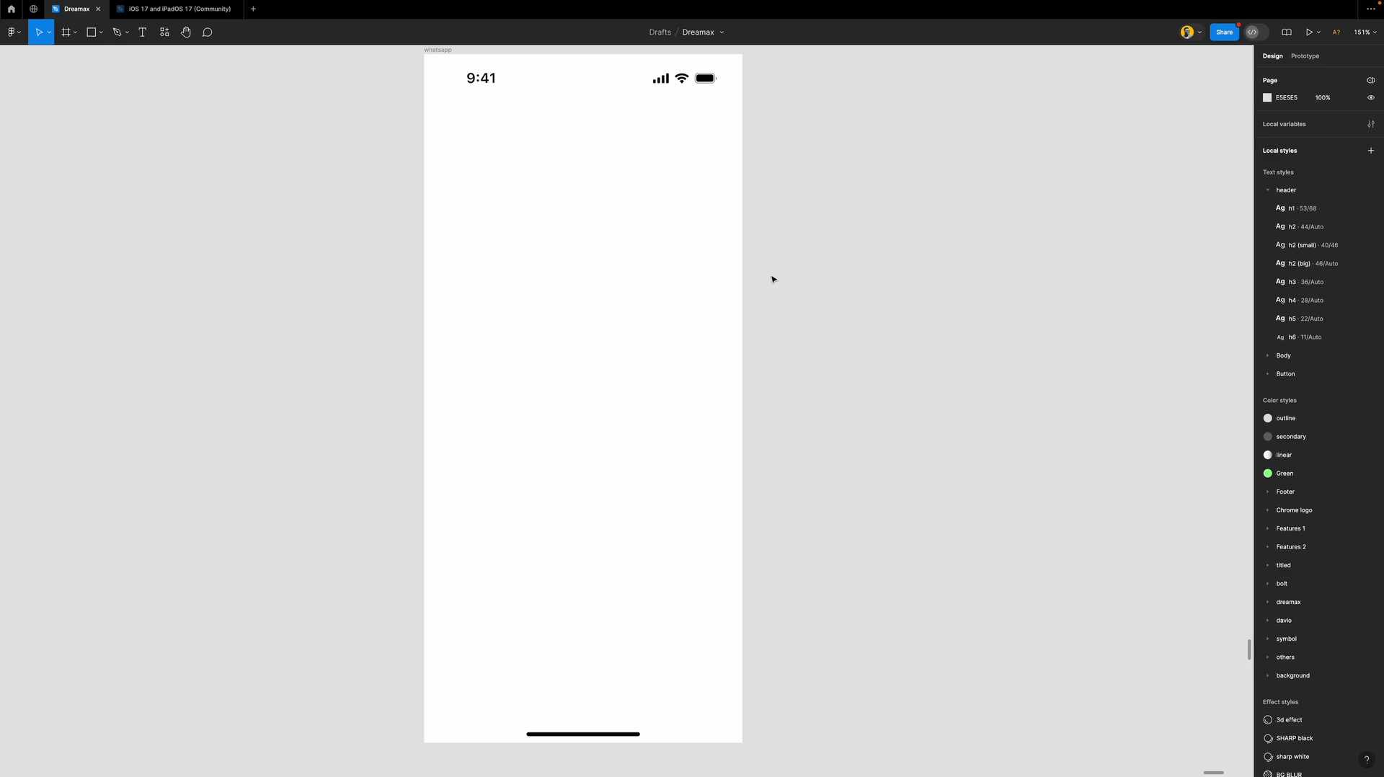
Replace the whatsapp frame's hidden column layout grid with a new default layout grid.
click(695, 300)
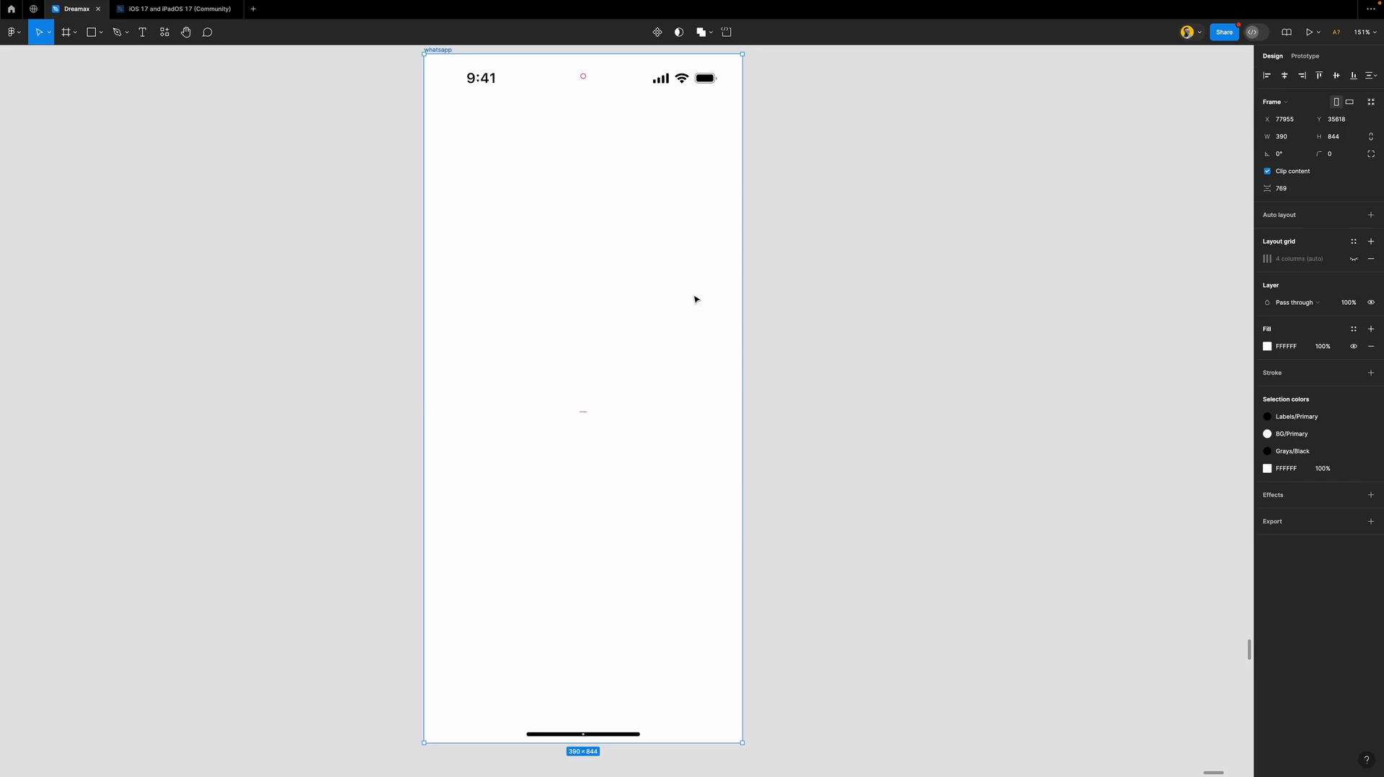
click(1371, 259)
click(1292, 244)
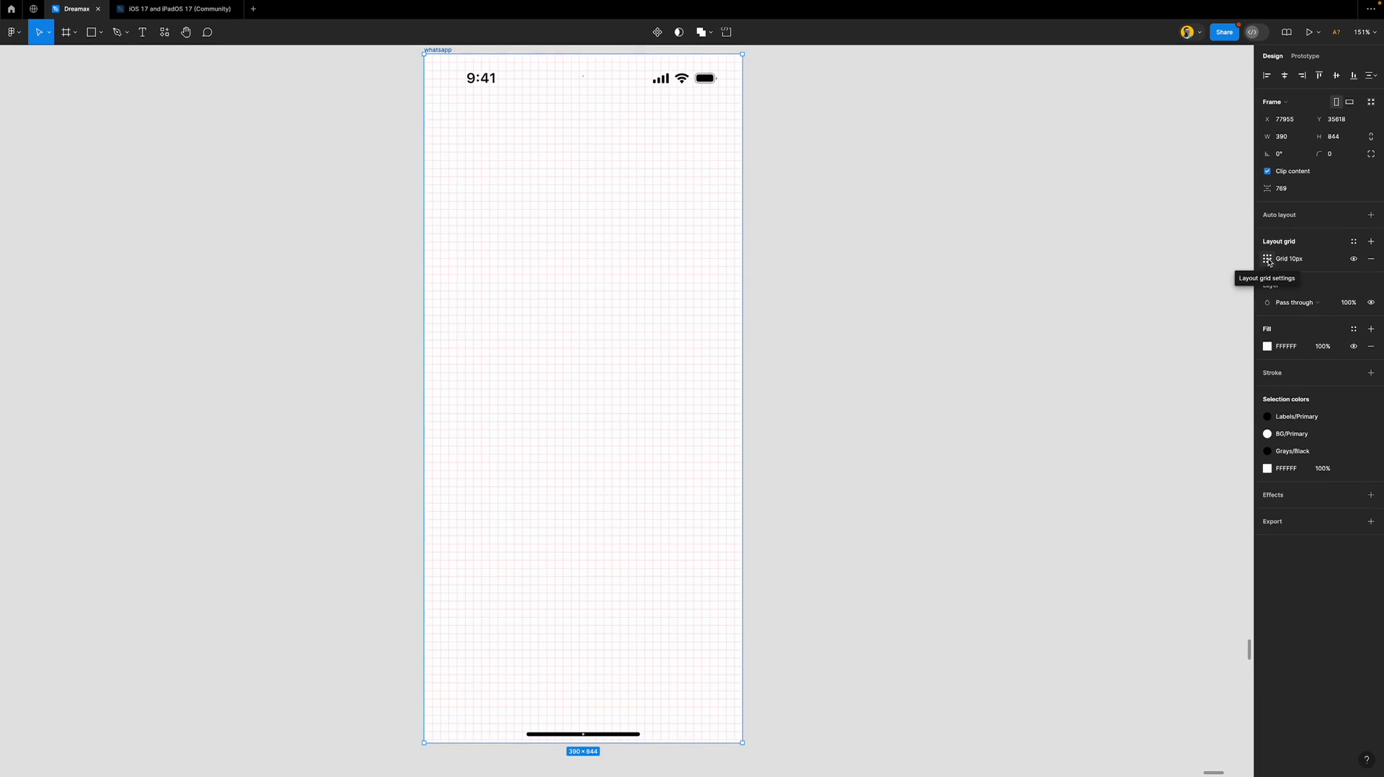
Change the whatsapp frame's layout grid to columns with a count of 4.
click(1269, 261)
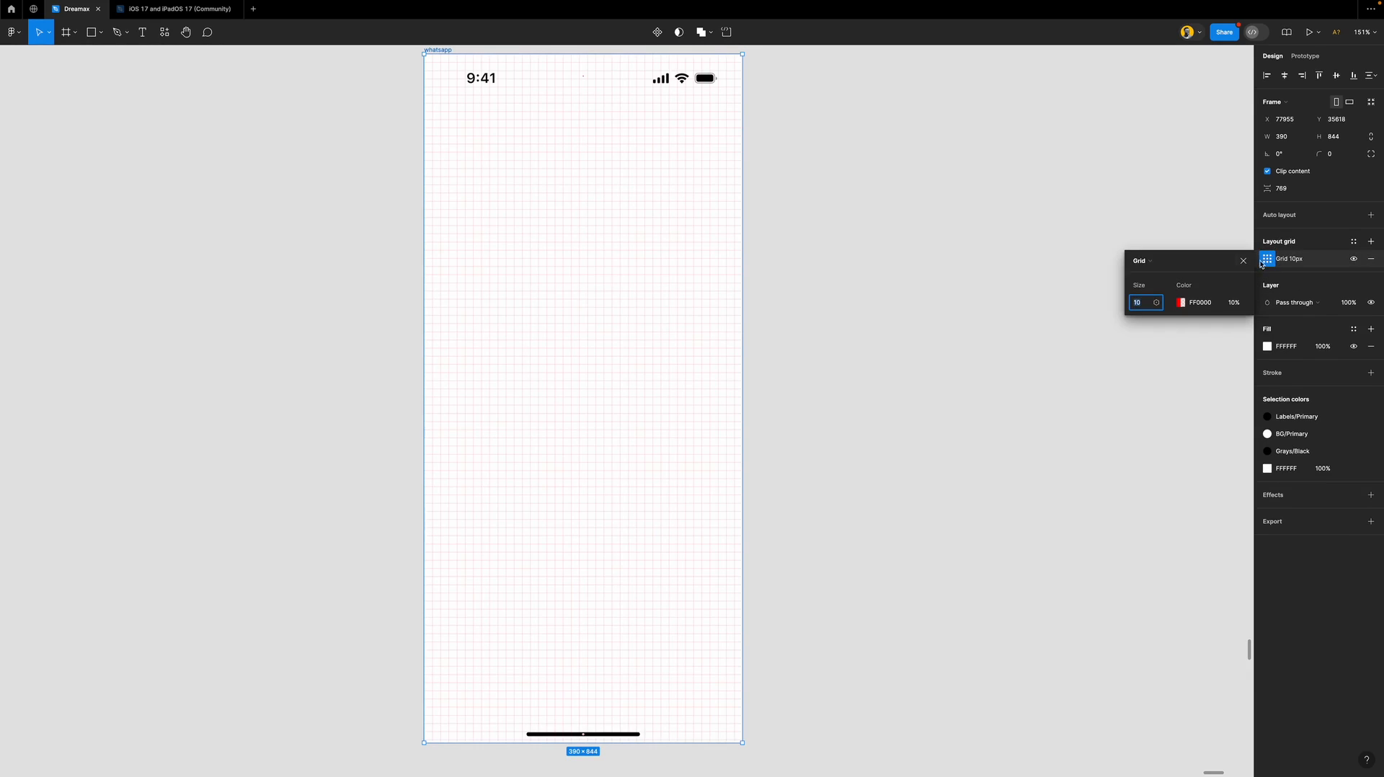
click(1149, 261)
click(1151, 275)
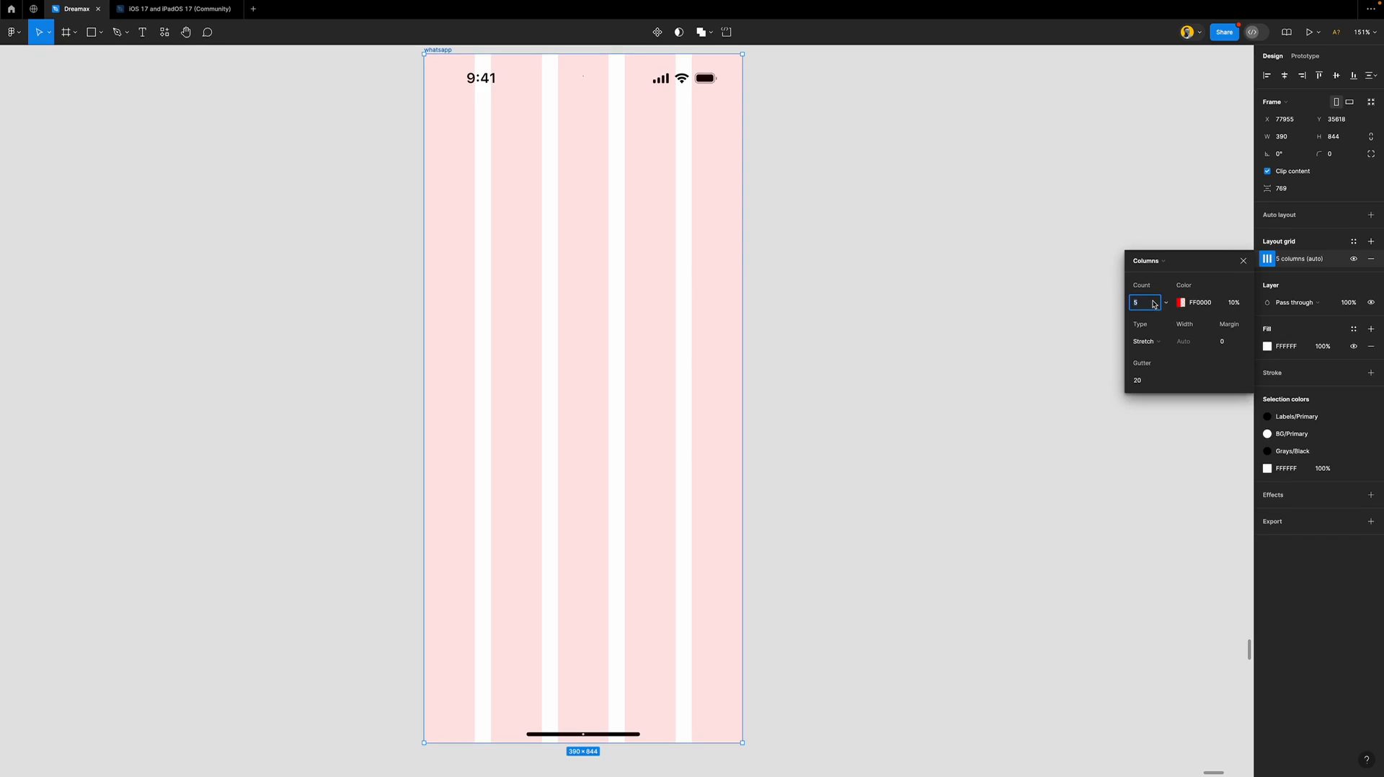
click(1166, 305)
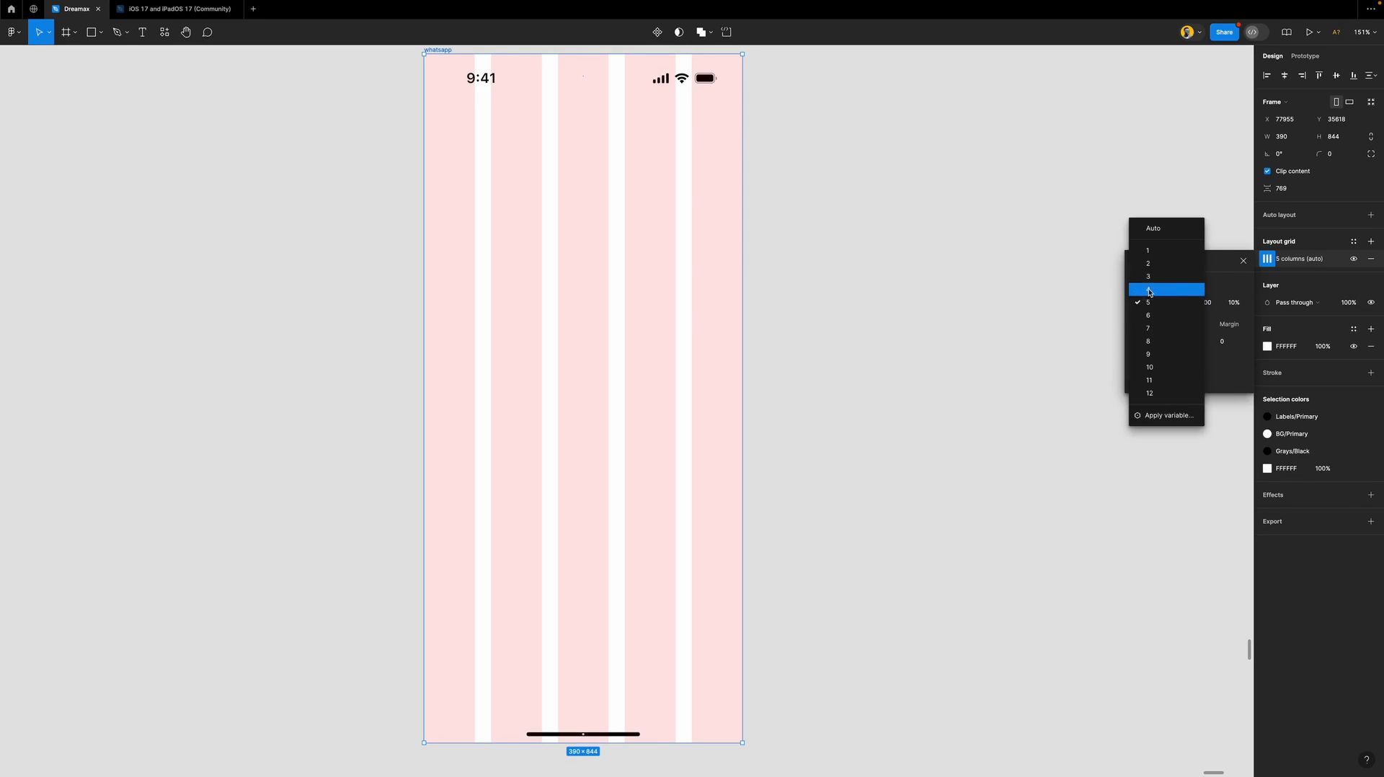
click(1166, 290)
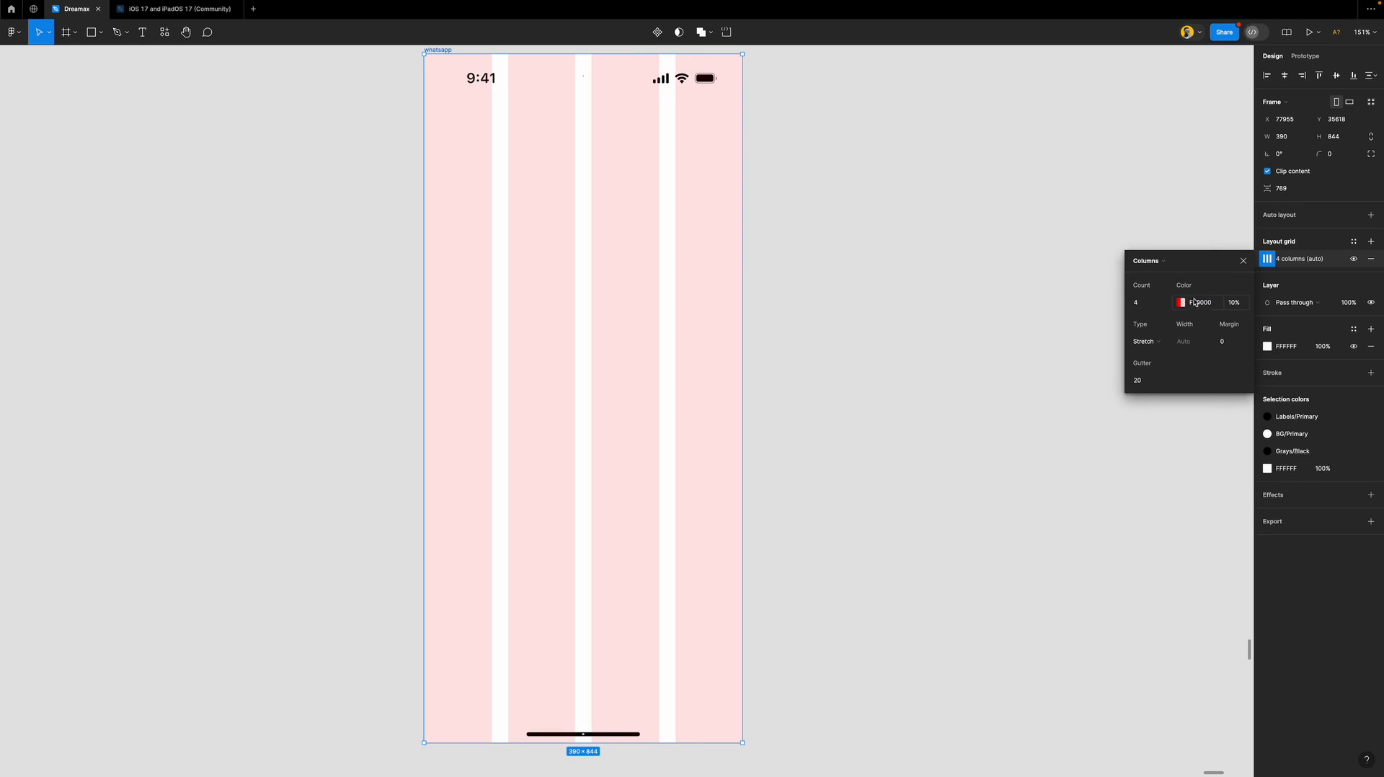
Set the gutter to 16 and the margin to 20 in the whatsapp frame's column grid.
click(1147, 380)
text(16)
key(Return)
click(1229, 343)
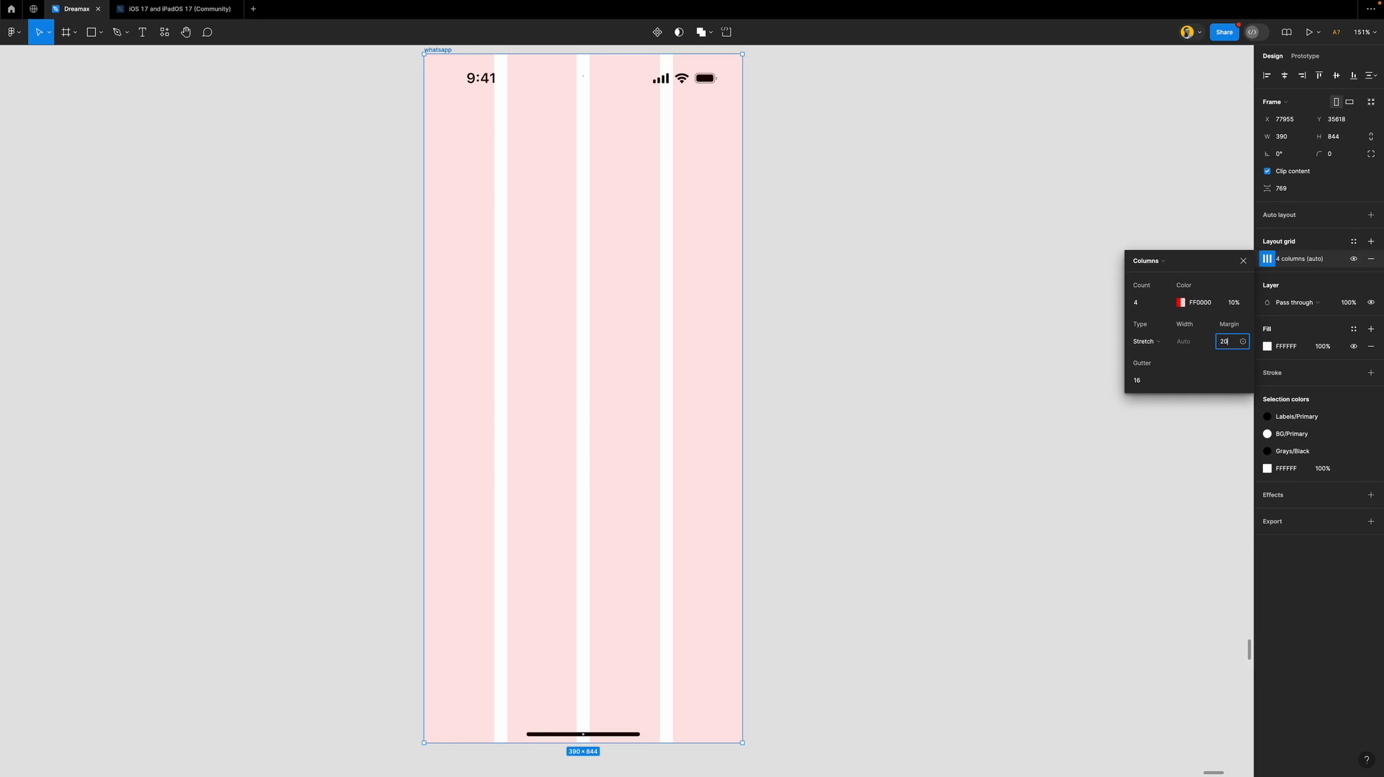
text(20)
key(Return)
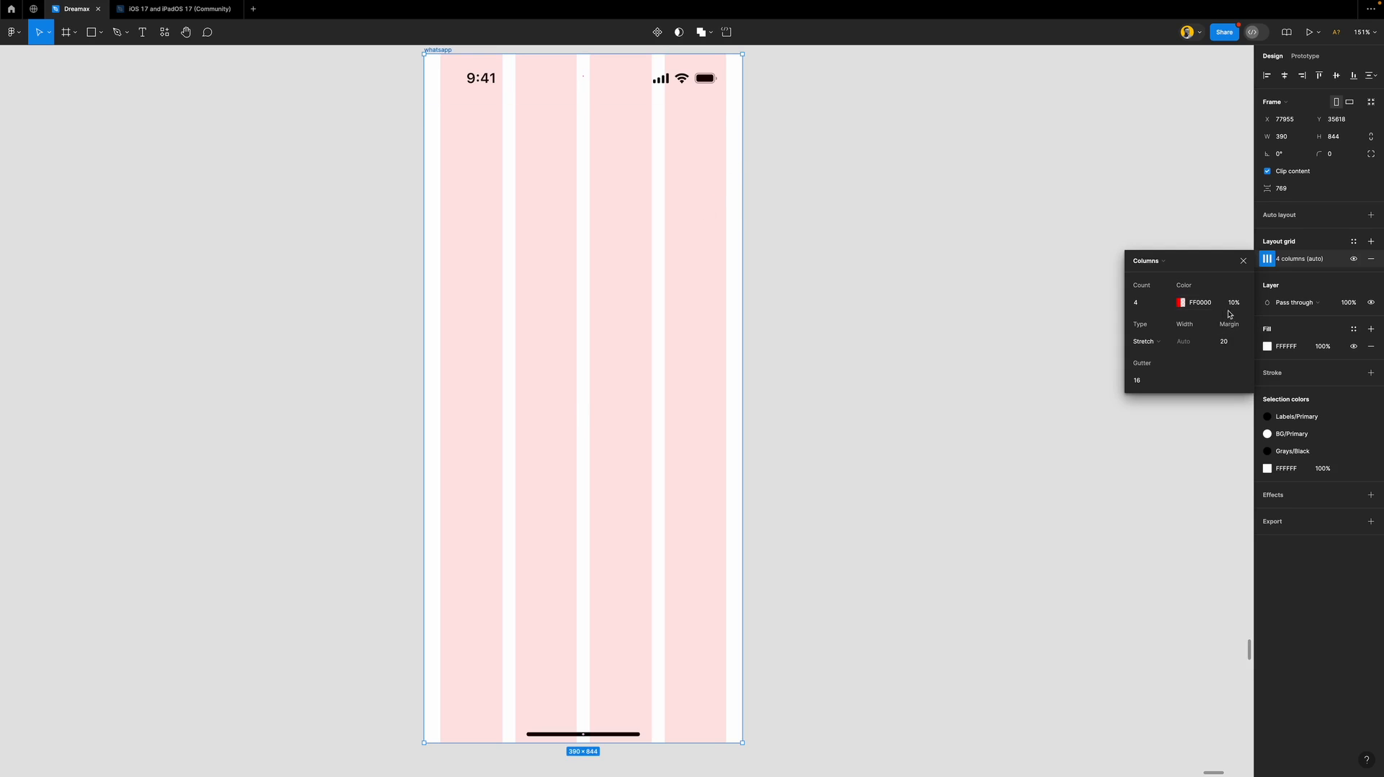
Try margins of 40 and 24 on the column grid, and restore the margin to 20.
click(1232, 343)
text(40)
key(Return)
key(ctrl+z)
click(1226, 341)
text(24)
key(Return)
click(1235, 345)
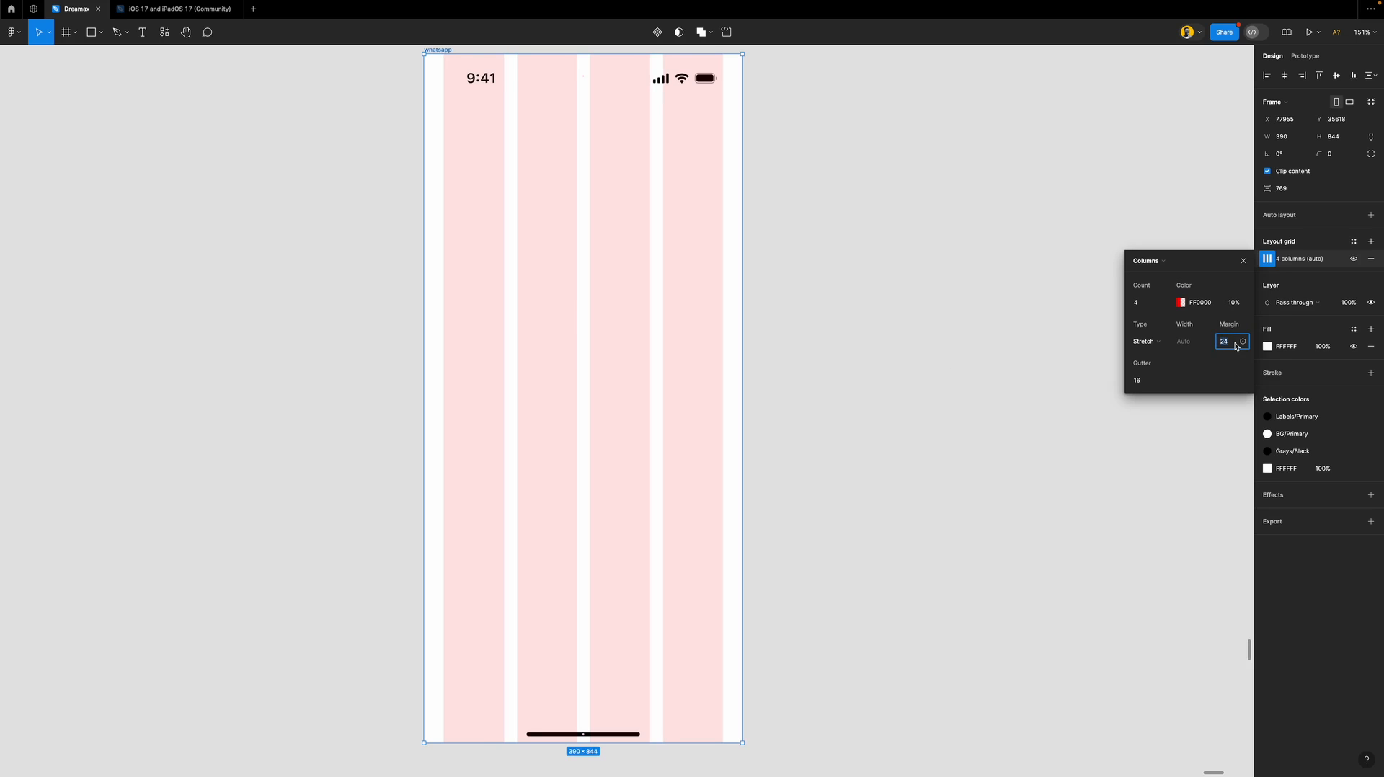
text(20)
key(Return)
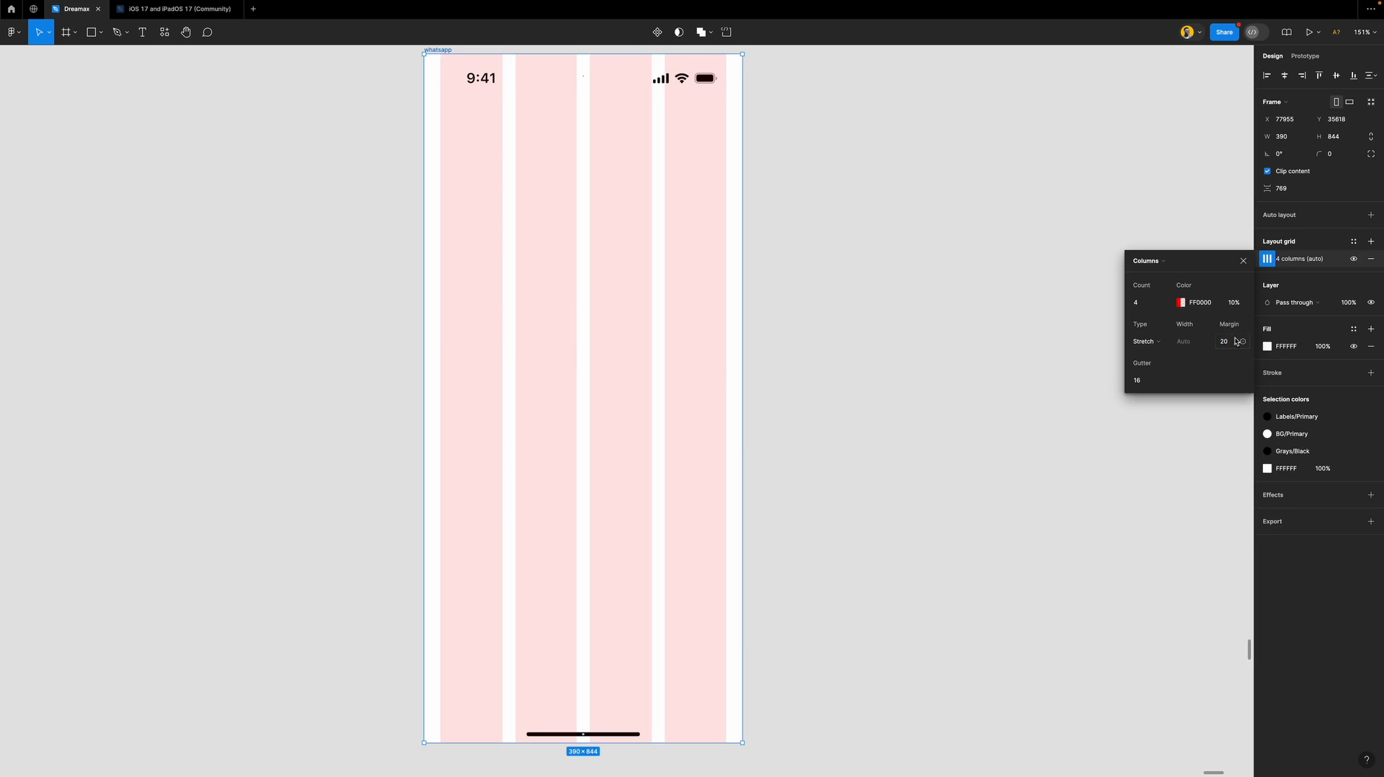
click(722, 363)
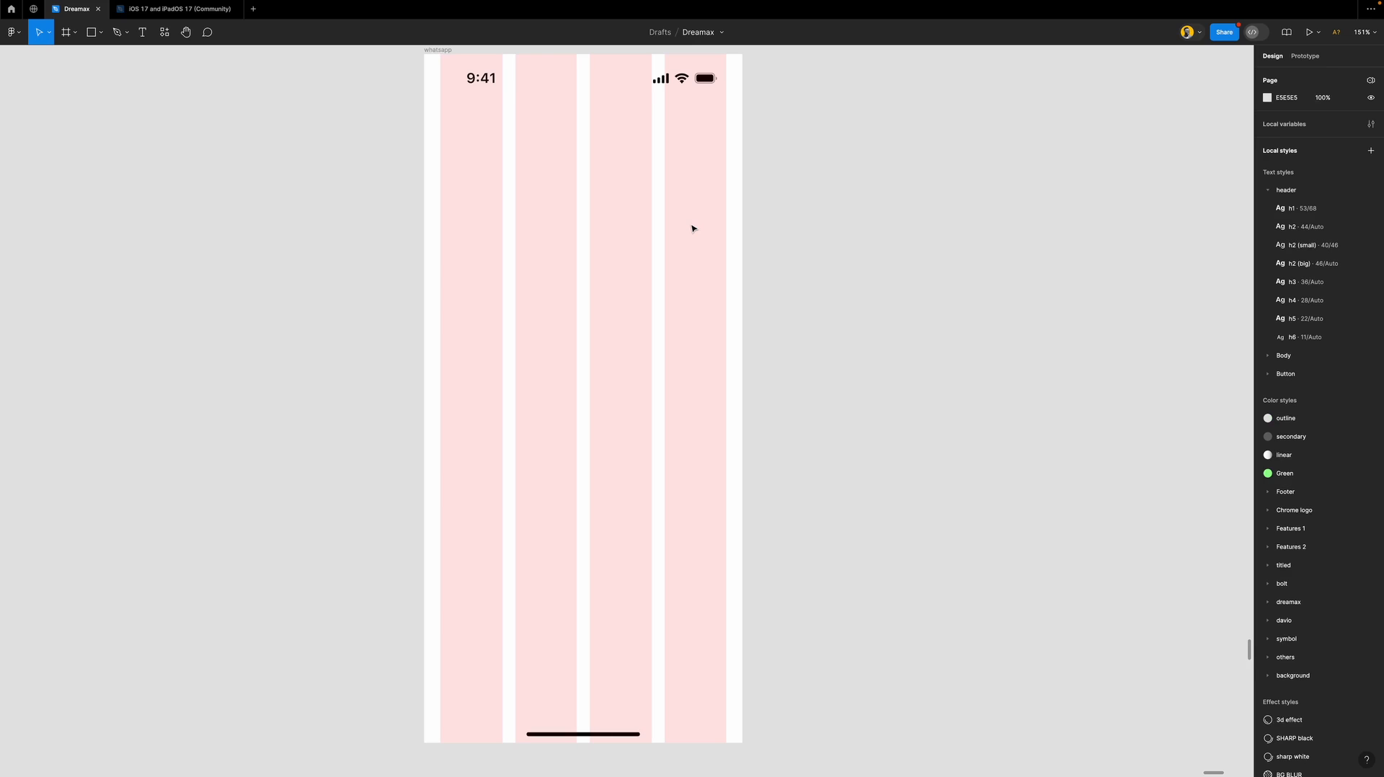
Add a "Chats" text layer to the whatsapp frame and move it against the left margin at X 20, Y 144.
key(t)
click(604, 242)
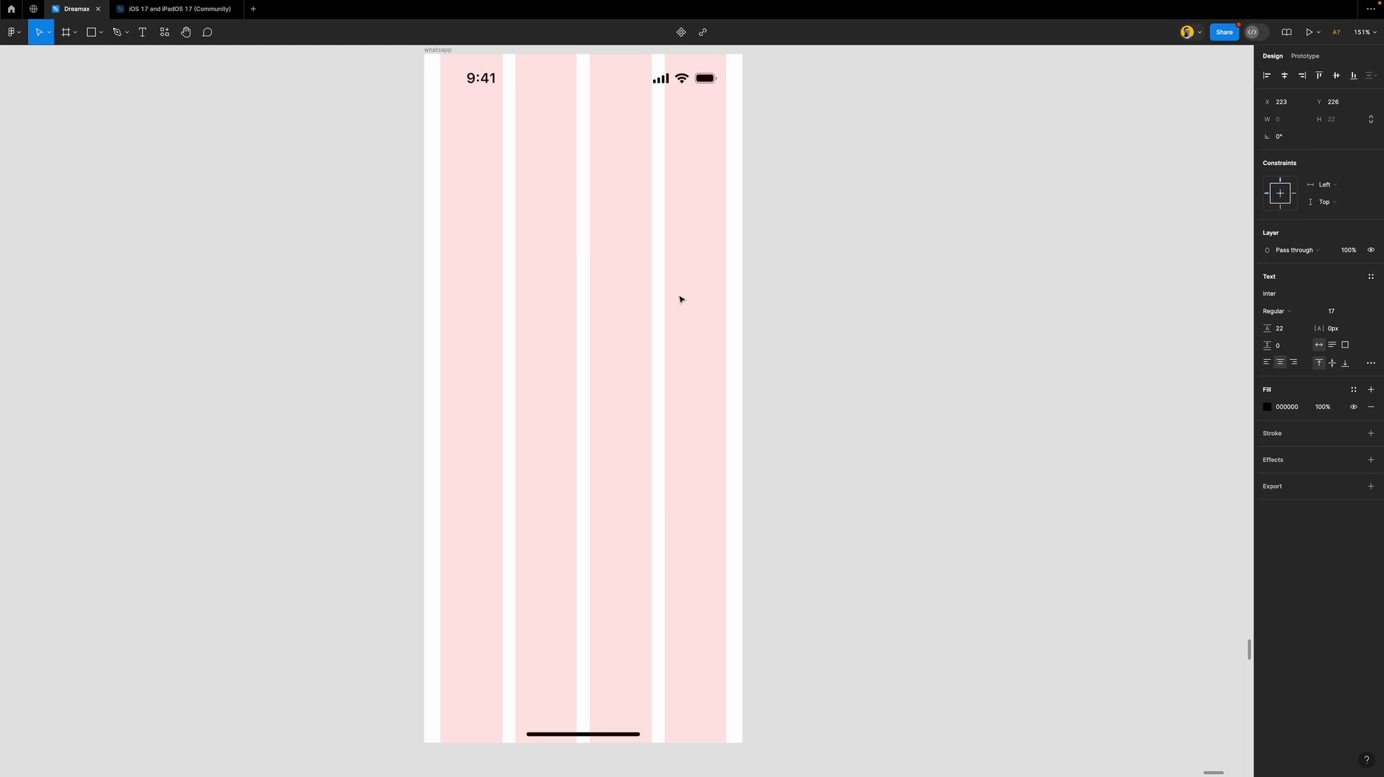
text(Chart)
key(BackSpace)
key(BackSpace)
text(ts)
key(Escape)
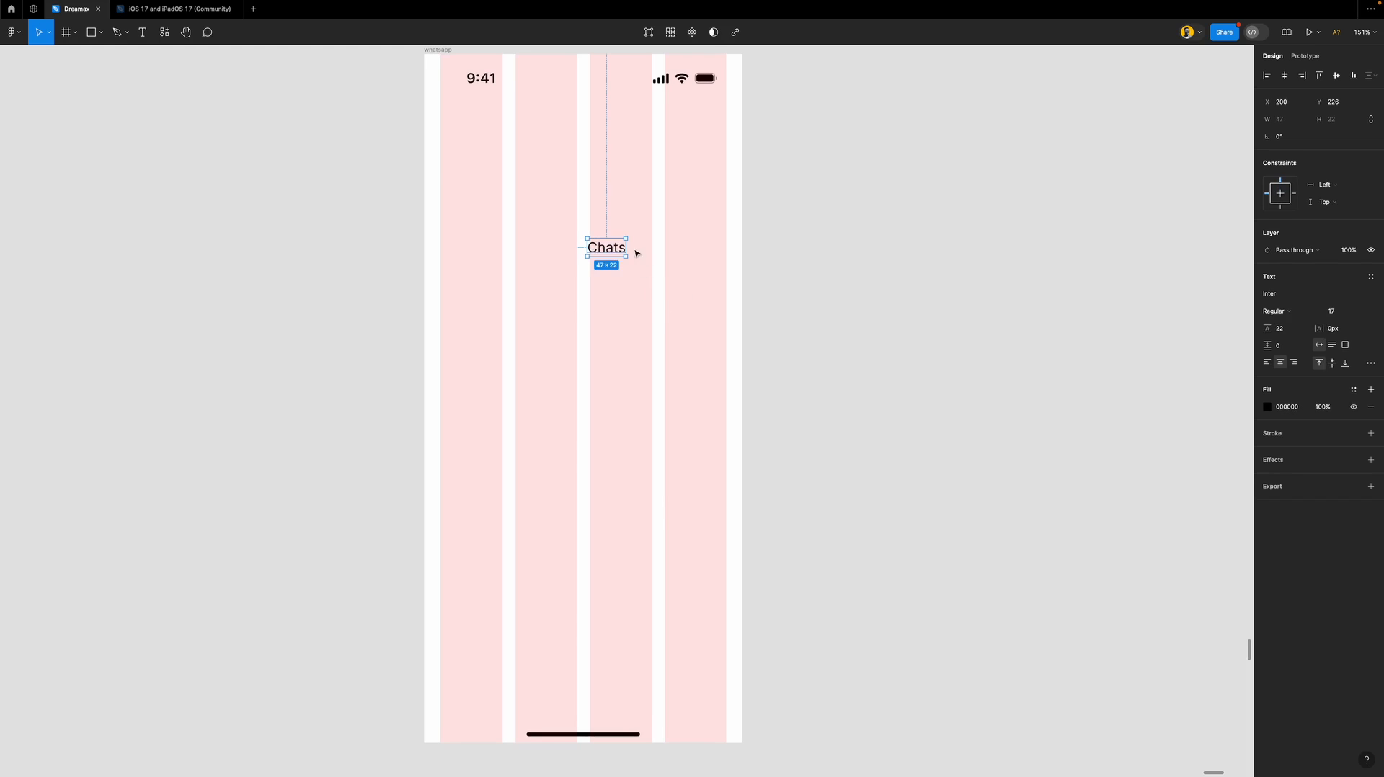
drag(611, 251, 464, 184)
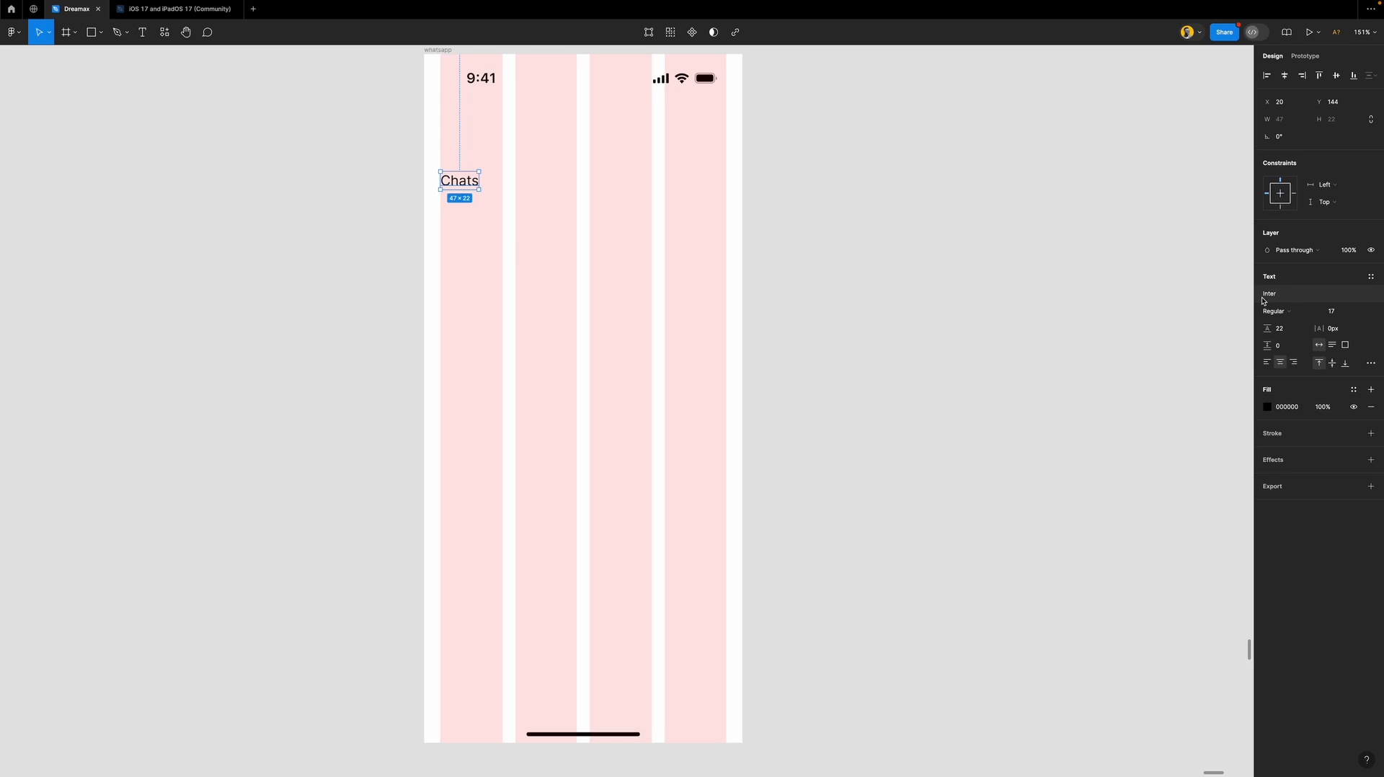
click(605, 228)
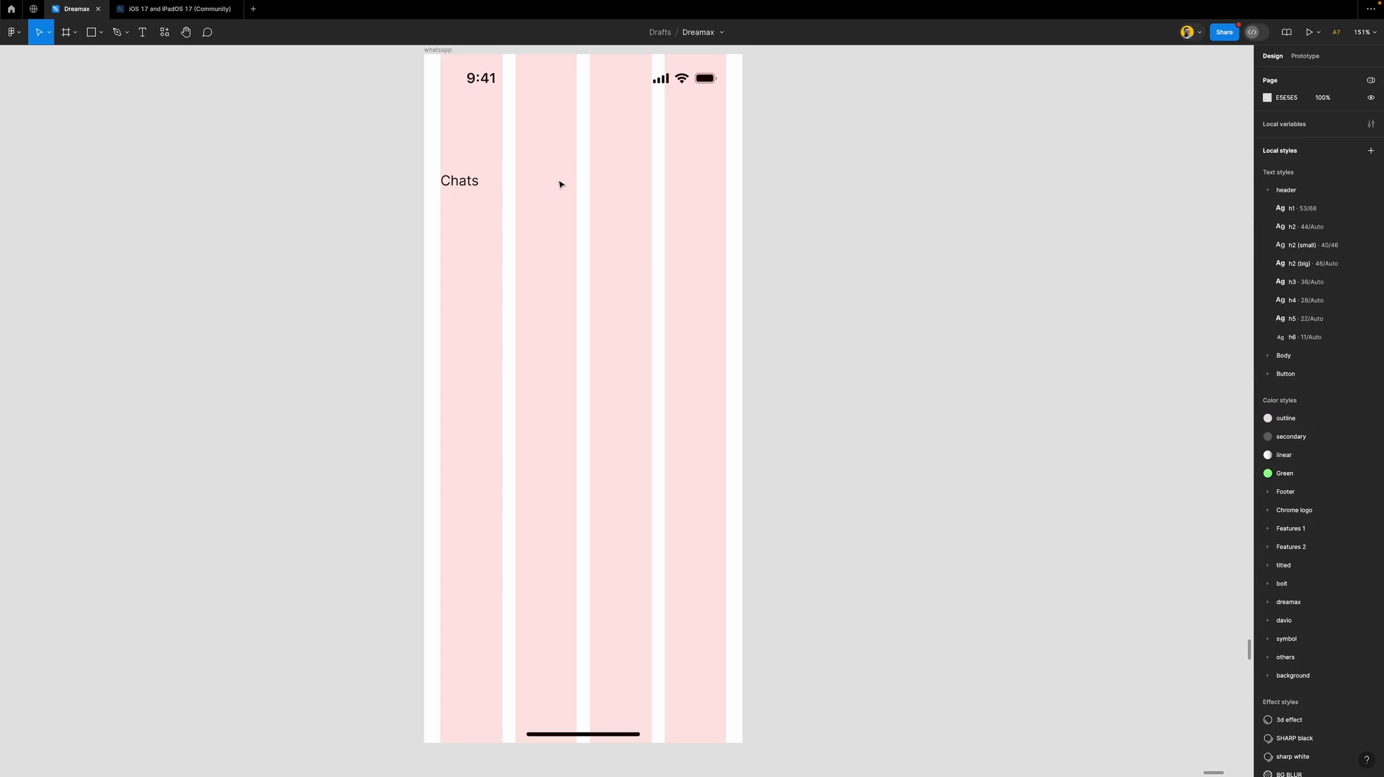
Open the Material Symbols plugin and set its symbol style to Rounded.
click(165, 32)
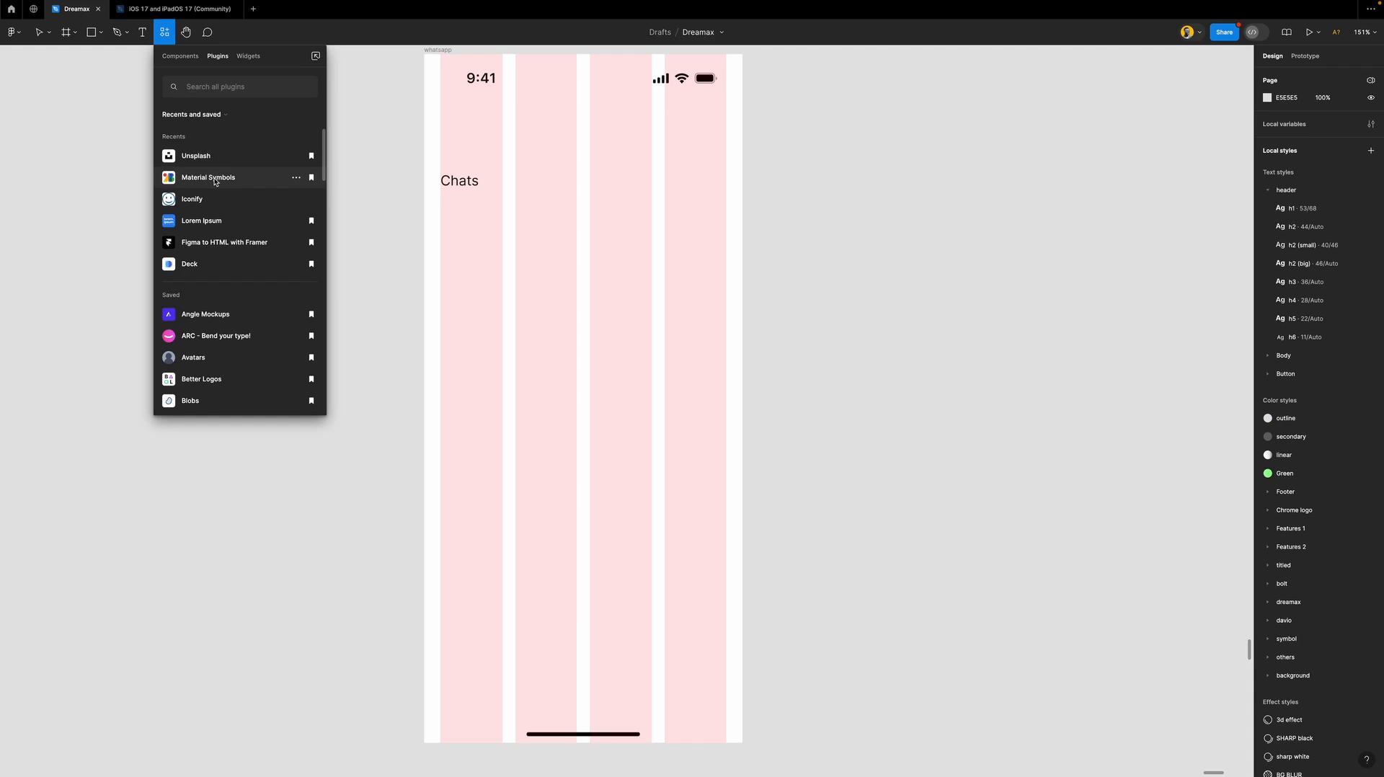
click(215, 182)
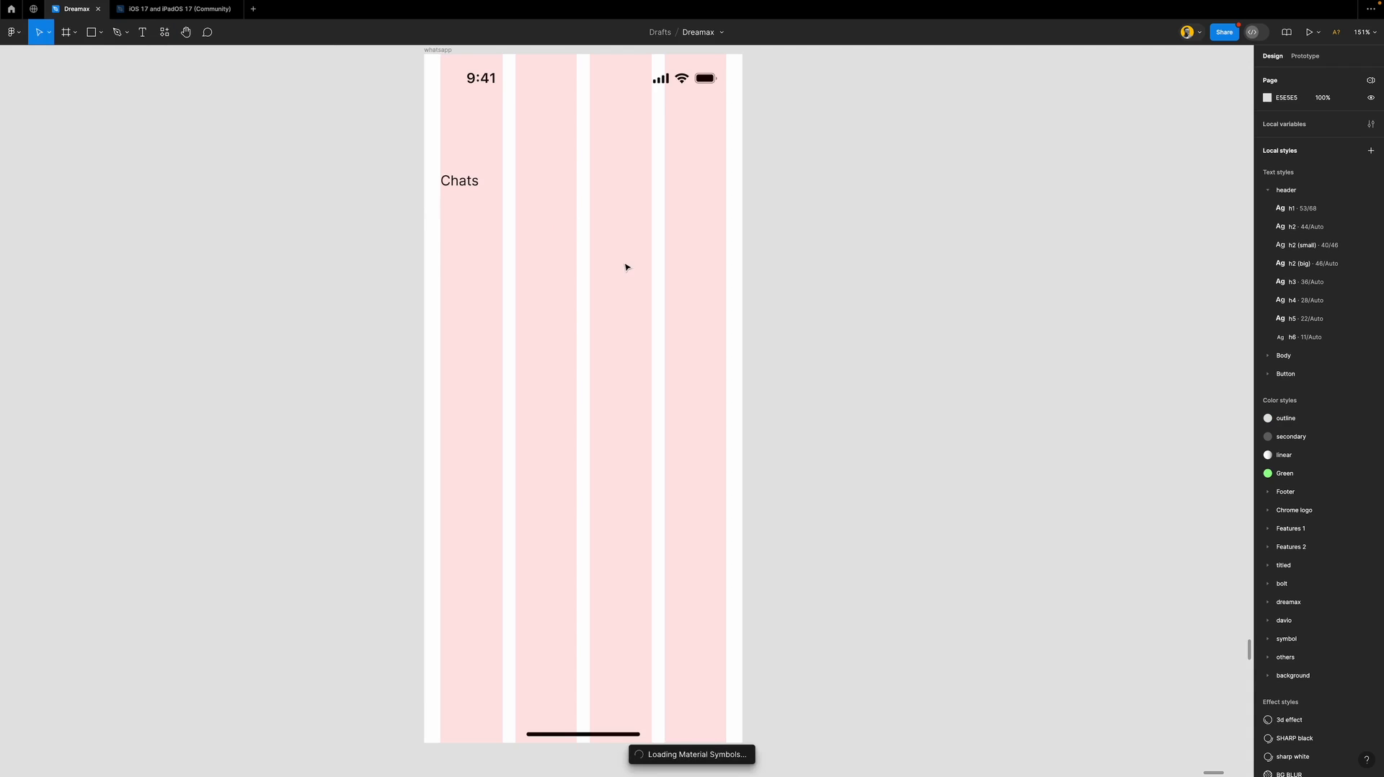
drag(227, 188, 284, 125)
click(229, 142)
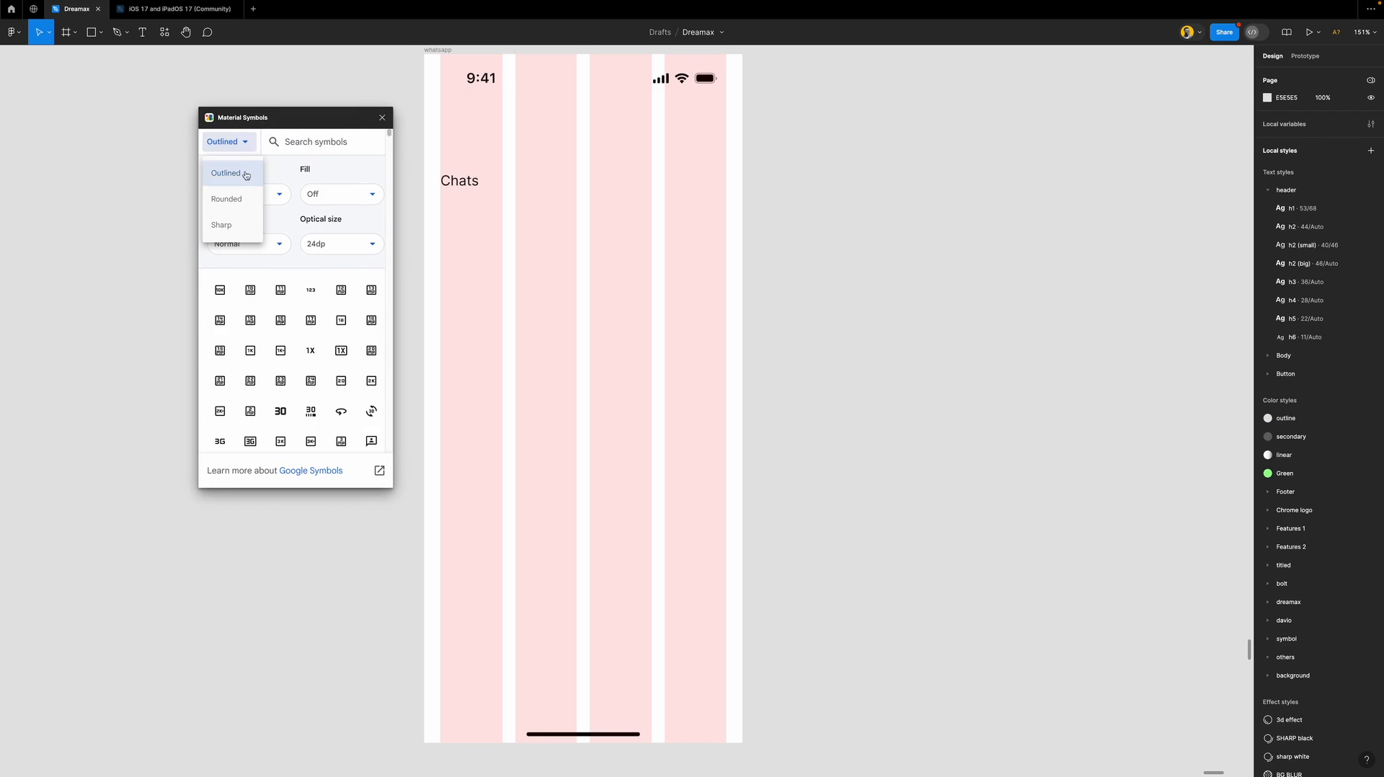
click(232, 202)
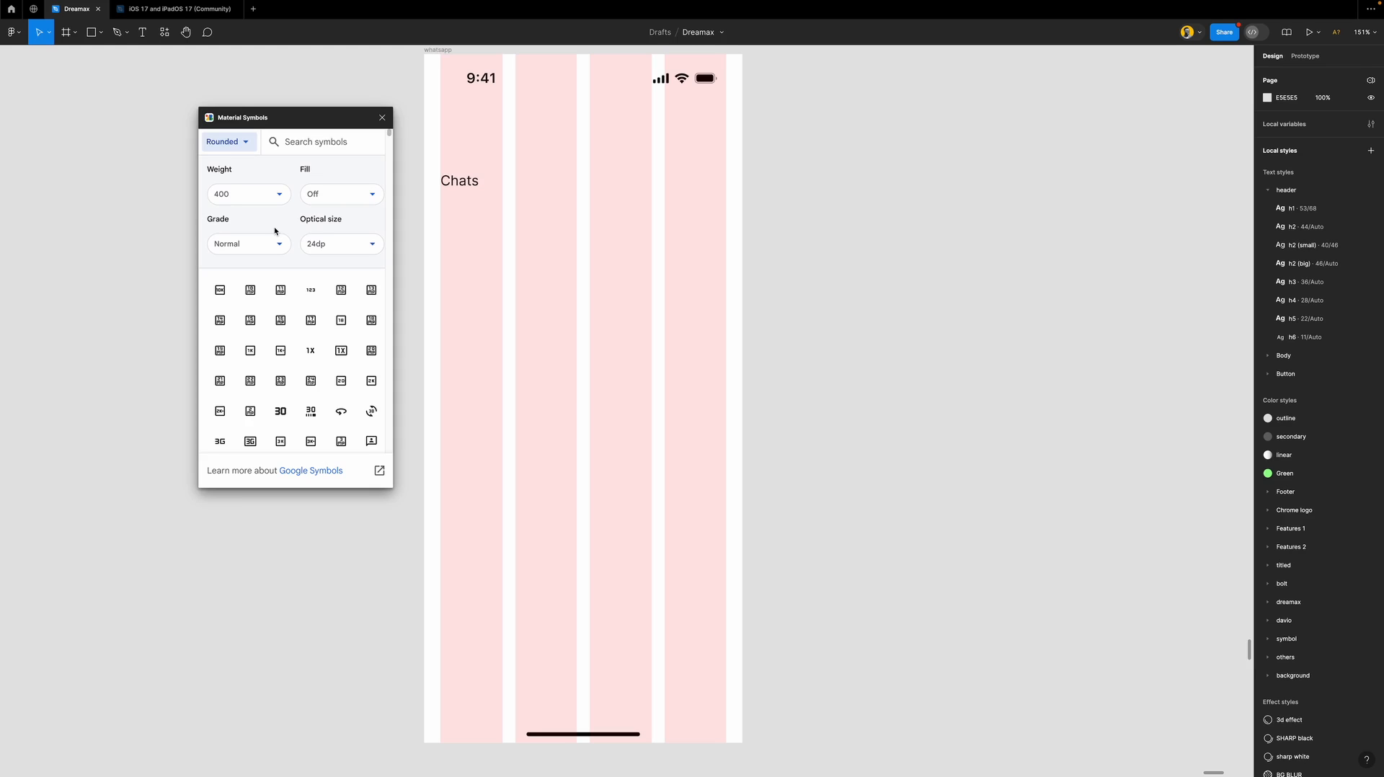
Search the symbols for "add" and place the plus icon below the status bar's battery at X 347, Y 81.
click(311, 142)
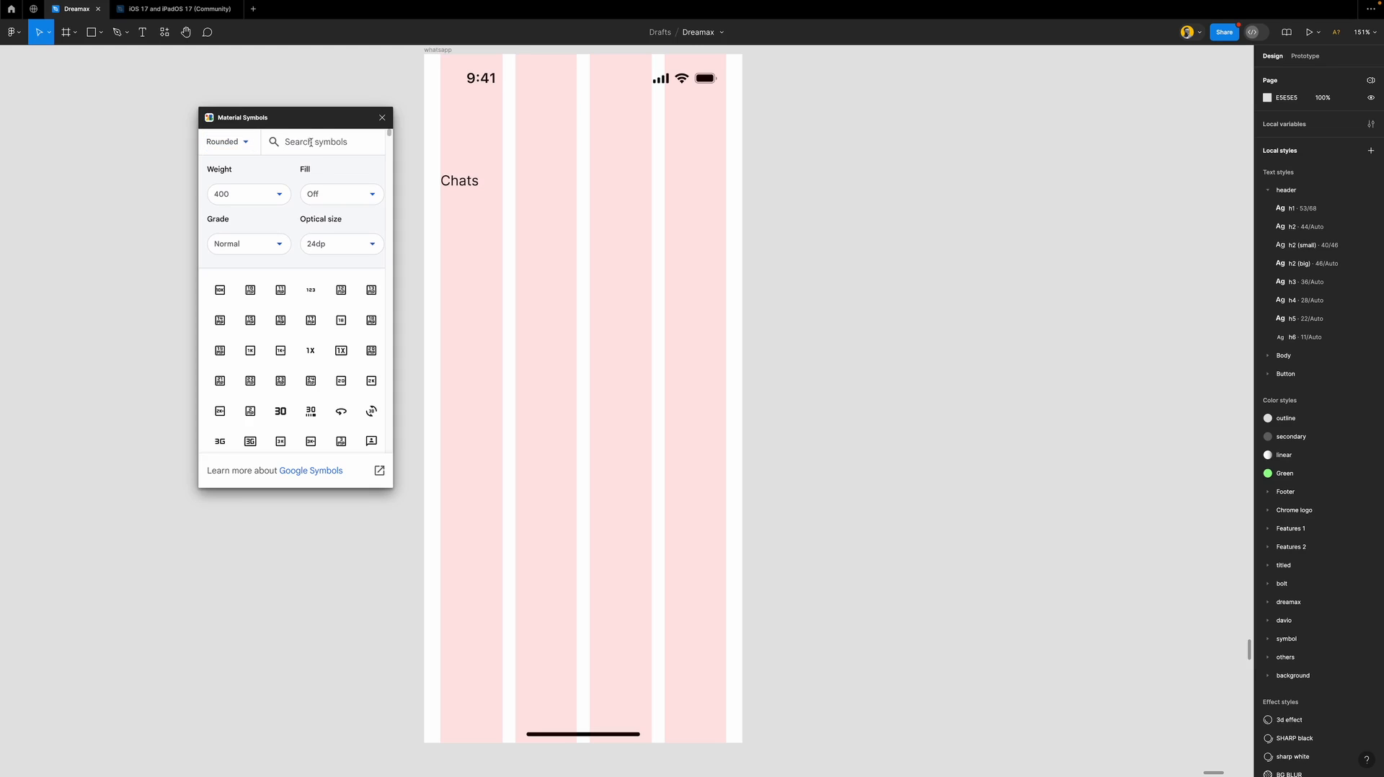
text(add)
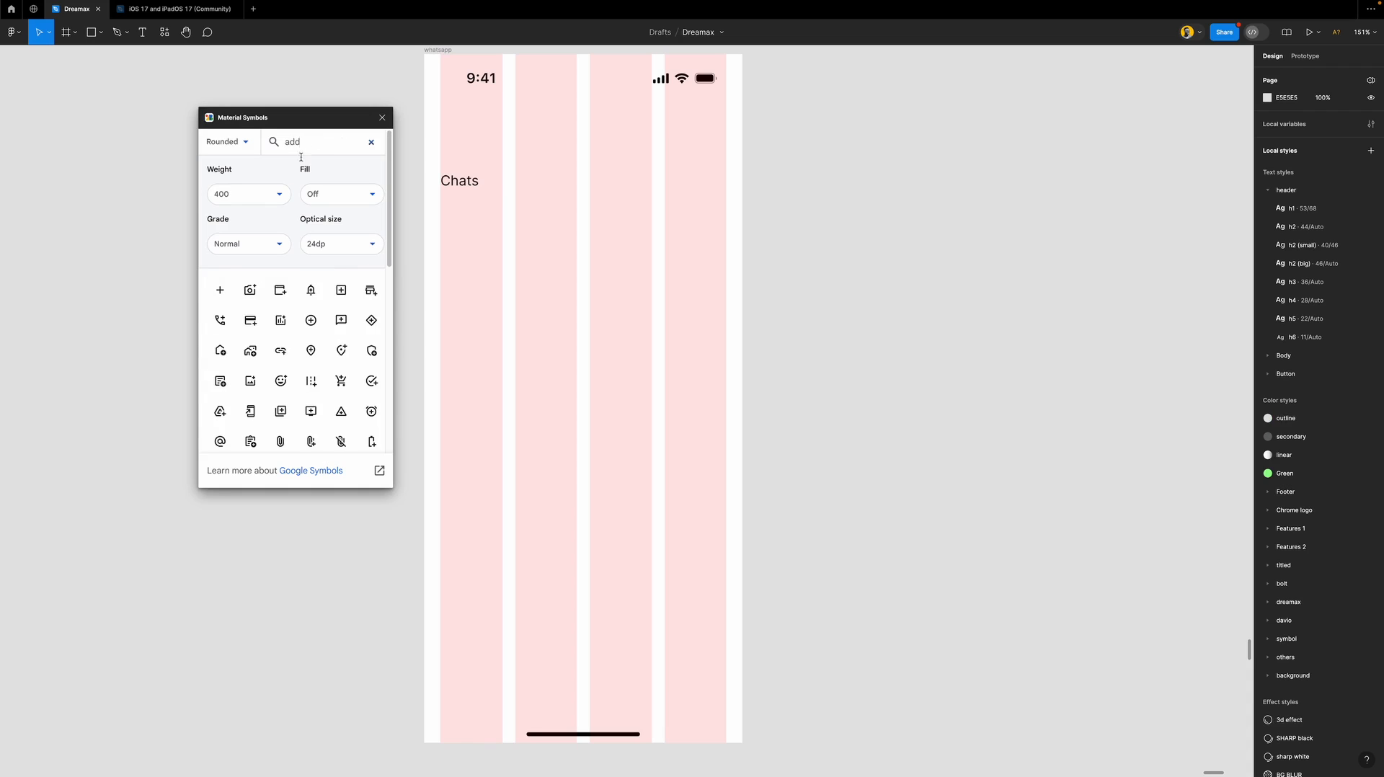
click(220, 290)
drag(637, 427, 708, 133)
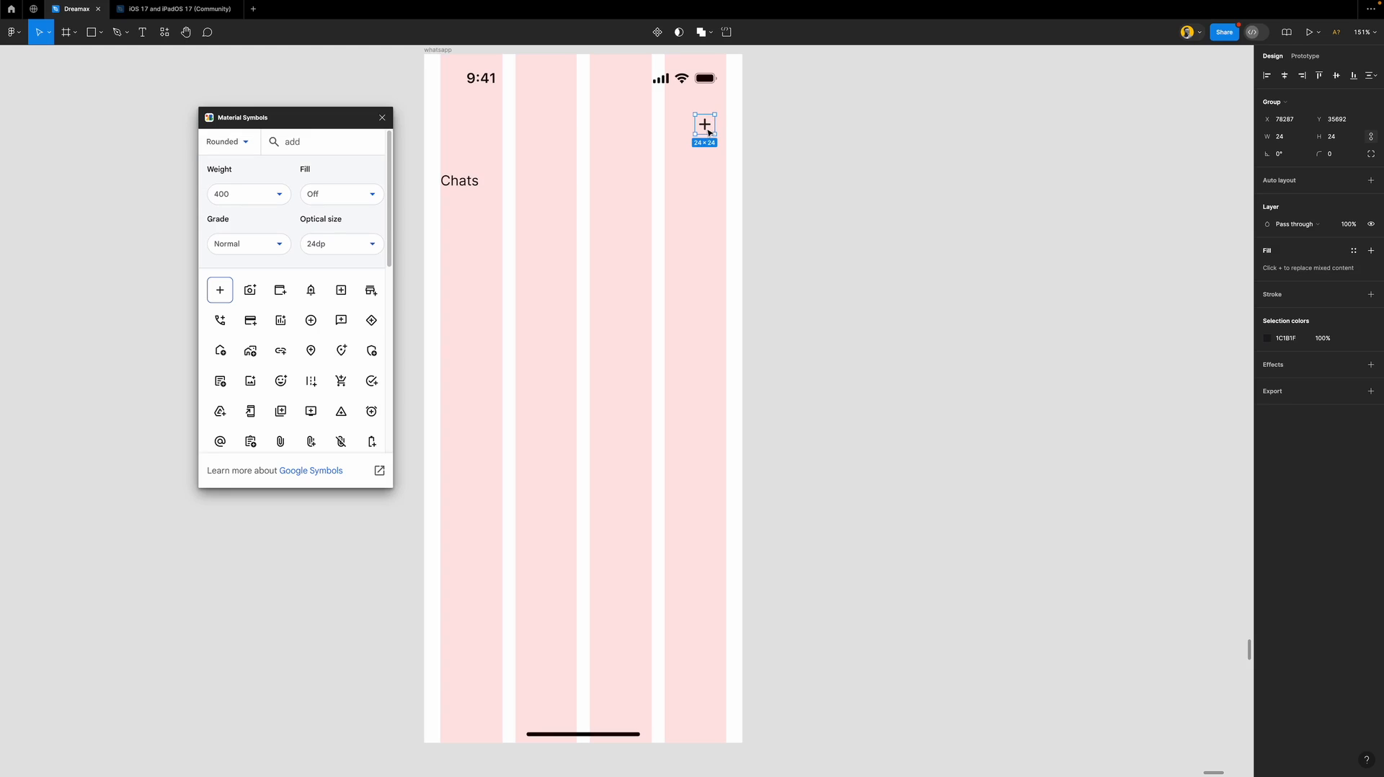
mouse_move(710, 133)
mouse_down()
mouse_move(720, 121)
mouse_move(702, 120)
mouse_move(763, 123)
mouse_move(695, 127)
mouse_move(718, 131)
mouse_up()
Try the circled add icon below the plus icon, and delete it again.
drag(311, 321, 713, 274)
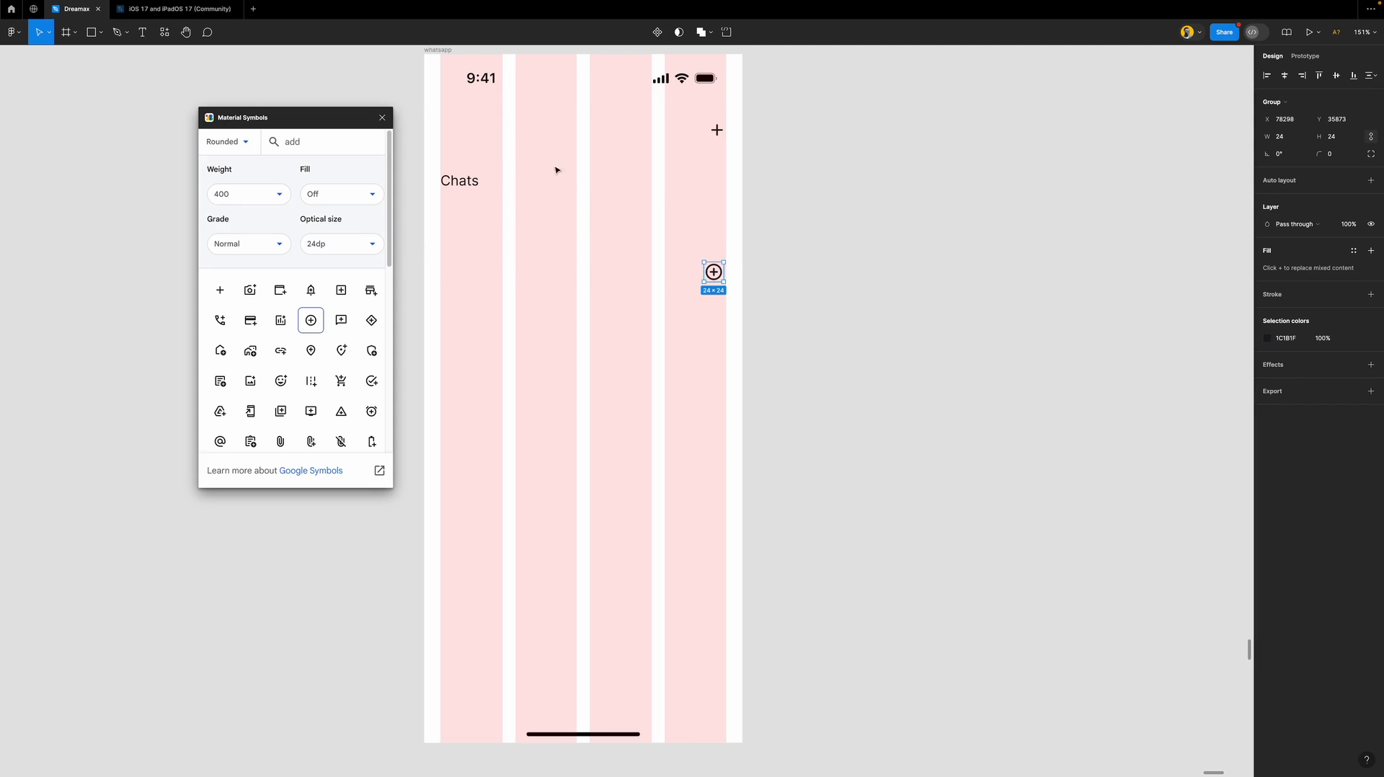
click(440, 54)
drag(674, 196, 596, 194)
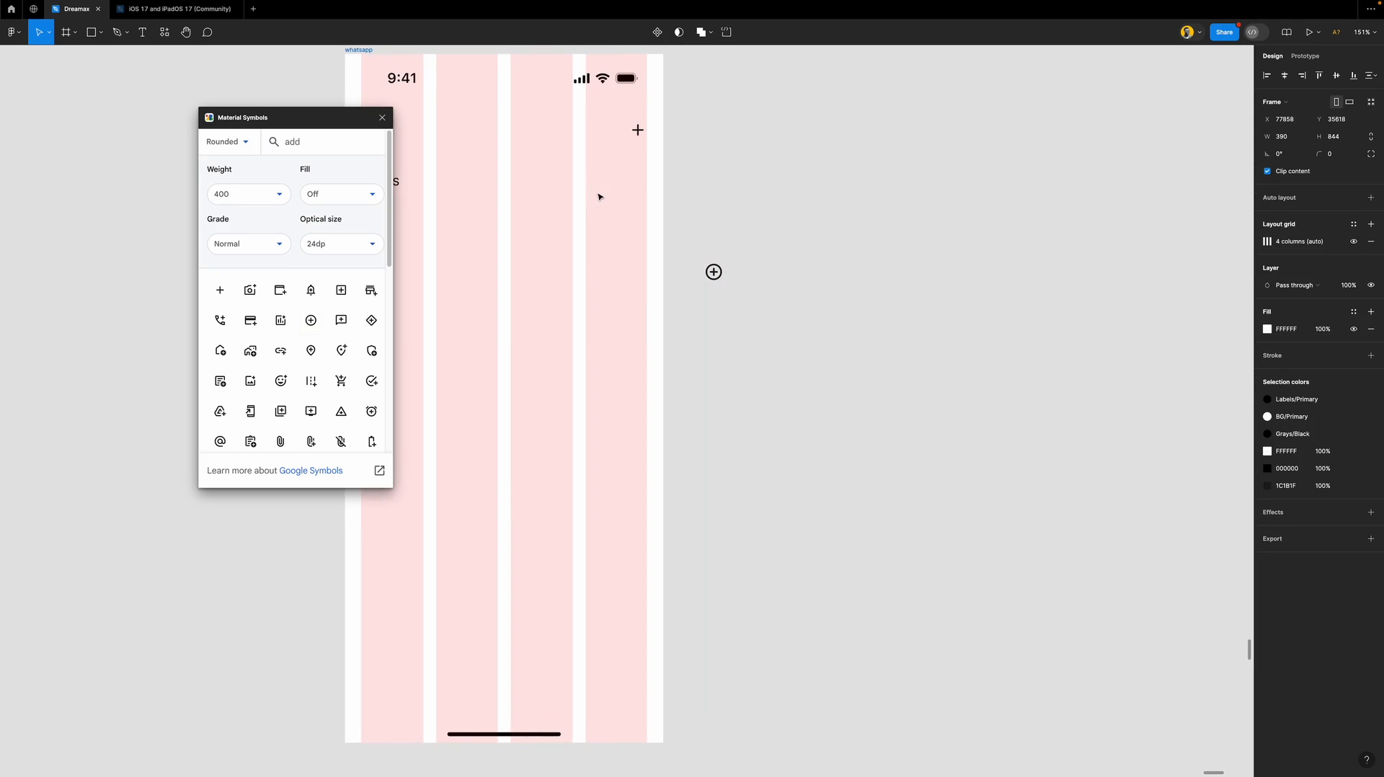
key(super+z)
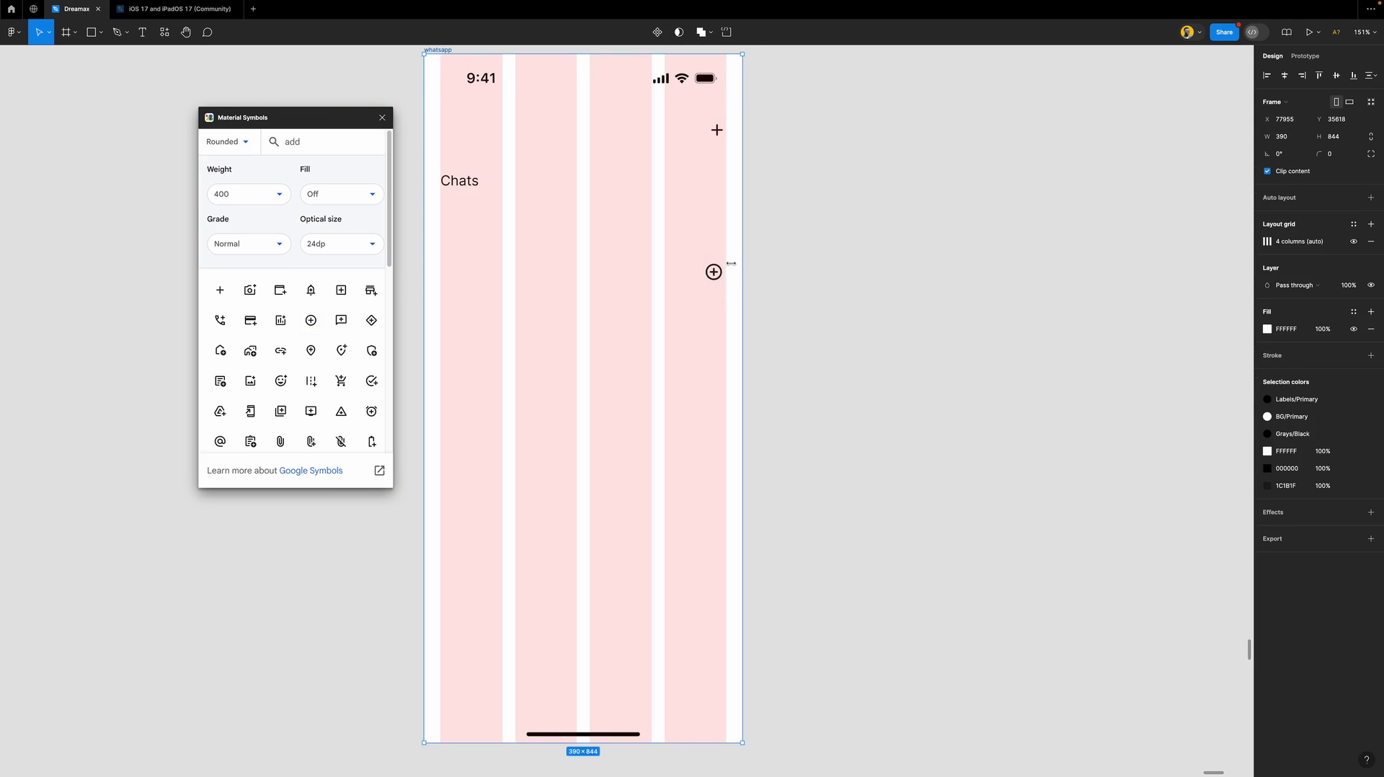
click(713, 272)
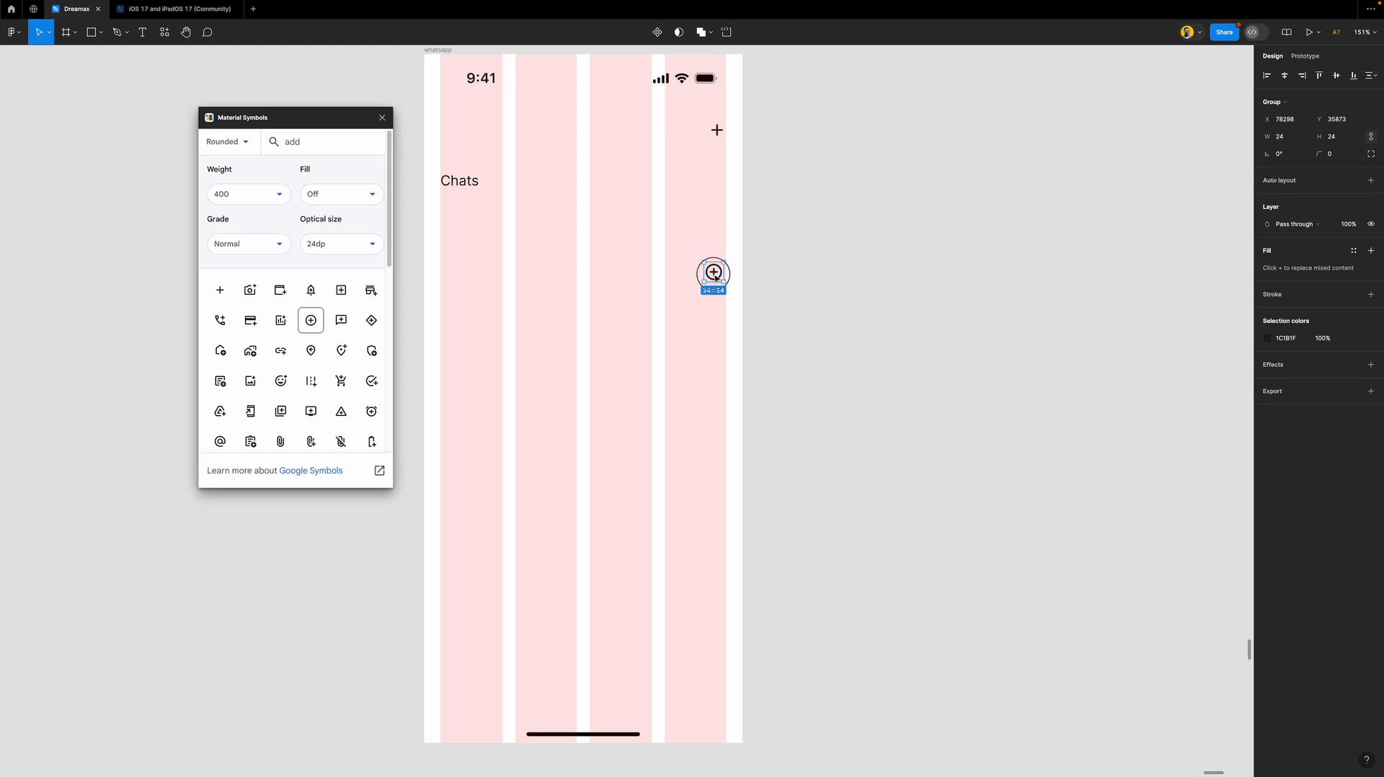
mouse_move(714, 276)
mouse_down()
mouse_move(820, 272)
mouse_move(718, 280)
mouse_move(809, 288)
mouse_move(712, 256)
mouse_move(692, 287)
mouse_up()
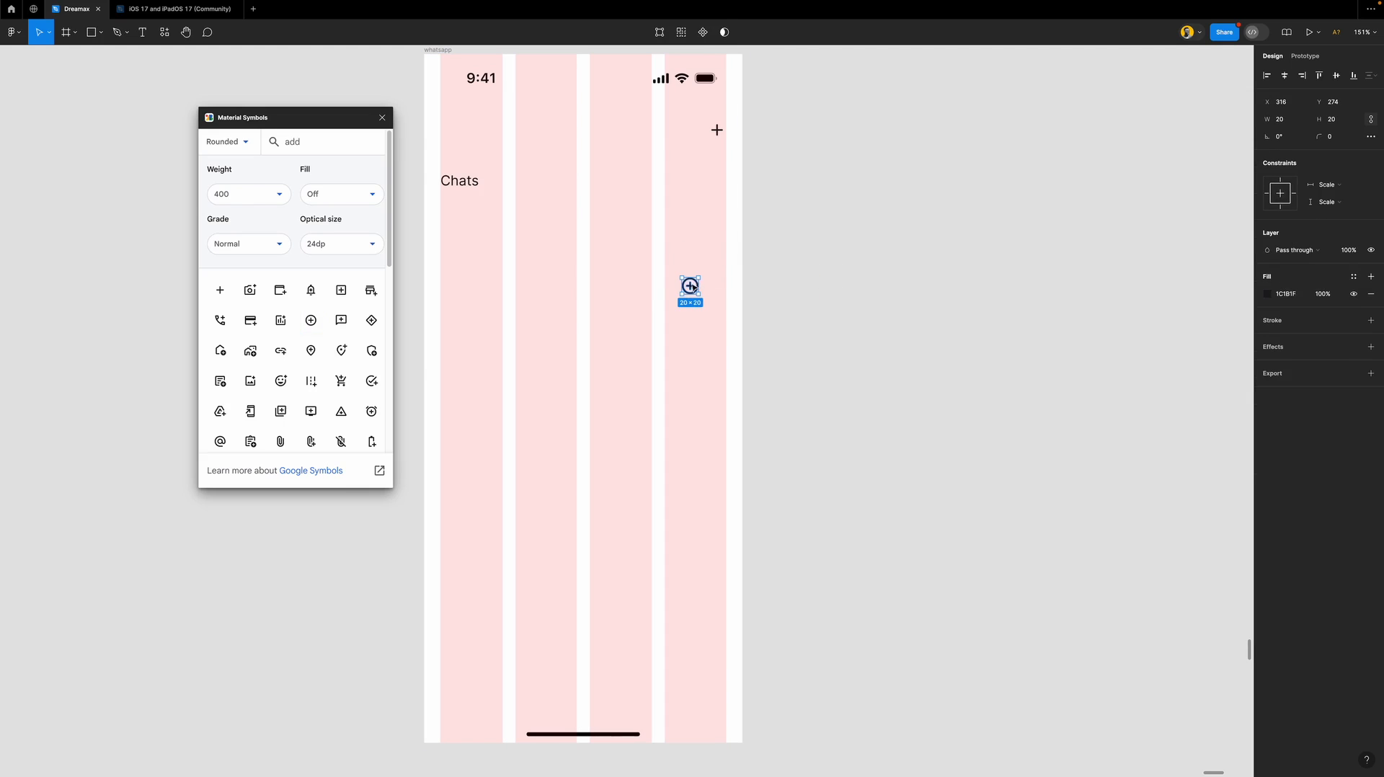
key(ctrl+z)
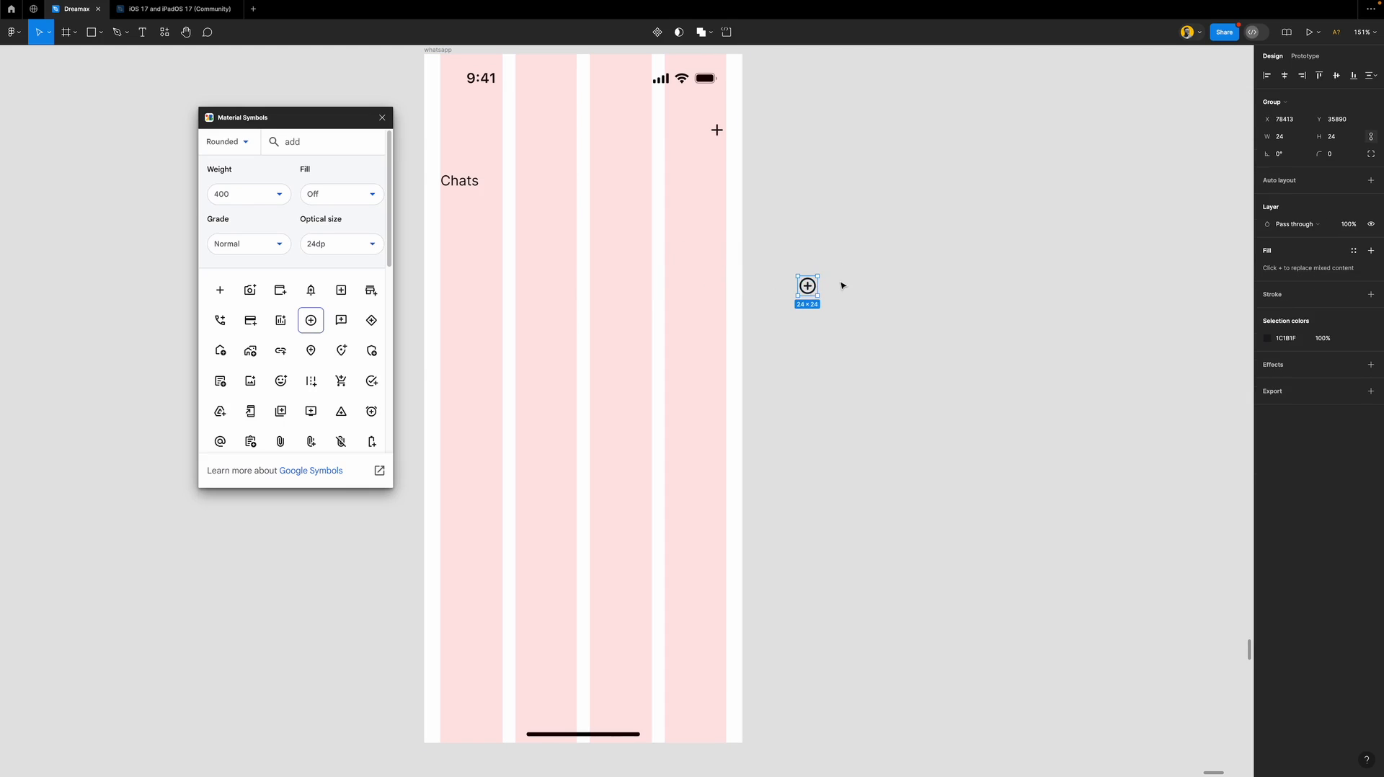
key(Delete)
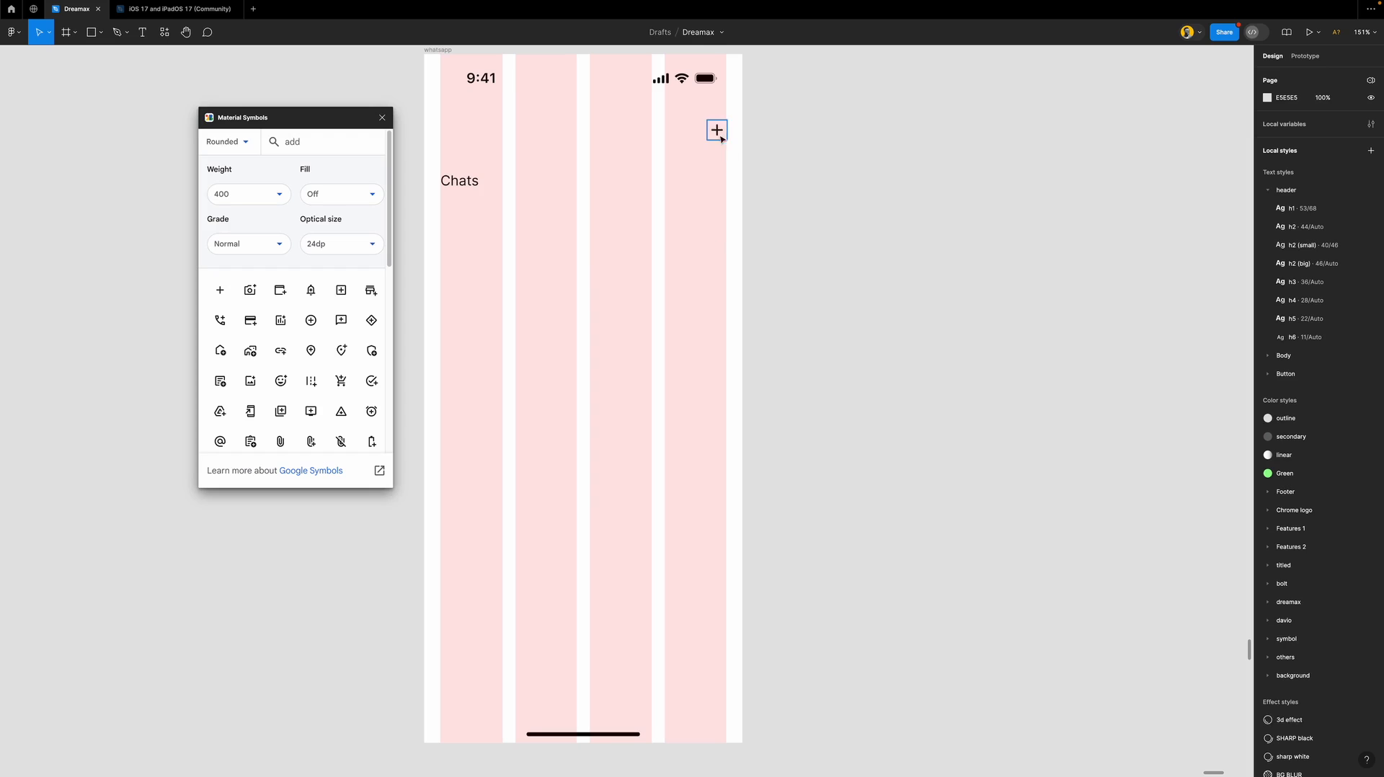
Search the symbols for "photo" and look through the results for a camera icon.
click(719, 133)
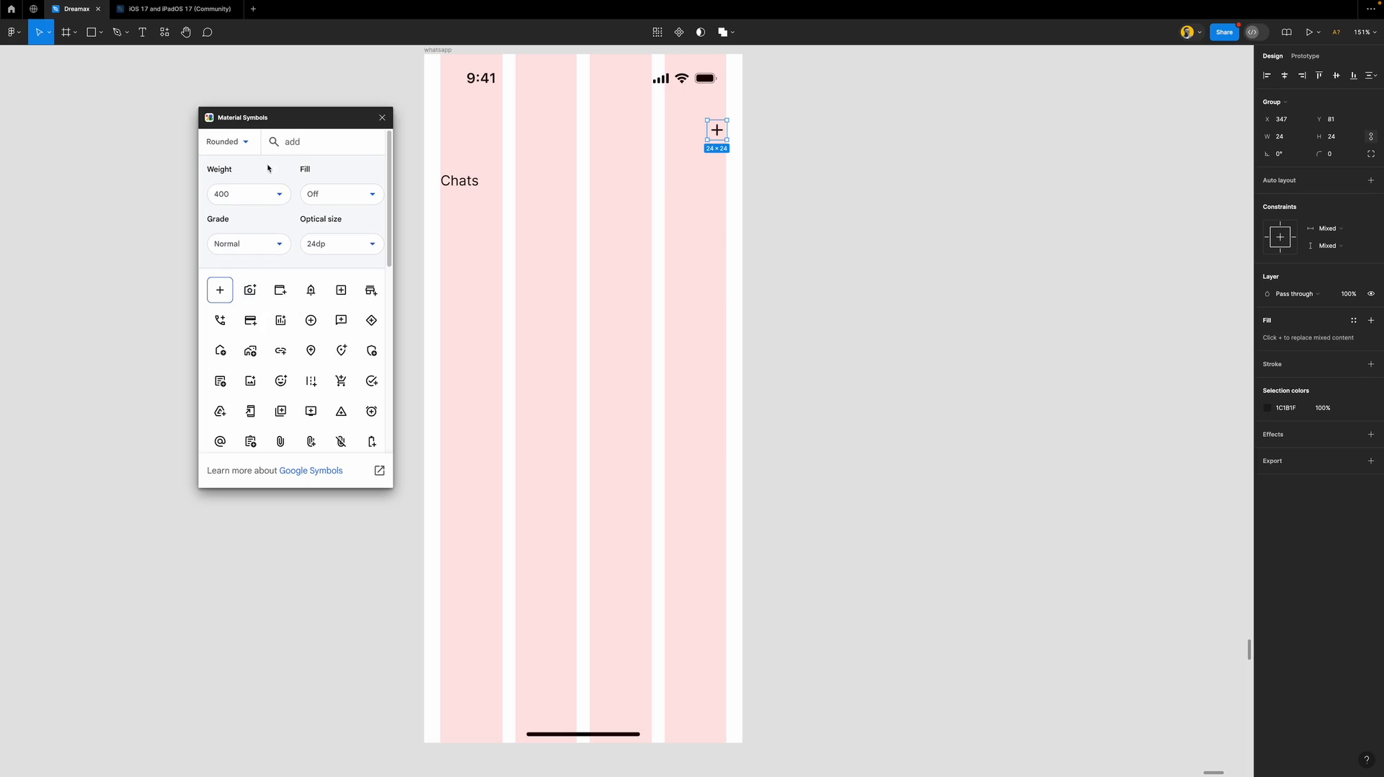
double_click(295, 142)
text(photo)
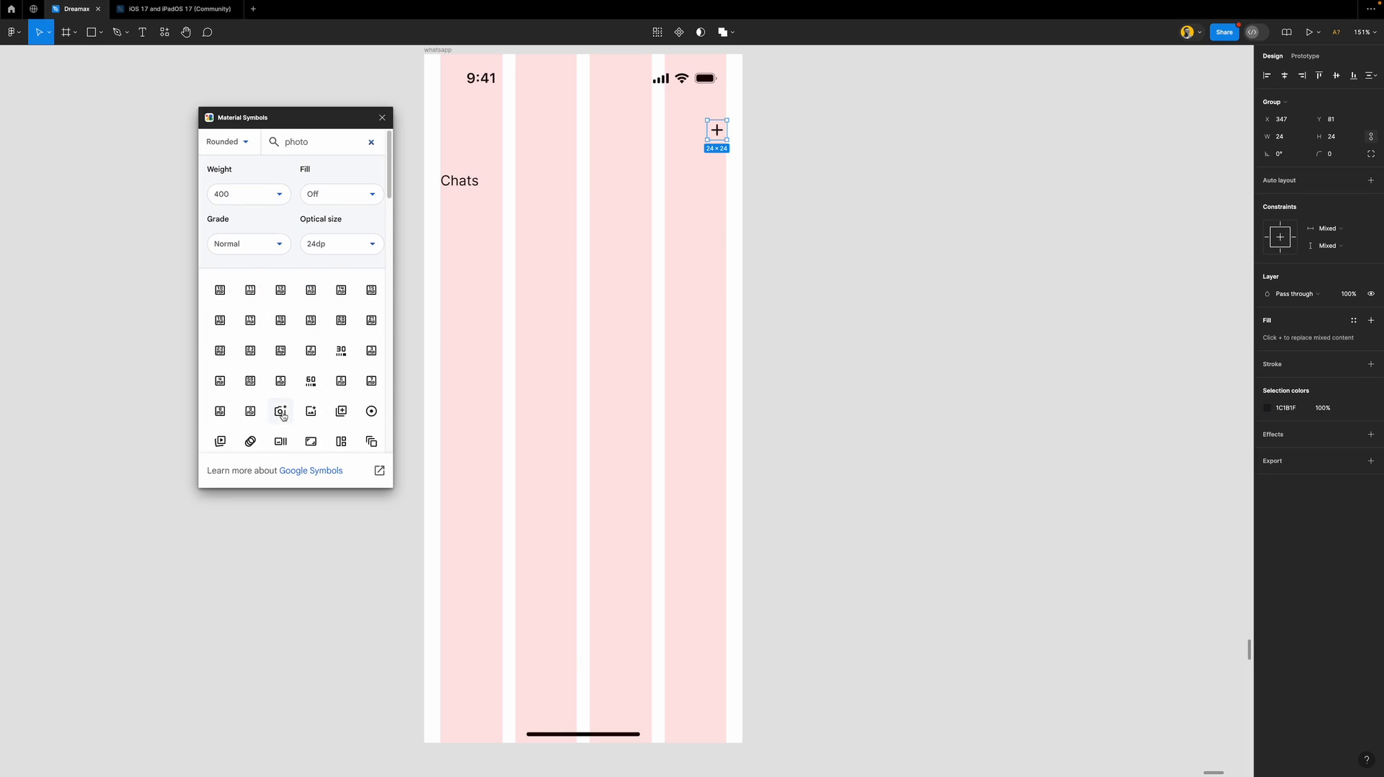
scroll(288, 424, down, 1)
scroll(291, 423, down, 2)
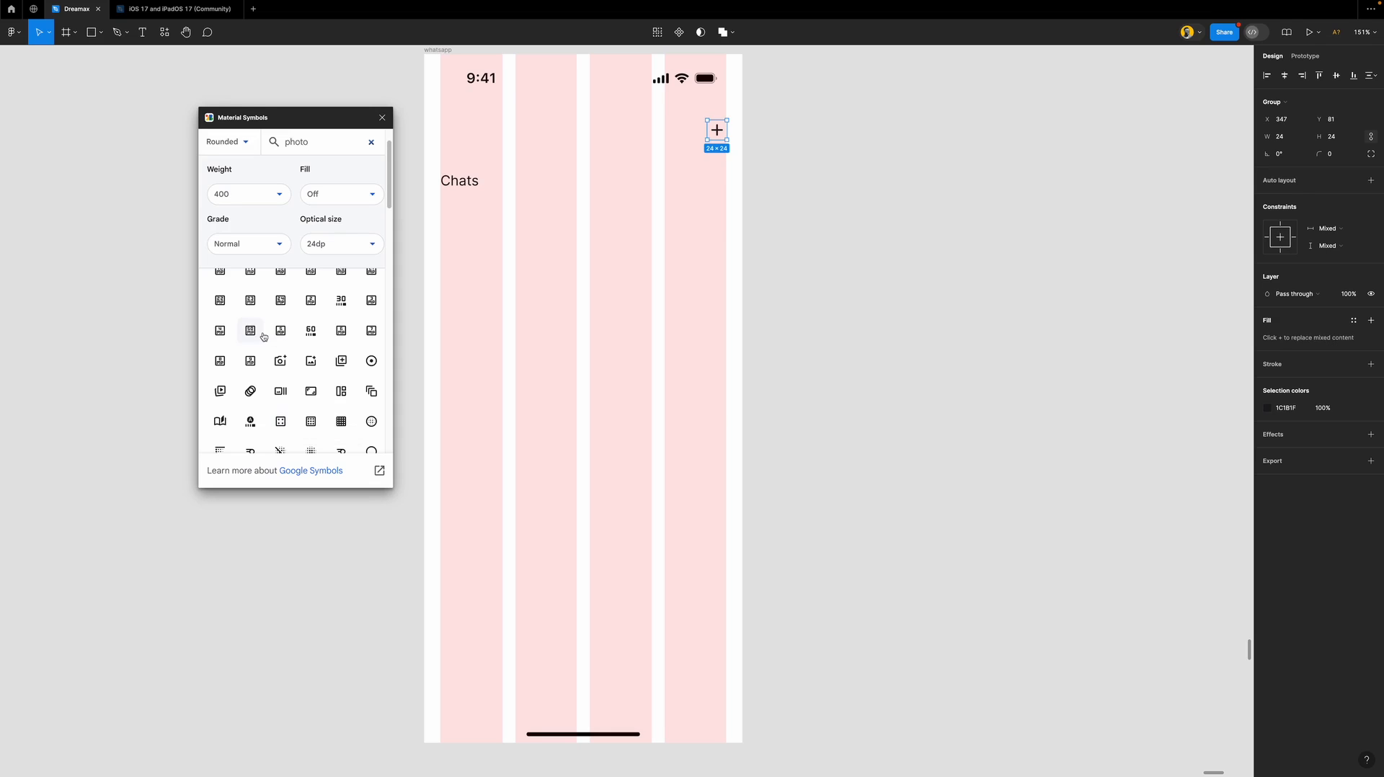
scroll(292, 349, down, 3)
scroll(292, 349, down, 1)
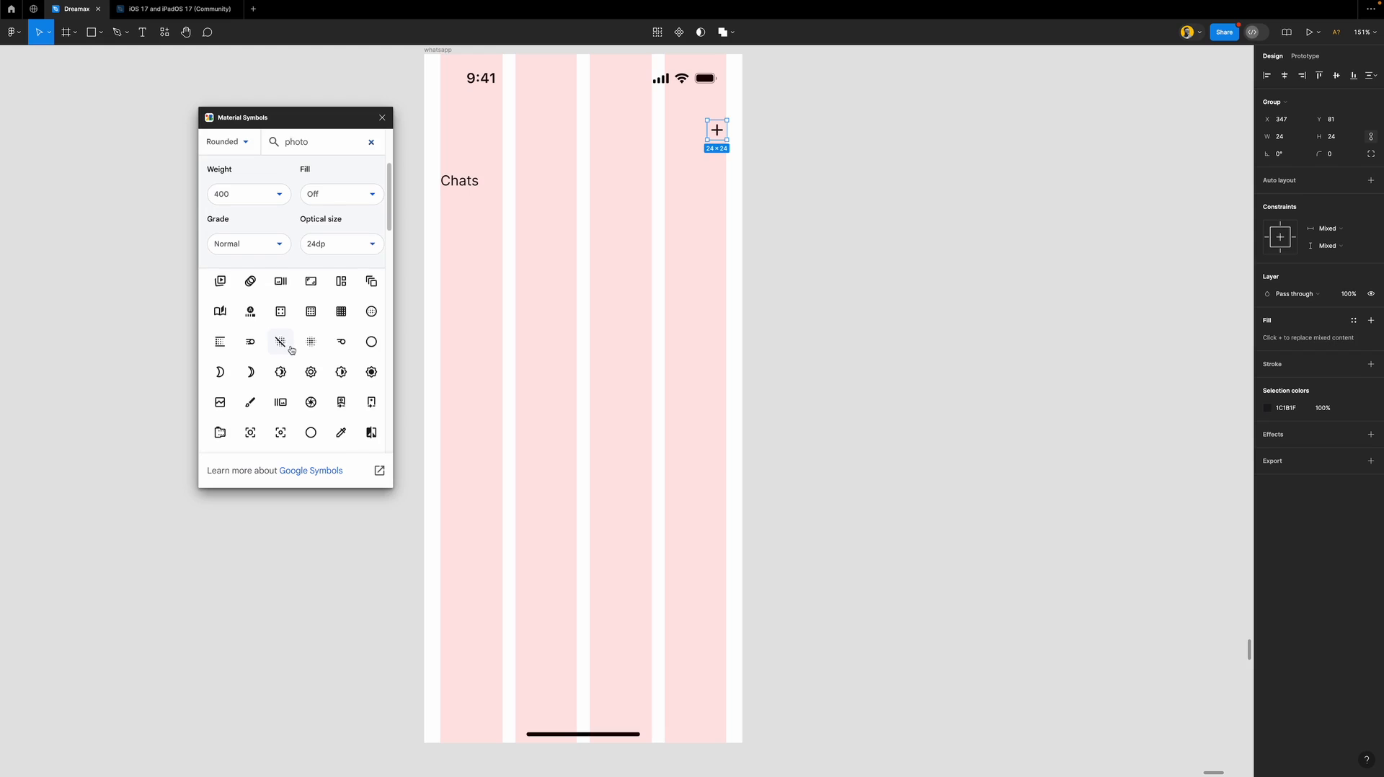
scroll(292, 351, down, 5)
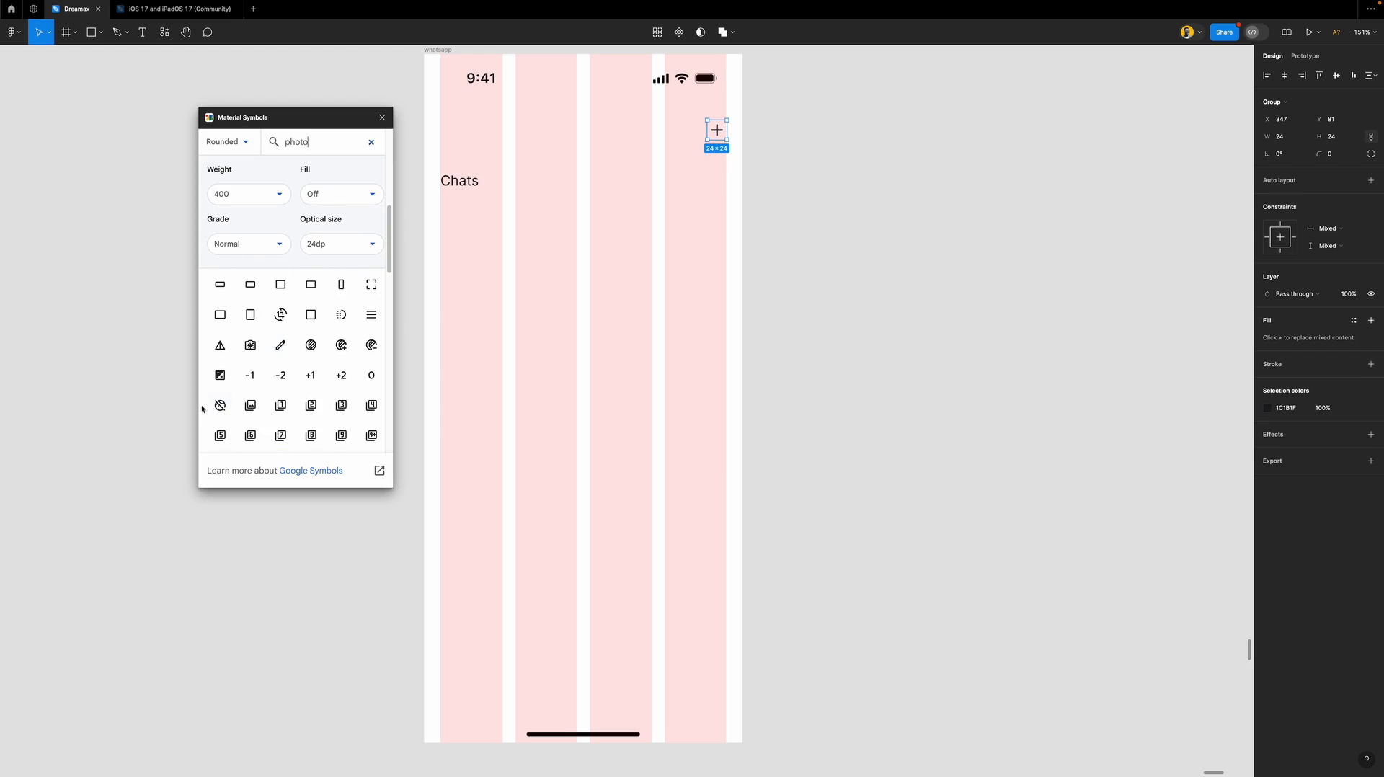
Search the symbols for "camera" and look through the unfilled icons for a suitable one.
double_click(297, 144)
text(camera)
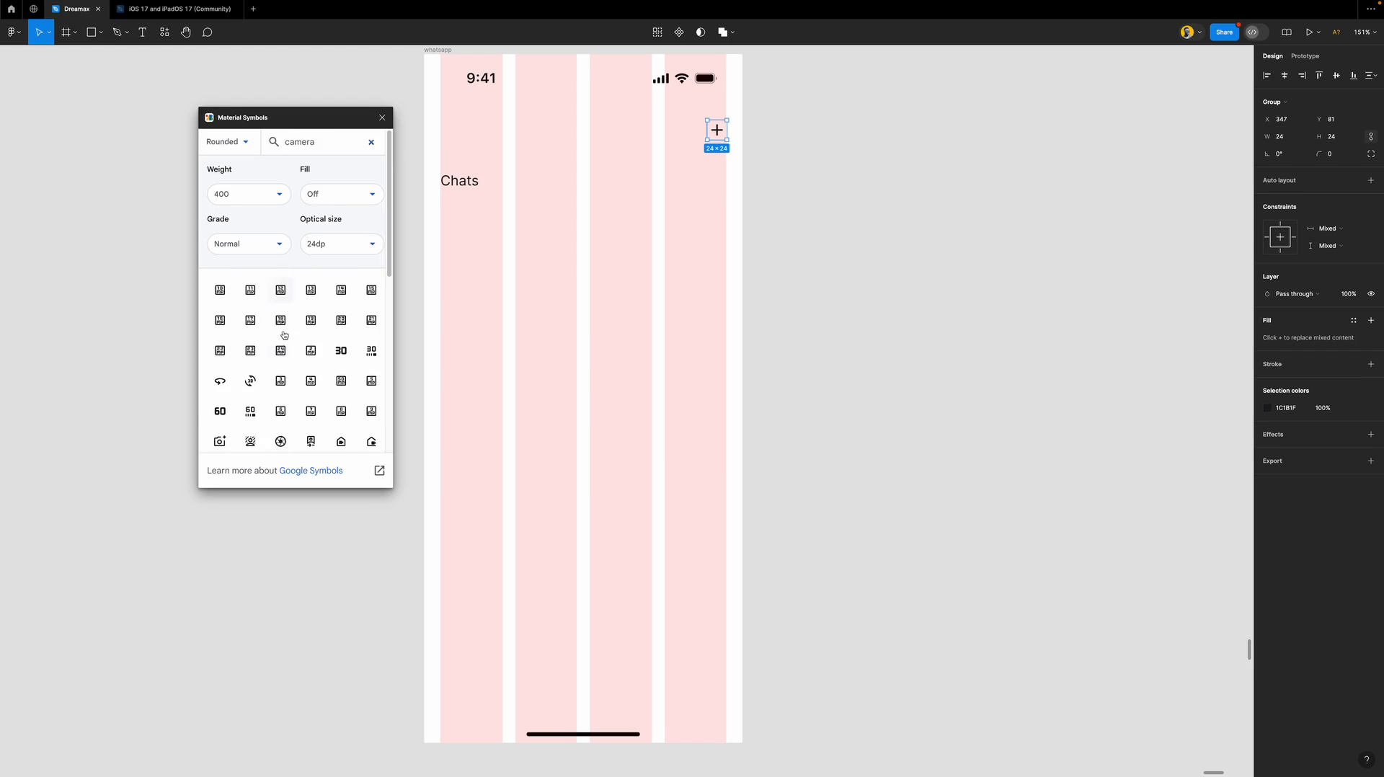
scroll(312, 397, down, 1)
scroll(312, 397, down, 1)
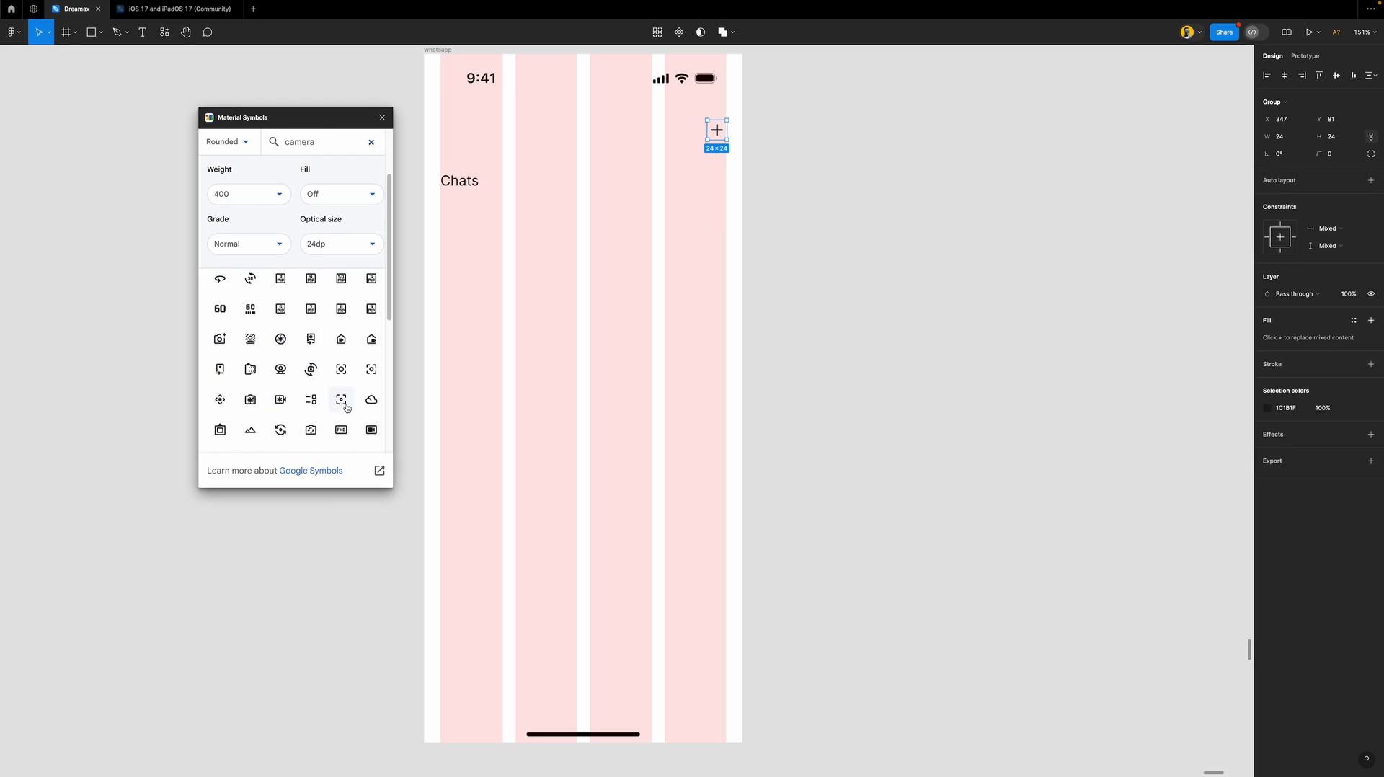
scroll(339, 401, down, 2)
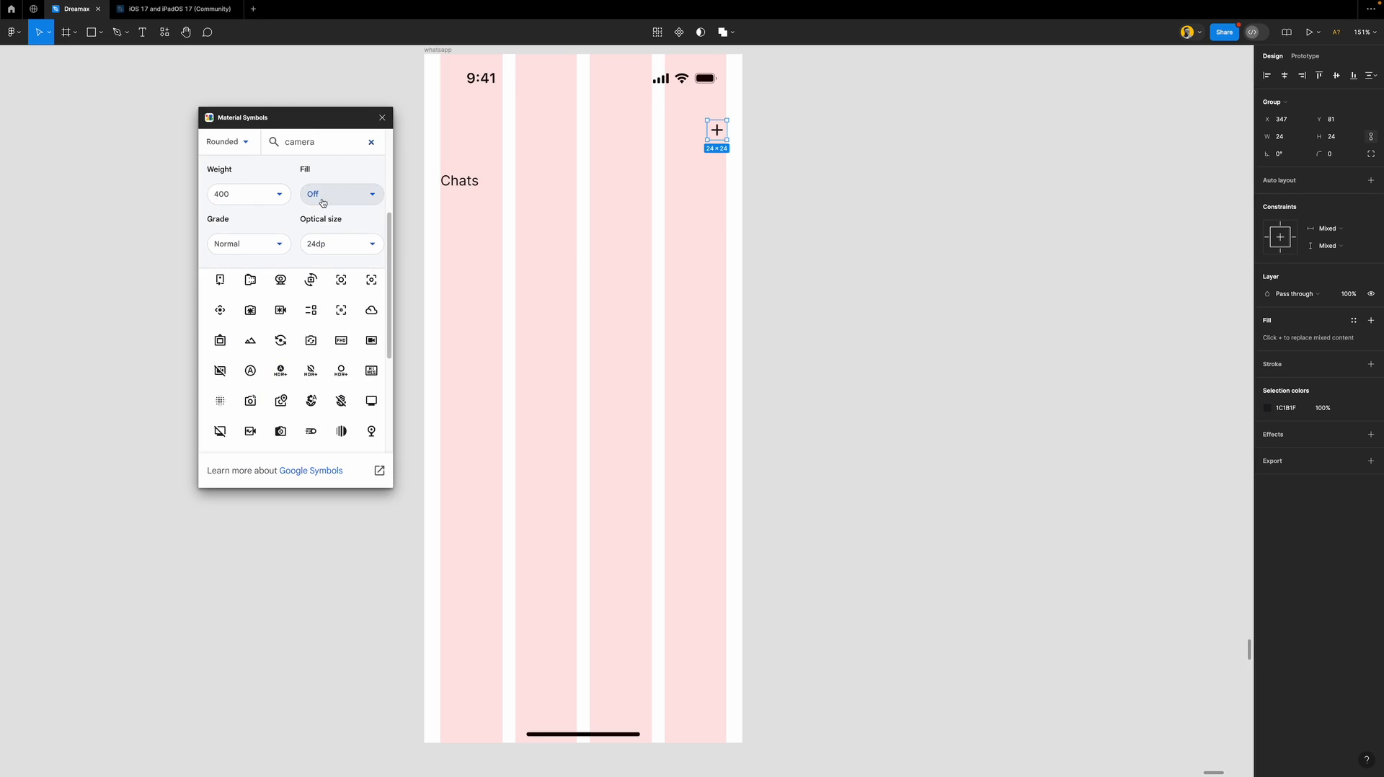
Turn on Fill for the symbols and look through the filled camera icons.
click(370, 196)
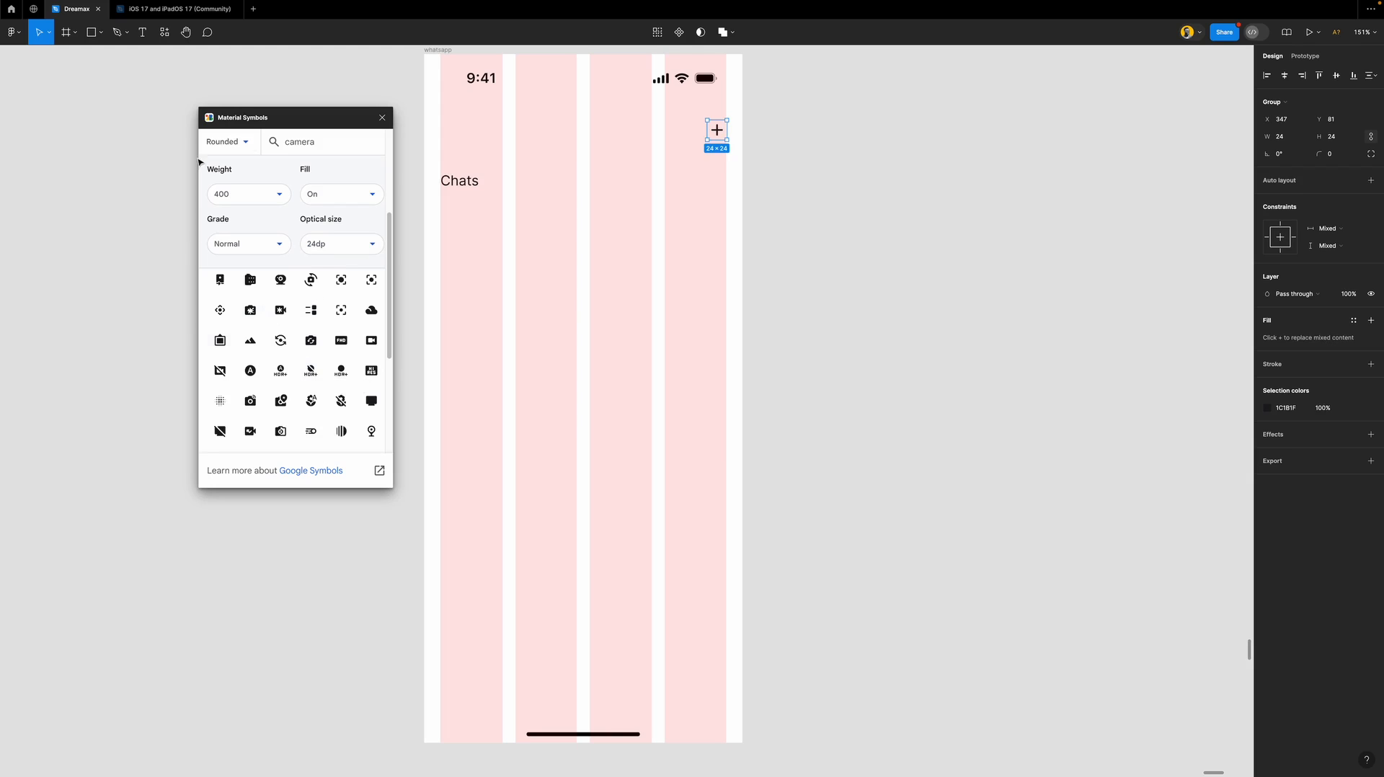
scroll(302, 390, down, 2)
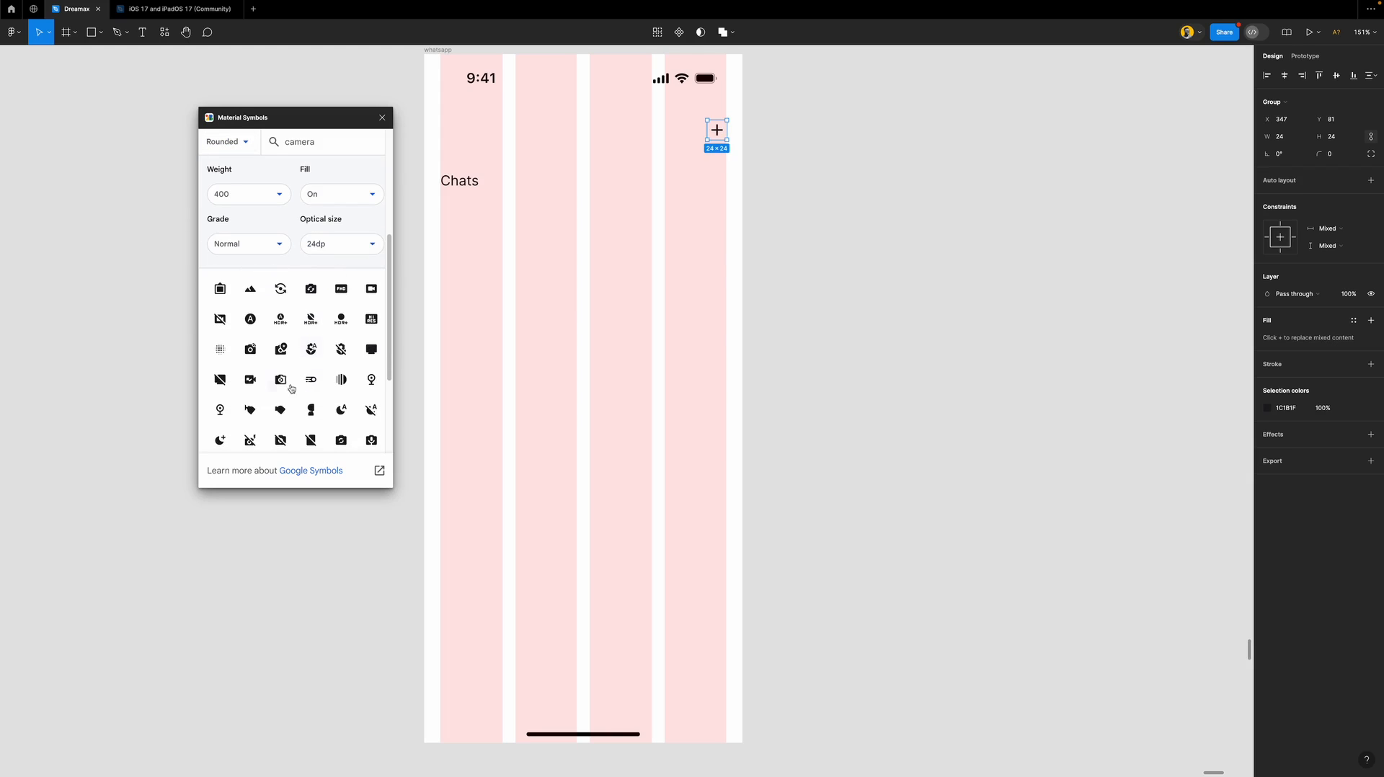
scroll(277, 354, down, 2)
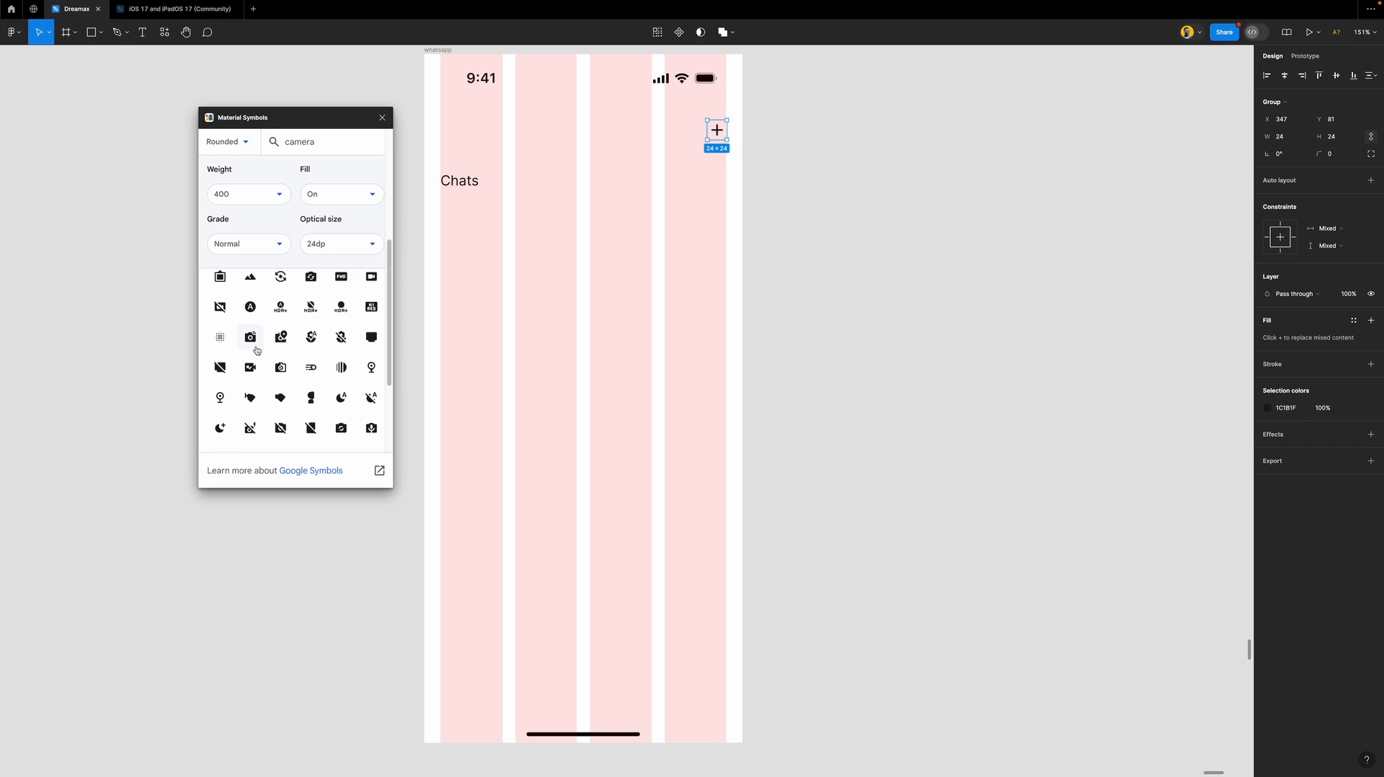
scroll(282, 364, down, 2)
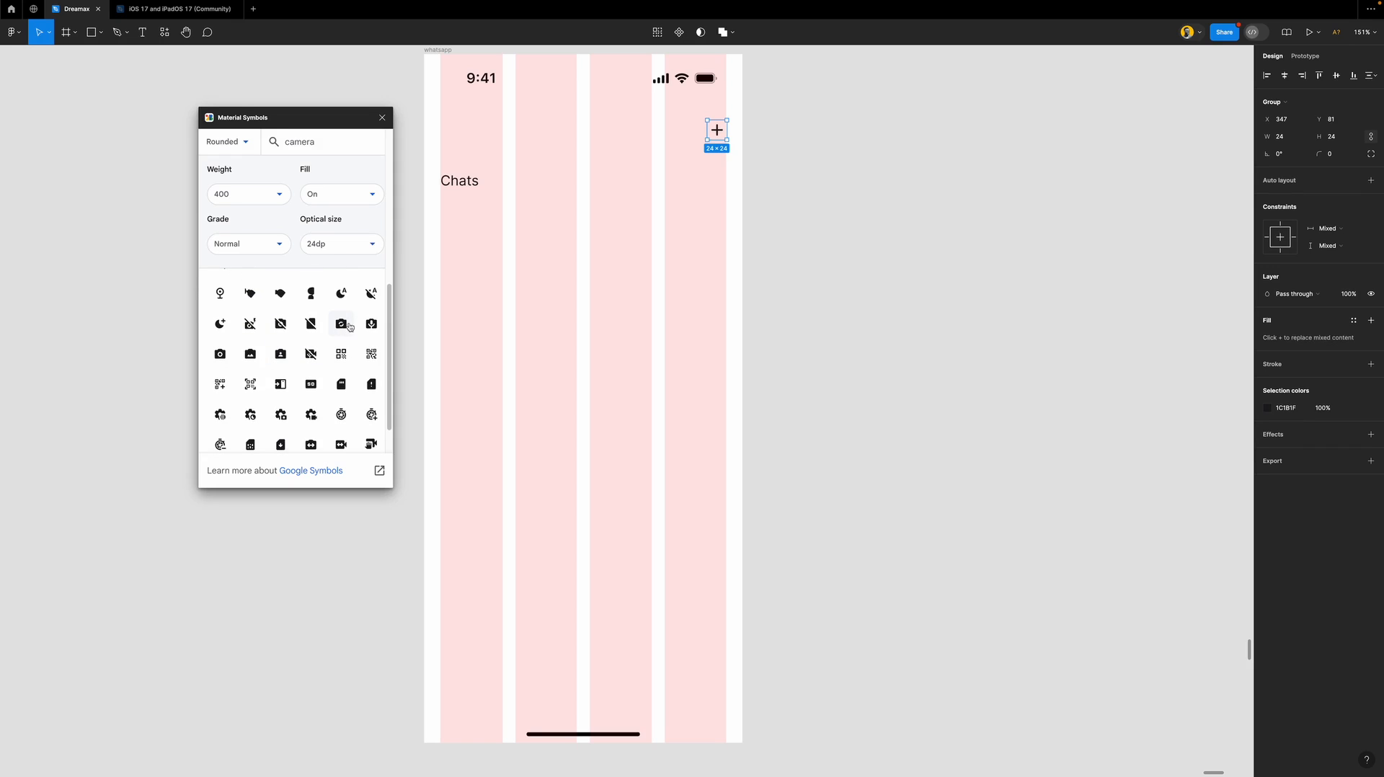
Try the filled camera icon in place of the plus icon, and undo the replacement.
click(220, 353)
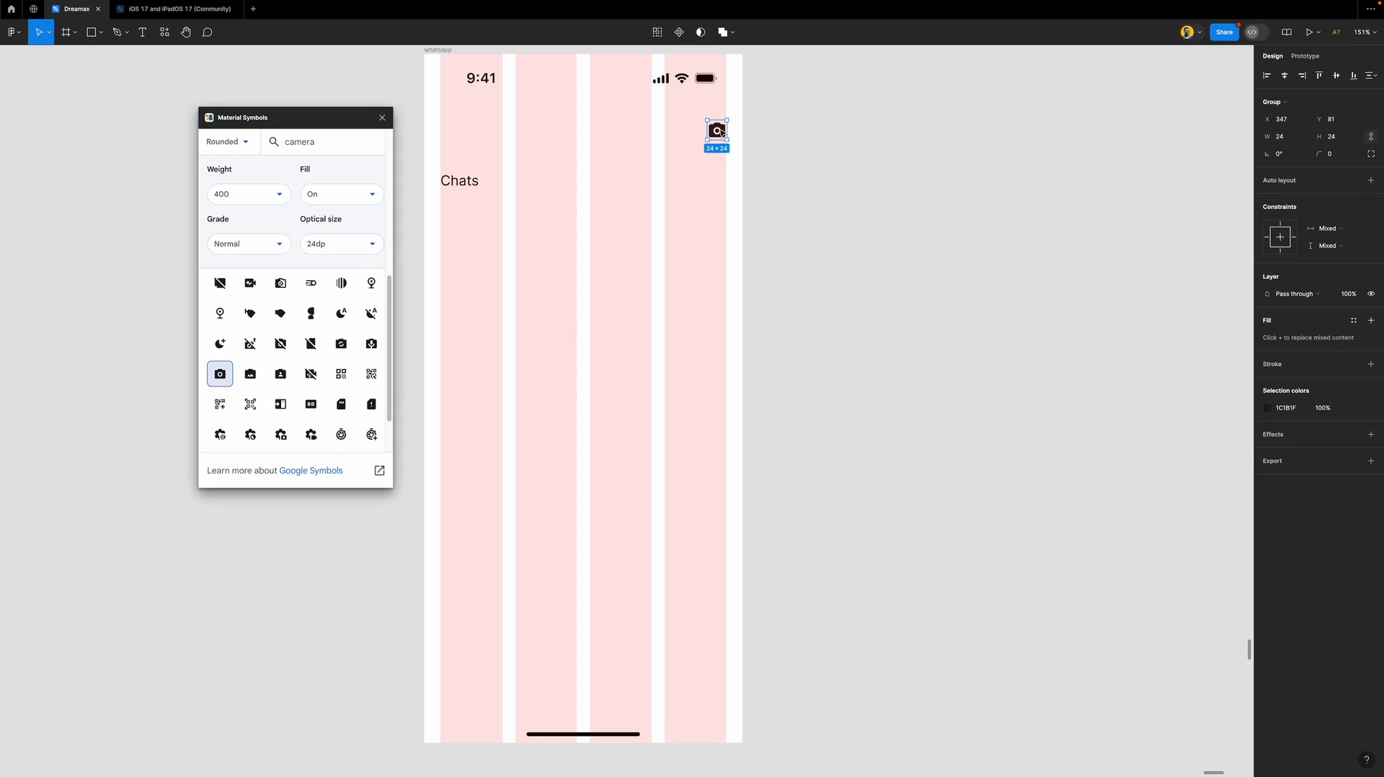
key(super+z)
click(766, 149)
key(super+z)
key(super+z)
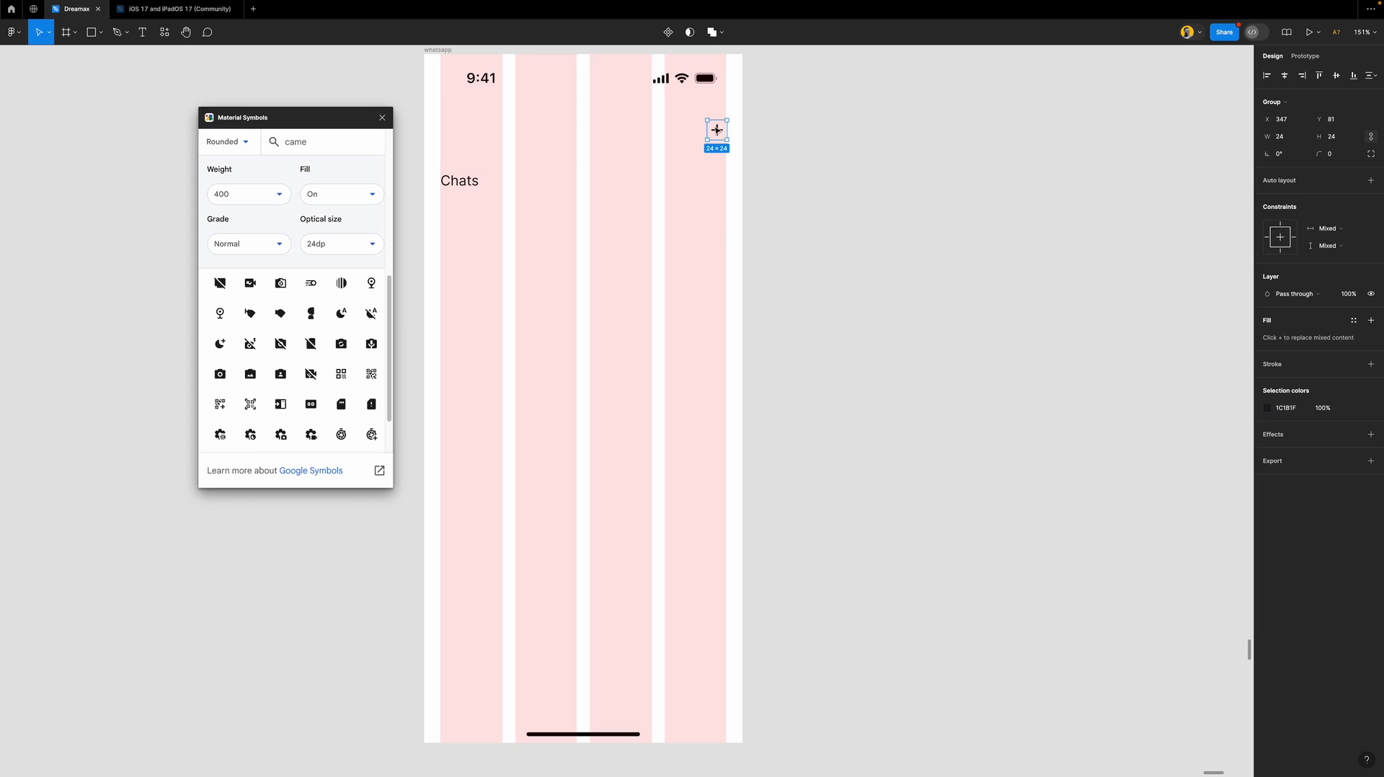
Duplicate the plus icon to its left at X 308, Y 81 and swap the copy for the filled camera icon.
drag(718, 132, 686, 134)
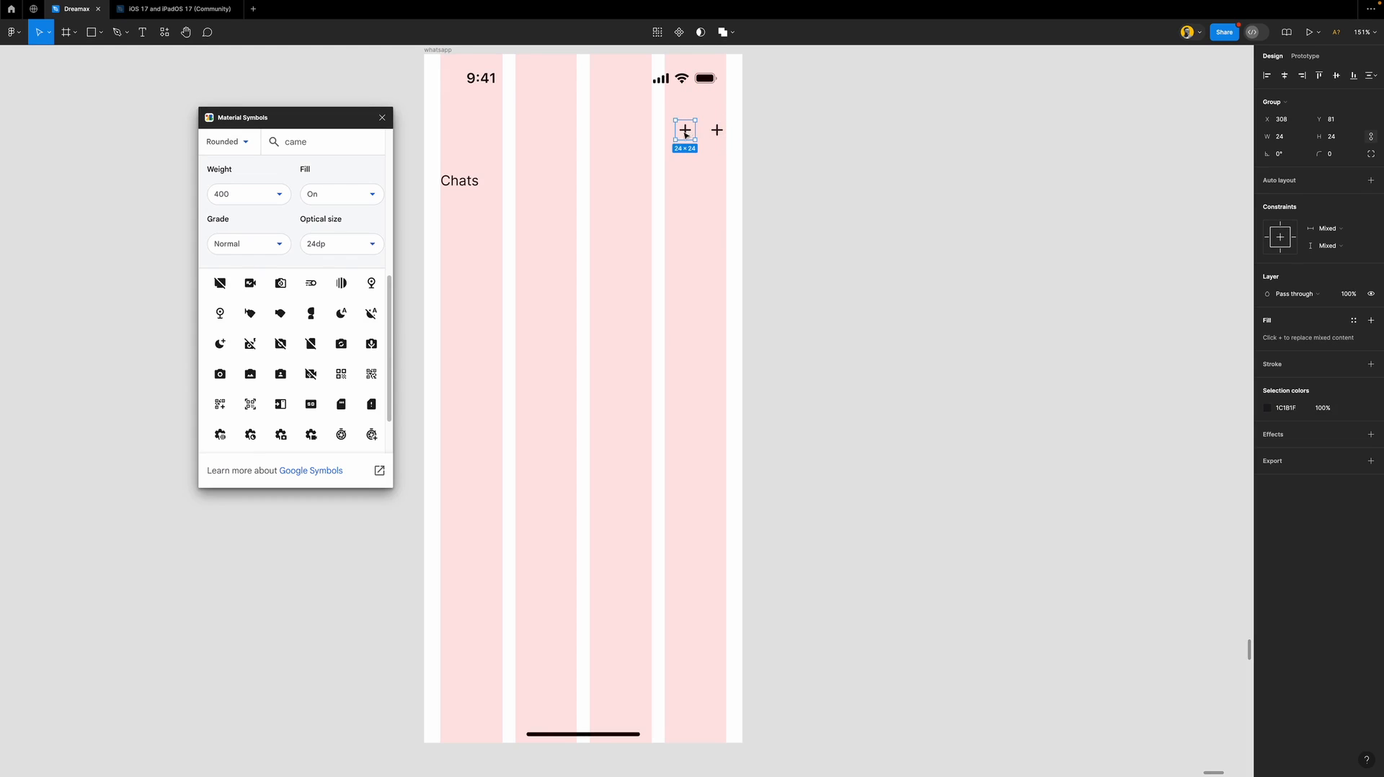
click(220, 374)
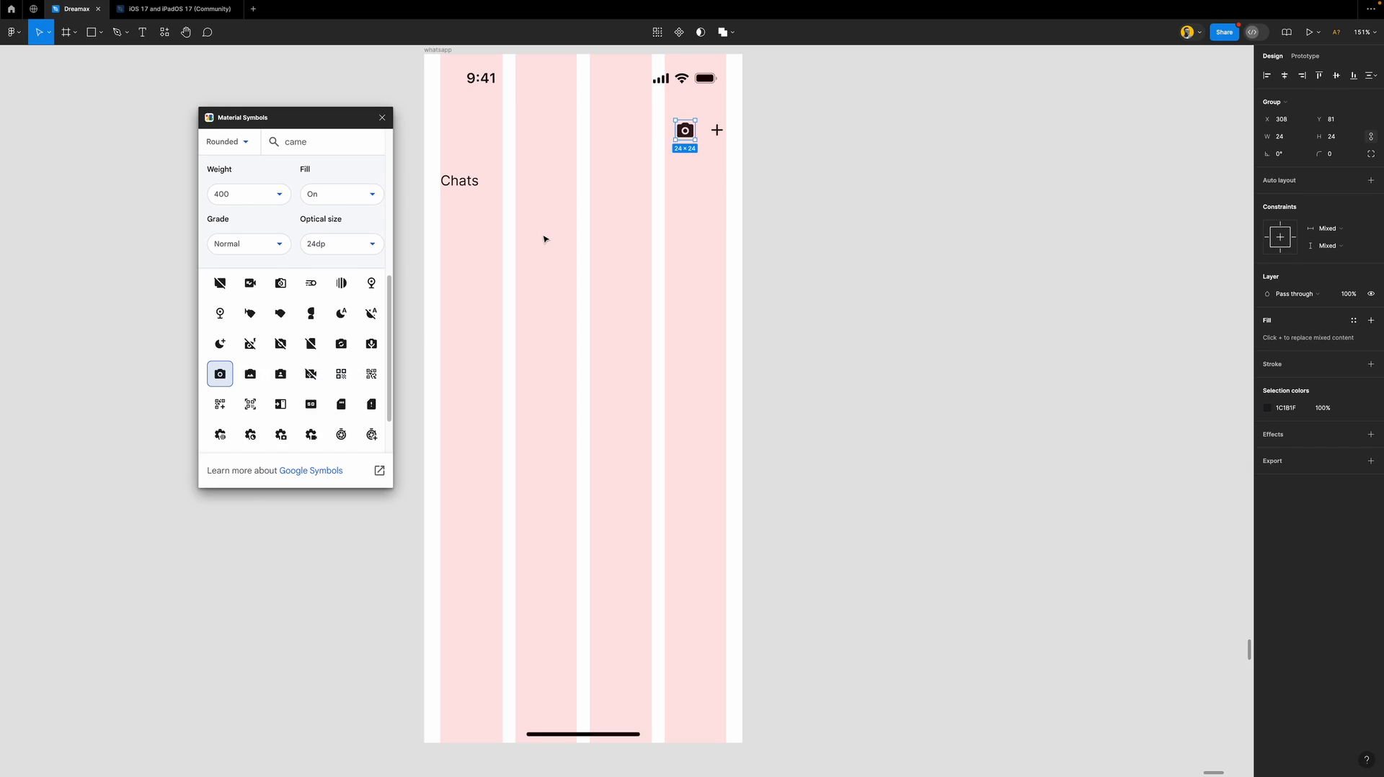
Search the symbols for "more".
double_click(302, 142)
text(mi)
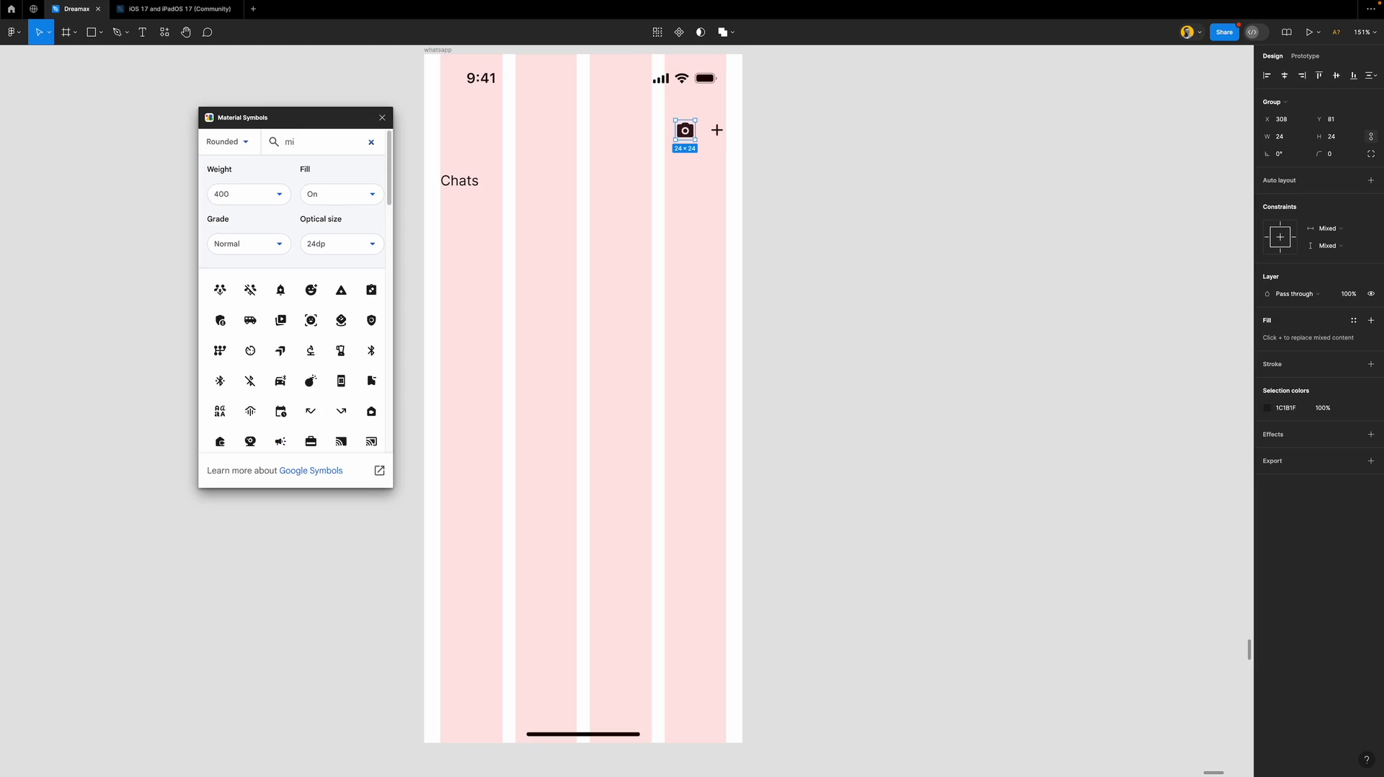
key(BackSpace)
text(ore)
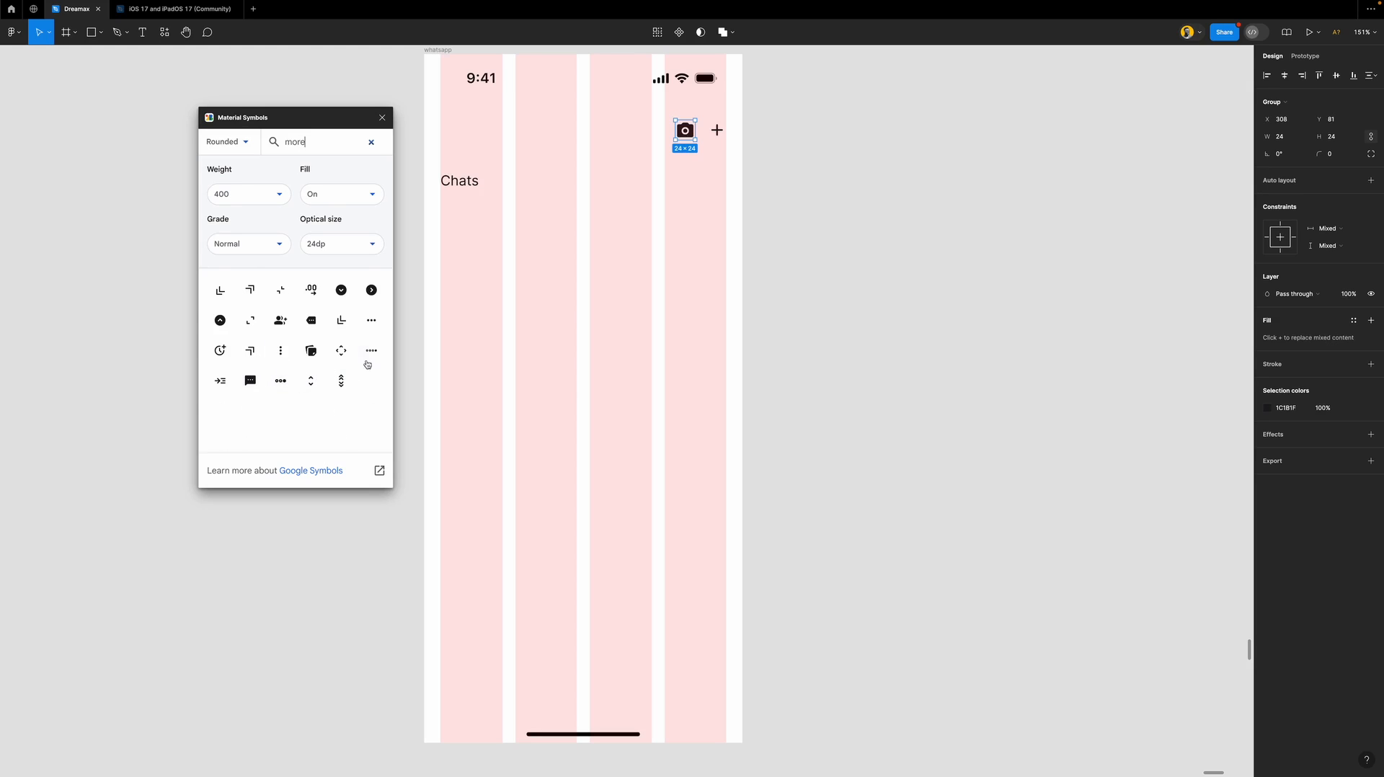
Try the horizontal three-dot icon in place of the camera icon, and undo the replacement.
click(372, 323)
click(685, 162)
key(super+z)
key(super+z)
Duplicate the camera icon to its left at X 266, Y 81 and swap the copy for the horizontal three-dot icon.
drag(685, 129, 651, 130)
click(374, 322)
Search the symbols for "pin" and place the filled pushpin icon in the frame below the camera icon.
double_click(297, 142)
text(pin)
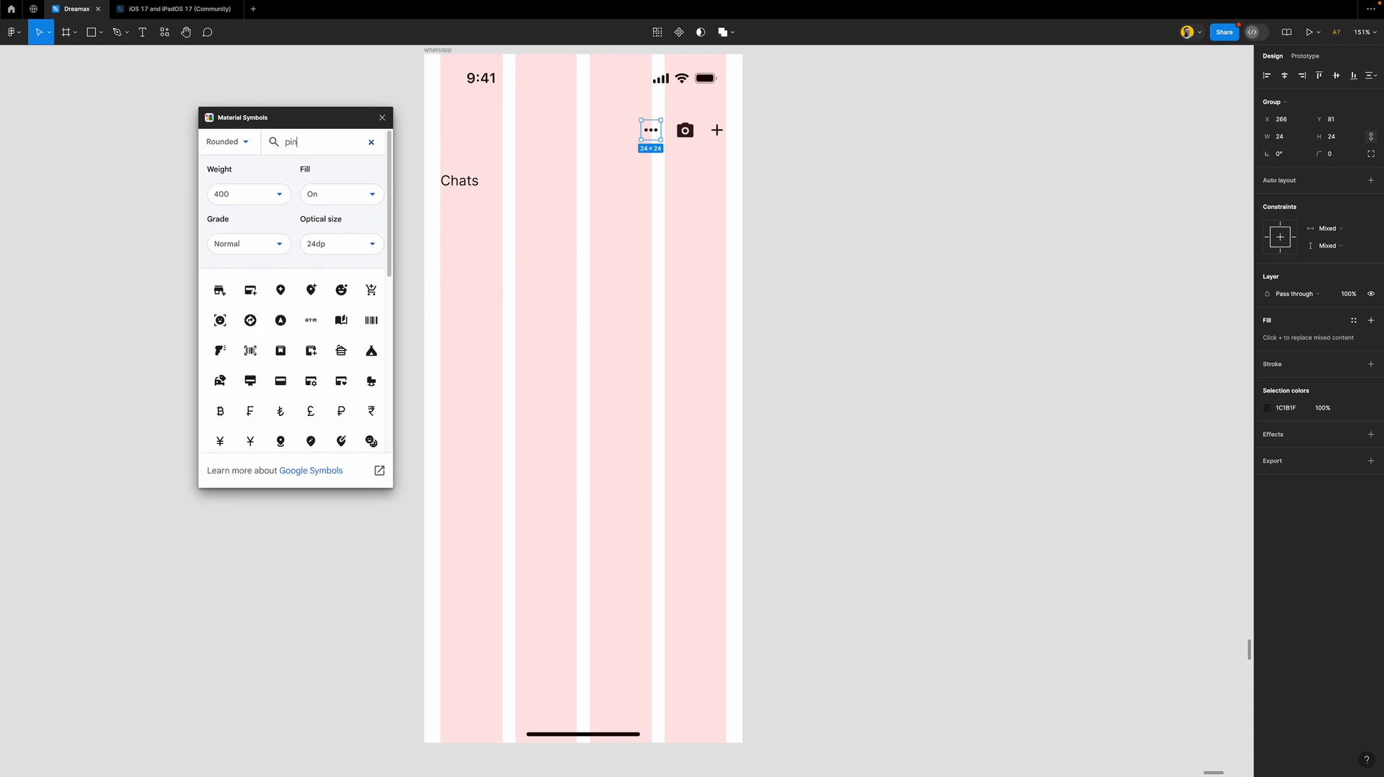
scroll(287, 386, down, 4)
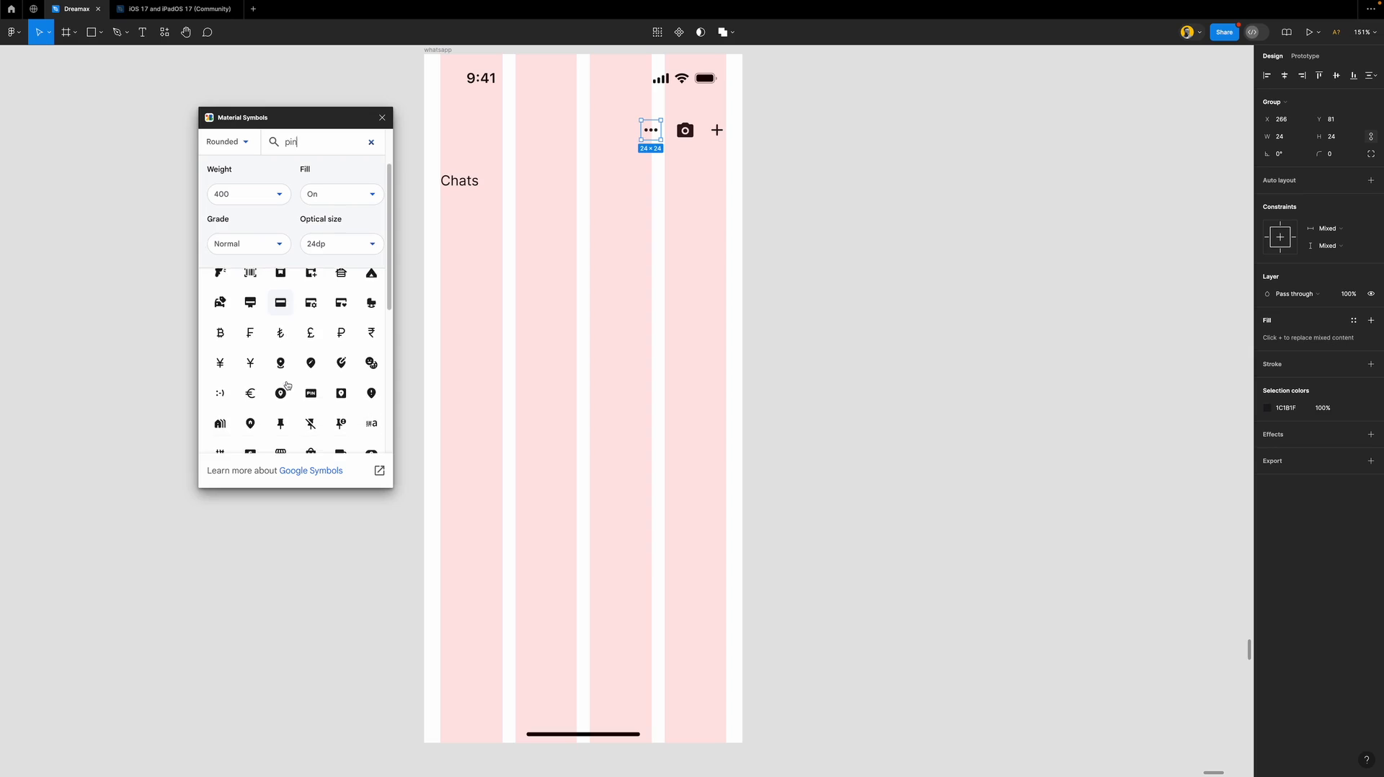
scroll(292, 392, down, 2)
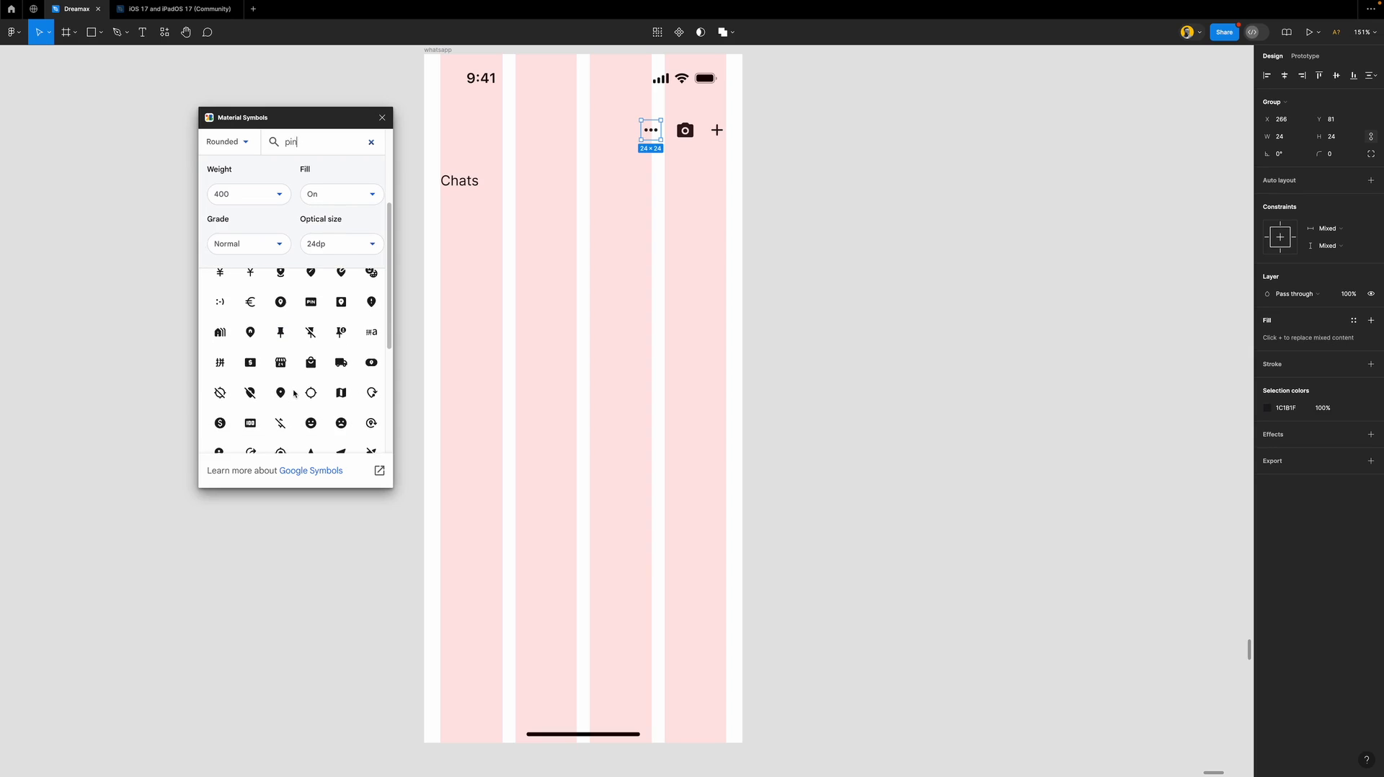
scroll(288, 371, down, 5)
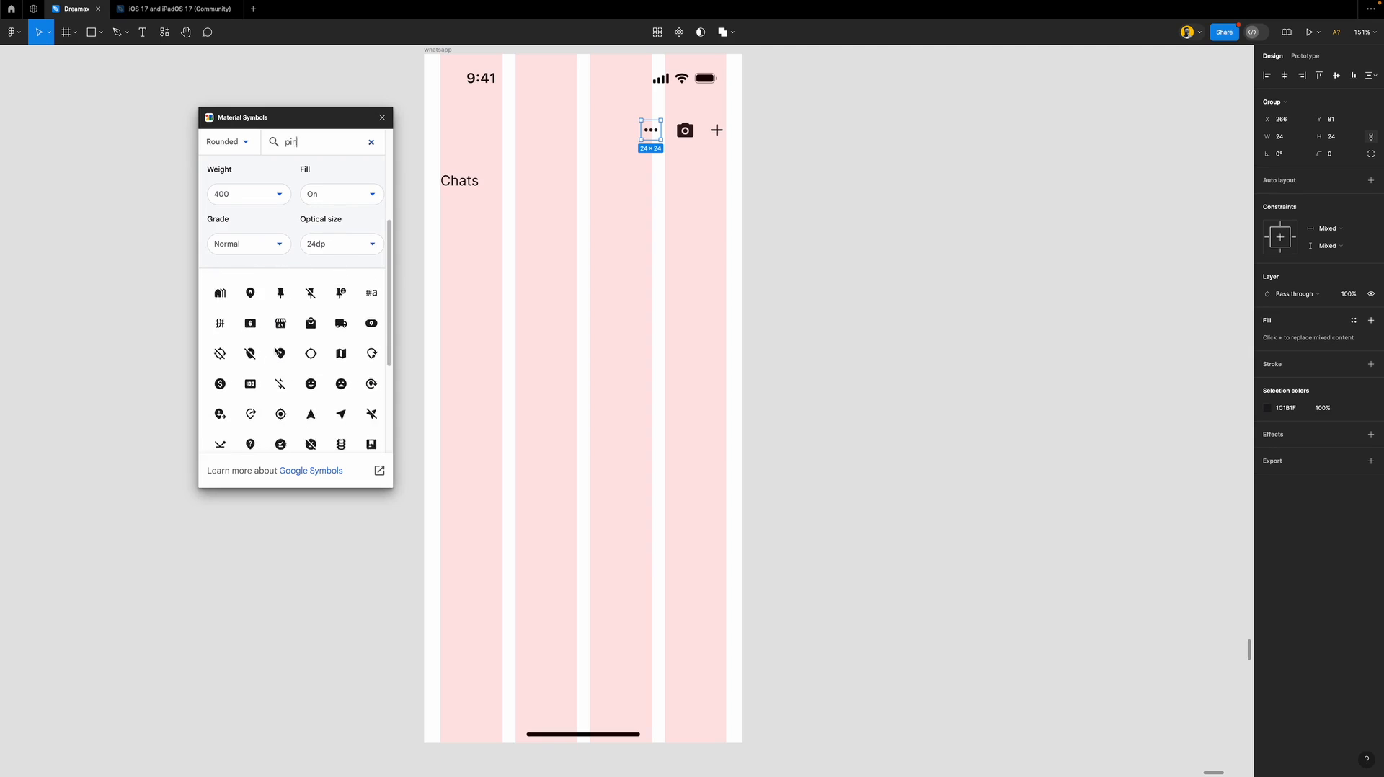
scroll(288, 368, down, 2)
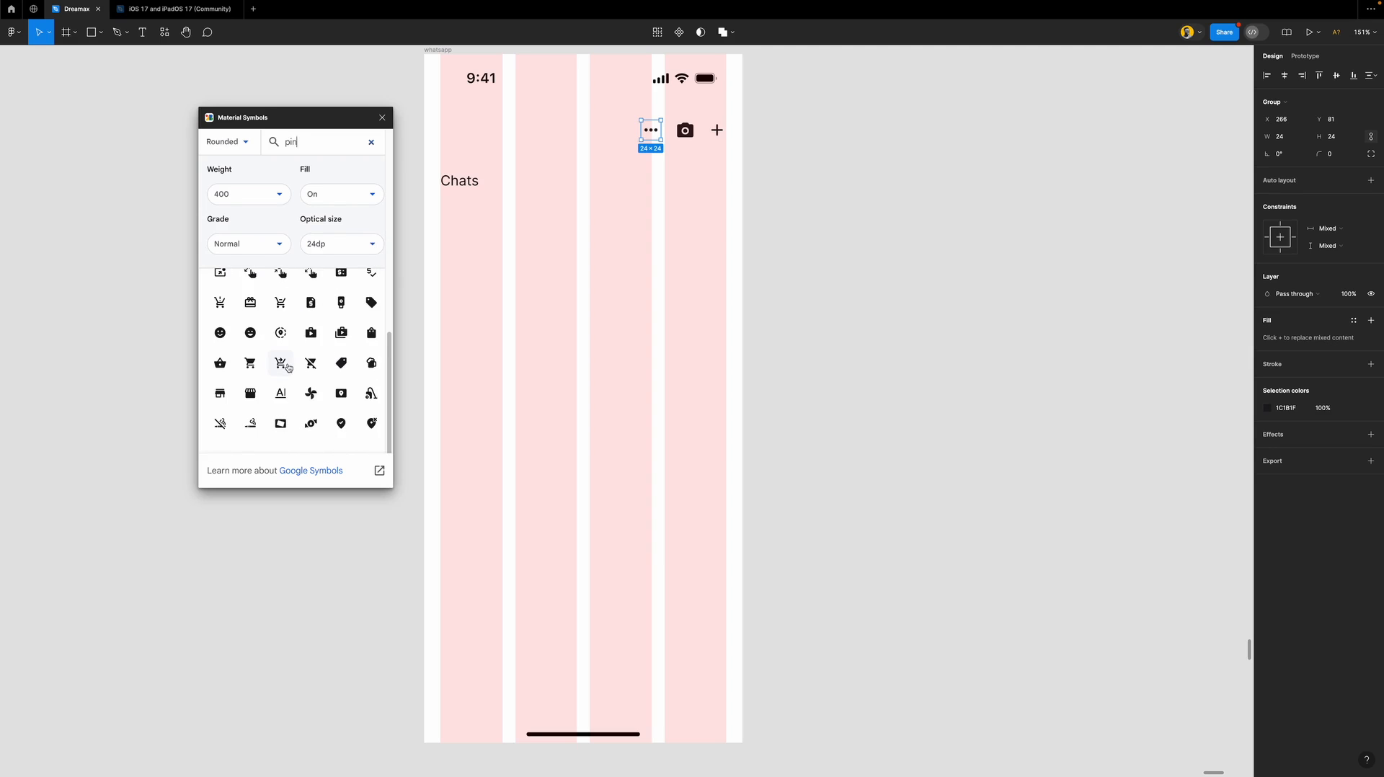
scroll(310, 346, up, 5)
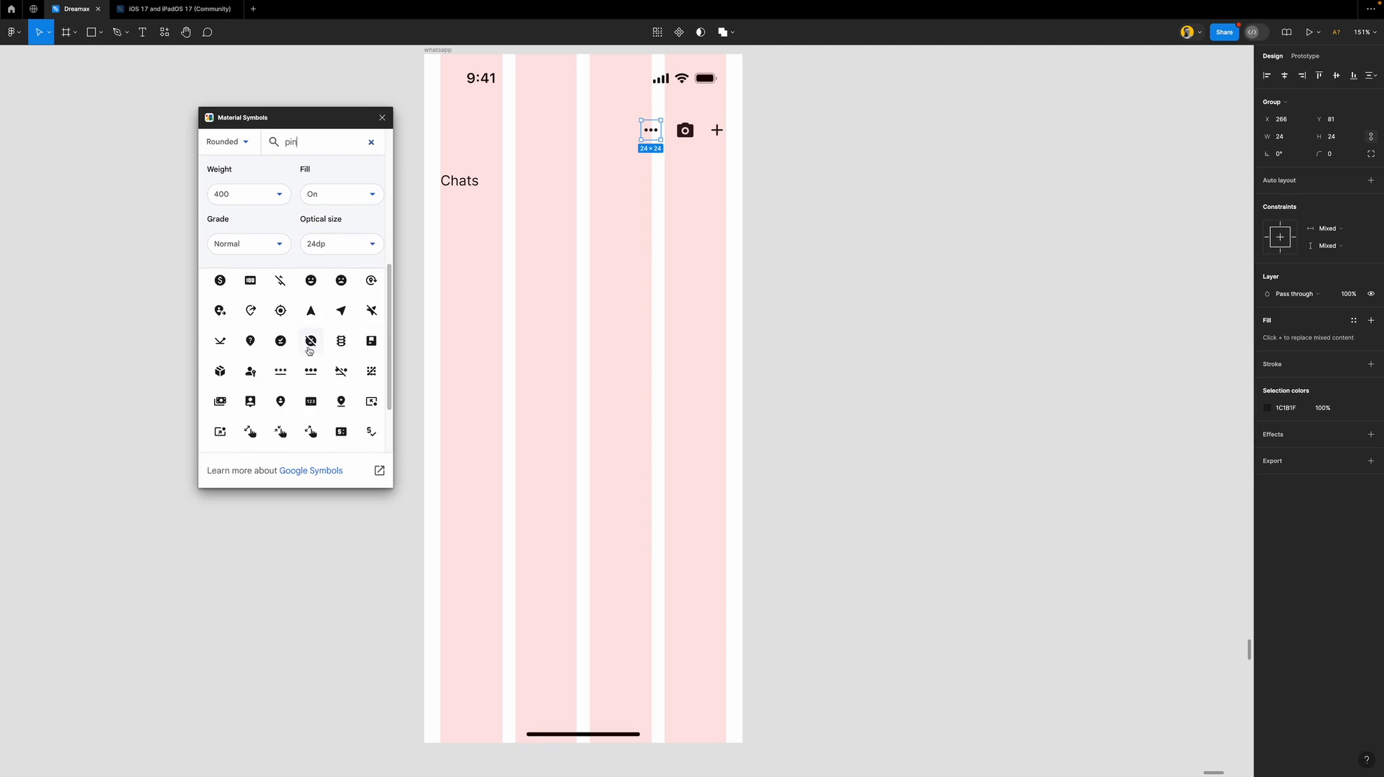
scroll(308, 383, up, 5)
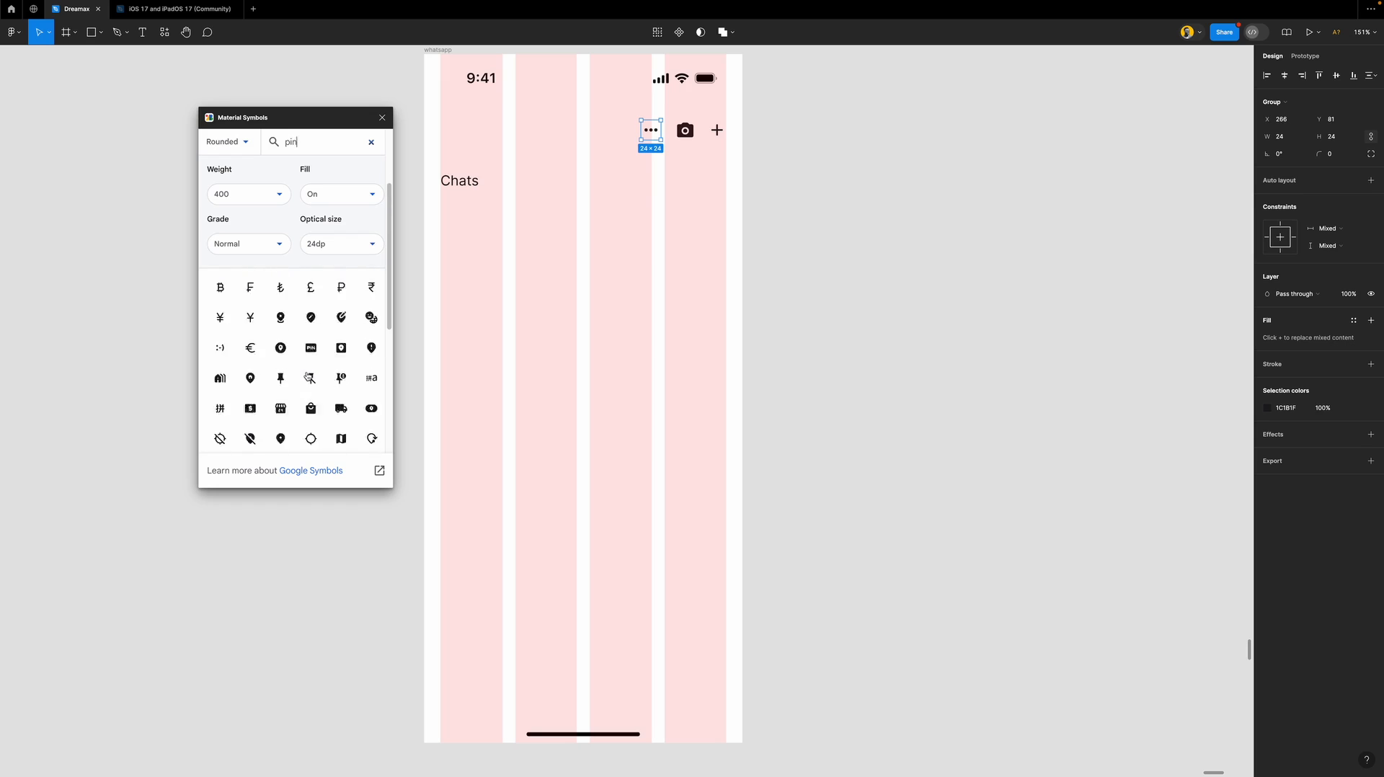
drag(280, 406, 685, 224)
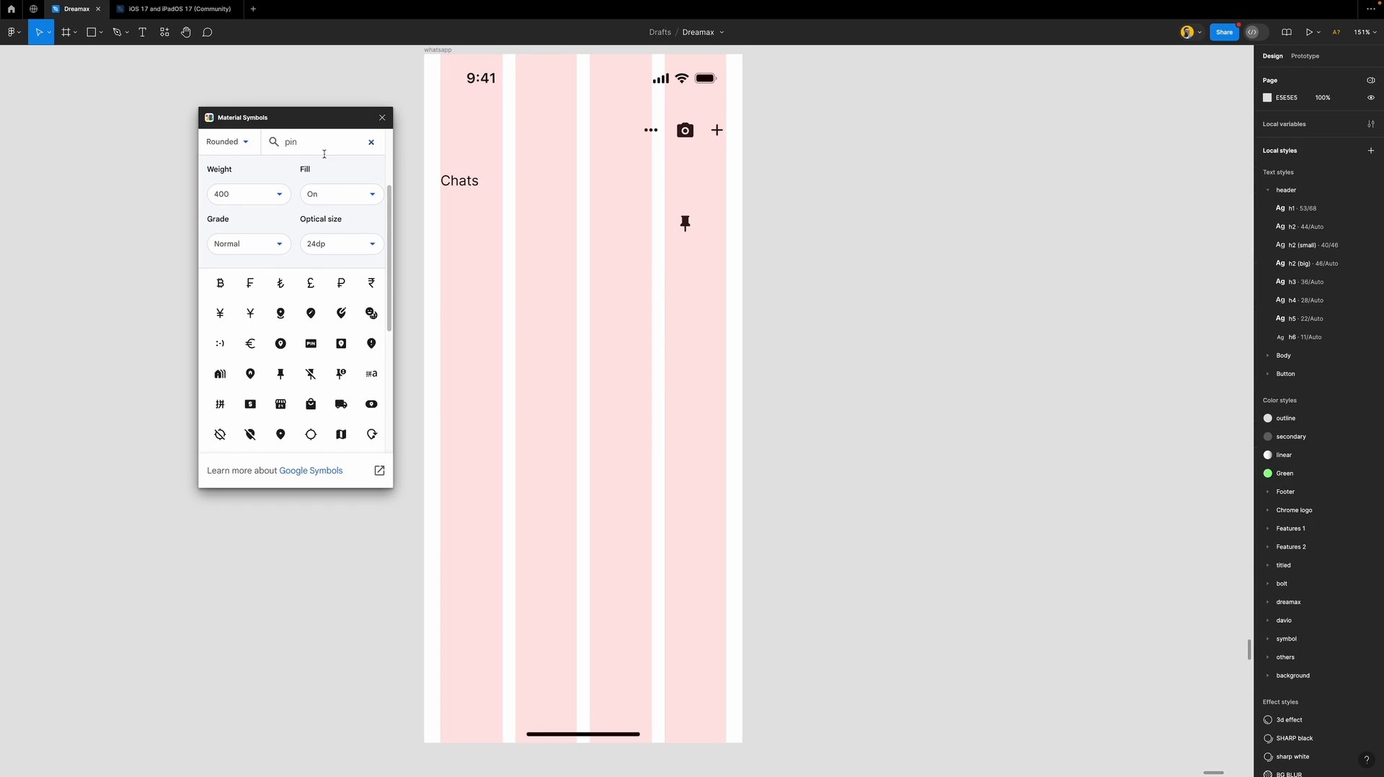
Search the symbols for "archive" and insert the filled archive box icon into the frame.
double_click(292, 142)
text(arc)
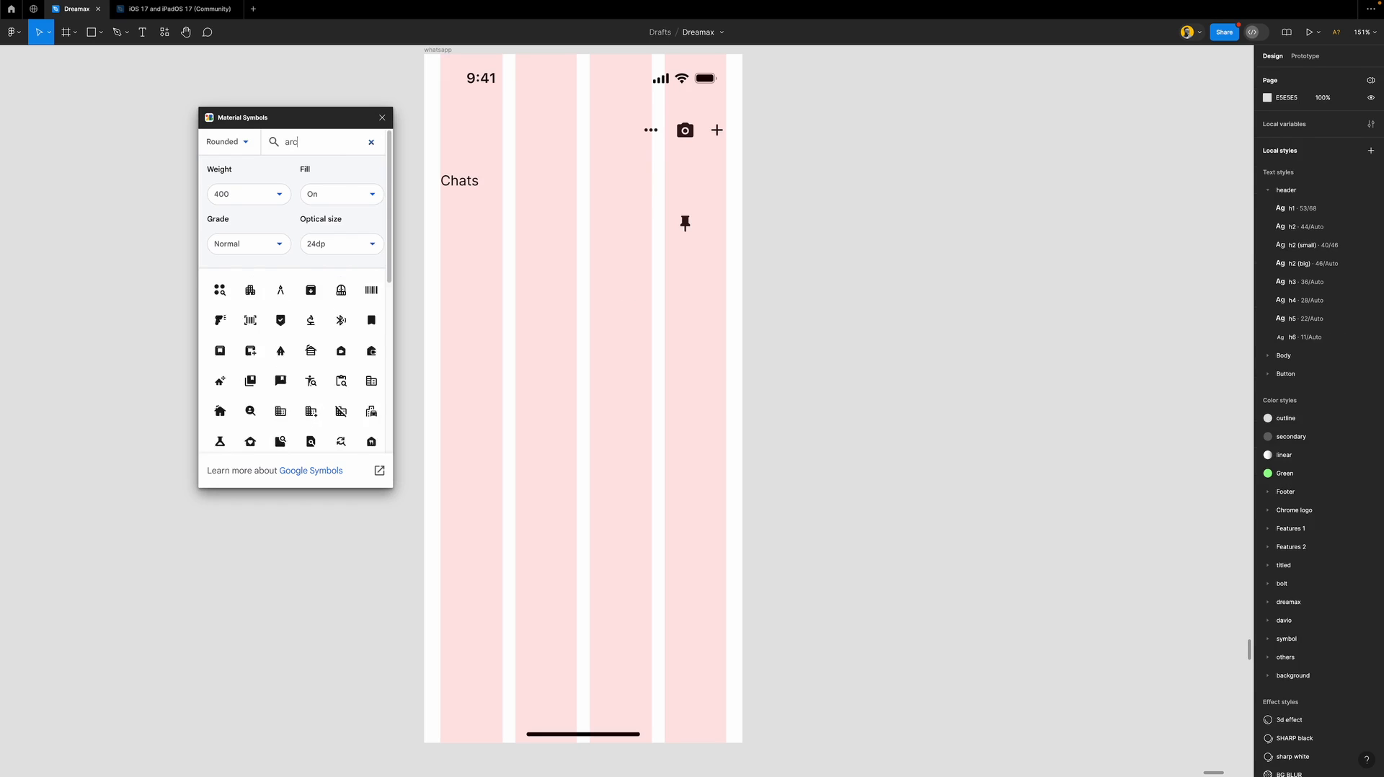
text(hive)
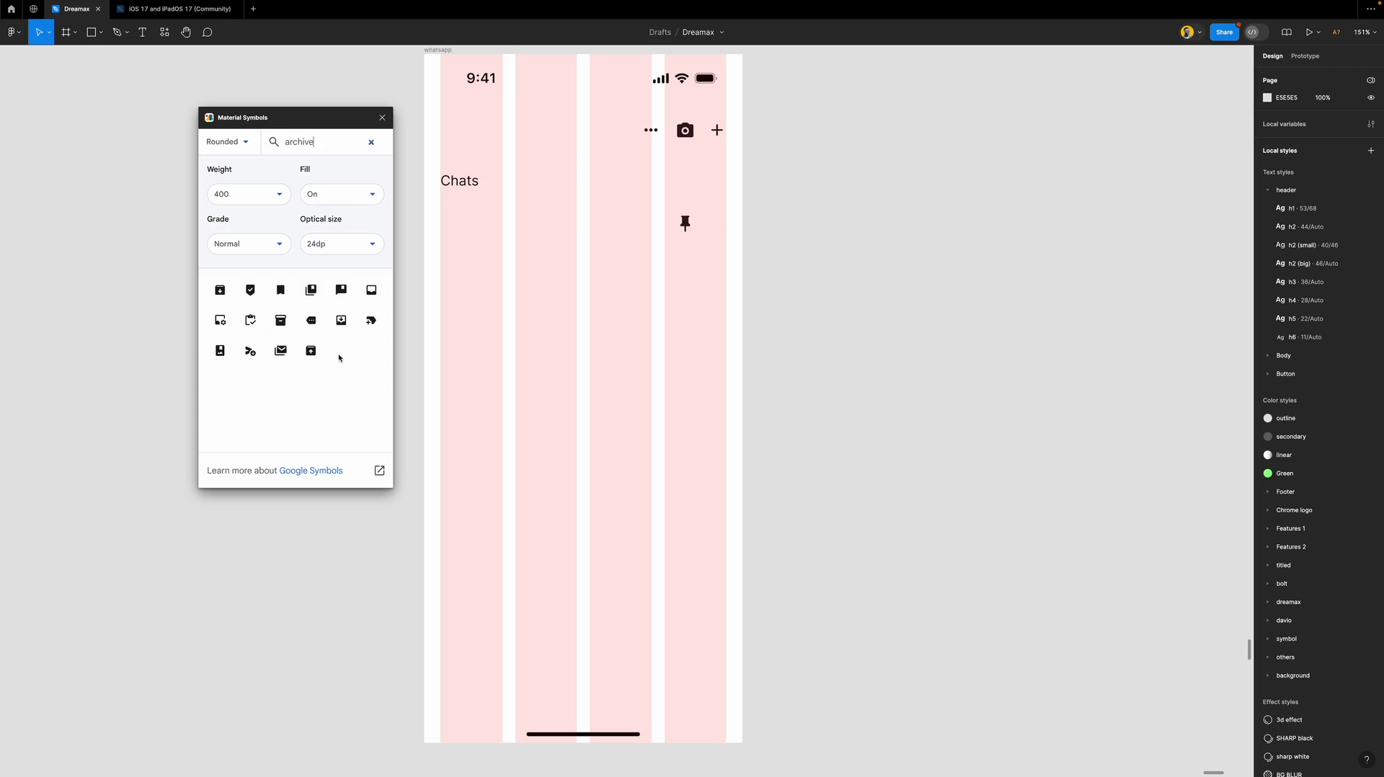
click(280, 320)
Duplicate the archive icon into an evenly spaced row of five across the middle of the frame at Y 375.
drag(638, 422, 555, 374)
key(super+d)
key(super+d)
key(super+d)
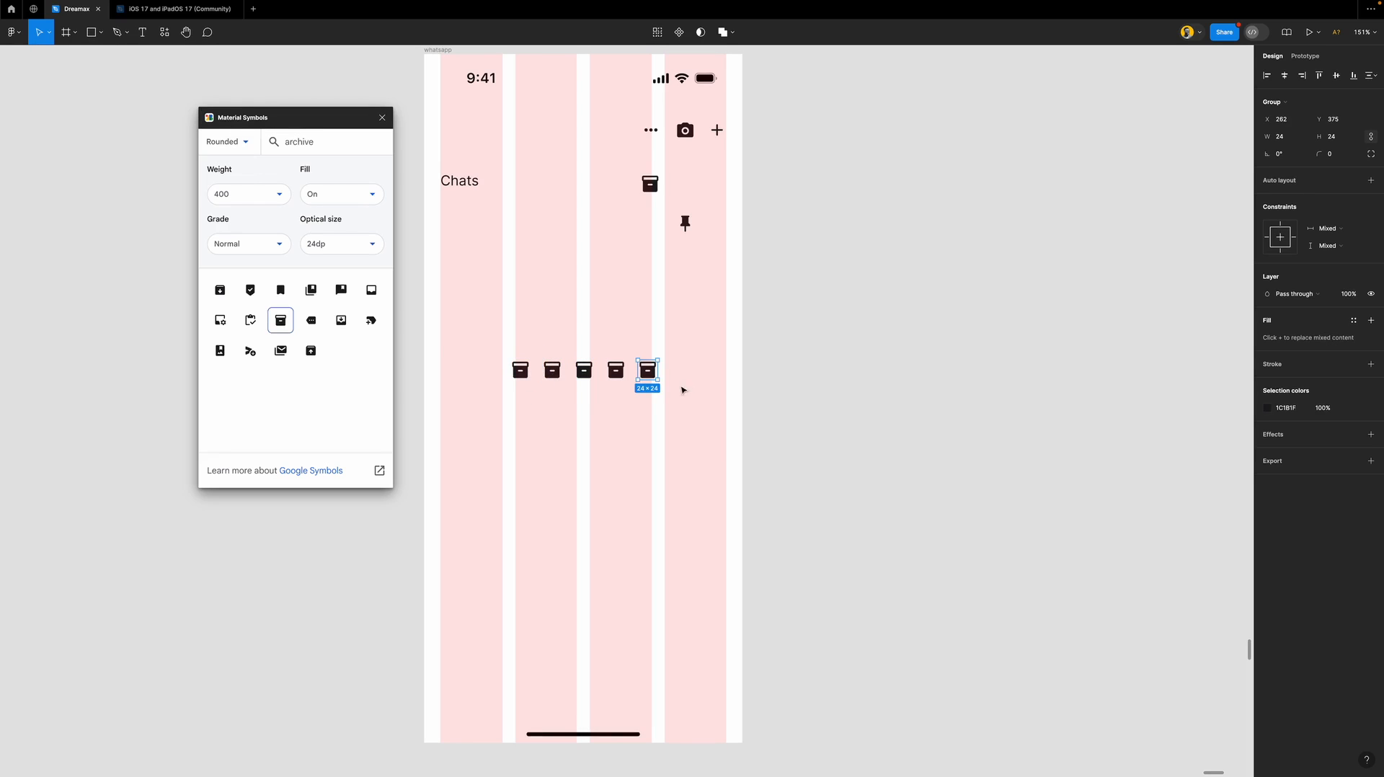
Search the symbols for "settings" and replace the last icon in the row with the unfilled gear.
double_click(313, 142)
text(settings)
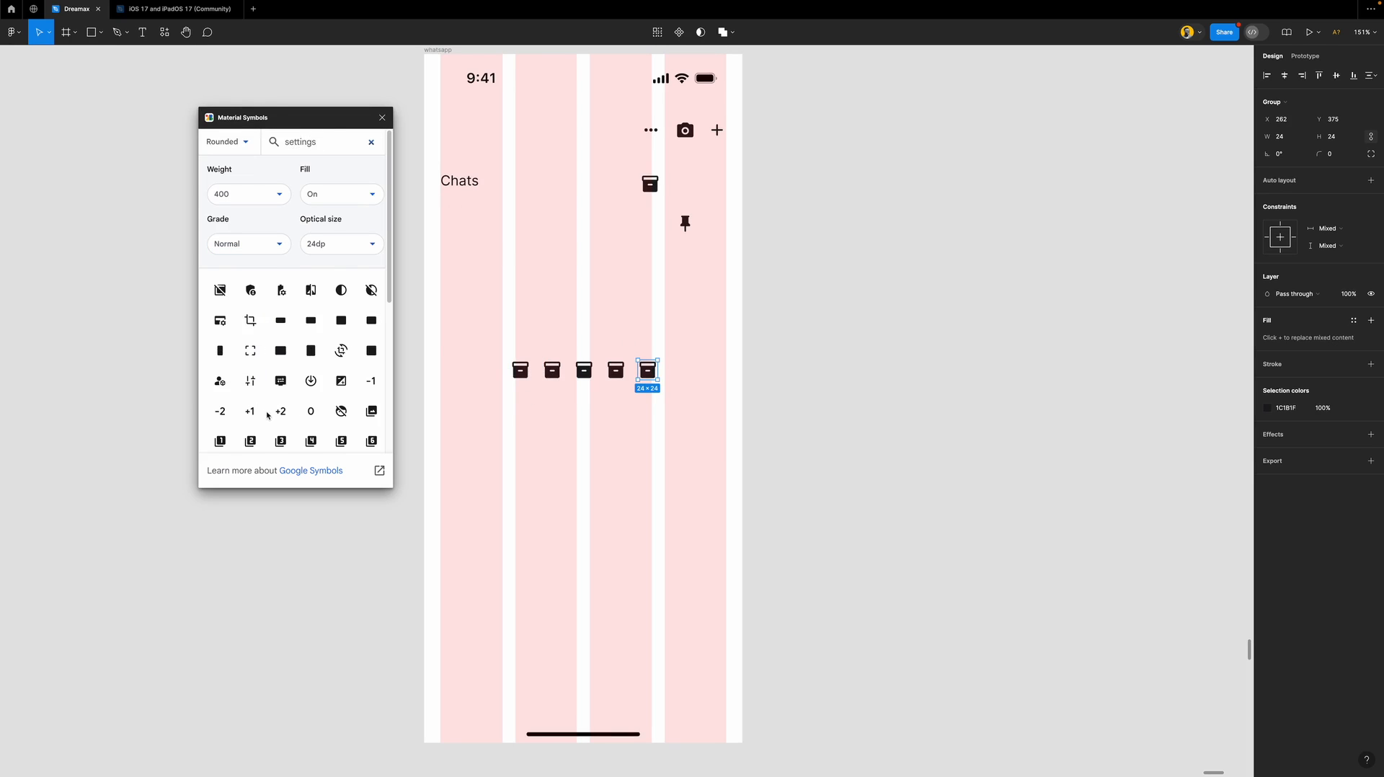
scroll(268, 415, down, 5)
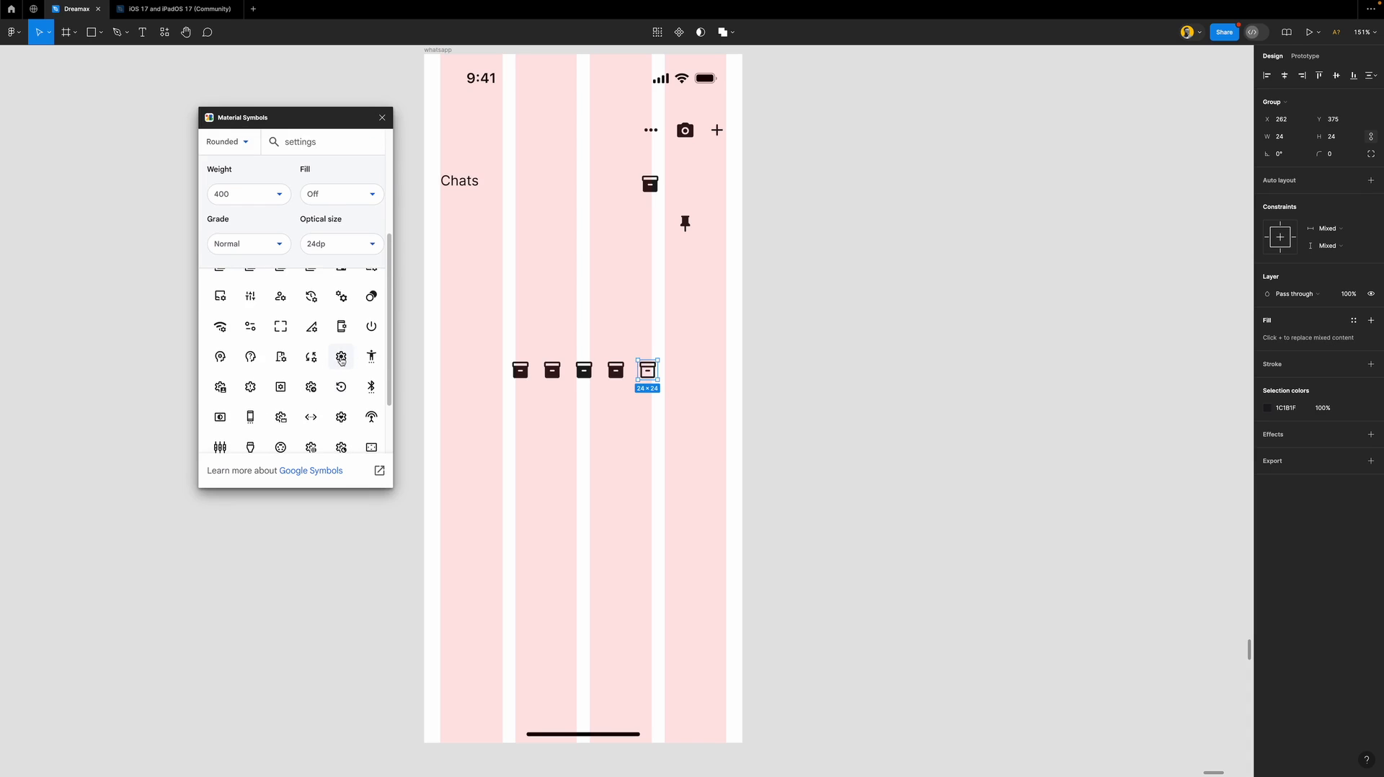
scroll(346, 372, up, 1)
click(343, 372)
Search the symbols for "chat" to replace the fourth icon in the row with a chat bubble.
click(615, 370)
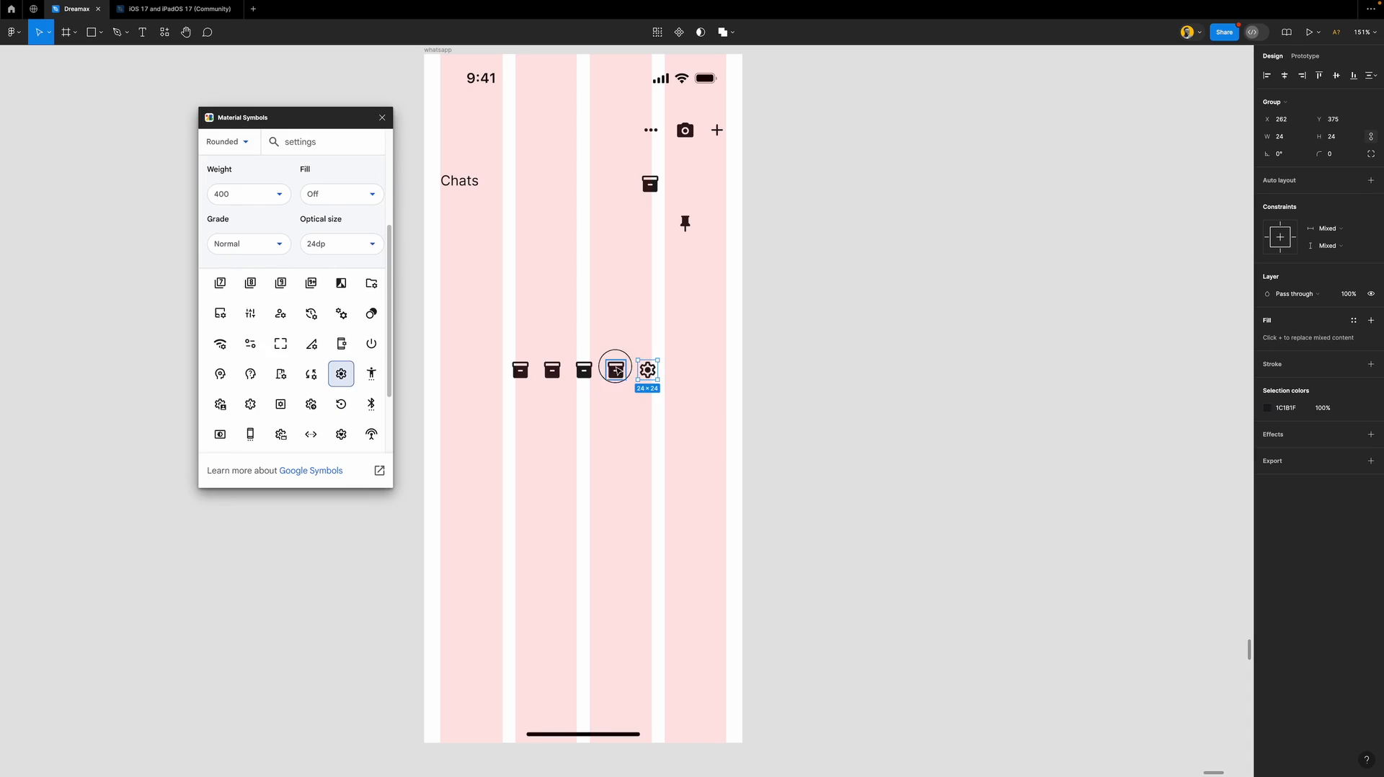
double_click(295, 141)
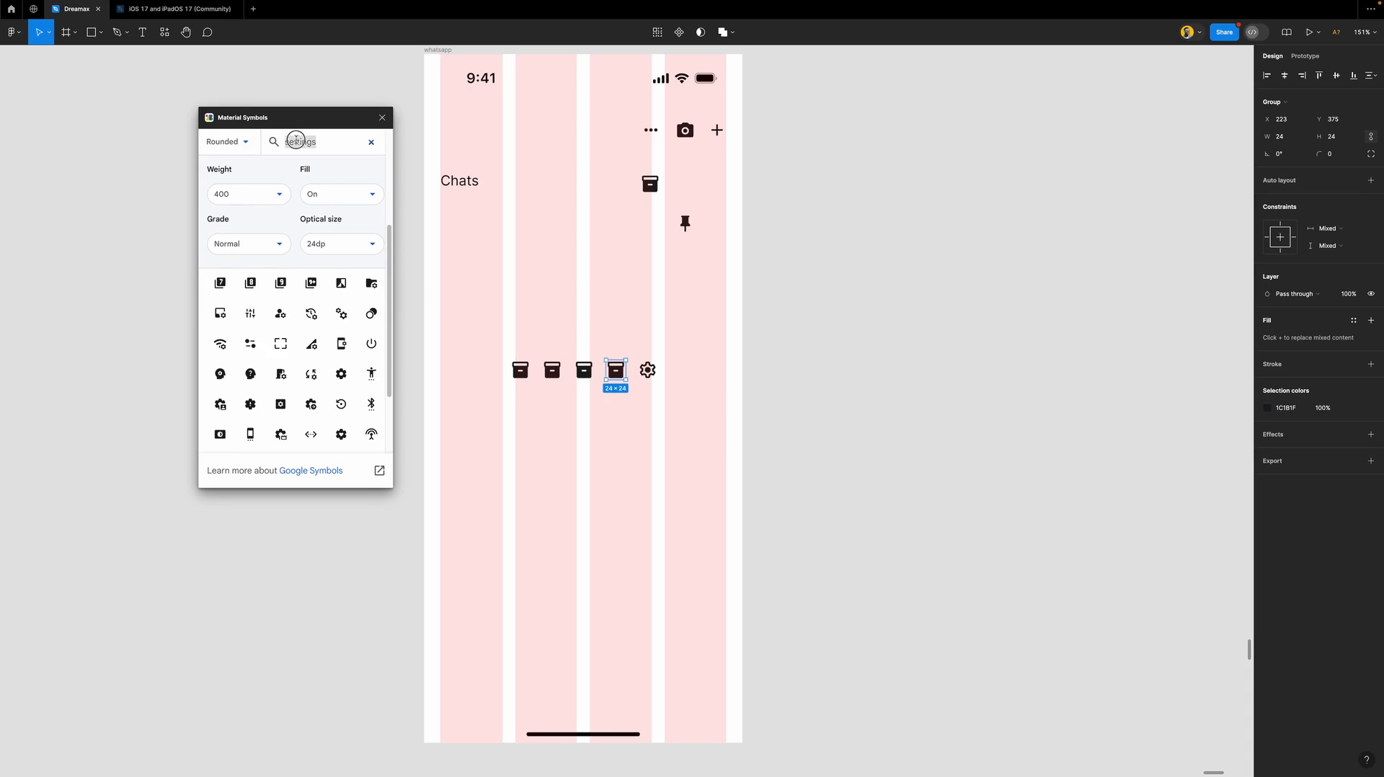
text(chat)
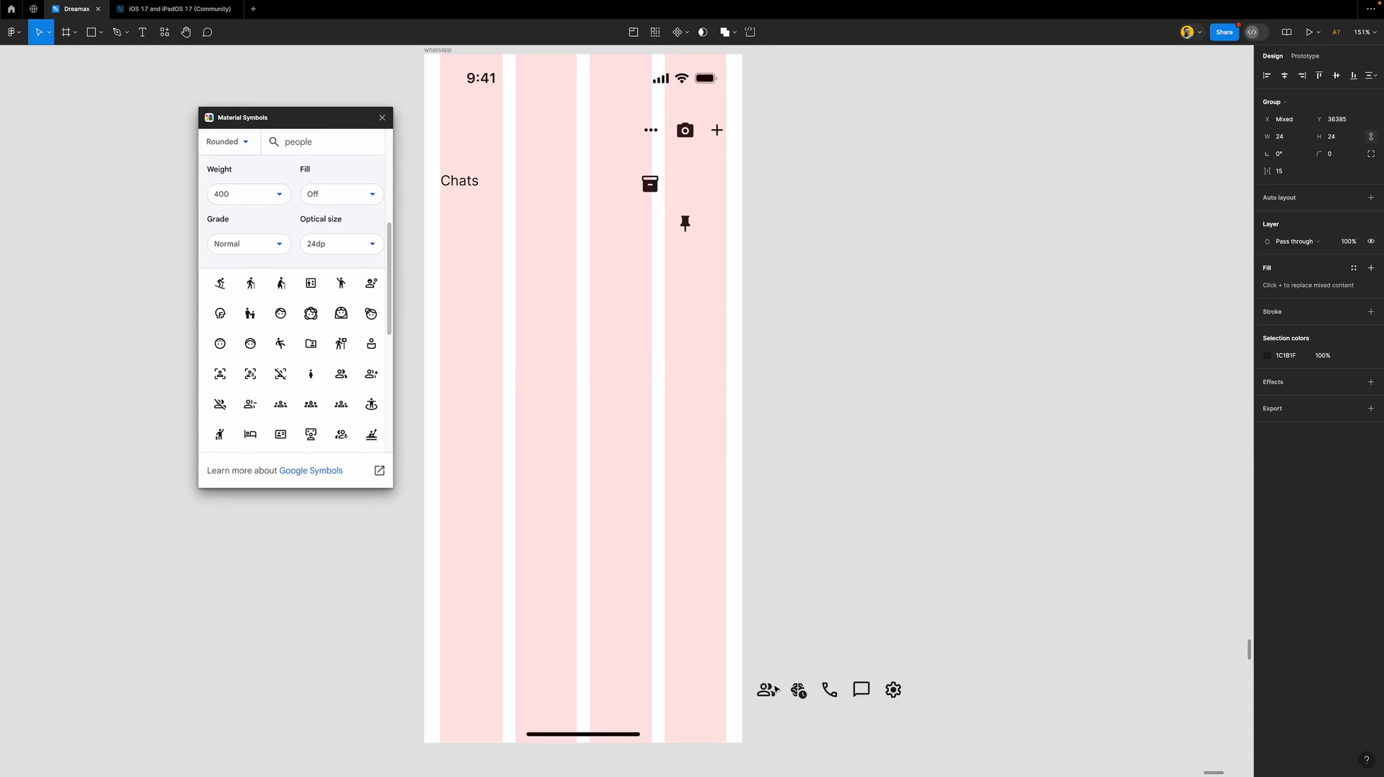
Move the three header icons, the archive icon and the pin icon onto the canvas to the right of the frame.
drag(915, 717, 750, 639)
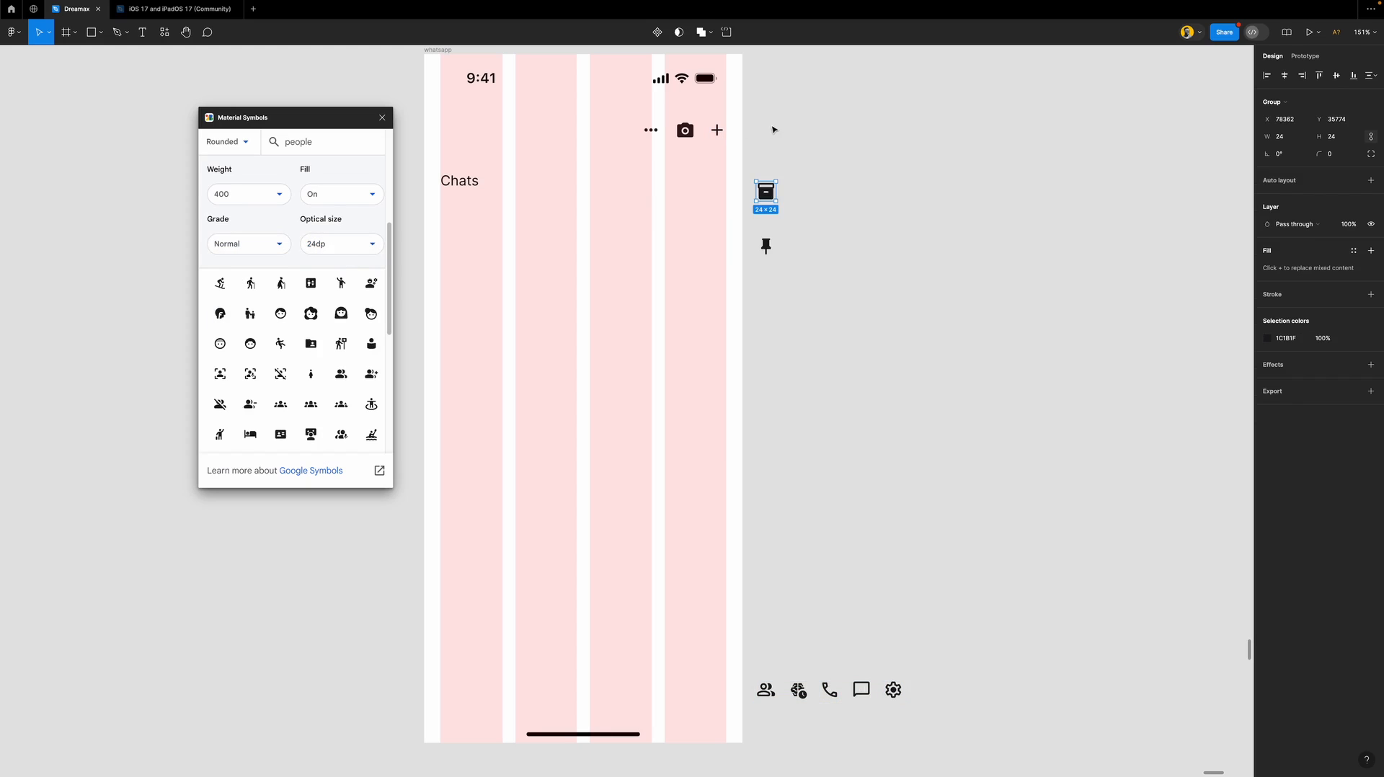
drag(775, 109, 802, 138)
click(849, 211)
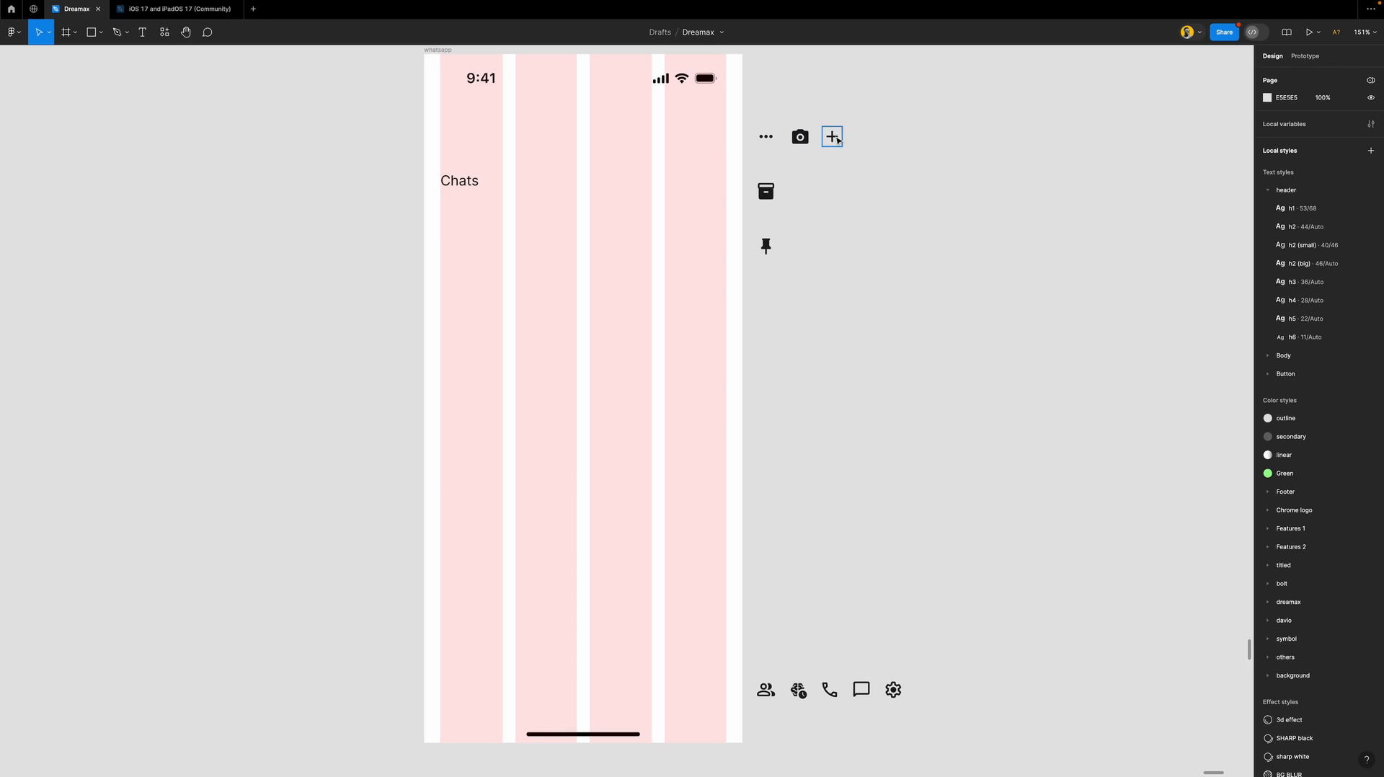
Move the plus icon back into the frame's header at X 304, Y 89 and change the "Chats" text to "New".
drag(837, 139, 689, 139)
scroll(696, 135, up, 5)
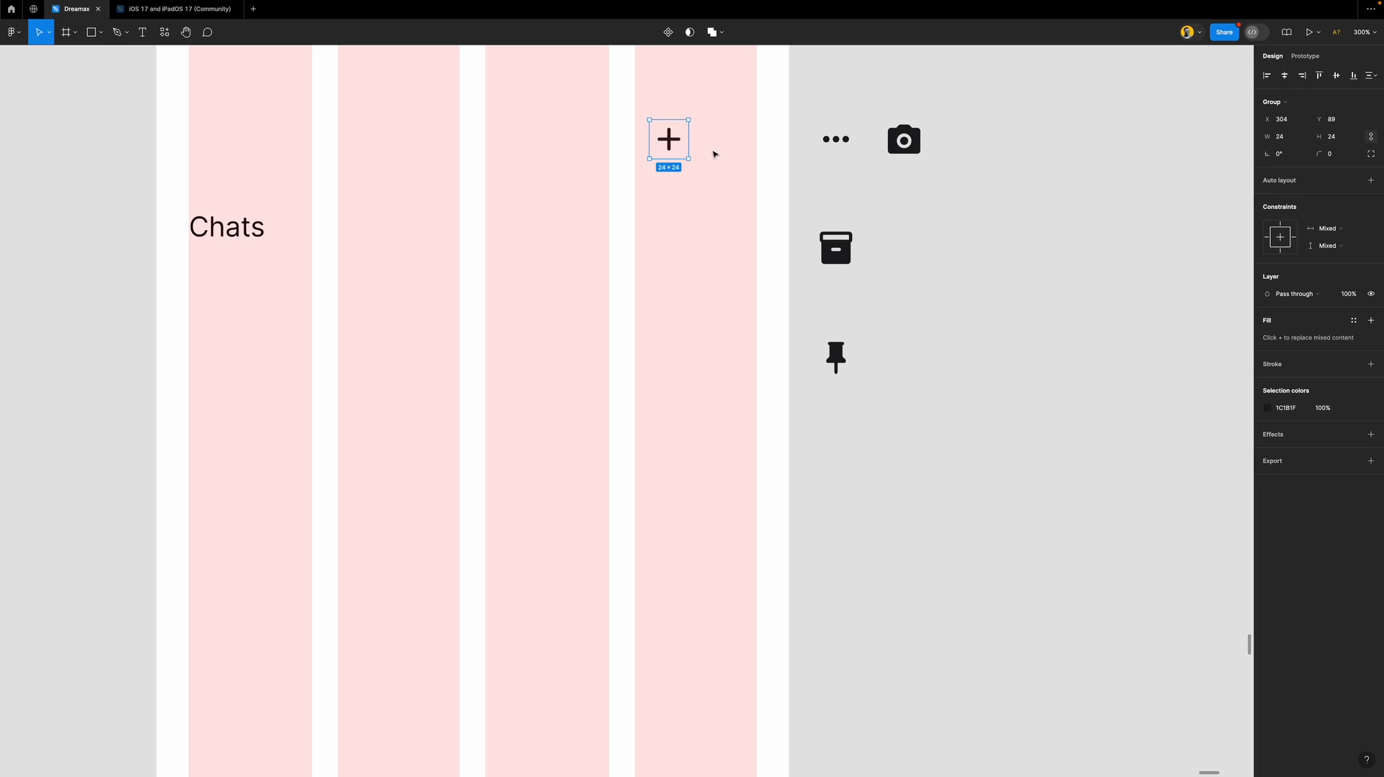
double_click(234, 230)
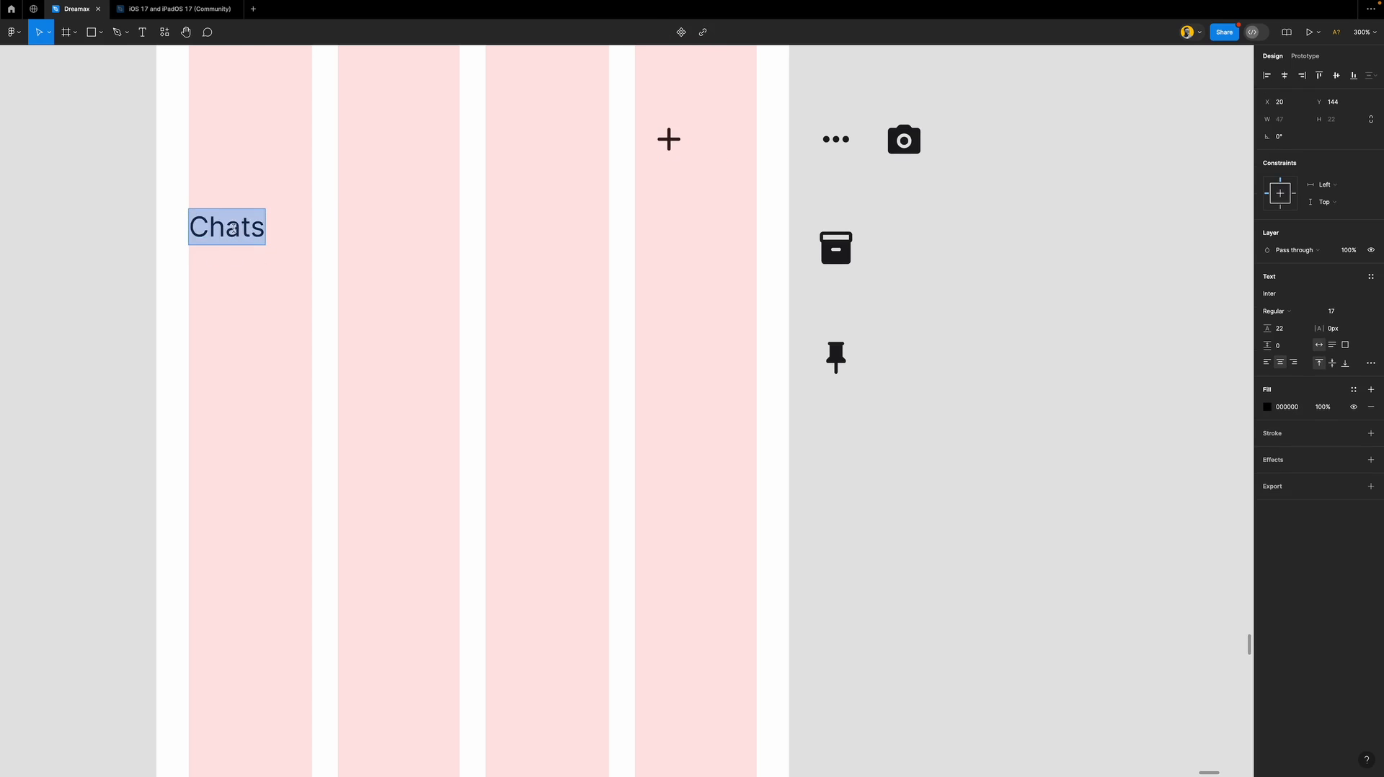
text(New)
key(Escape)
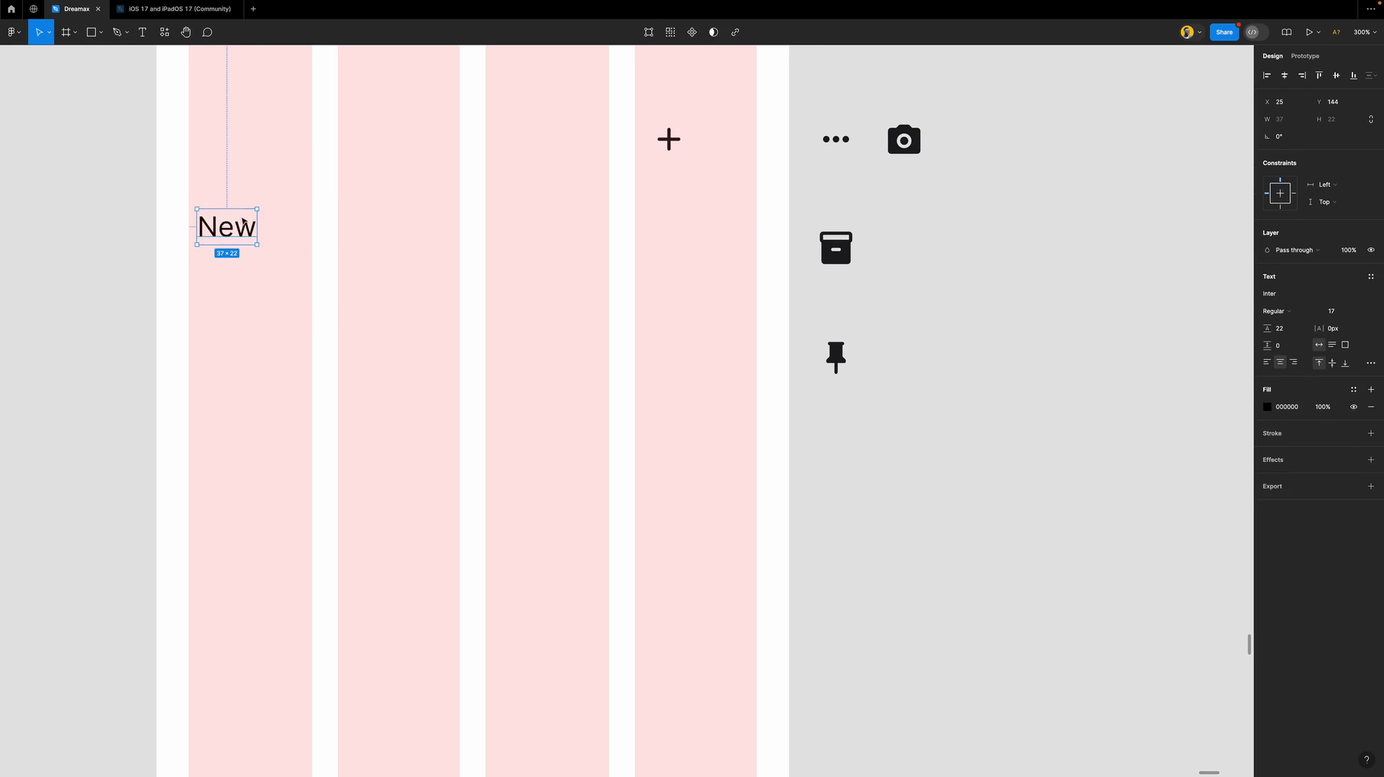
Move the "New" text up beside the plus icon and combine the two in an auto layout.
drag(244, 222, 637, 136)
shift+click(669, 139)
key(shift+a)
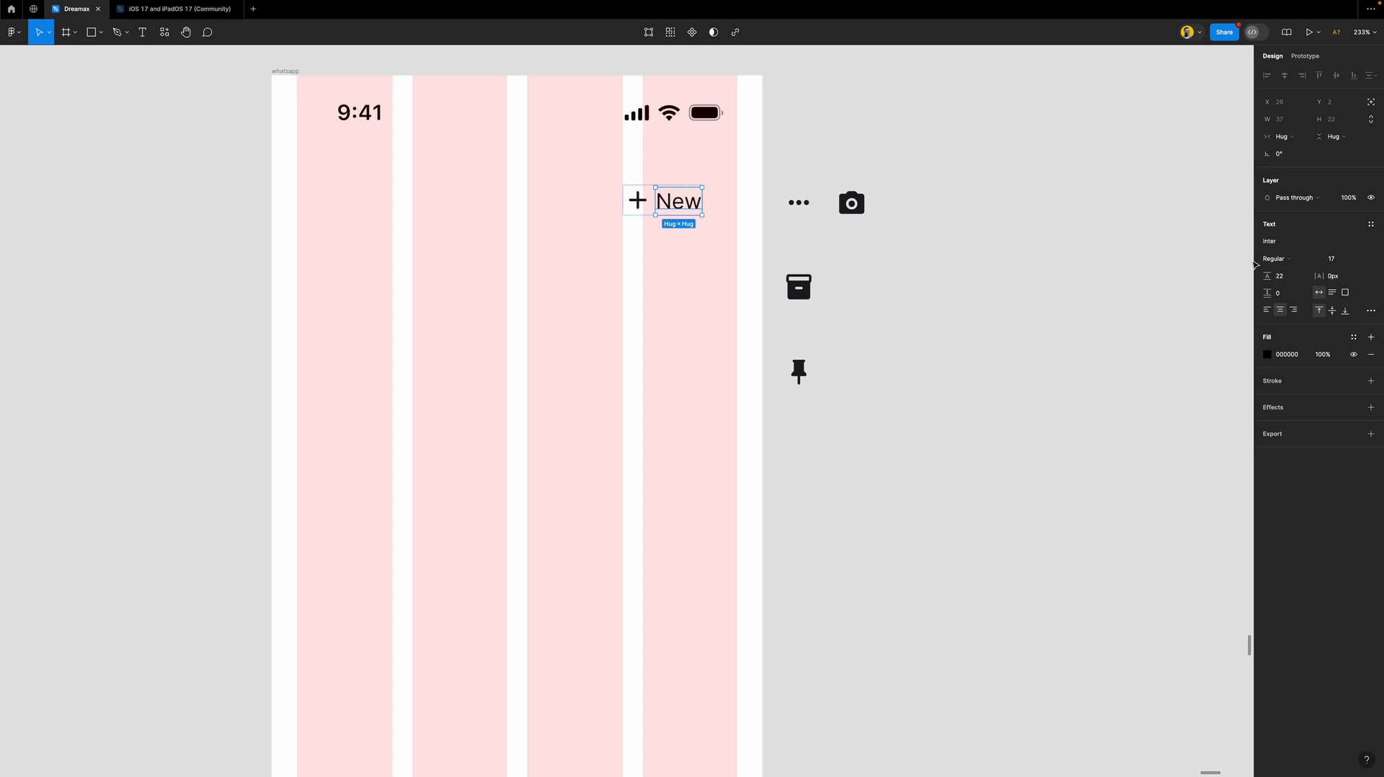
Set the "New" text's font size to 14 and its weight to Medium.
click(1361, 259)
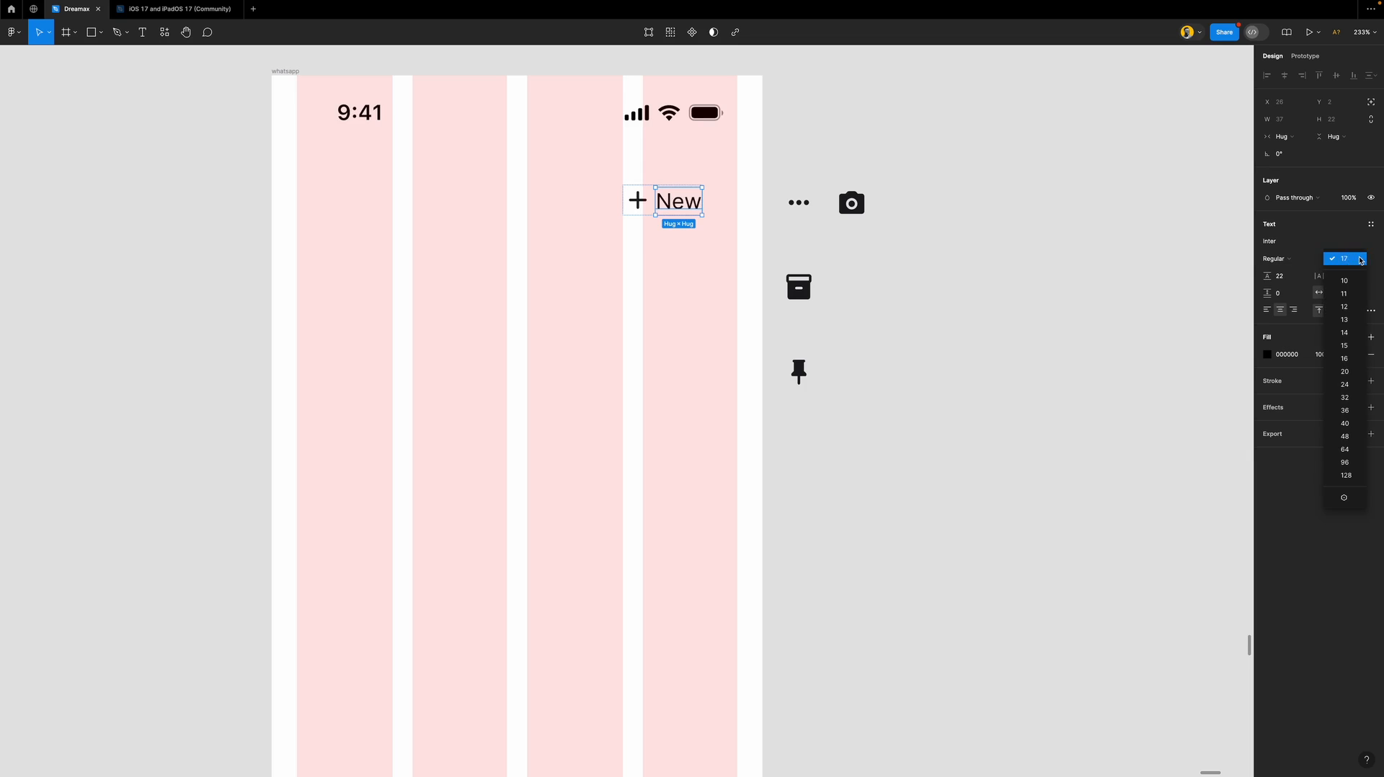
click(1345, 332)
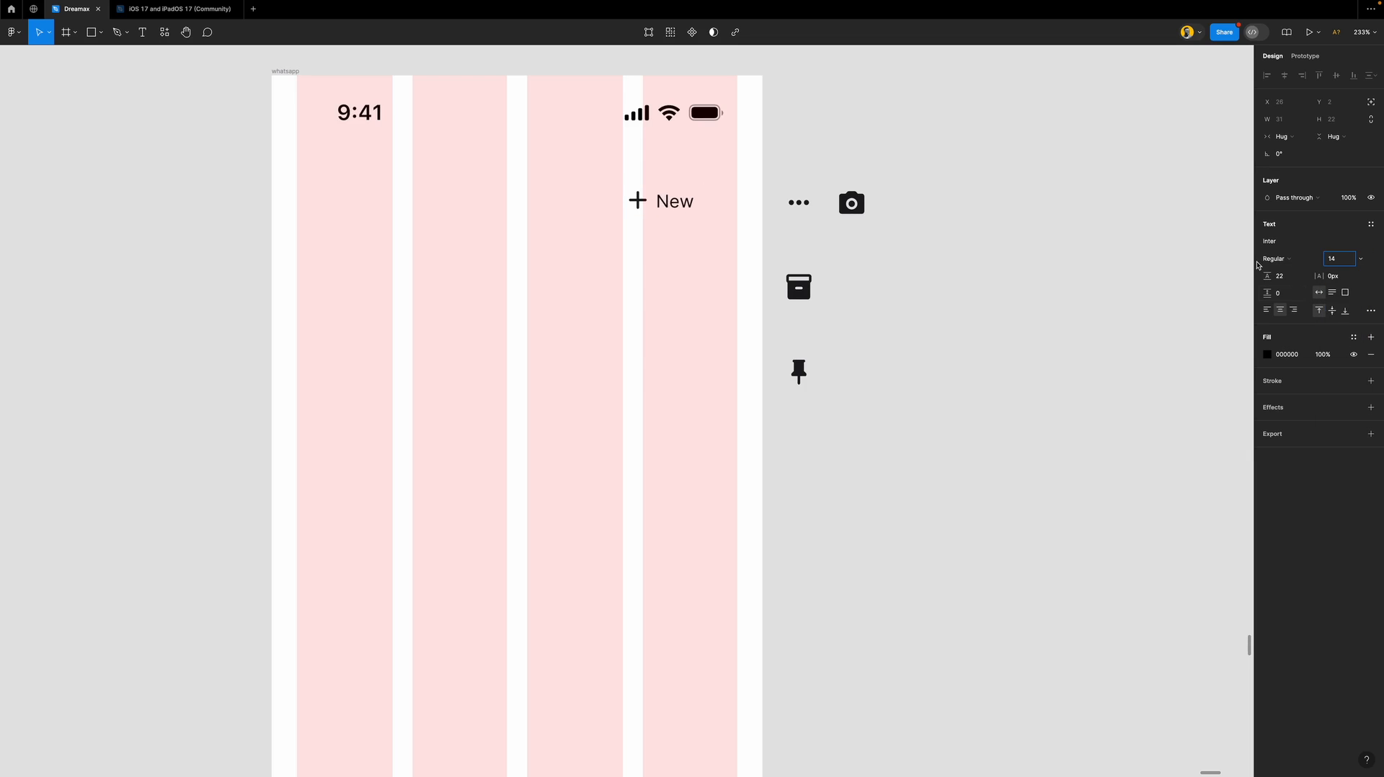
click(1295, 259)
click(1300, 274)
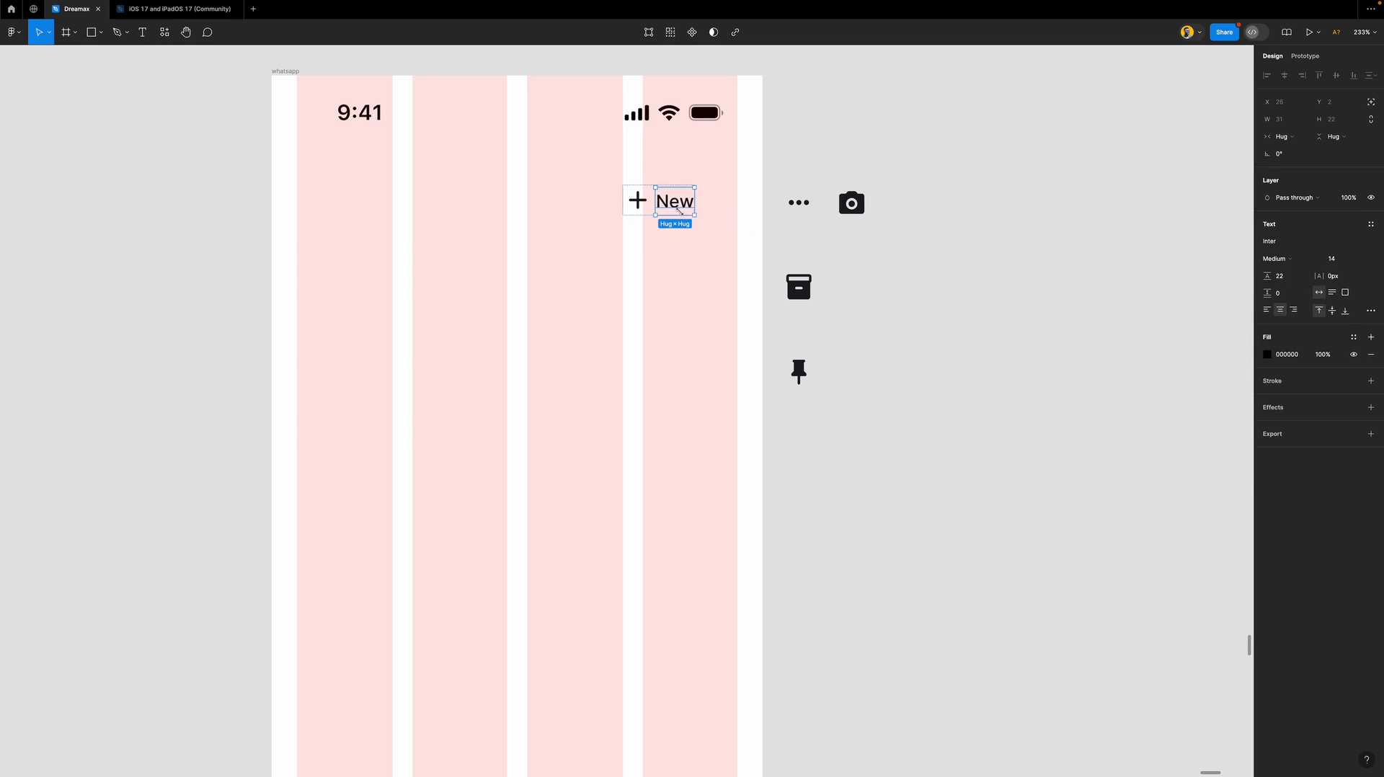
Give the "New" auto layout a horizontal padding of 10 and add a 1 px black inside stroke.
key(Escape)
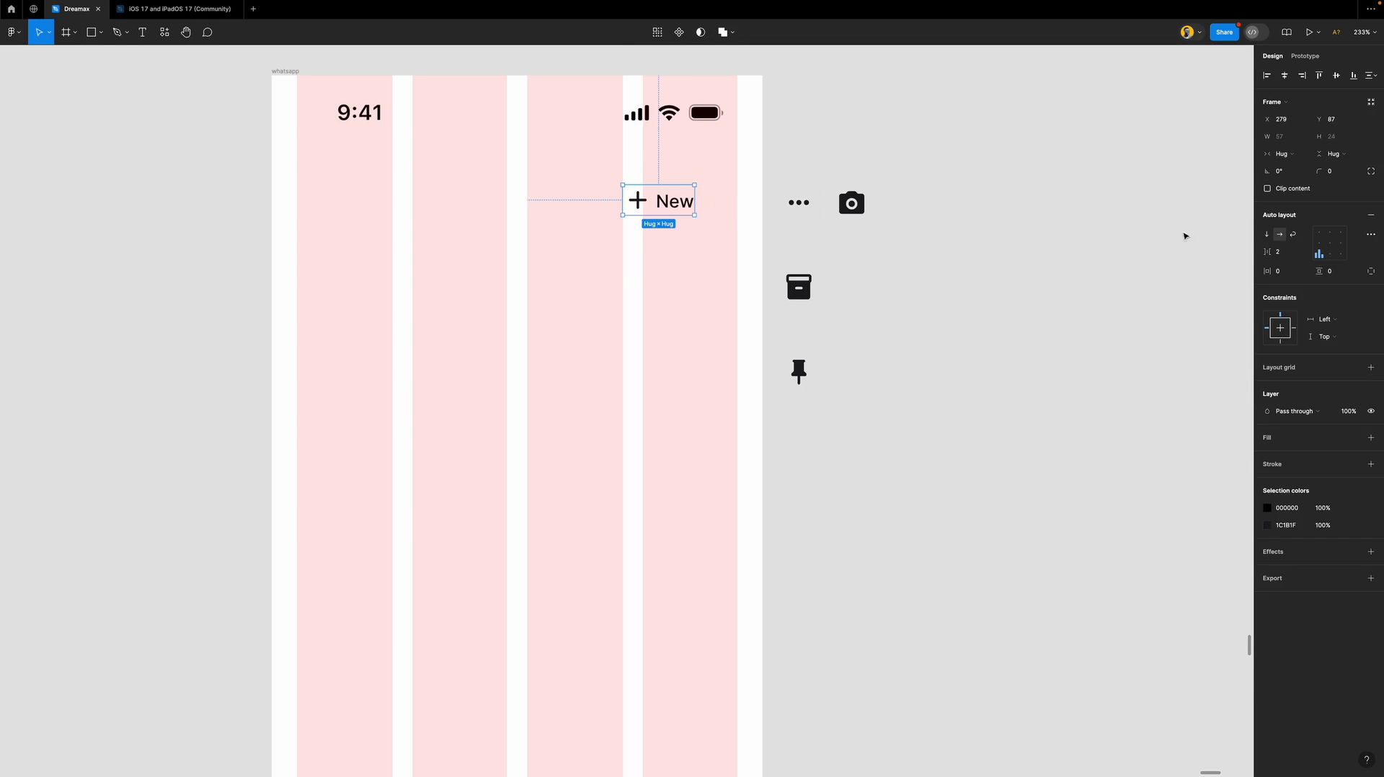
click(1283, 272)
text(10)
key(Return)
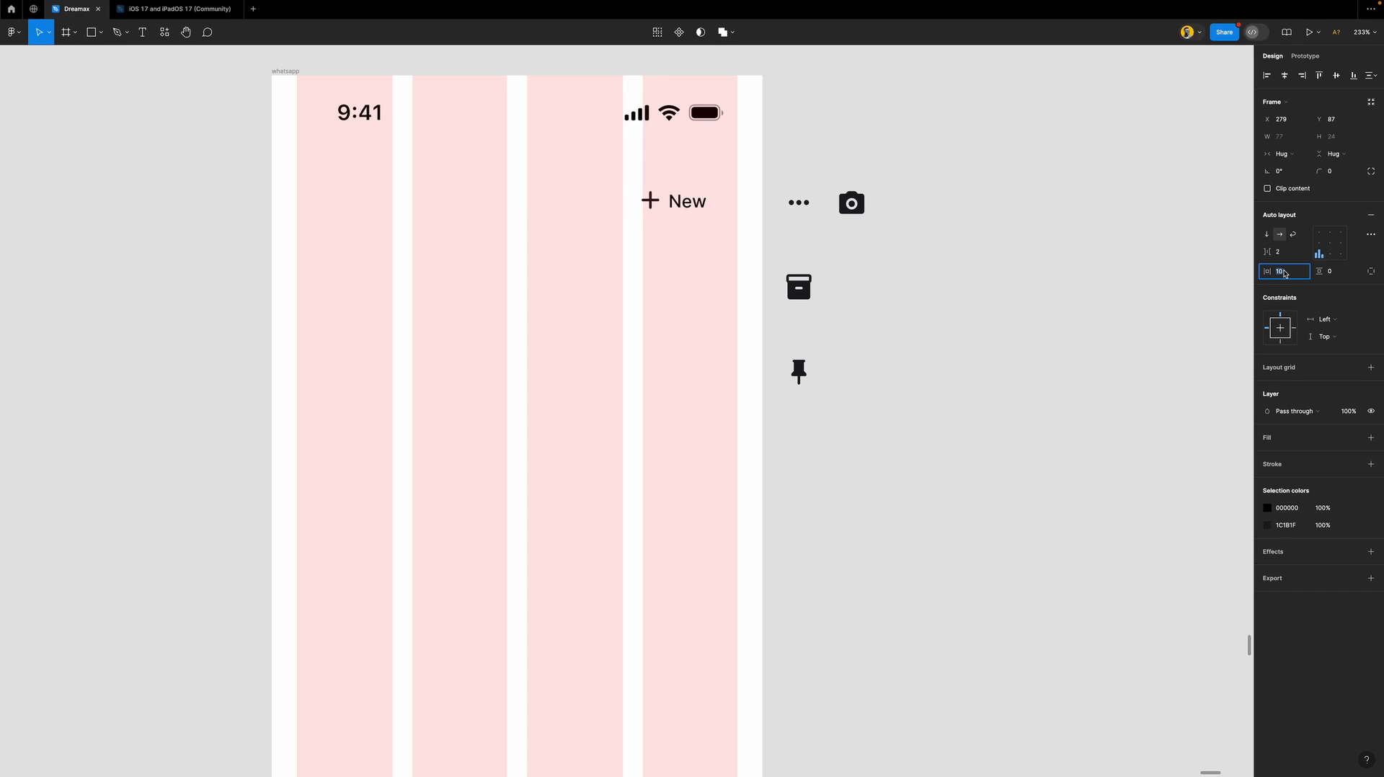
click(1298, 465)
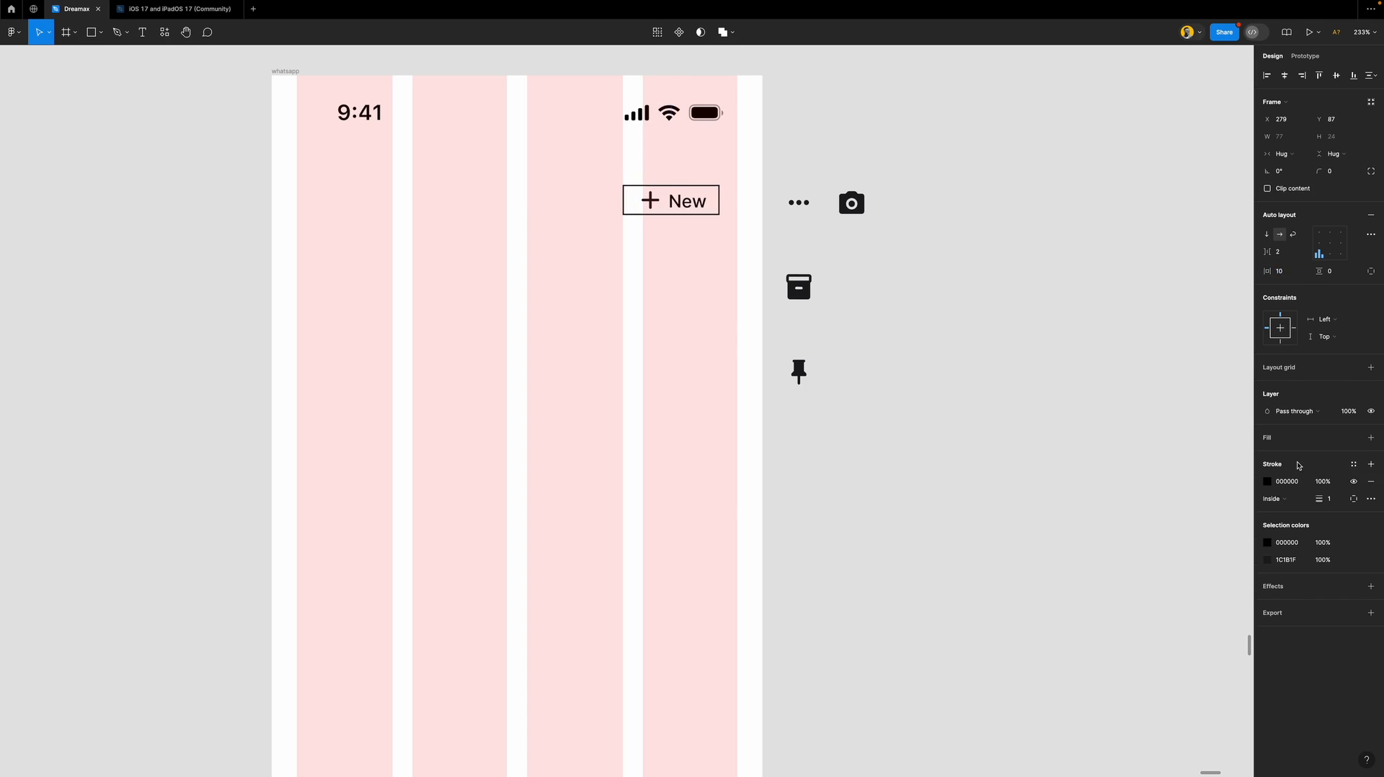
Set the "New" button's vertical padding to 4 and its horizontal padding to 8.
scroll(662, 178, up, 5)
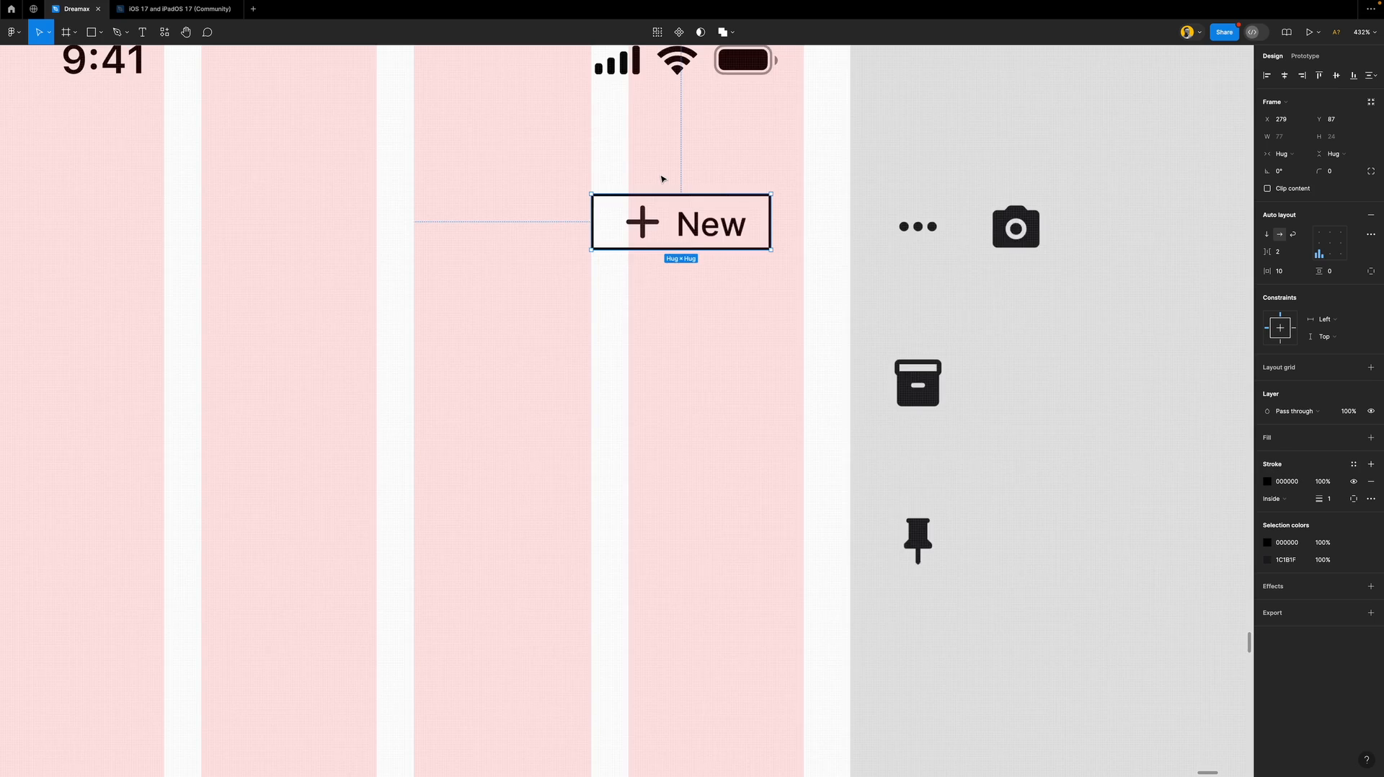
click(1334, 271)
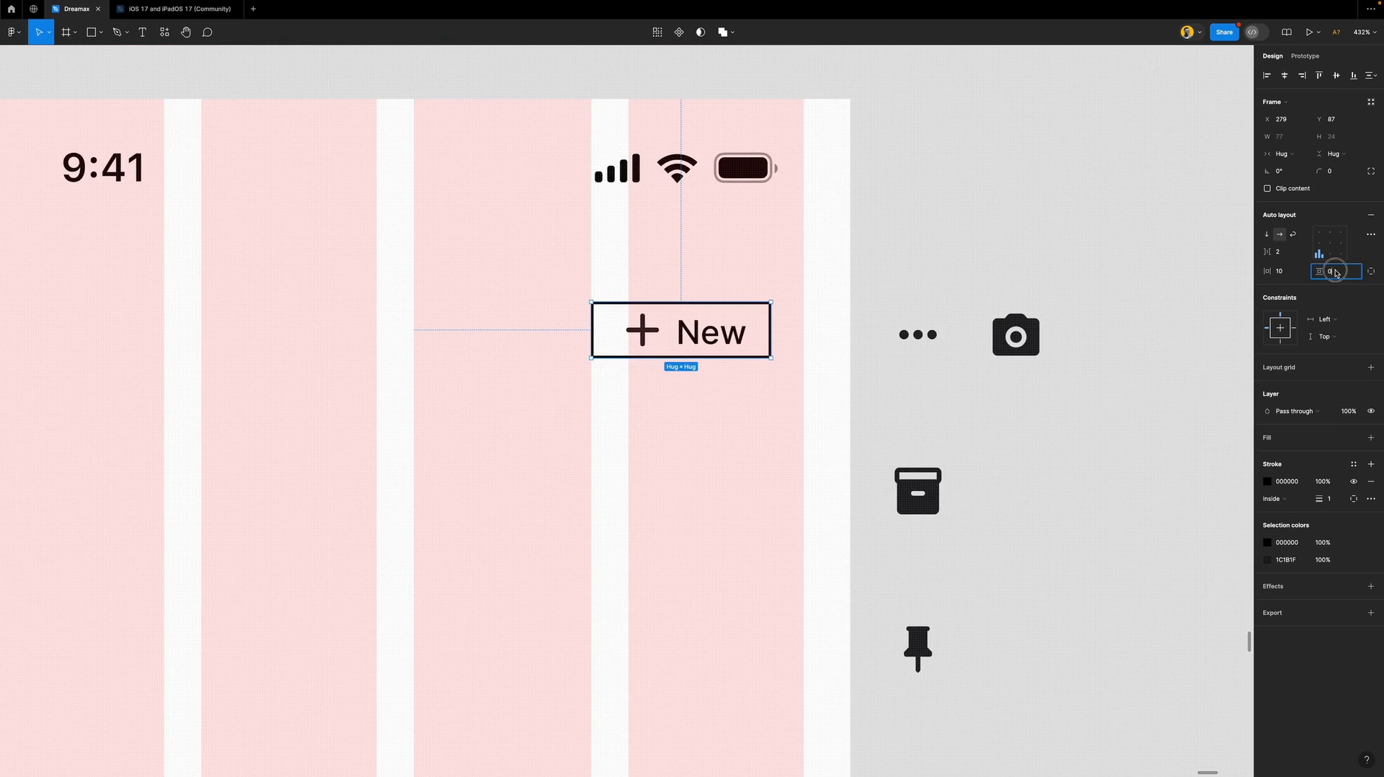
key(Up)
key(Up)
key(Up)
key(Up)
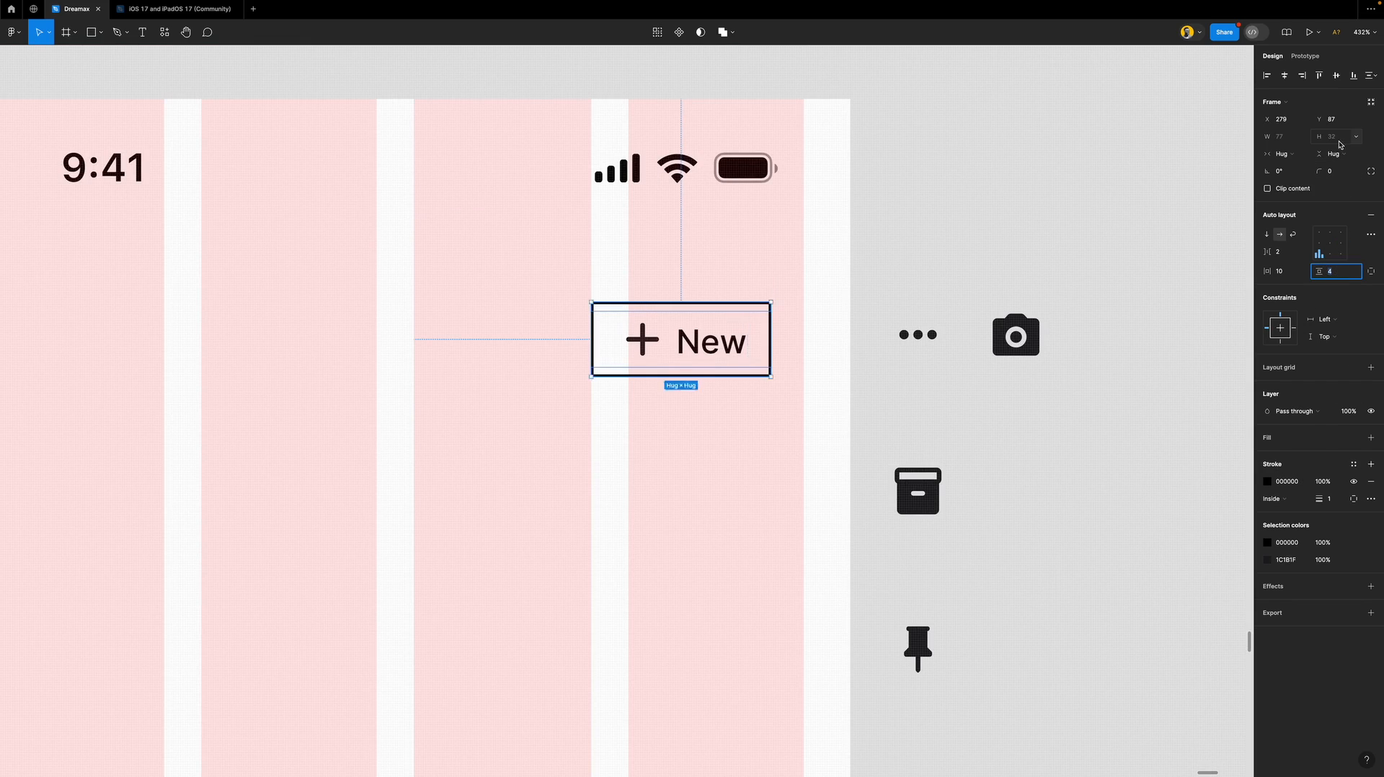
click(1288, 273)
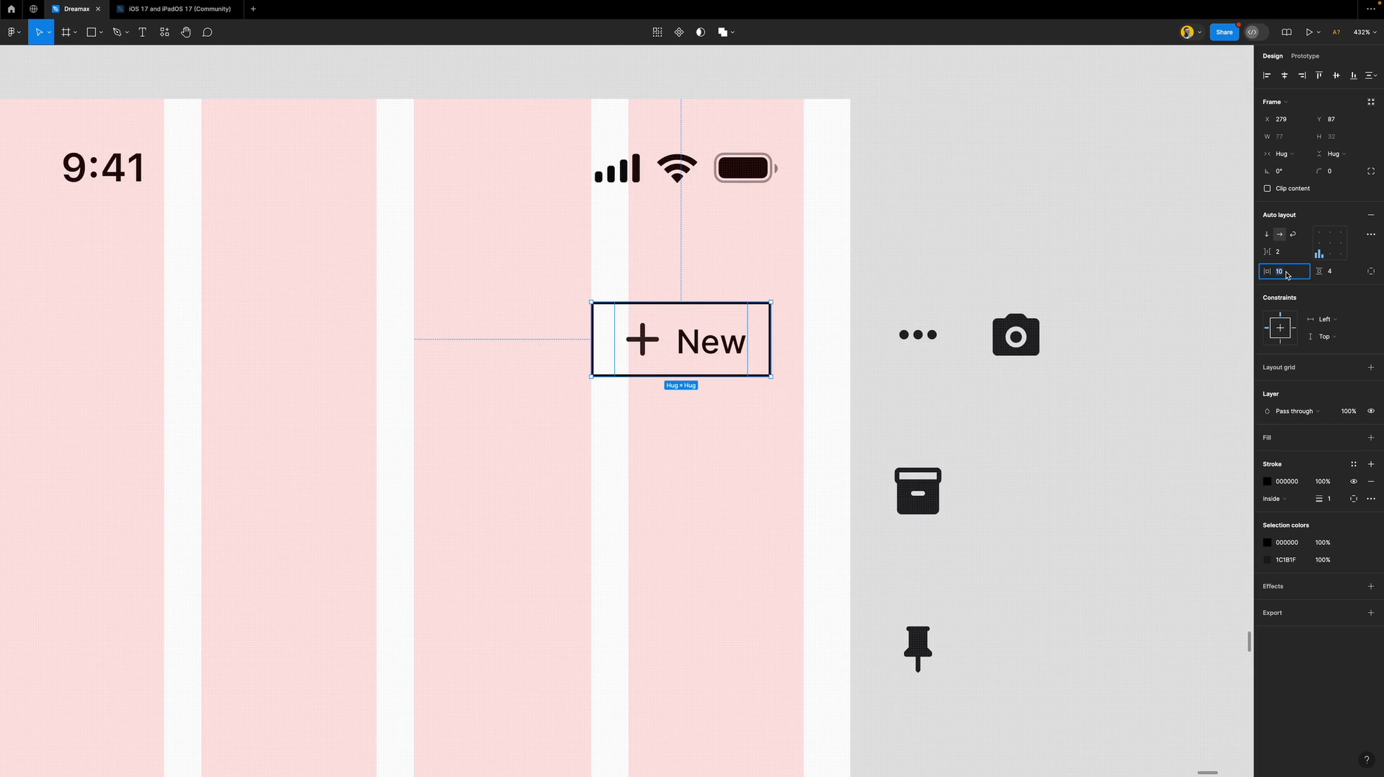
key(Return)
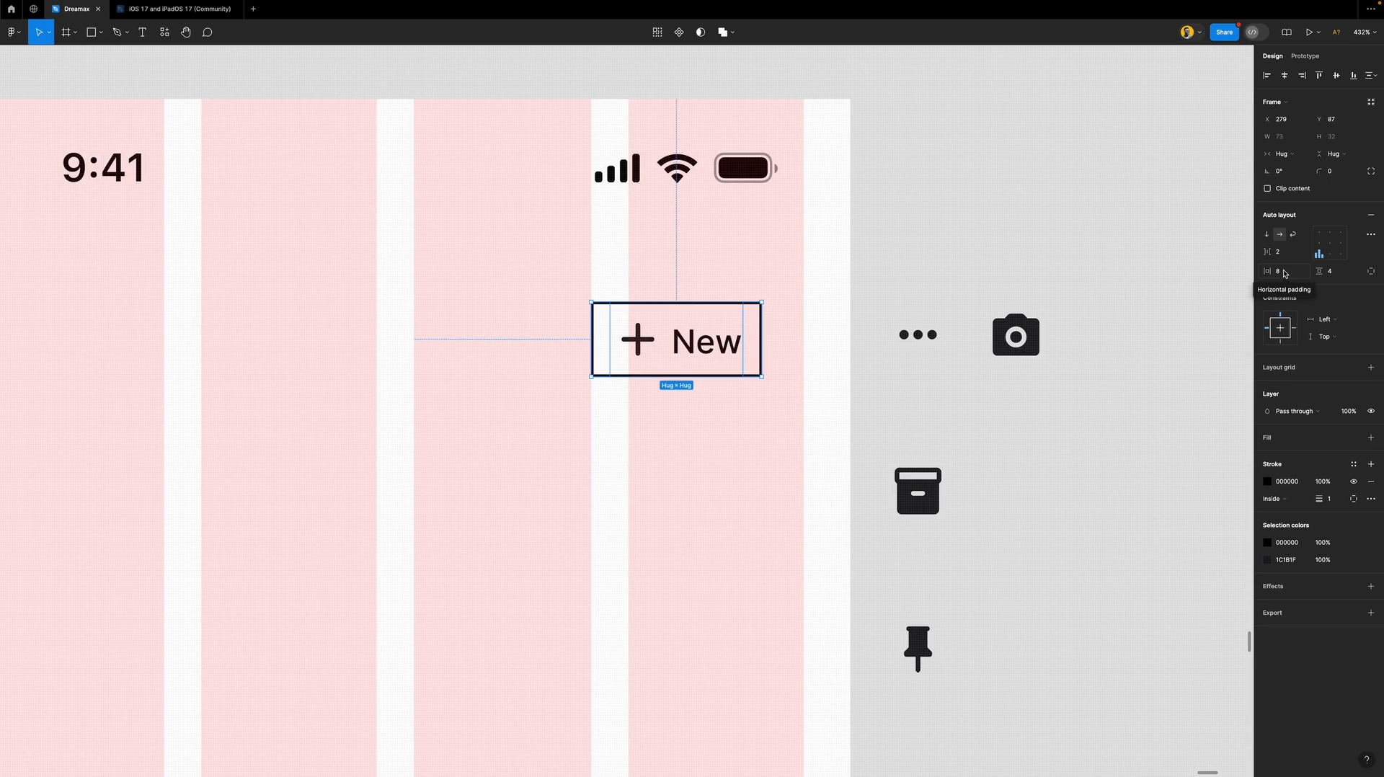
Try a left padding of 6 on the "New" button using individual padding values, and return it to 8.
click(1372, 272)
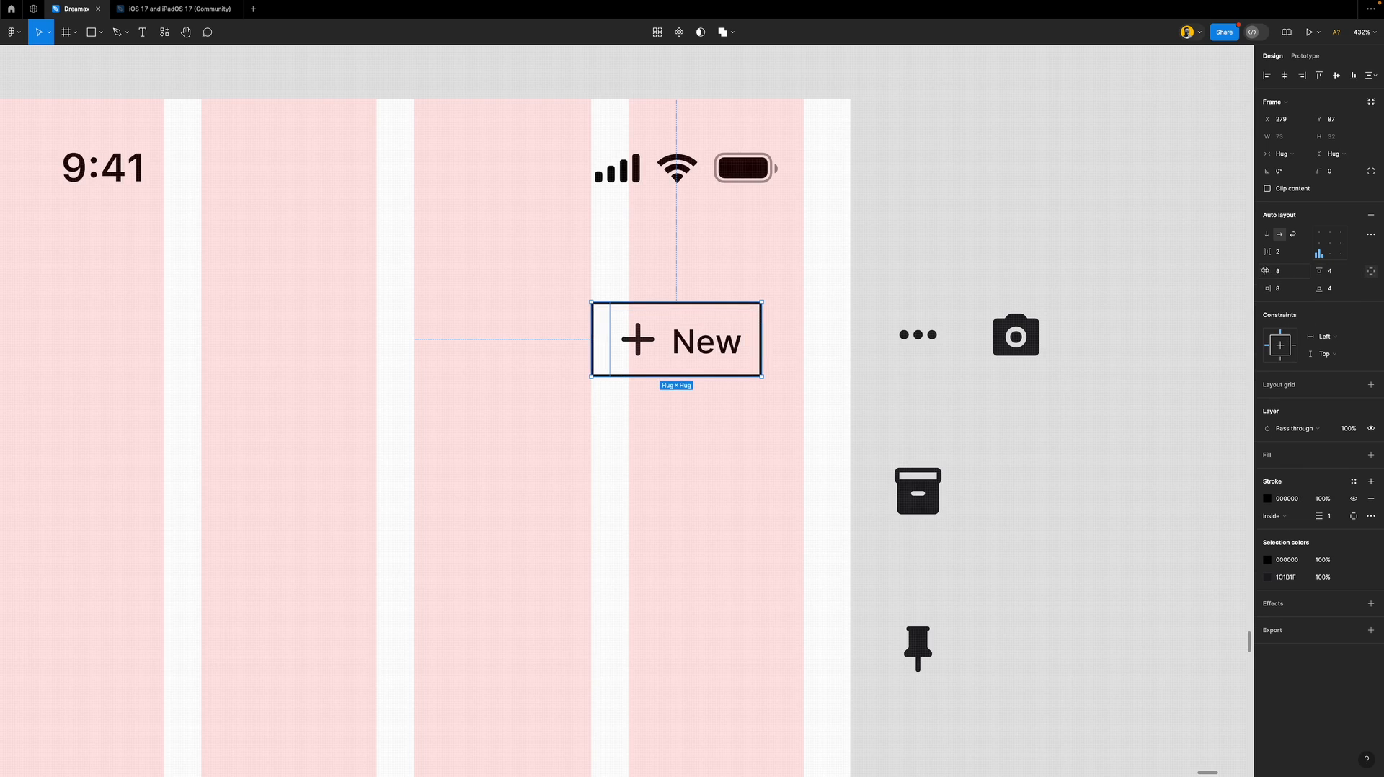
click(1285, 276)
key(Down)
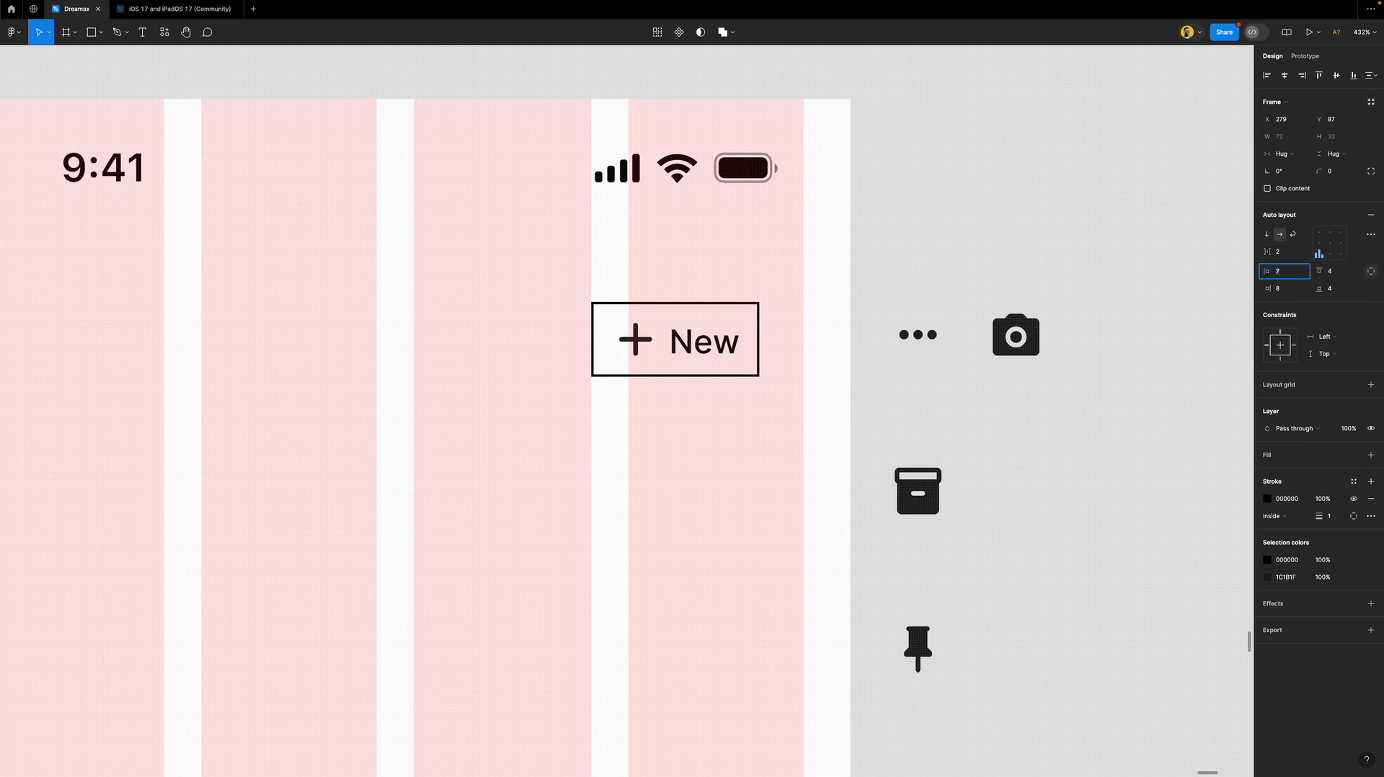
key(Down)
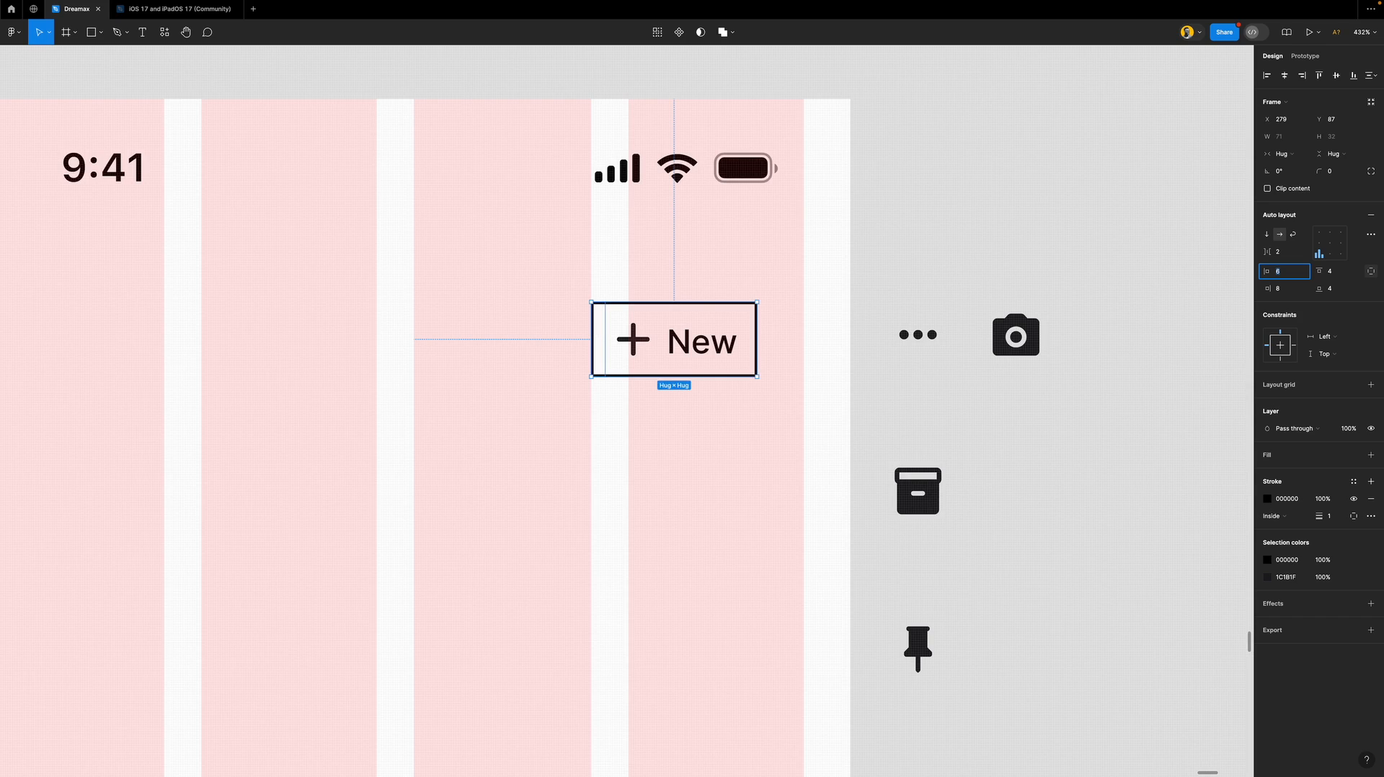
key(Up)
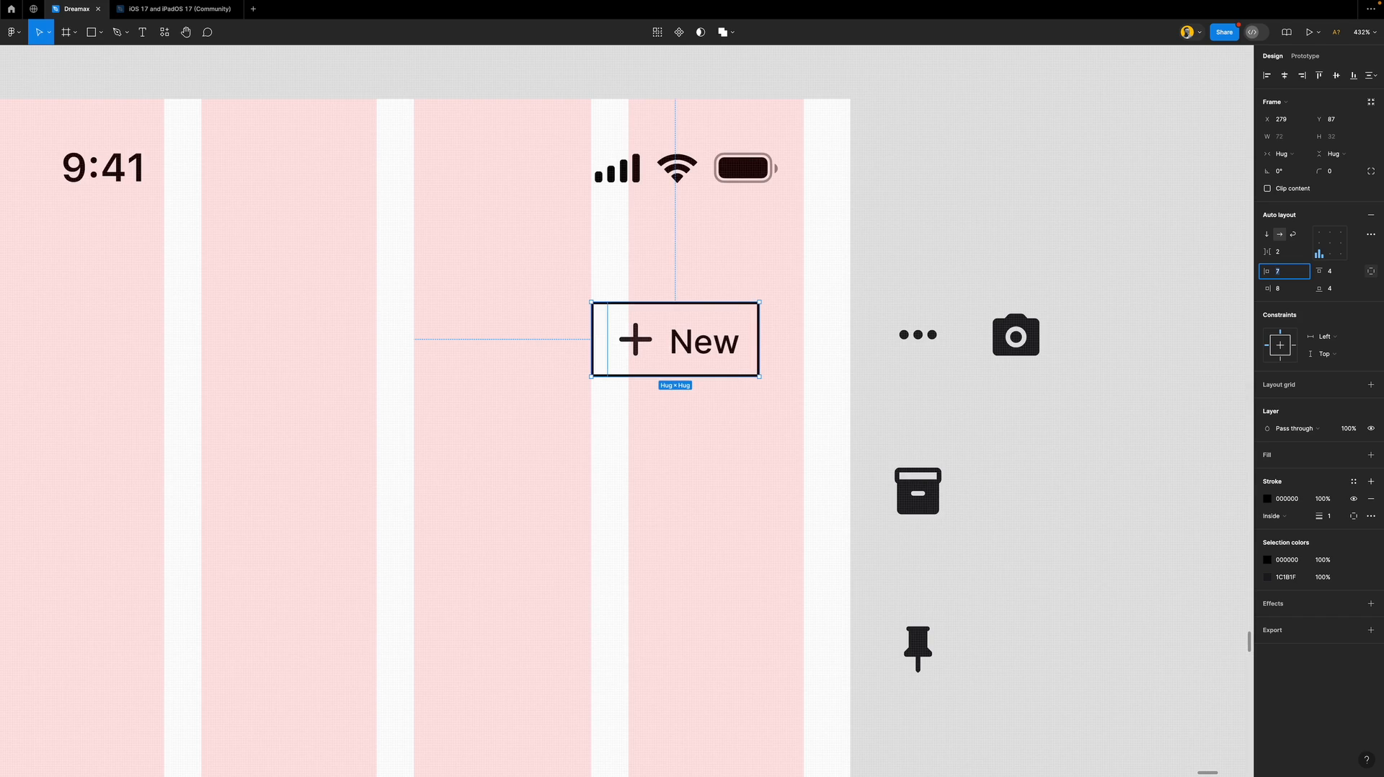
key(Up)
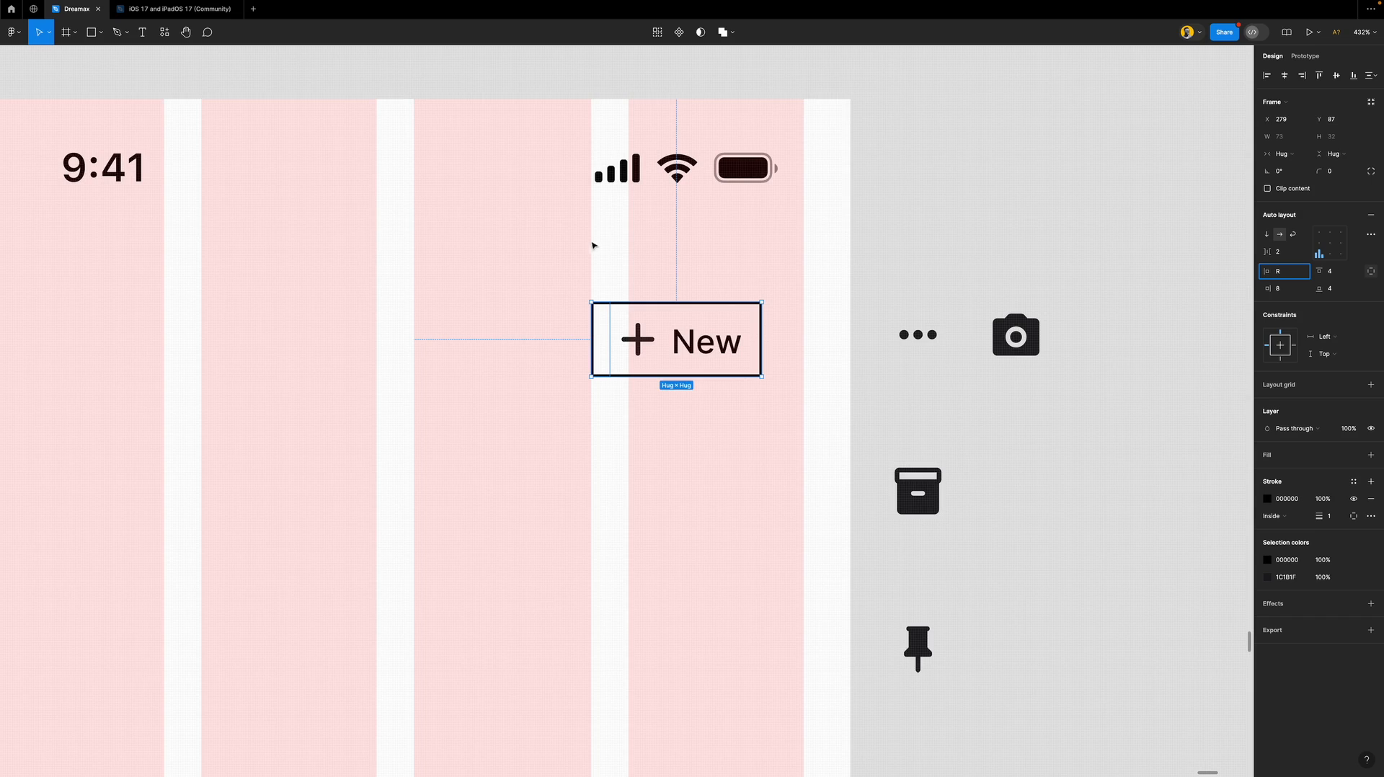
Show the rulers and place a vertical guide at X 287, 8 px inside the "New" button's left edge.
click(965, 226)
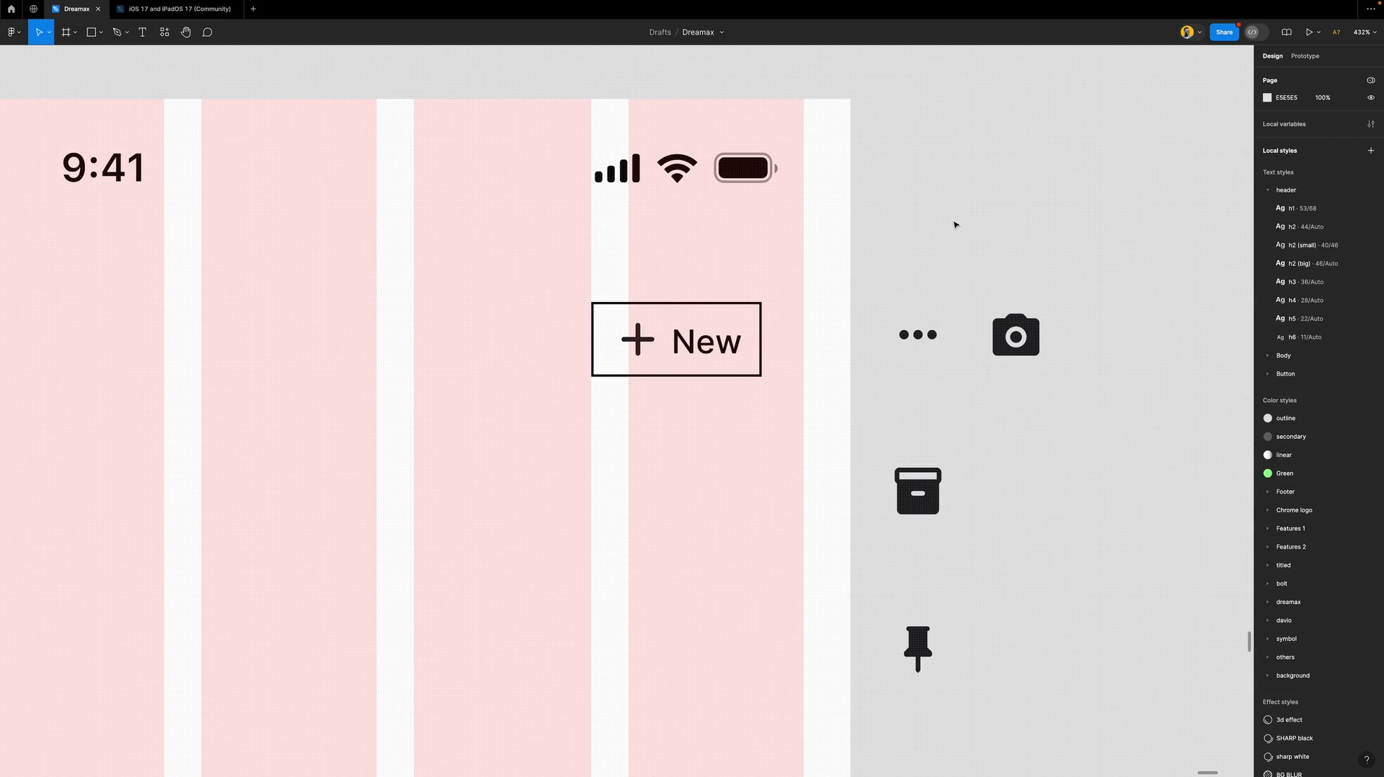
key(shift+r)
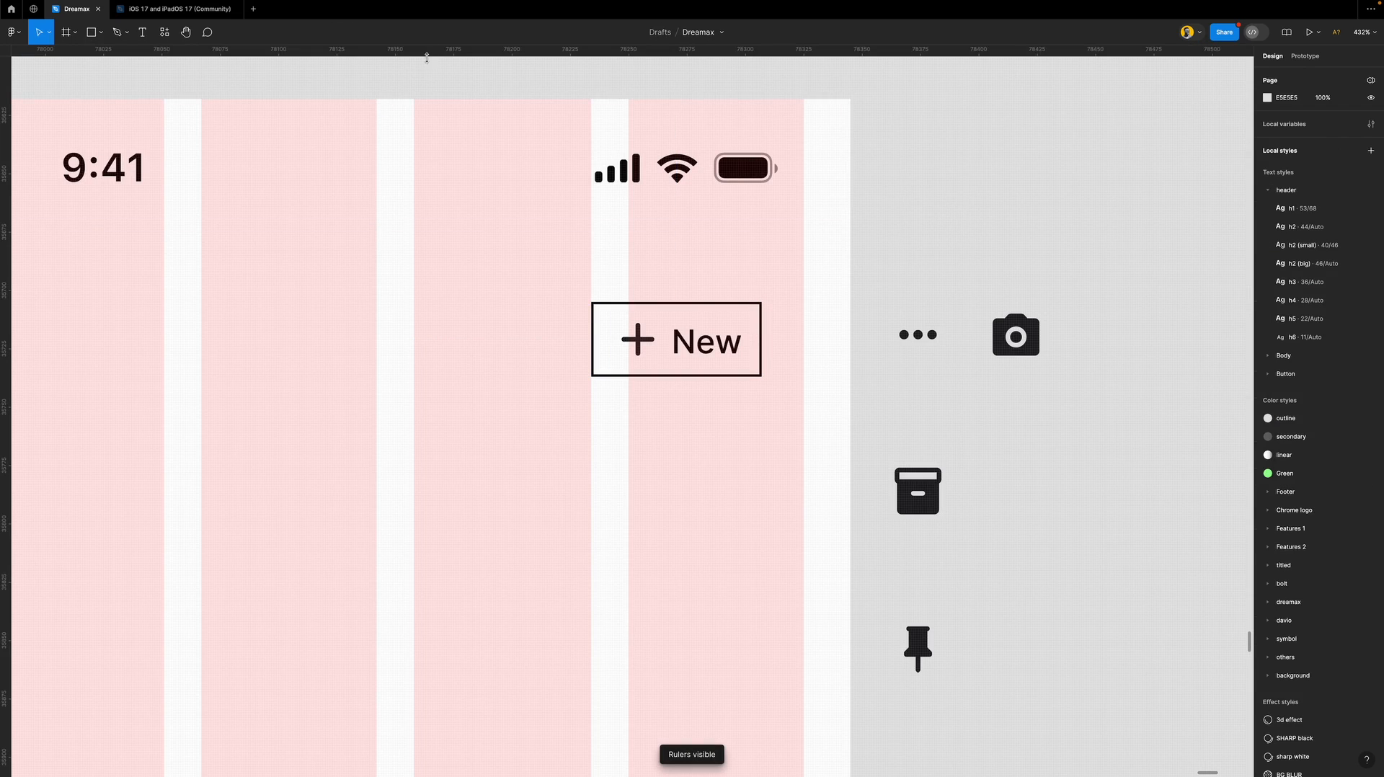
click(651, 323)
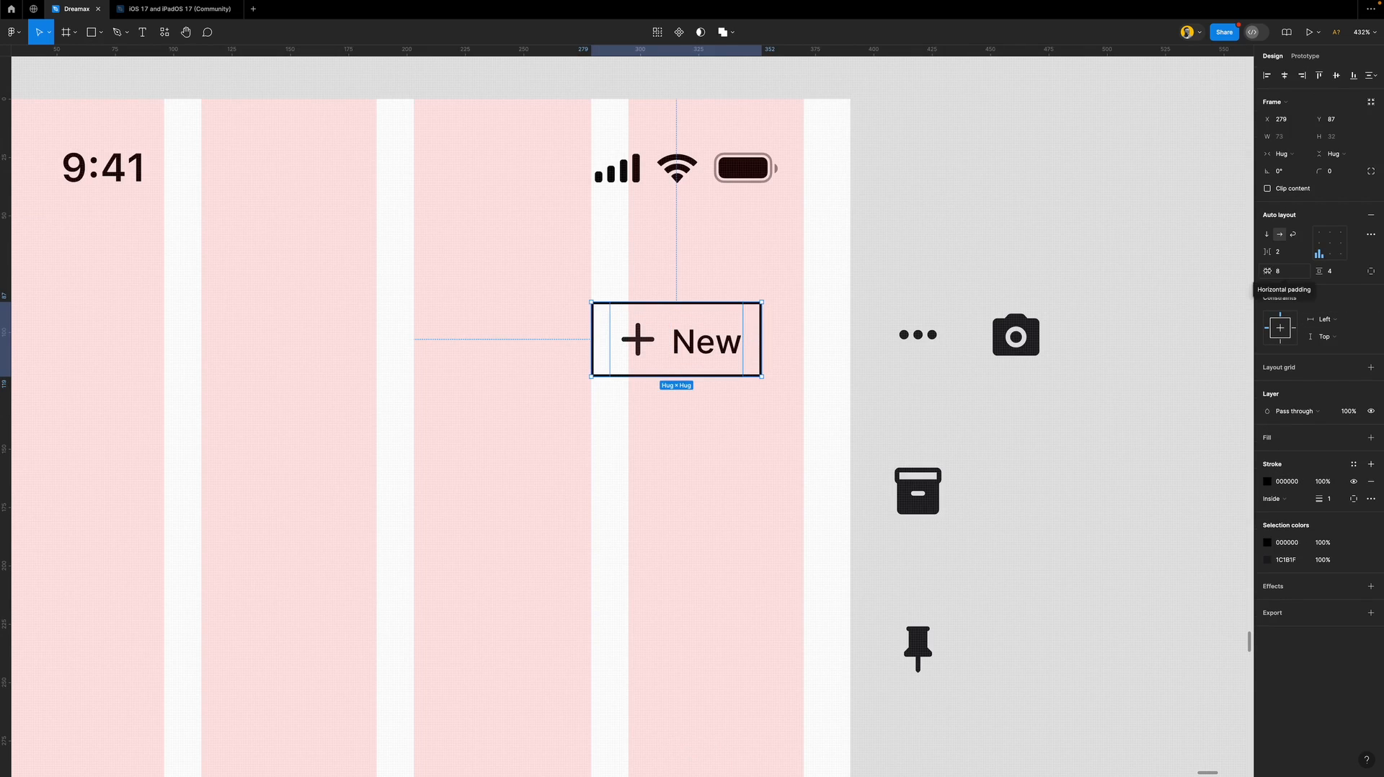
scroll(607, 311, up, 10)
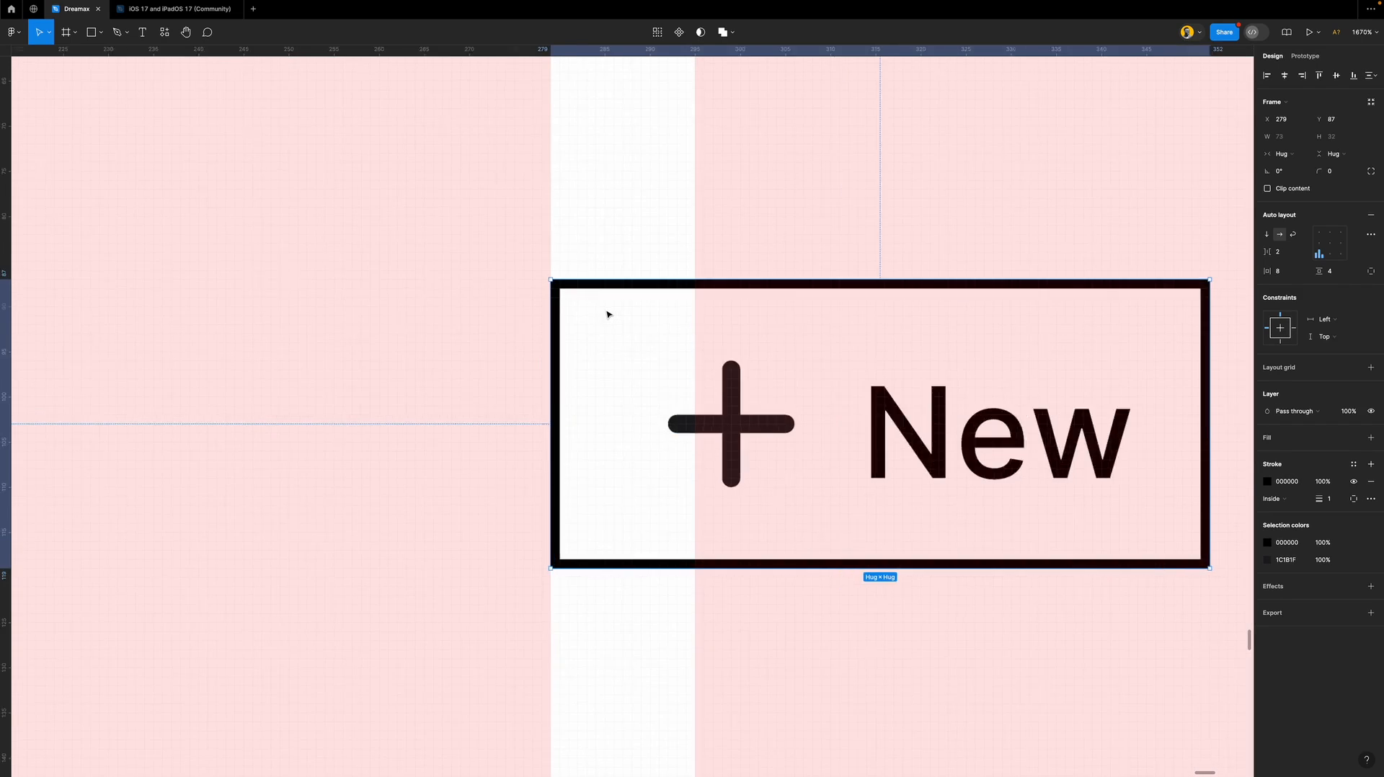
scroll(623, 312, up, 3)
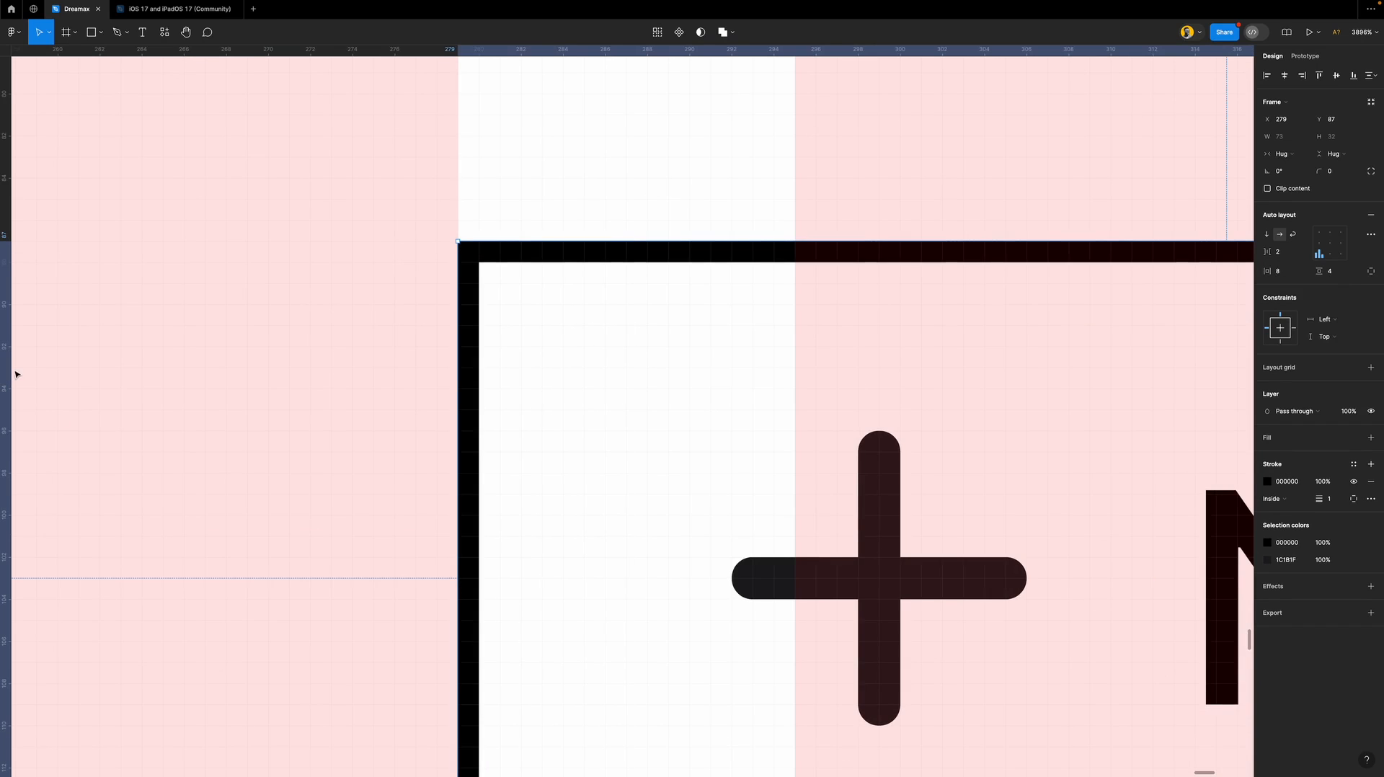
drag(9, 372, 627, 398)
click(972, 278)
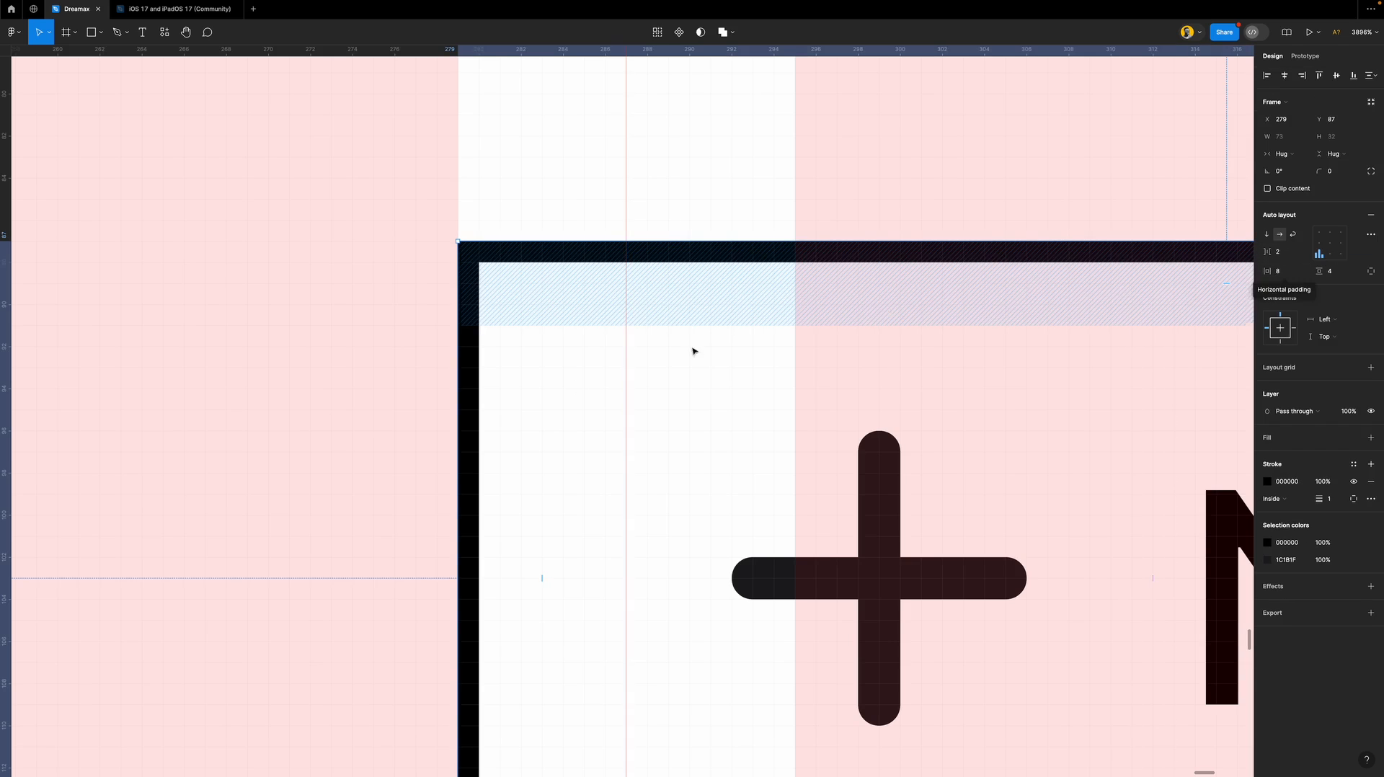
Reduce only the "New" button's left padding to 4, using individual padding values.
scroll(534, 389, down, 10)
scroll(534, 390, down, 4)
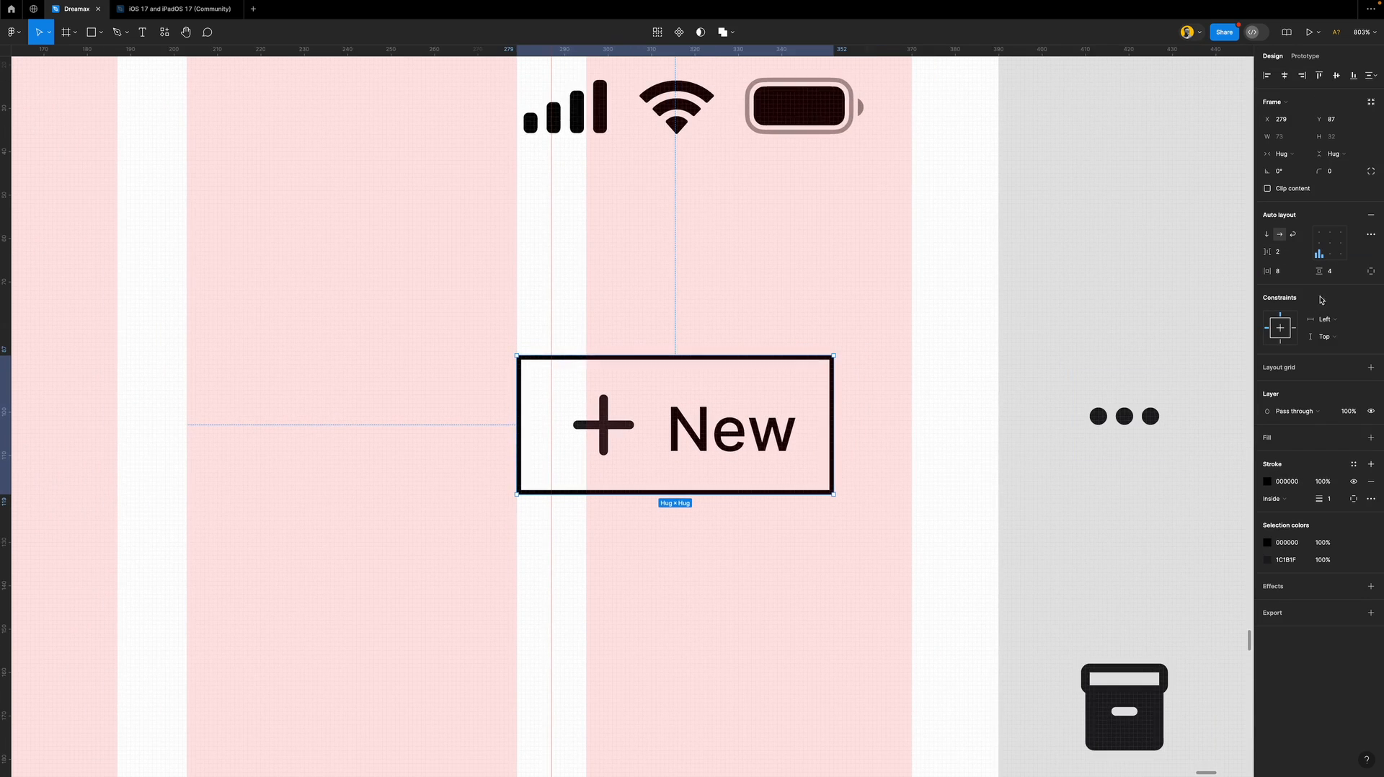
click(1371, 271)
click(1282, 272)
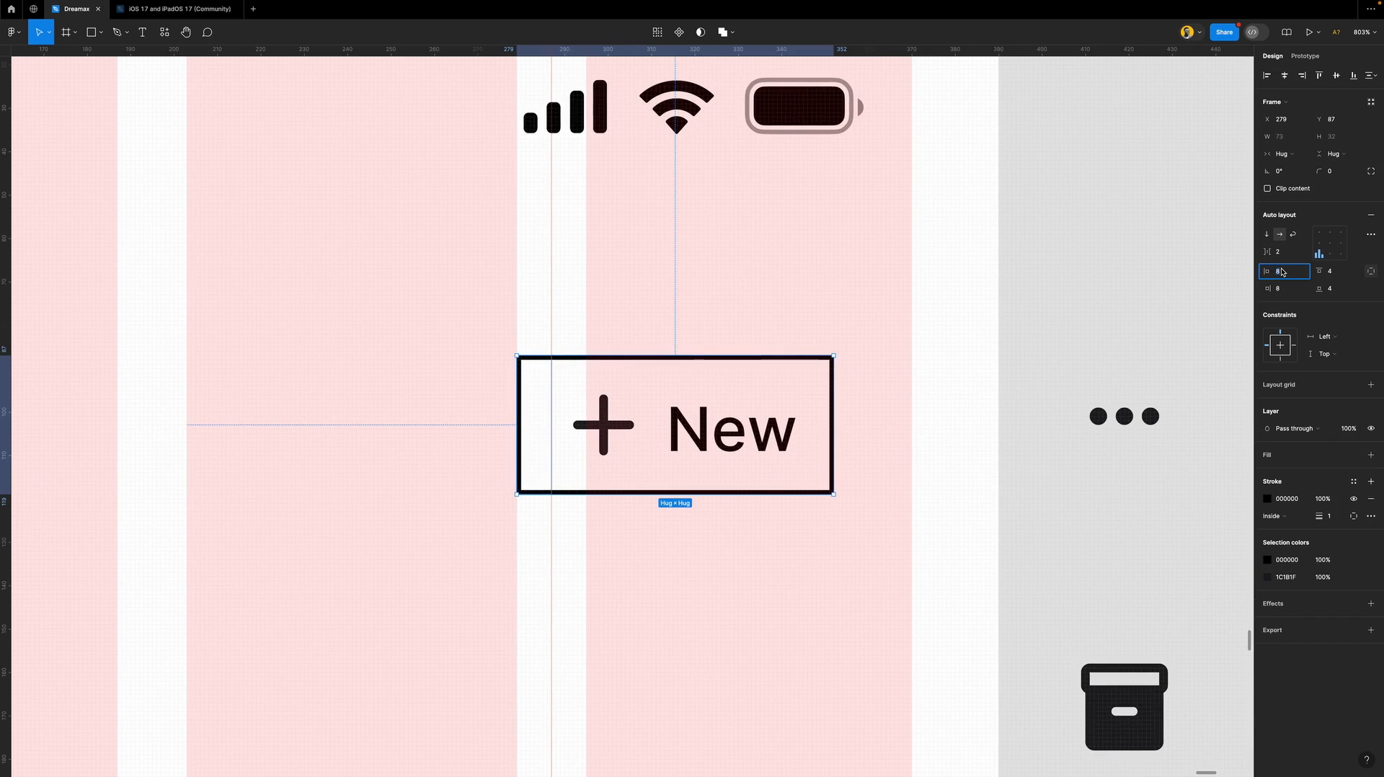
key(Down)
key(Down)
key(Down)
key(Down)
key(Down)
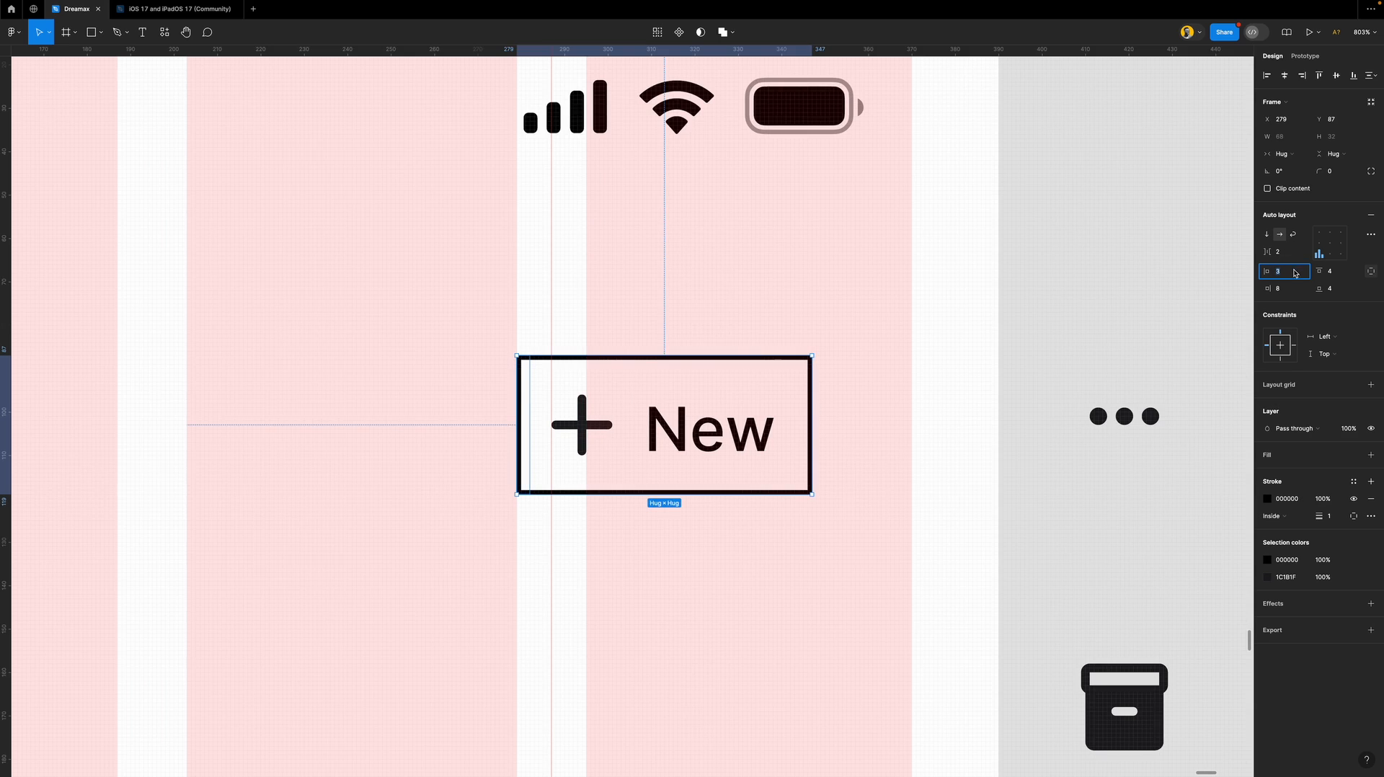
key(Up)
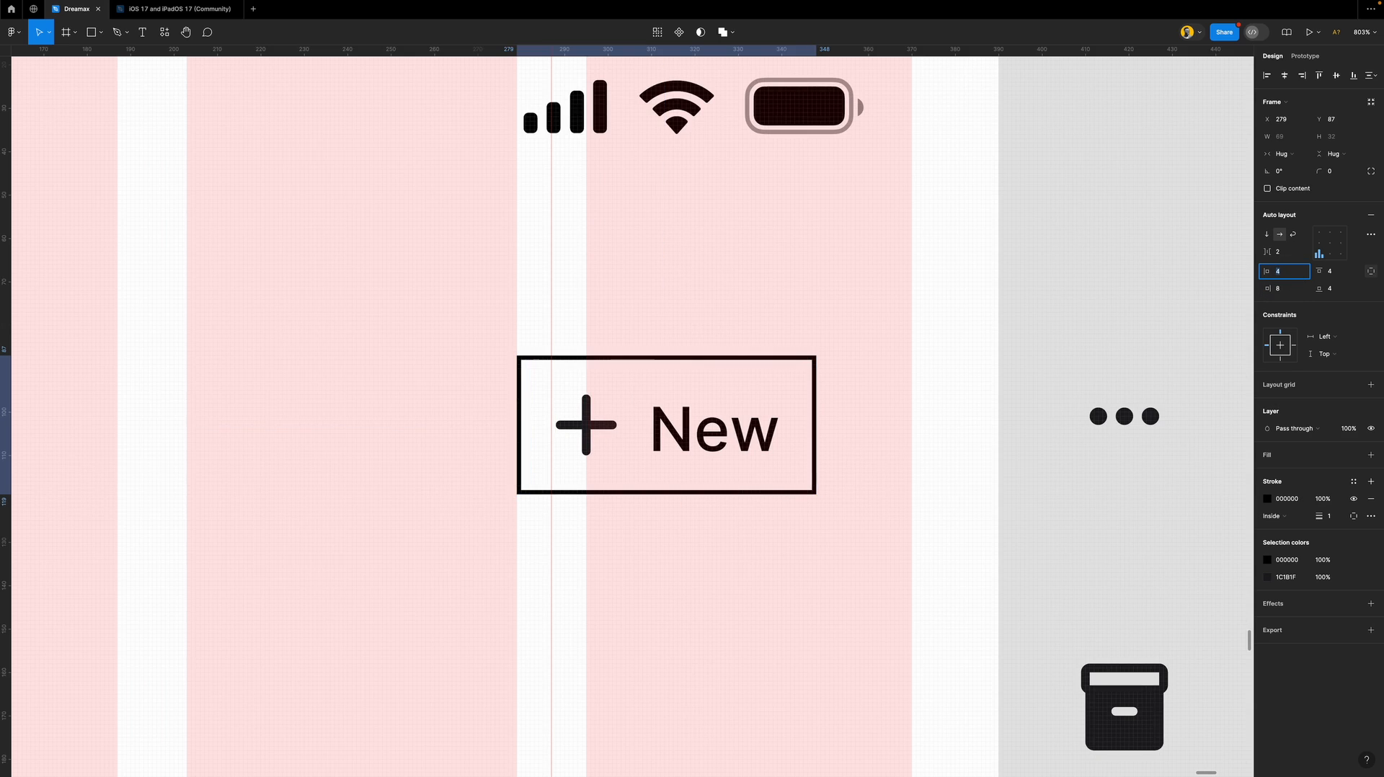
key(Escape)
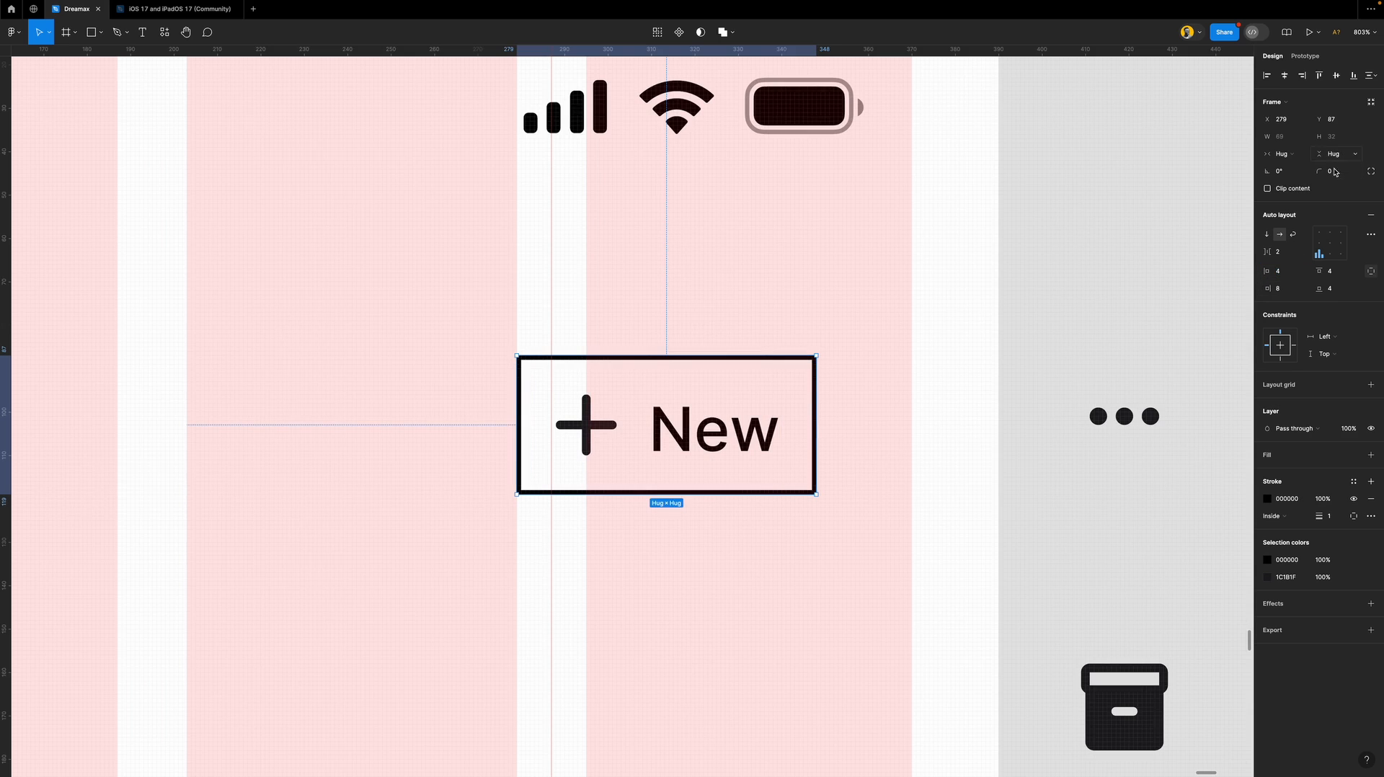
Round the "New" button into a pill shape with a corner radius of 70.
click(1336, 173)
text(70)
key(Return)
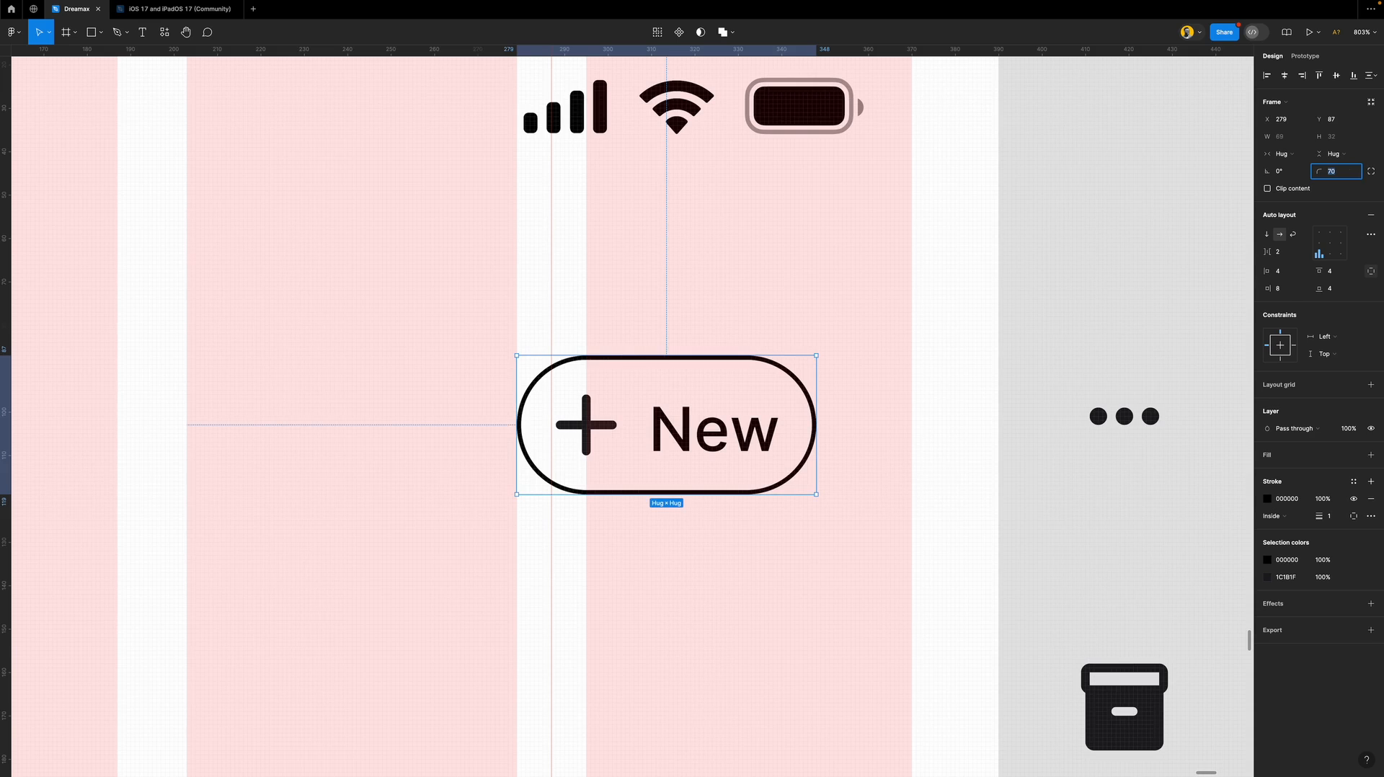
Resize the plus icon inside the "New" button to 20 × 20.
scroll(702, 411, down, 5)
click(632, 425)
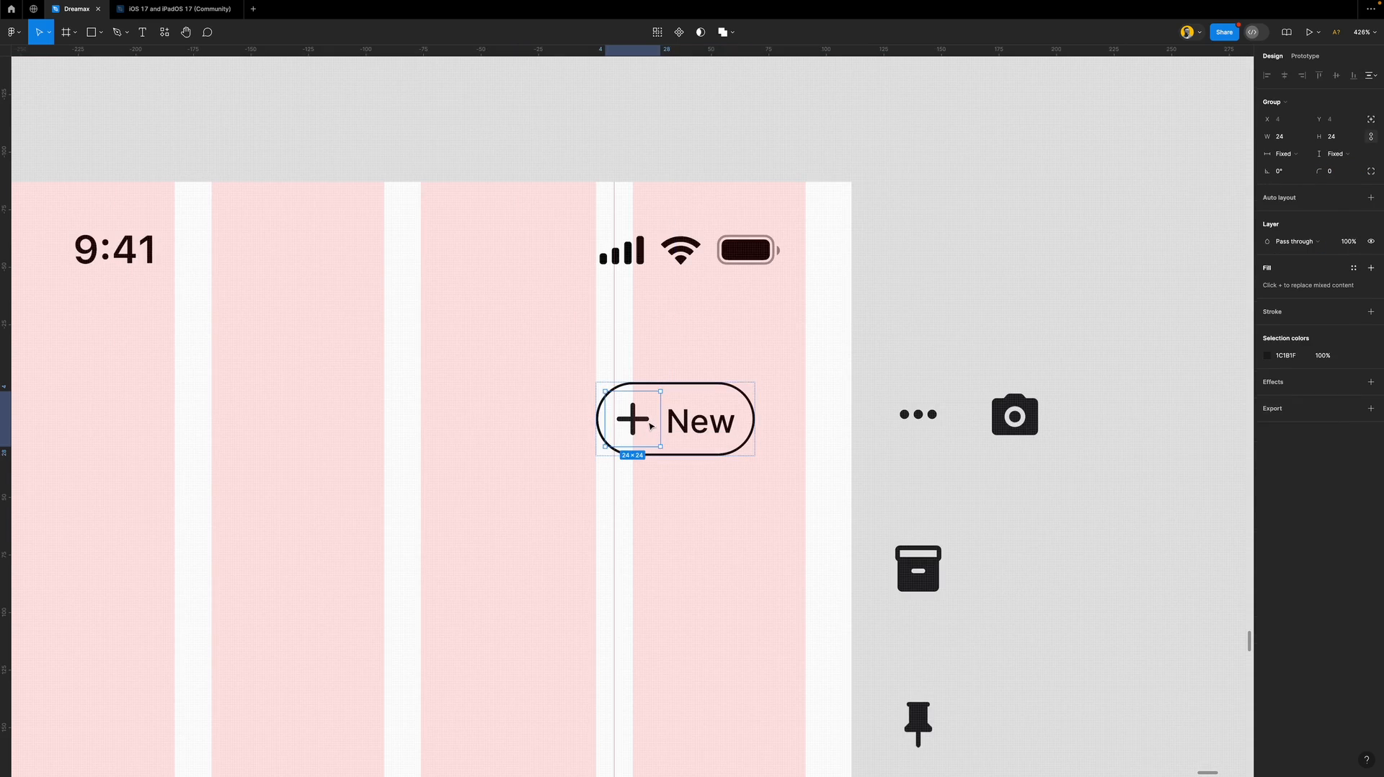
click(1336, 137)
text(20)
key(Return)
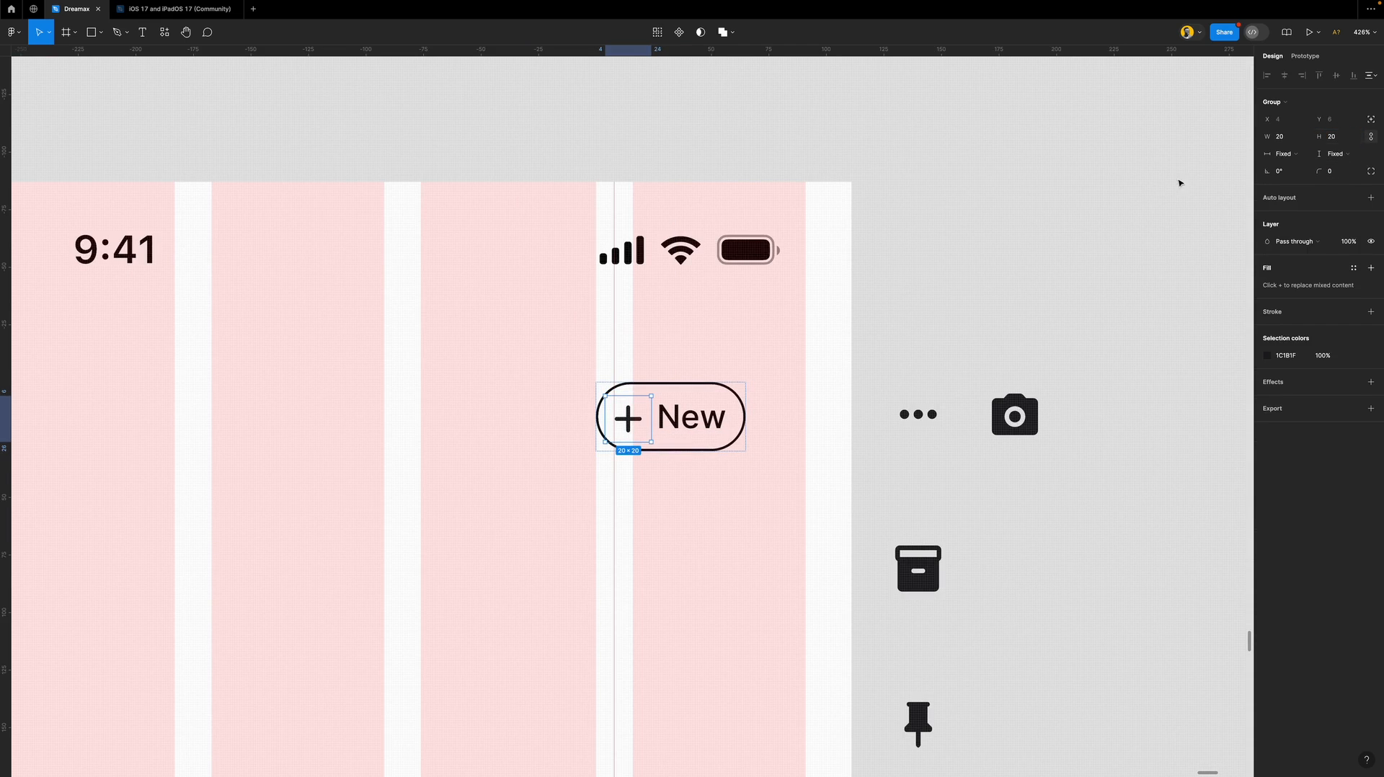
Set the "New" button's left padding to 8 and add a white FFFFFF fill to the button.
click(714, 397)
click(747, 414)
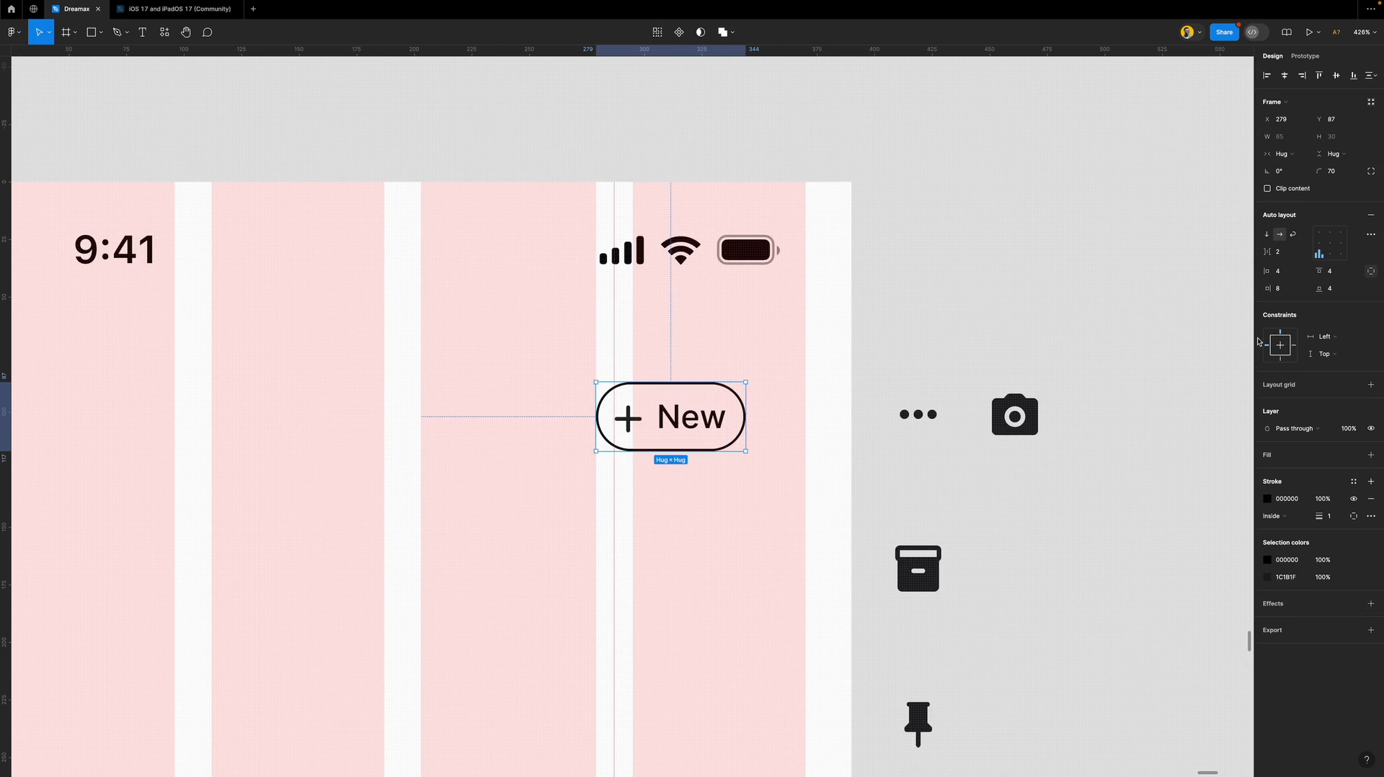
click(1287, 275)
text(8)
key(Return)
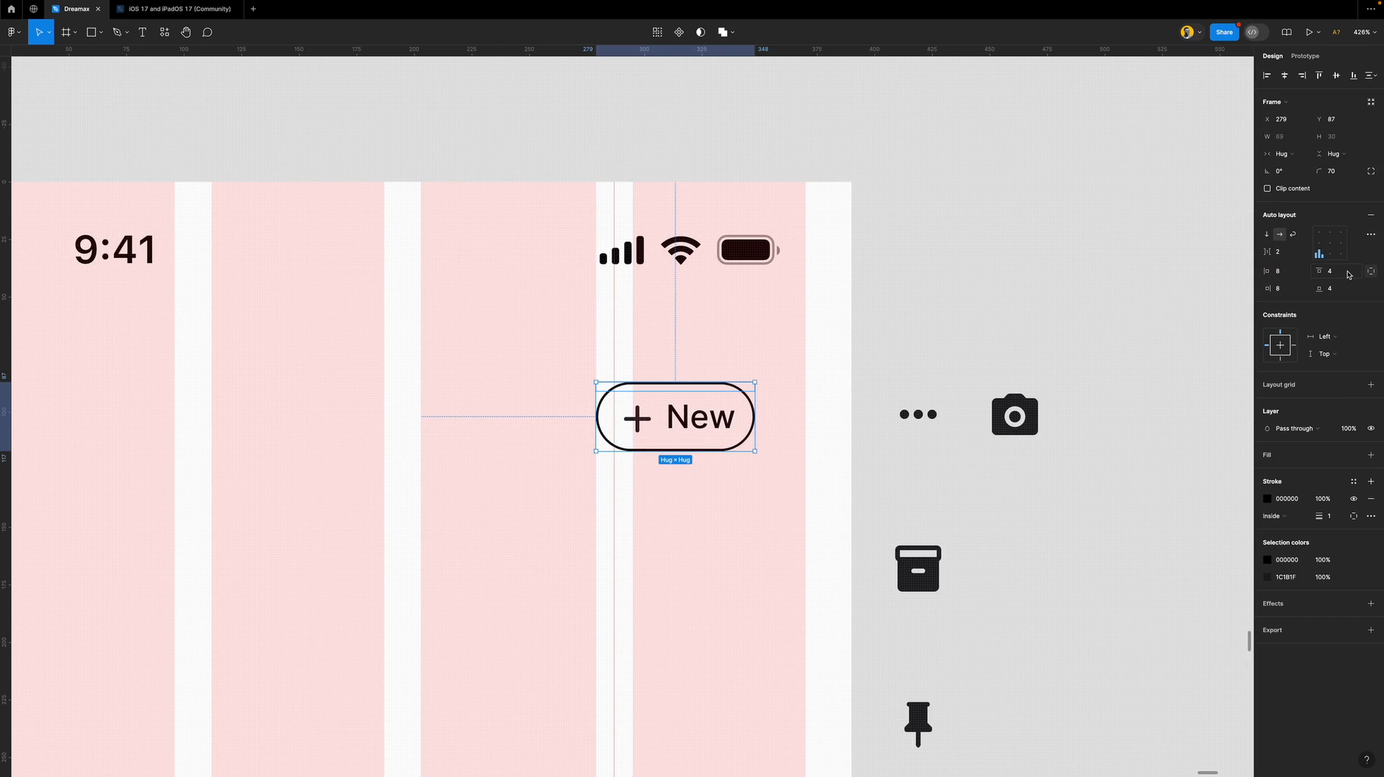
click(1303, 458)
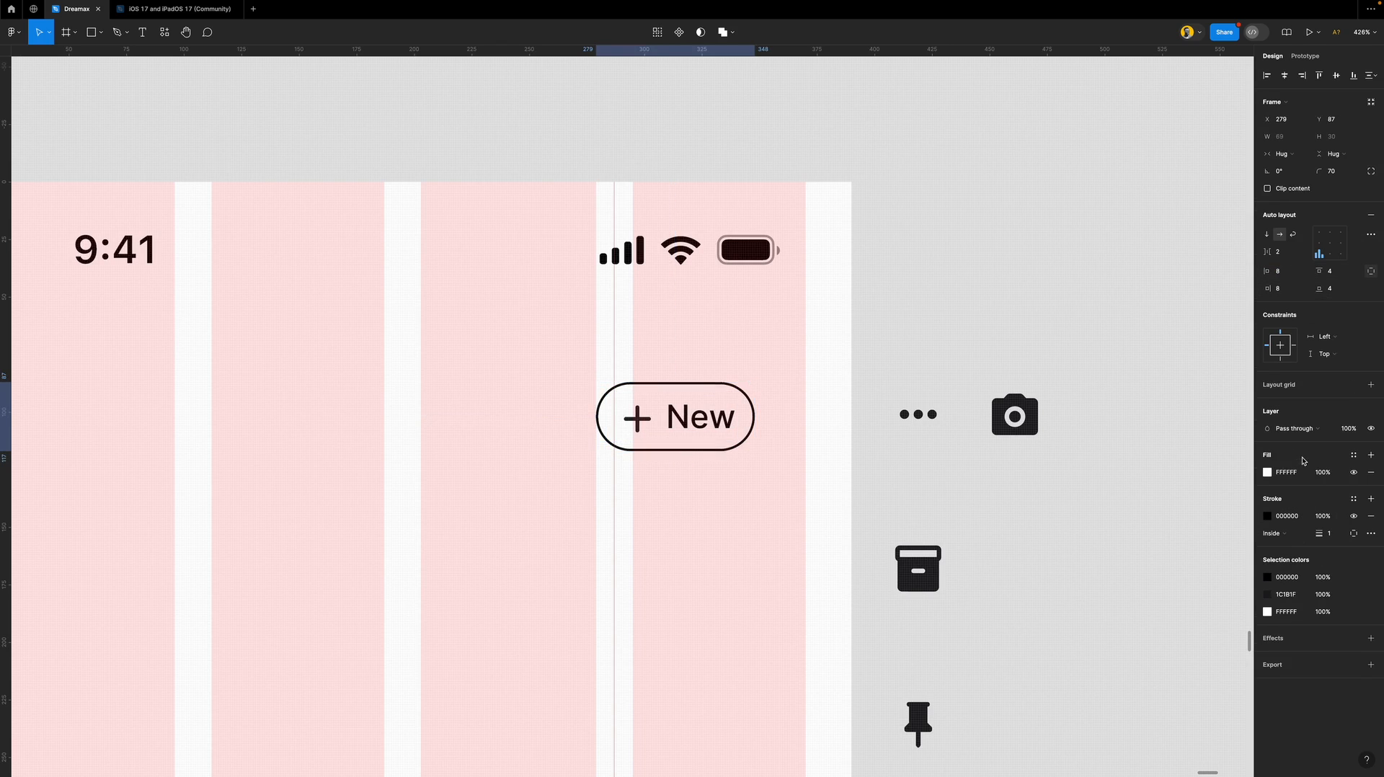
click(863, 371)
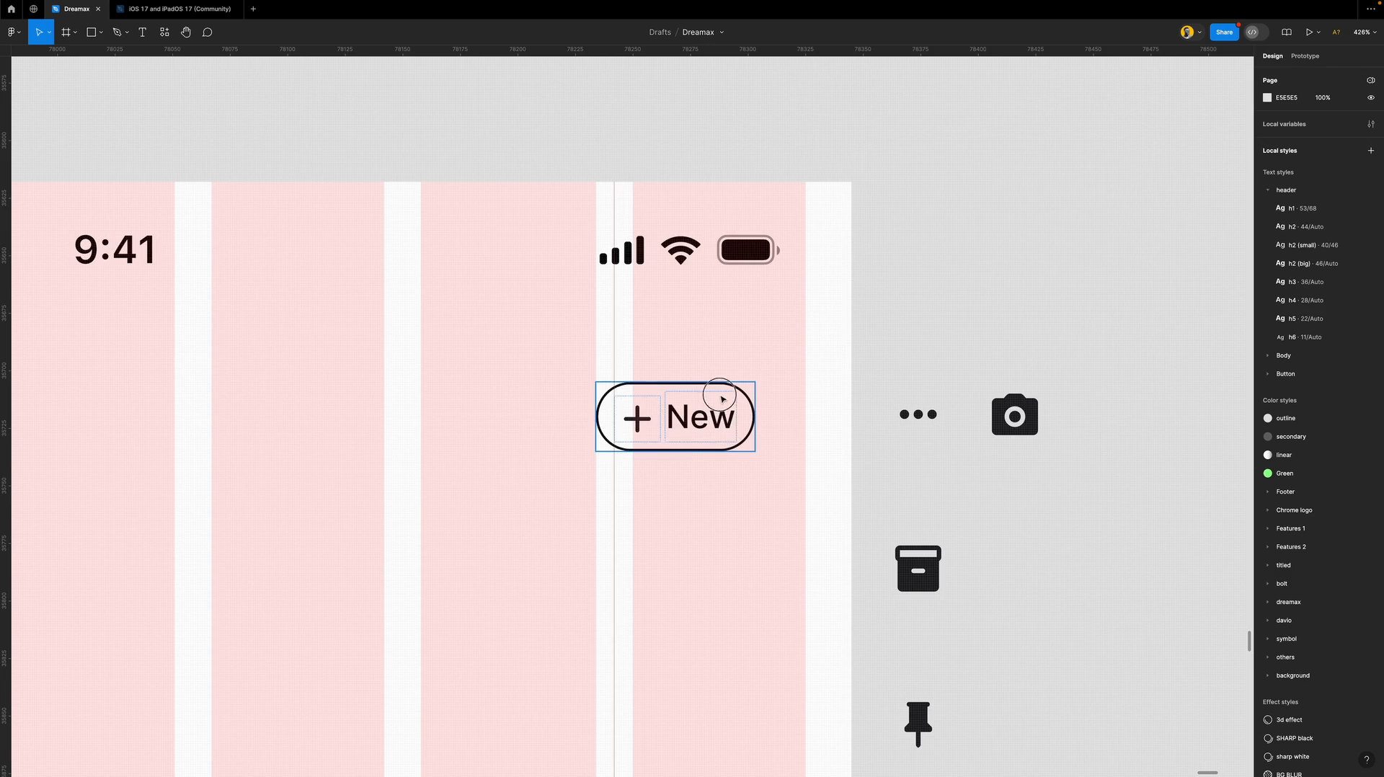
Move the "New" button to X 301, Y 83 against the last column's right edge and remove the vertical guide.
drag(723, 399, 775, 392)
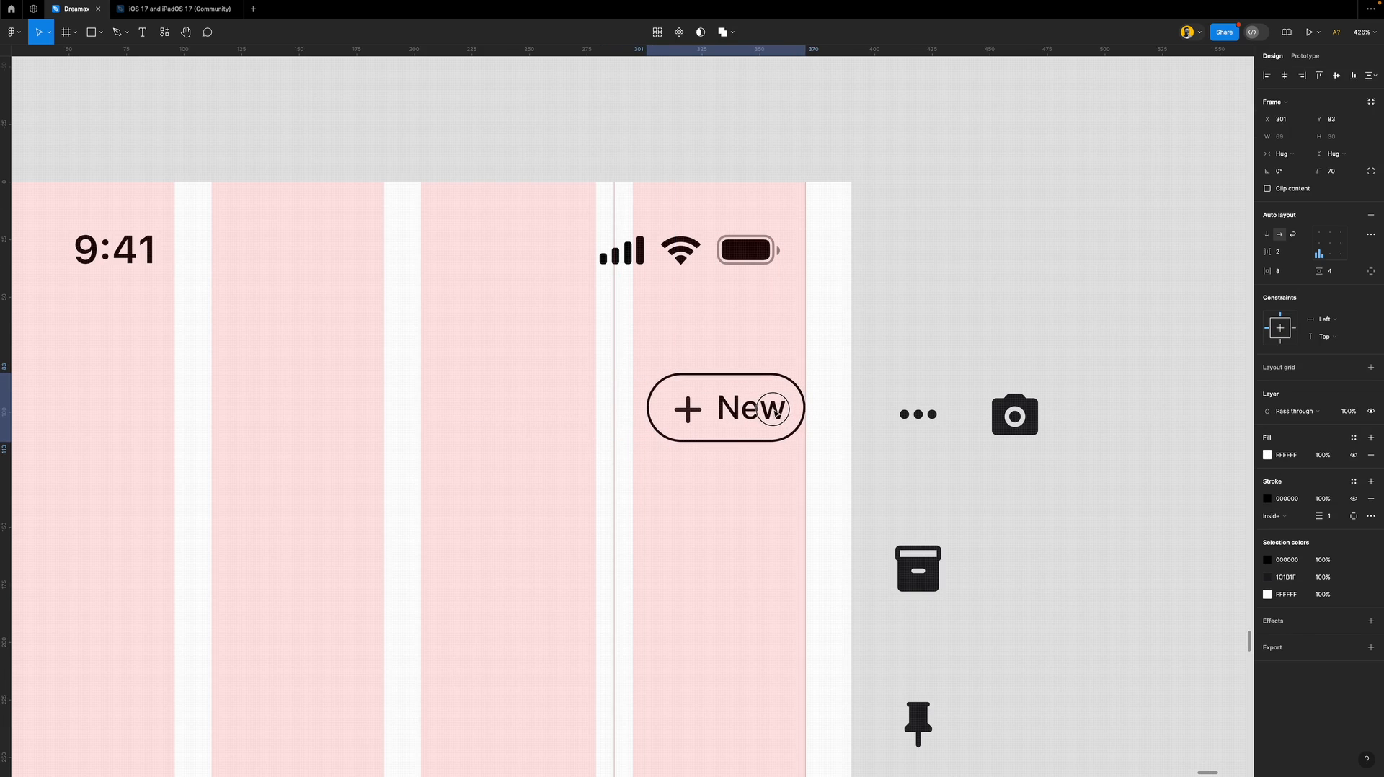
click(614, 342)
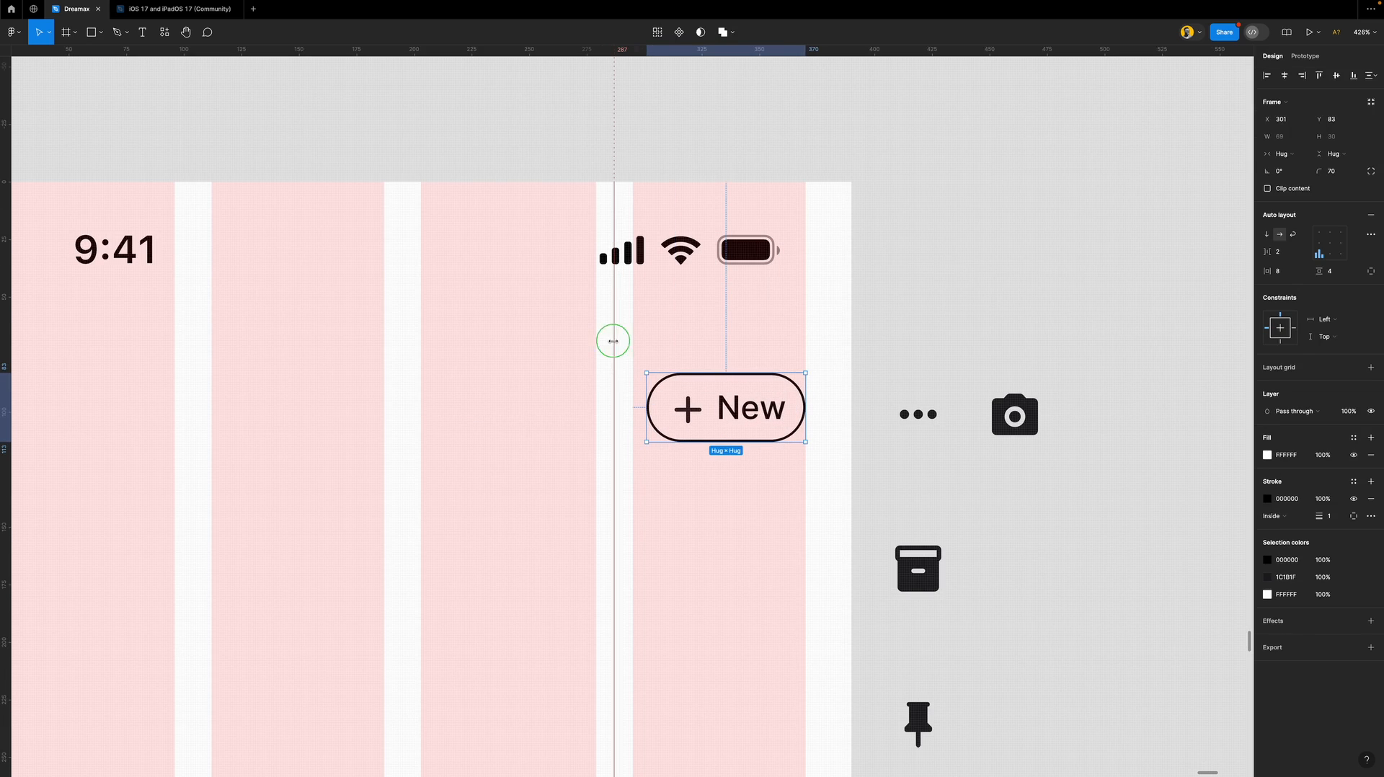
right_click(614, 341)
click(648, 349)
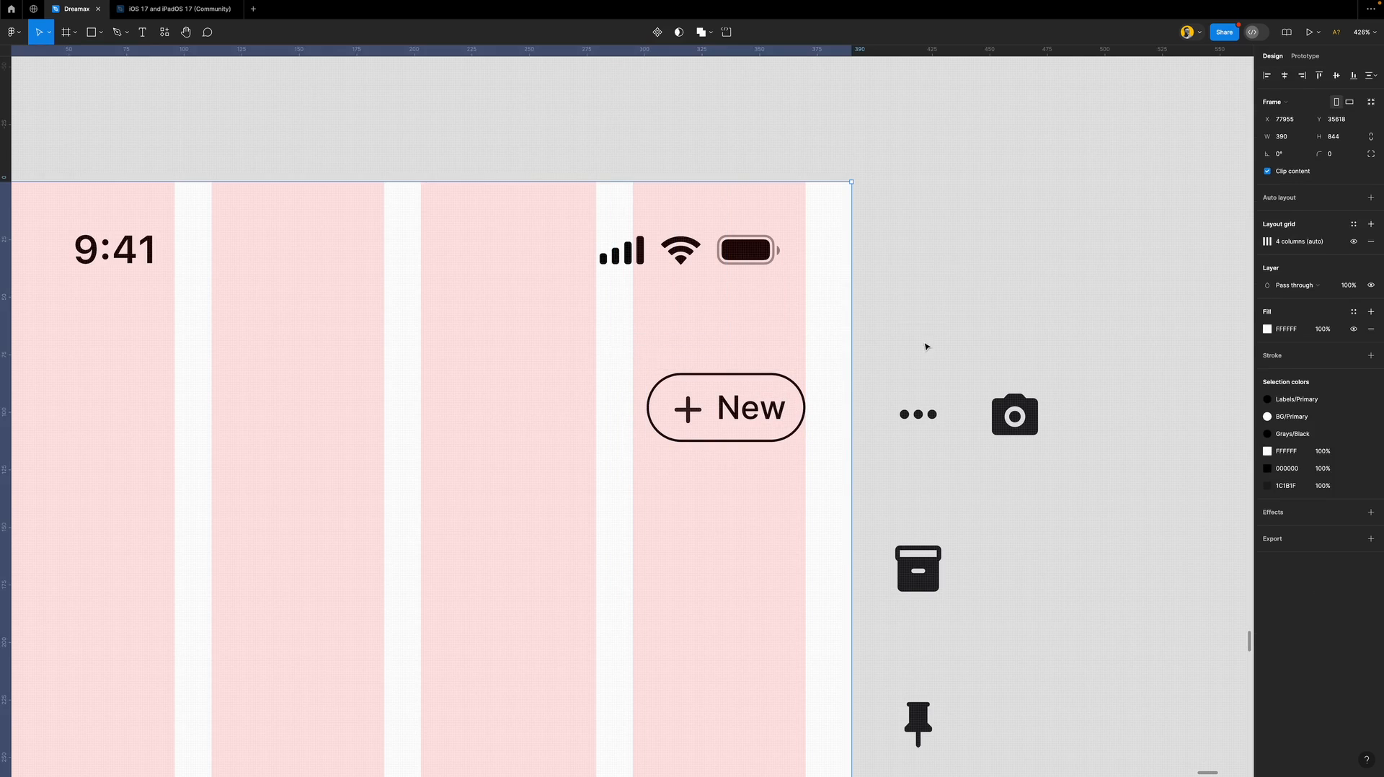
scroll(829, 385, down, 5)
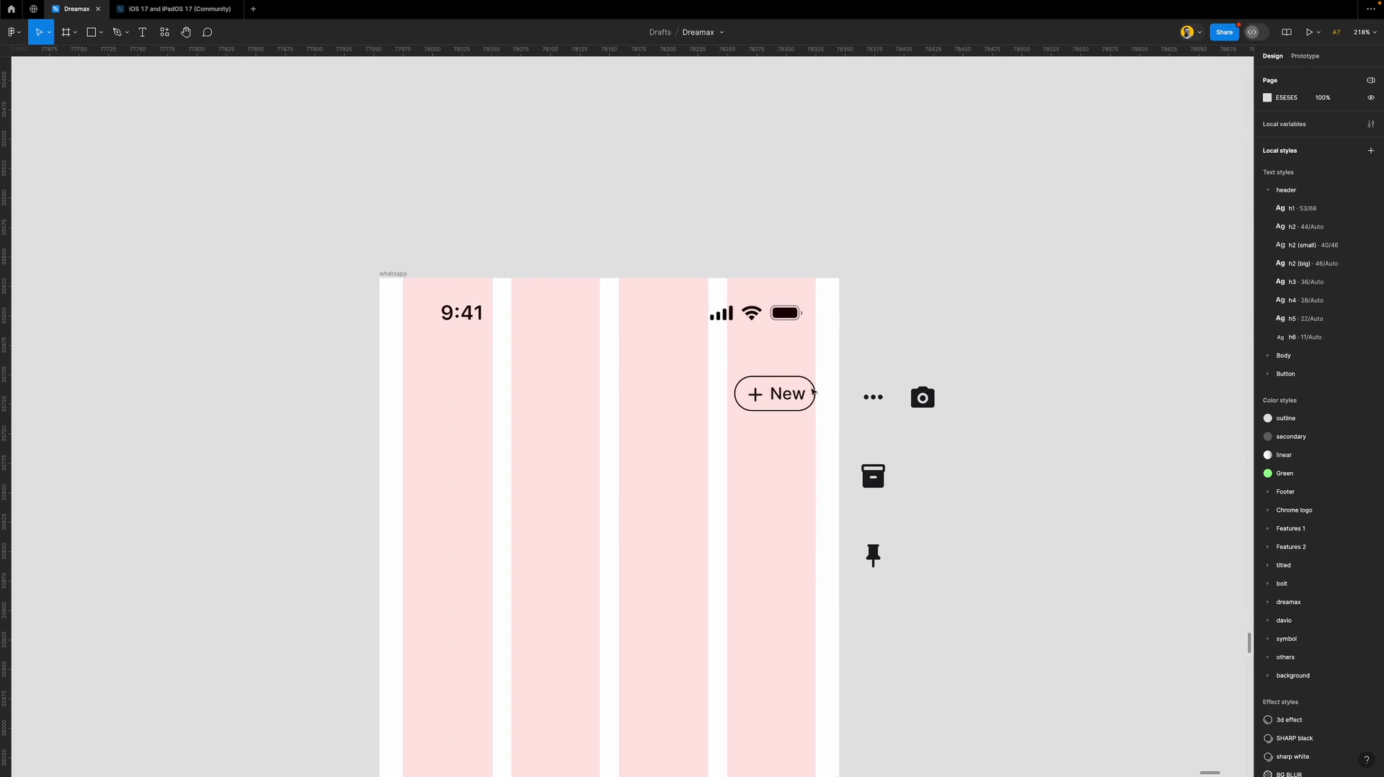
Move the "New" button up and set the vertical spacing between it and the status bar to 16.
scroll(757, 395, down, 3)
scroll(725, 333, up, 2)
scroll(725, 331, up, 1)
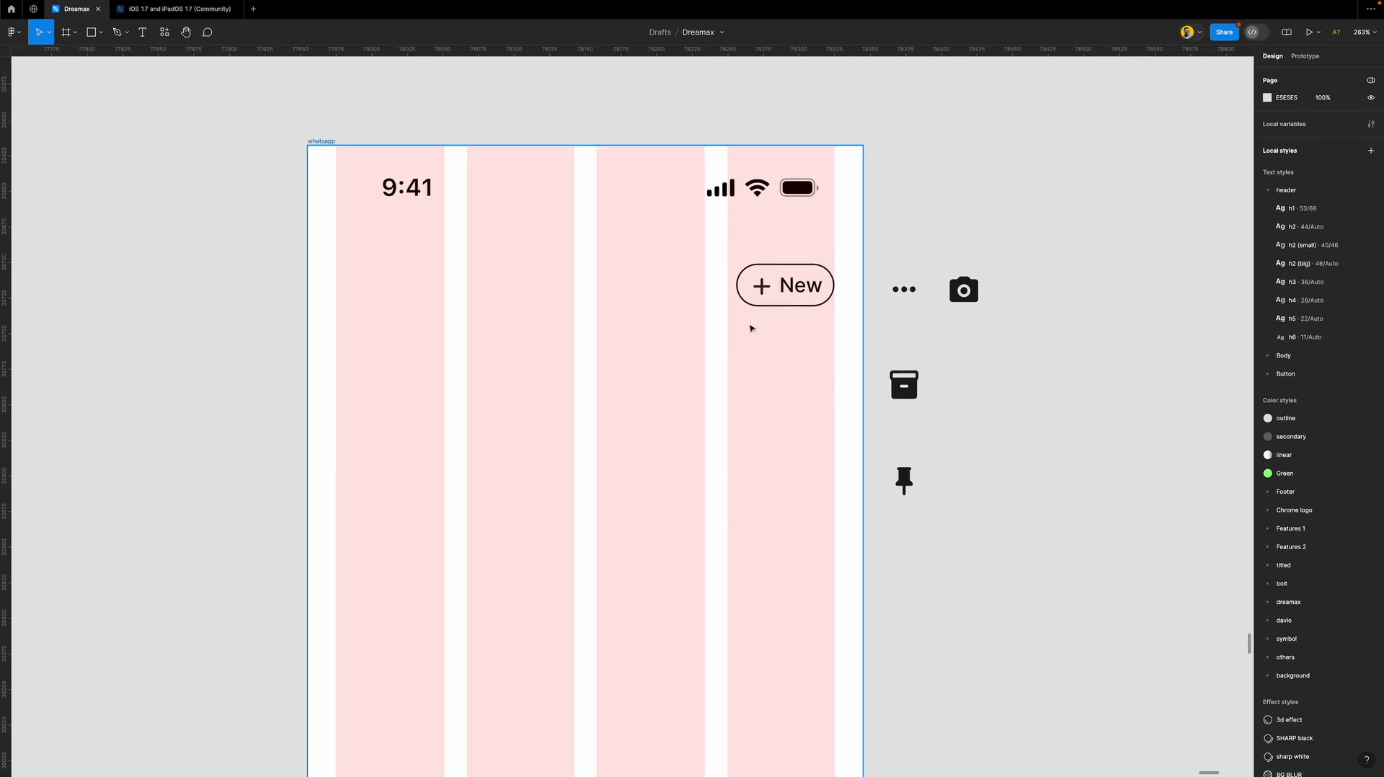
click(800, 288)
drag(800, 285, 800, 261)
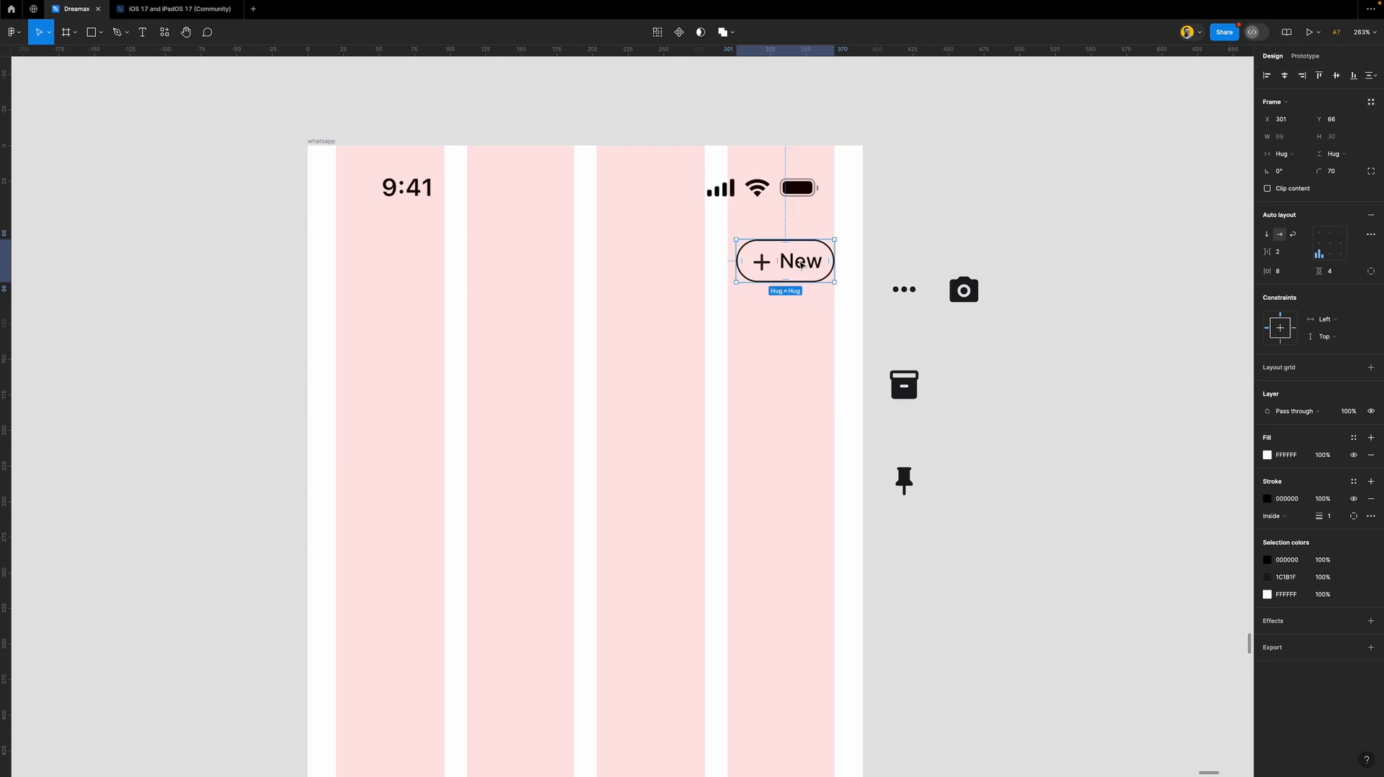
shift+click(794, 196)
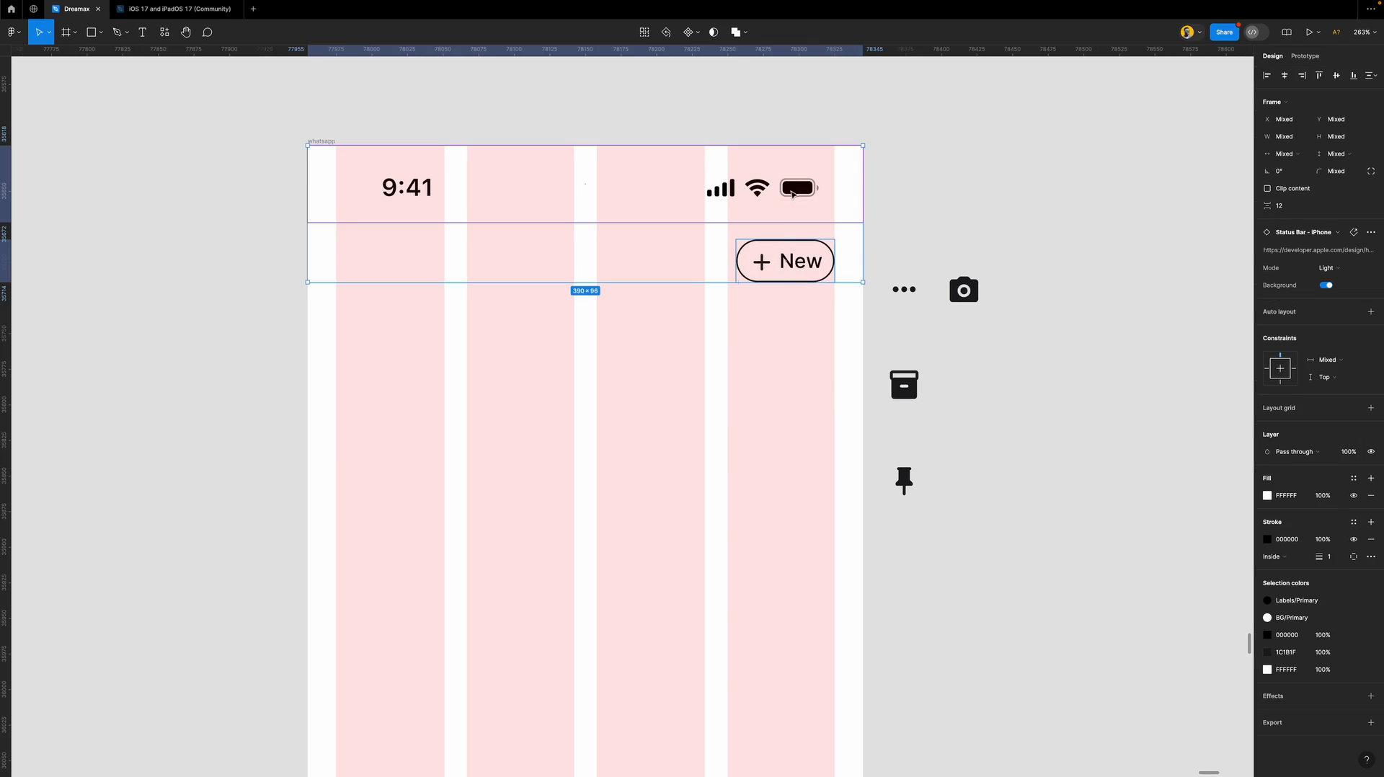
click(1292, 207)
key(Return)
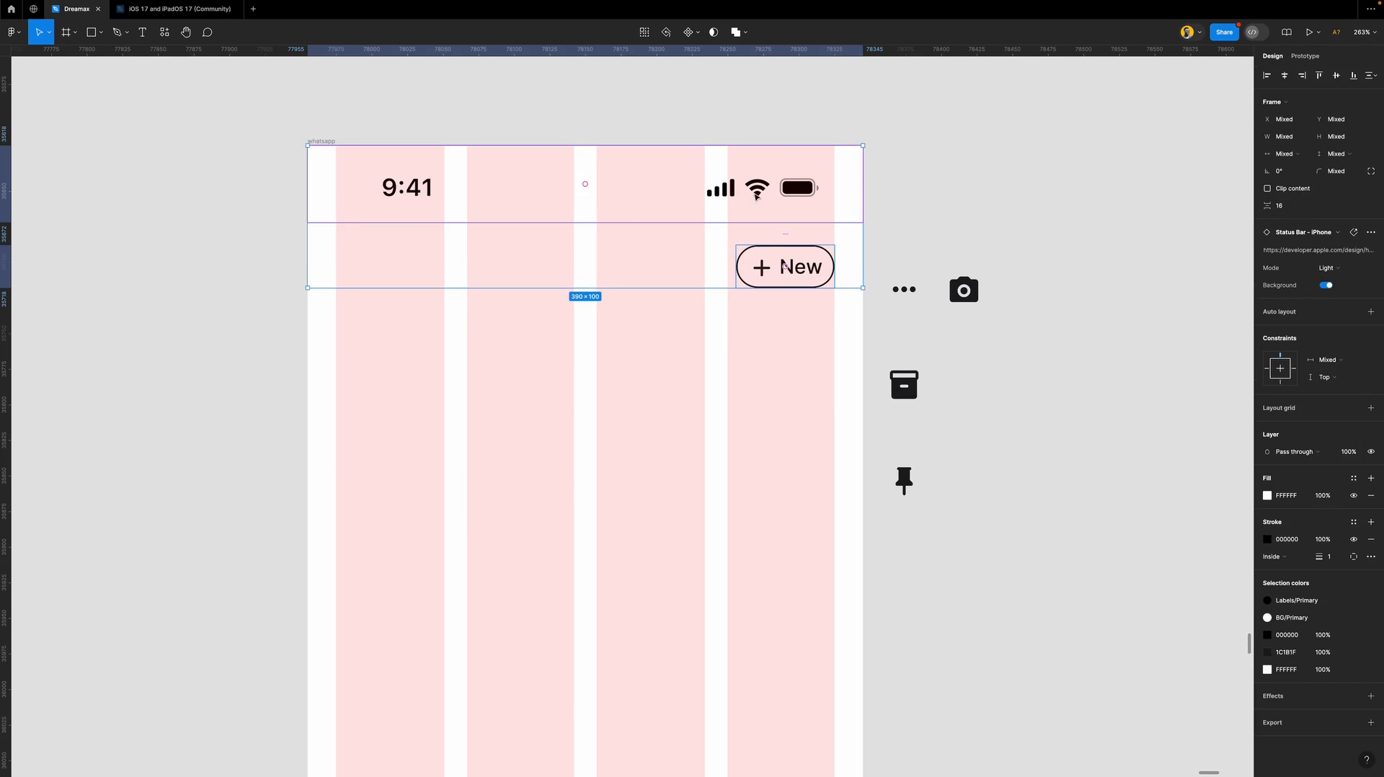
click(905, 222)
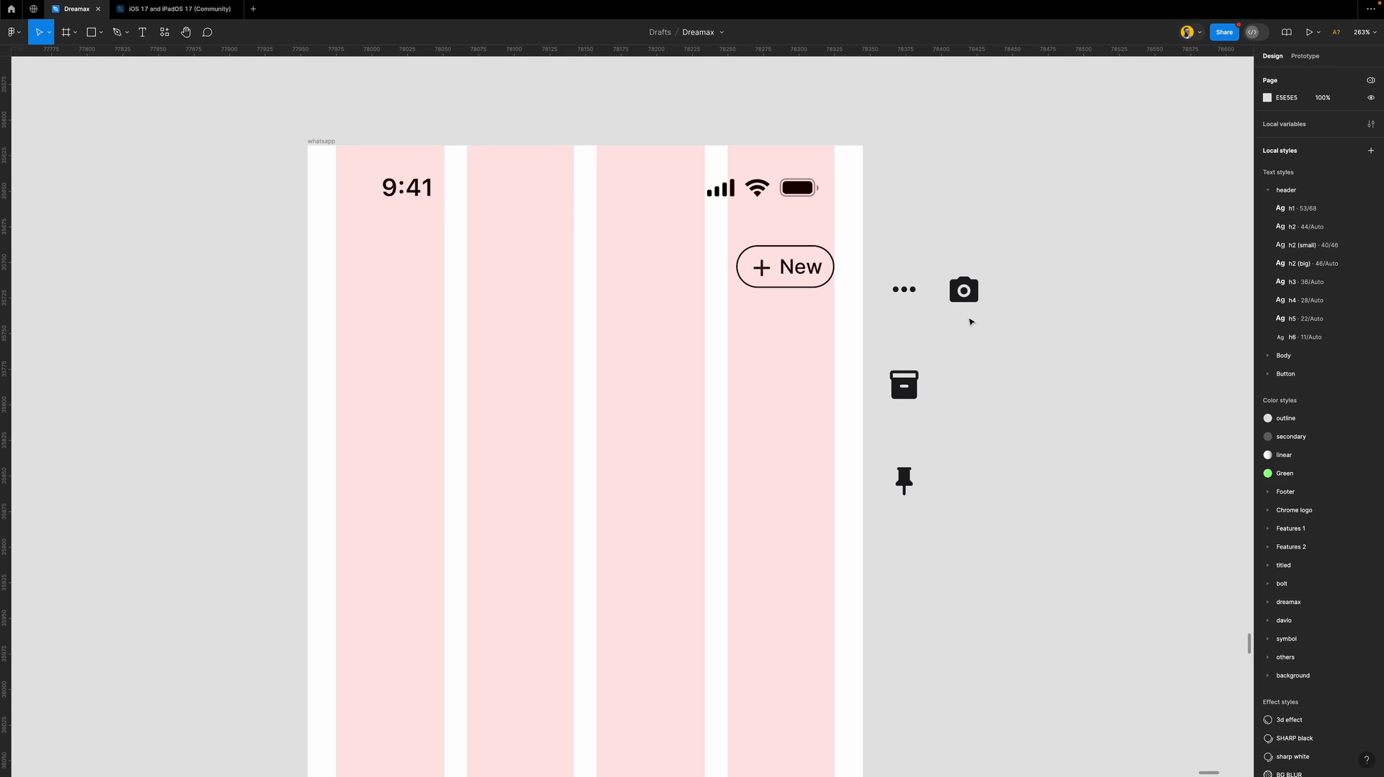
Delete the camera icon beside the frame.
drag(963, 289, 901, 160)
click(916, 242)
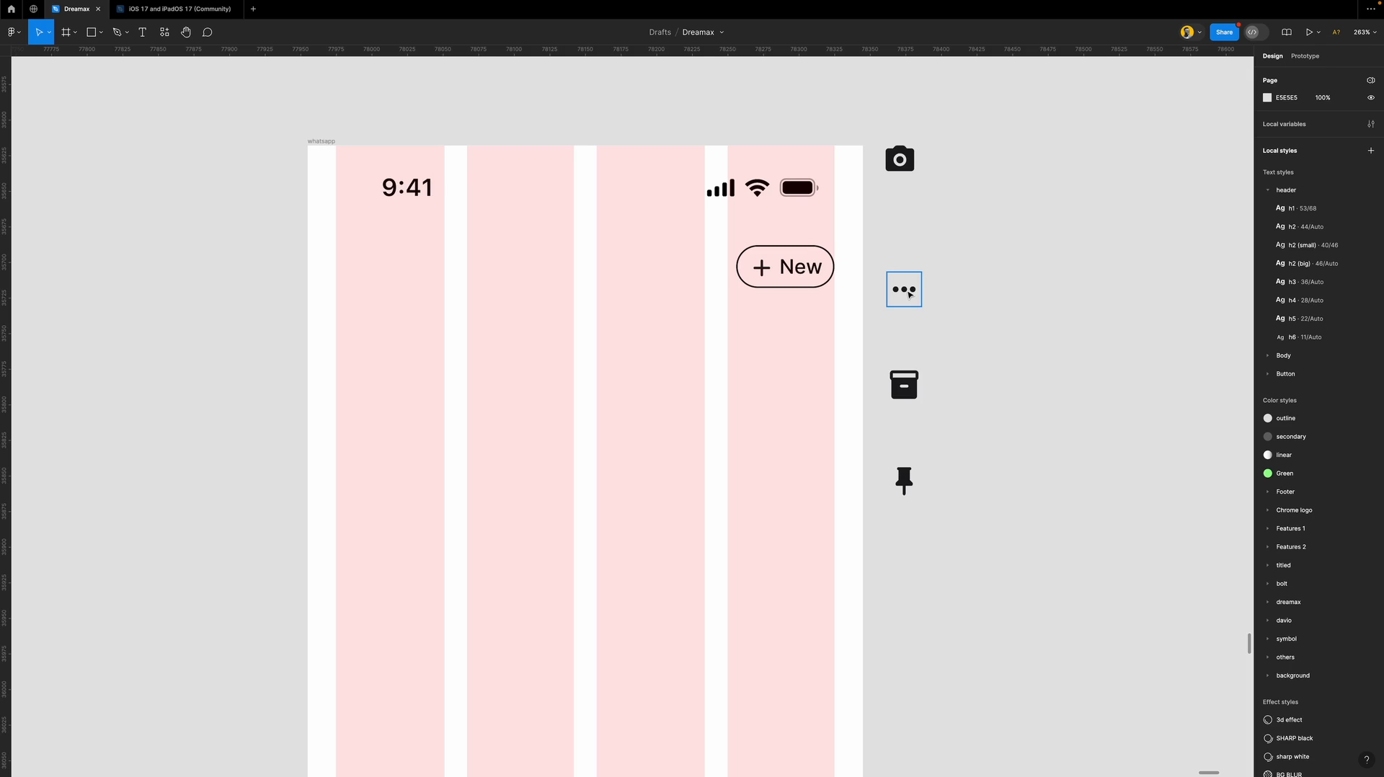
click(906, 160)
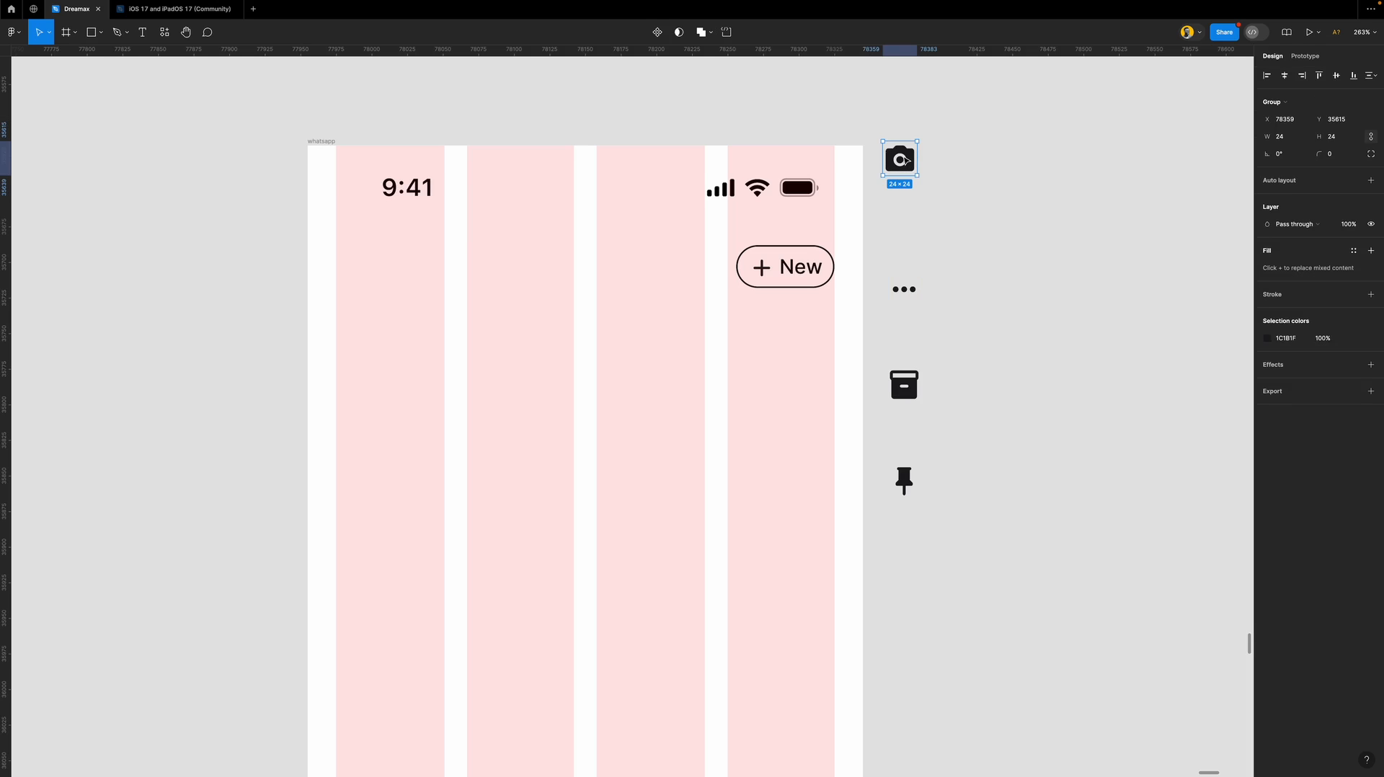
key(Delete)
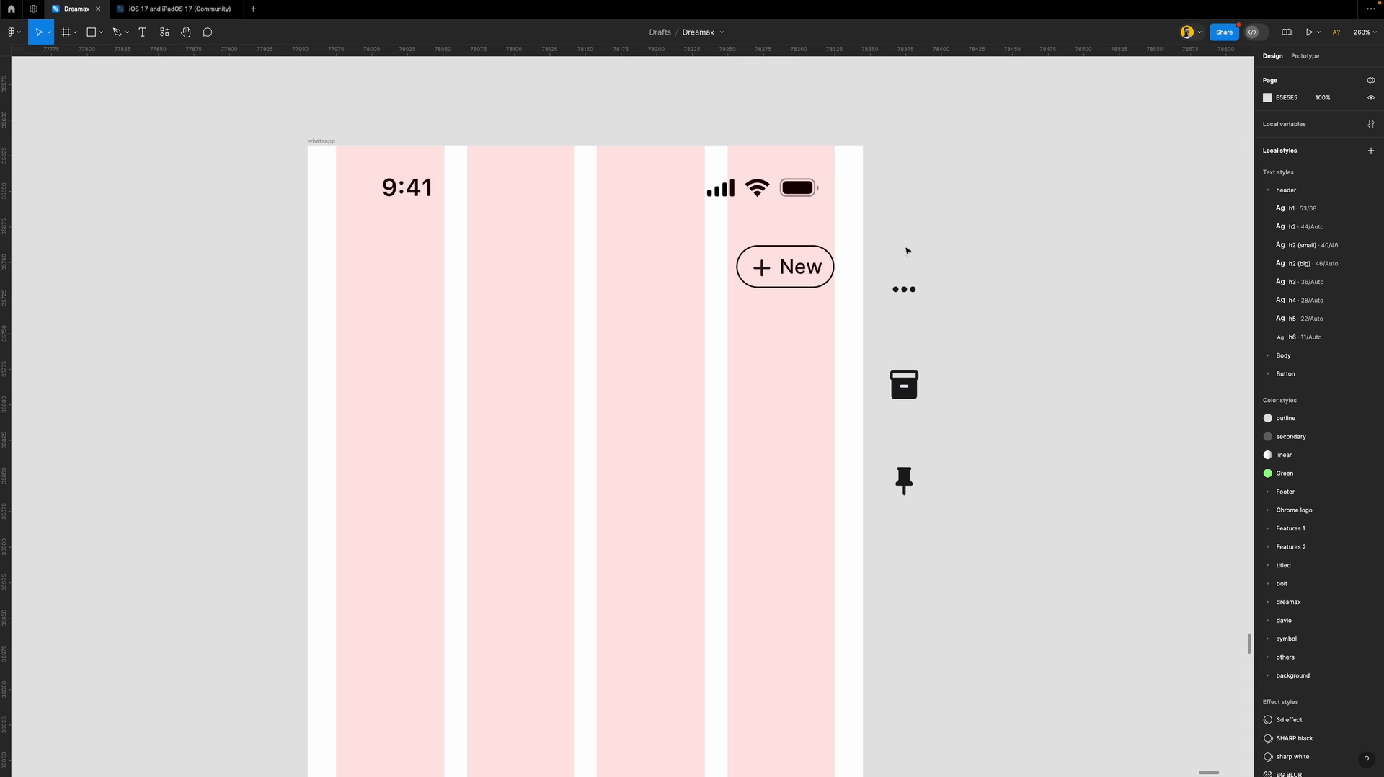
Move the three-dot icon into the first column, roughly level with the "New" button, and check the button's height.
drag(904, 289, 362, 273)
click(775, 271)
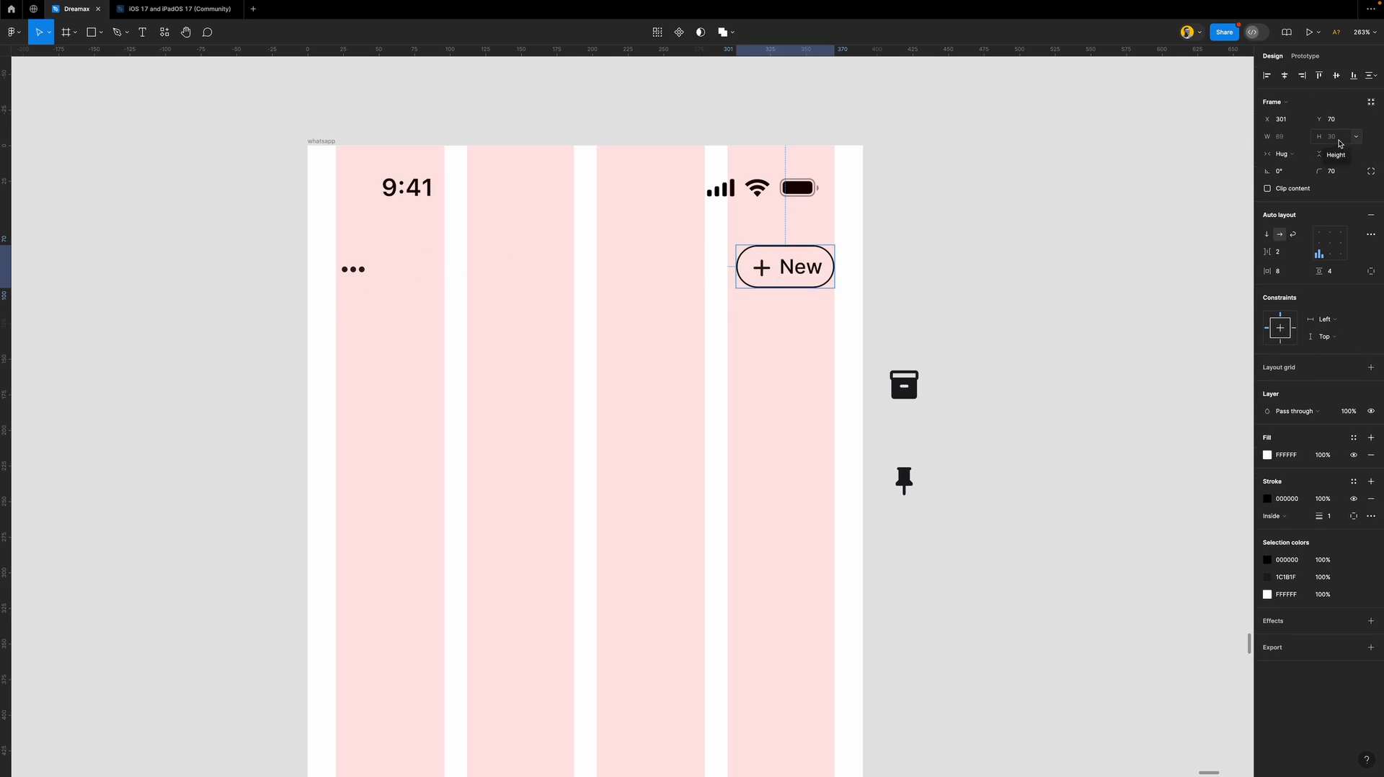
click(382, 316)
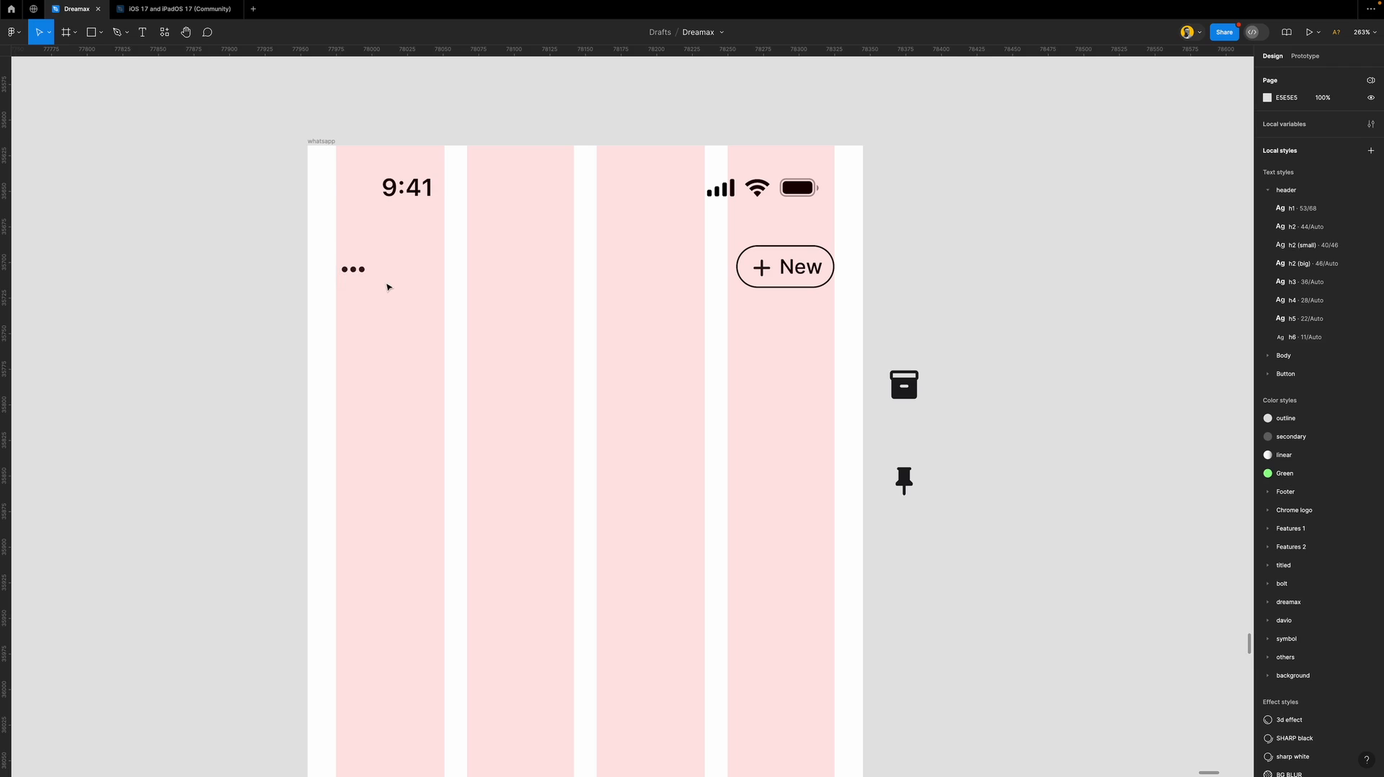
Draw a small square frame beside the three-dot icon in the first column and size it to 30 × 30.
key(f)
drag(400, 261, 436, 297)
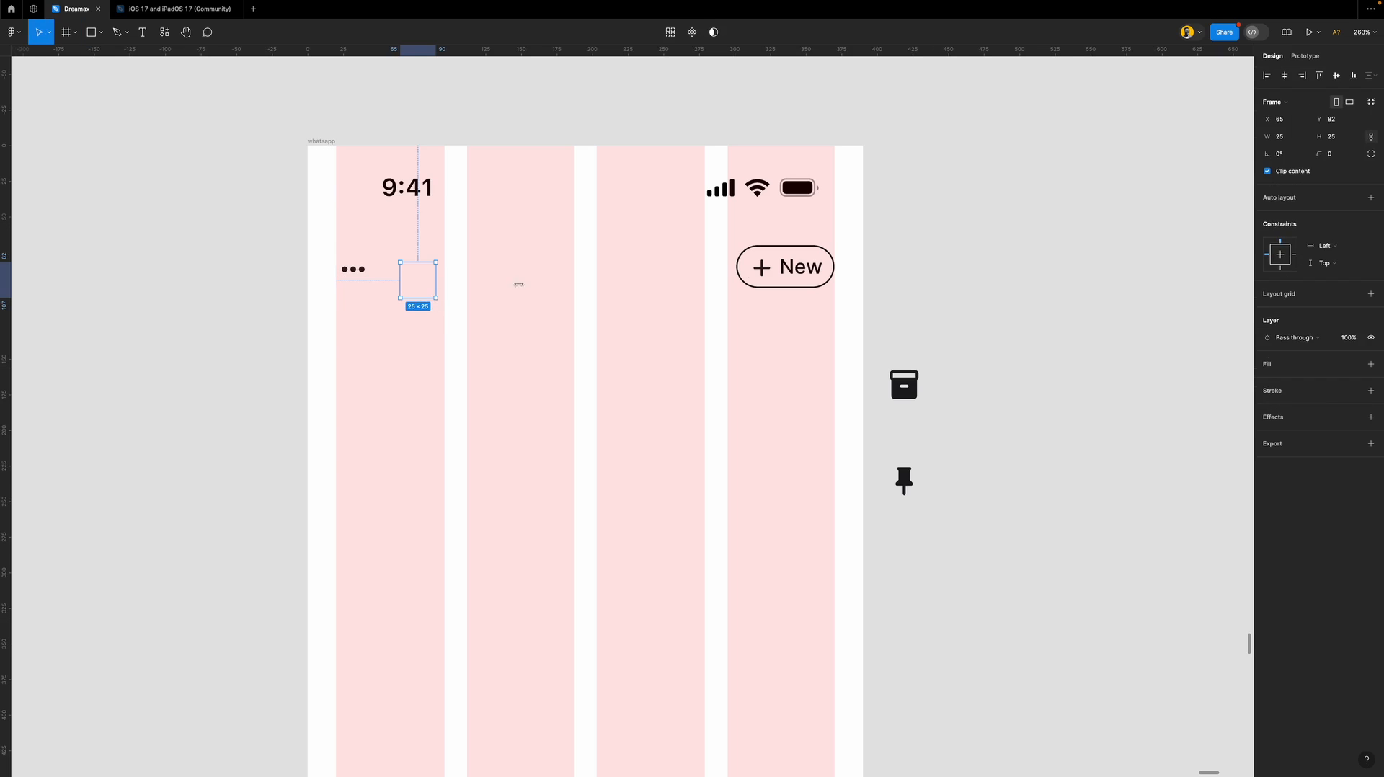
click(1344, 141)
text(0)
key(Return)
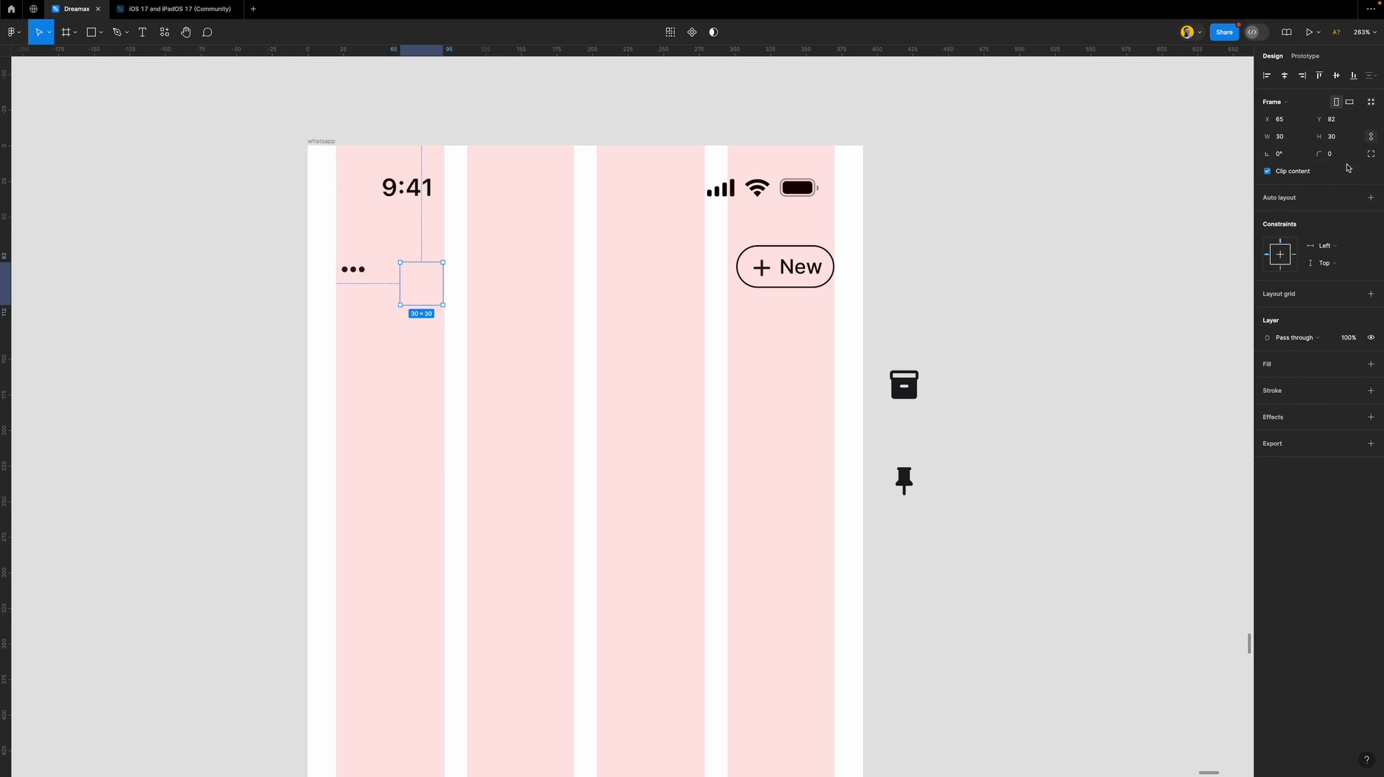
Give the small frame a black 000000 stroke, a white FFFFFF fill and a corner radius of 50.
click(1311, 393)
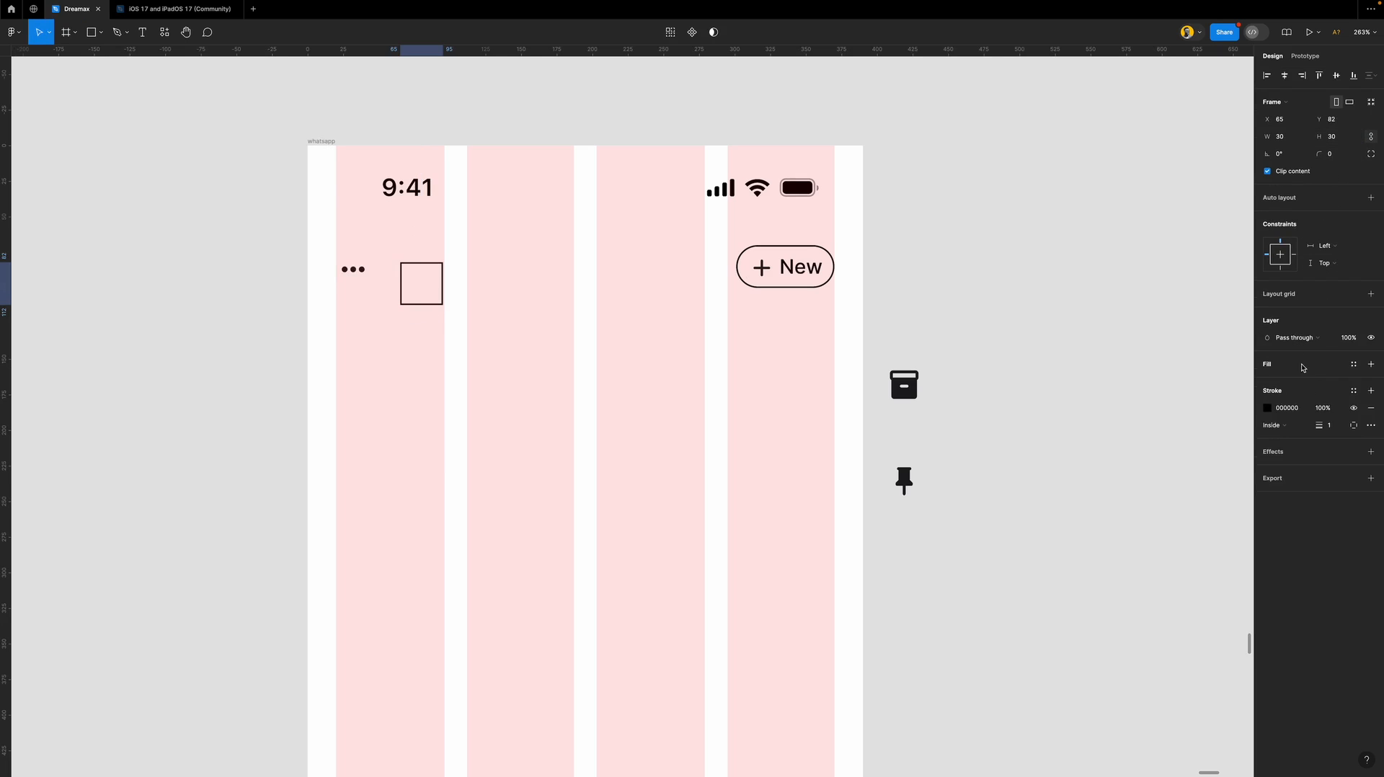
click(1312, 364)
click(1344, 154)
text(40)
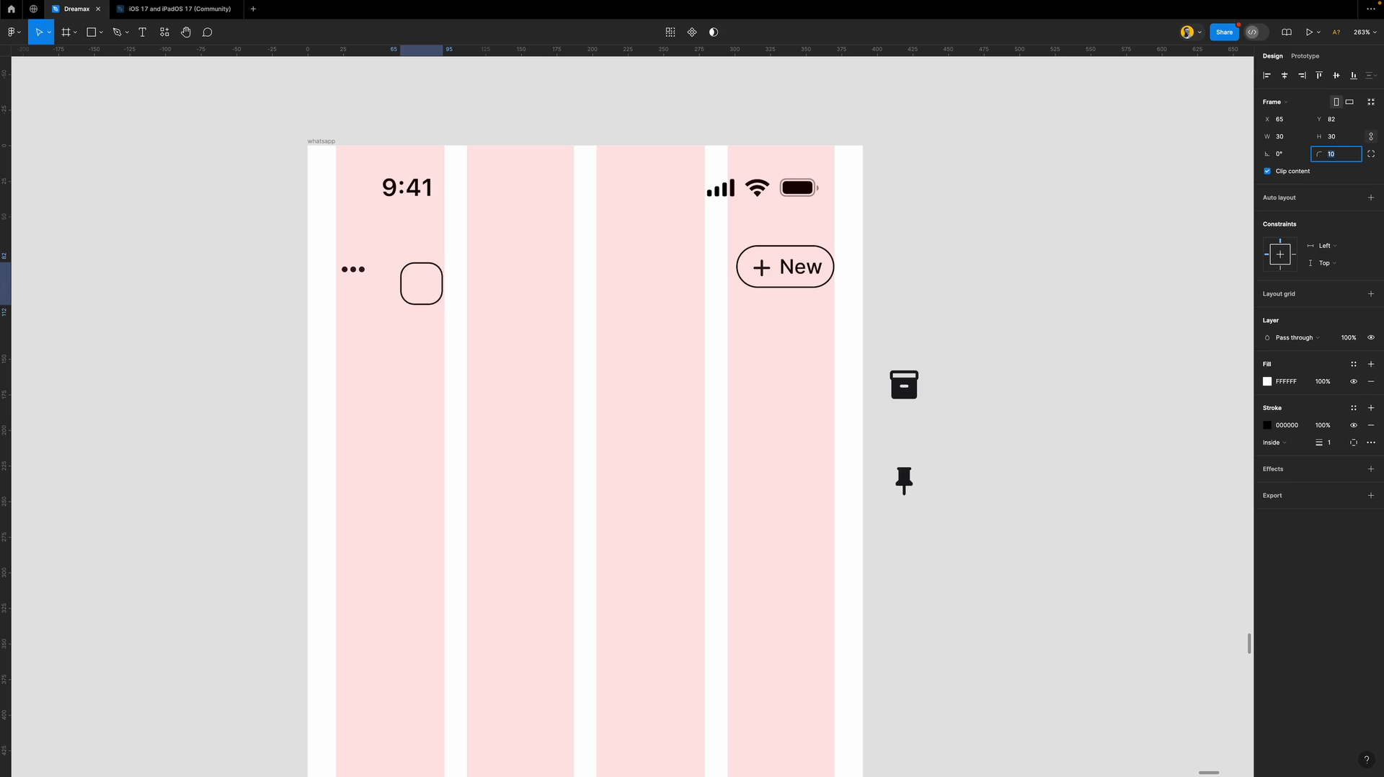
key(Return)
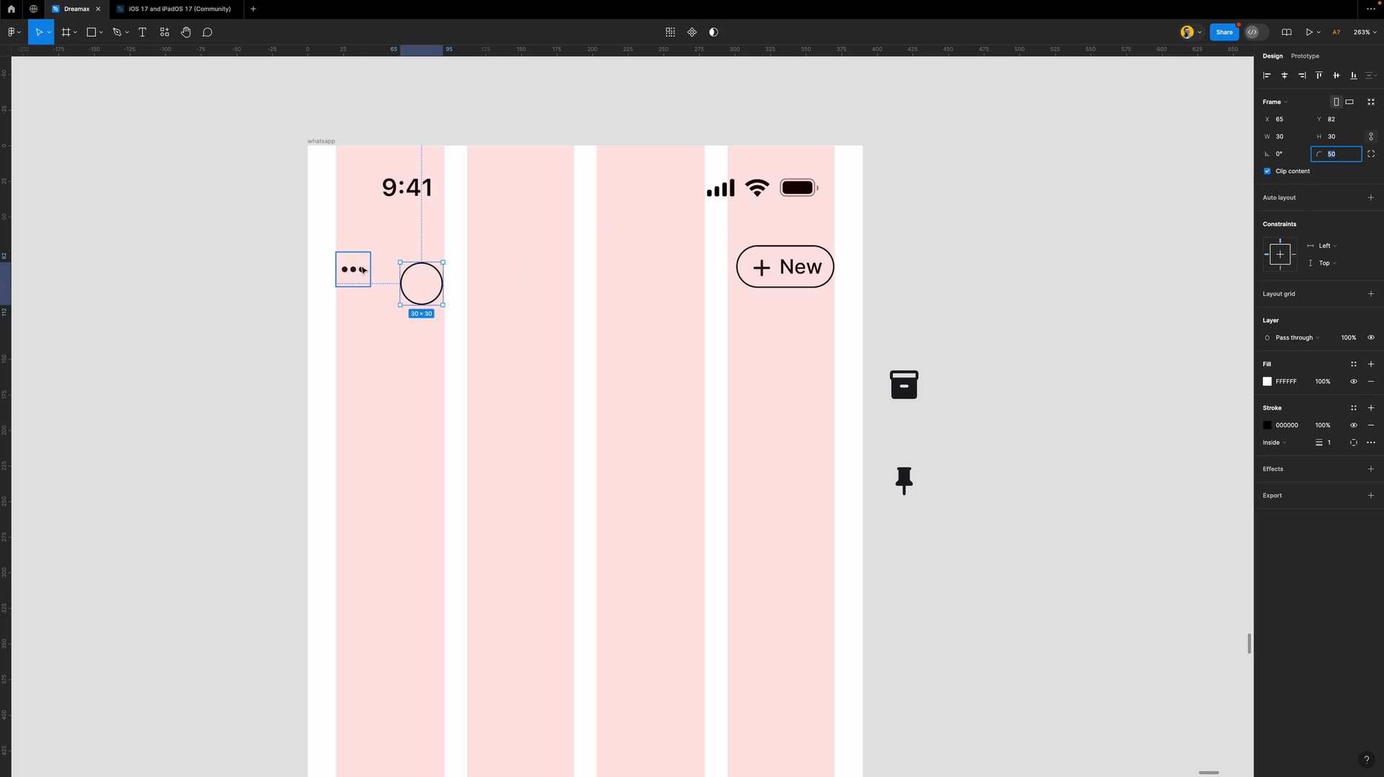
Cut the three-dot icon, paste it into the circular frame and center it there.
click(366, 260)
key(super+x)
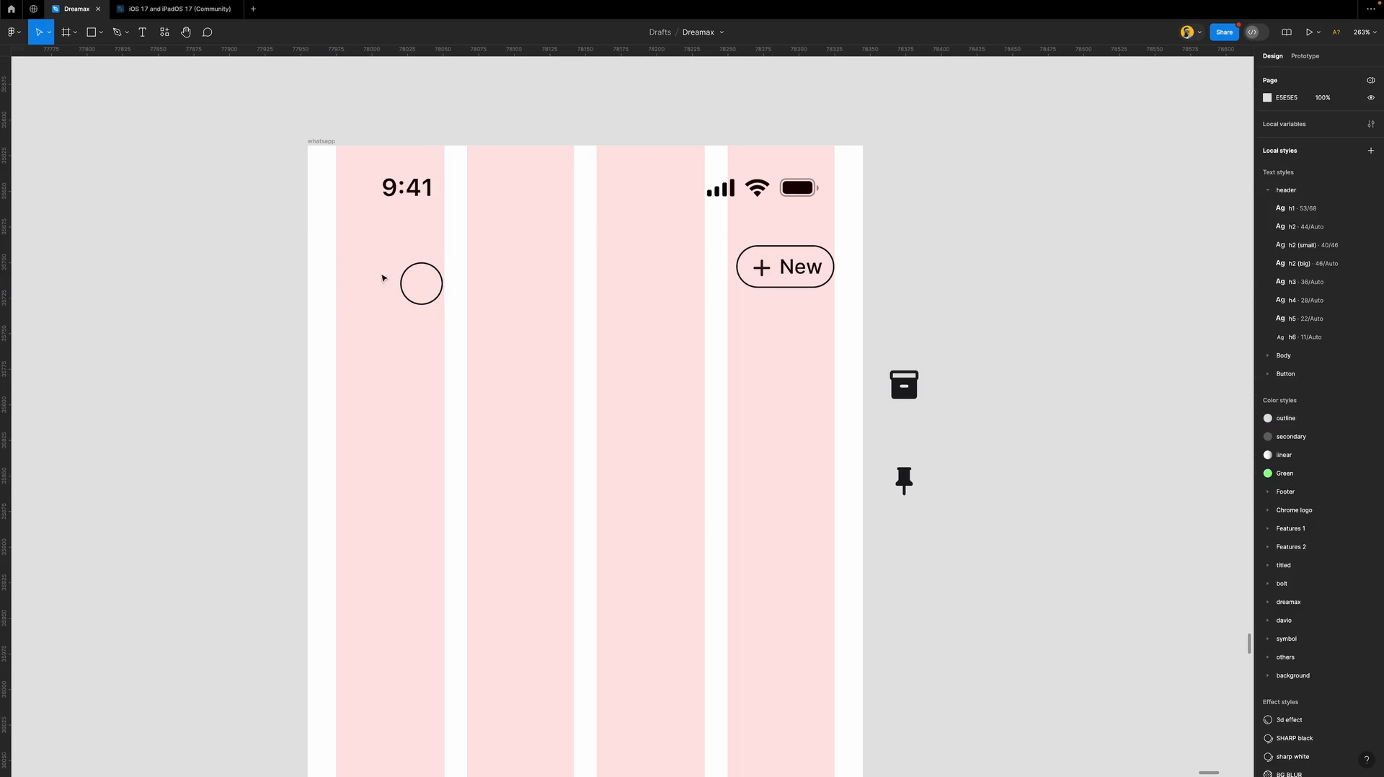
click(429, 296)
key(super+v)
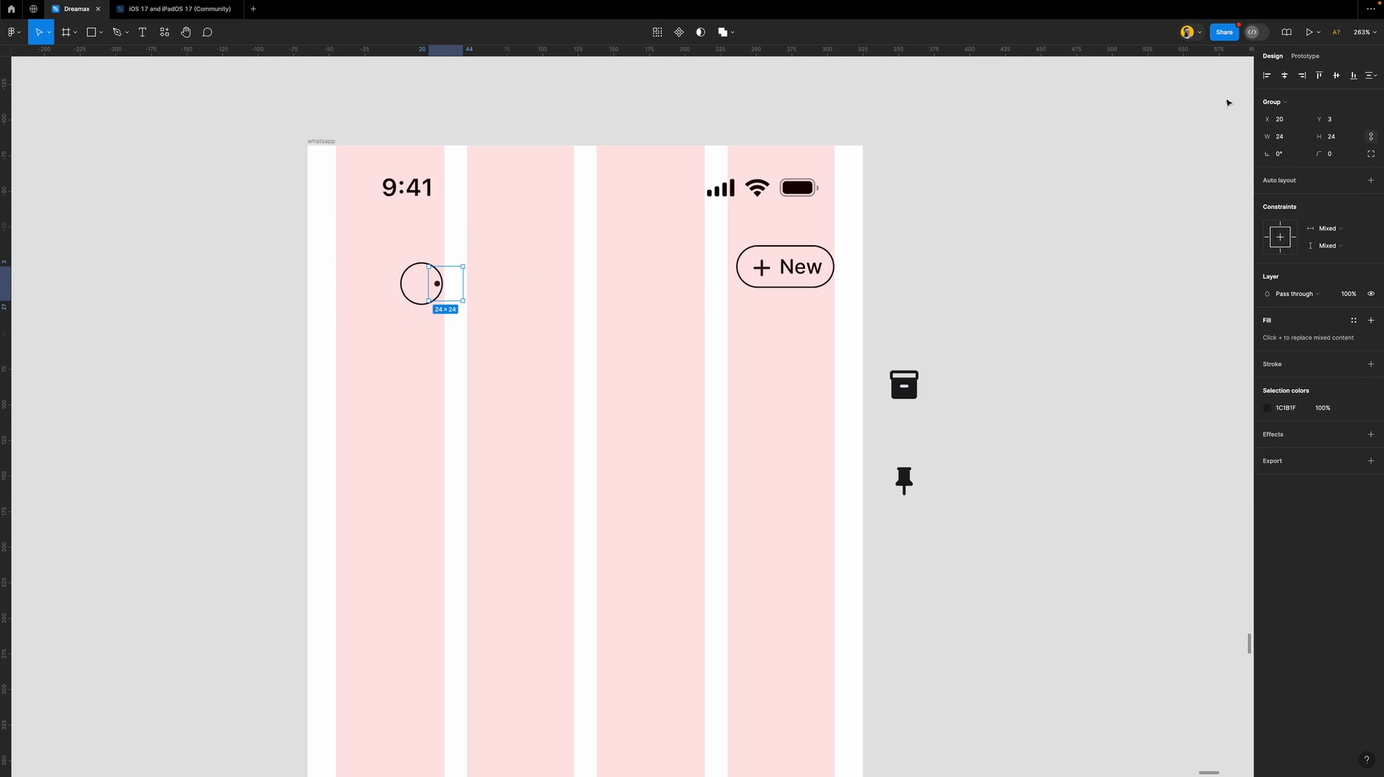
click(1285, 75)
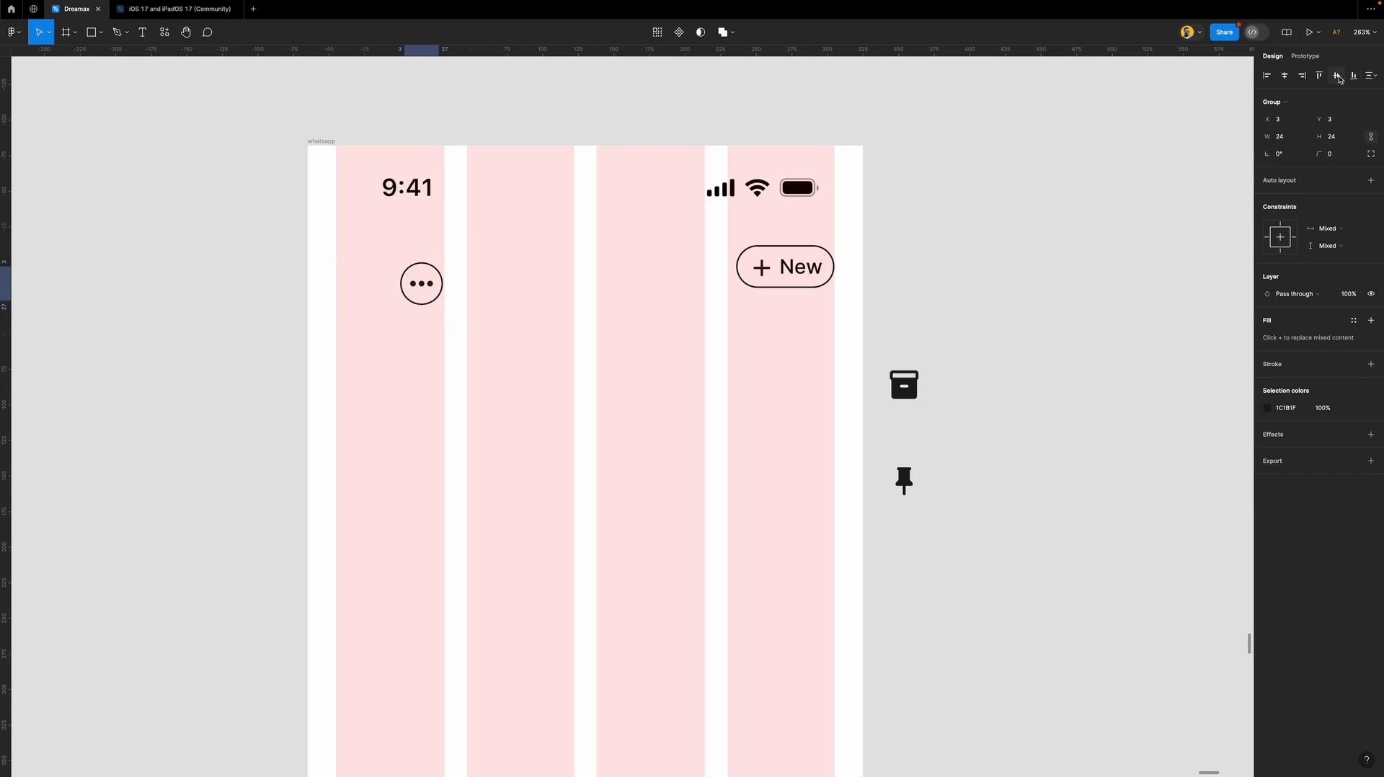
Move the circular three-dot button to the first column's left edge, level with the "New" button.
click(432, 331)
click(428, 290)
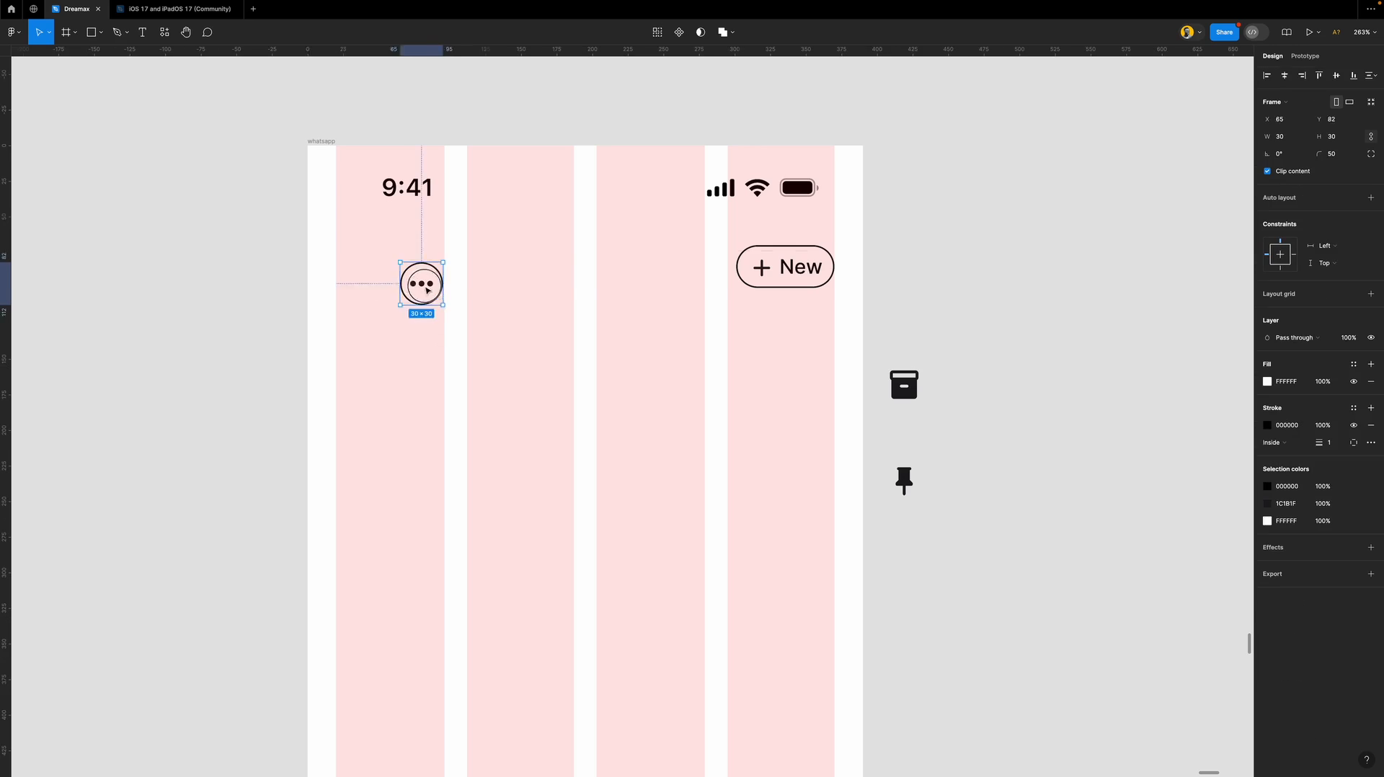
drag(427, 289, 365, 276)
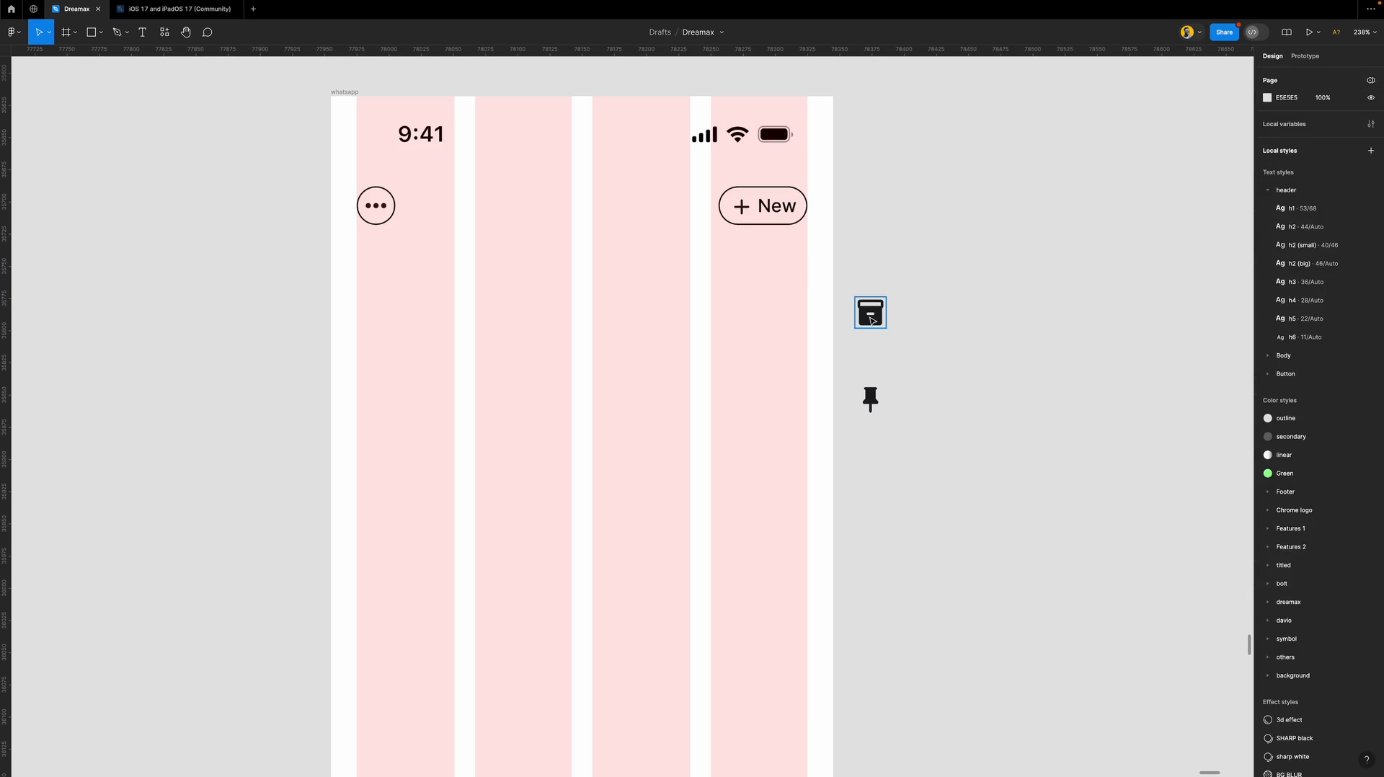
Delete the archive and pin icons beside the frame.
click(872, 321)
key(Delete)
click(871, 400)
key(Delete)
Add a "Chats" text layer below the header buttons in the WhatsApp frame.
key(t)
click(521, 339)
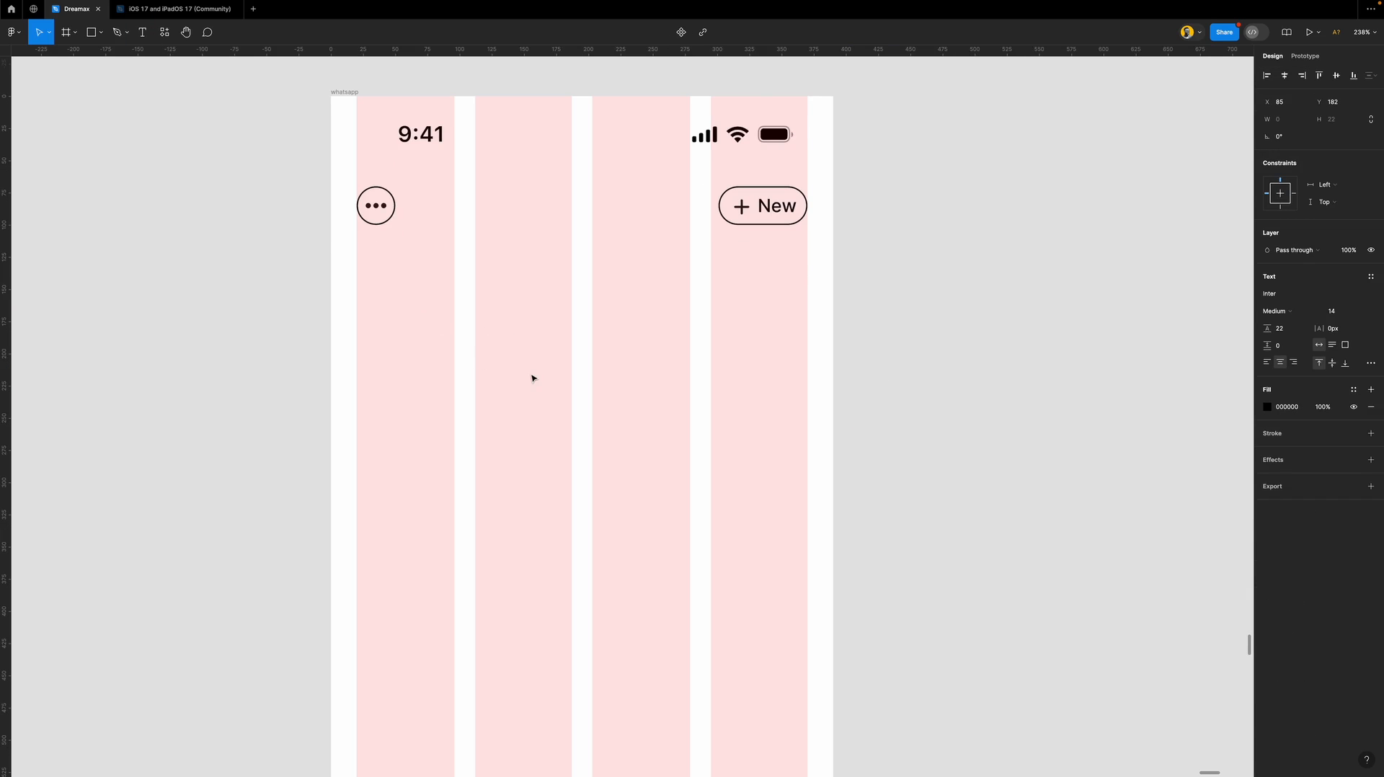
click(439, 344)
text(Chats)
click(593, 394)
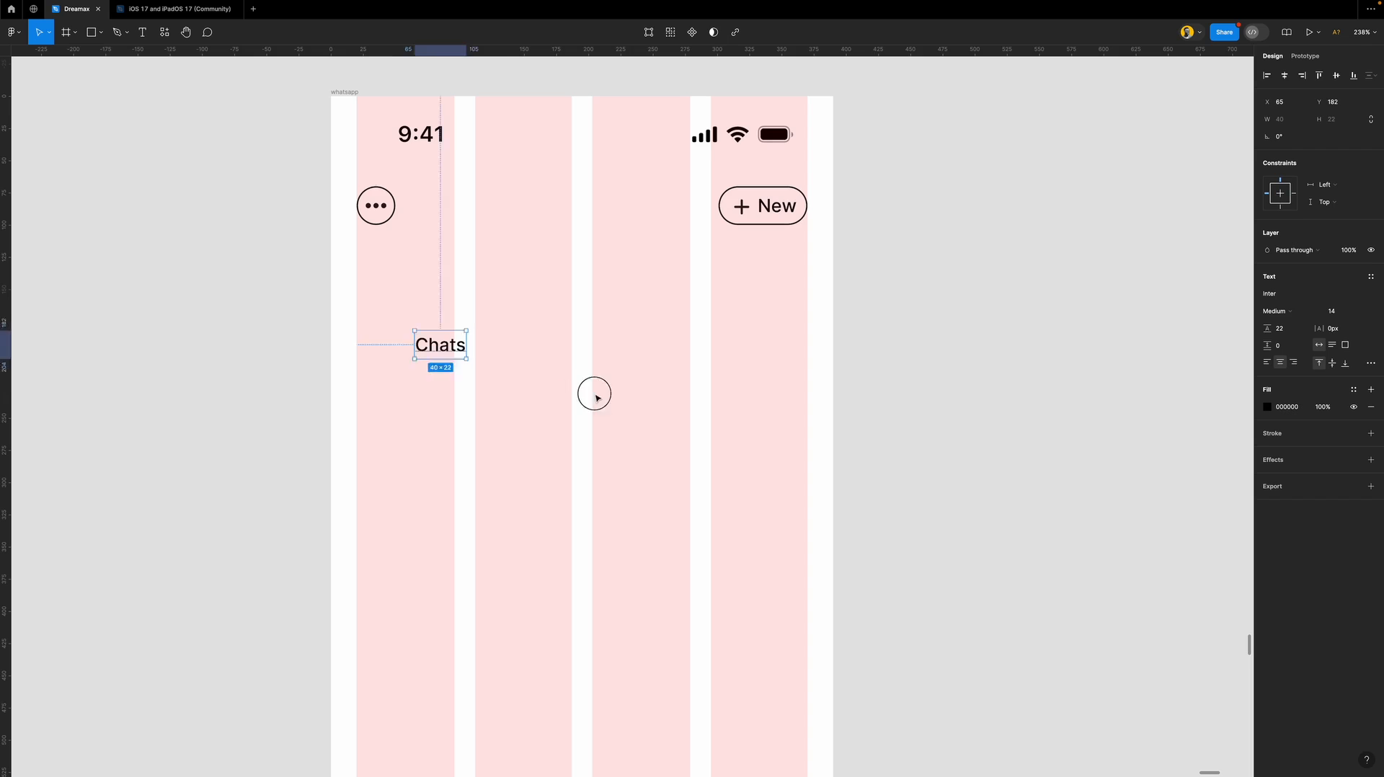
Set the "Chats" title to font size 24, left-aligned, and place it at X 20, Y 127.
drag(455, 343, 398, 258)
click(1363, 315)
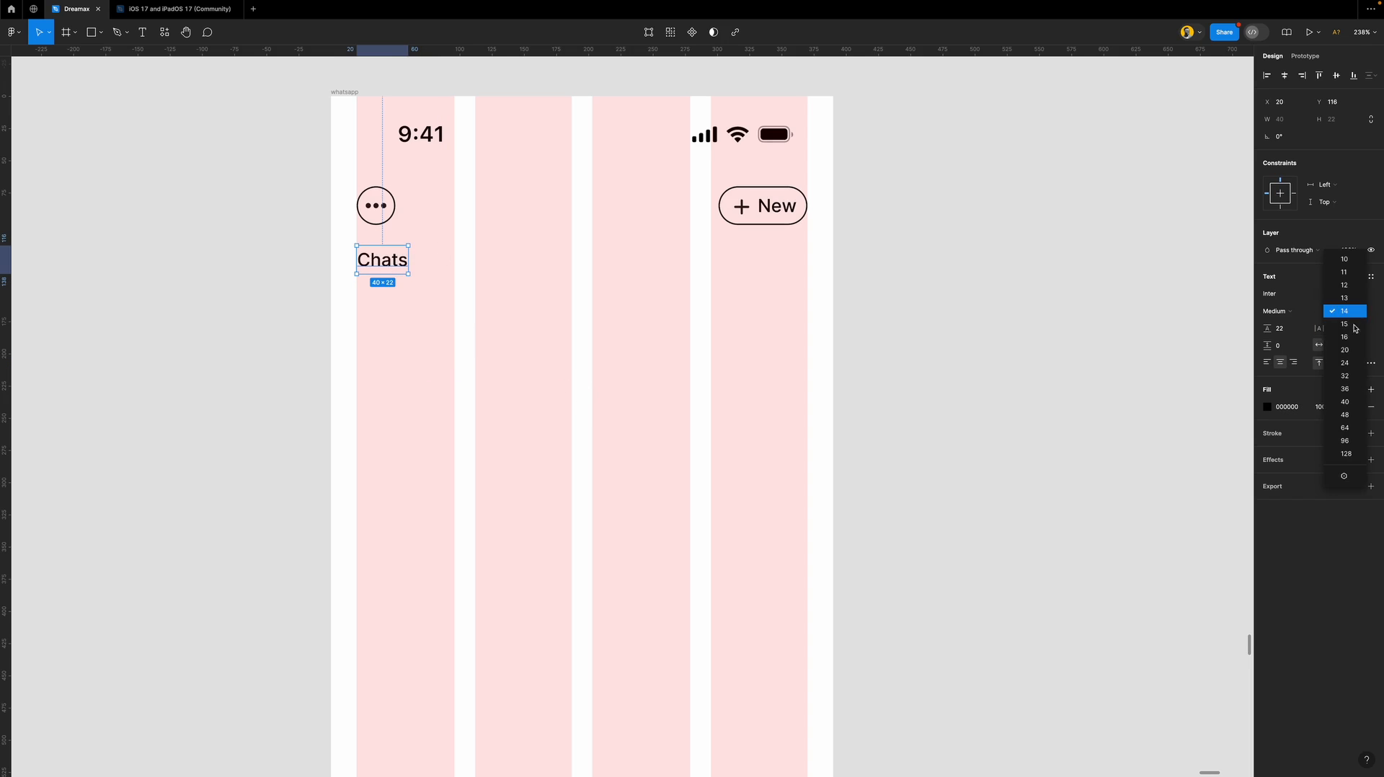
click(1342, 364)
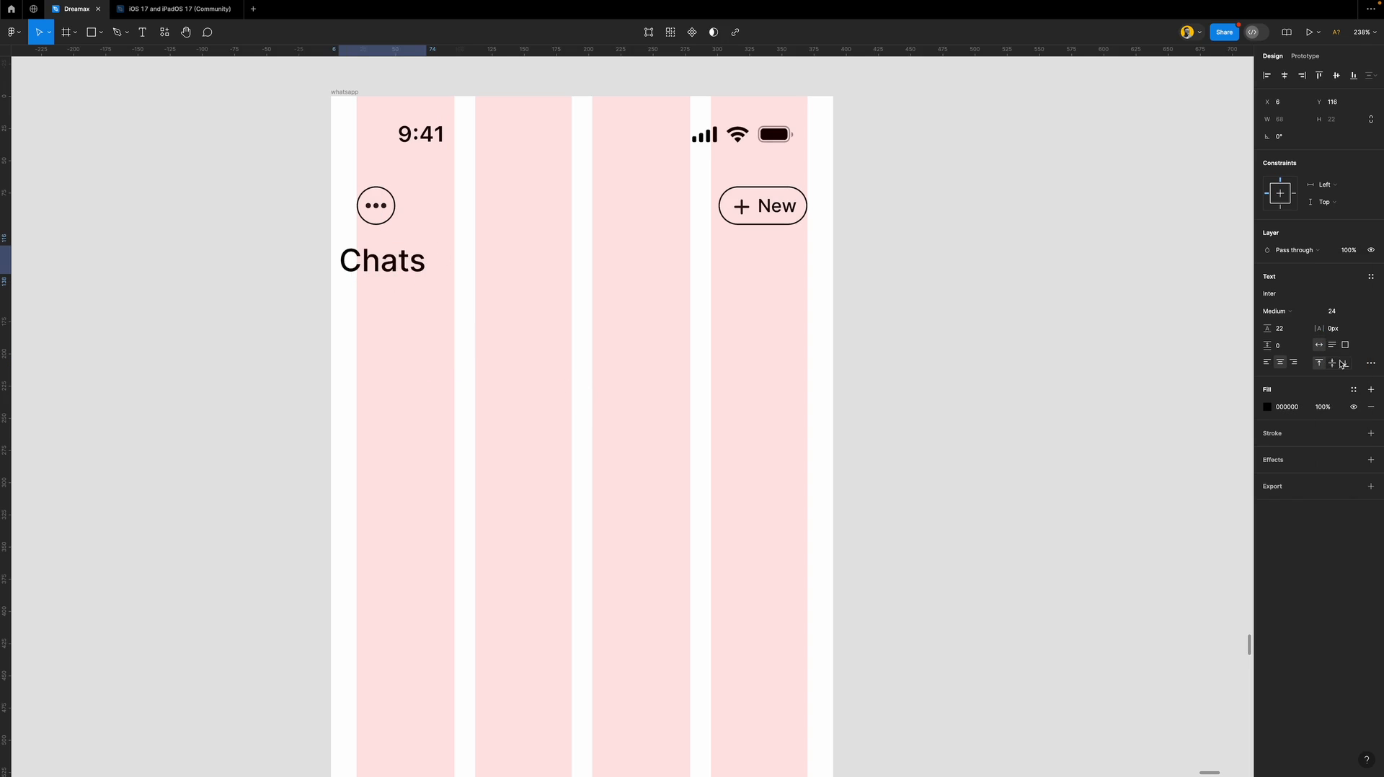
click(1268, 364)
drag(372, 258, 390, 273)
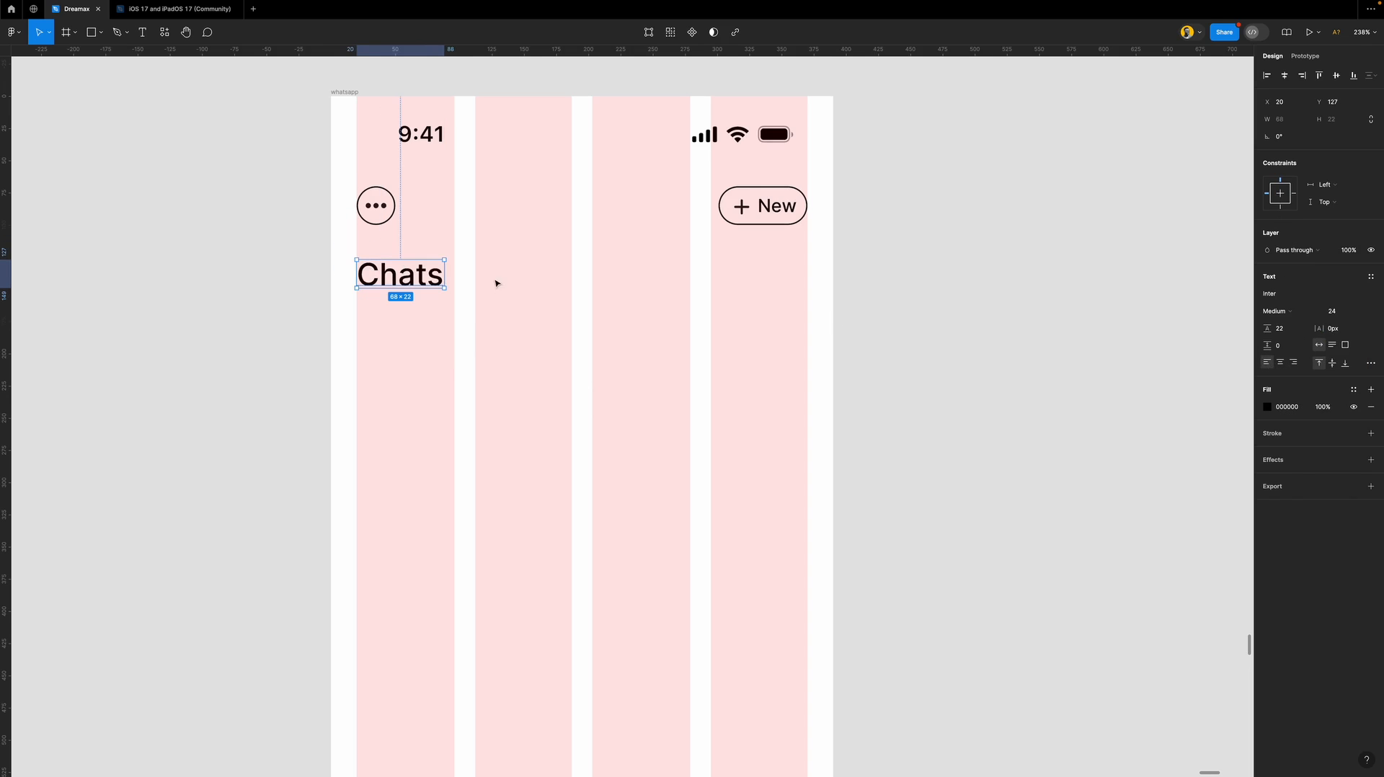
Set the "Chats" title to Semi Bold and move it up to Y 121.
click(1288, 314)
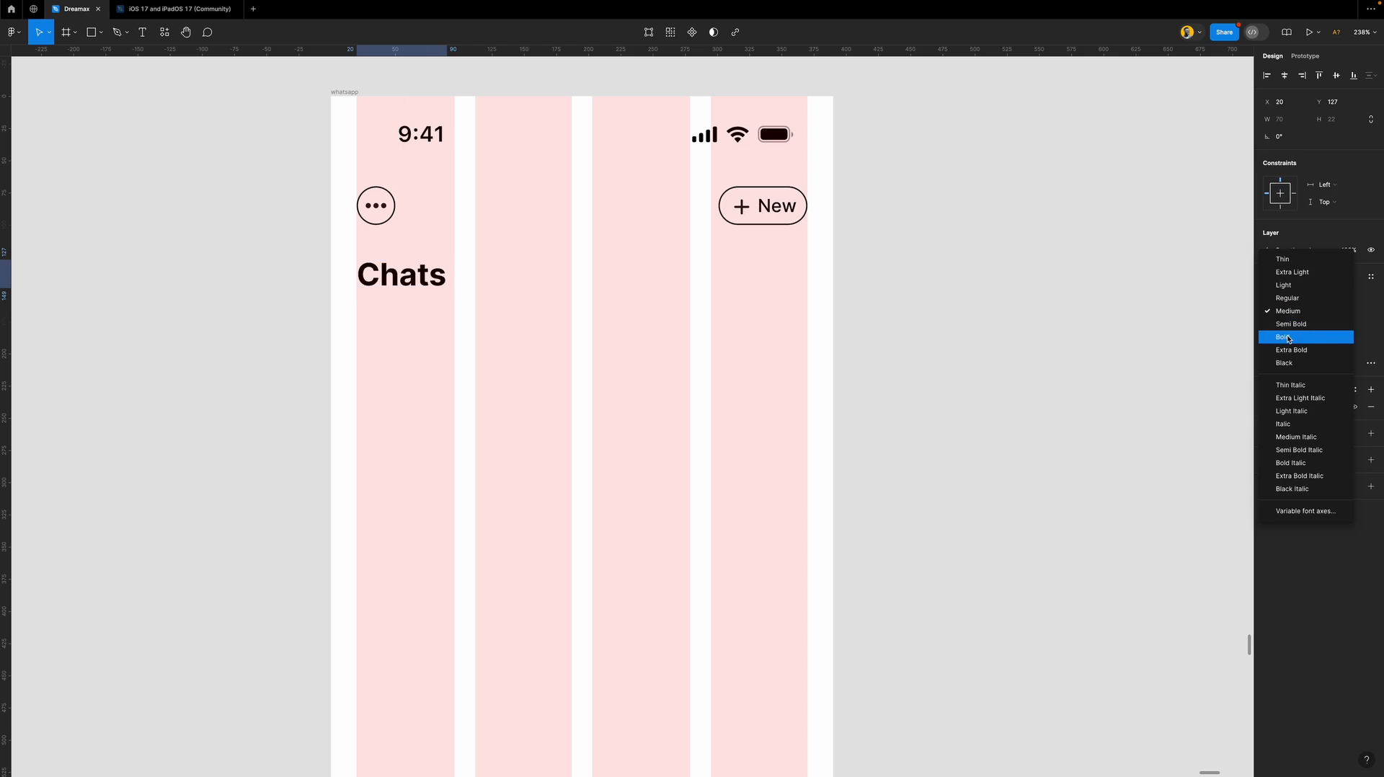
click(1290, 325)
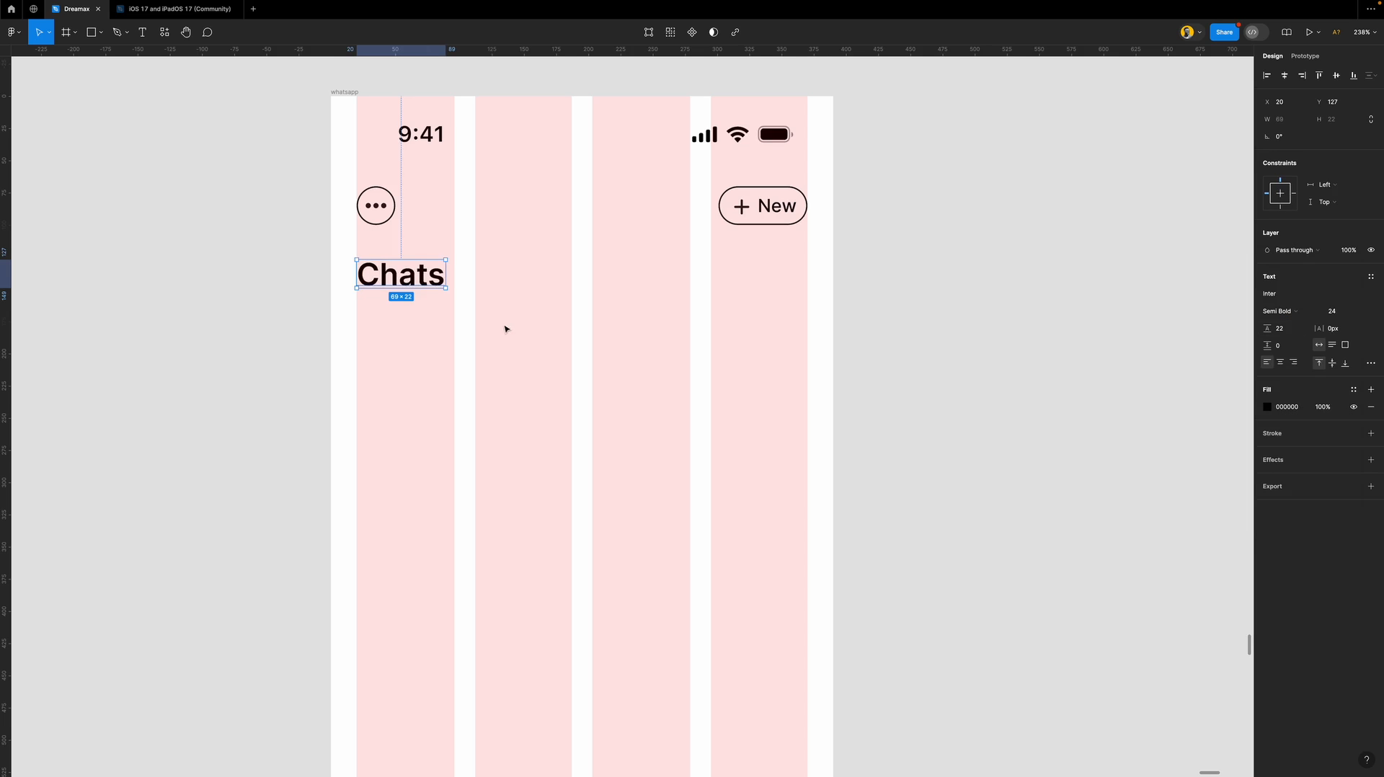
drag(414, 283, 416, 275)
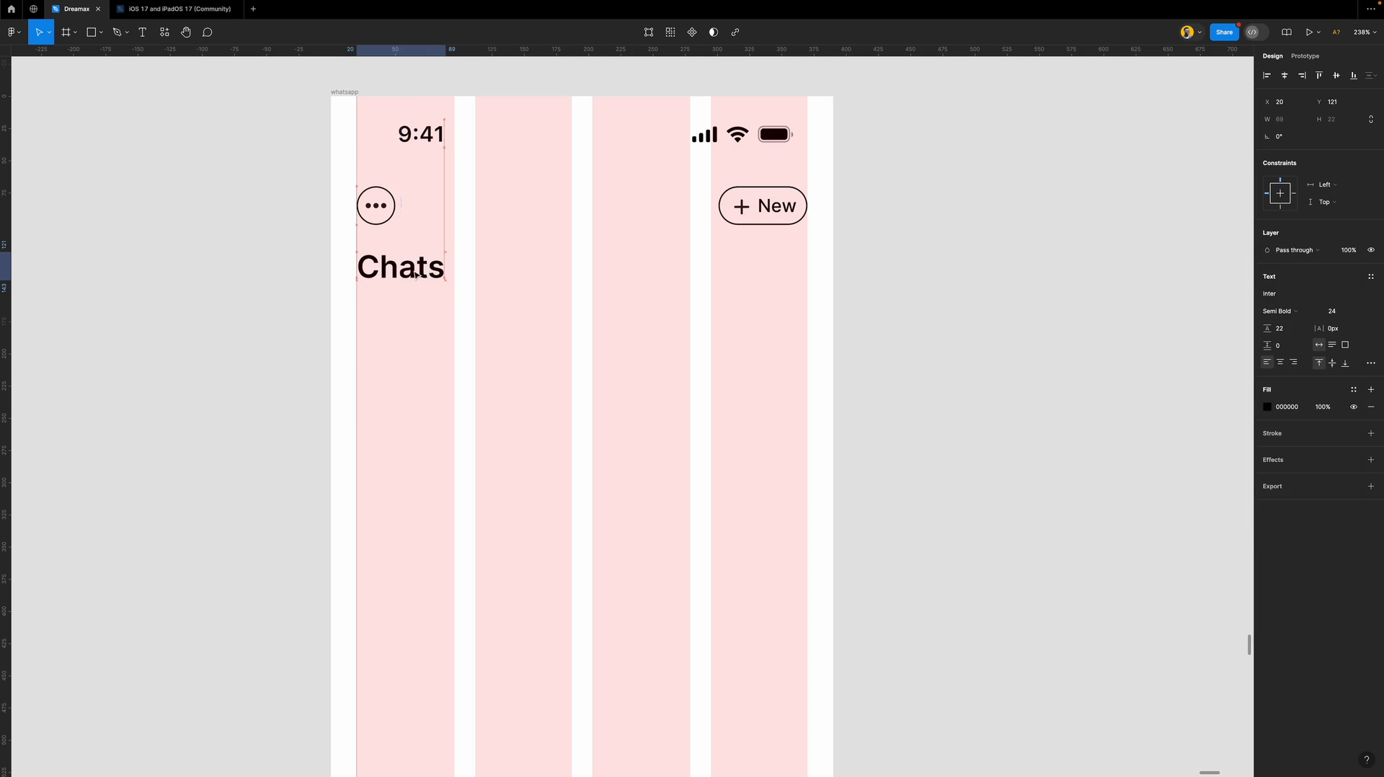
Duplicate the "New" button below the "Chats" title at X 20, Y 164 and delete the copy's plus icon.
click(757, 207)
drag(746, 205, 414, 332)
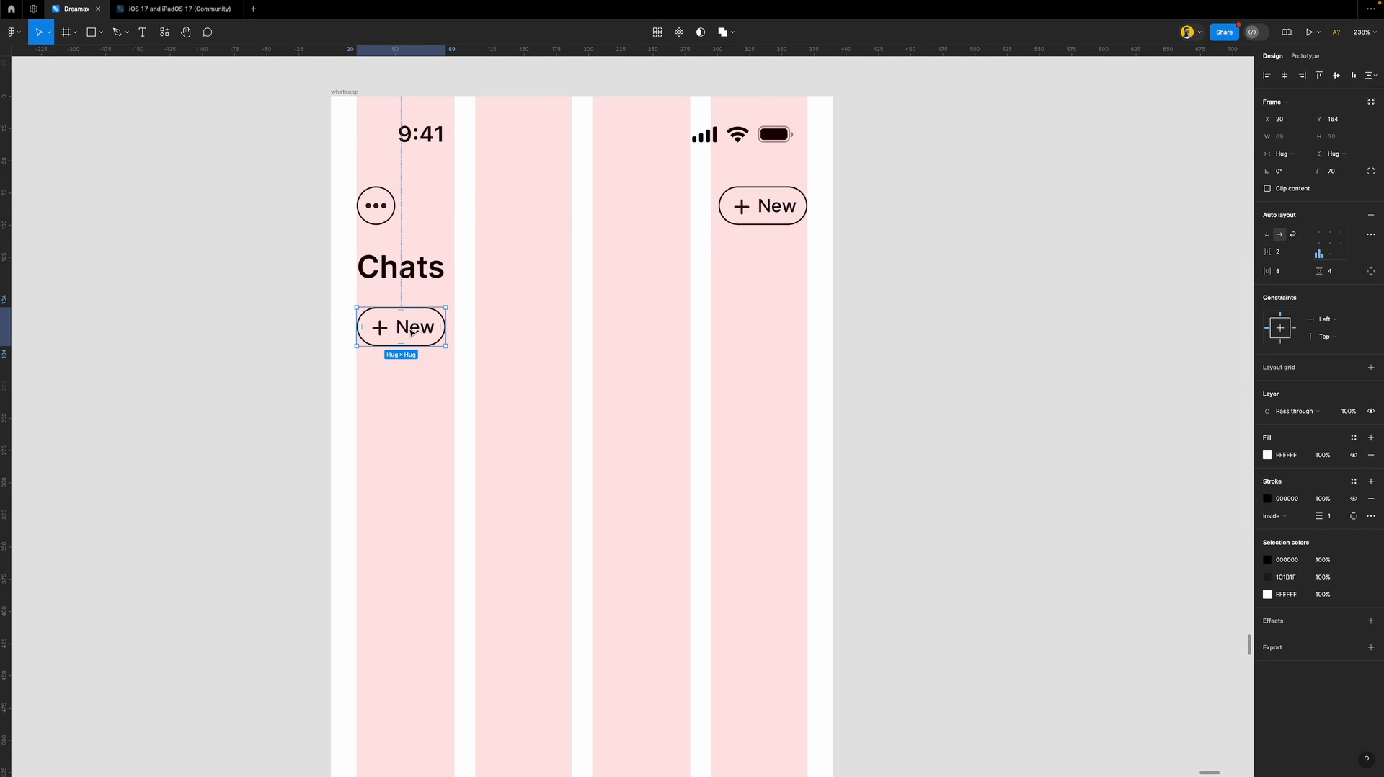
click(384, 329)
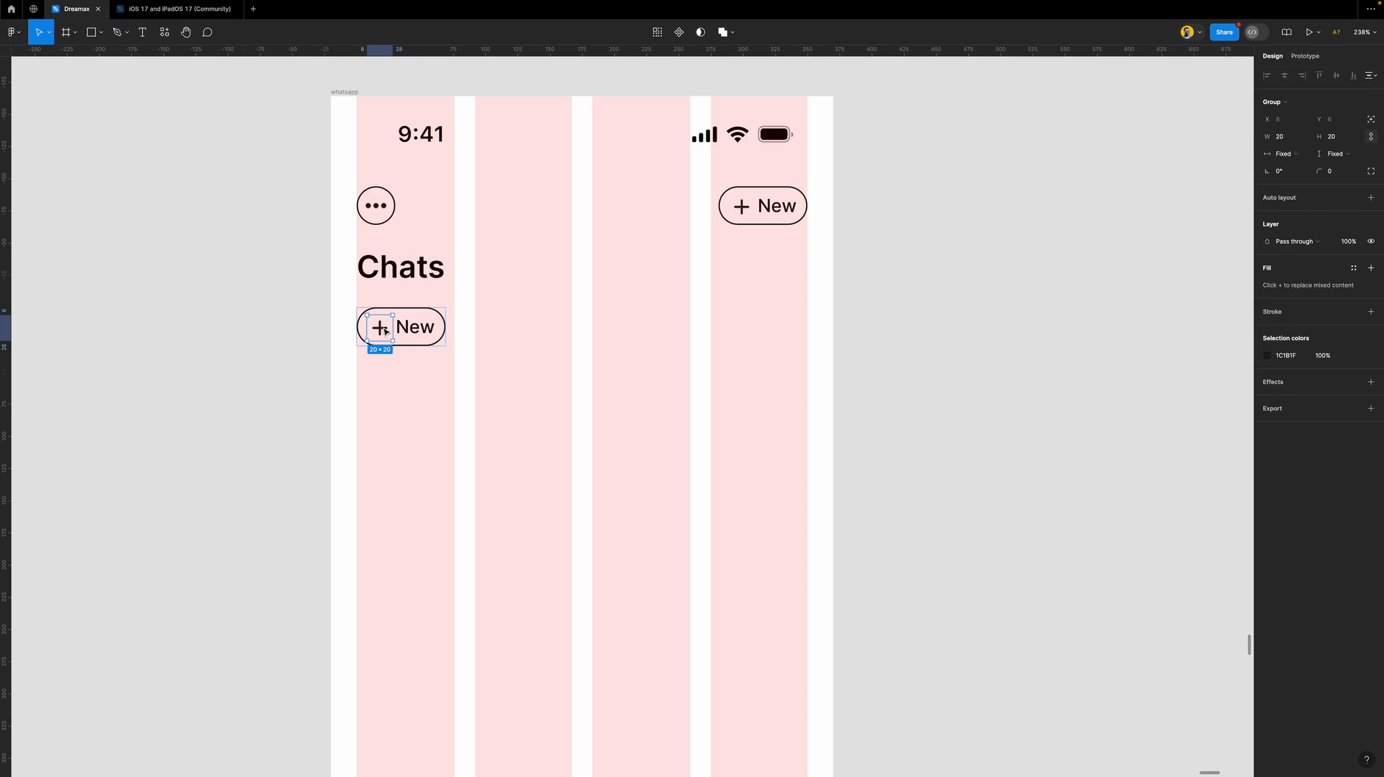
key(Delete)
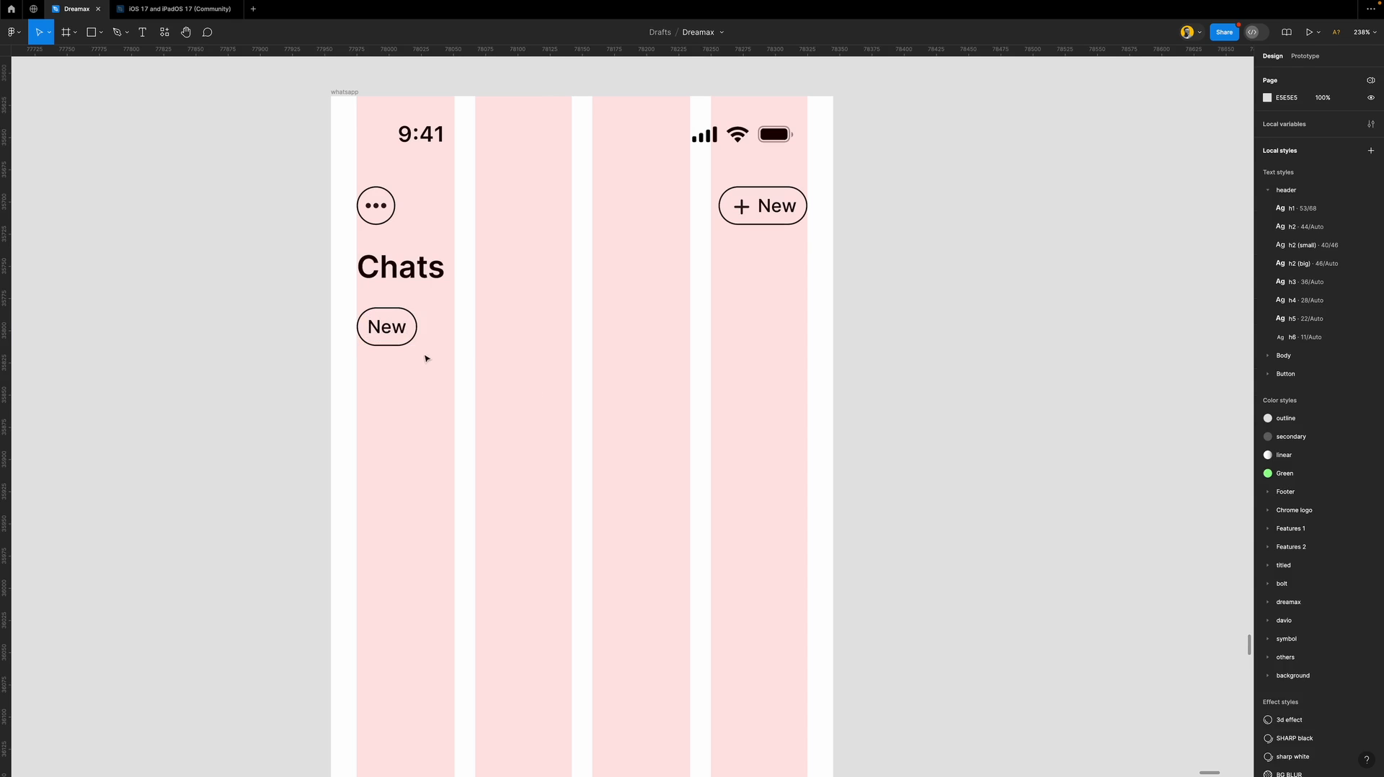
Change the duplicated button's label to "All".
click(395, 335)
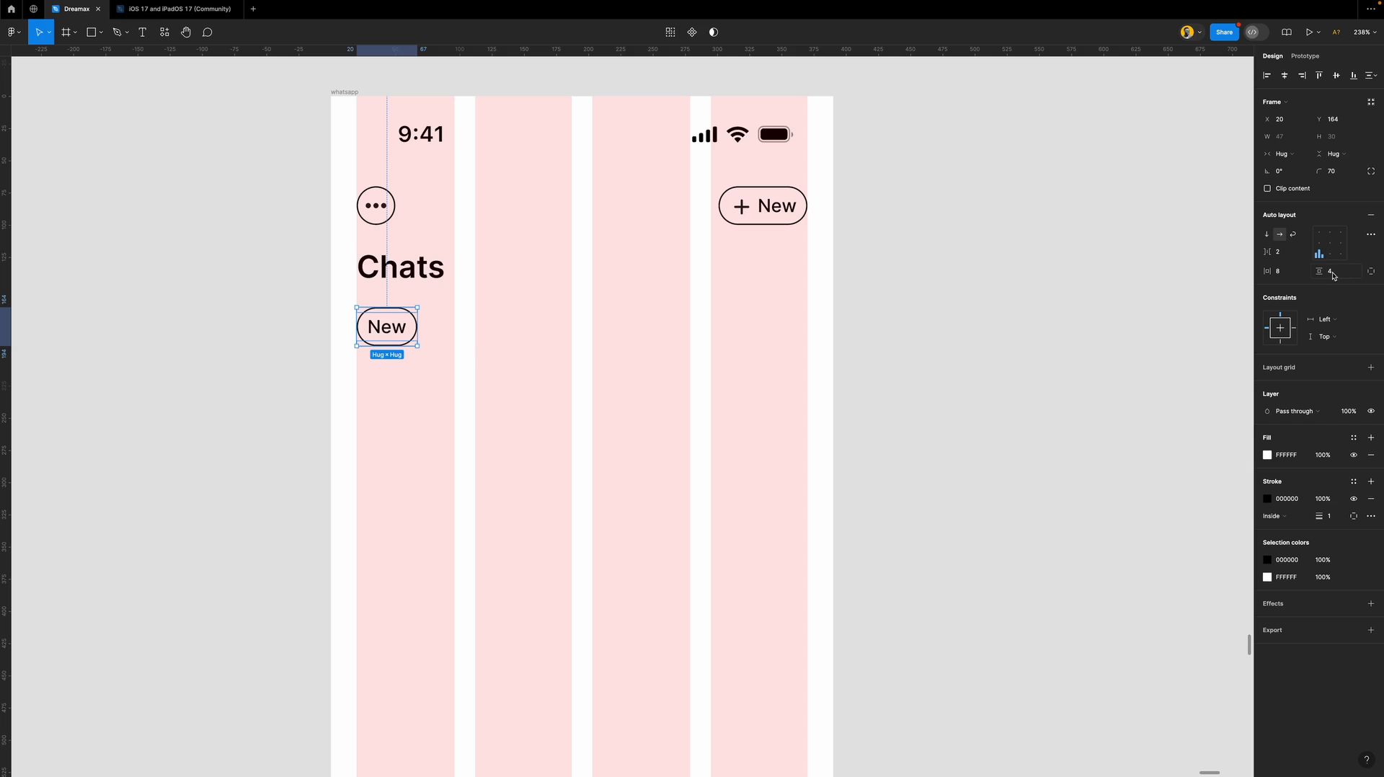
double_click(404, 327)
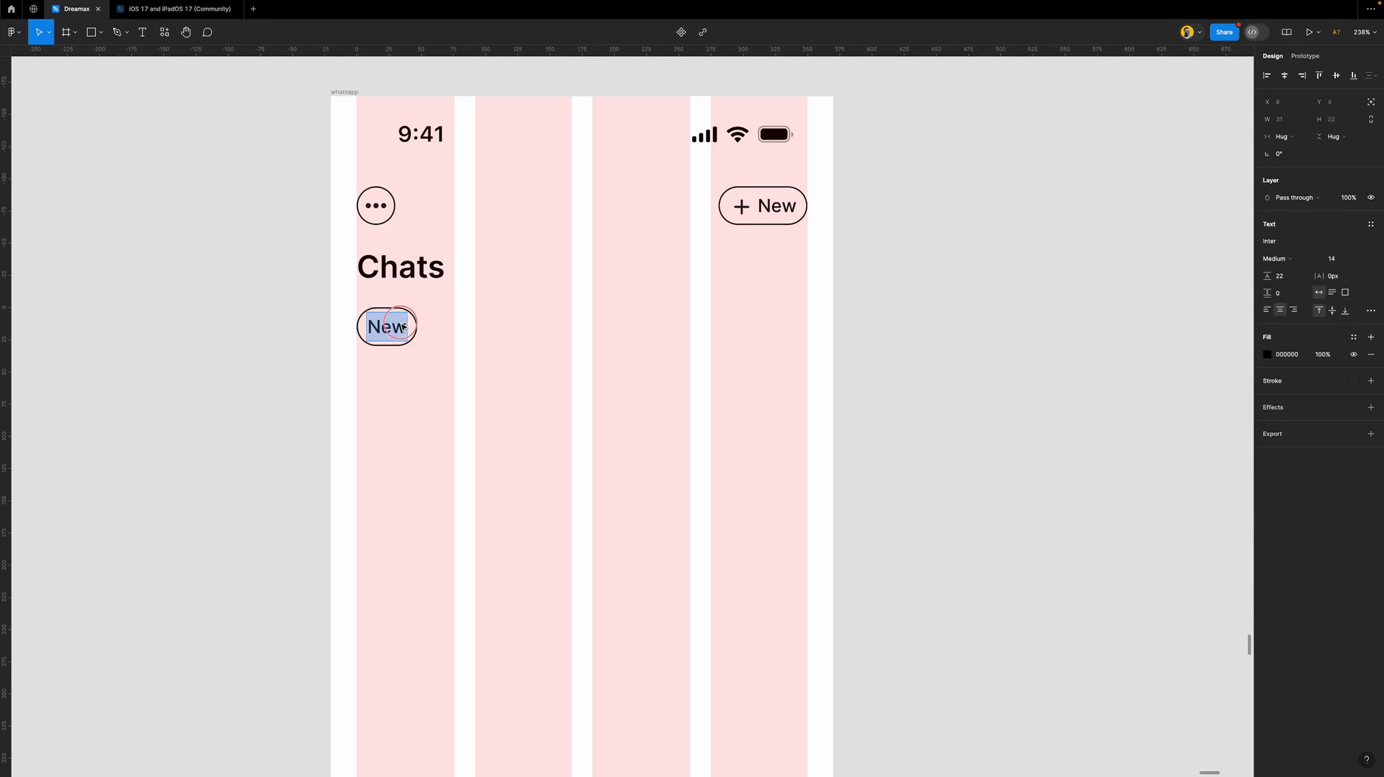
text(All)
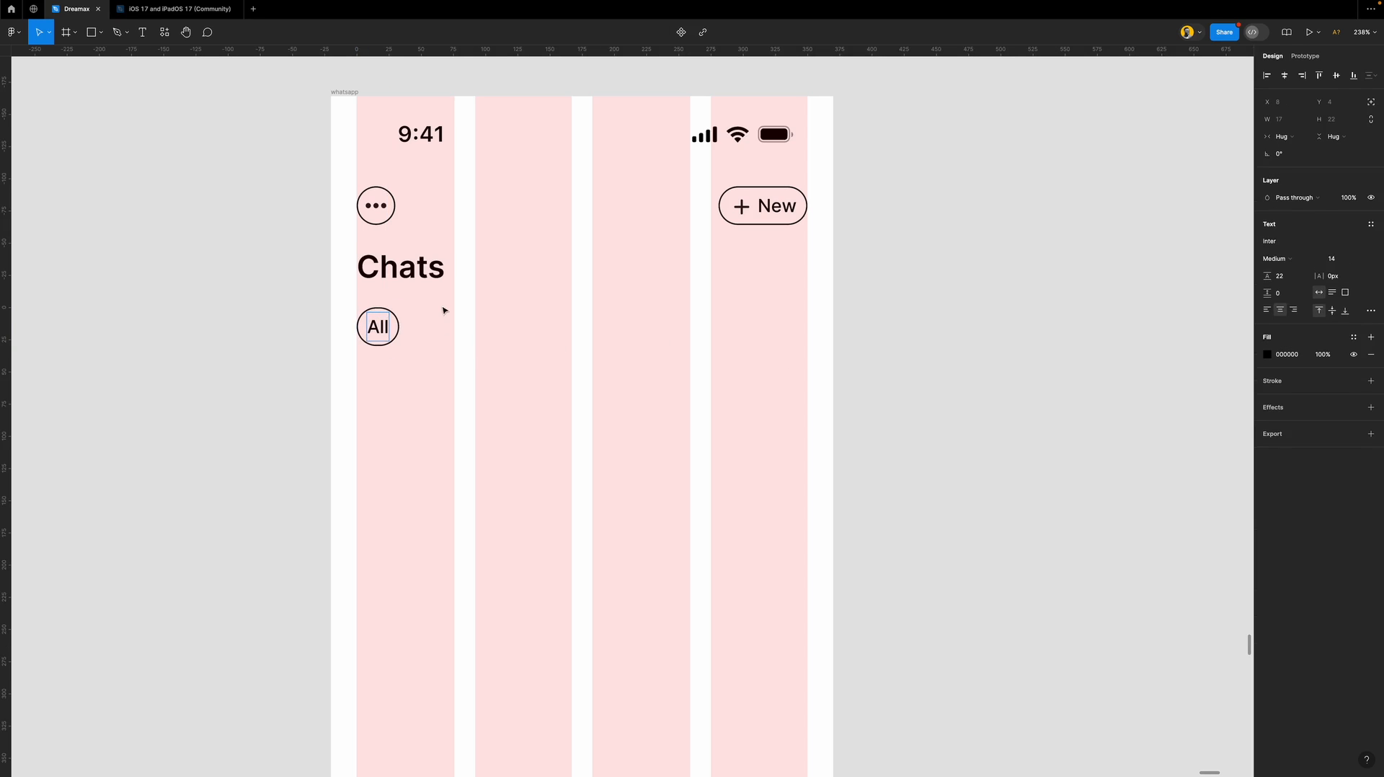
click(478, 393)
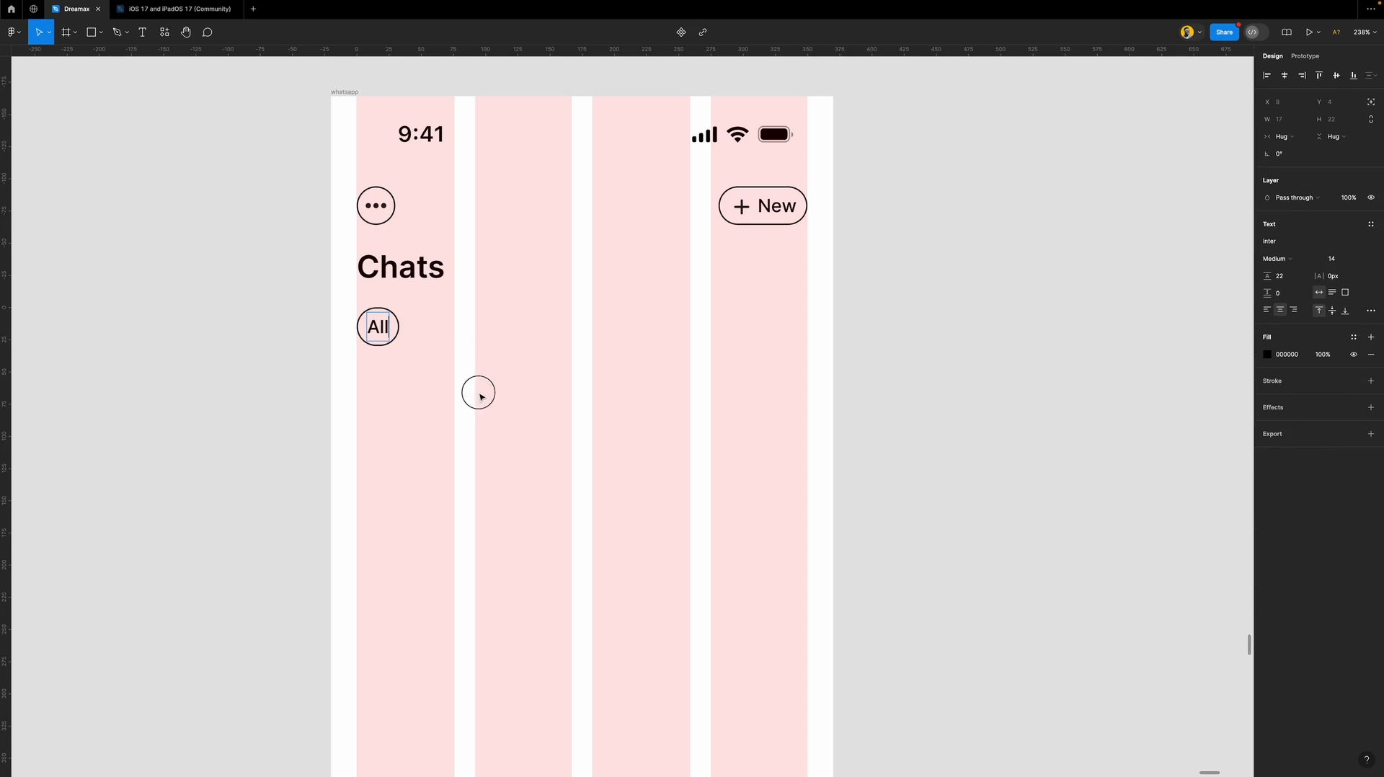
Set the horizontal padding of the "All" button to 12.
click(395, 339)
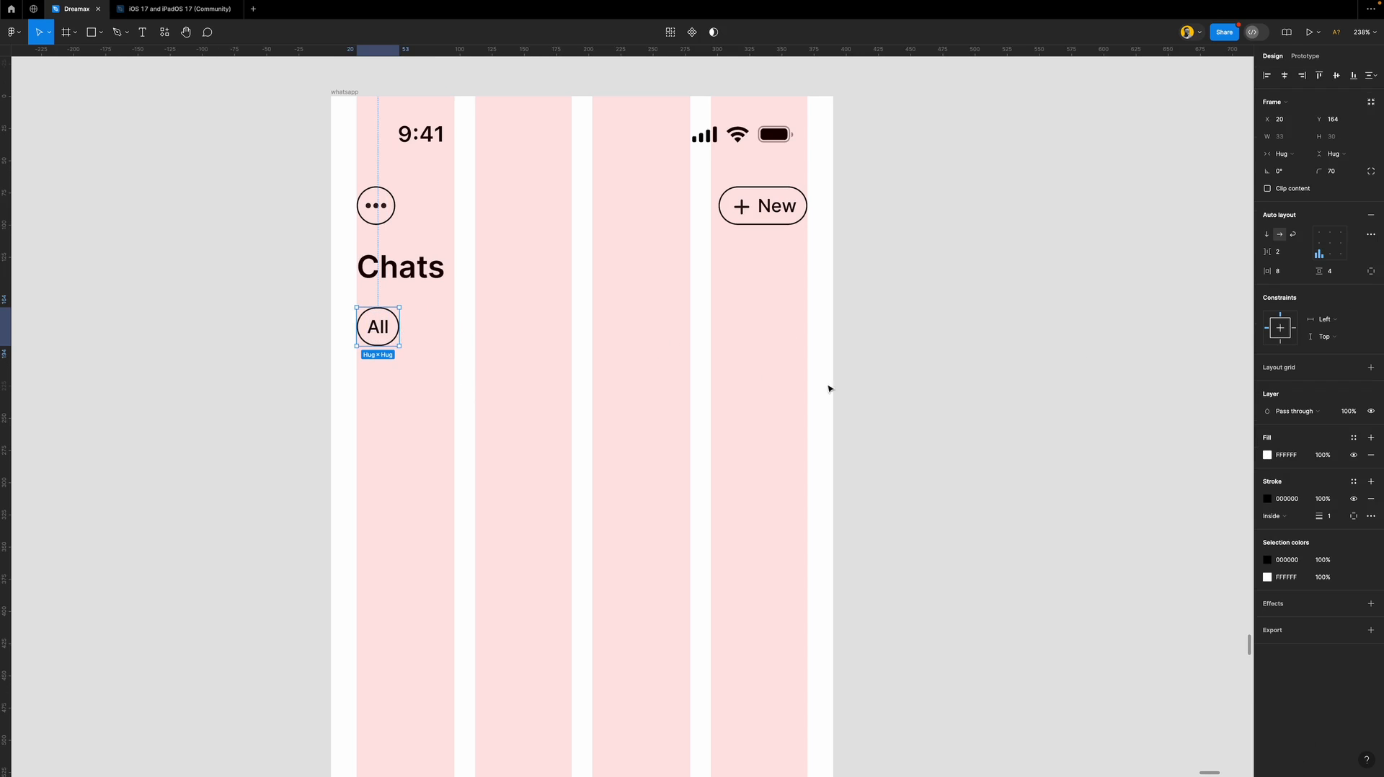
click(1290, 275)
text(10)
key(Return)
click(479, 325)
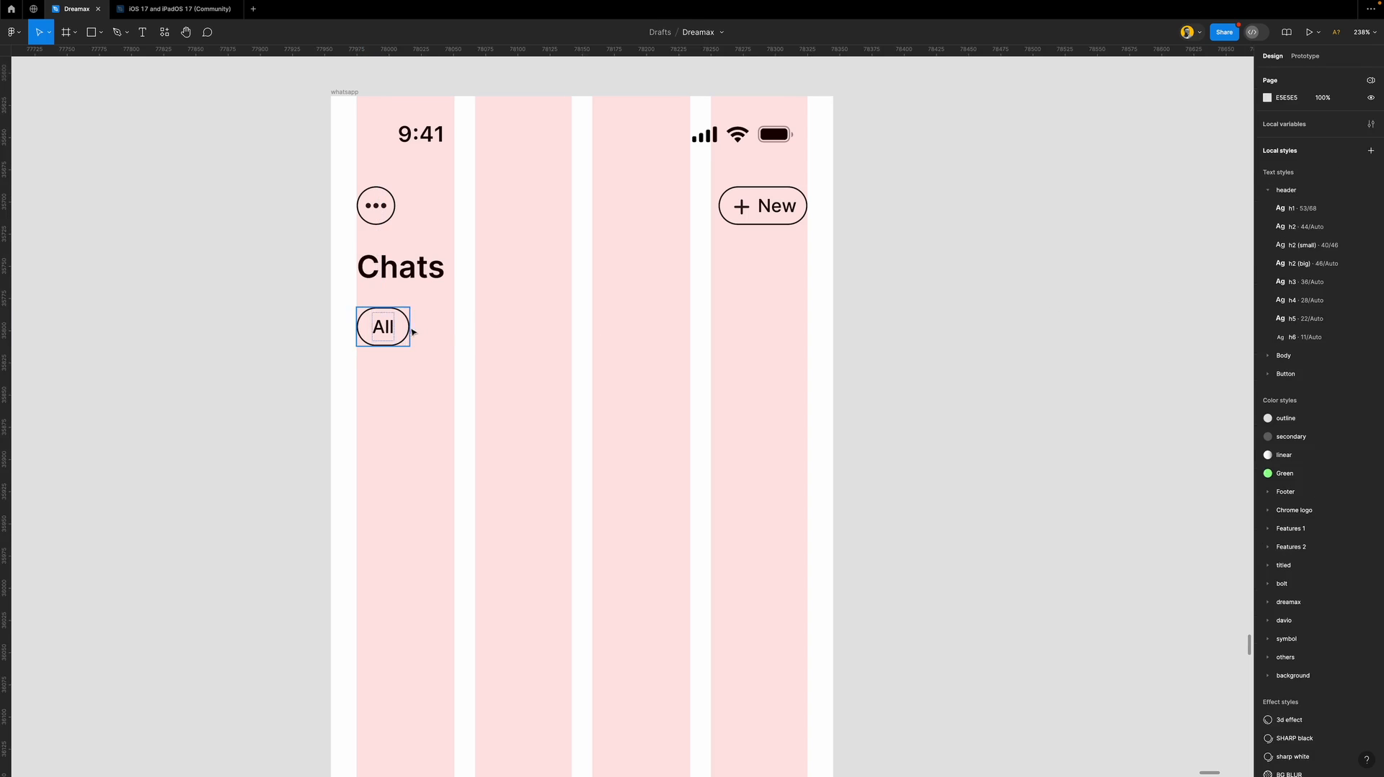
Make two evenly spaced copies of the "All" button in the same row, the first at X 83.
click(411, 331)
drag(390, 331, 469, 330)
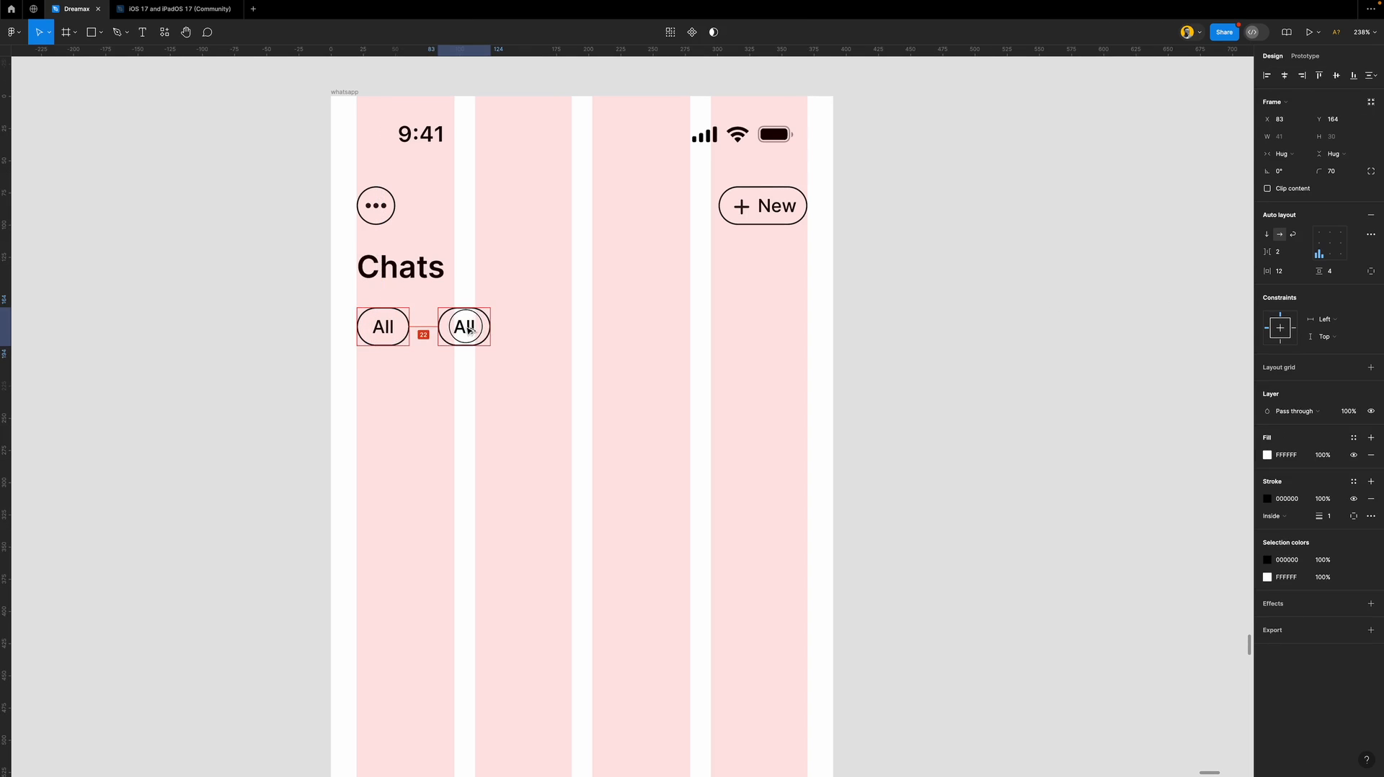
key(ctrl+d)
Change the labels of the two copied buttons to "Unread" and "Groups".
double_click(467, 328)
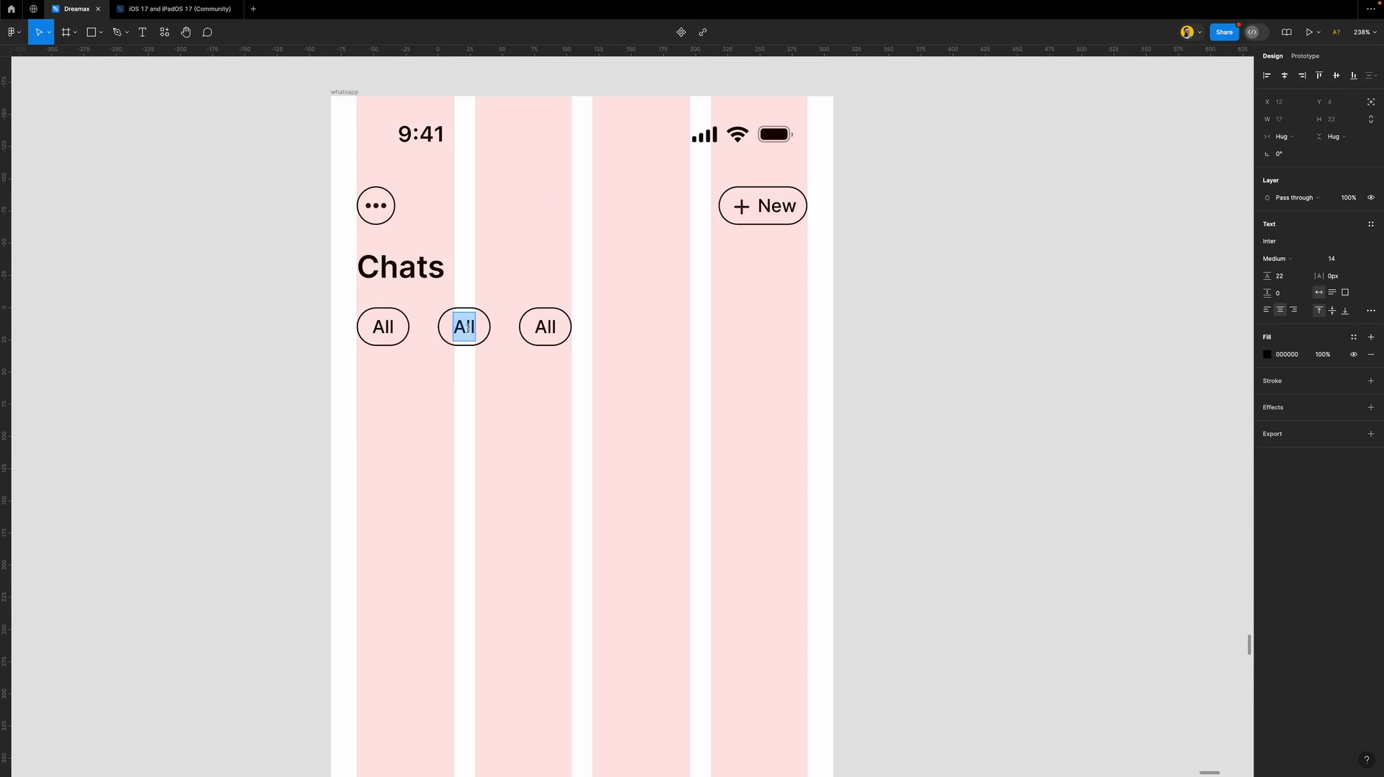
text(Unread)
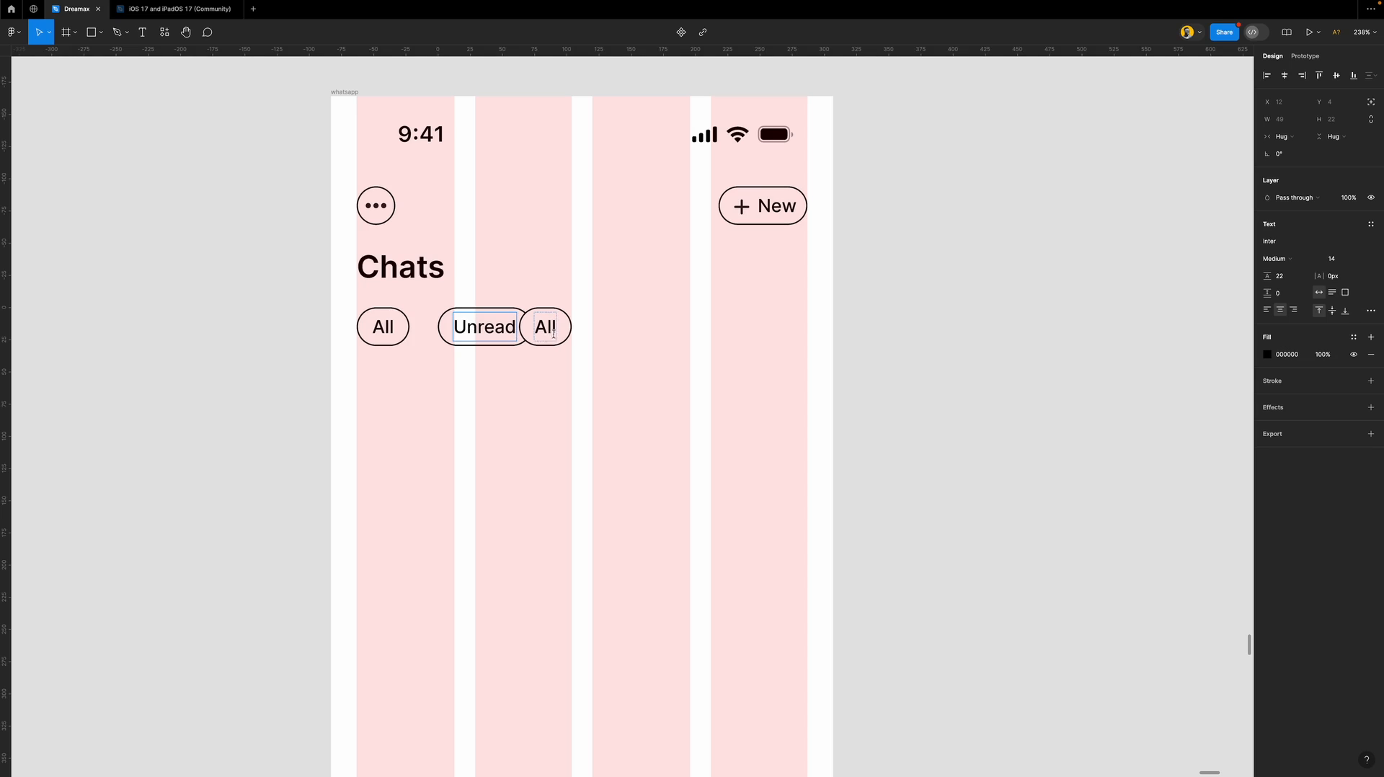
double_click(545, 328)
text(Groups)
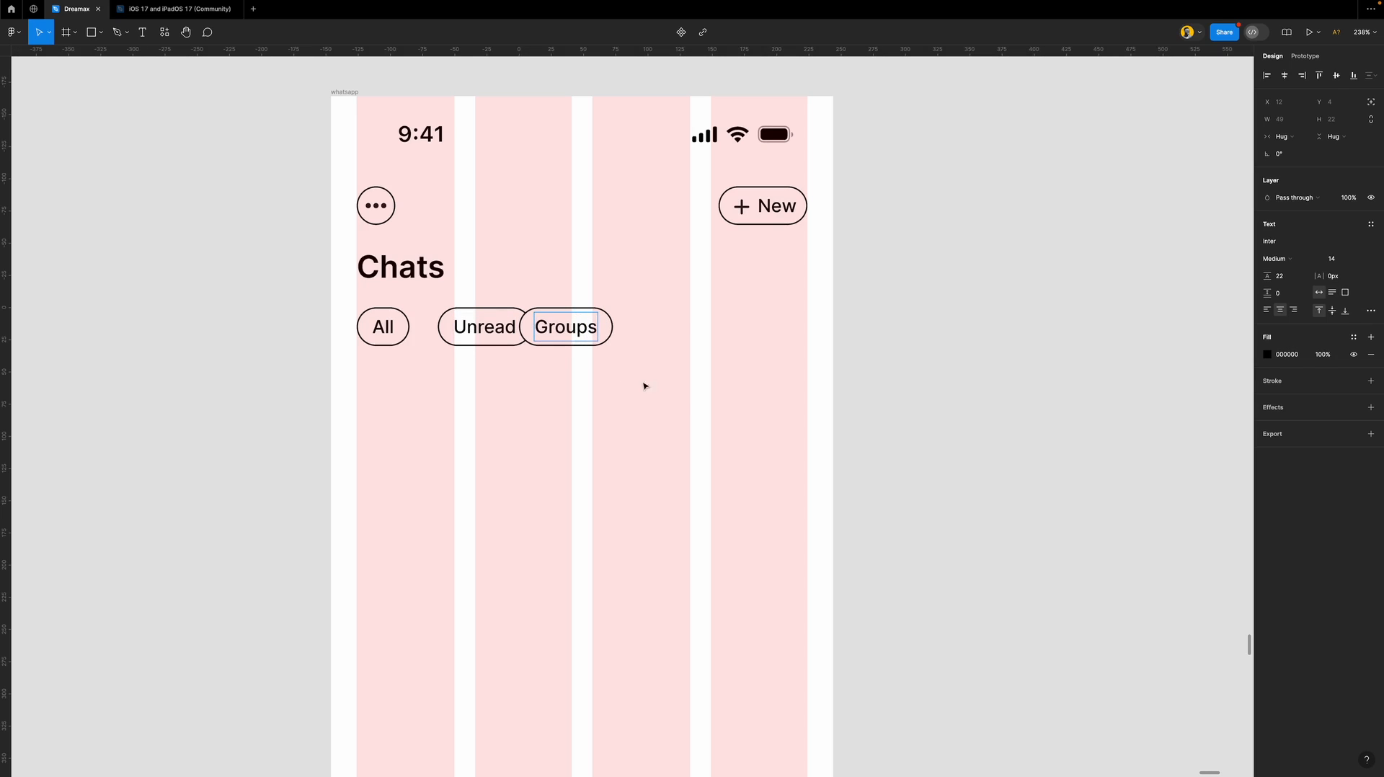
key(Escape)
Group the three filter buttons in a horizontal auto layout with a spacing of 8.
drag(688, 311, 333, 363)
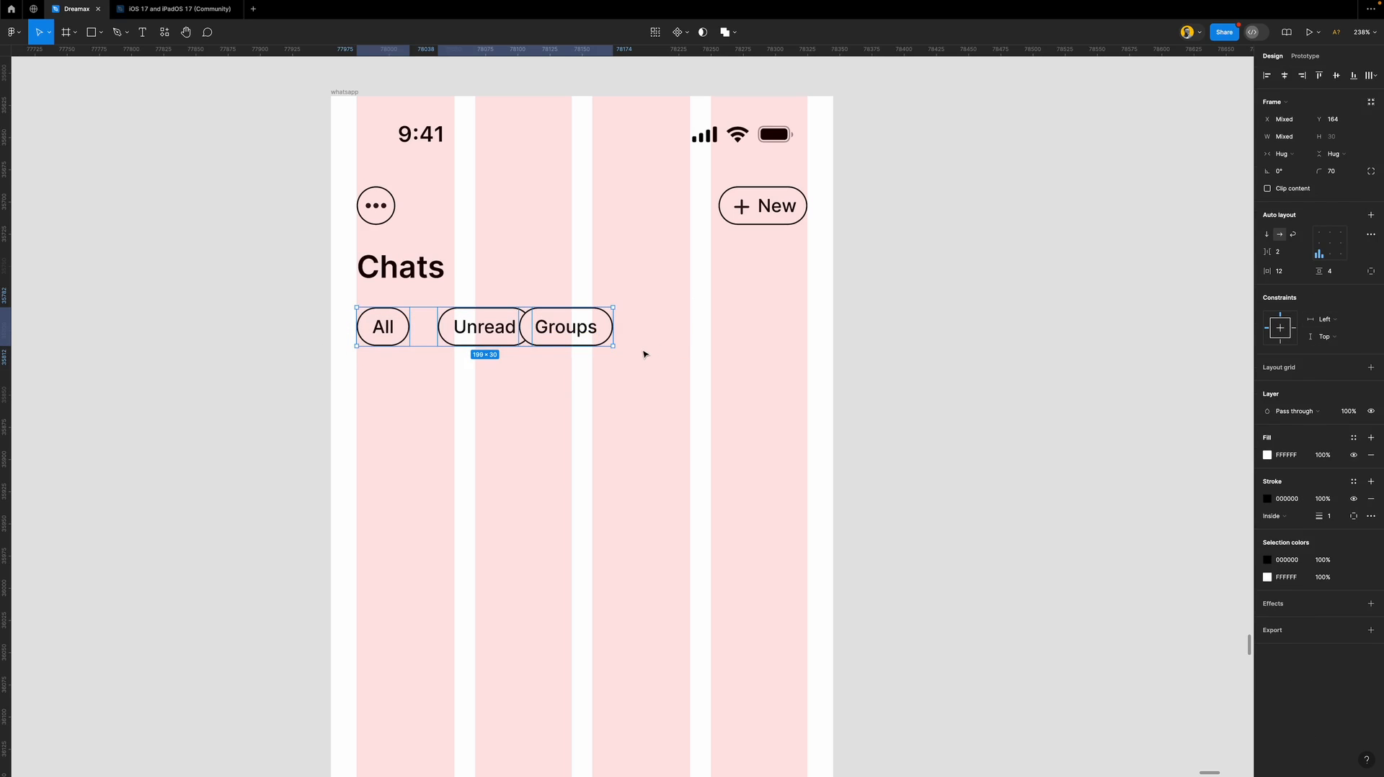
key(shift+a)
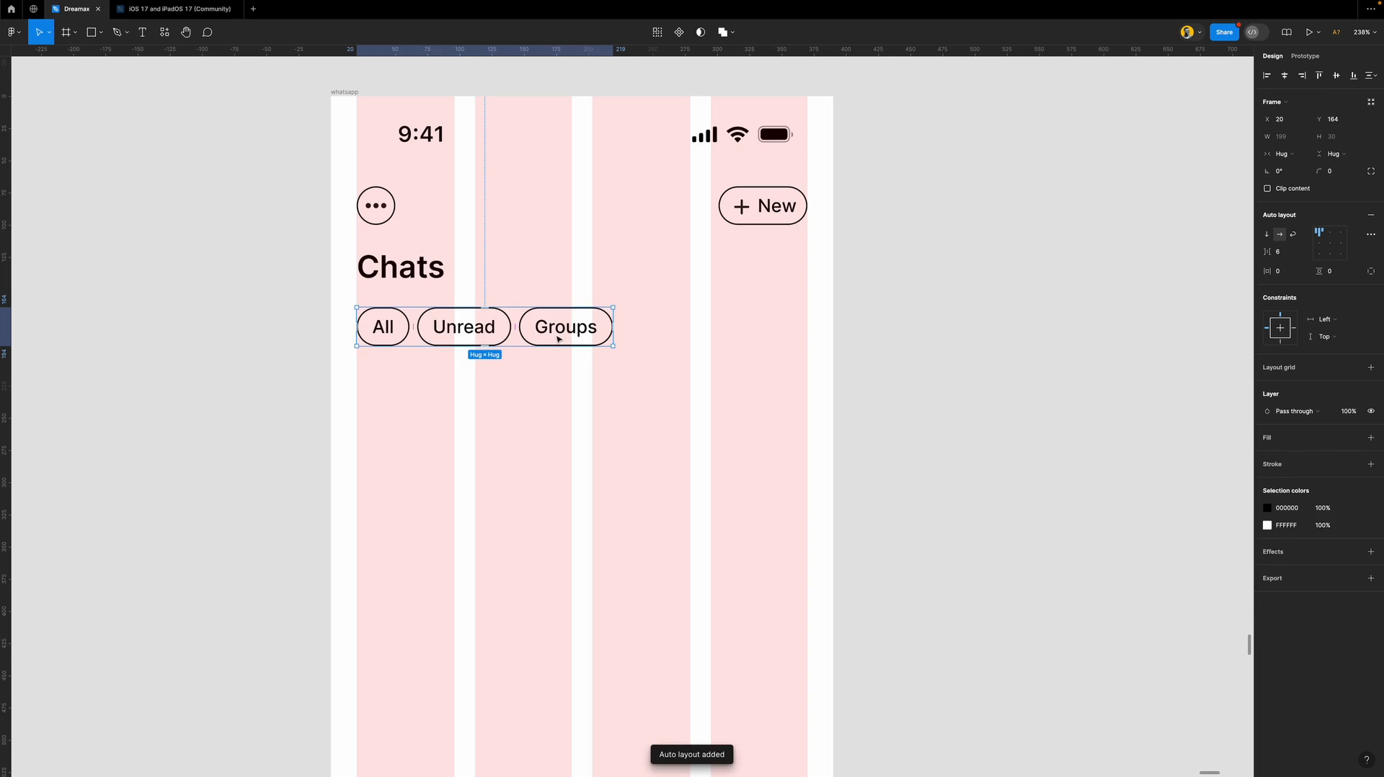
click(1284, 252)
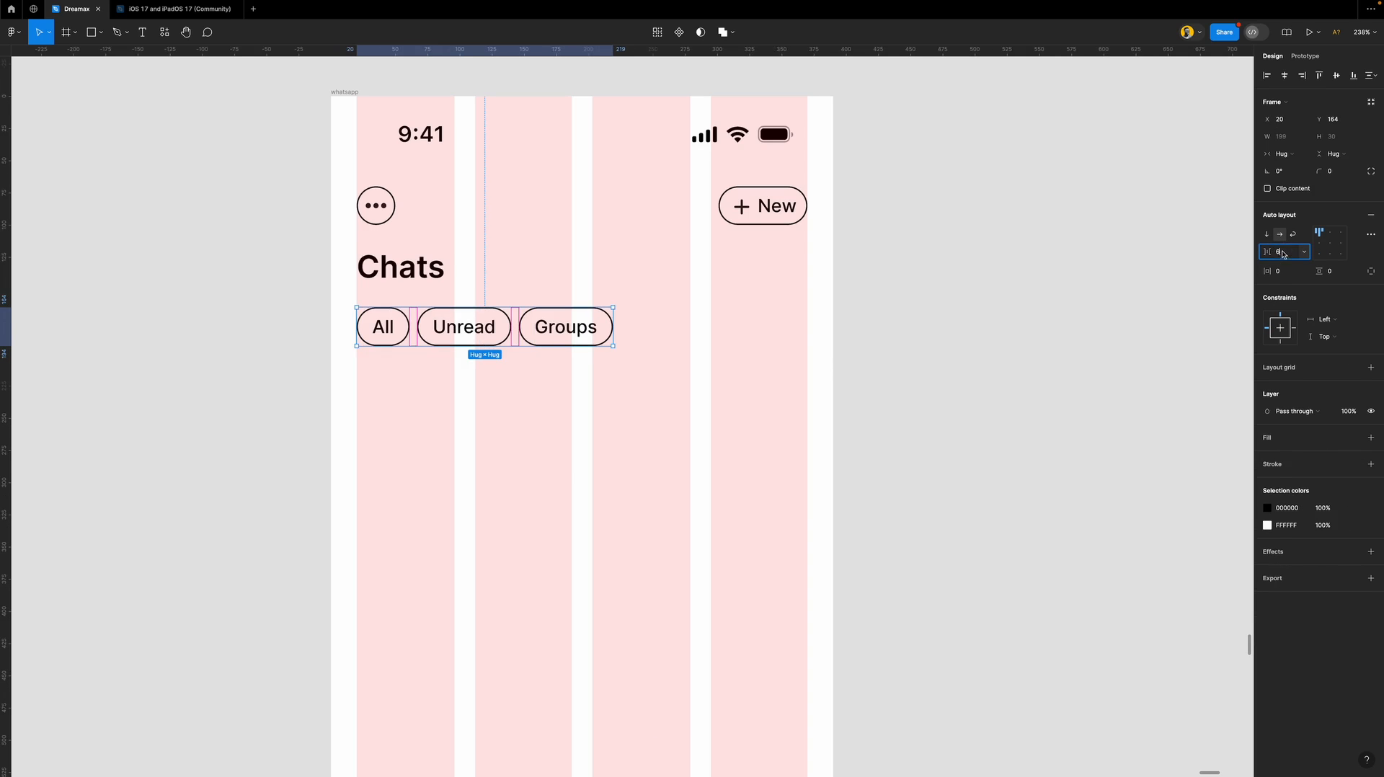
text(8)
key(Return)
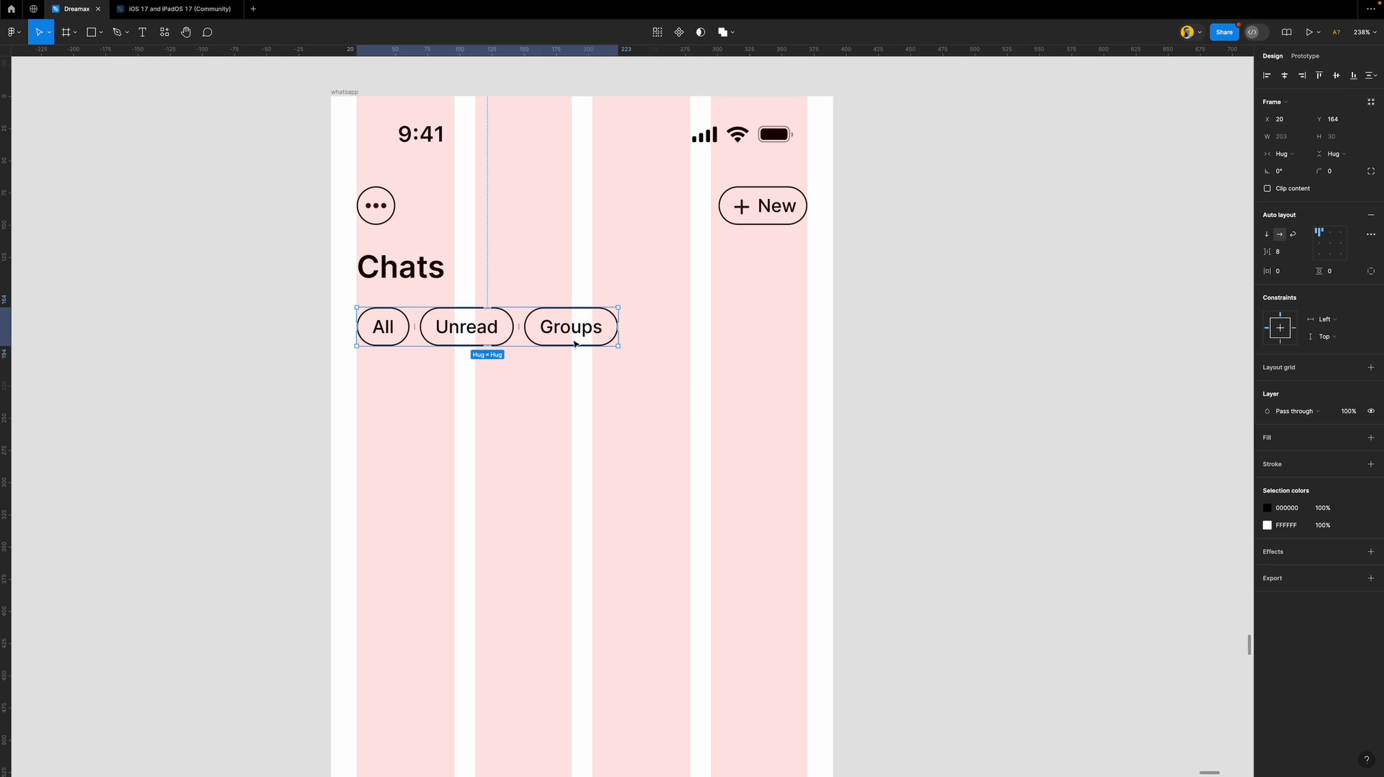
Change the fill of the "All" button to light grey DDDDDD.
click(377, 334)
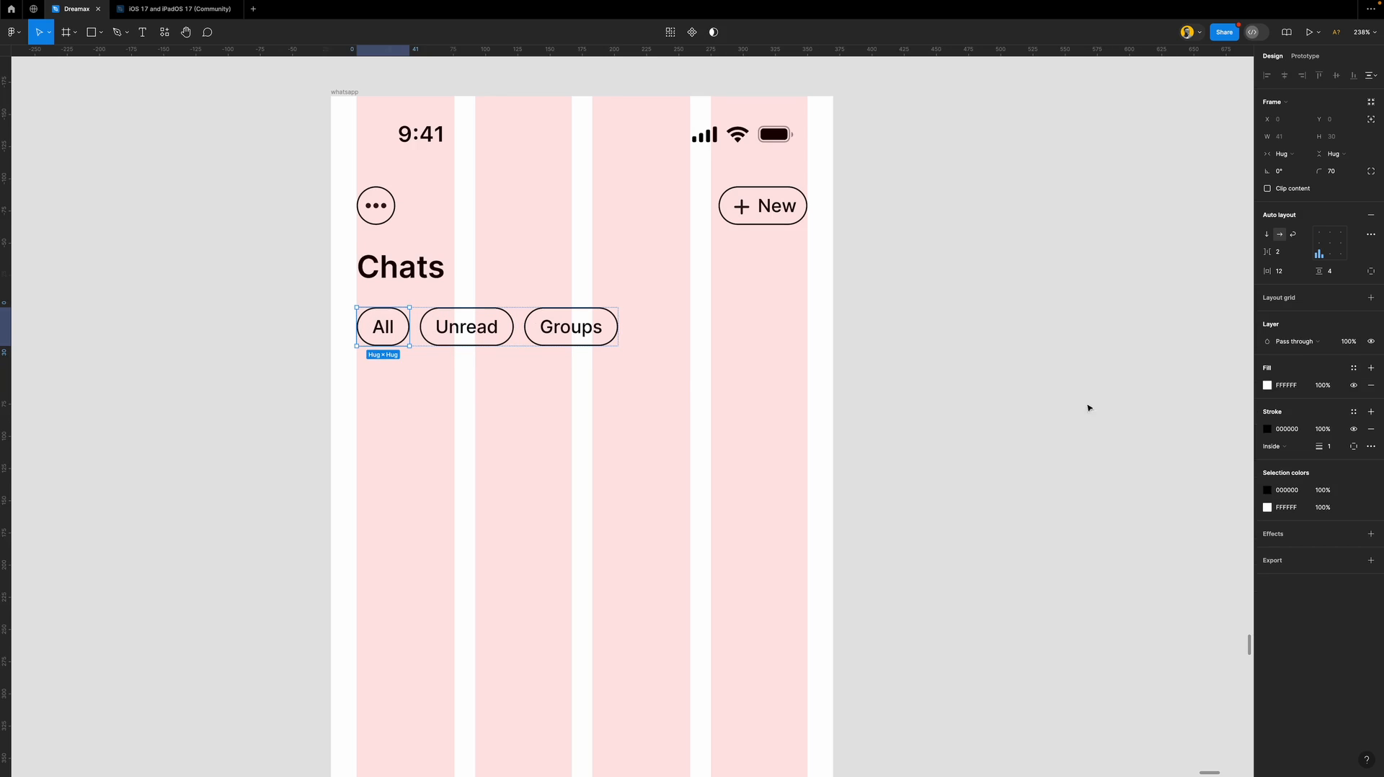
click(1267, 386)
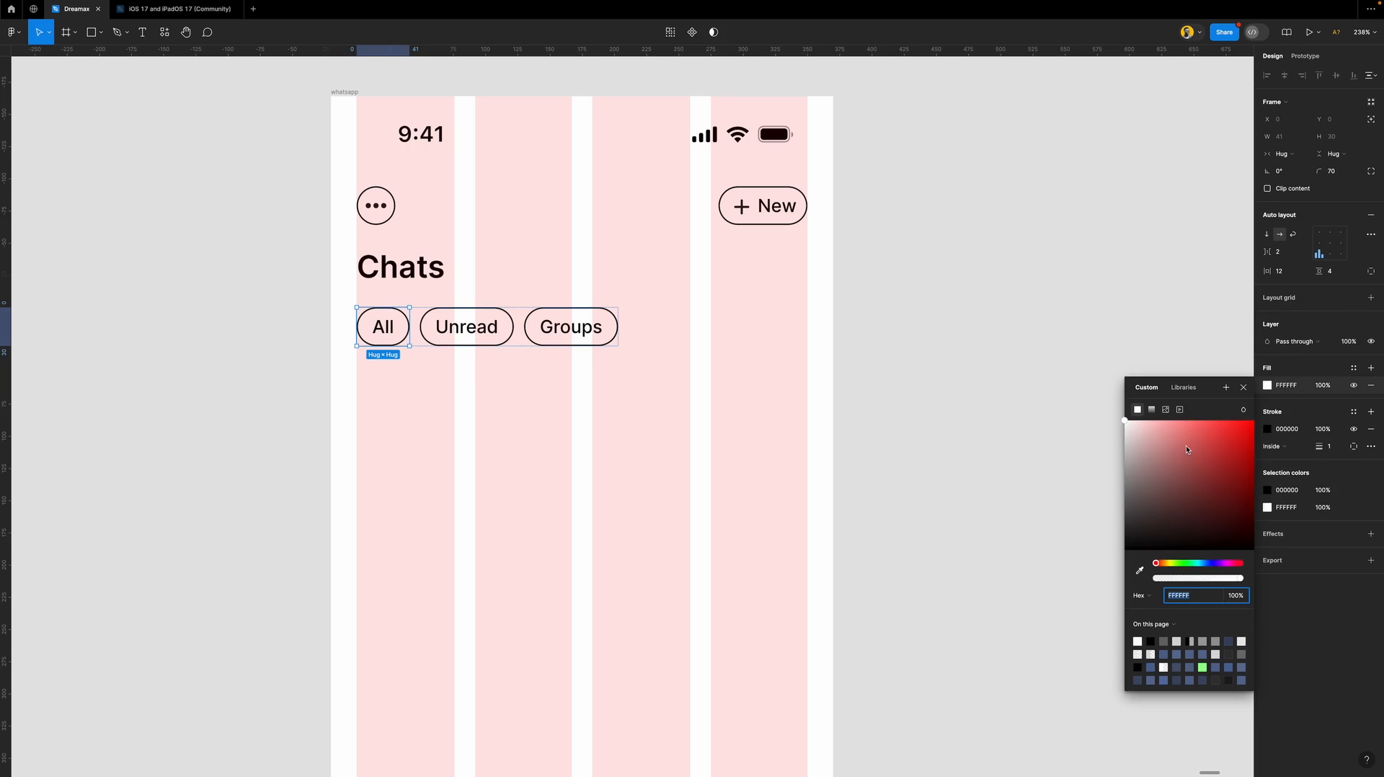
click(1152, 446)
drag(1138, 463, 1087, 445)
click(979, 395)
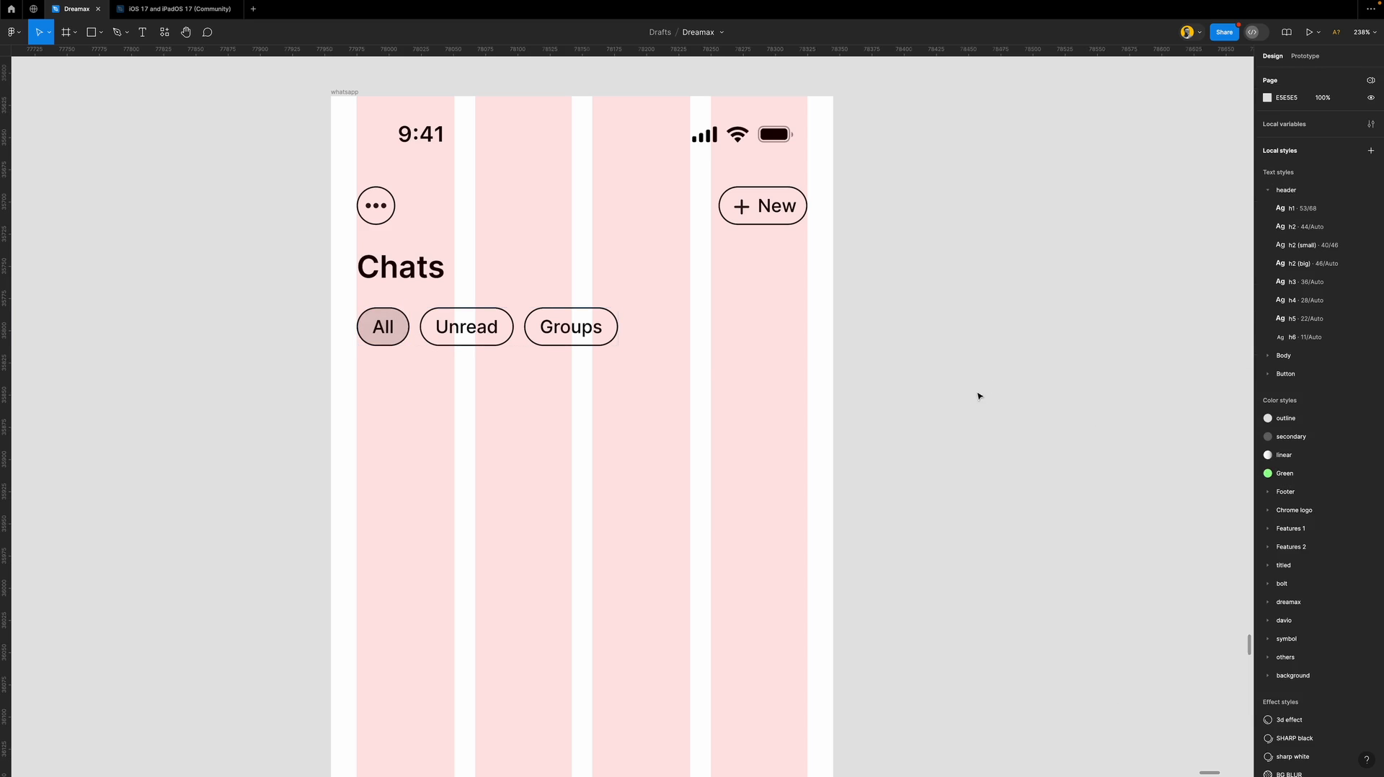
Set the fill of the "Unread" and "Groups" buttons to F4F4F4 and remove their strokes.
click(561, 326)
scroll(556, 323, down, 1)
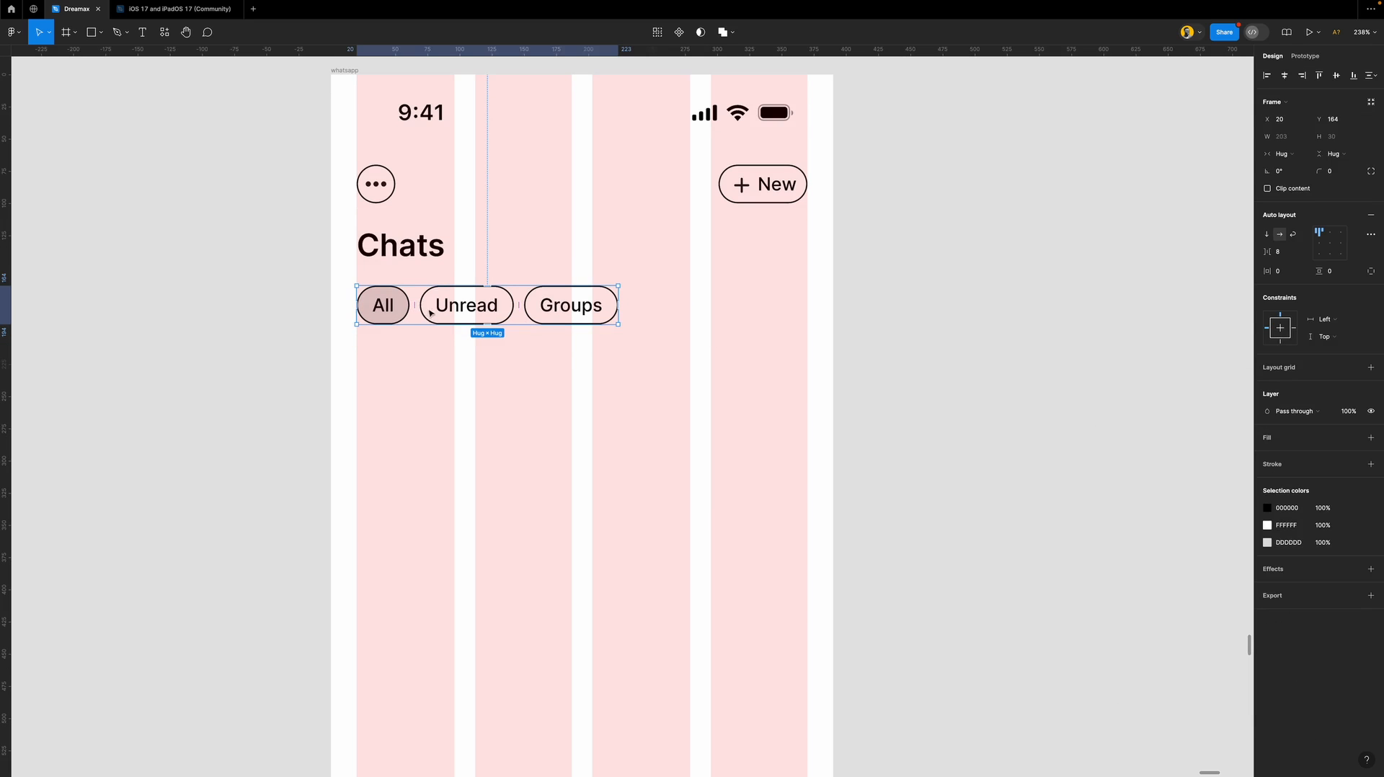
click(485, 306)
shift+click(570, 307)
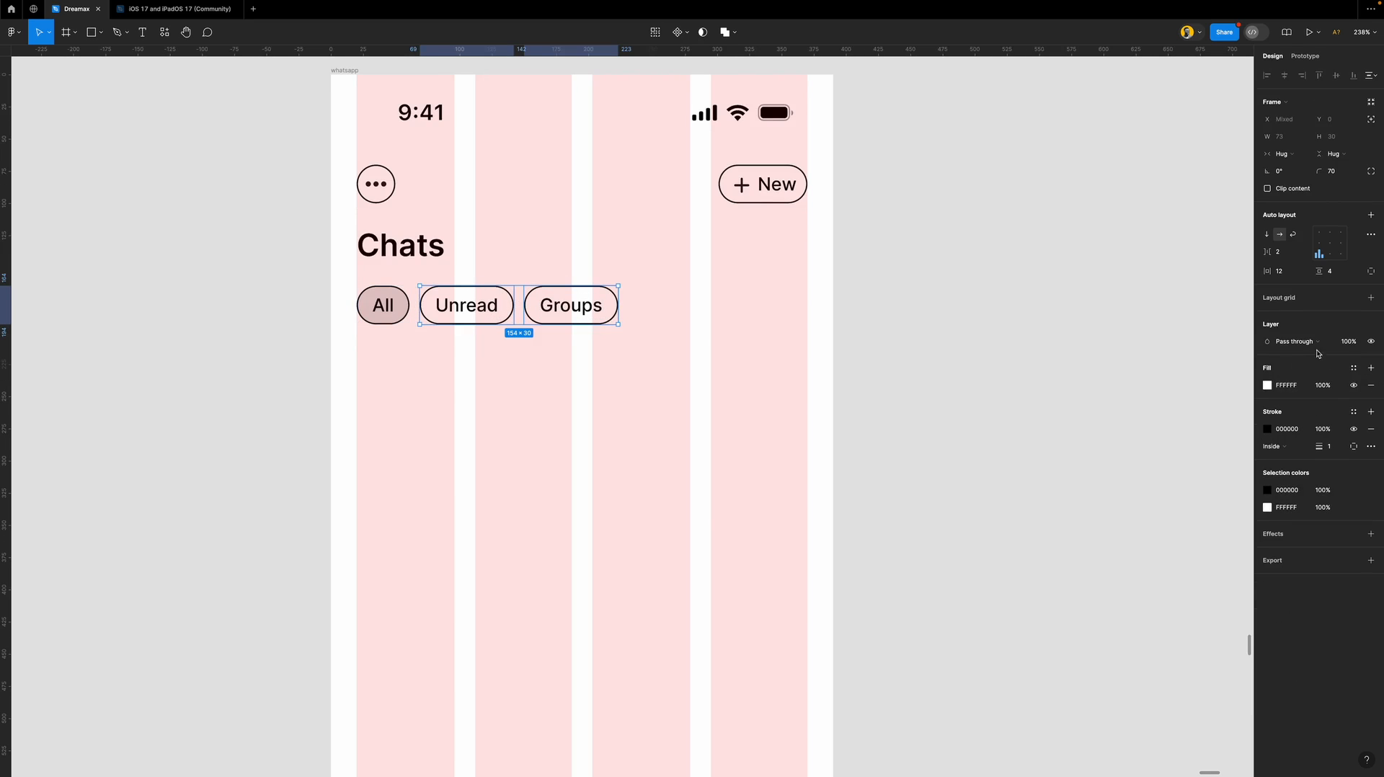
click(1290, 387)
text(f4f4f4)
key(Return)
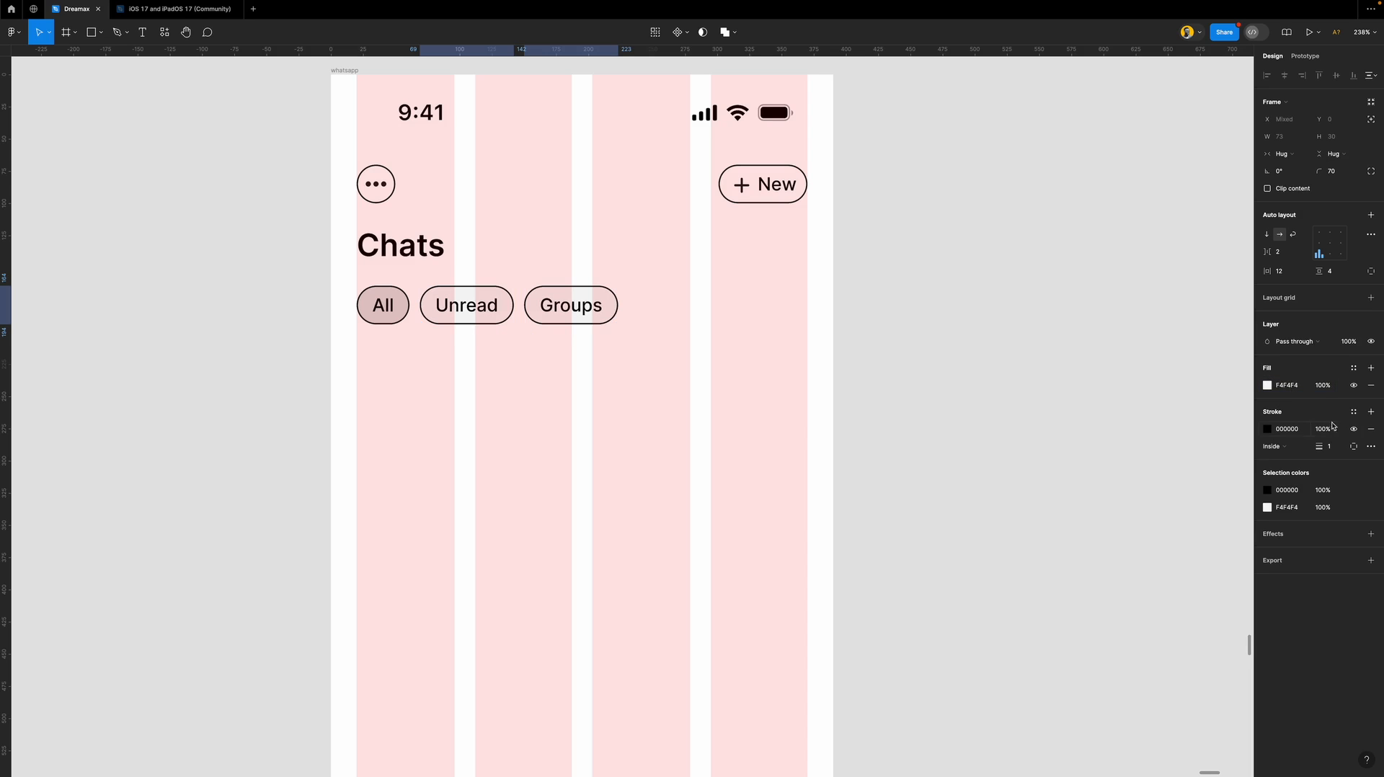
click(1371, 429)
click(917, 383)
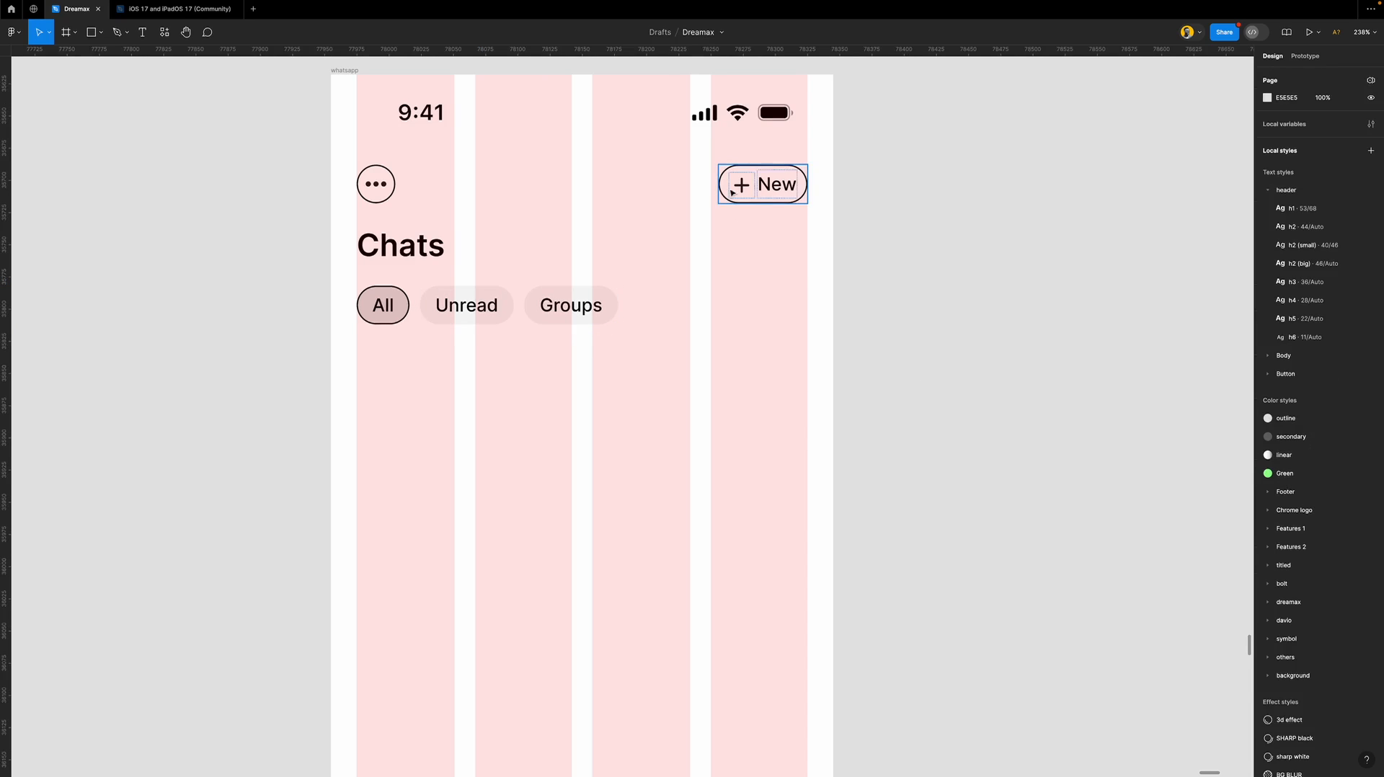
Import the green WhatsApp logo with the Iconify plugin and place it on the canvas beside the phone frame.
click(754, 188)
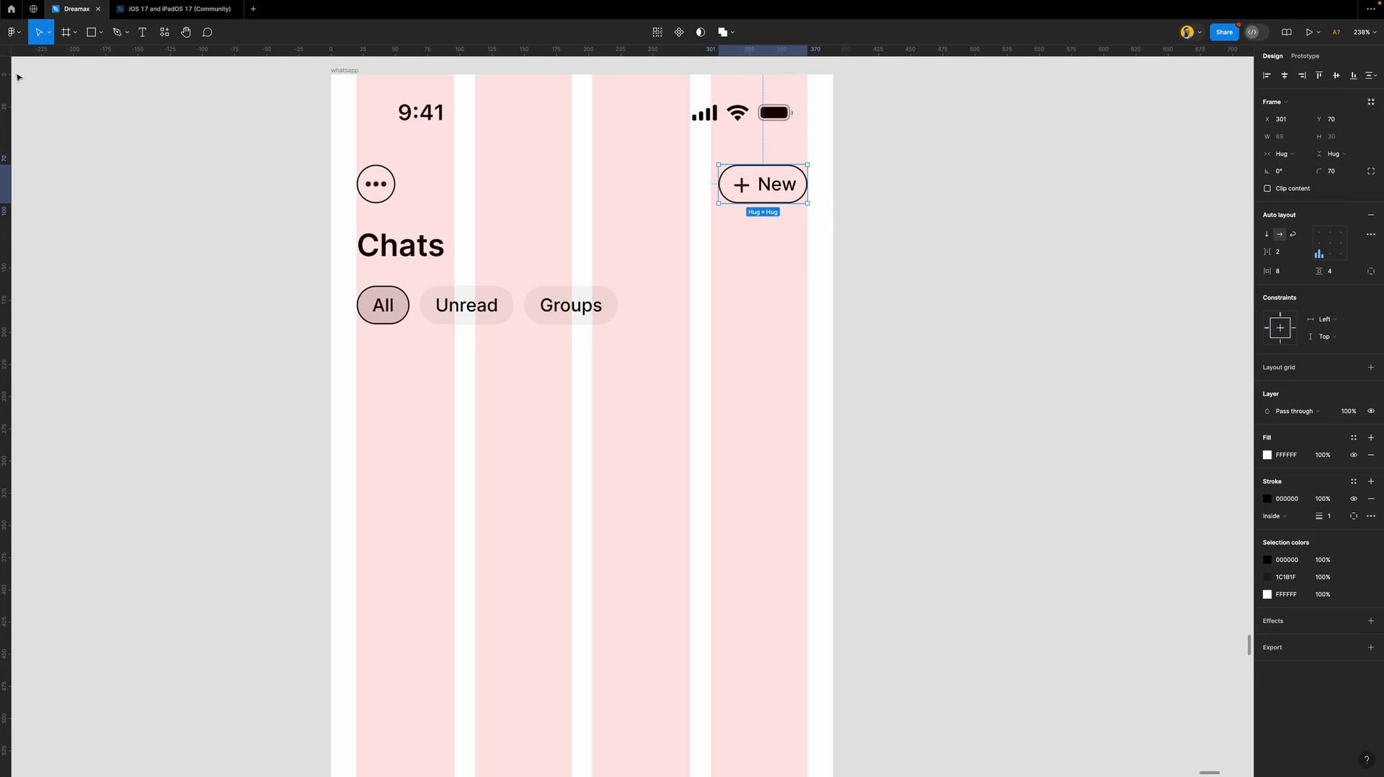
click(165, 31)
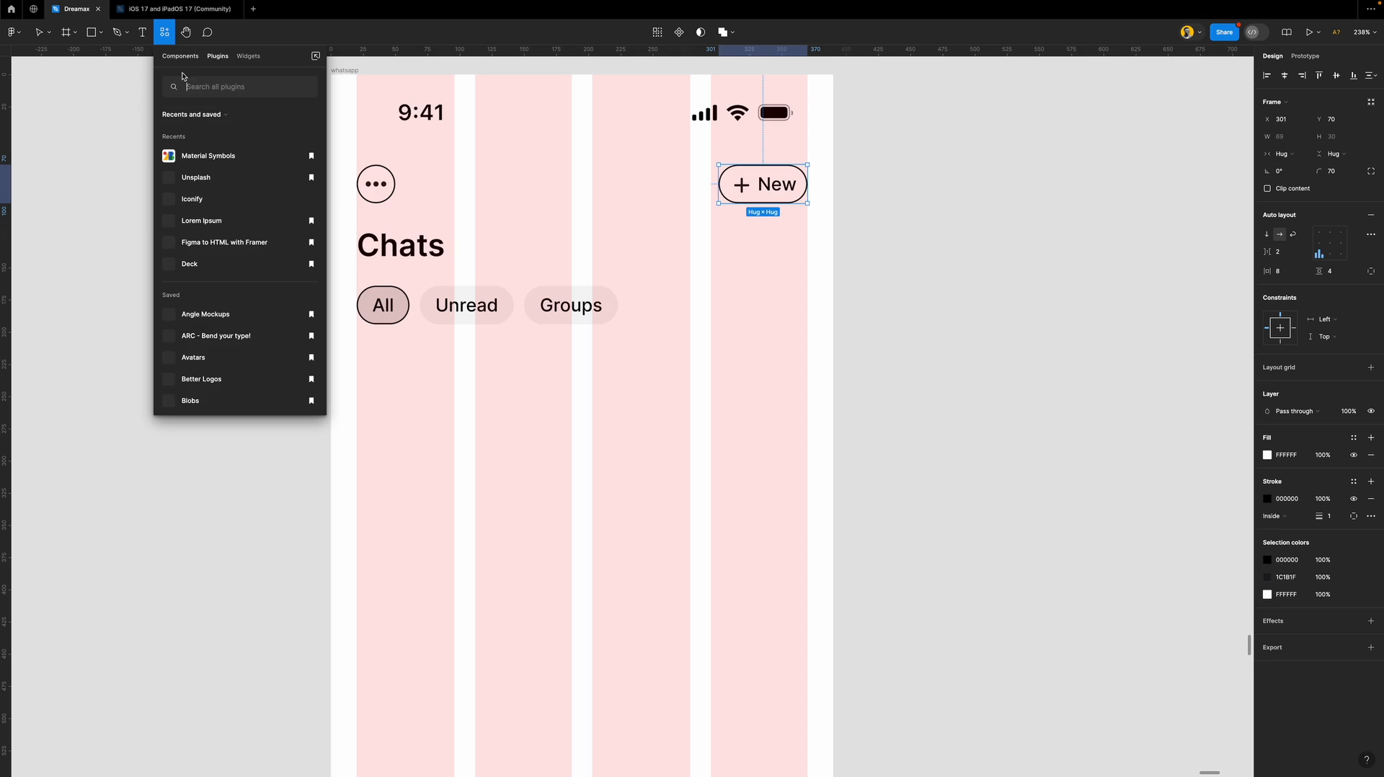
click(196, 200)
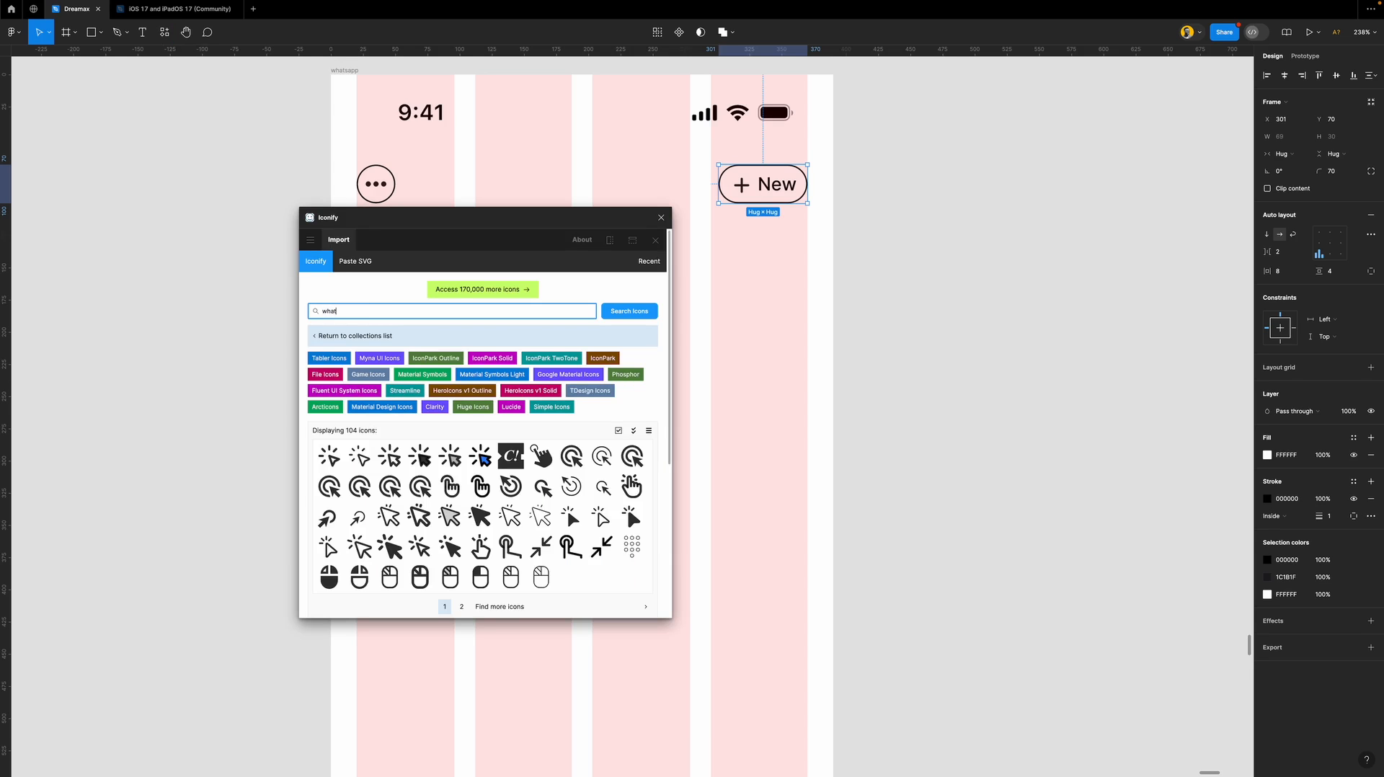
text(sapp)
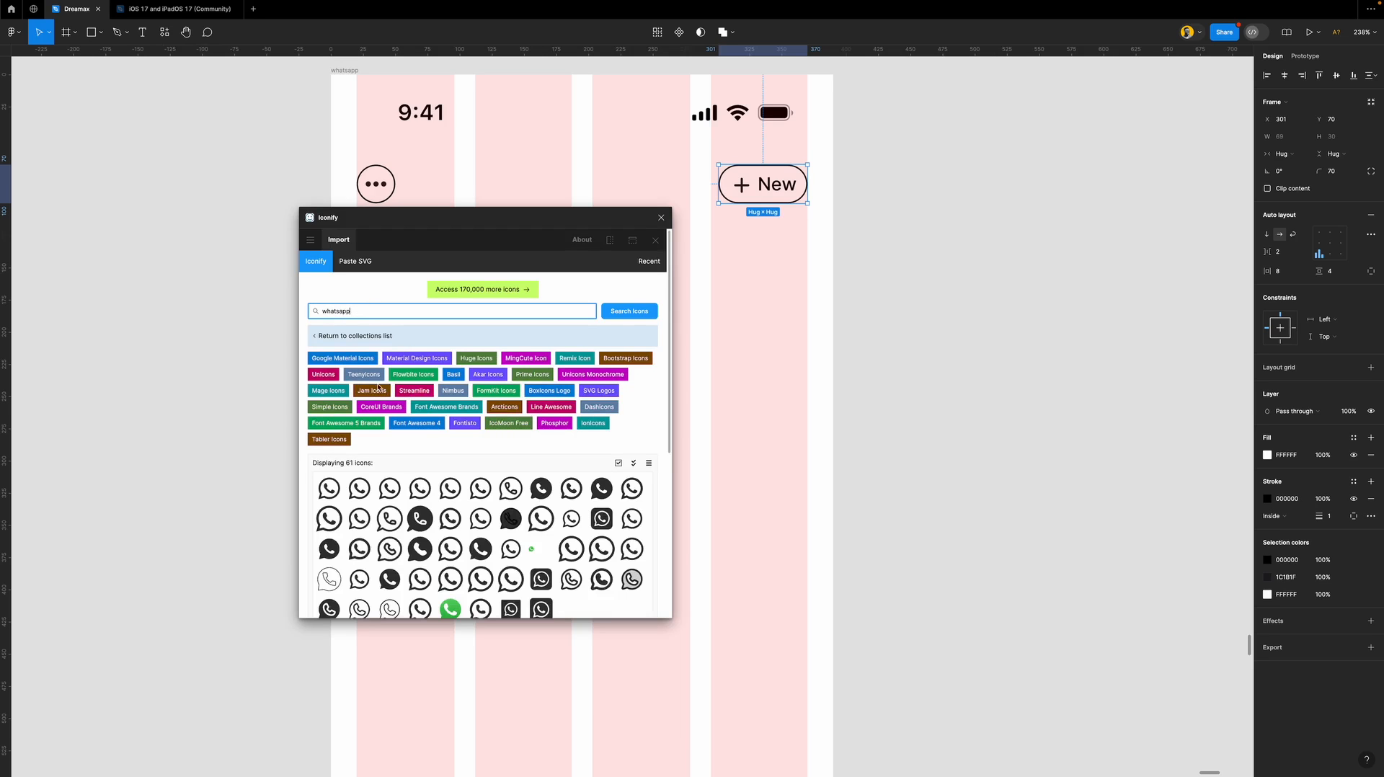
scroll(452, 600, down, 1)
drag(451, 574, 960, 393)
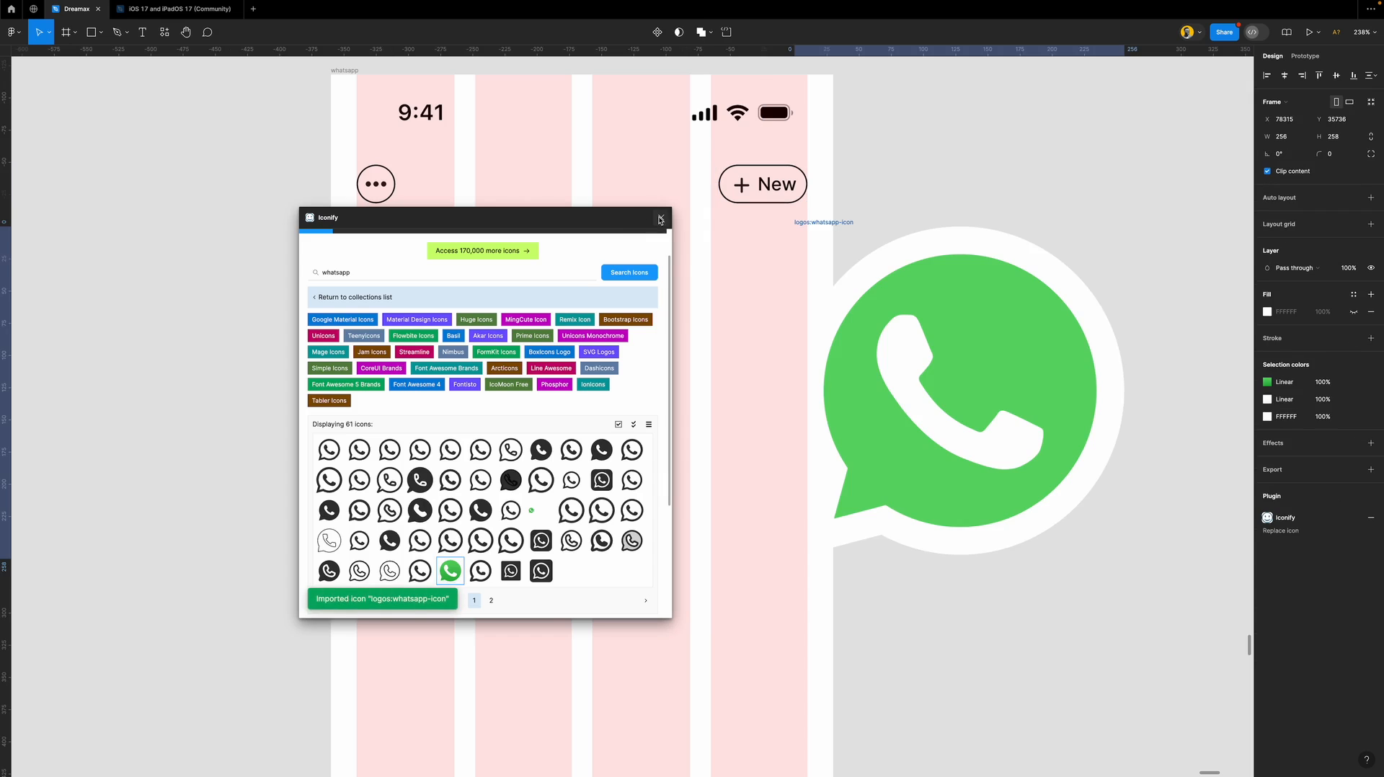
click(661, 217)
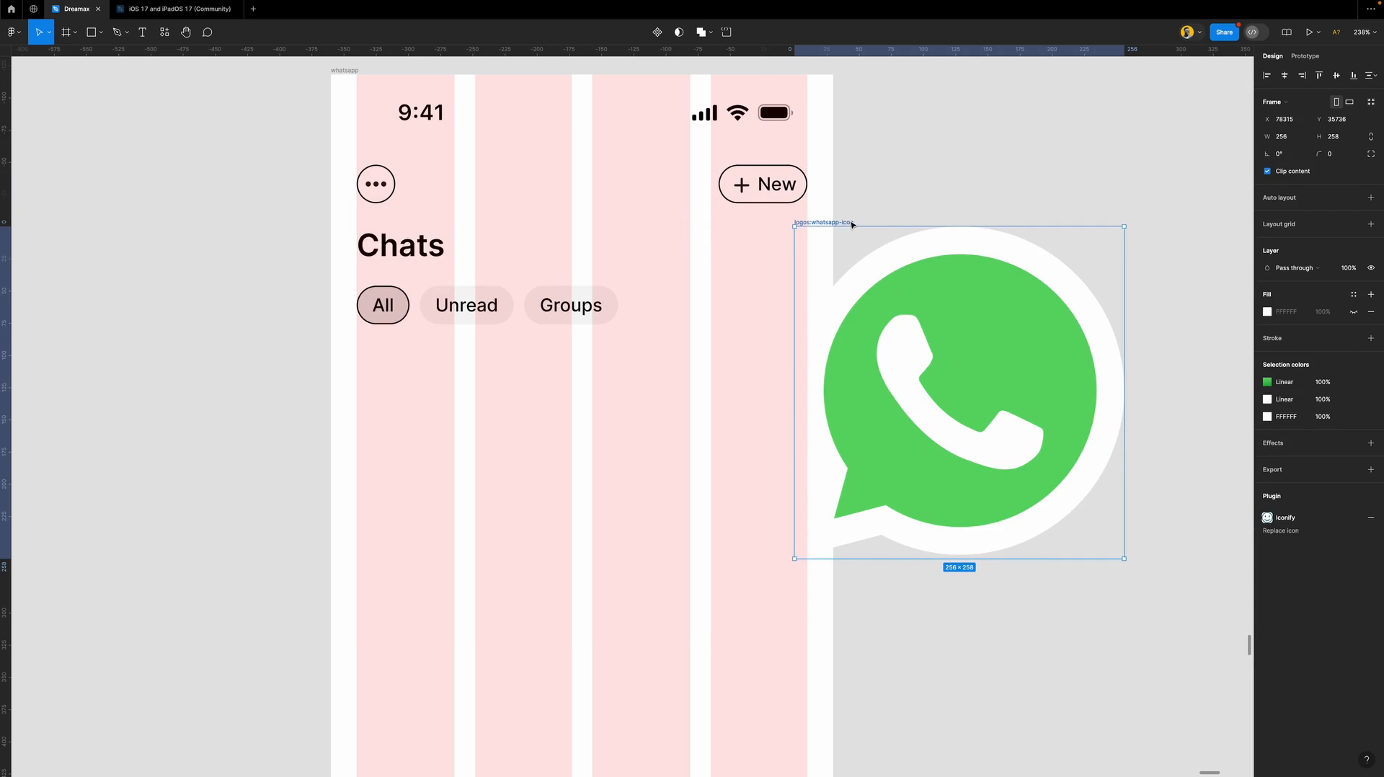
drag(852, 224, 935, 215)
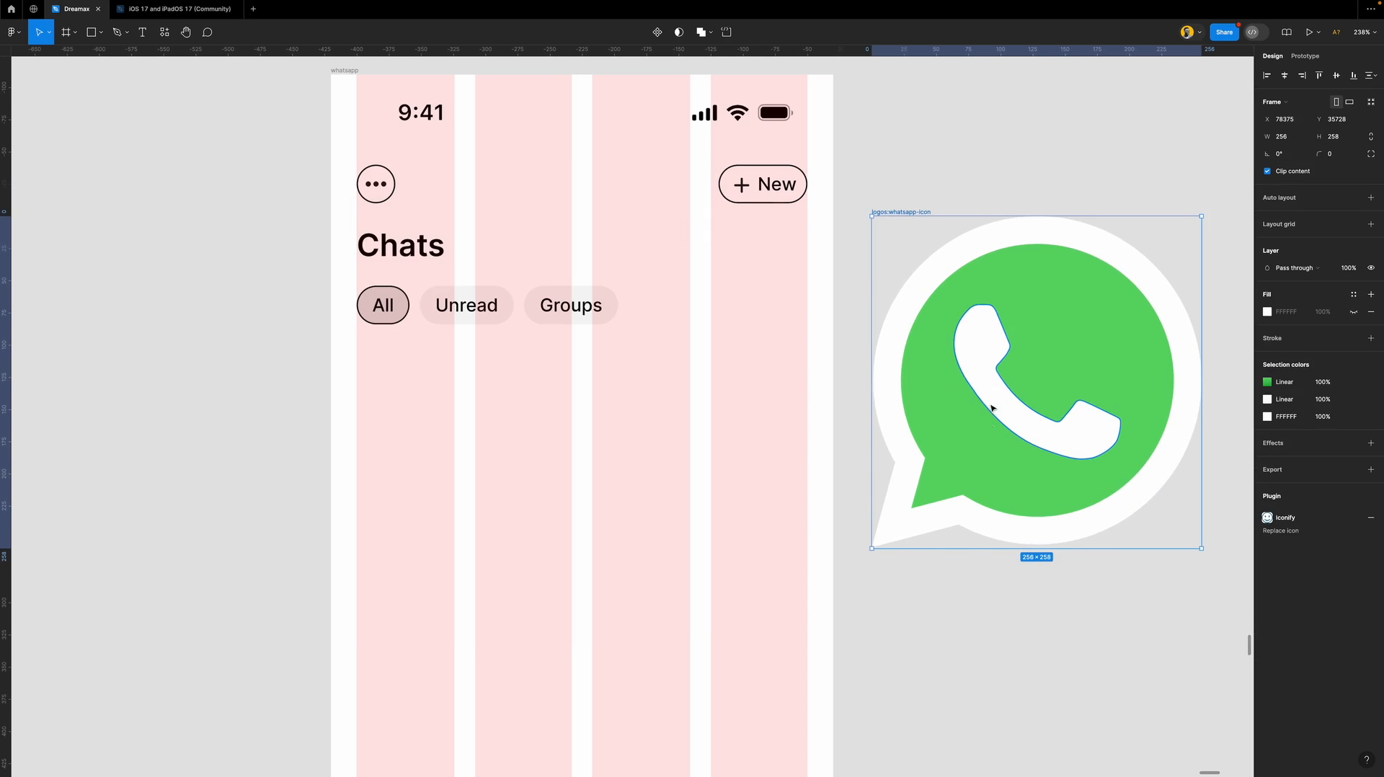
Copy the green 1FAF38 from the WhatsApp logo's gradient fill and delete the logo.
click(988, 453)
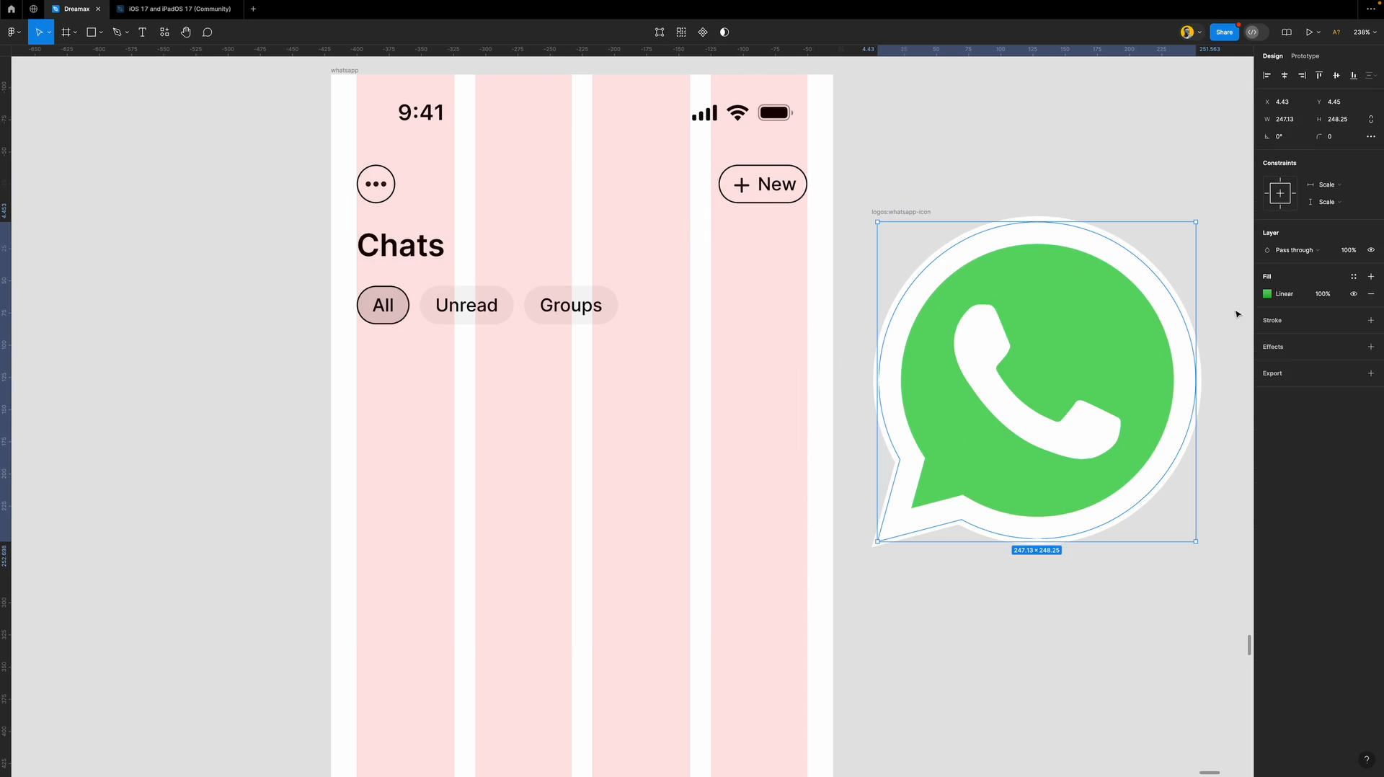
click(1268, 294)
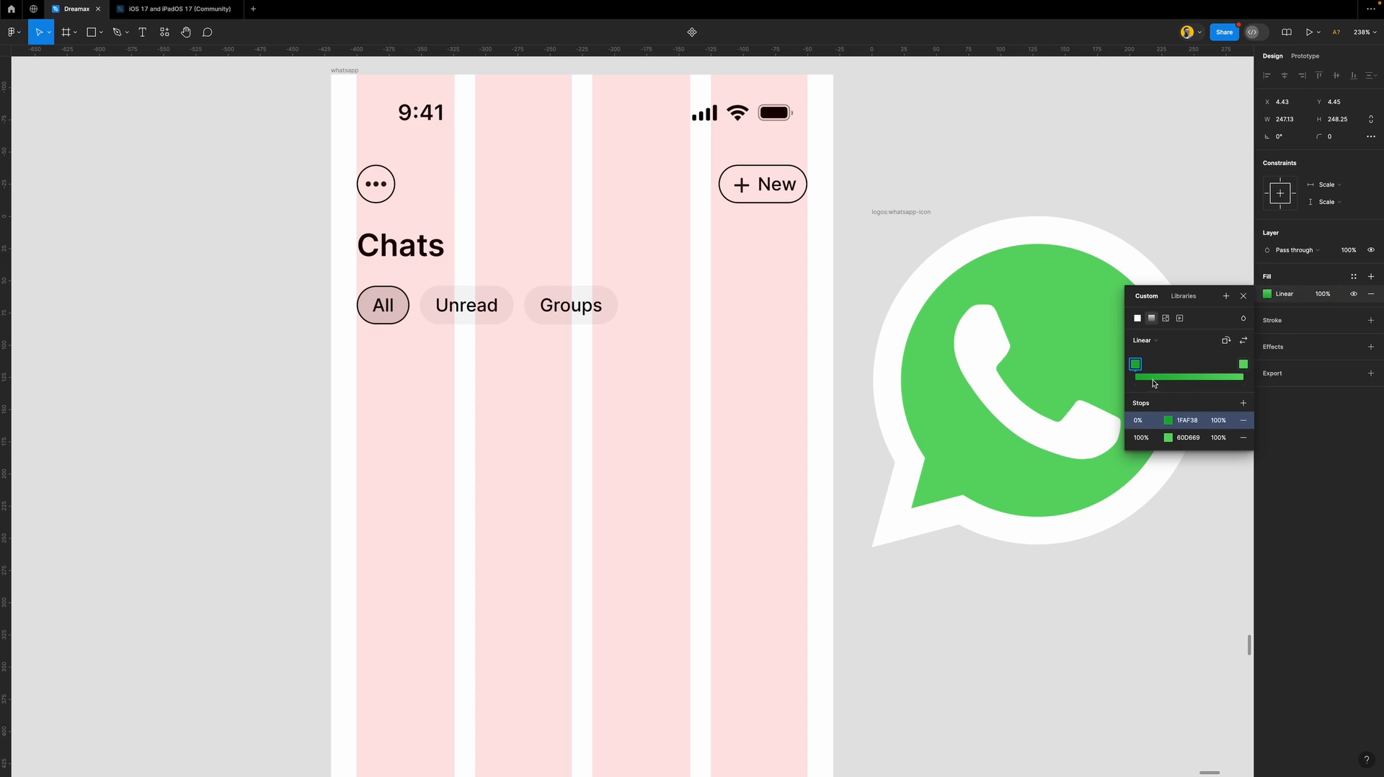
click(1188, 421)
key(ctrl+c)
click(1123, 185)
click(904, 212)
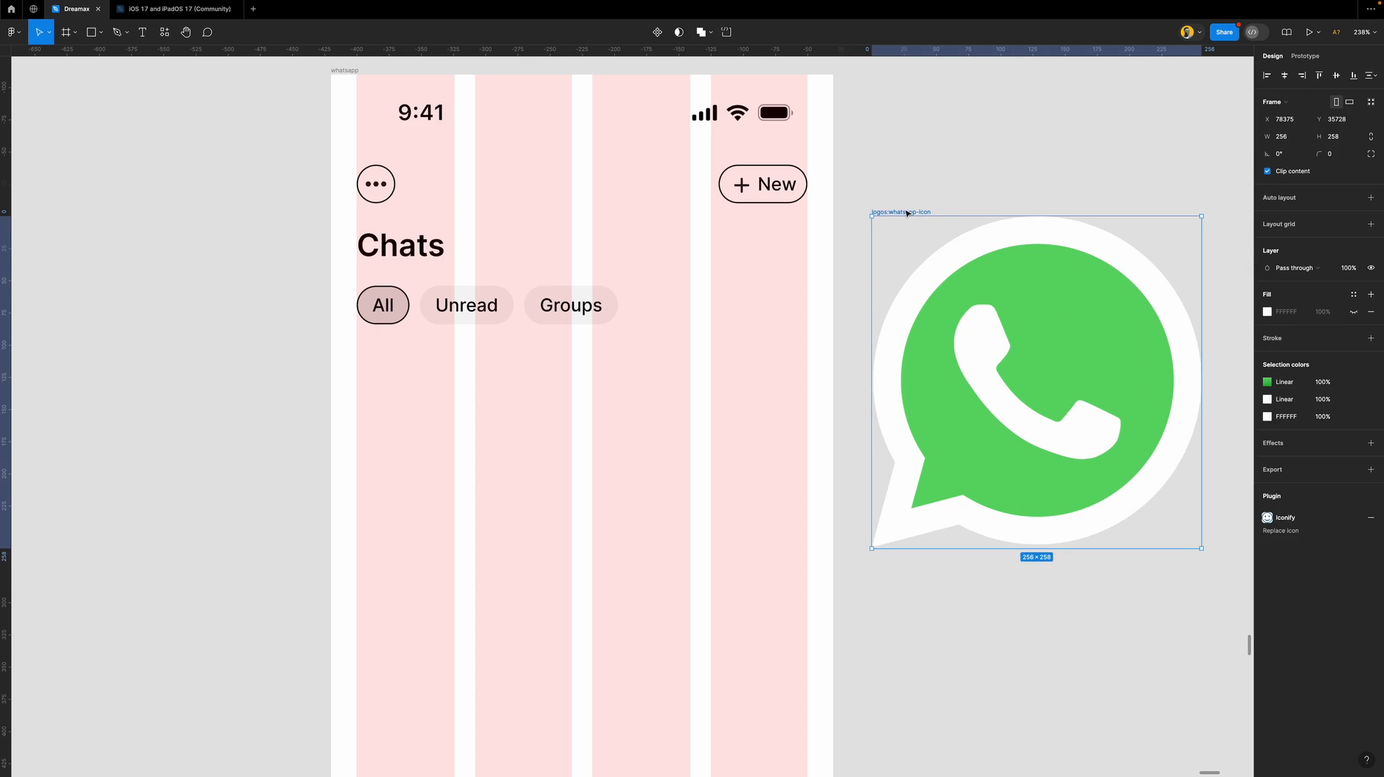
key(BackSpace)
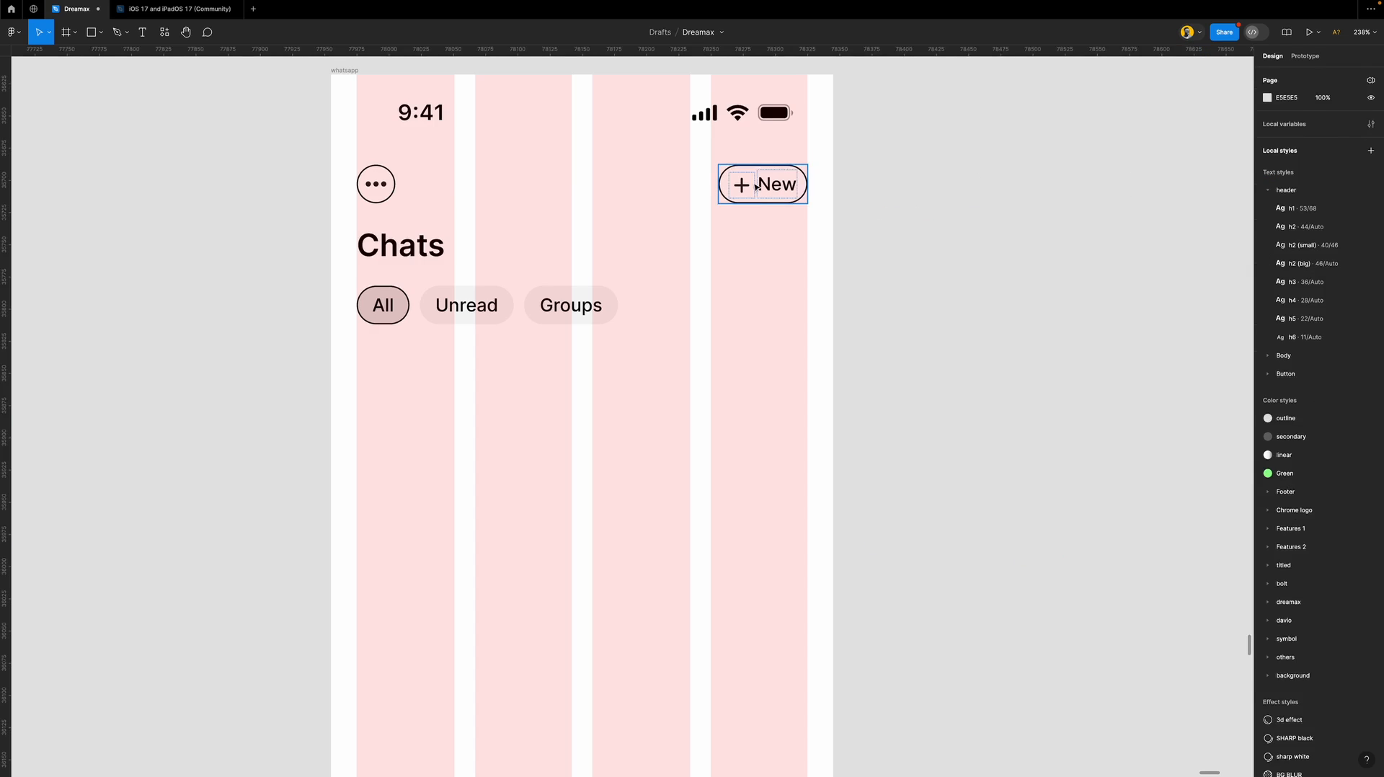
Fill the "New" button with the copied green 1FAF38 and remove its stroke.
click(763, 184)
click(1301, 456)
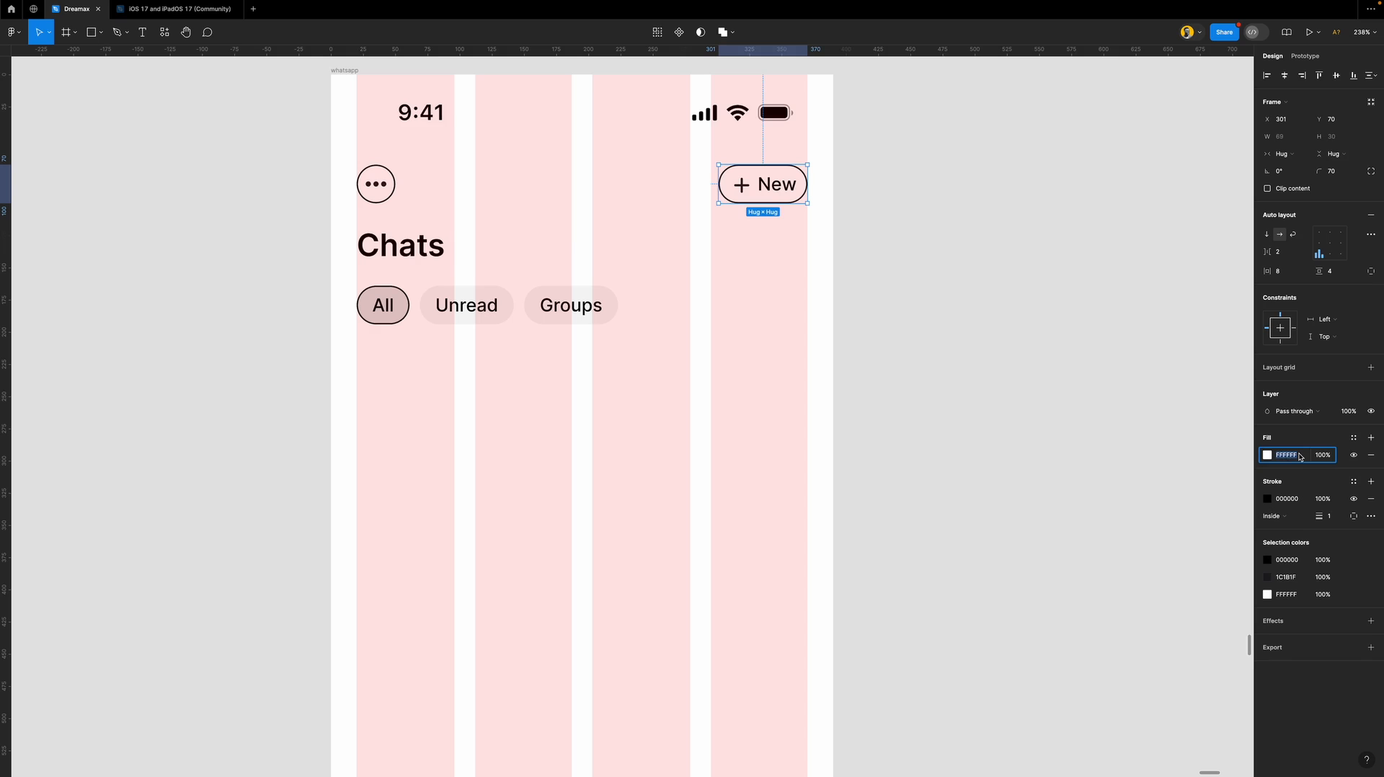
key(ctrl+v)
key(Return)
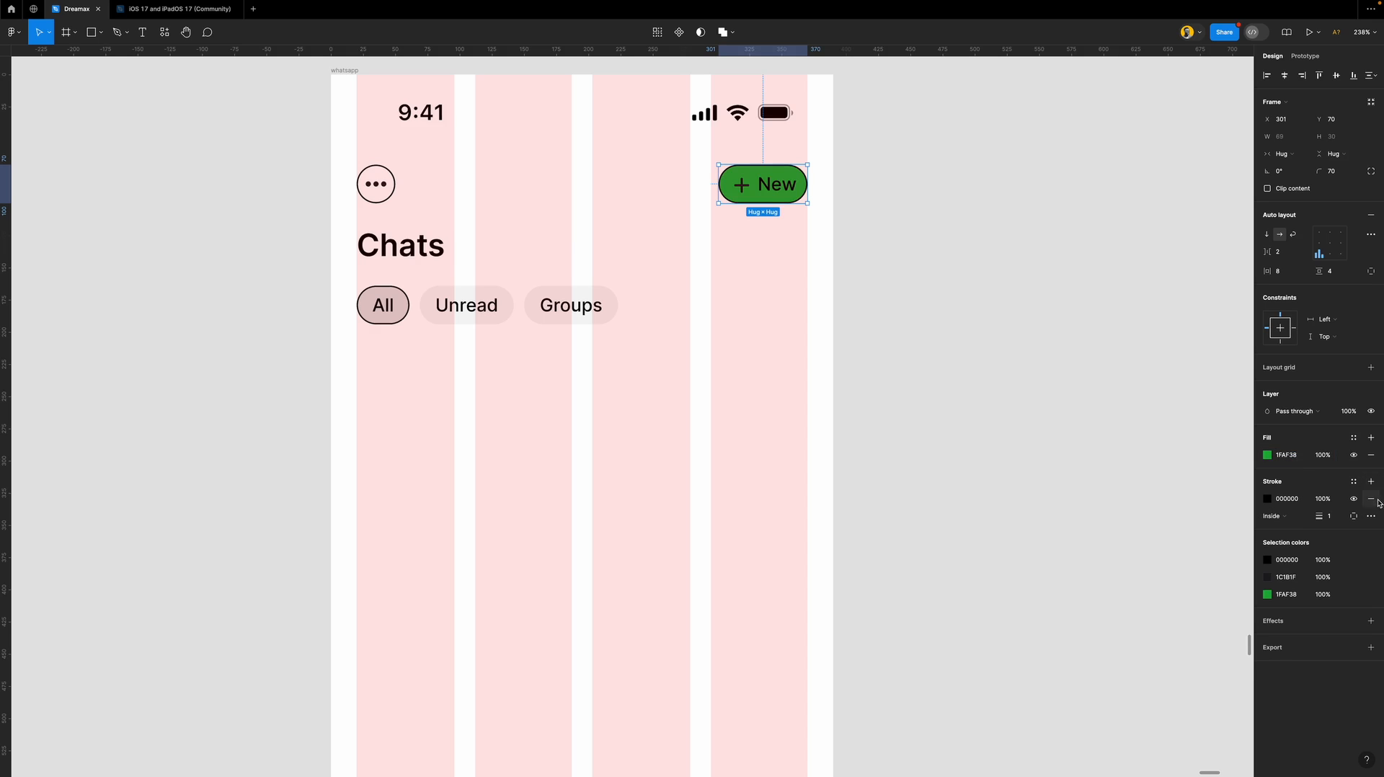
click(1372, 499)
Change the "New" button's label and plus icon to white FFFFFF.
click(1267, 526)
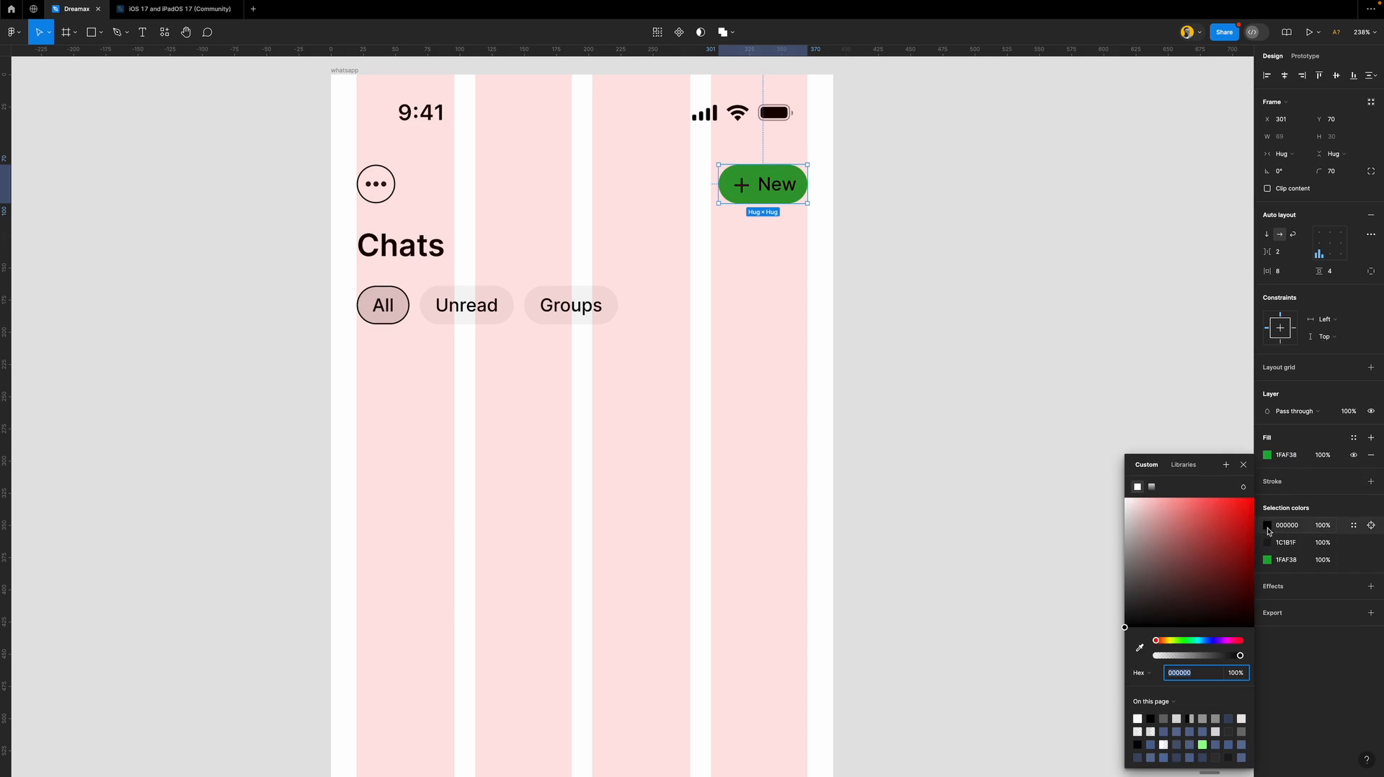
drag(1162, 519, 1094, 469)
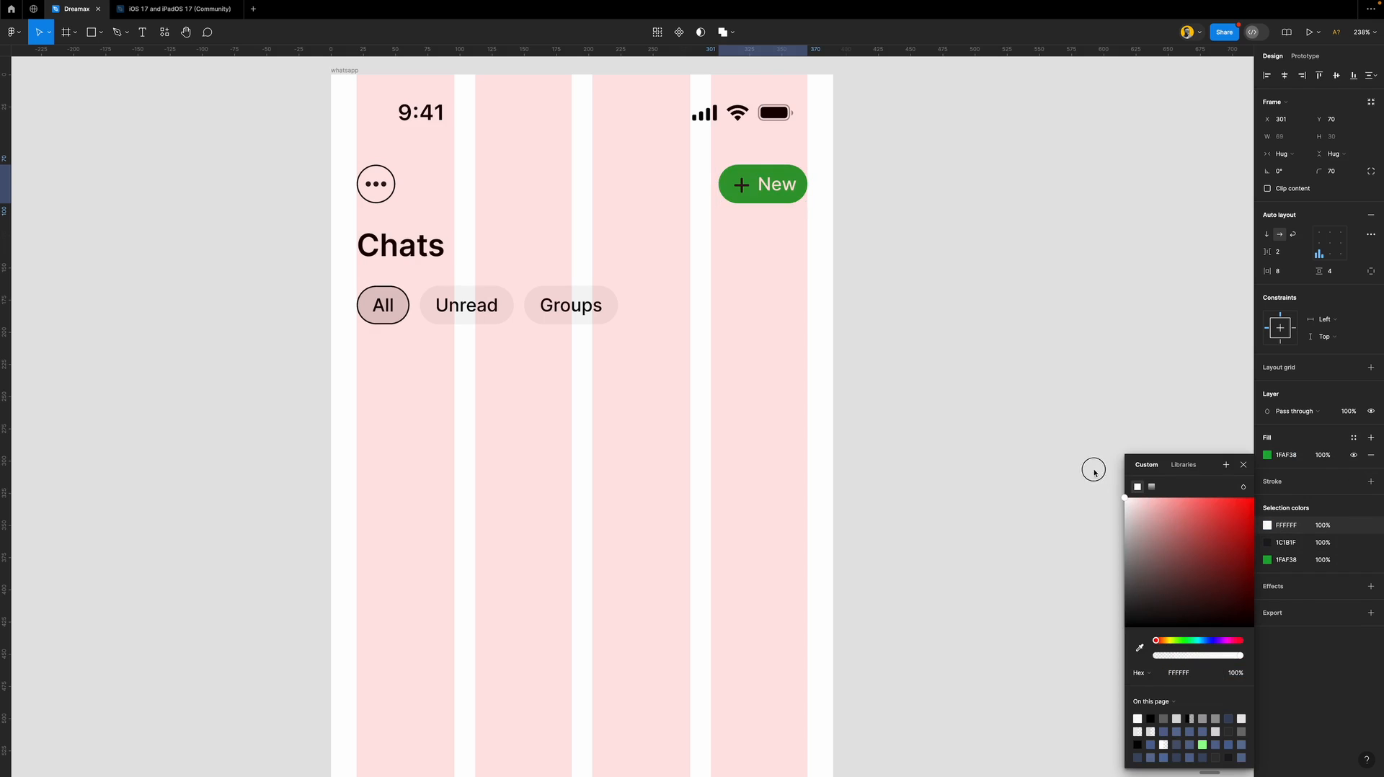
click(1268, 548)
drag(1142, 611, 1094, 463)
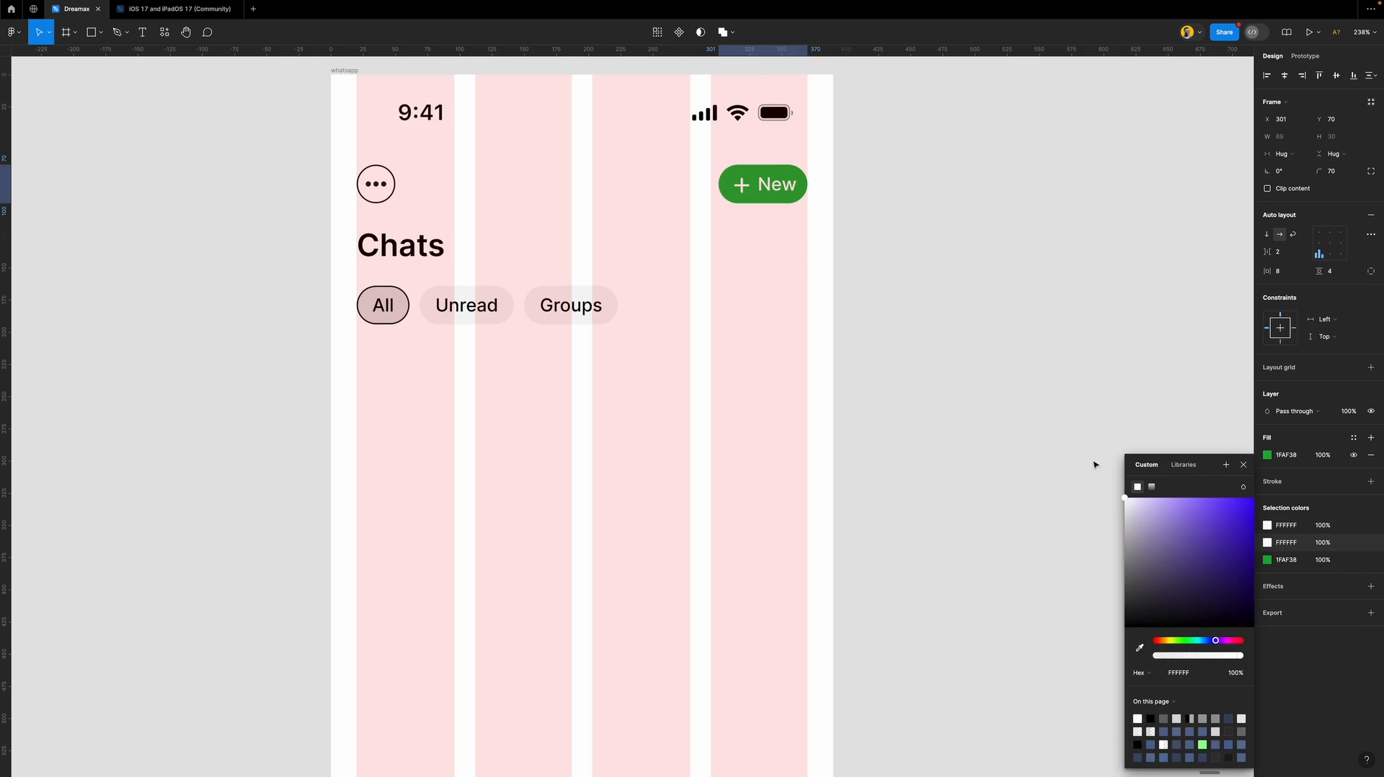
click(1243, 465)
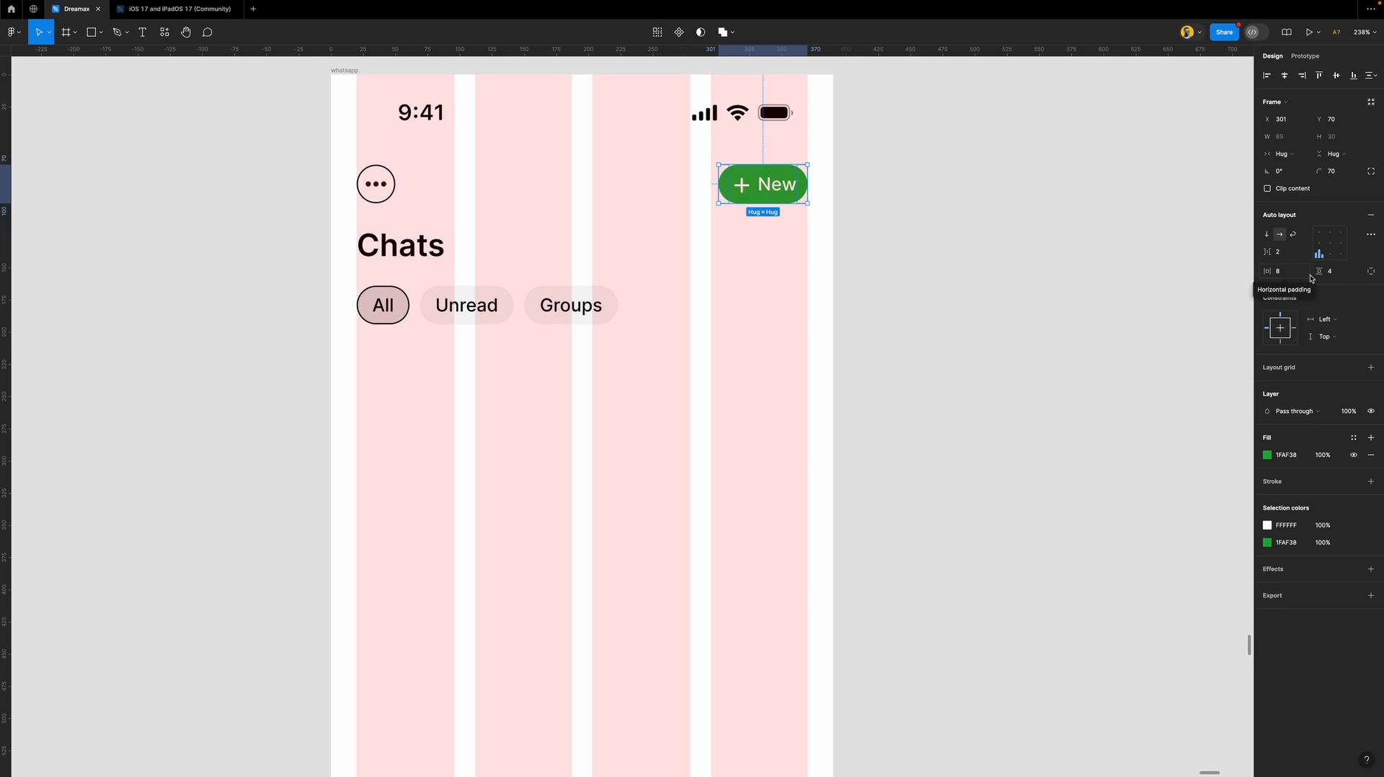
Set the "New" button's left padding to 12 and shift the button back to X 297, flush with the last column's outer edge.
click(1371, 273)
click(1286, 275)
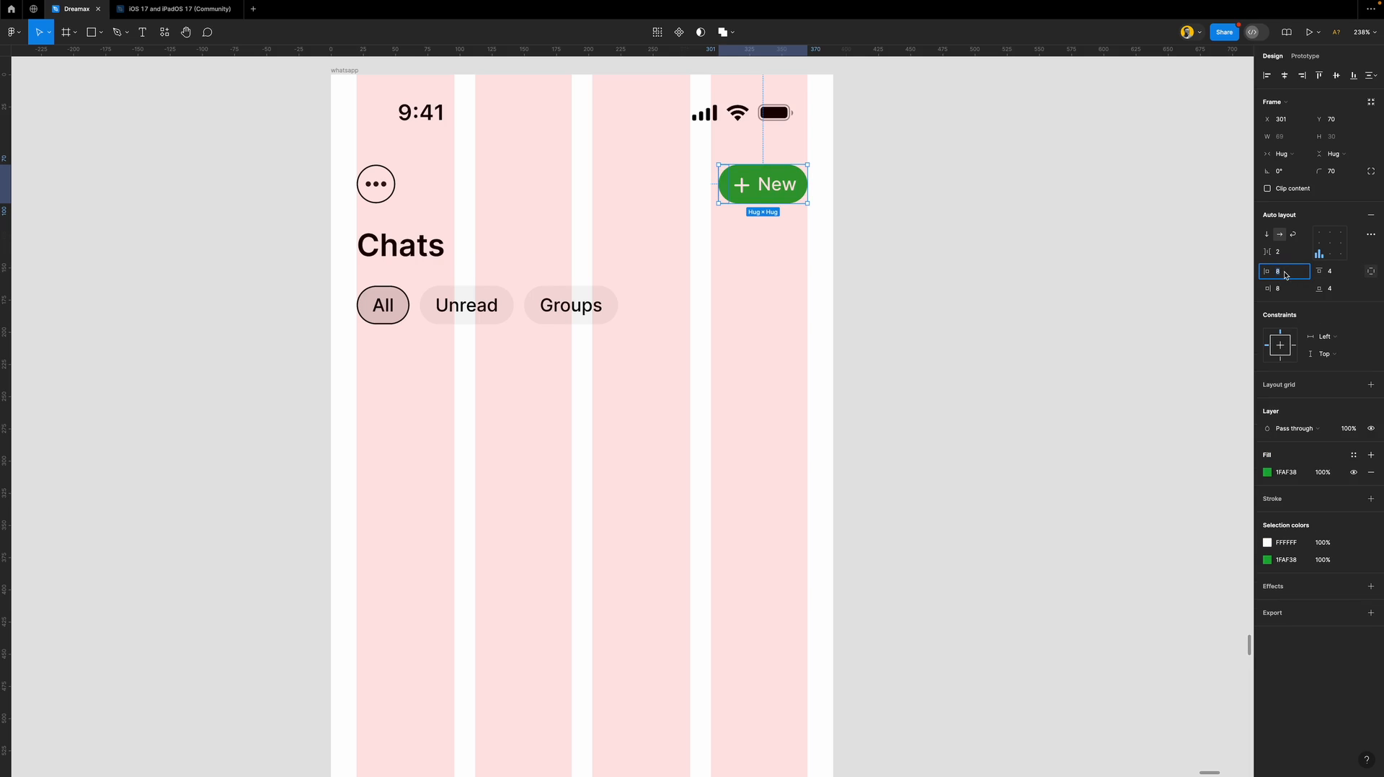
text(12)
key(Return)
click(974, 259)
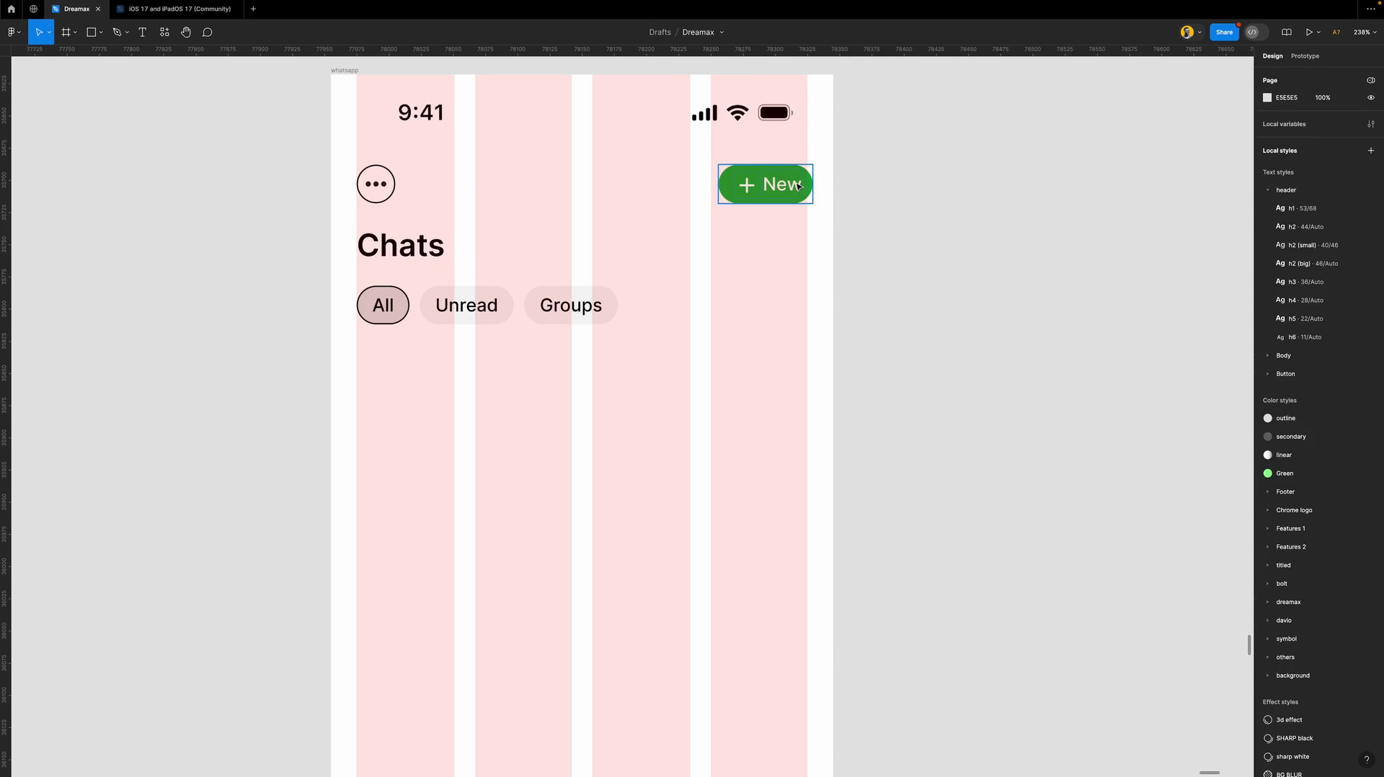
drag(797, 186, 792, 186)
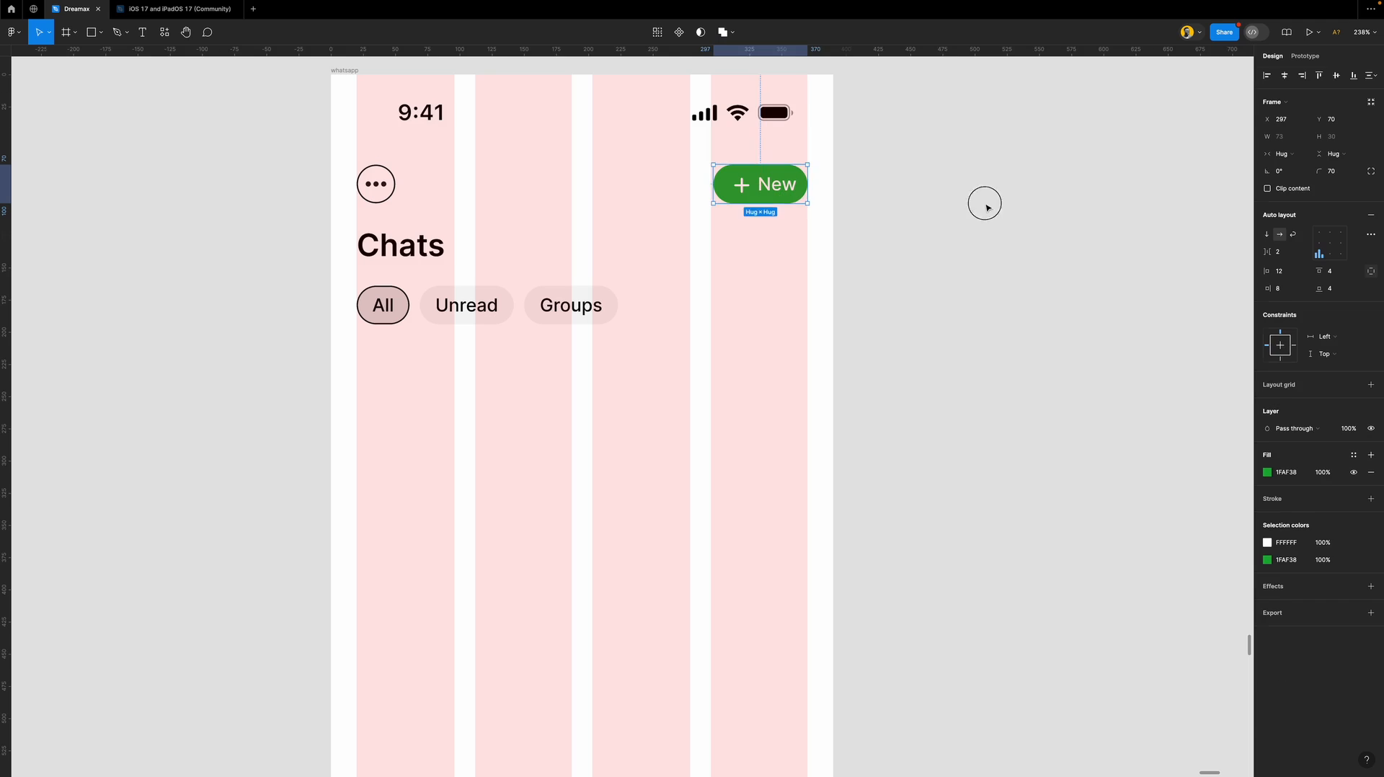
click(977, 238)
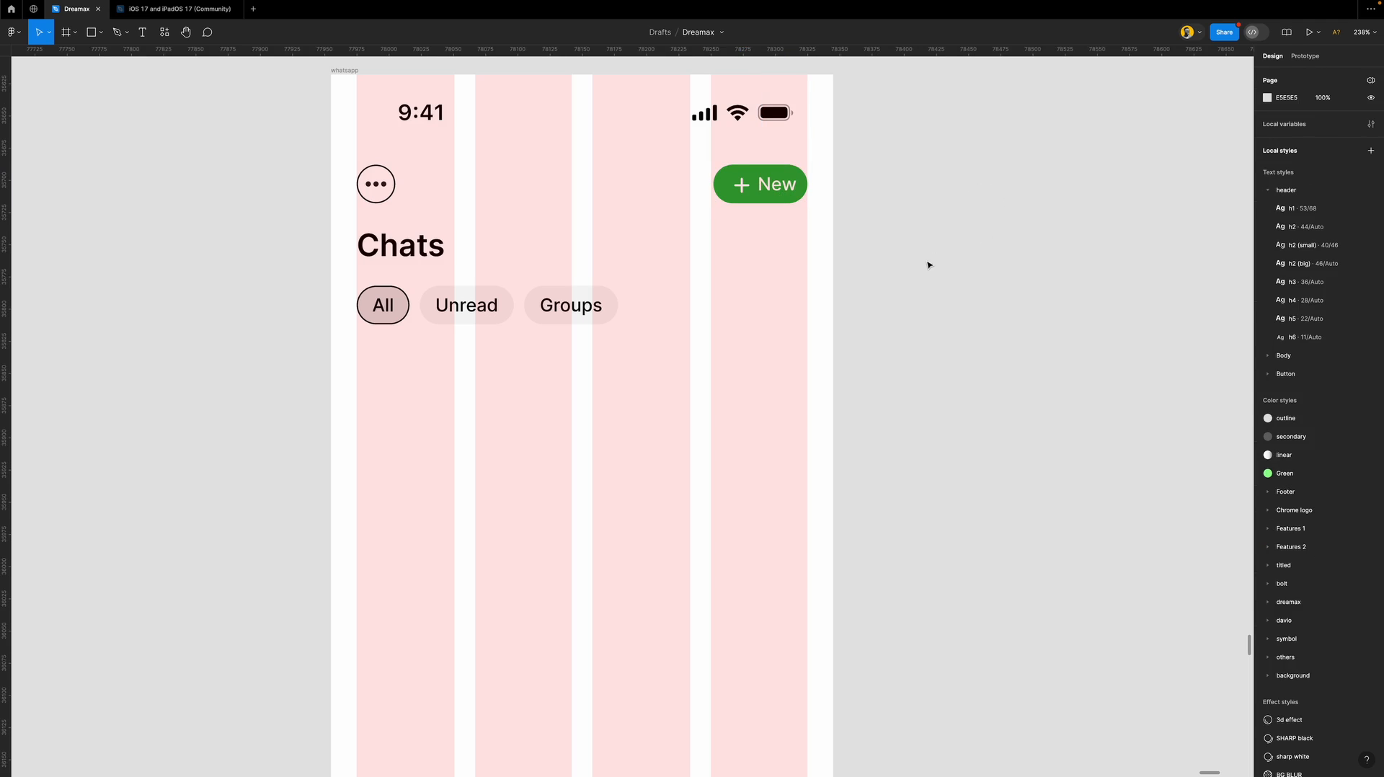
Fill the round three-dot button with the light grey F4F4F4 sampled from the "Unread" pill and remove its stroke.
click(375, 184)
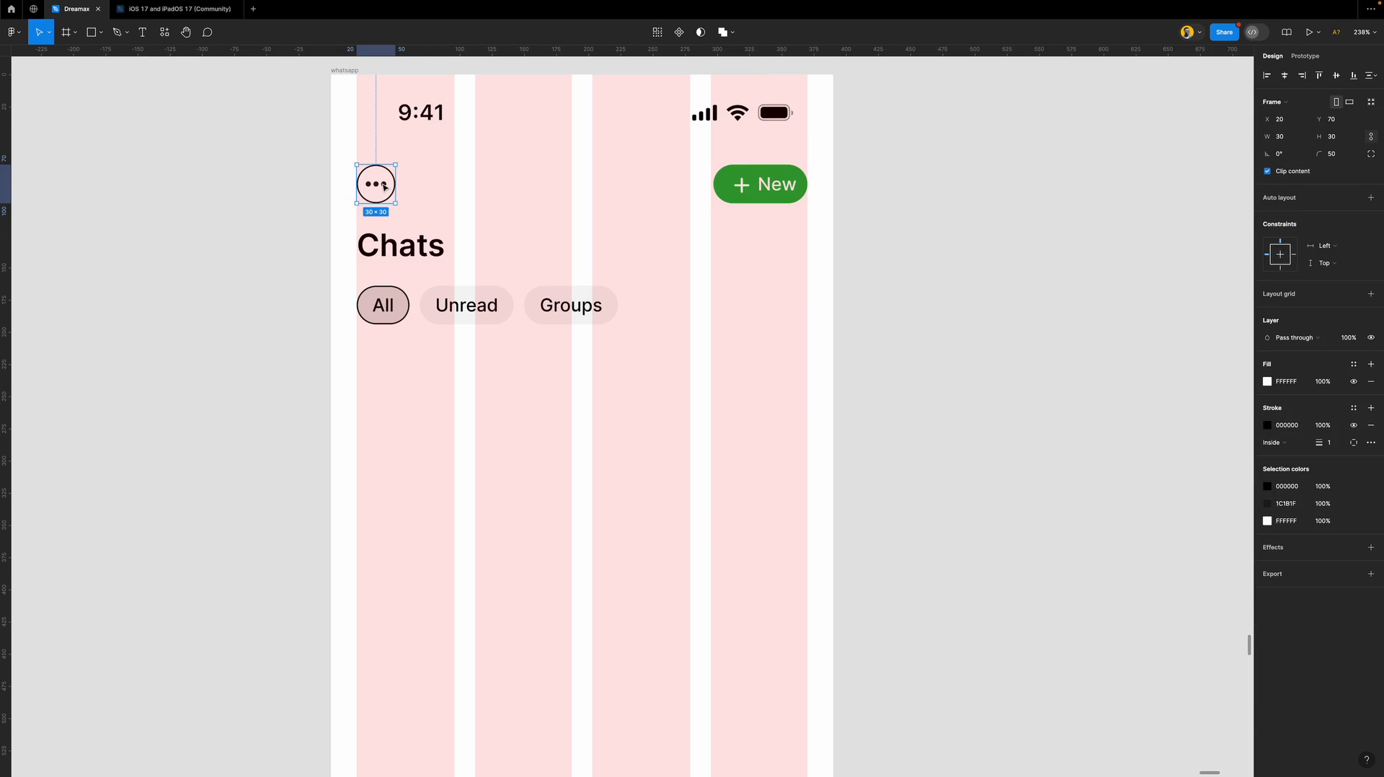
key(i)
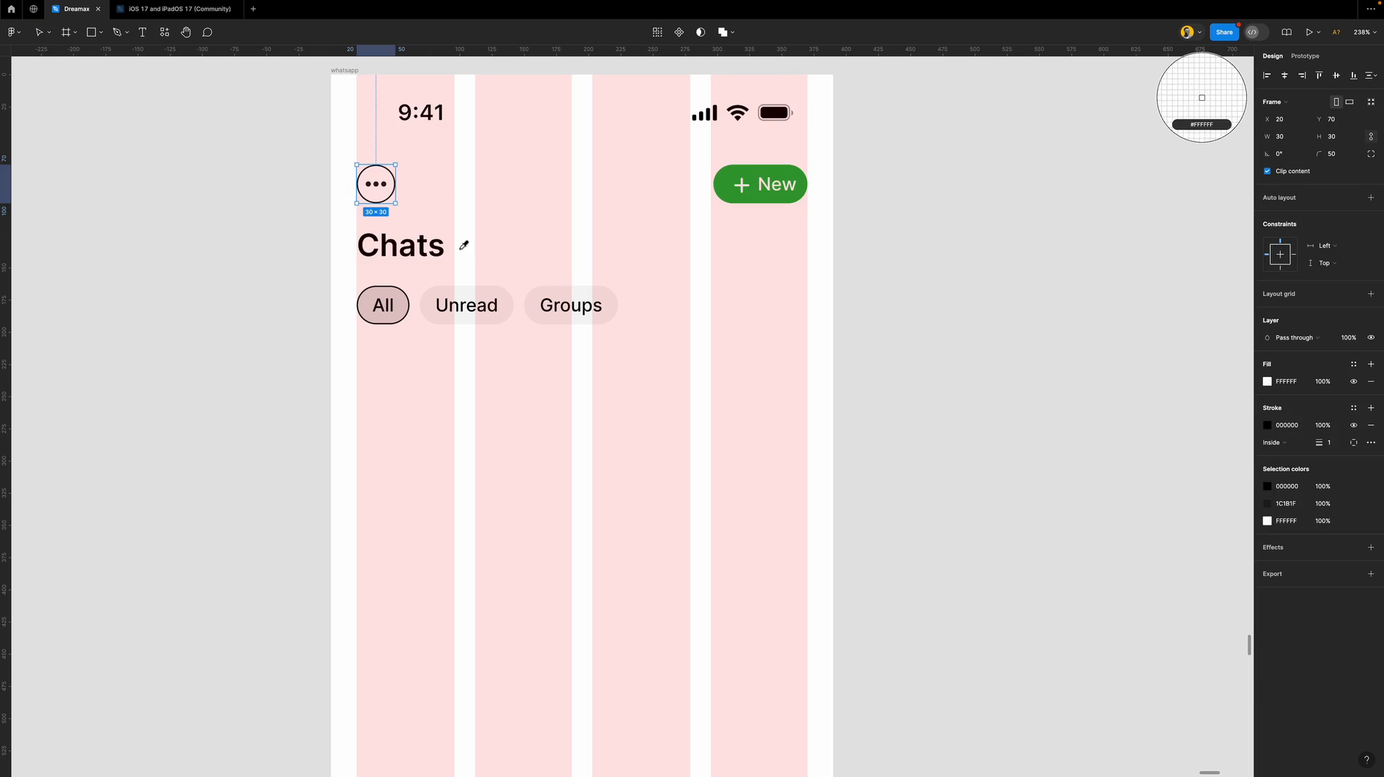
click(504, 300)
click(1371, 425)
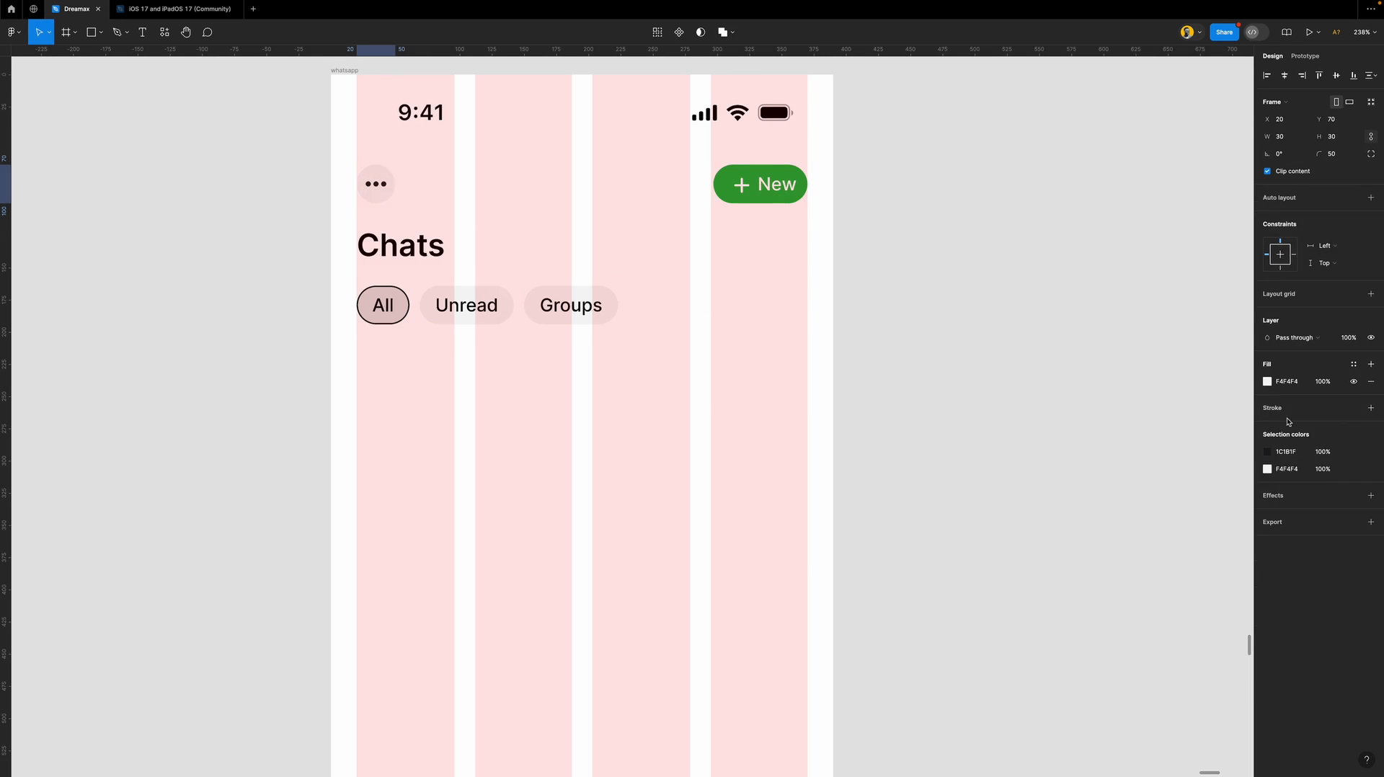
key(Escape)
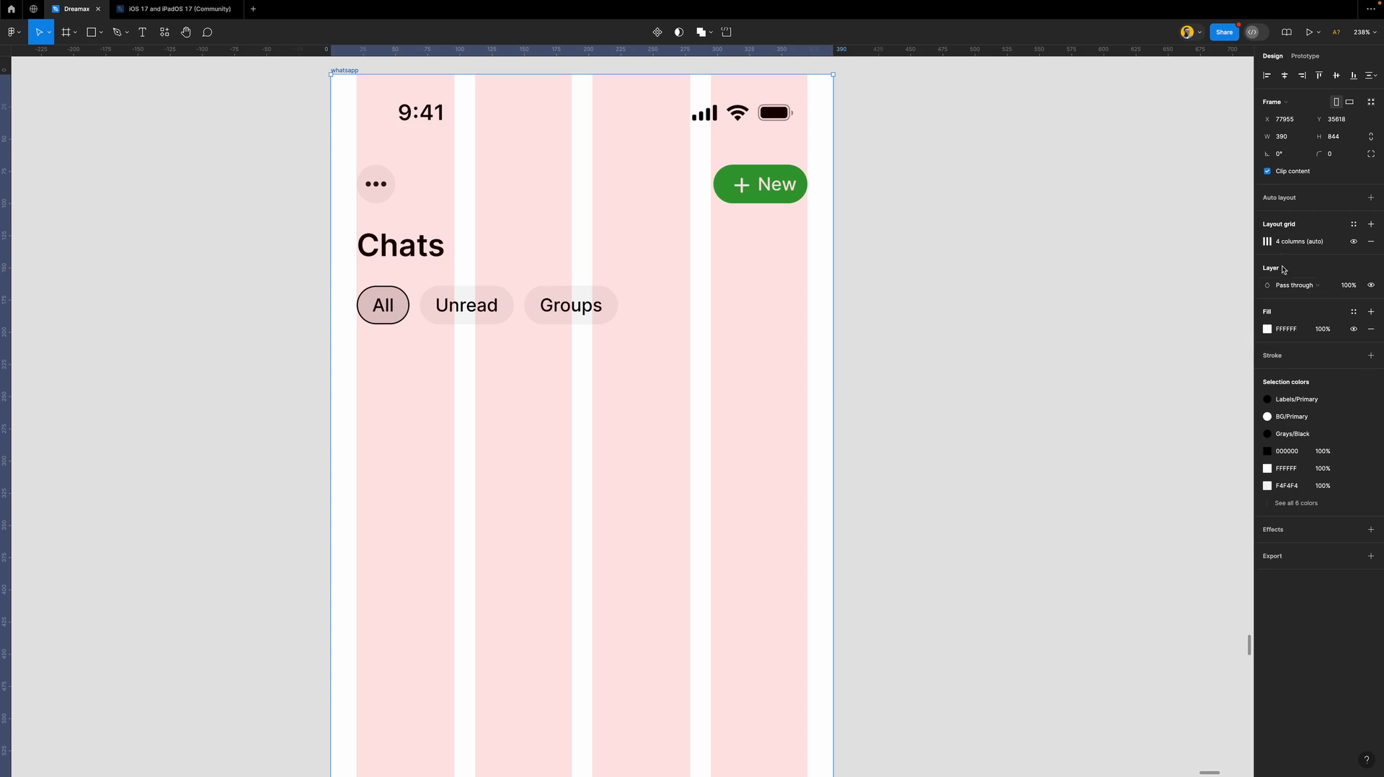
Change the phone frame's column grid colour to black 000000.
click(1267, 241)
click(1181, 286)
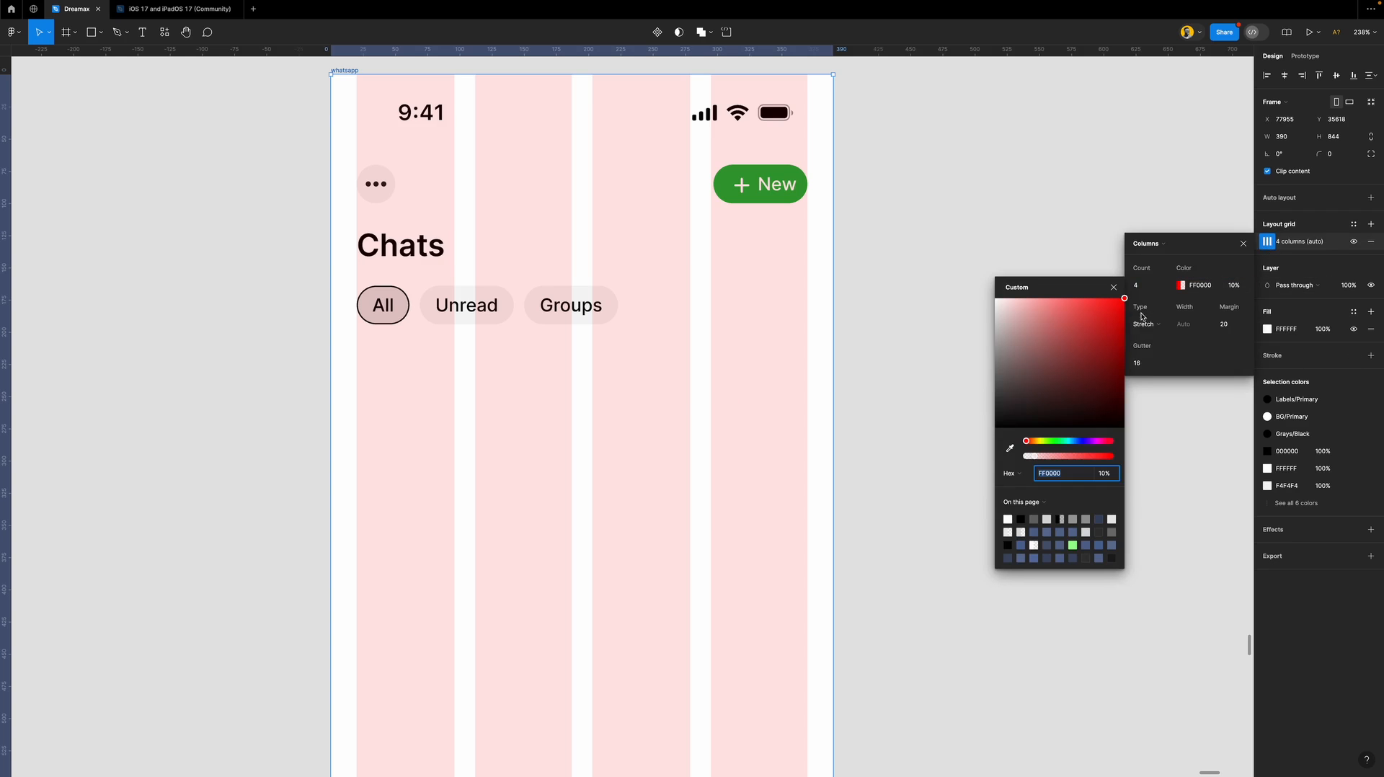
drag(1049, 384, 967, 469)
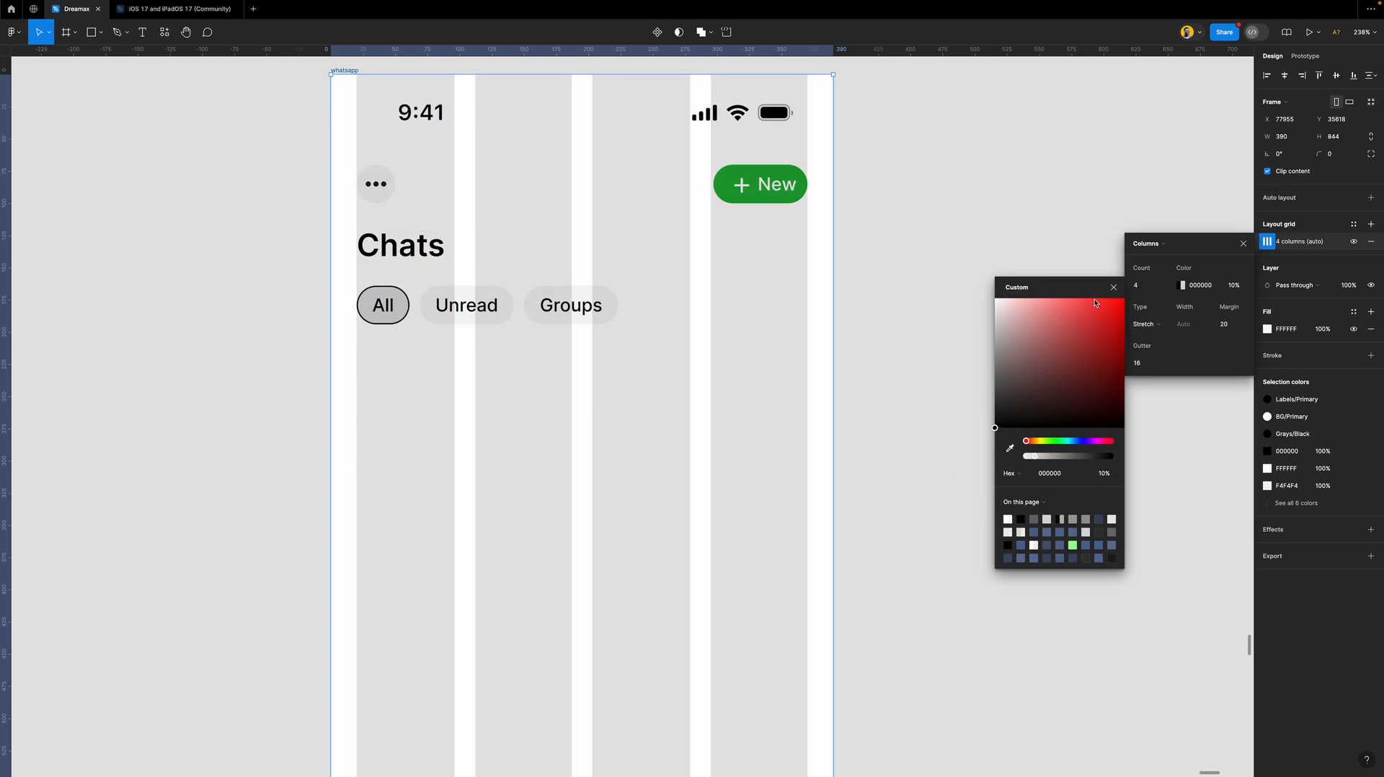
click(1114, 287)
click(887, 323)
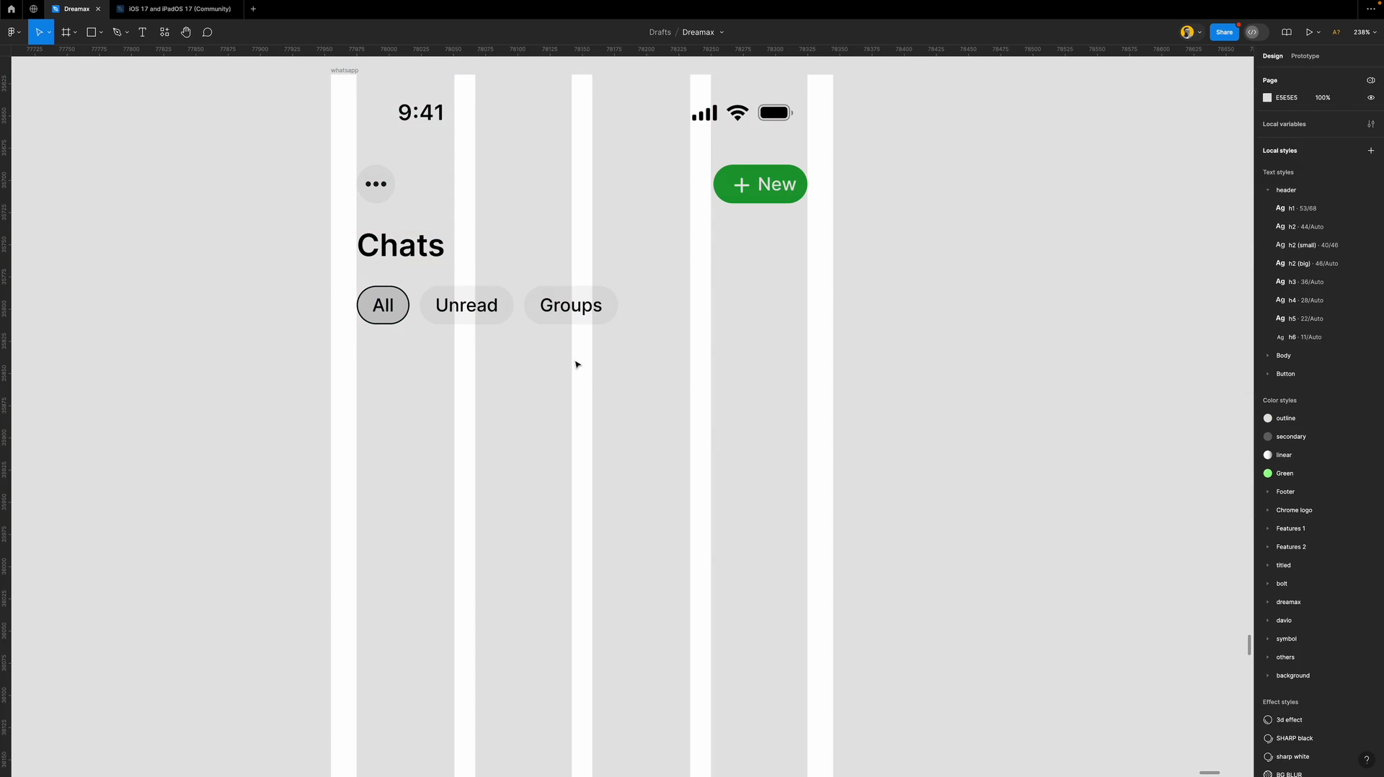
Recolour the "All" pill's fill, label and stroke with the green 1FAF38 sampled from the "New" button.
double_click(391, 308)
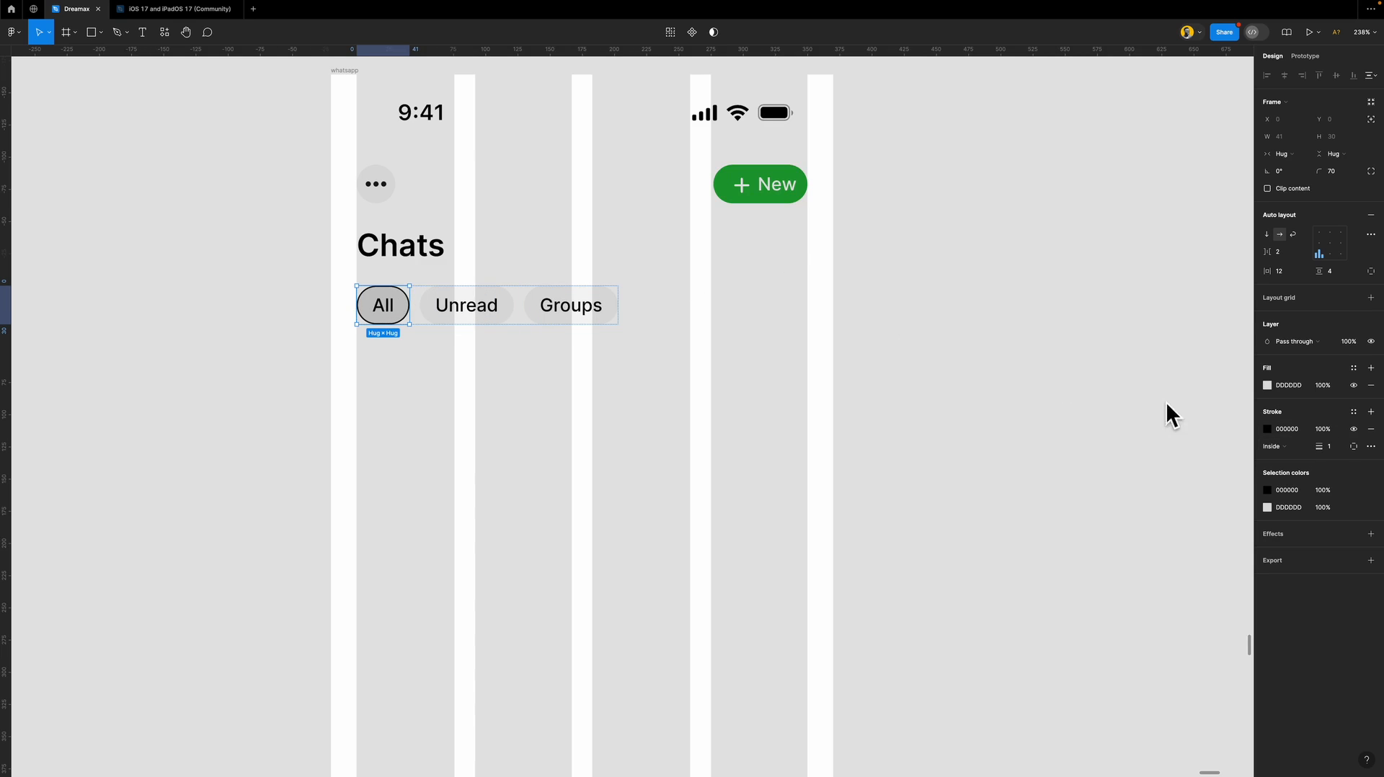
key(i)
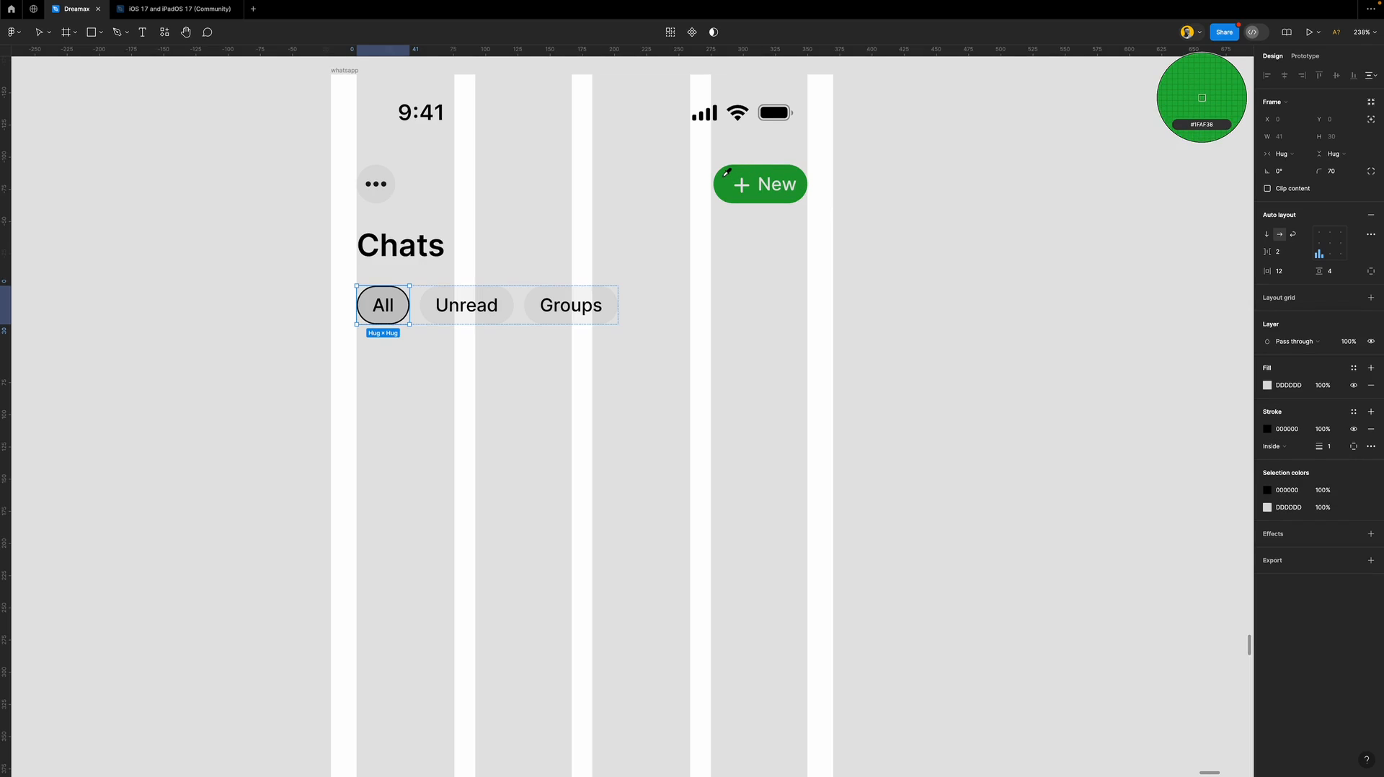
click(727, 172)
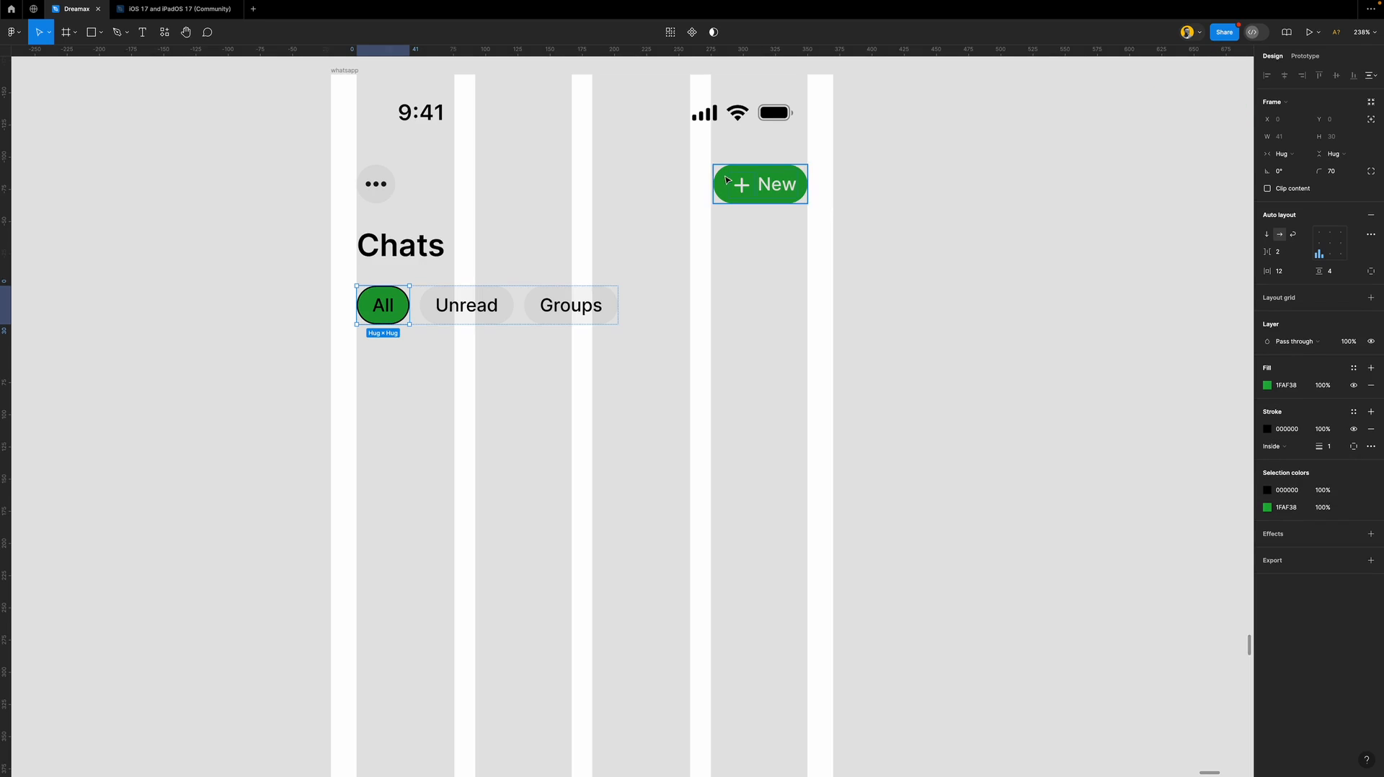
click(1270, 492)
click(1140, 647)
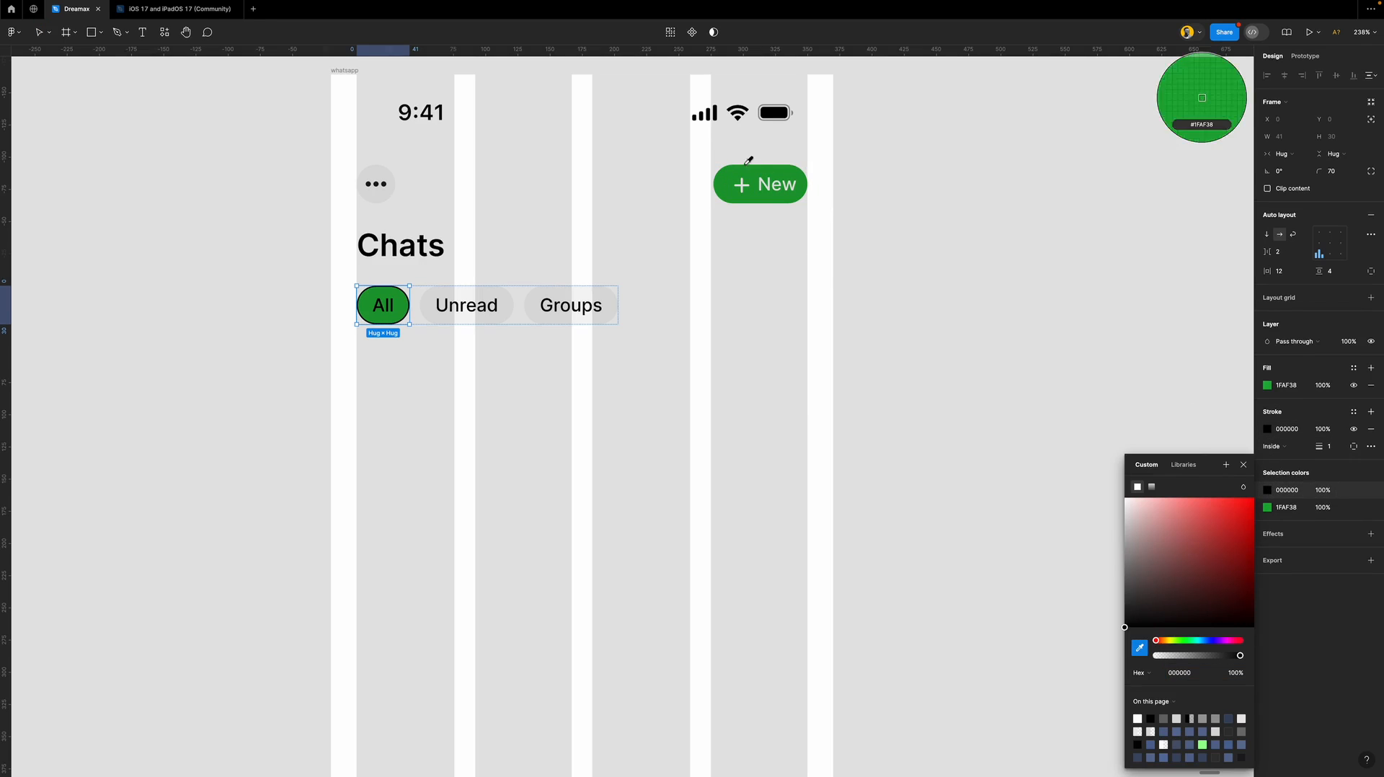
click(727, 182)
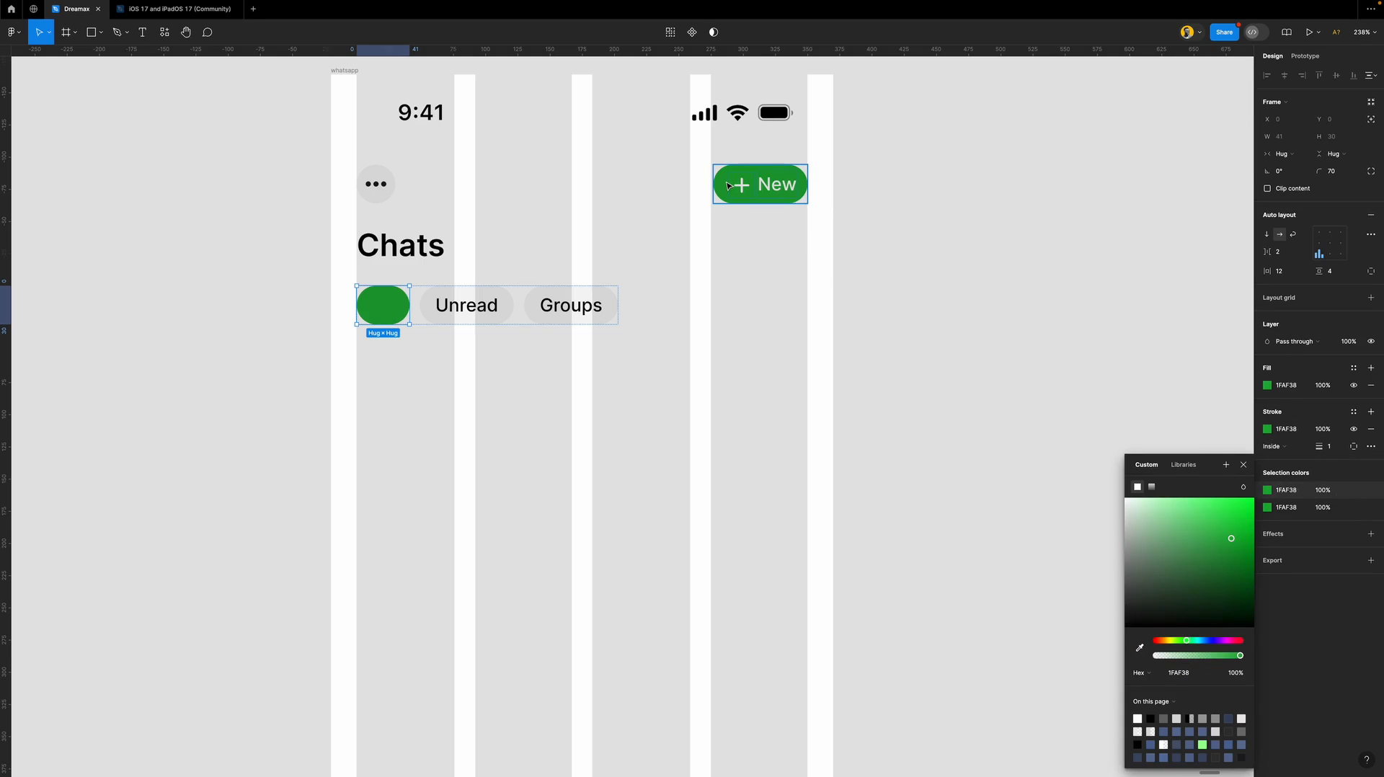
Reduce the "All" pill's fill opacity to 10% and remove its stroke.
click(1324, 386)
text(10)
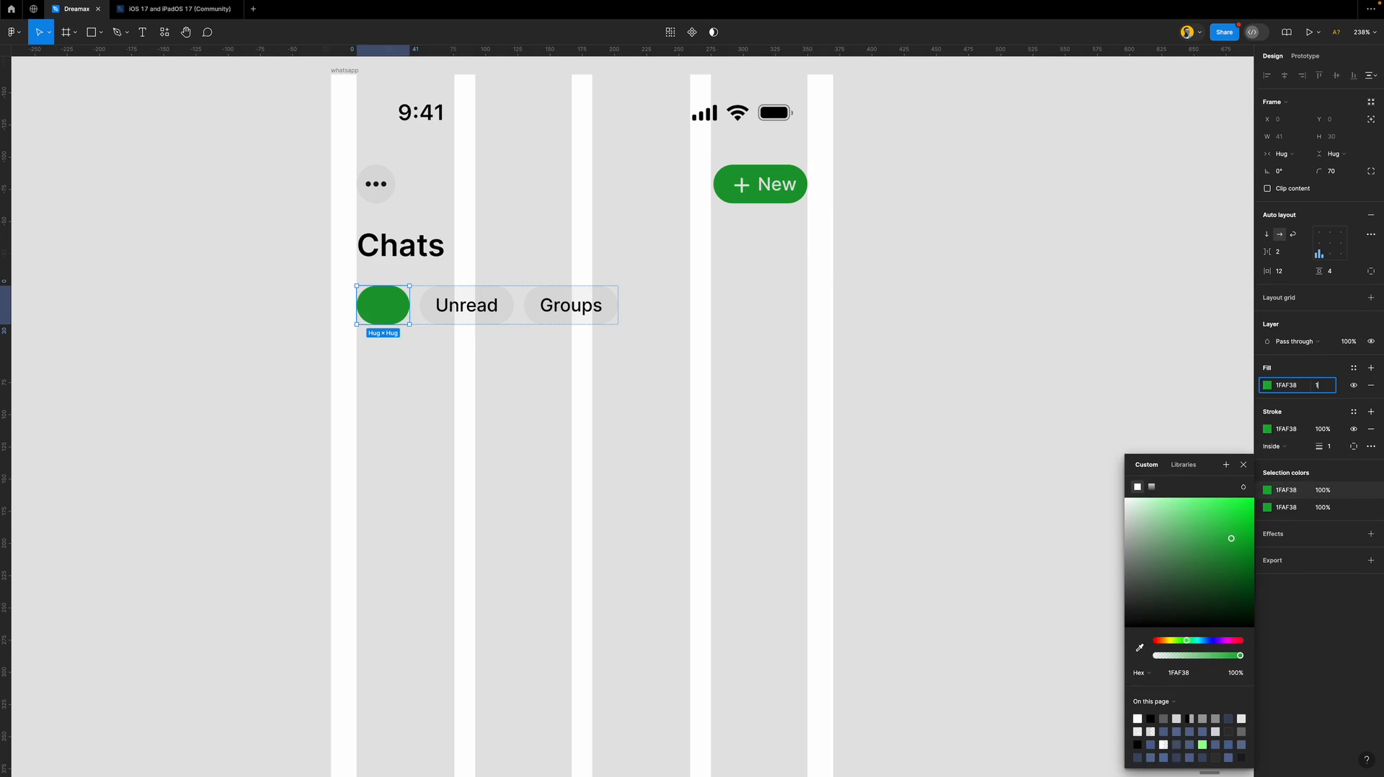
key(Return)
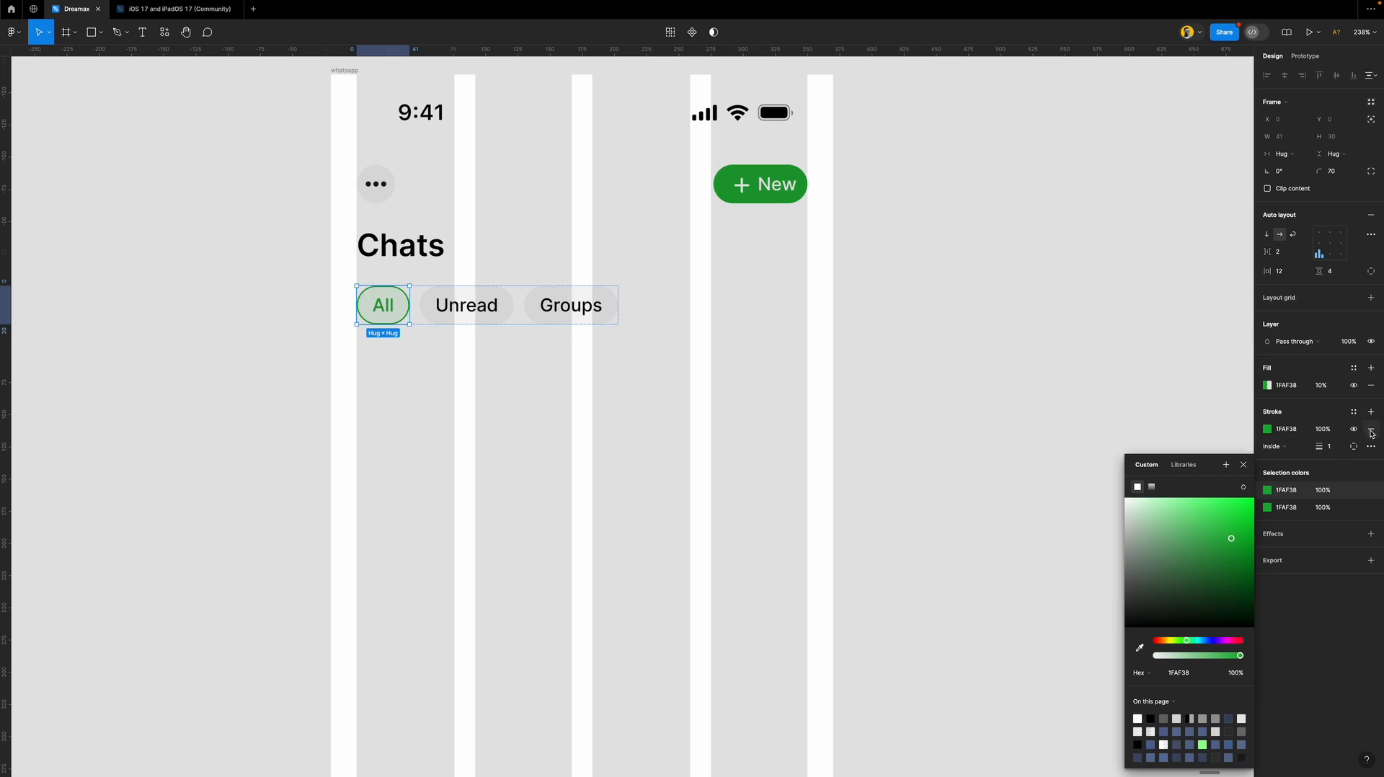
click(1371, 430)
click(1051, 389)
Set the "All" pill's fill opacity to 20%.
click(392, 310)
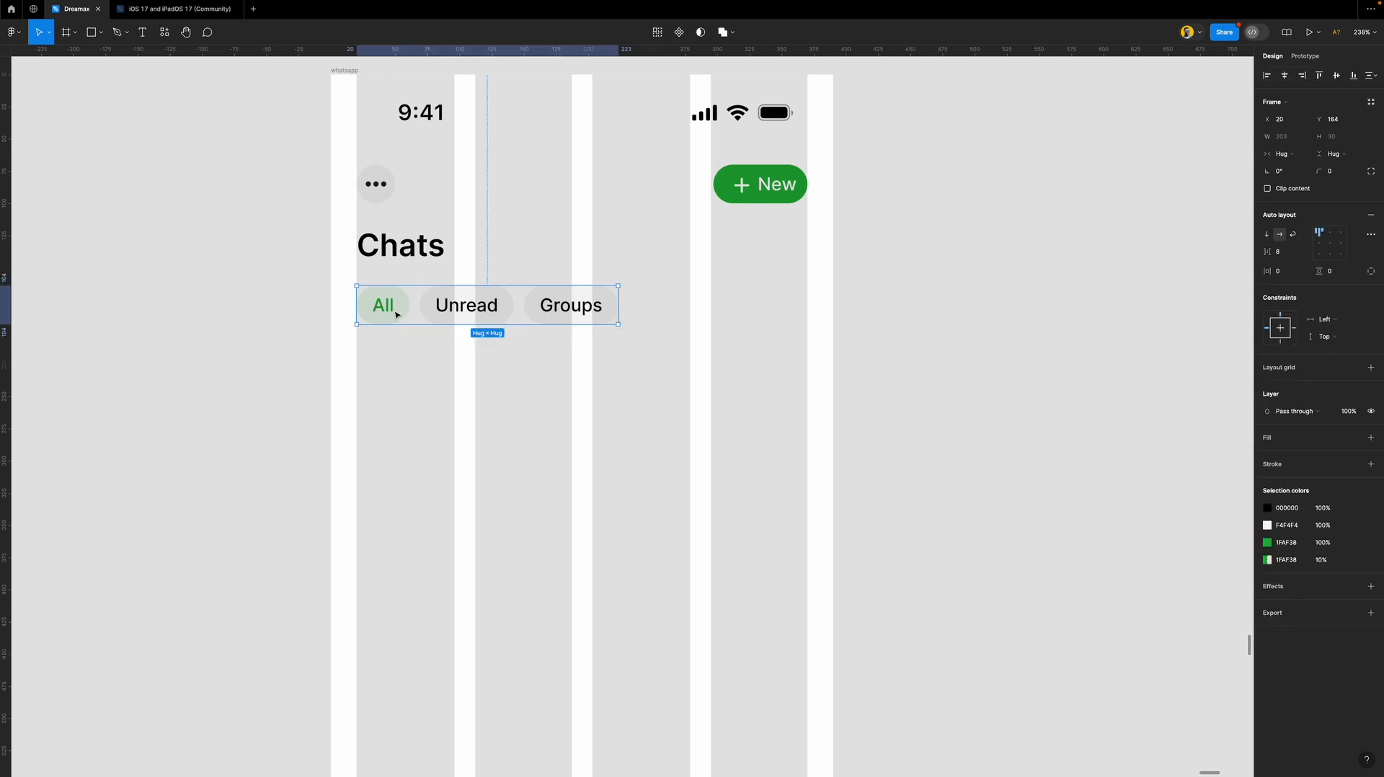
click(390, 308)
click(1324, 388)
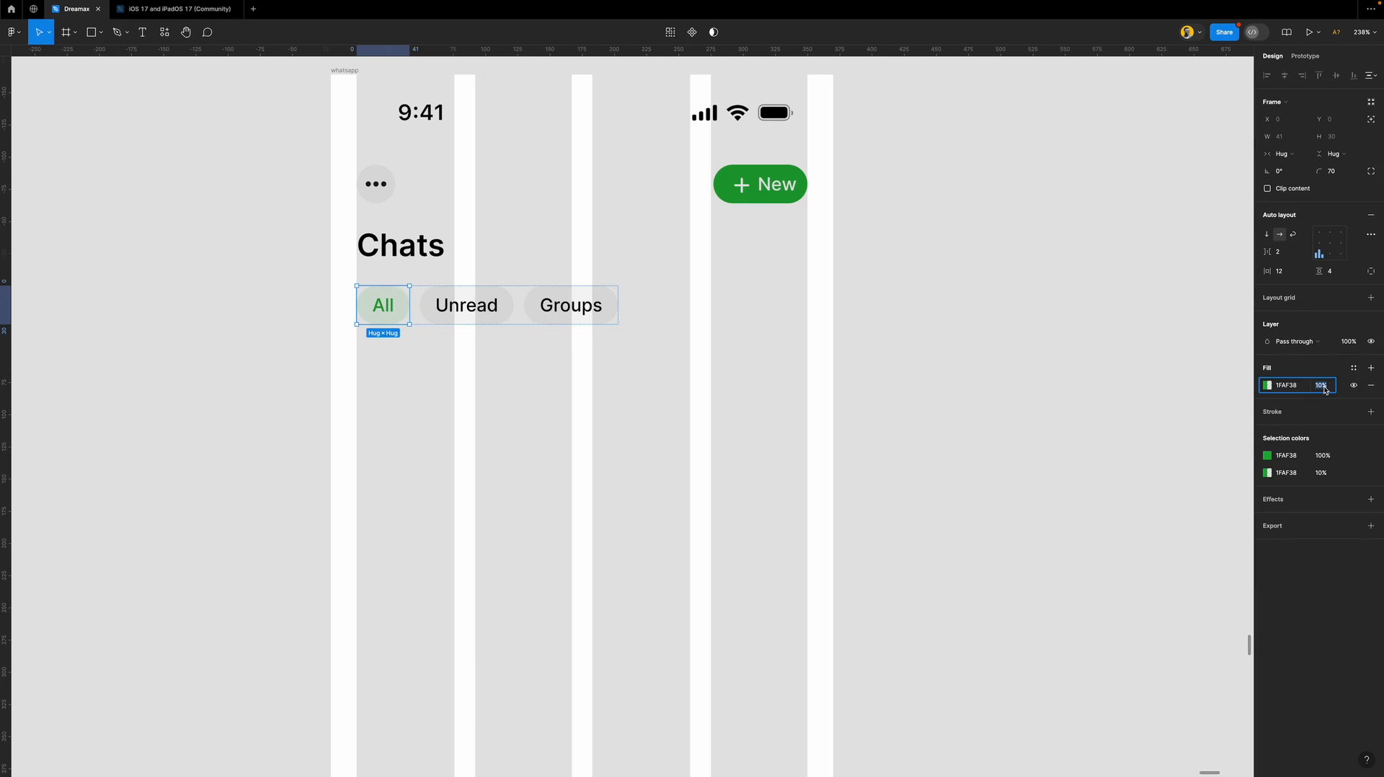
text(20)
key(Return)
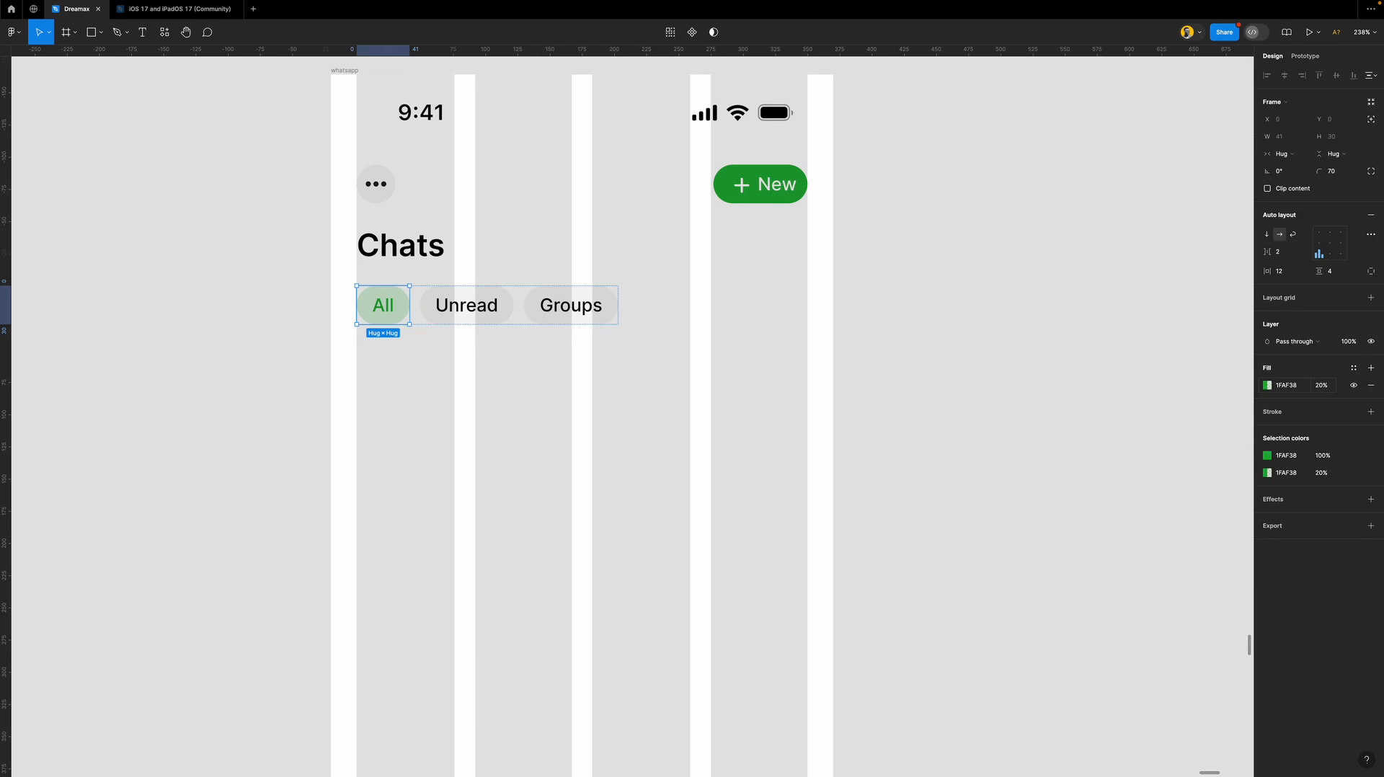
Darken the "All" pill's label to the deeper green 247A33.
click(1267, 456)
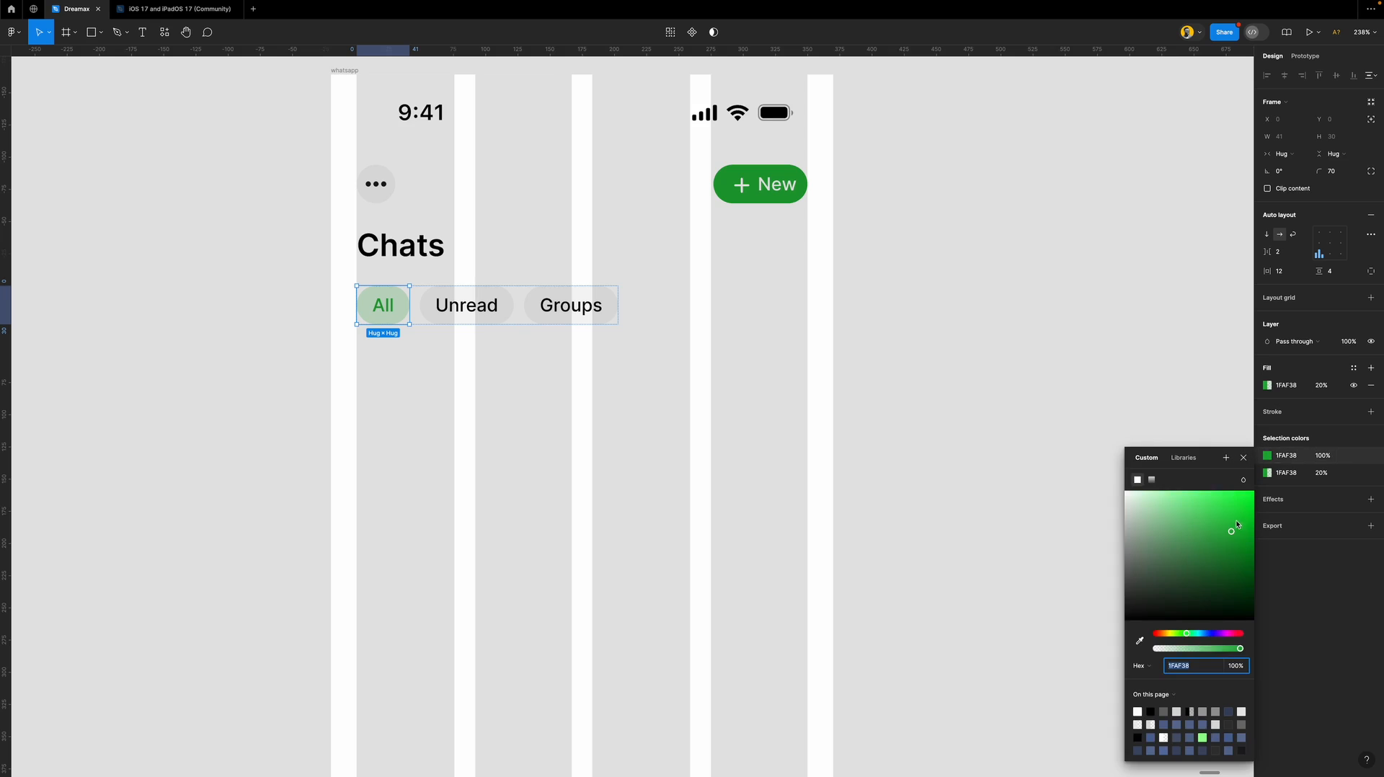
drag(1232, 532, 1218, 564)
click(1115, 398)
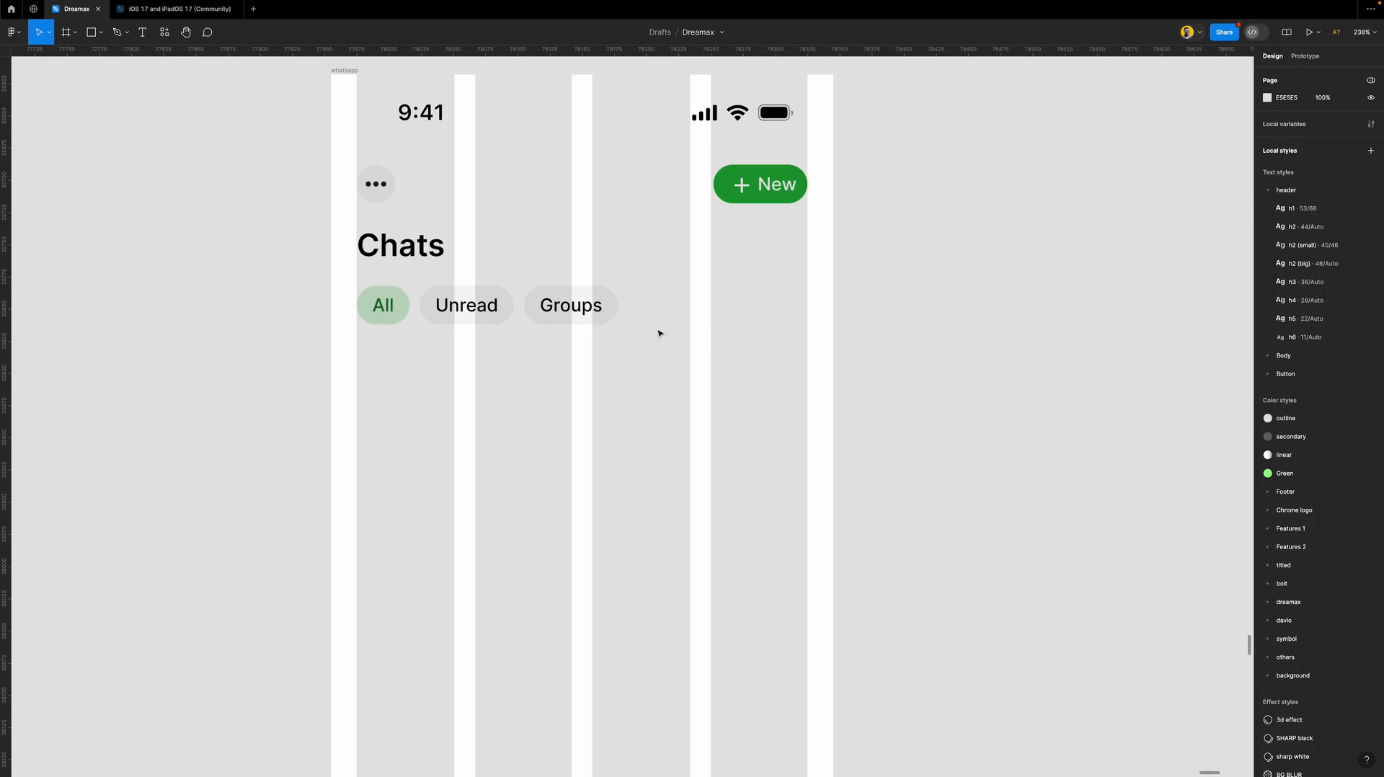
Change the "Unread" and "Groups" pill labels to the grey 6A6A6A.
double_click(553, 310)
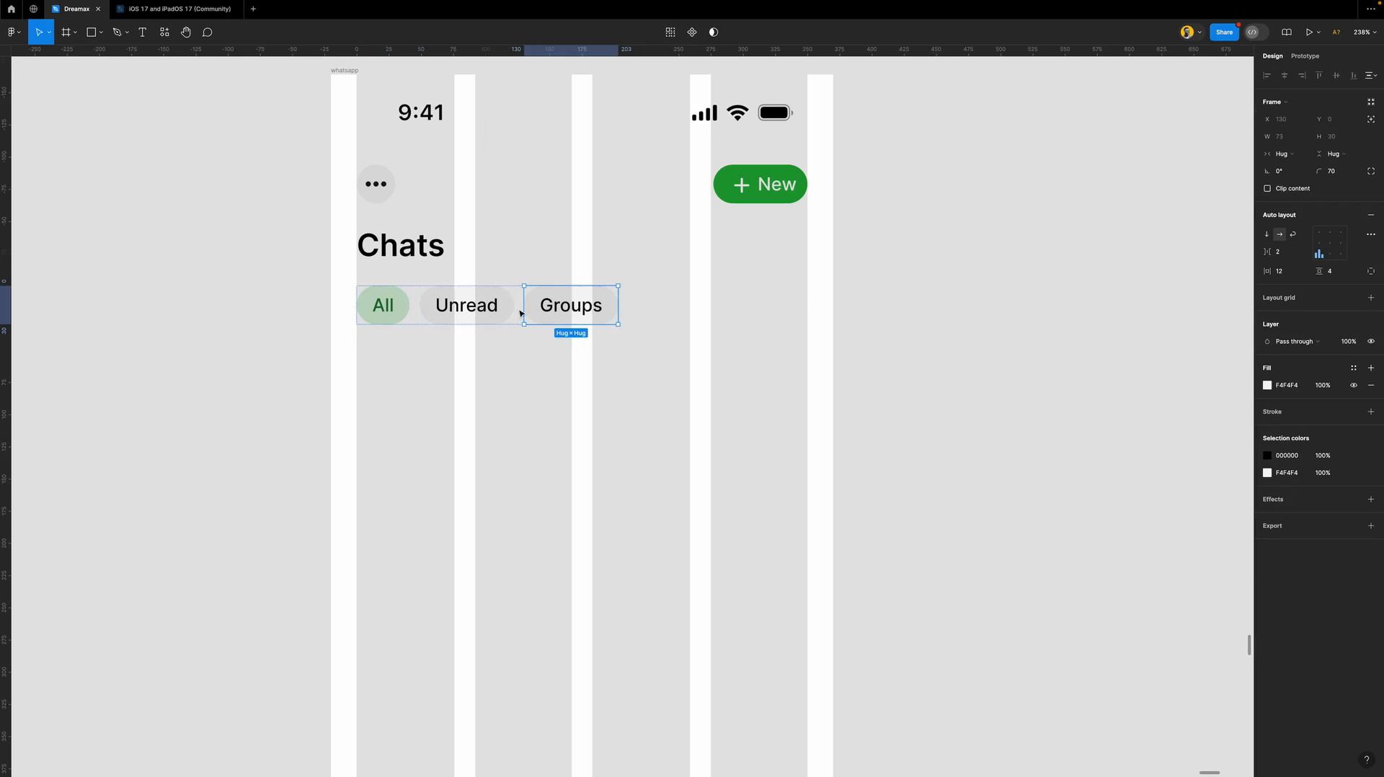
shift+click(494, 312)
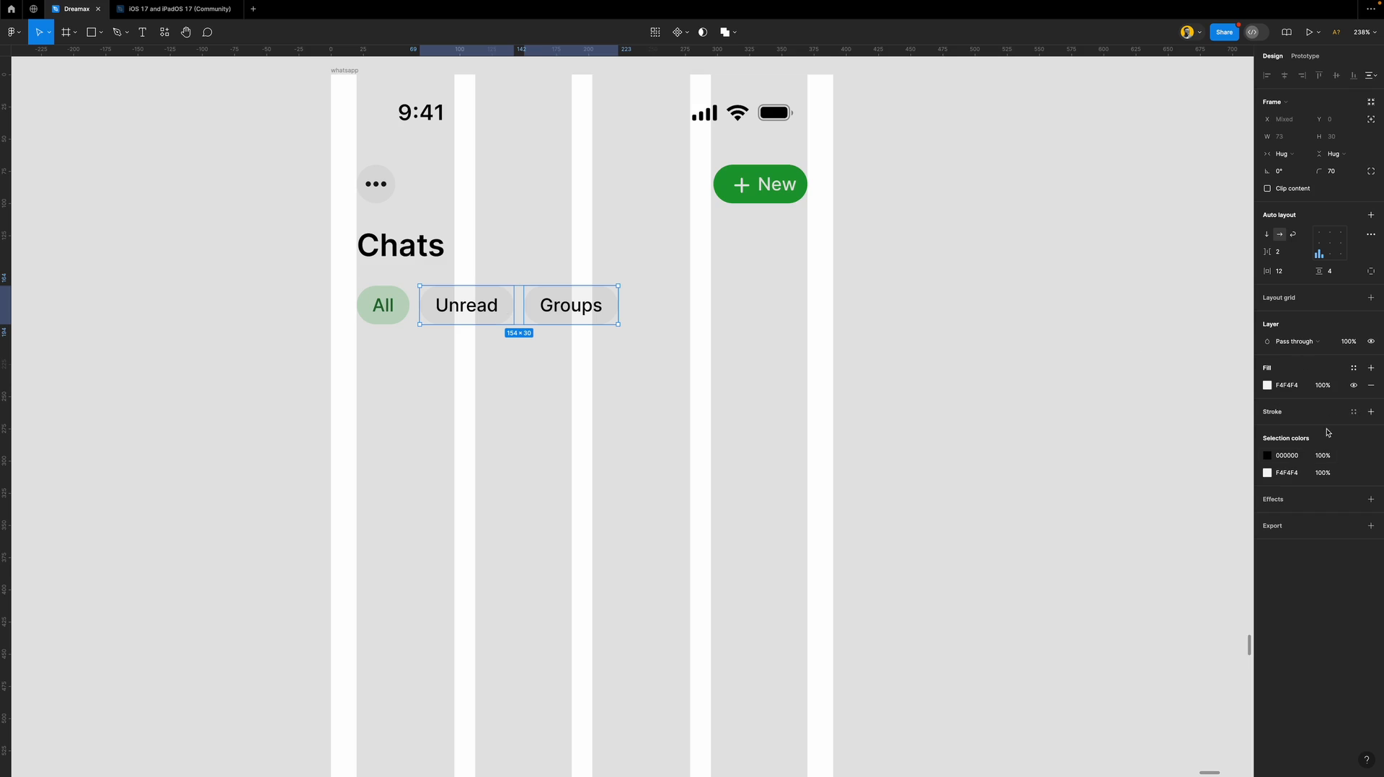
click(1268, 457)
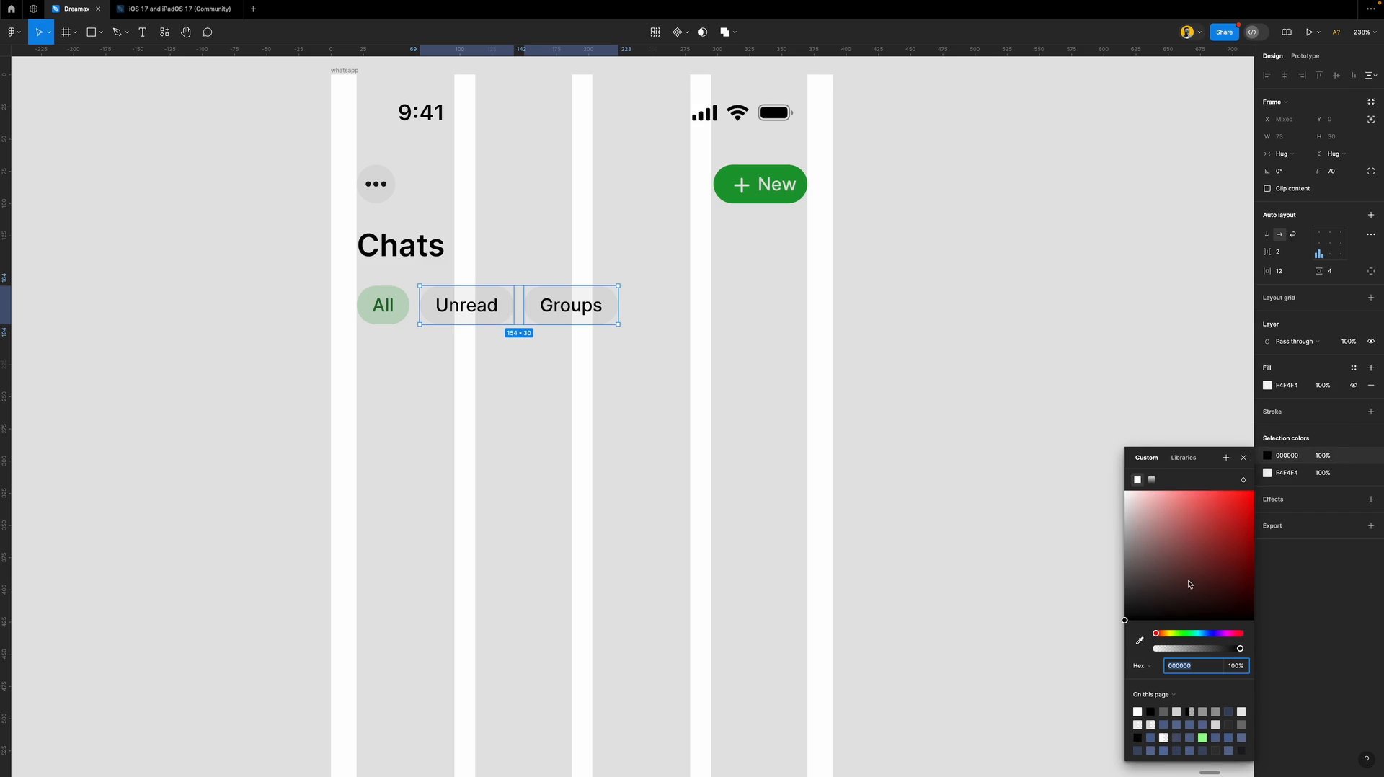
click(1164, 712)
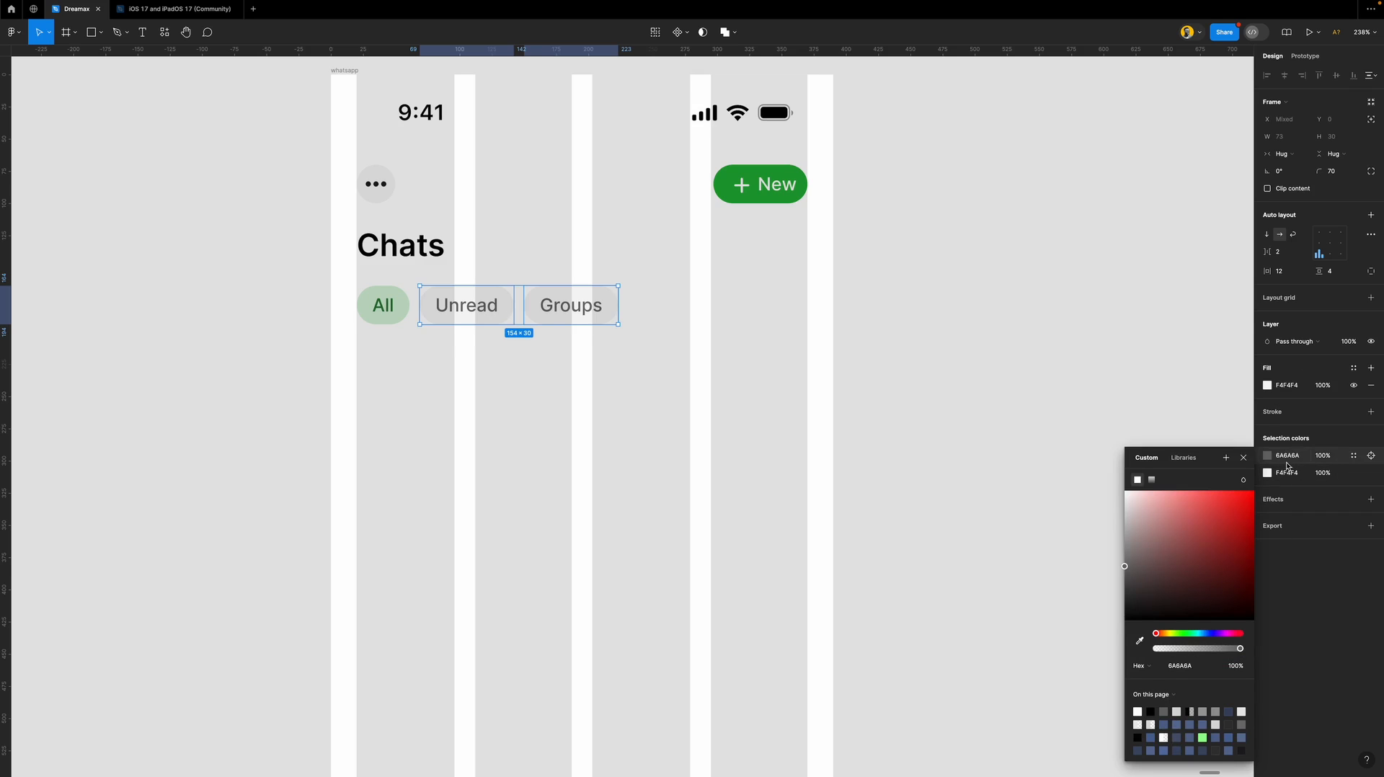
click(1243, 458)
click(995, 433)
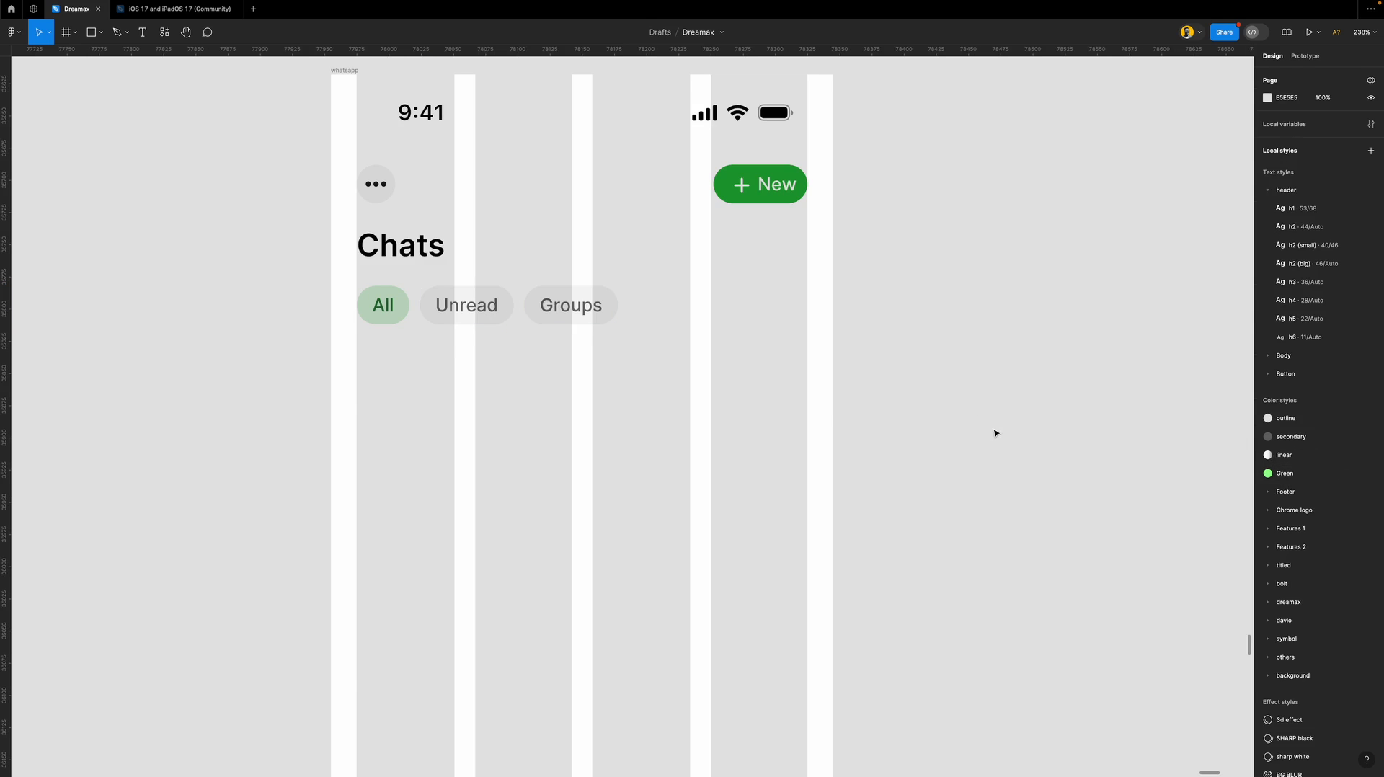
double_click(586, 303)
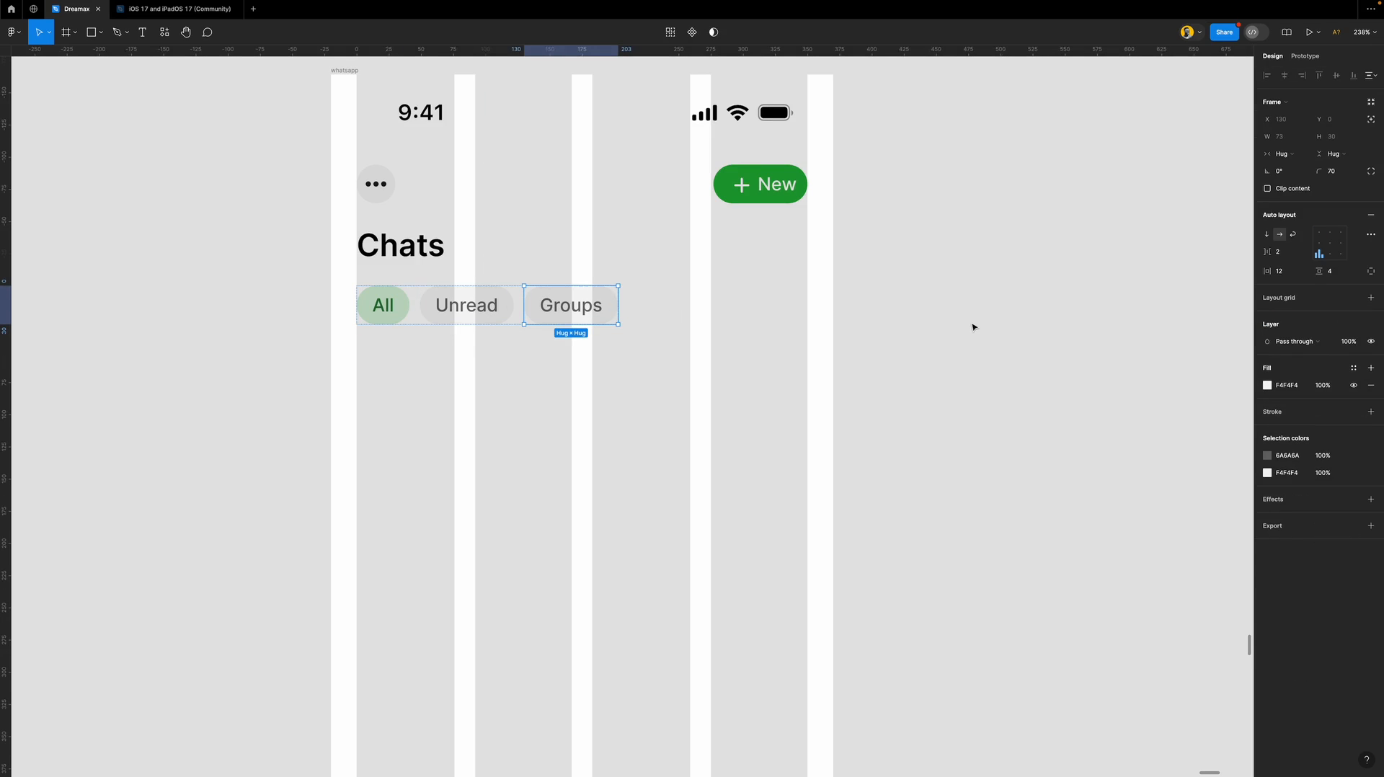
click(377, 314)
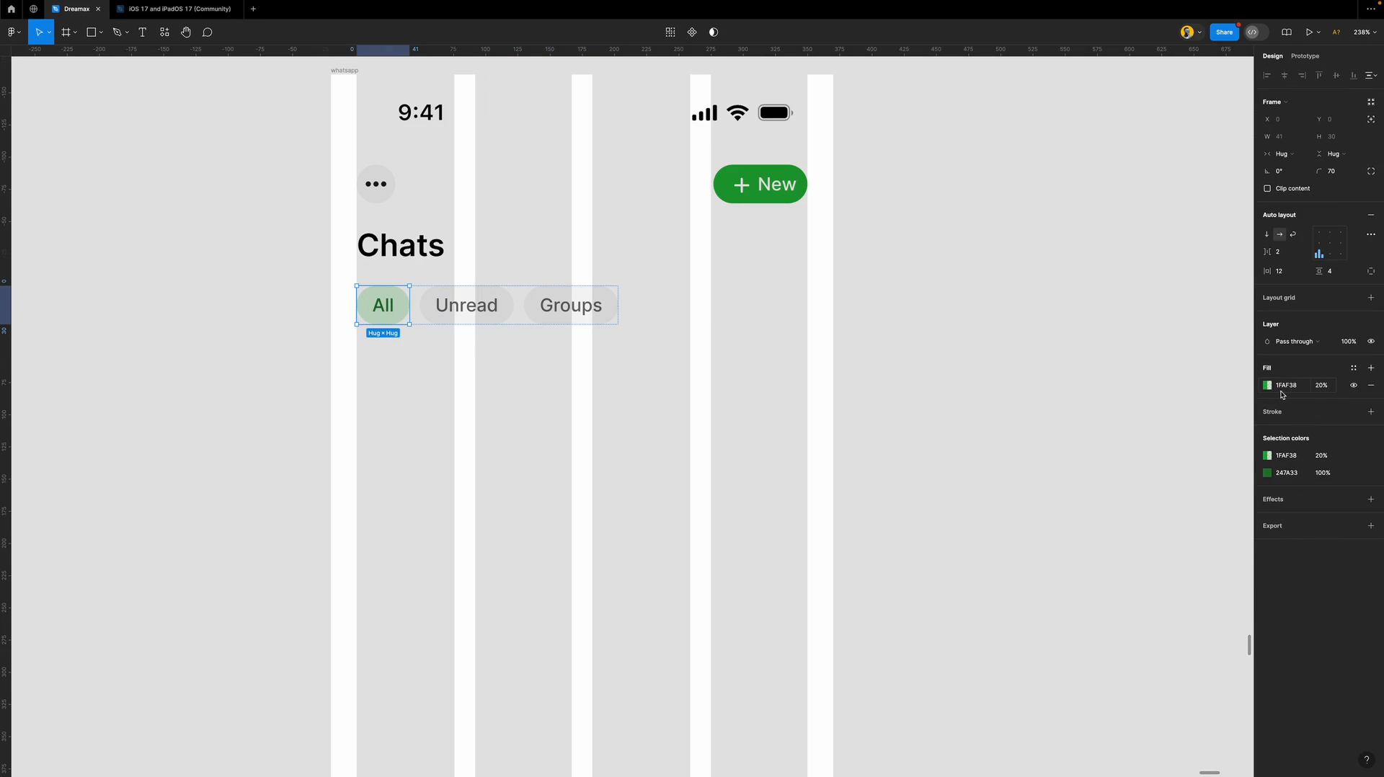
click(779, 192)
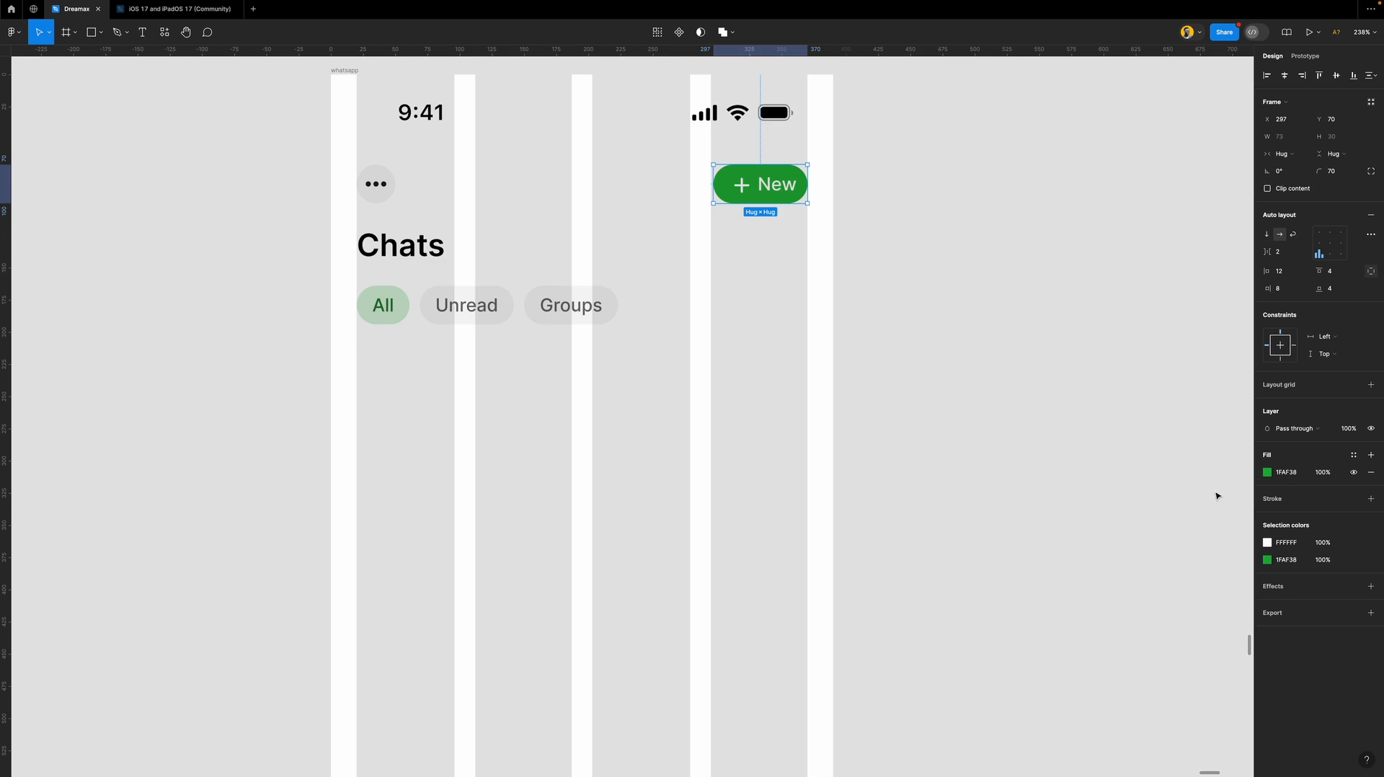
click(603, 401)
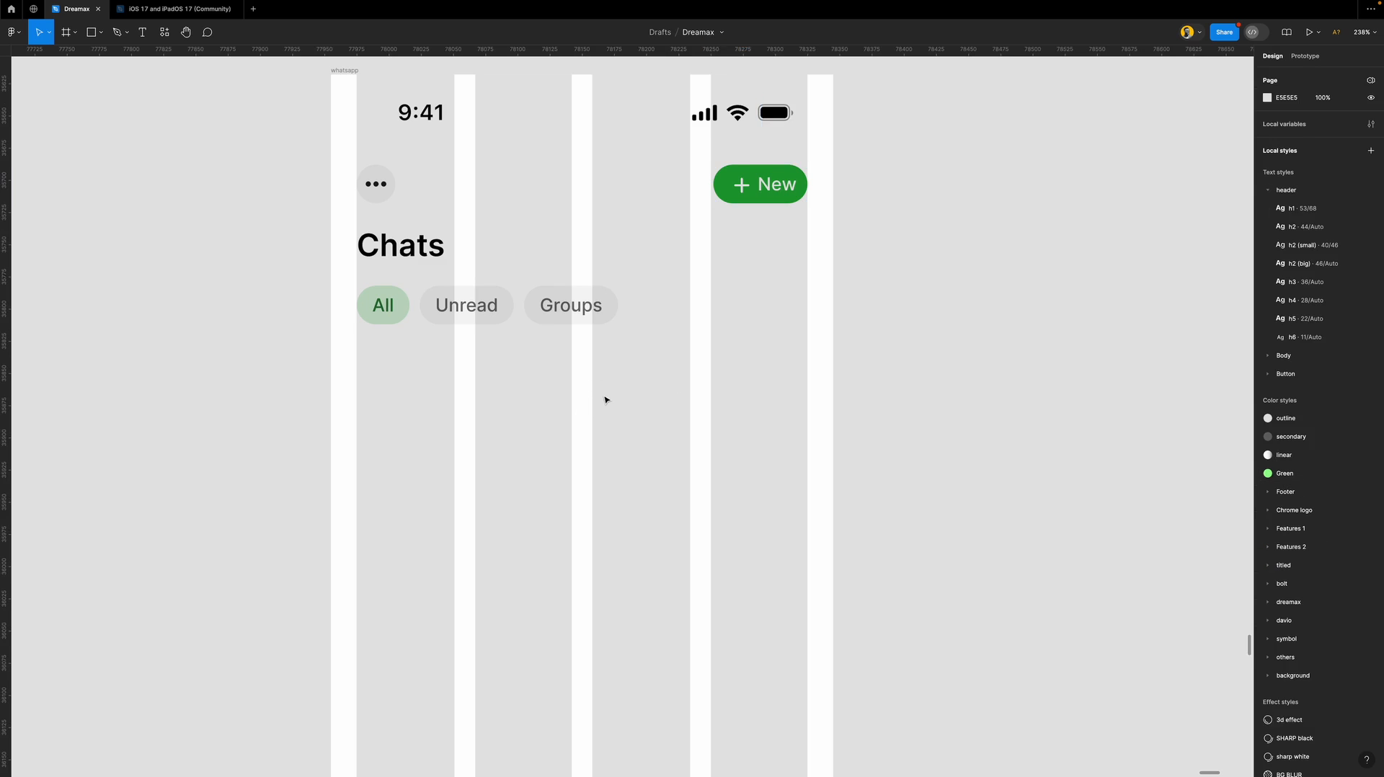
Move the filter pill row down and place a copy of the "Unread" pill above it at X 20, Y 155, stretched to 350 wide.
scroll(550, 375, down, 1)
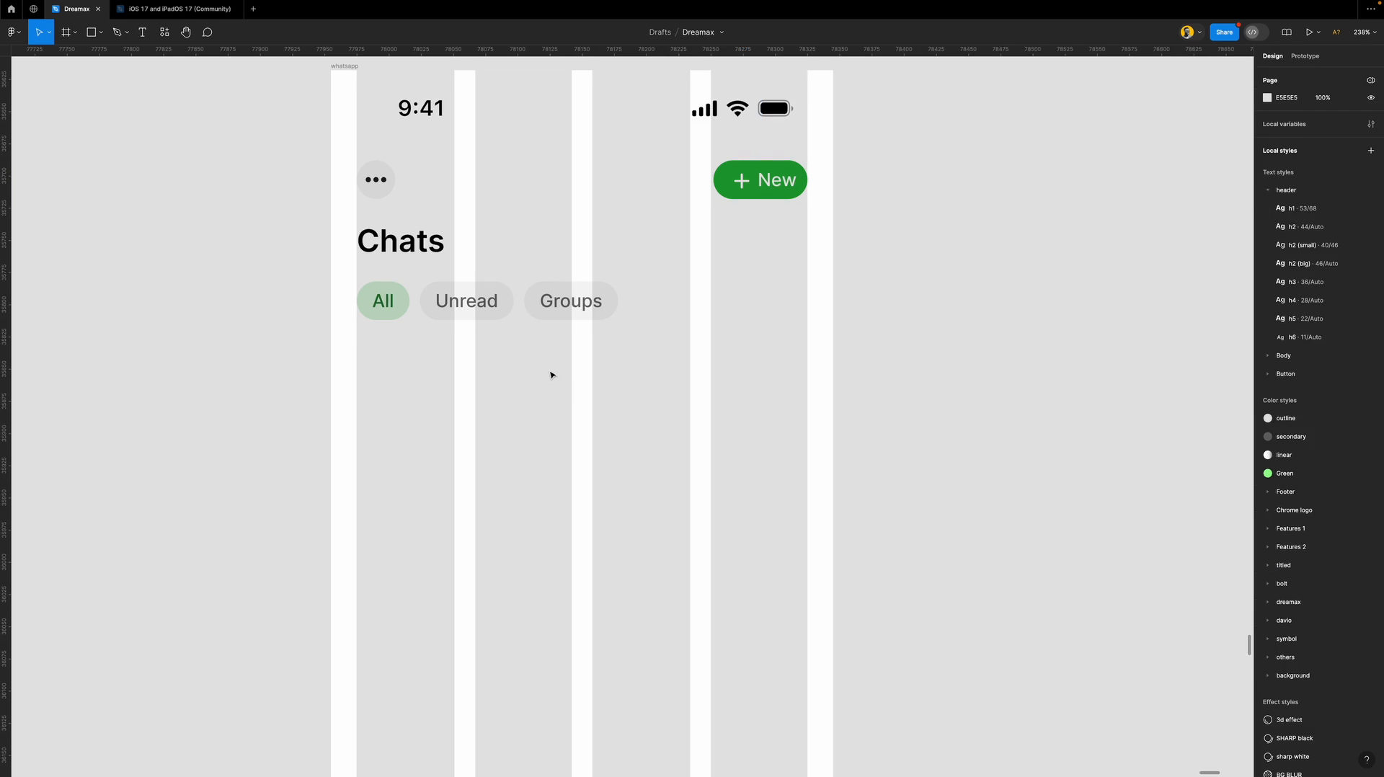
drag(470, 292, 473, 331)
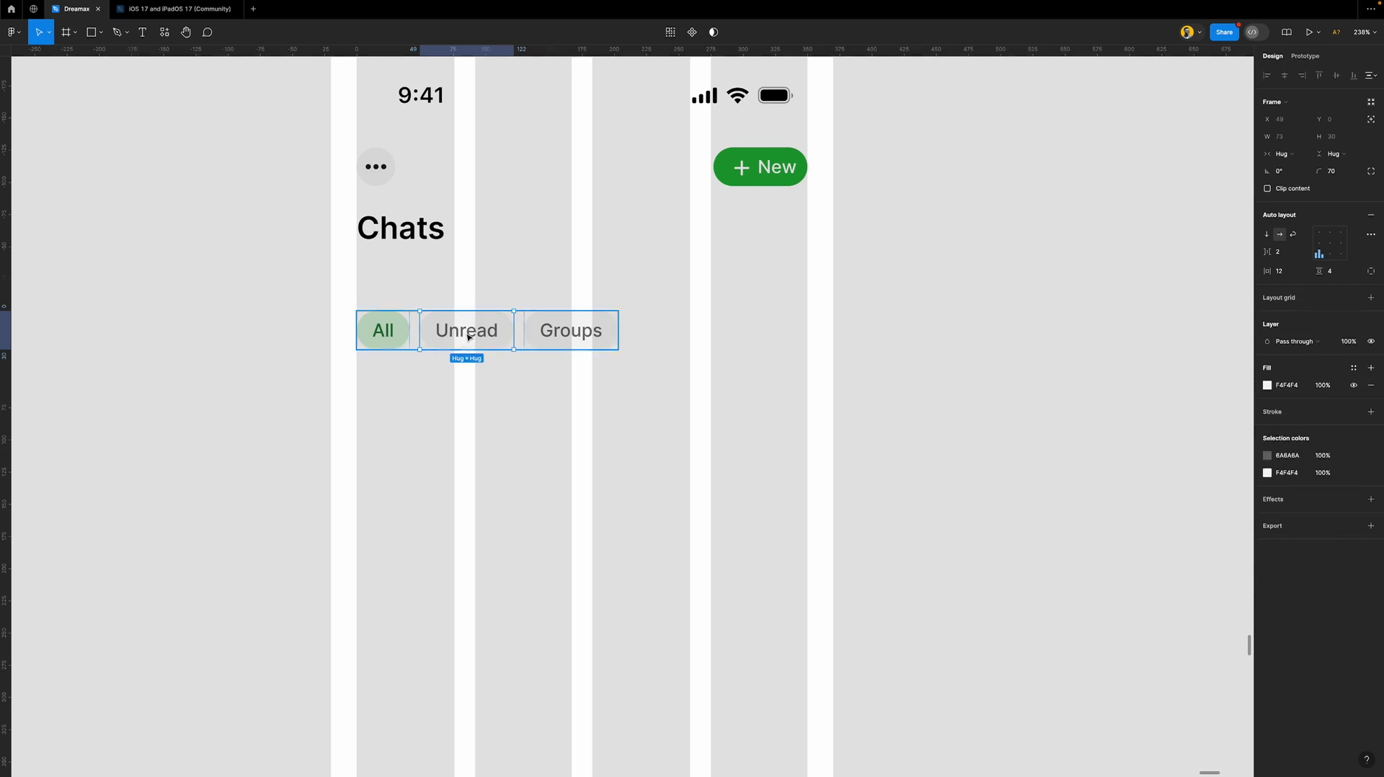
click(468, 336)
drag(468, 337, 807, 279)
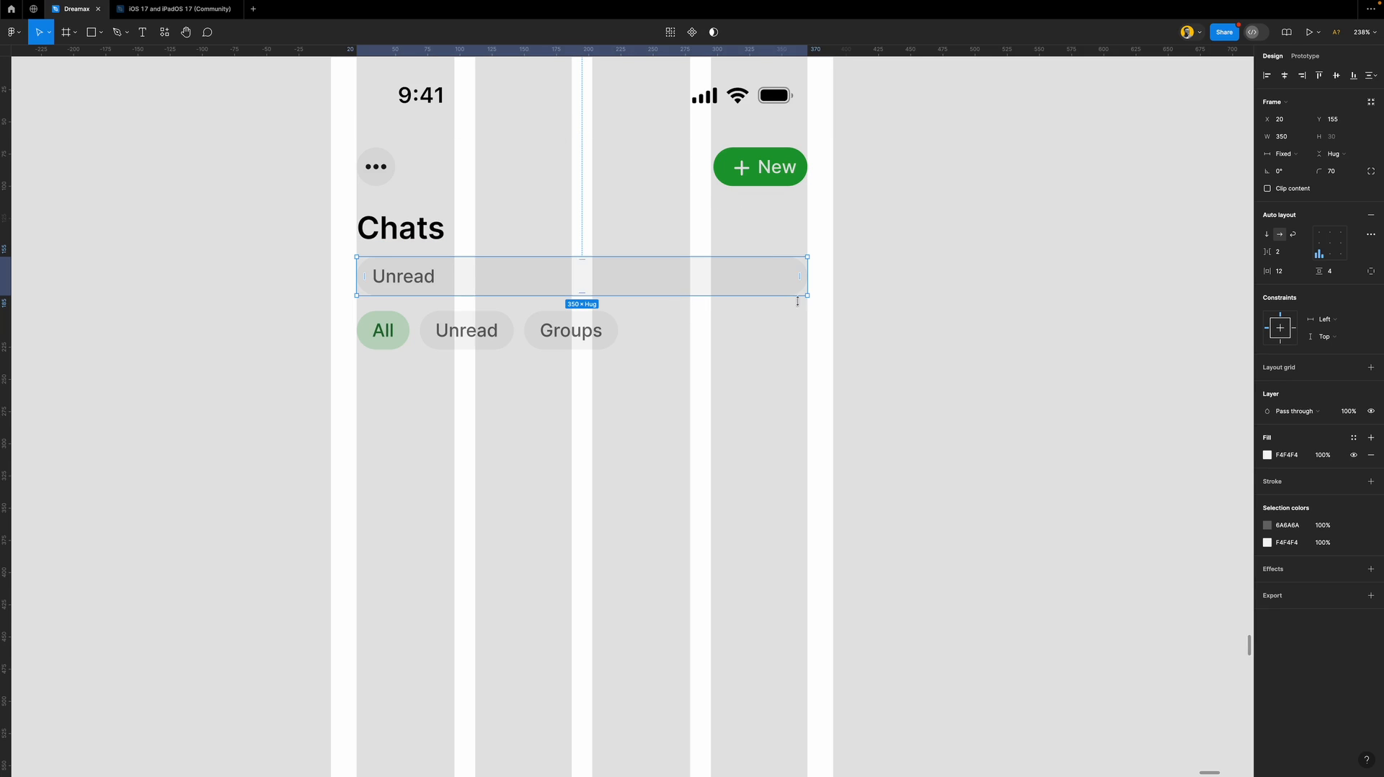
Replace the text in the full-width bar below the "Chats" title with "Ask Meta AI or Search".
click(1301, 153)
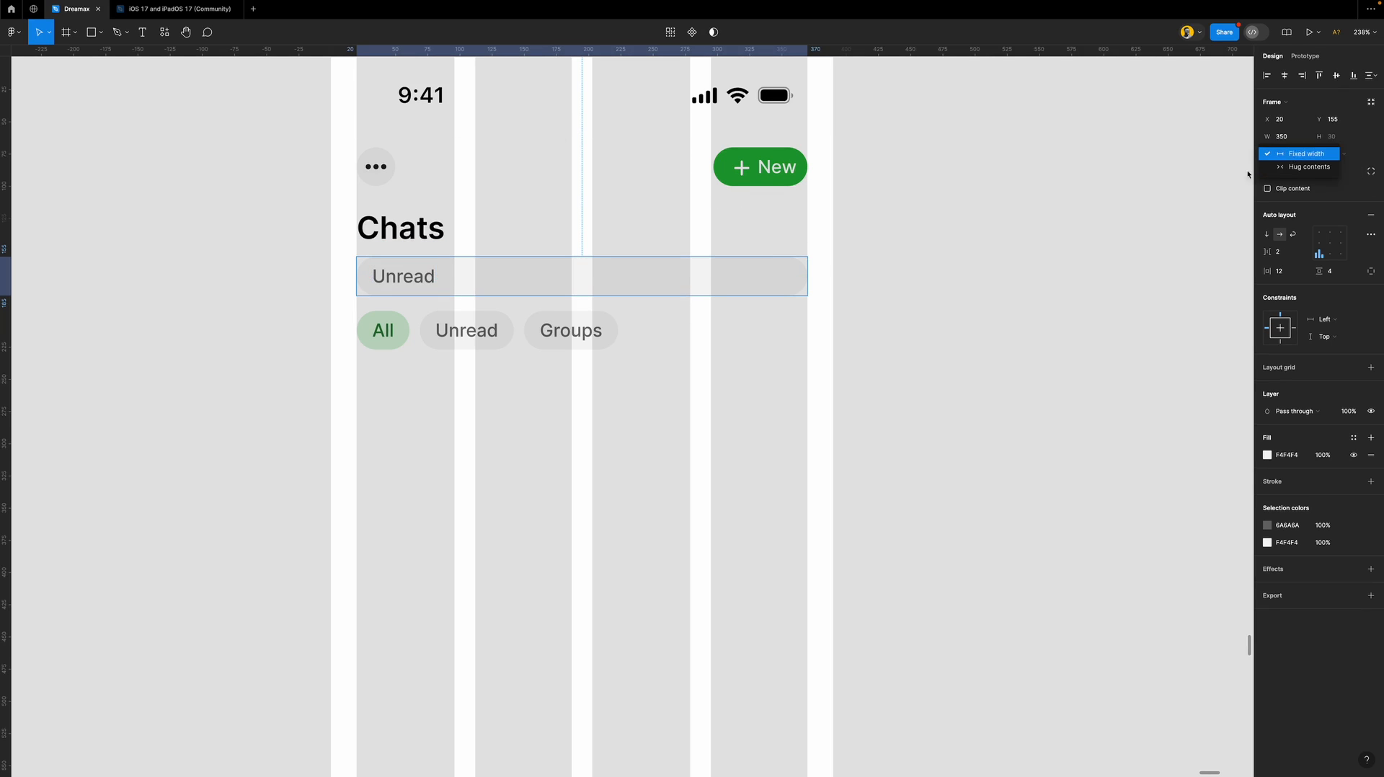
click(956, 322)
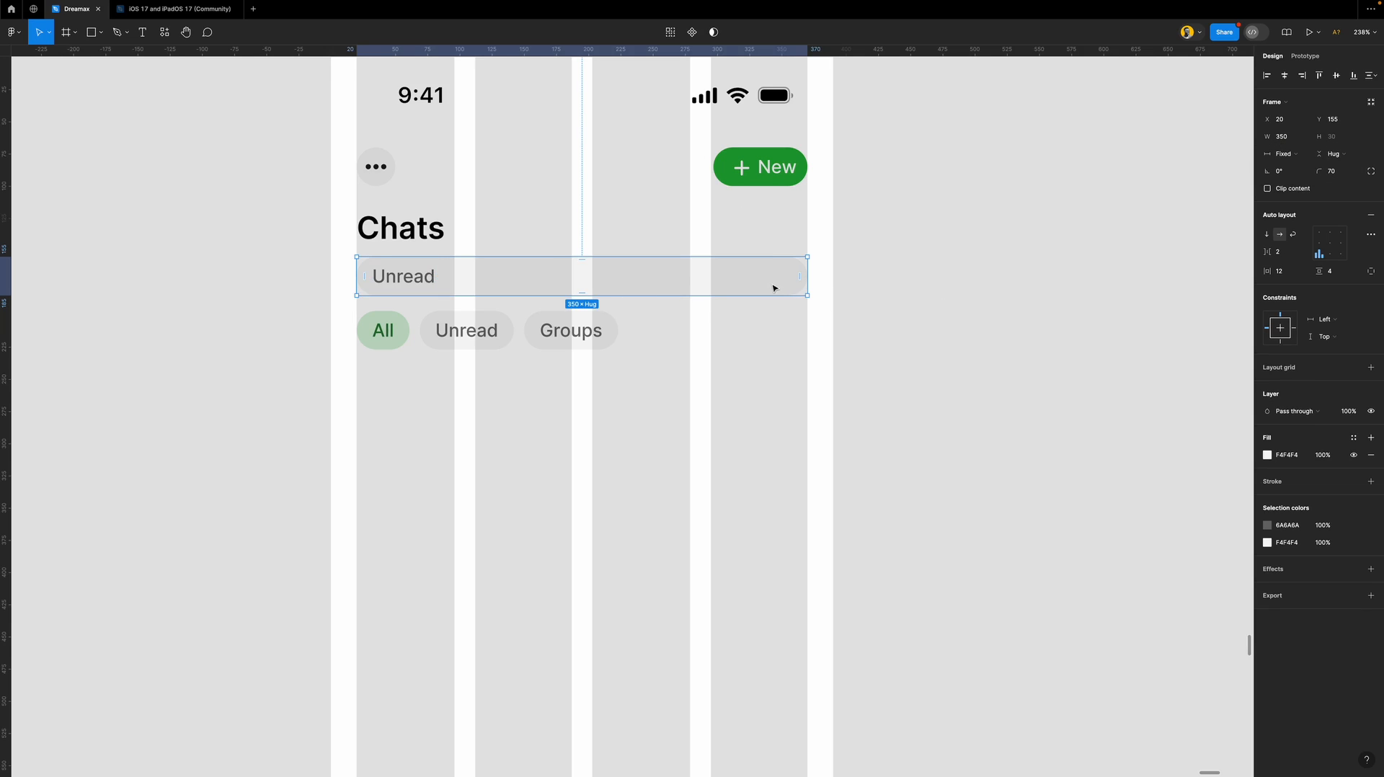
double_click(425, 286)
double_click(425, 276)
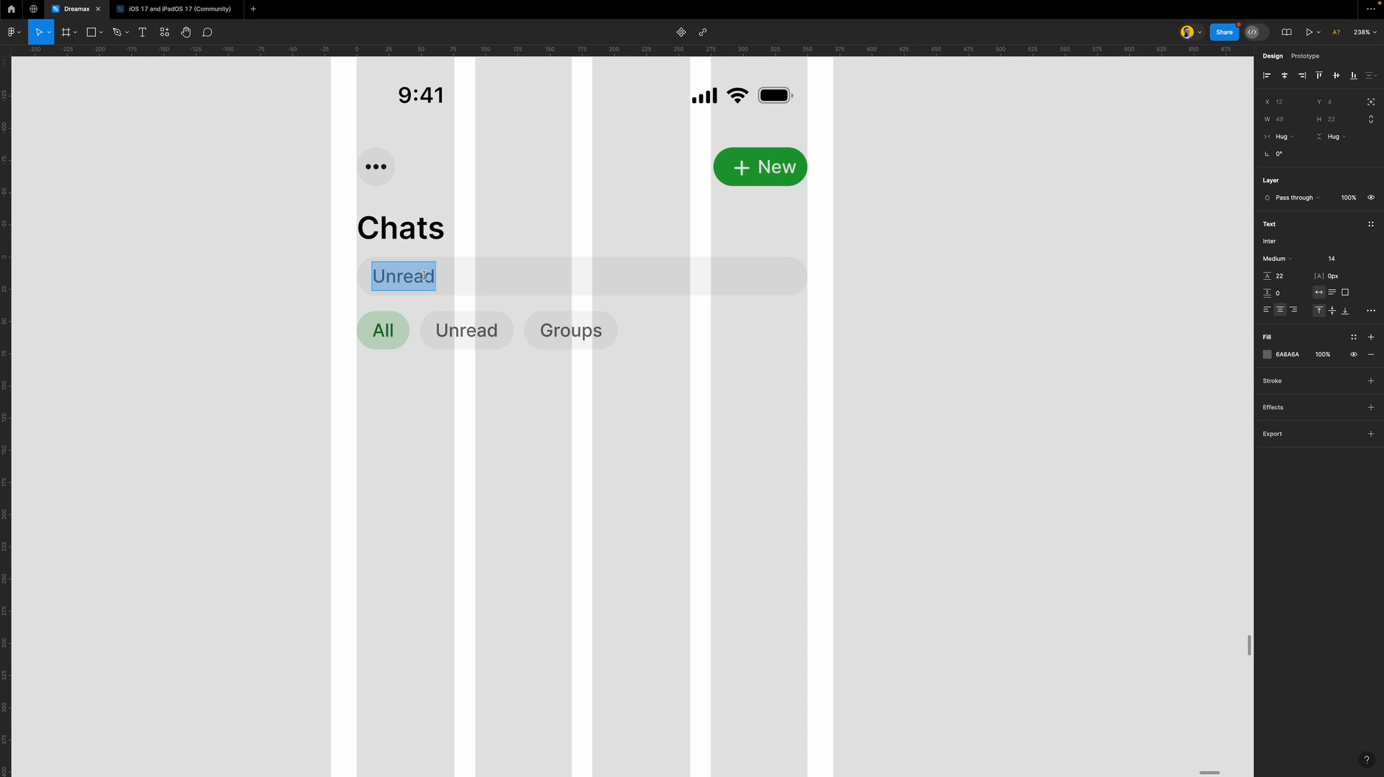
text(A)
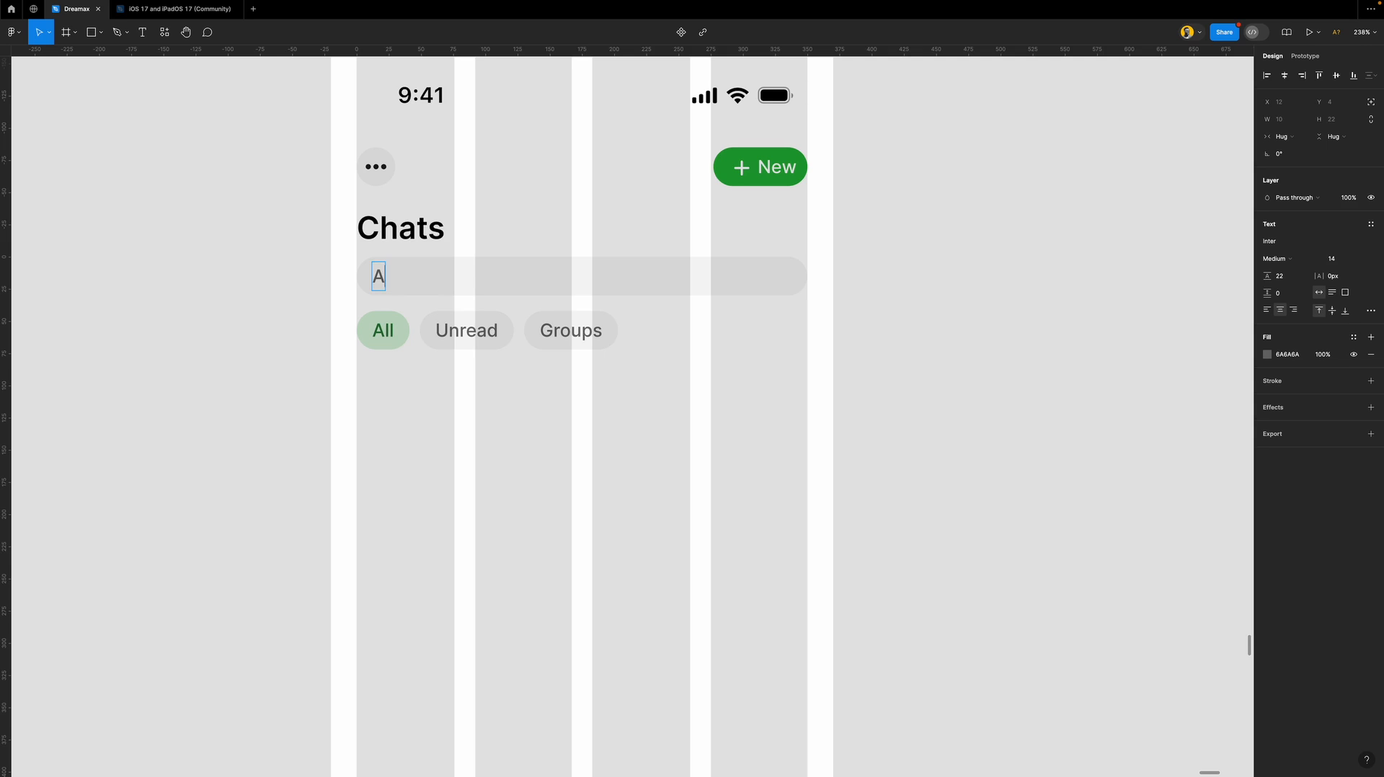
text(sk Meta)
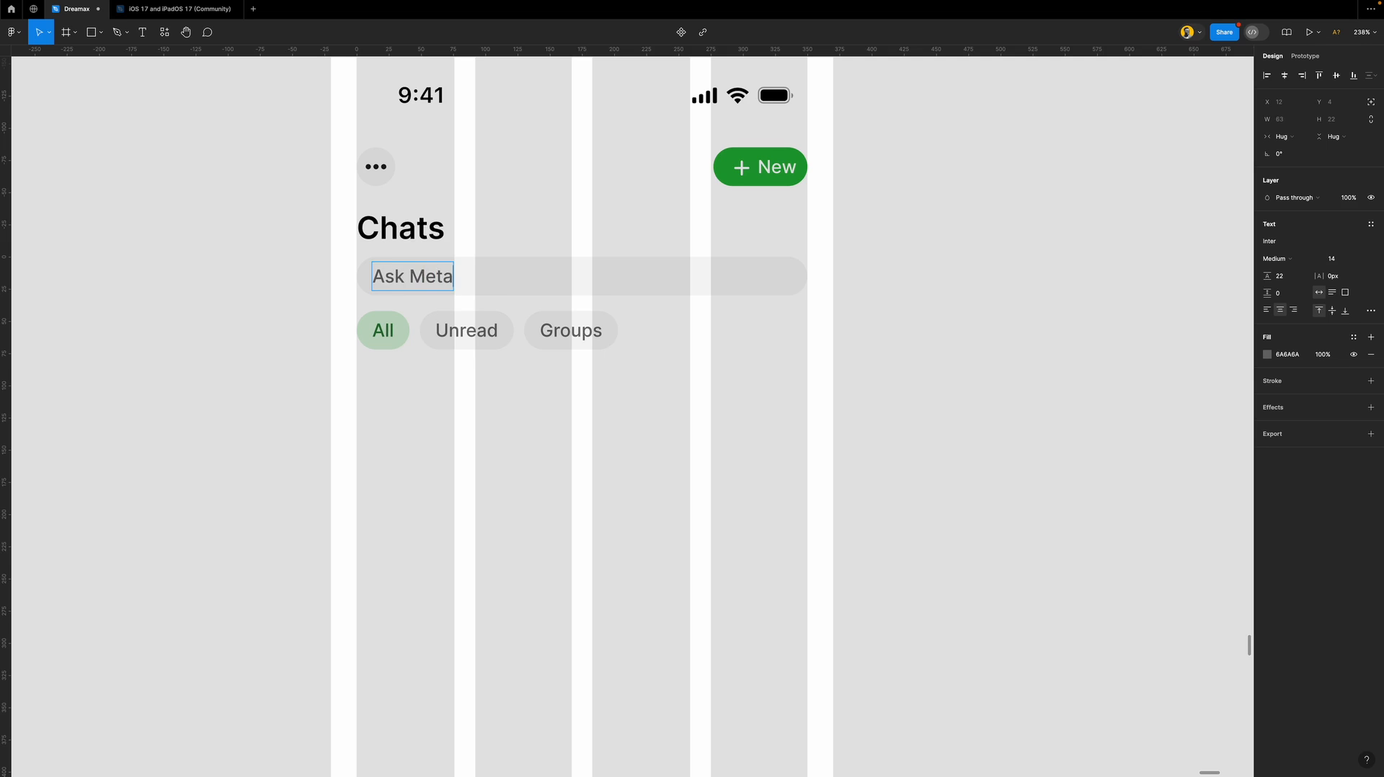
text( AI or Search)
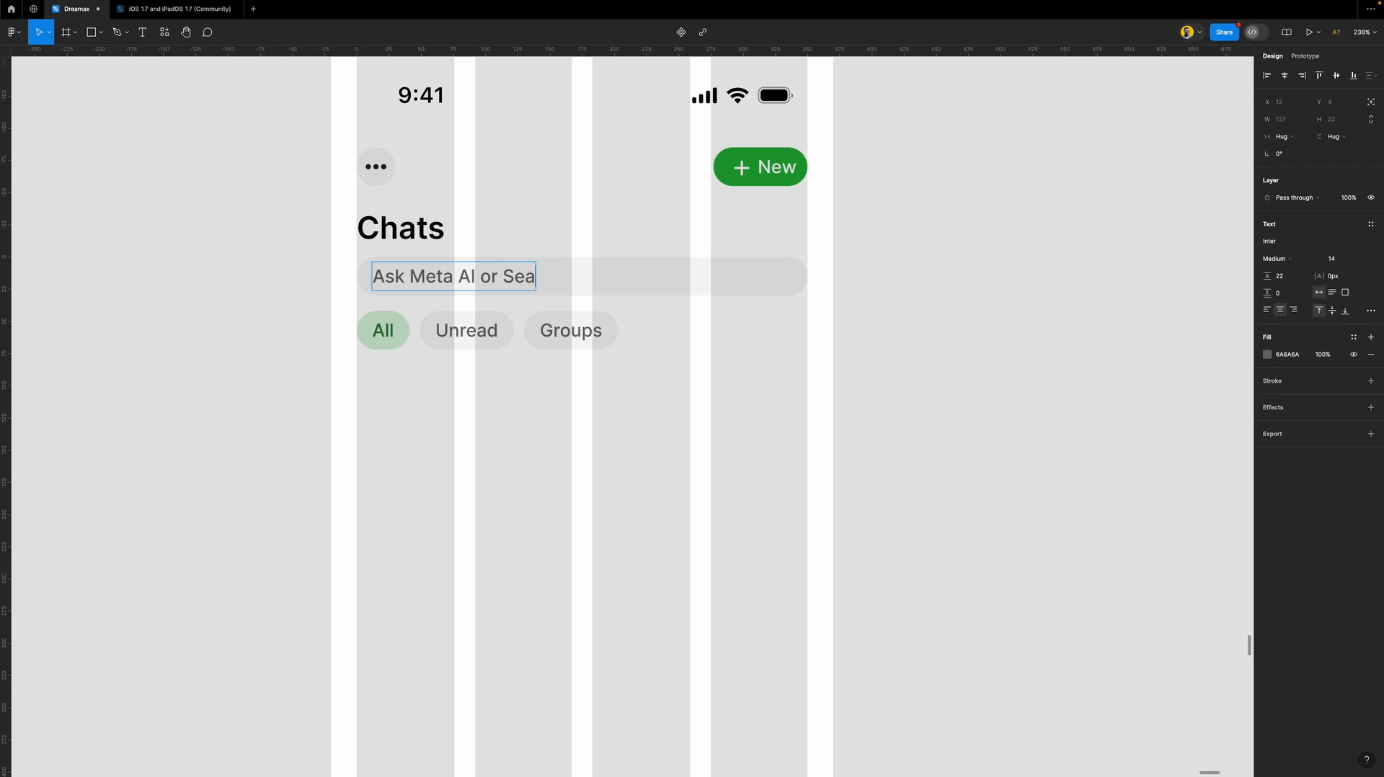
key(Escape)
click(909, 363)
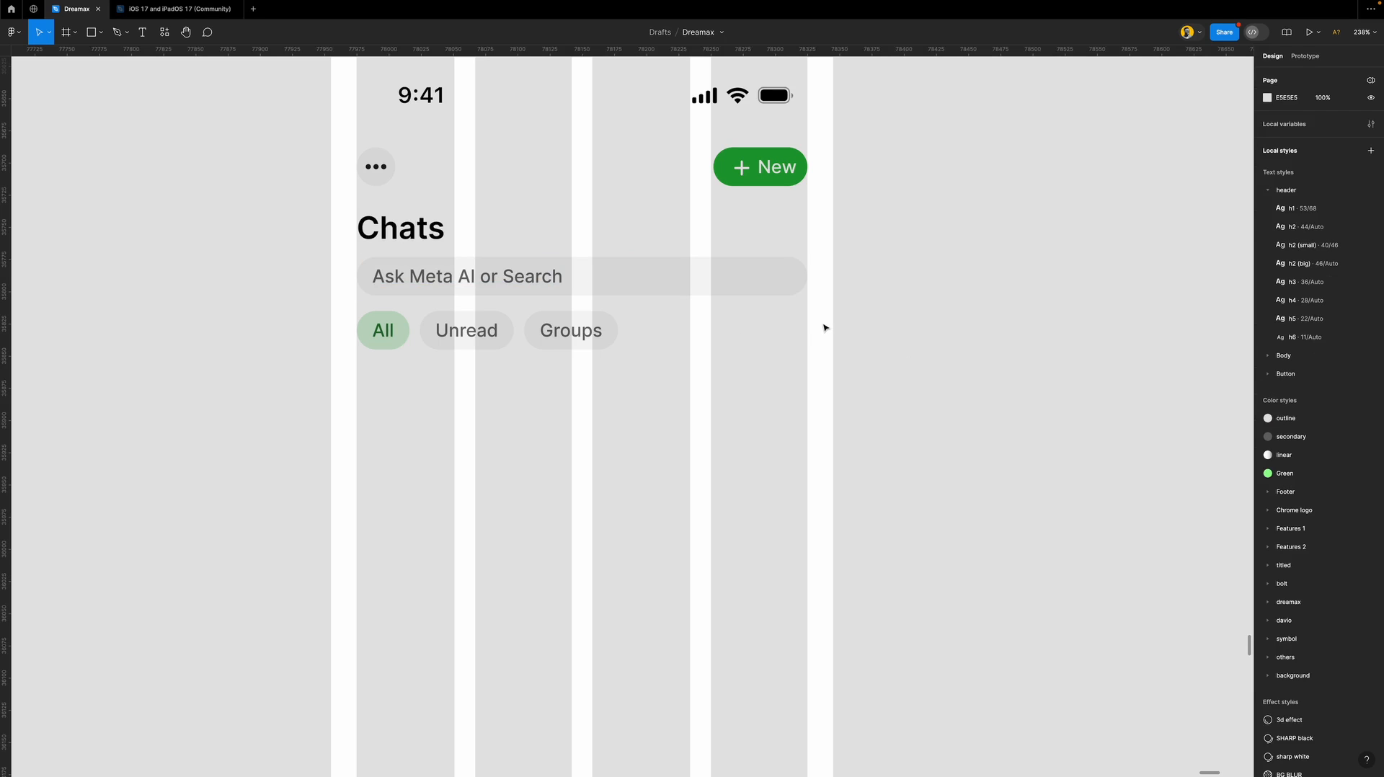
Set the search bar's corner radius to 8 and its vertical padding to 6.
click(692, 281)
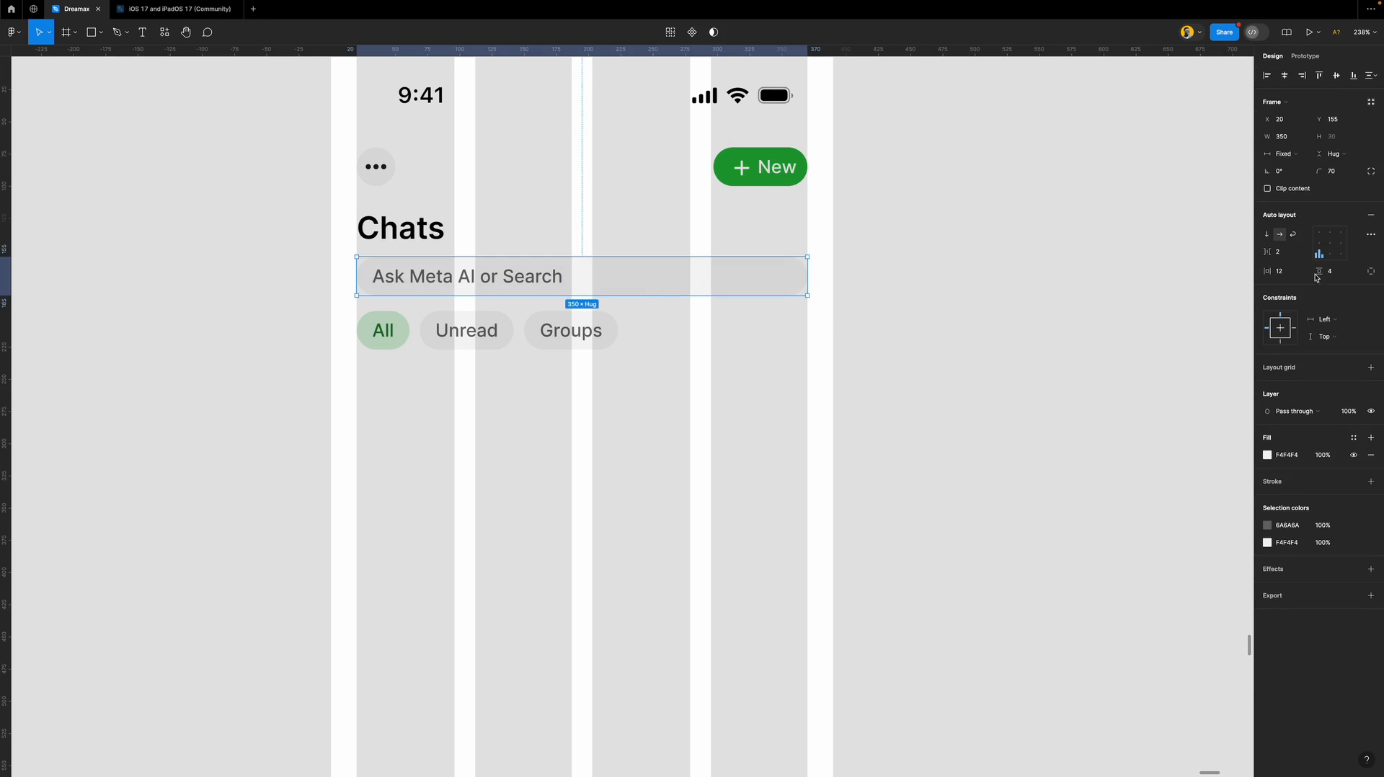
click(1340, 173)
key(Return)
click(981, 346)
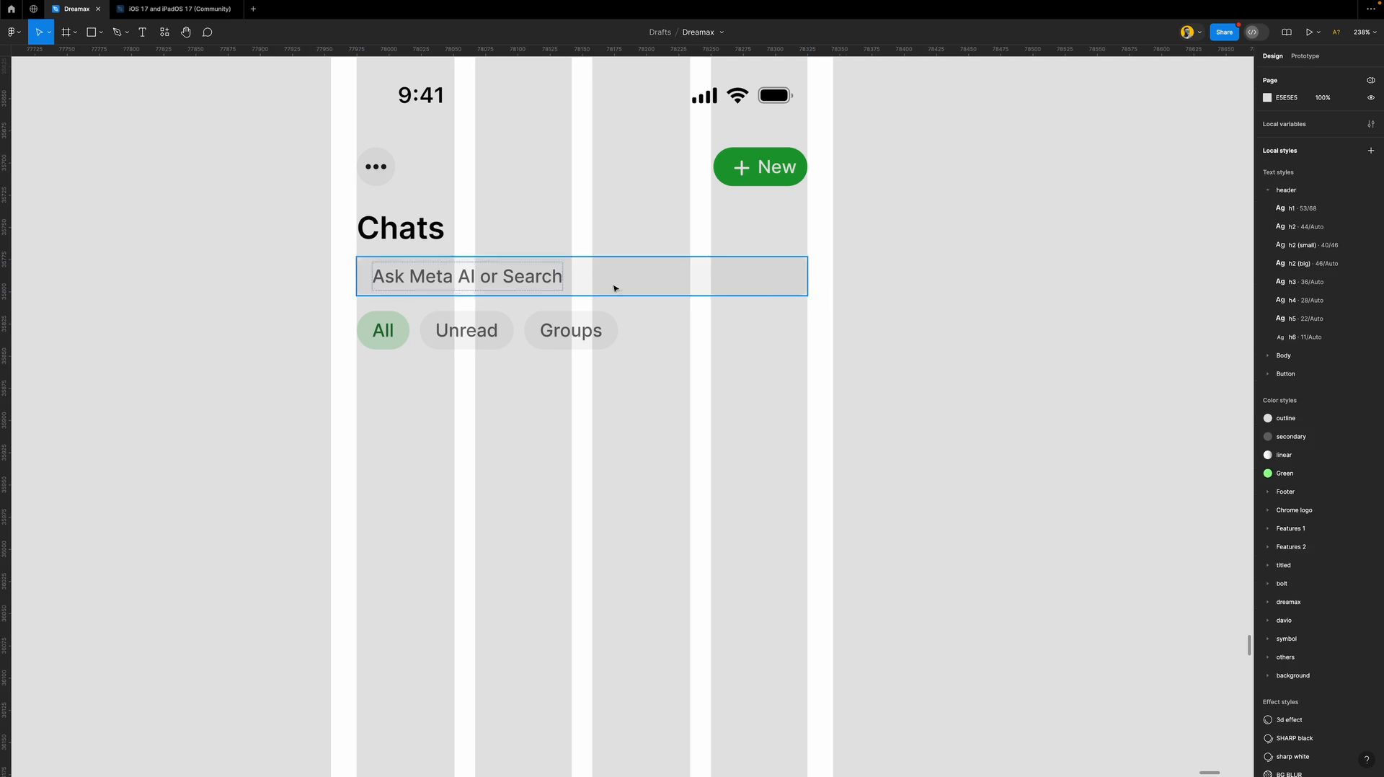
click(769, 292)
click(1333, 273)
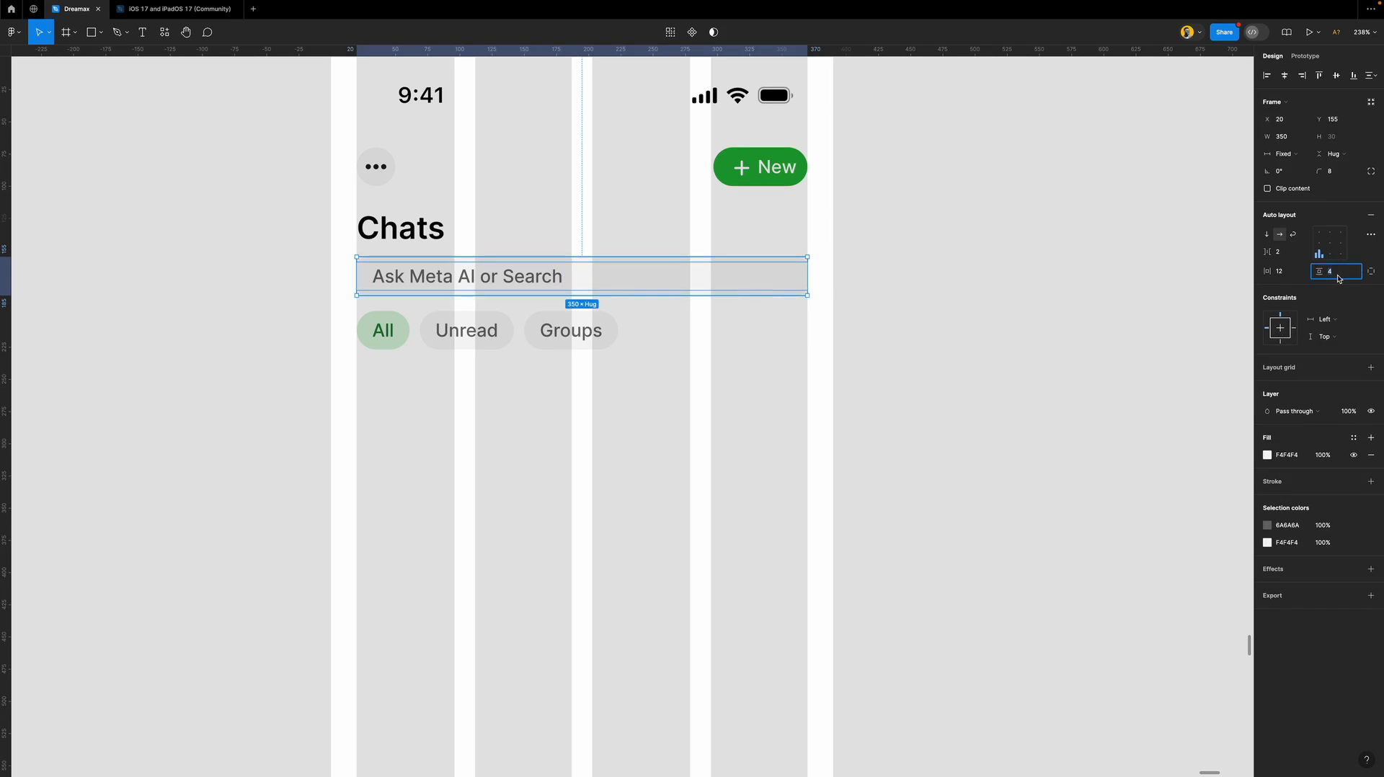
text(6)
key(Return)
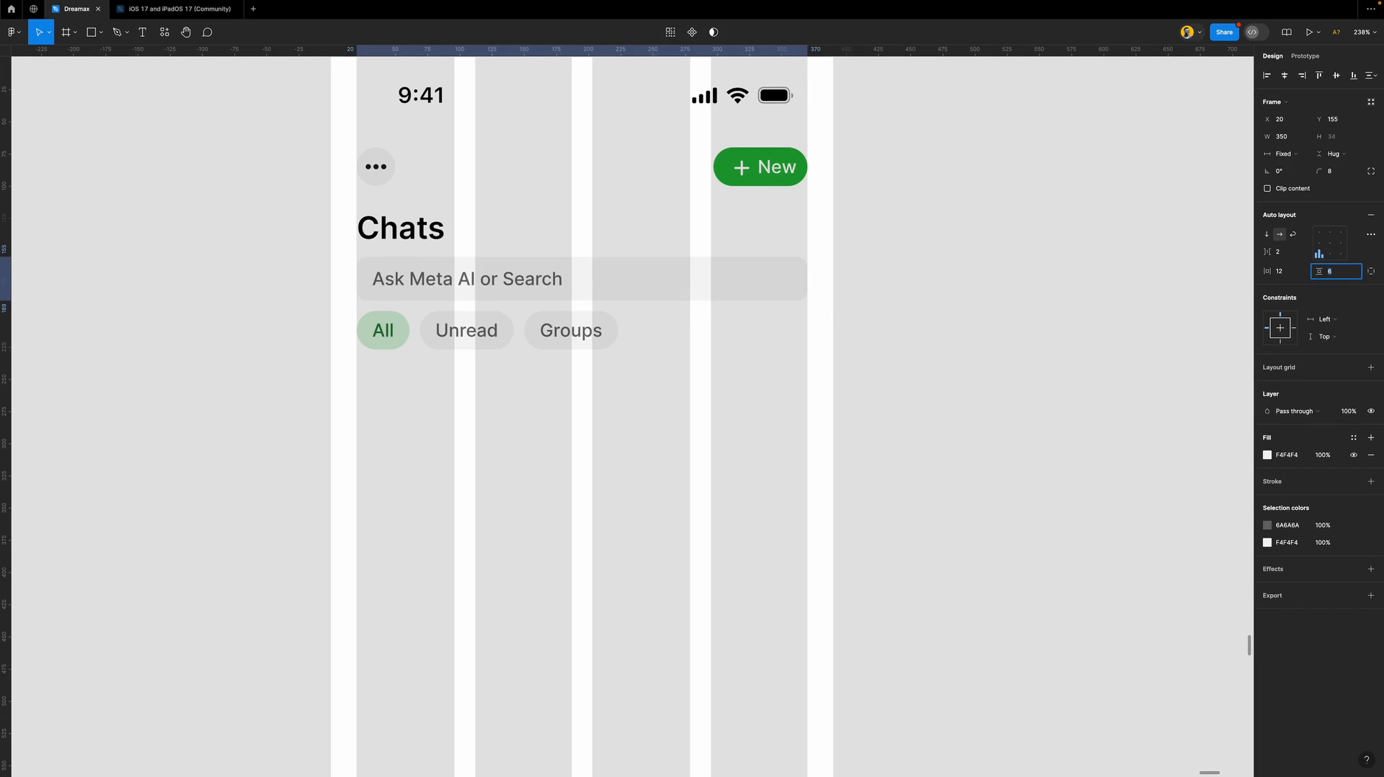
click(1014, 370)
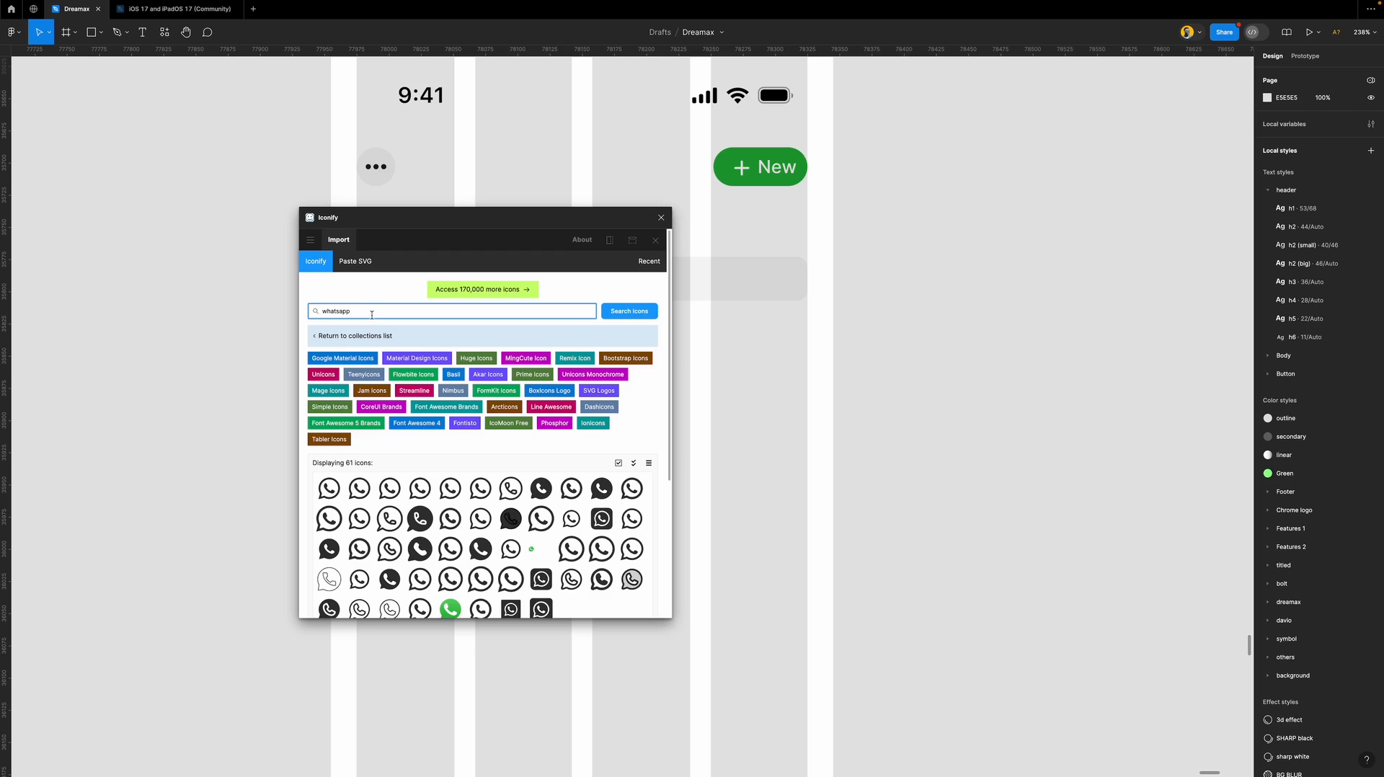
Search the Iconify plugin for "meta" and place the blue Meta logo on the canvas beside the phone screen.
double_click(369, 312)
text(meta)
key(Return)
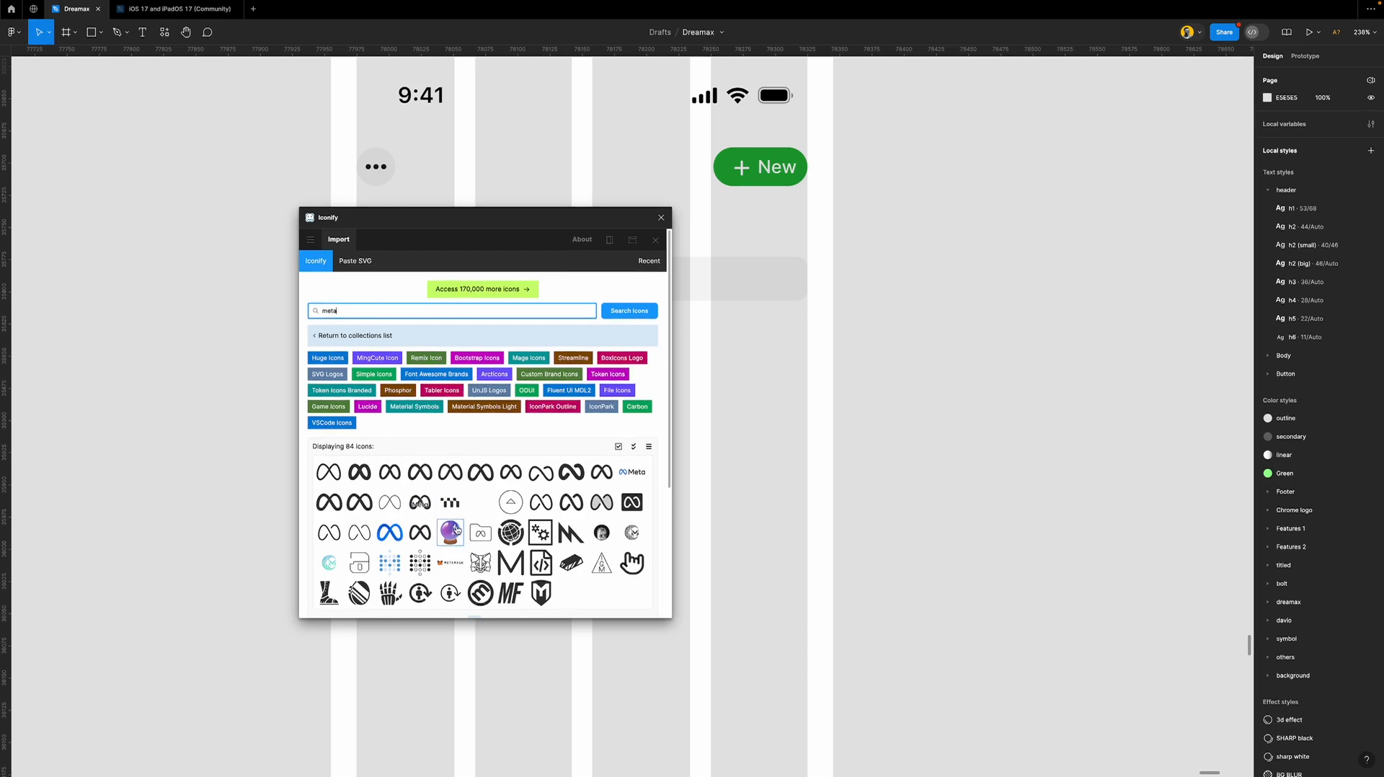
scroll(457, 530, down, 1)
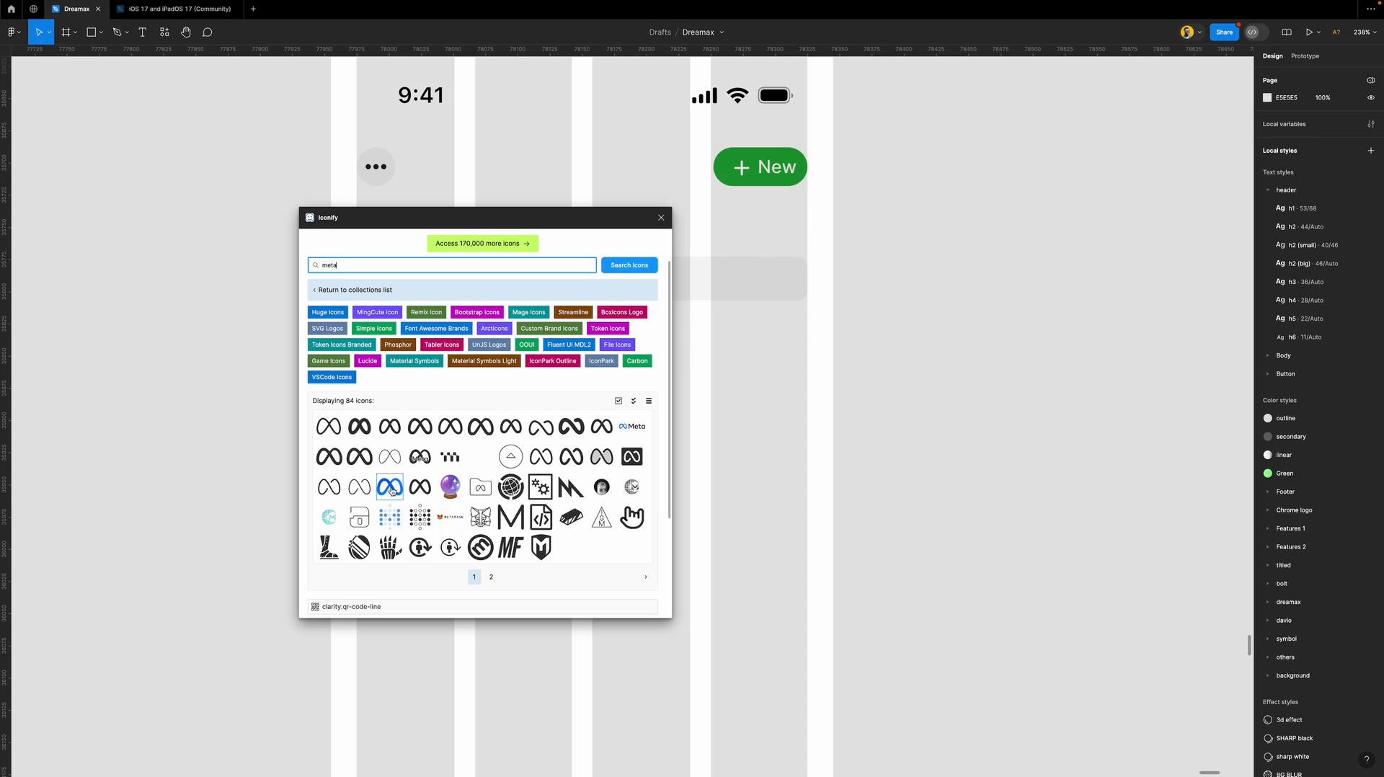
drag(391, 490, 159, 356)
click(661, 217)
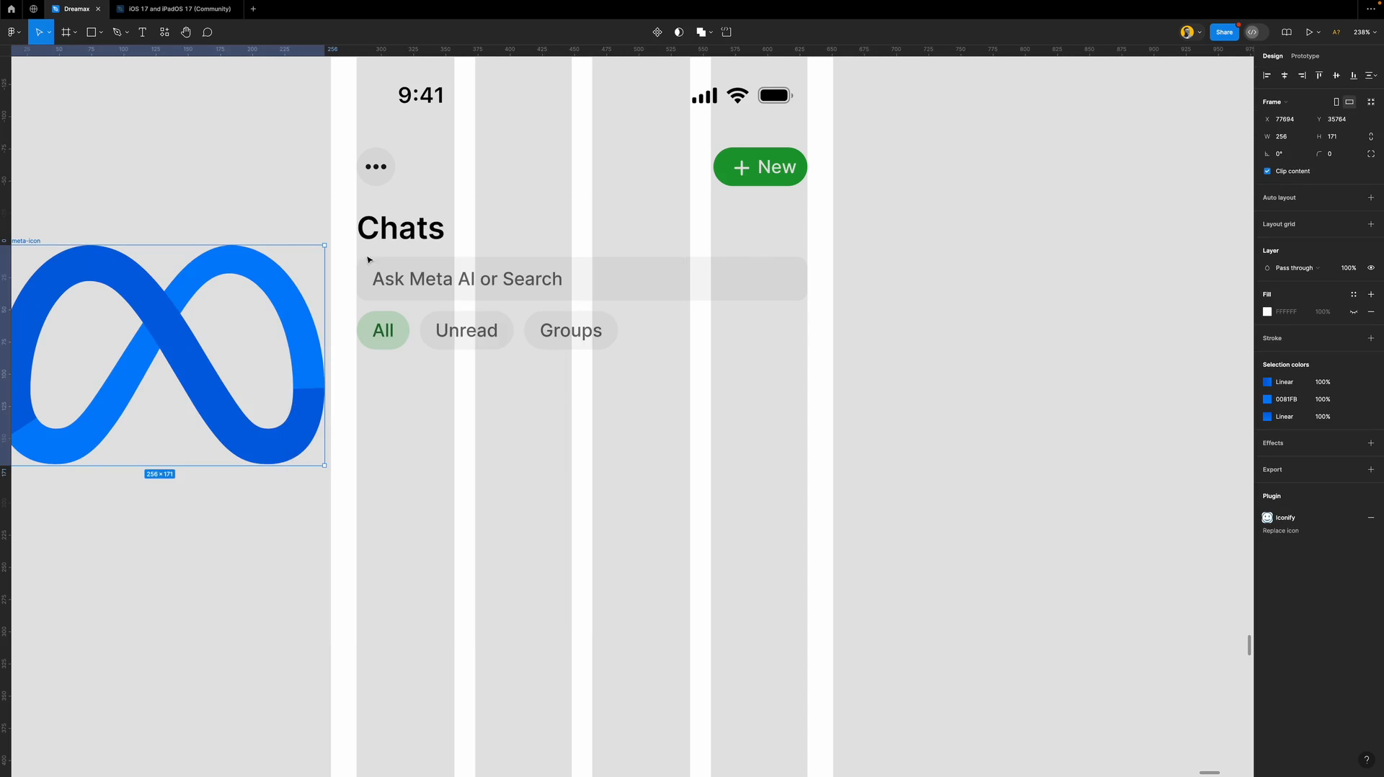
Scale the Meta logo proportionally to a height of 16.
drag(56, 248, 135, 252)
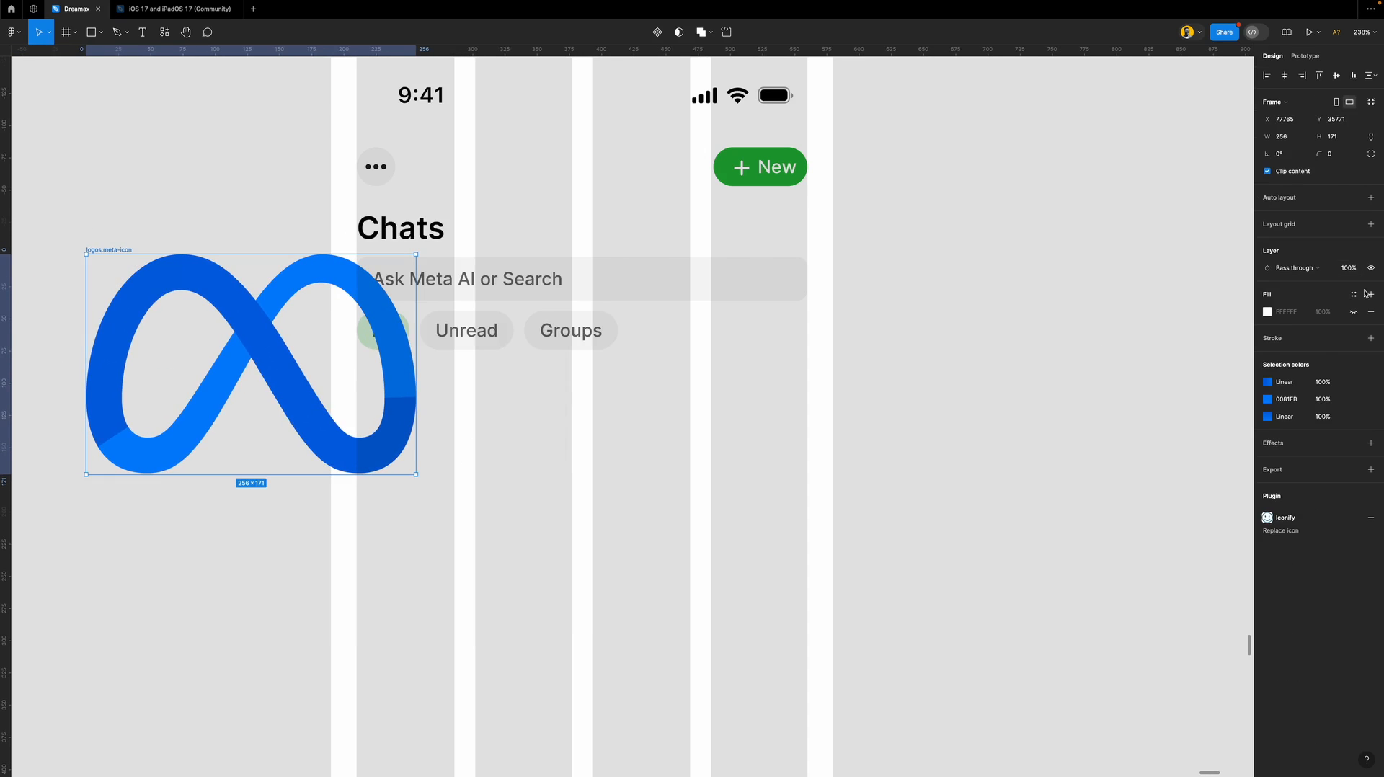
click(1345, 141)
text(24)
key(Return)
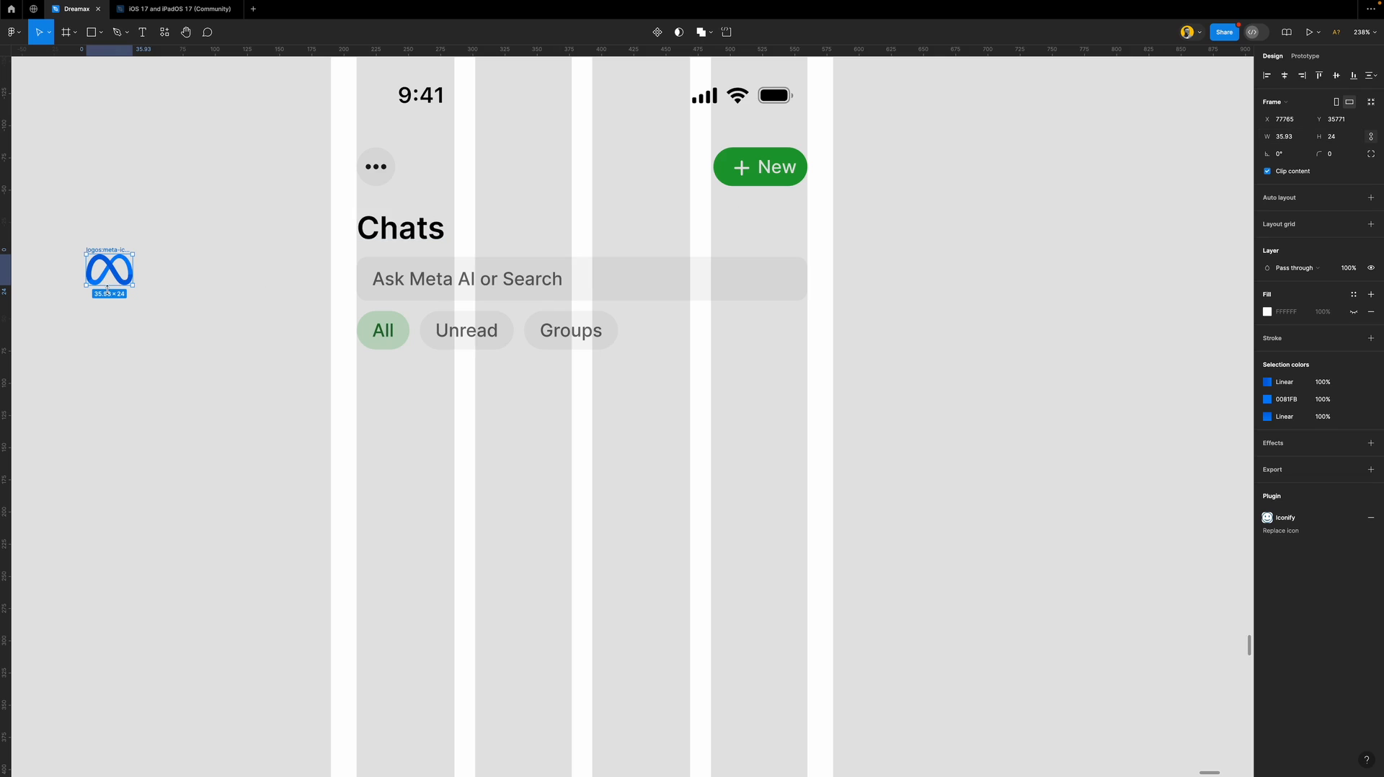
click(1339, 139)
text(16)
key(Return)
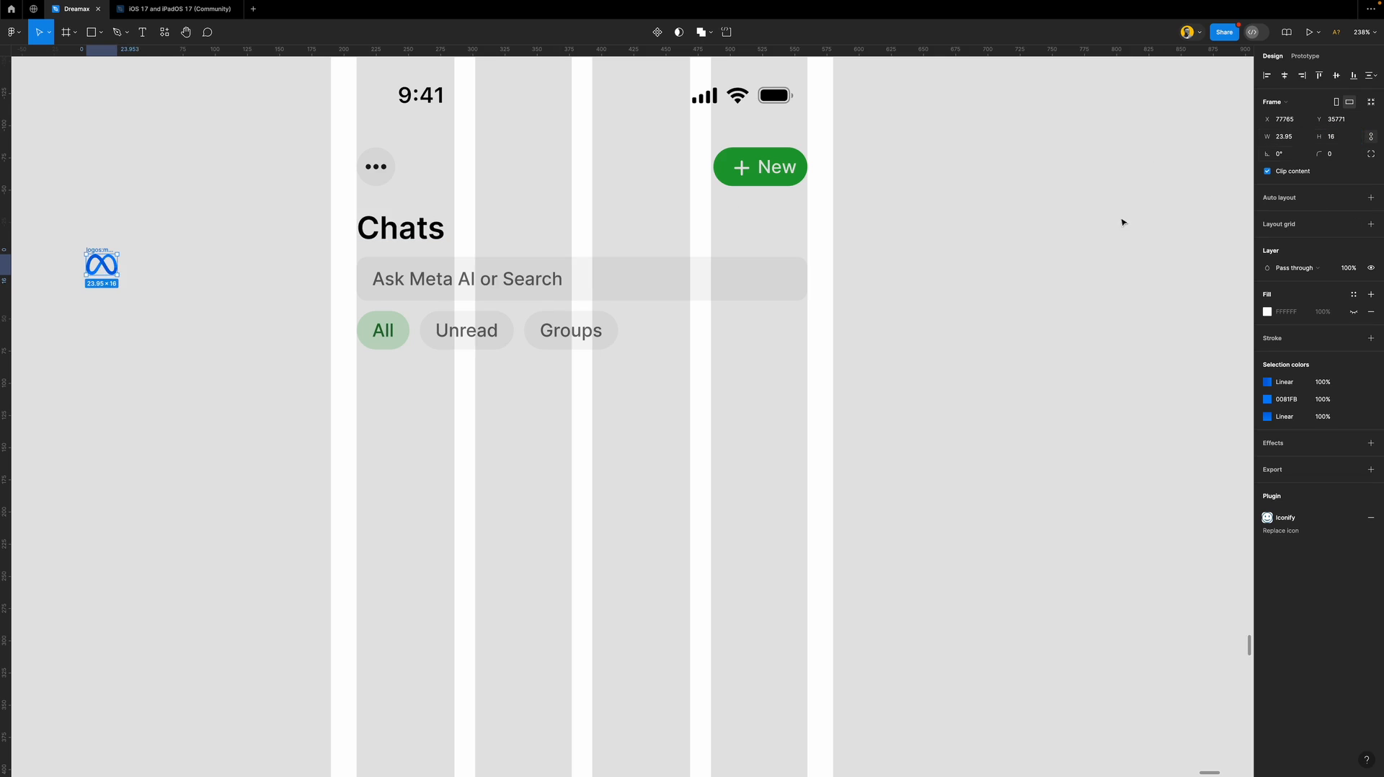
Place the Meta logo inside the search bar, in front of the "Ask Meta AI or Search" text.
click(478, 278)
key(ctrl+v)
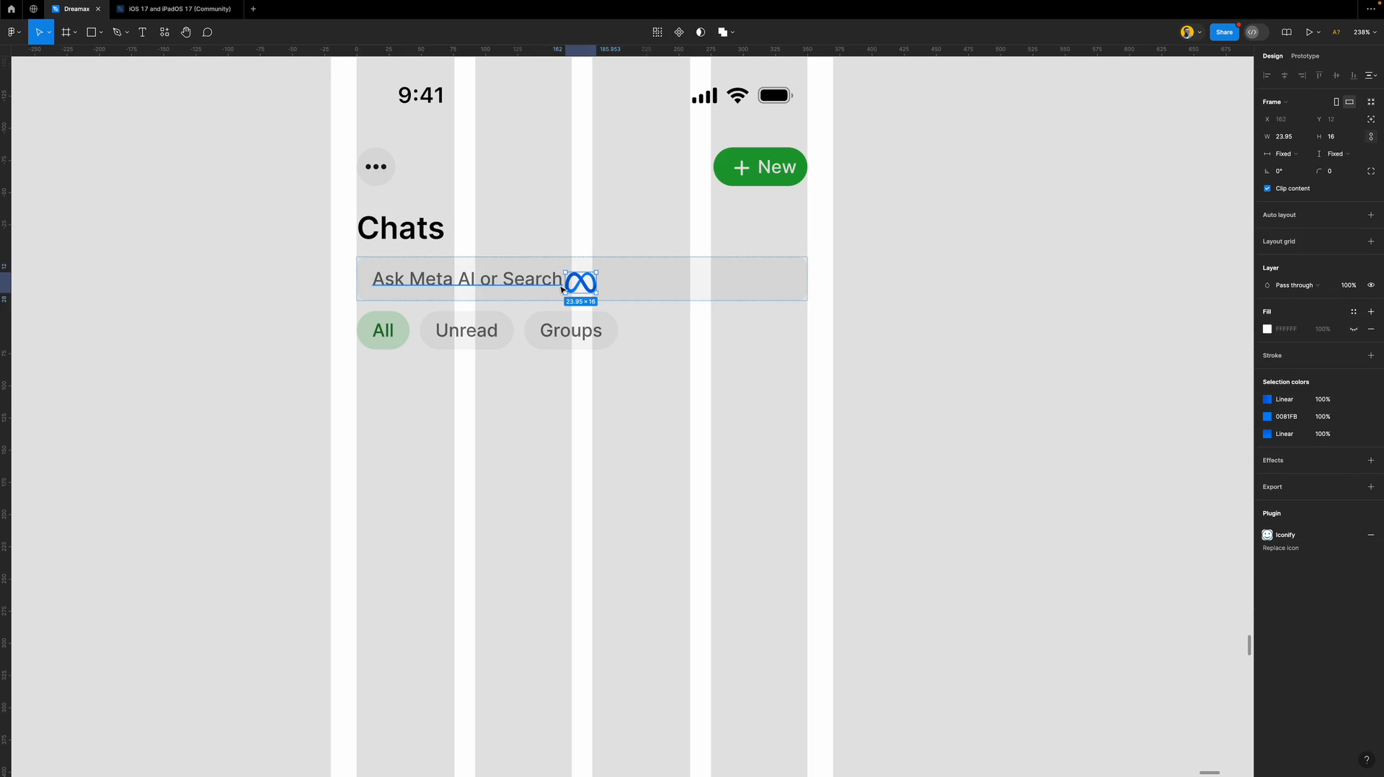
key(Left)
Set the search bar's item spacing to 8 and centre its contents vertically, aligned left.
click(698, 283)
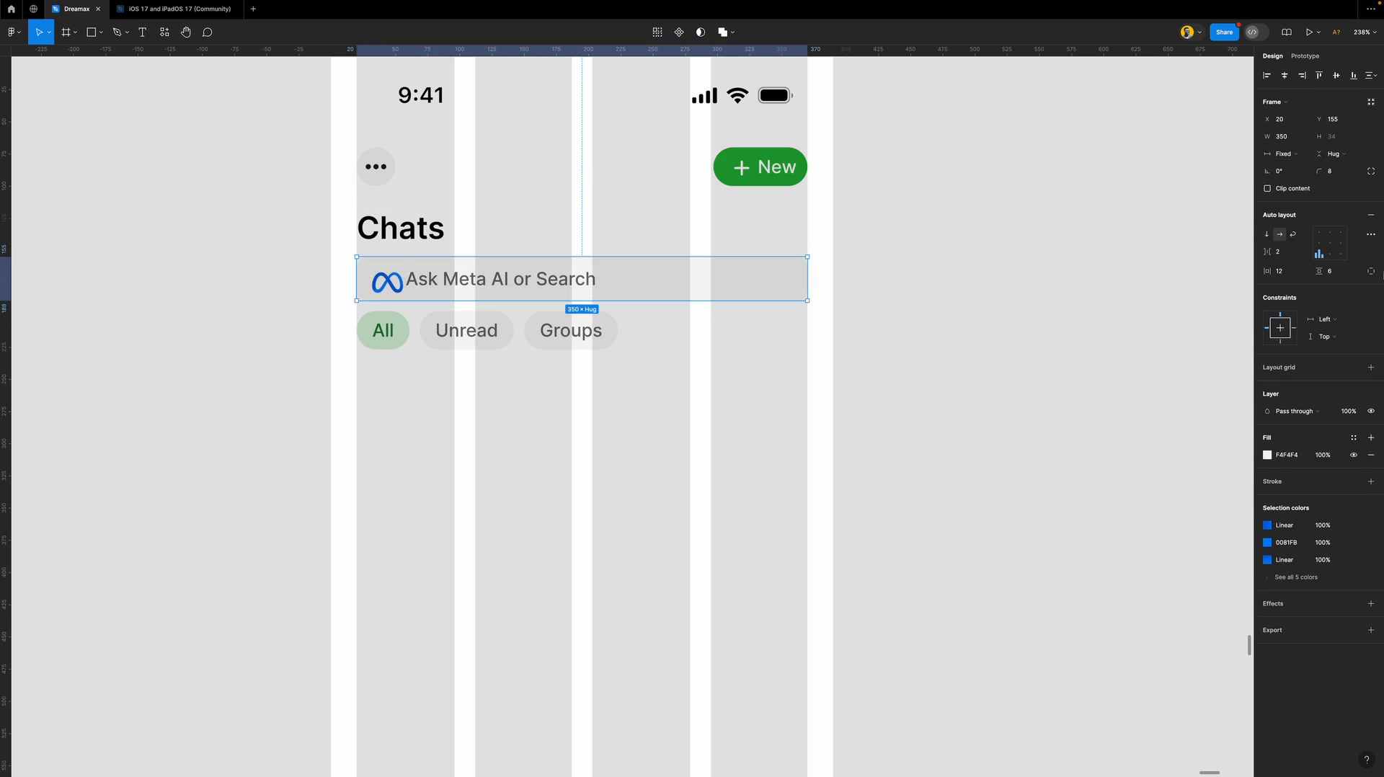
click(1291, 255)
text(8)
key(Return)
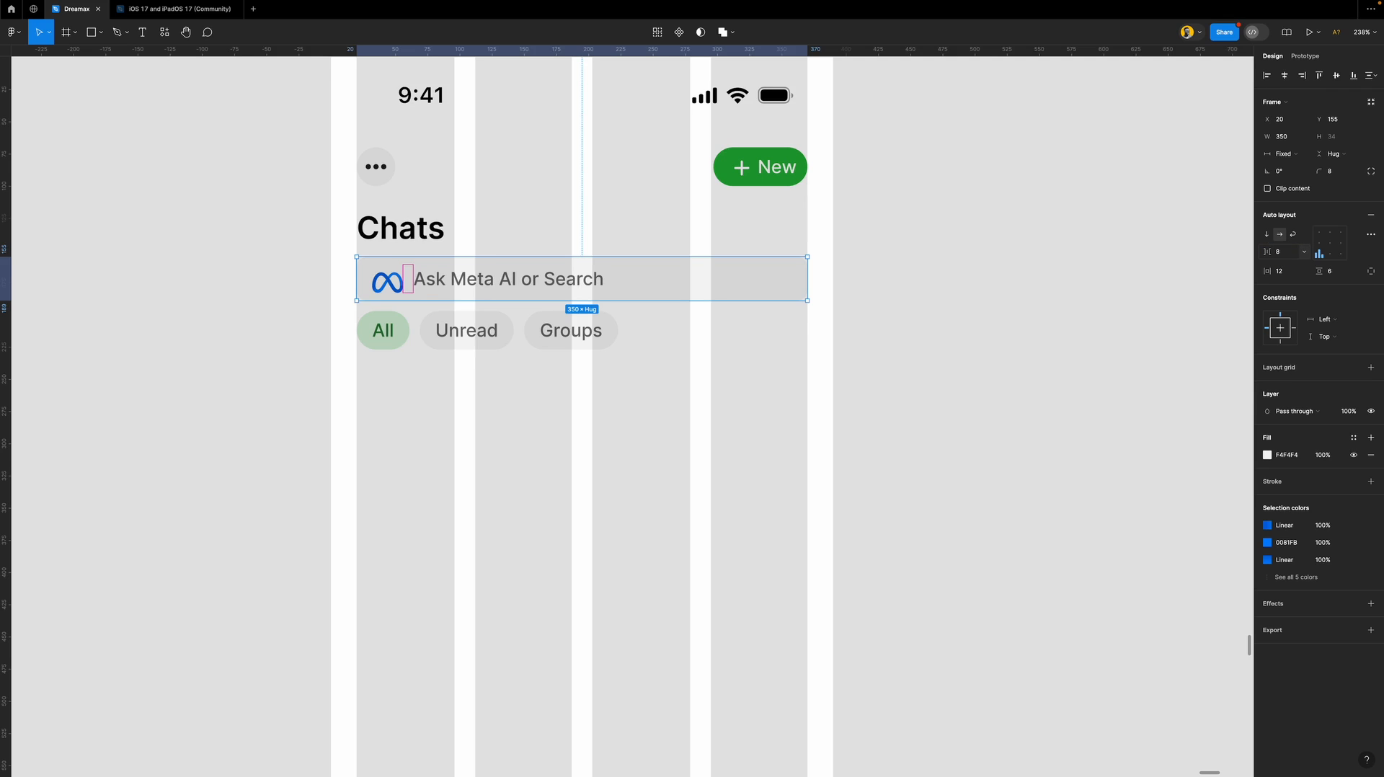
click(1319, 245)
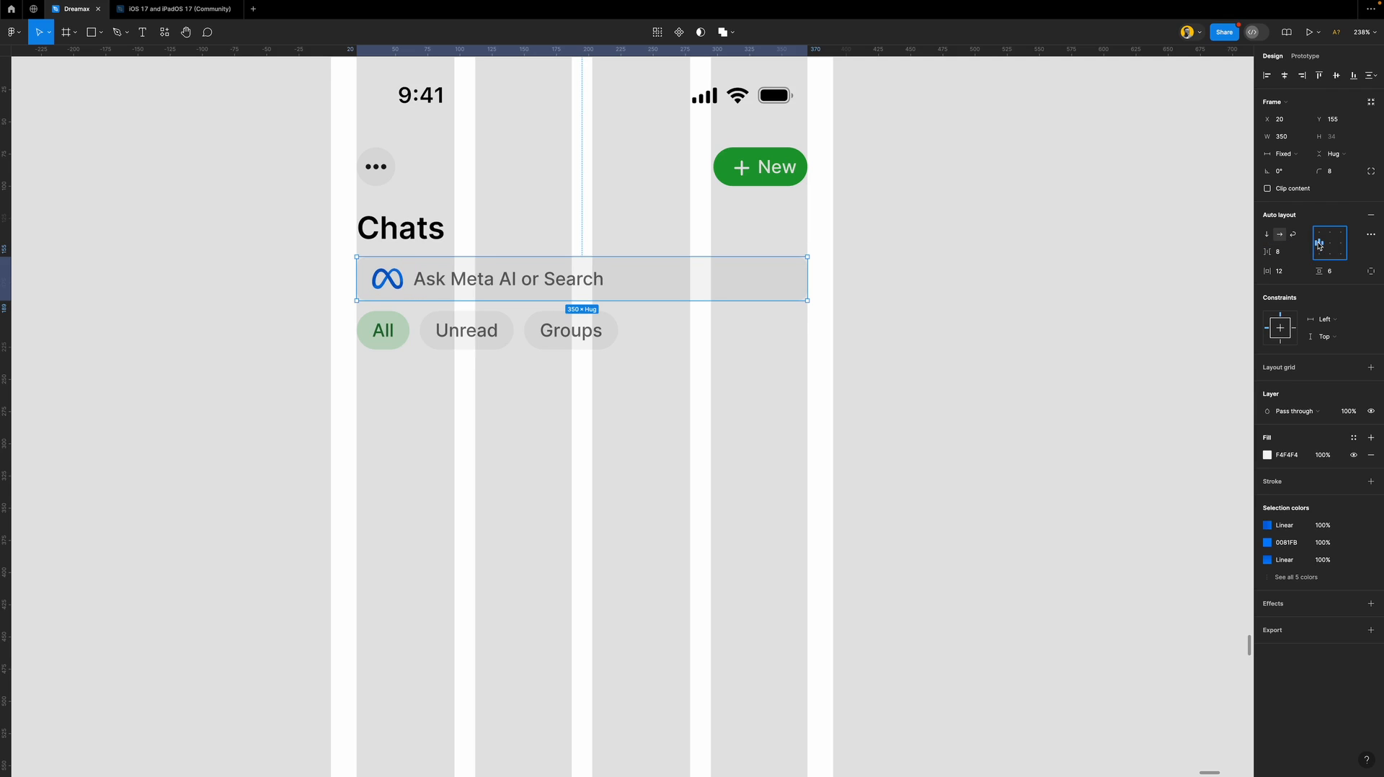
Make the search bar's text fill the container width and left-align it.
click(505, 282)
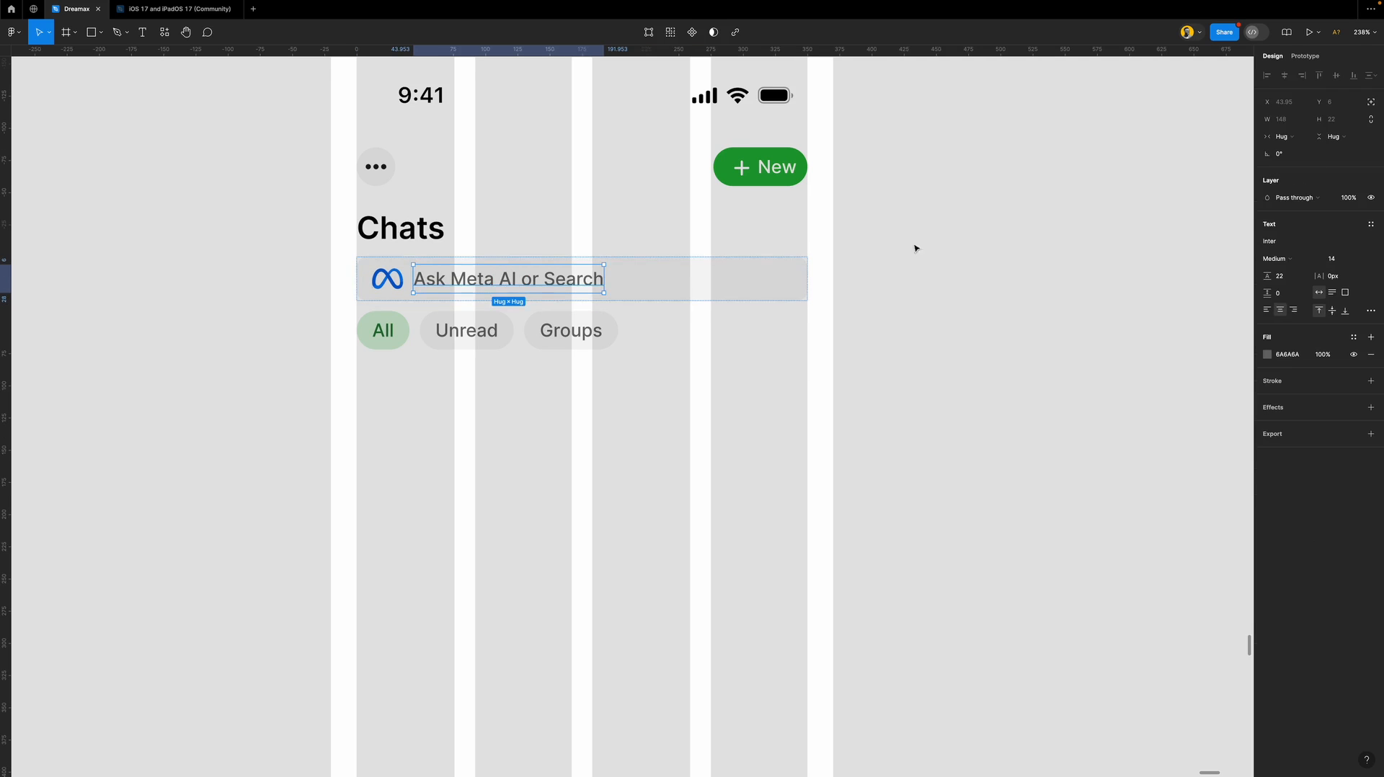
click(1295, 137)
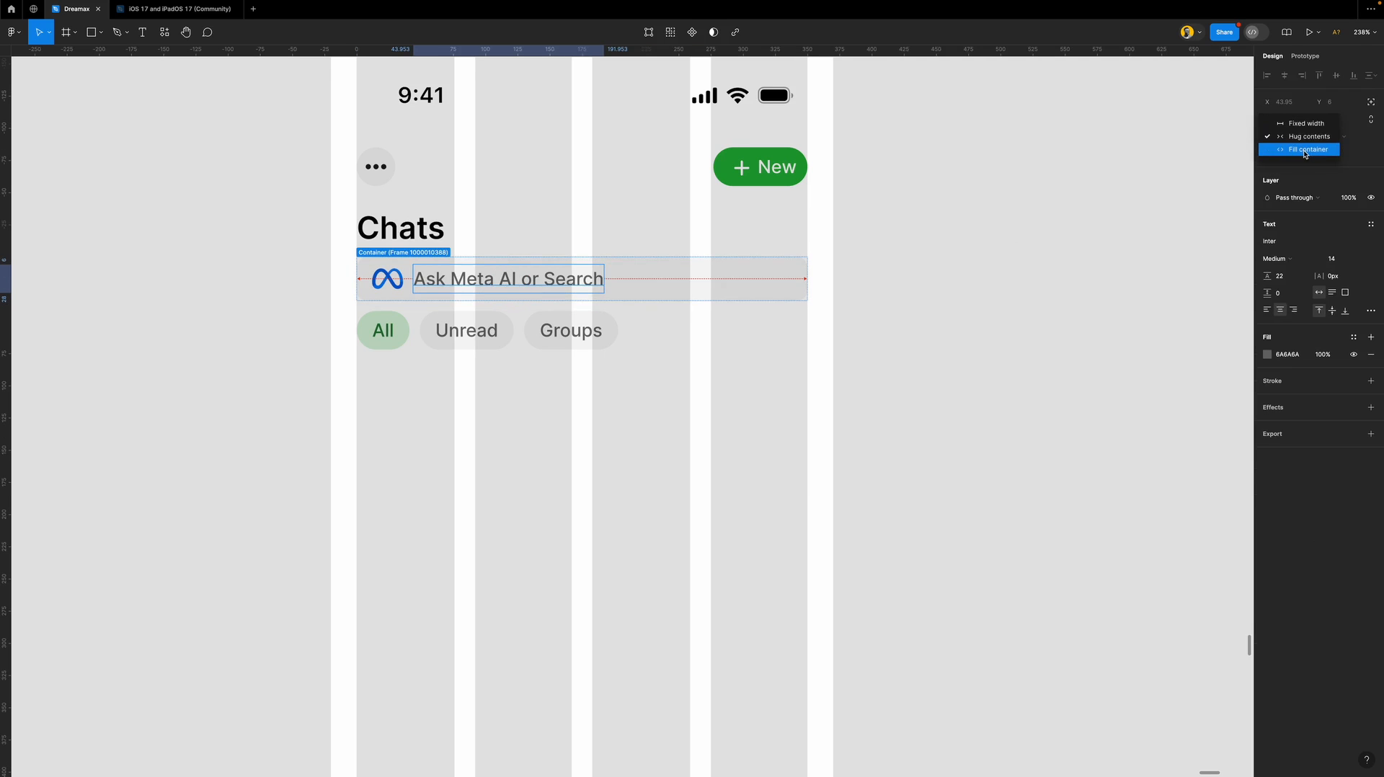
click(1305, 150)
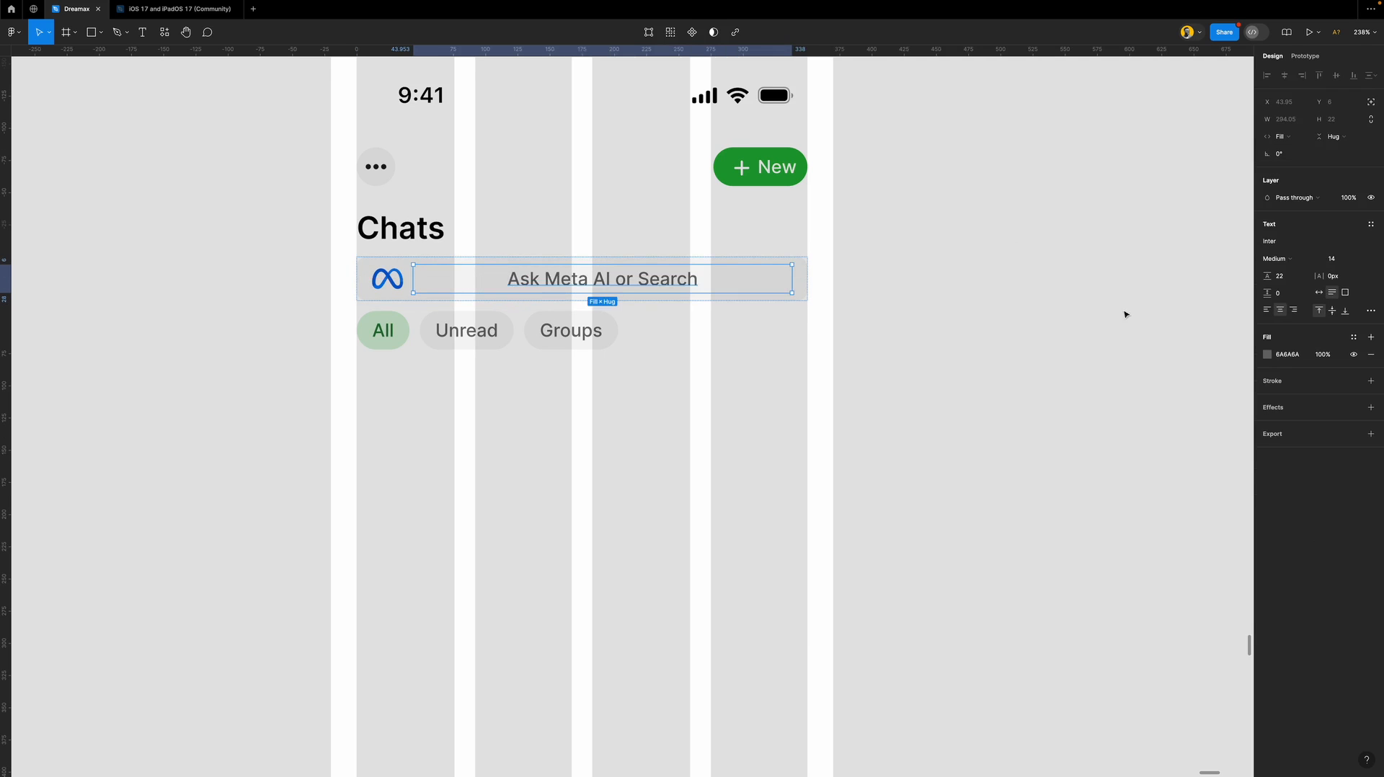
click(1267, 310)
click(976, 306)
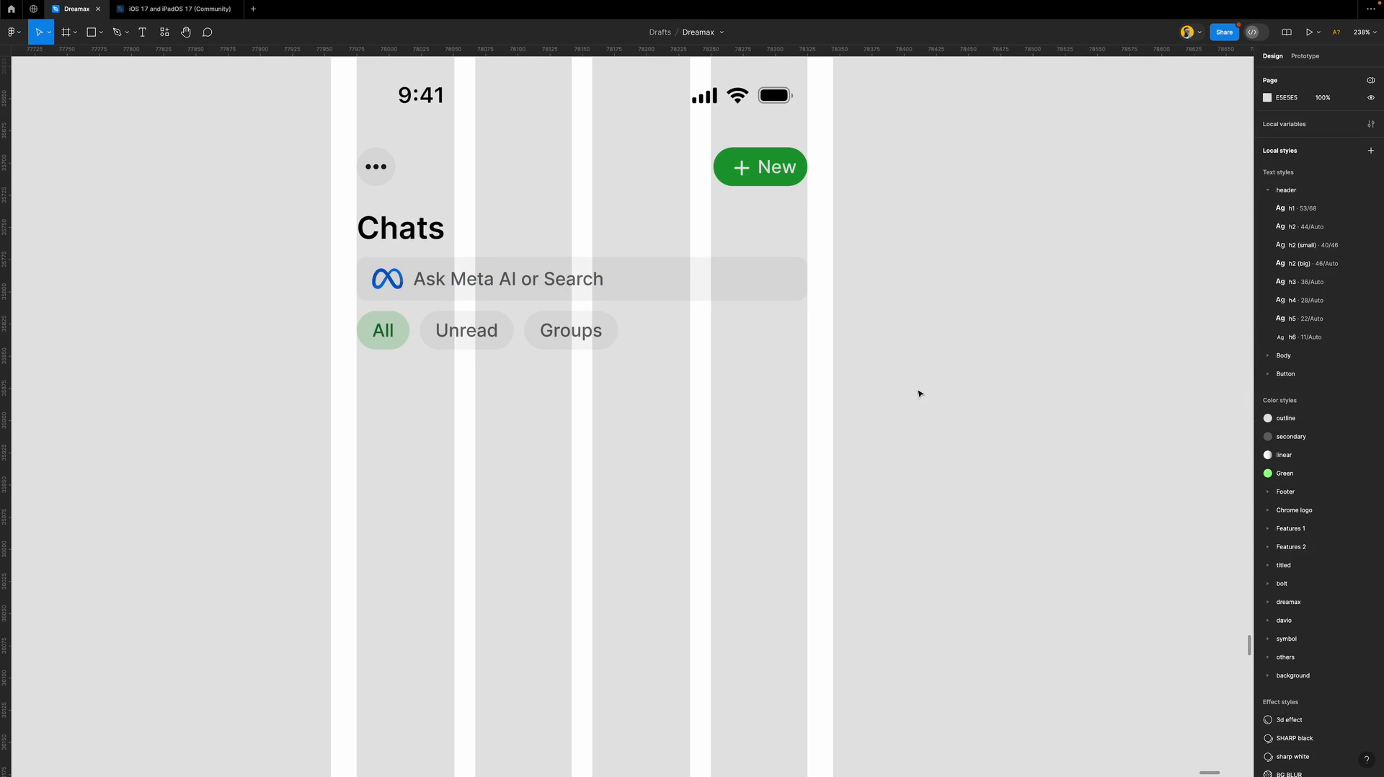
Combine the search bar and filter pill row in a vertical auto layout with spacing 16, and move it down to Y 159.
click(551, 326)
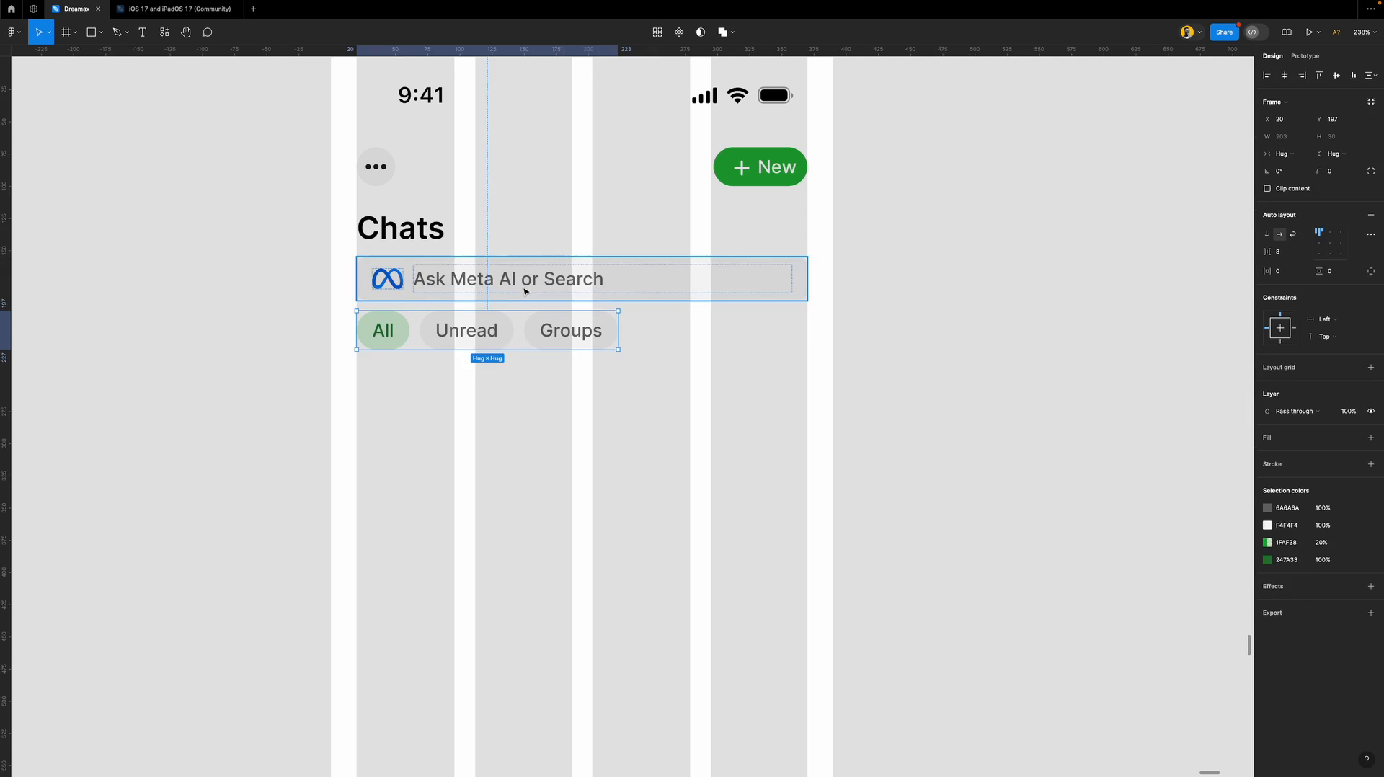
shift+click(522, 293)
key(shift+a)
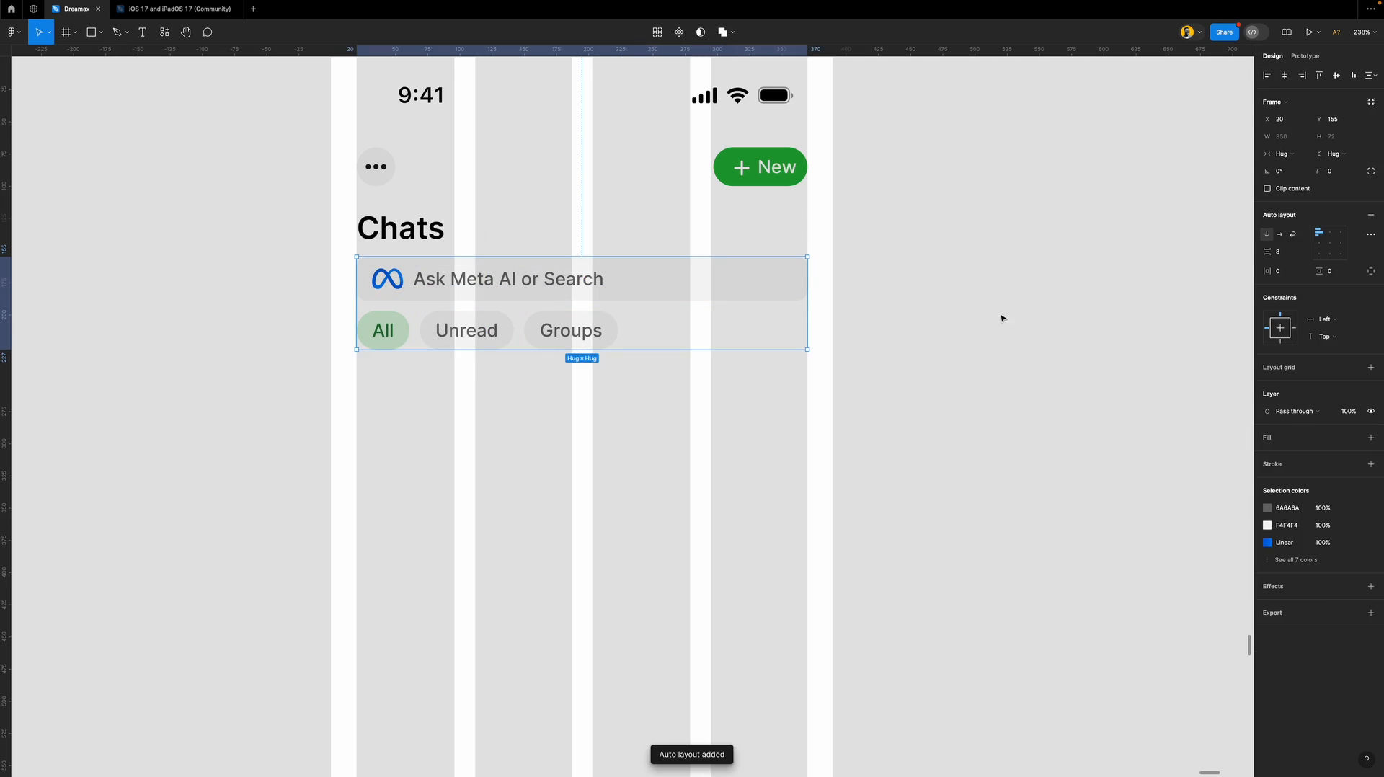
click(1287, 257)
text(16)
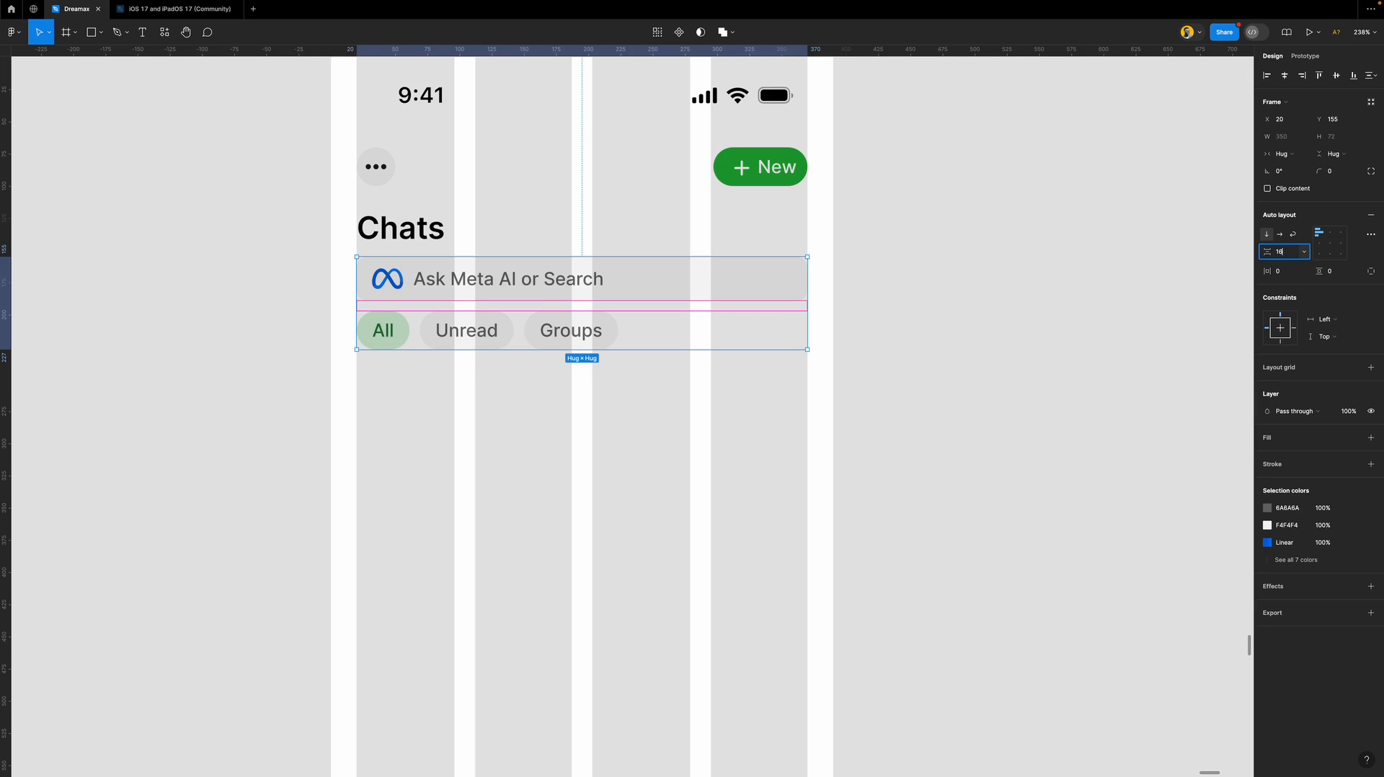
key(Return)
click(984, 372)
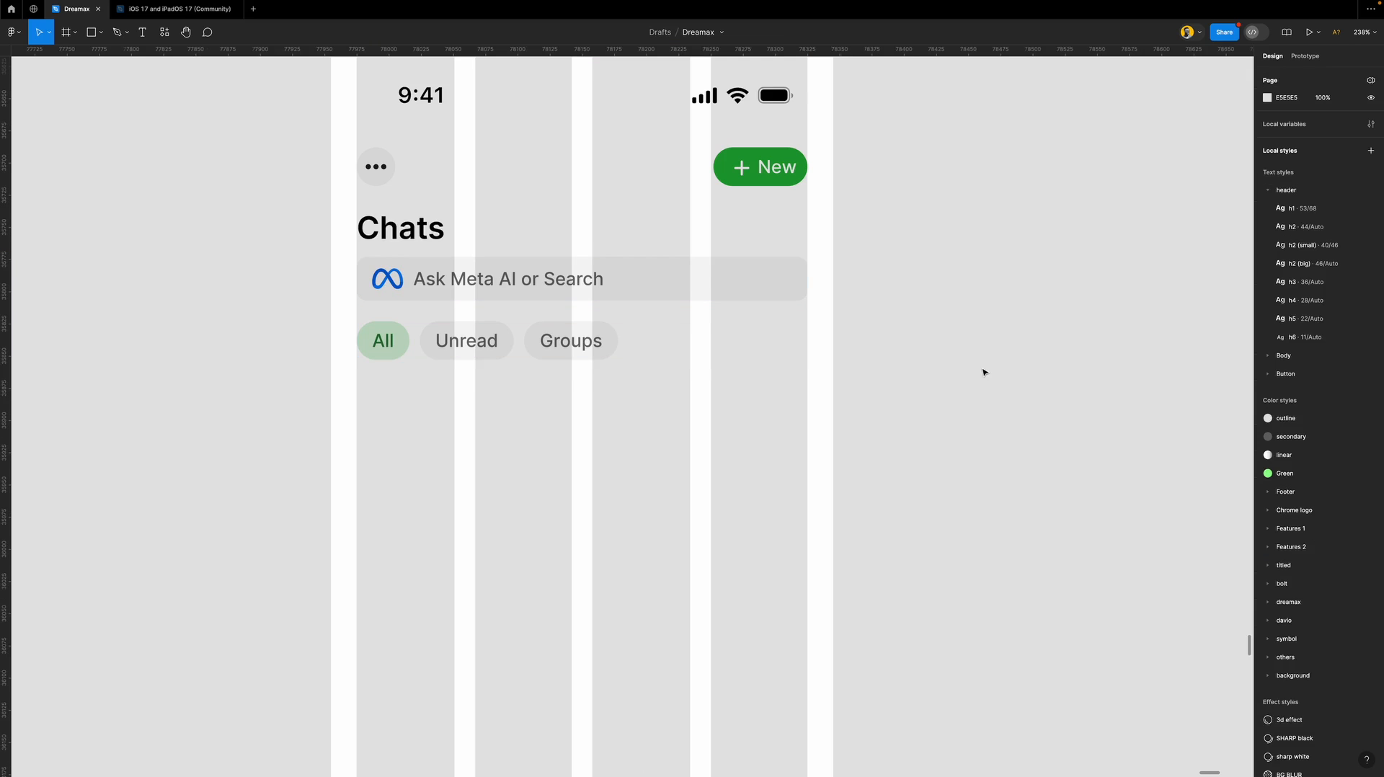
click(548, 274)
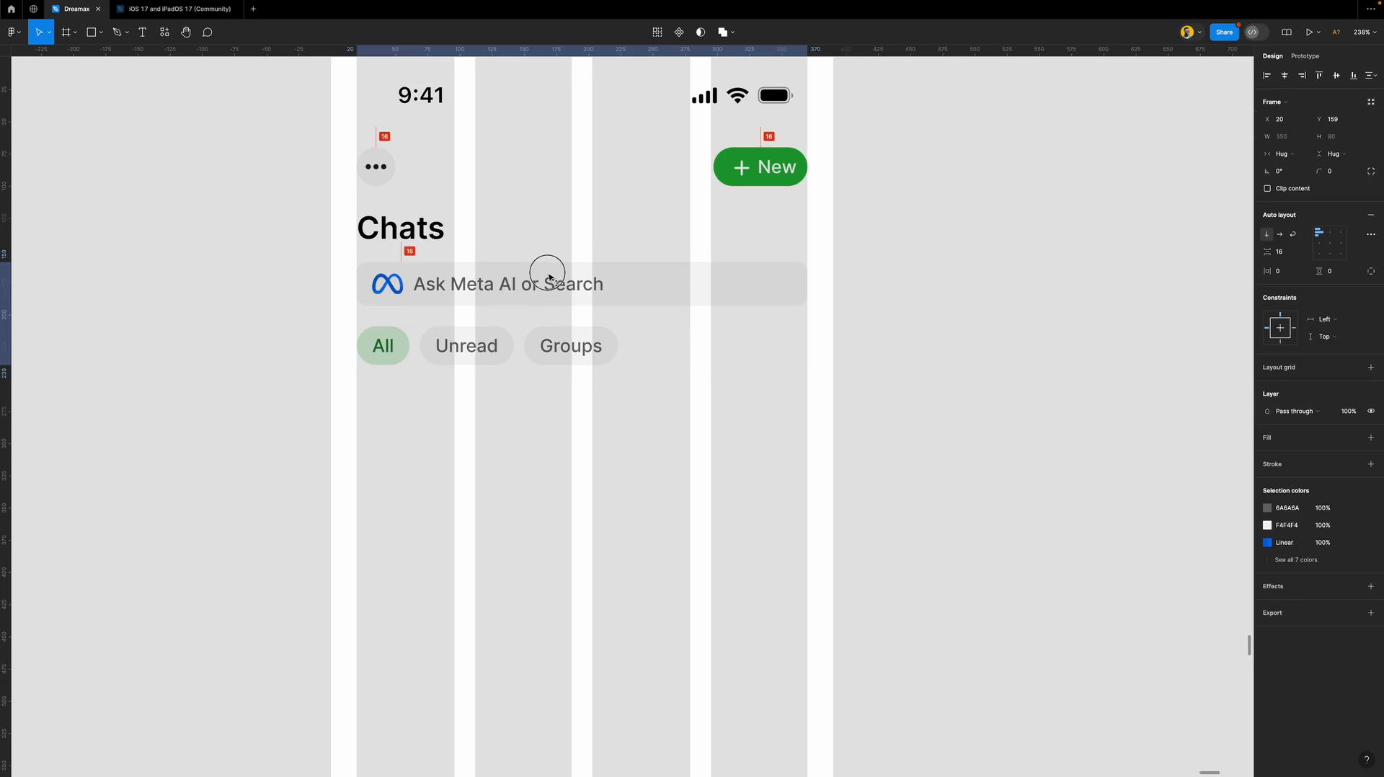
click(955, 324)
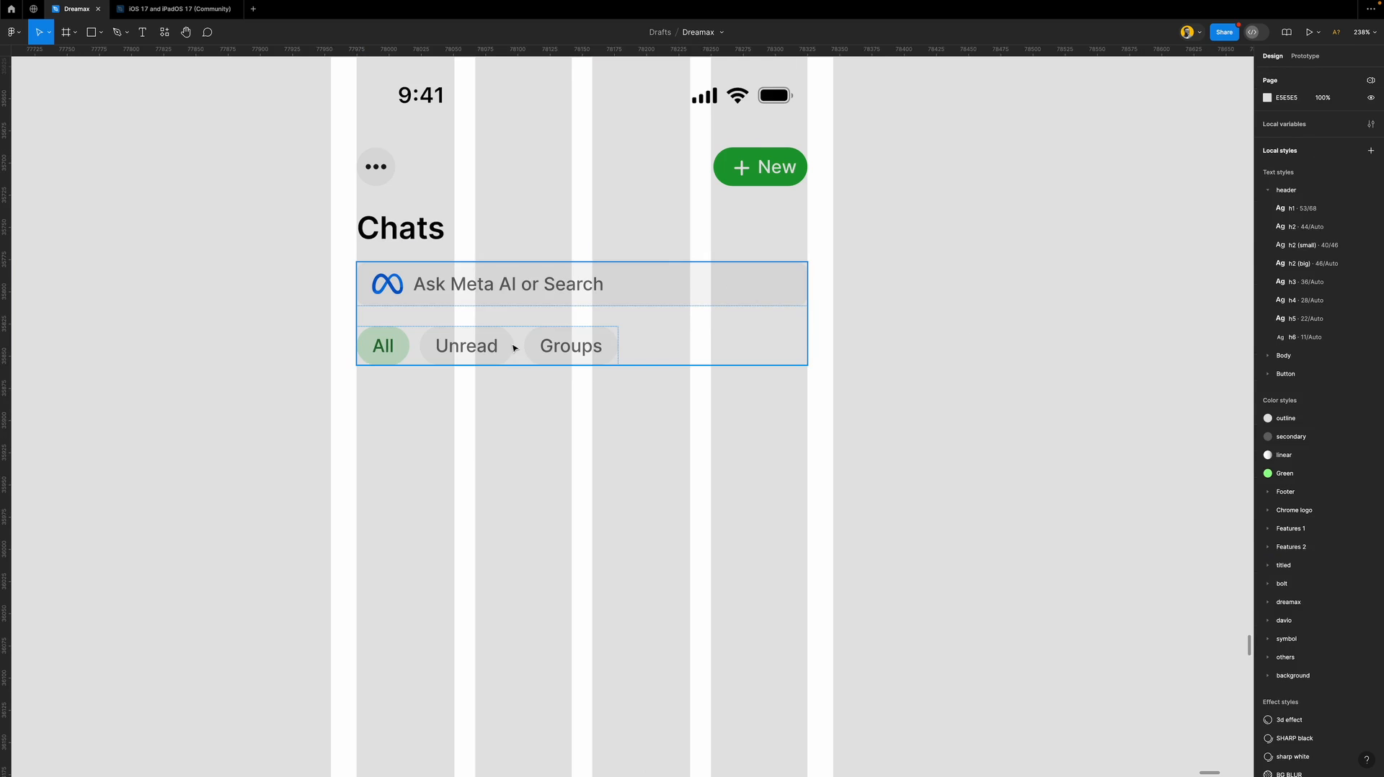
Draw a square frame about 67 × 67 at X 20 below the filter pills, aligned with the first column's edge.
scroll(514, 348, down, 2)
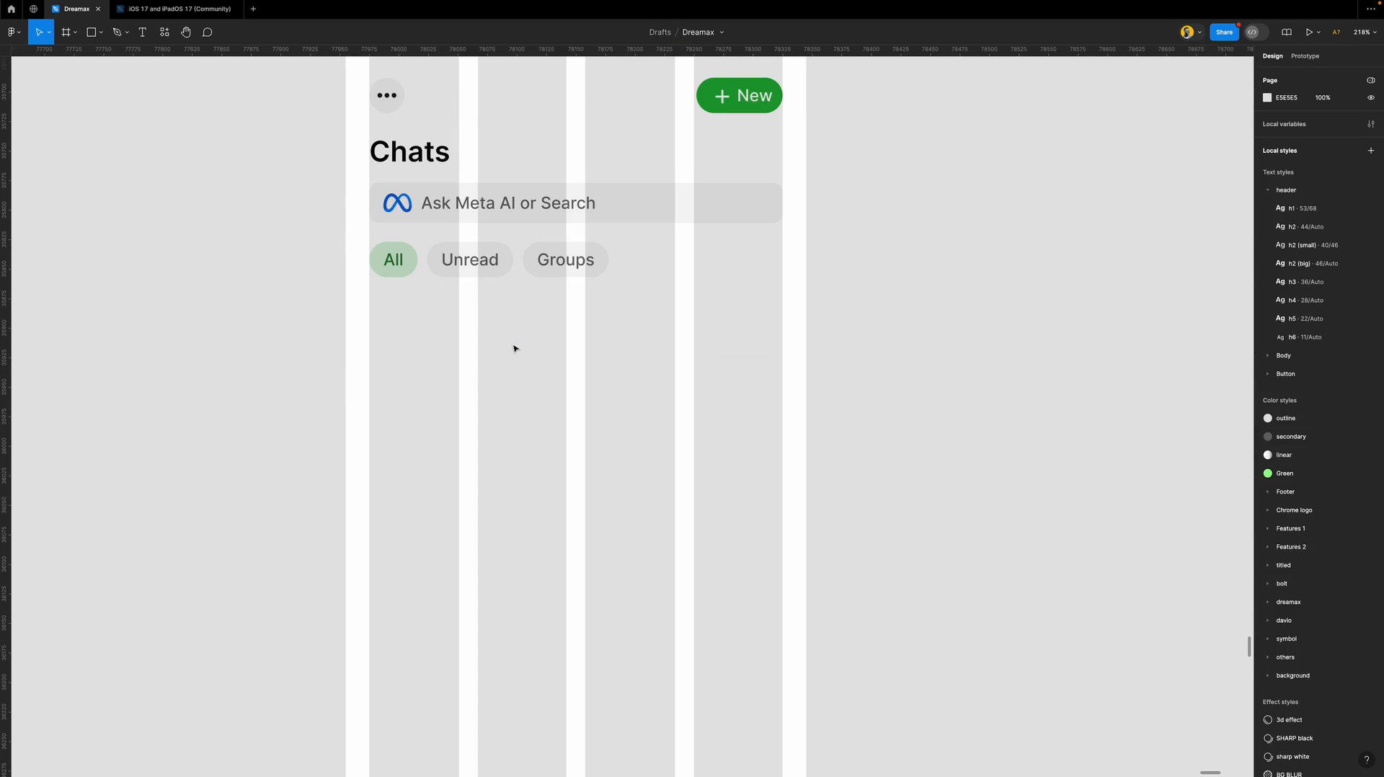
key(f)
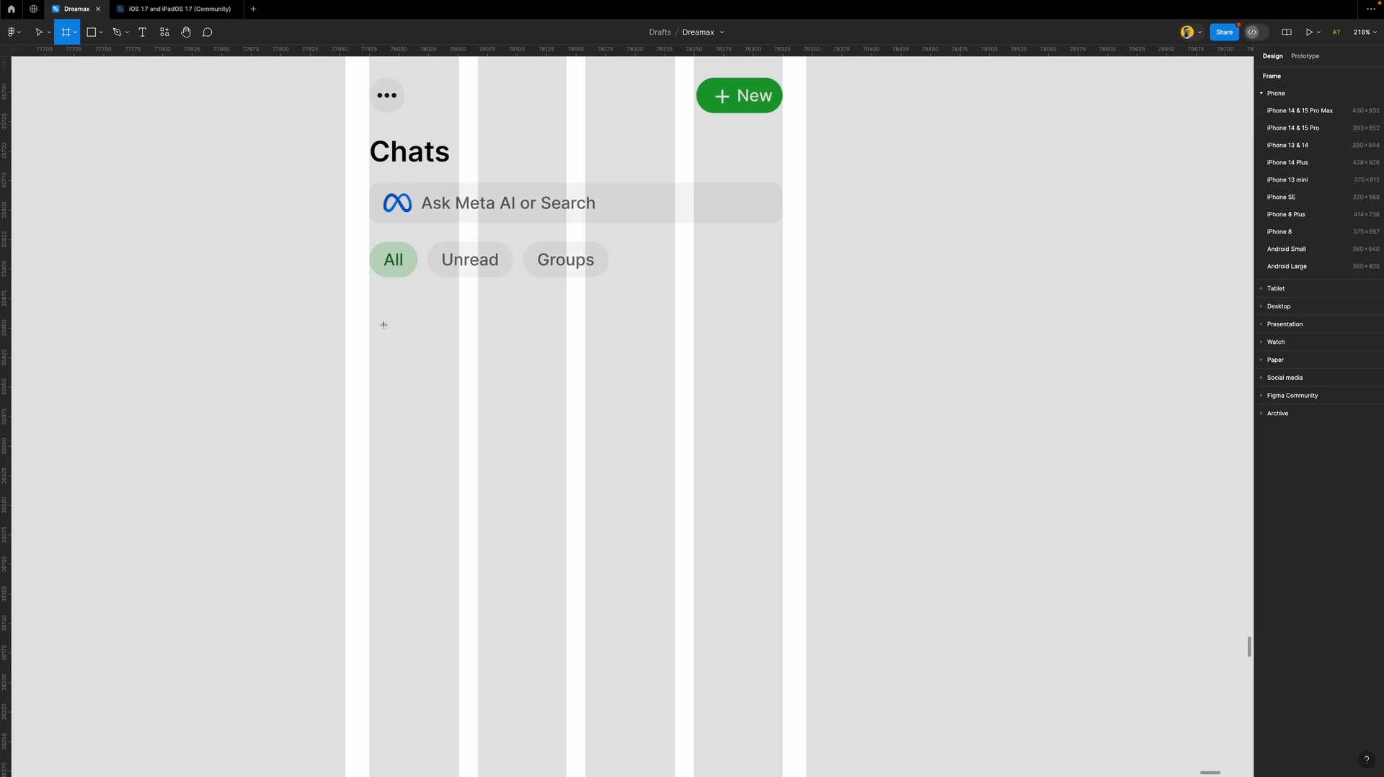
drag(371, 325, 436, 404)
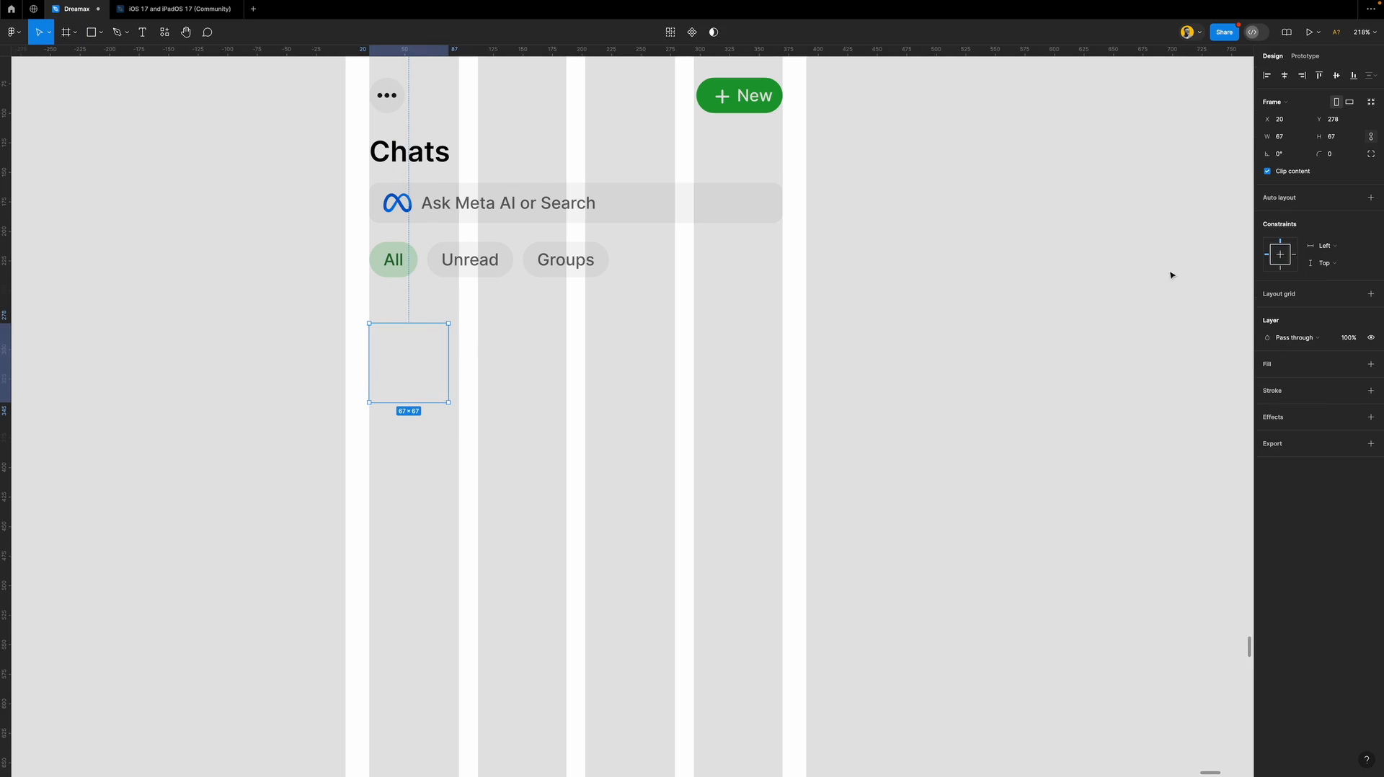
Resize the square frame below the filter pills to 44 × 44 and add a black 1 px inside stroke.
click(1334, 137)
text(44)
key(Return)
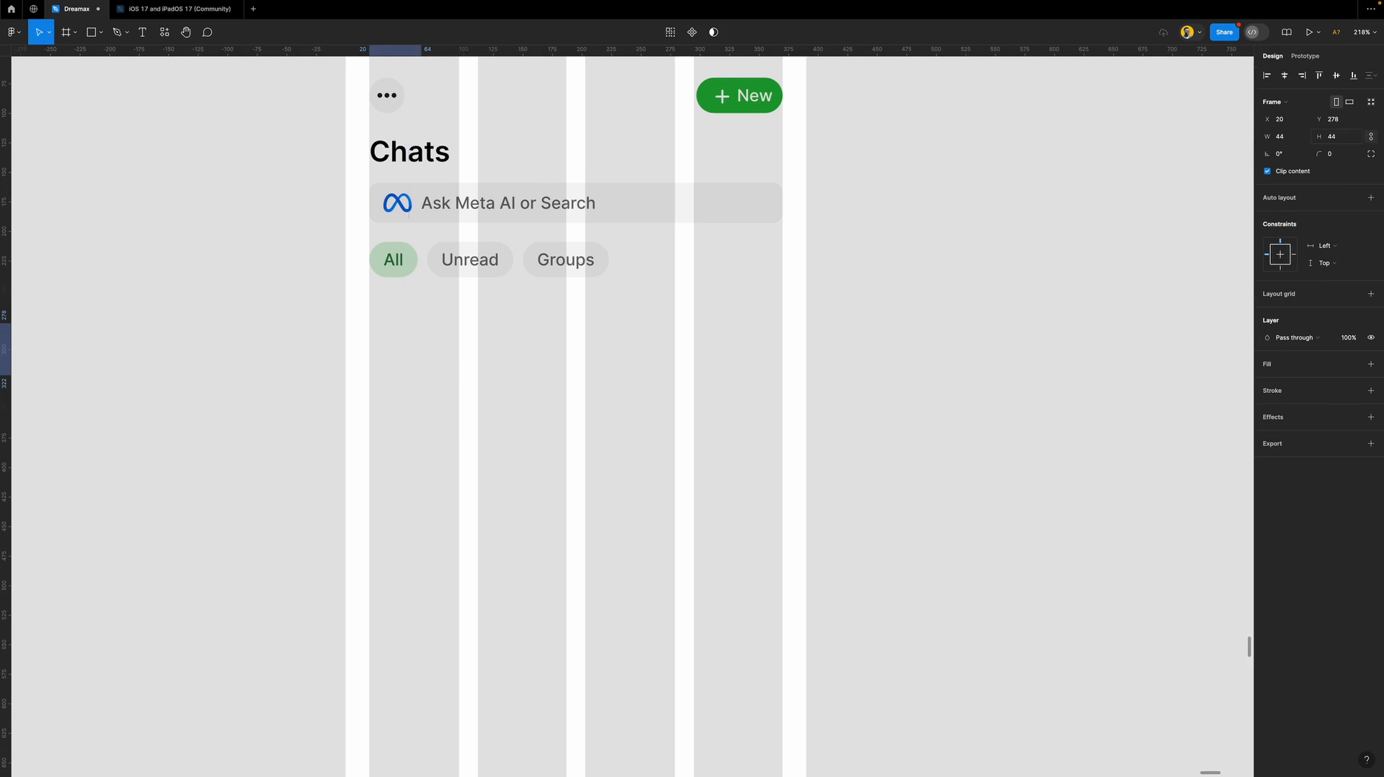
click(1306, 392)
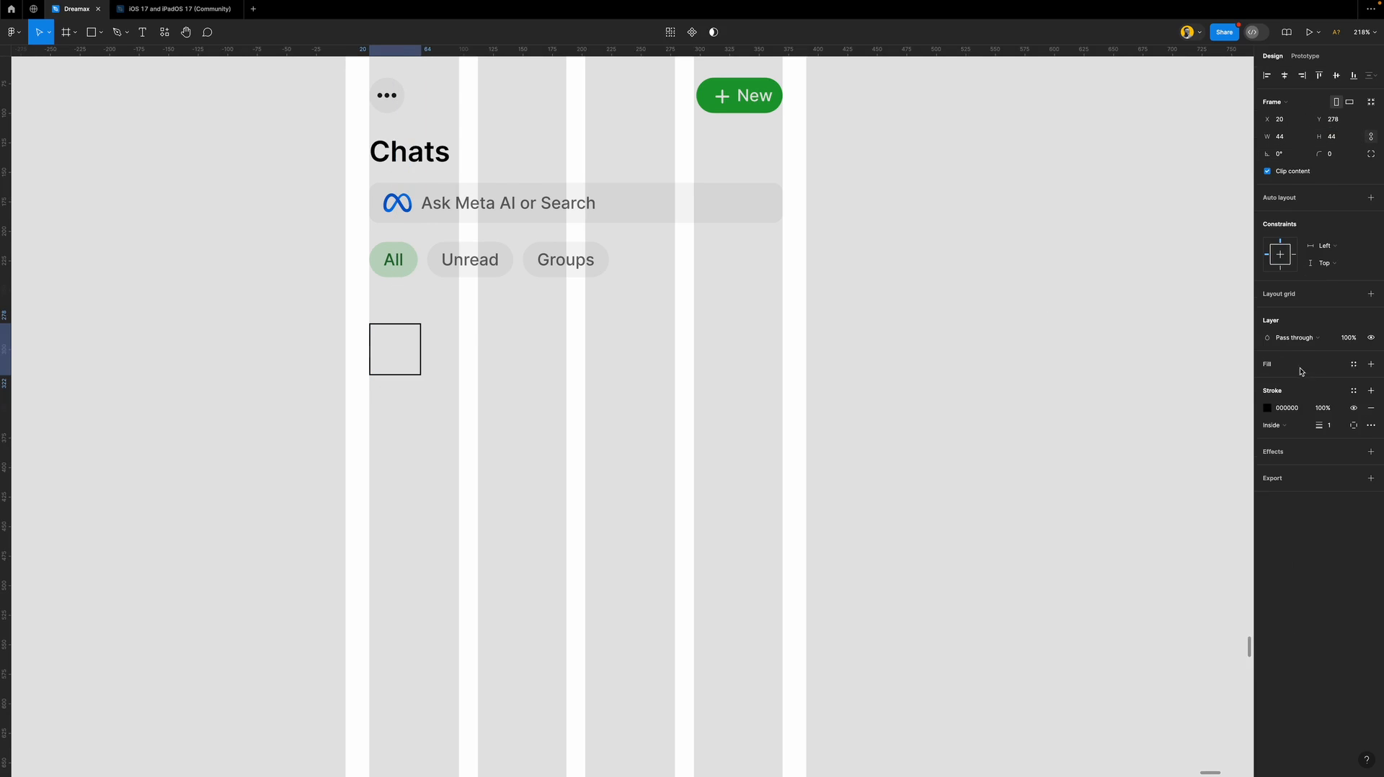
Round the 44 × 44 frame into a circle with a corner radius of 100.
click(1345, 155)
text(10)
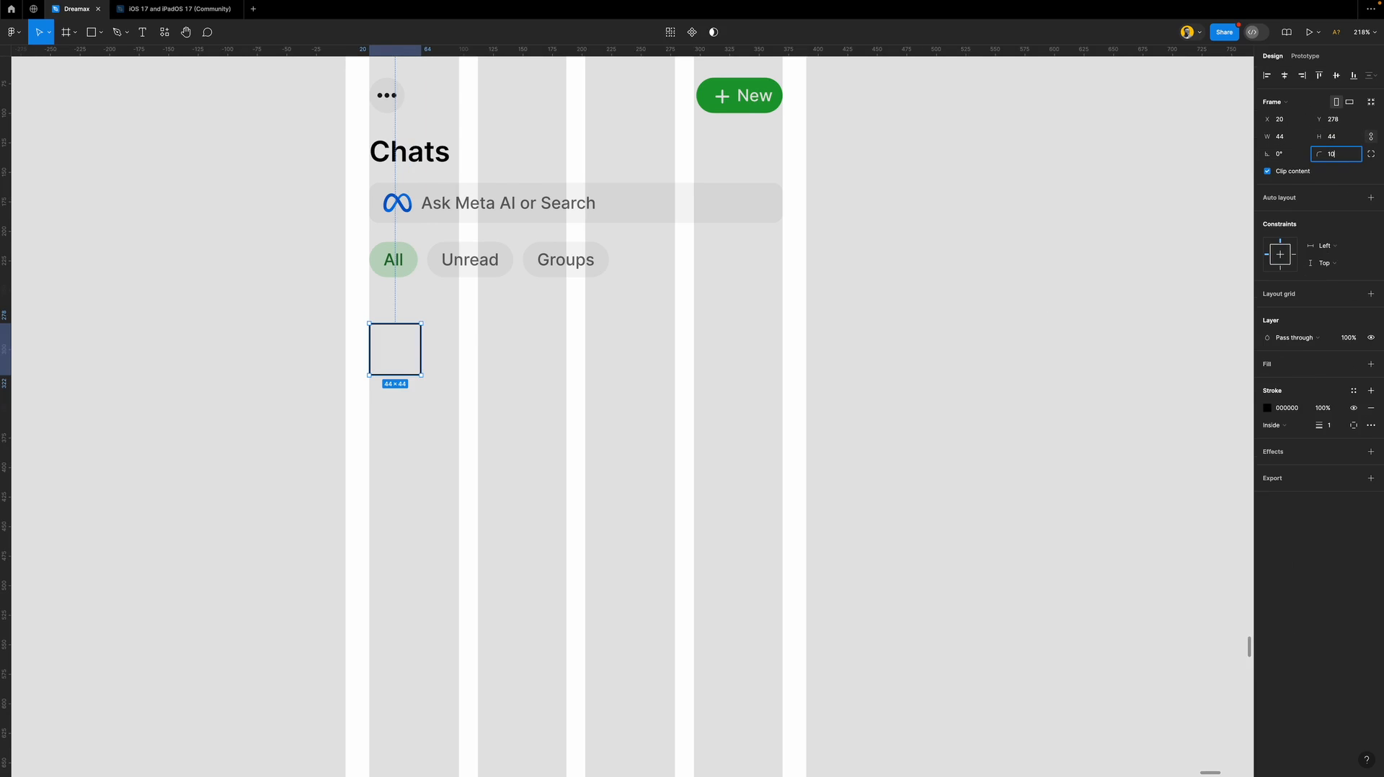
text(0)
key(Return)
Place two stacked copies of the "Unread" pill label beside the circle and change the upper copy's text to "Name".
double_click(465, 261)
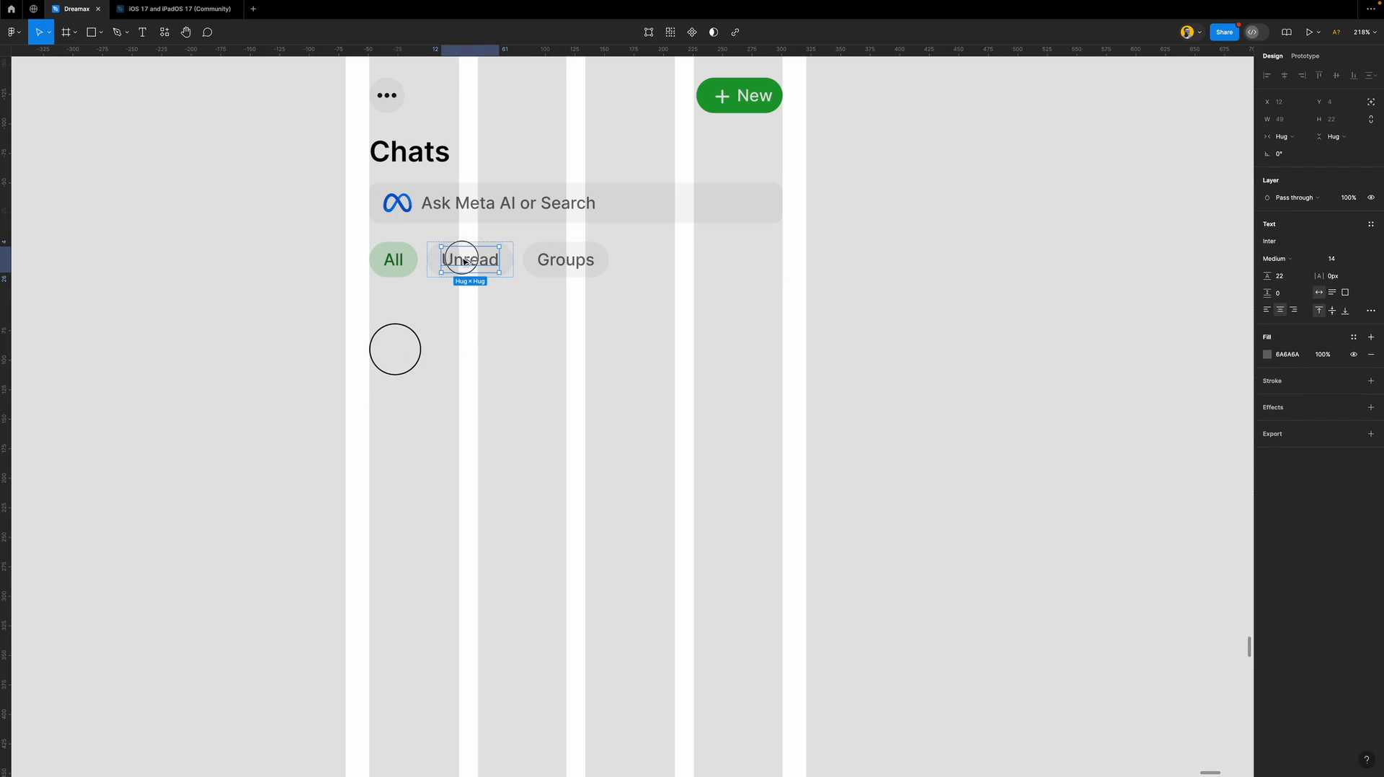
drag(465, 261, 469, 363)
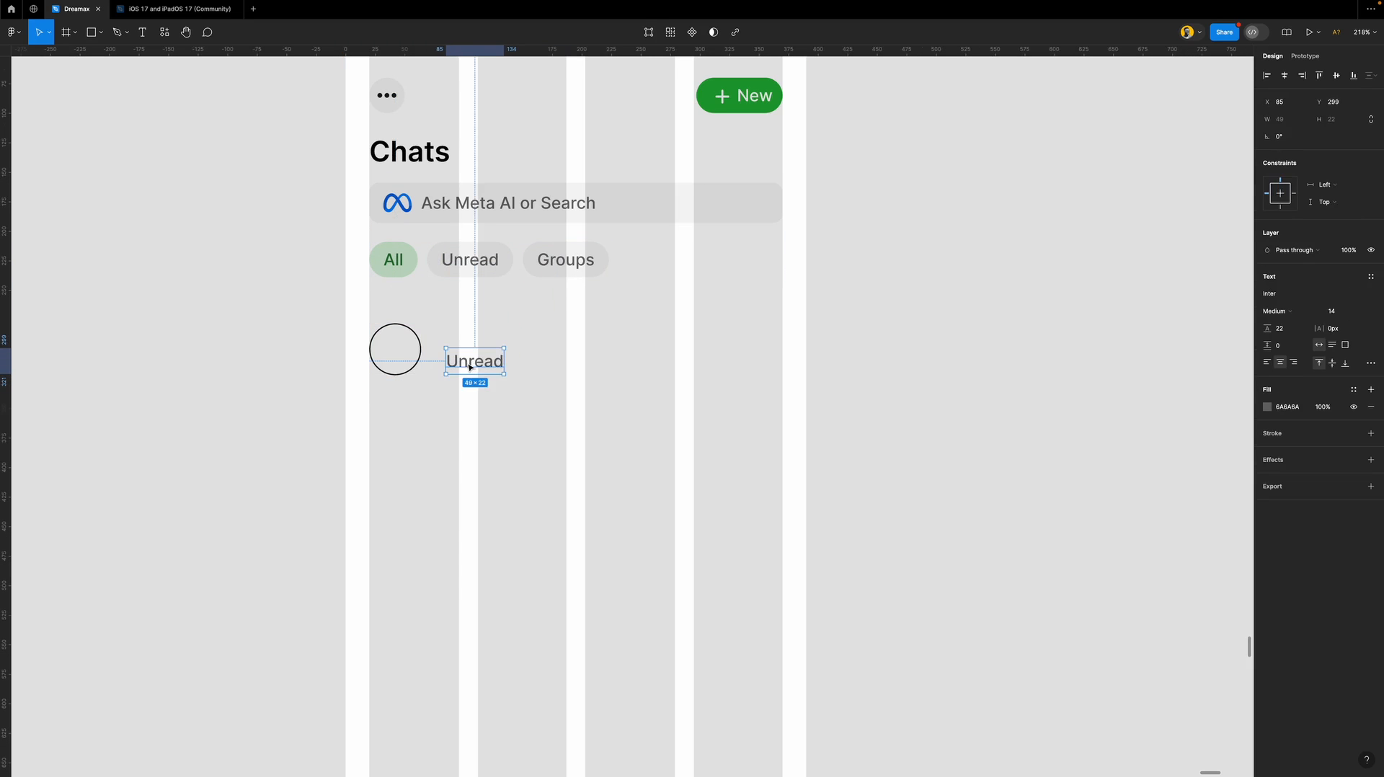
drag(470, 362, 471, 333)
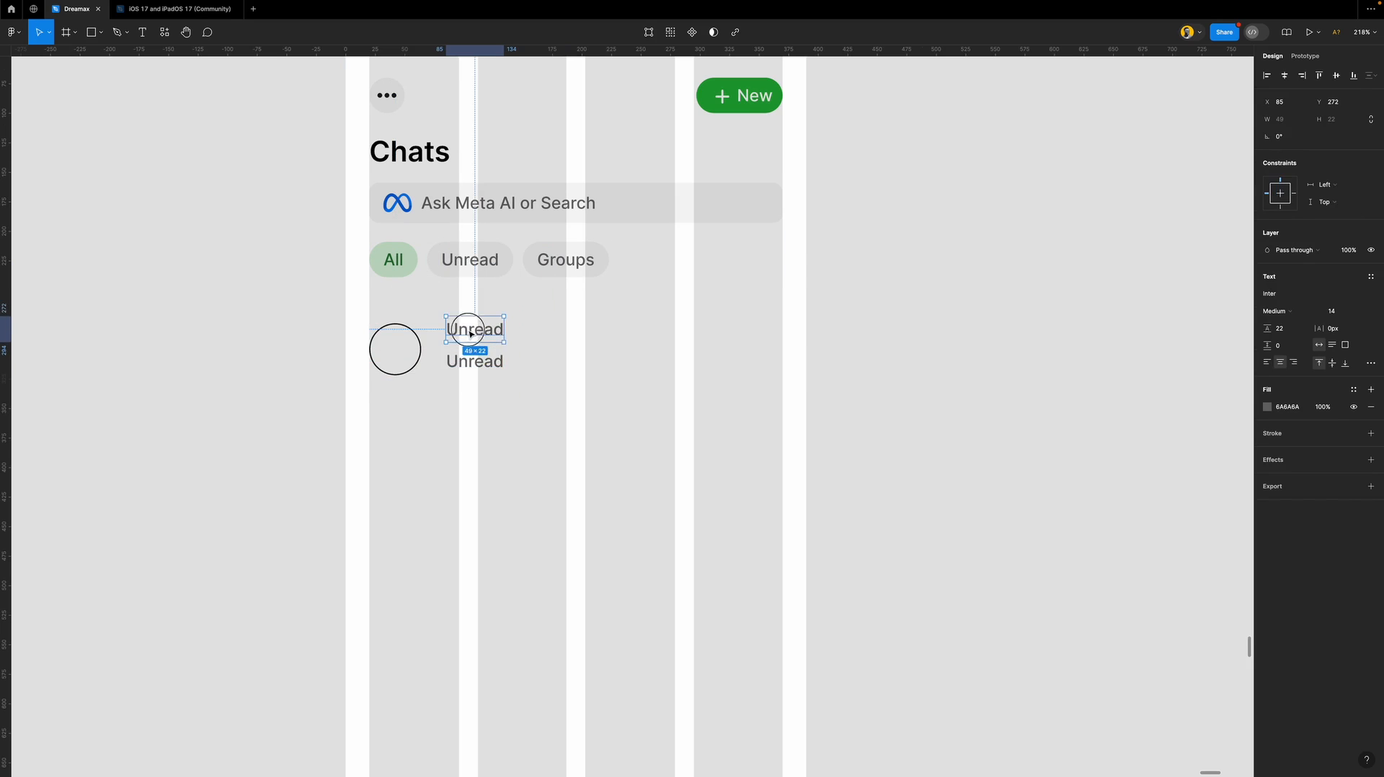
double_click(470, 332)
text(Name)
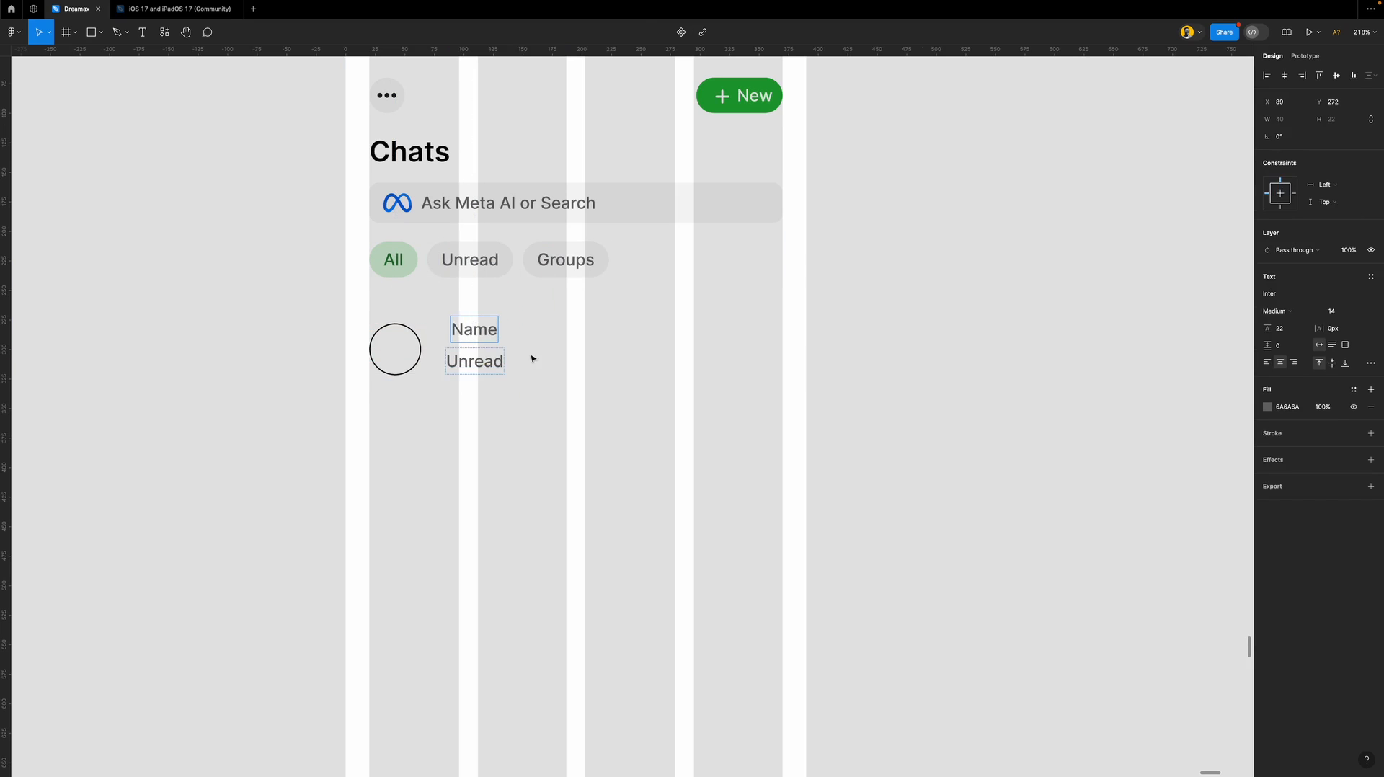
key(Escape)
Left-align the text of both copied labels and set the "Name" label's fill to near-black 040303.
drag(547, 318, 454, 394)
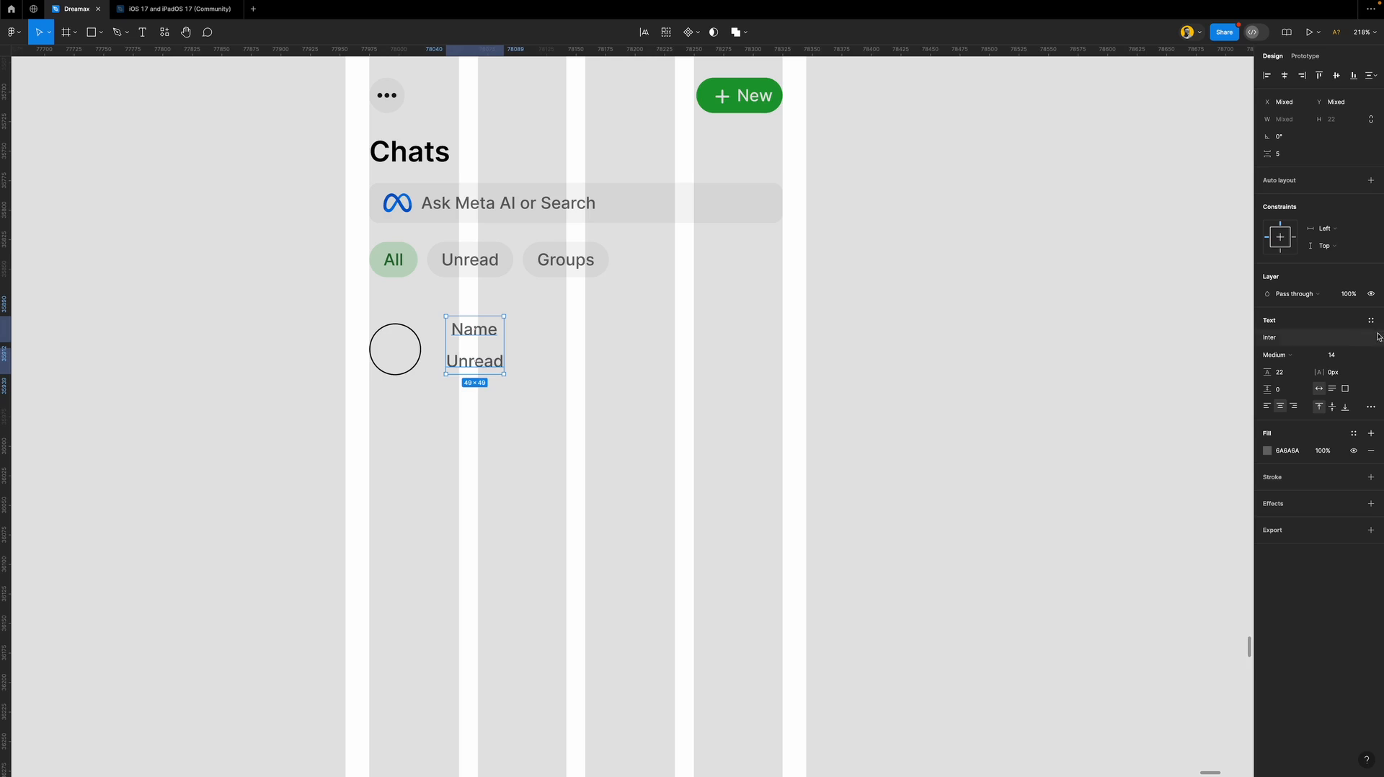
click(1266, 406)
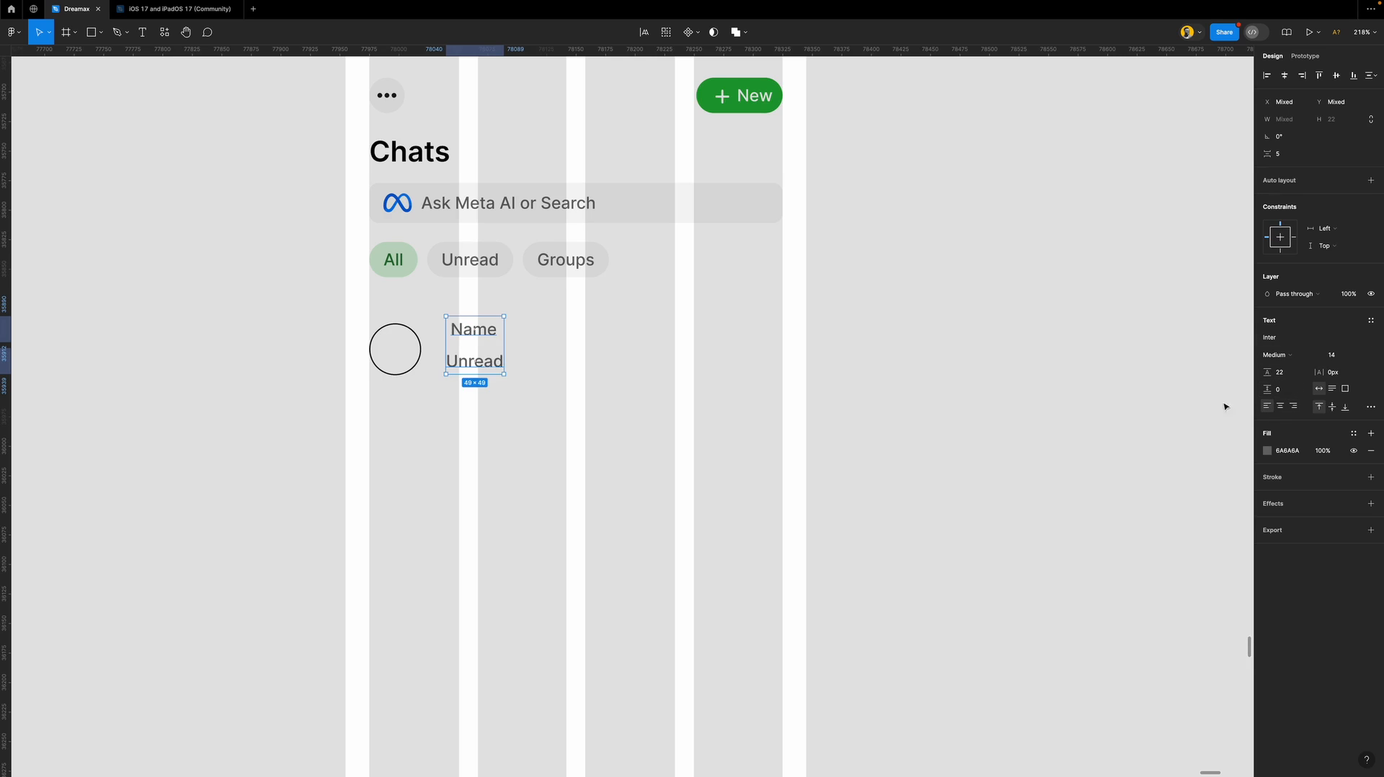
click(467, 332)
click(1267, 406)
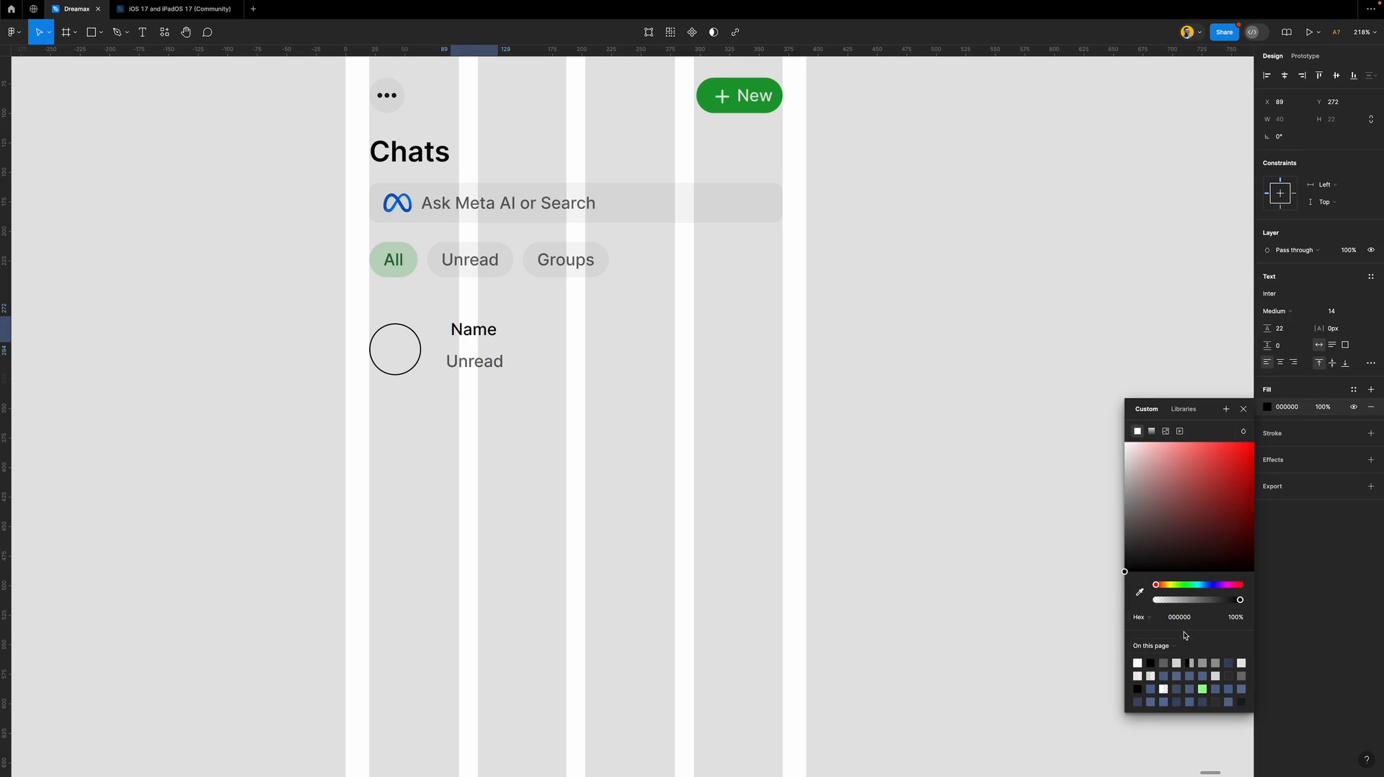
click(1138, 688)
click(1157, 570)
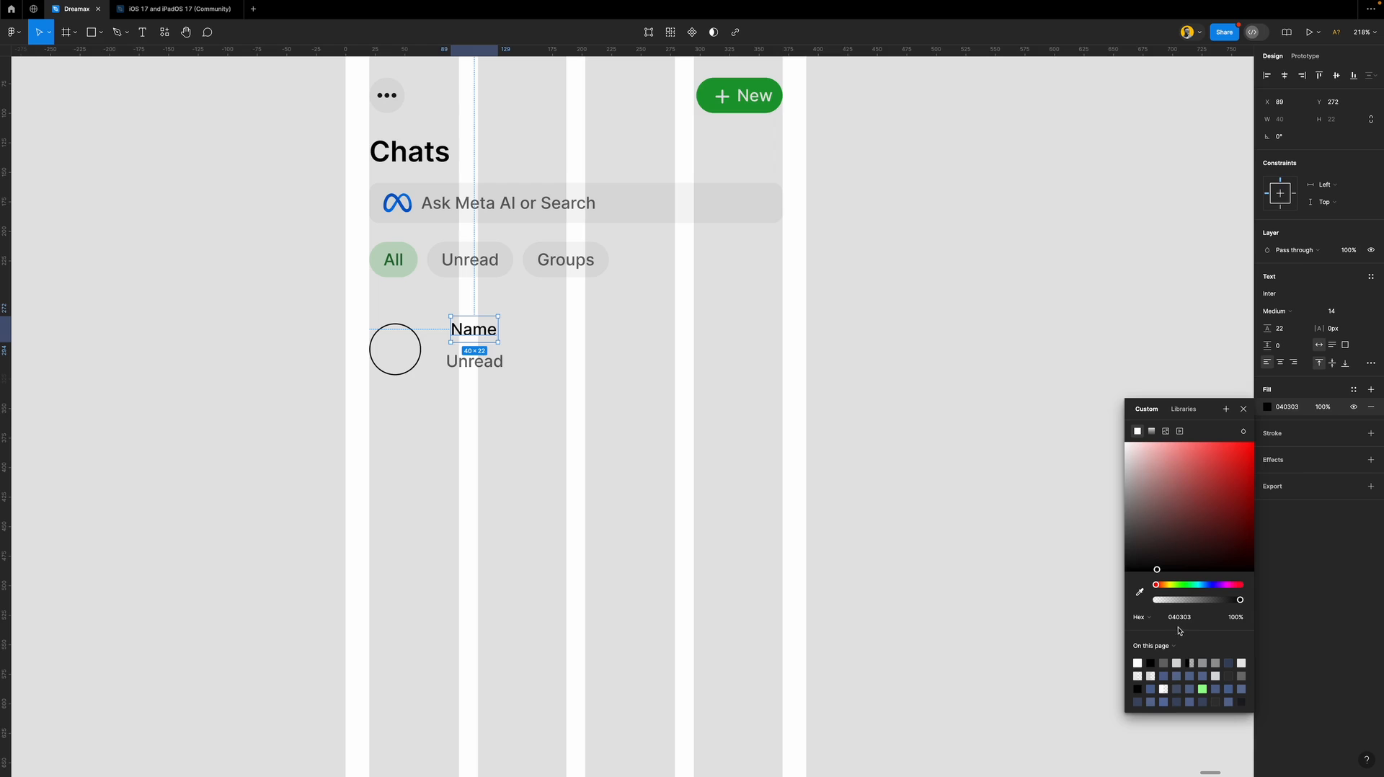
click(1245, 410)
Combine the "Name" and "Unread" labels in a vertical auto layout, left-aligned with spacing 4.
click(485, 362)
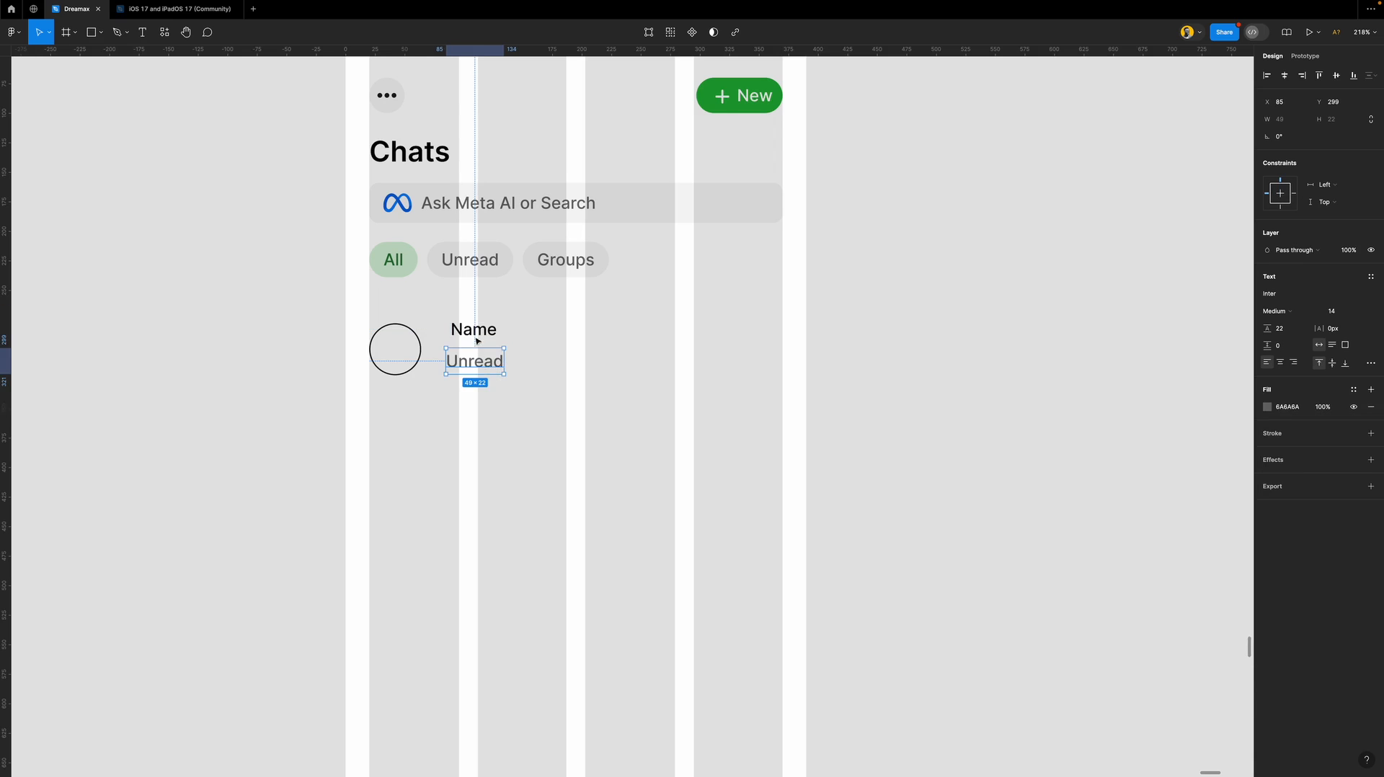
shift+click(477, 339)
key(shift+a)
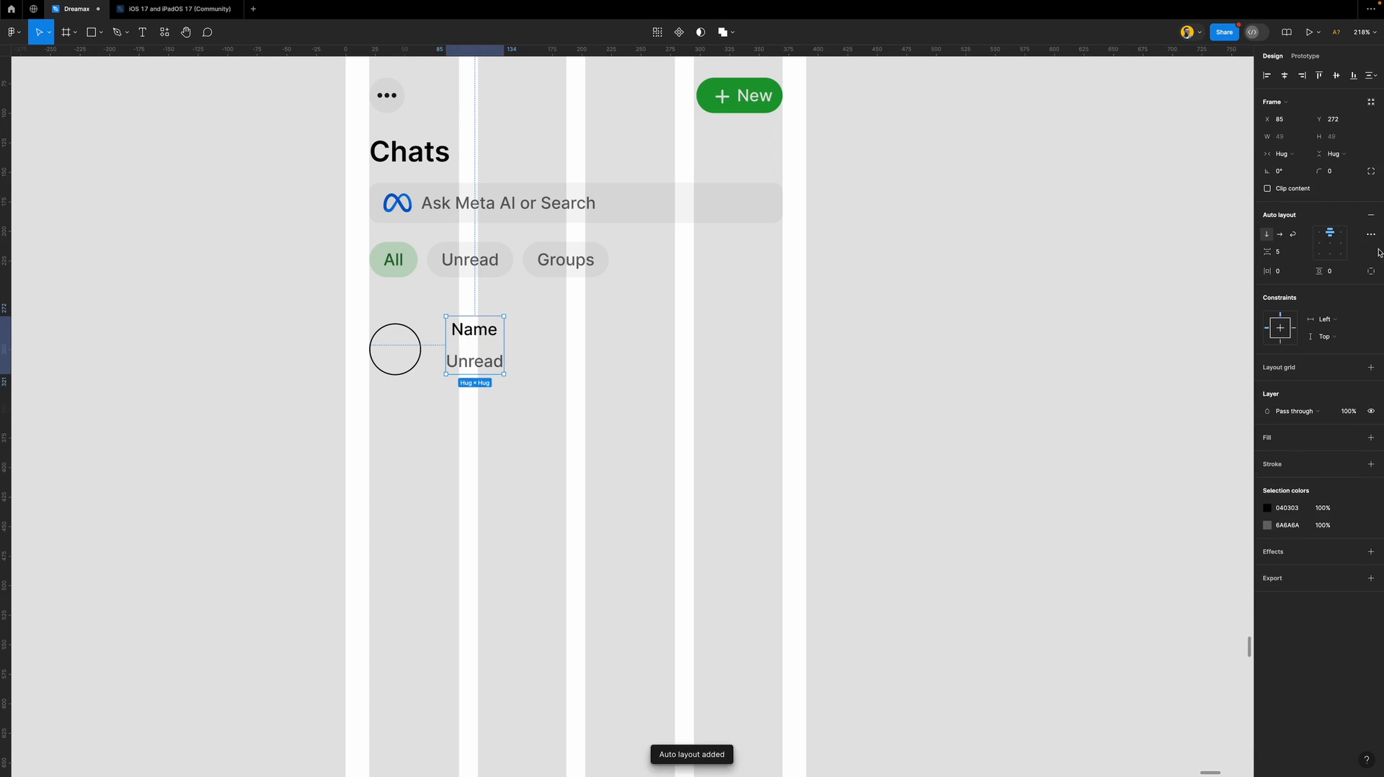
click(1320, 246)
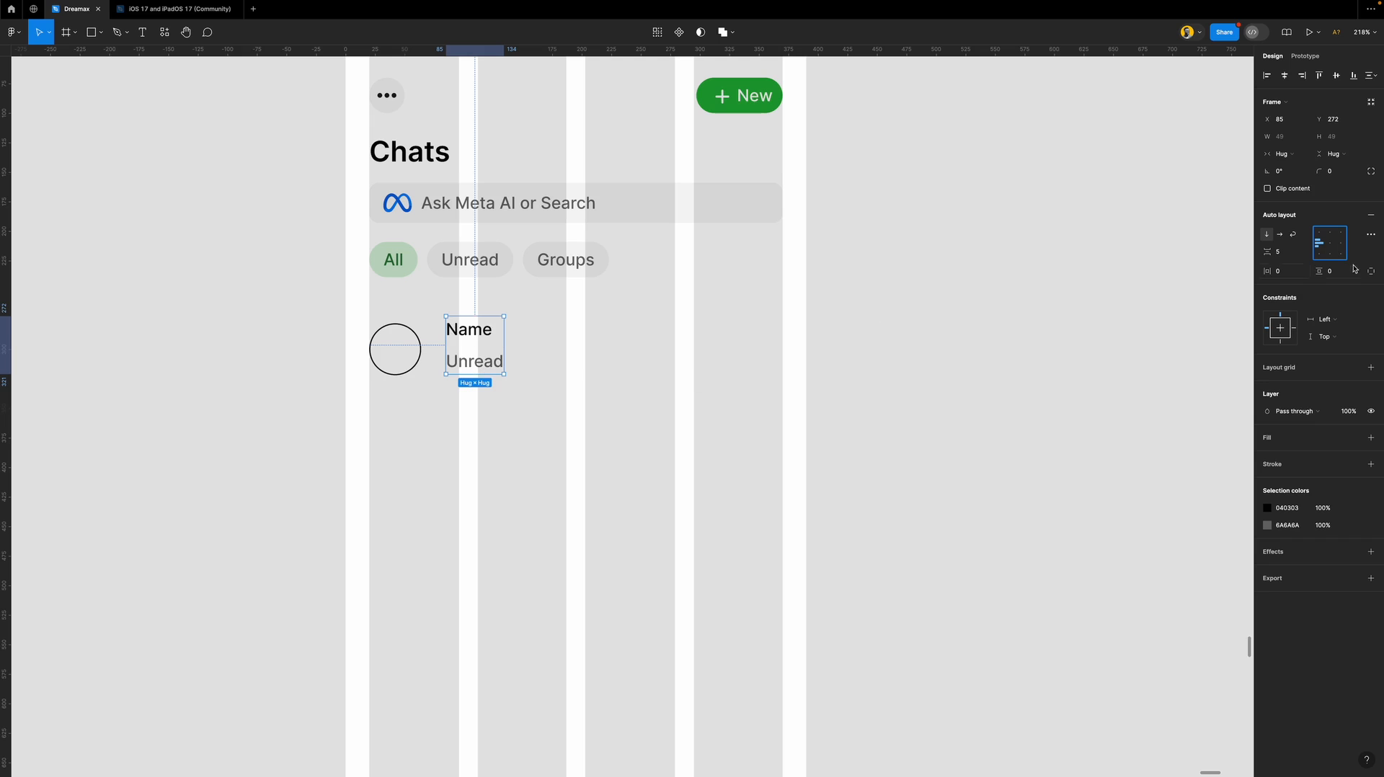
click(1286, 254)
text(4)
key(Return)
Set the line height of both labels inside the auto layout to 18.
key(Return)
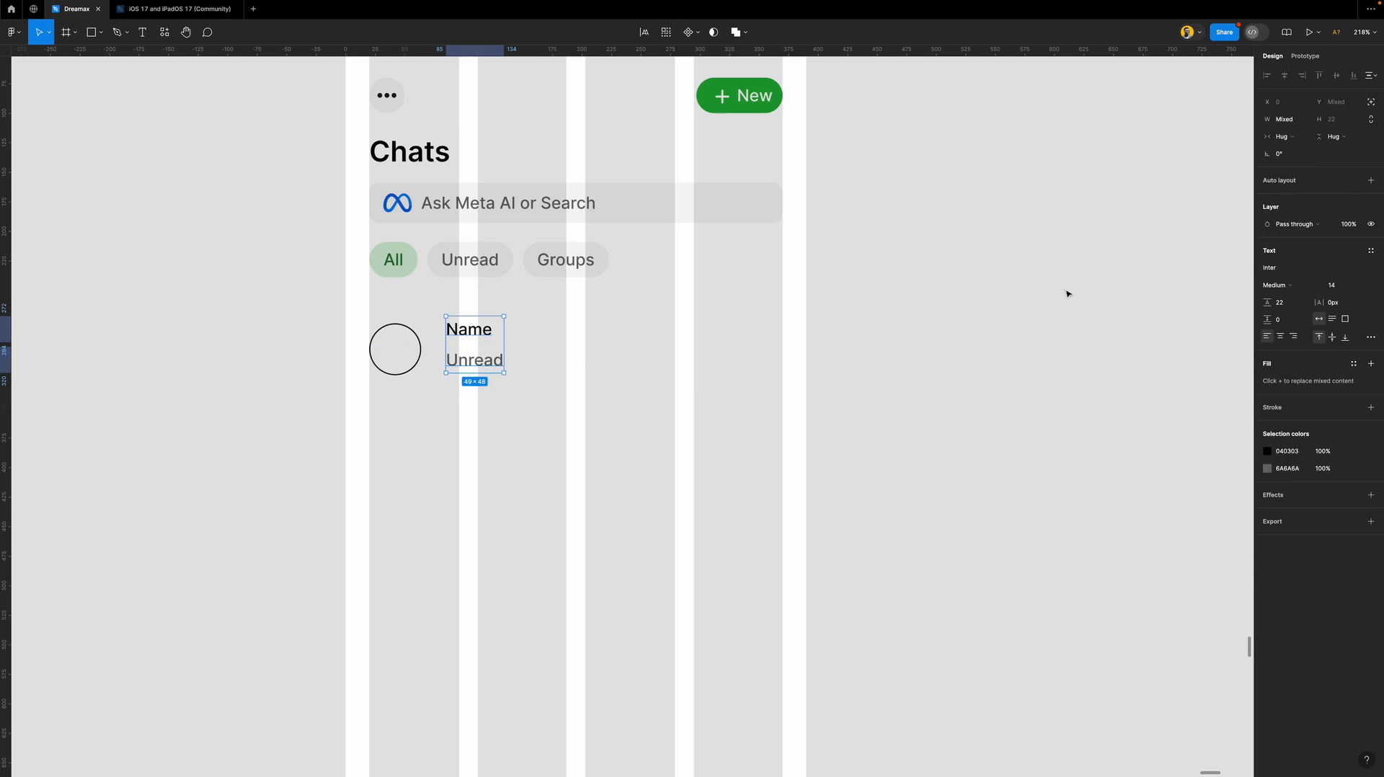
click(1287, 305)
text(20)
key(Return)
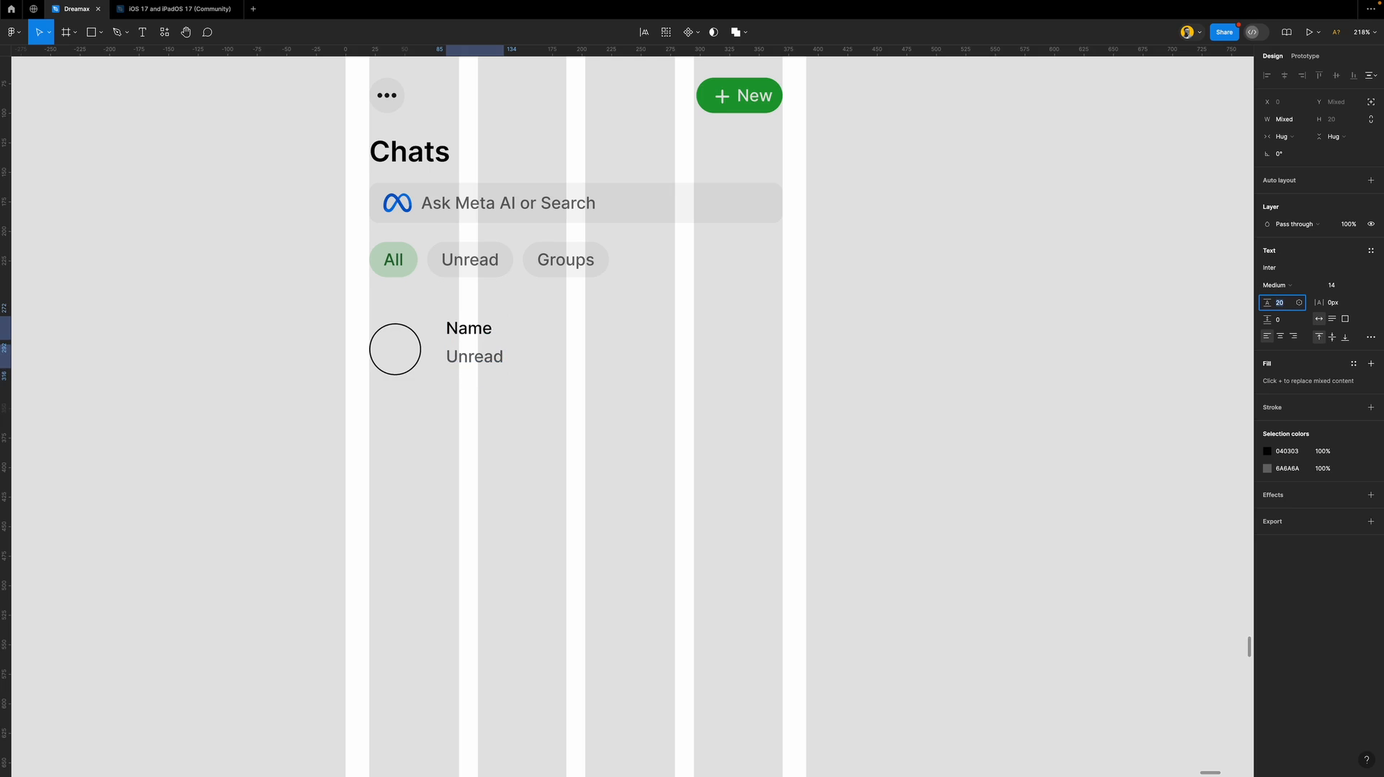
key(Down)
key(Down)
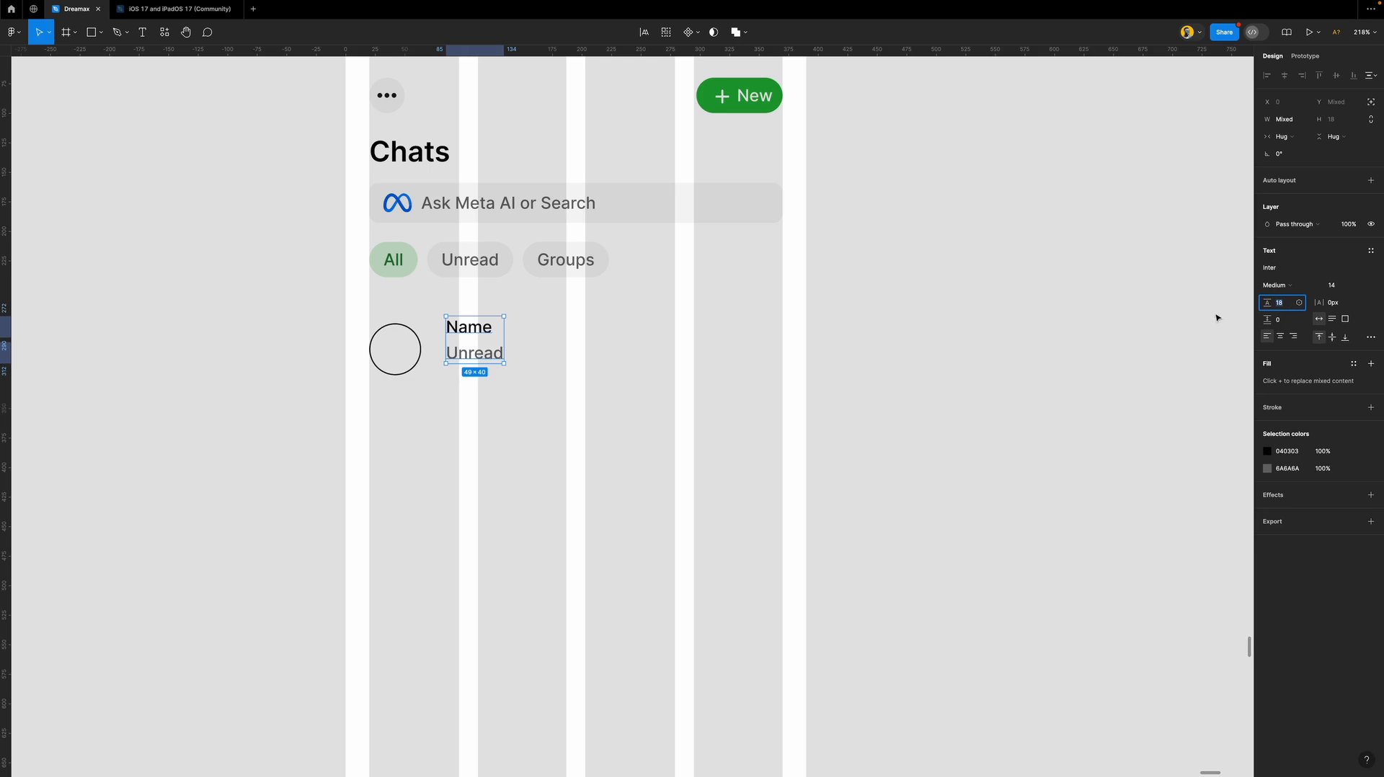
Move the label block to X 81, Y 280, vertically centred with the circle, and widen it to about 235.
click(646, 365)
drag(473, 341, 470, 351)
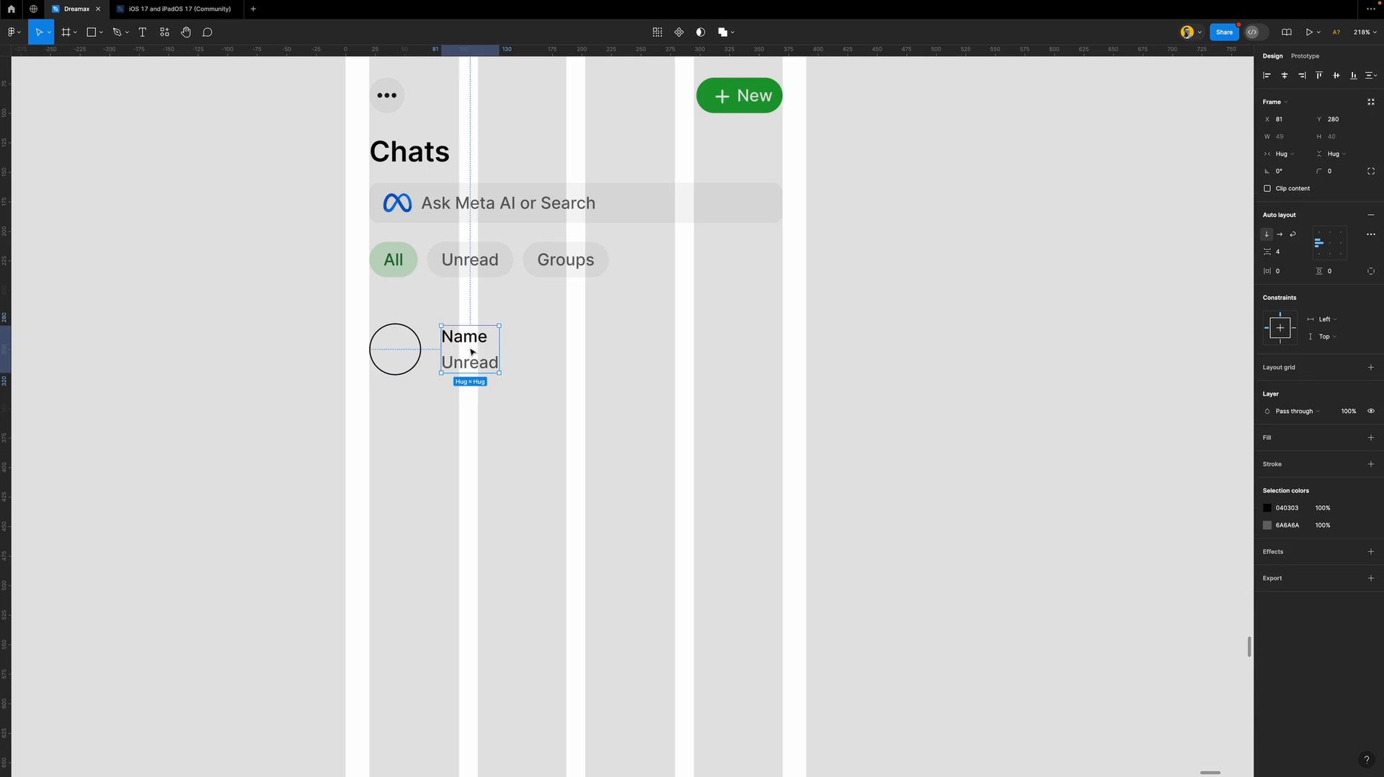
click(541, 367)
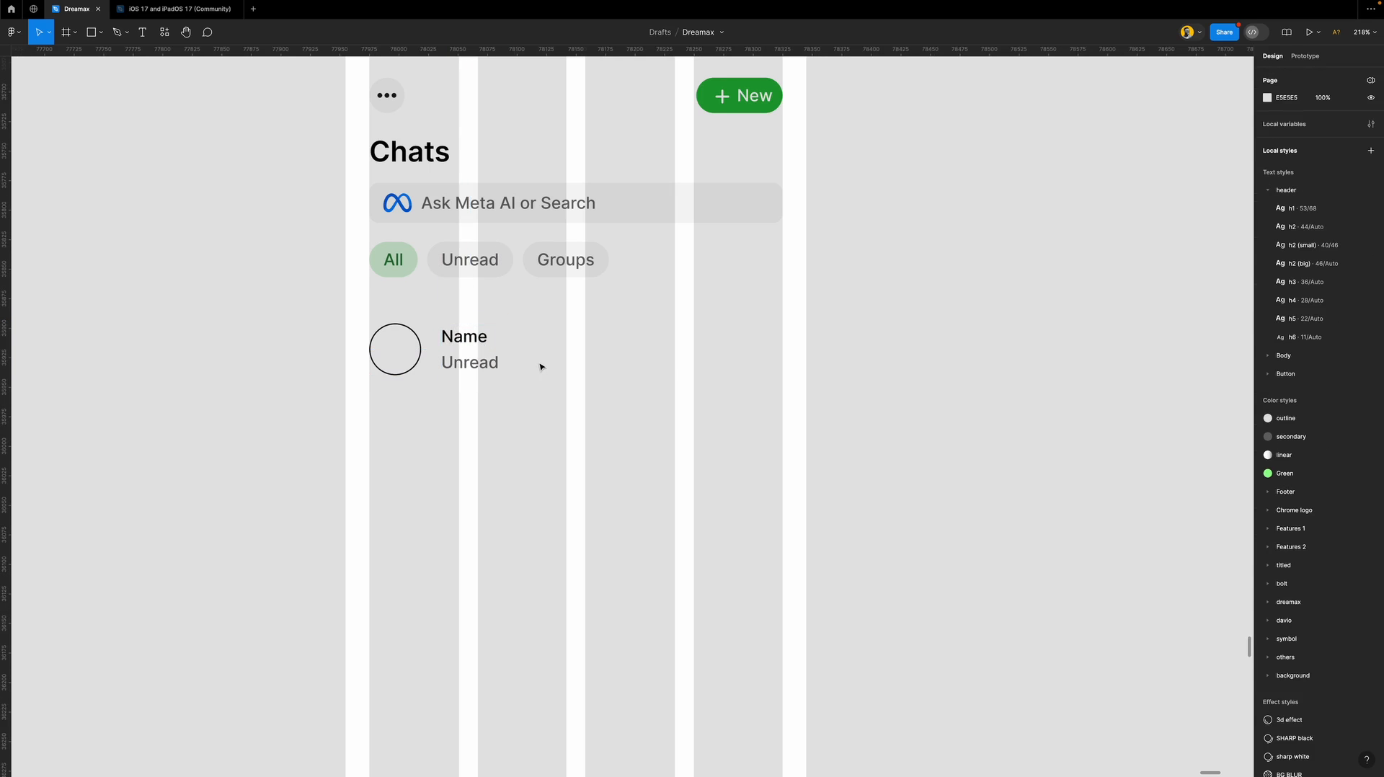
click(480, 361)
drag(499, 342, 719, 353)
click(724, 454)
Duplicate the label block across the row to X 219, Y 280 and align the copy's contents to the right.
click(482, 347)
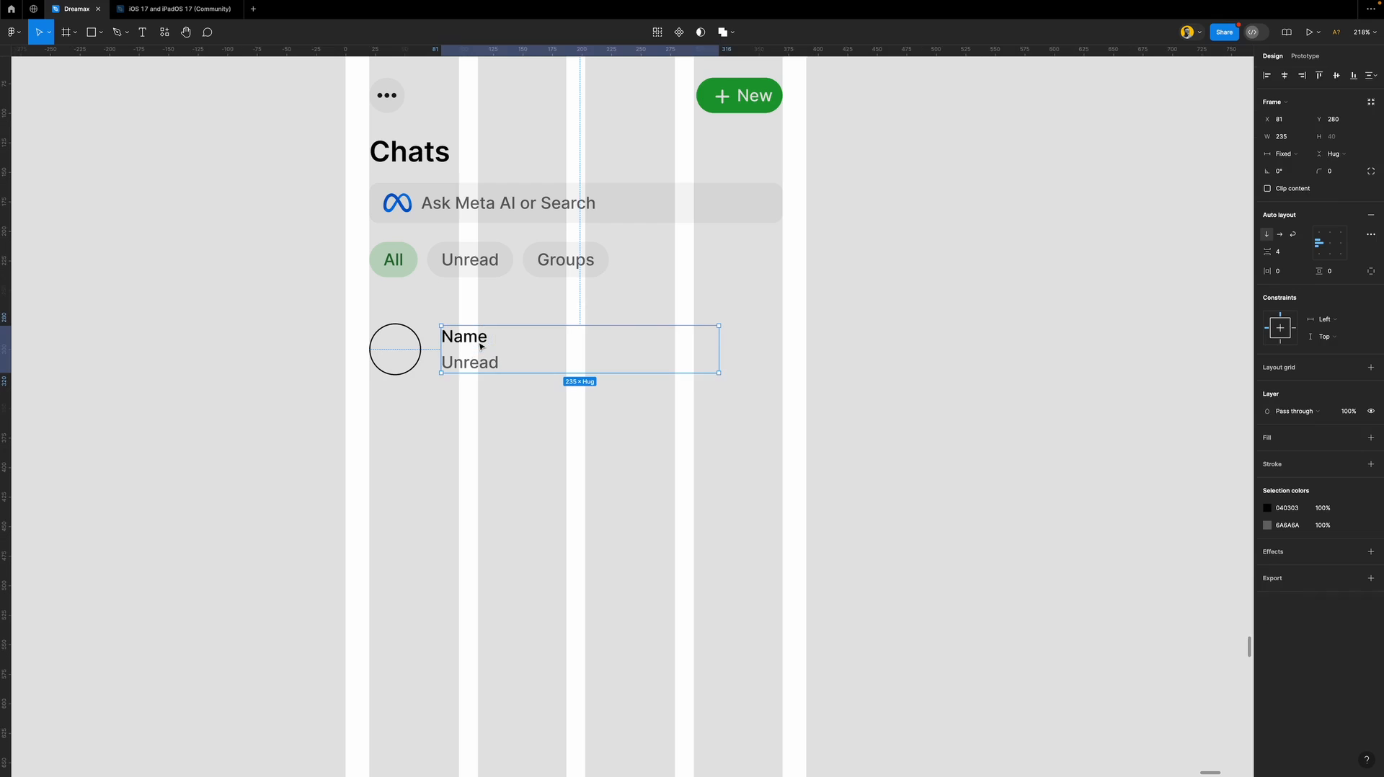
drag(482, 344, 648, 344)
click(1342, 243)
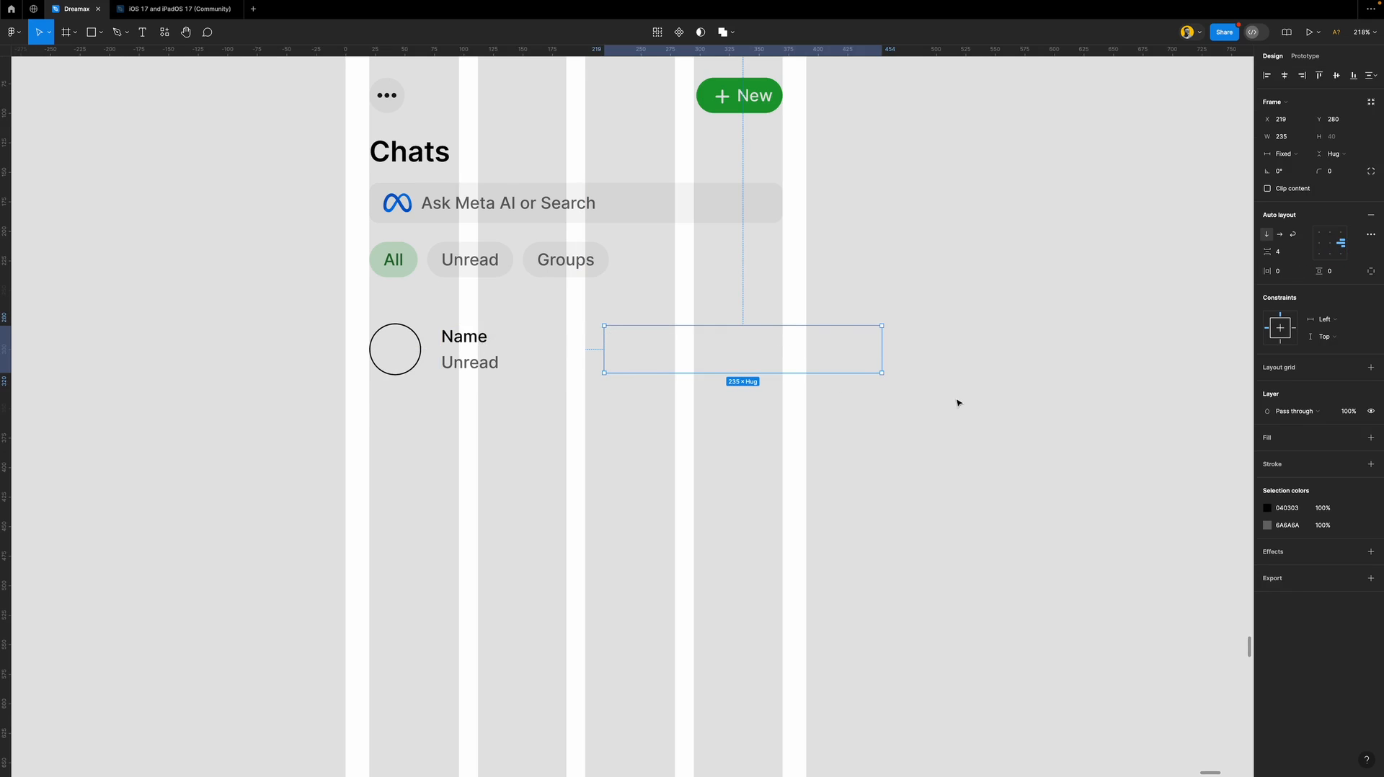
key(Return)
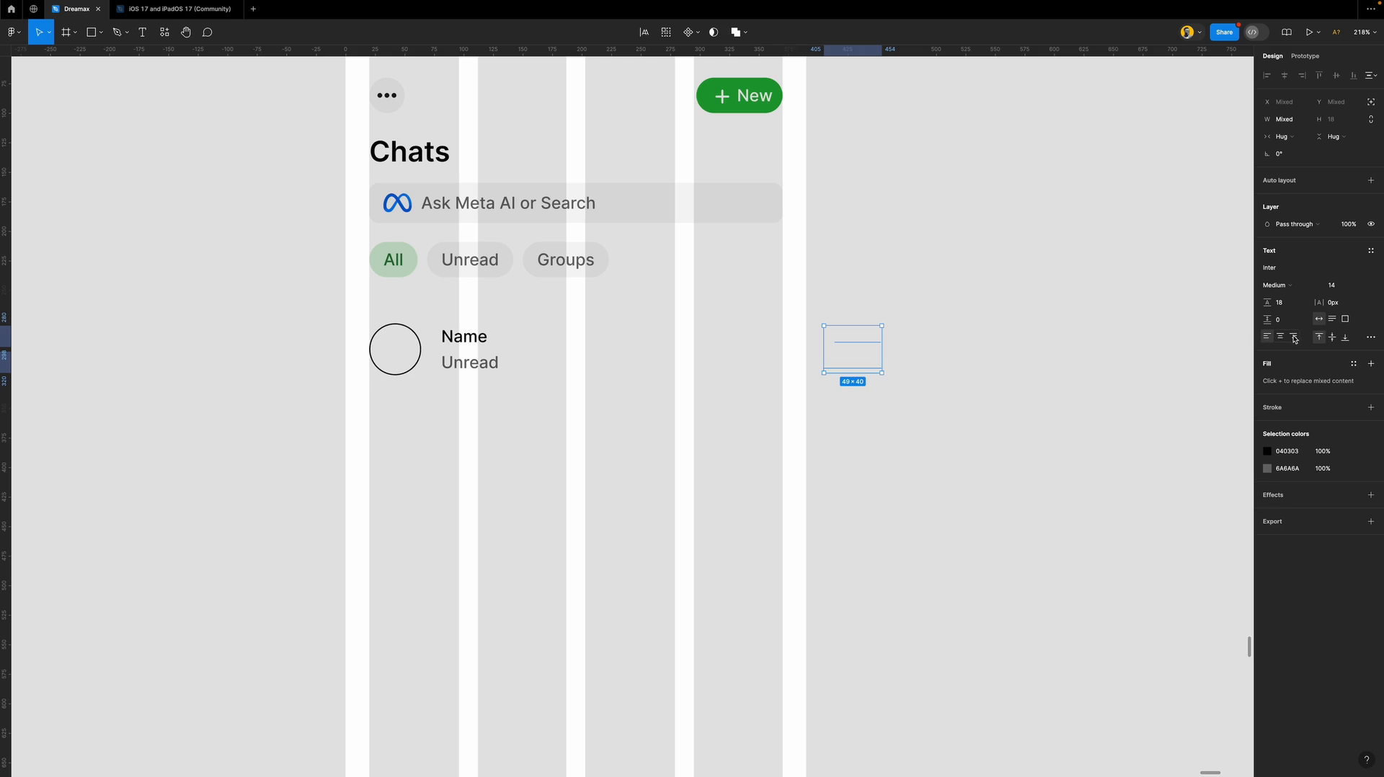
click(920, 402)
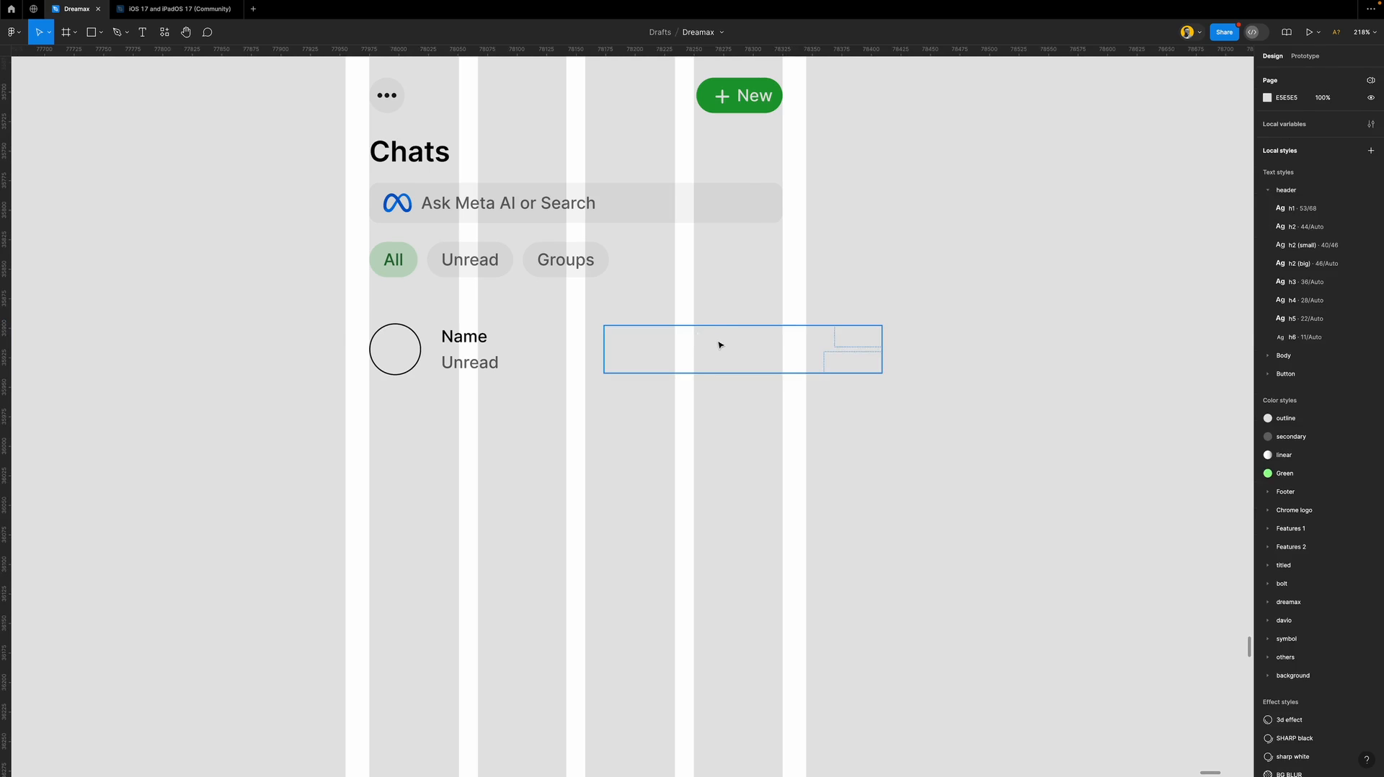
Open the horizontal sizing options of the duplicated label block.
mouse_move(720, 346)
mouse_down()
mouse_move(586, 346)
mouse_move(697, 338)
mouse_up()
click(1294, 155)
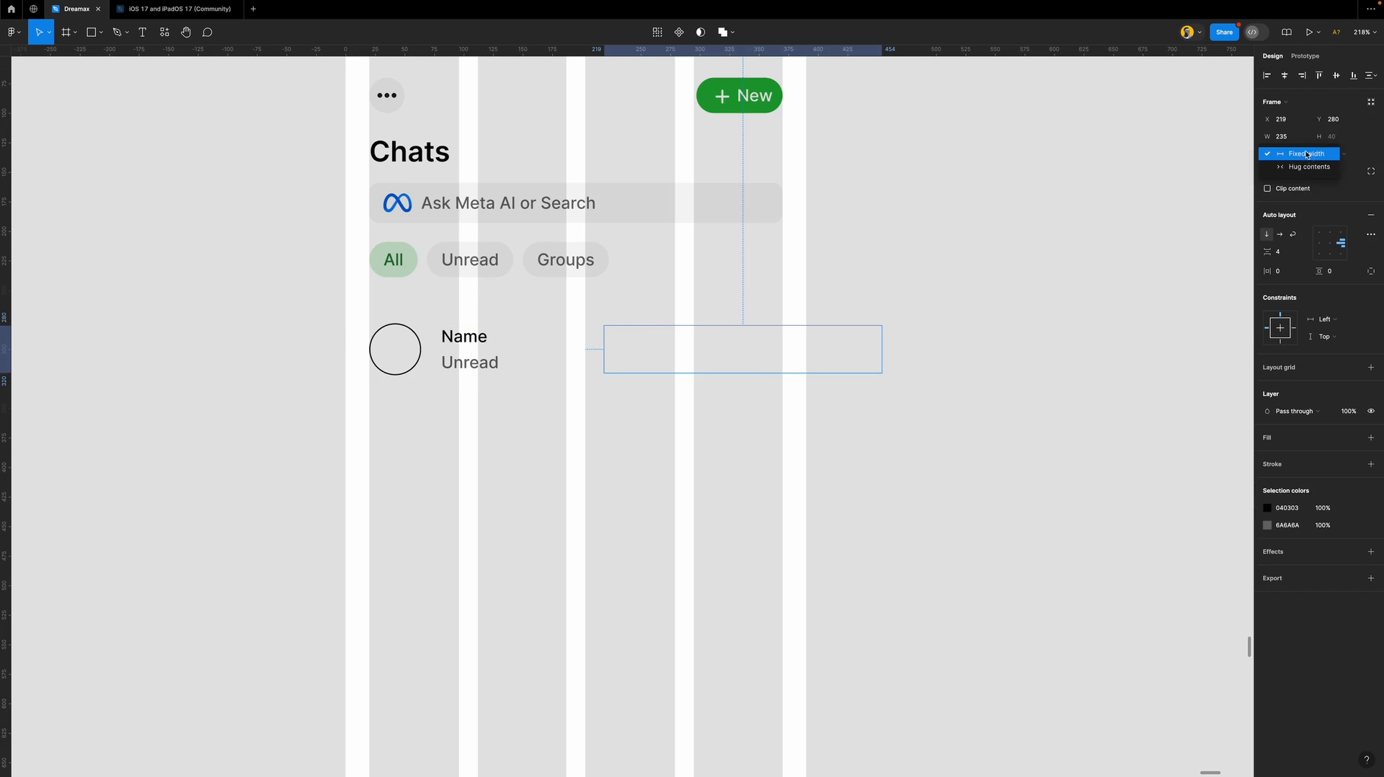
Make the duplicated Name/Unread text stack hug its contents and align it with the right edge of the last layout column.
click(1303, 175)
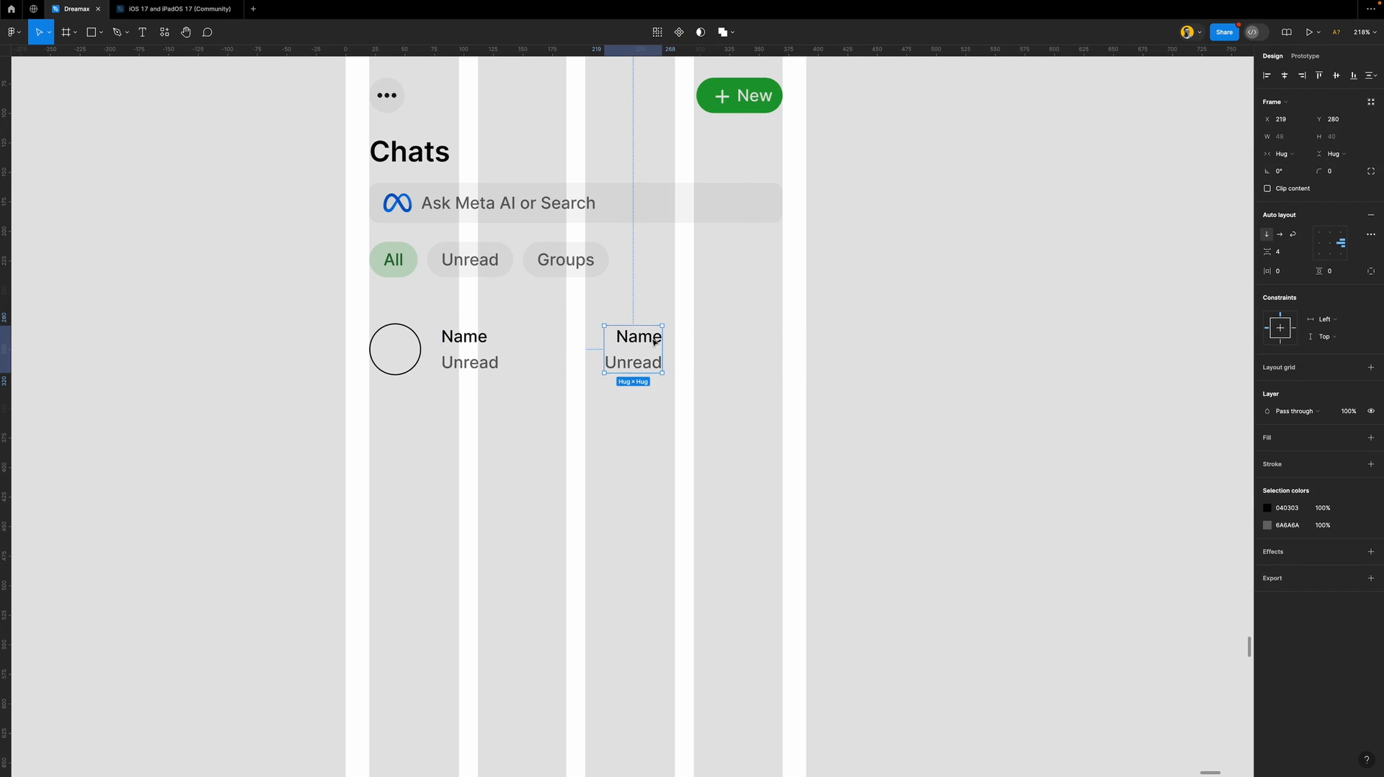
drag(638, 344, 764, 348)
Replace the Unread text in the duplicated stack with 18:44 and set its font size to 12.
double_click(759, 337)
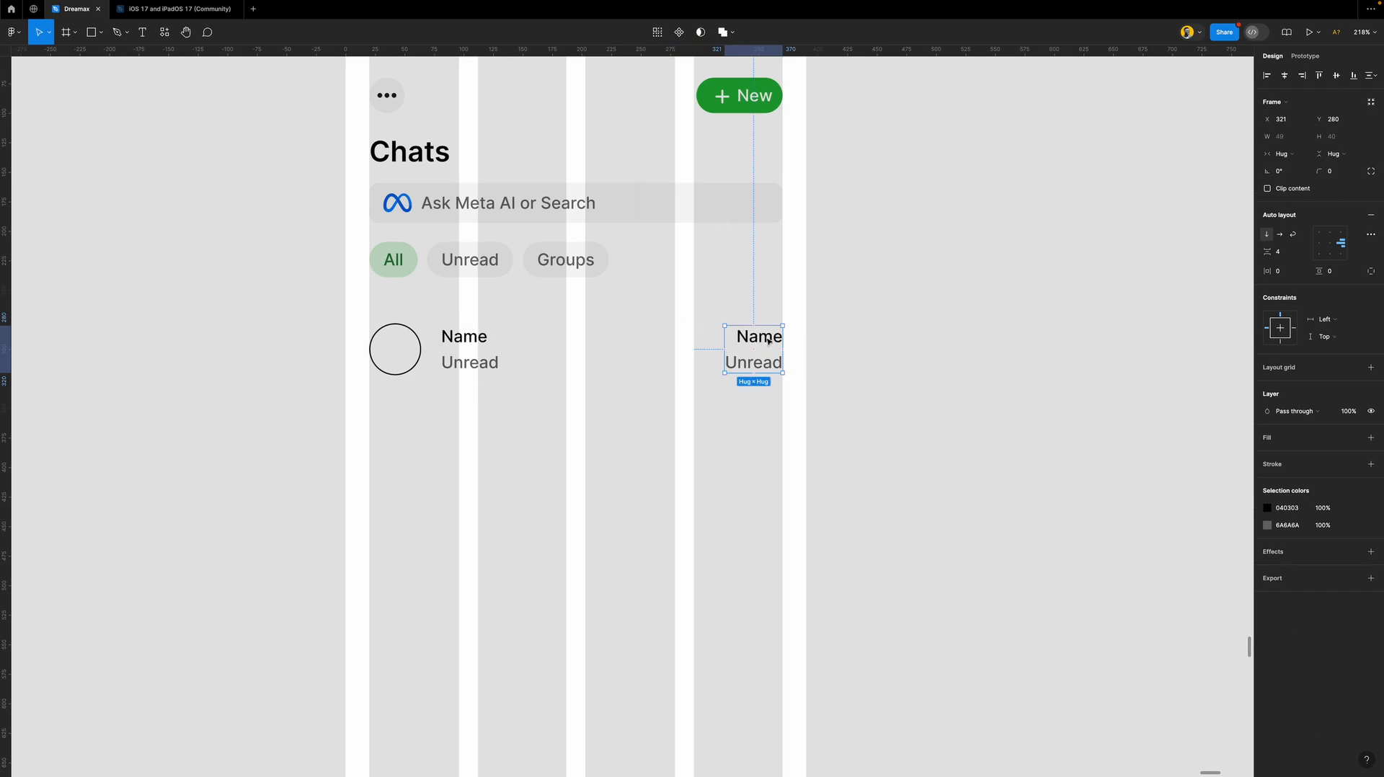
double_click(765, 337)
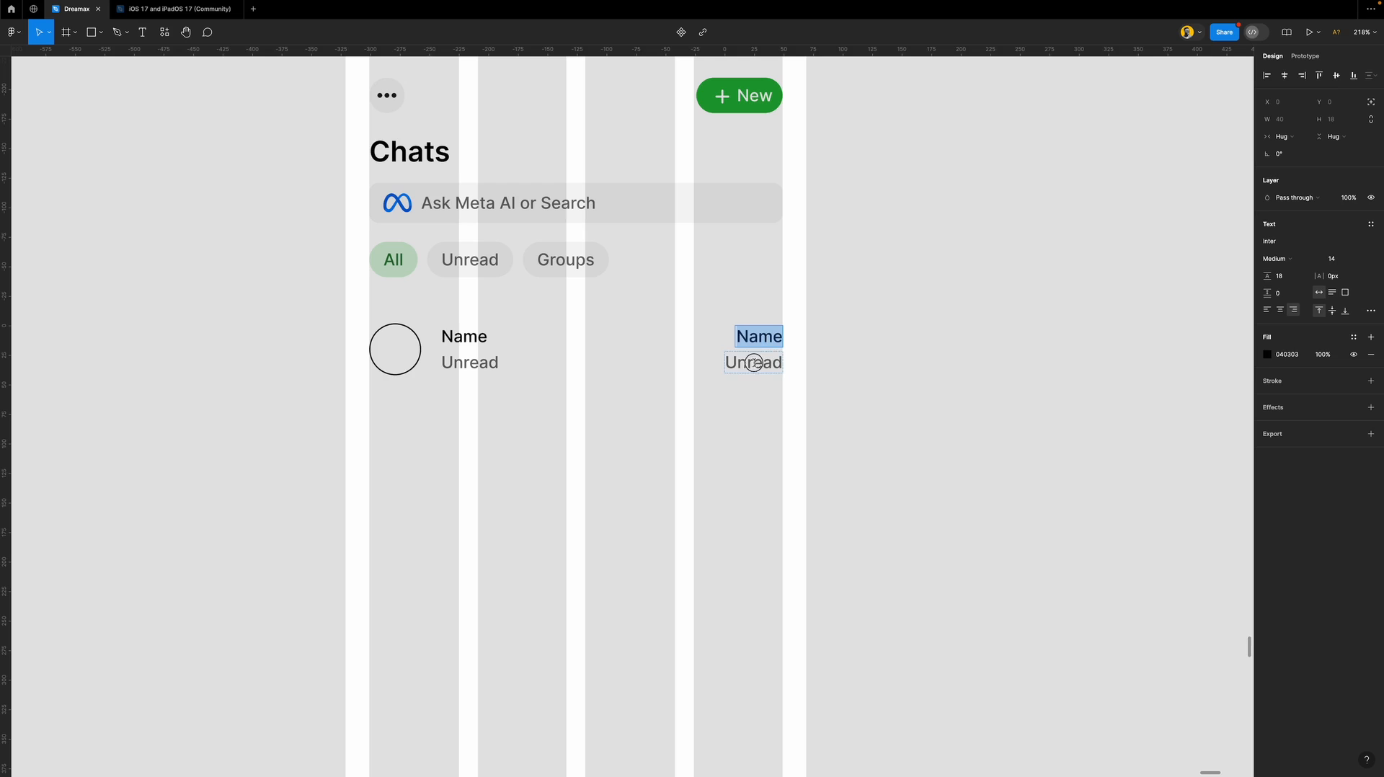
double_click(755, 362)
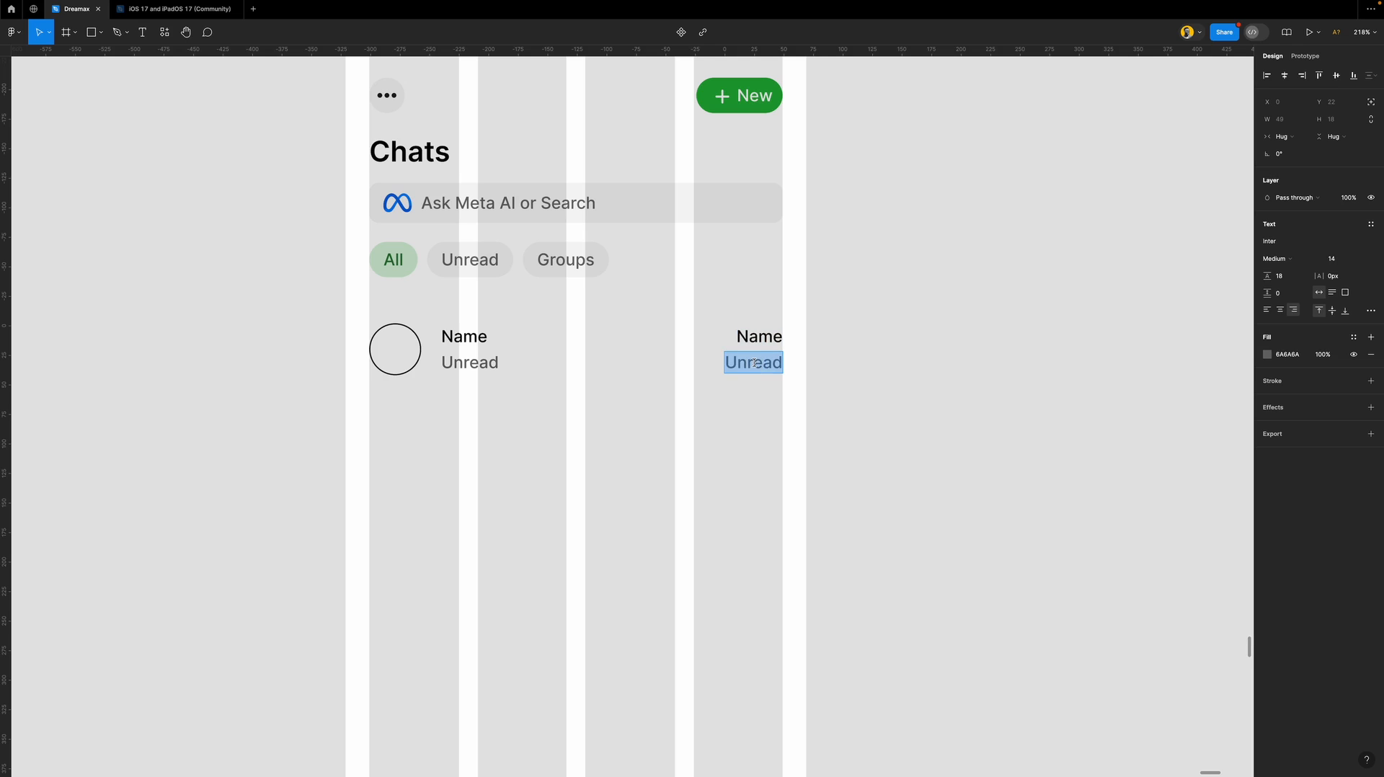
text(18:44)
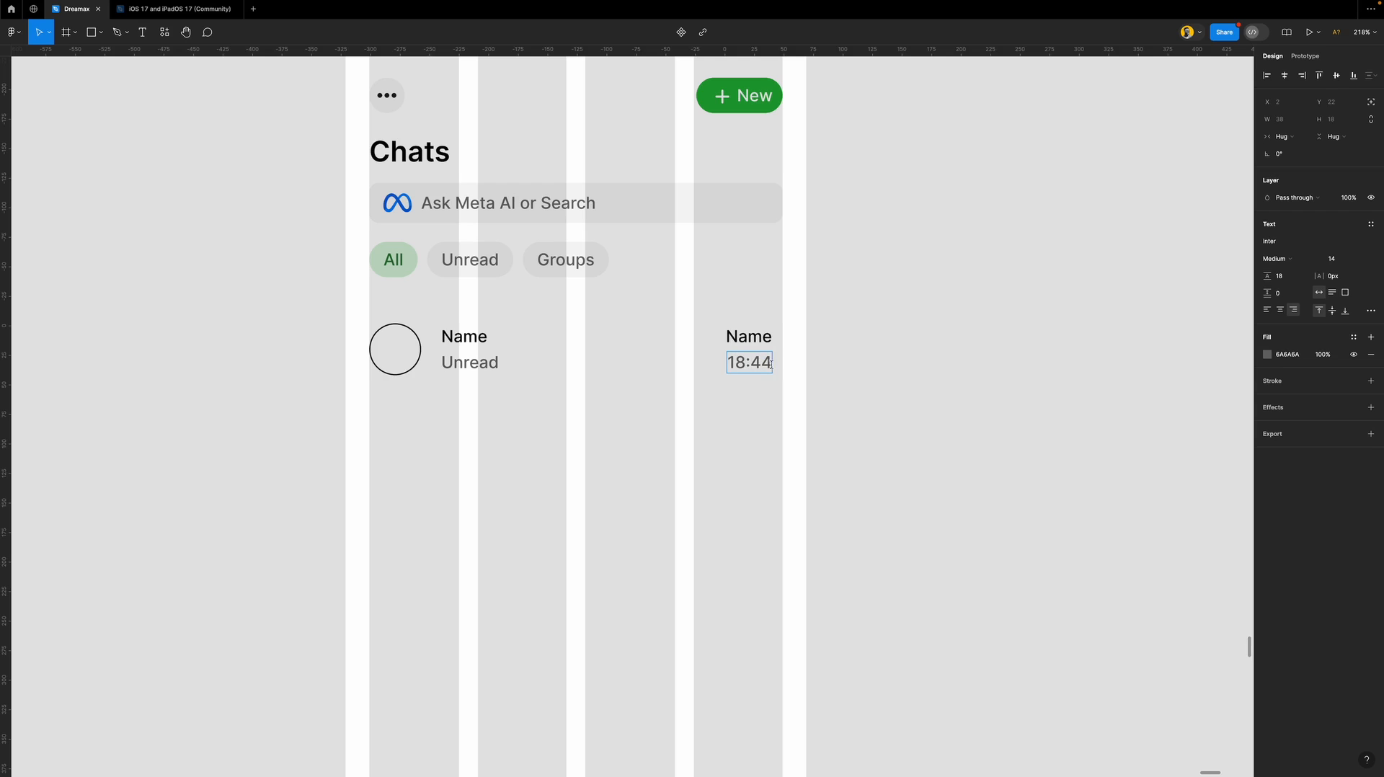
key(Escape)
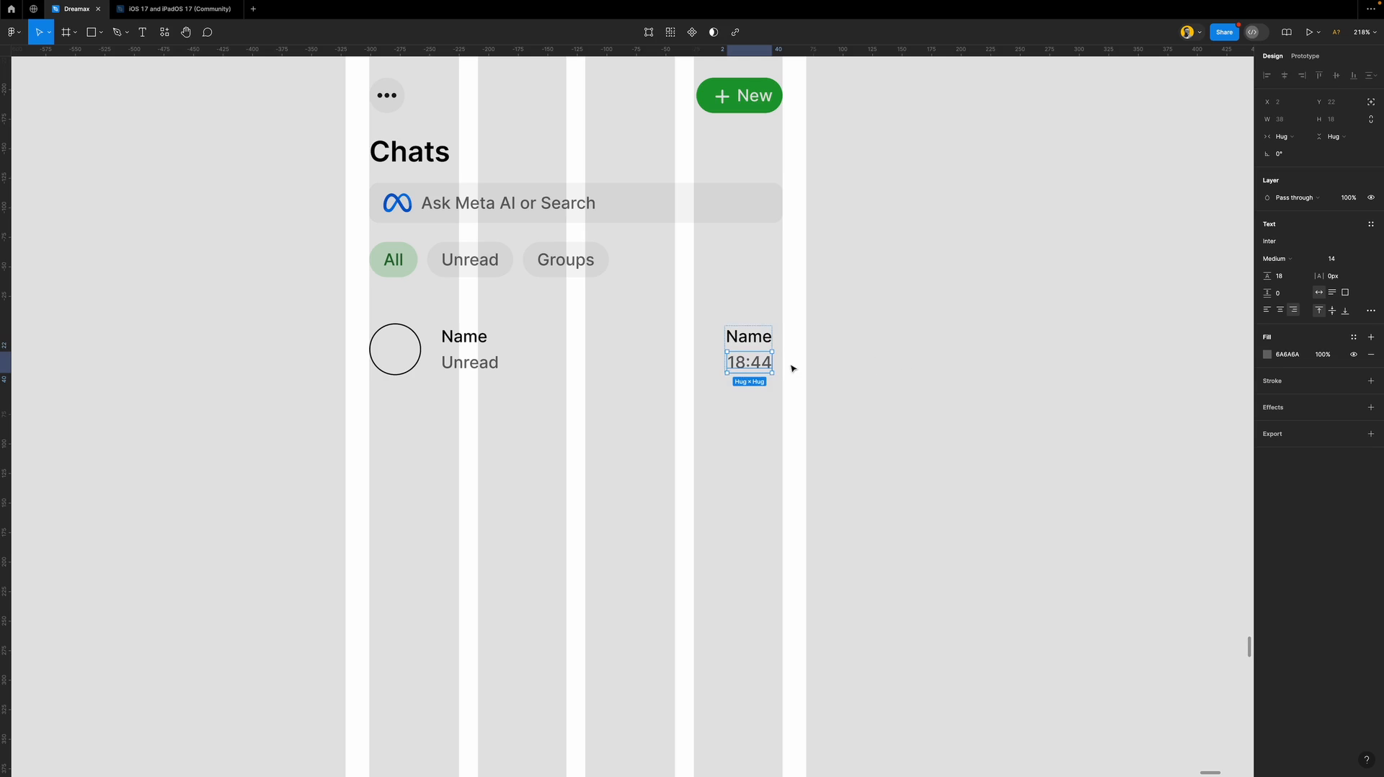
click(1361, 259)
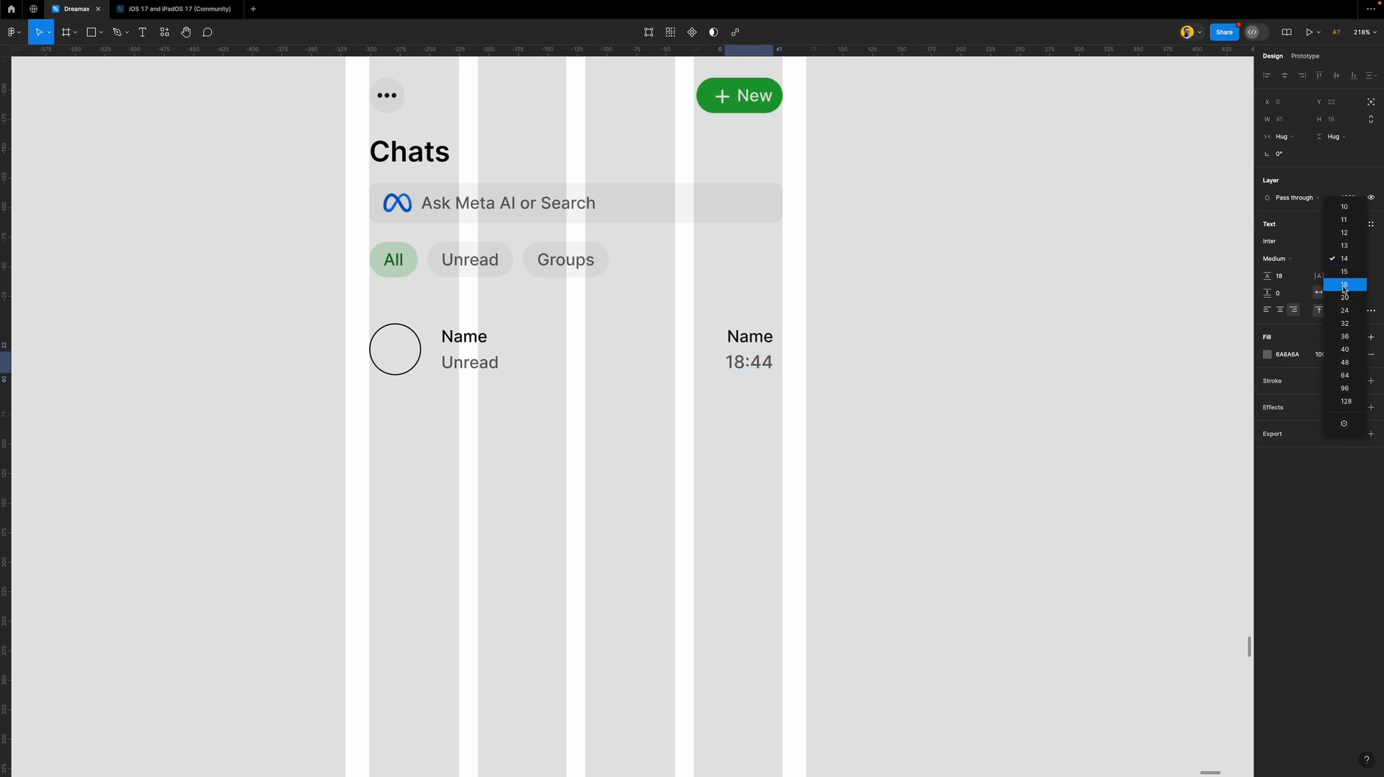
click(1345, 232)
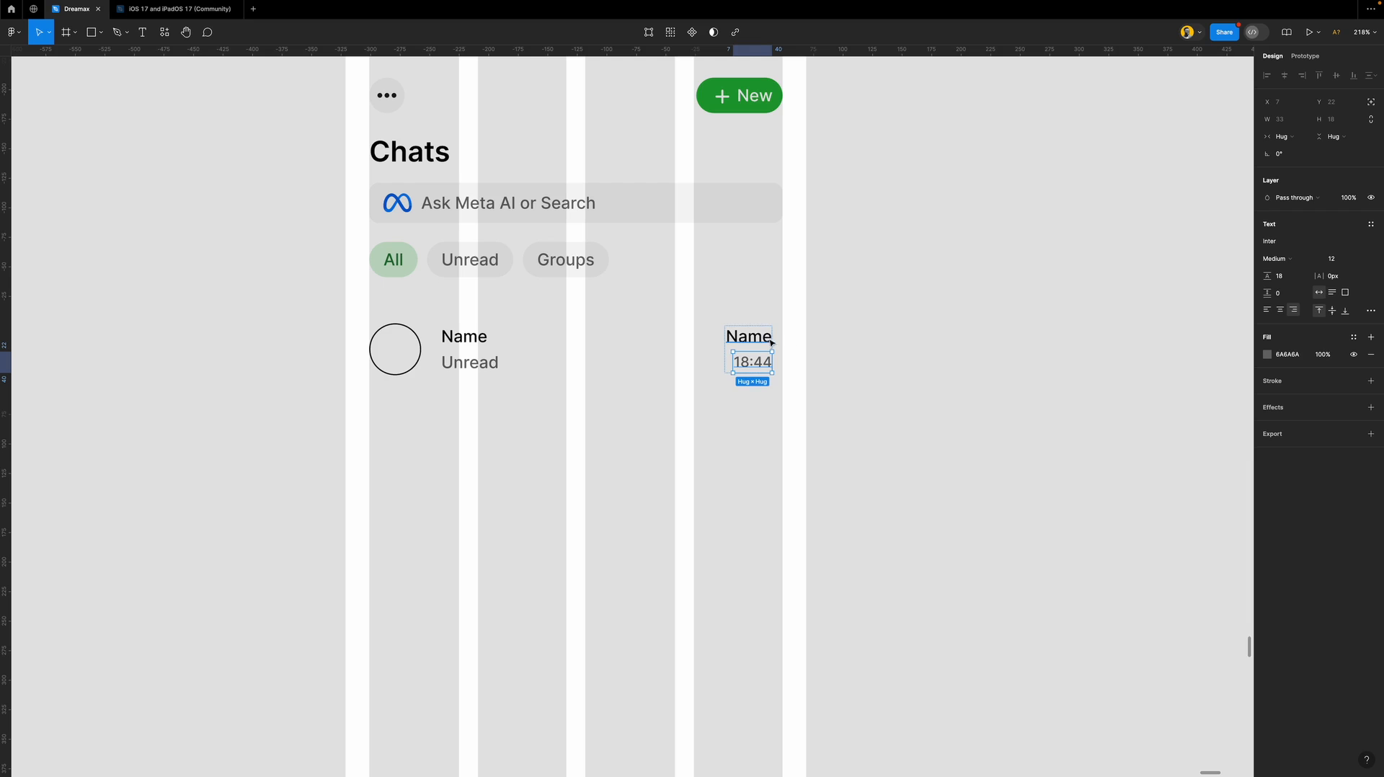
Realign the 18:44 stack with the last column's right edge and set its horizontal constraint to Right.
click(794, 338)
drag(741, 340, 753, 342)
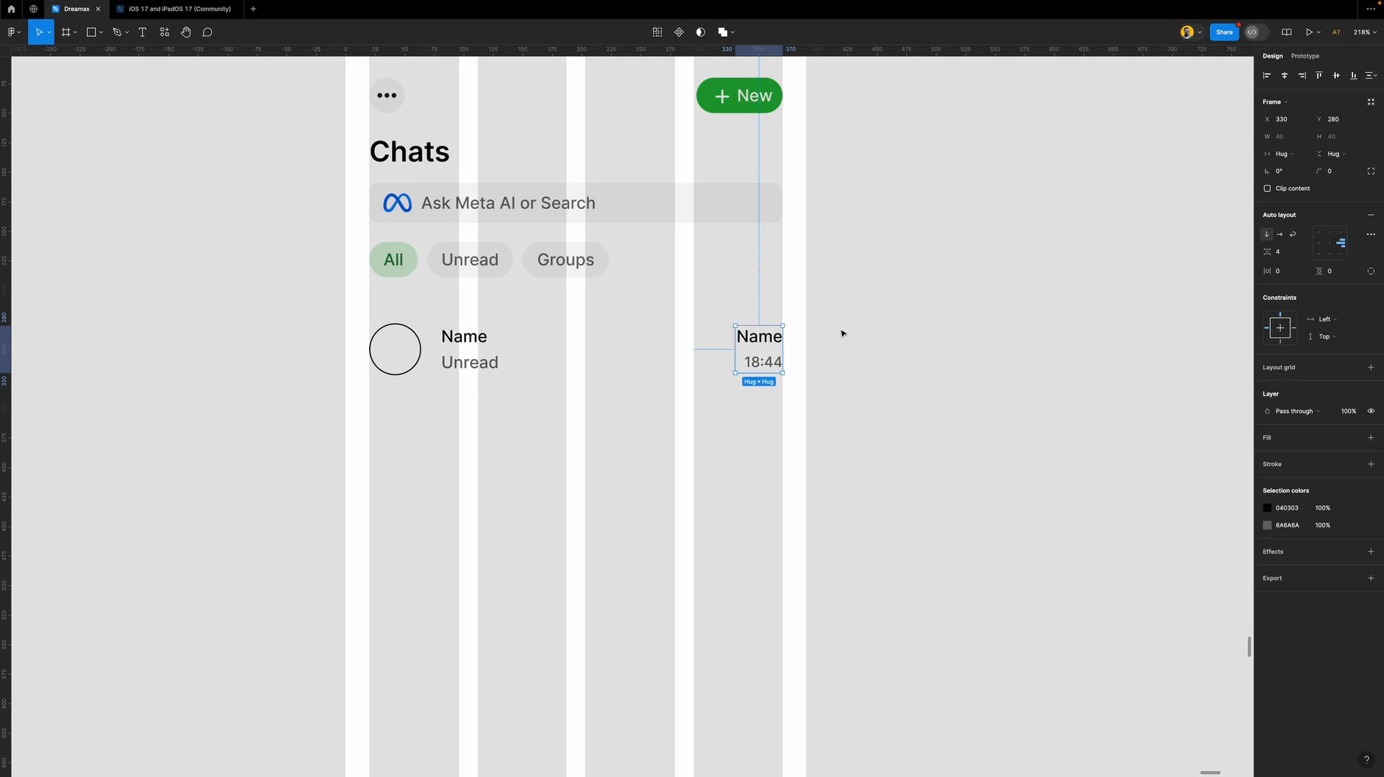
click(1294, 328)
scroll(720, 341, up, 1)
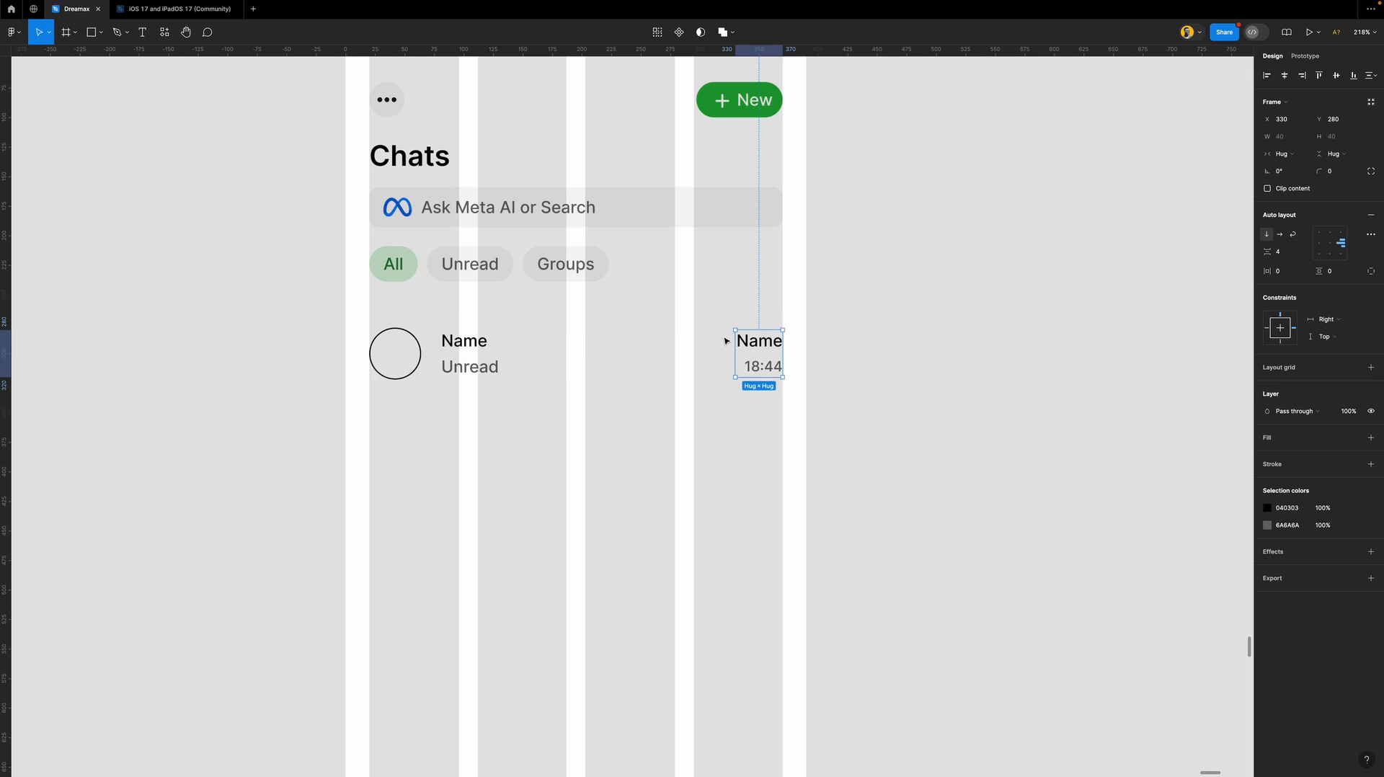
click(865, 400)
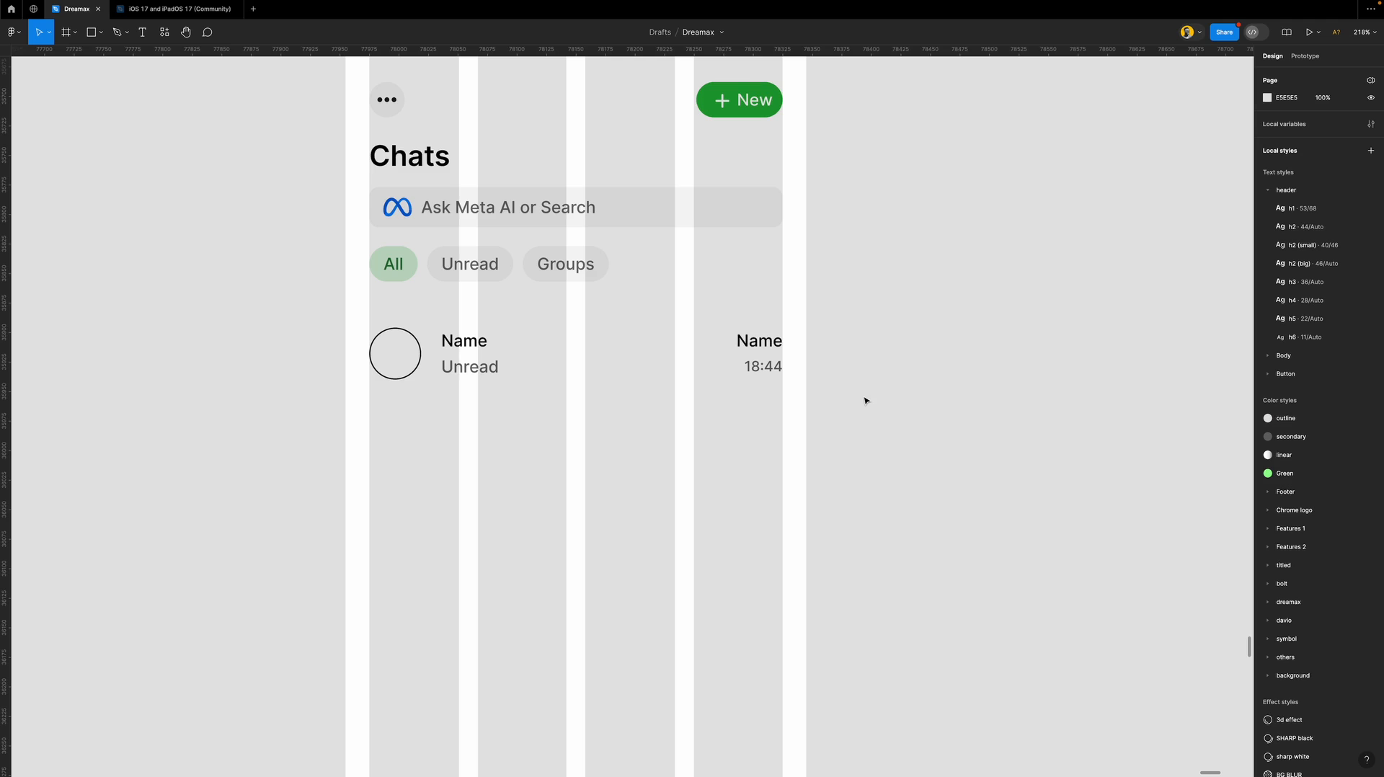
Search the Figma Community for "material" and open the Material 3 Design Kit as a design file.
click(33, 9)
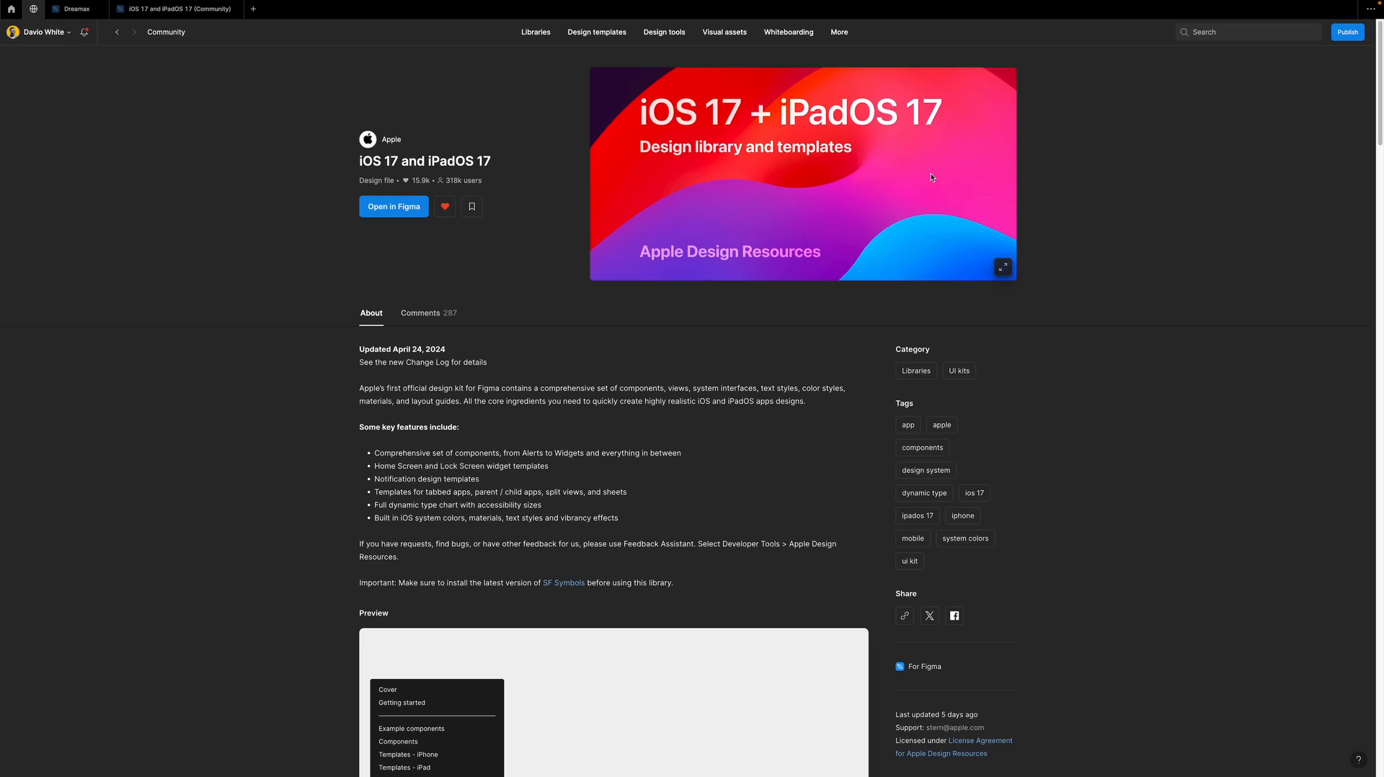
scroll(424, 315, down, 1)
scroll(423, 314, up, 1)
click(1207, 32)
text(material)
key(Return)
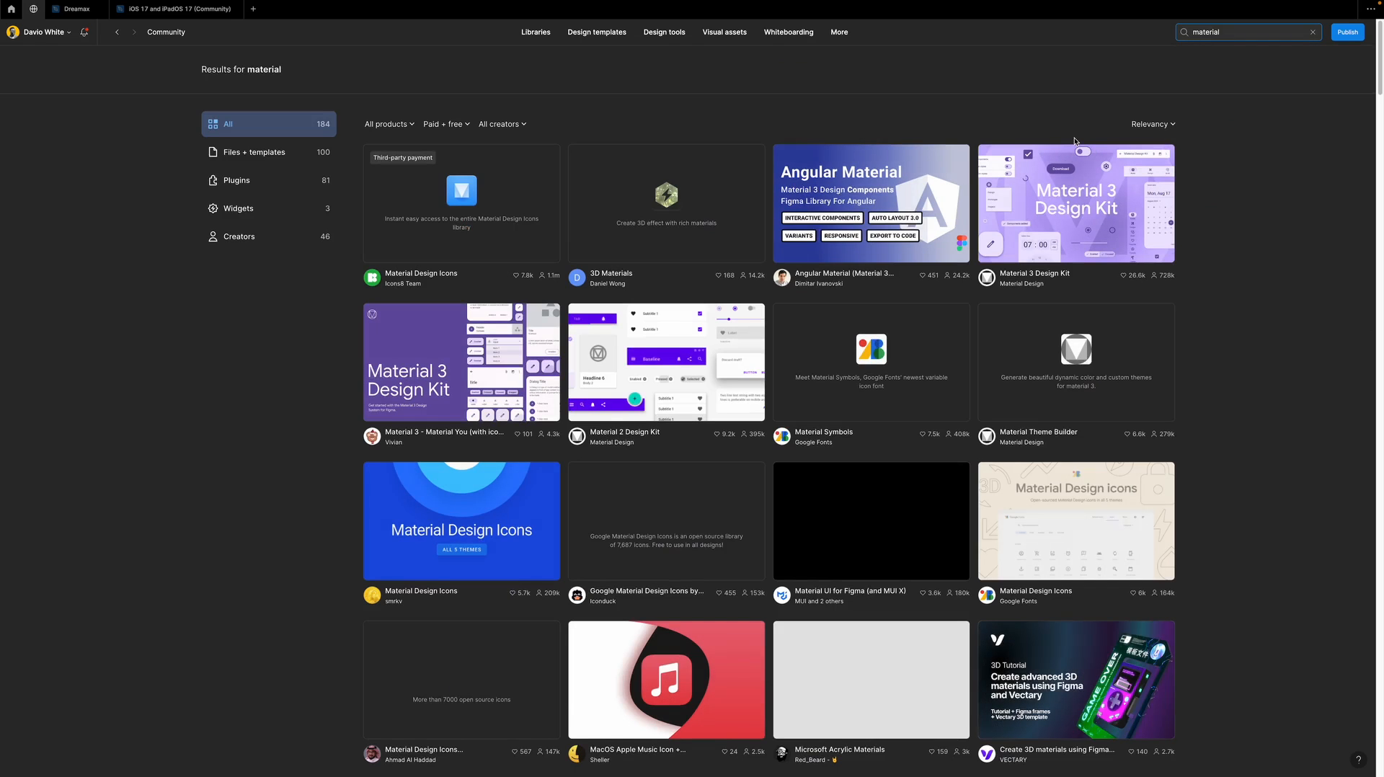
click(1084, 228)
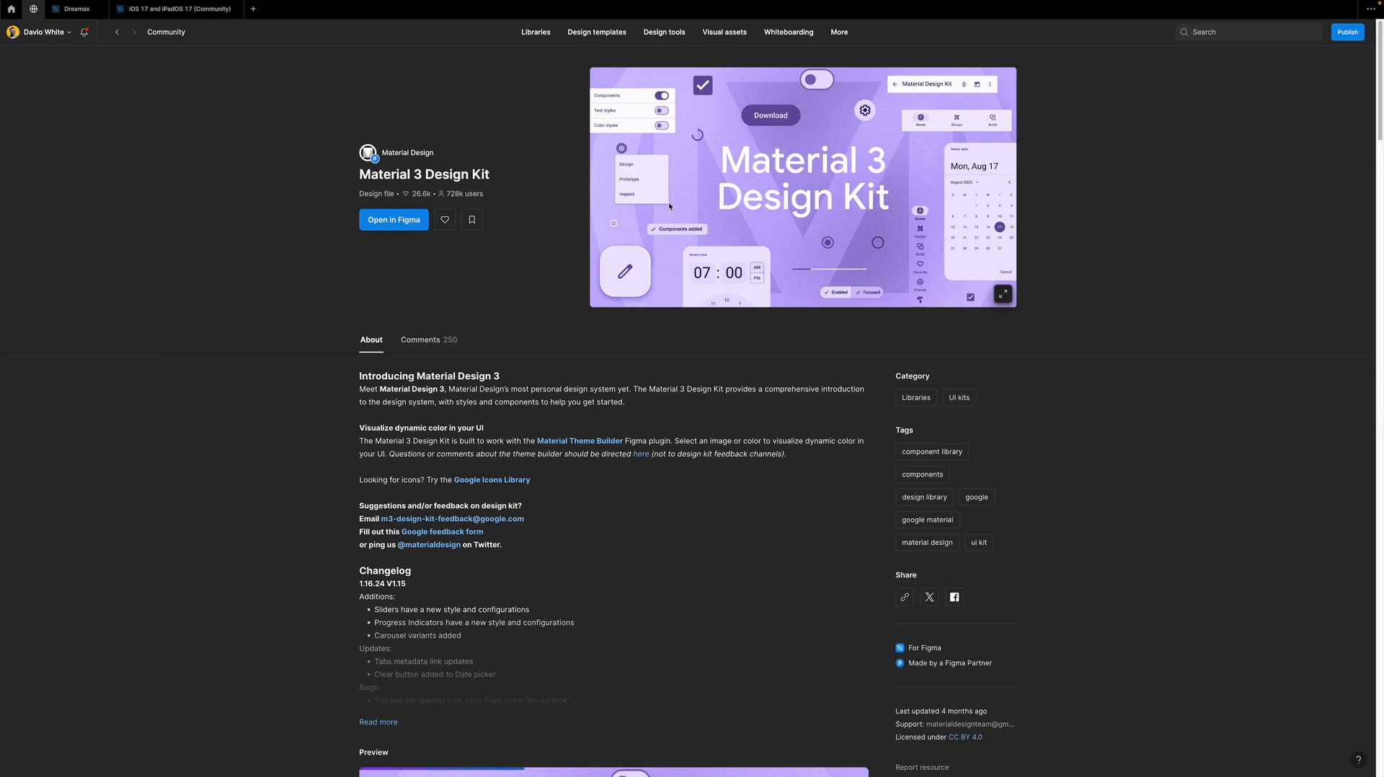
click(387, 225)
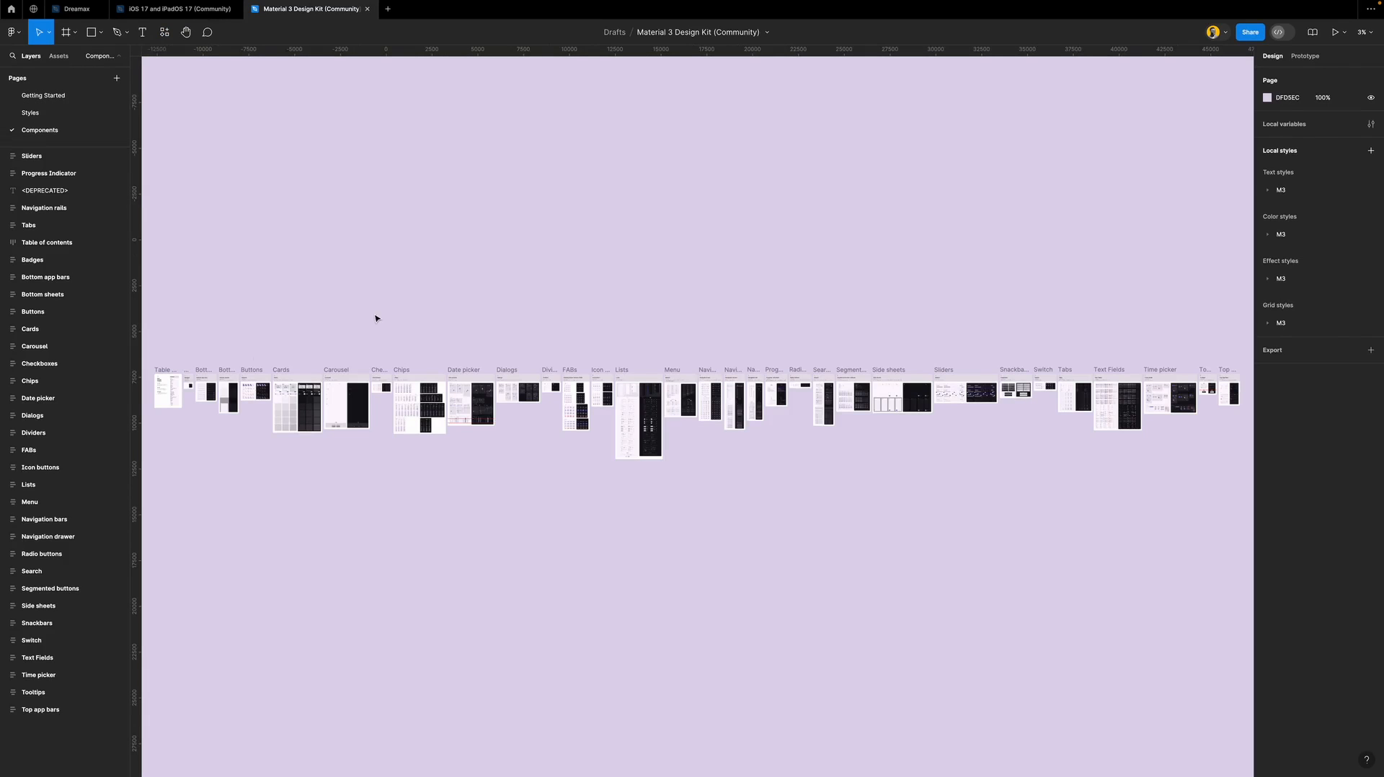
Go to the Badges section through the kit's table of contents and copy the Large badge from the light scheme.
click(169, 389)
key(shift+2)
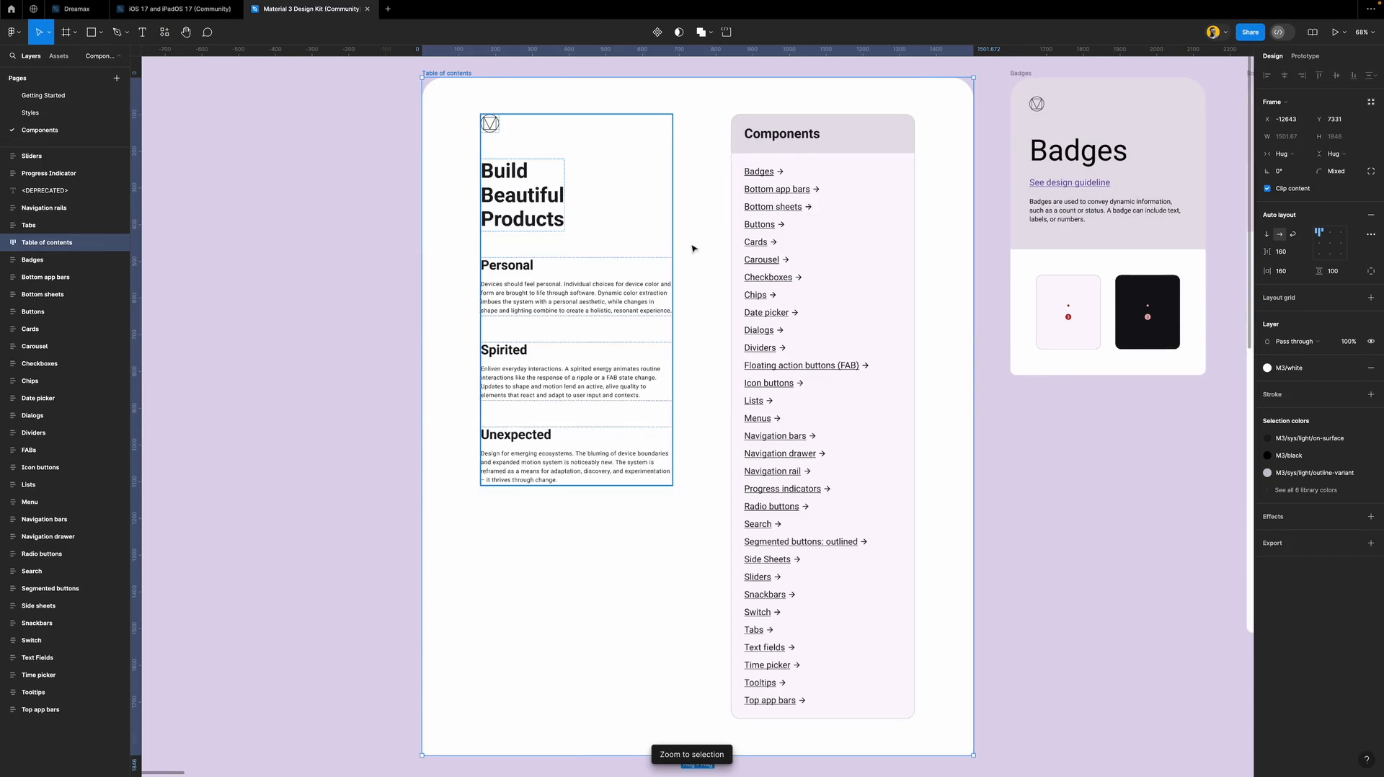
click(759, 173)
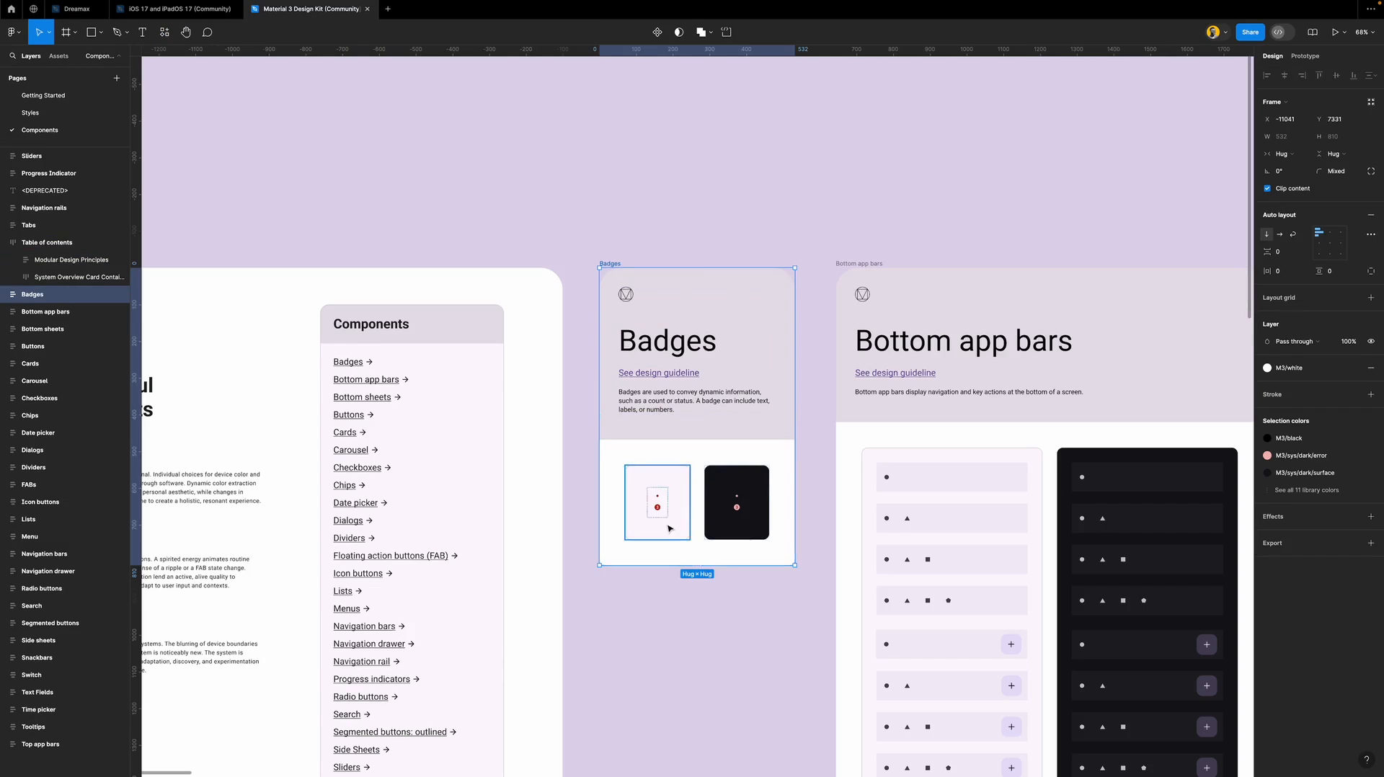
scroll(670, 529, up, 10)
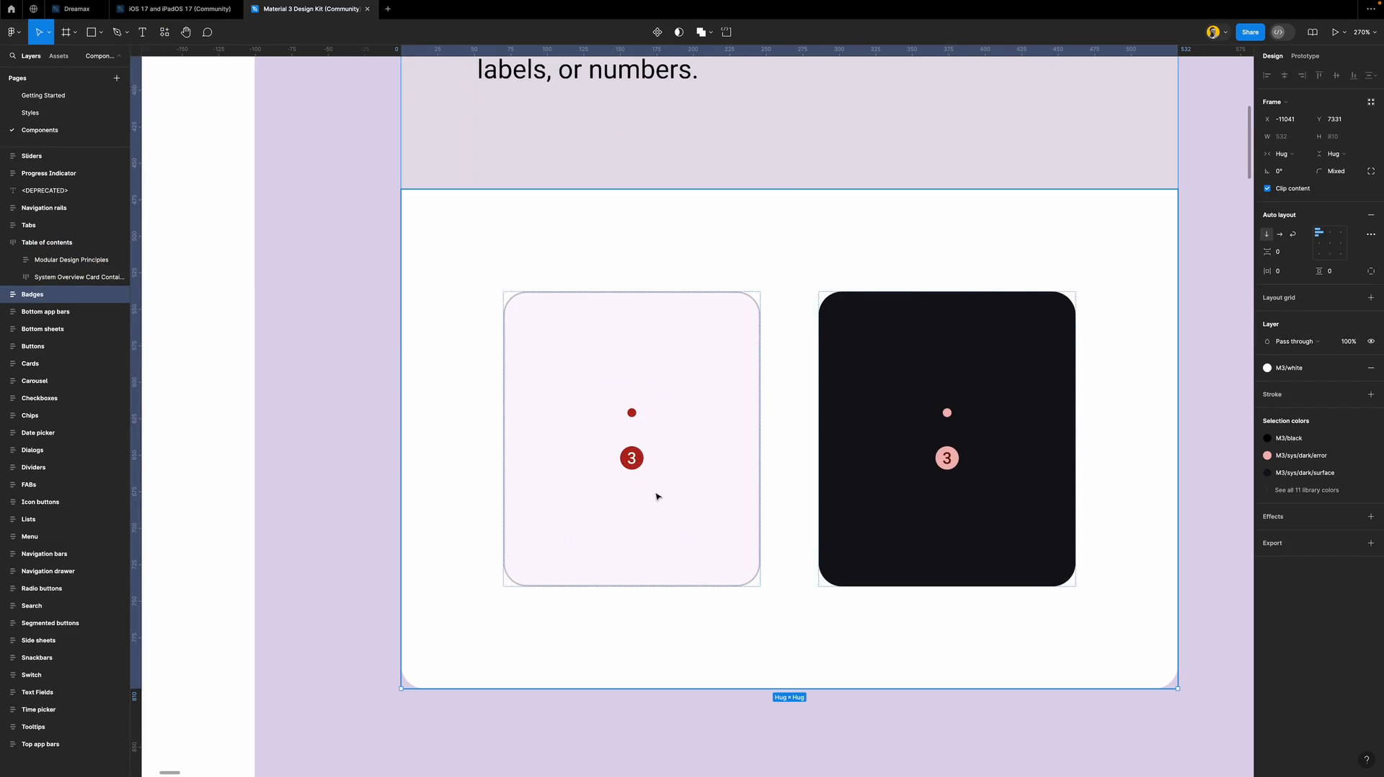
click(631, 459)
double_click(634, 460)
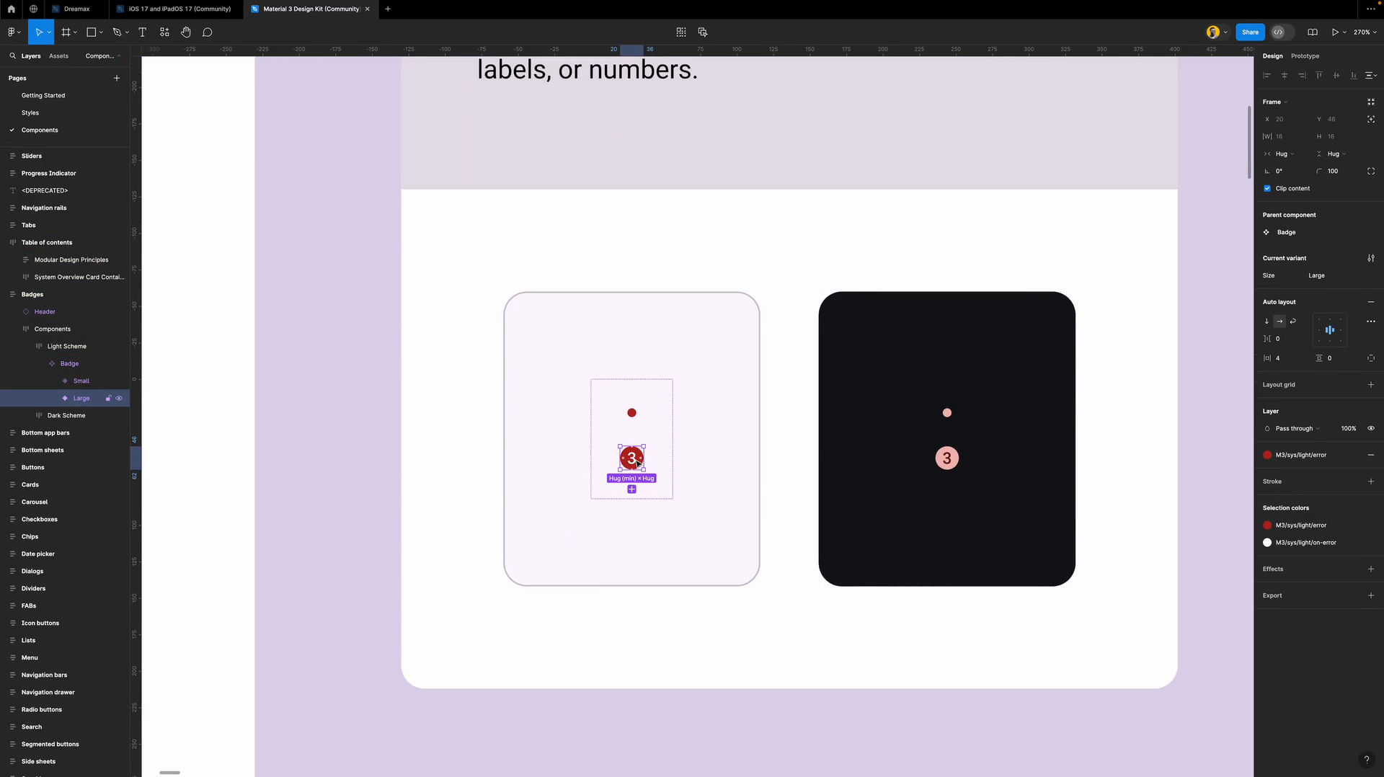
click(370, 404)
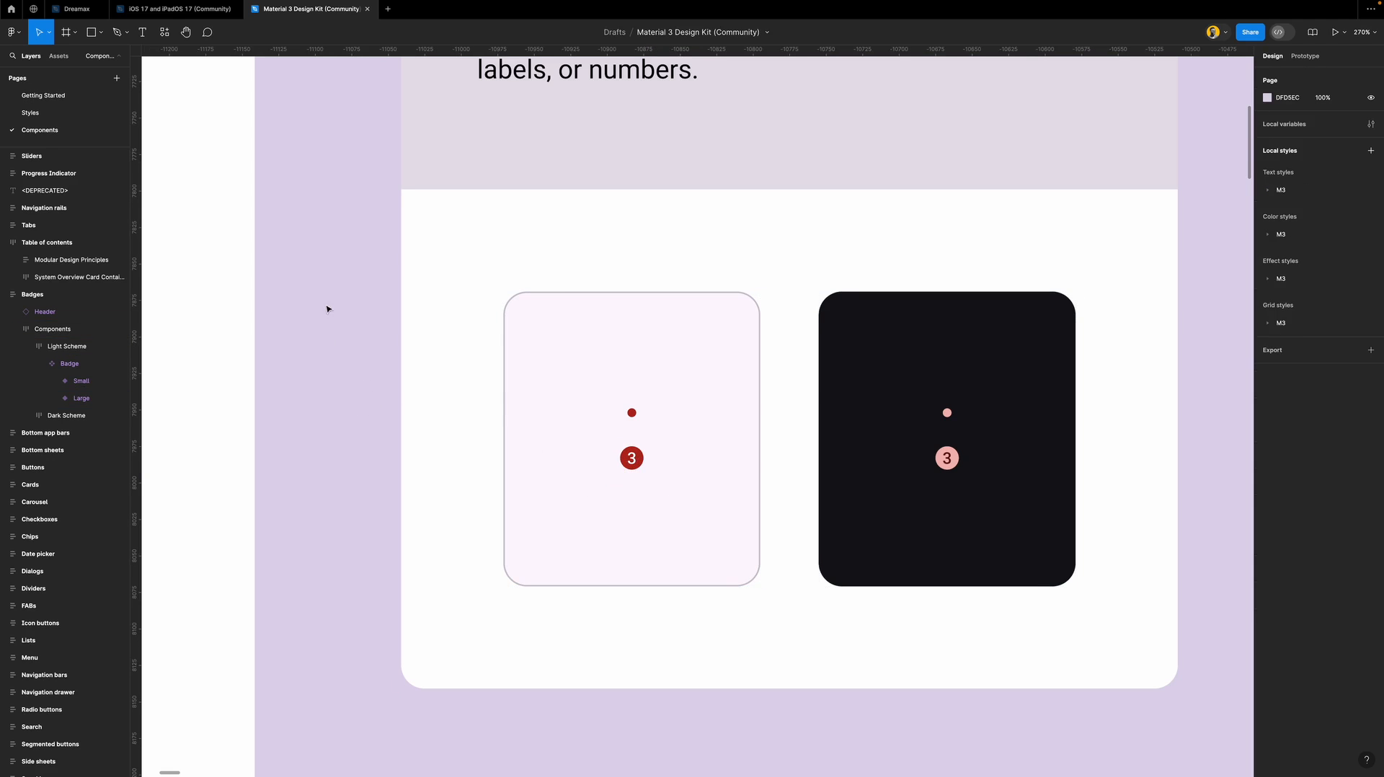
Return to the Dreamax file and paste the badge into the stack below the 18:44 text.
click(78, 11)
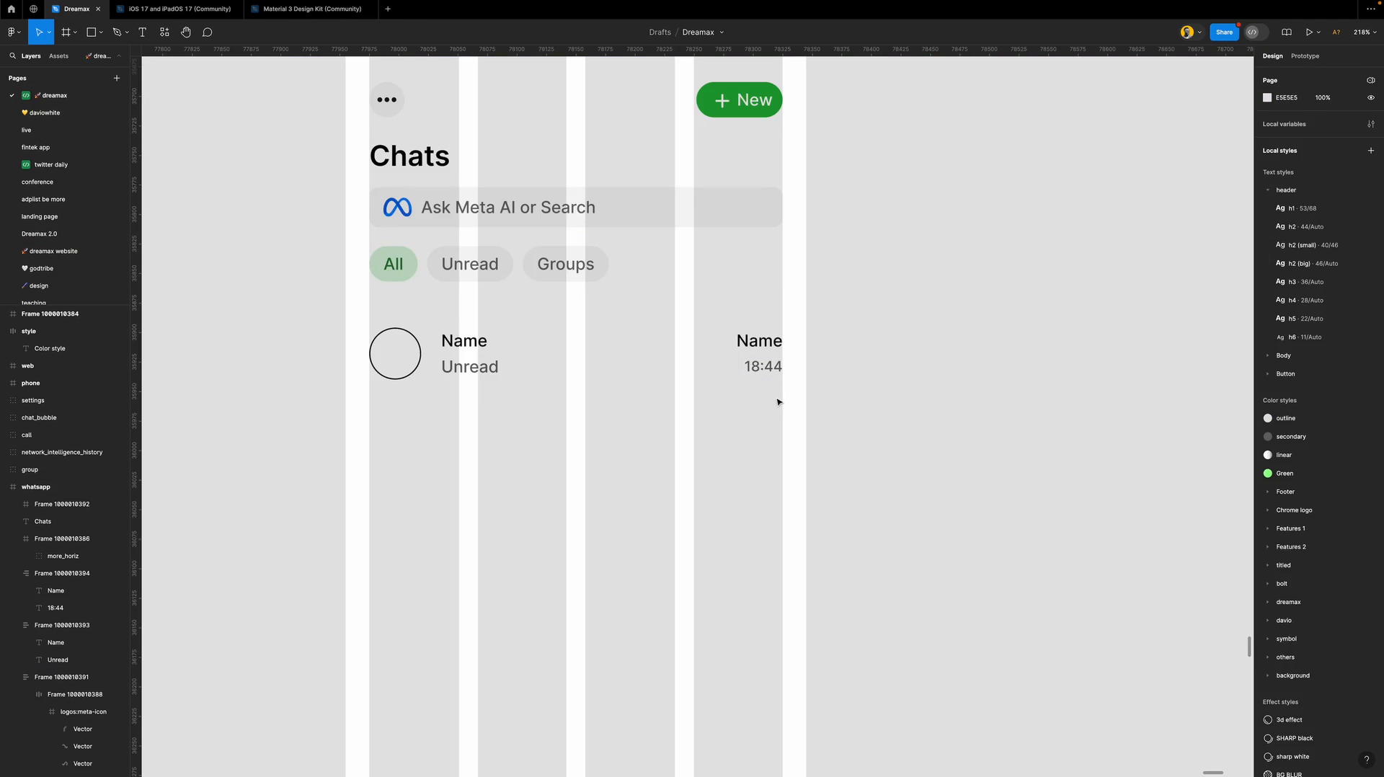
click(763, 356)
scroll(765, 359, up, 5)
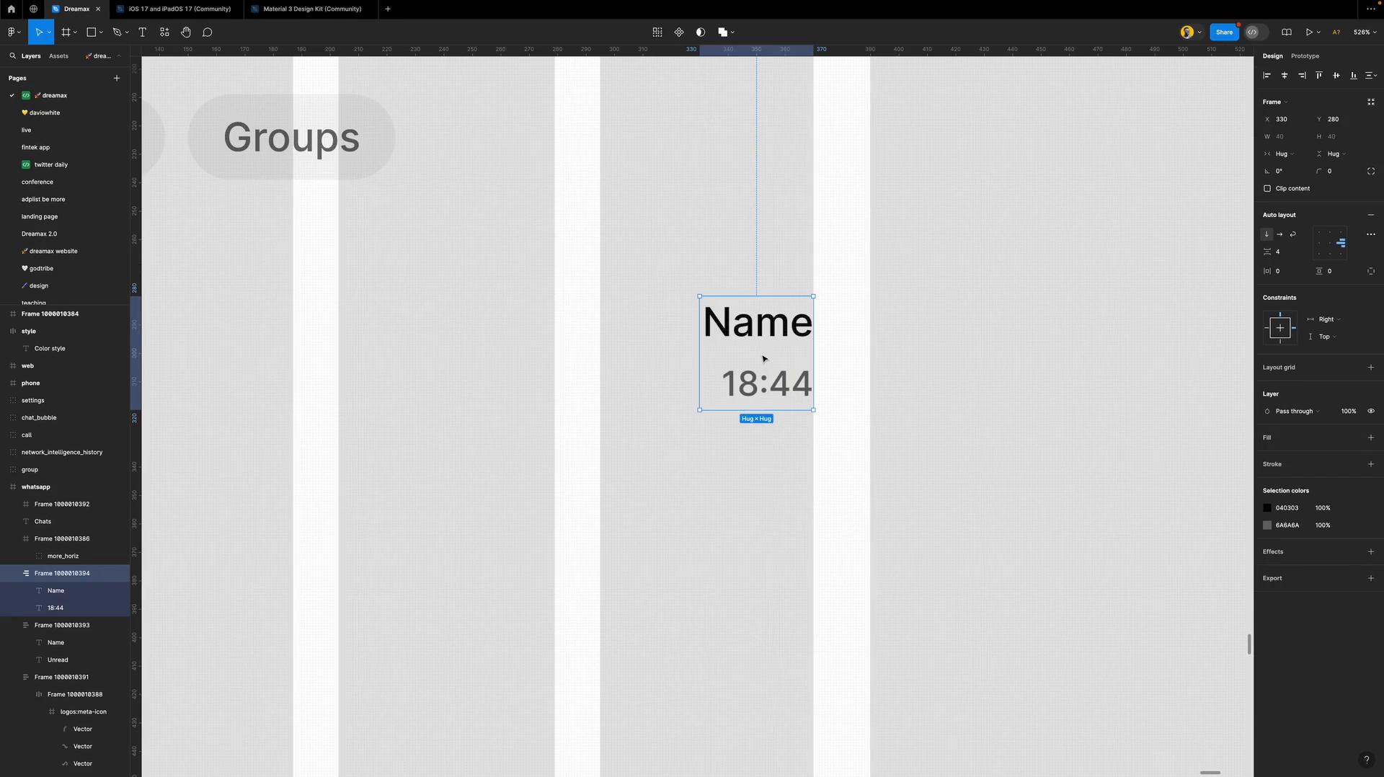
key(super+shift+backslash)
key(super+v)
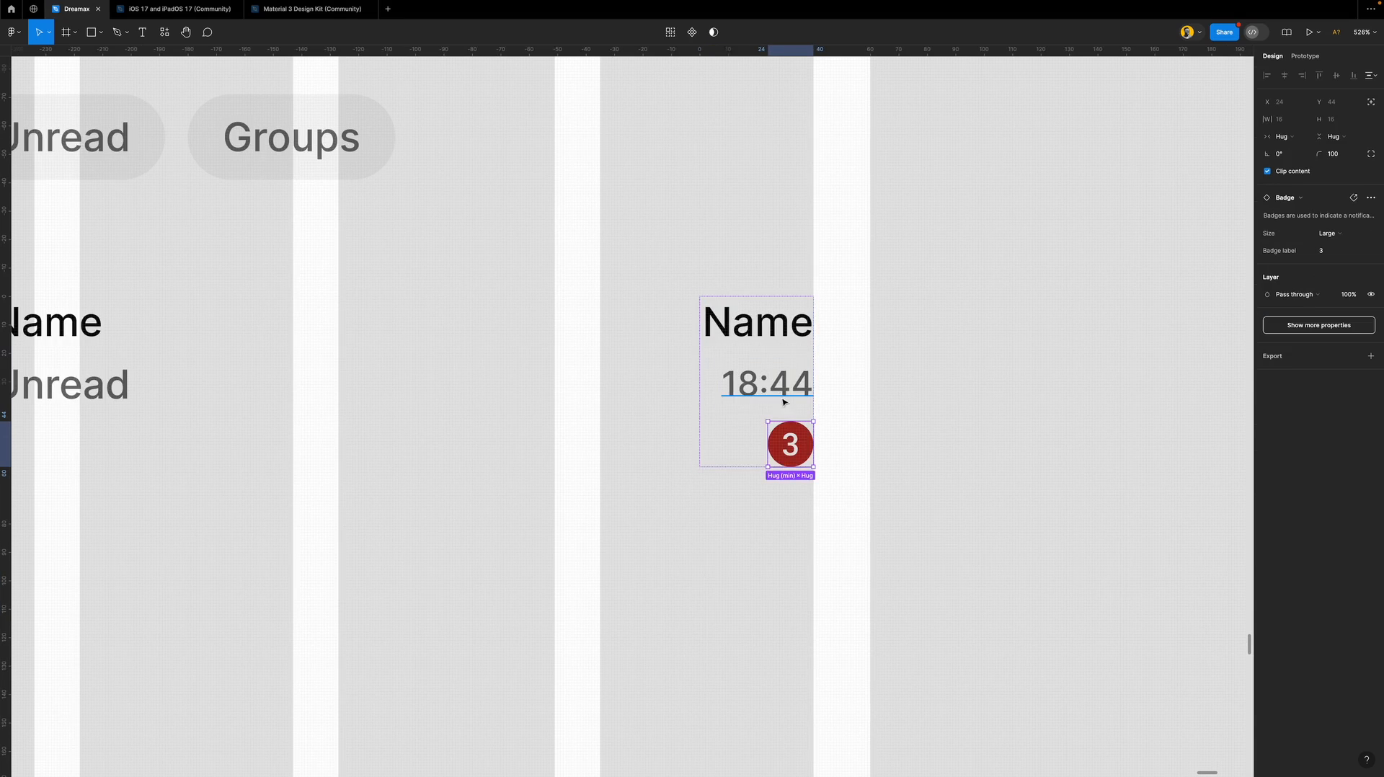
Delete the Name text above the 18:44 time so the stack holds only the time and the badge.
click(763, 325)
key(BackSpace)
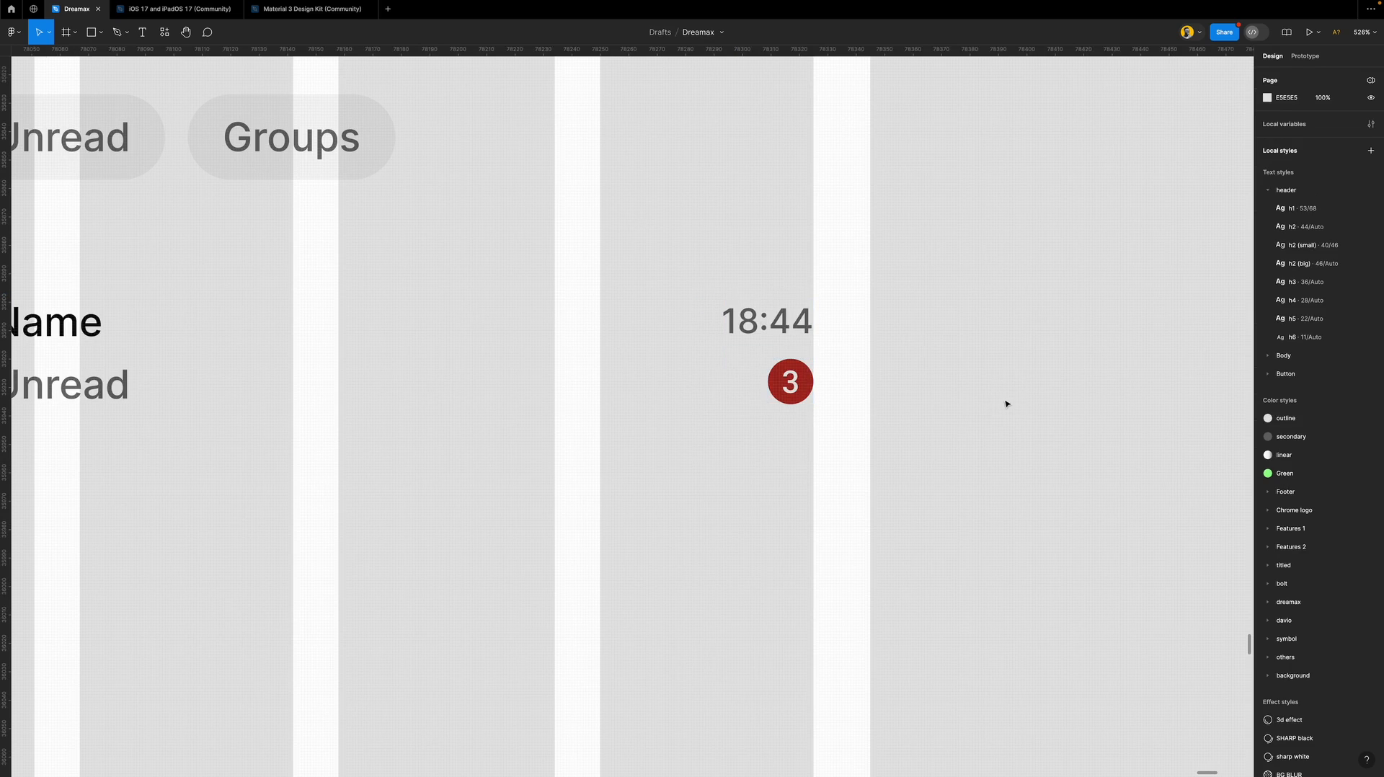
scroll(868, 413, down, 5)
click(829, 396)
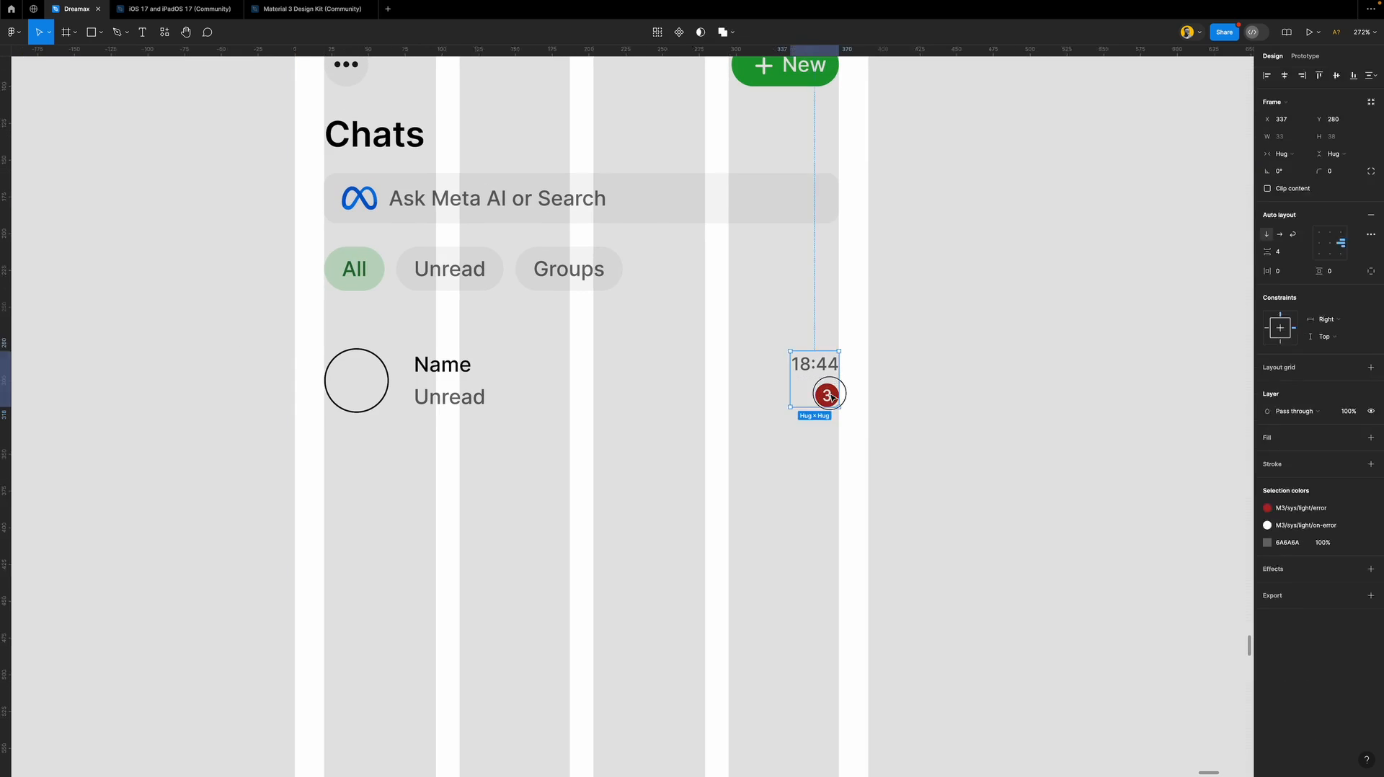
click(832, 393)
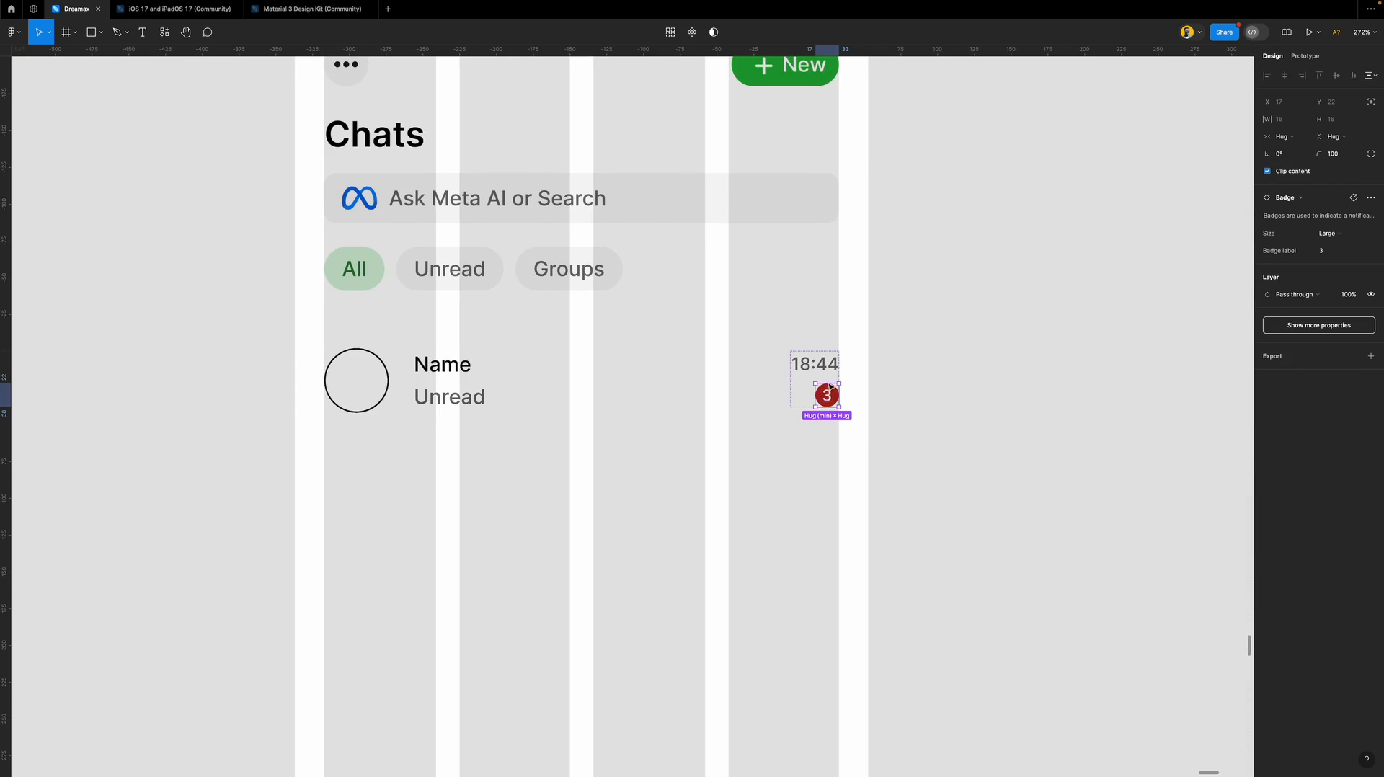
click(928, 403)
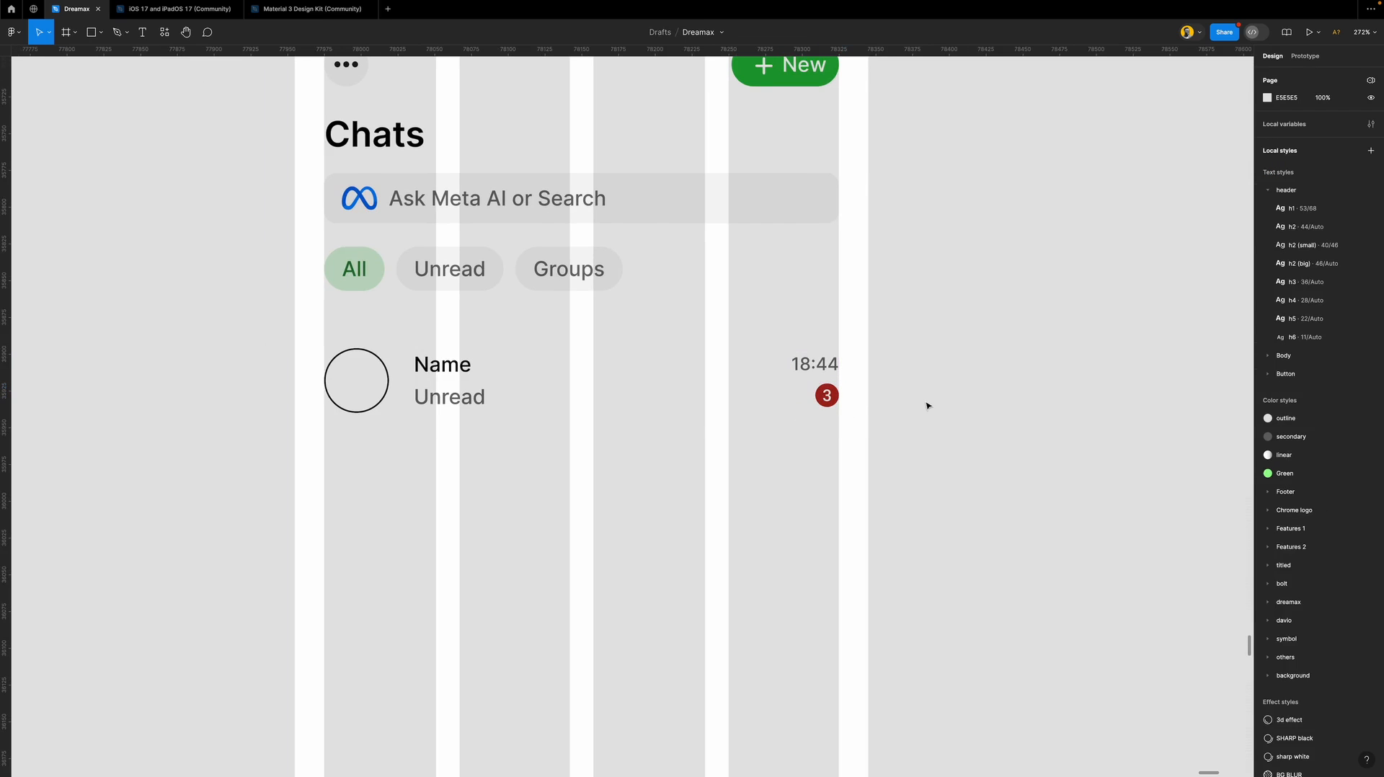
Combine the name and time stacks in an auto layout row, and wrap that row with the avatar circle in another auto layout.
click(803, 400)
shift+click(510, 395)
key(shift+a)
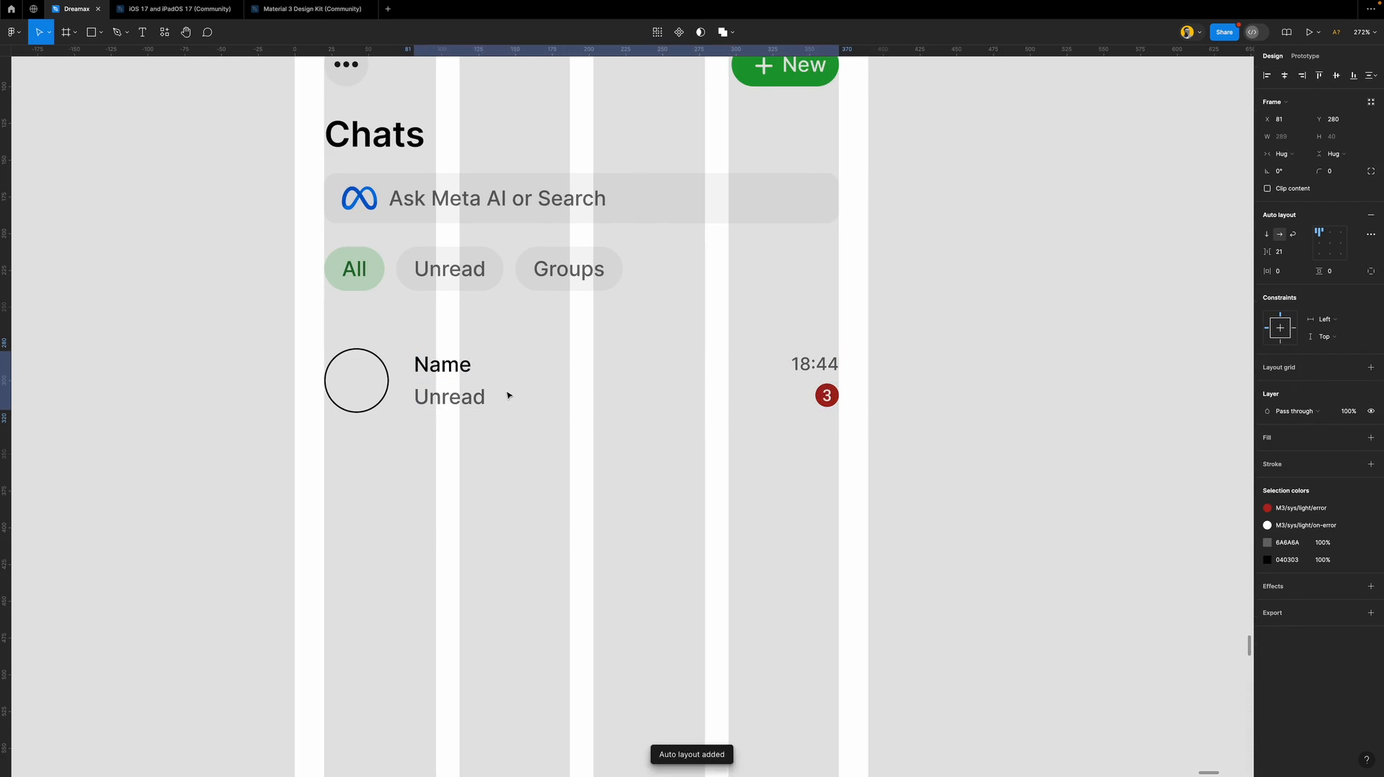
shift+click(362, 372)
key(shift+a)
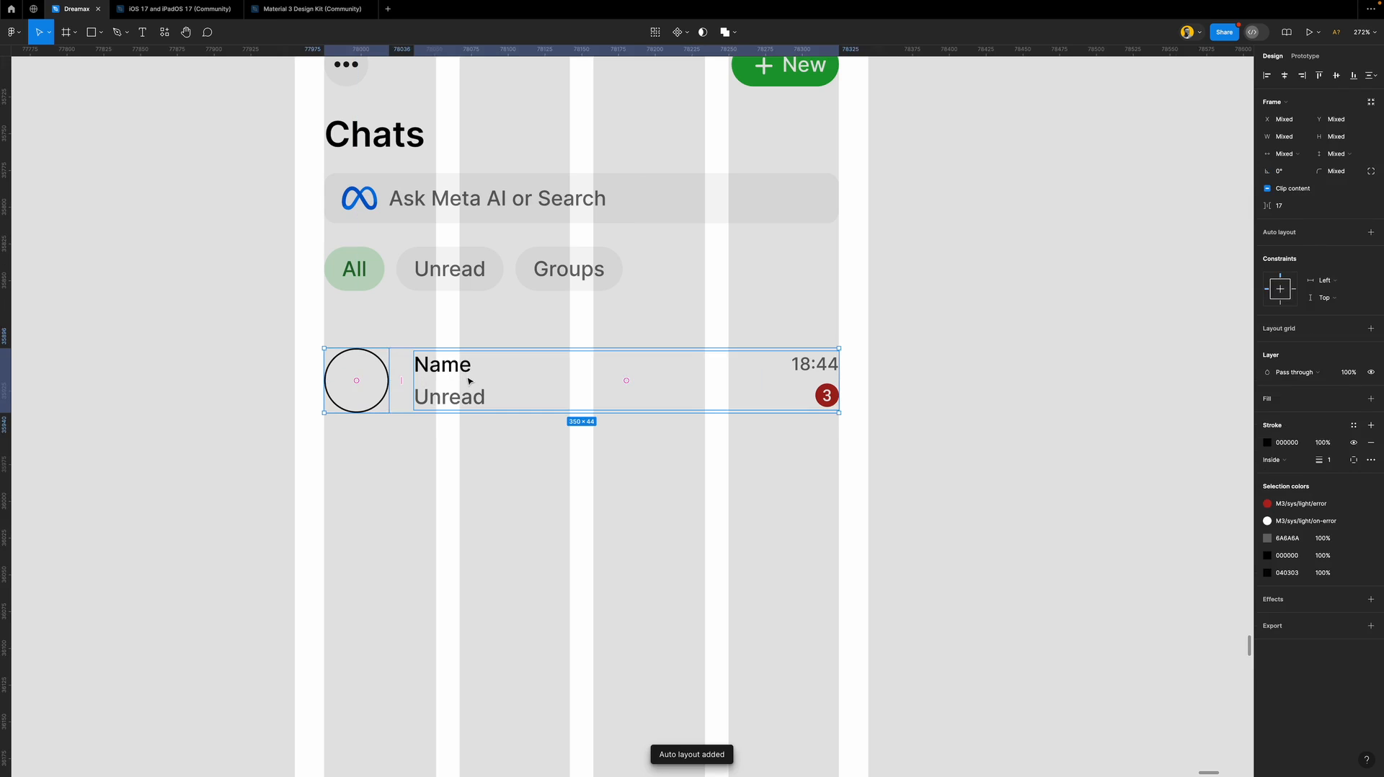
Set the horizontal spacing between the name stack and the time stack in the inner row to Auto.
double_click(615, 383)
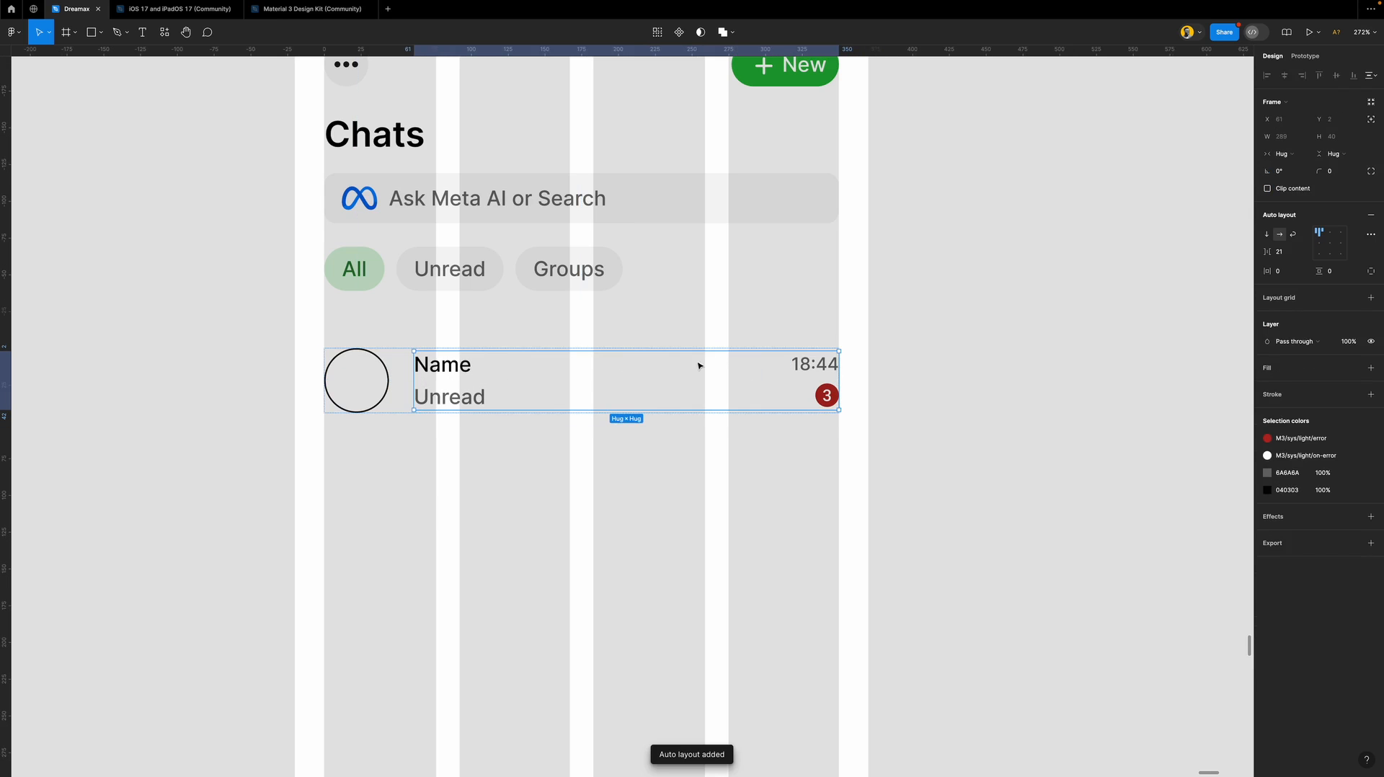
click(1303, 251)
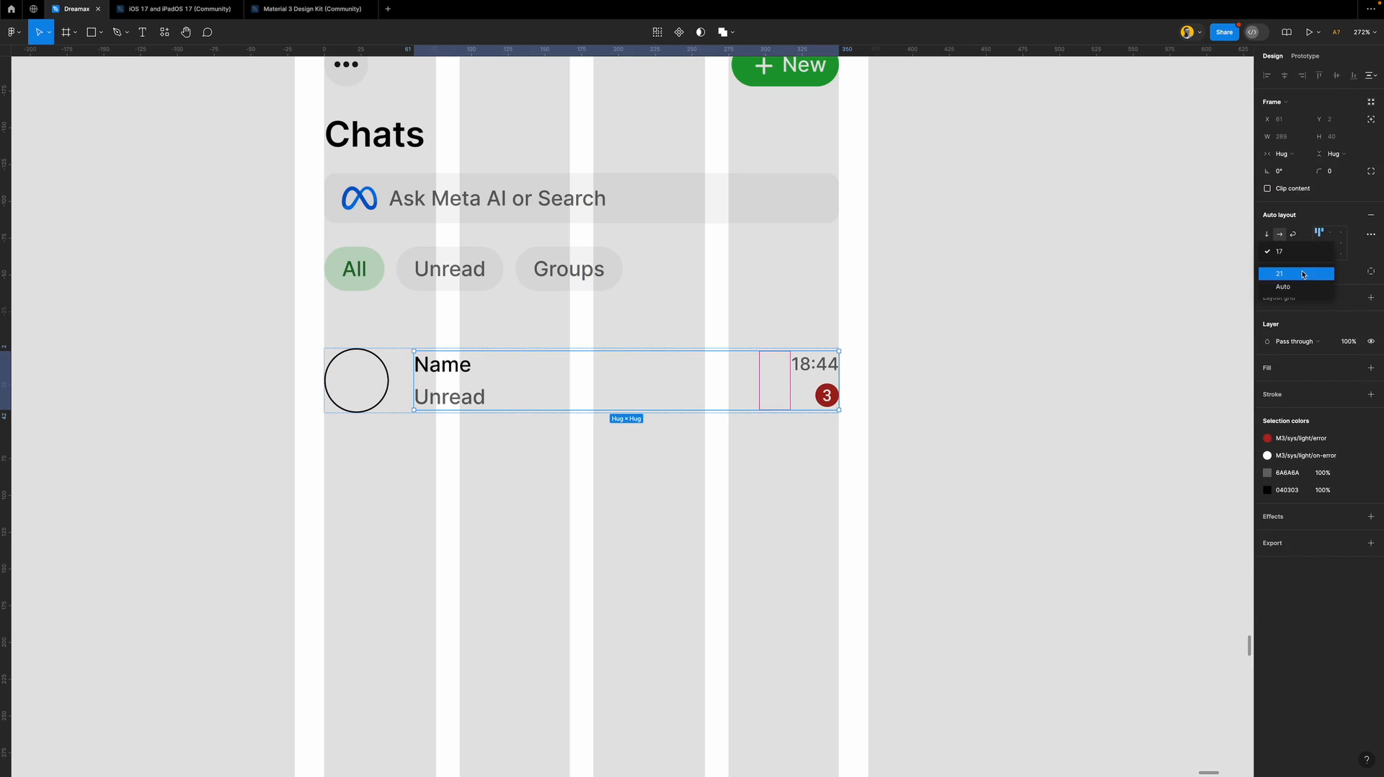
click(1302, 287)
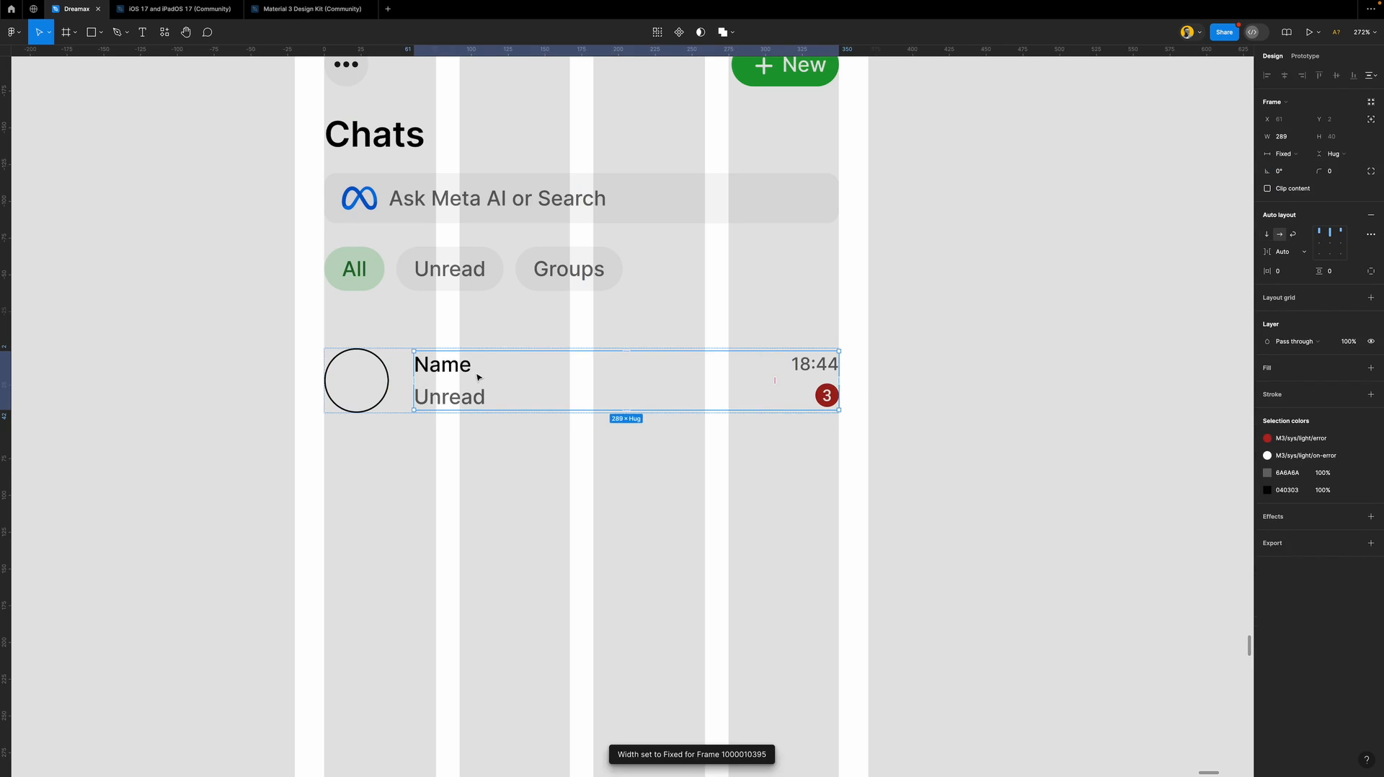
Set the width of the Name/Unread stack to Fill container, and select the whole chat row.
click(515, 381)
click(1282, 154)
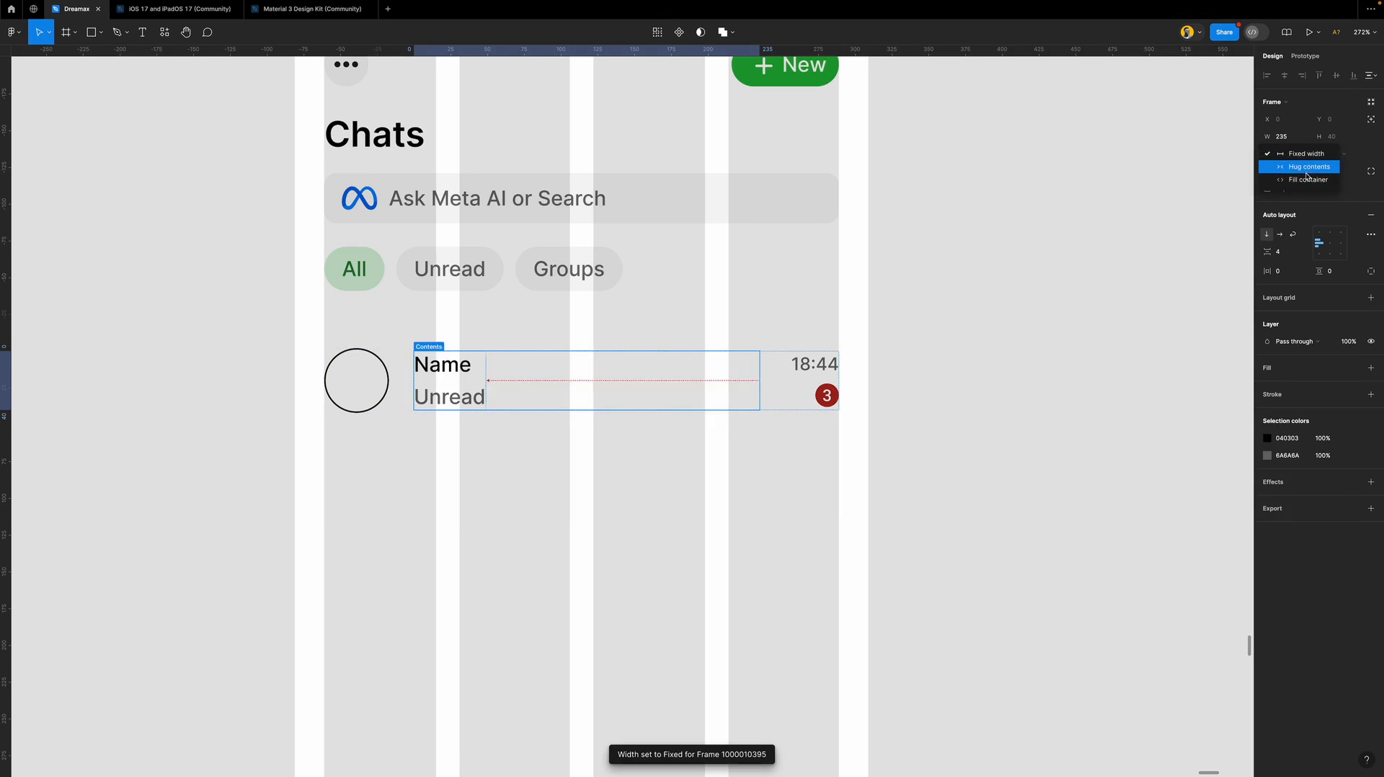
click(1290, 182)
click(807, 389)
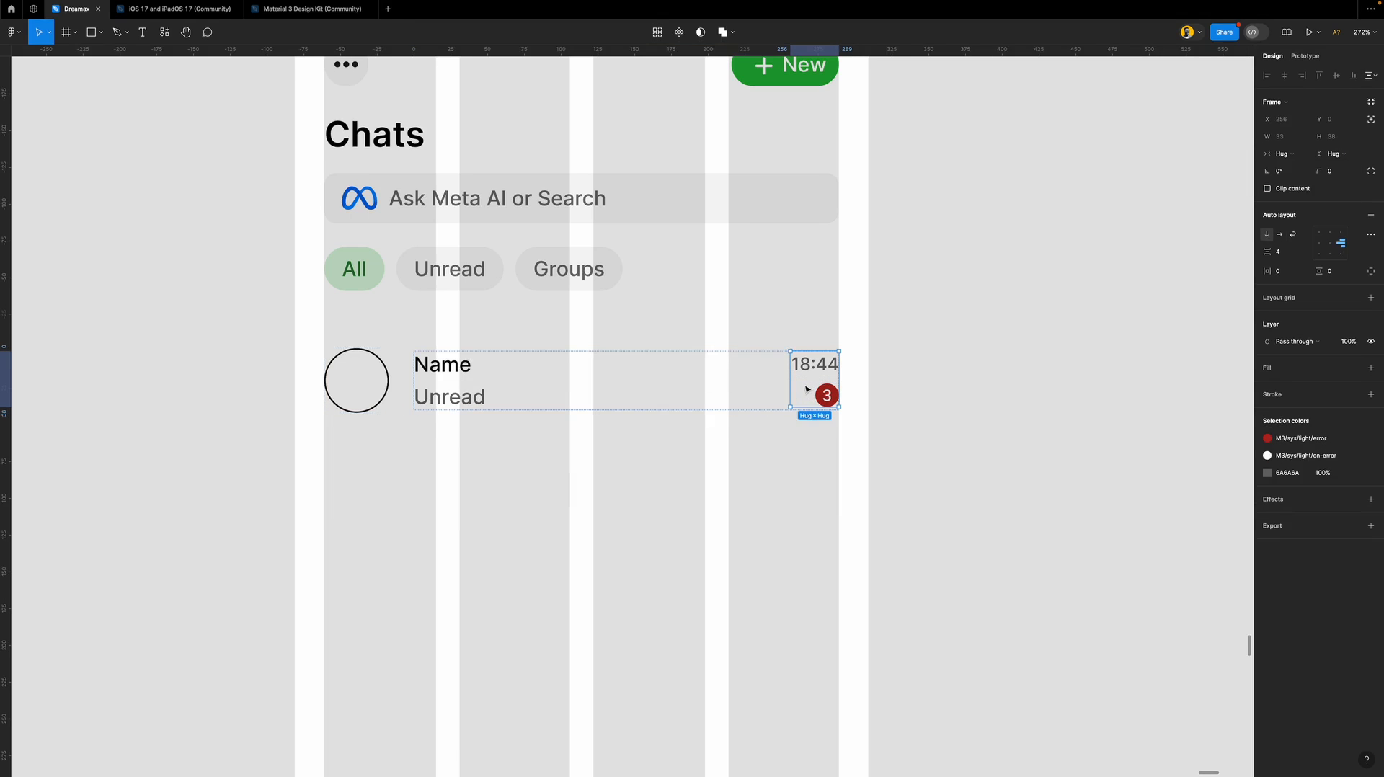
click(1045, 407)
click(379, 390)
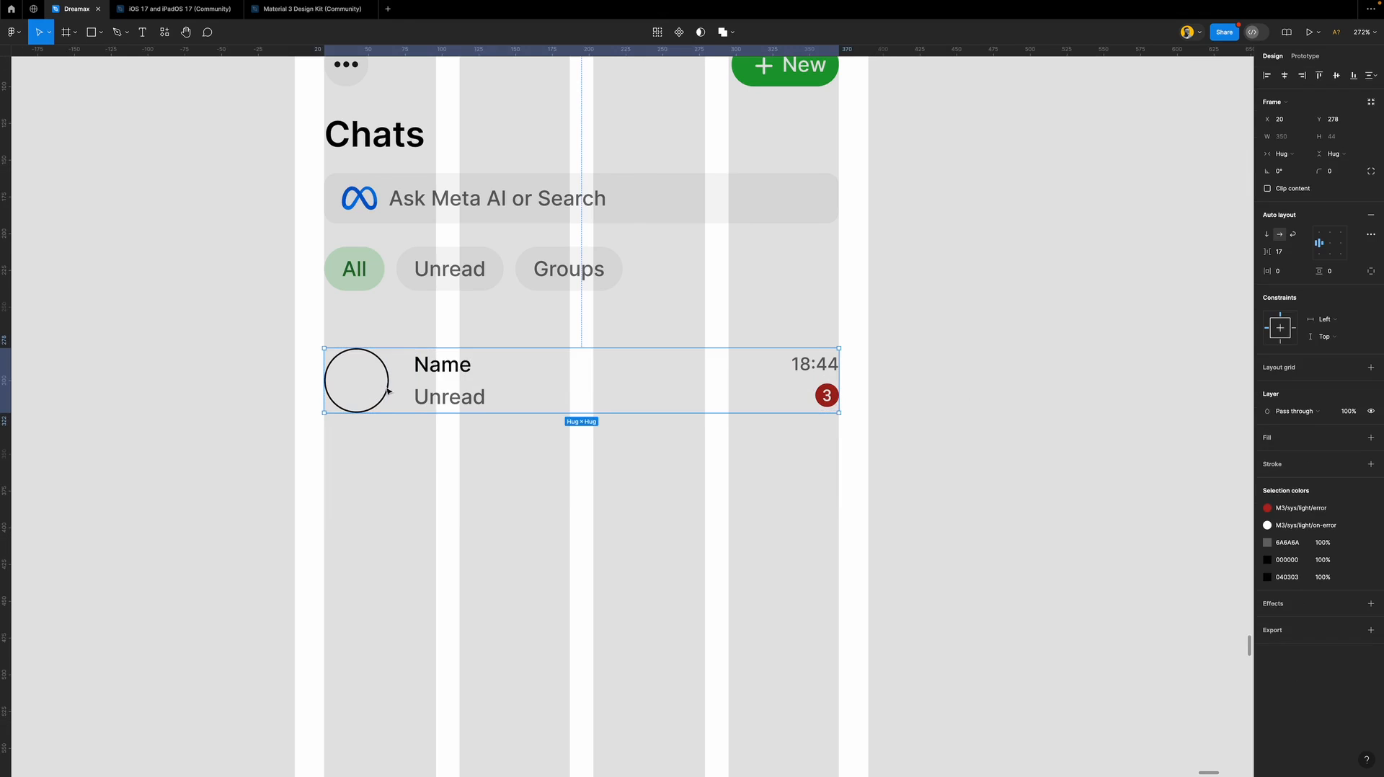
Set the horizontal gap between the avatar and the text content in the chat row to 16.
click(1287, 252)
text(16)
key(Return)
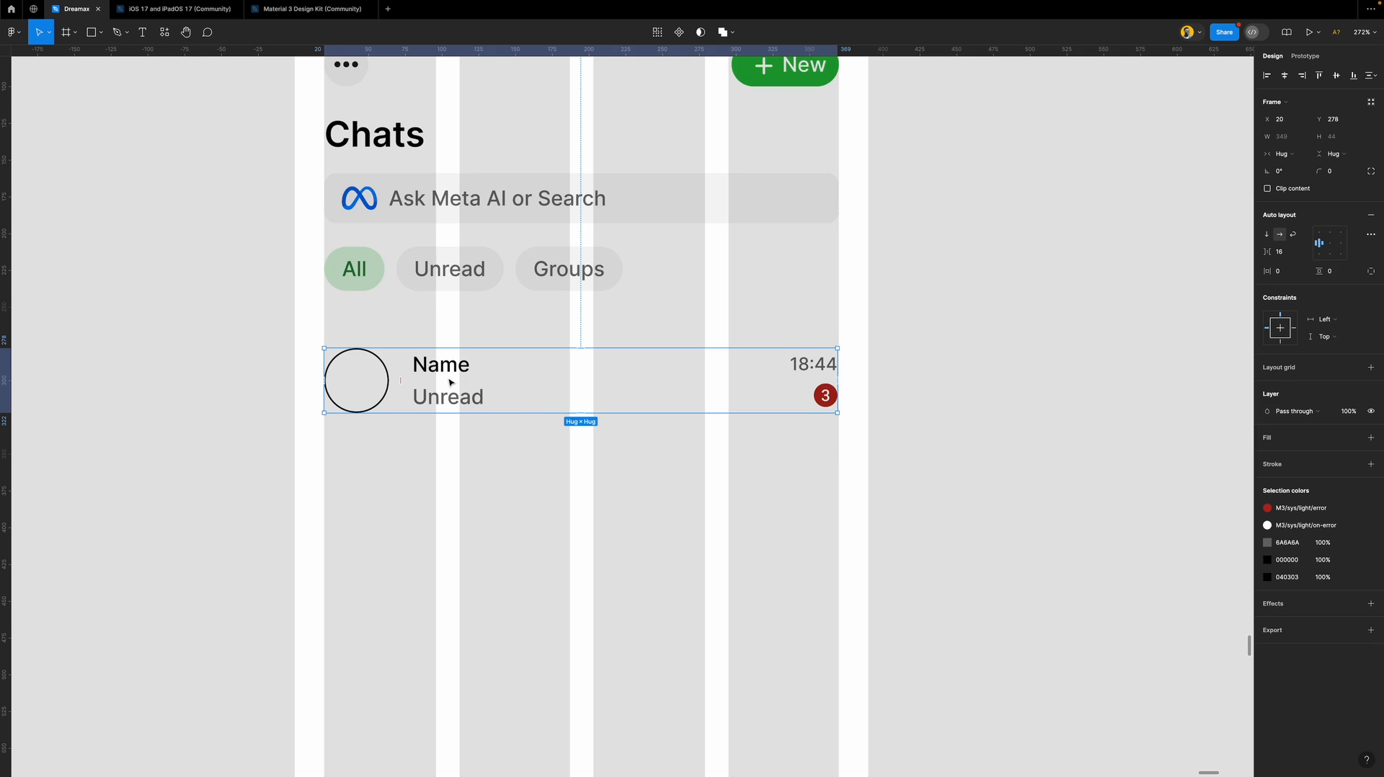
Duplicate the chat row below the original with a 16 gap, and wrap both rows in a vertical auto layout.
alt+drag(454, 365, 454, 454)
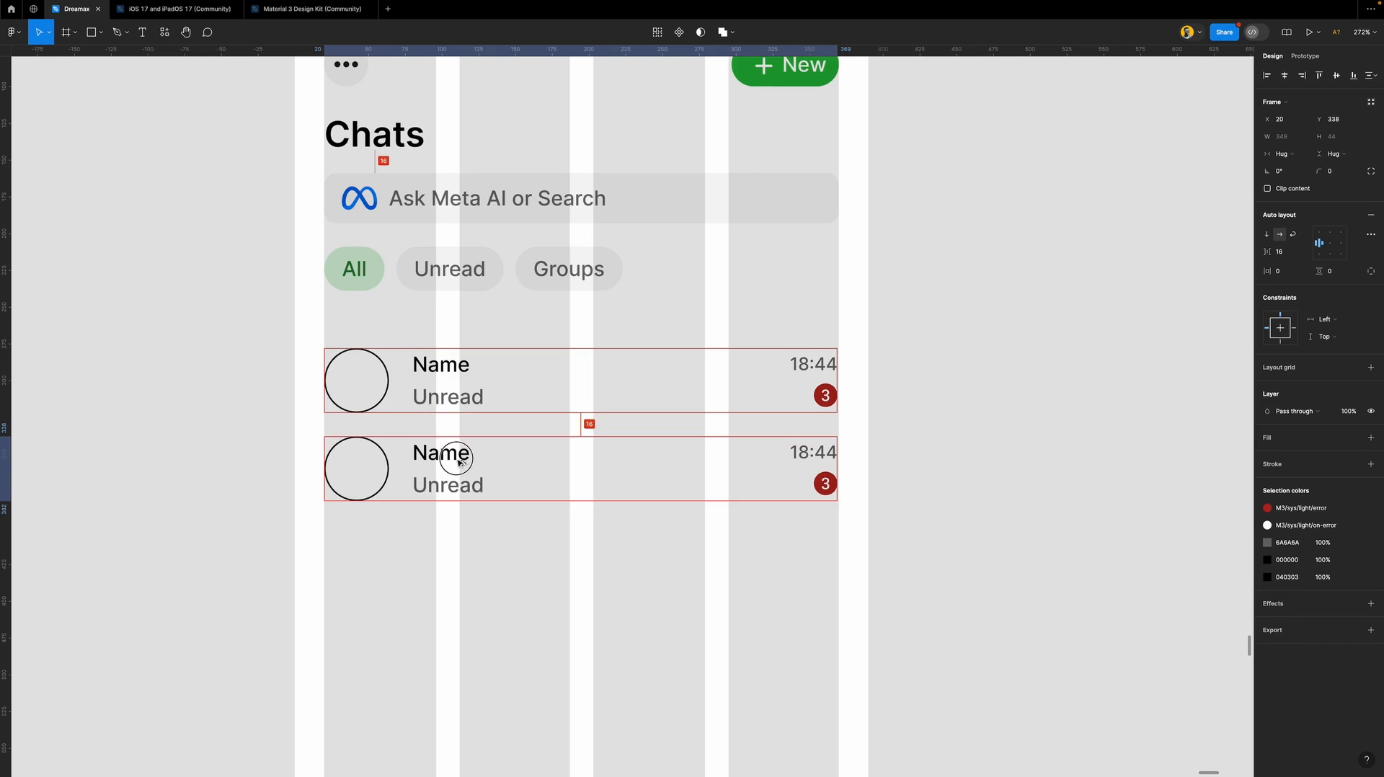
shift+click(457, 382)
key(shift+a)
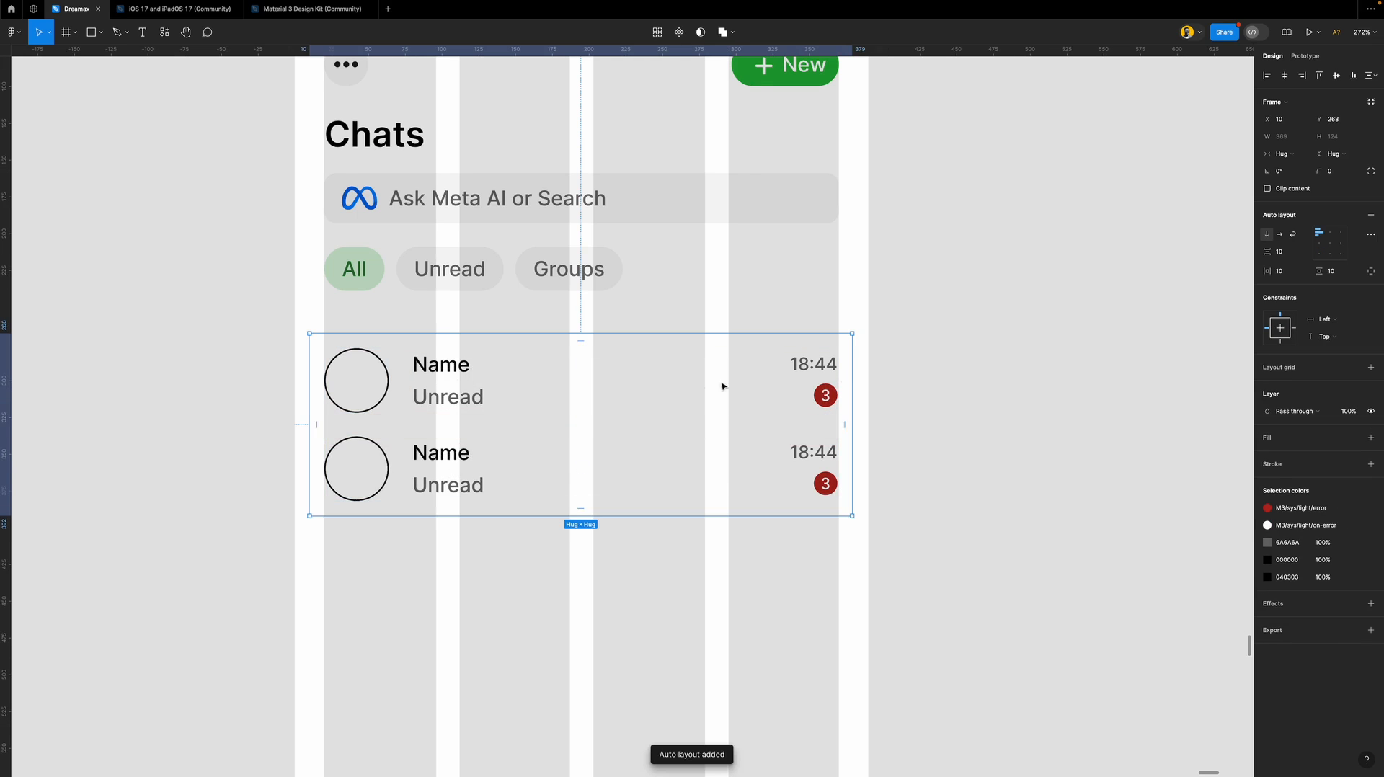
click(1287, 252)
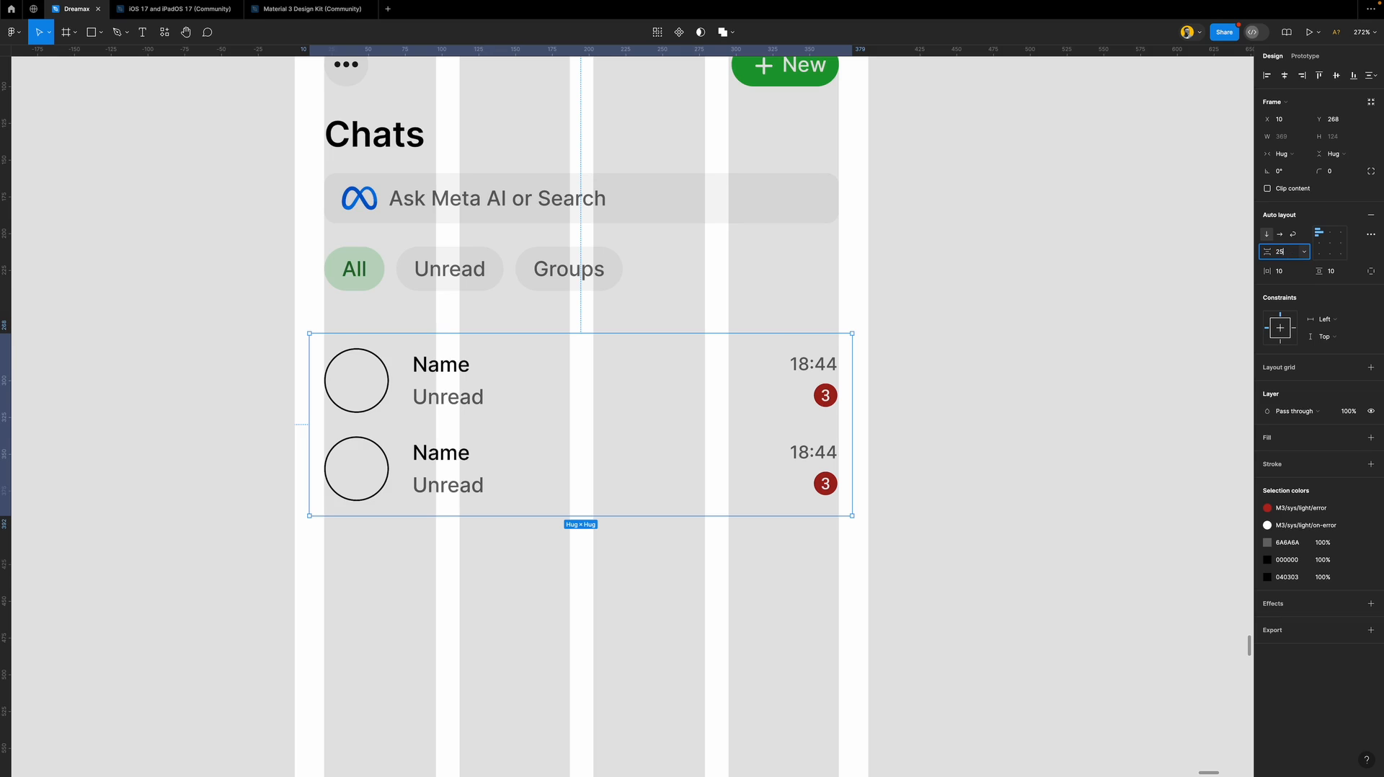
key(Return)
key(super+z)
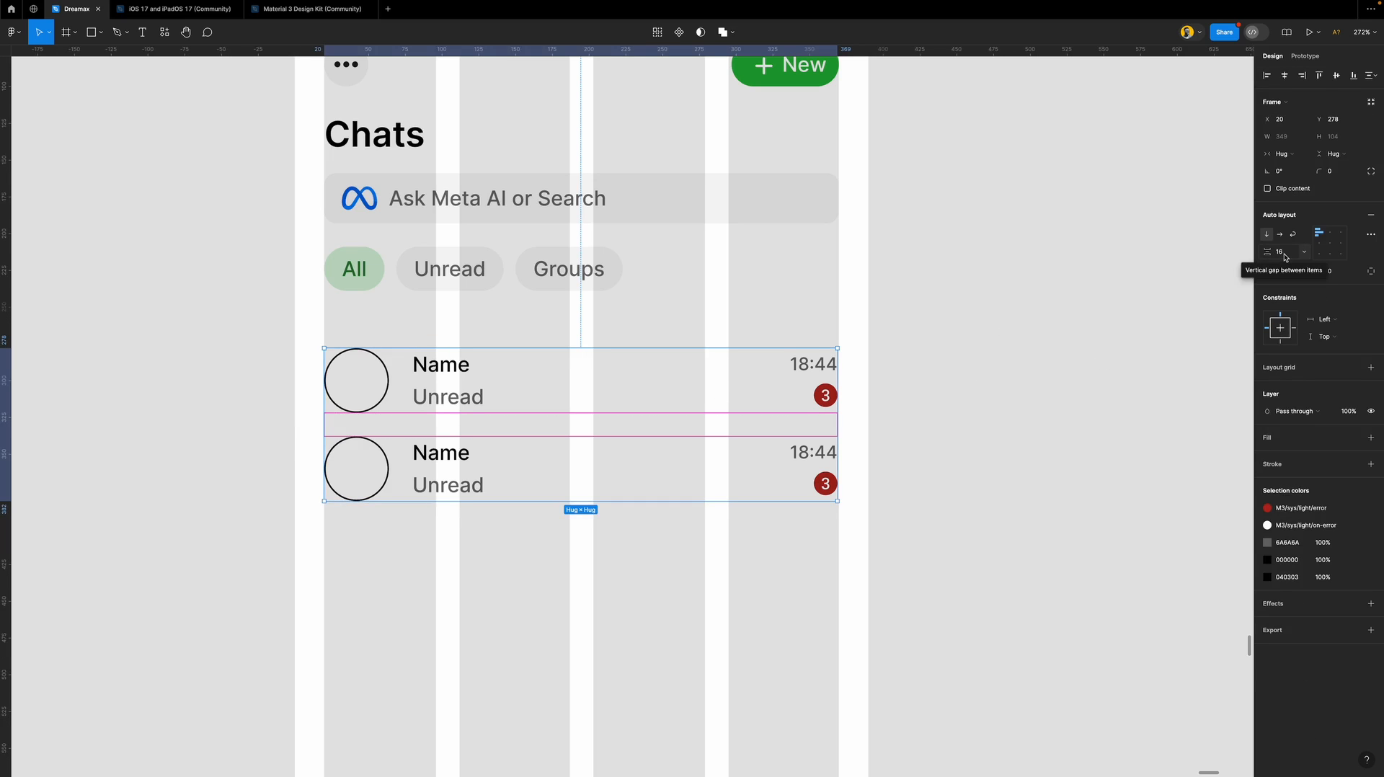
Set the vertical gap between the two chat rows to 25 and the list frame's width to Fixed.
click(1284, 257)
text(25)
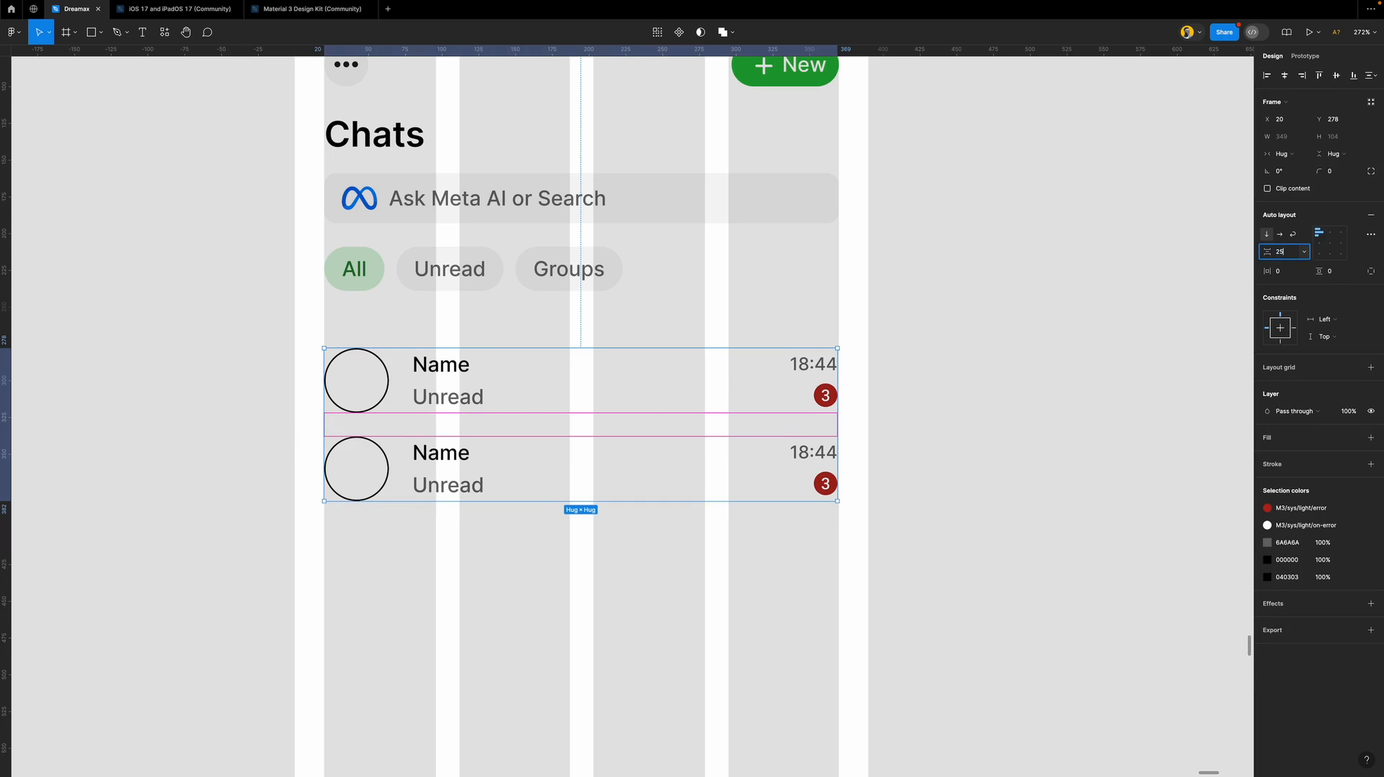
key(Return)
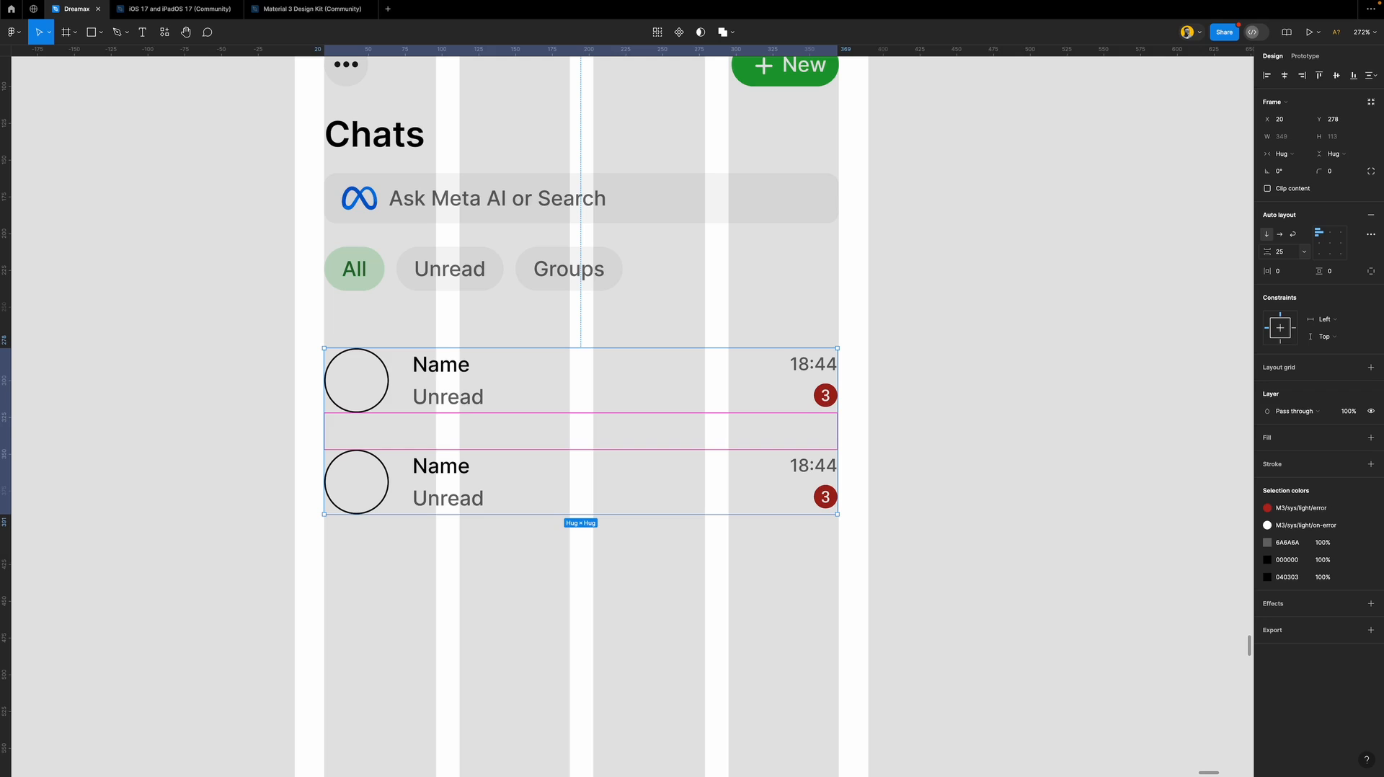
click(1296, 154)
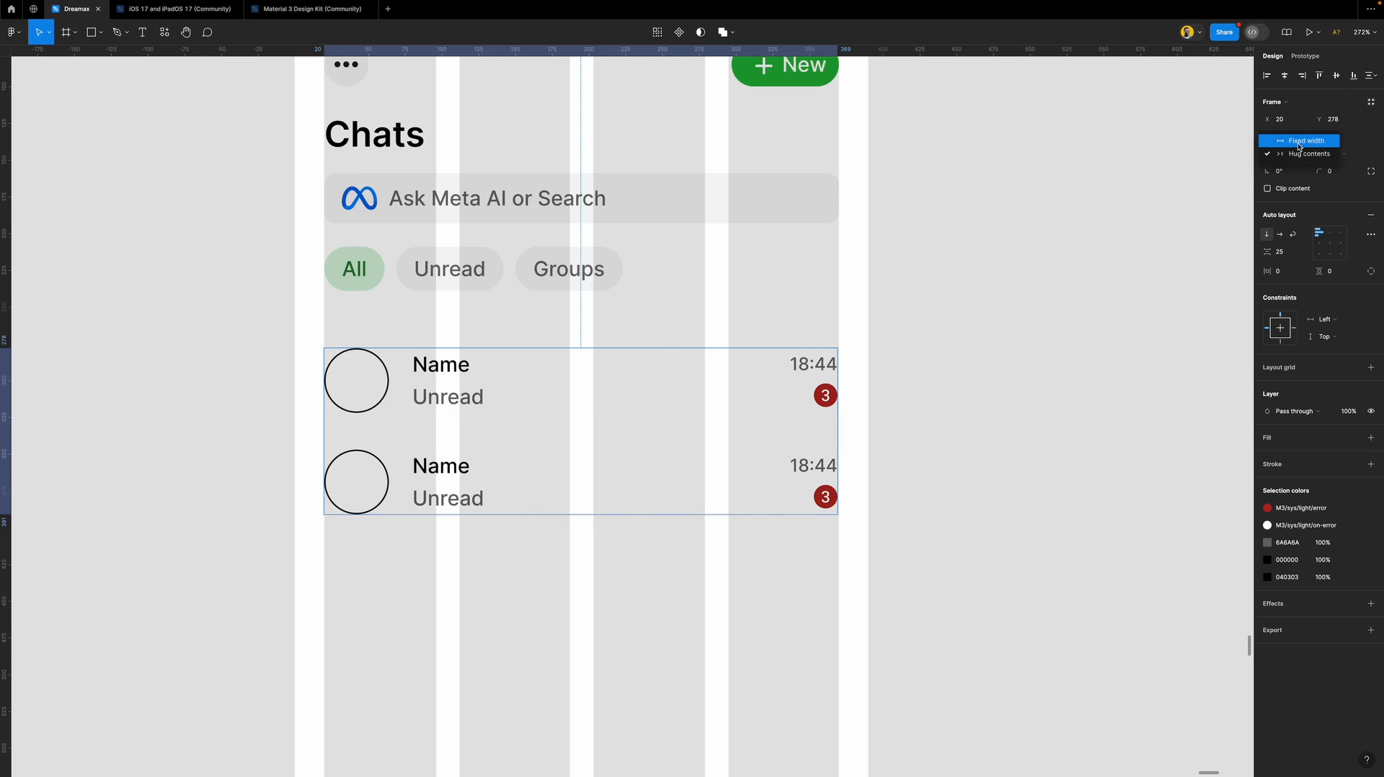
click(1298, 137)
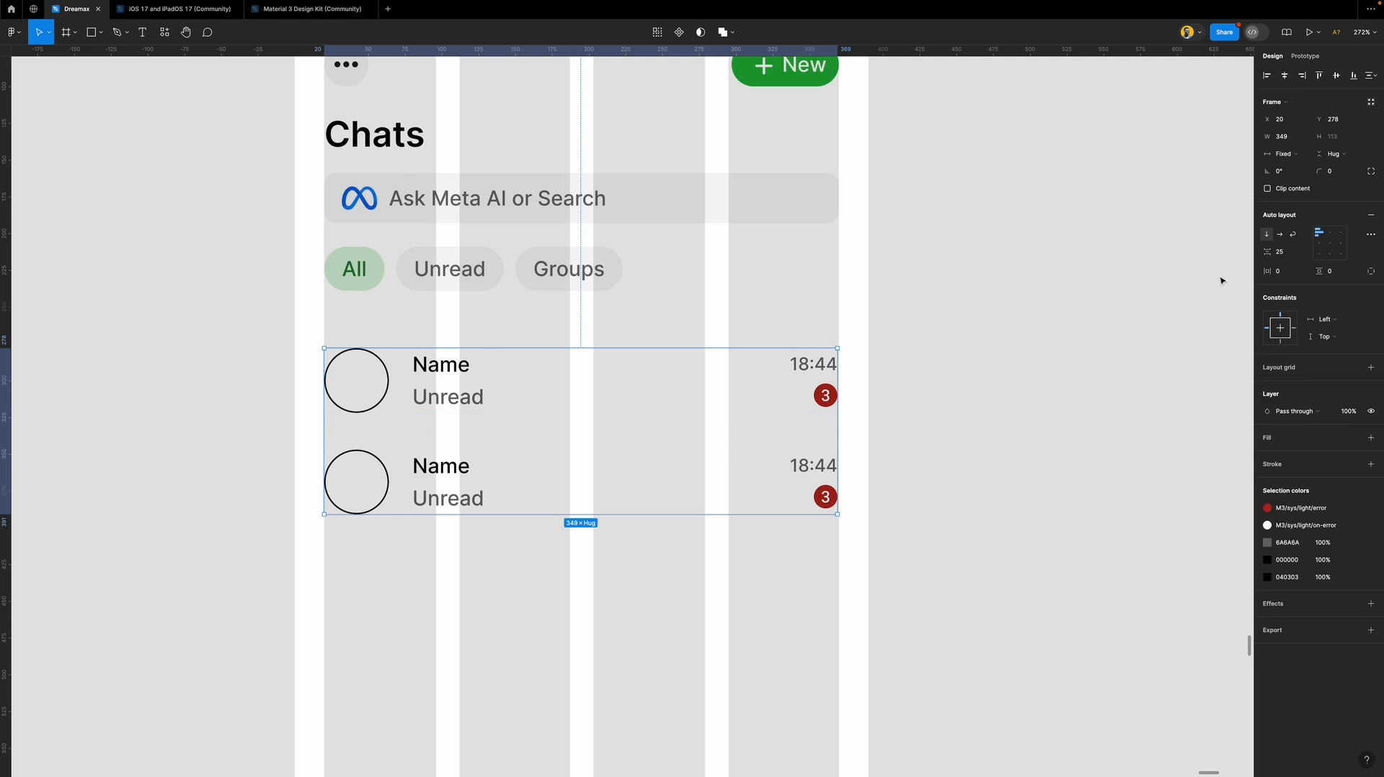
Try a horizontal padding of 39 on the chat list, undo it, and add a black inside stroke of 1 to the list frame.
drag(1268, 271, 1293, 272)
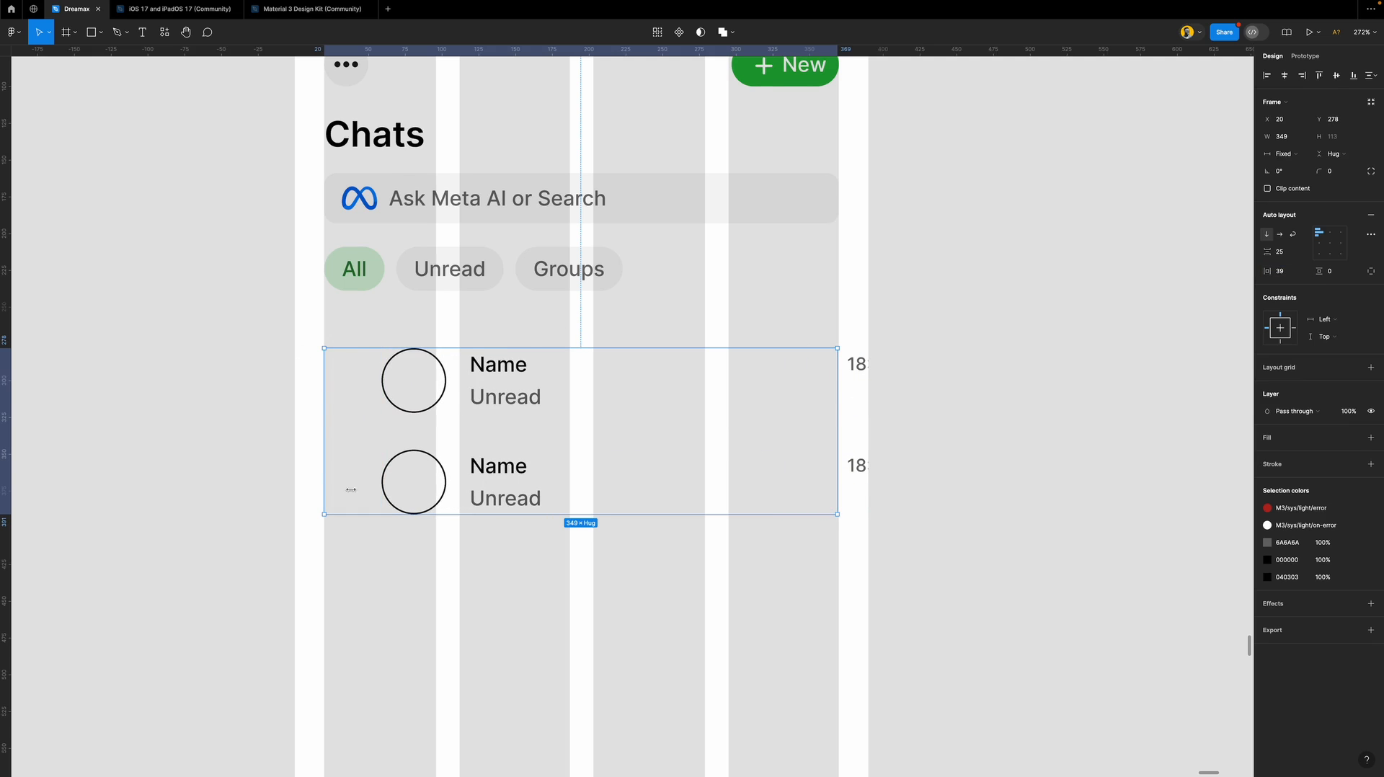
key(ctrl+z)
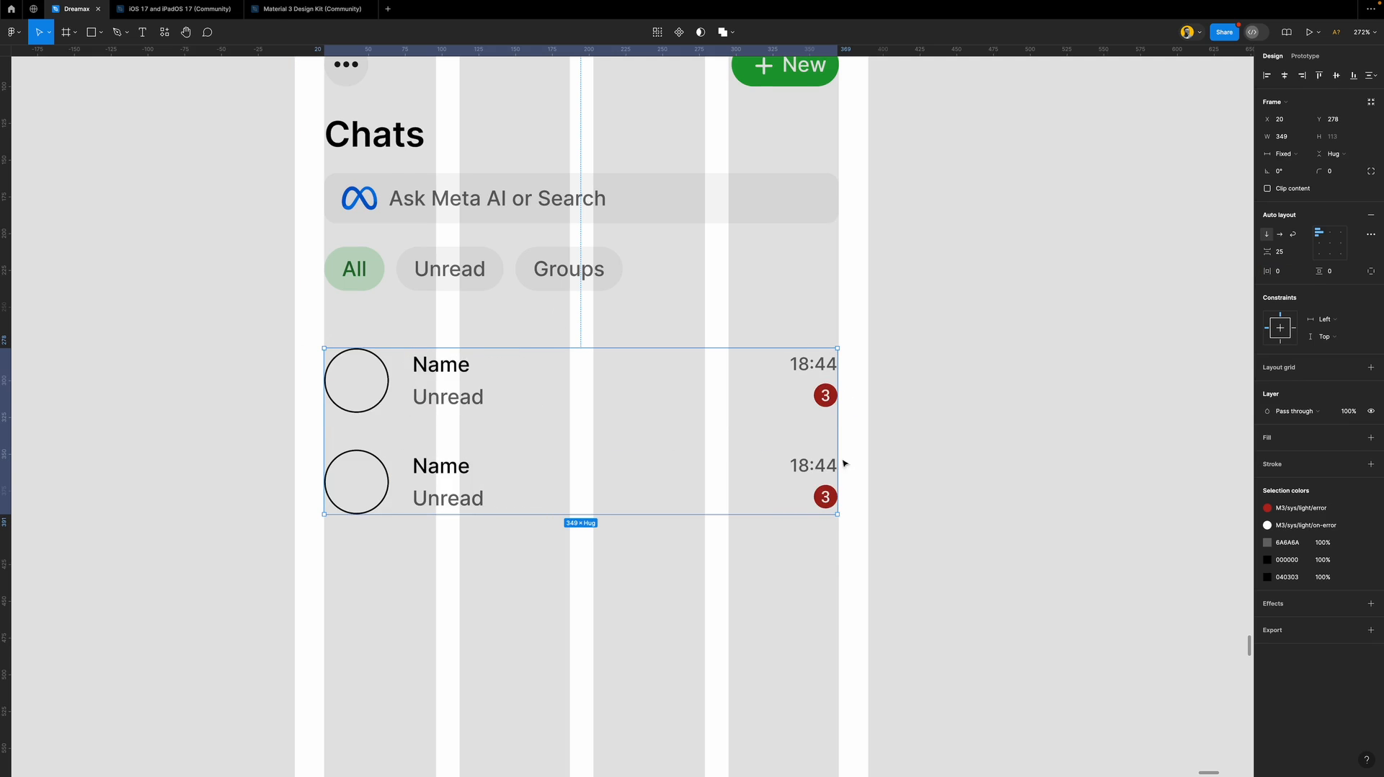
click(1296, 470)
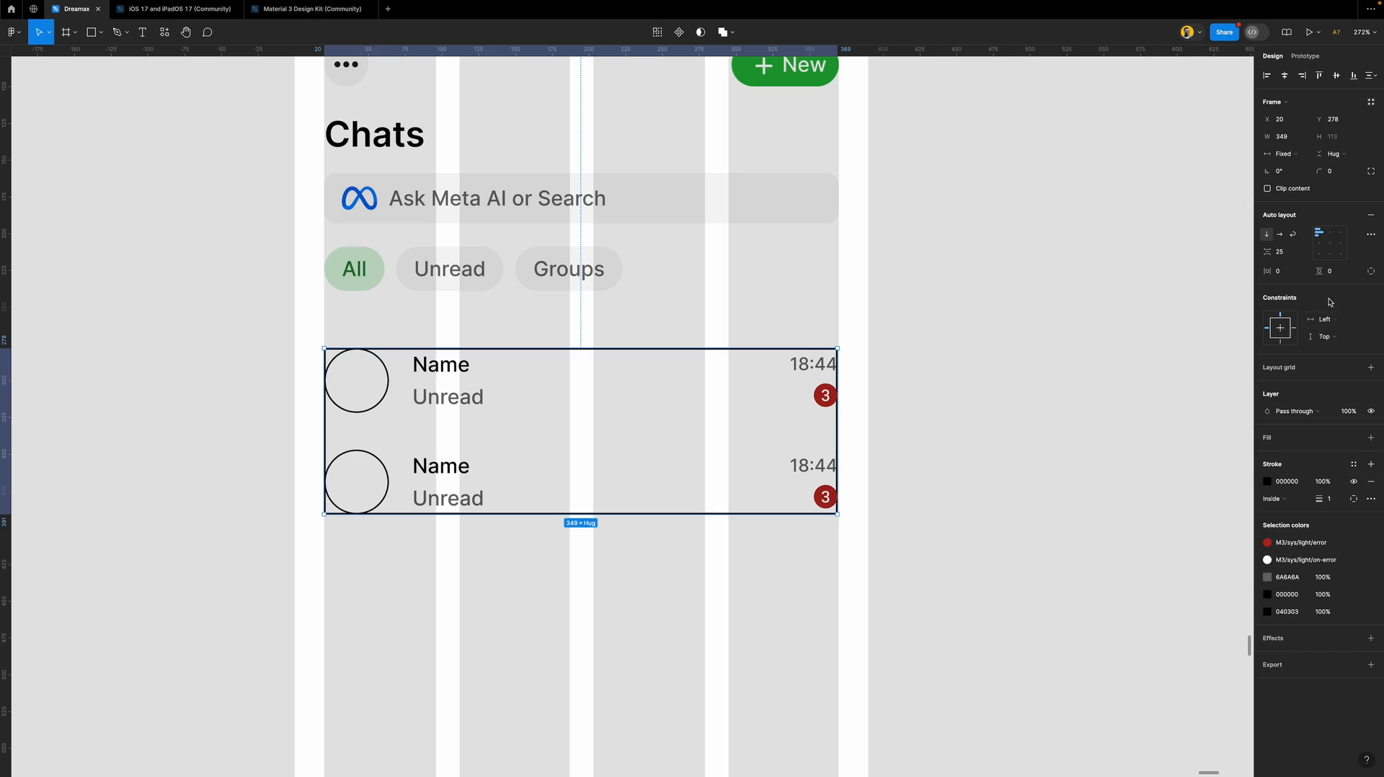
Try a Fixed height on the chat list frame and return it to Hug contents.
drag(1264, 273, 1222, 286)
click(1300, 155)
click(1302, 156)
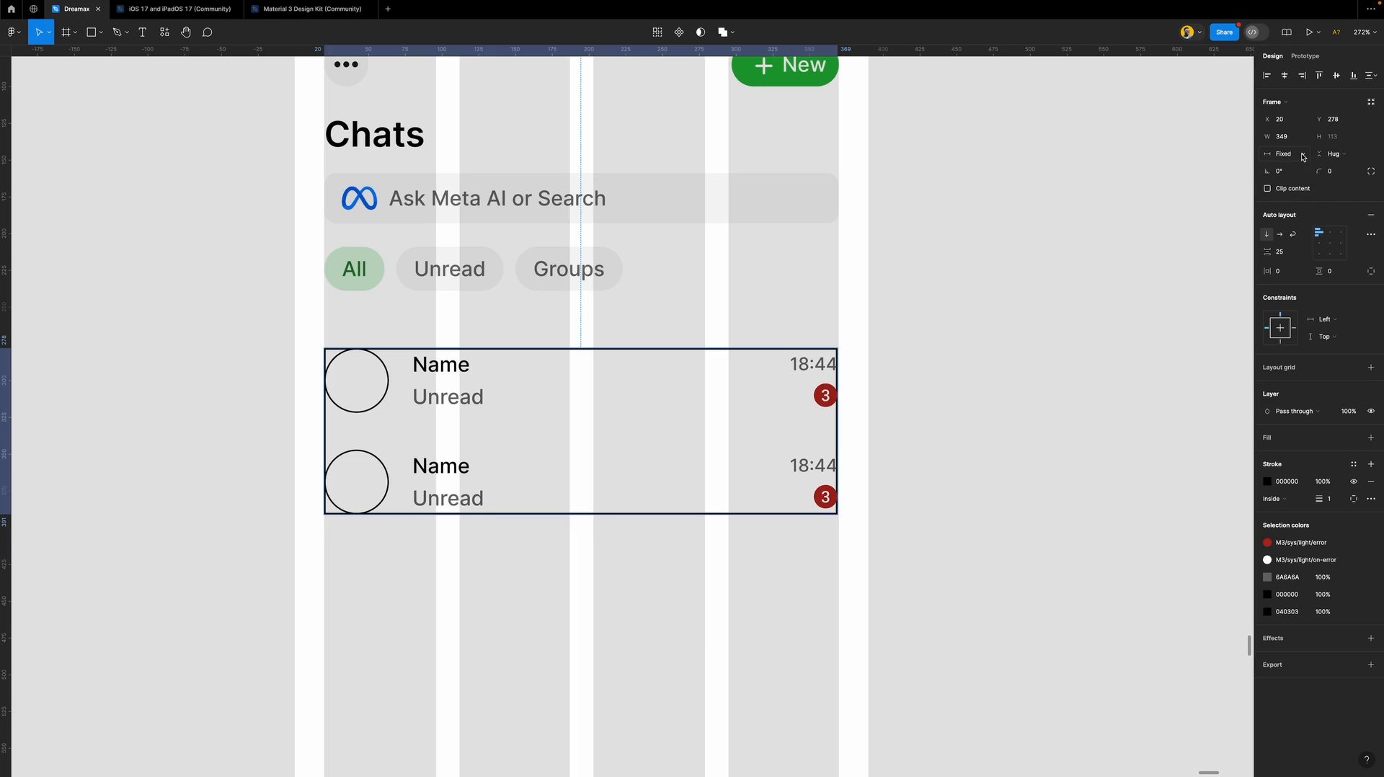
click(1357, 157)
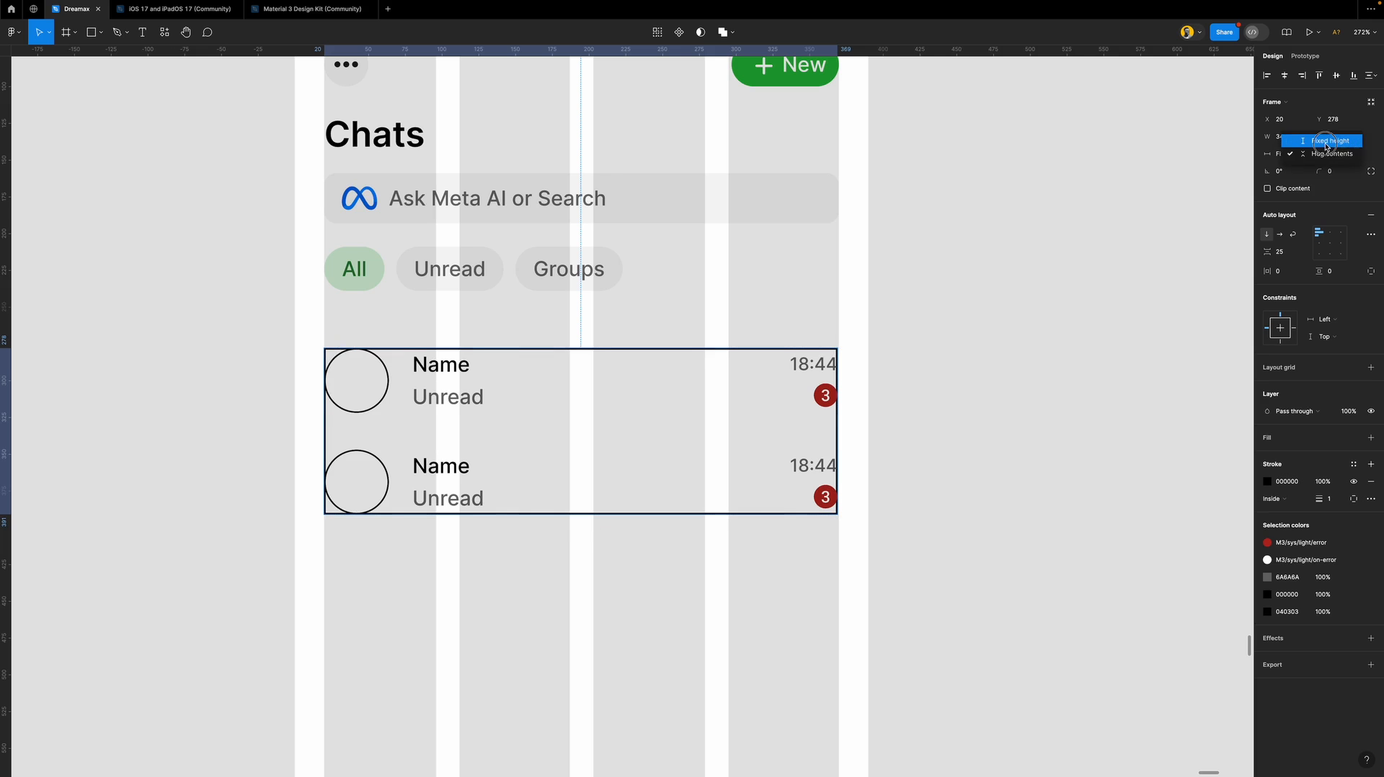
click(1328, 141)
mouse_move(1319, 271)
mouse_down()
mouse_move(1348, 271)
mouse_move(1321, 265)
mouse_up()
click(1333, 154)
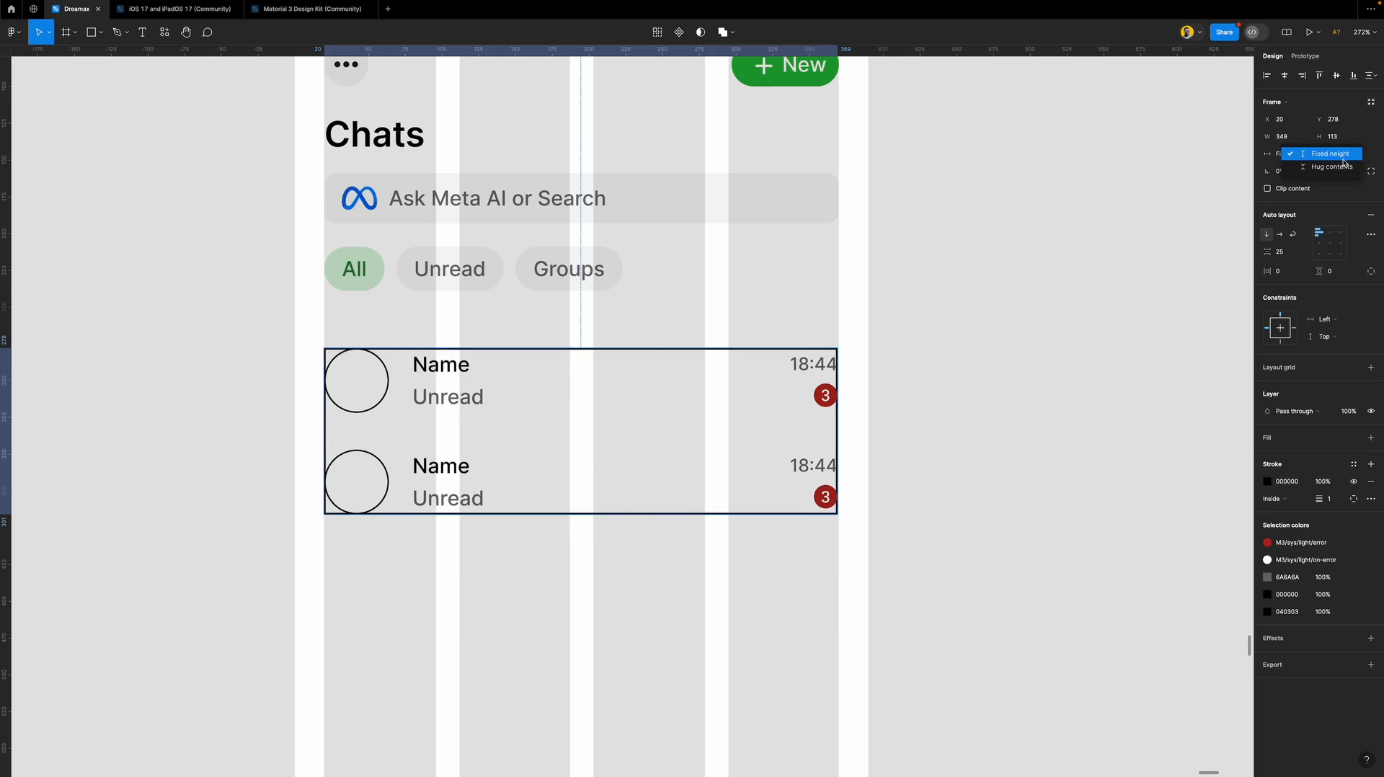
click(1334, 163)
Try a vertical padding of 54 on the chat list, undo it, and set both vertical and horizontal padding to 16.
drag(1323, 271, 1377, 295)
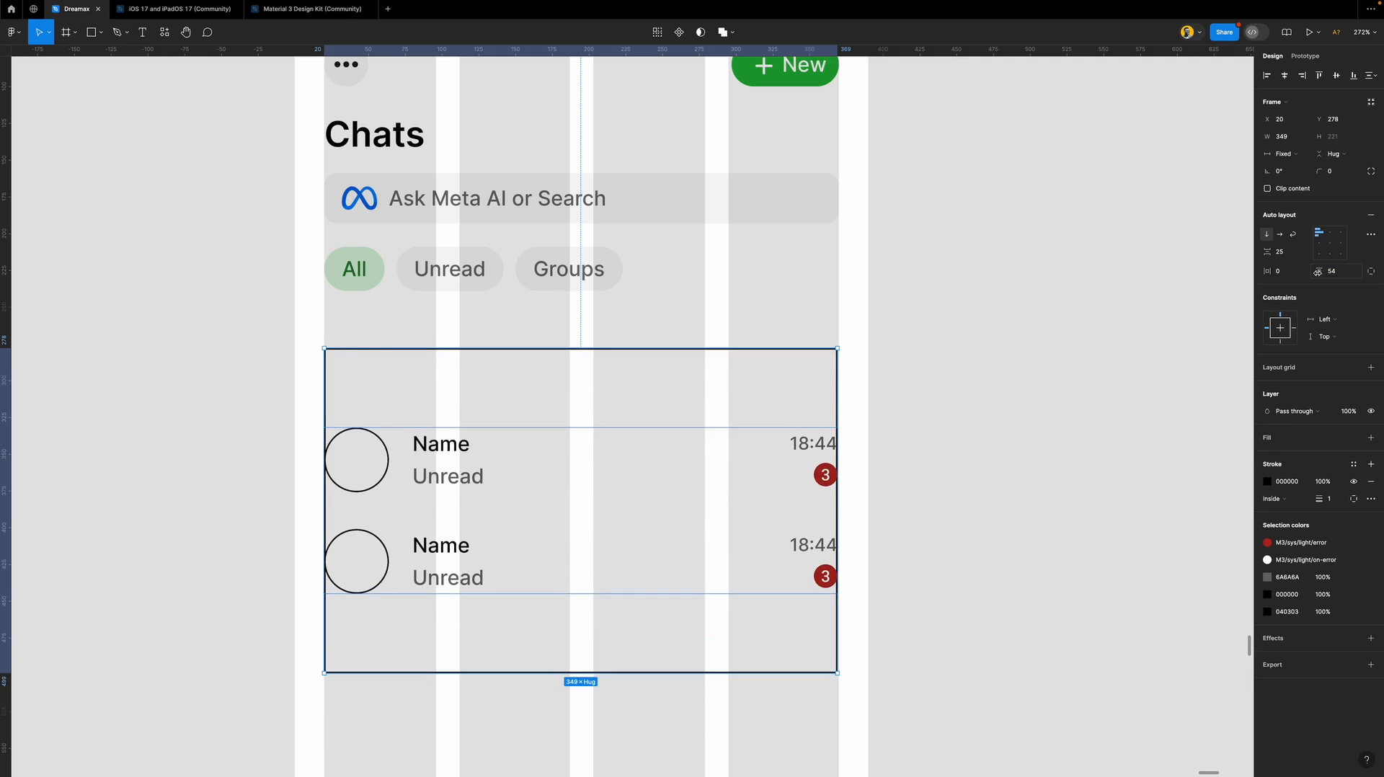
key(super+z)
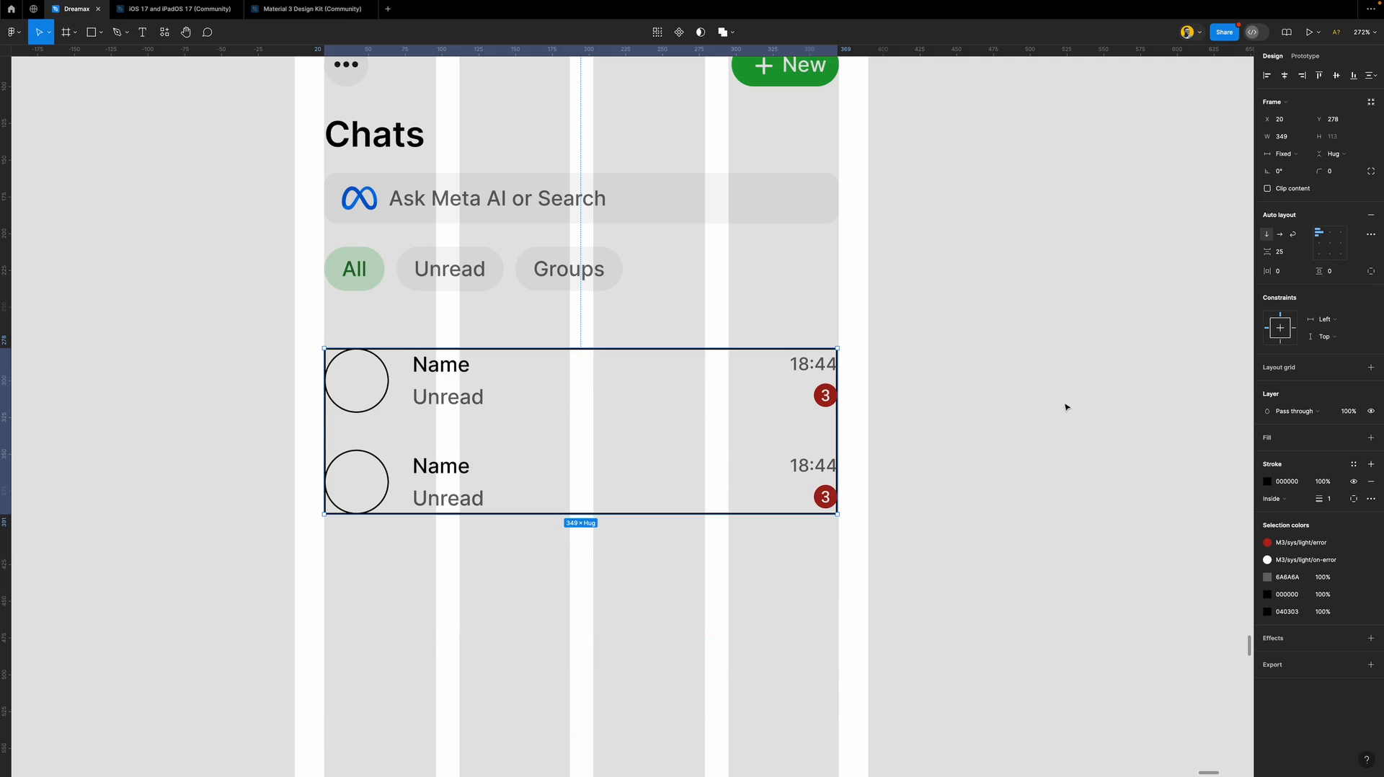
click(1336, 274)
key(Return)
click(1286, 271)
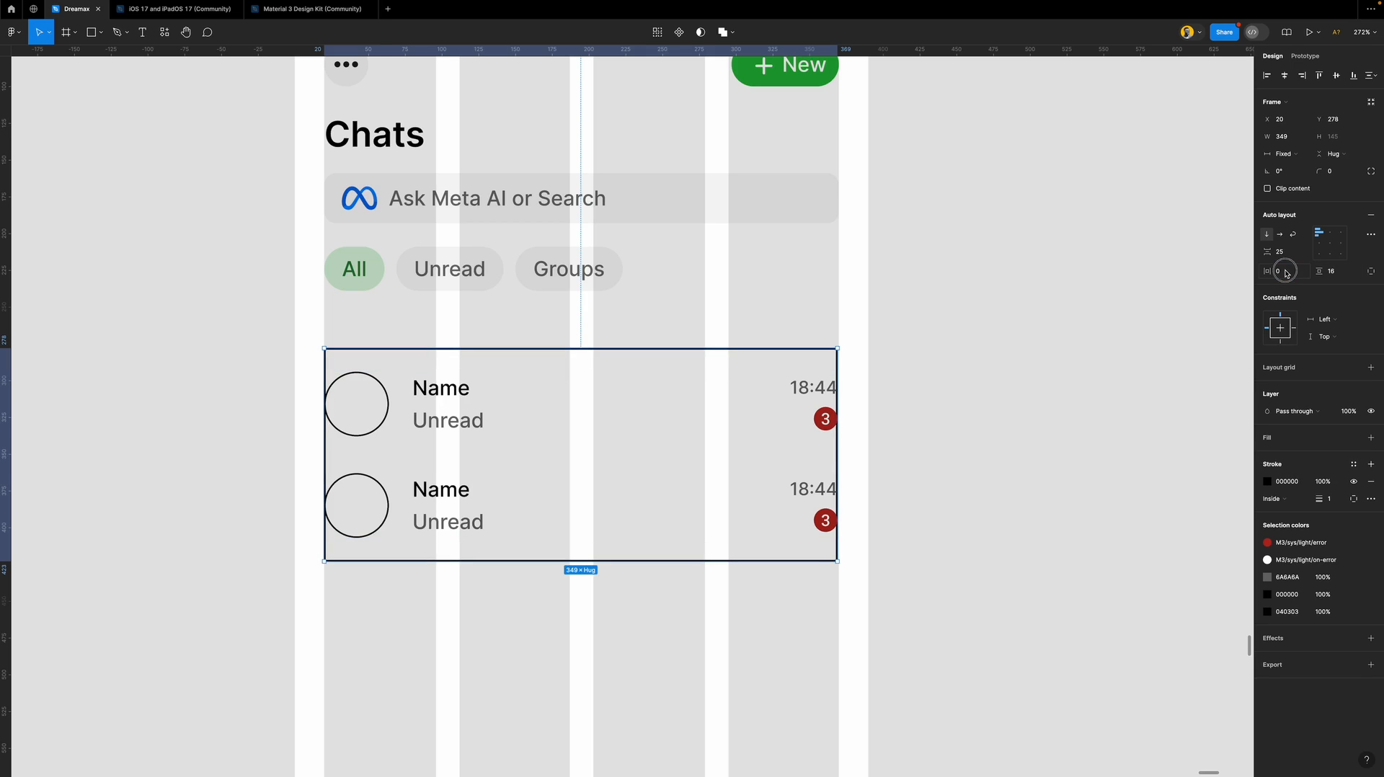
key(Return)
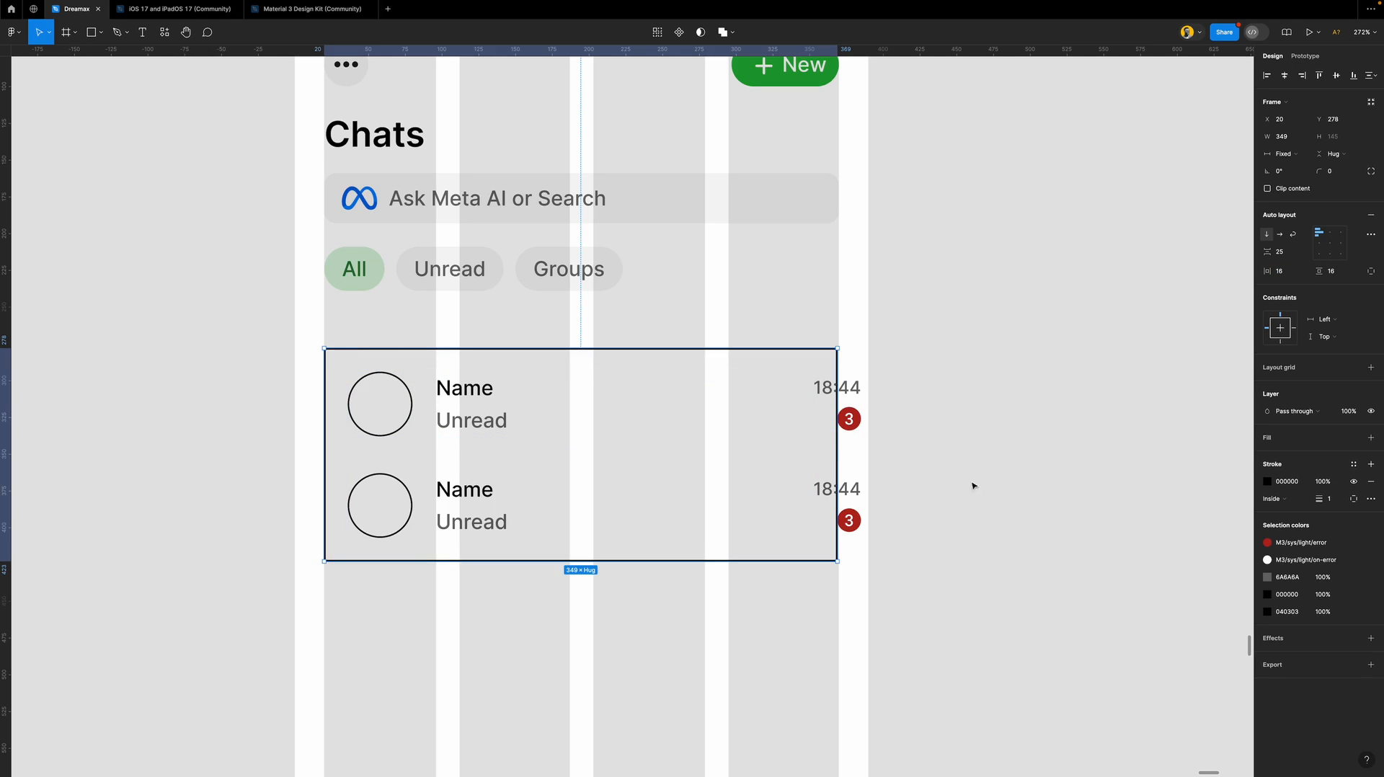
Toggle Clip content on and off for the chat list frame to compare how the overflowing rows are shown.
click(1295, 190)
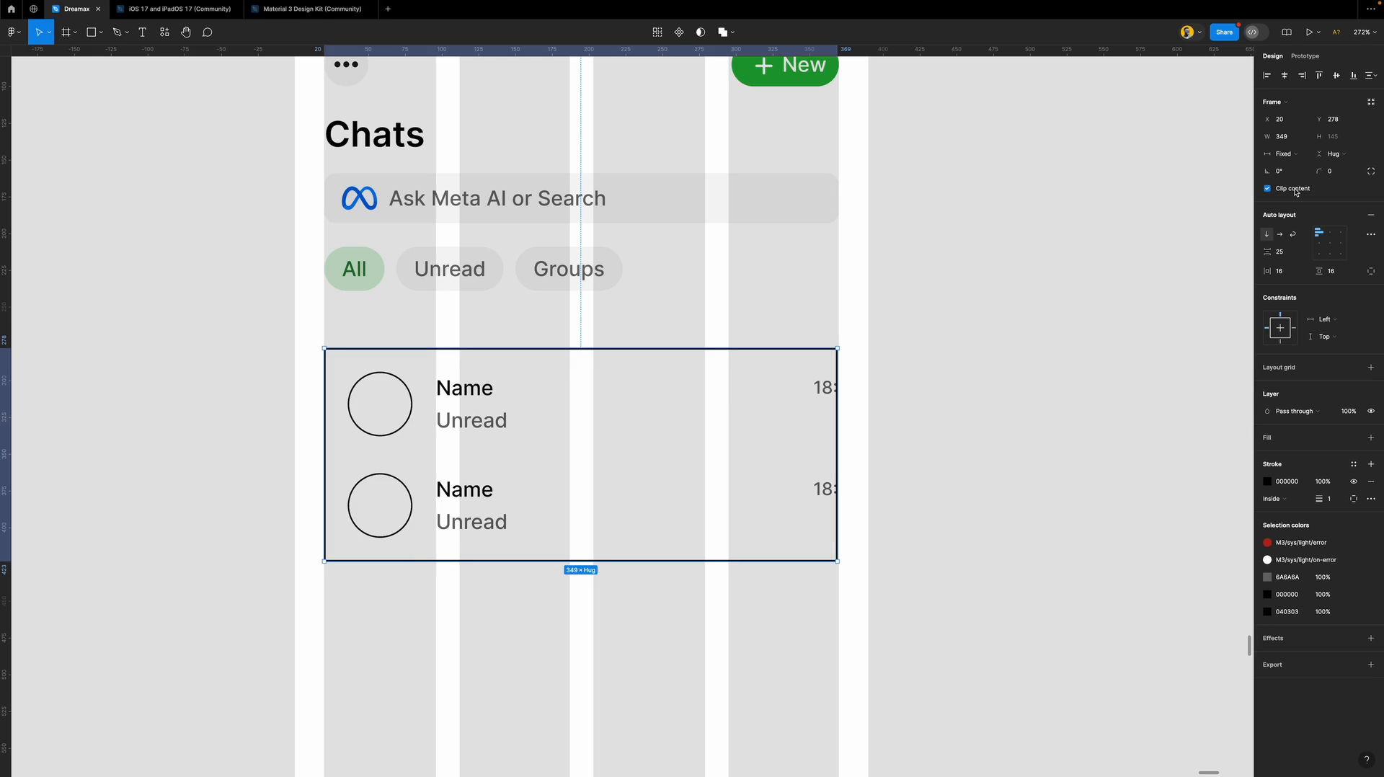
click(1295, 190)
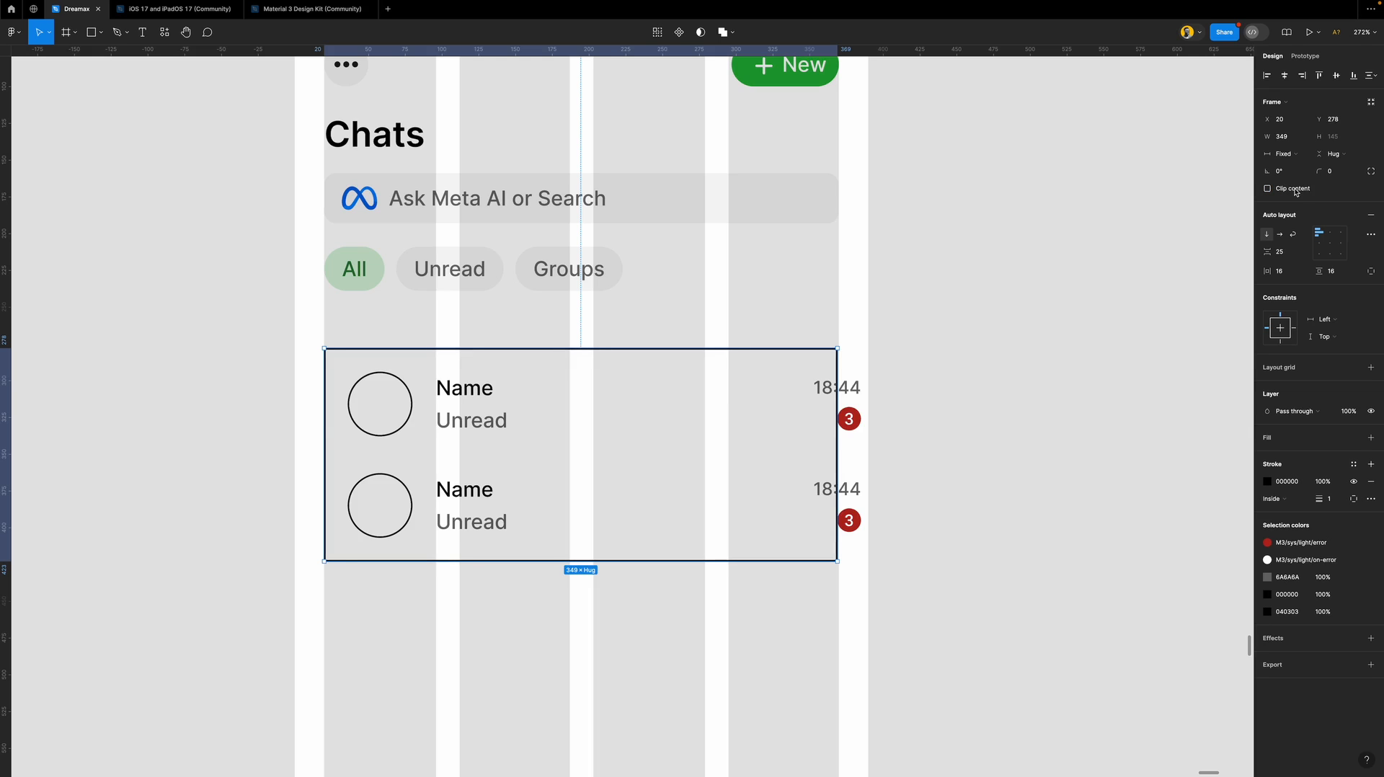
click(1295, 190)
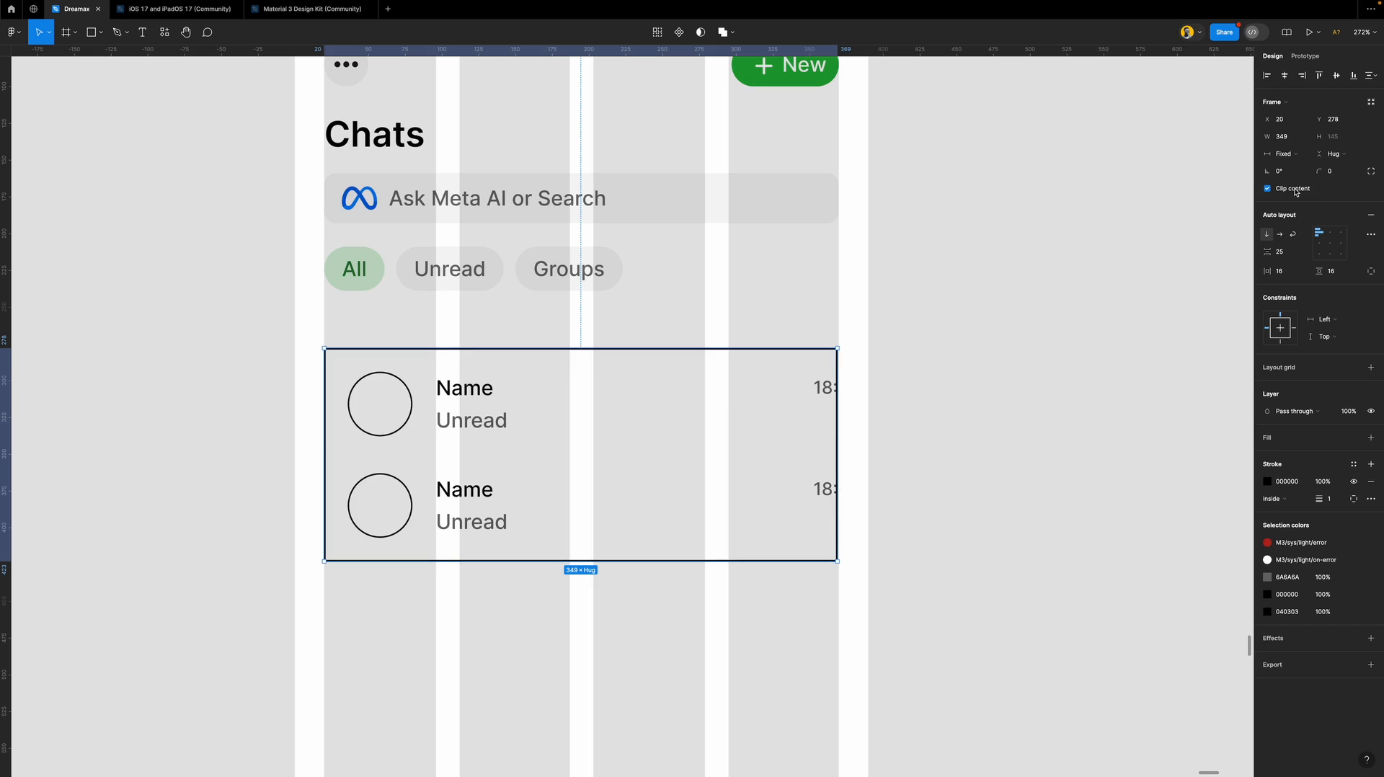
click(1295, 190)
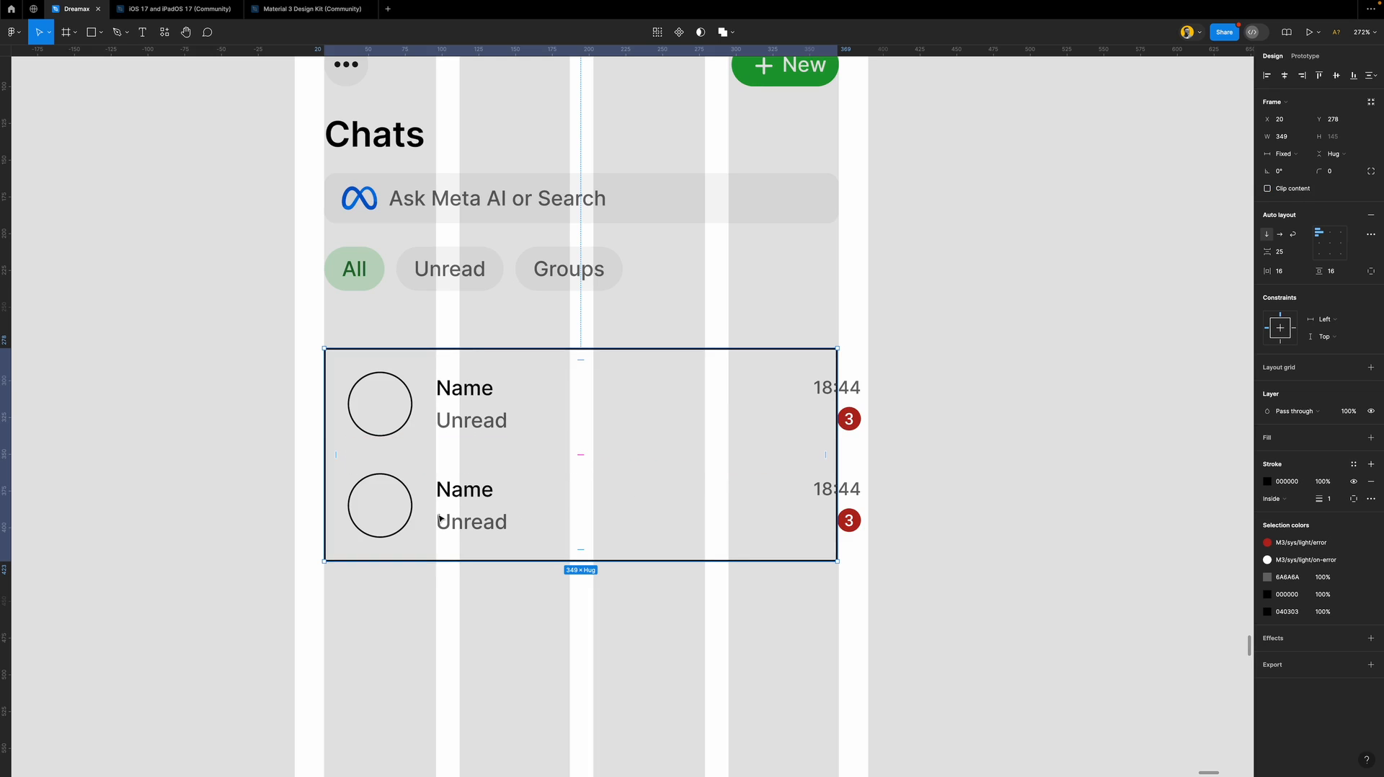
scroll(425, 496, left, 3)
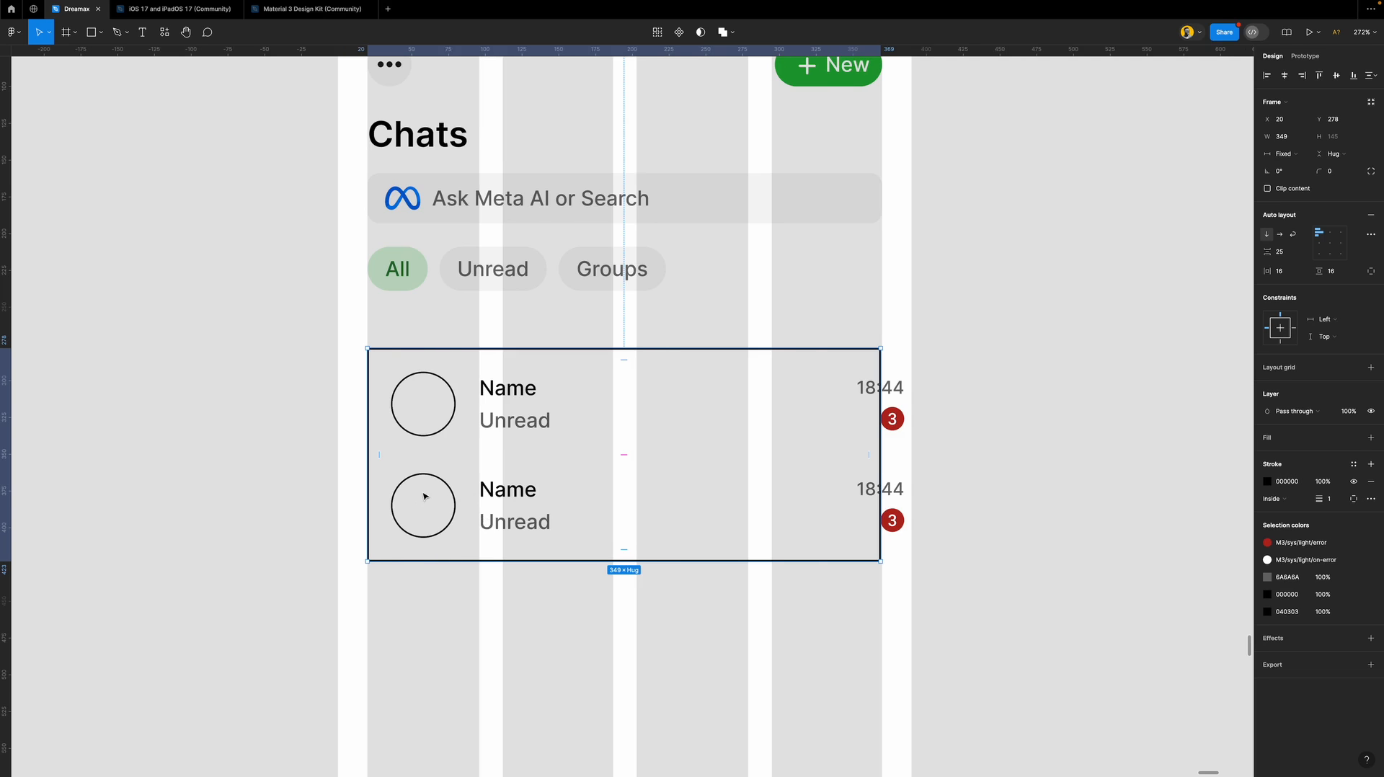
key(Return)
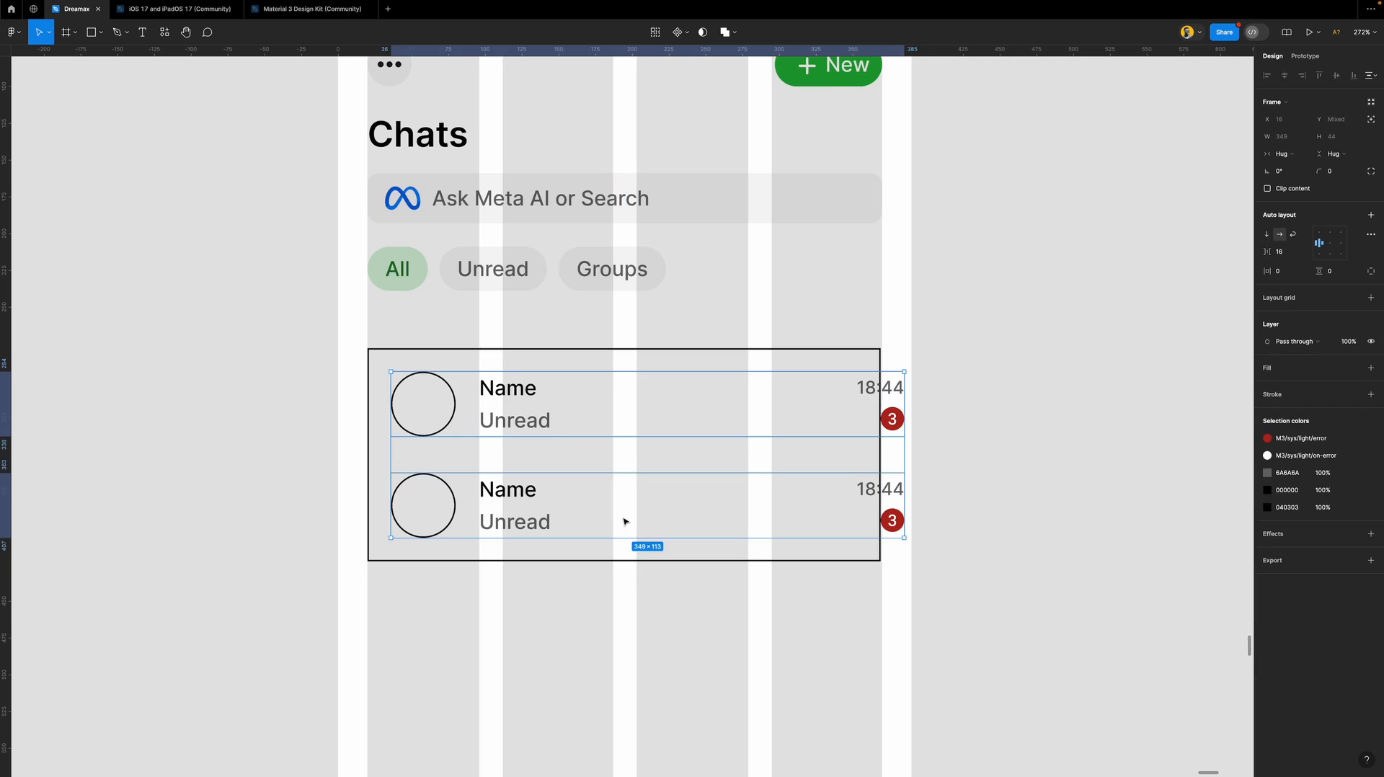
click(998, 433)
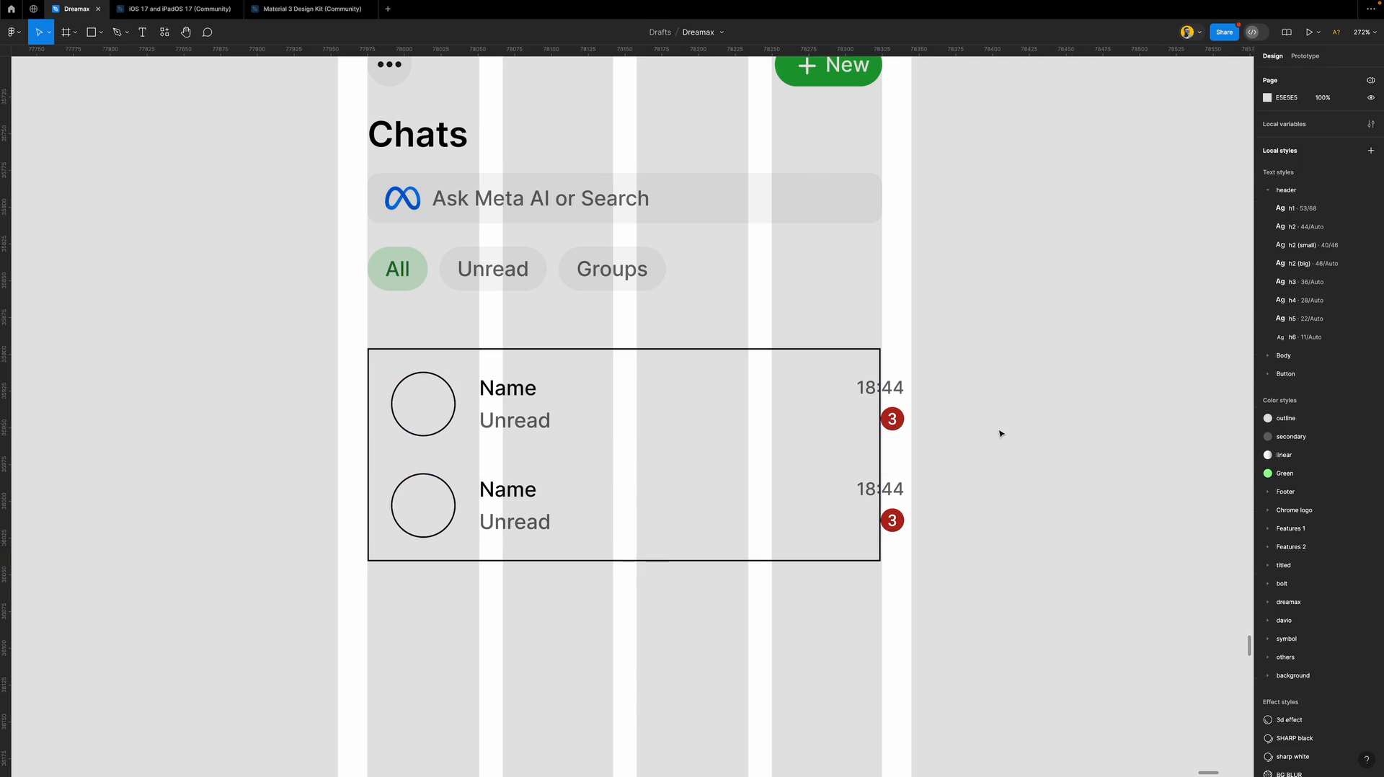
click(579, 412)
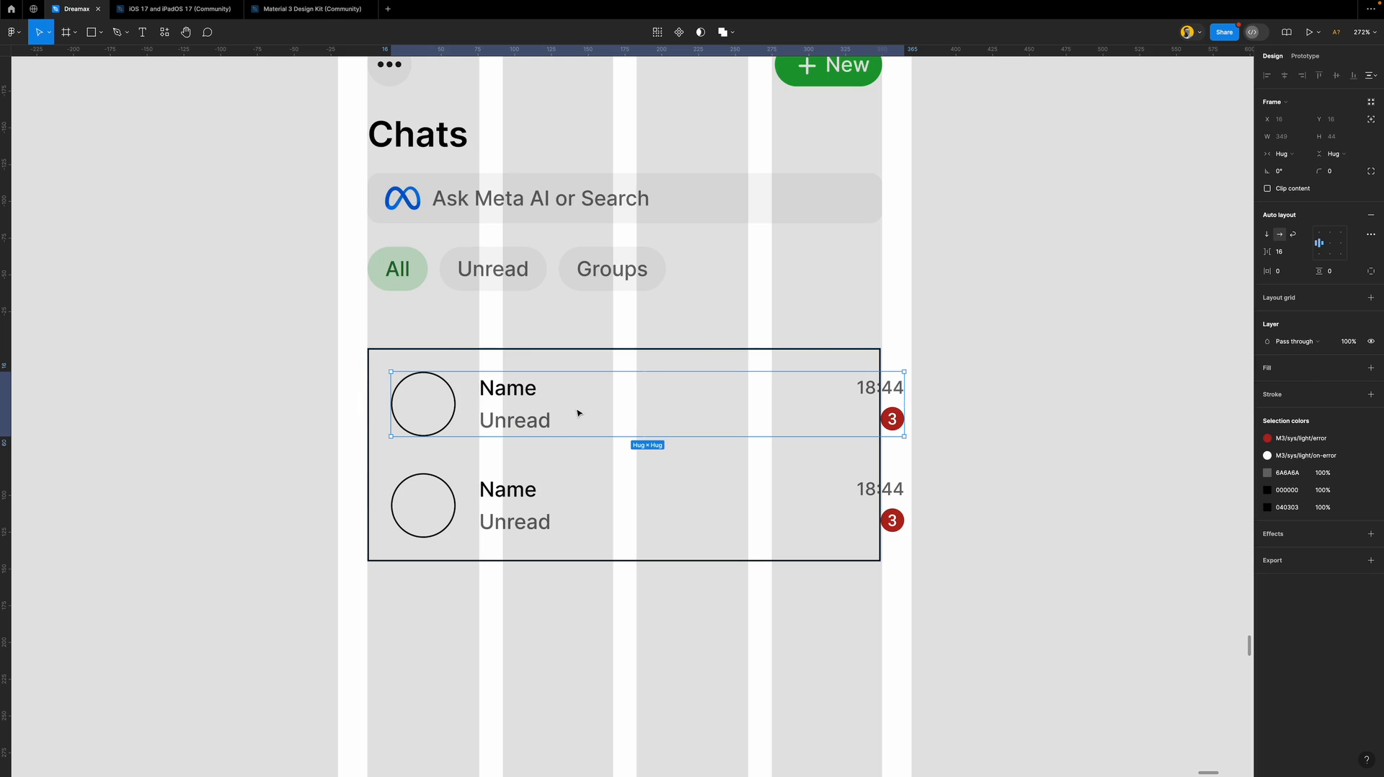
shift+click(529, 517)
click(993, 454)
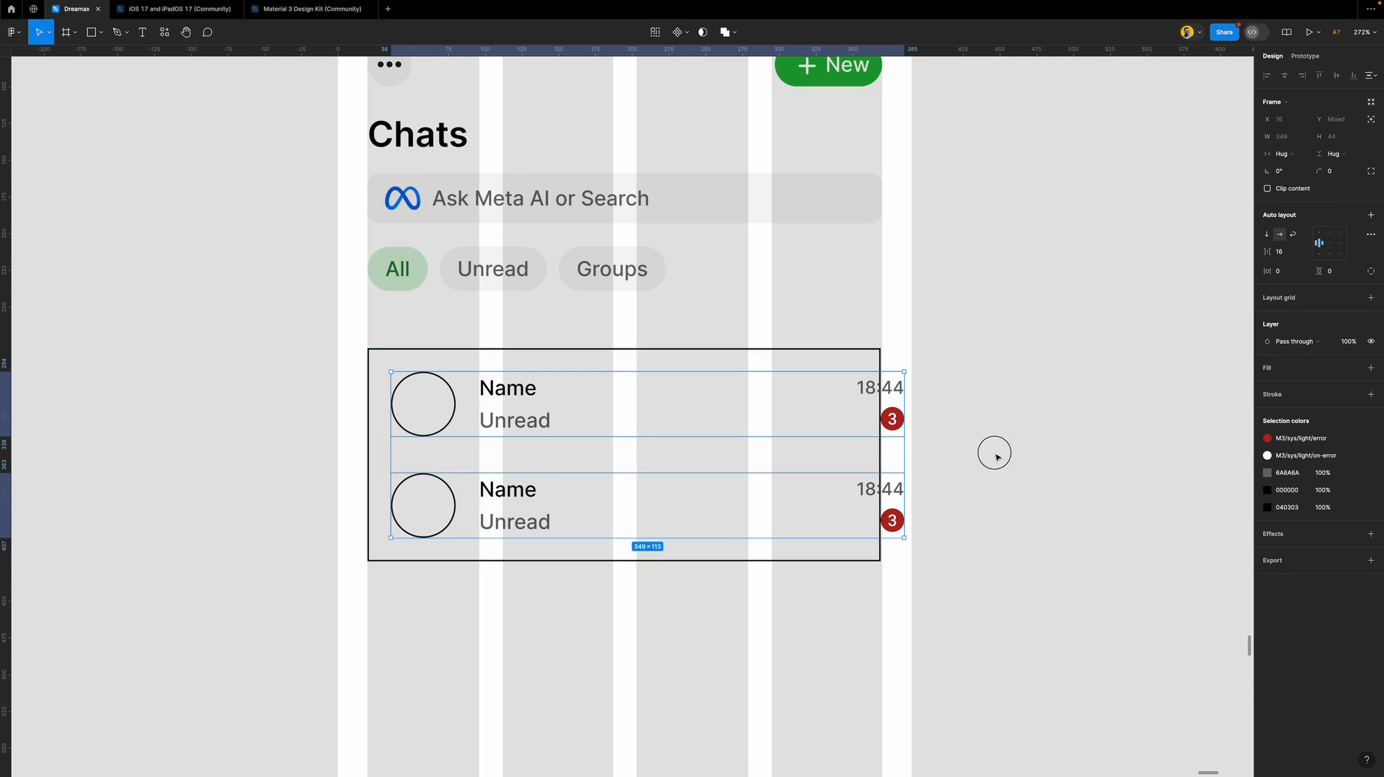
Select both chat rows inside the list frame and set their width to Fill container.
click(820, 393)
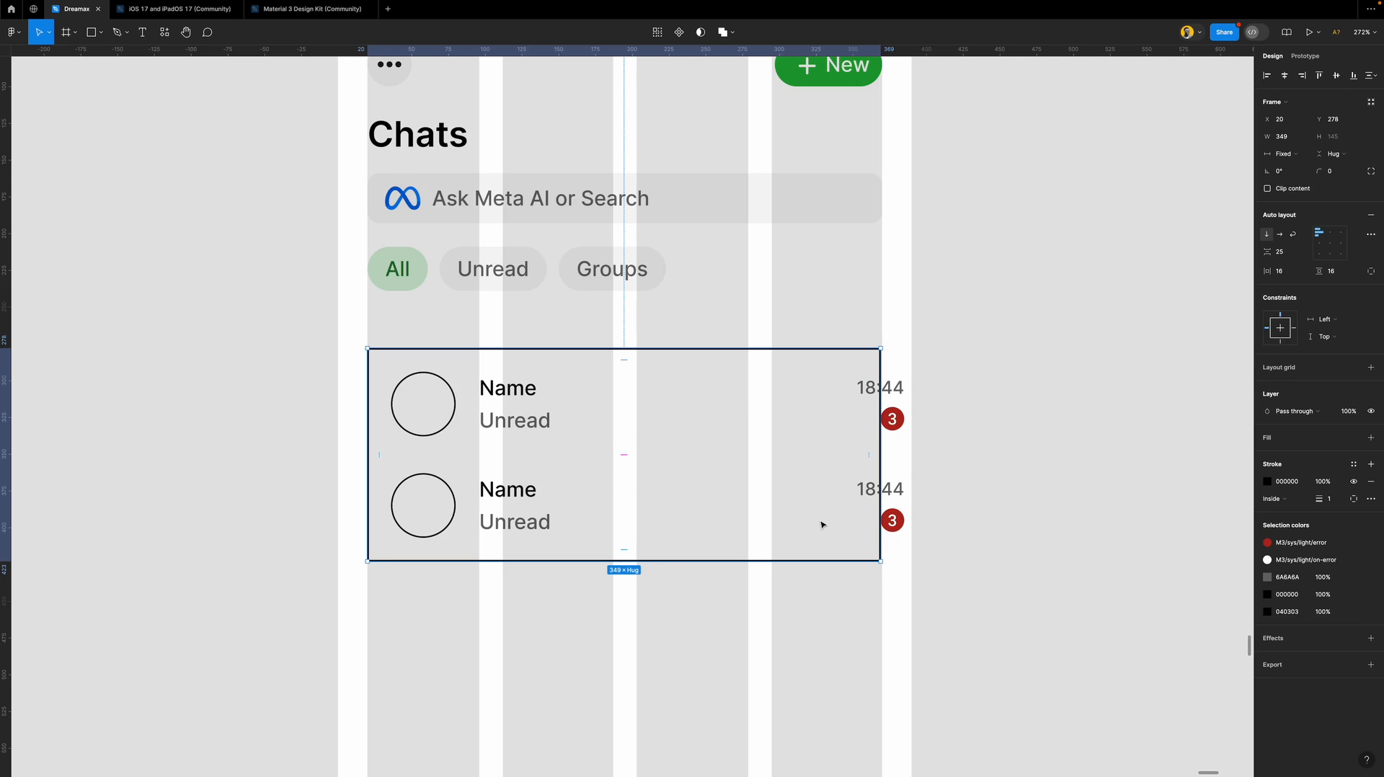
key(Return)
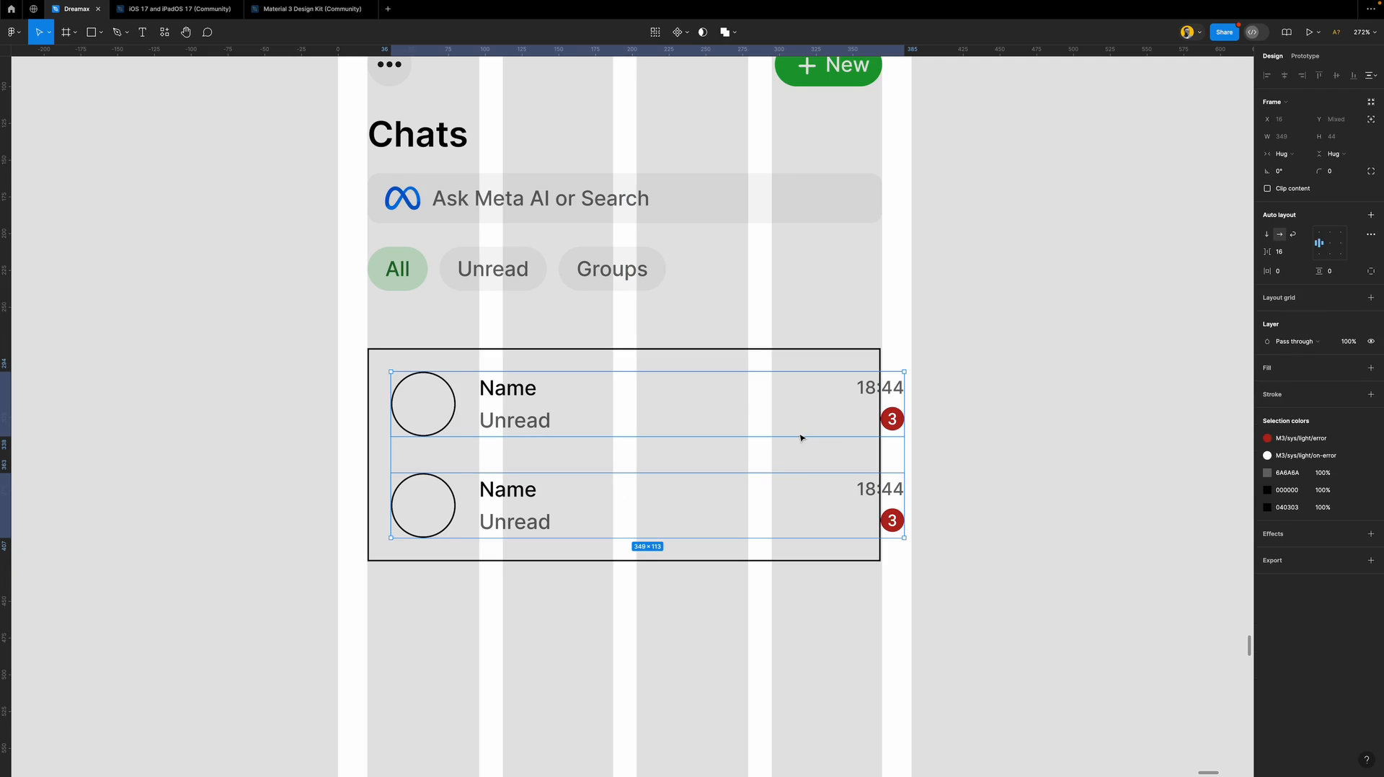
click(1304, 156)
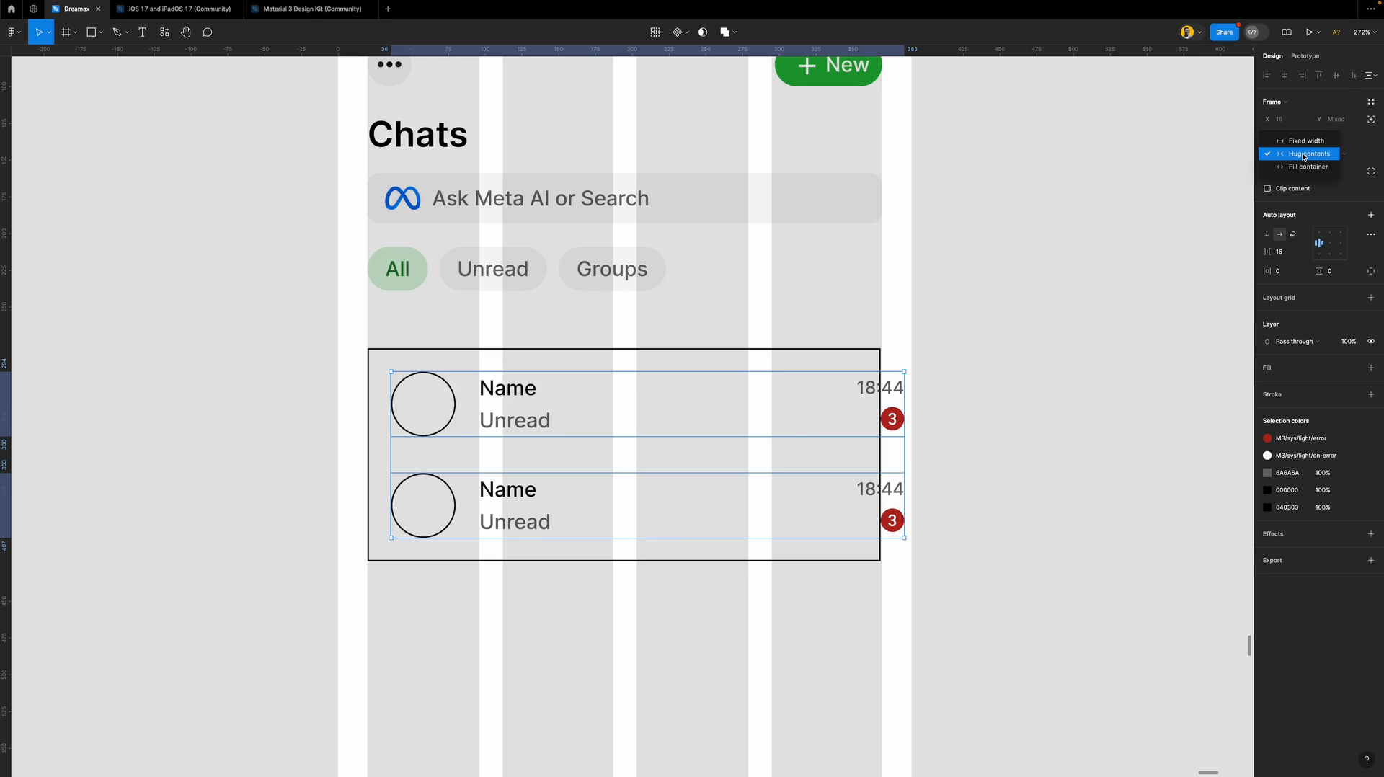
click(1308, 173)
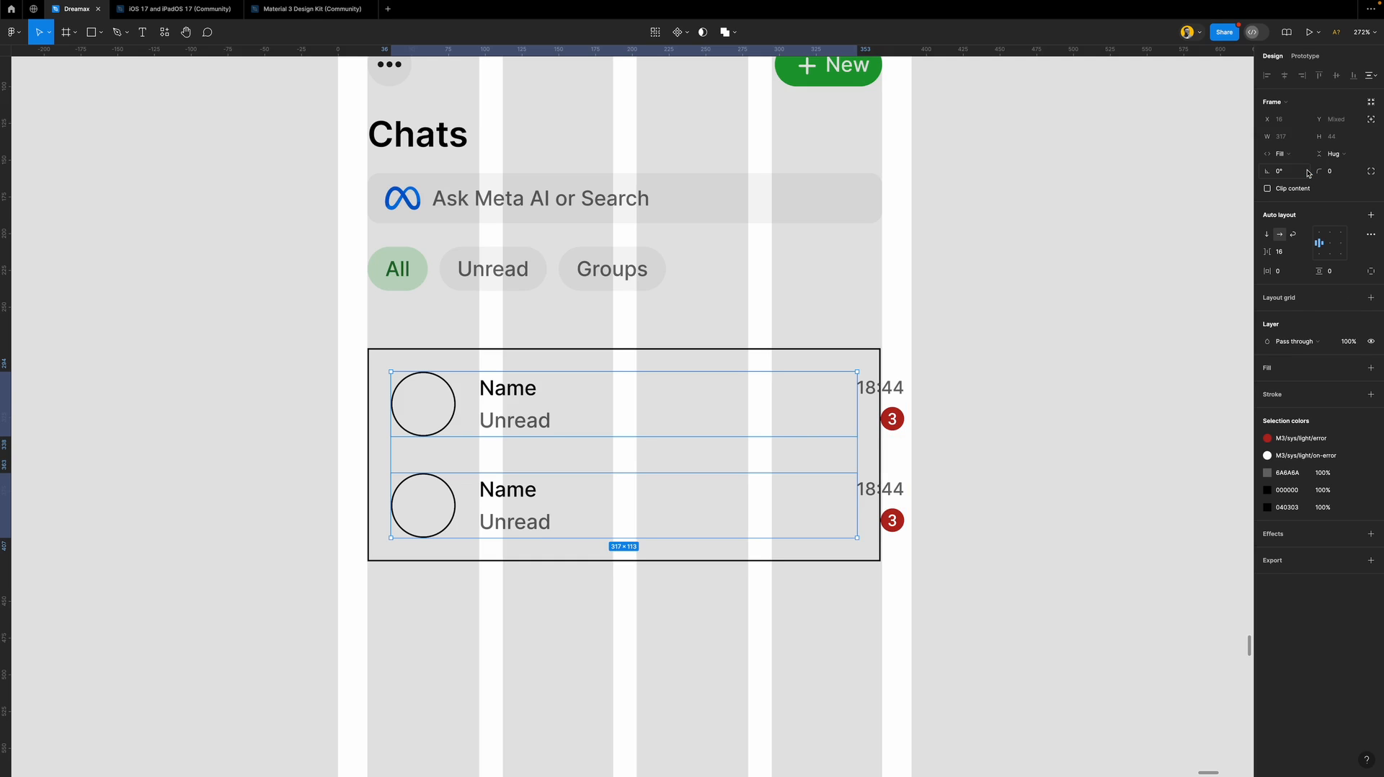
Try setting the width of the avatars and the inner name/time rows to Fill container, and undo it.
key(Return)
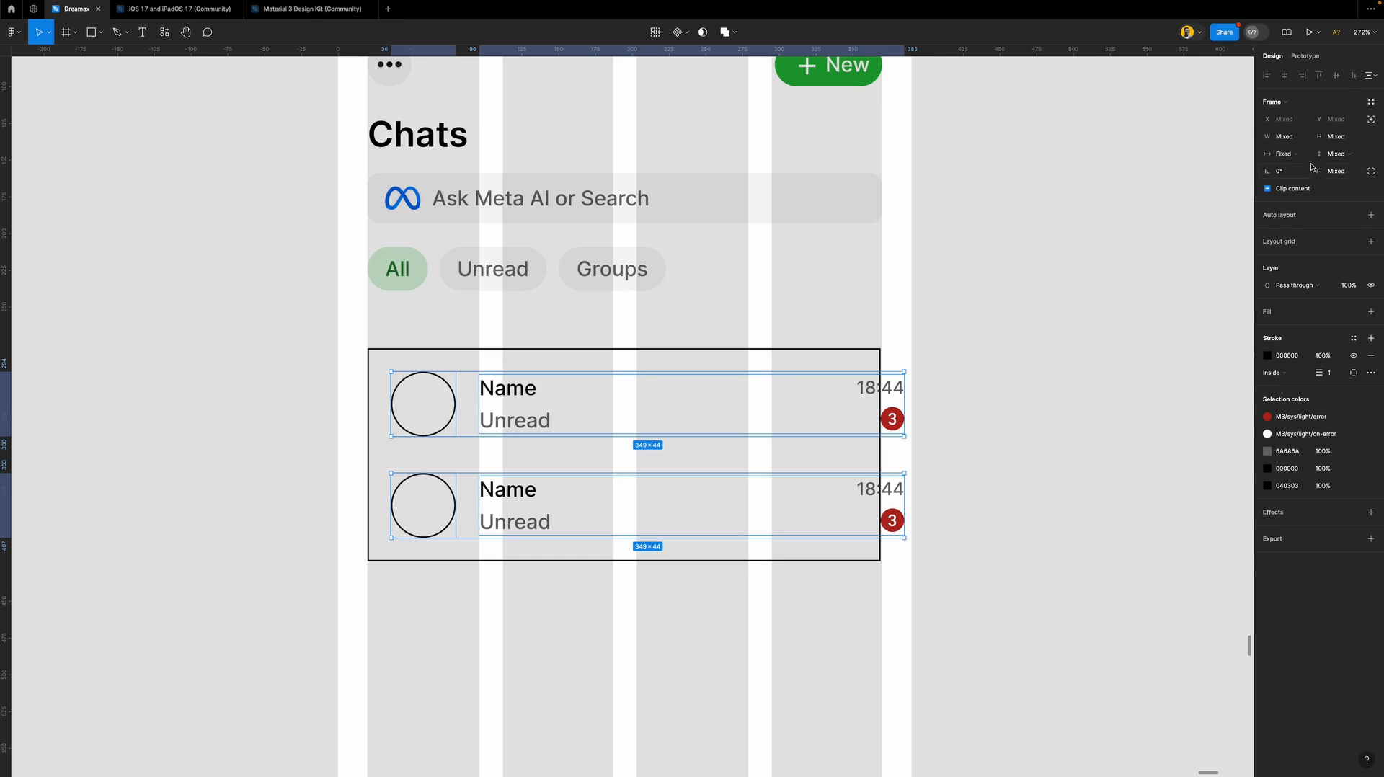
click(1302, 160)
click(1302, 180)
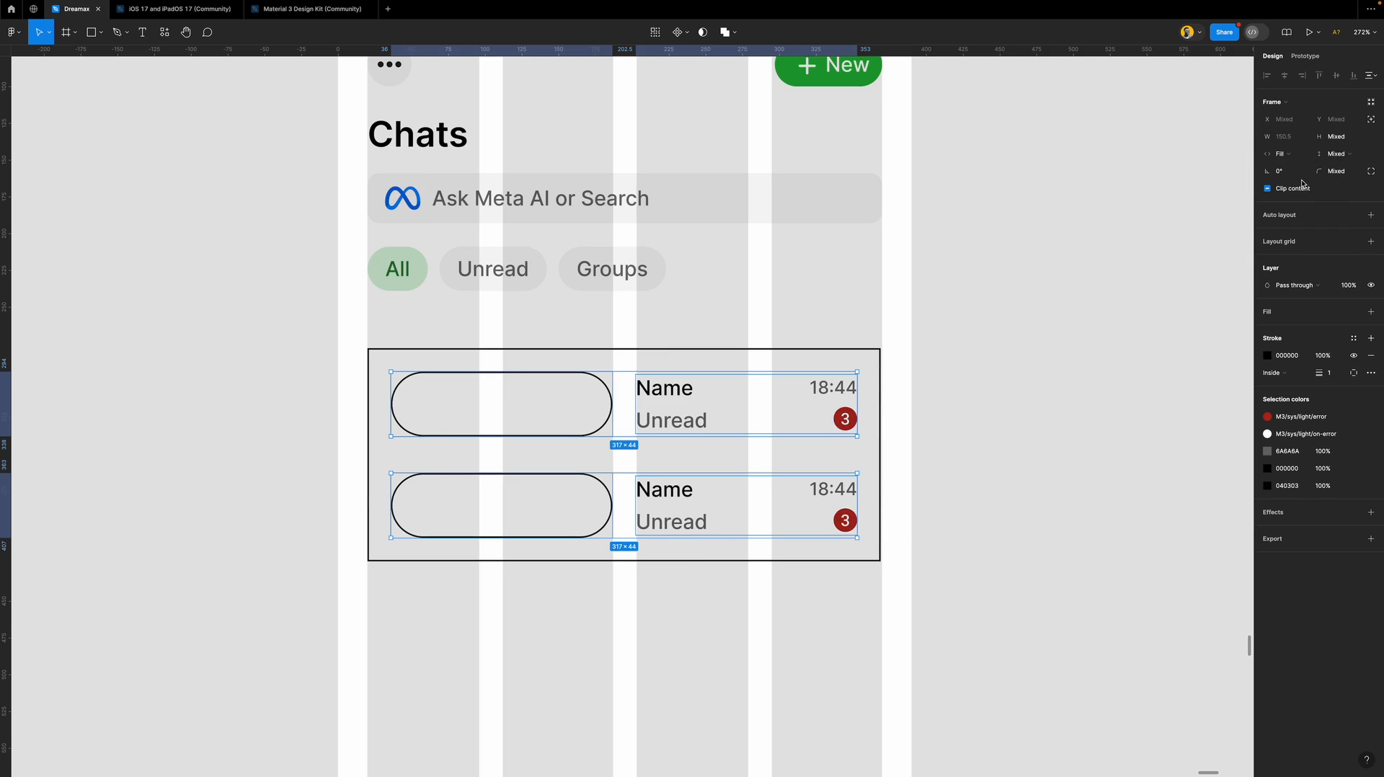
key(super+z)
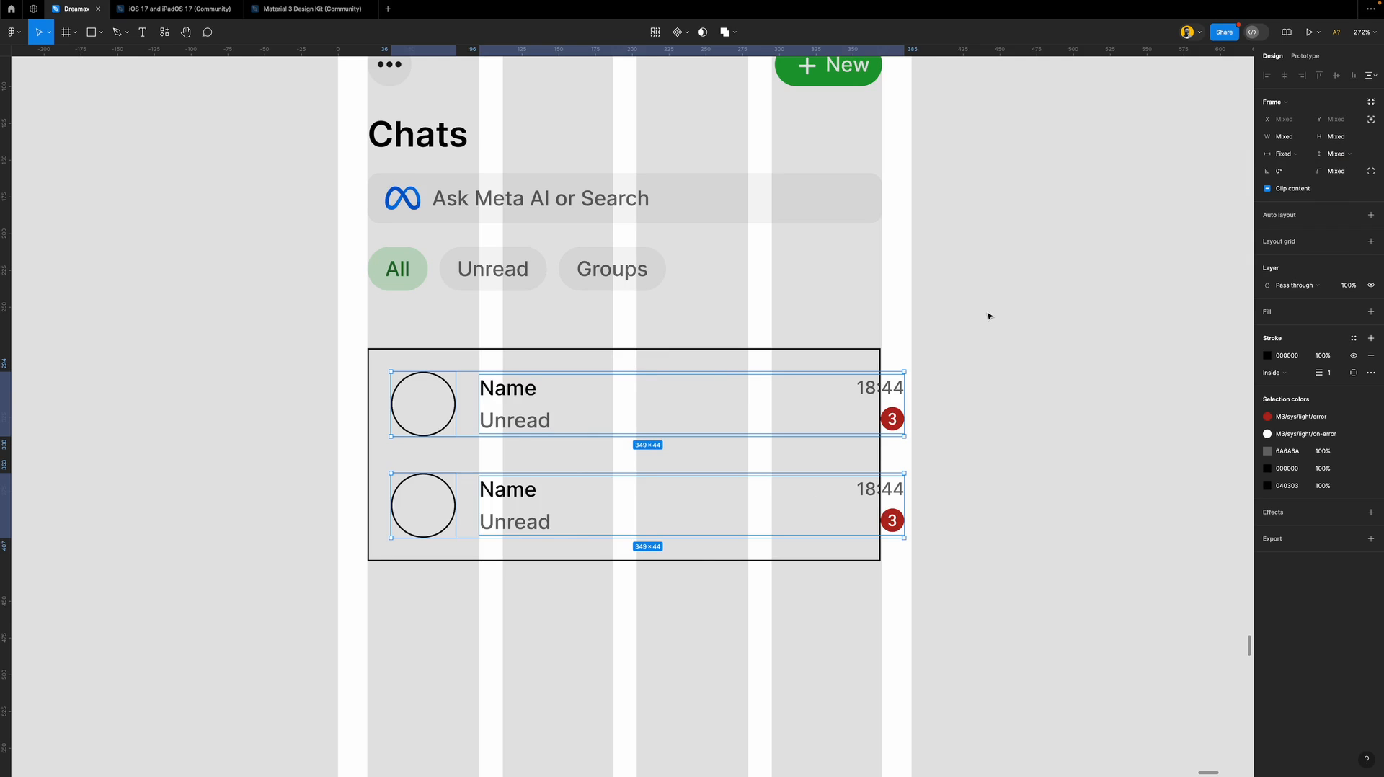
Drop both avatars from the selection and set the width of the two inner name/time rows to Fill container.
shift+click(435, 410)
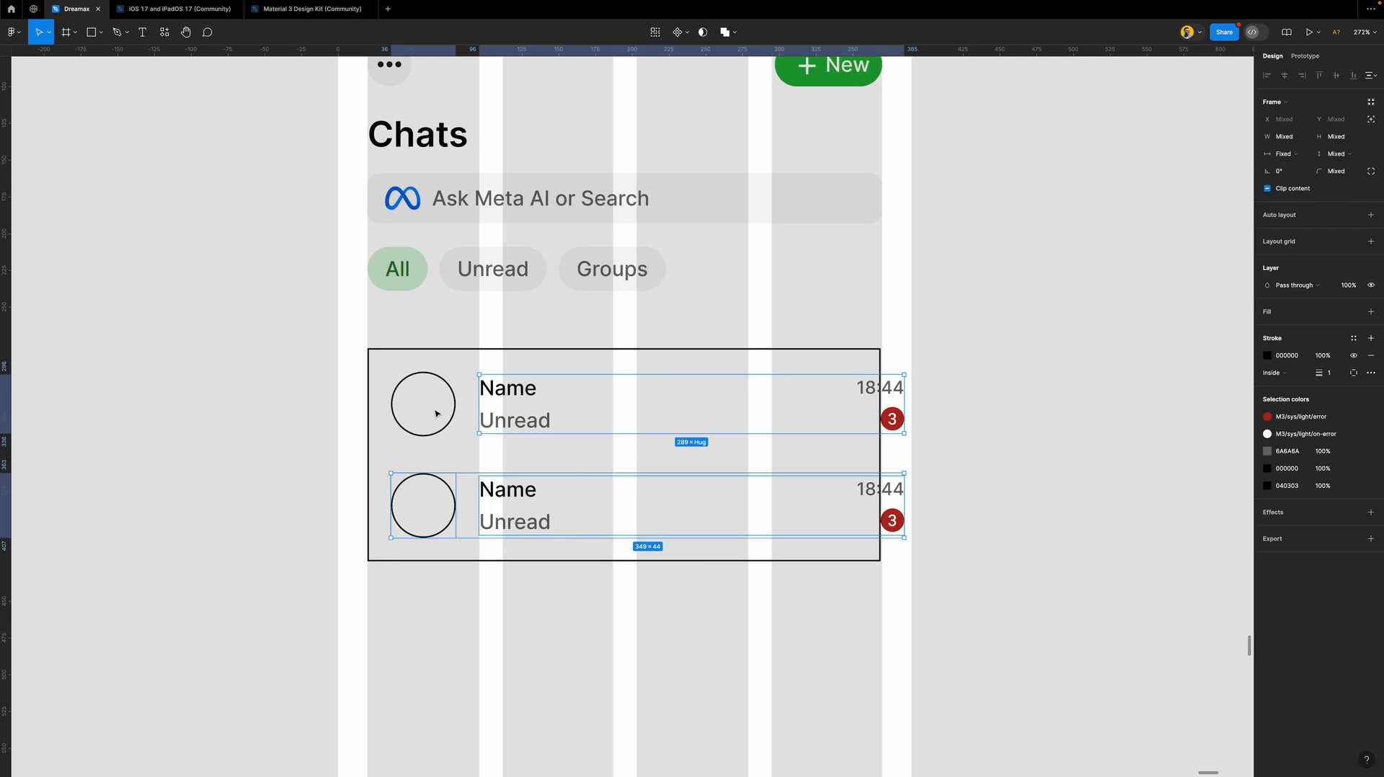
shift+click(423, 502)
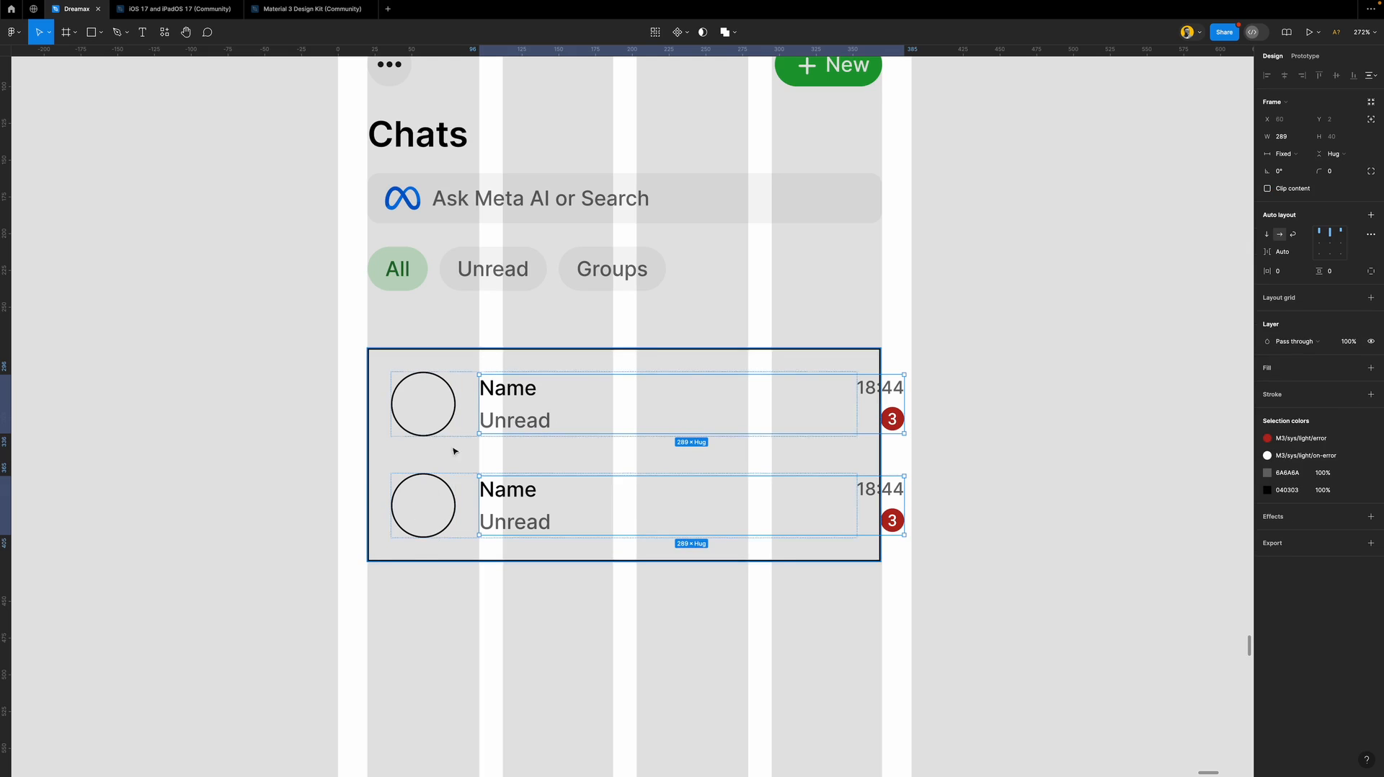
click(1283, 154)
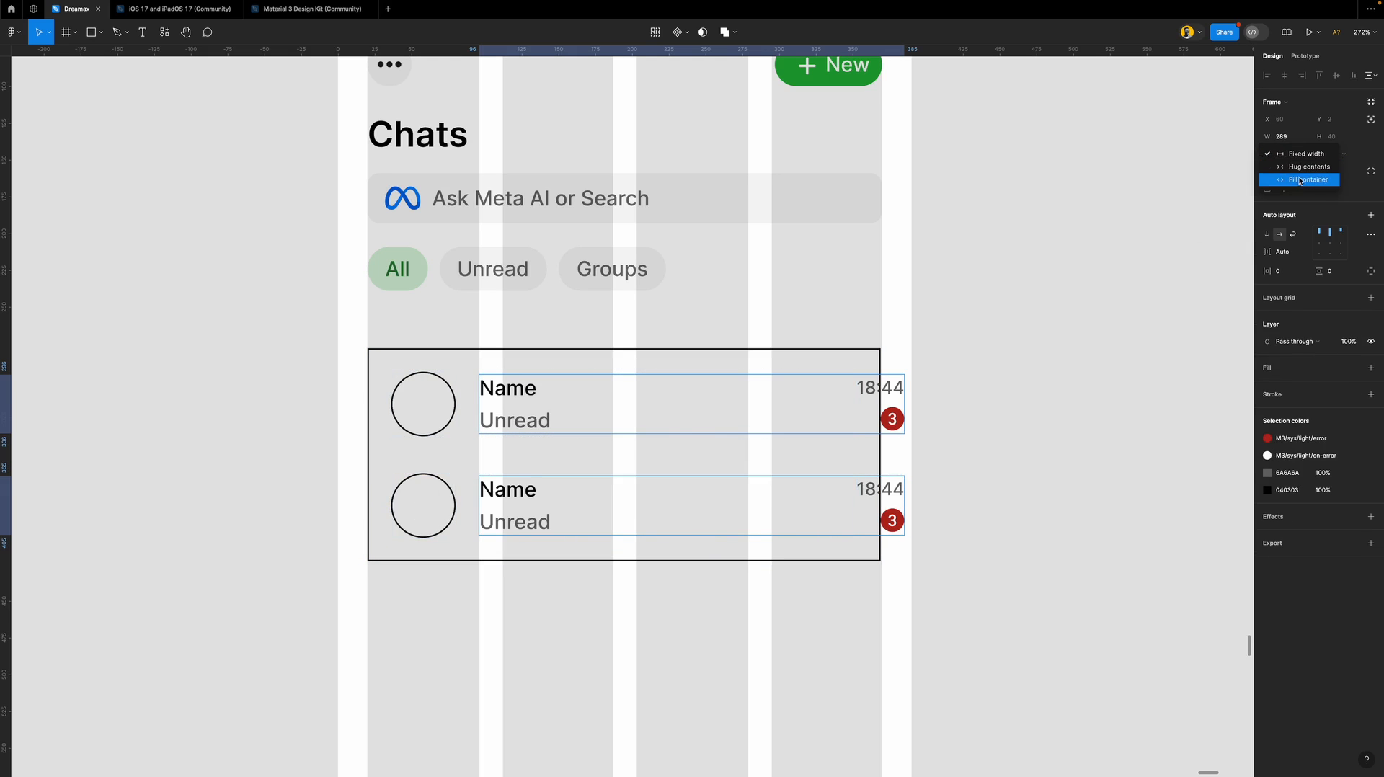
click(1299, 182)
click(949, 553)
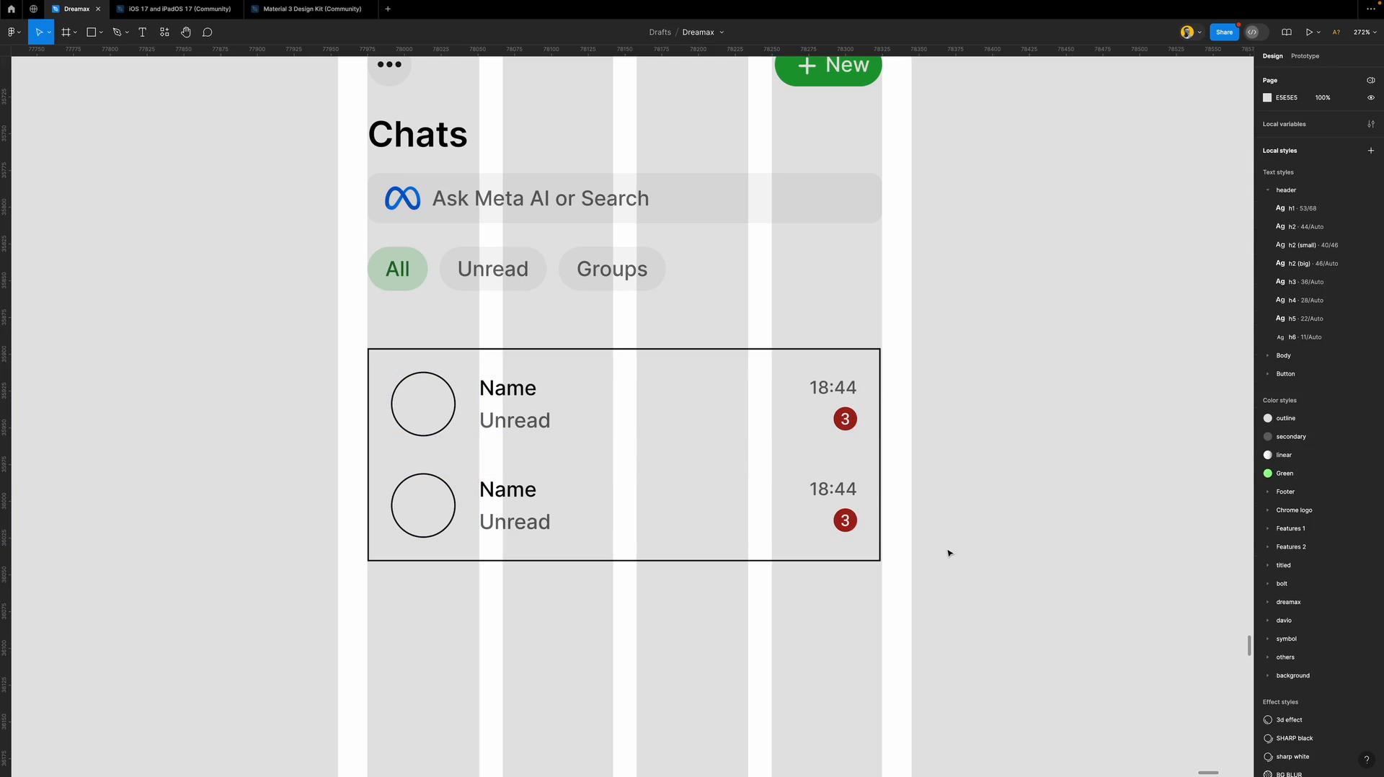
Try narrowing the chat list frame to a width of 174 to test how the rows resize, and undo it.
click(726, 411)
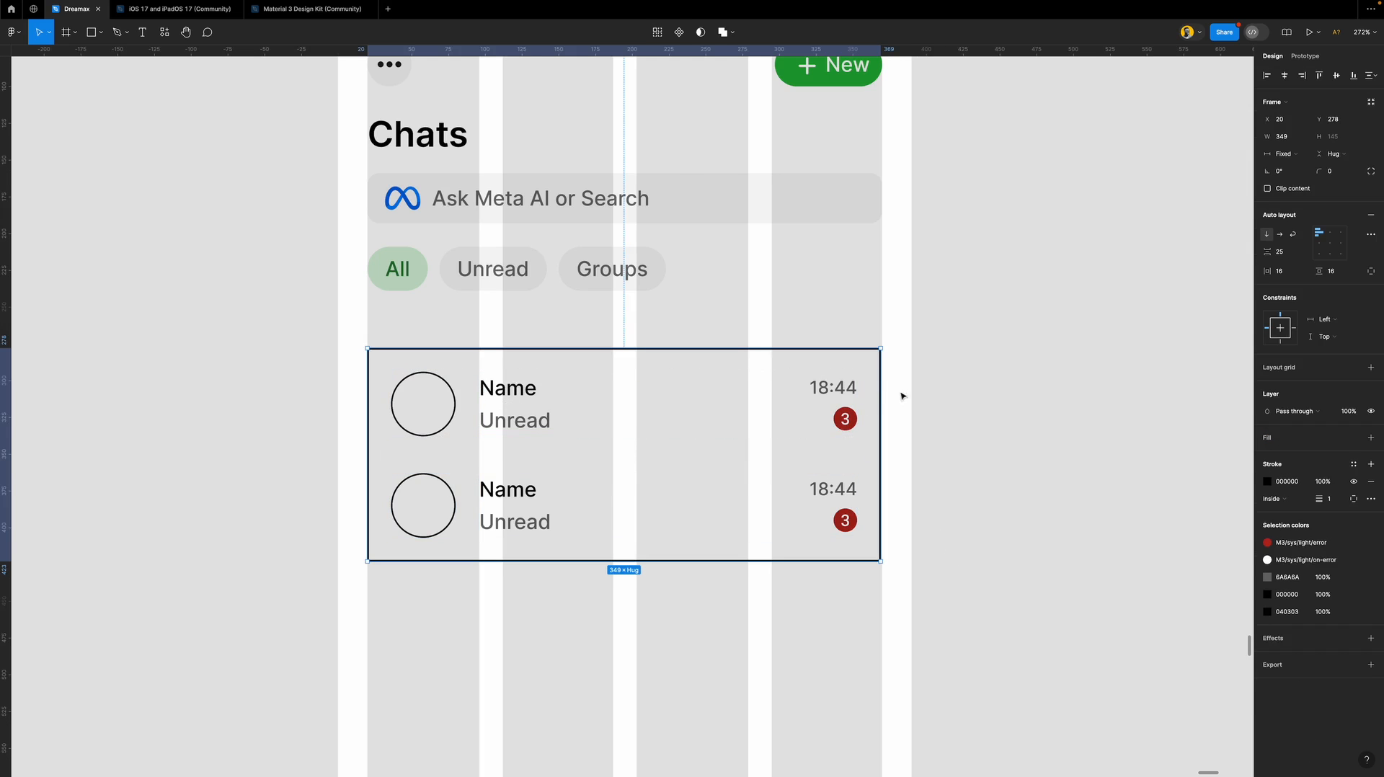
drag(880, 396, 622, 412)
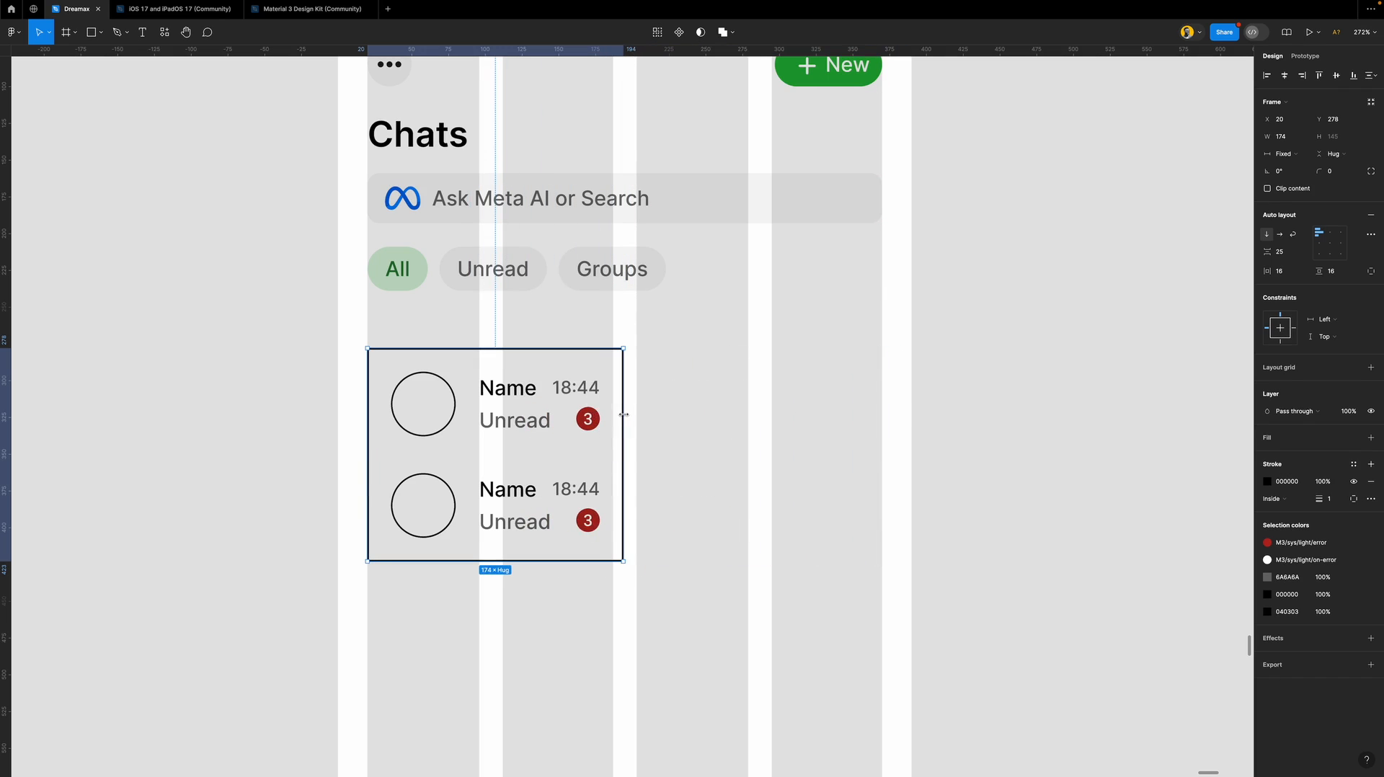
key(super+z)
click(1045, 393)
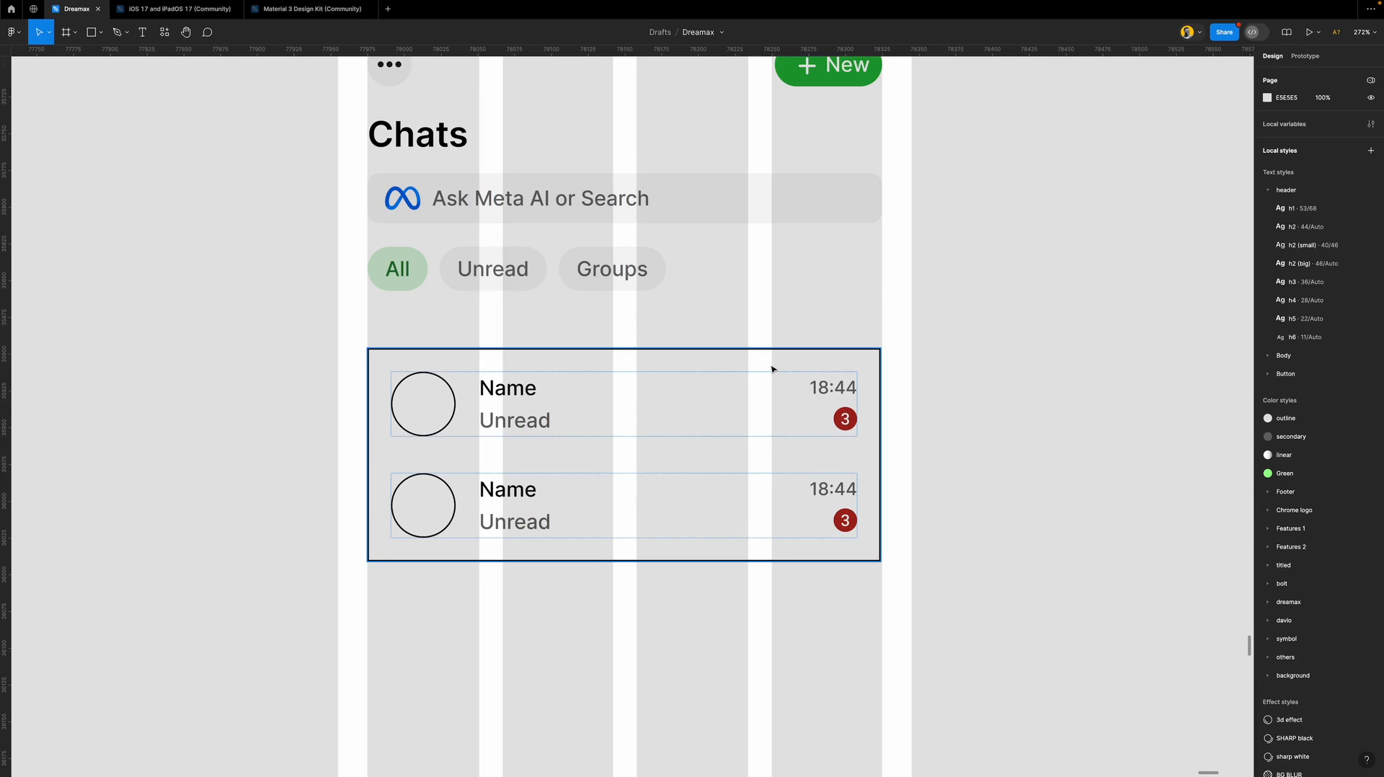
Widen the chat list frame to 350 so its edges align with the outer layout columns.
click(786, 387)
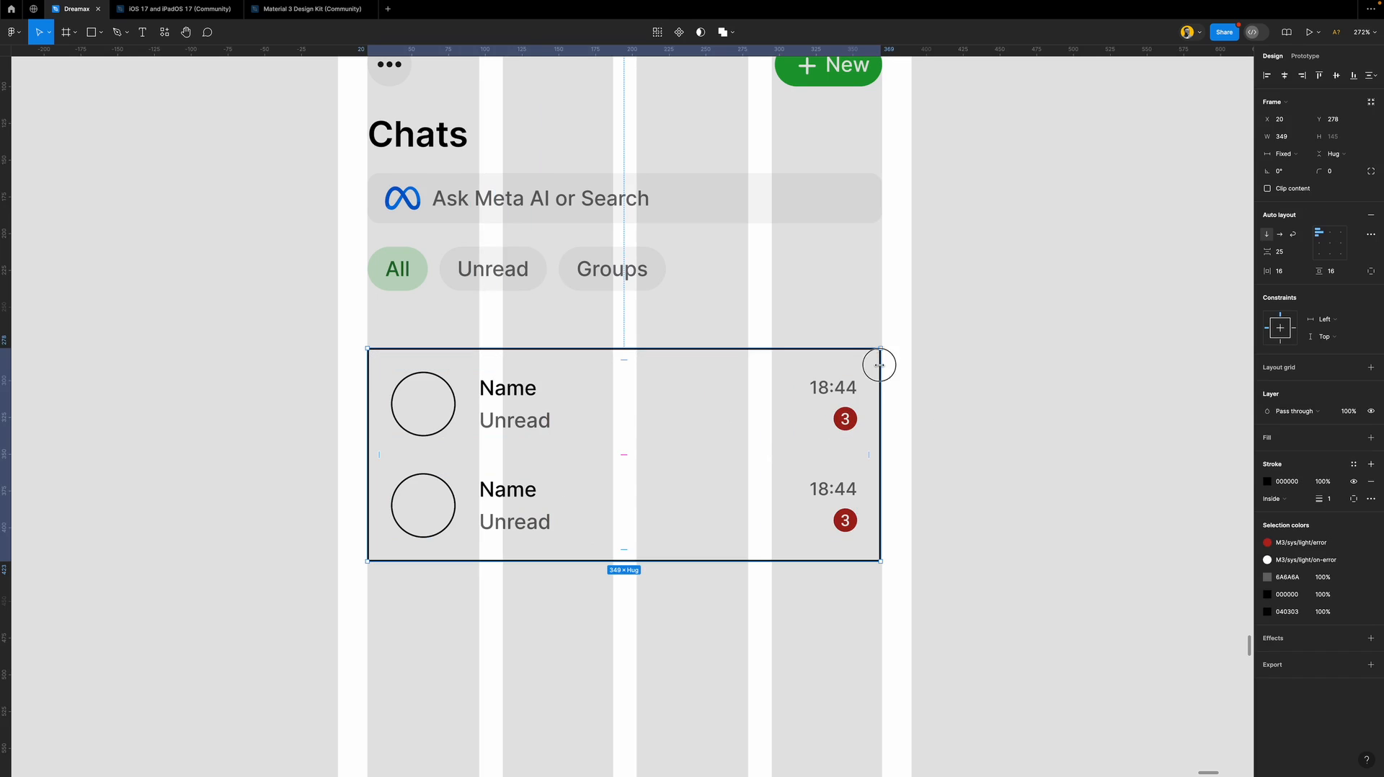
drag(880, 366, 881, 366)
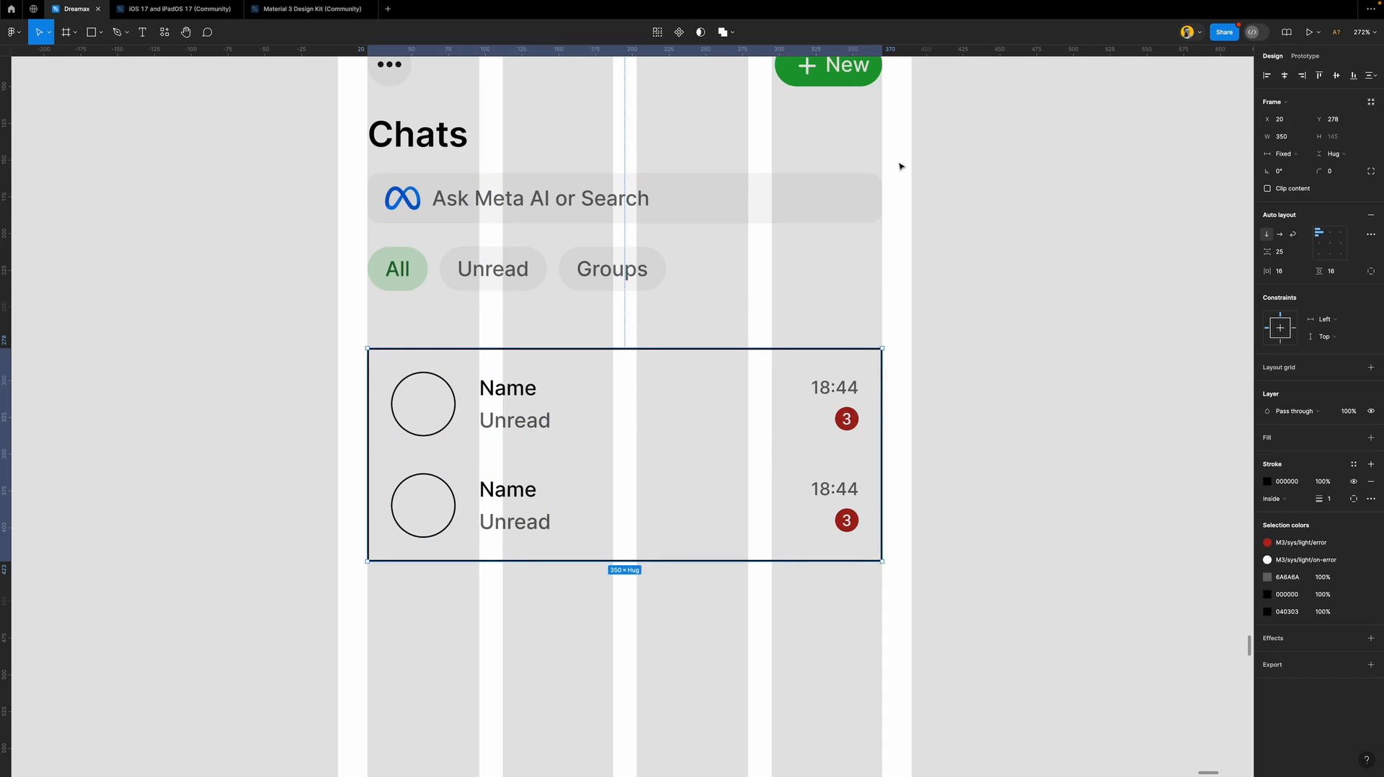
drag(362, 420, 366, 421)
Replace the first chat row avatar's black stroke with a light grey fill.
double_click(443, 406)
click(447, 411)
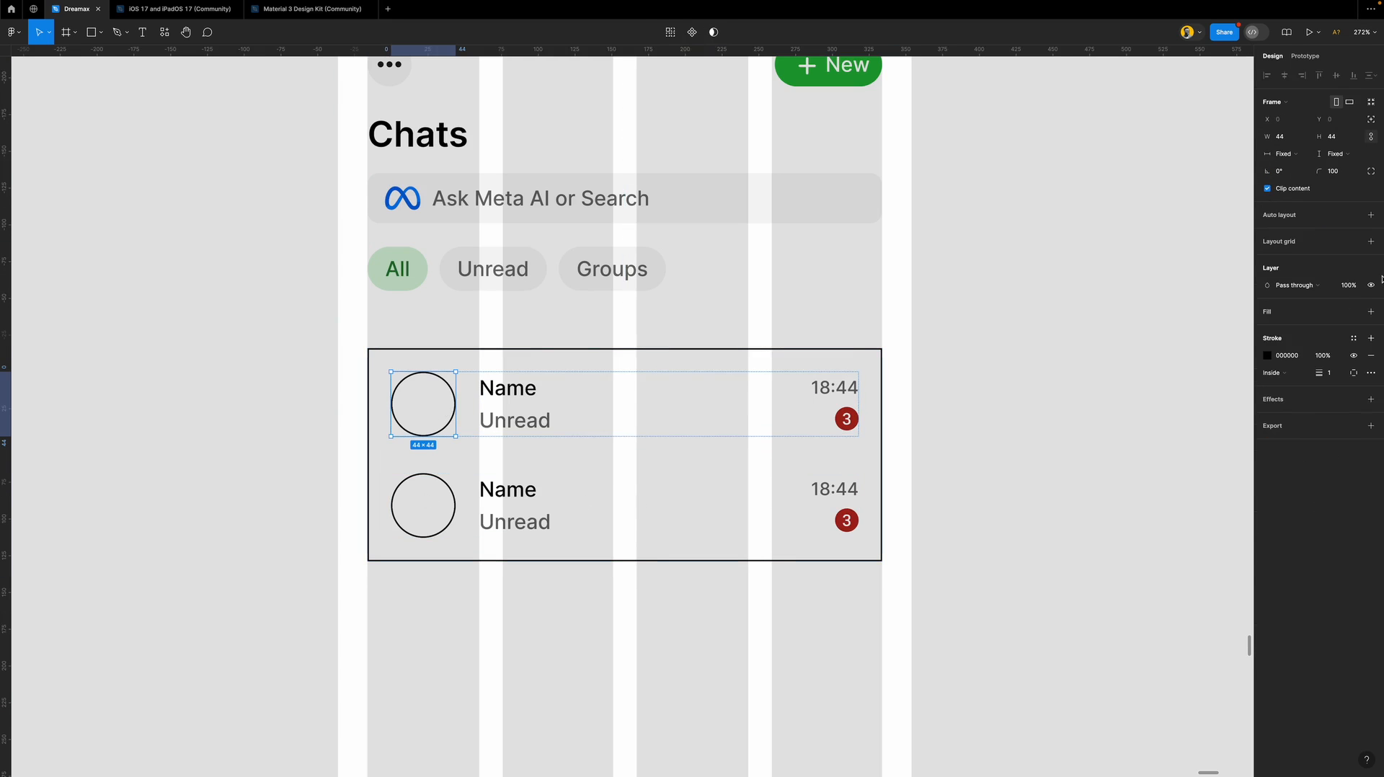
click(1371, 373)
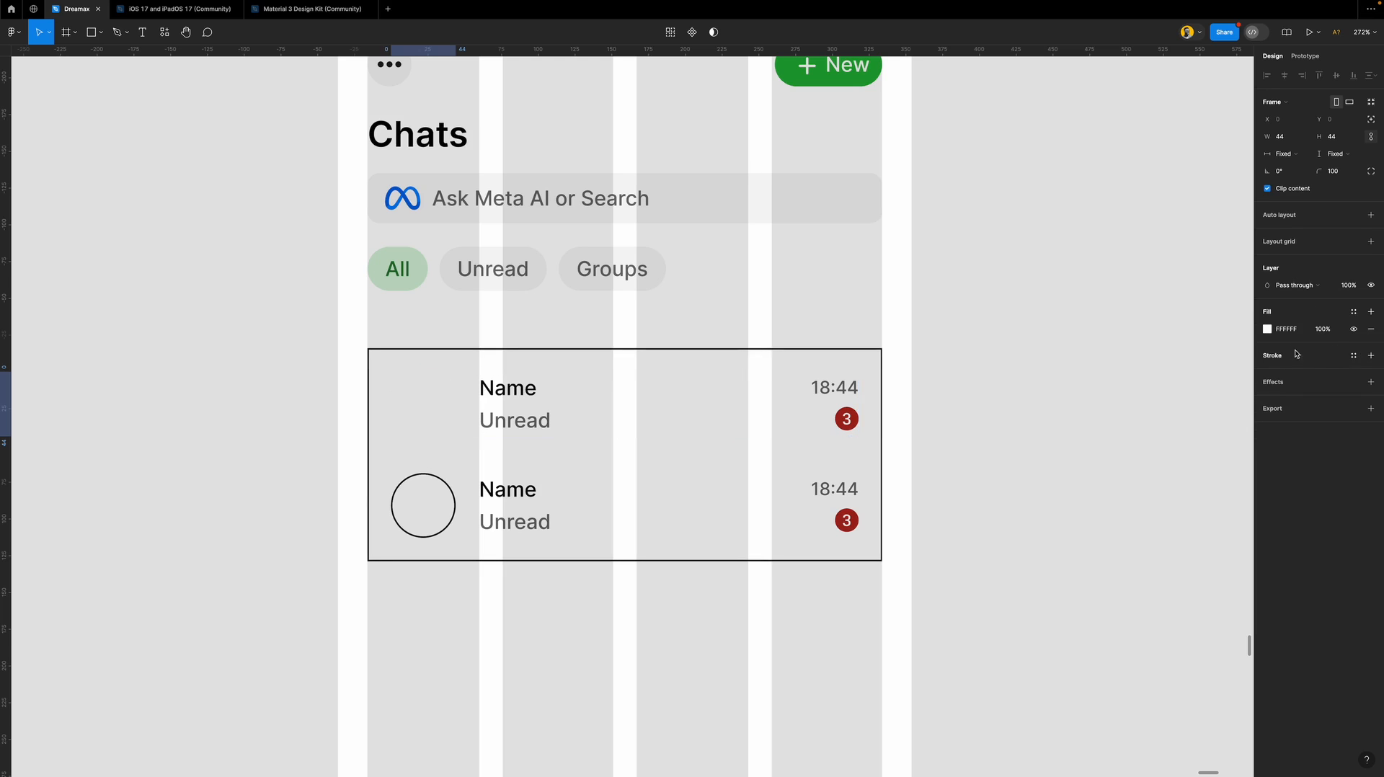
click(1267, 330)
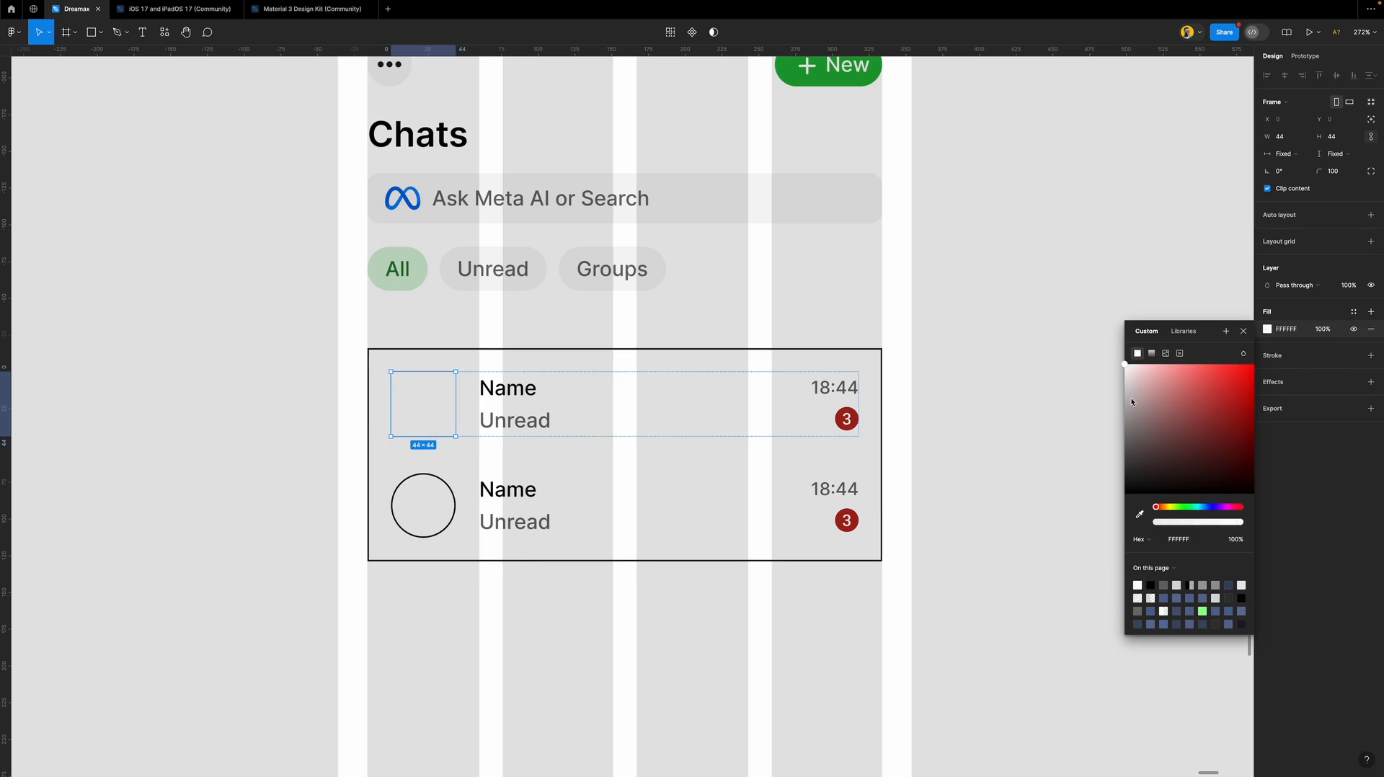
drag(1142, 472, 1111, 385)
click(1243, 331)
Hide the four-column layout grid on the whatsapp frame and review the whole screen.
click(880, 309)
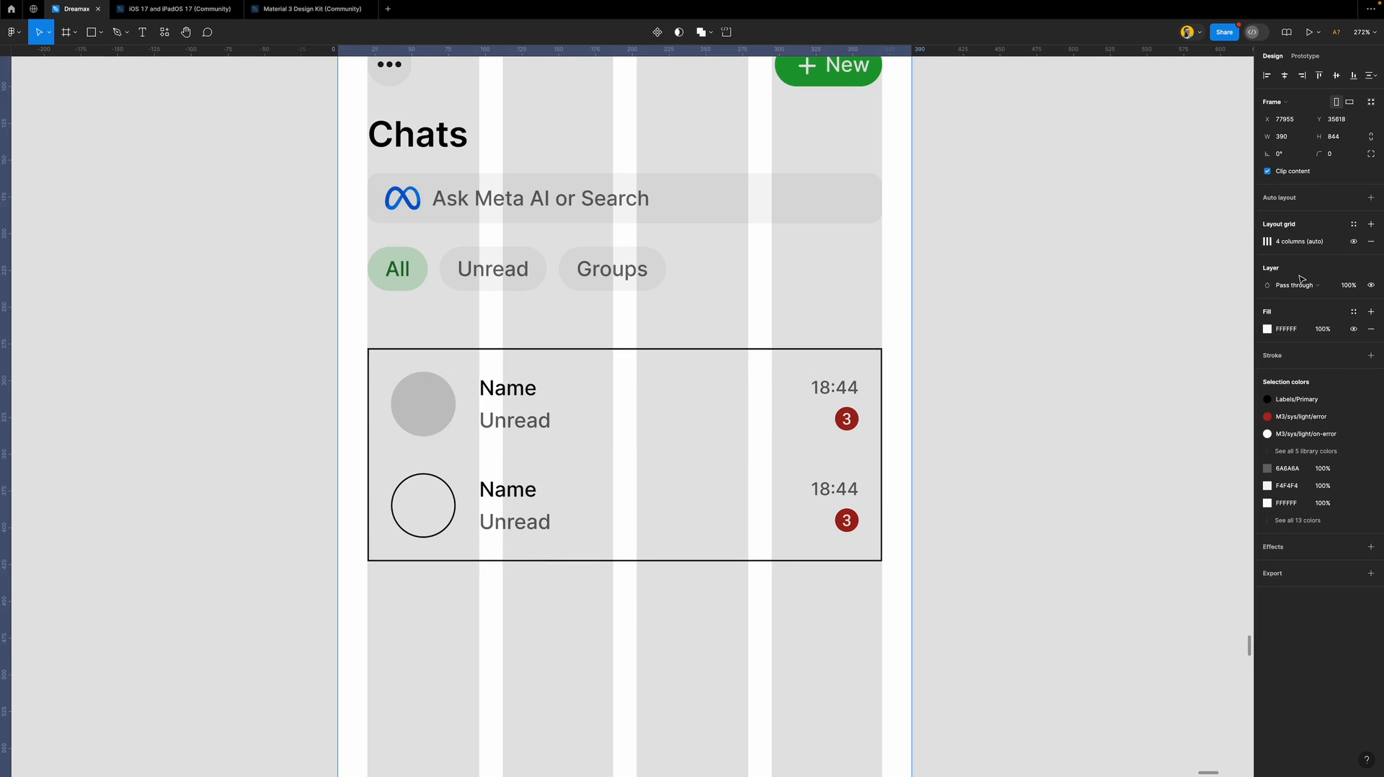
click(1355, 243)
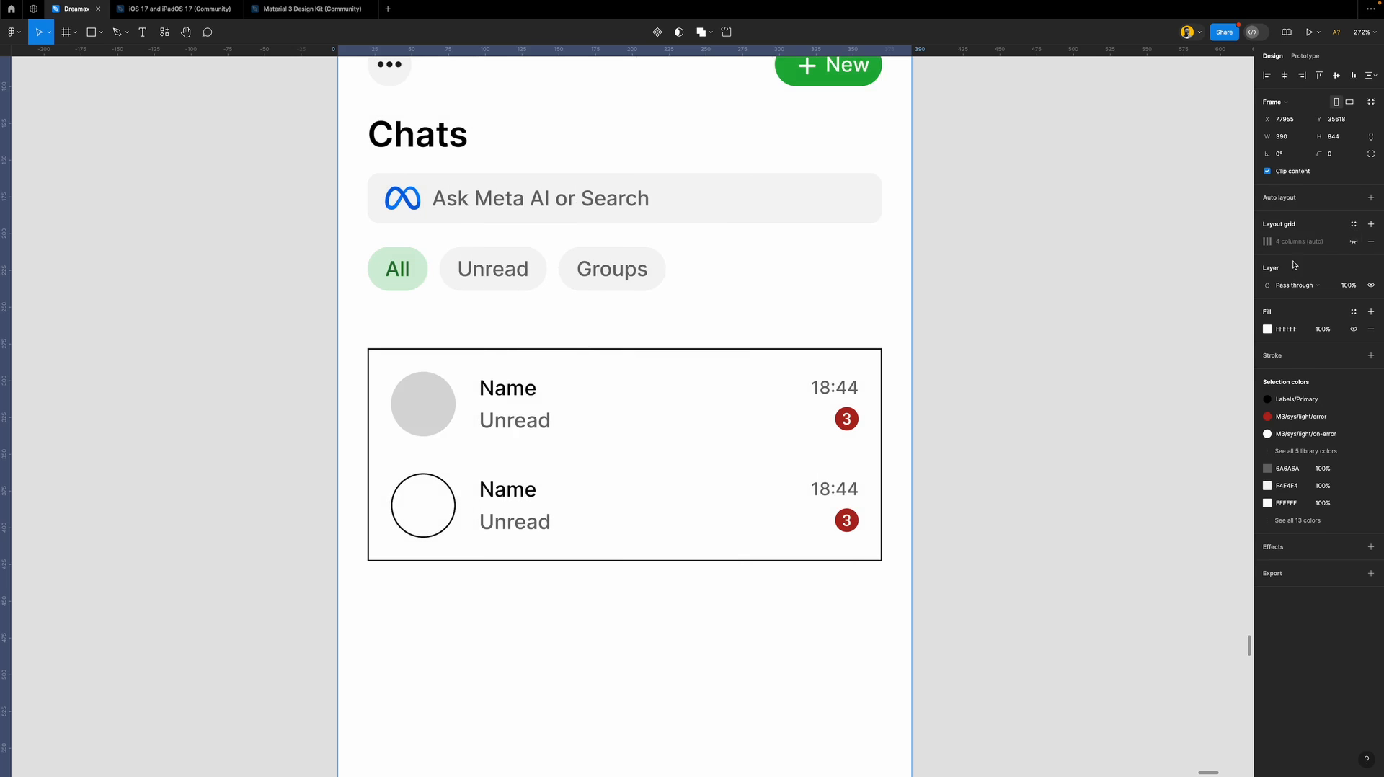
click(992, 398)
scroll(623, 384, down, 3)
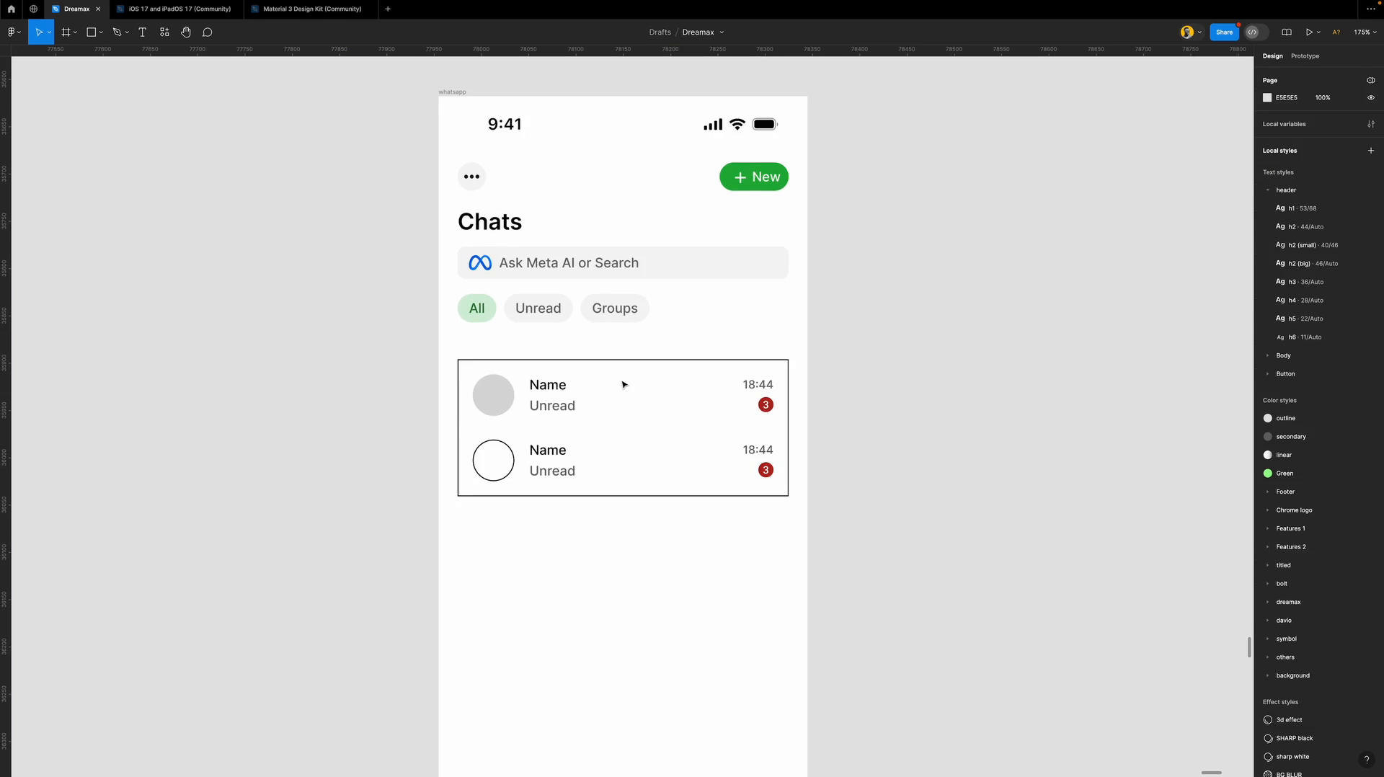
scroll(624, 384, down, 1)
scroll(623, 384, up, 1)
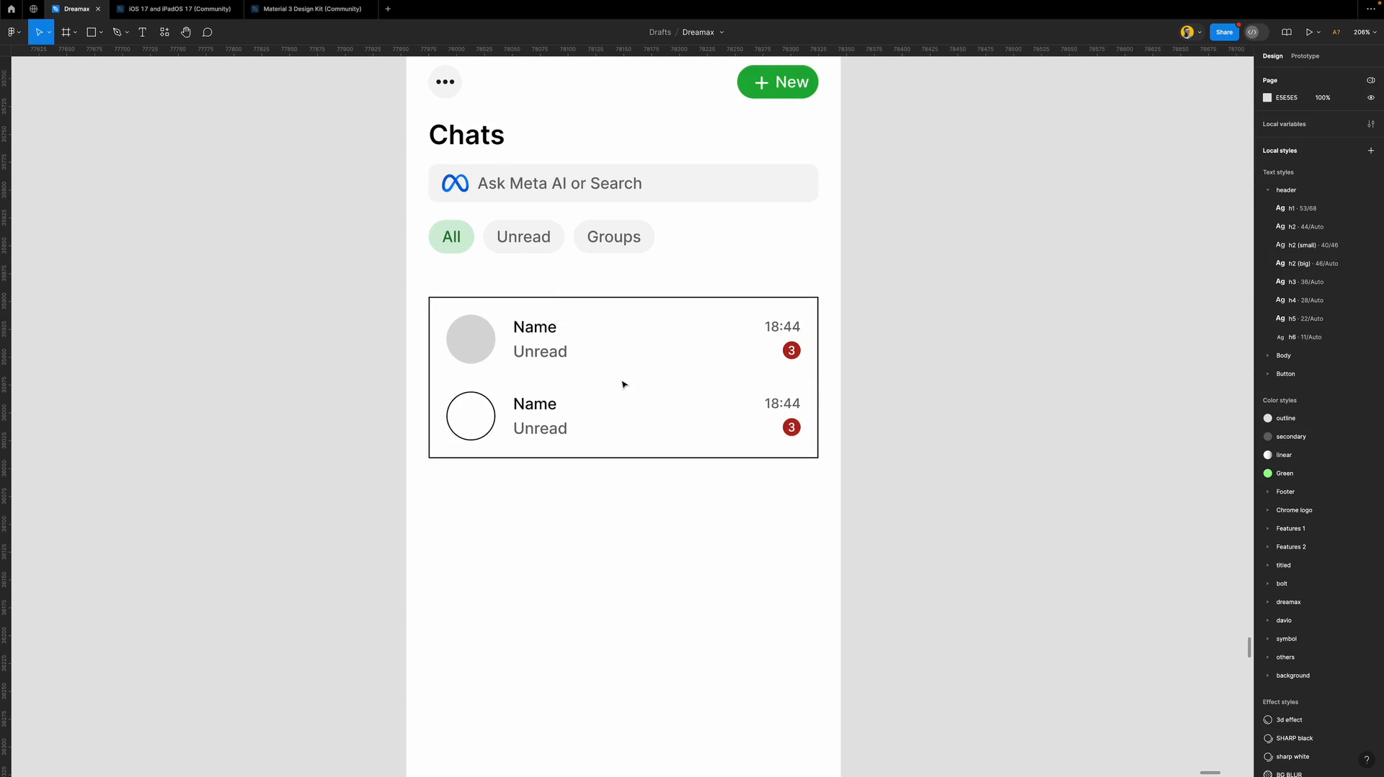
scroll(624, 384, up, 3)
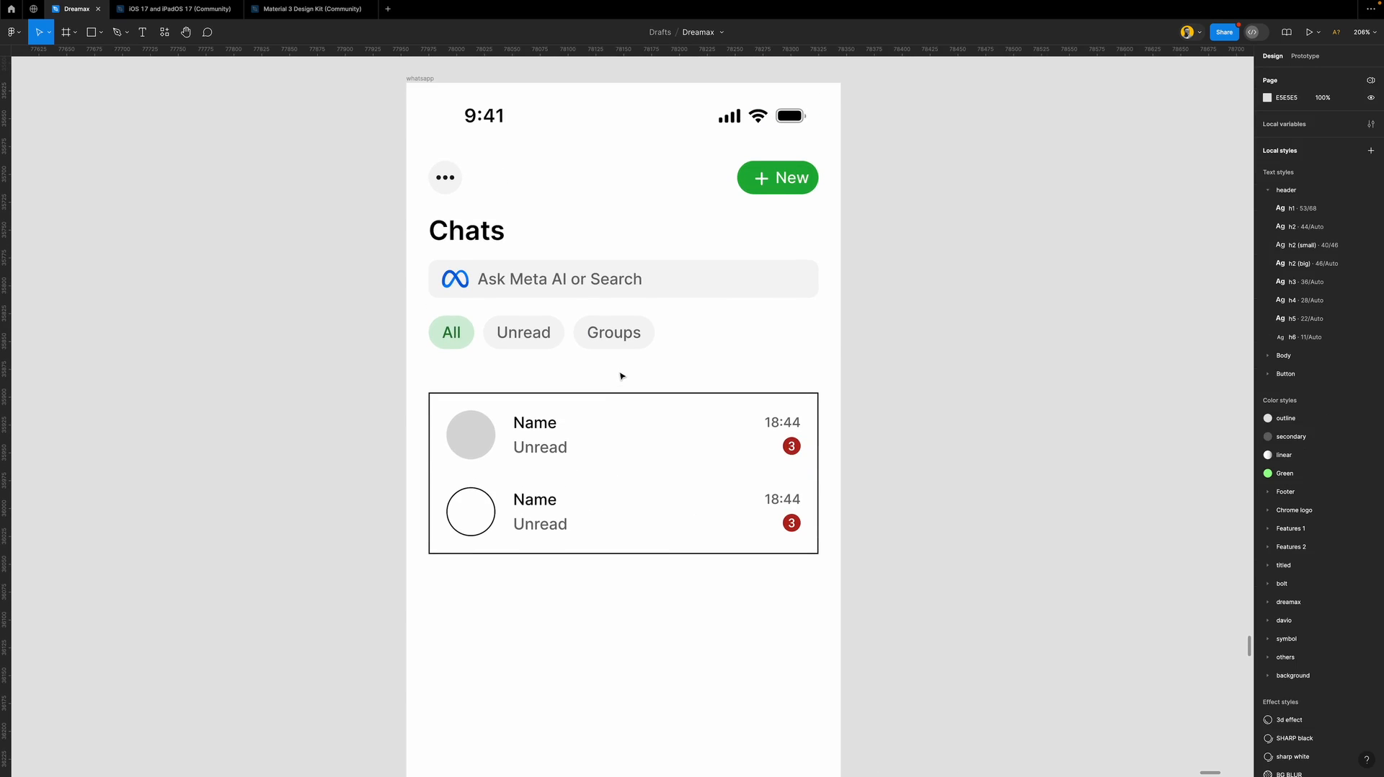
Recolor the three dots in the round more-options button to the grey 6A6A6A.
click(451, 175)
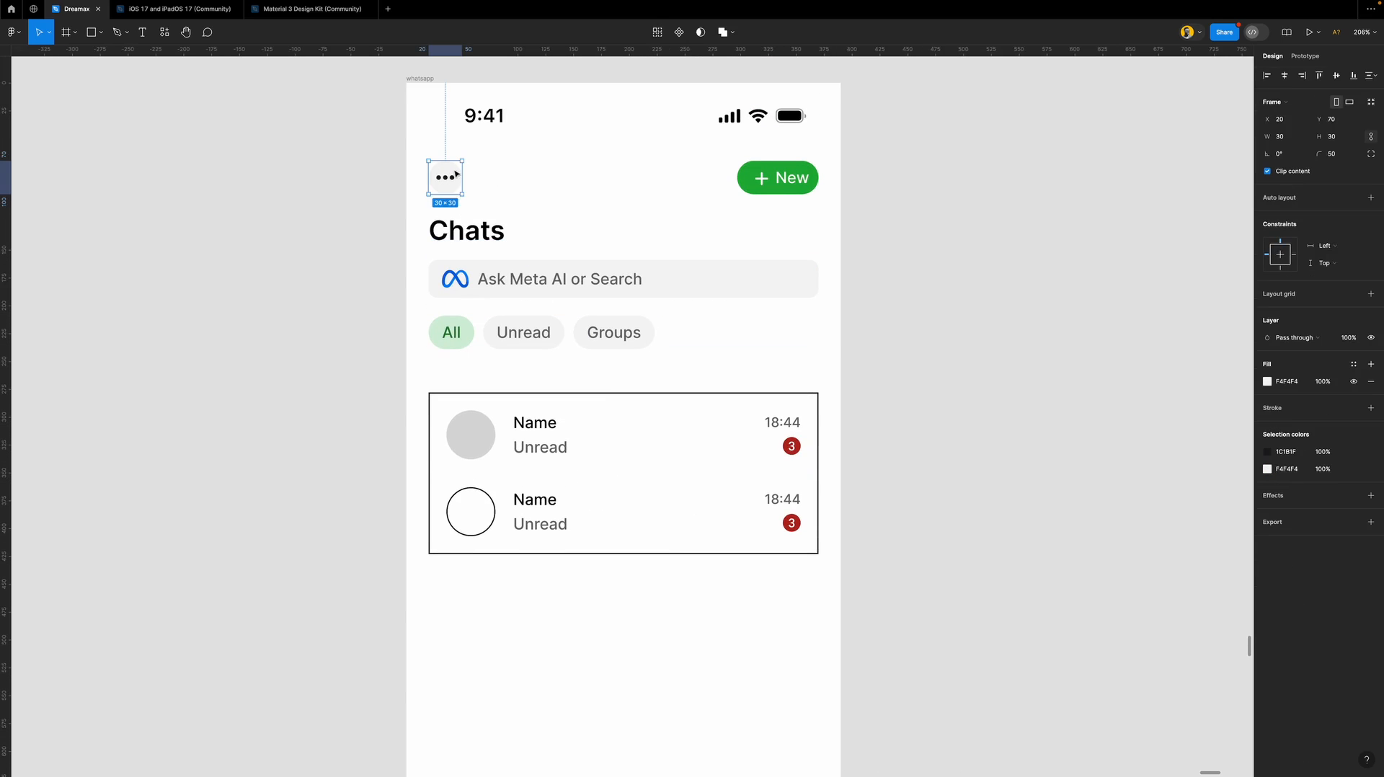
click(1268, 453)
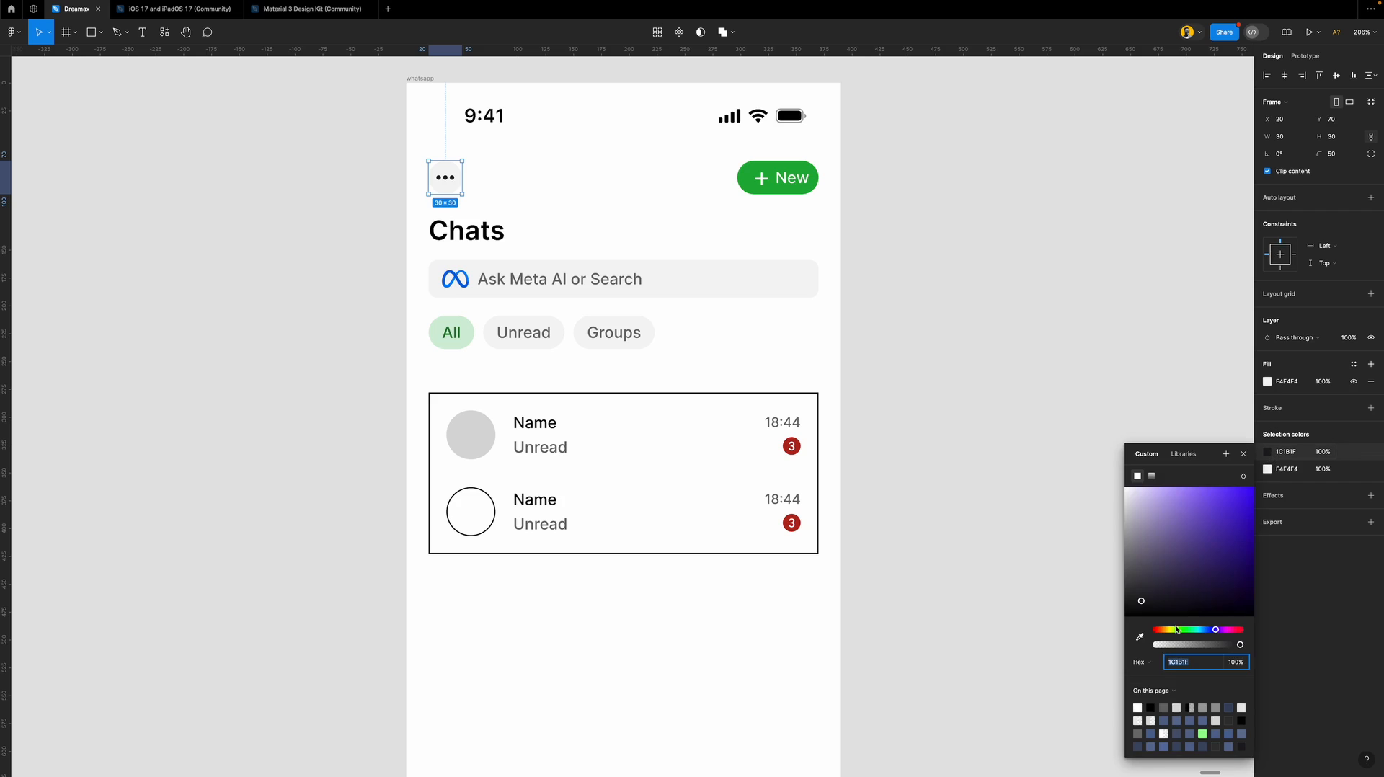
click(1163, 708)
click(1025, 423)
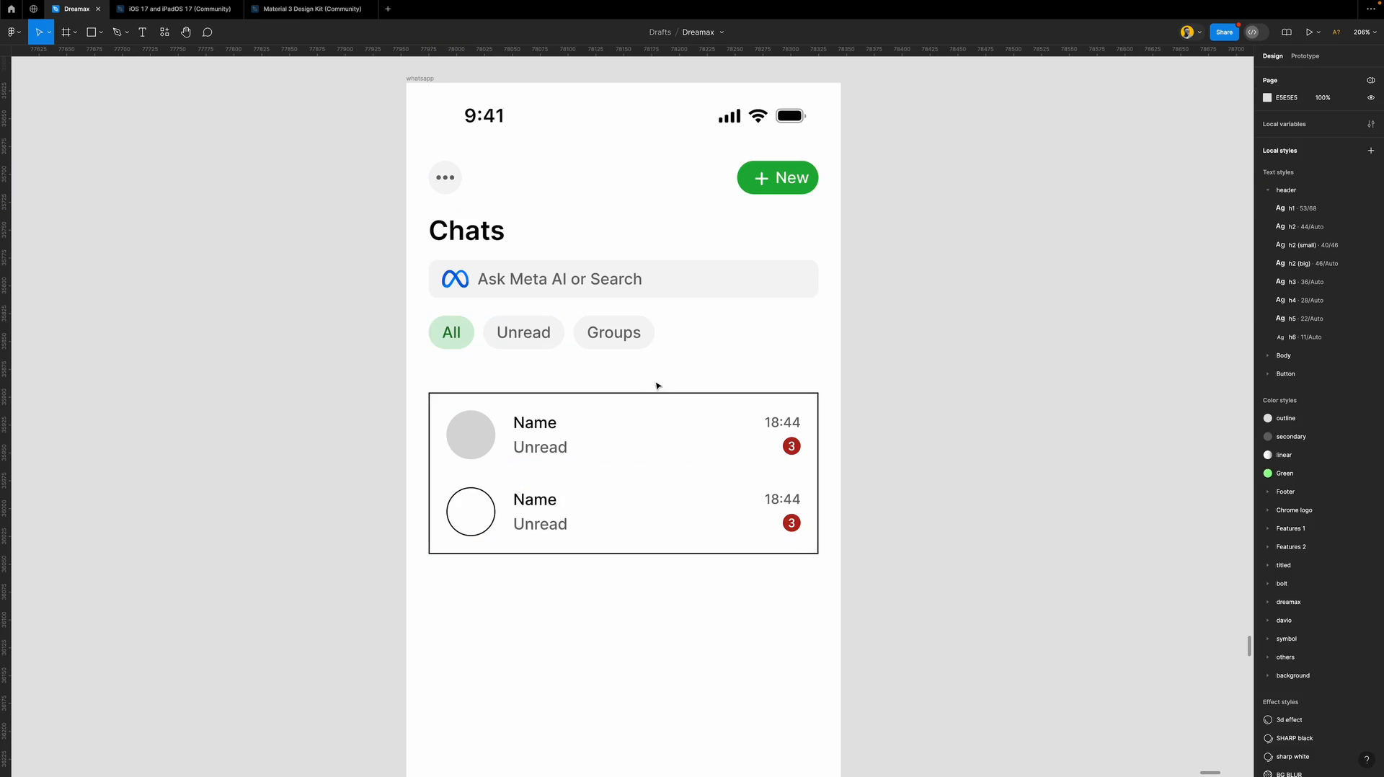
Try a right padding of 4 on the New button, undo it, and set its left padding to 8 and right padding to 12.
click(788, 191)
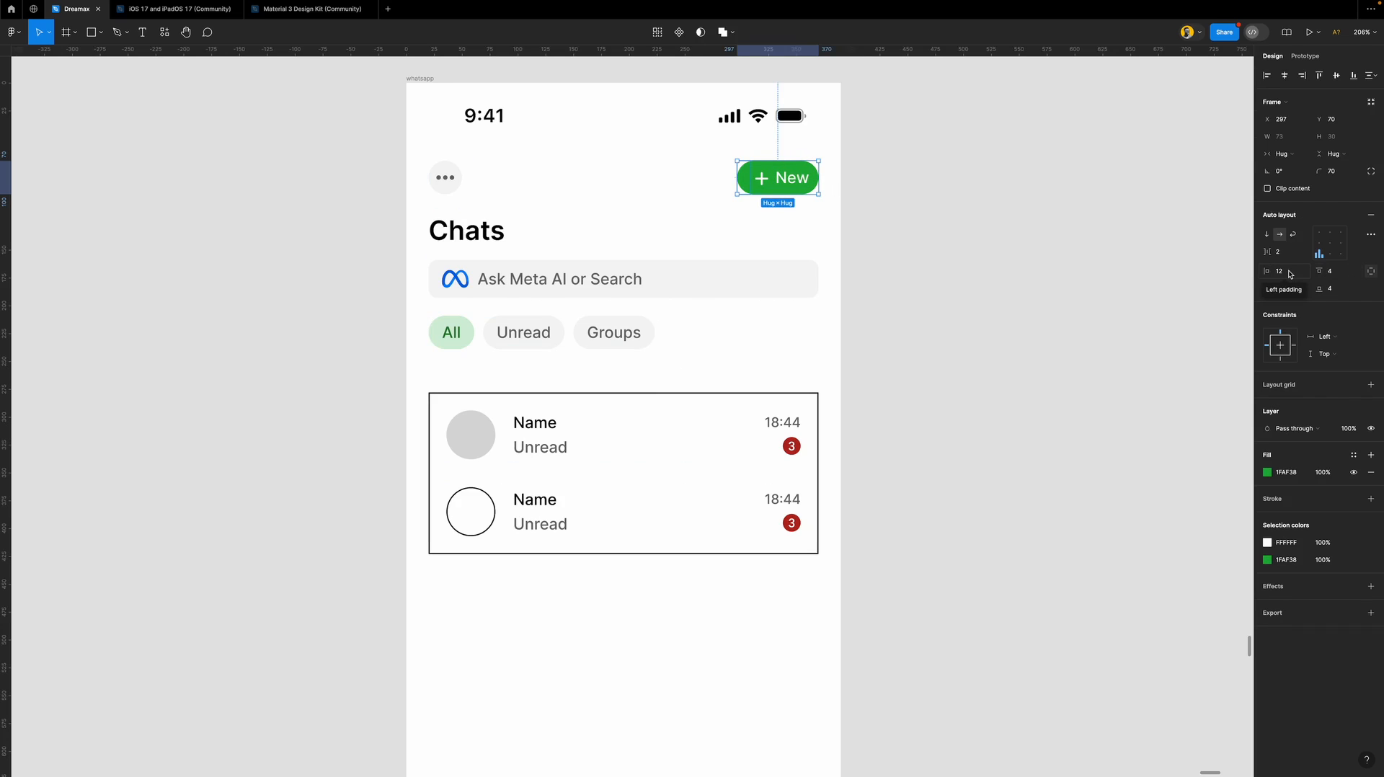
click(1288, 290)
text(4)
key(Return)
key(super+z)
click(1288, 274)
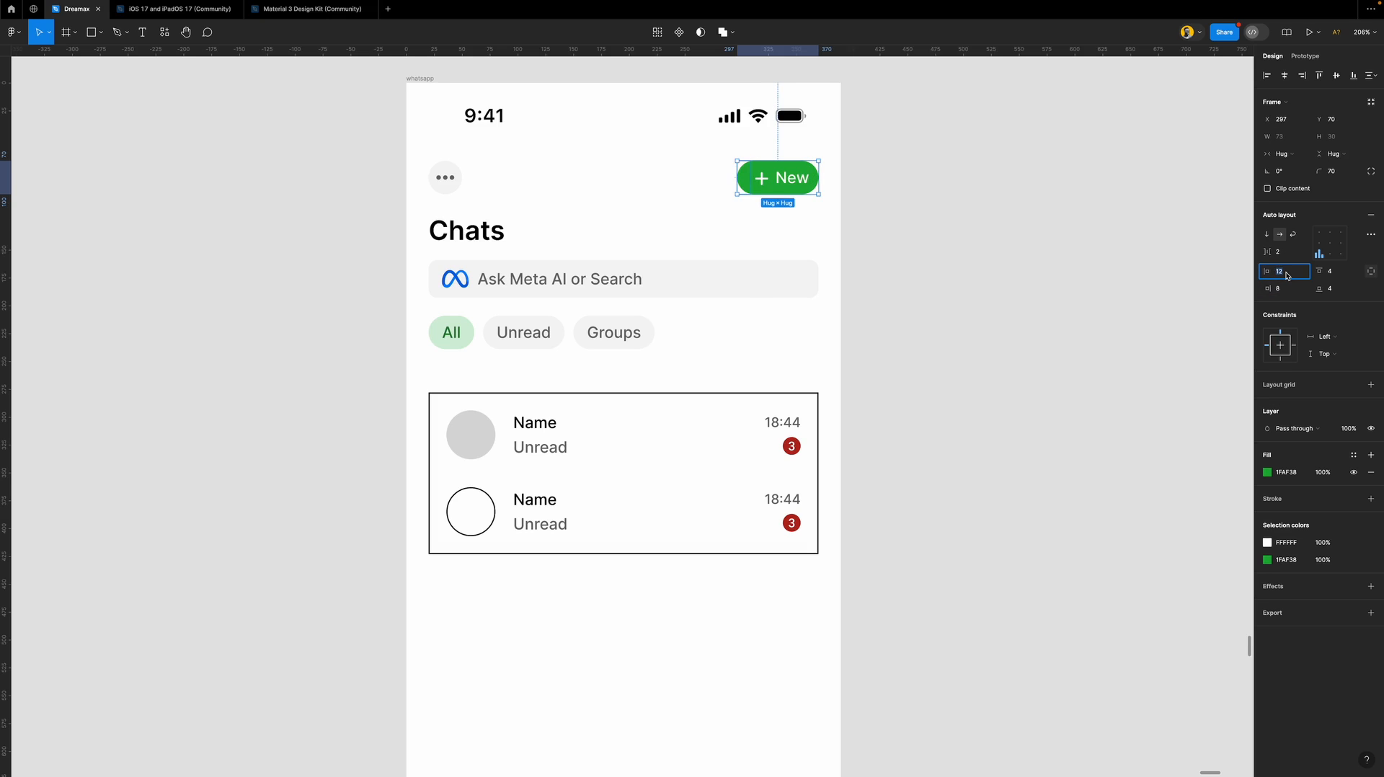
key(Return)
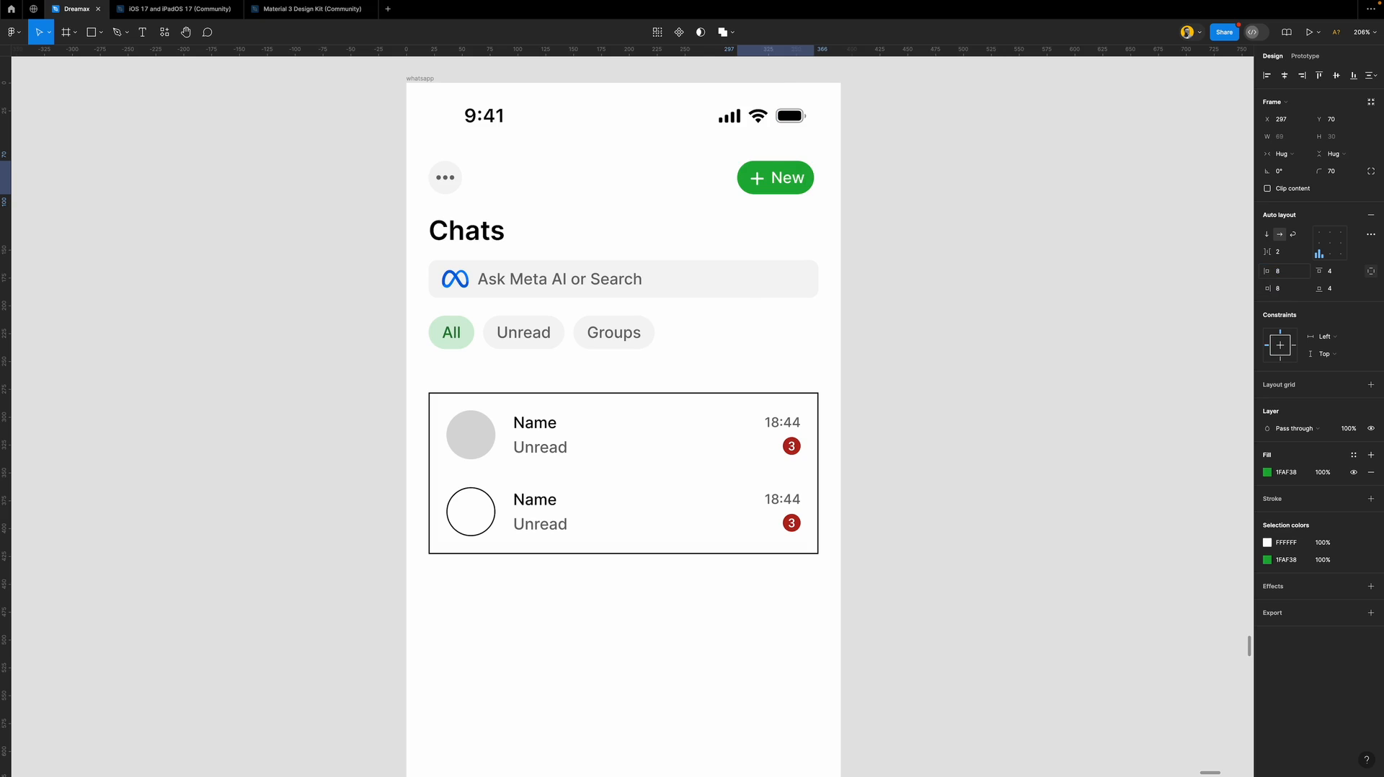
click(1291, 291)
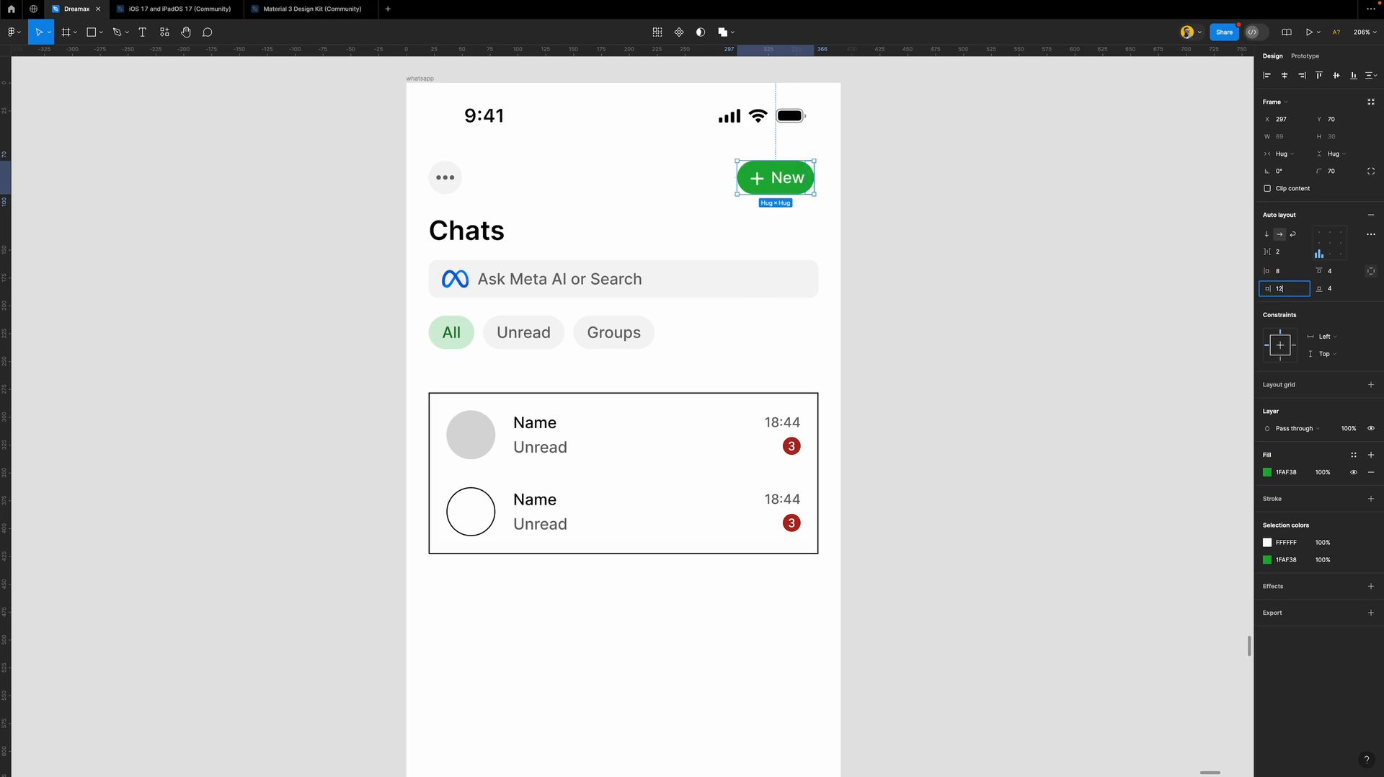
Show the whatsapp frame's layout grid to check the New button's alignment with the columns, and hide the grid again.
click(811, 214)
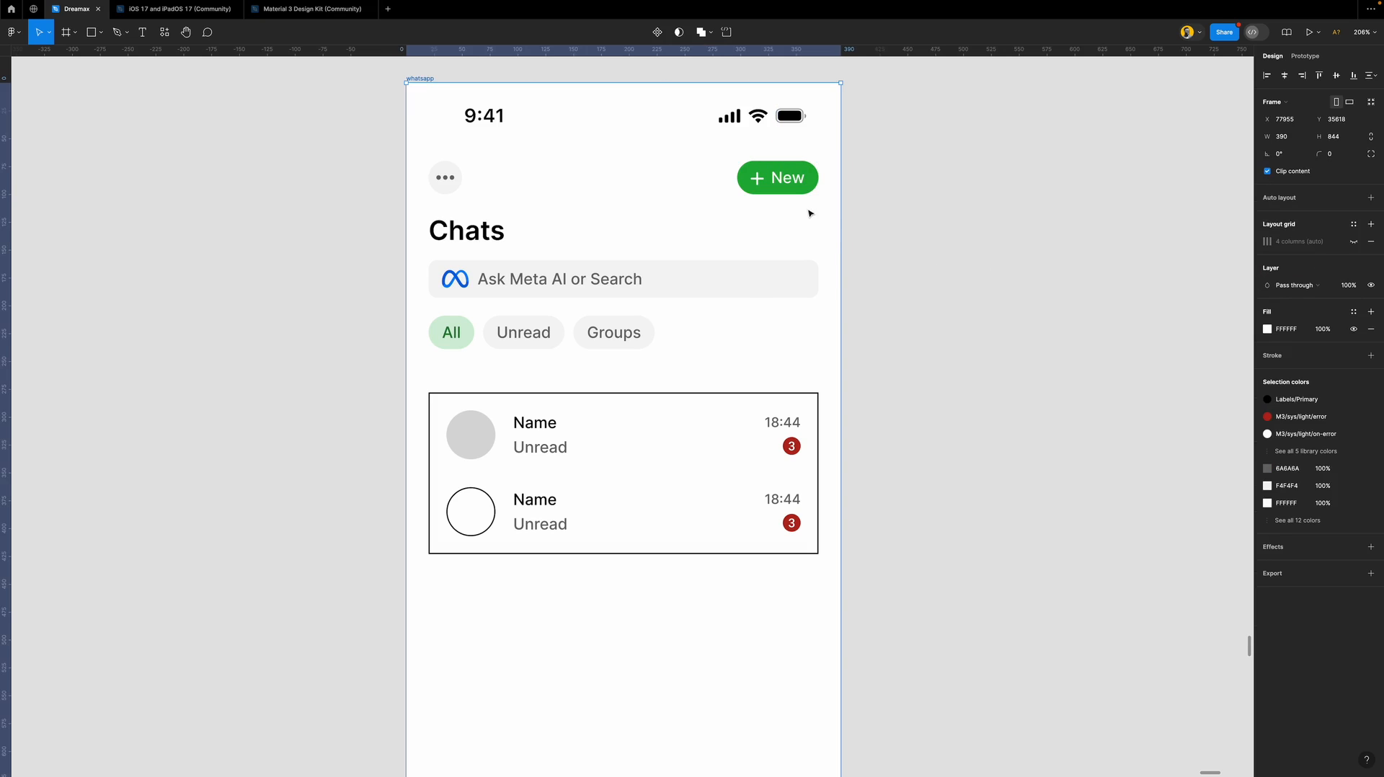
click(1354, 241)
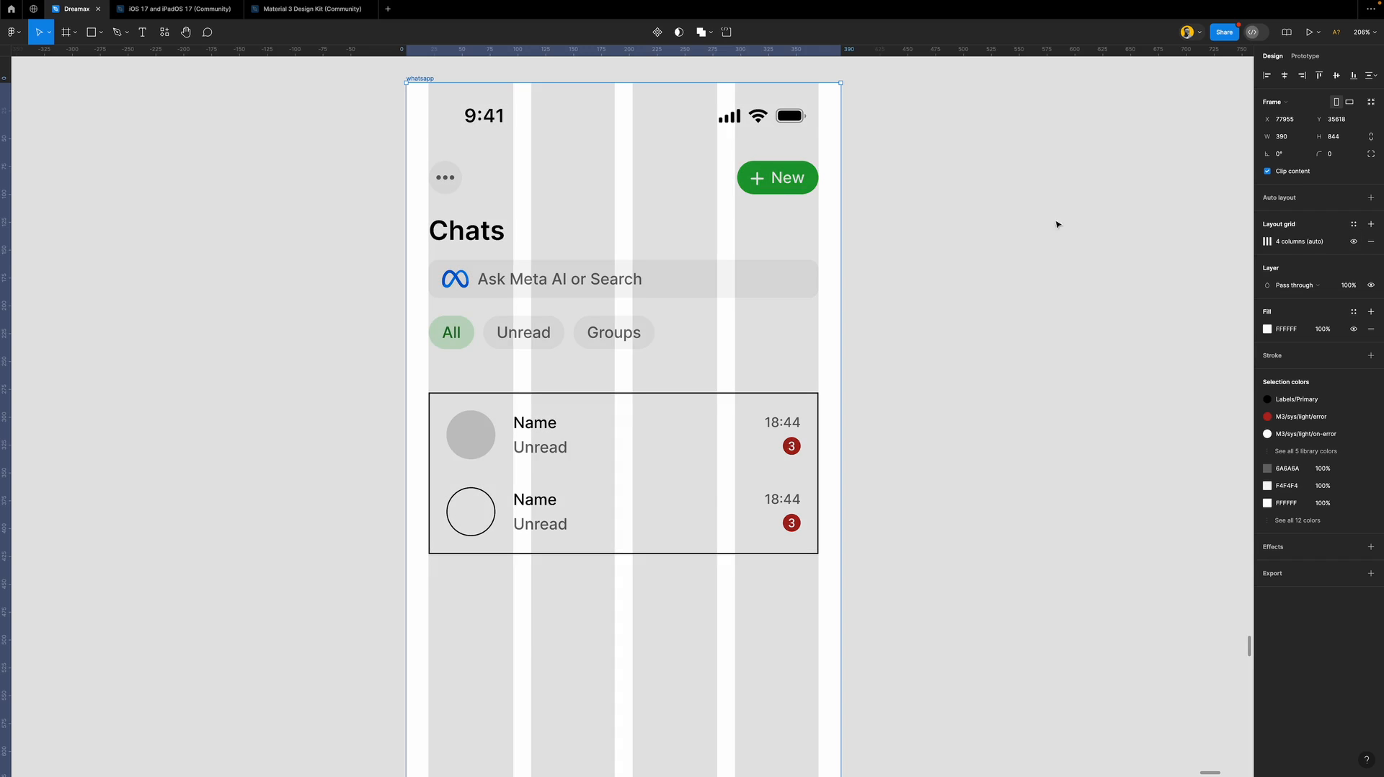
drag(791, 185, 788, 185)
click(790, 184)
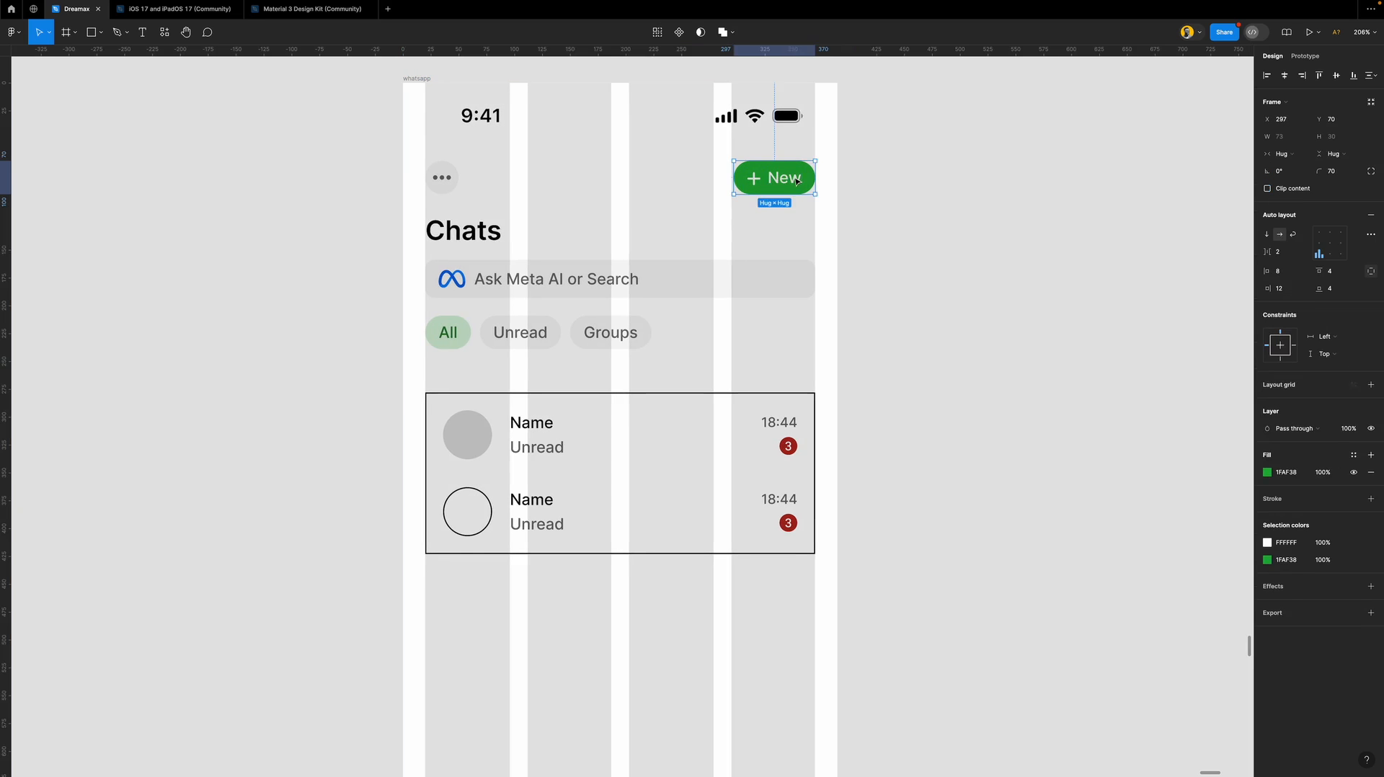
click(807, 238)
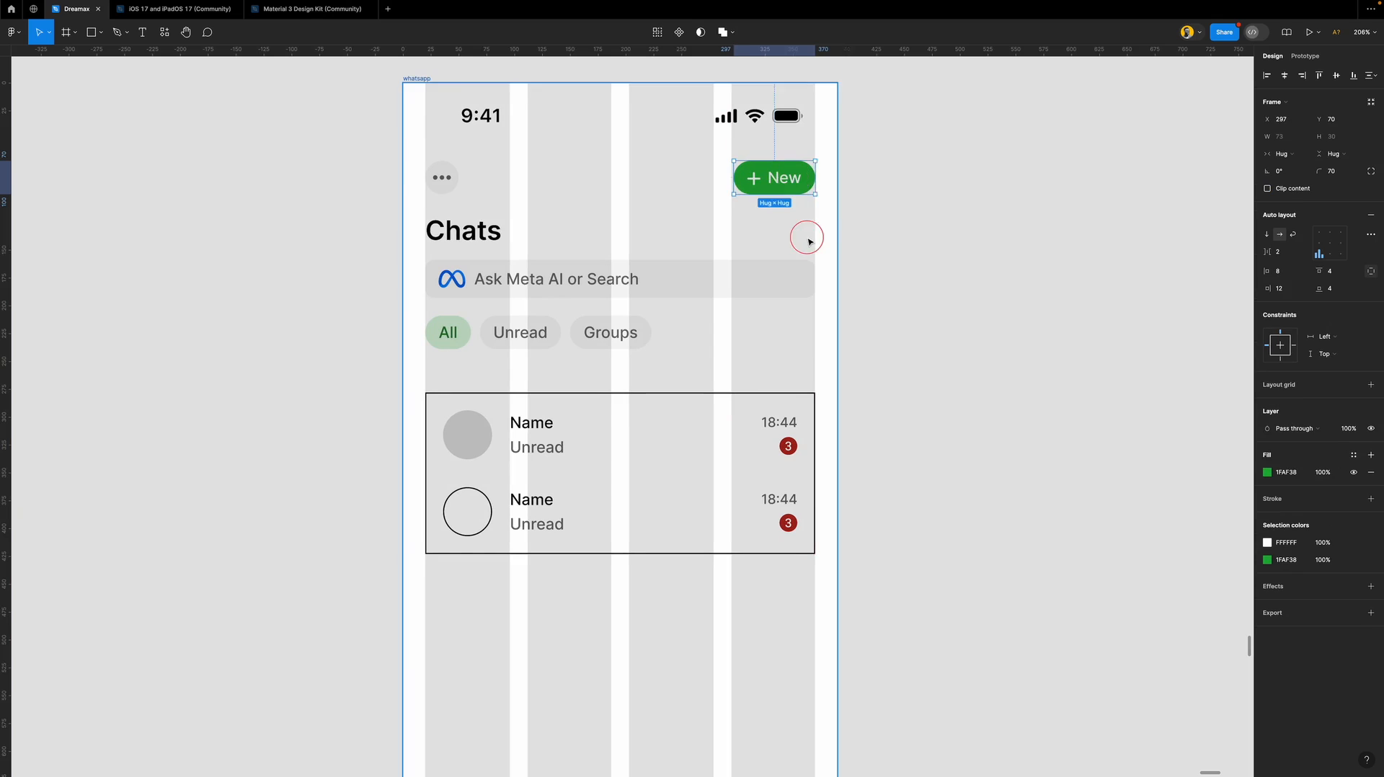
click(806, 187)
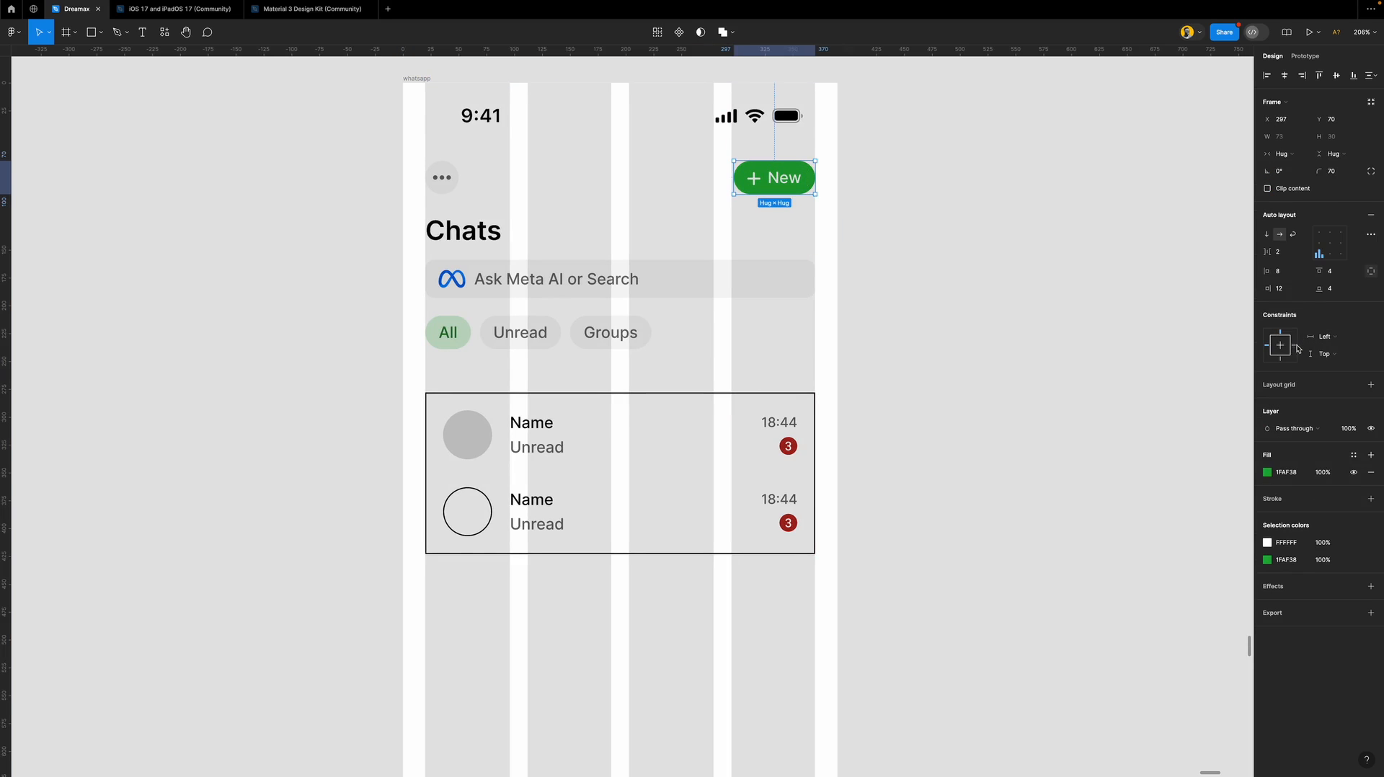
click(1294, 346)
click(1340, 246)
click(827, 231)
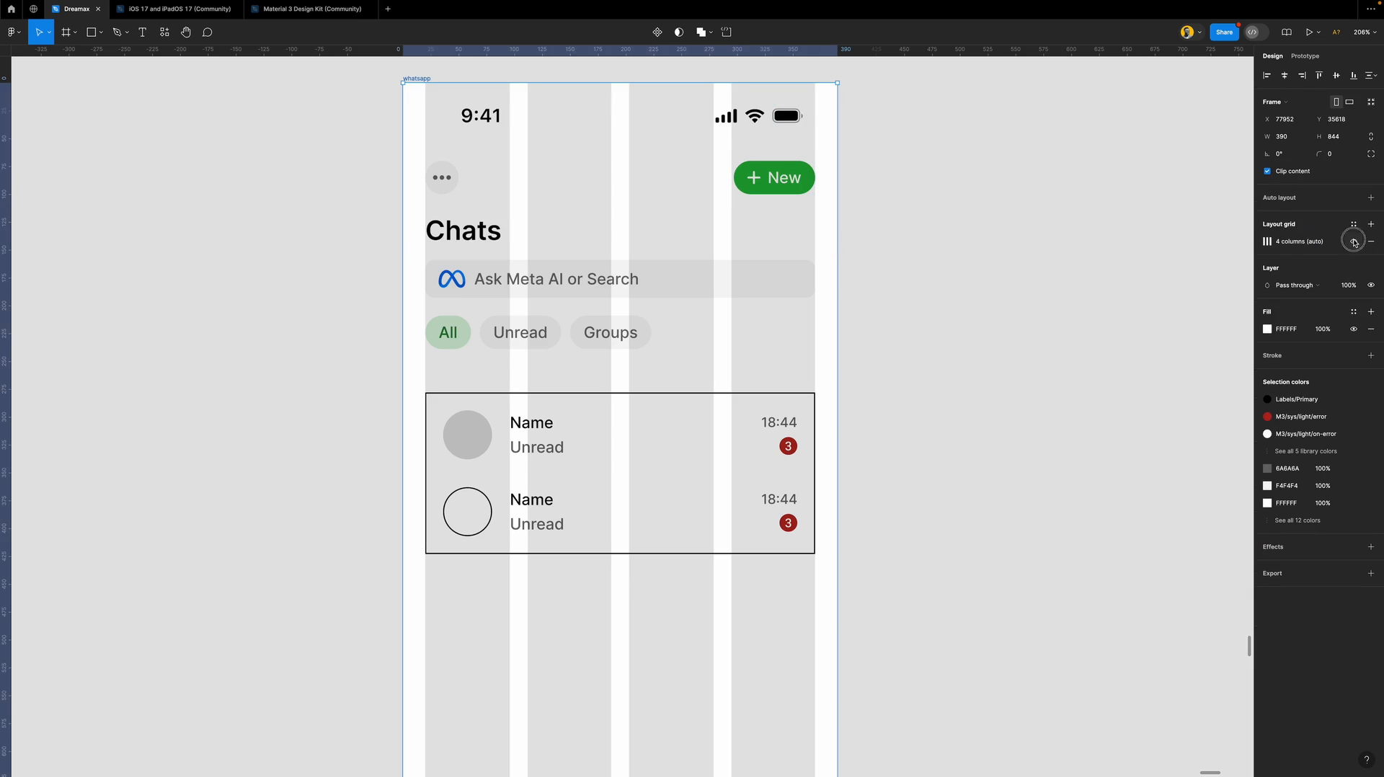
click(1353, 242)
click(896, 300)
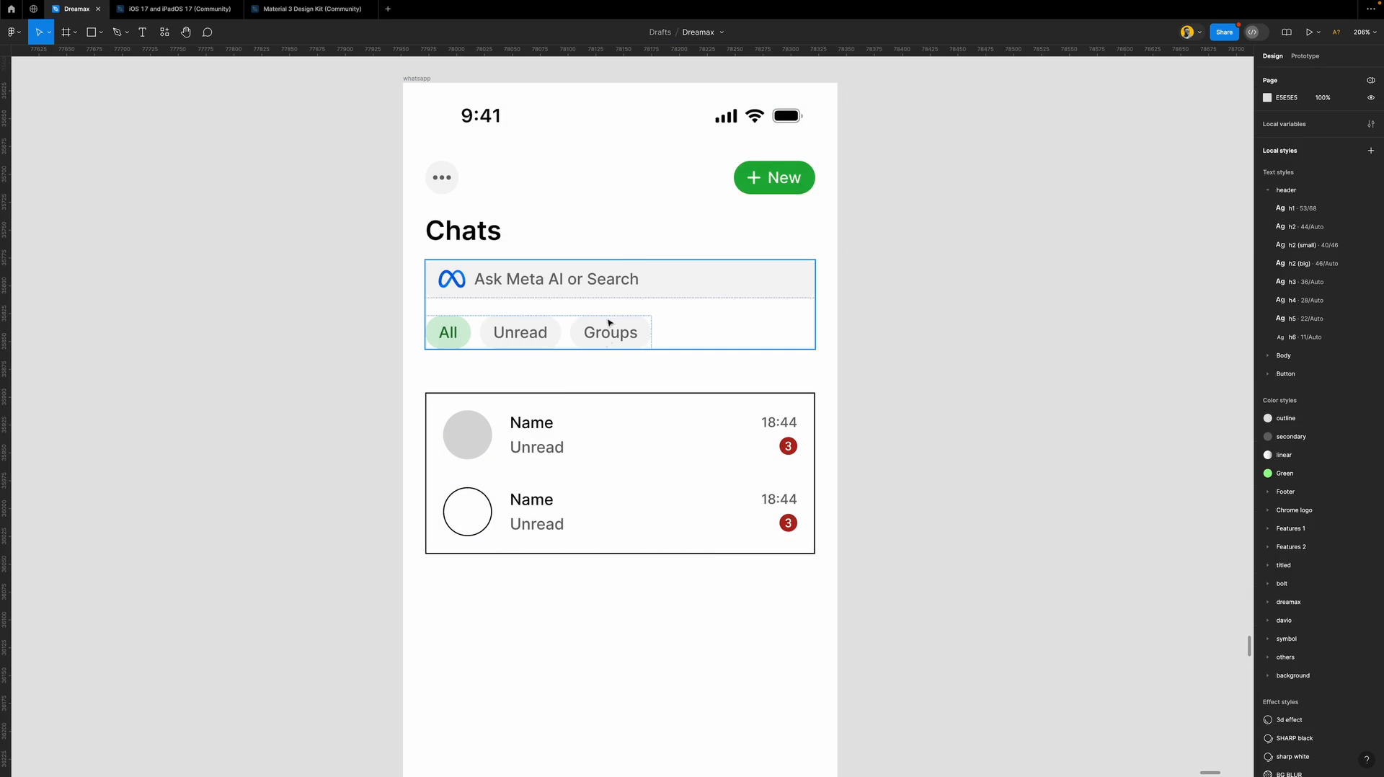
Wrap the three-dots button and the New button in a horizontal auto layout with spacing set to Auto.
click(457, 178)
shift+click(752, 176)
key(shift+a)
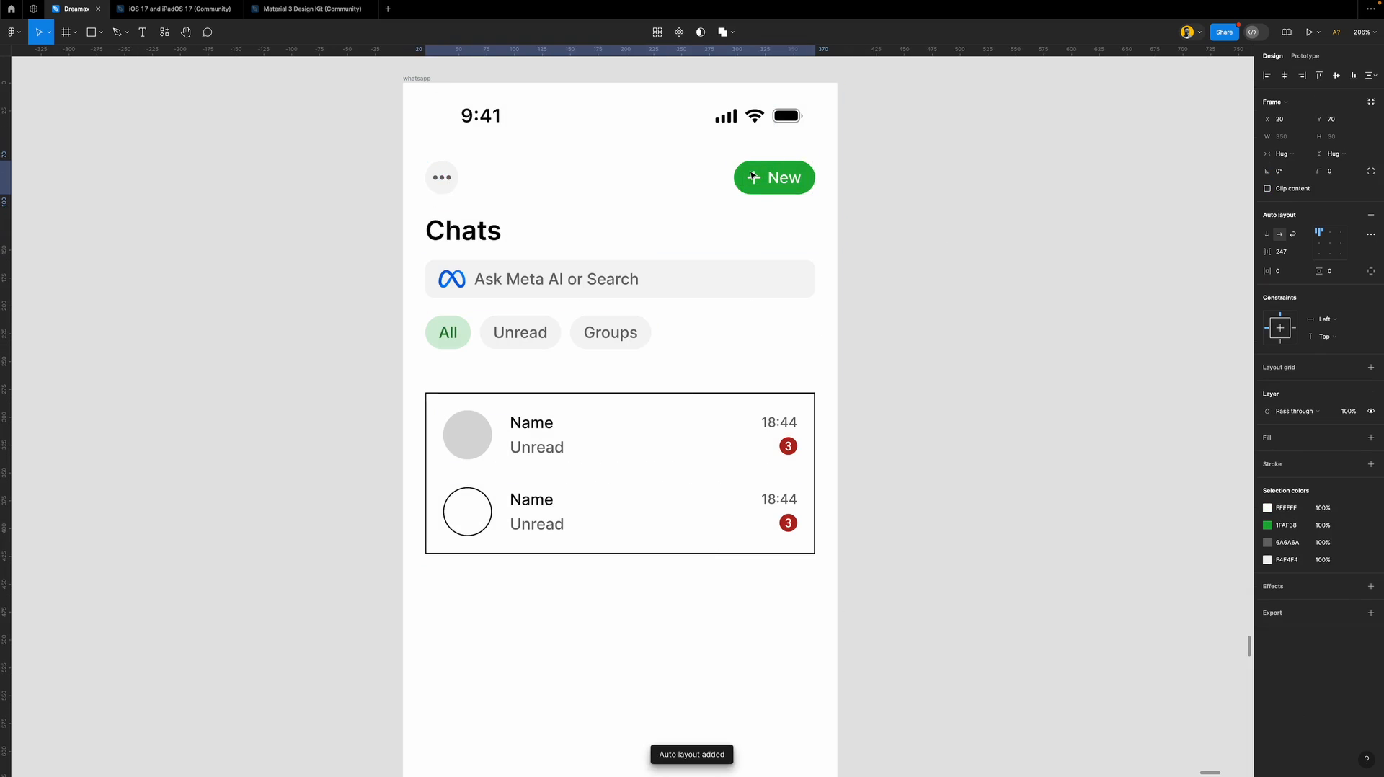
click(1307, 254)
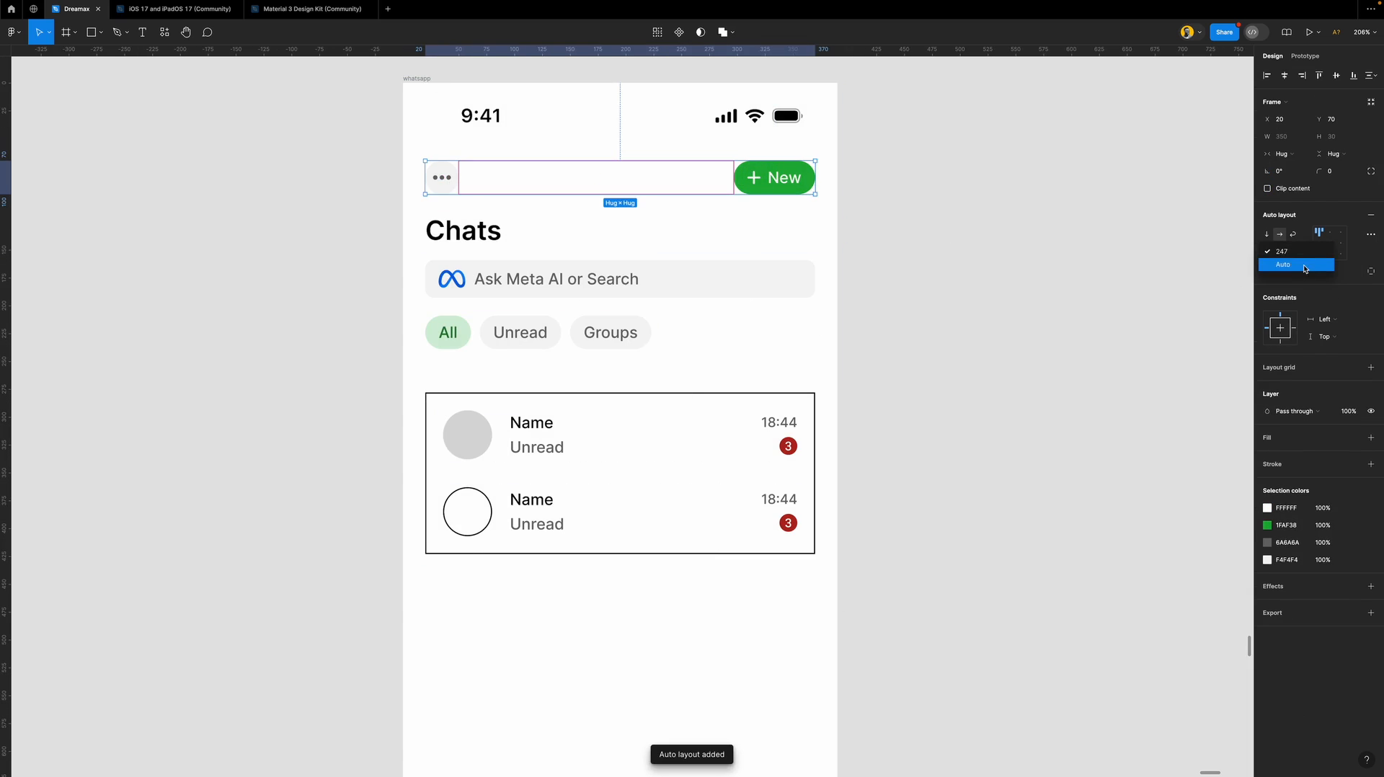
click(1305, 265)
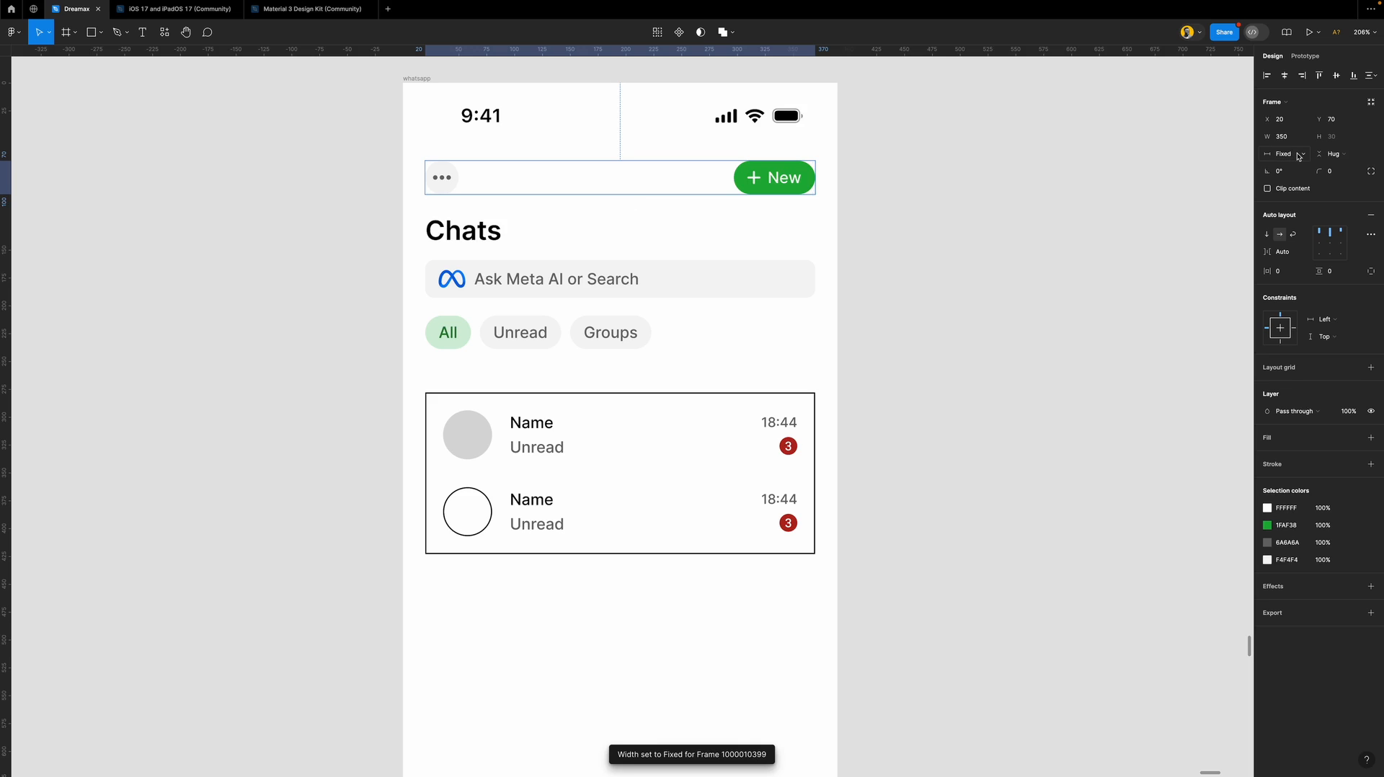
click(489, 285)
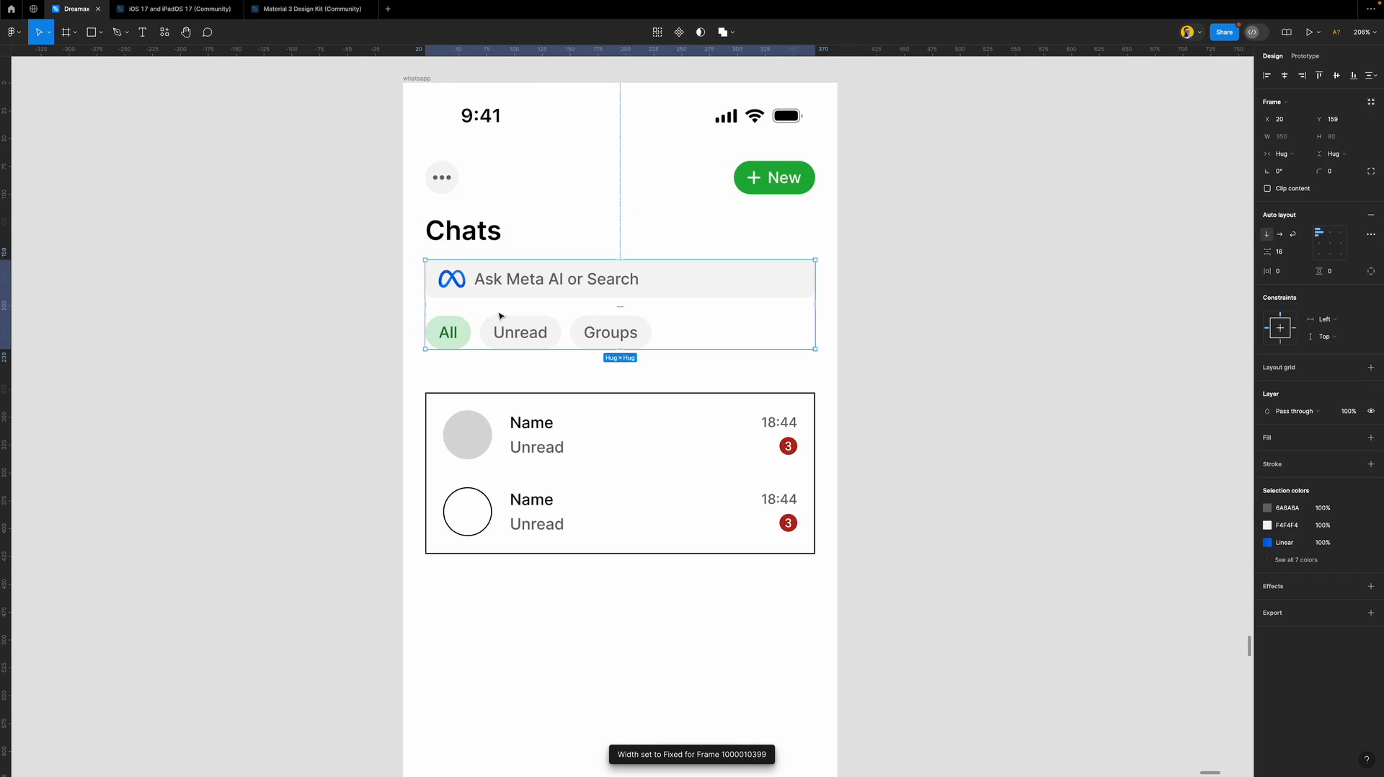
click(468, 232)
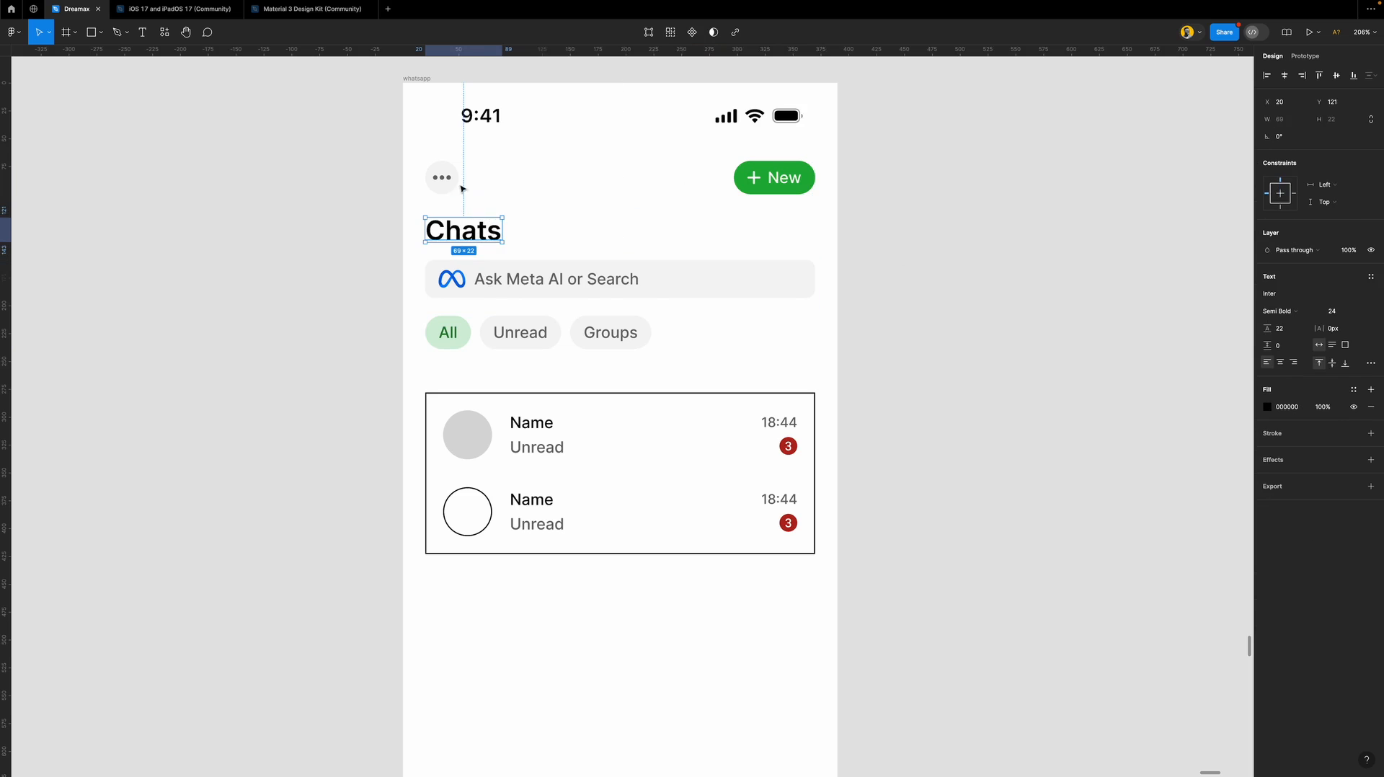
click(963, 363)
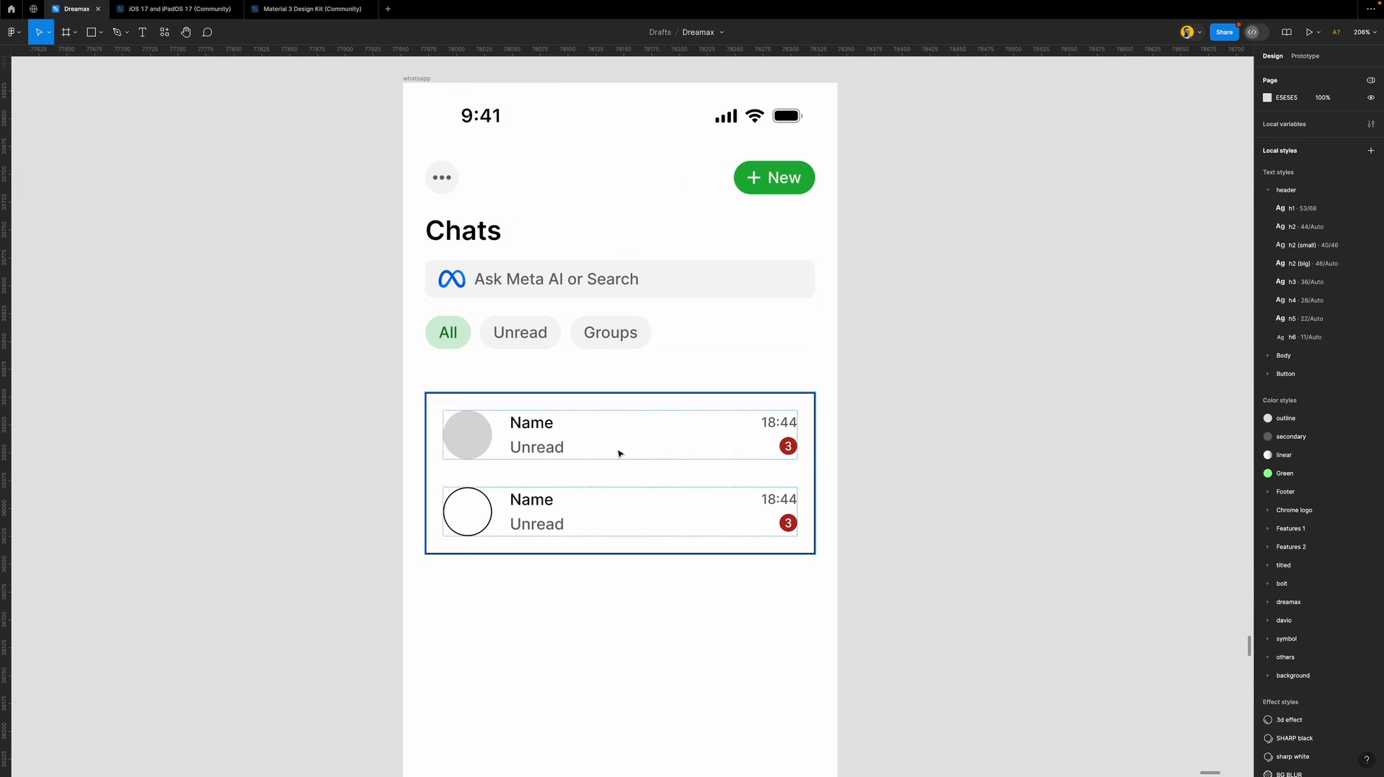
Replace the placeholder name in the first chat row with "Mine".
scroll(618, 453, down, 1)
scroll(618, 453, down, 3)
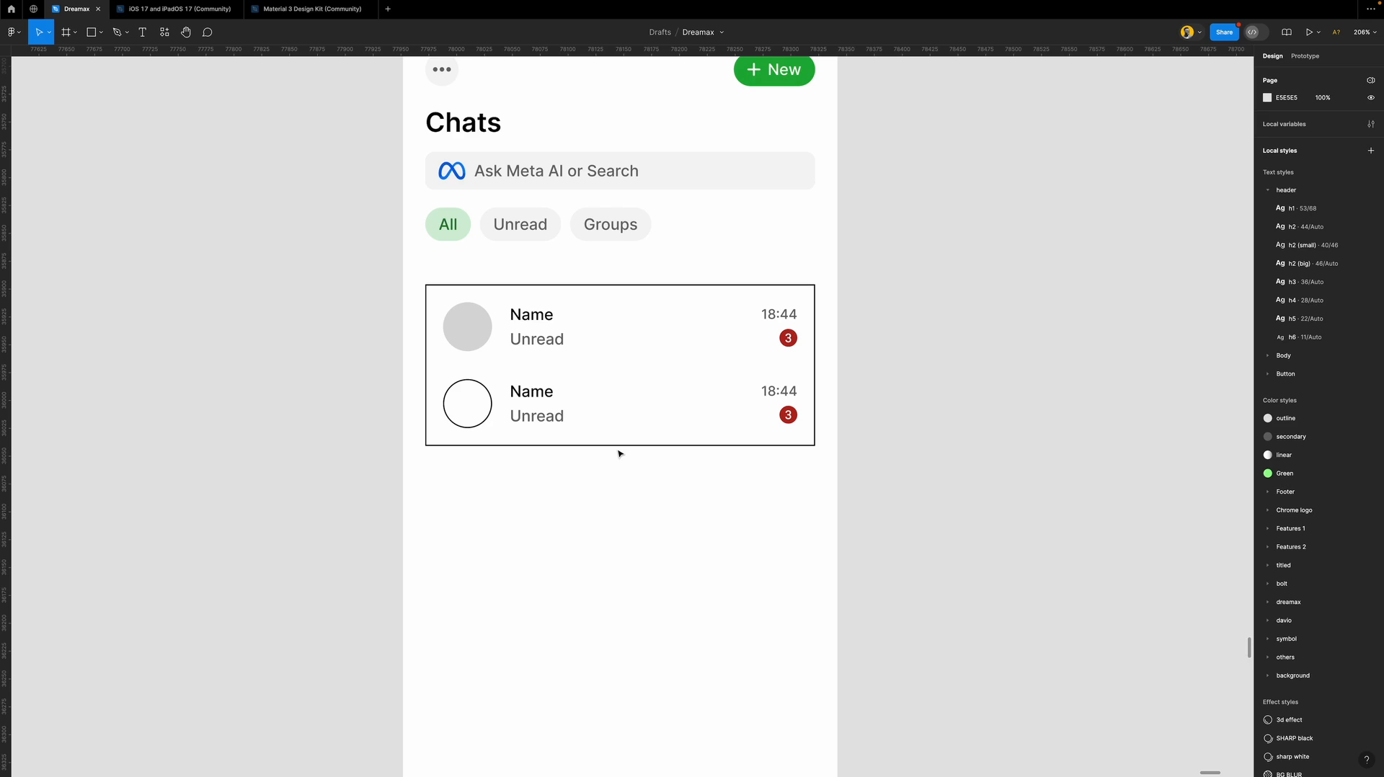
double_click(542, 316)
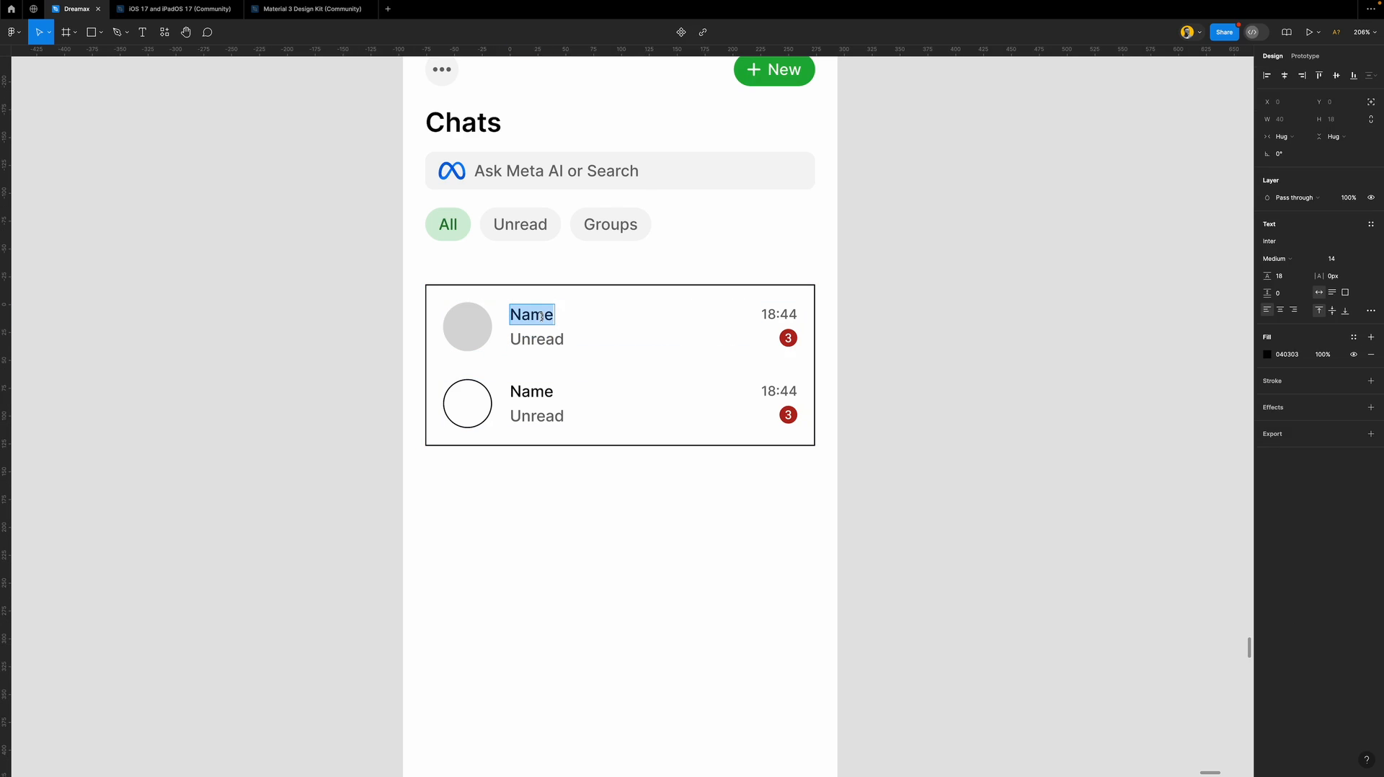
text(Mine)
Set the font size of the first chat row's Unread message text to 12.
click(545, 338)
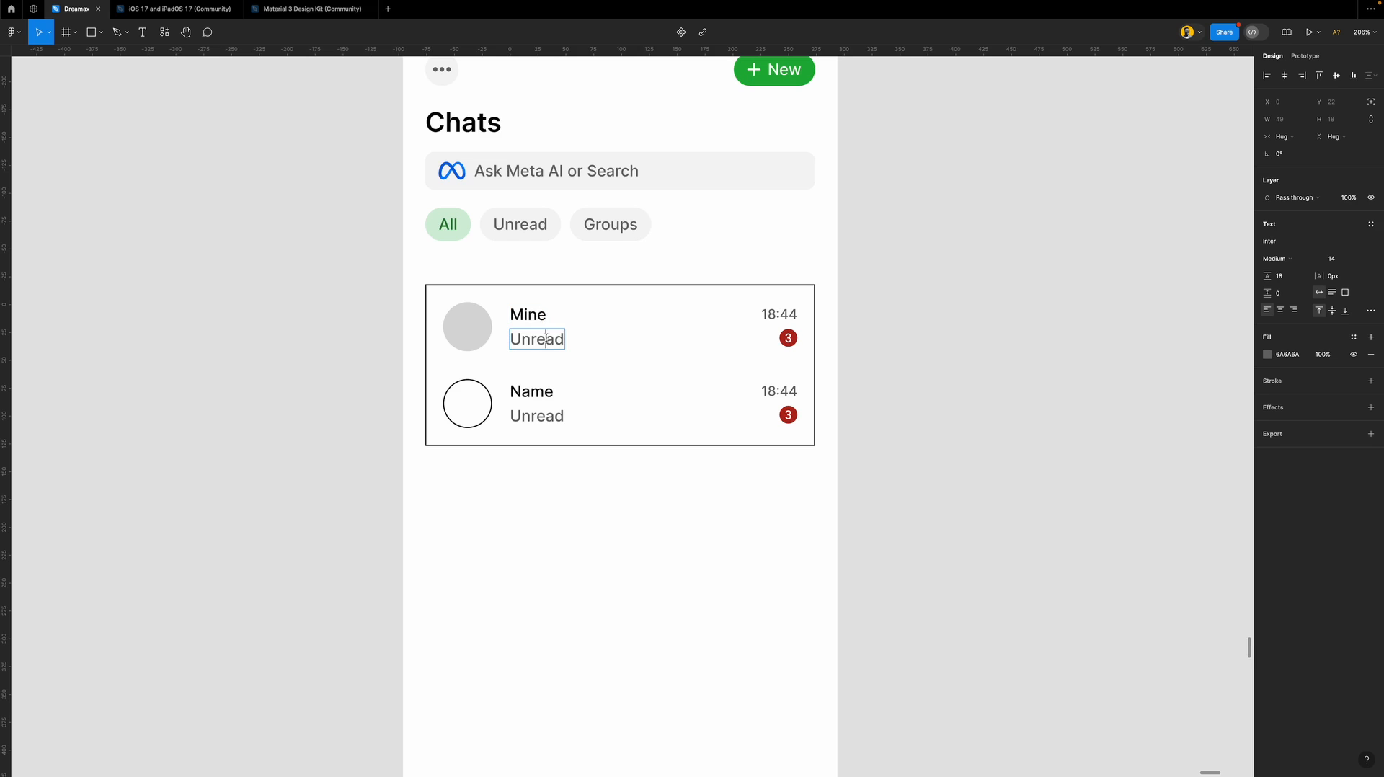
key(Escape)
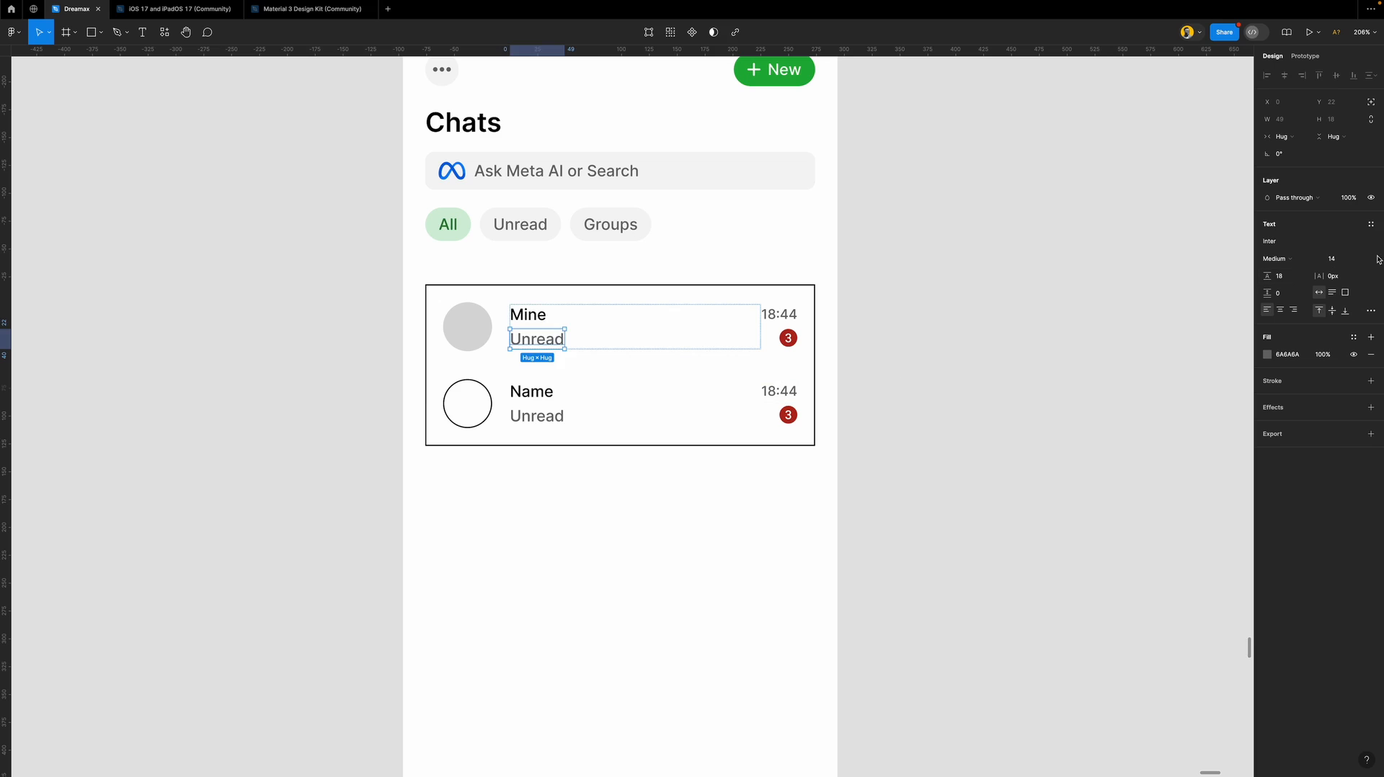
click(1361, 259)
click(1354, 233)
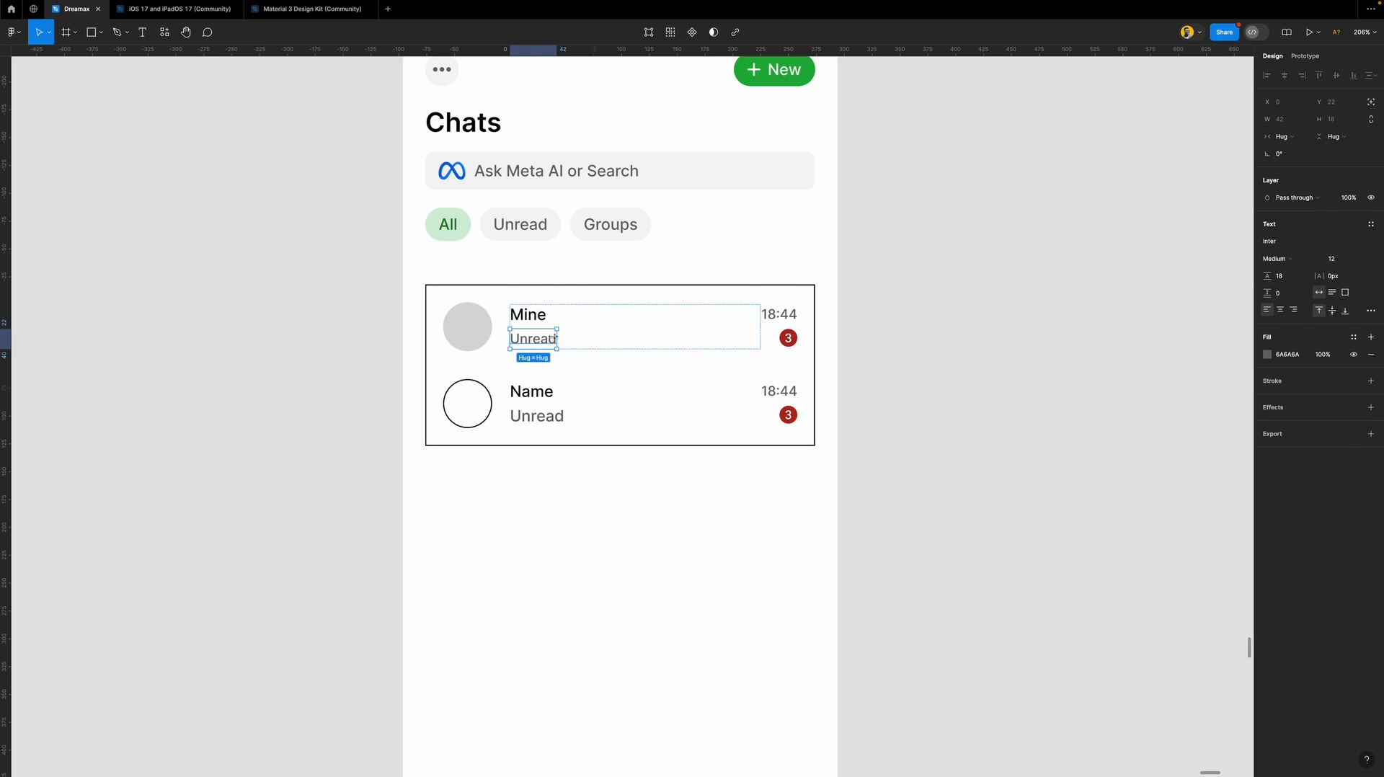
Set the width of both the name and message texts in the first chat row to Fill container.
shift+click(545, 318)
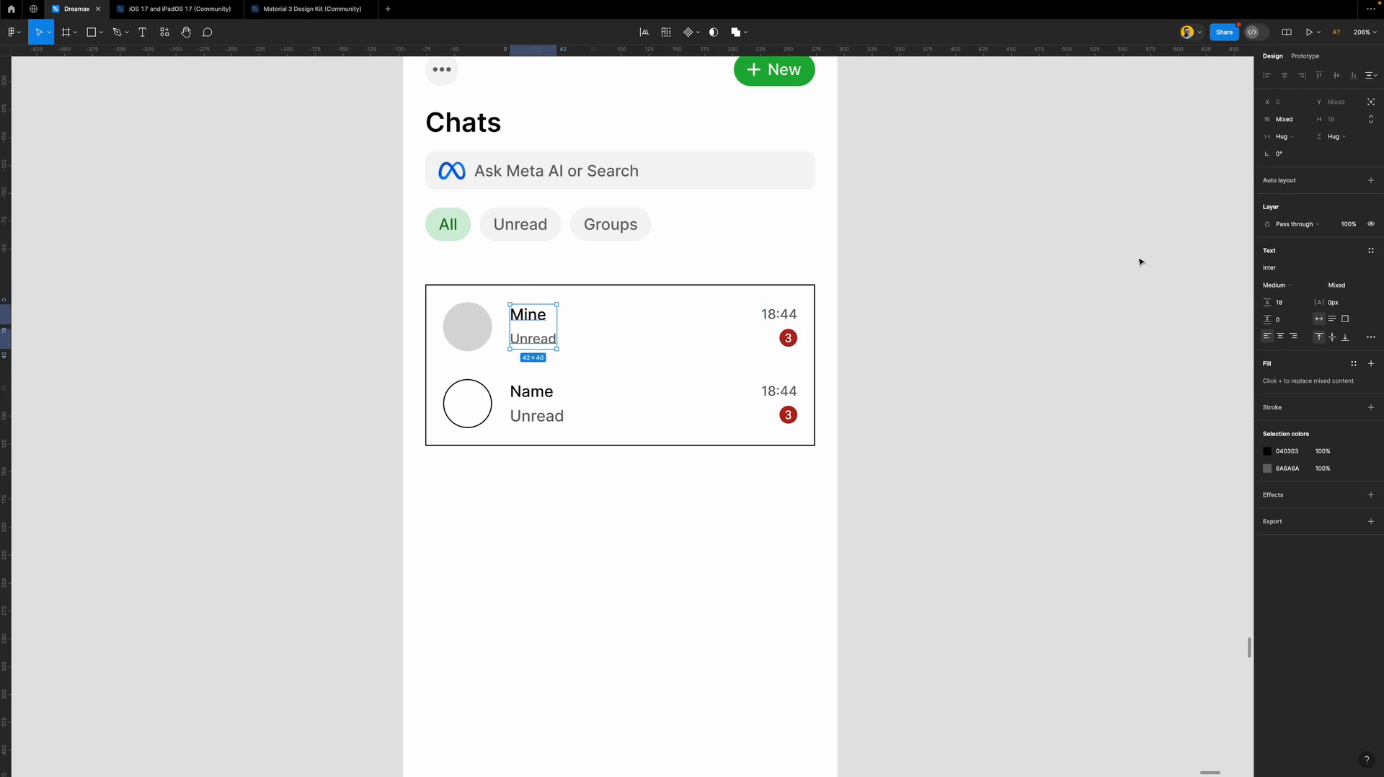
click(1303, 137)
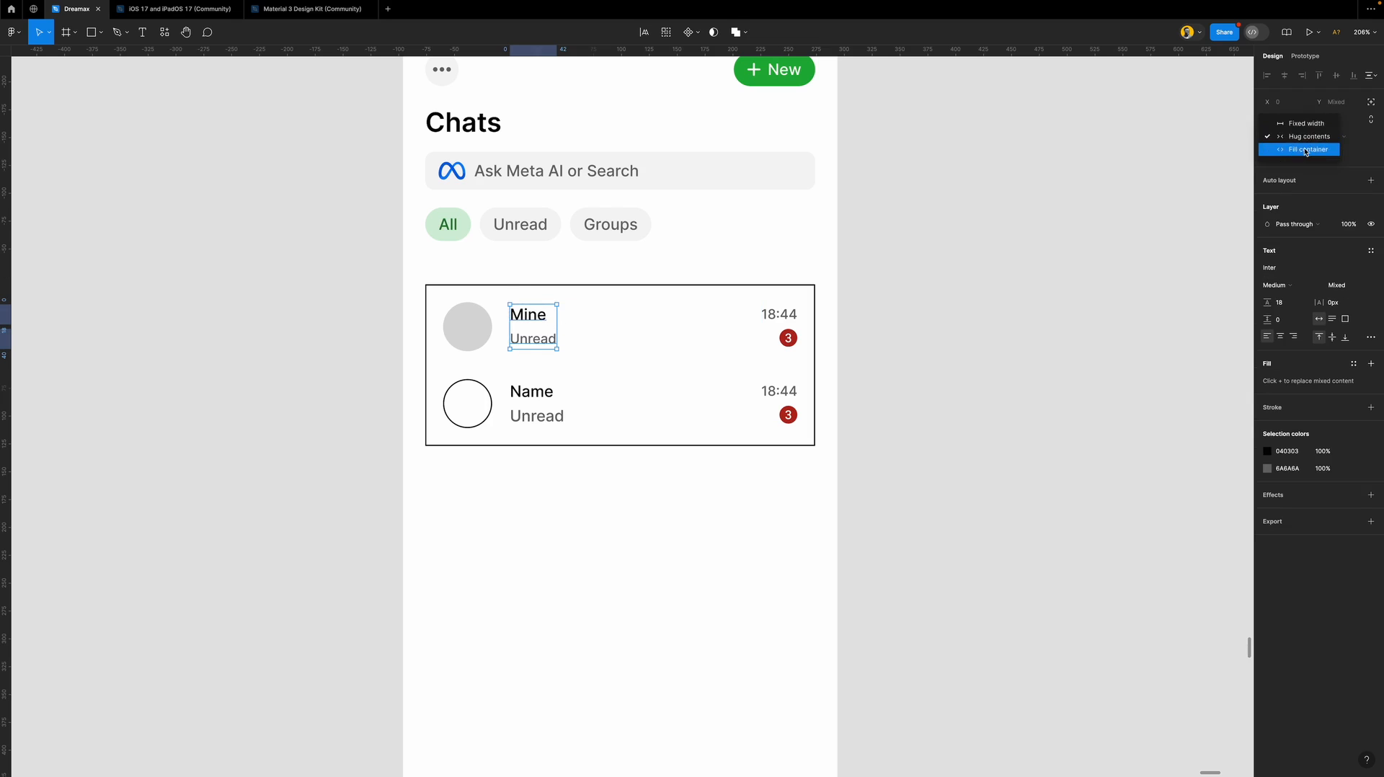
click(1305, 150)
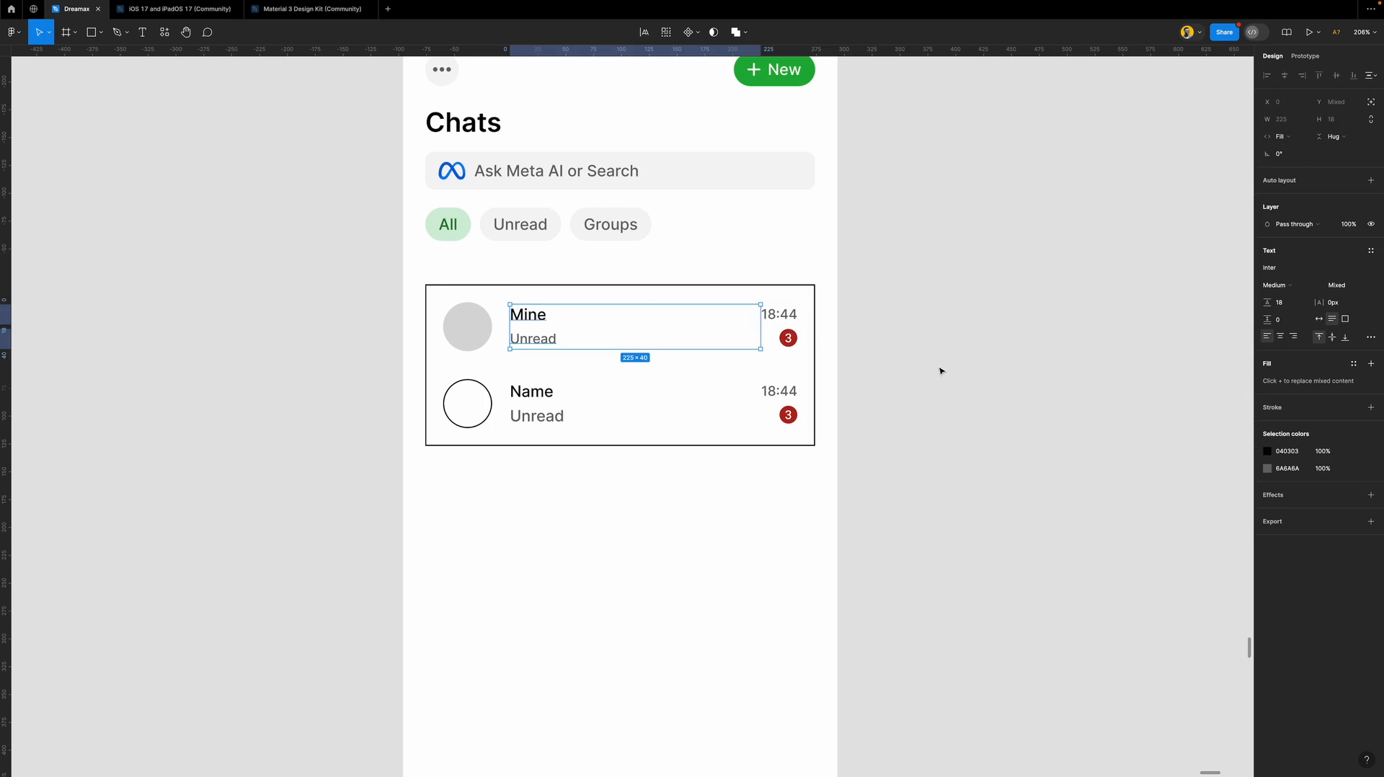
Test how the chat rows resize by narrowing the outlined list frame, undoing each change.
click(789, 335)
drag(814, 328, 695, 352)
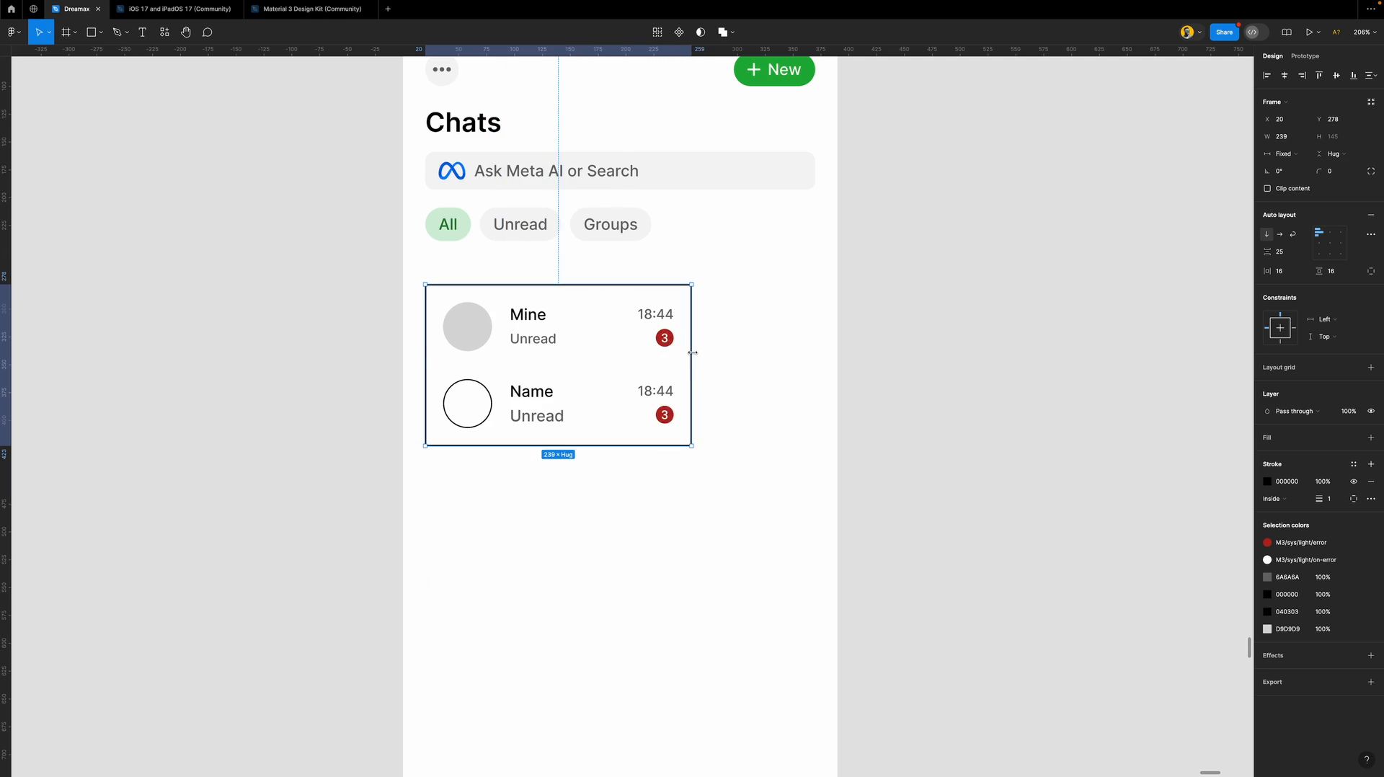
key(super+z)
super+click(782, 319)
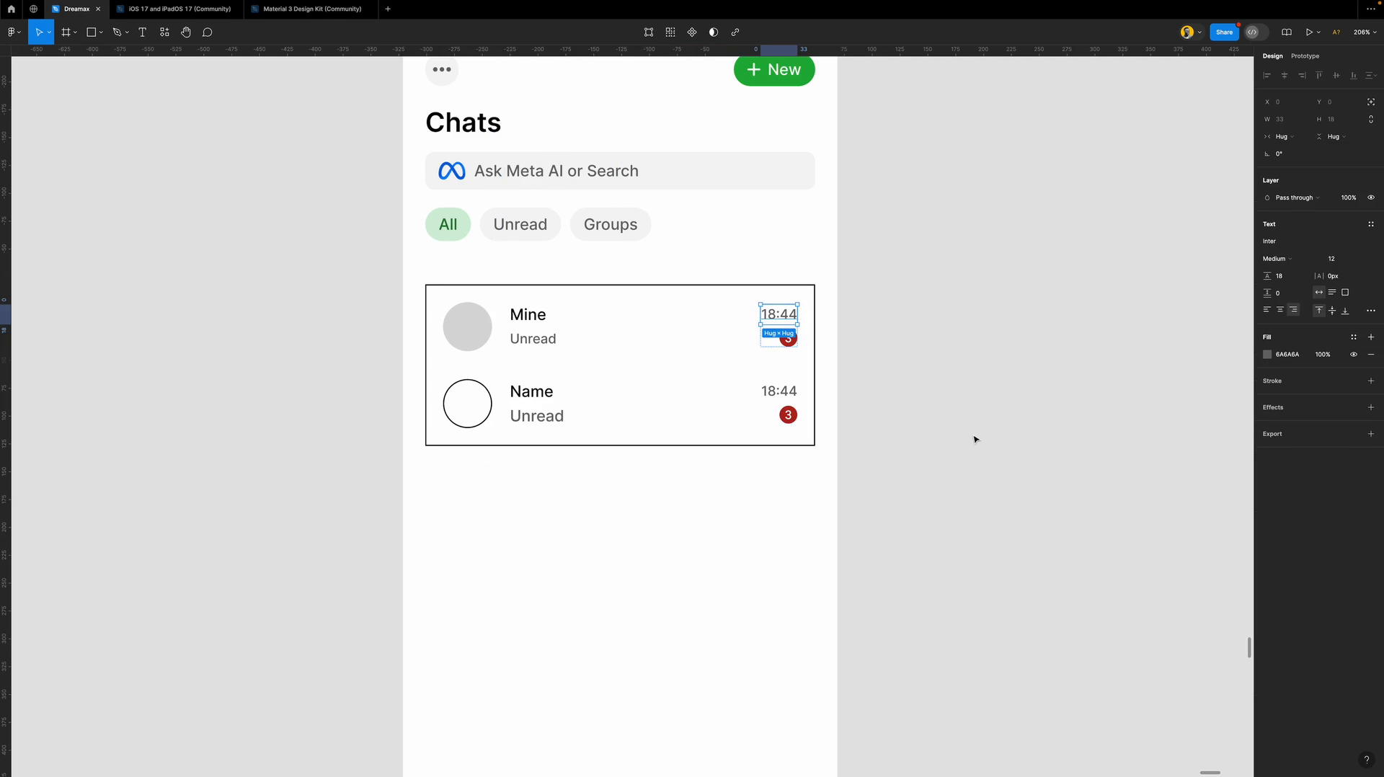
click(810, 339)
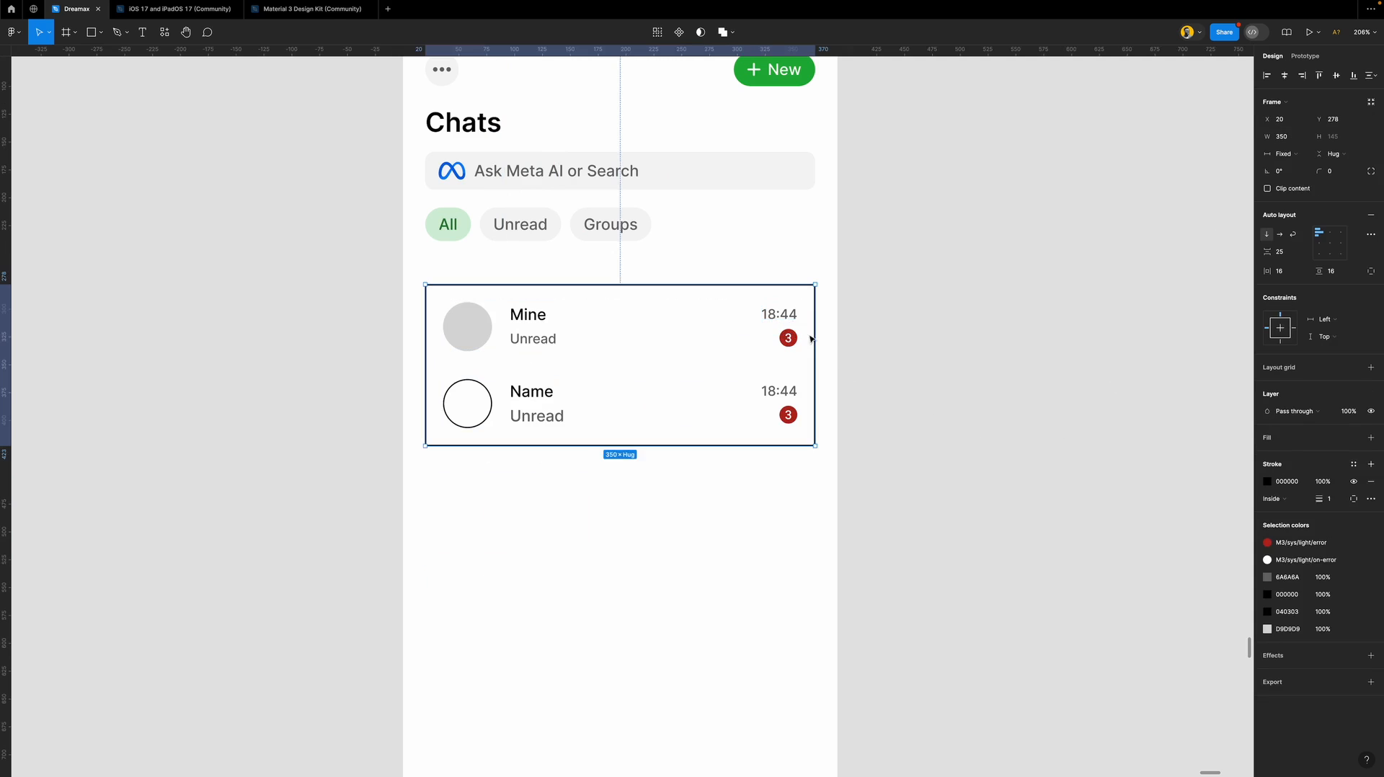
drag(817, 333, 615, 340)
key(ctrl+z)
click(955, 354)
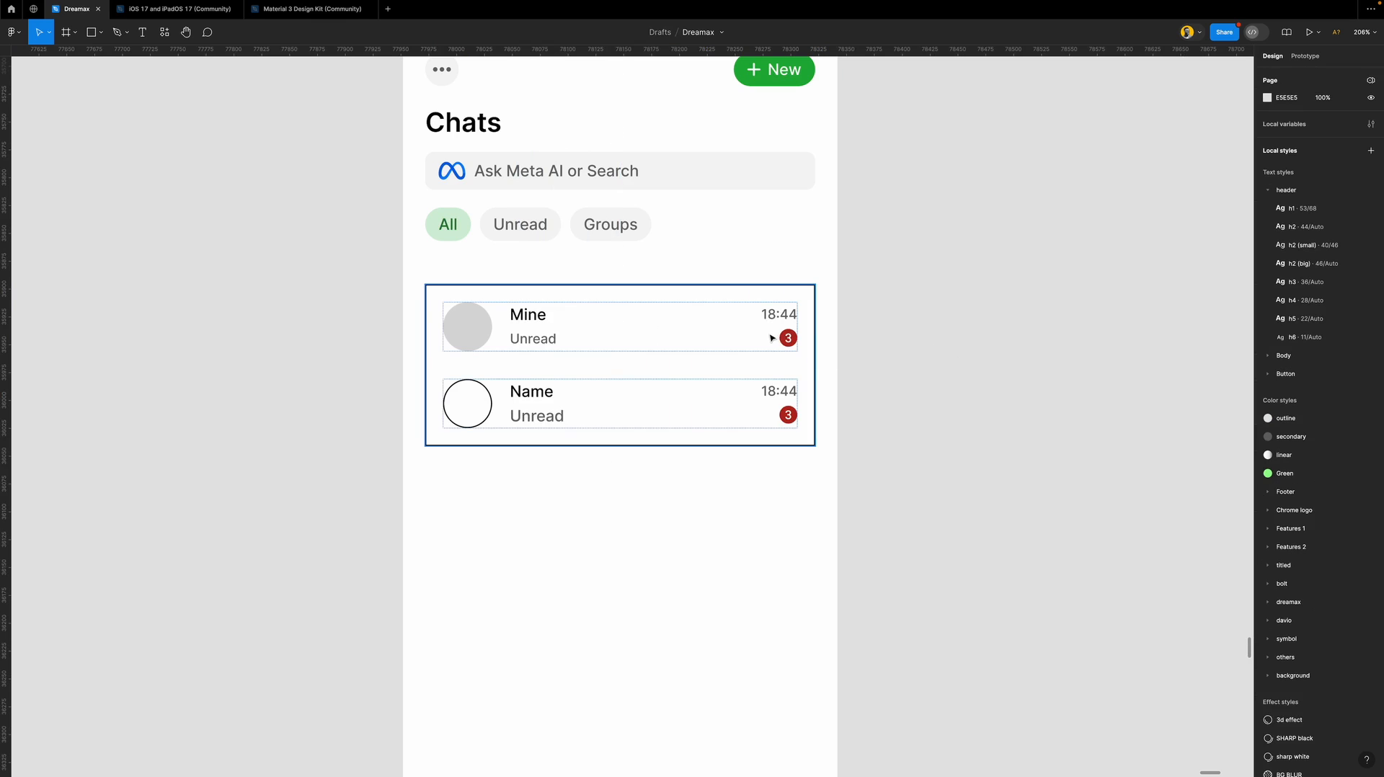
Vertically centre the text block and time block within the inner auto layout frame of the first chat row.
double_click(603, 331)
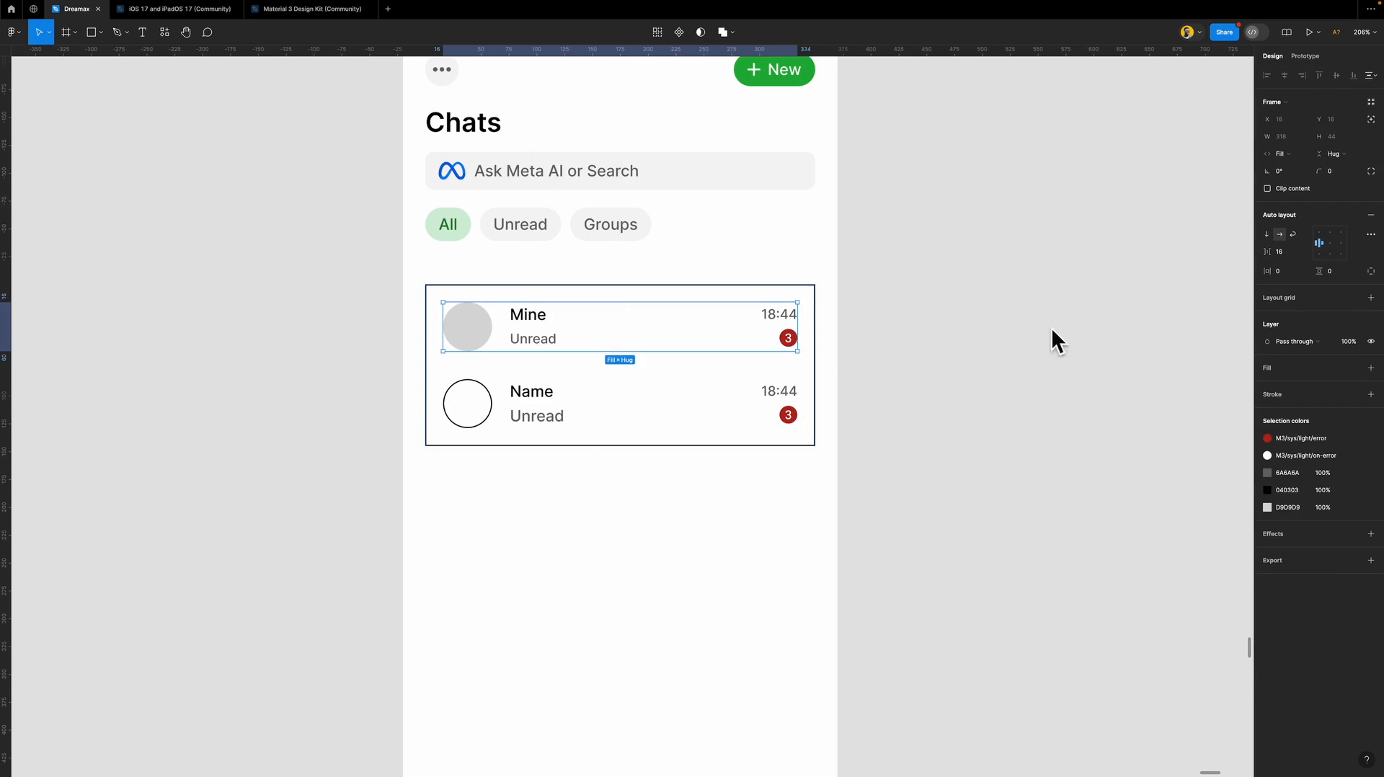
click(1319, 245)
click(625, 338)
double_click(626, 338)
click(1337, 250)
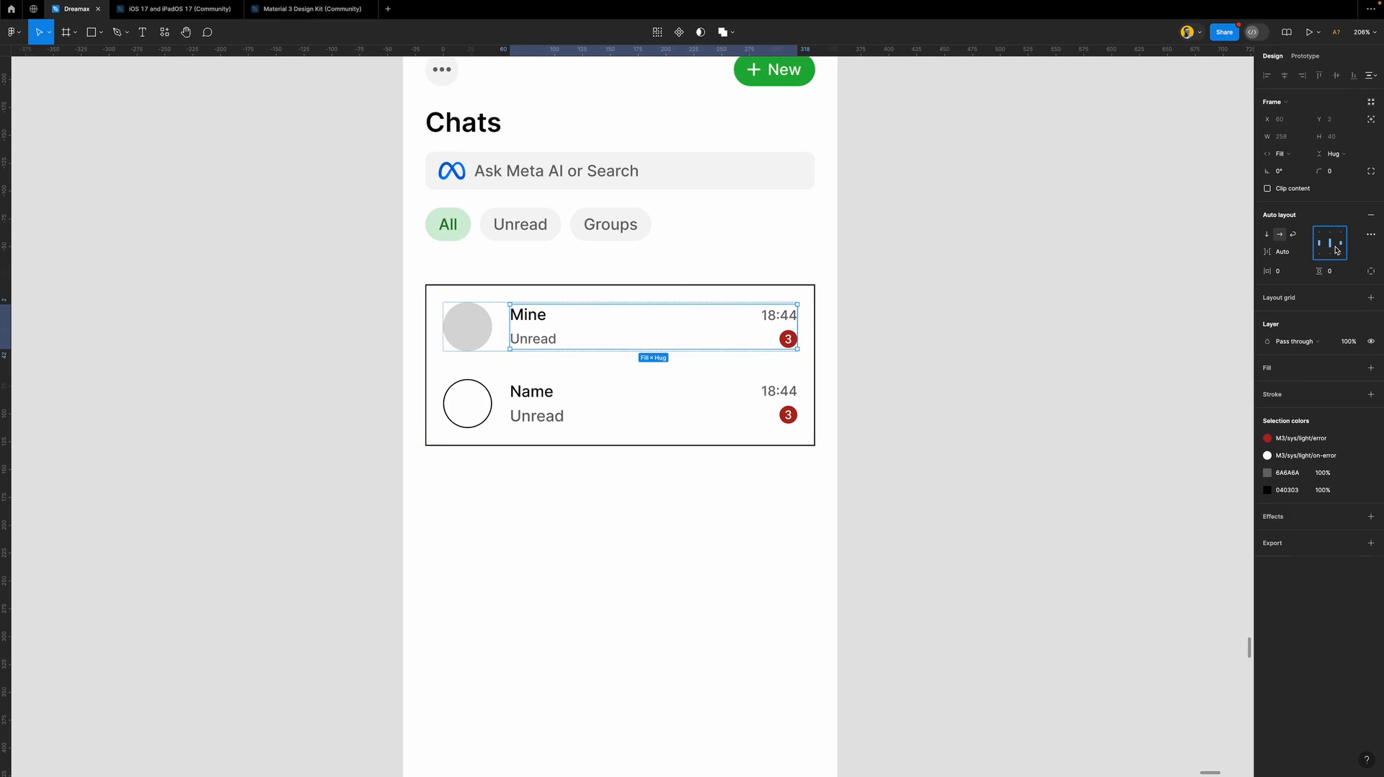
double_click(535, 338)
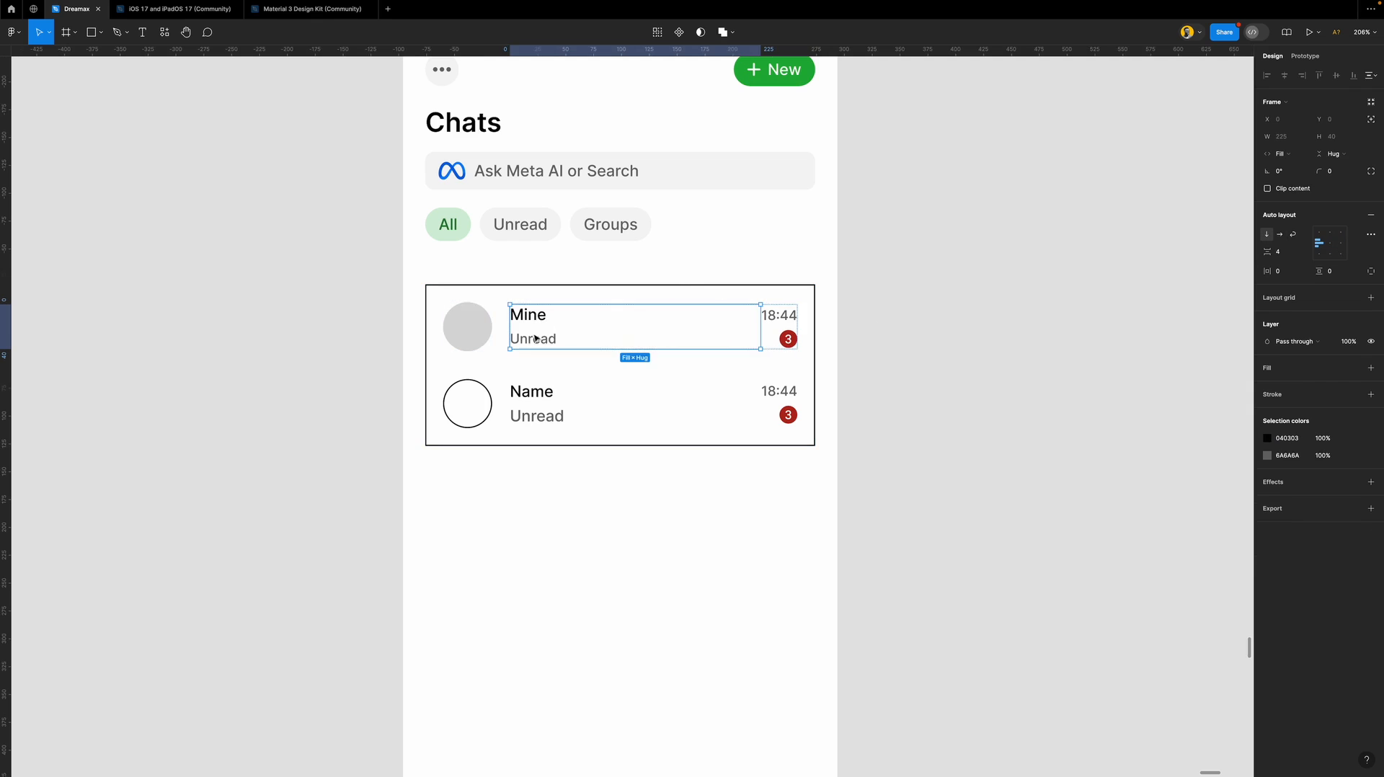
click(899, 376)
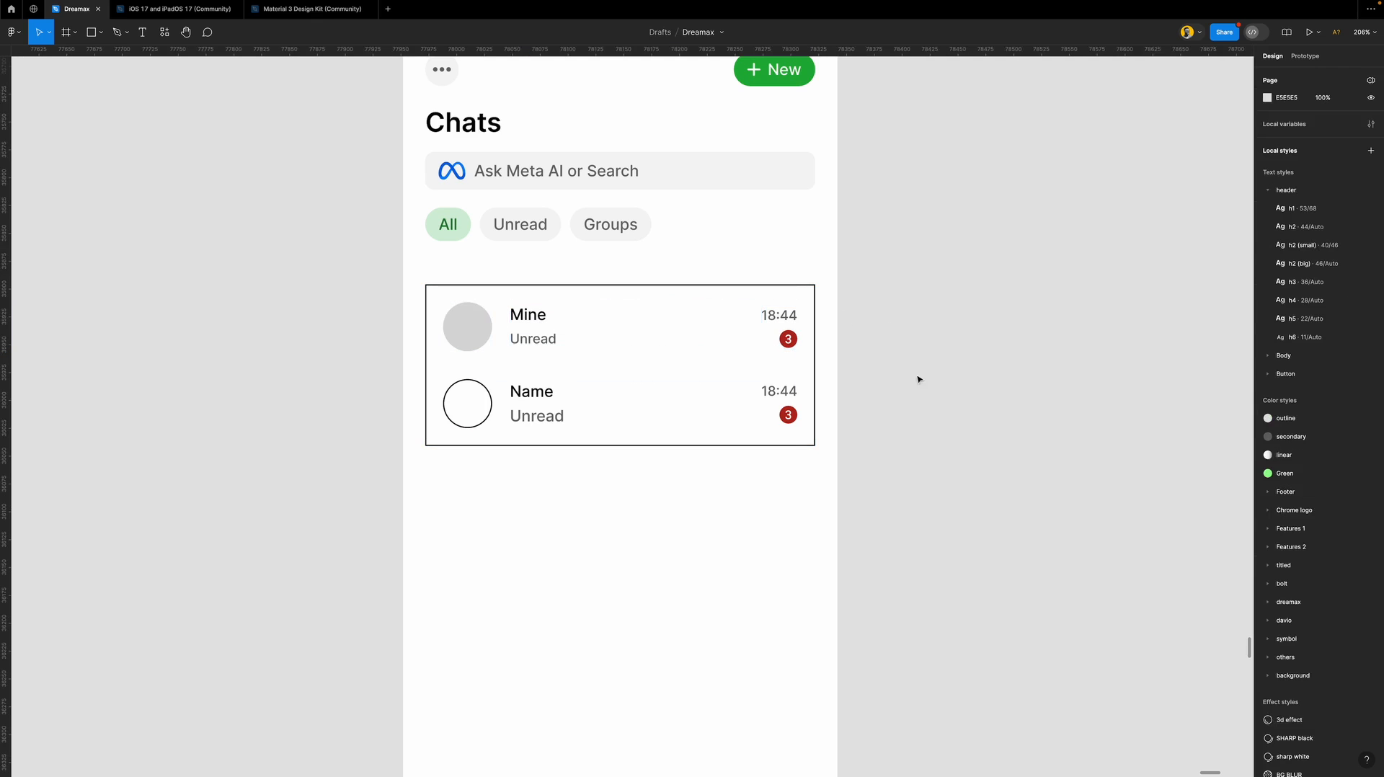
Replace the first chat row's message text with "Have you gotten the gift I mailed?".
double_click(553, 335)
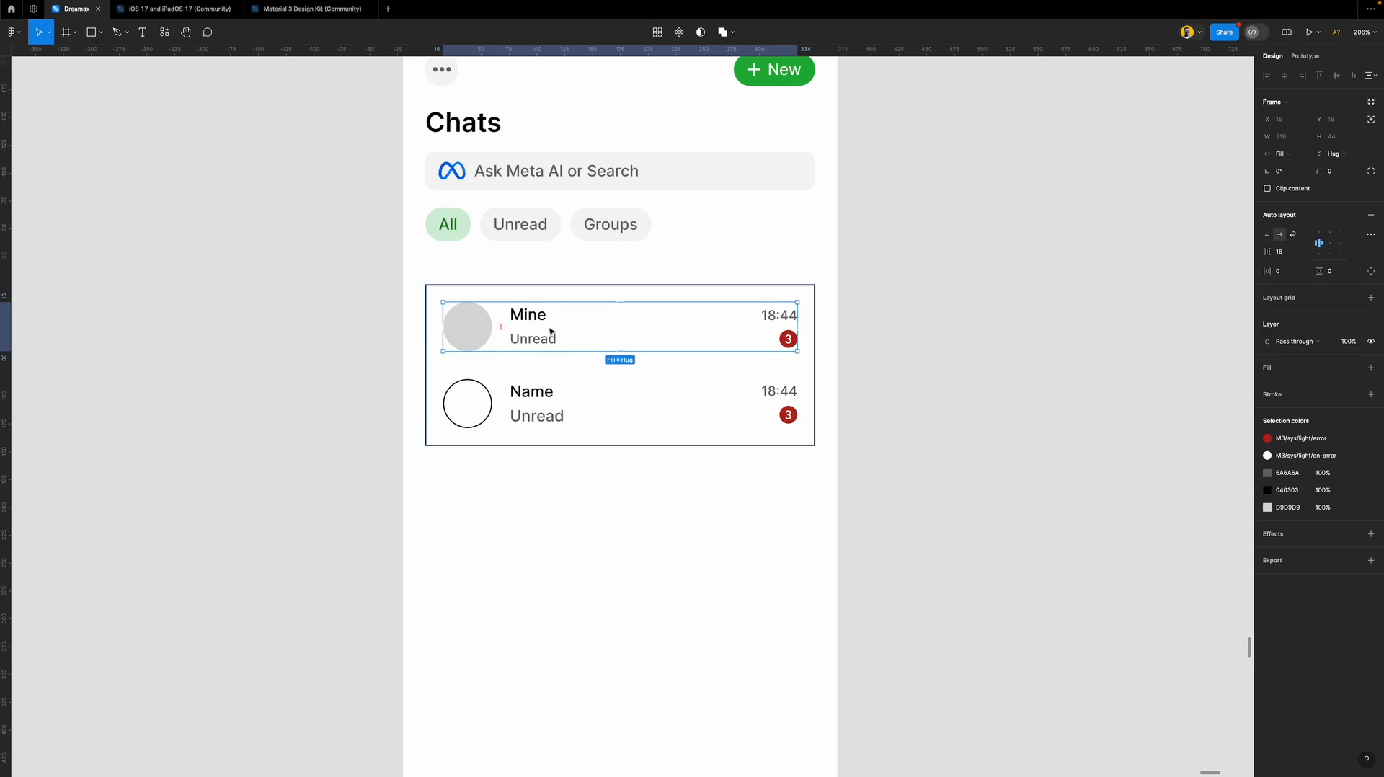
double_click(542, 340)
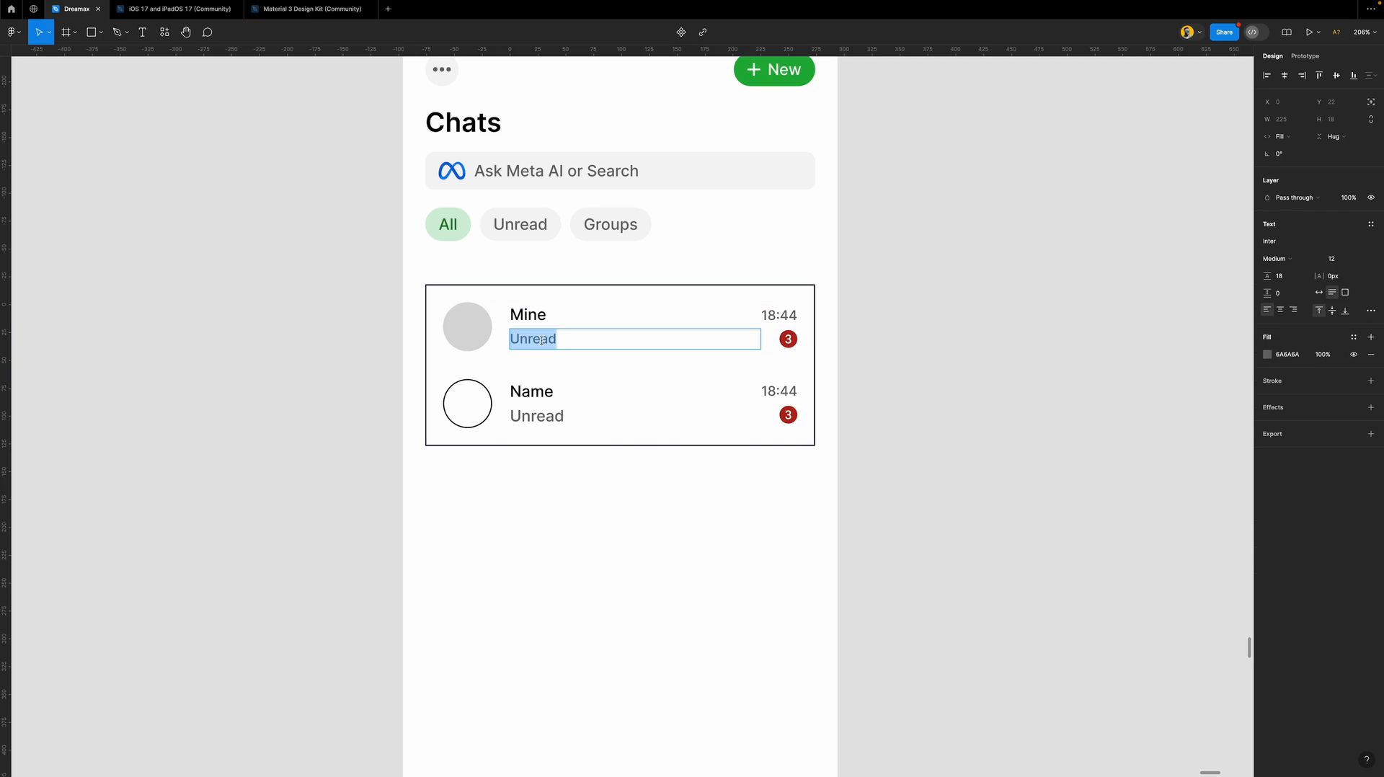
text(Have you gotten)
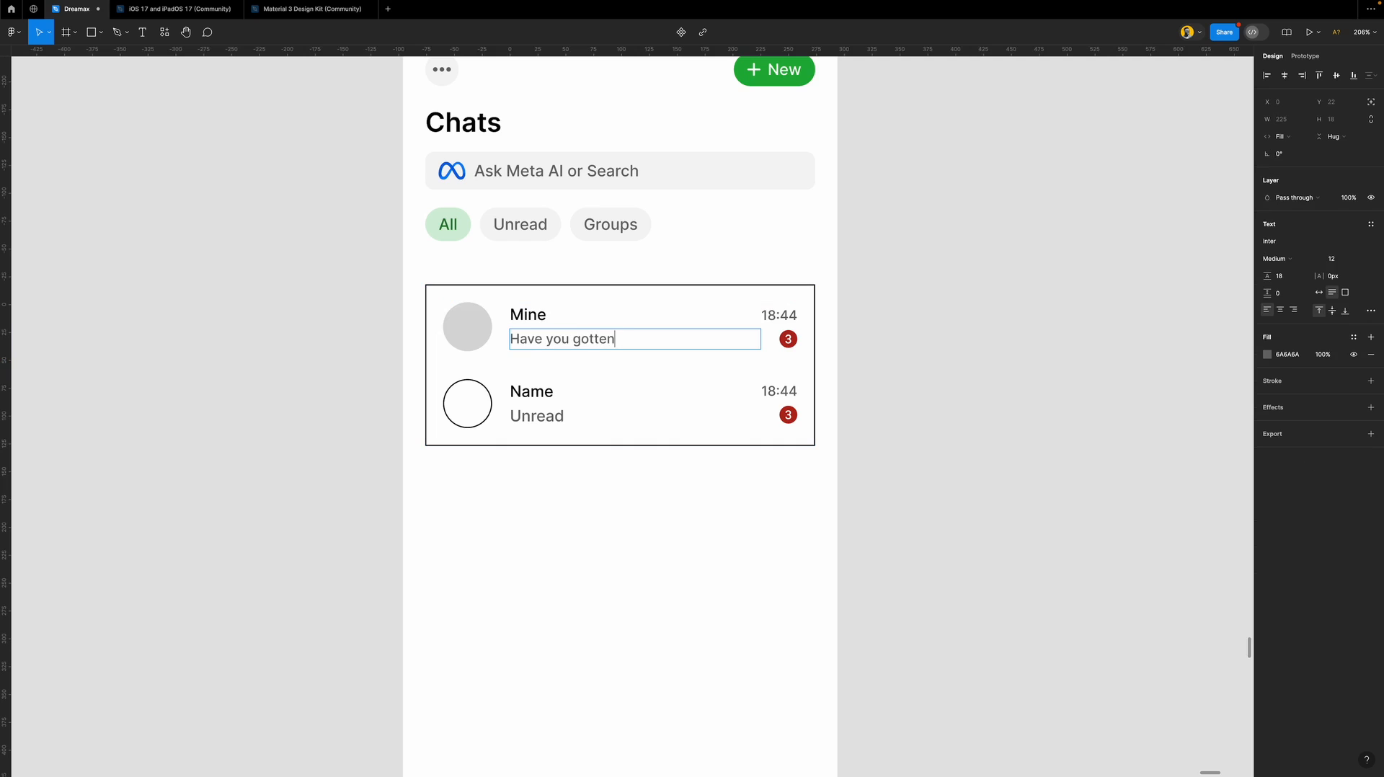
text( the gift I mailed?)
click(915, 376)
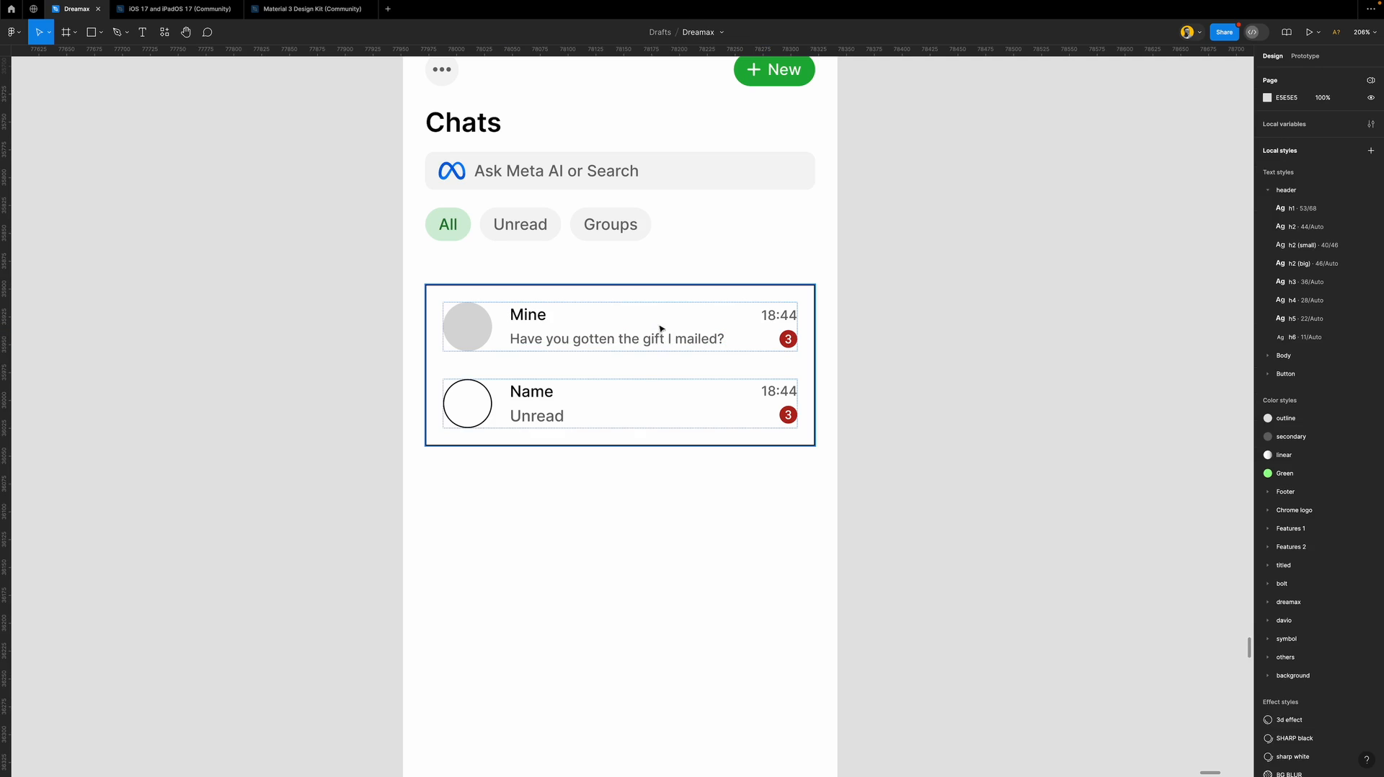
click(488, 332)
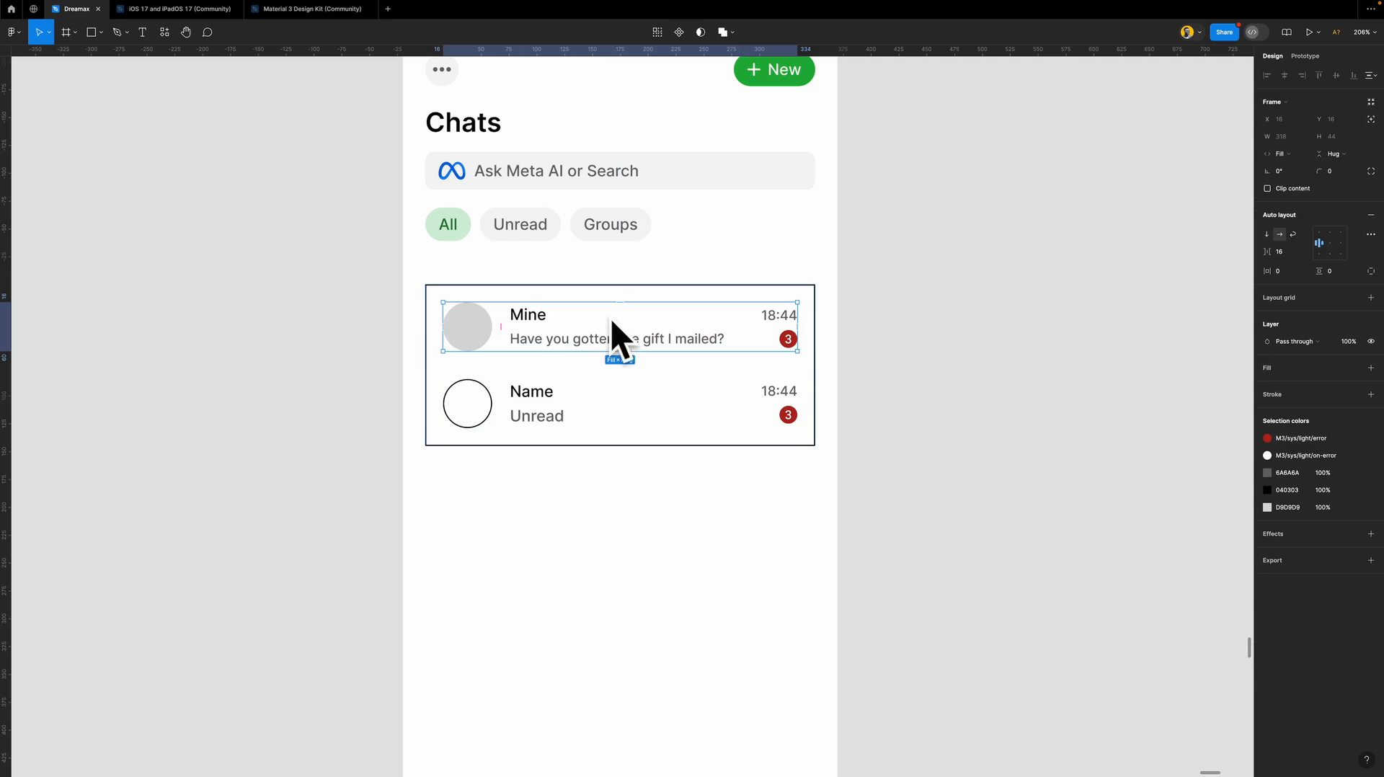
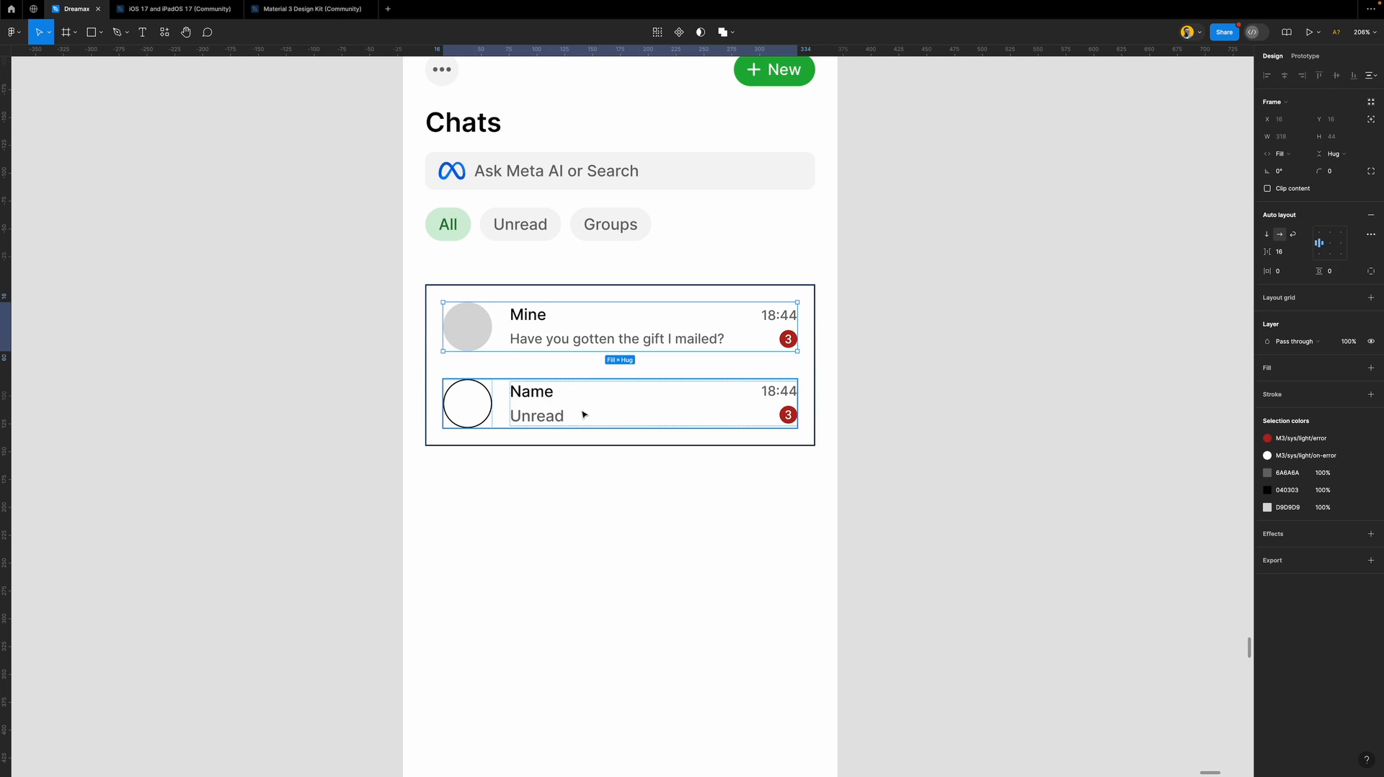
click(948, 373)
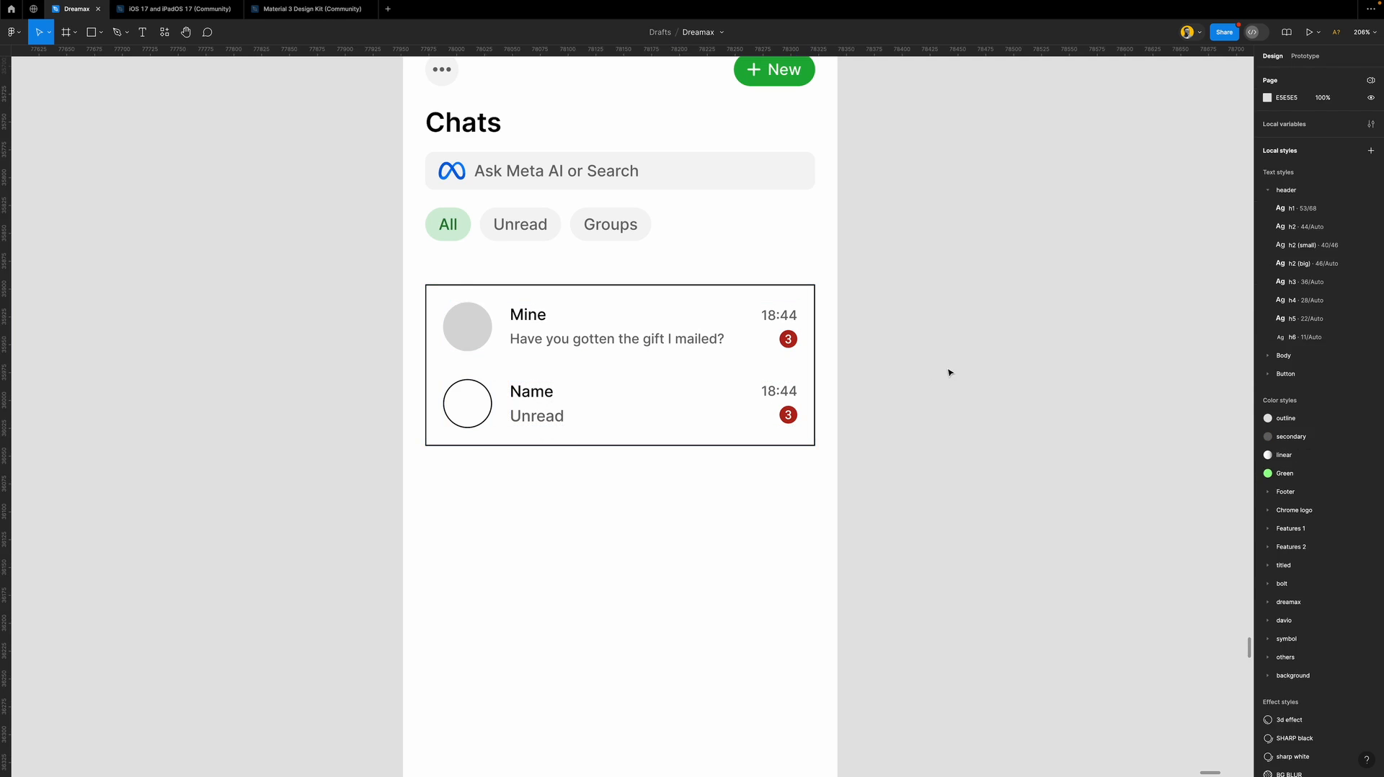
Set the font weight of the name text in the first chat row to Semi Bold.
super+click(531, 318)
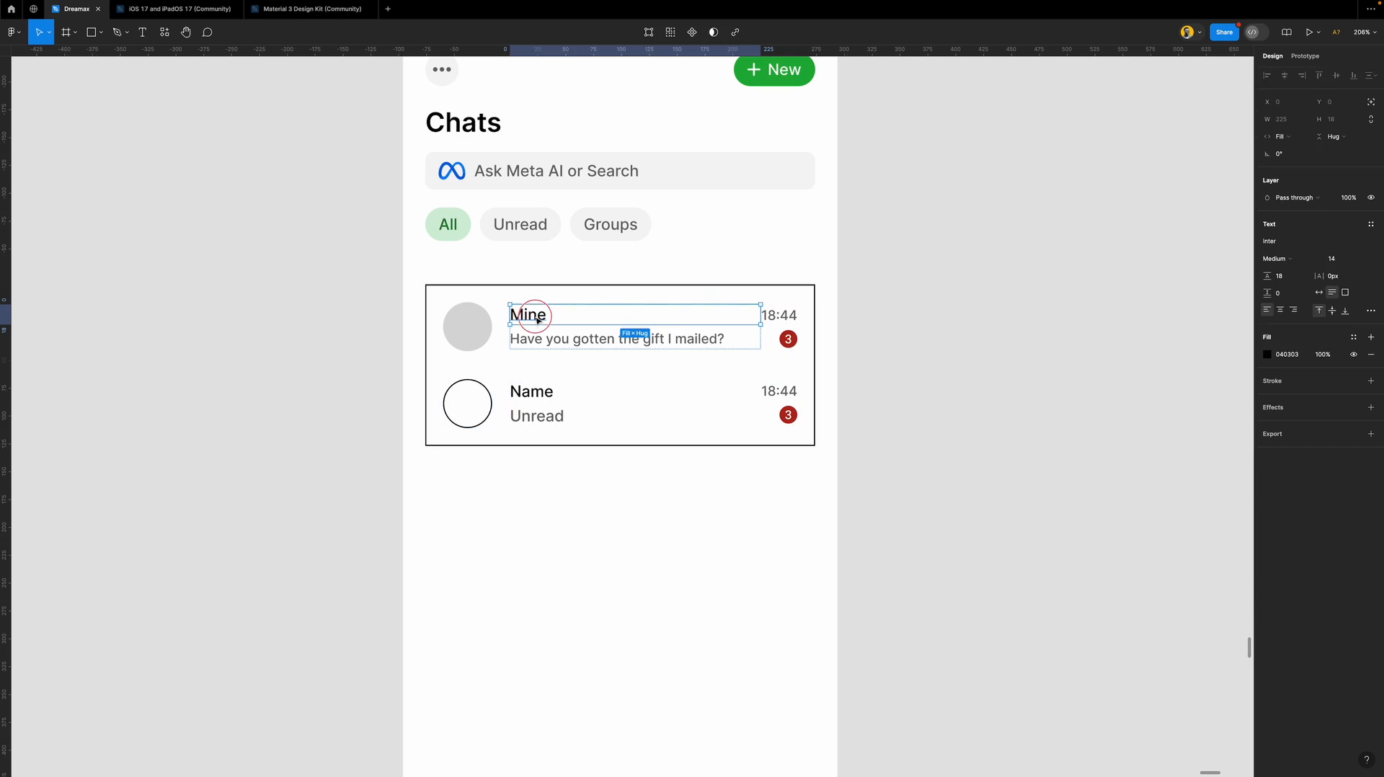
click(1276, 264)
click(1290, 274)
click(1047, 367)
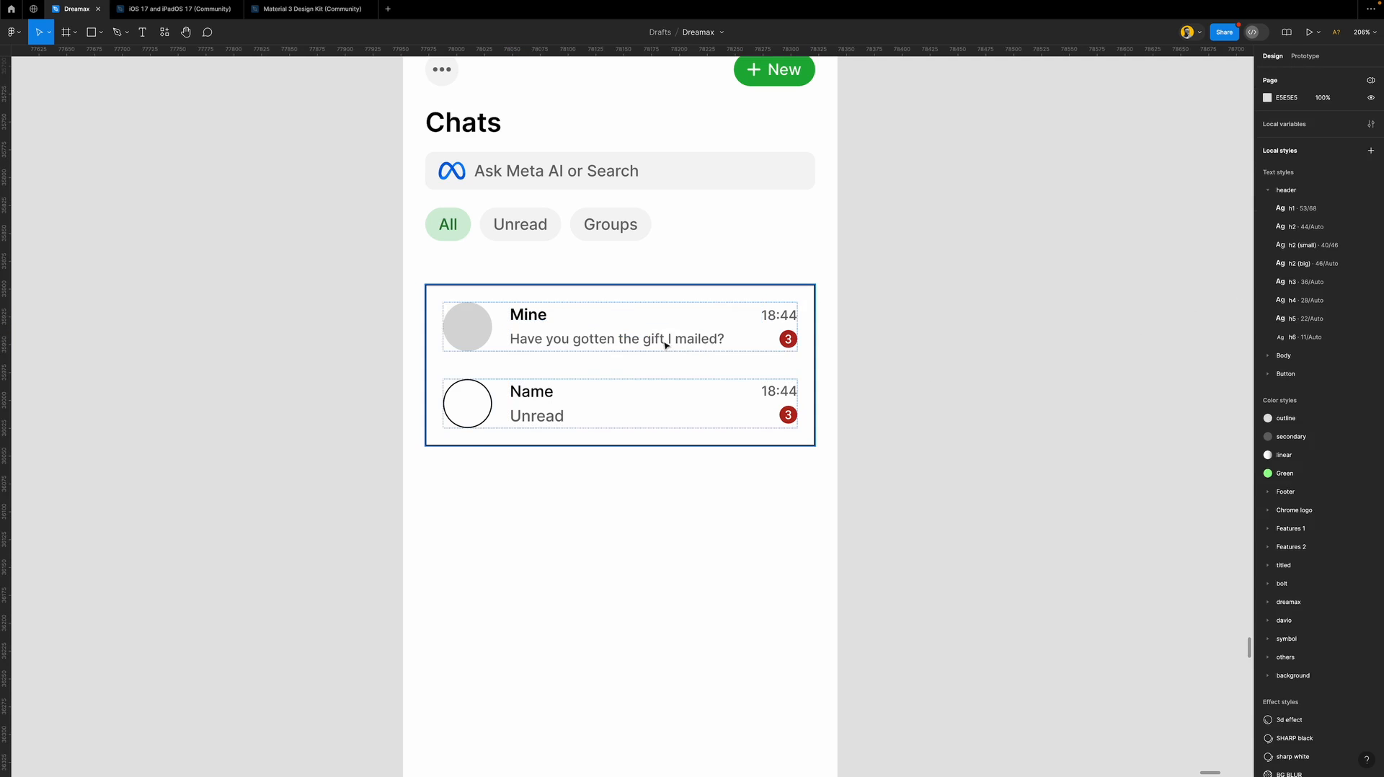
super+click(666, 346)
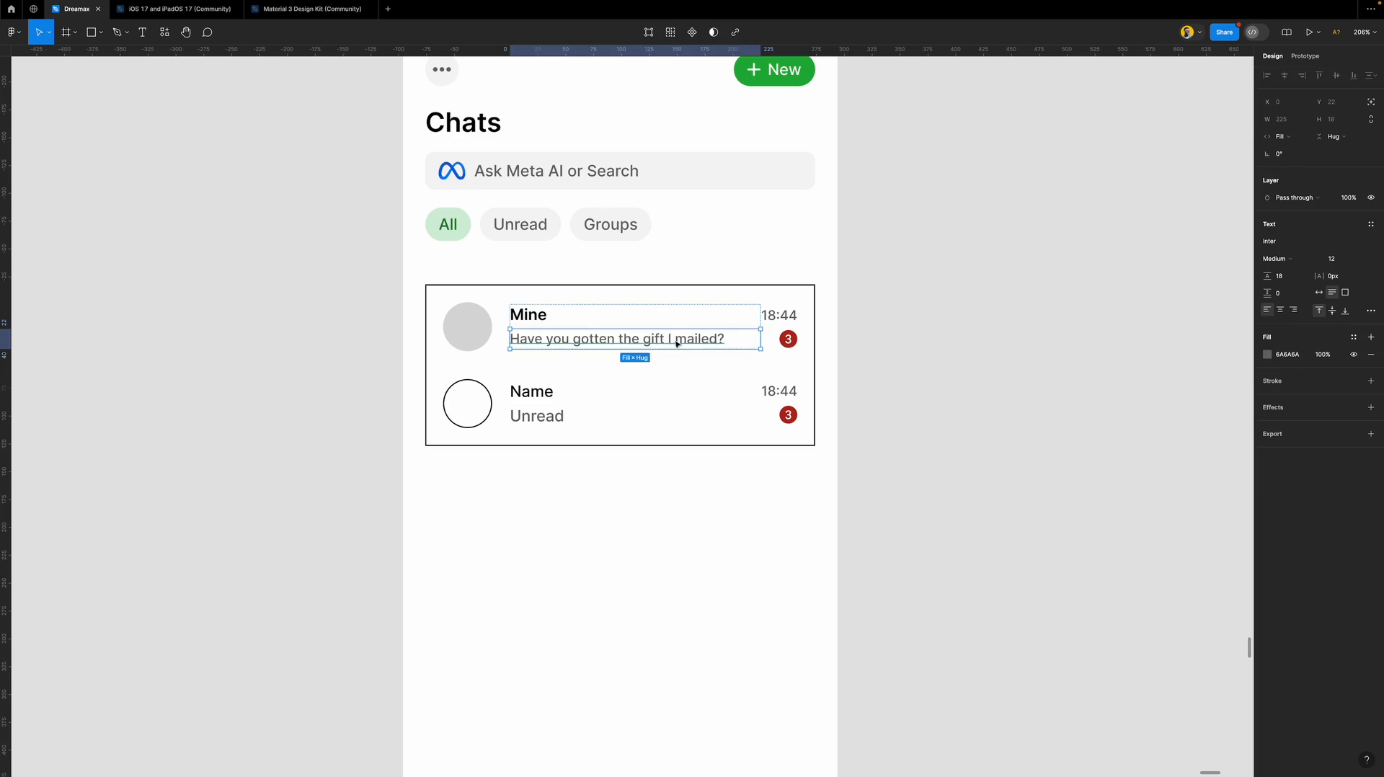
click(1296, 261)
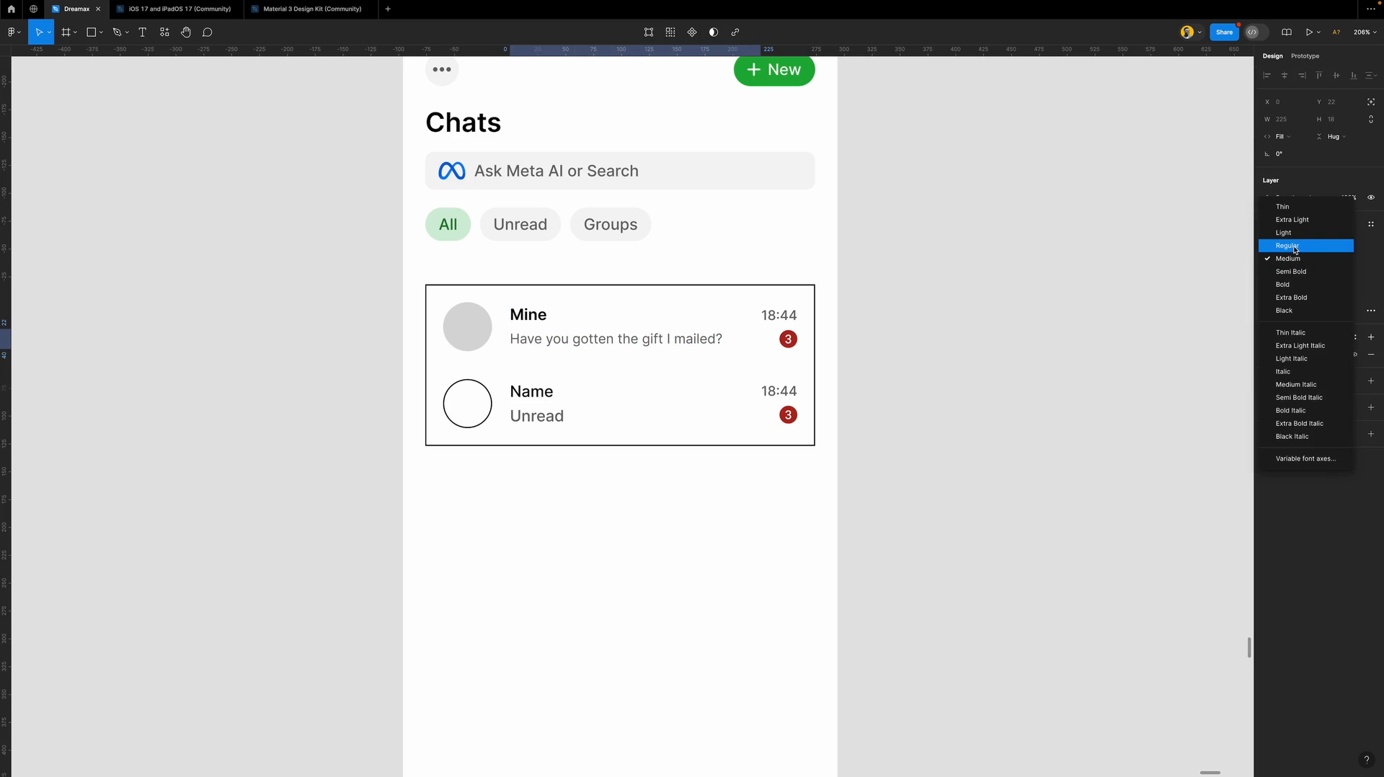
click(1061, 368)
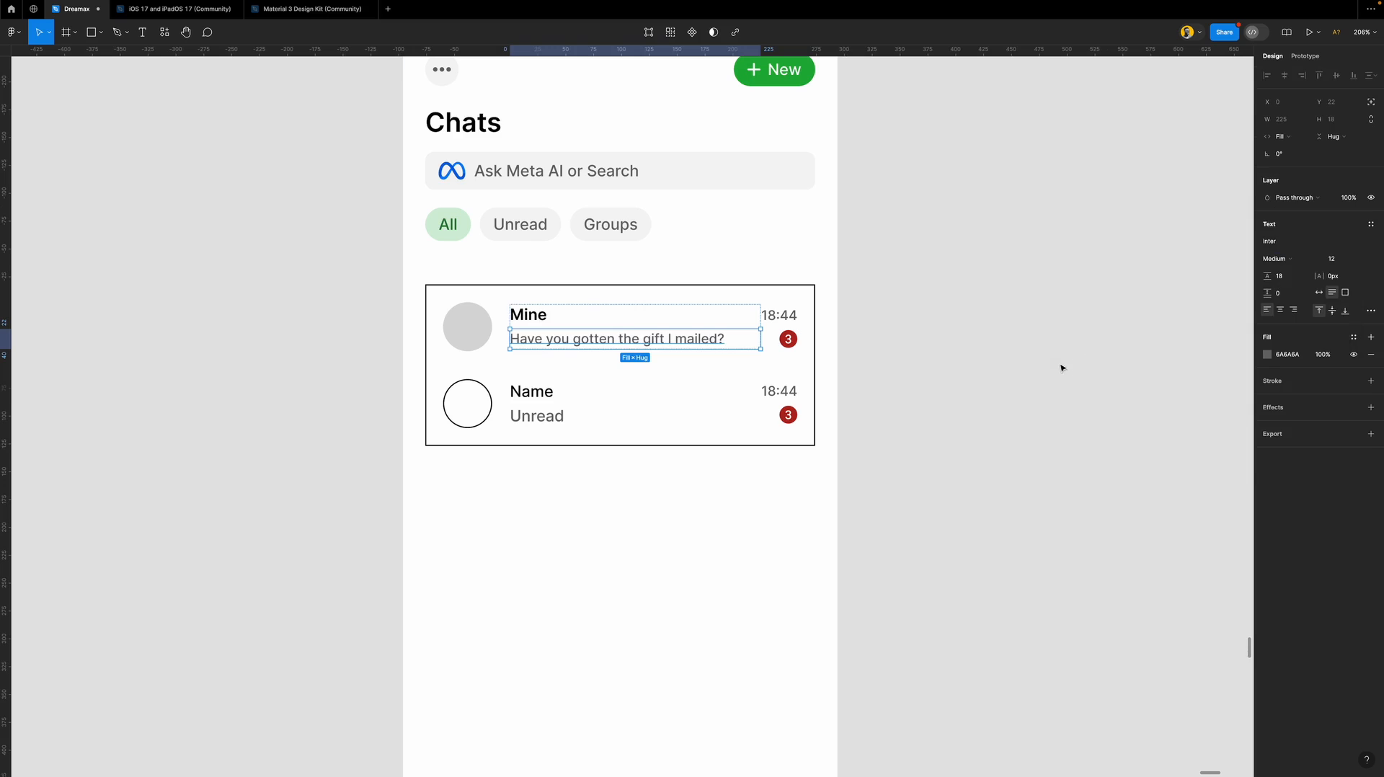
click(1016, 366)
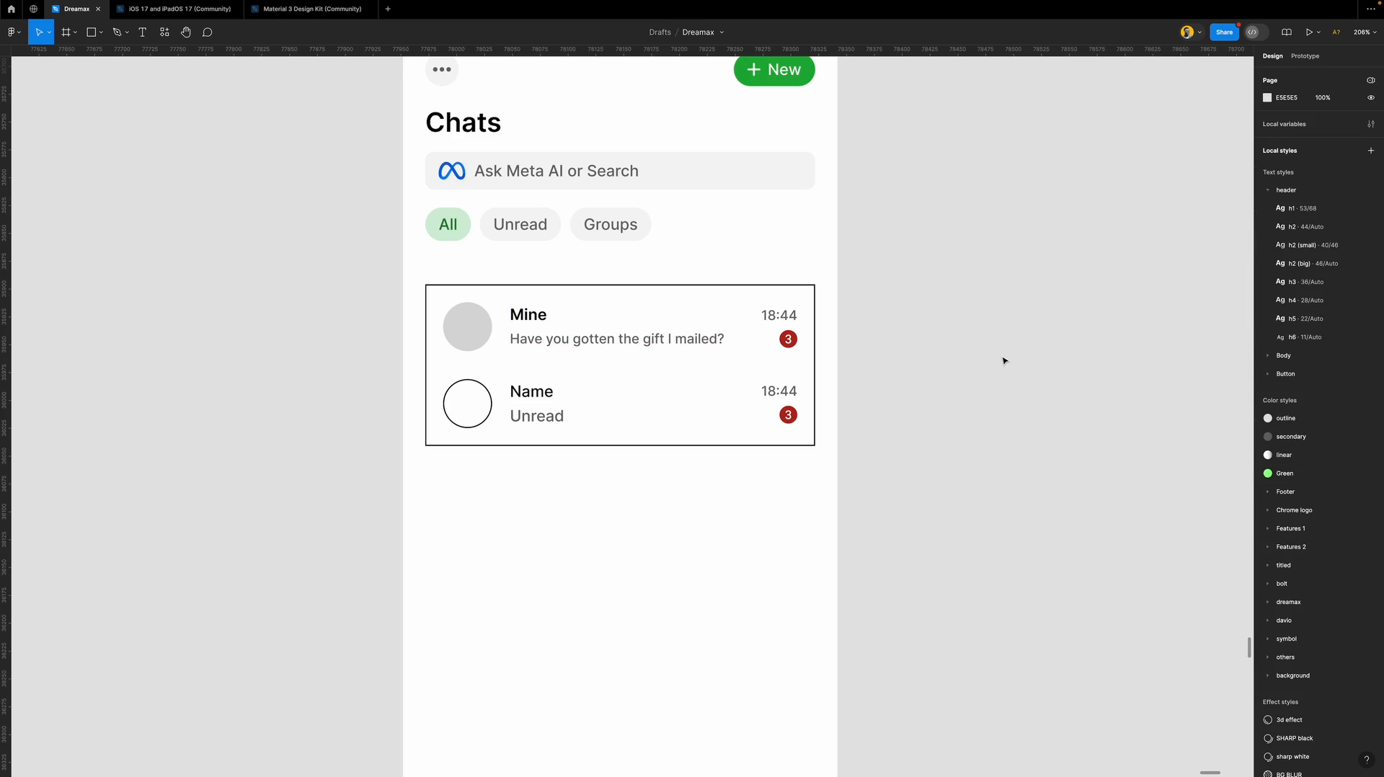
Duplicate the first chat row in the outlined list and delete the old "Name" row below it.
click(481, 316)
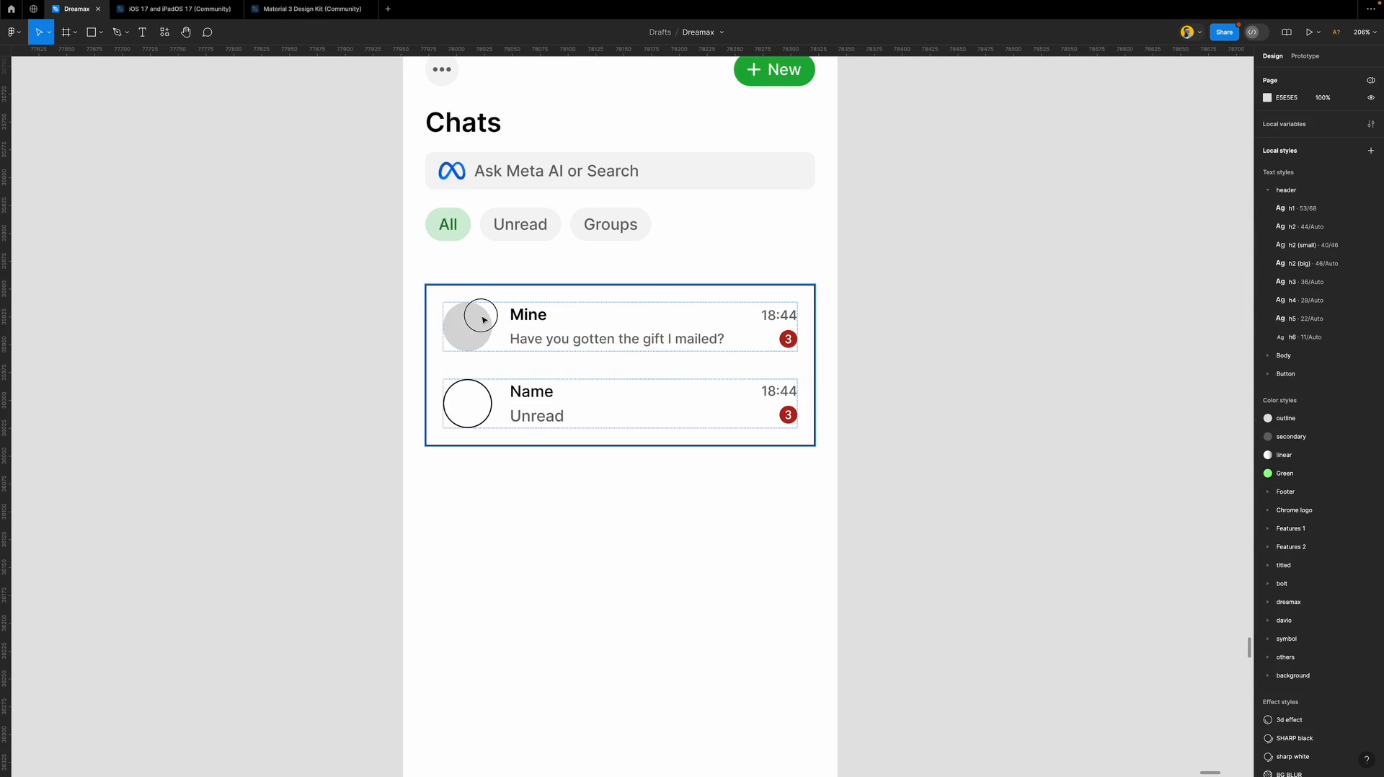
double_click(483, 320)
key(ctrl+d)
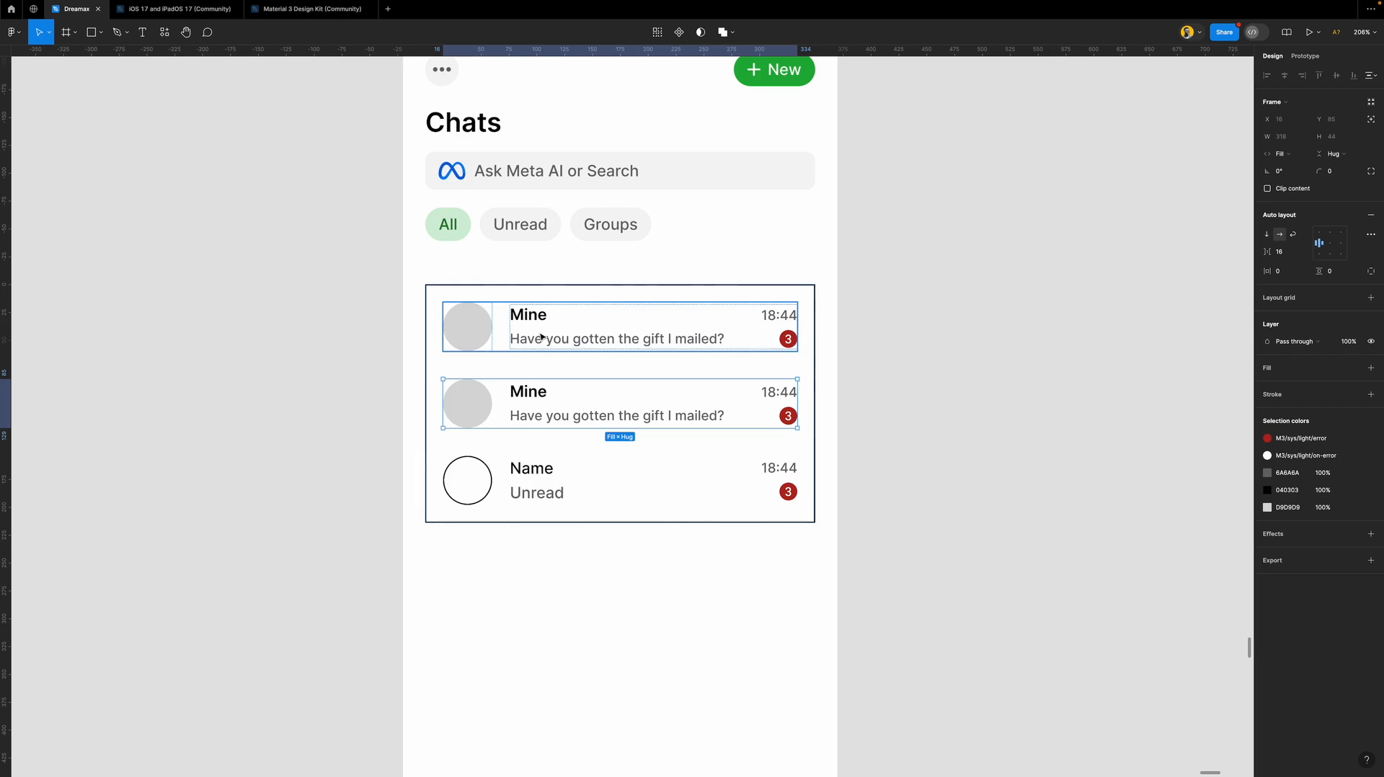
click(555, 487)
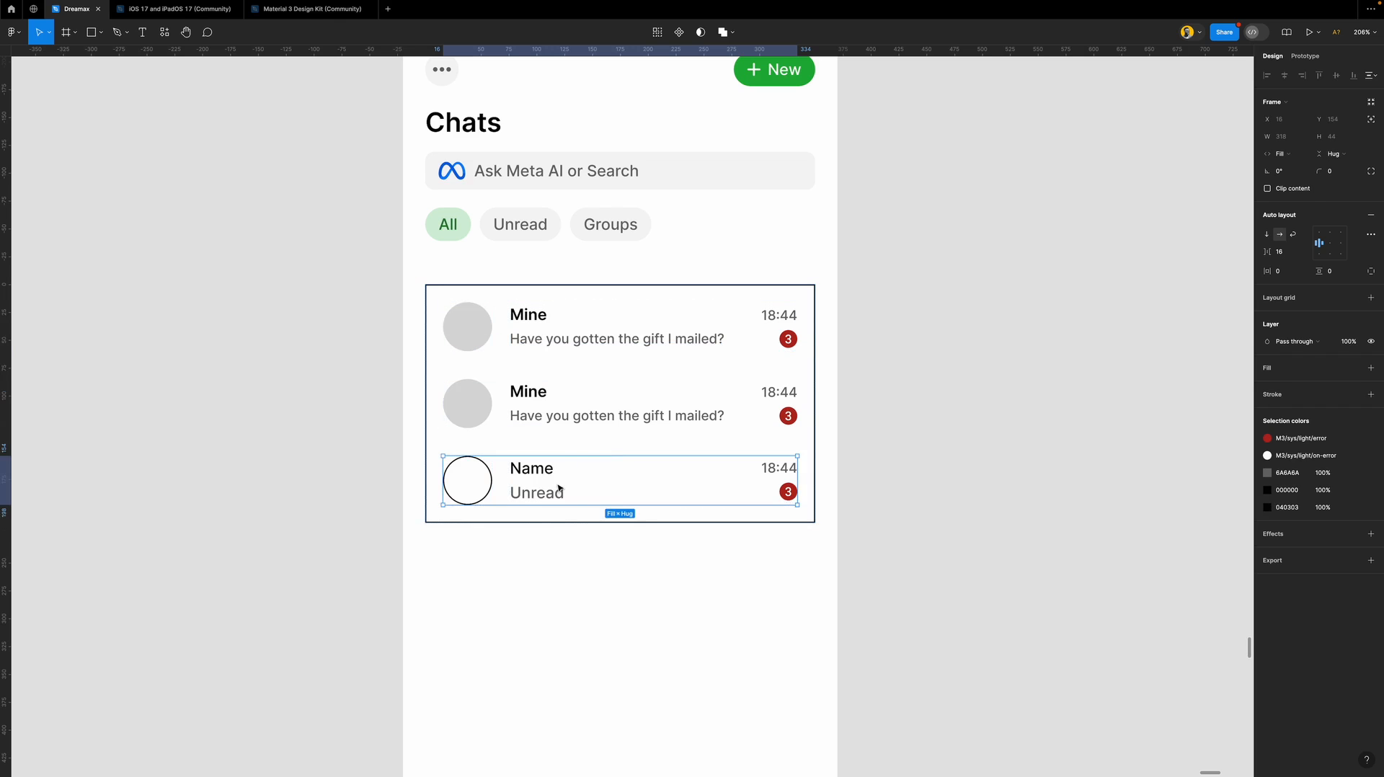
key(Delete)
double_click(548, 390)
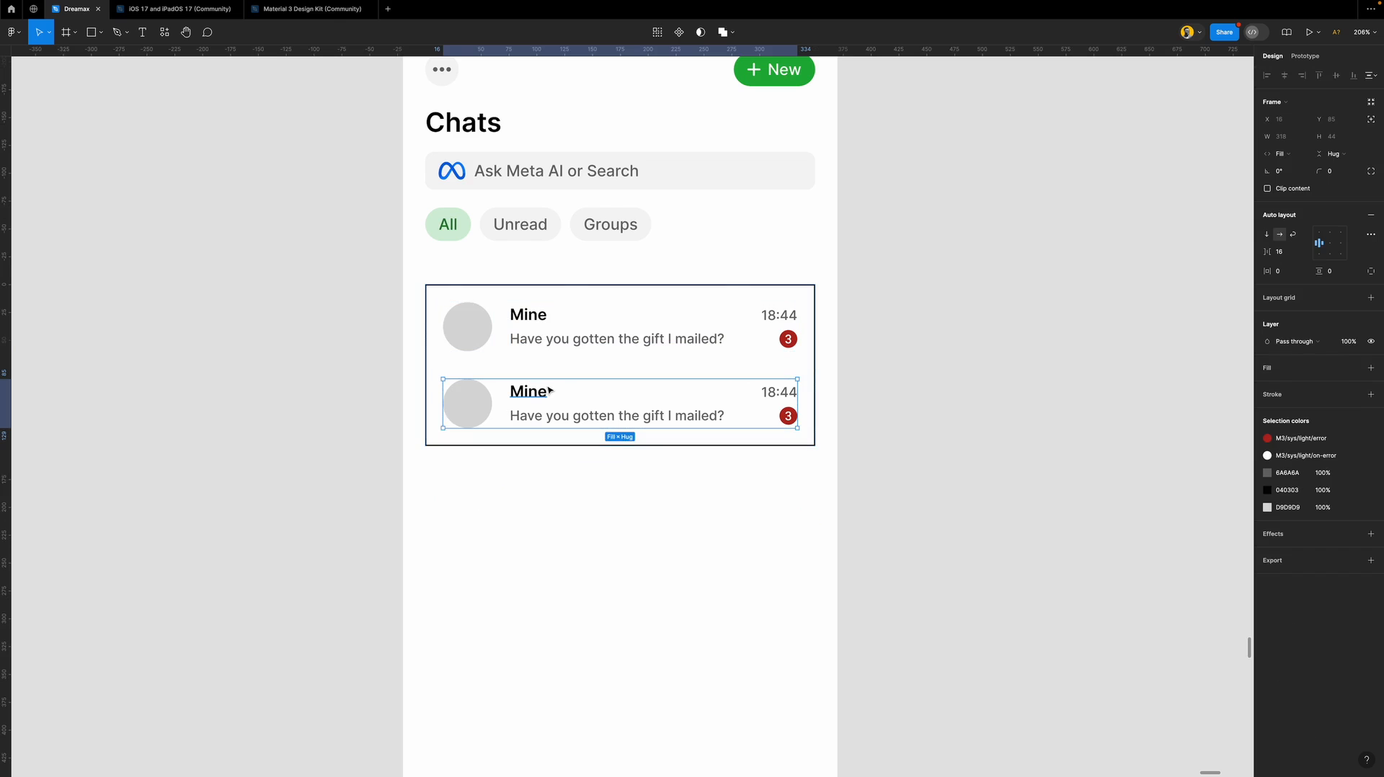
key(ctrl+d)
key(ctrl+d)
key(ctrl+d)
key(ctrl+d)
key(ctrl+z)
key(ctrl+z)
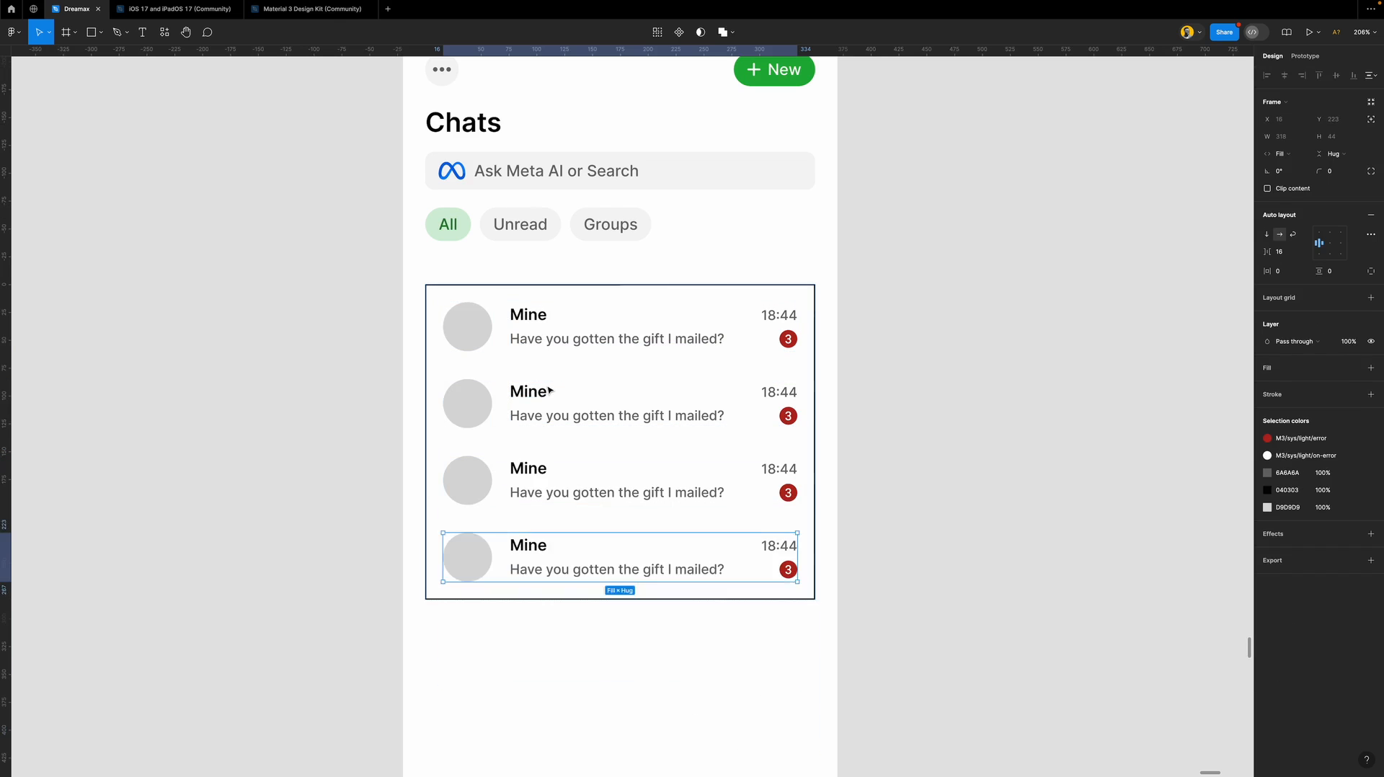
key(ctrl+z)
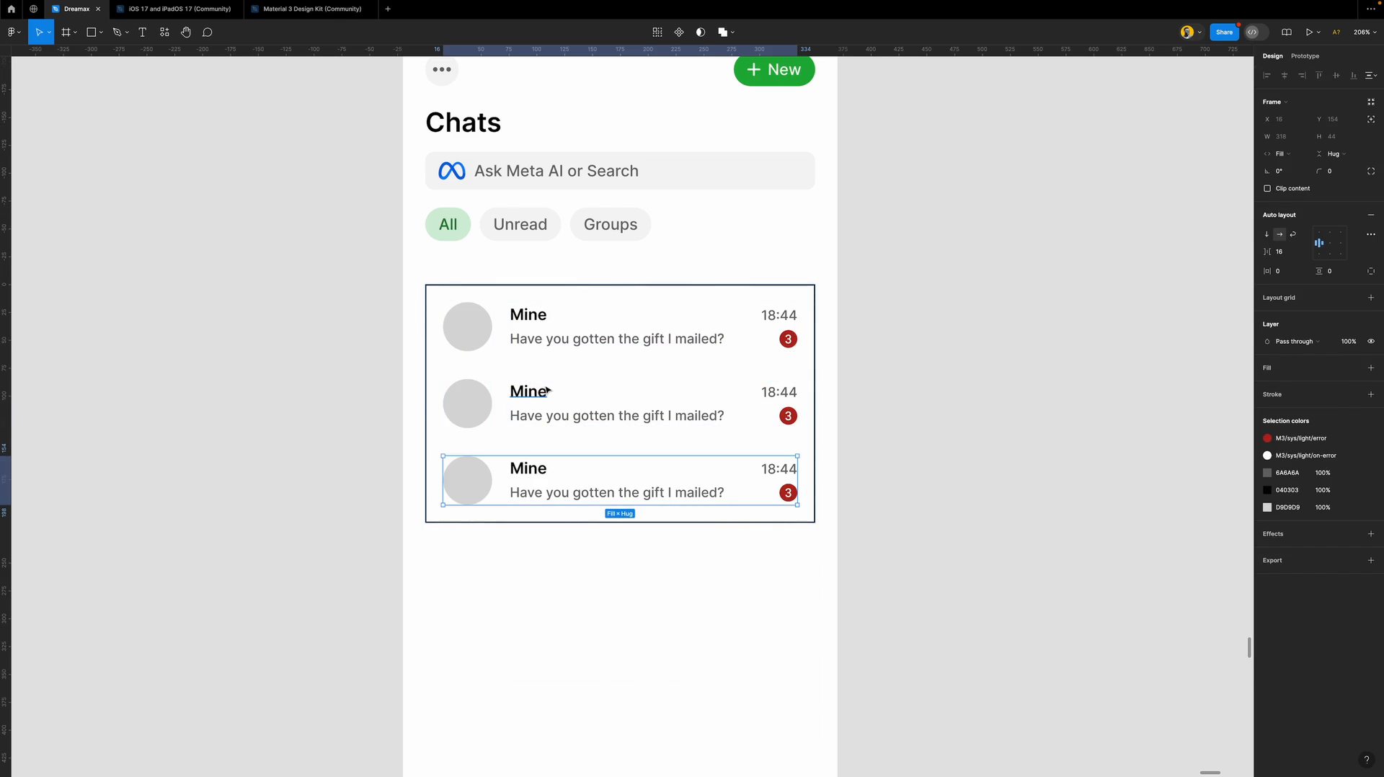
key(ctrl+z)
Duplicate the second chat row repeatedly until the outlined list holds eight rows.
click(566, 398)
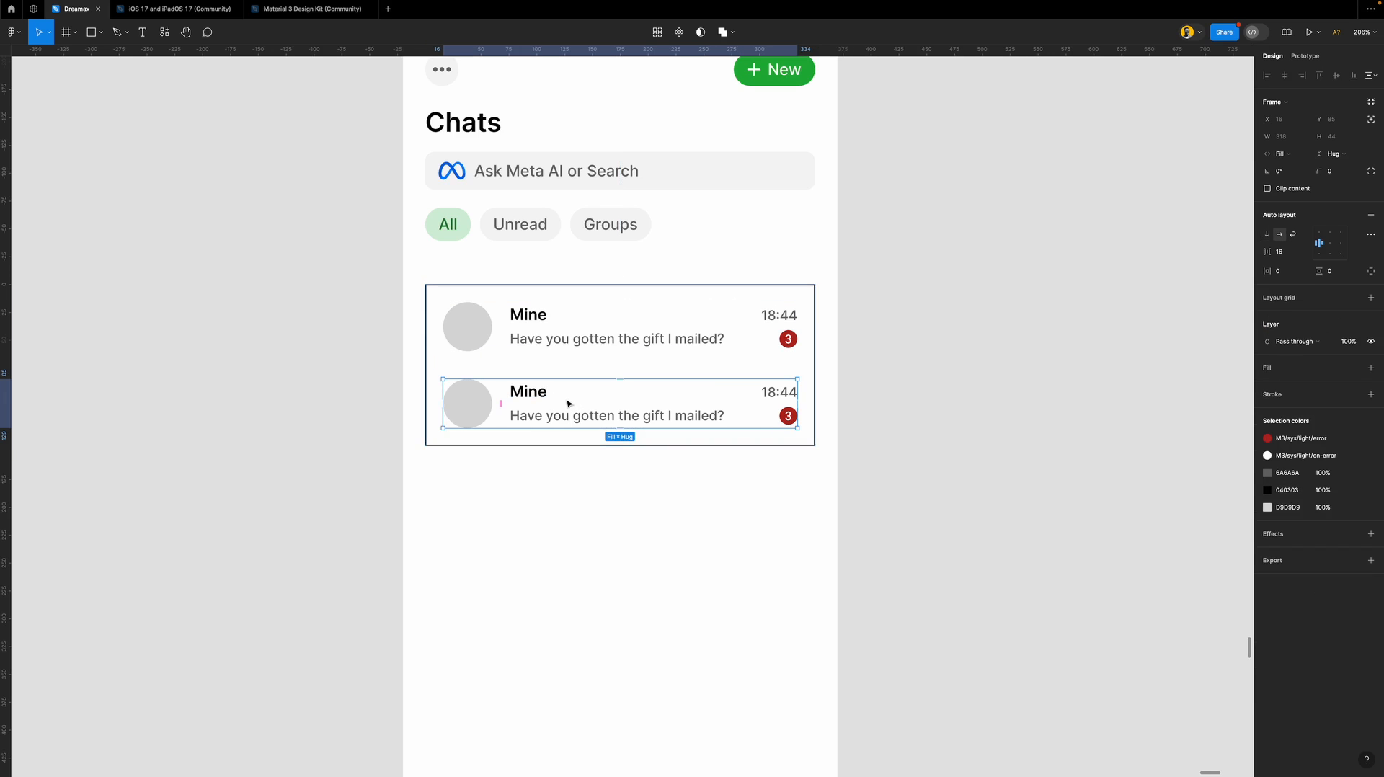
key(ctrl+d)
key(ctrl+d)
key(ctrl+d)
key(ctrl+d)
scroll(568, 404, down, 5)
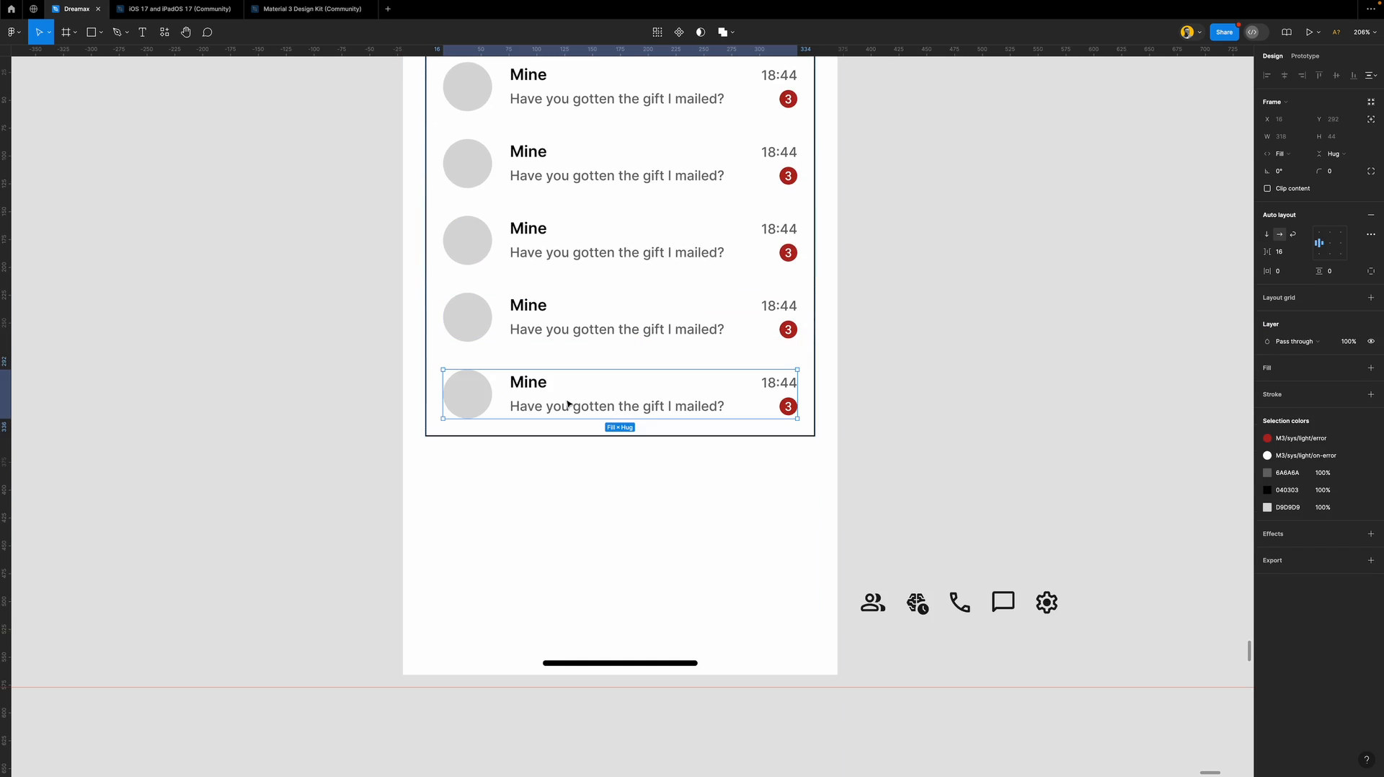
key(ctrl+d)
key(ctrl+d)
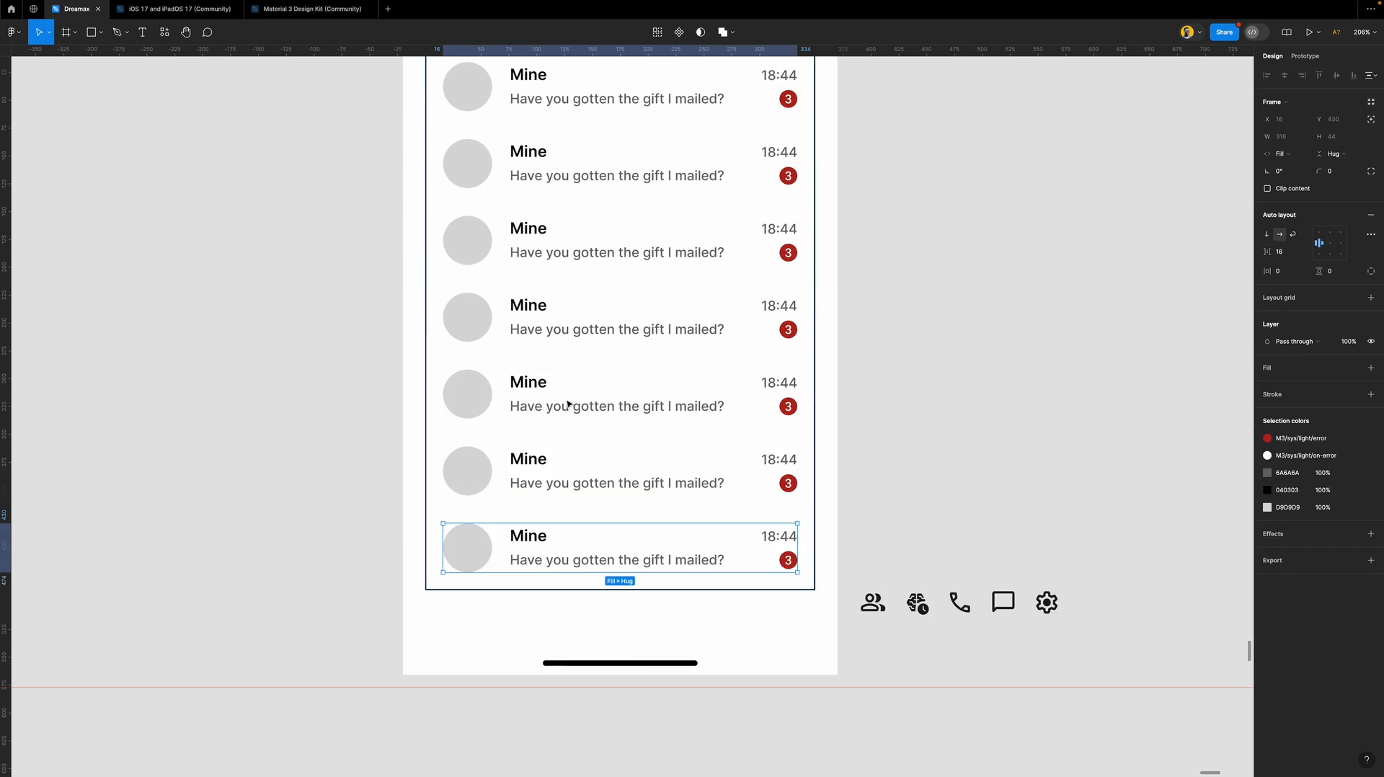
key(ctrl+d)
click(902, 379)
Give the outlined list frame a corner radius of 16 and nudge it up to Y 273.
scroll(560, 379, up, 4)
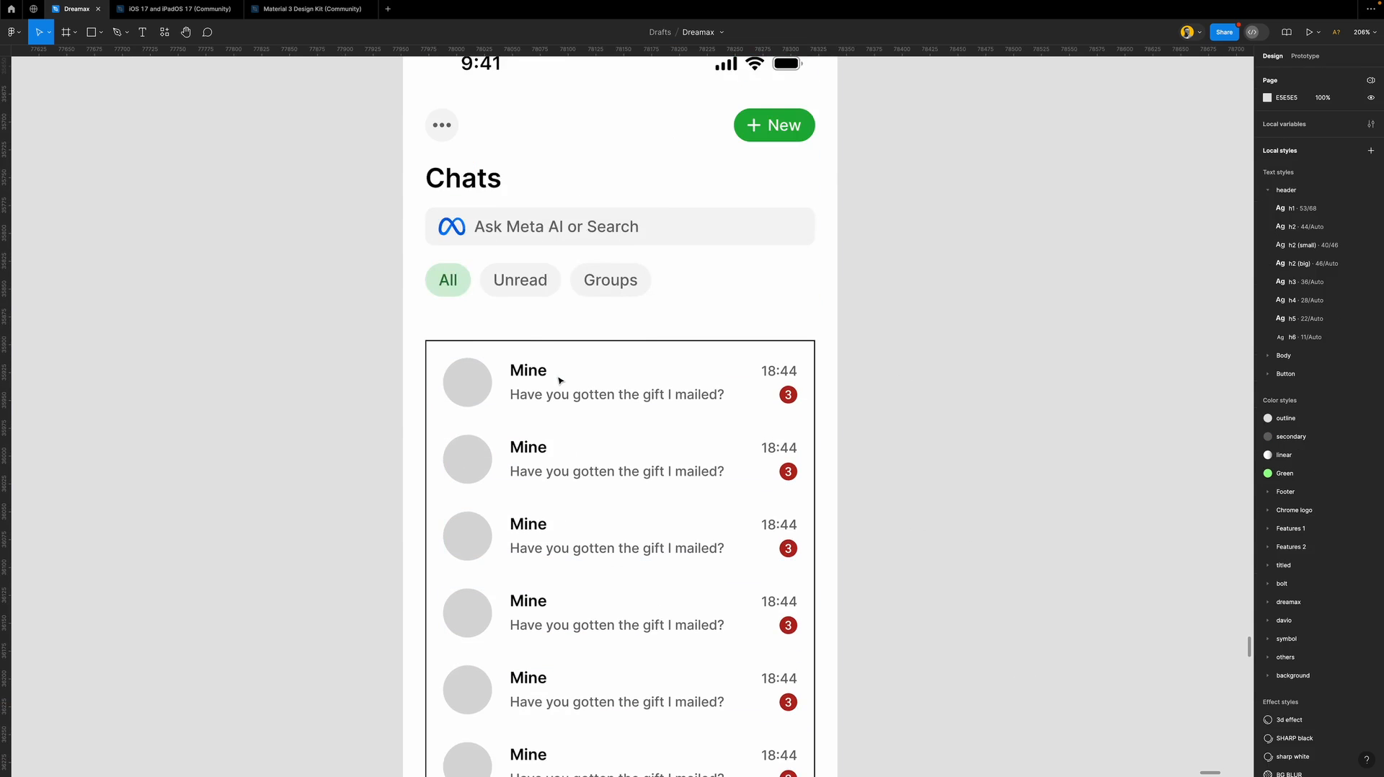
scroll(559, 377, down, 2)
click(674, 252)
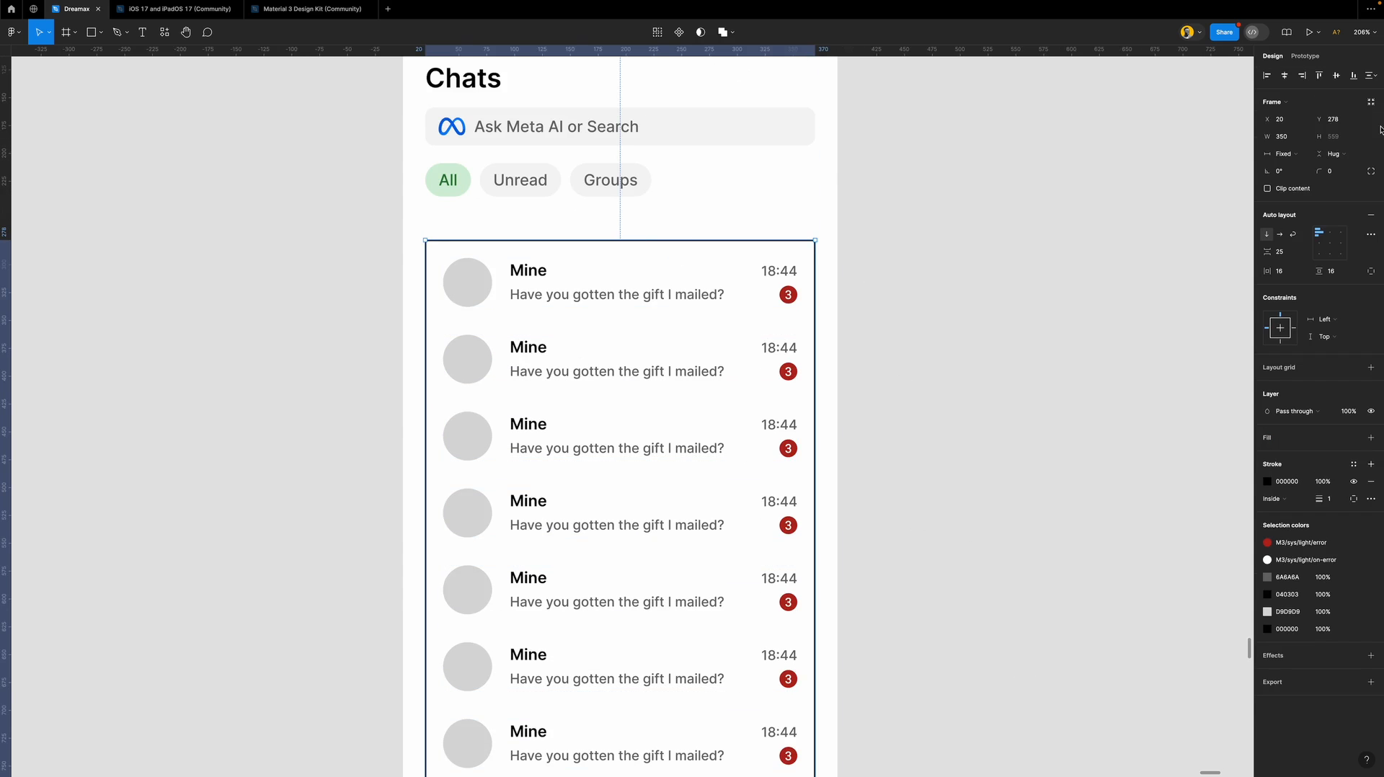
click(1341, 172)
text(20)
key(Down)
key(Down)
key(Down)
key(Down)
key(Return)
drag(639, 290, 640, 284)
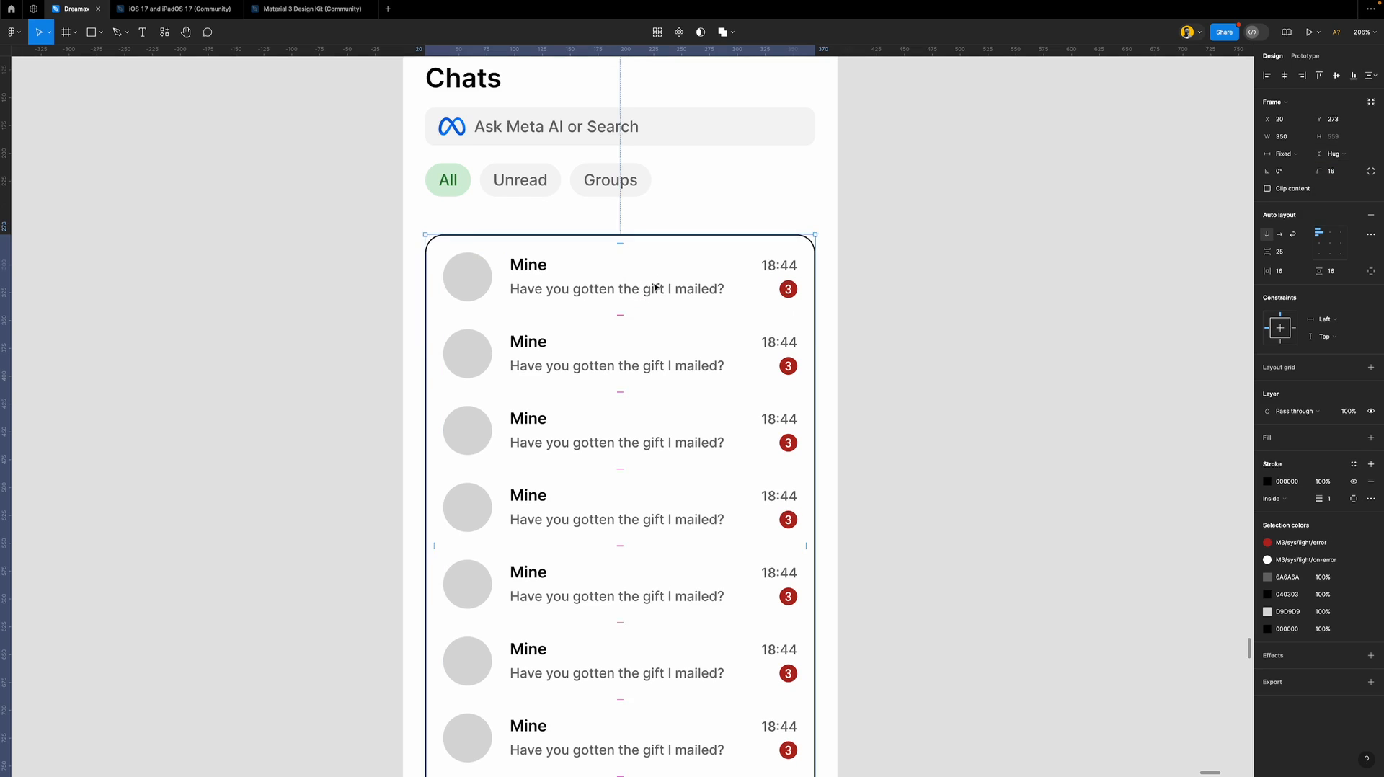
scroll(664, 293, up, 3)
click(930, 284)
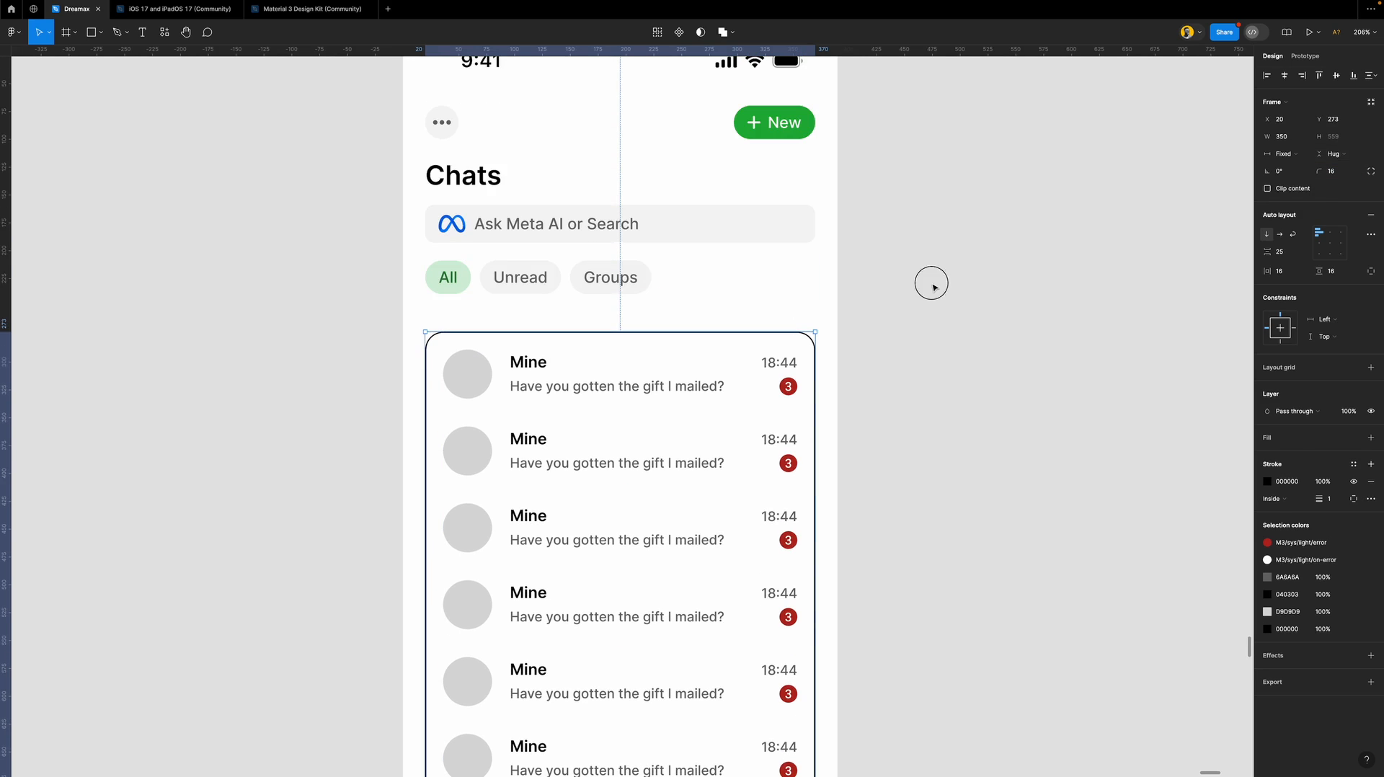
Set the font size of the "Chats" title to 28.
click(479, 176)
click(1369, 313)
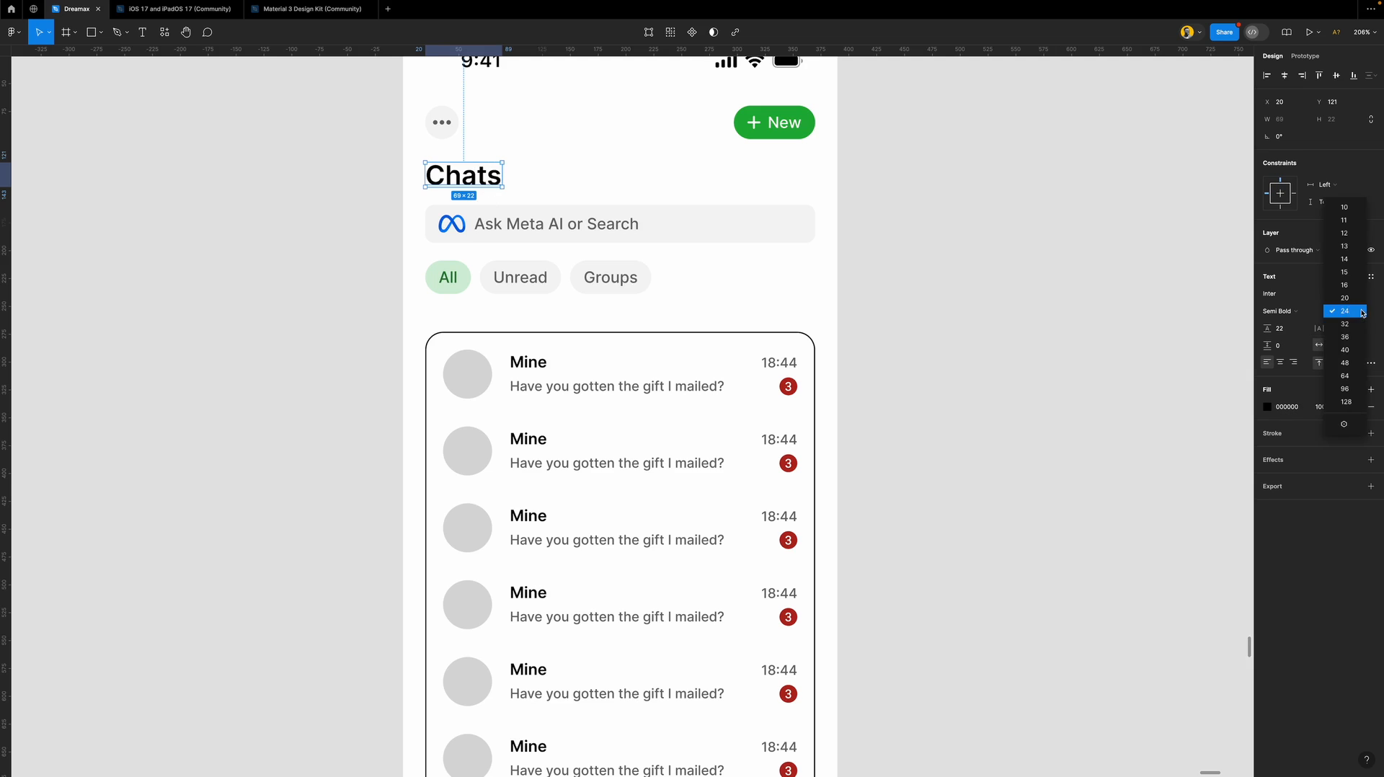
click(1360, 326)
click(1337, 311)
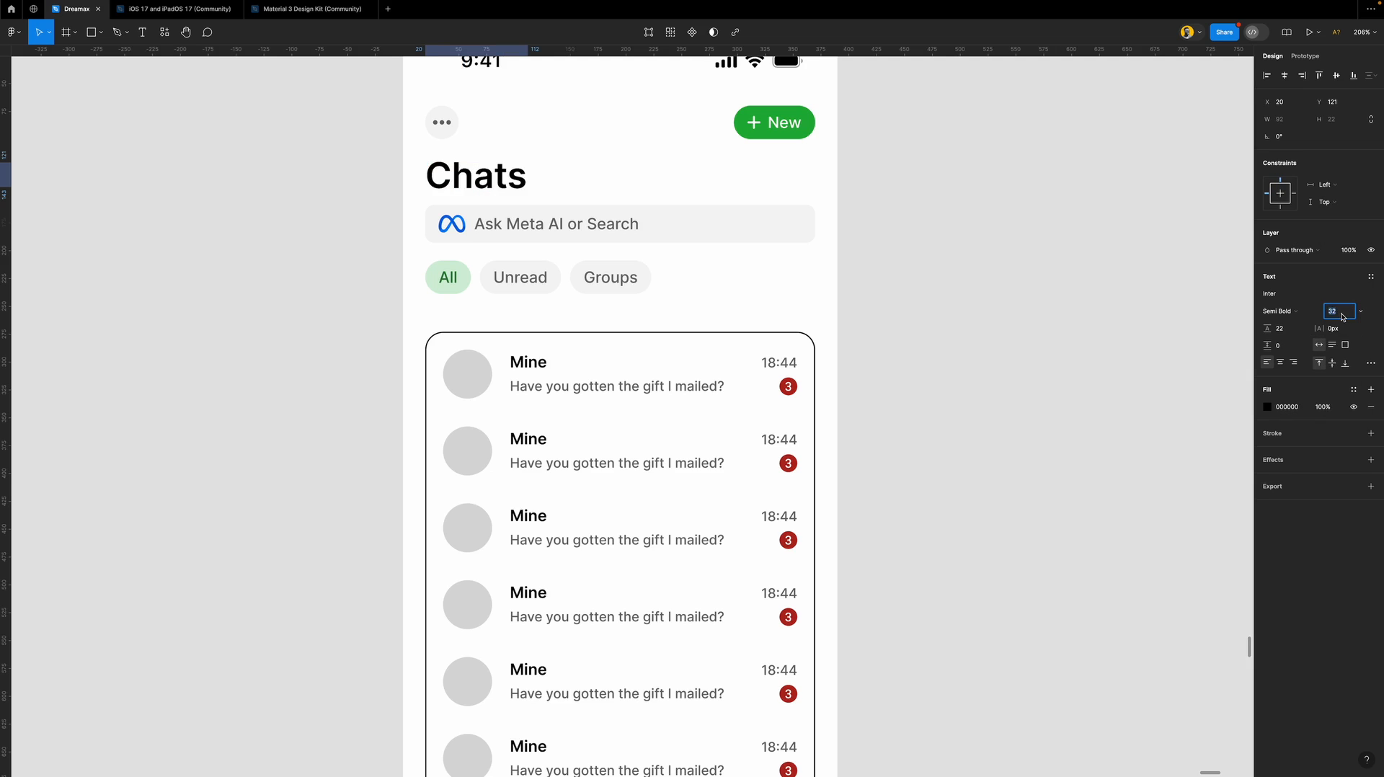
text(28)
key(Return)
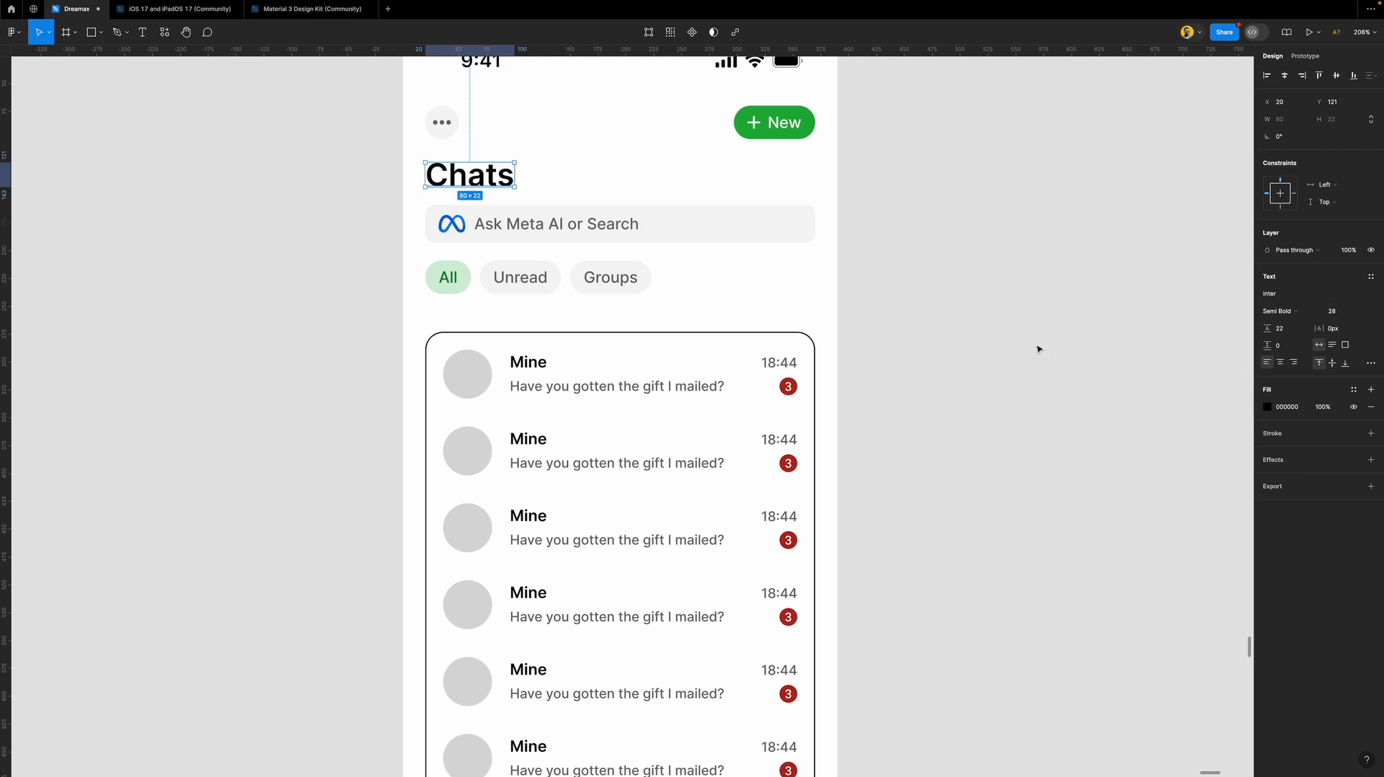
click(1017, 337)
Try a vertical gap of 8 between the search bar and the filter chips, and set it back to 16.
scroll(686, 258, down, 3)
scroll(689, 262, up, 2)
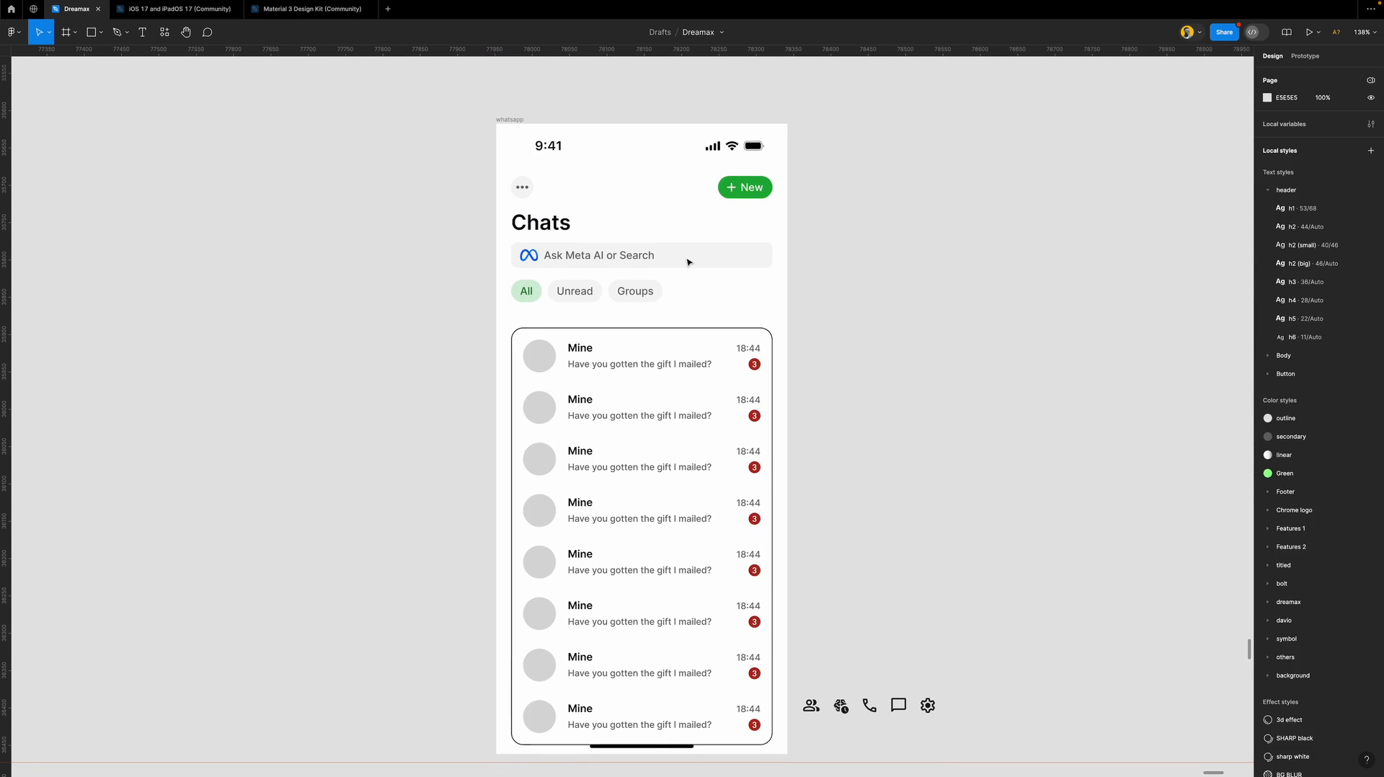
click(624, 266)
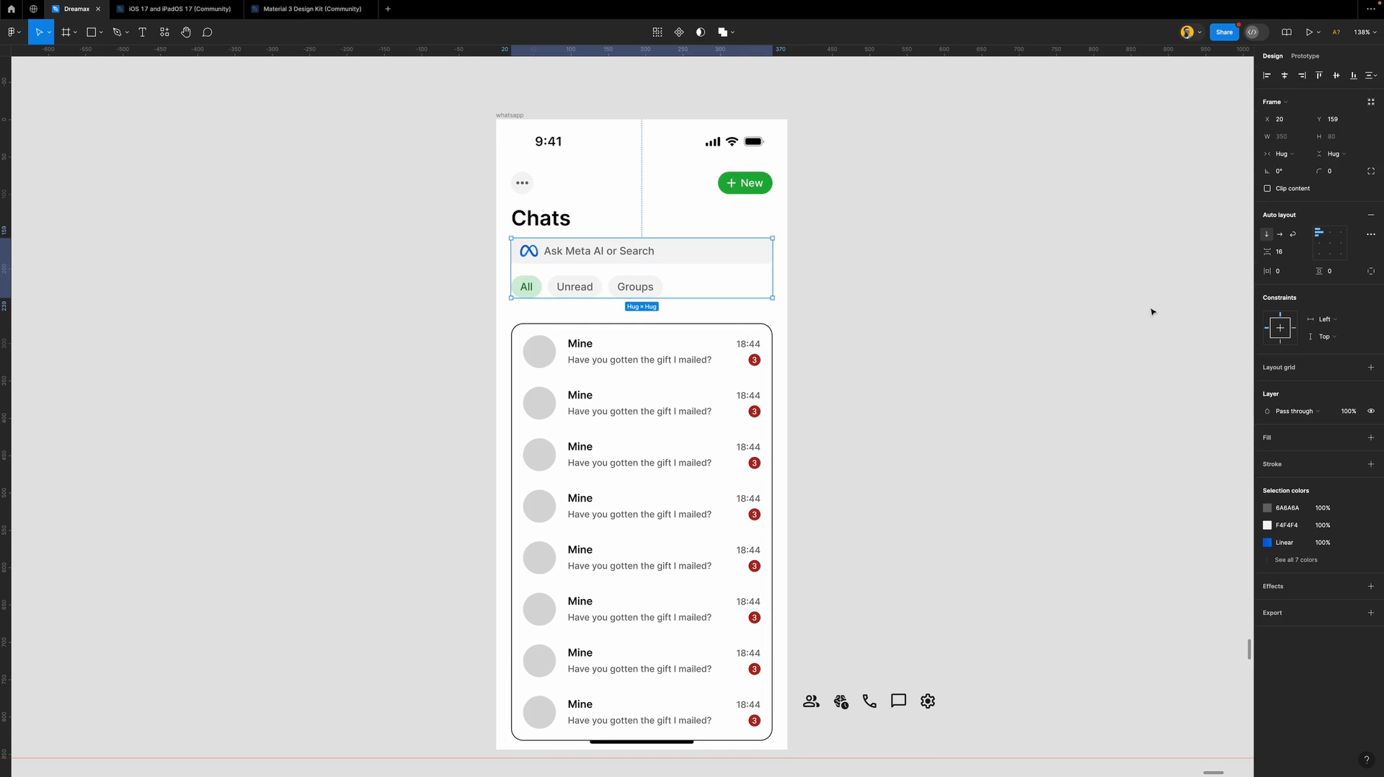
click(1288, 254)
text(8)
key(Return)
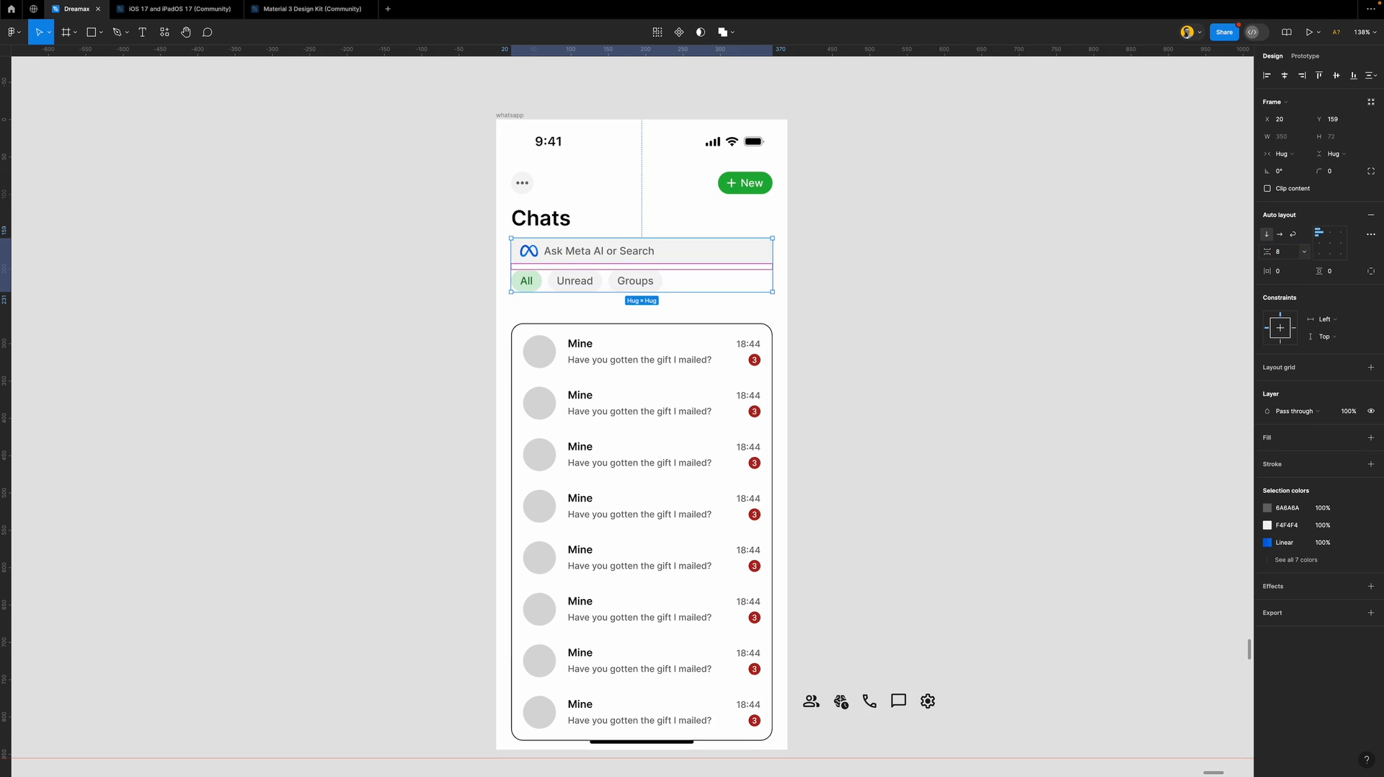
click(981, 299)
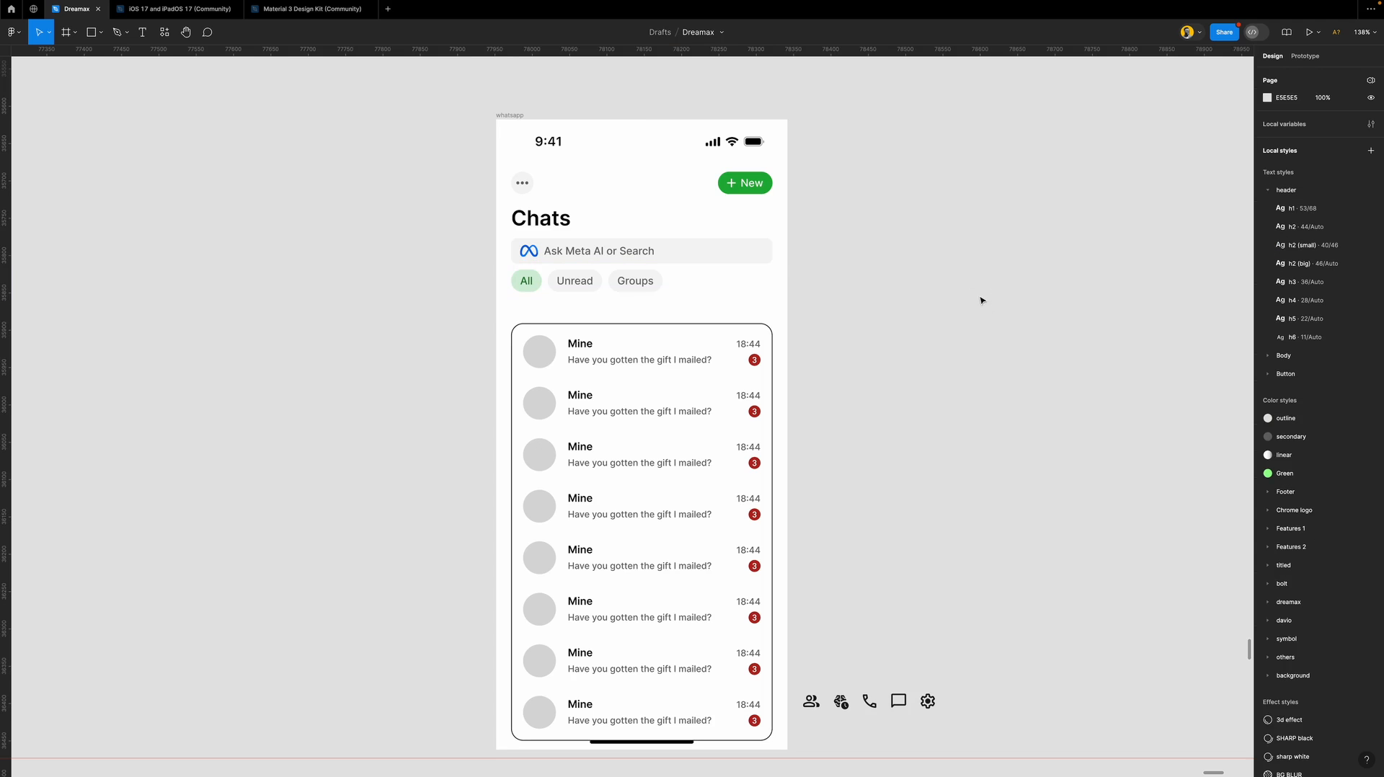
click(565, 262)
click(1288, 255)
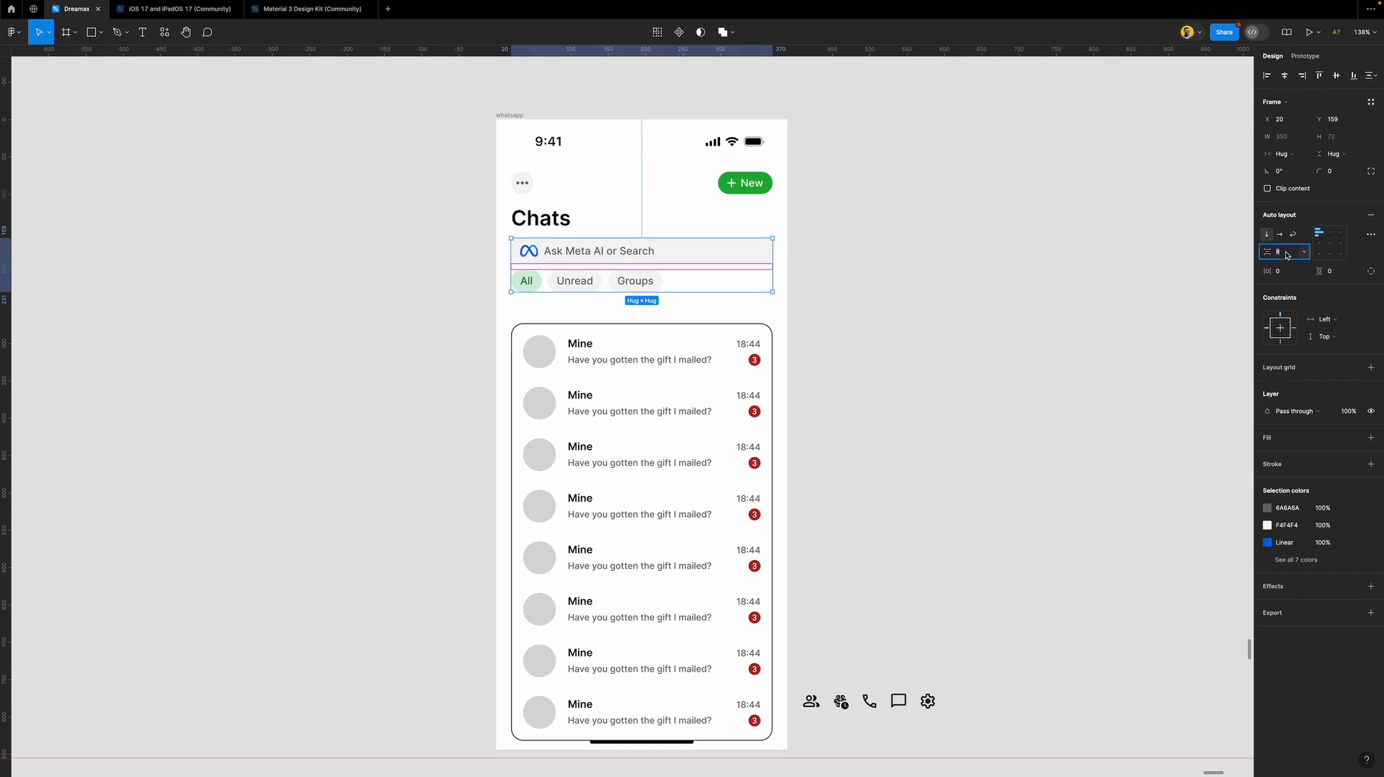
text(16)
key(Return)
click(1006, 295)
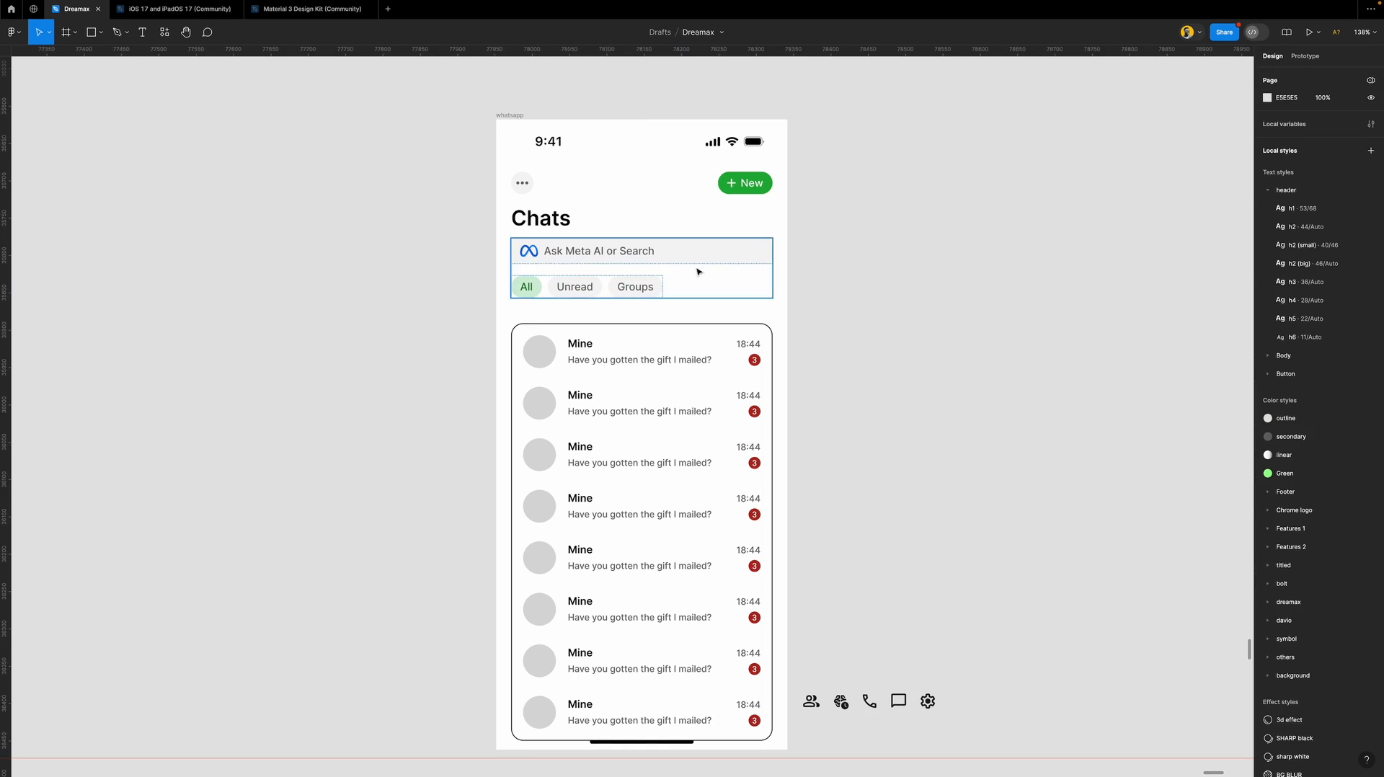
Examine the search bar and the Unread and Groups filter chips up close for layout and spacing.
scroll(608, 266, up, 5)
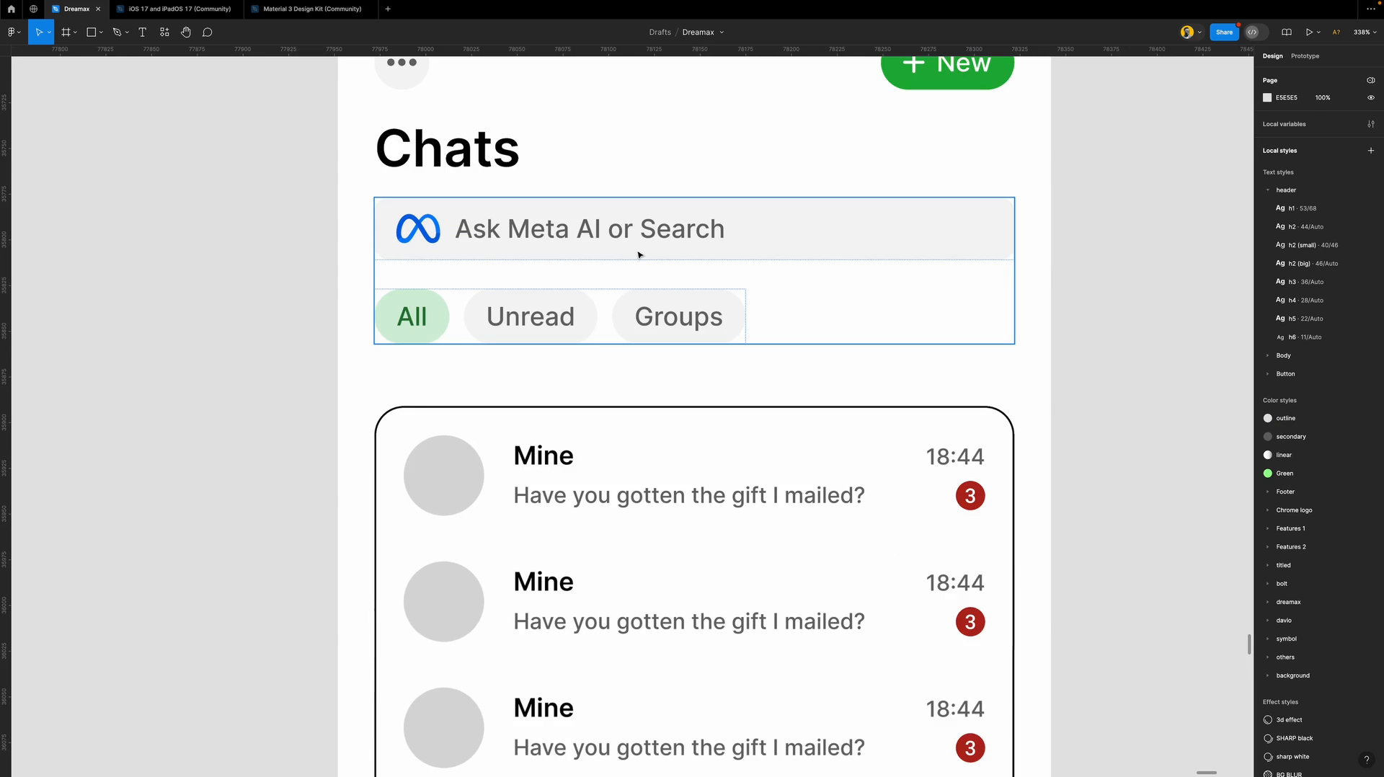
click(674, 251)
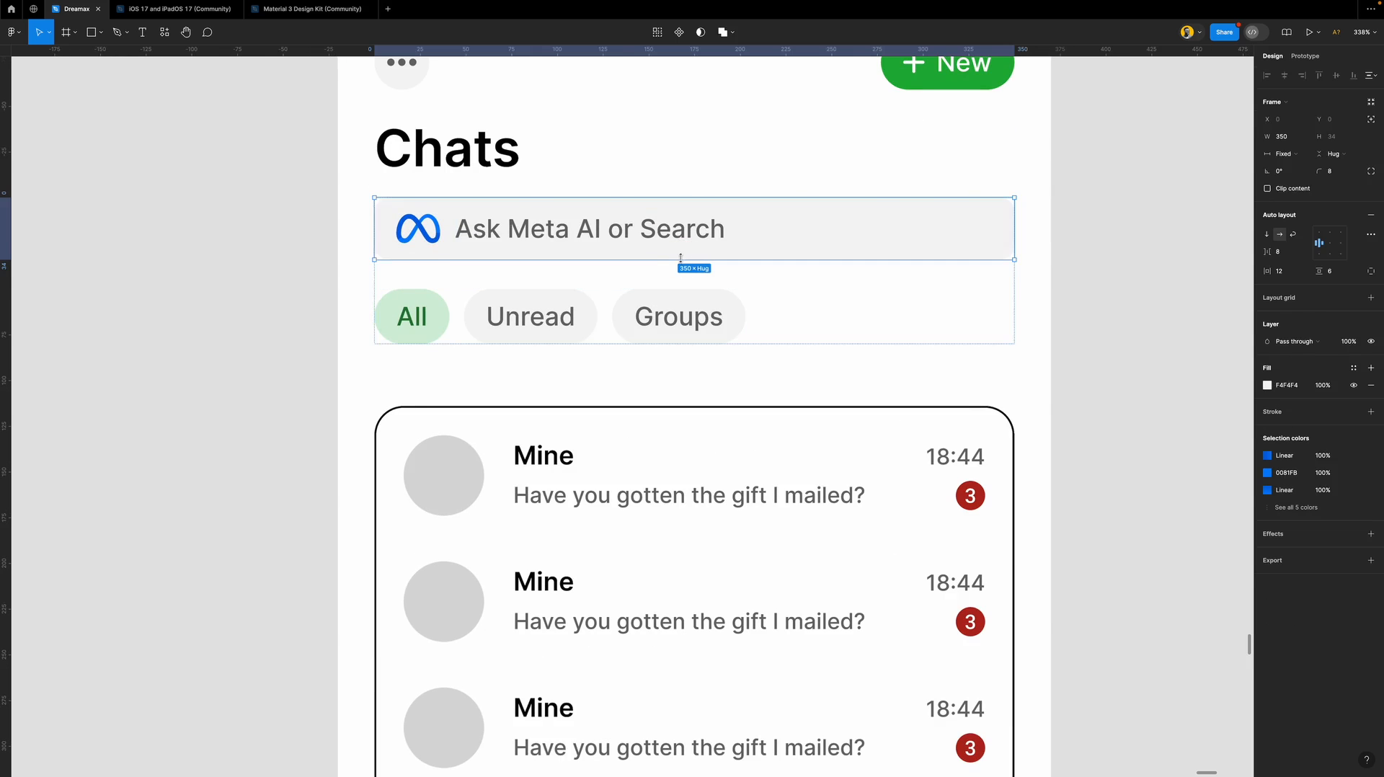
double_click(581, 311)
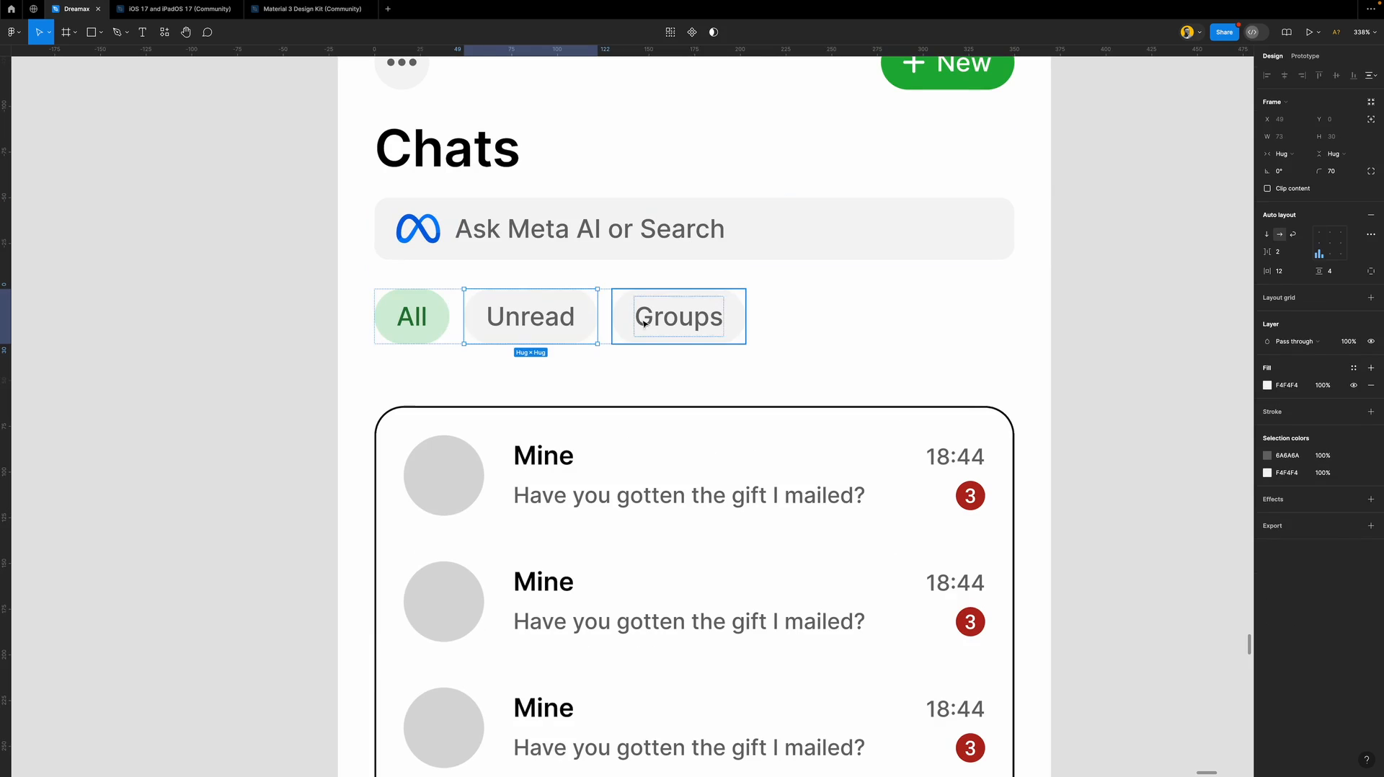
click(681, 317)
click(1084, 340)
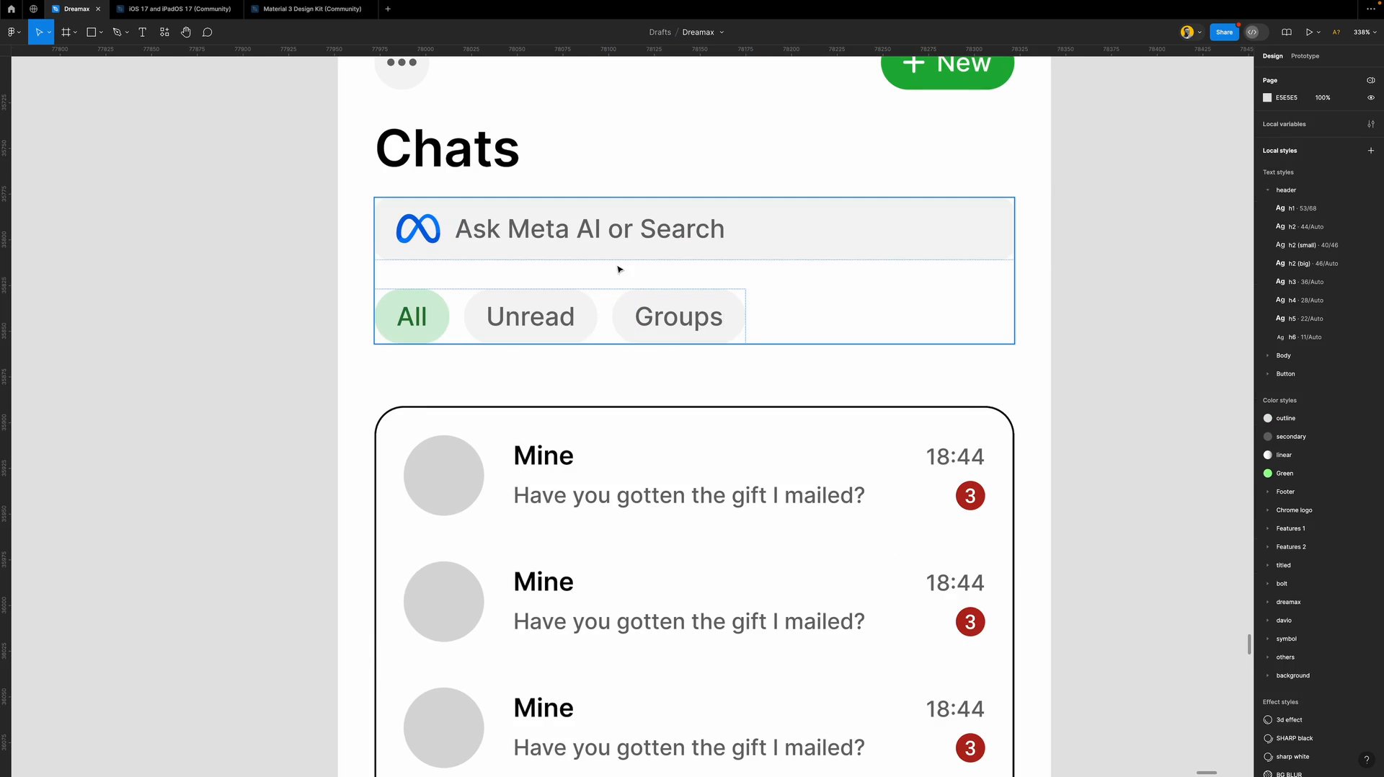
scroll(641, 278, down, 8)
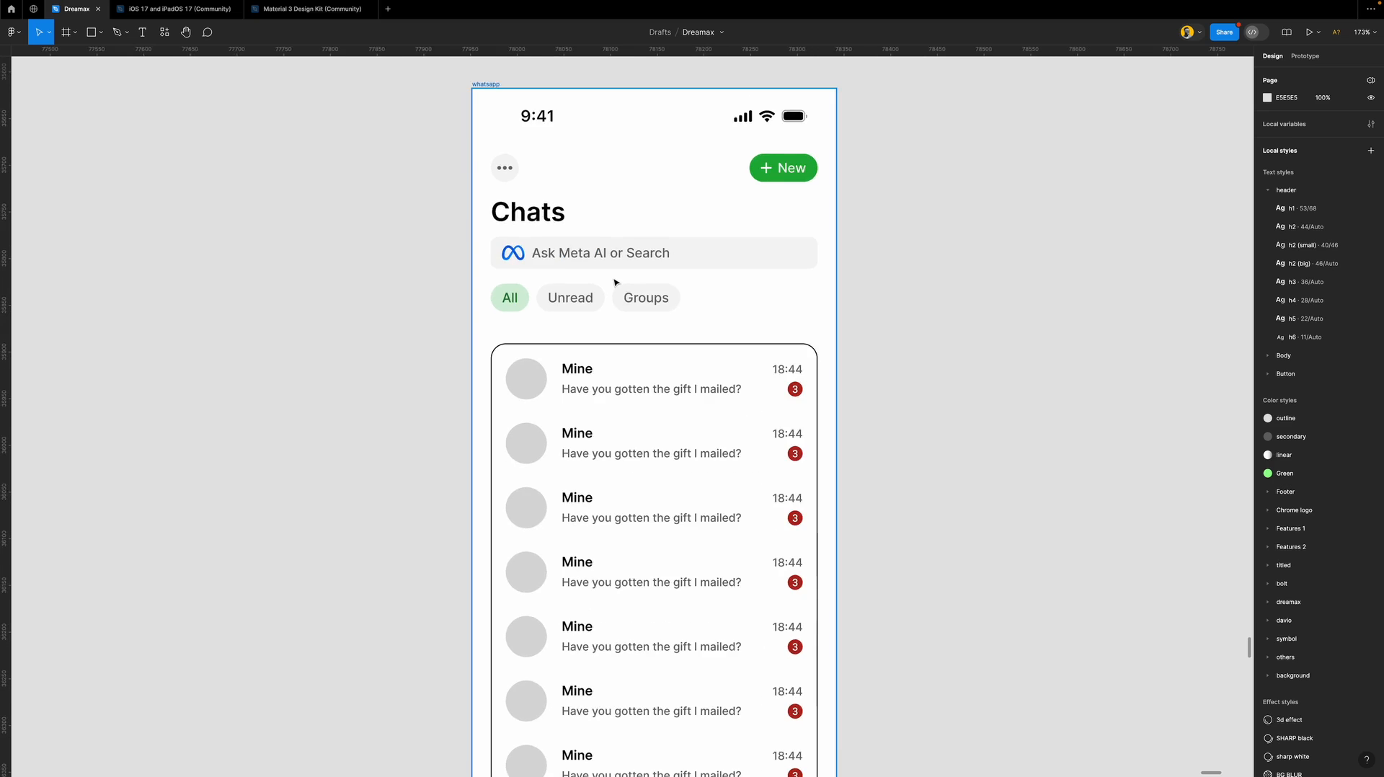
scroll(615, 282, down, 1)
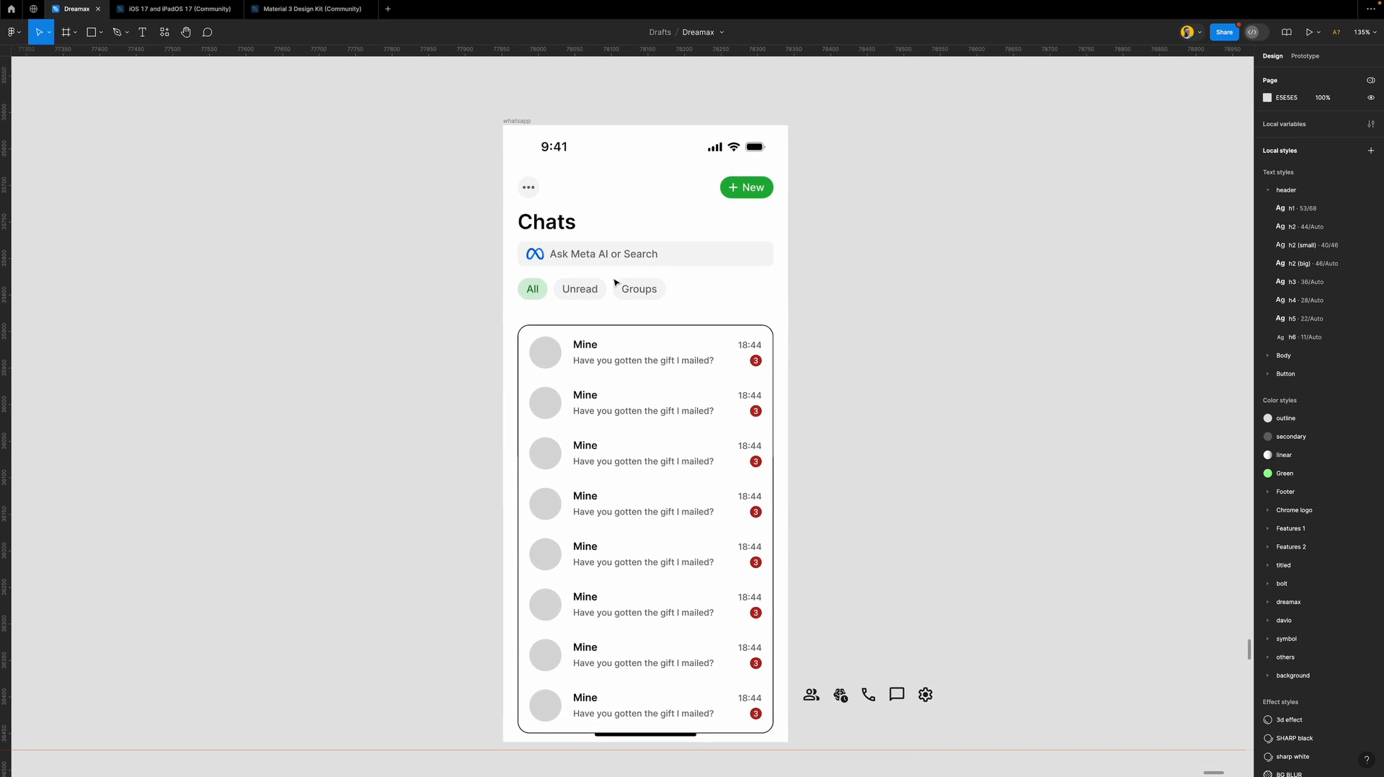
Move the outlined chat list frame up to about Y 264, closer to the filter chips.
scroll(616, 282, down, 2)
scroll(615, 283, up, 2)
click(634, 319)
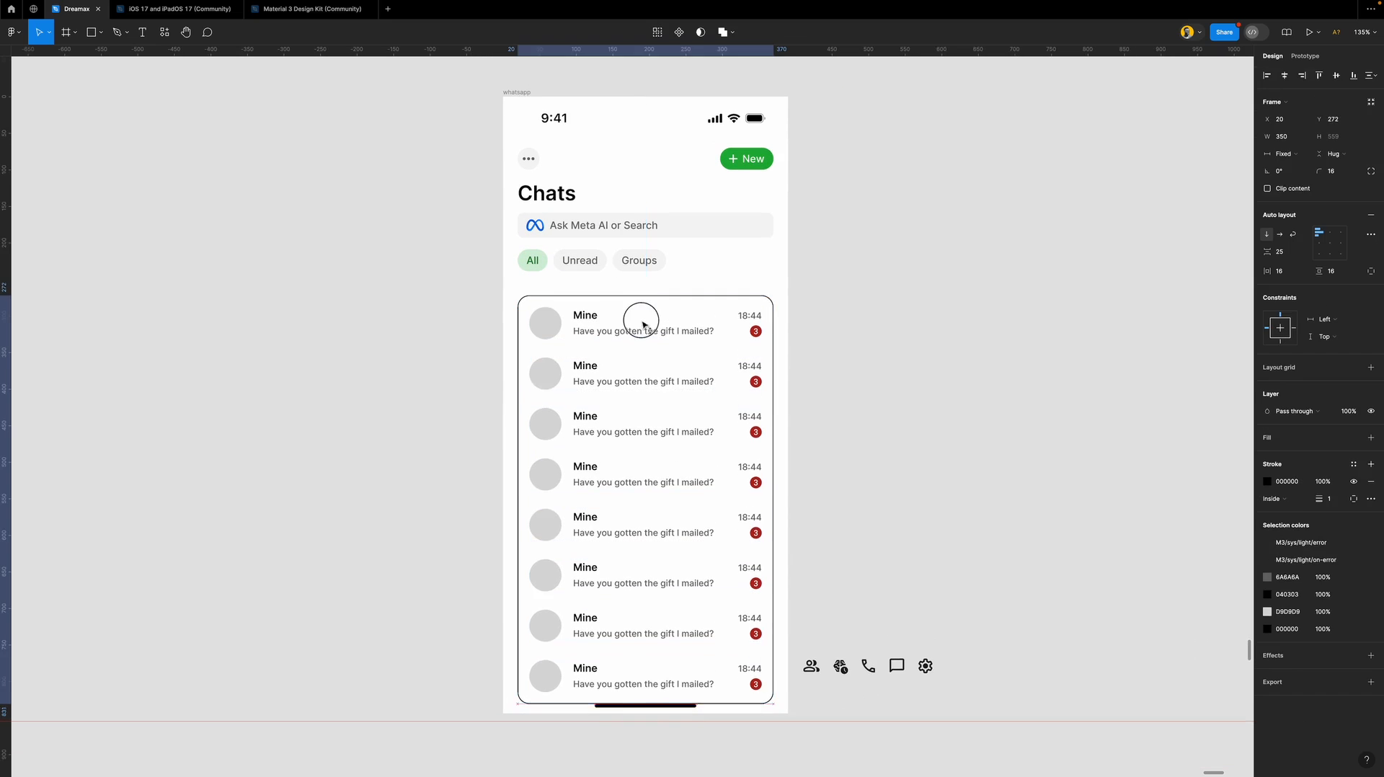
Set the vertical spacing between the header row with the New button and the "Chats" title to 24.
click(656, 164)
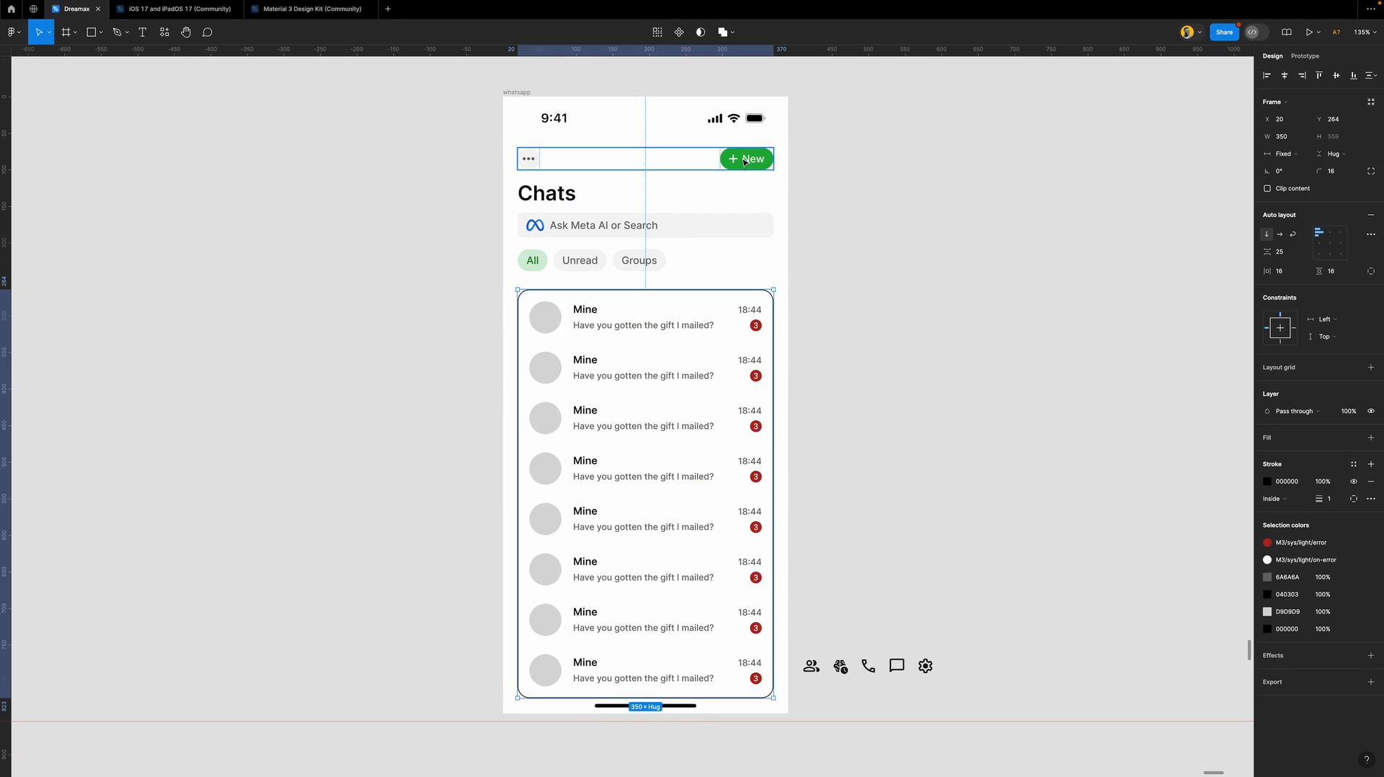
shift+click(757, 130)
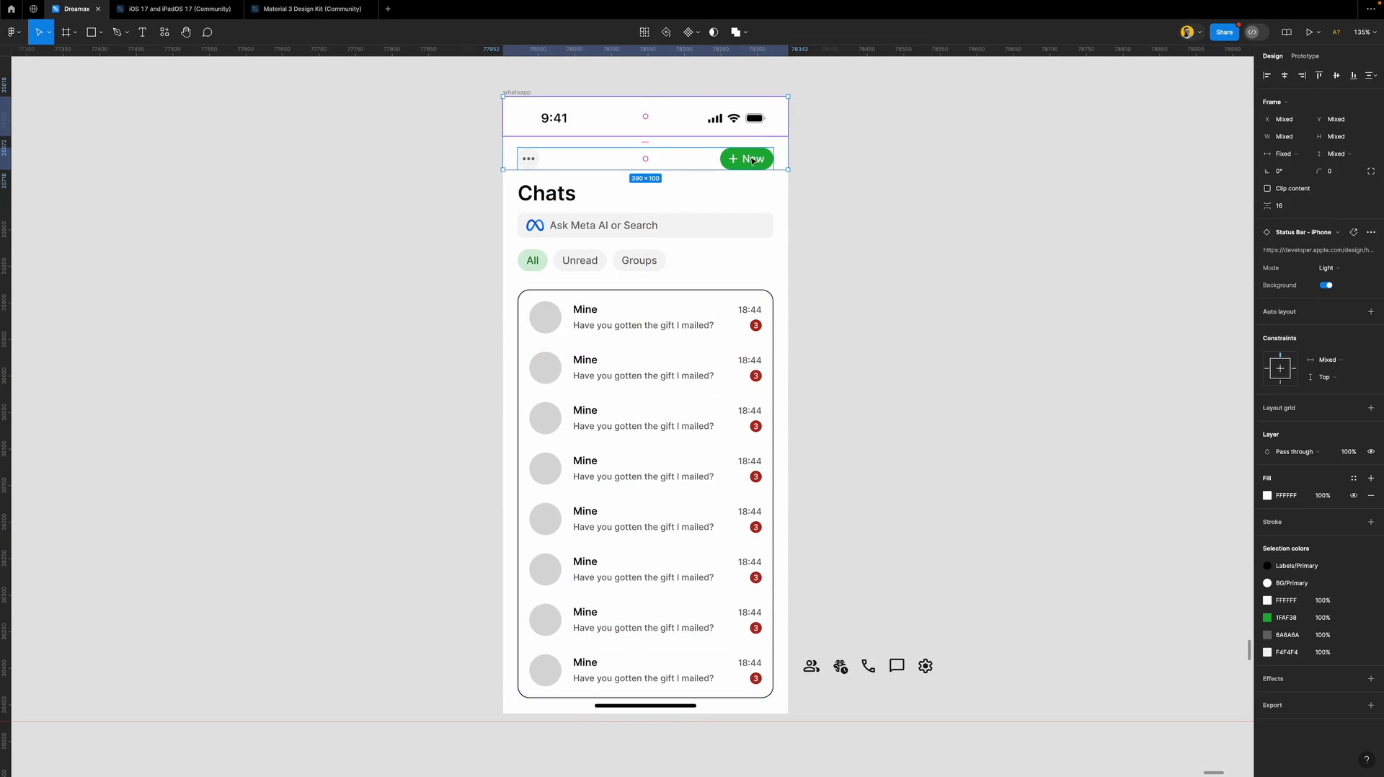
click(750, 168)
shift+click(565, 198)
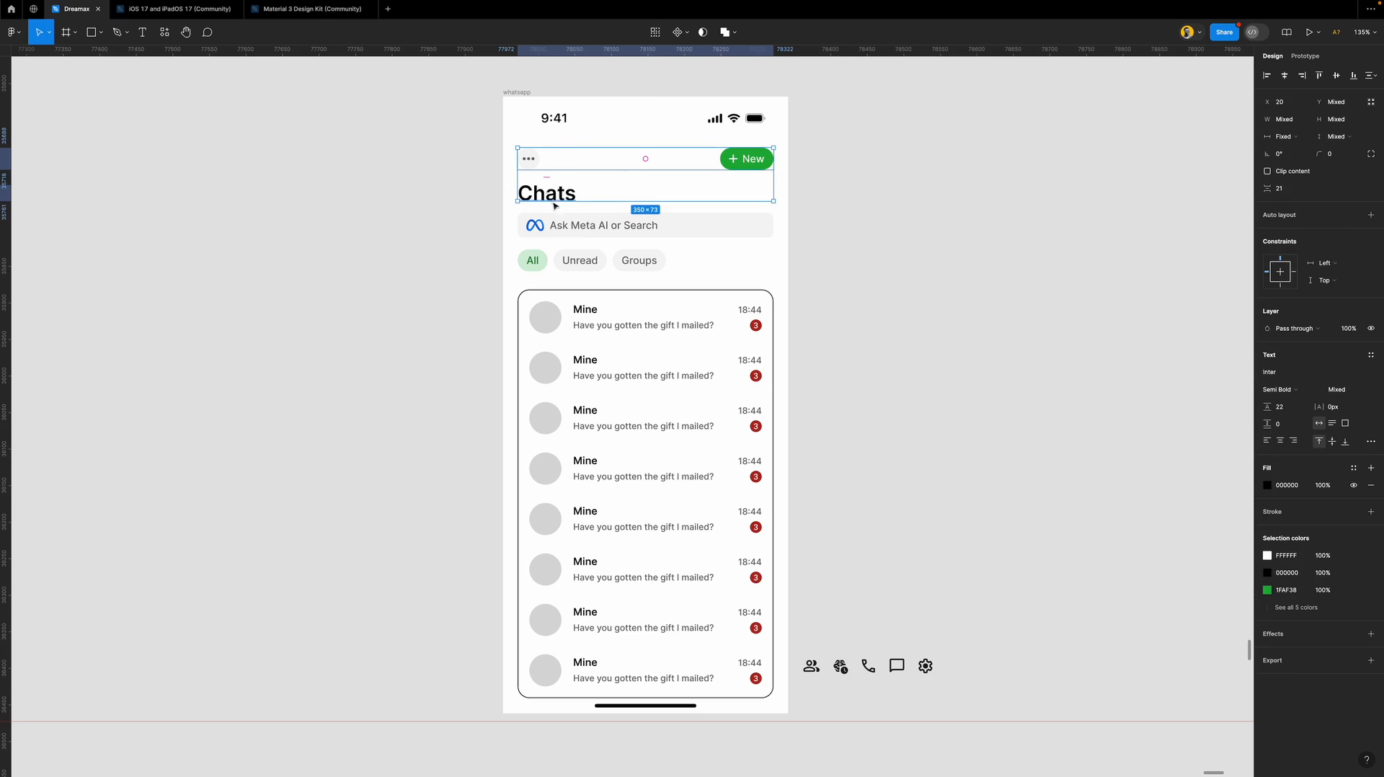
click(1286, 191)
text(24)
key(Return)
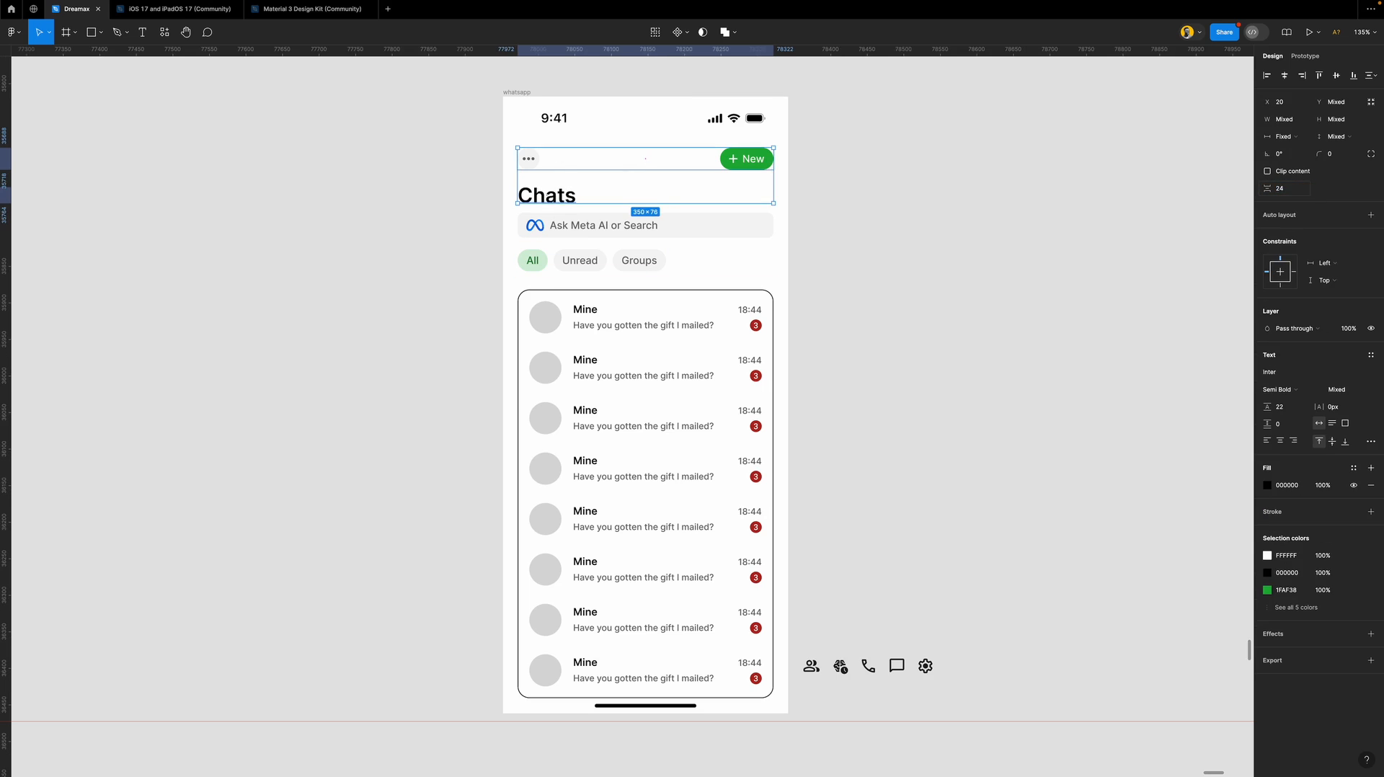
click(976, 235)
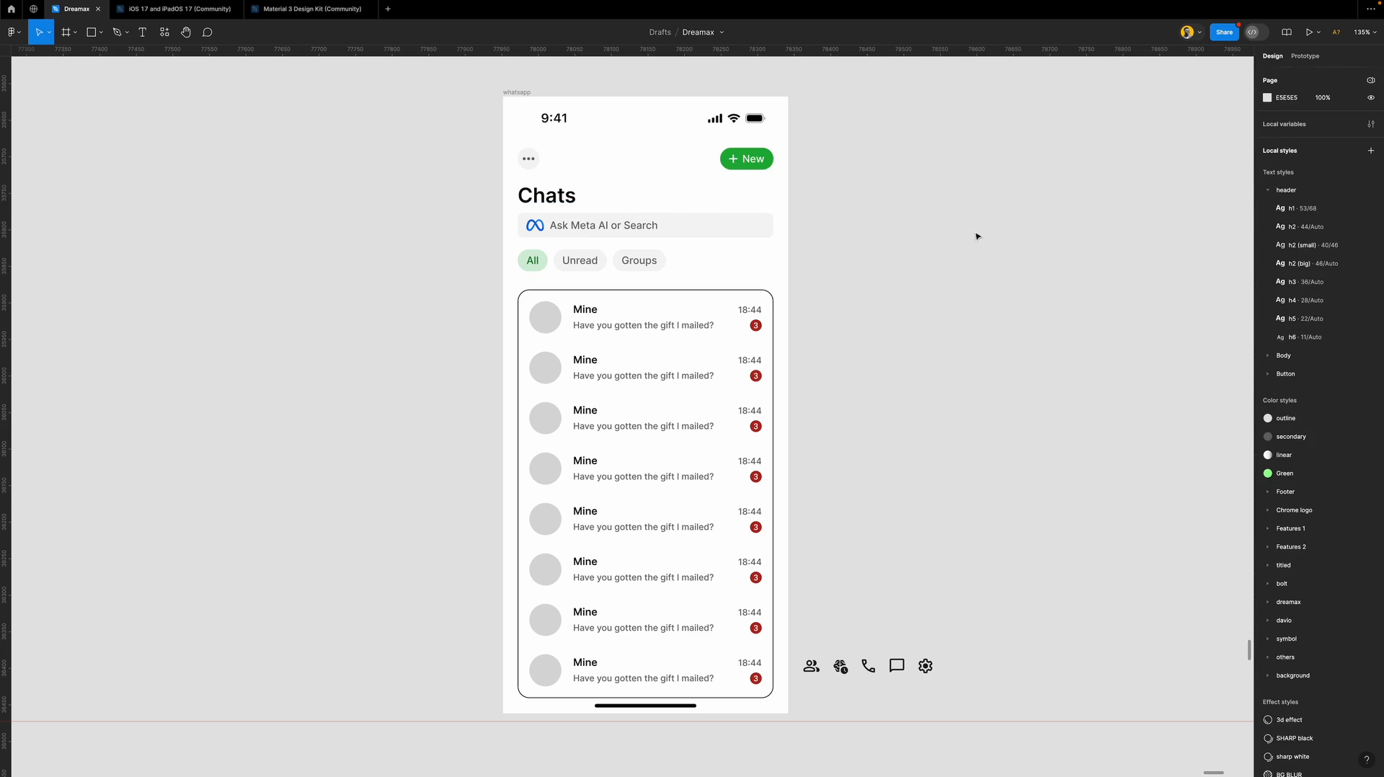
Wrap the "Chats" title and the search and filter frame together in one auto layout frame.
double_click(575, 202)
shift+click(618, 238)
key(shift+a)
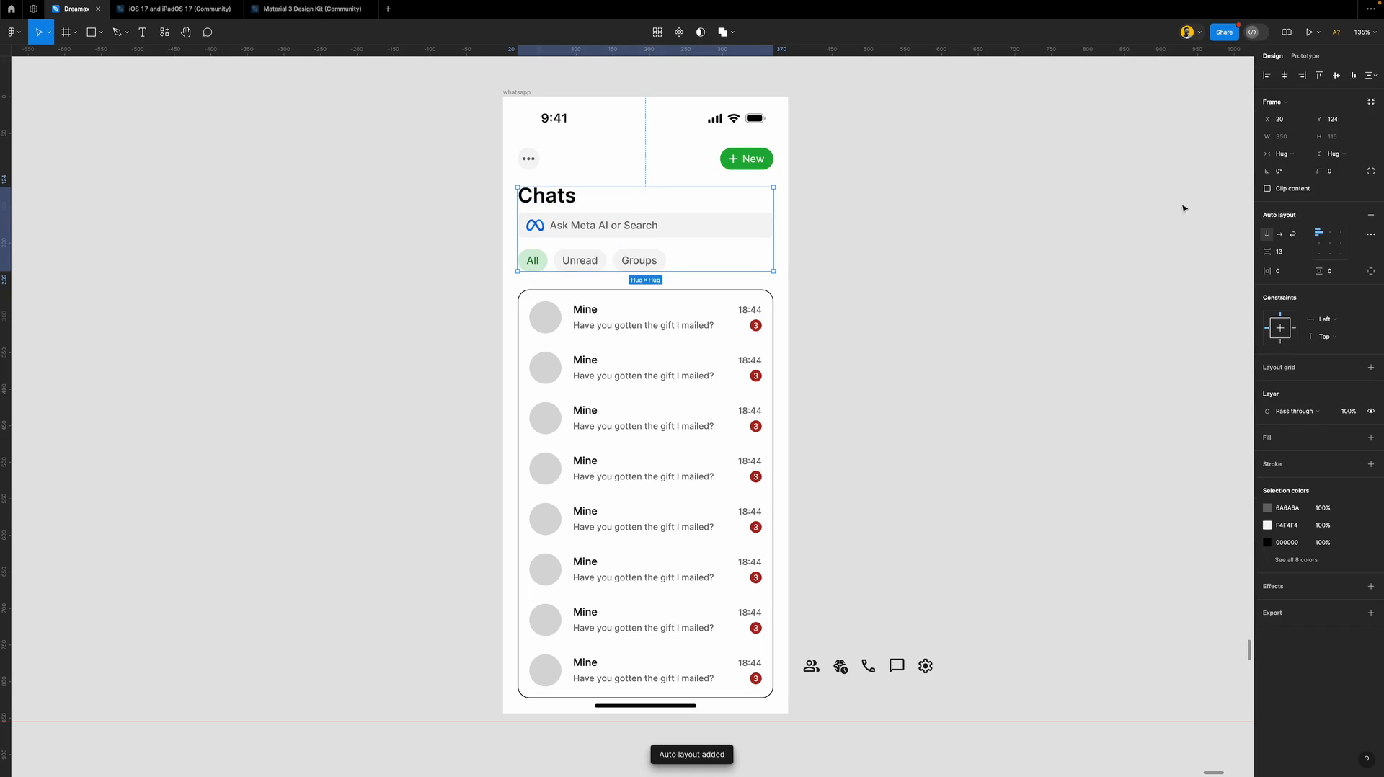
Set the vertical gap between the "Chats" title and the search and filter frame to 24.
click(1287, 256)
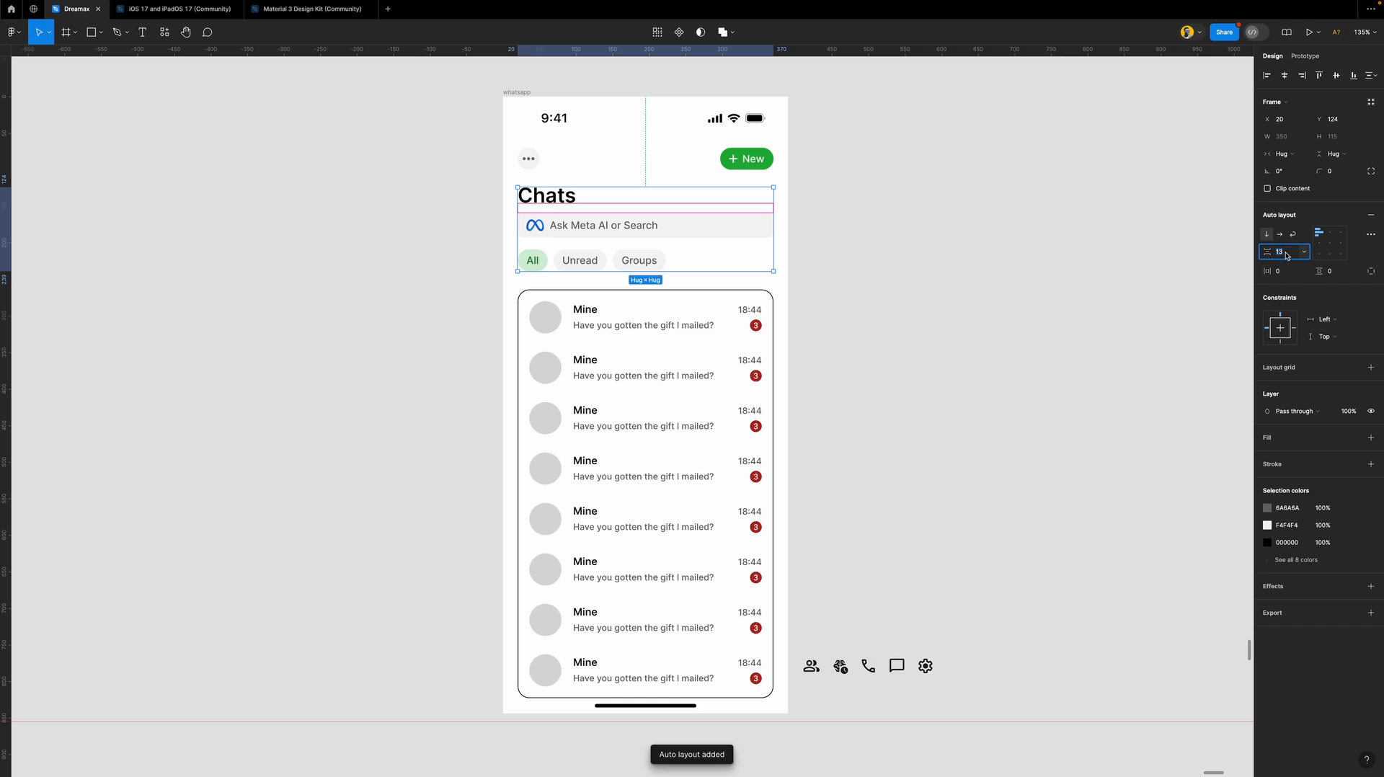
text(24)
key(Return)
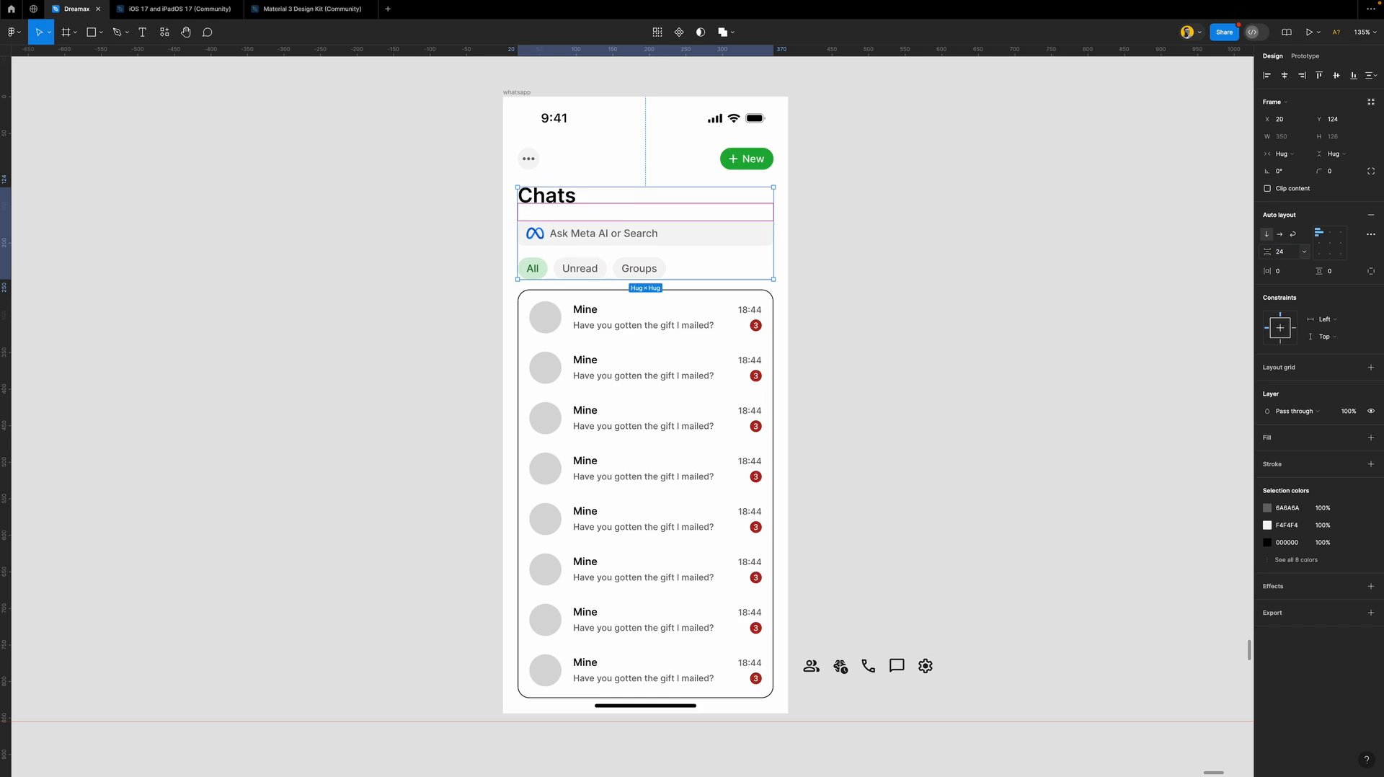
click(871, 297)
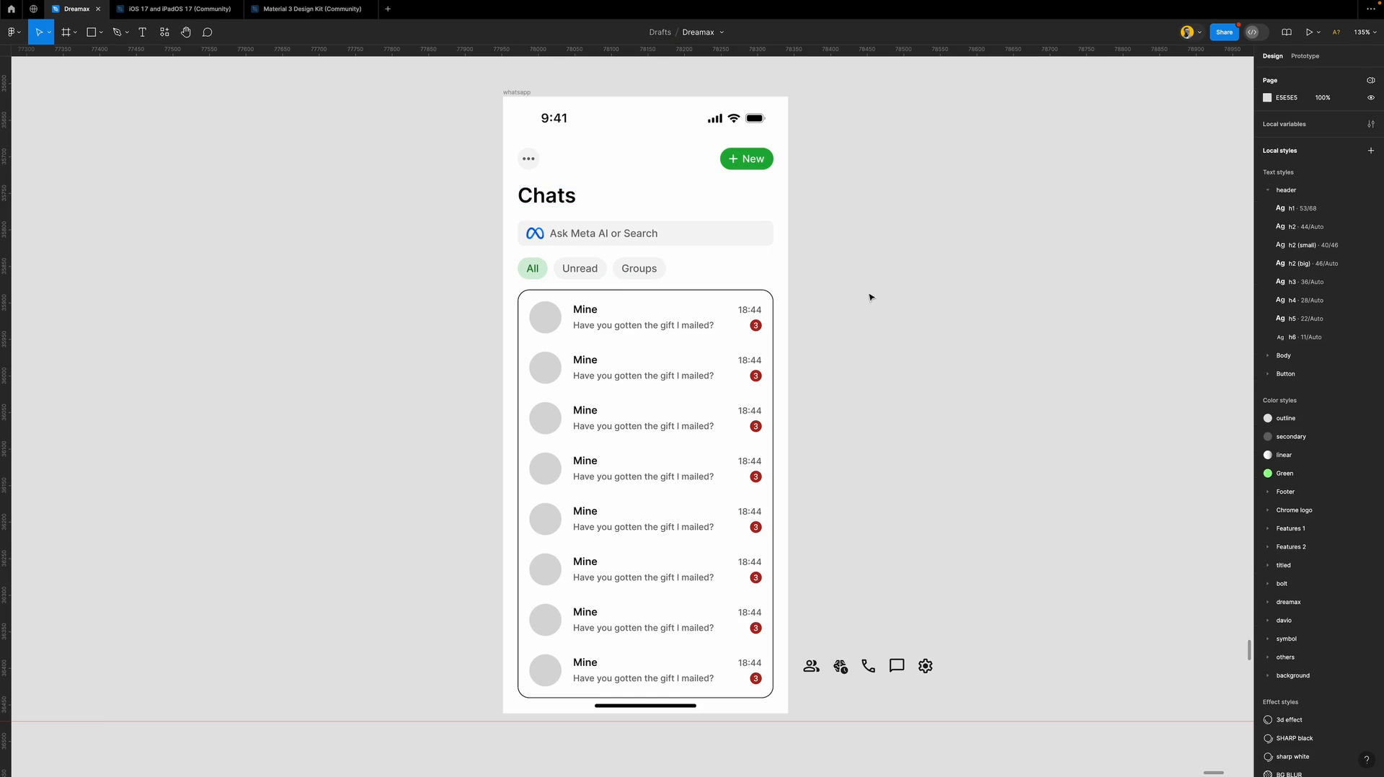
Set the vertical spacing between the "Chats" header frame and the outlined chat list frame to 24.
click(682, 262)
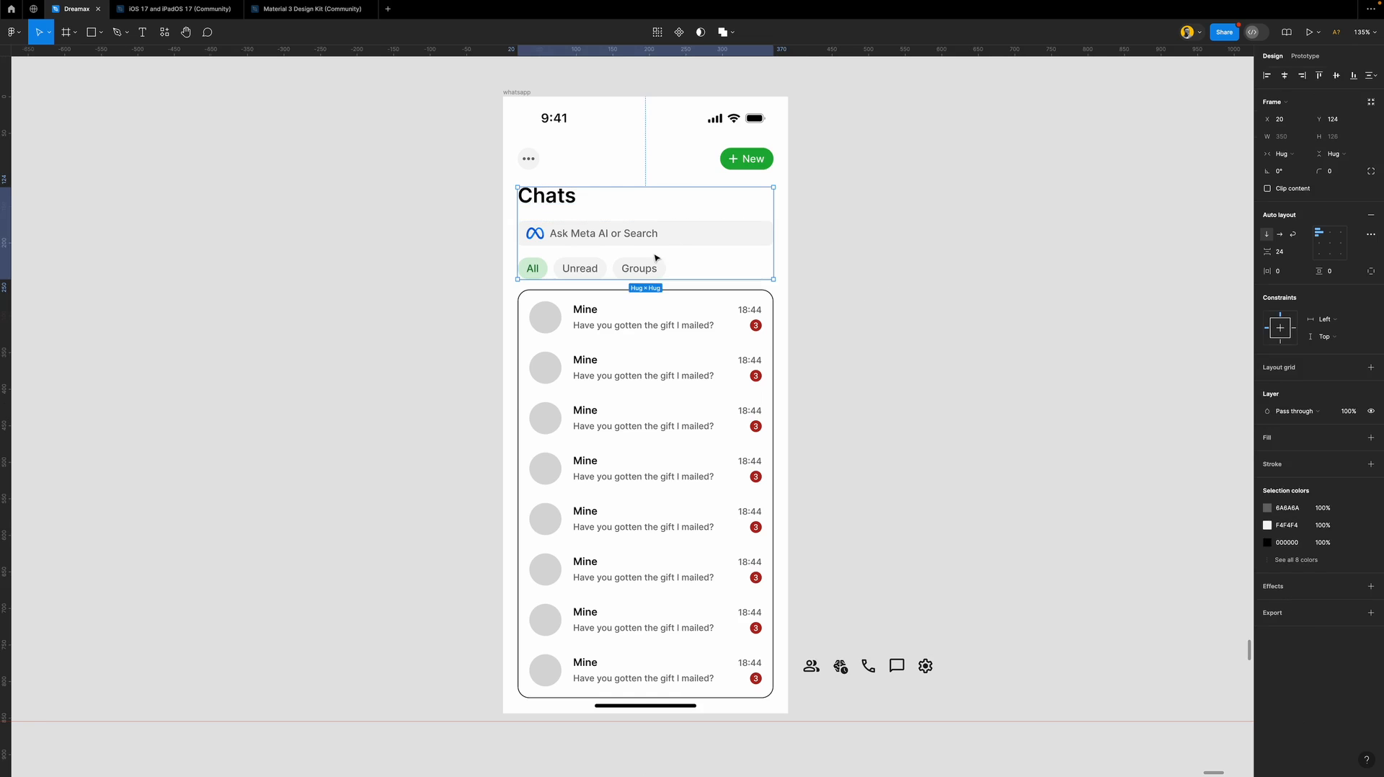
shift+click(685, 337)
click(1290, 207)
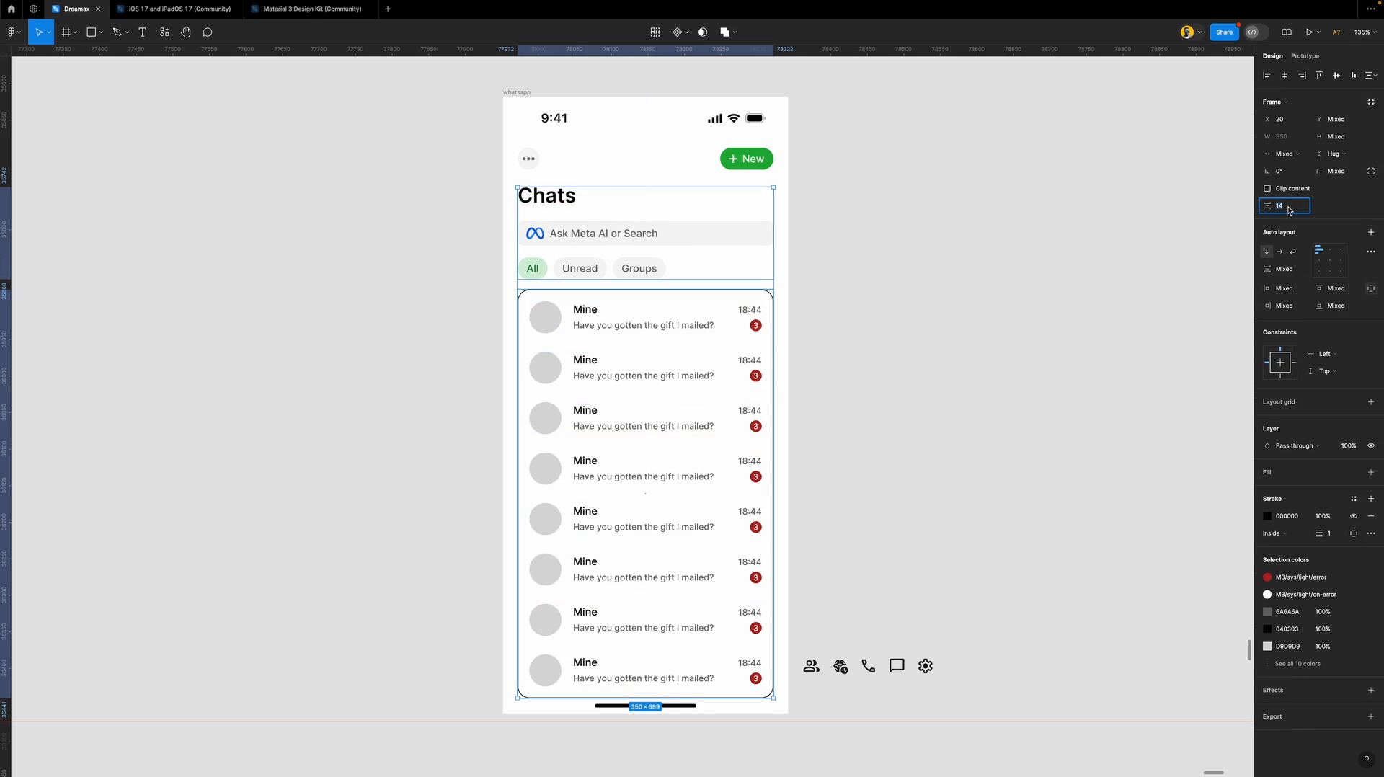
key(Return)
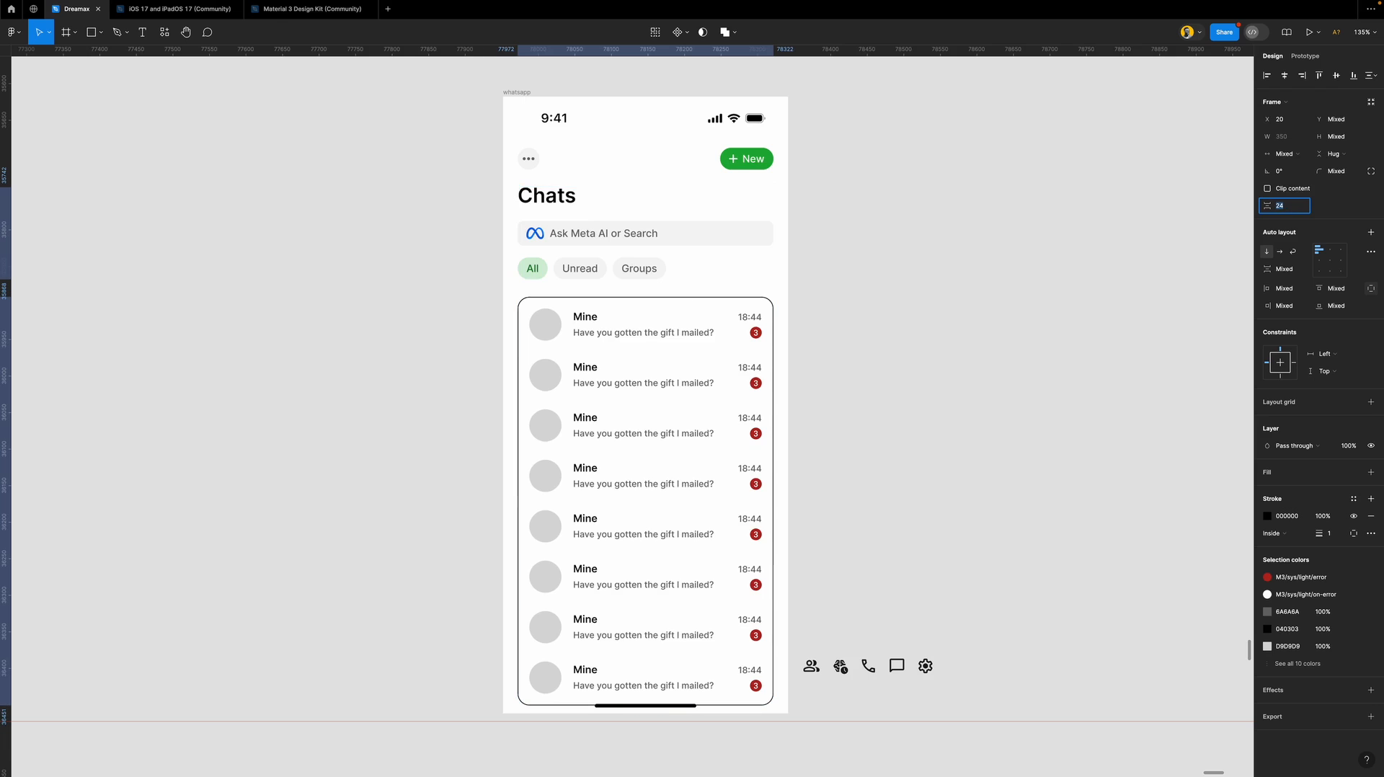
click(911, 325)
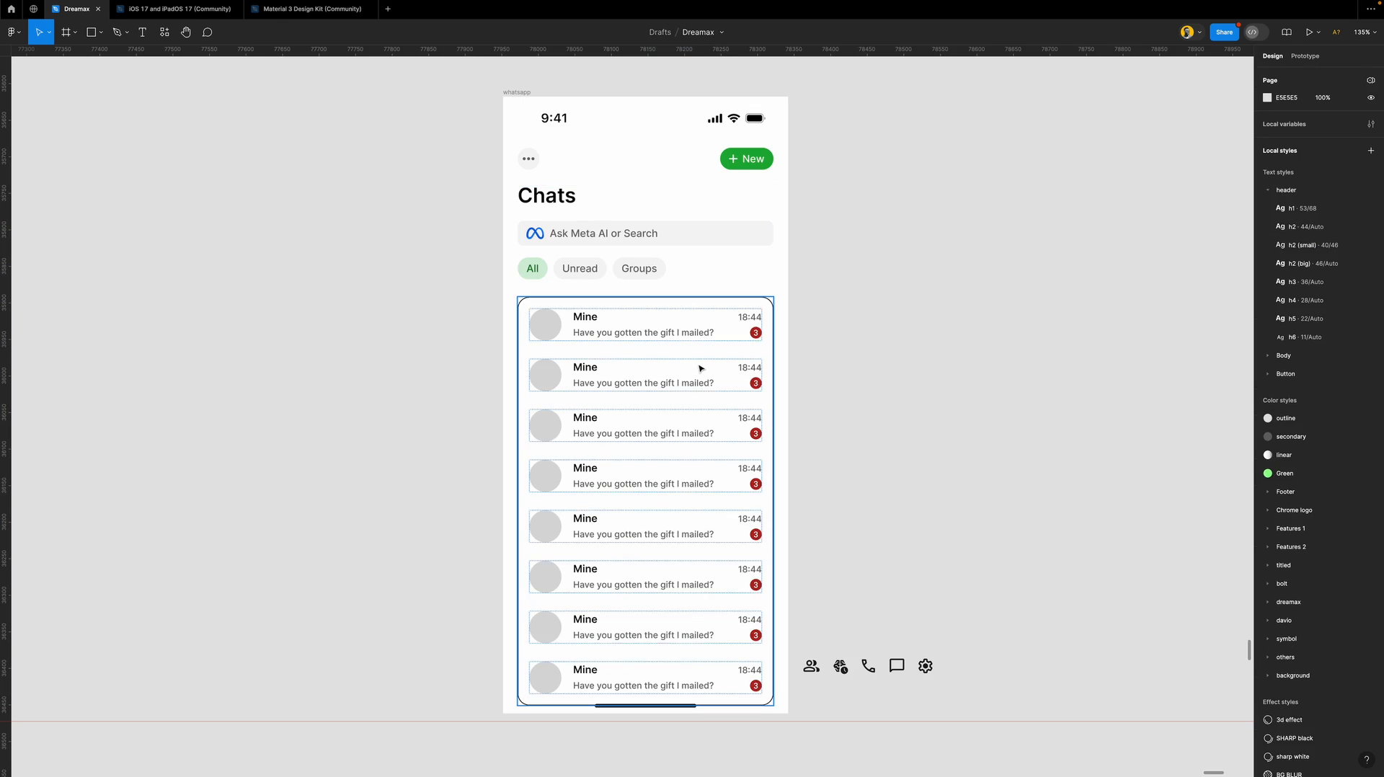
click(525, 164)
click(620, 248)
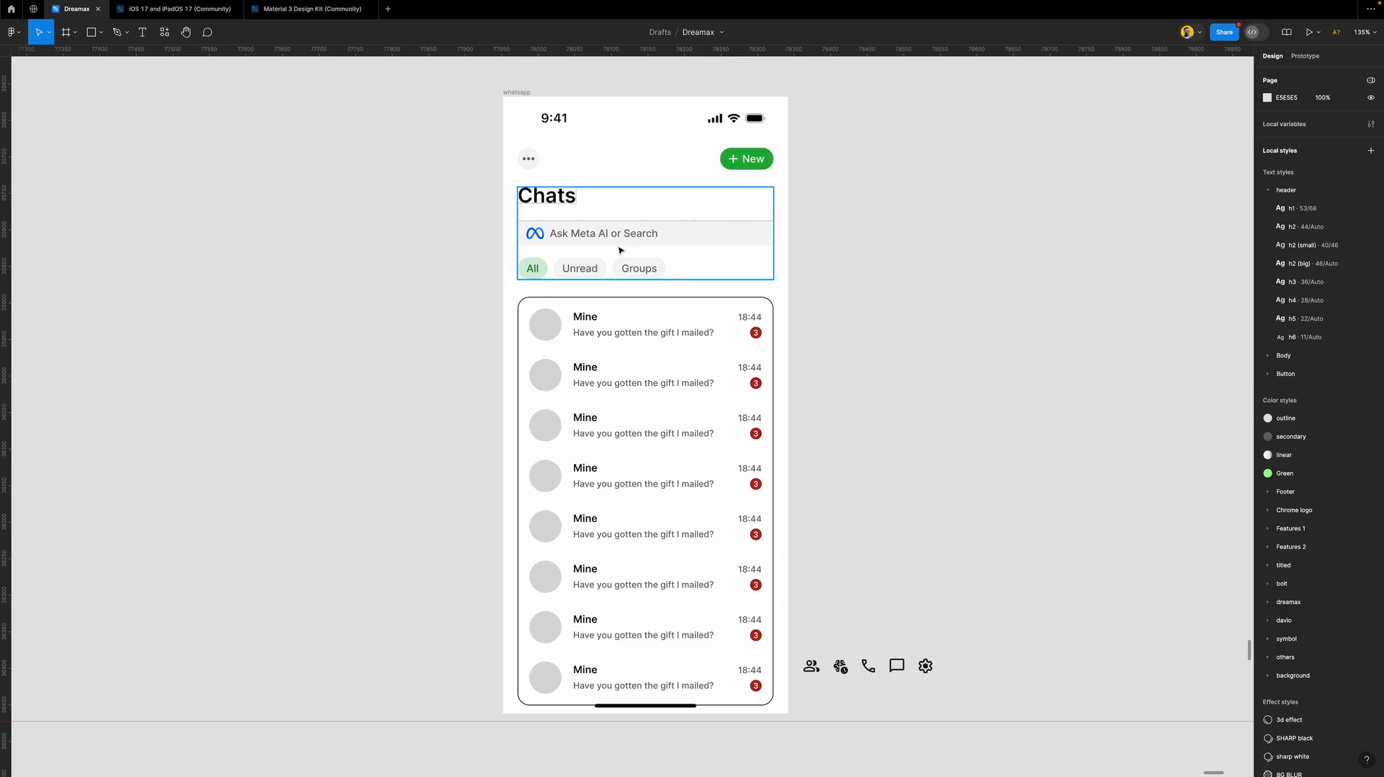
click(388, 301)
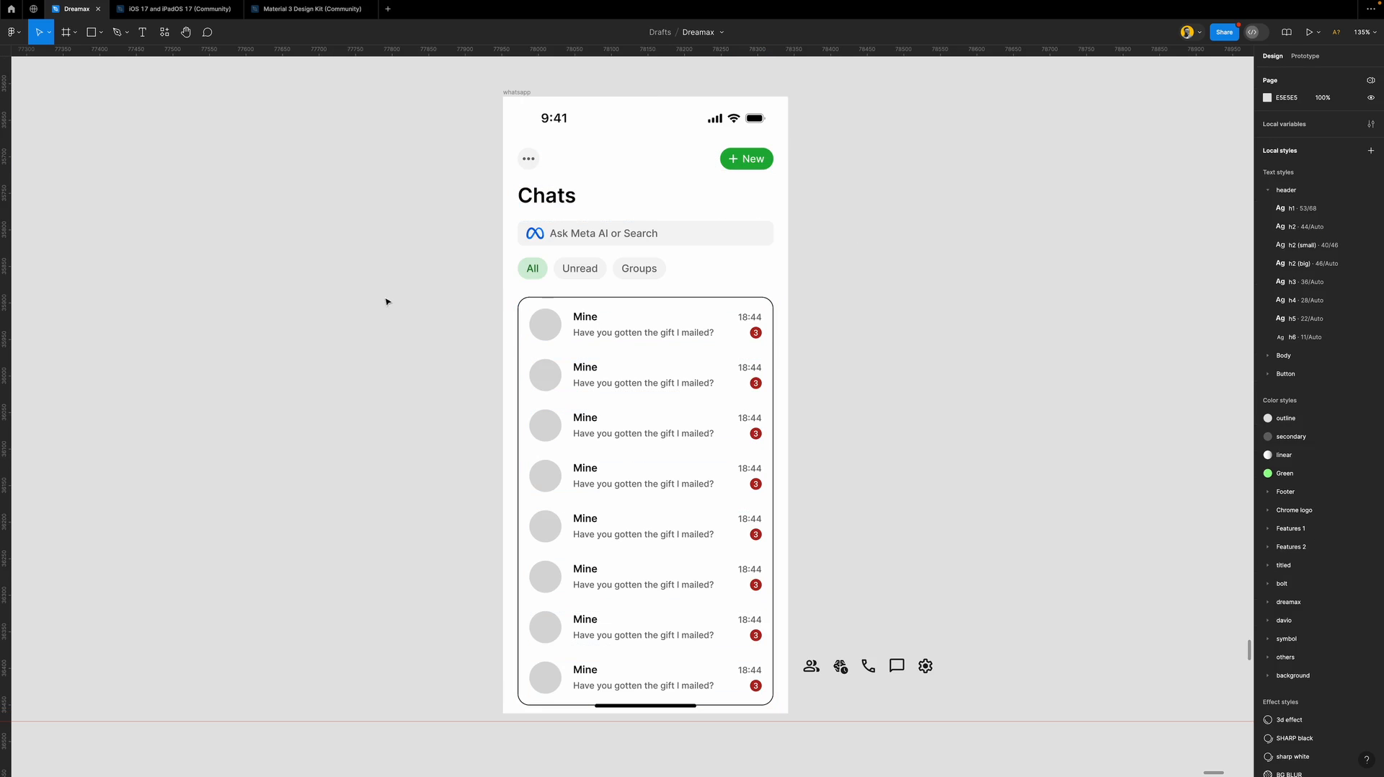
Make the "Chats" title text fill the width of its container.
double_click(550, 193)
click(1303, 264)
click(1303, 271)
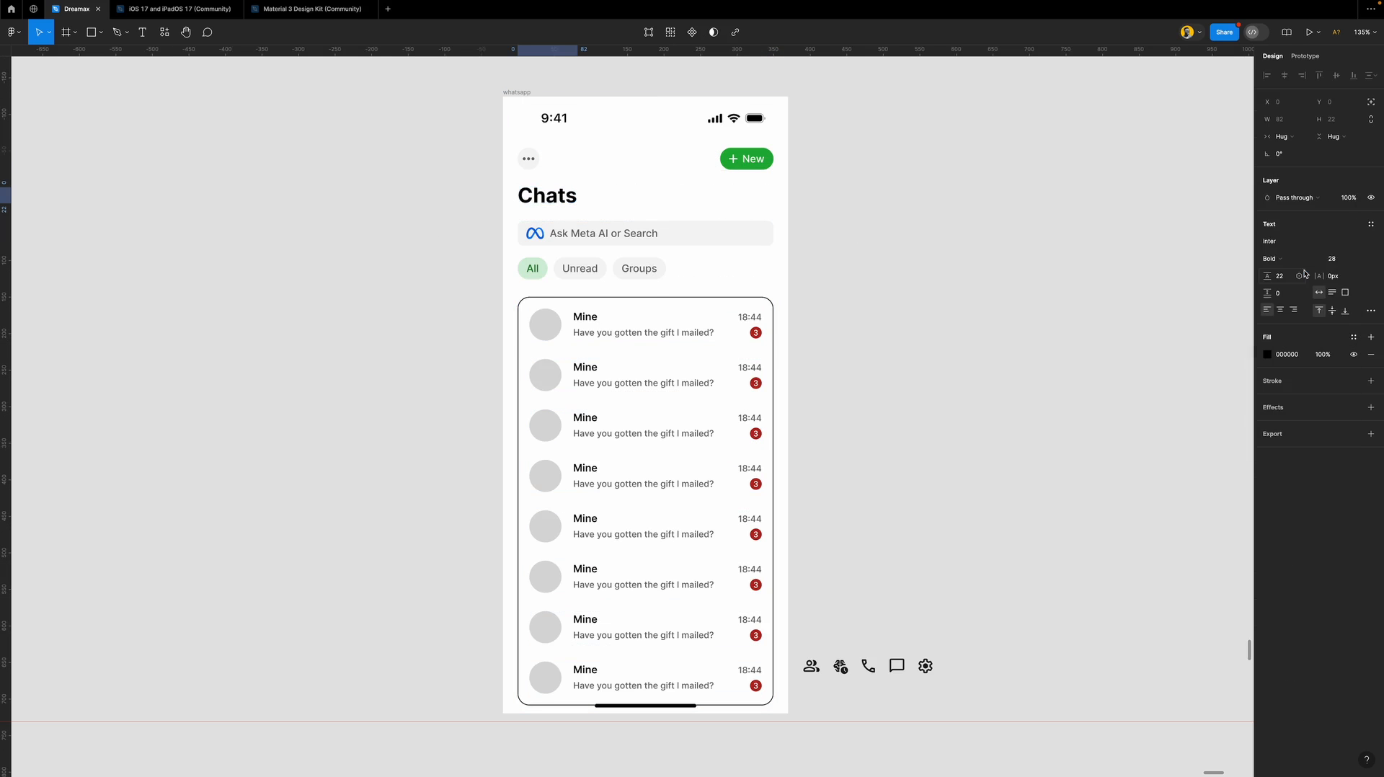
click(1282, 137)
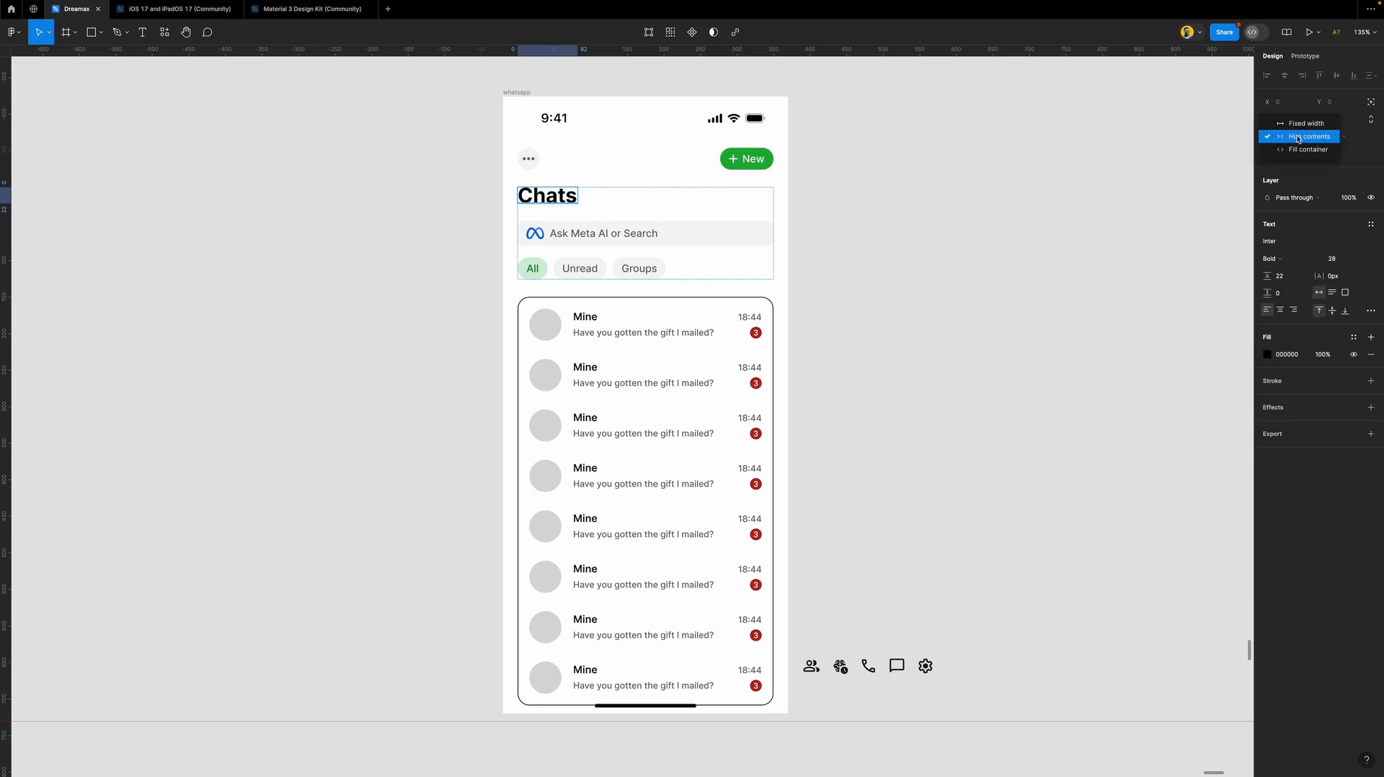
click(1302, 147)
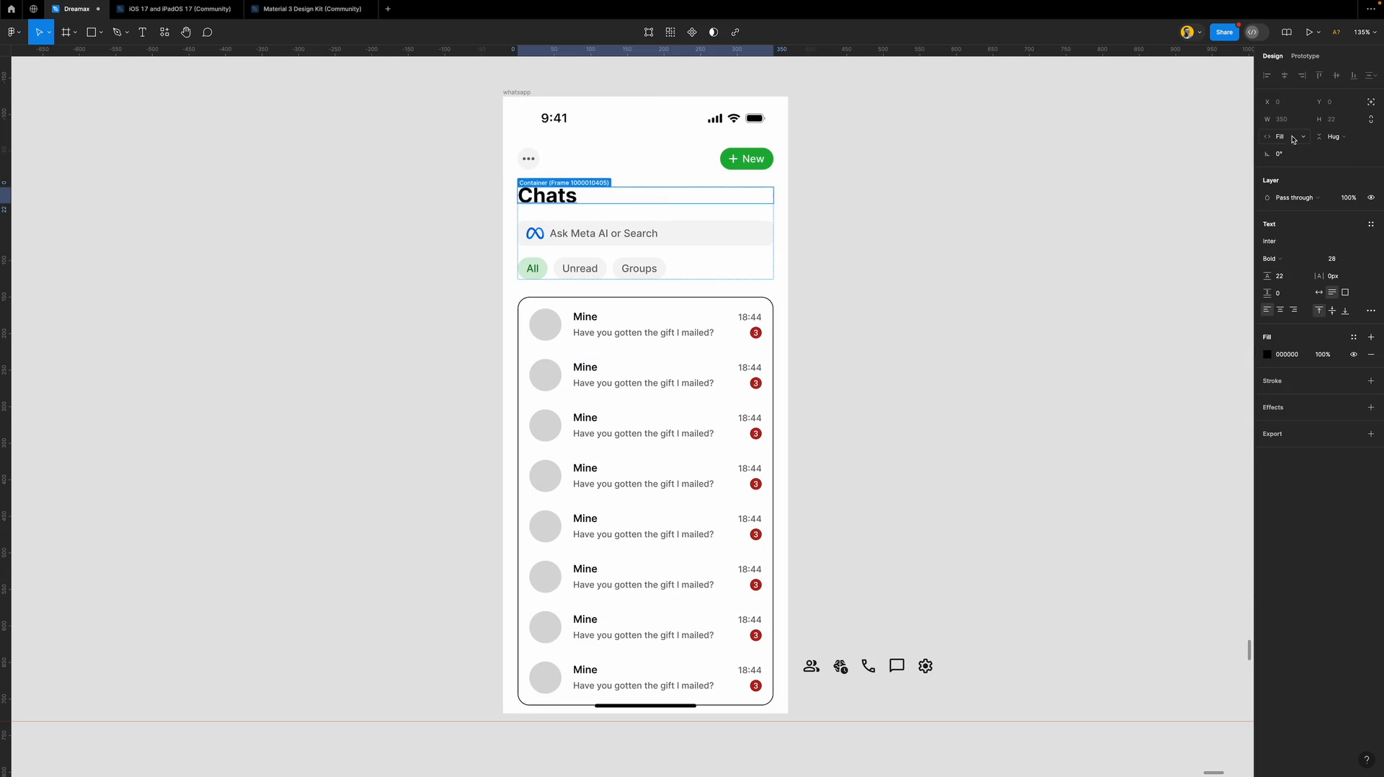
Make the row of All, Unread and Groups filter chips fill the width of its container.
click(644, 268)
double_click(642, 268)
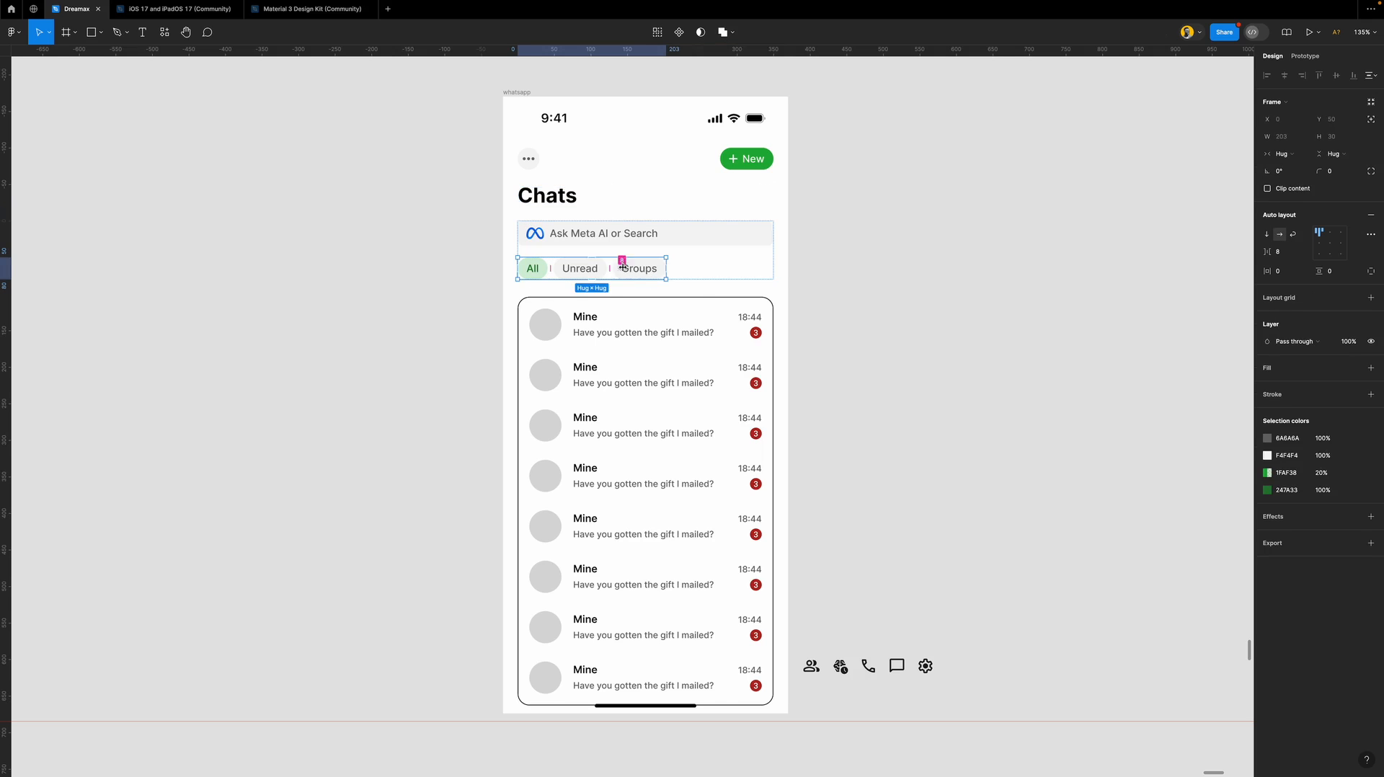
click(1298, 153)
click(1305, 167)
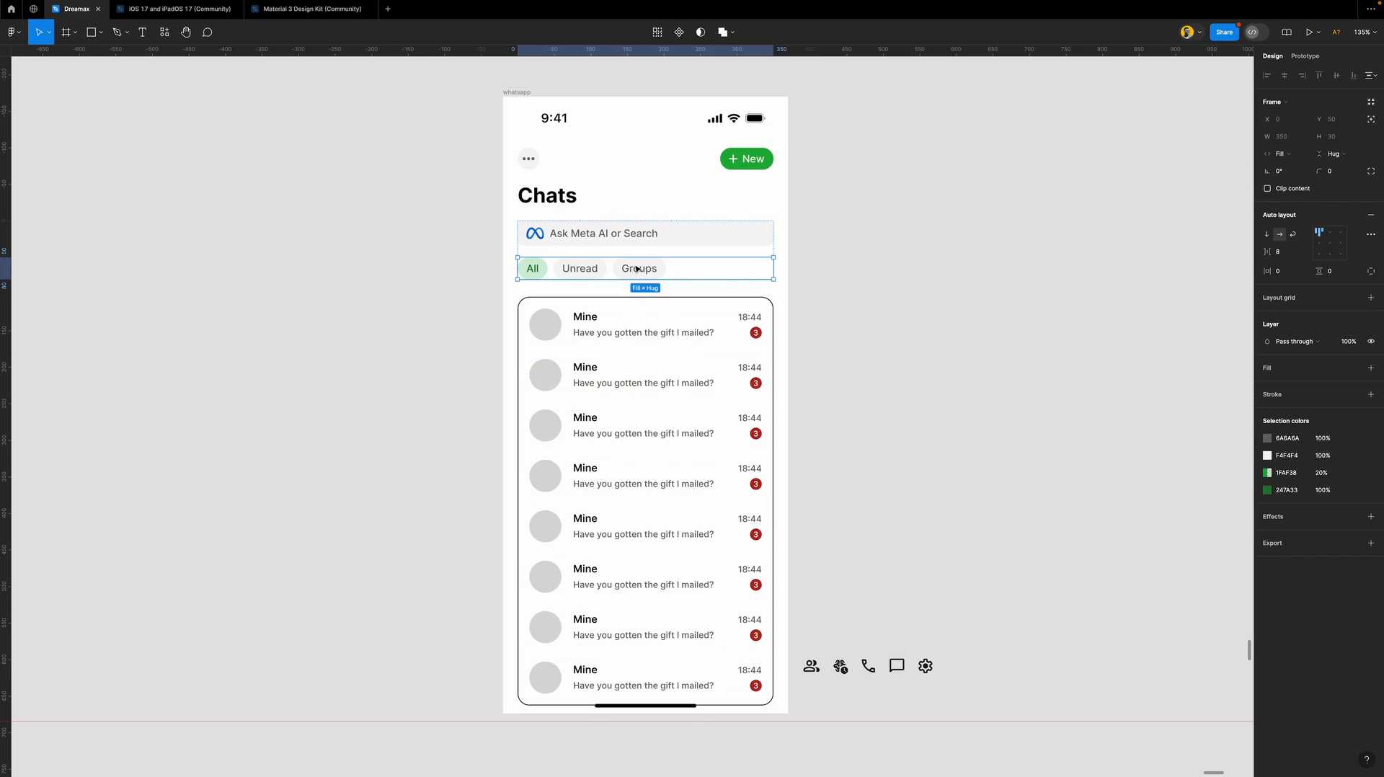
Align the contents of the All, Unread and Groups chips to the left and vertically centred.
click(532, 269)
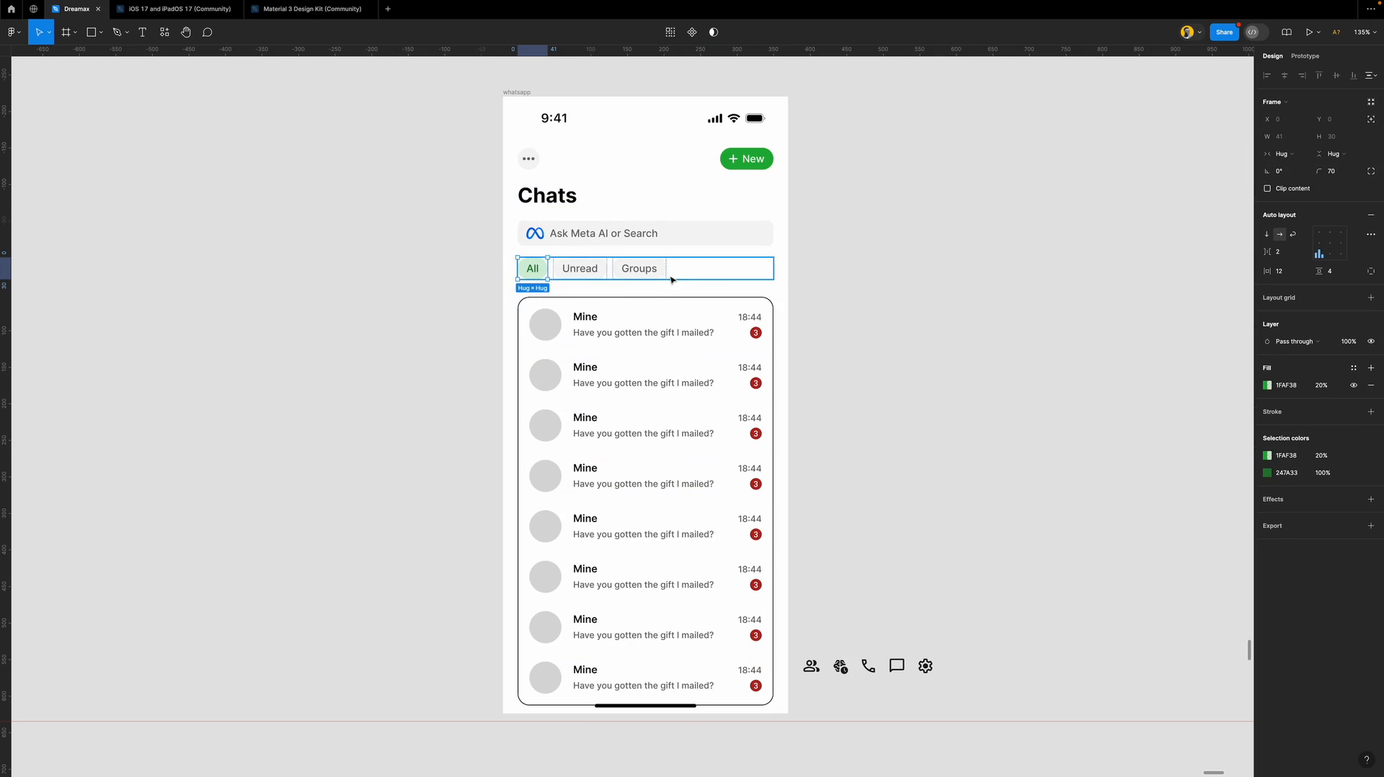
shift+click(584, 269)
shift+click(640, 270)
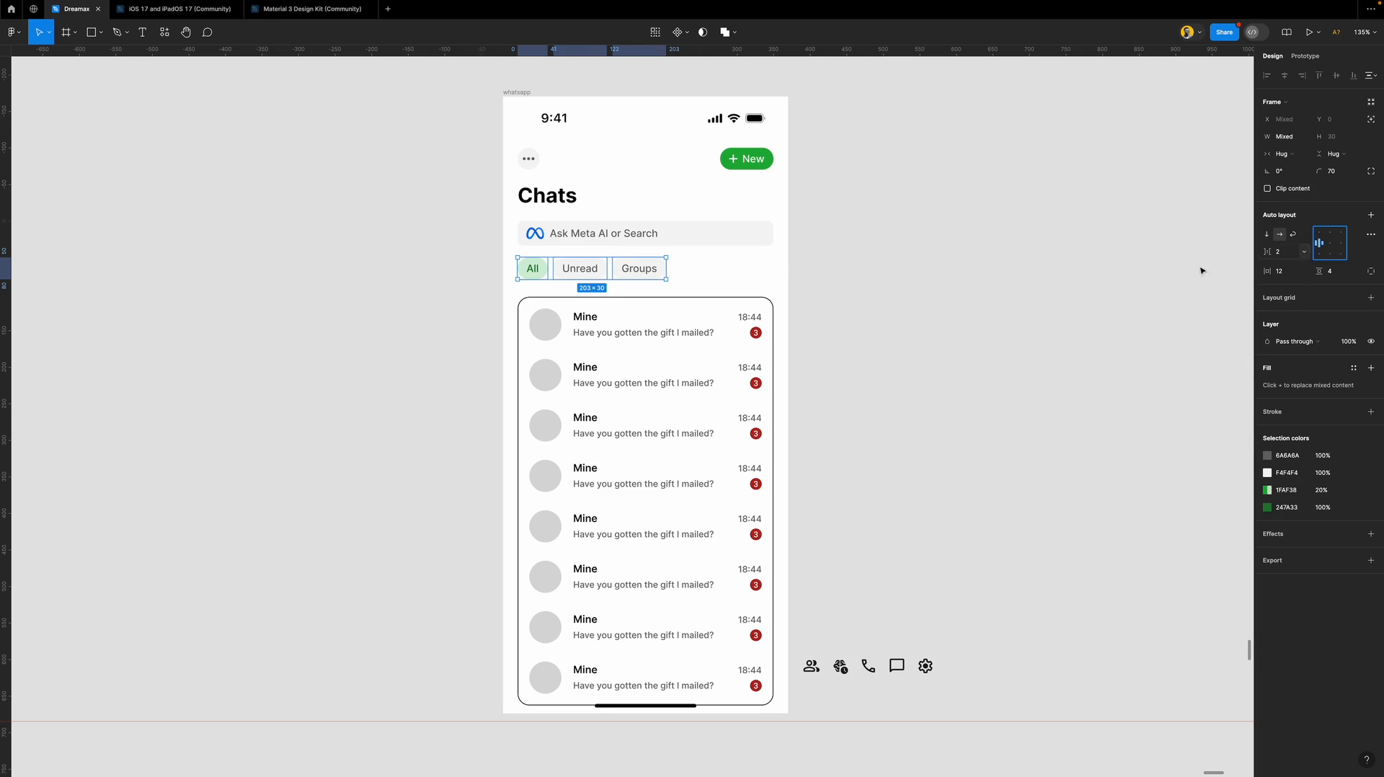
click(791, 315)
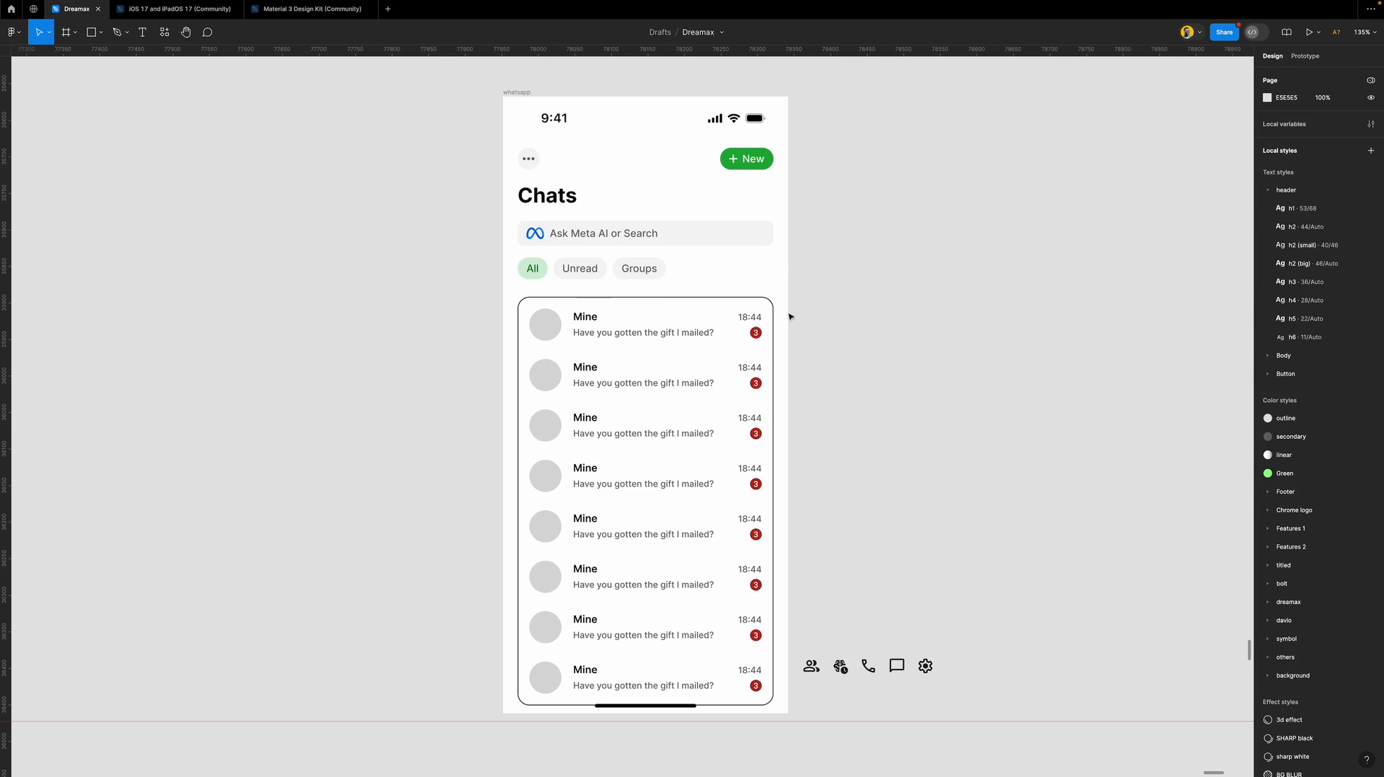
Examine the search and filter frame, the chat list down to the screen's lower edge, and the loose icons beside it.
double_click(584, 240)
click(654, 264)
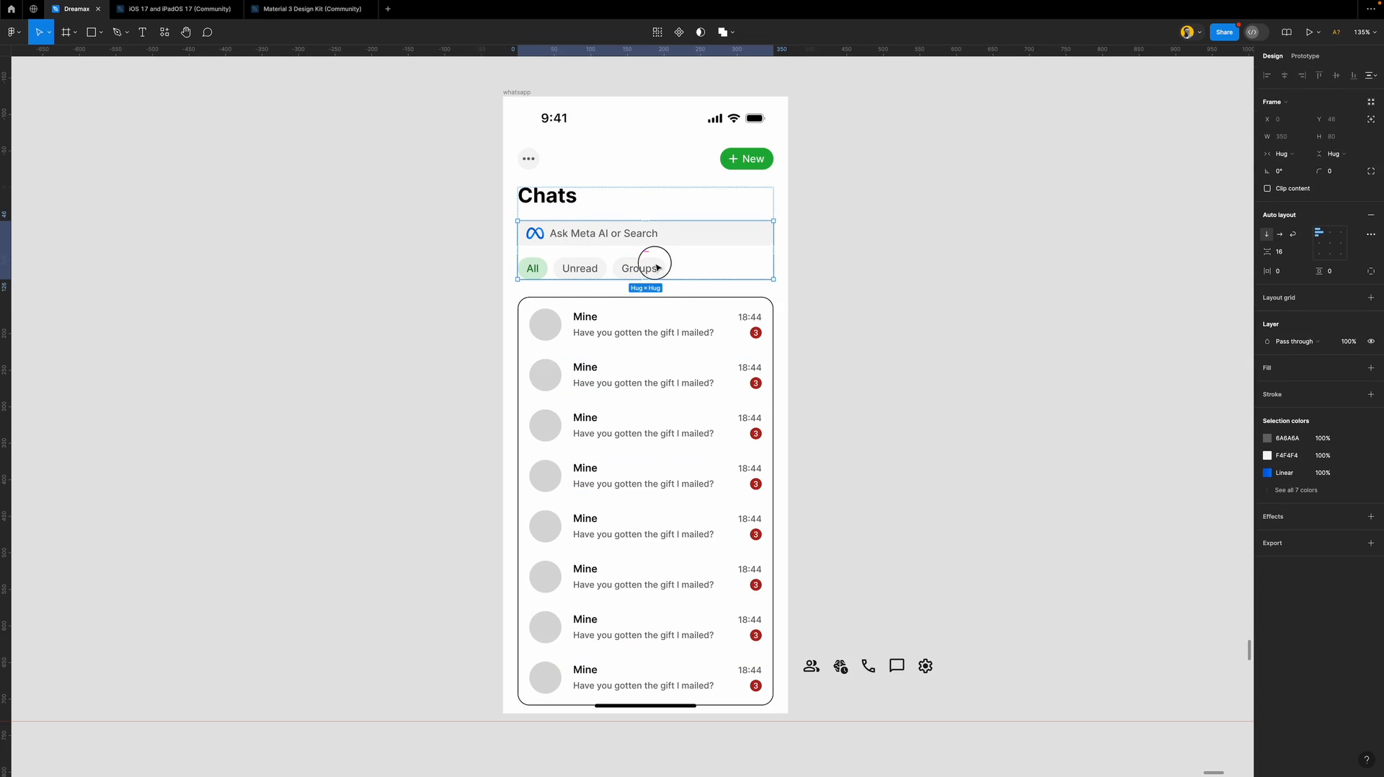
click(899, 303)
click(638, 315)
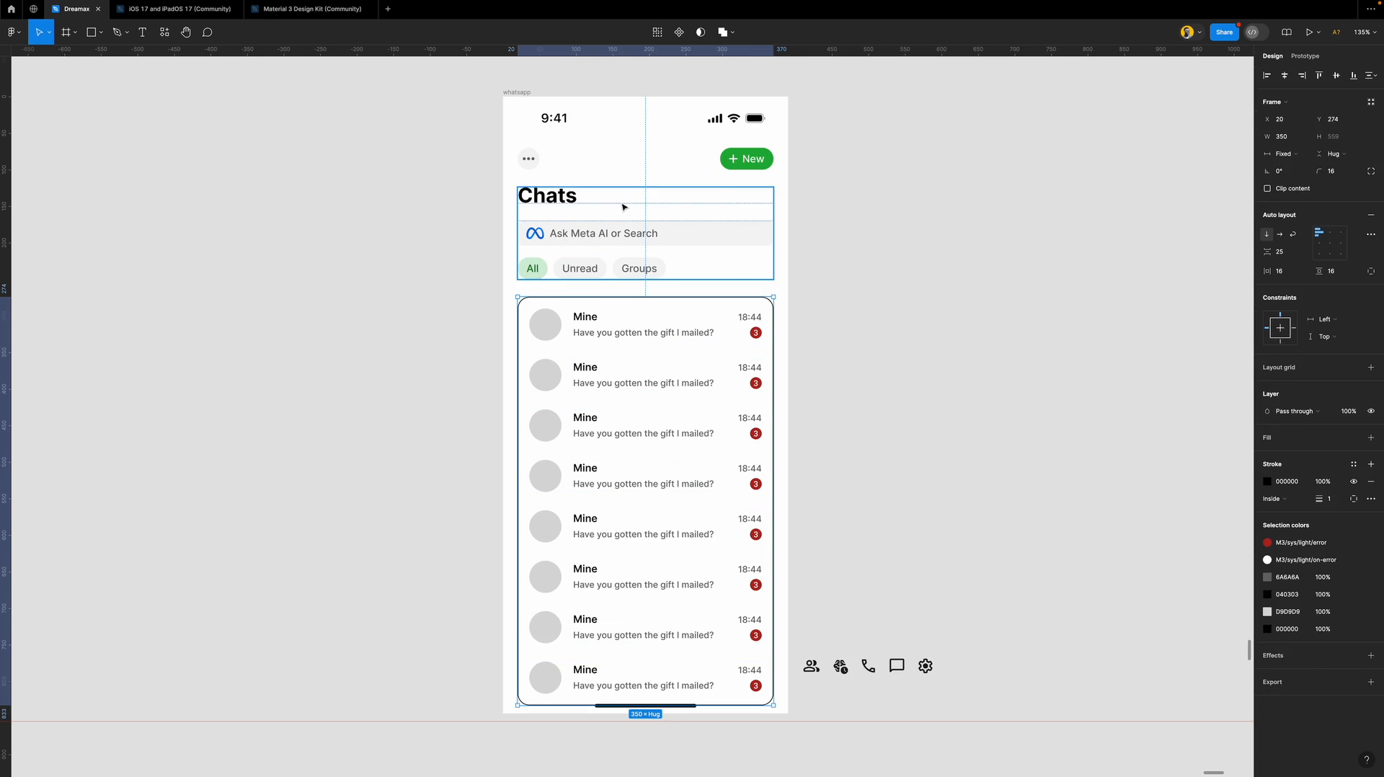
scroll(728, 457, down, 1)
scroll(734, 458, down, 1)
click(854, 482)
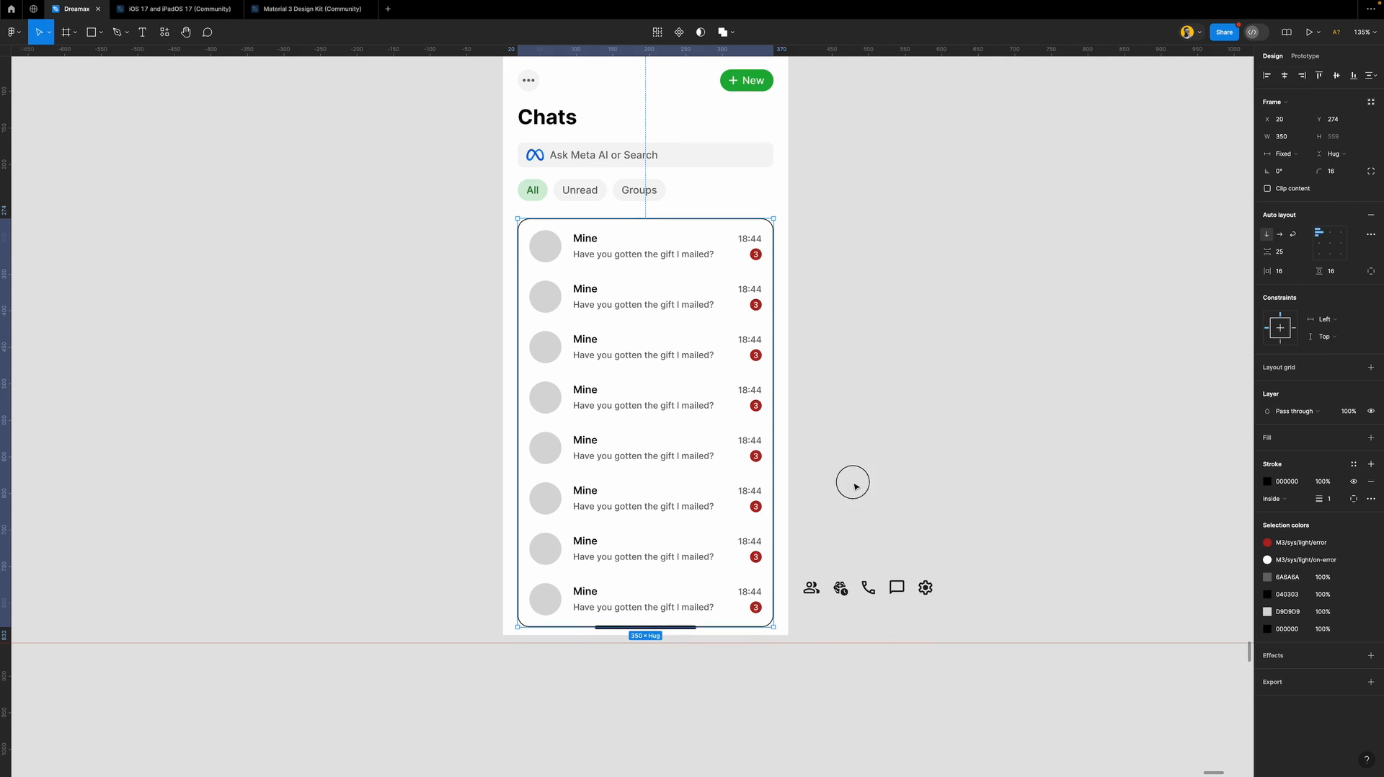
scroll(851, 484, down, 2)
scroll(837, 509, up, 3)
scroll(837, 509, up, 3)
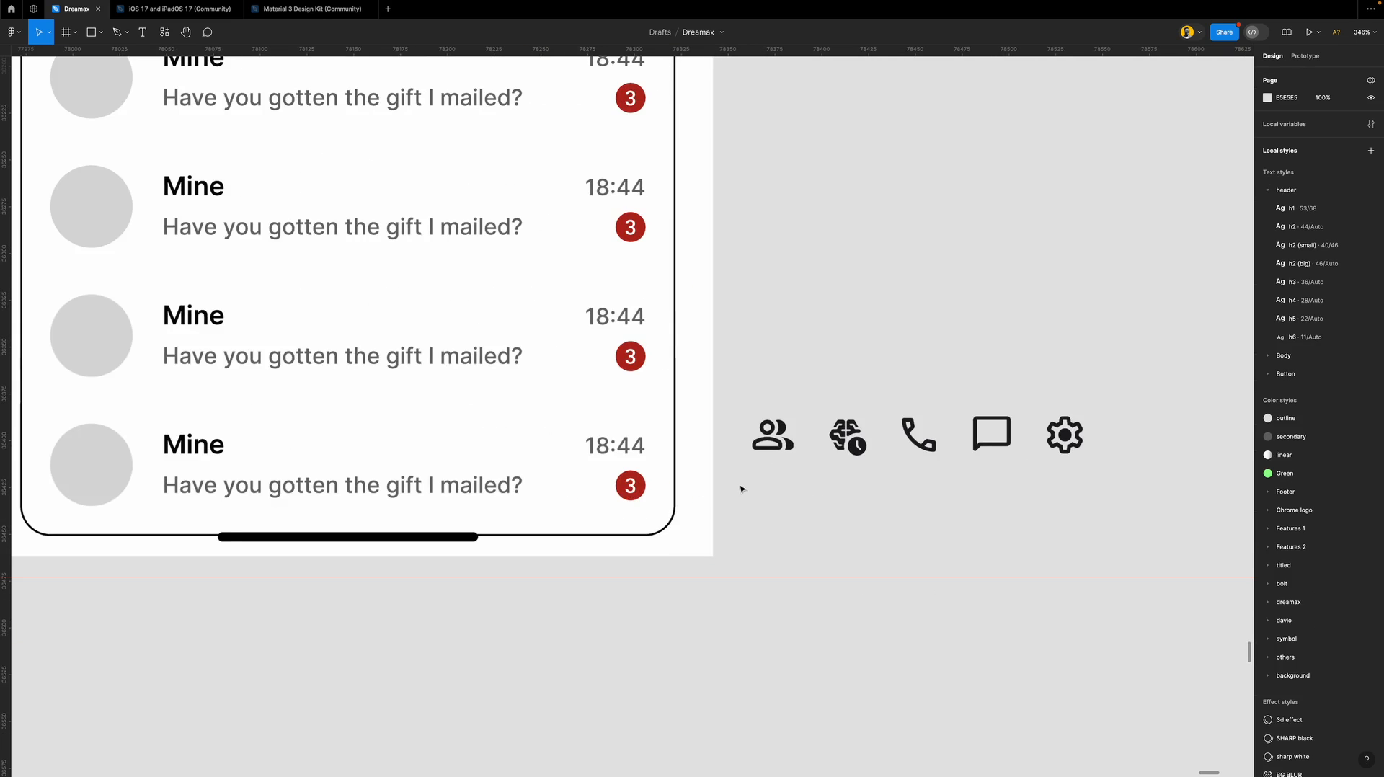
scroll(742, 488, down, 2)
click(396, 200)
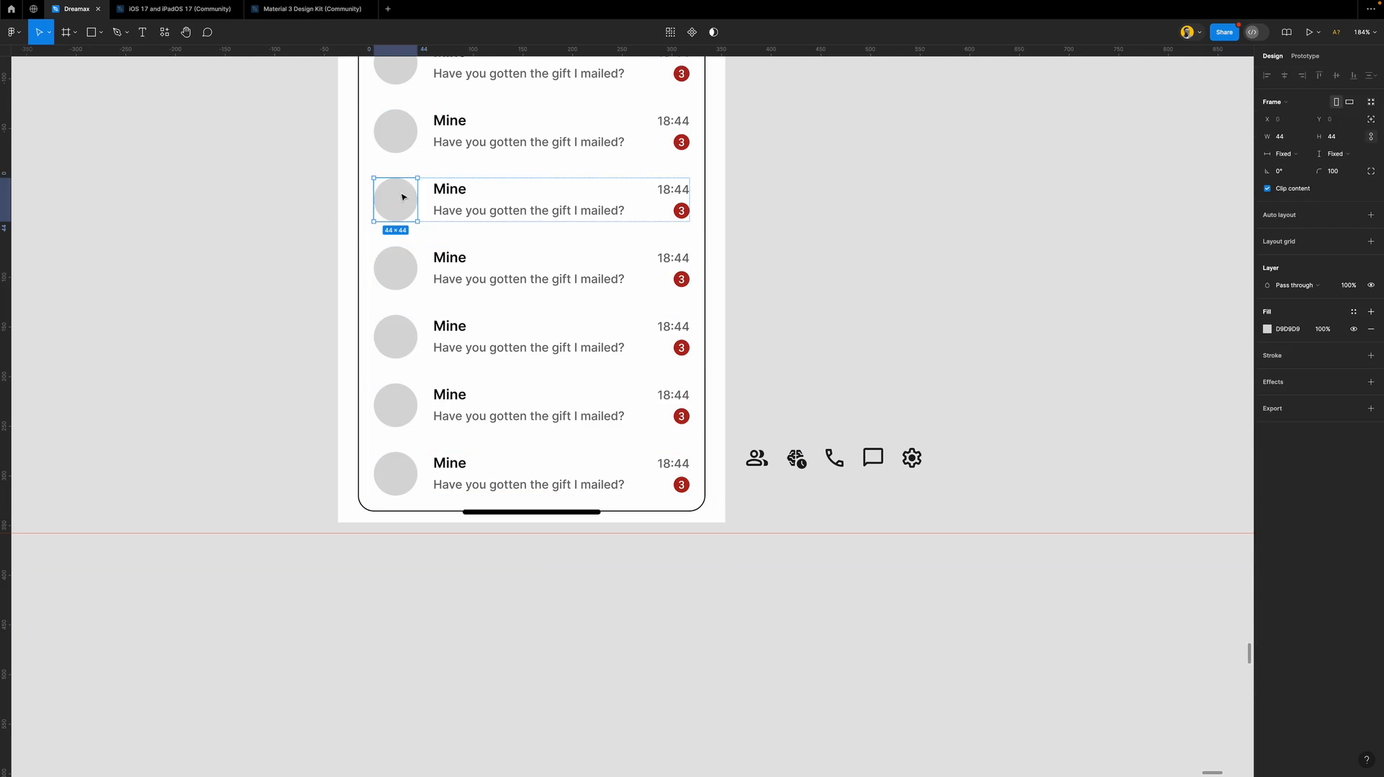
click(855, 469)
Copy the message text from the last chat row to below the loose icons and set its font size to 10.
scroll(856, 470, down, 1)
scroll(856, 467, up, 3)
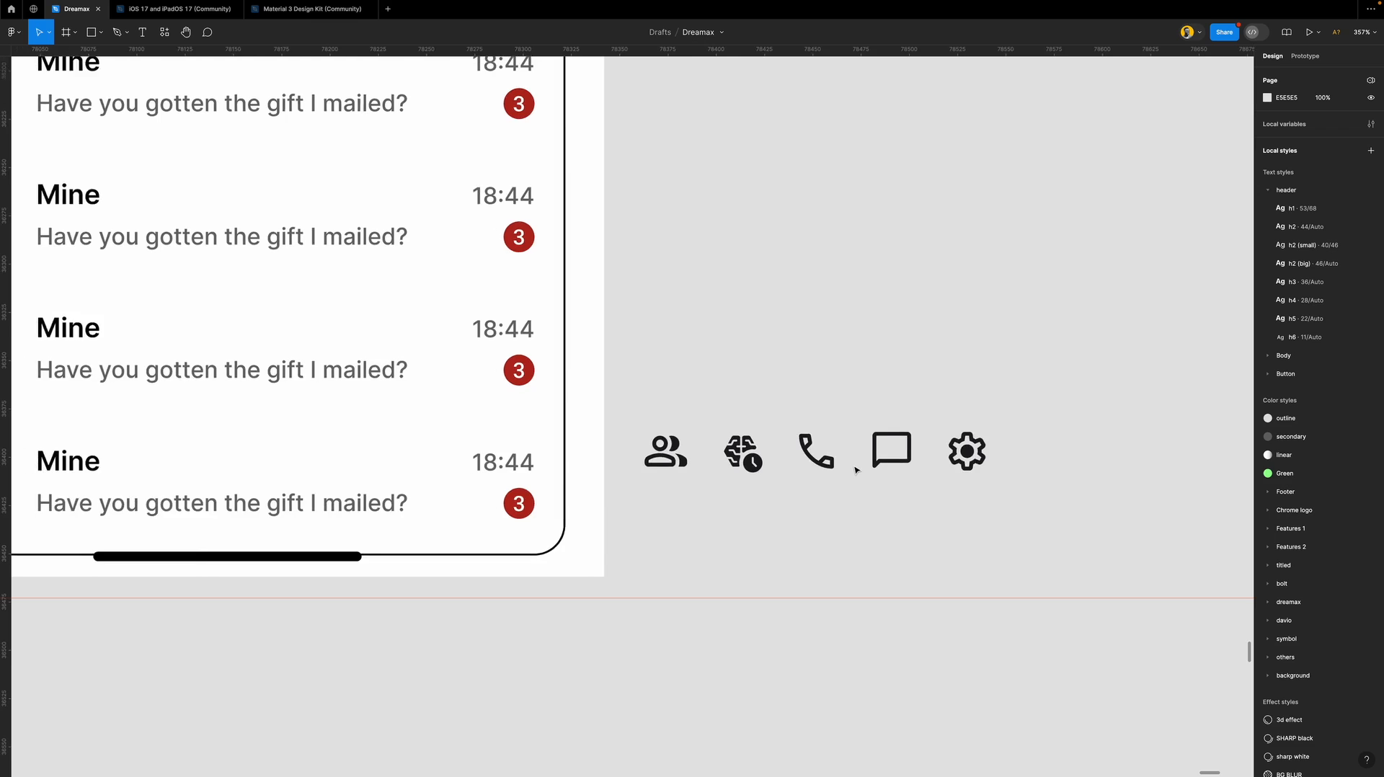
scroll(857, 465, down, 1)
scroll(842, 499, down, 1)
scroll(742, 486, down, 1)
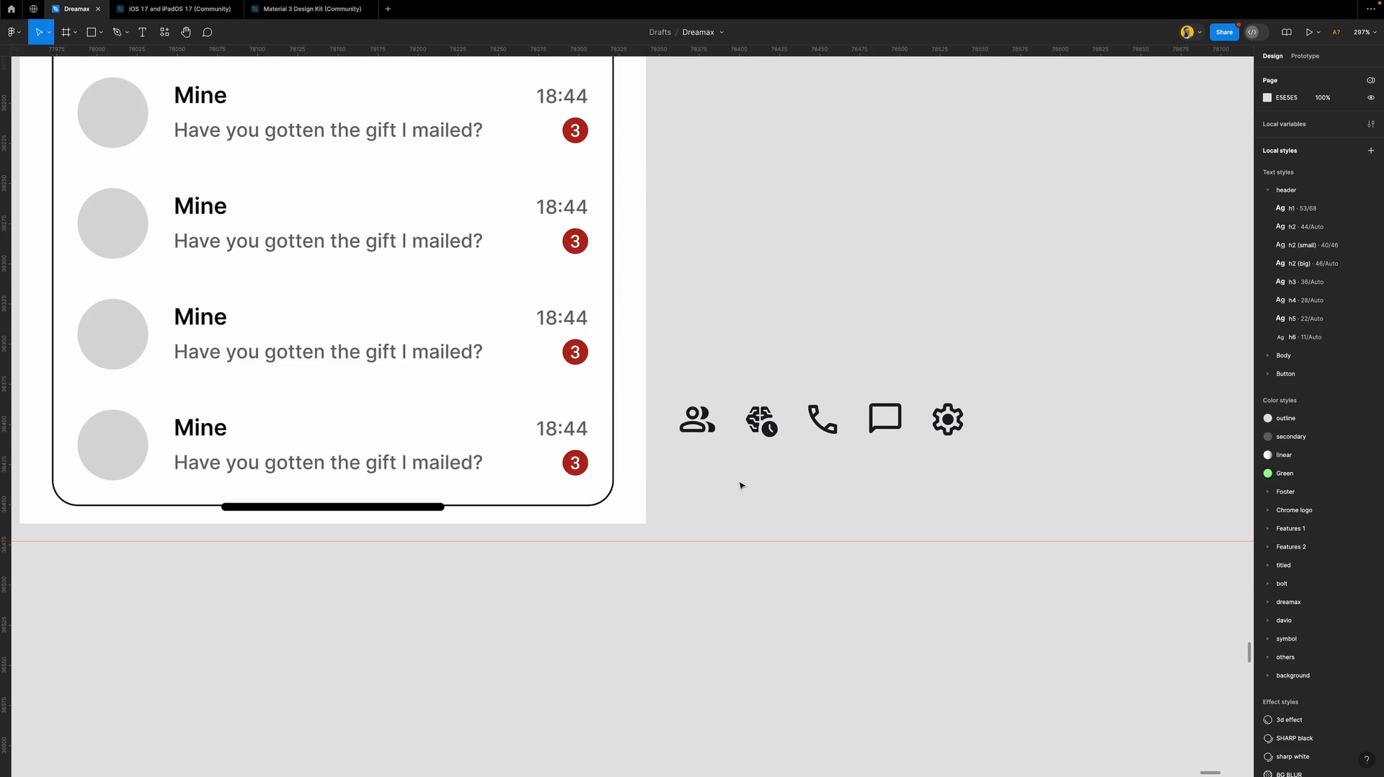
key(f)
key(v)
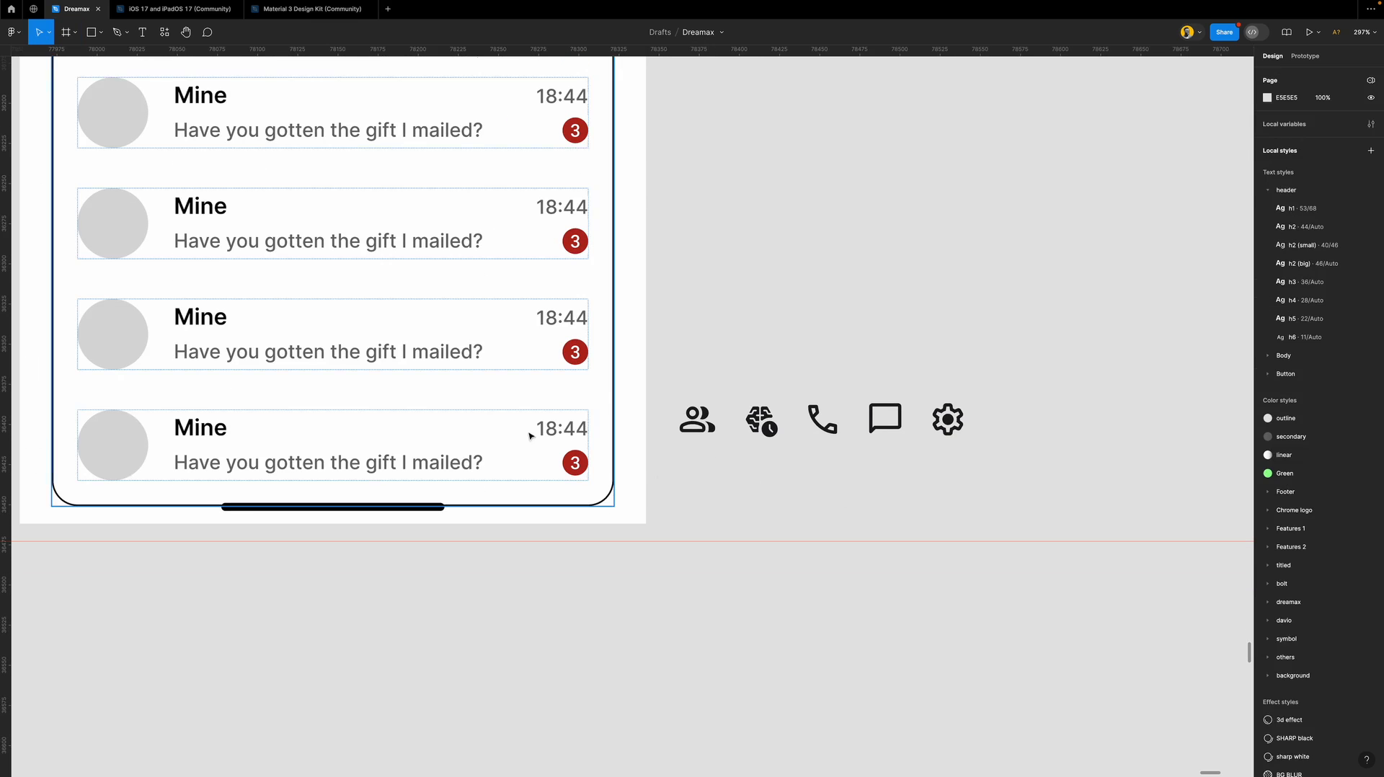
drag(432, 463, 932, 491)
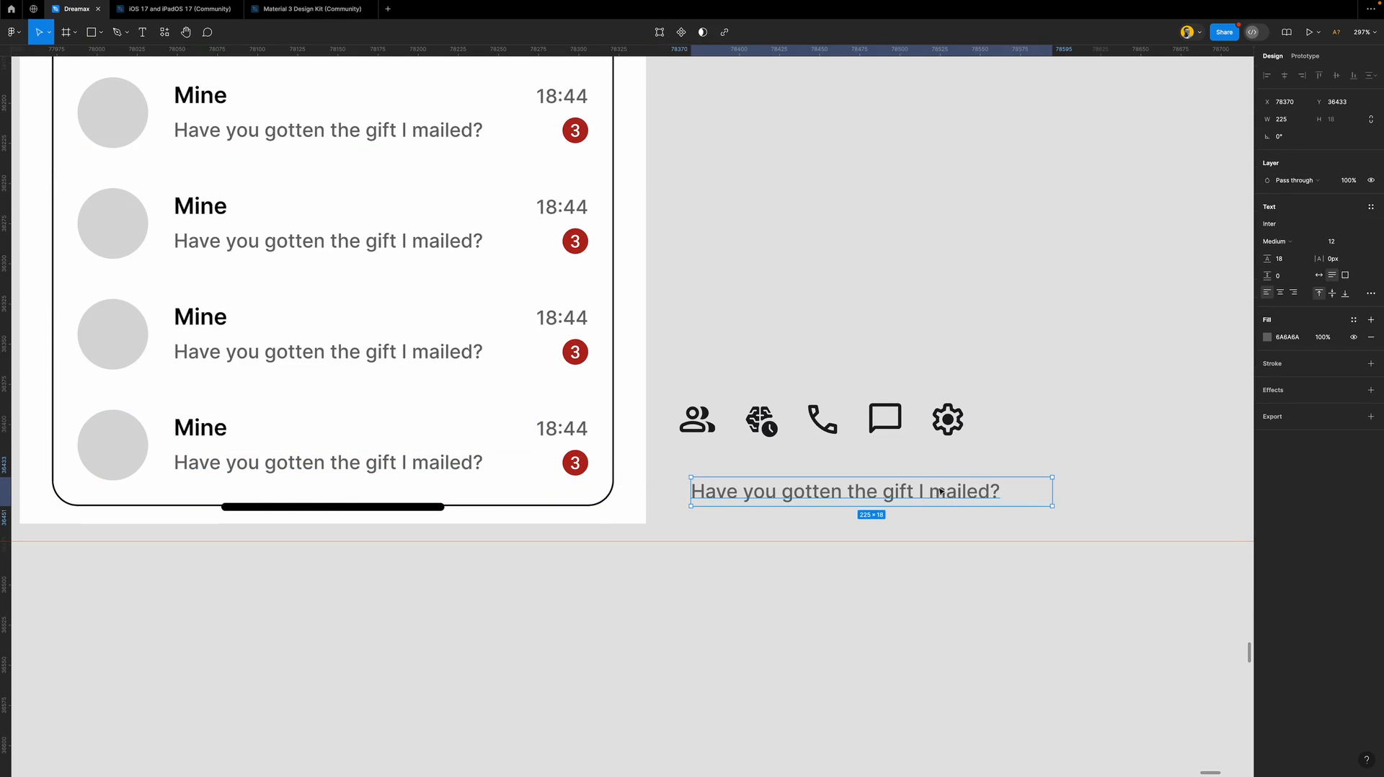
click(1359, 241)
click(1341, 212)
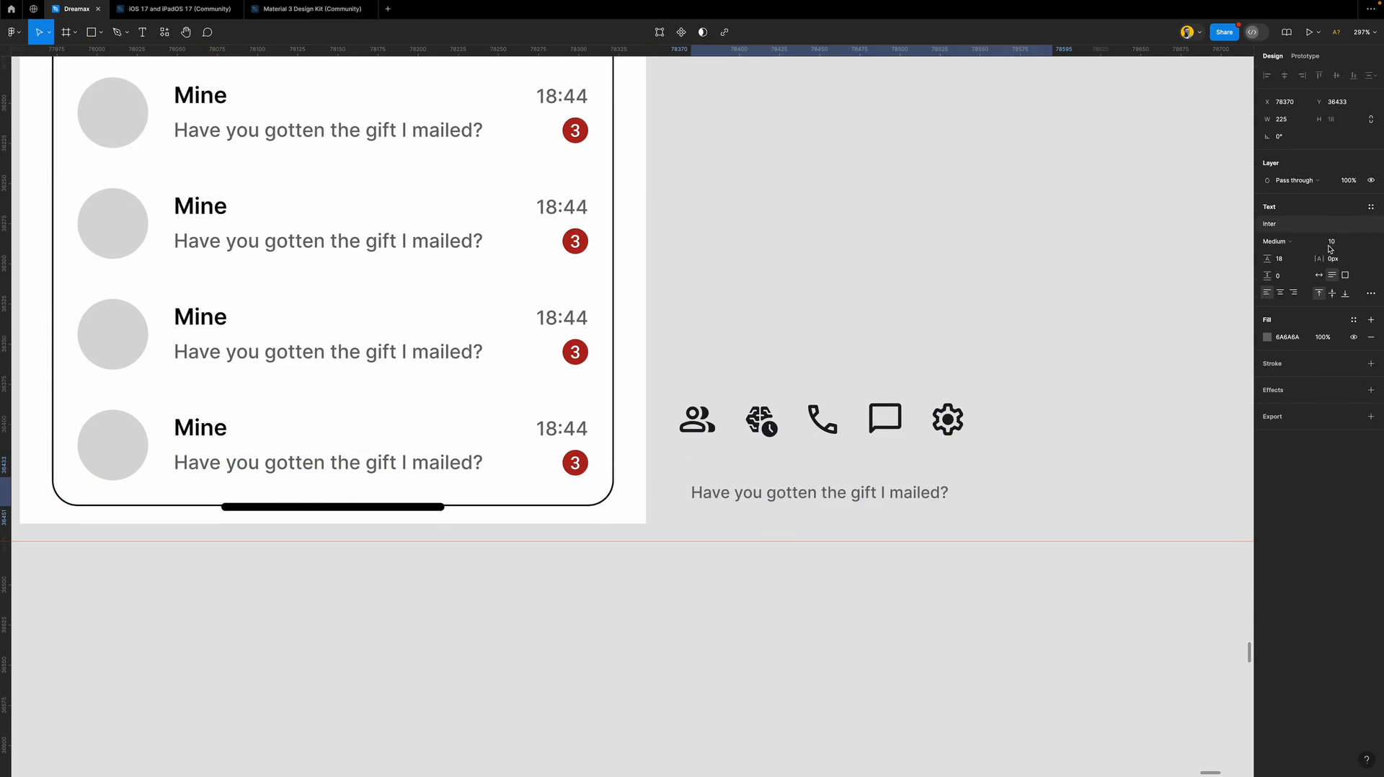
Change the copied message text to "Updates" and fit its text box width to the word.
double_click(922, 496)
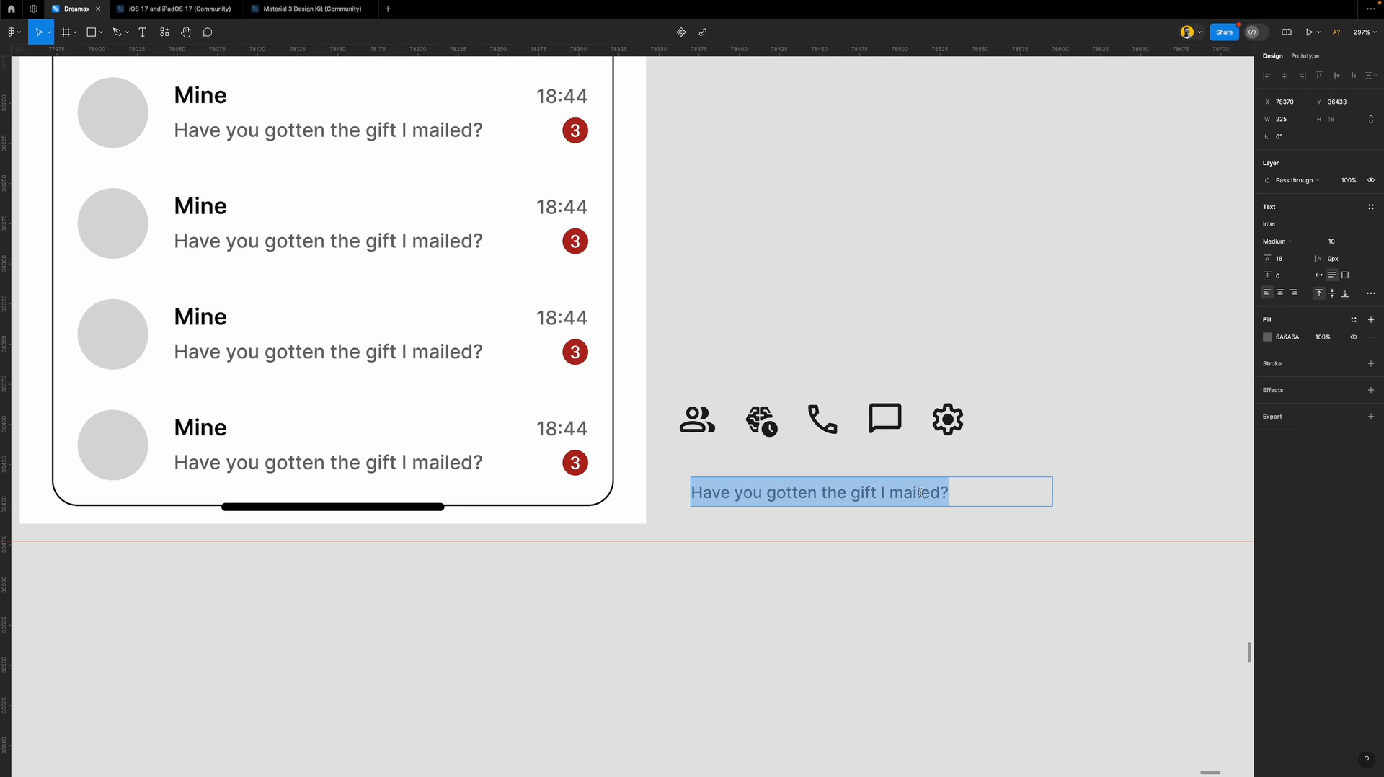
text(U[dates)
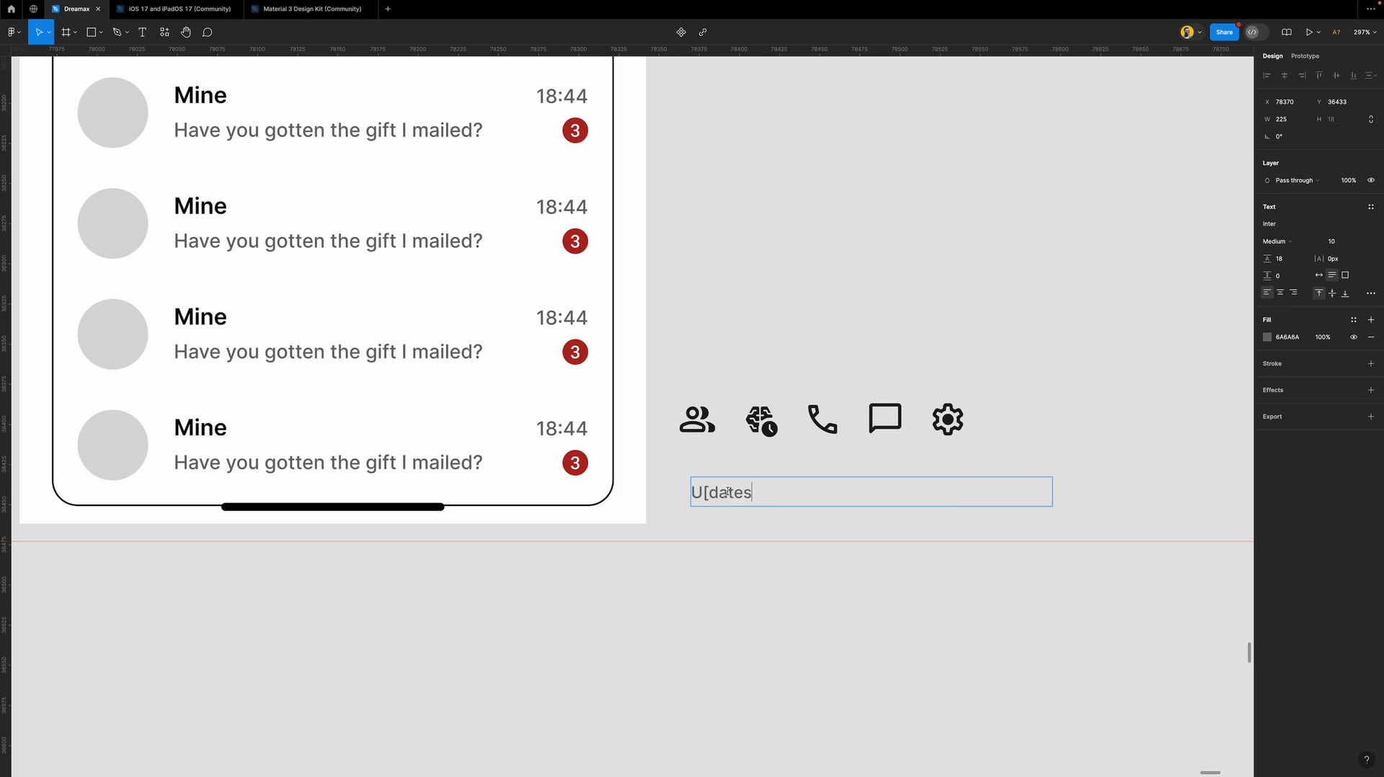
key(BackSpace)
text(p)
key(Escape)
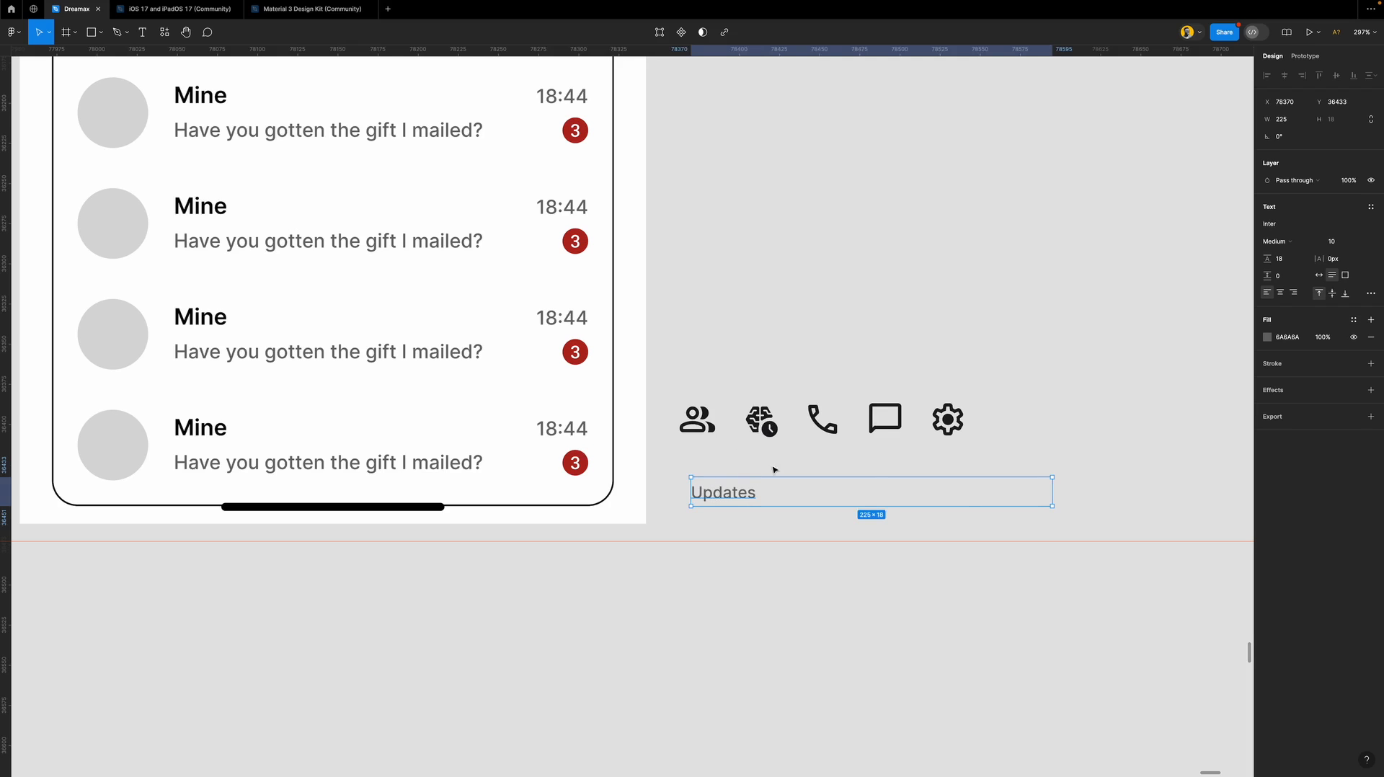
double_click(1052, 489)
Centre the "Updates" label beneath the people icon and wrap both in a vertical auto layout frame.
drag(735, 497, 709, 464)
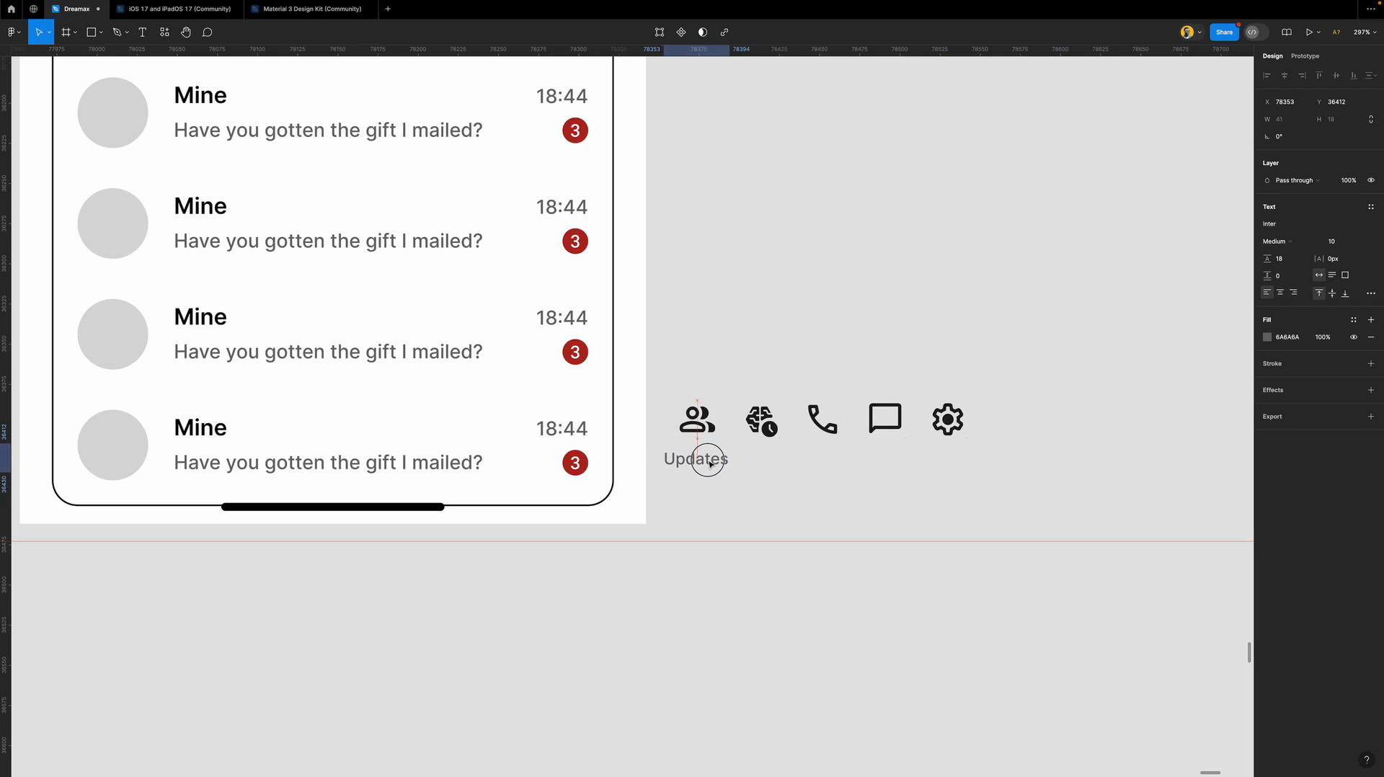
shift+click(703, 422)
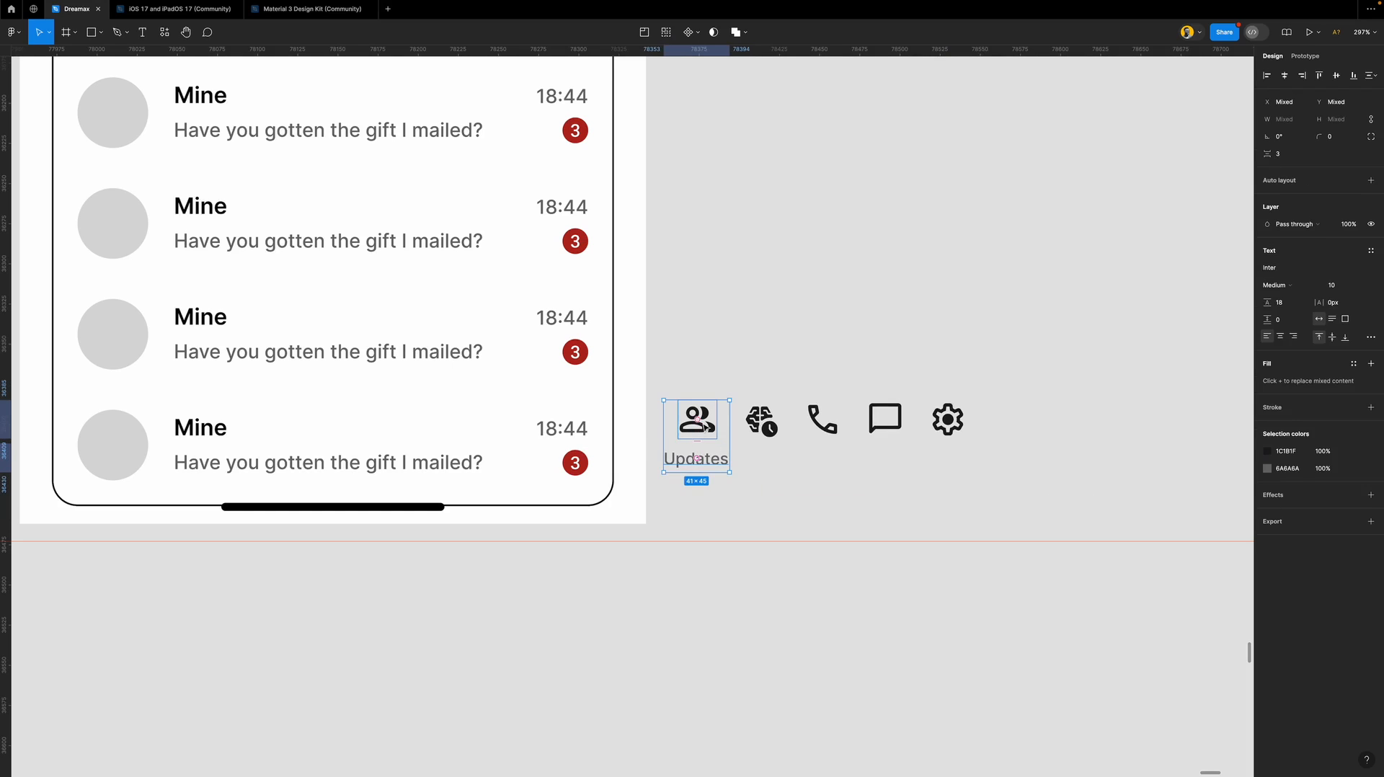
key(shift+a)
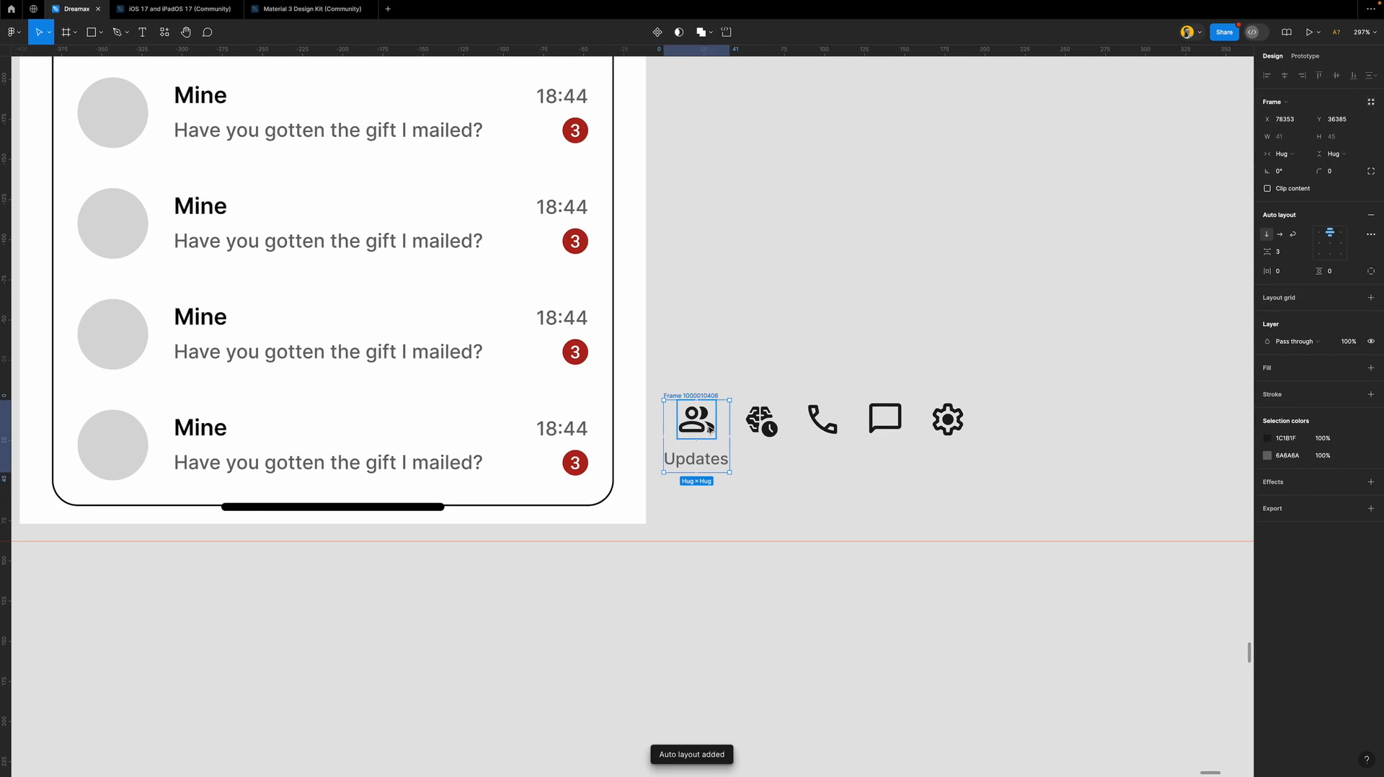
click(709, 428)
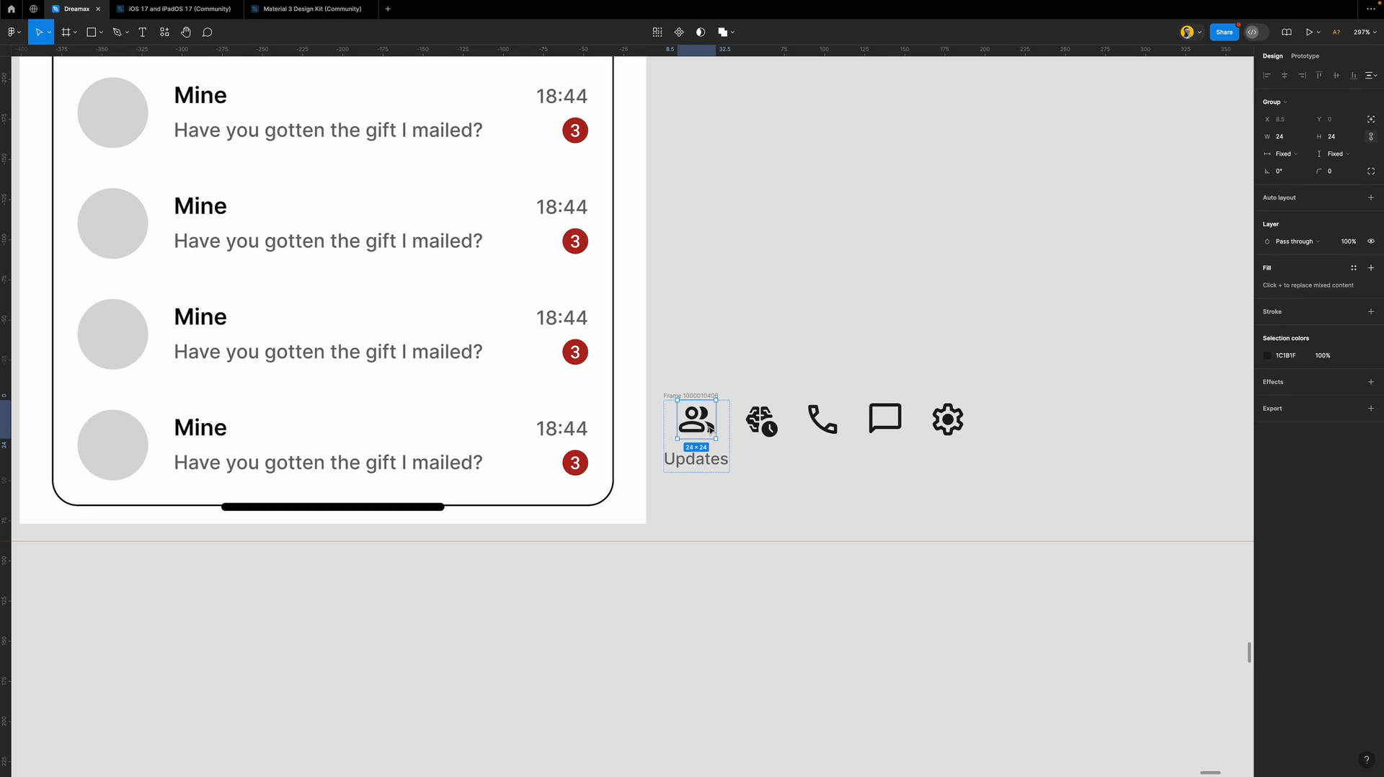
scroll(774, 375, left, 3)
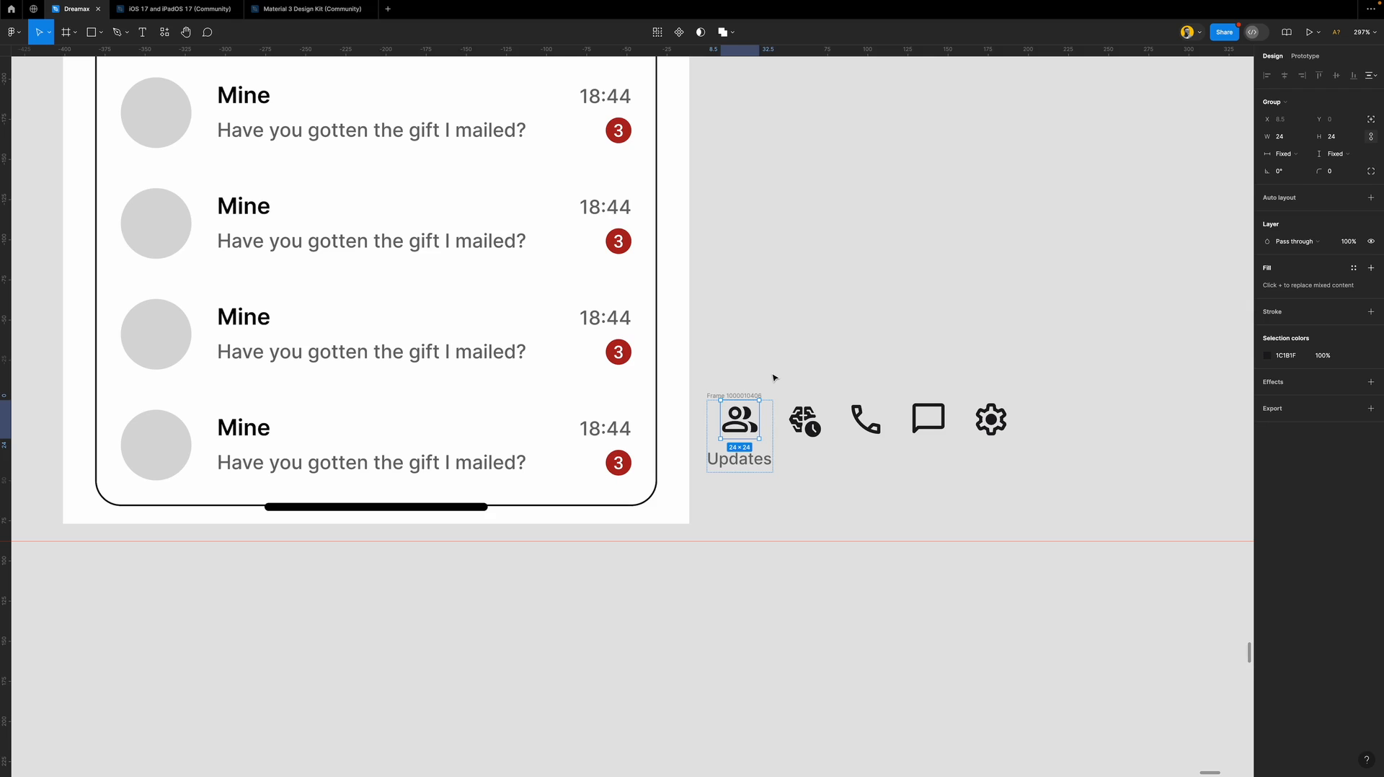
scroll(798, 411, down, 2)
scroll(800, 411, right, 3)
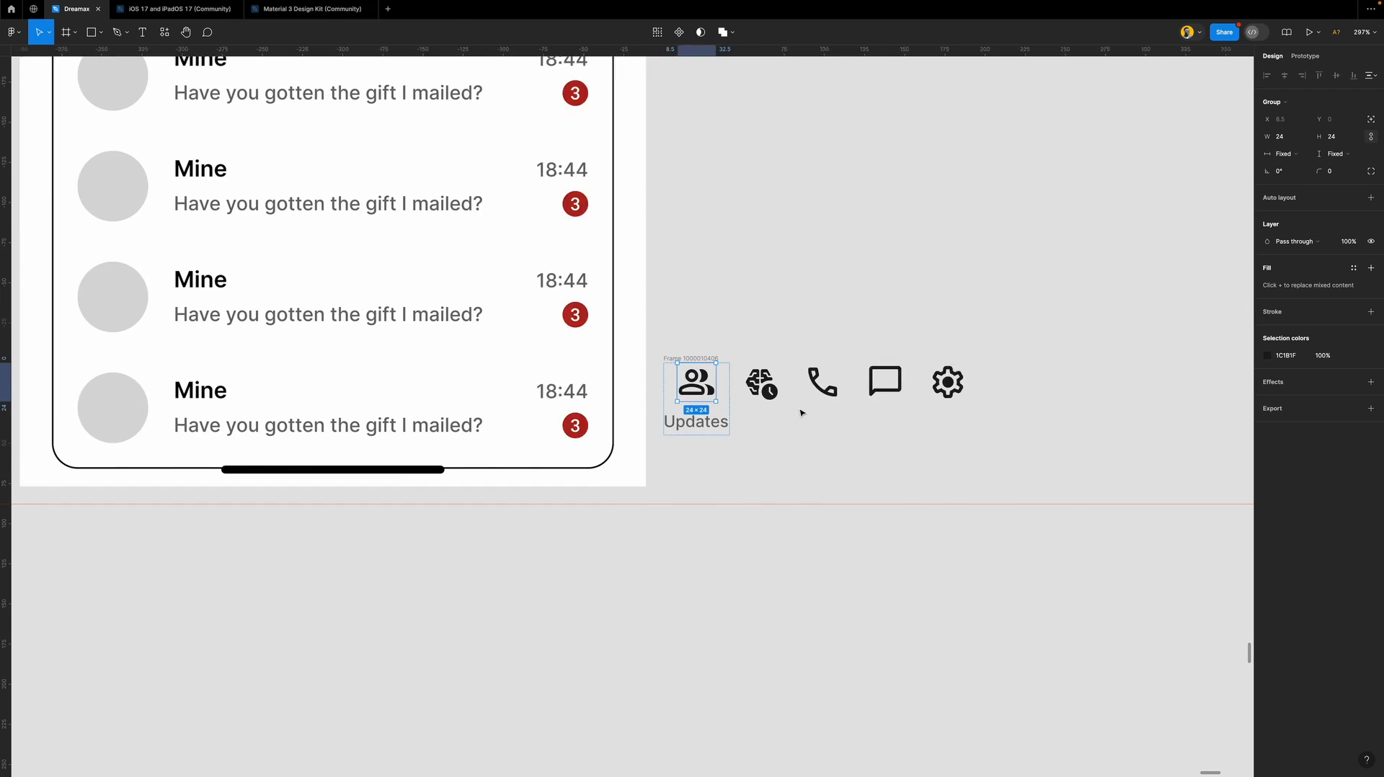
scroll(749, 411, up, 3)
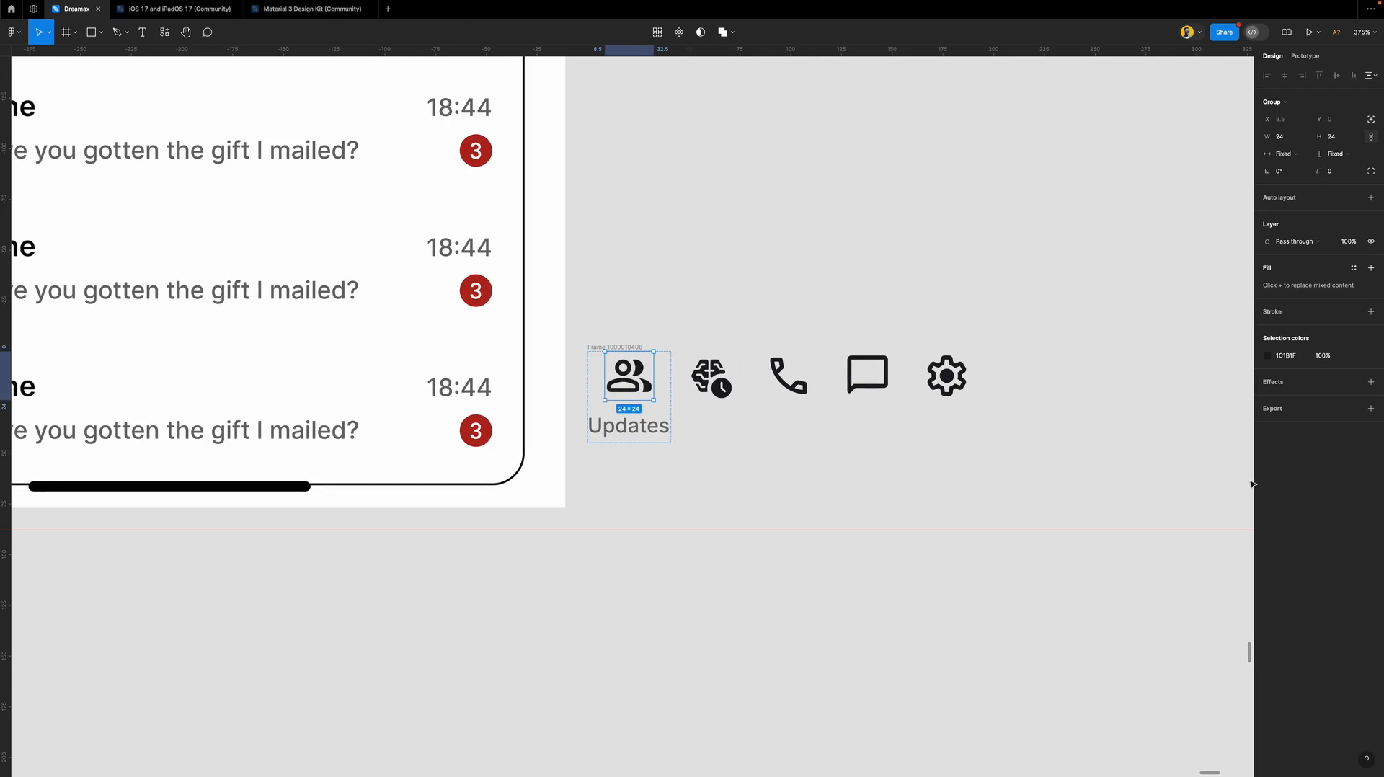
click(1267, 356)
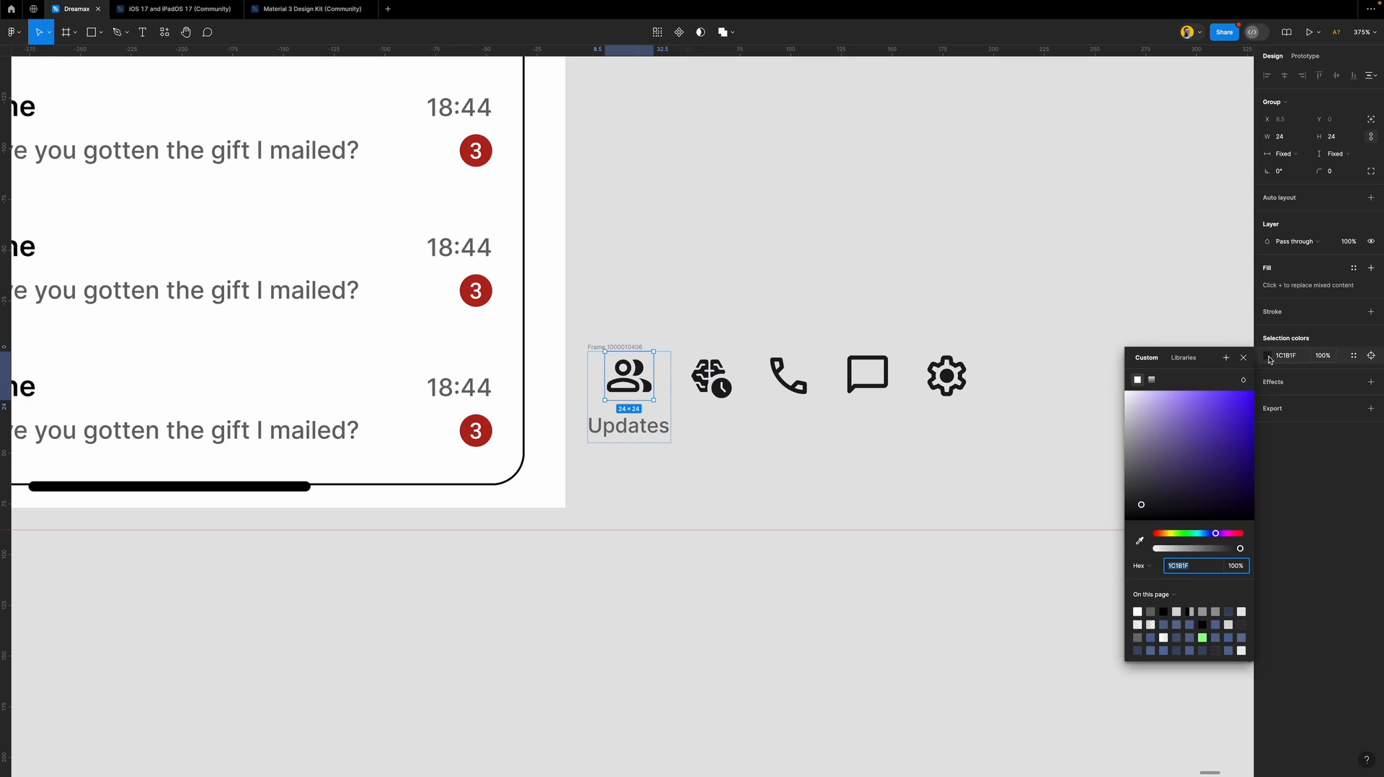
click(1244, 358)
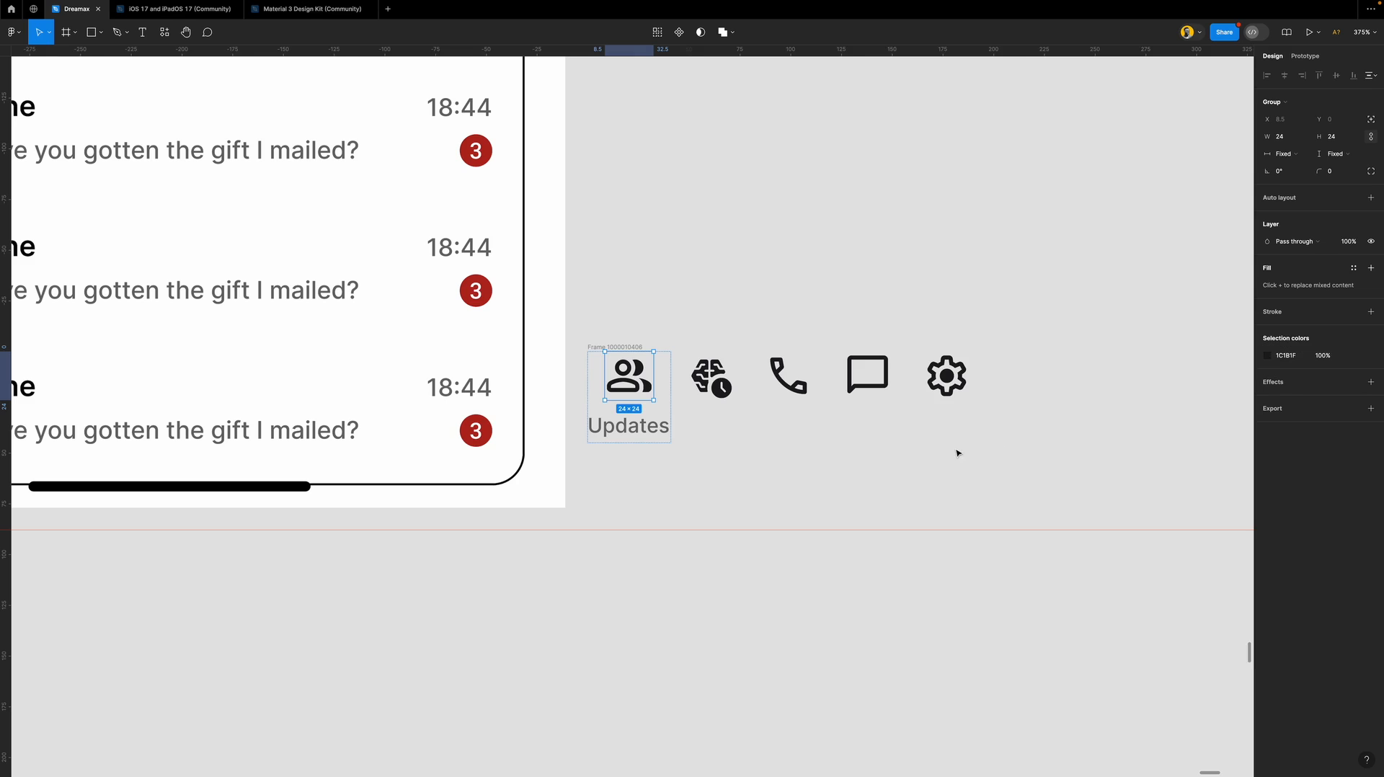
Move the four unlabelled icons together further right, leaving empty canvas beside the "Updates" item.
click(957, 453)
scroll(906, 467, down, 5)
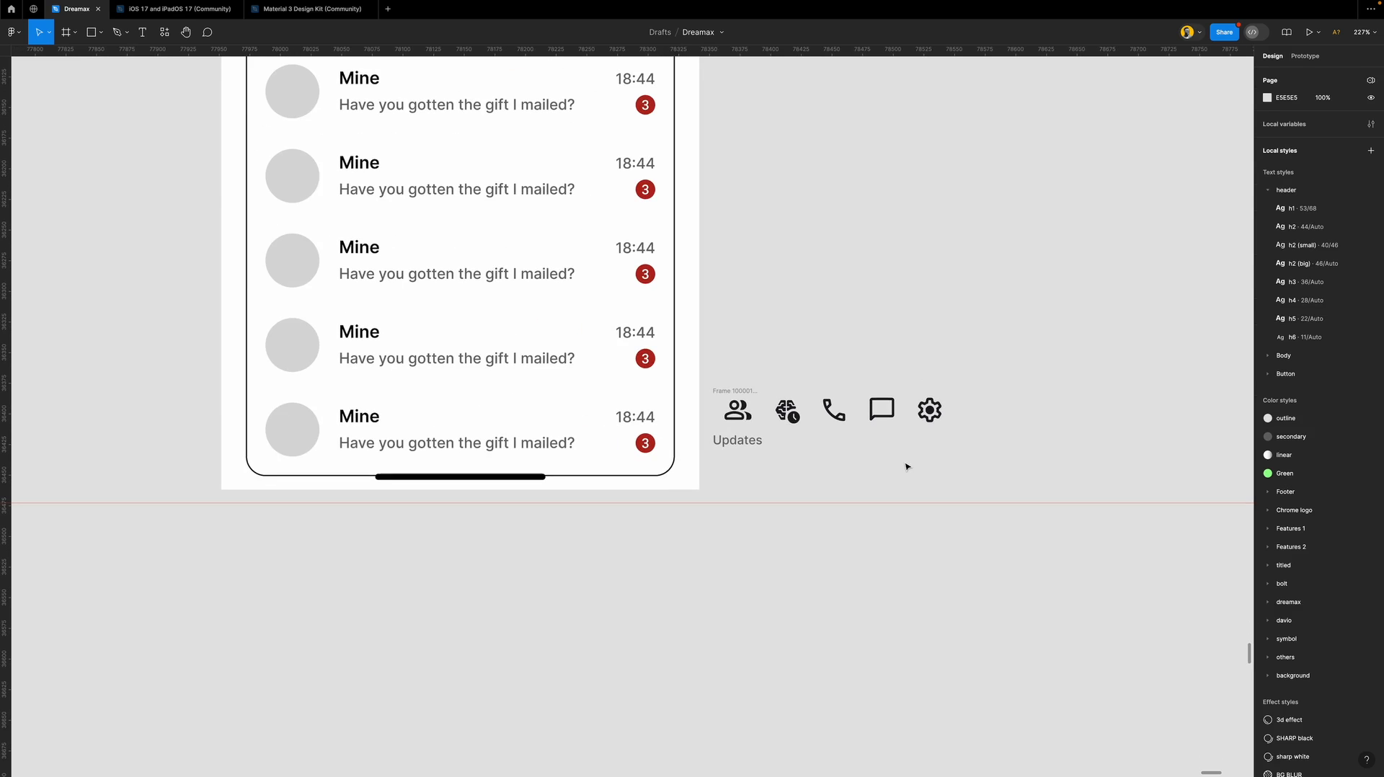
scroll(735, 443, up, 2)
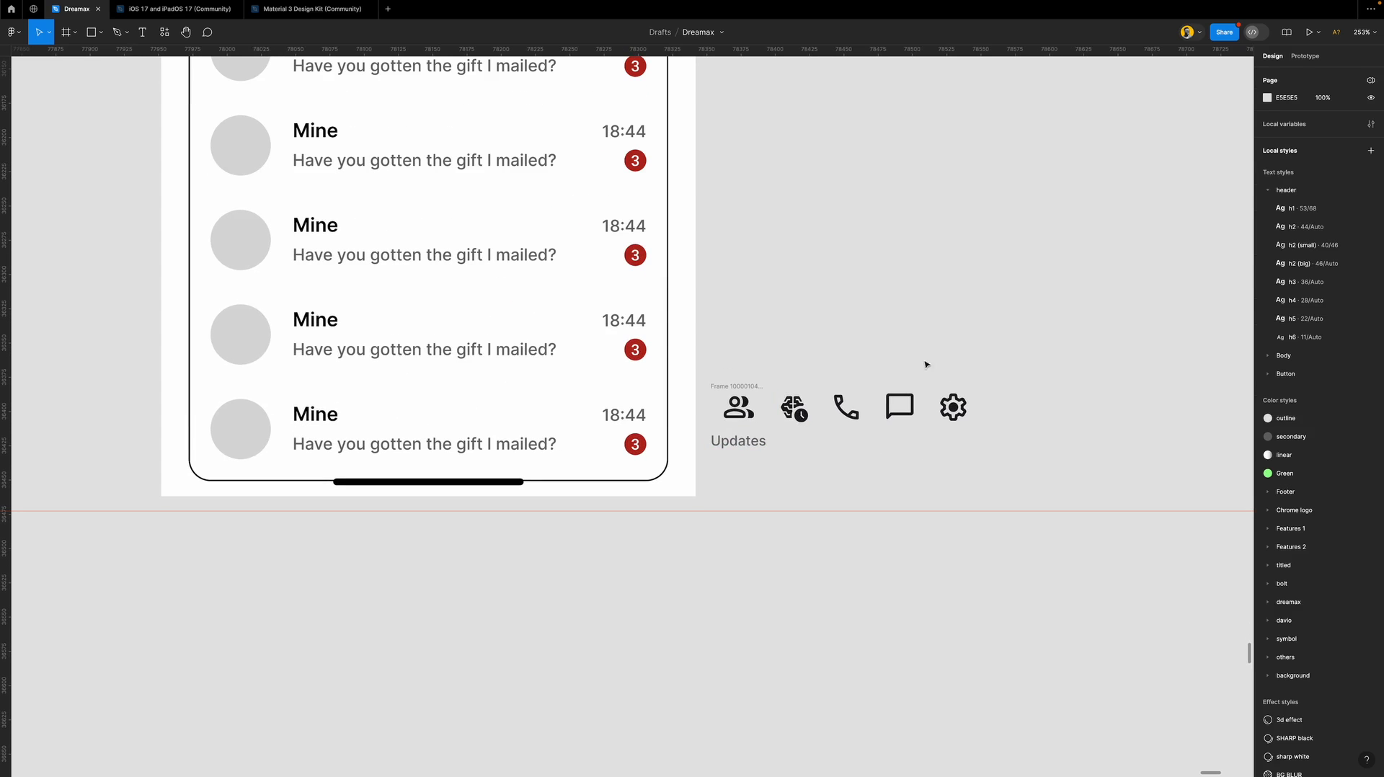
drag(1008, 364, 779, 459)
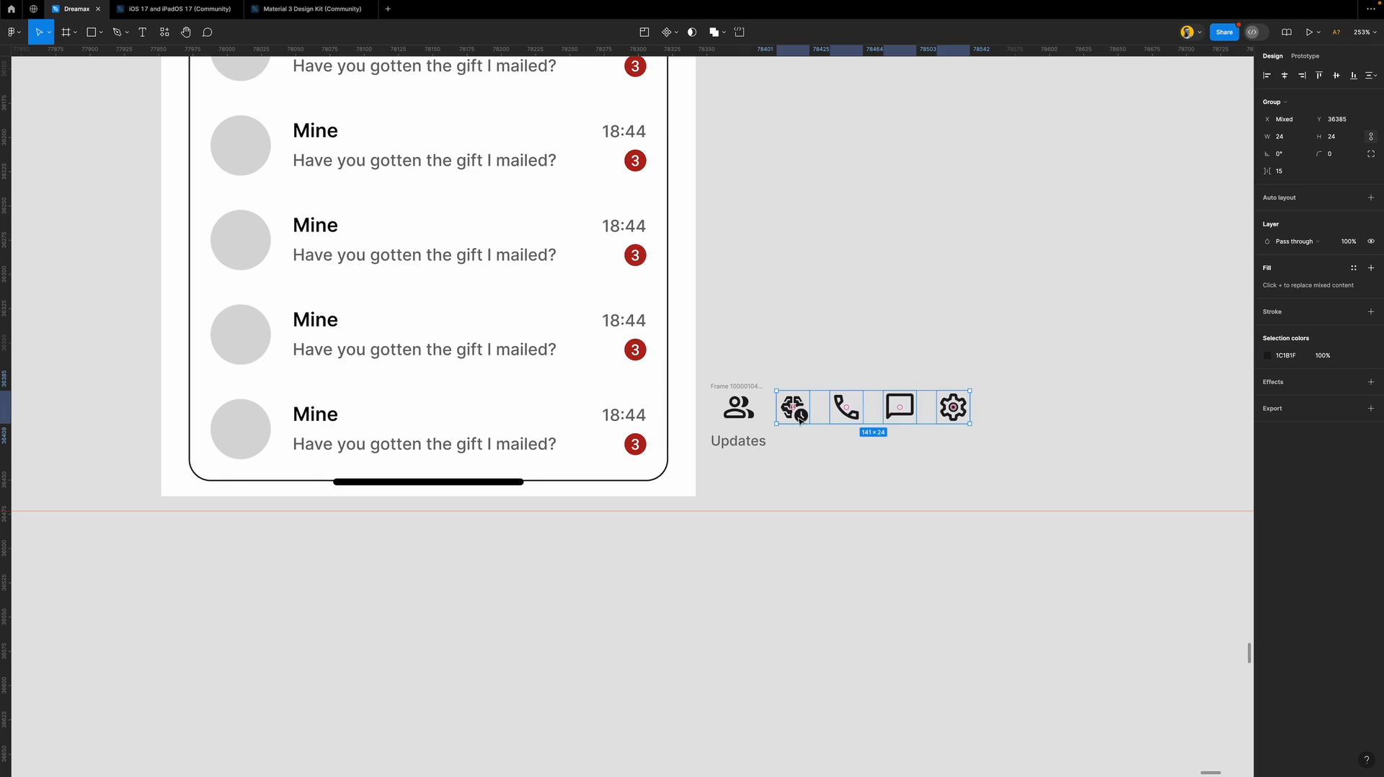
drag(796, 413, 1085, 415)
scroll(550, 377, right, 3)
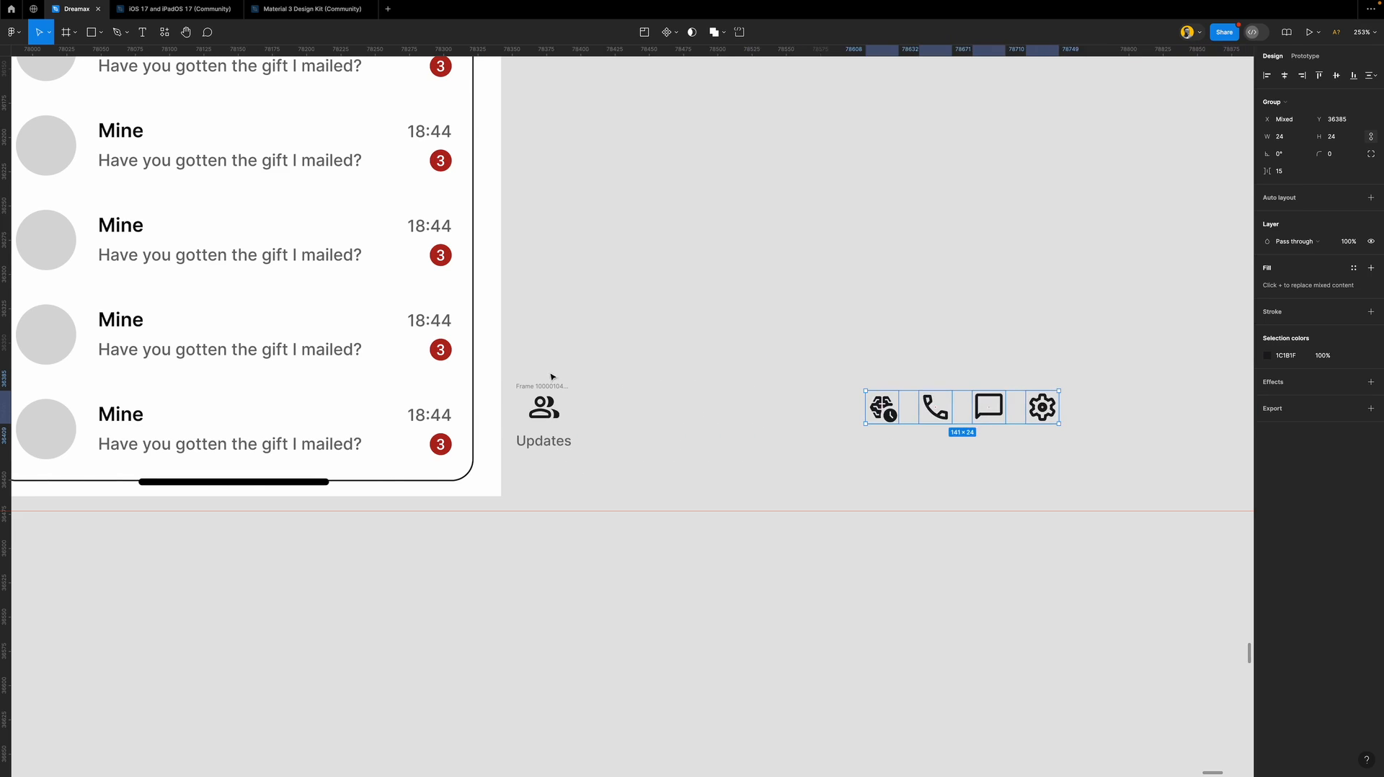
Set the auto layout gap between the people icon and its "Updates" label to 4.
click(545, 408)
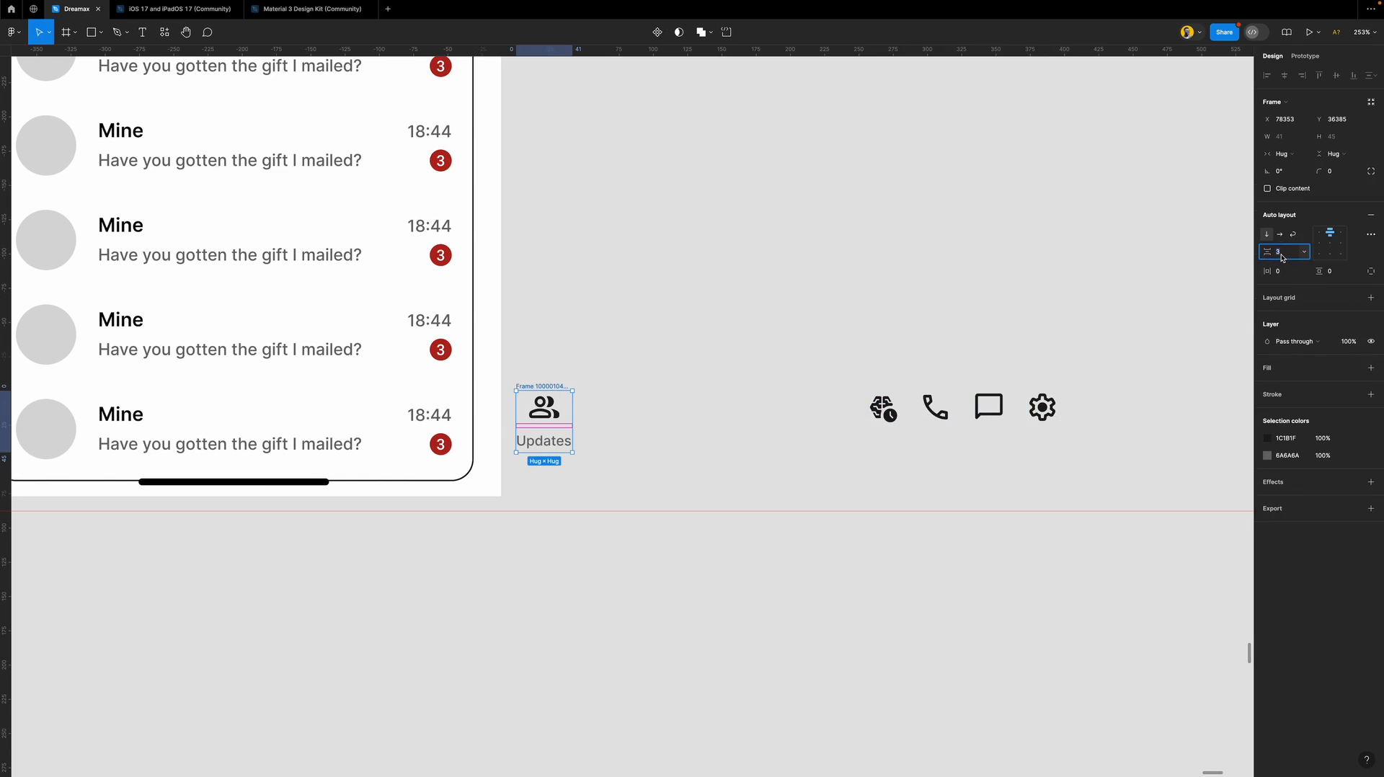
text(4)
key(Return)
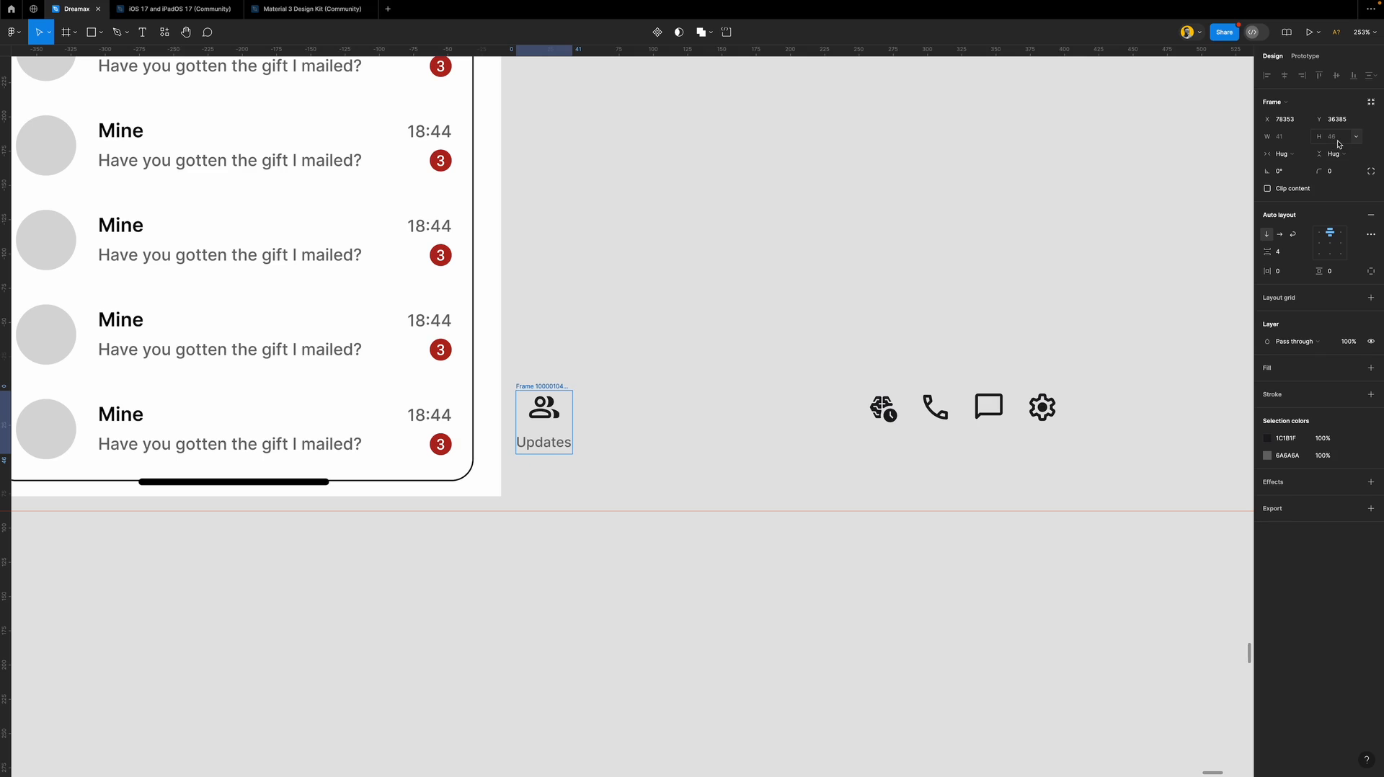
Duplicate the people icon and "Updates" item at equal intervals to make a row of five.
drag(544, 408, 615, 419)
key(super+d)
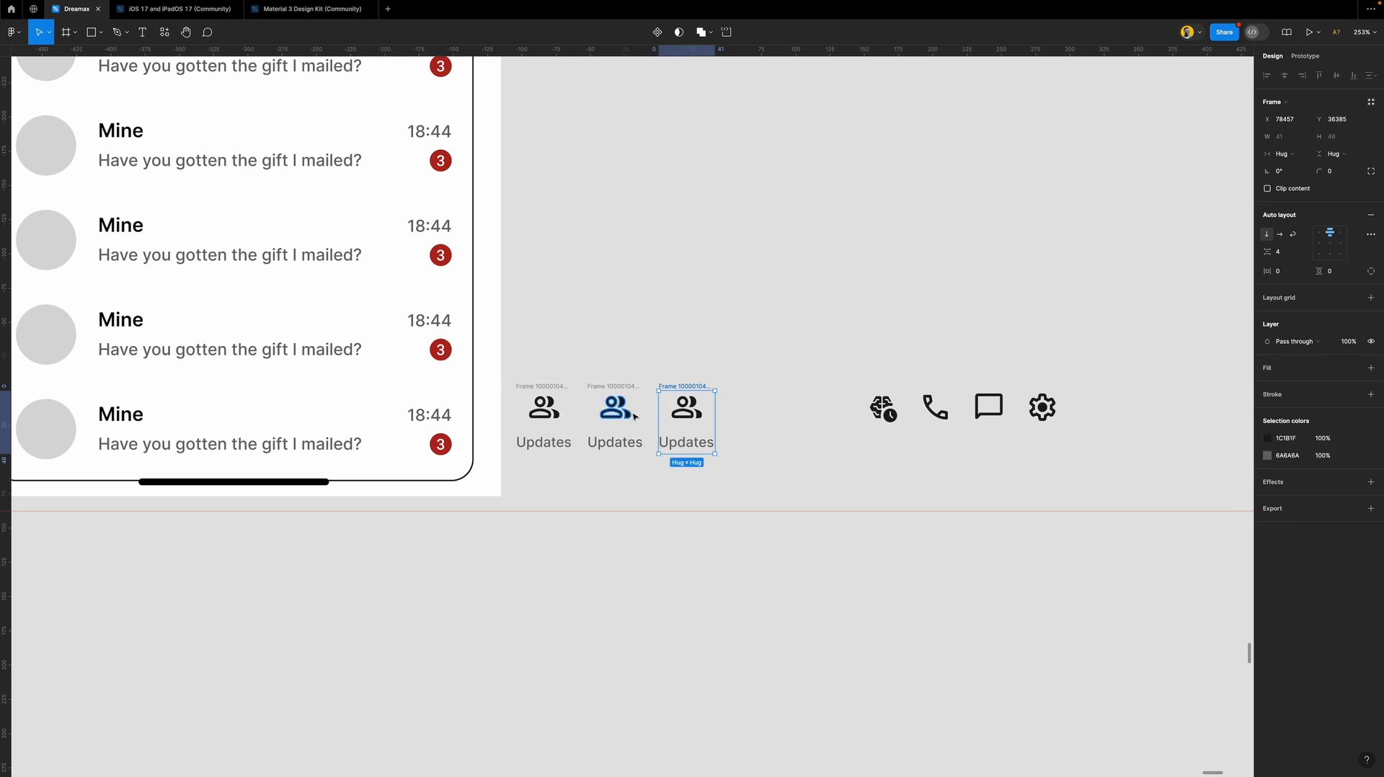
key(super+d)
key(super+d)
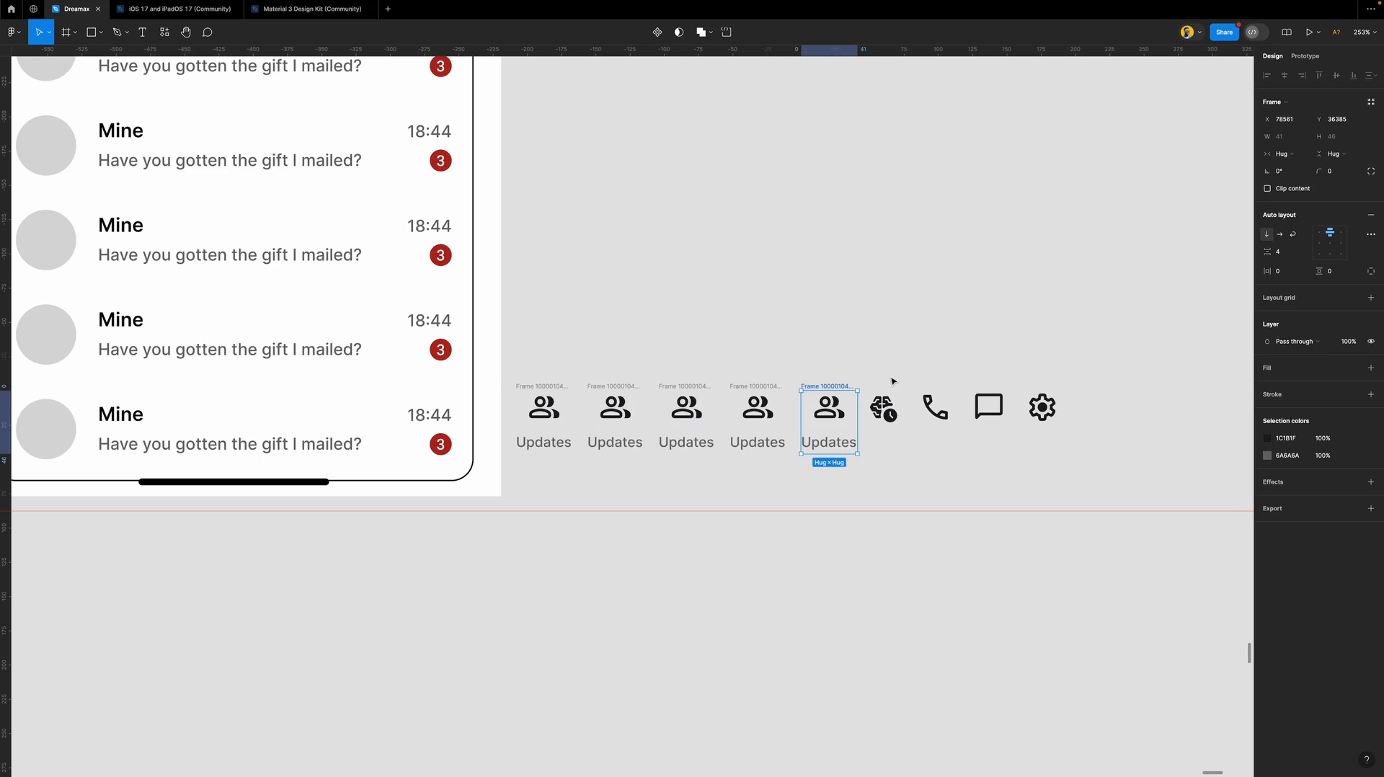
Replace the people icon with the globe-and-clock icon in the fifth item and with the phone icon in the fourth.
click(883, 408)
key(Delete)
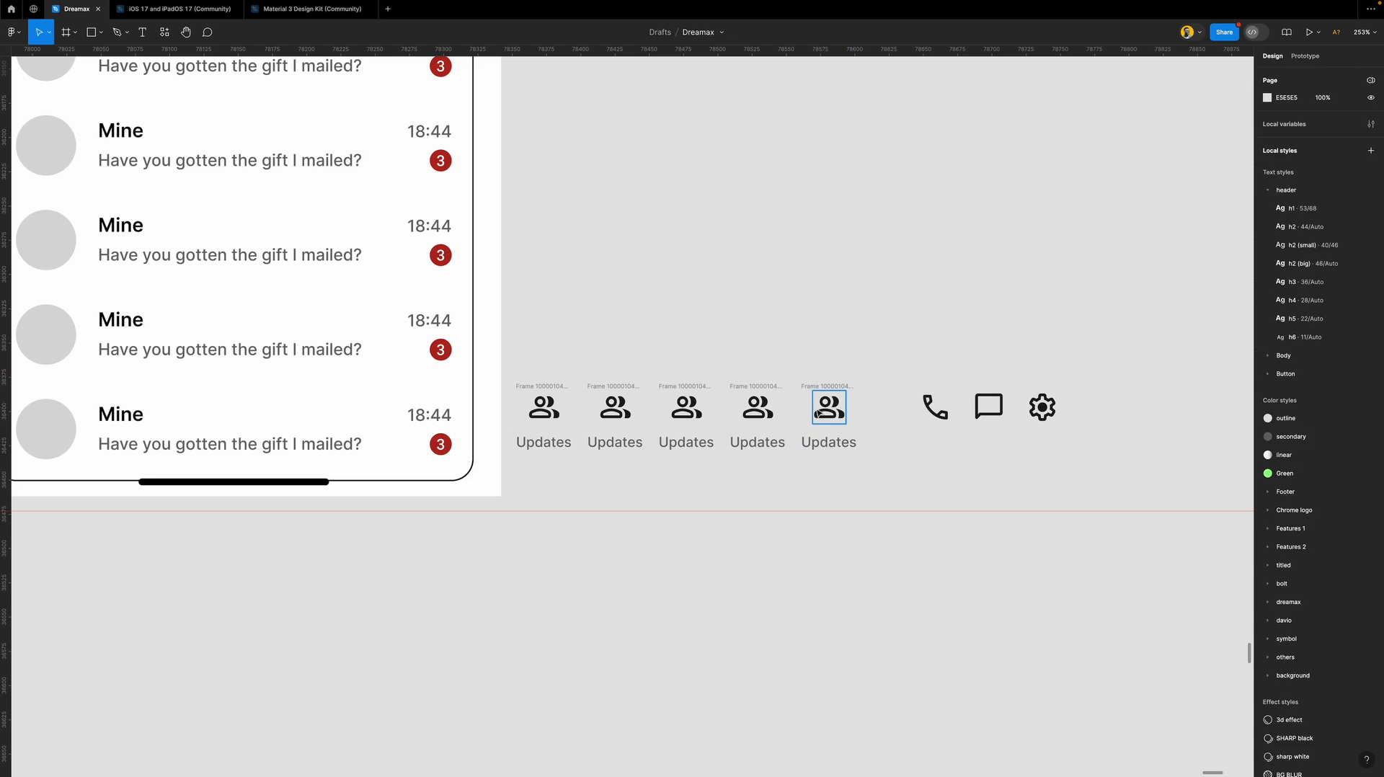
double_click(820, 413)
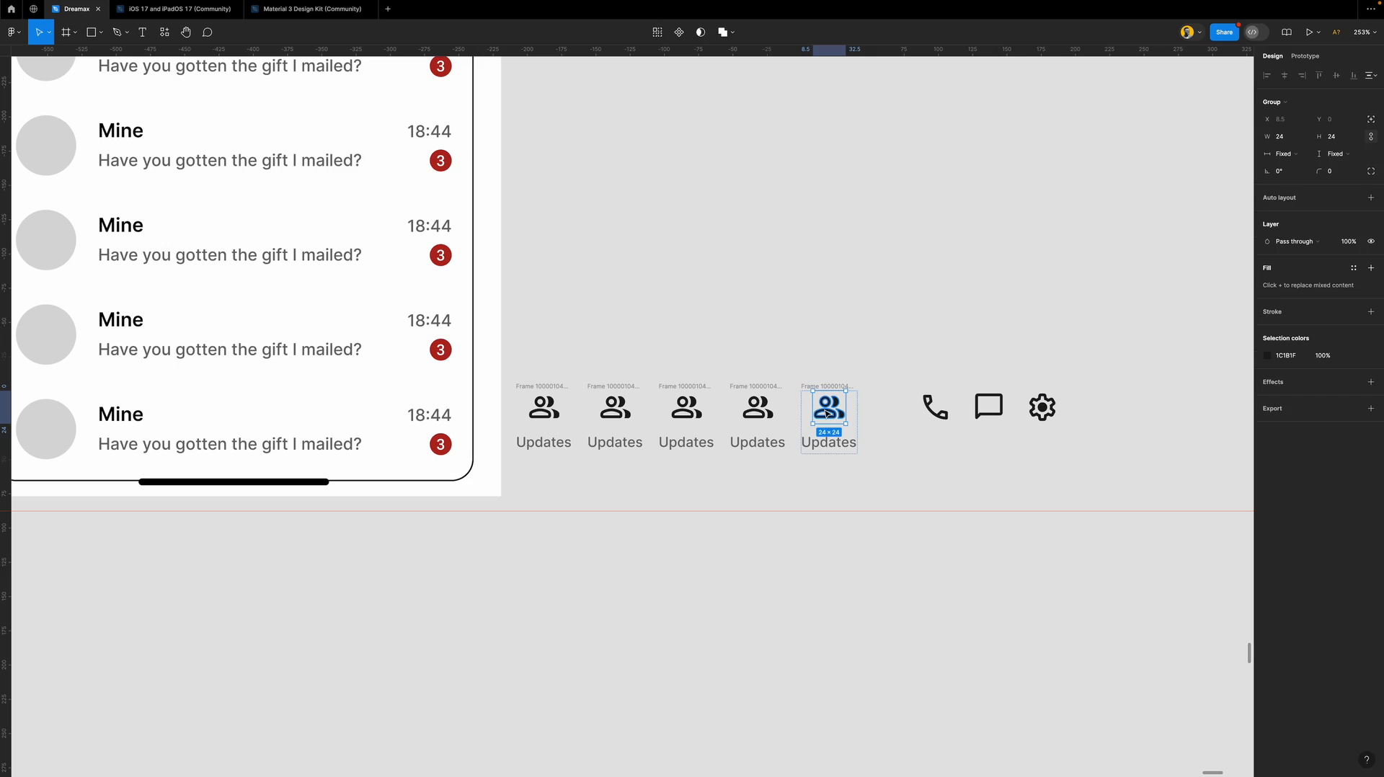
key(super+shift+r)
click(927, 408)
key(Delete)
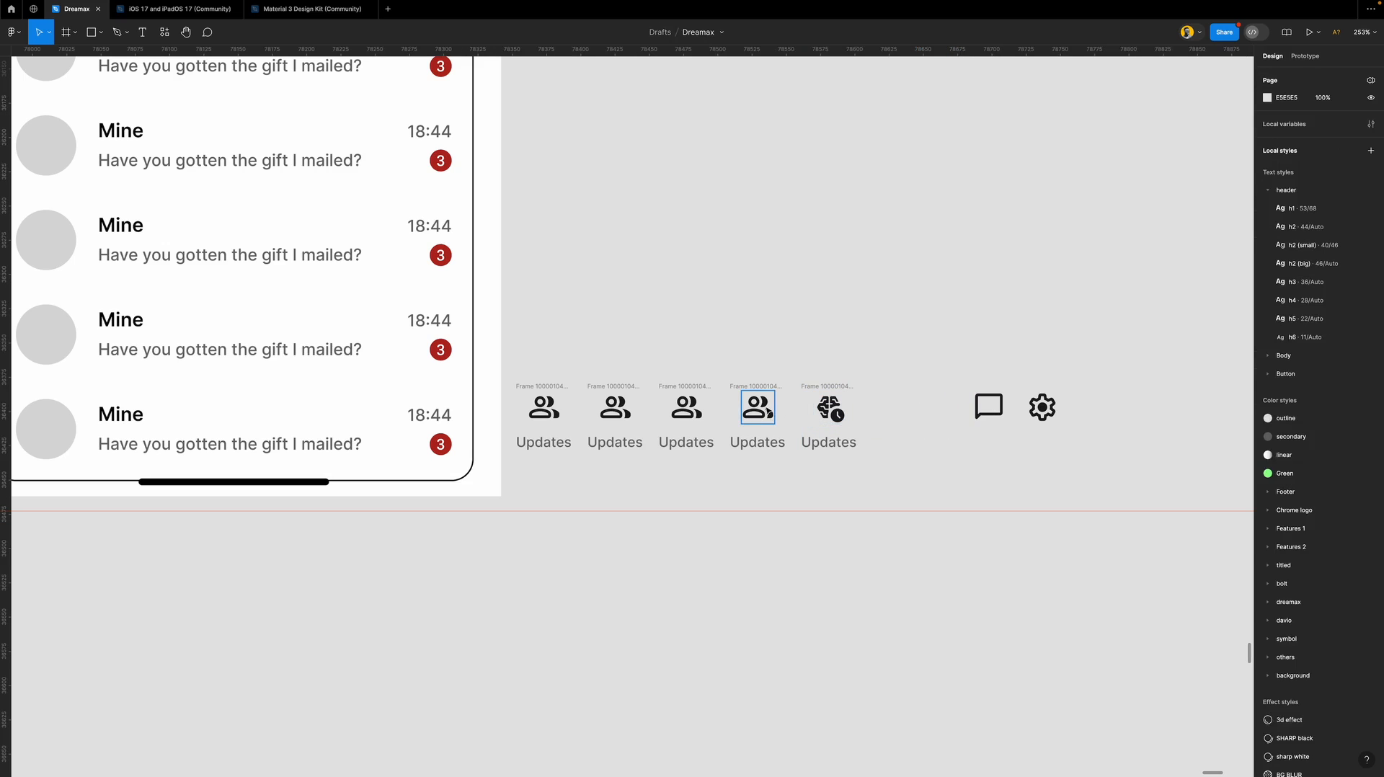
double_click(766, 411)
key(super+shift+r)
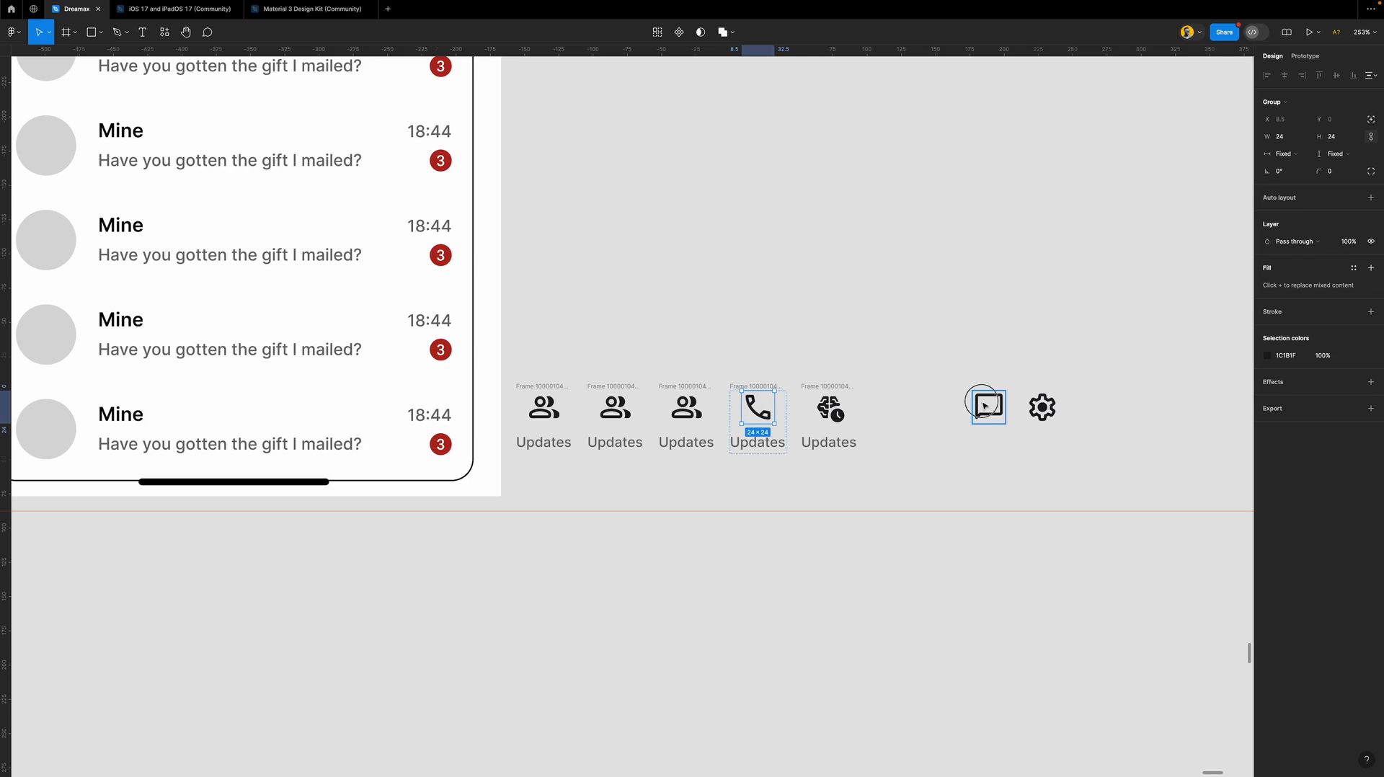
Move the chat bubble icon into the third item above its label and delete that item's people icon.
click(989, 406)
drag(988, 406, 705, 433)
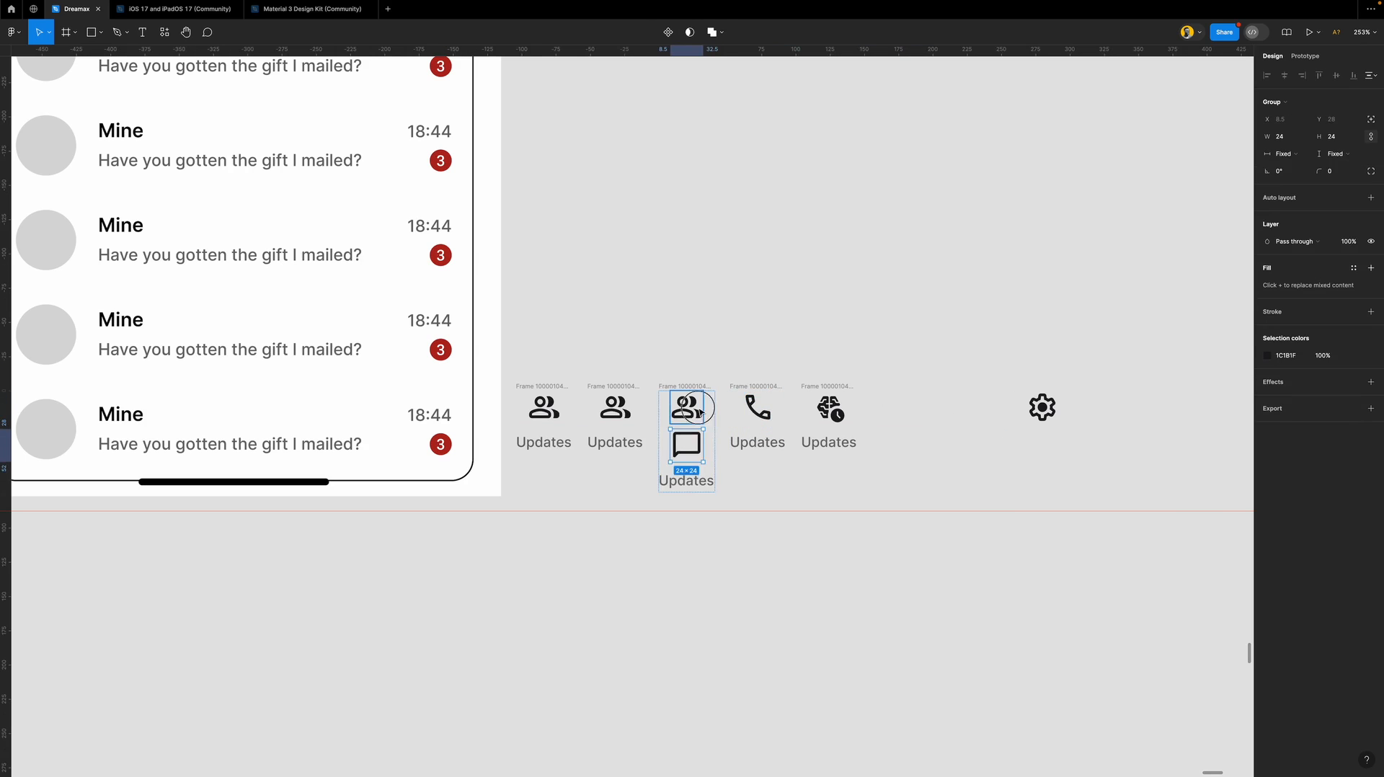
click(699, 408)
key(Delete)
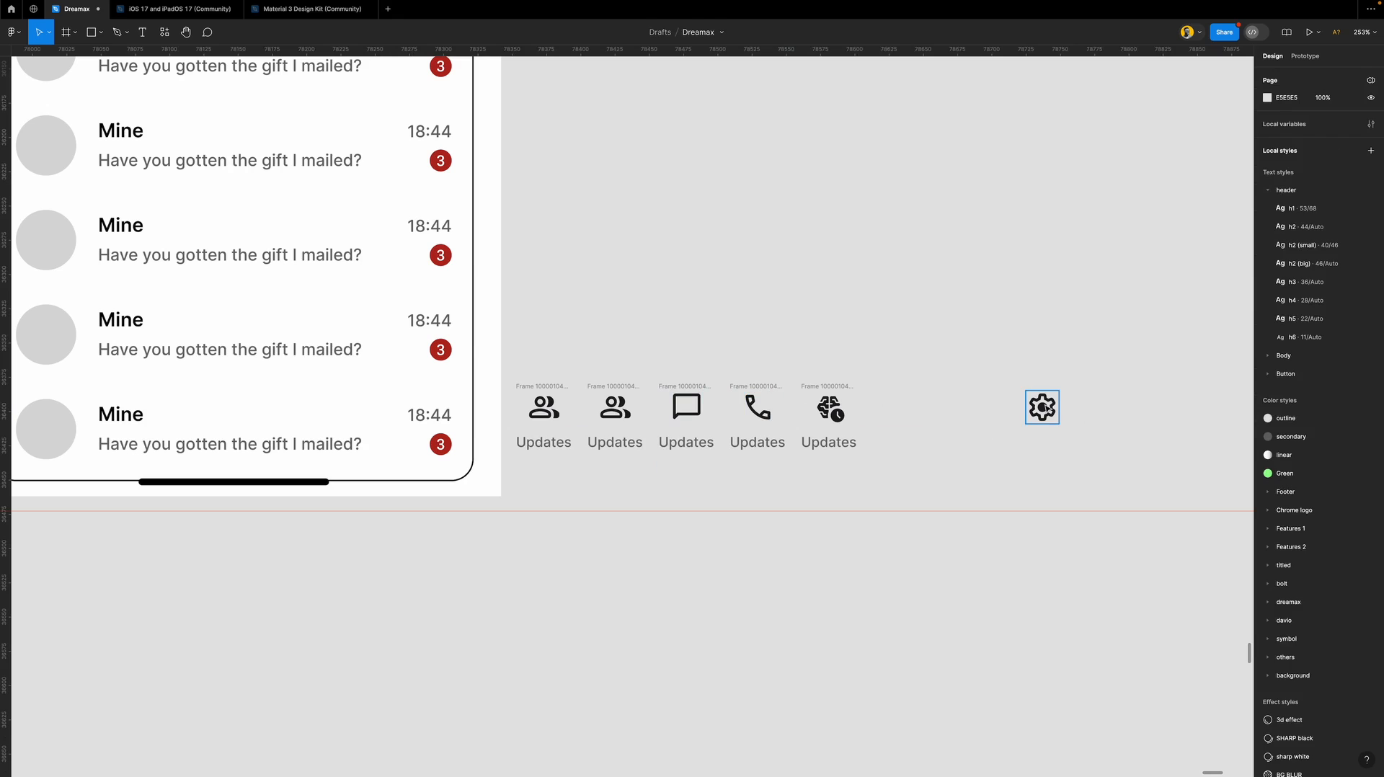
Move the gear icon into the second item and delete the people icon there.
drag(1045, 408, 921, 401)
key(Delete)
click(605, 390)
key(ctrl+v)
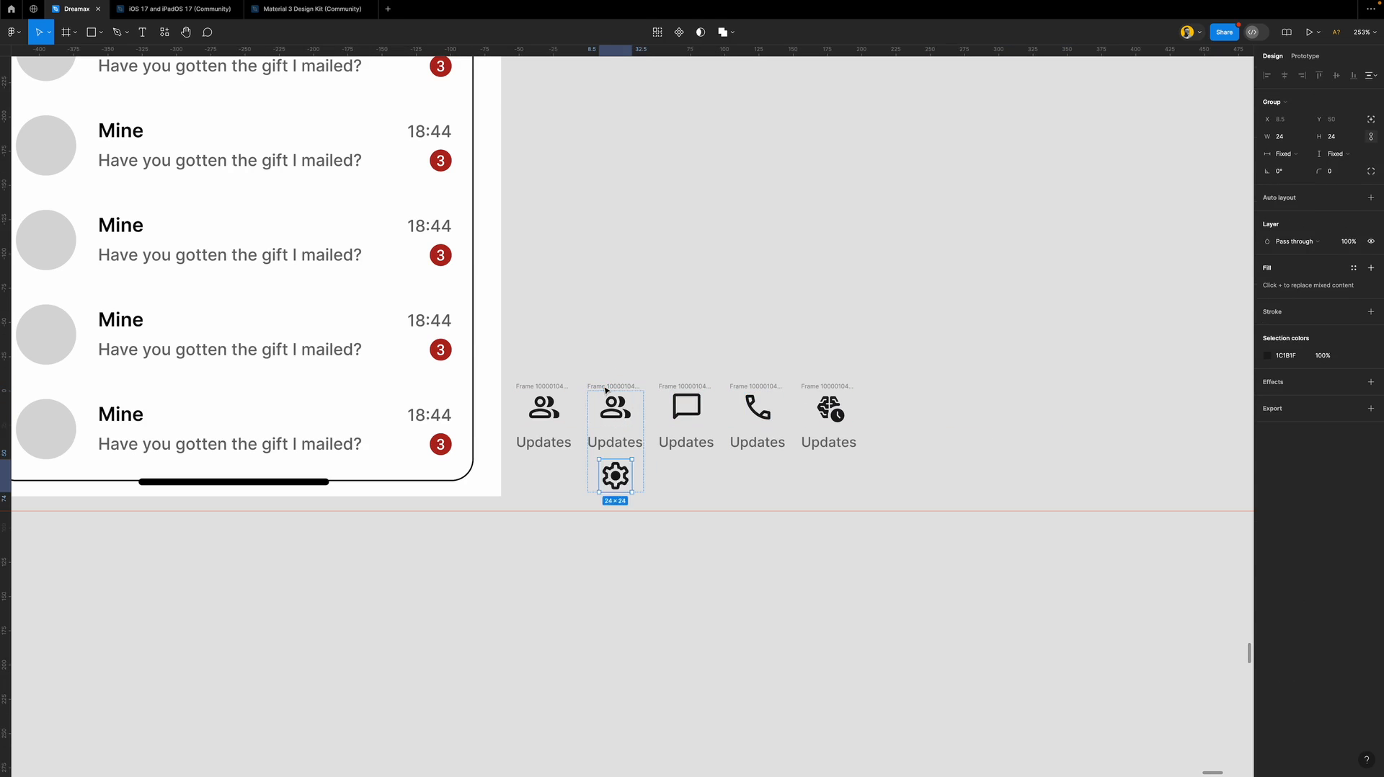
click(613, 404)
key(Delete)
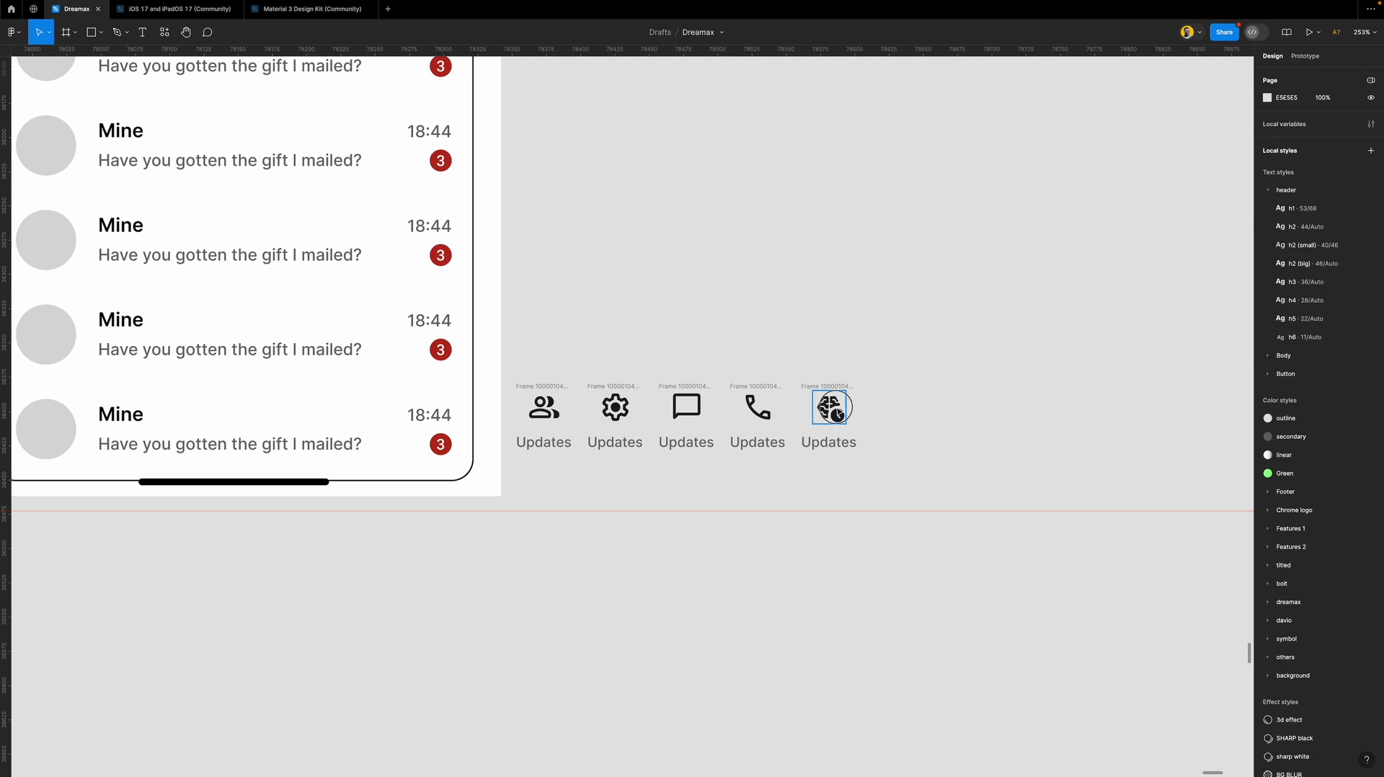
click(829, 407)
click(752, 410)
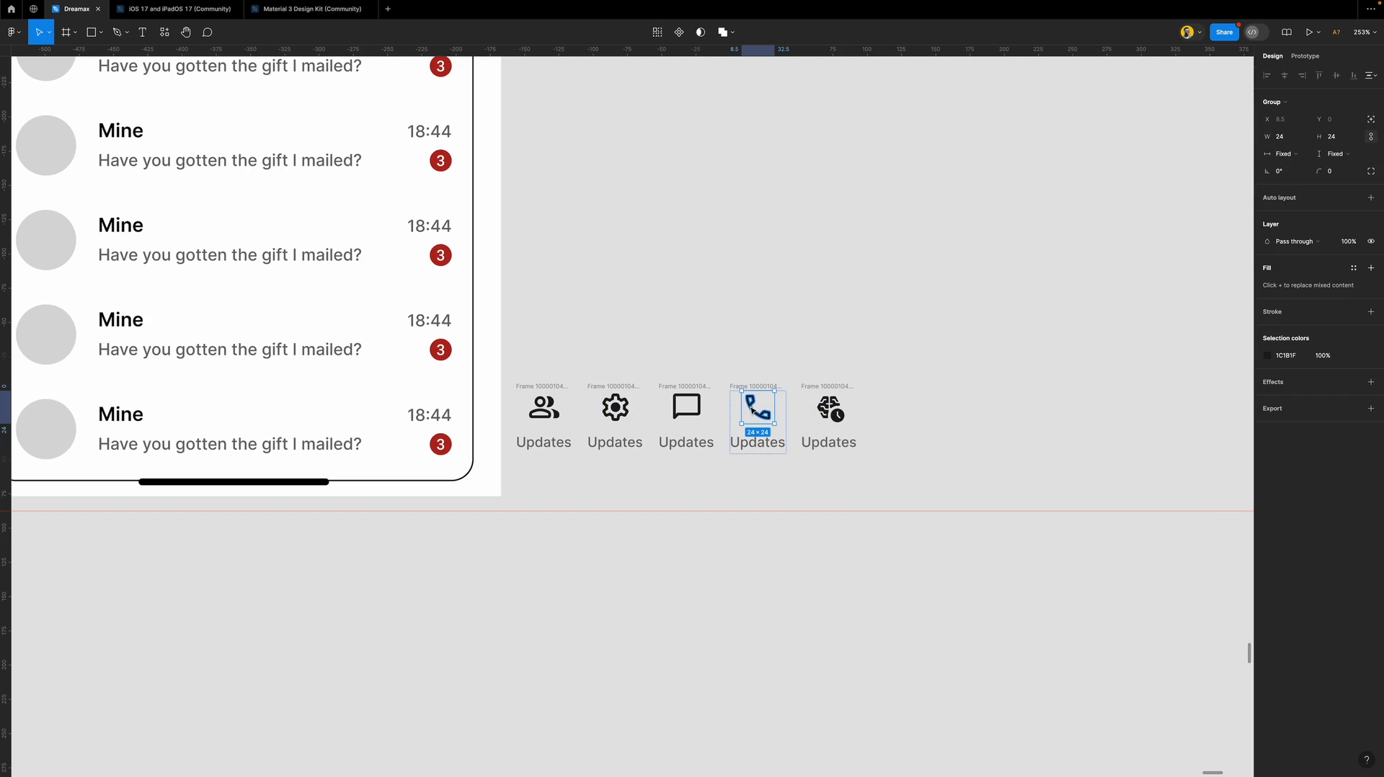
key(super+shift+r)
click(810, 341)
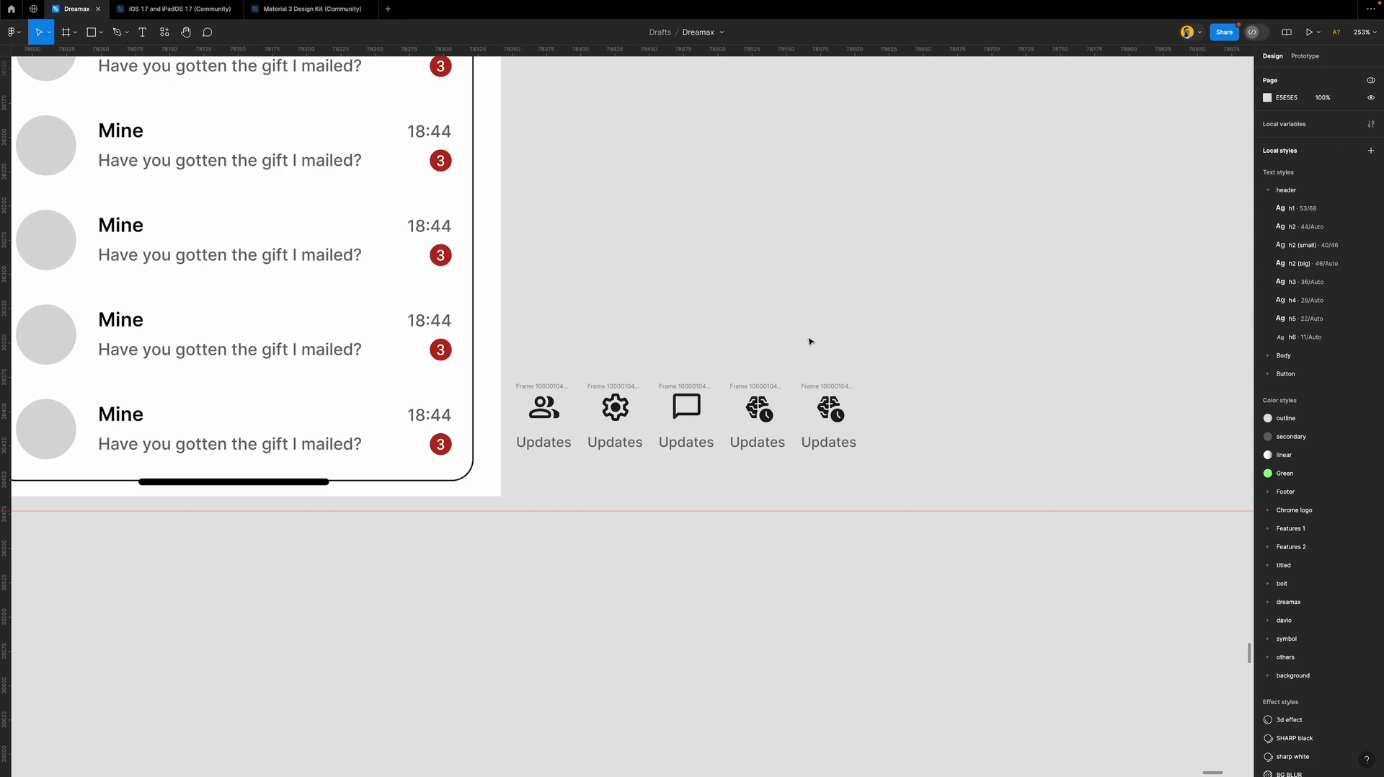
key(super+z)
click(834, 349)
Change the label beneath the gear icon to "Settings".
click(617, 446)
double_click(618, 446)
text(Sett)
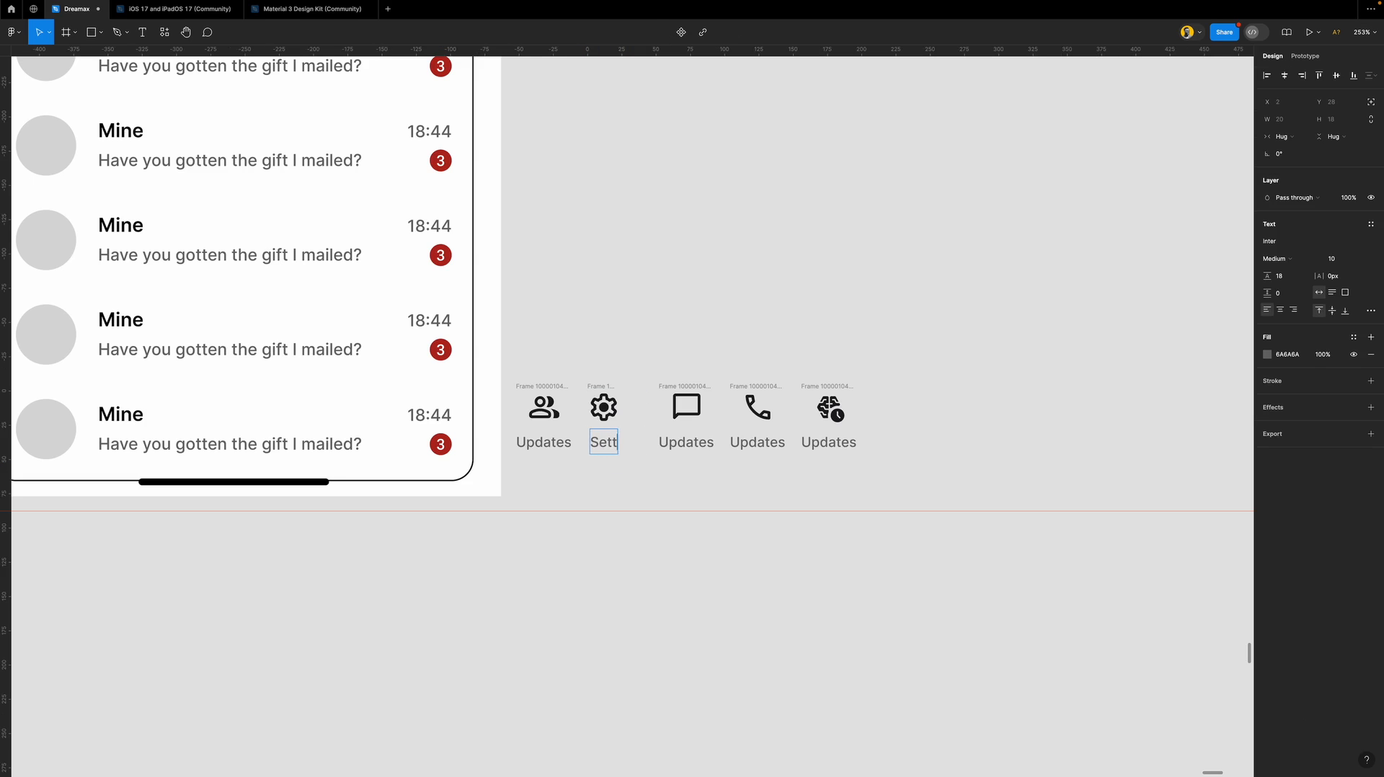
text(ings)
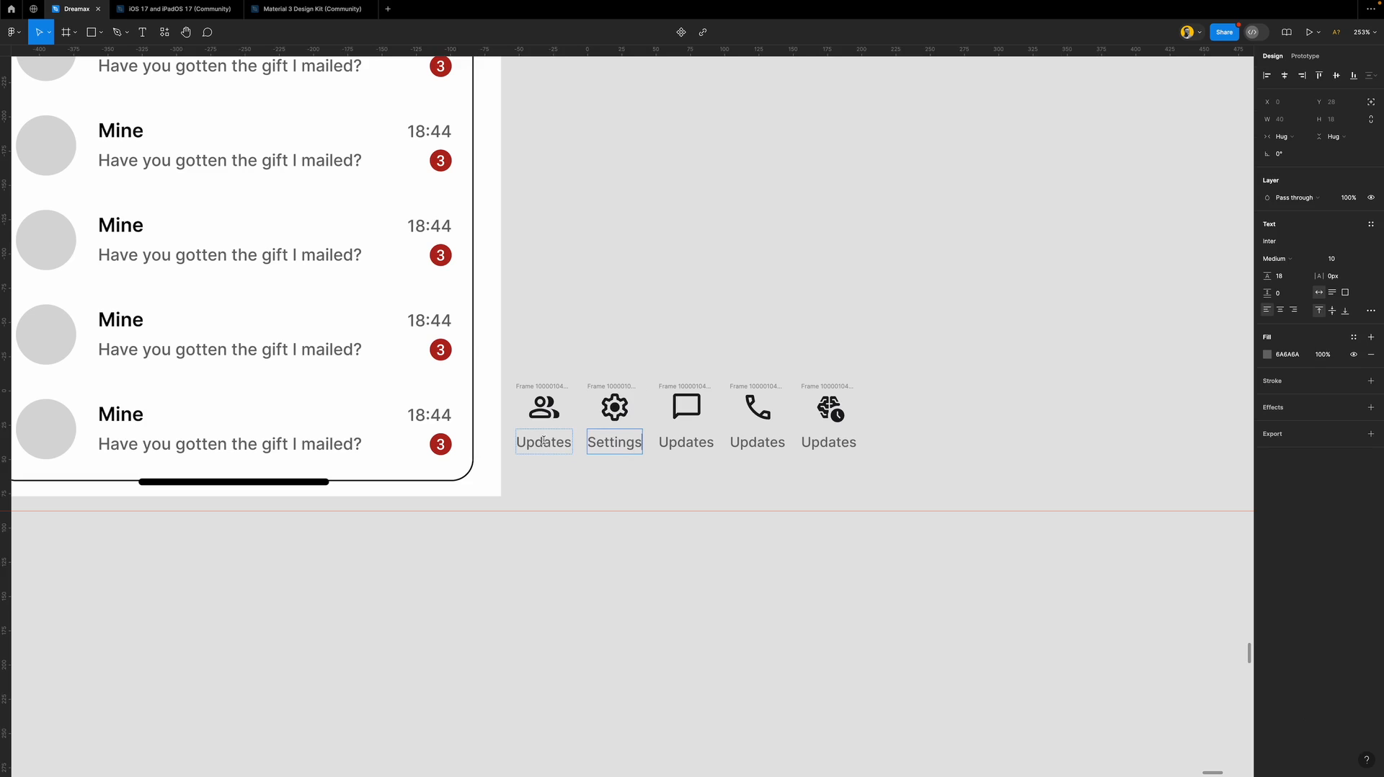
Change the label beneath the people icon to "Communities".
click(543, 441)
double_click(543, 441)
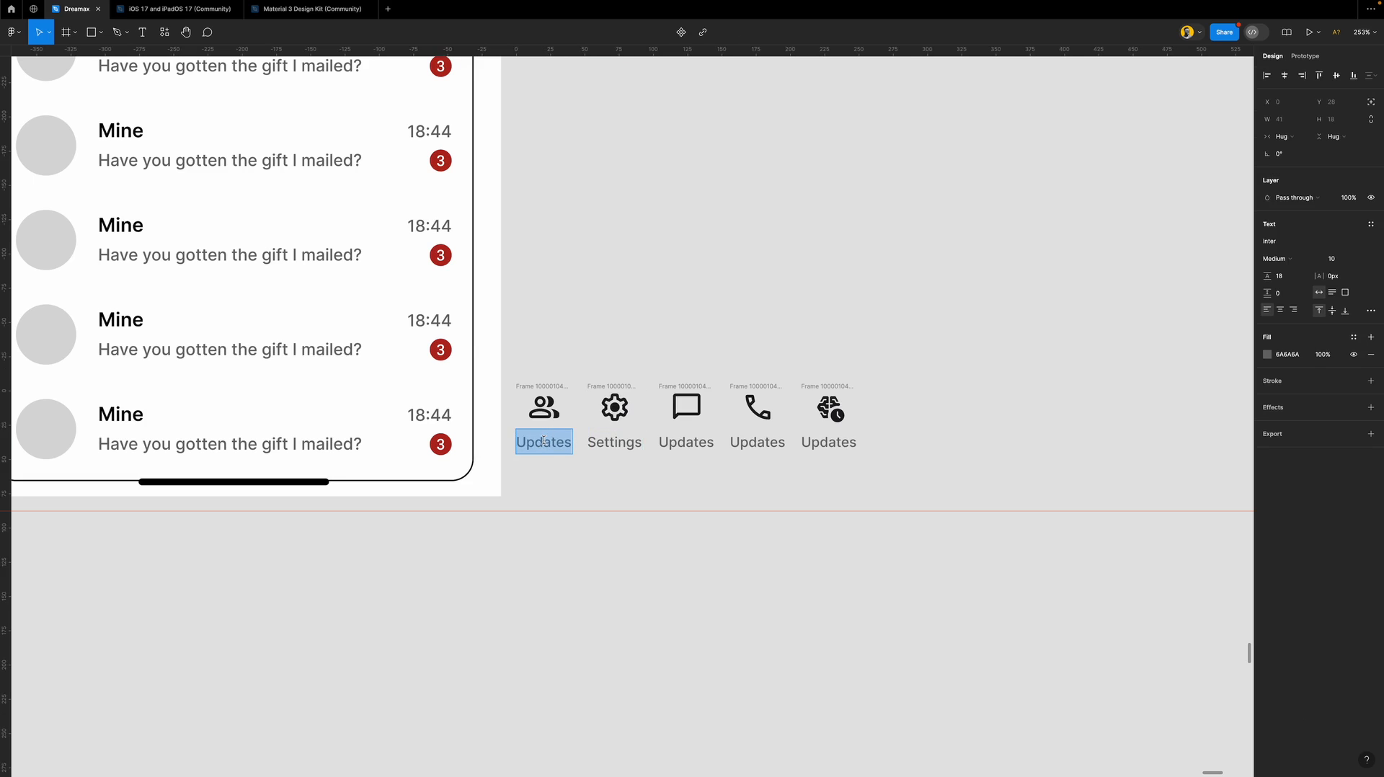
text(Communi)
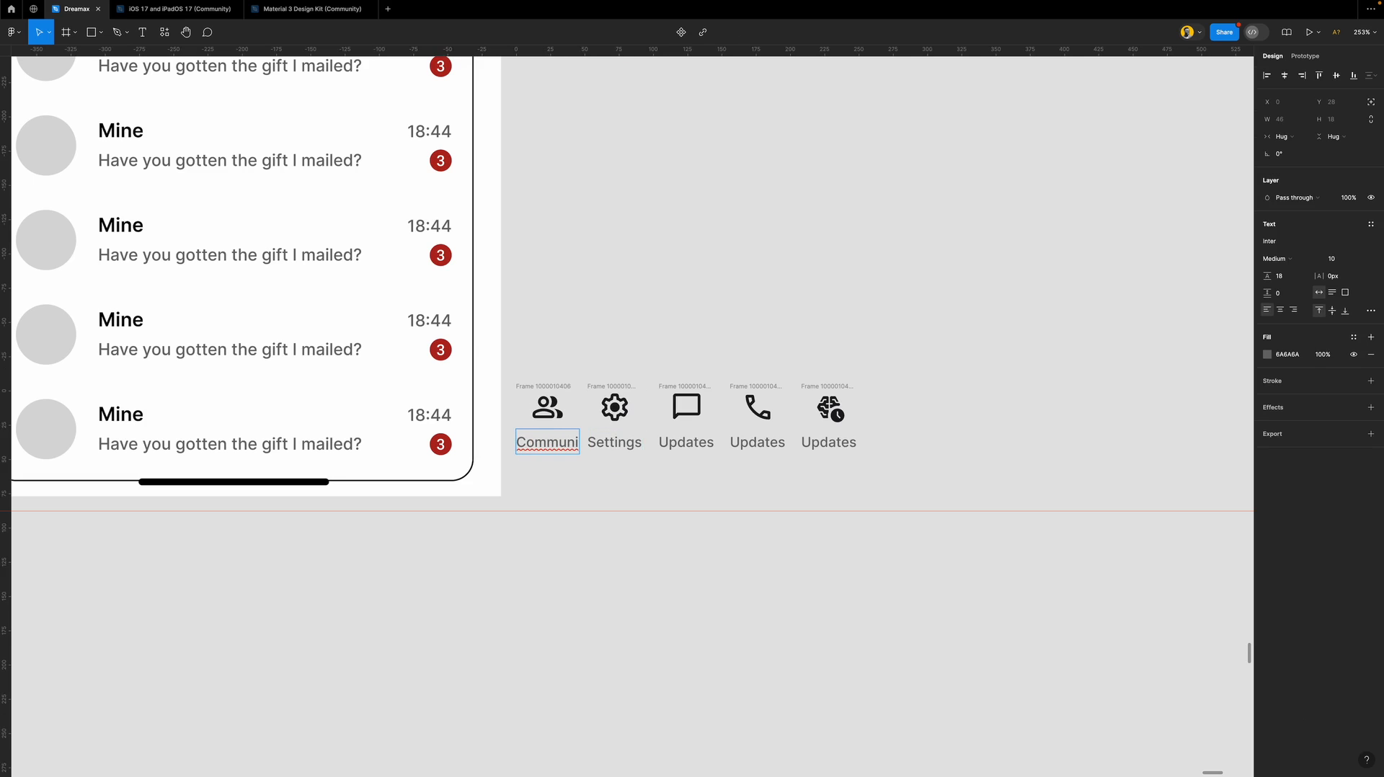
text(tyes)
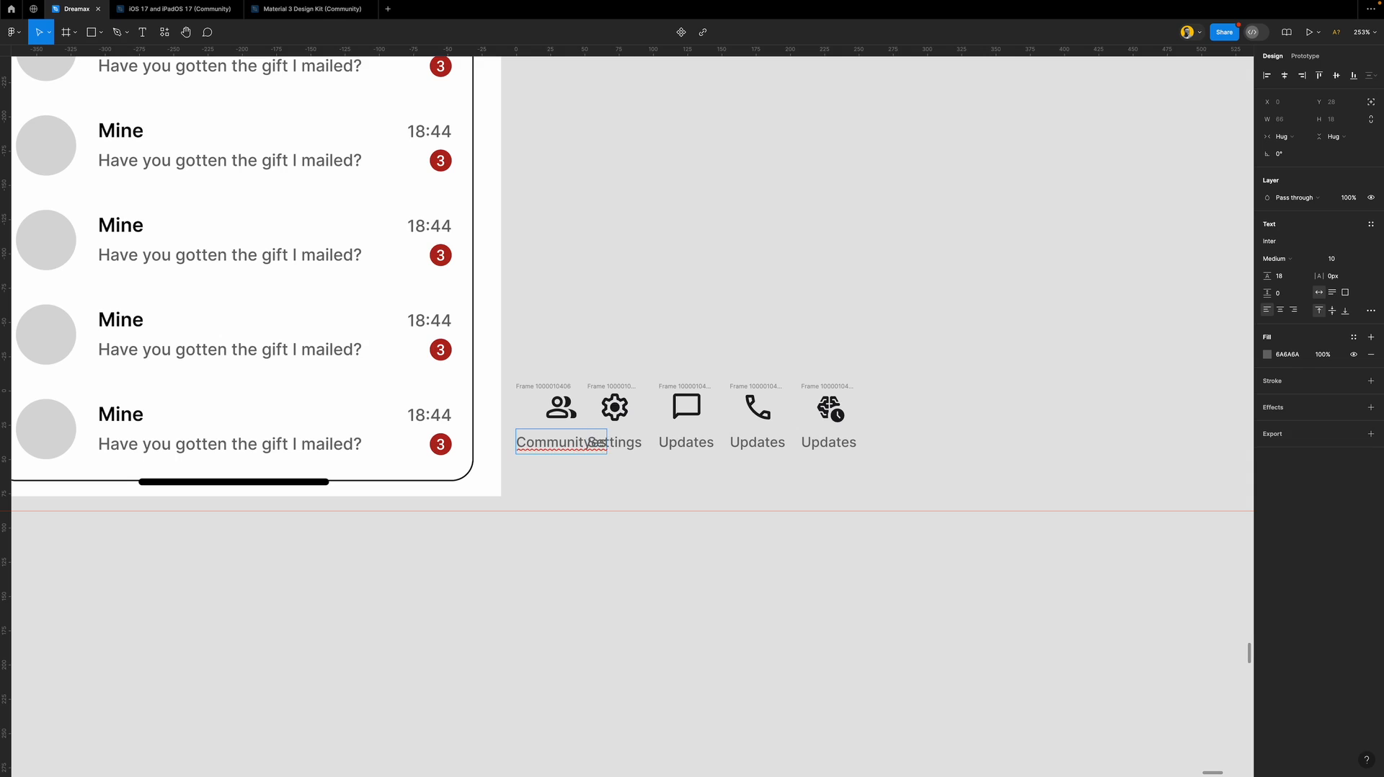
key(BackSpace)
key(BackSpace)
key(BackSpace)
text(ies)
Change the label beneath the chat bubble icon to "Chats" and the one beneath the phone icon to "Calls".
double_click(672, 445)
text(C)
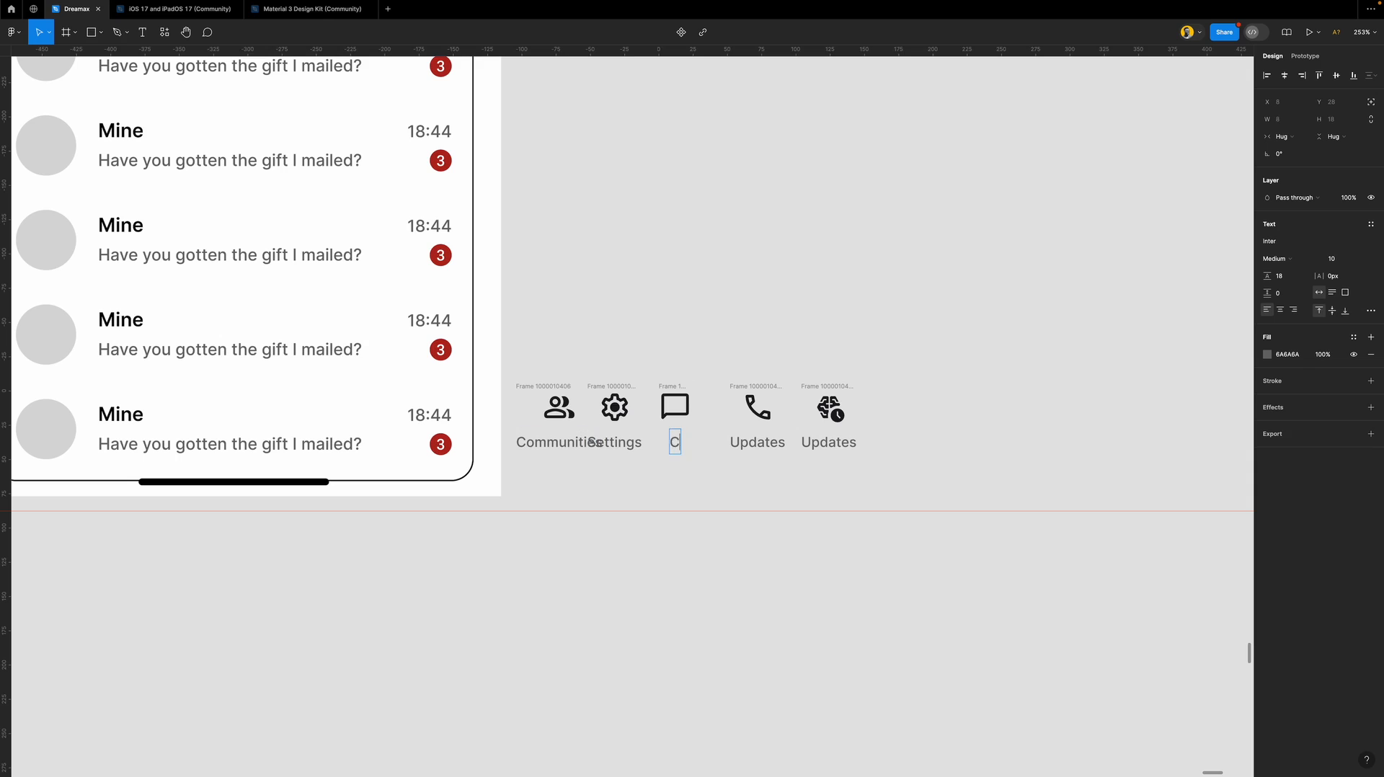
text(hats)
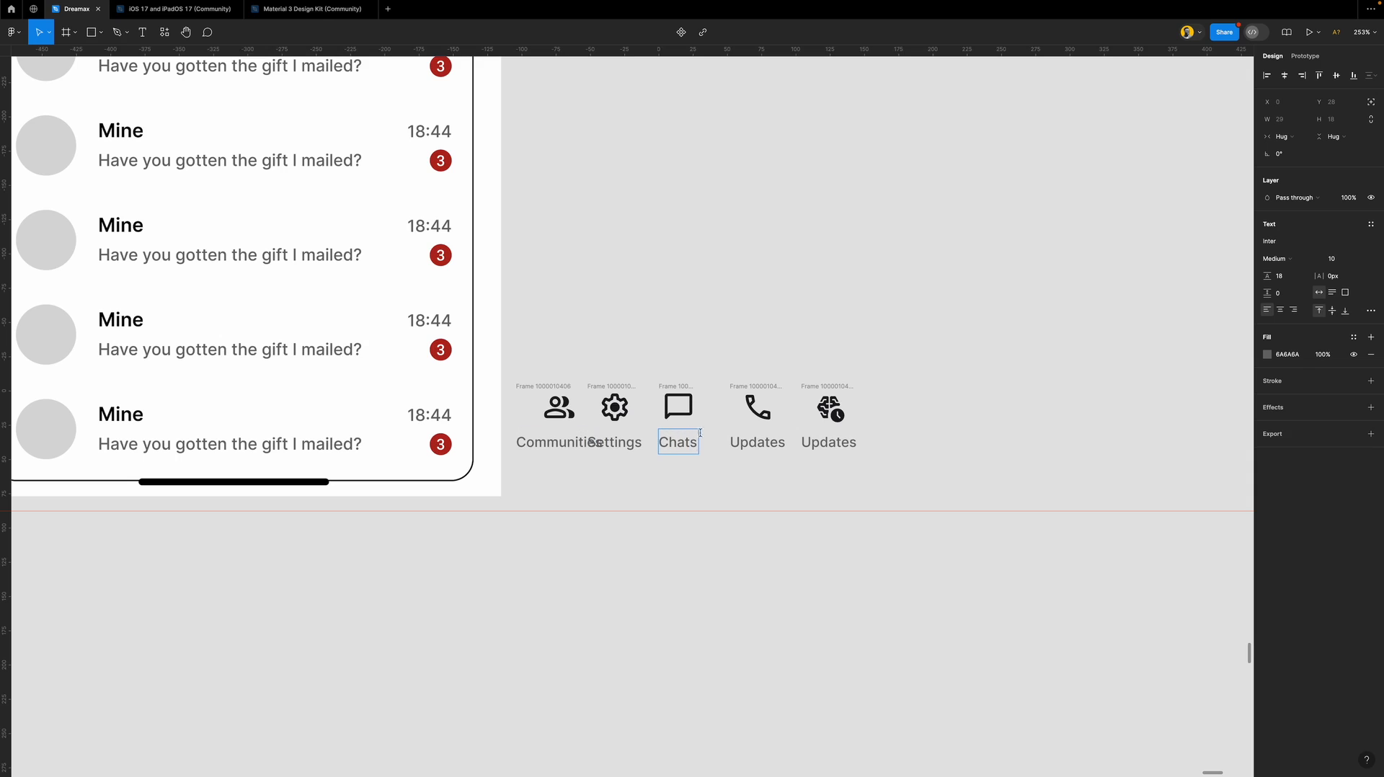
click(761, 438)
double_click(761, 438)
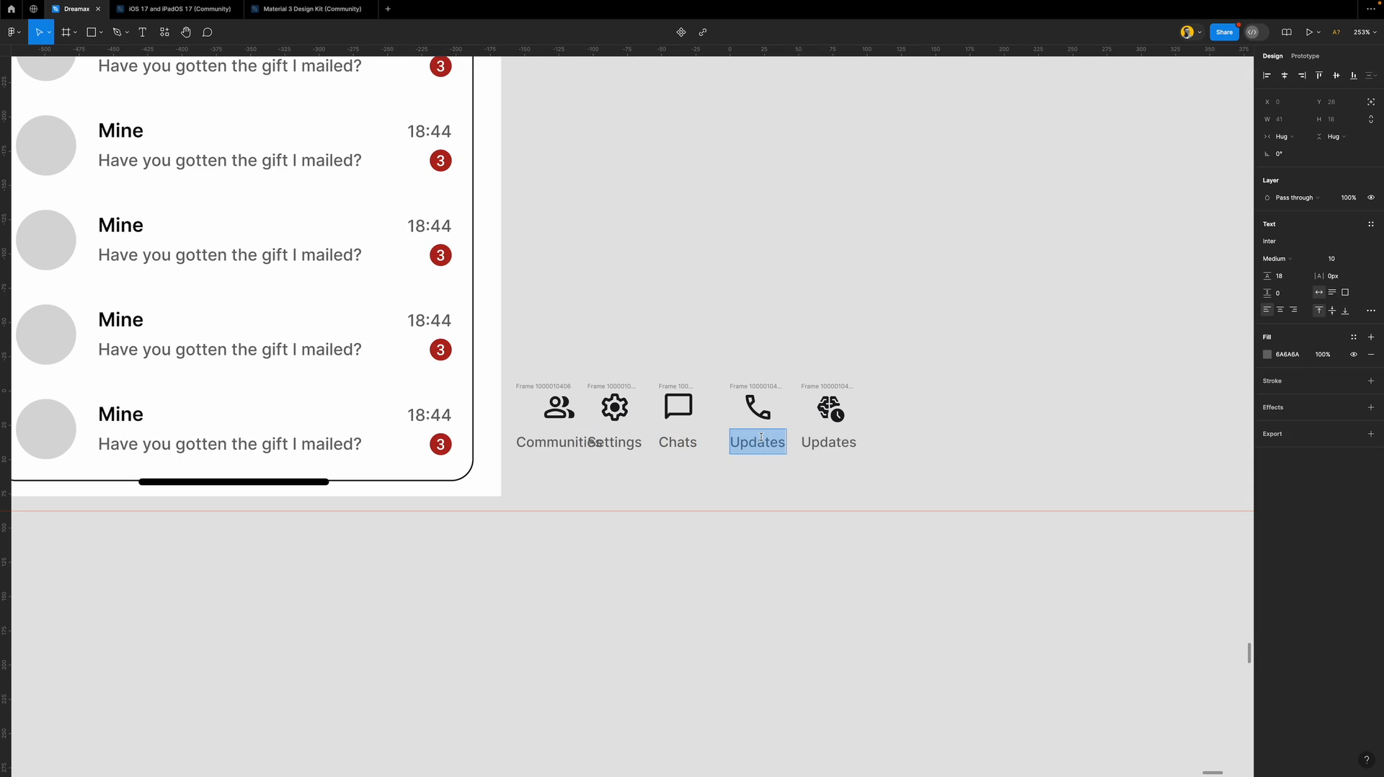
text(Calls)
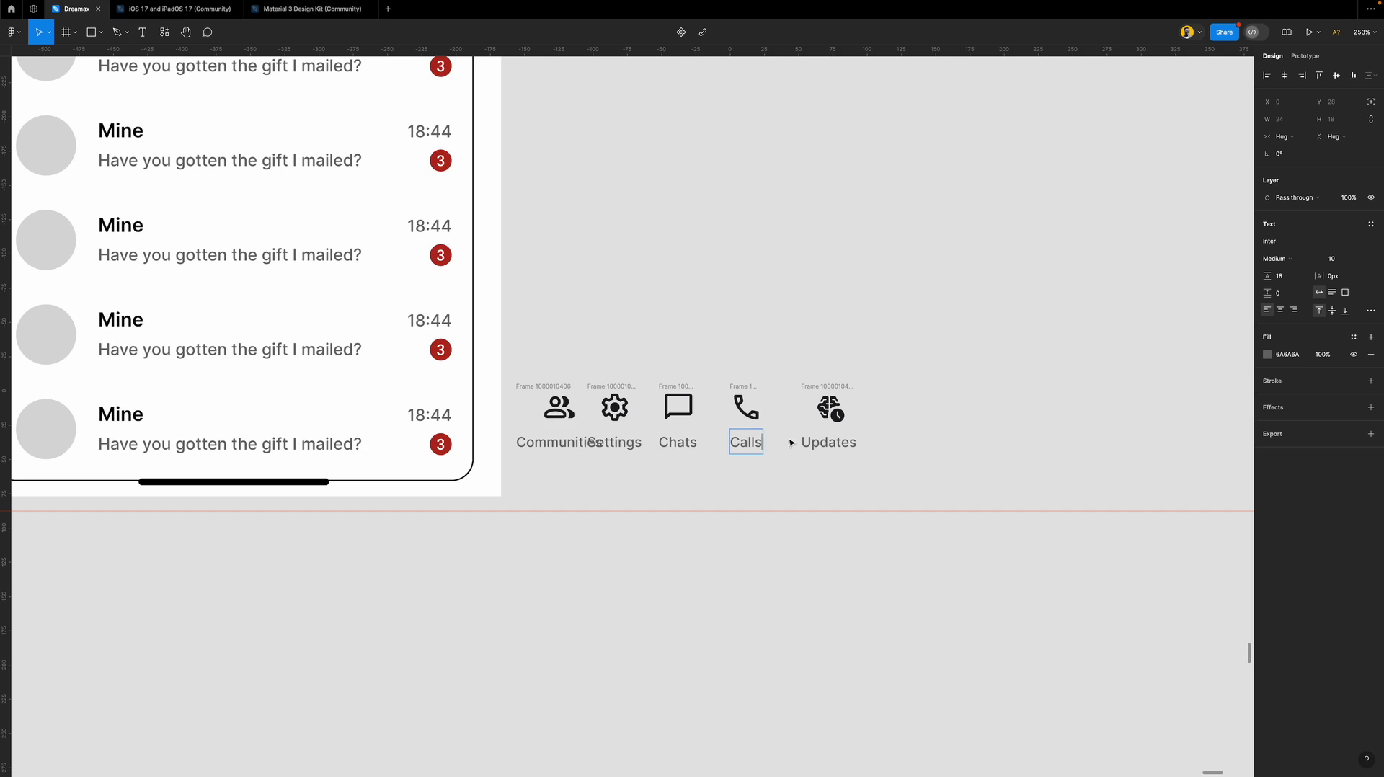
click(828, 441)
double_click(830, 441)
key(BackSpace)
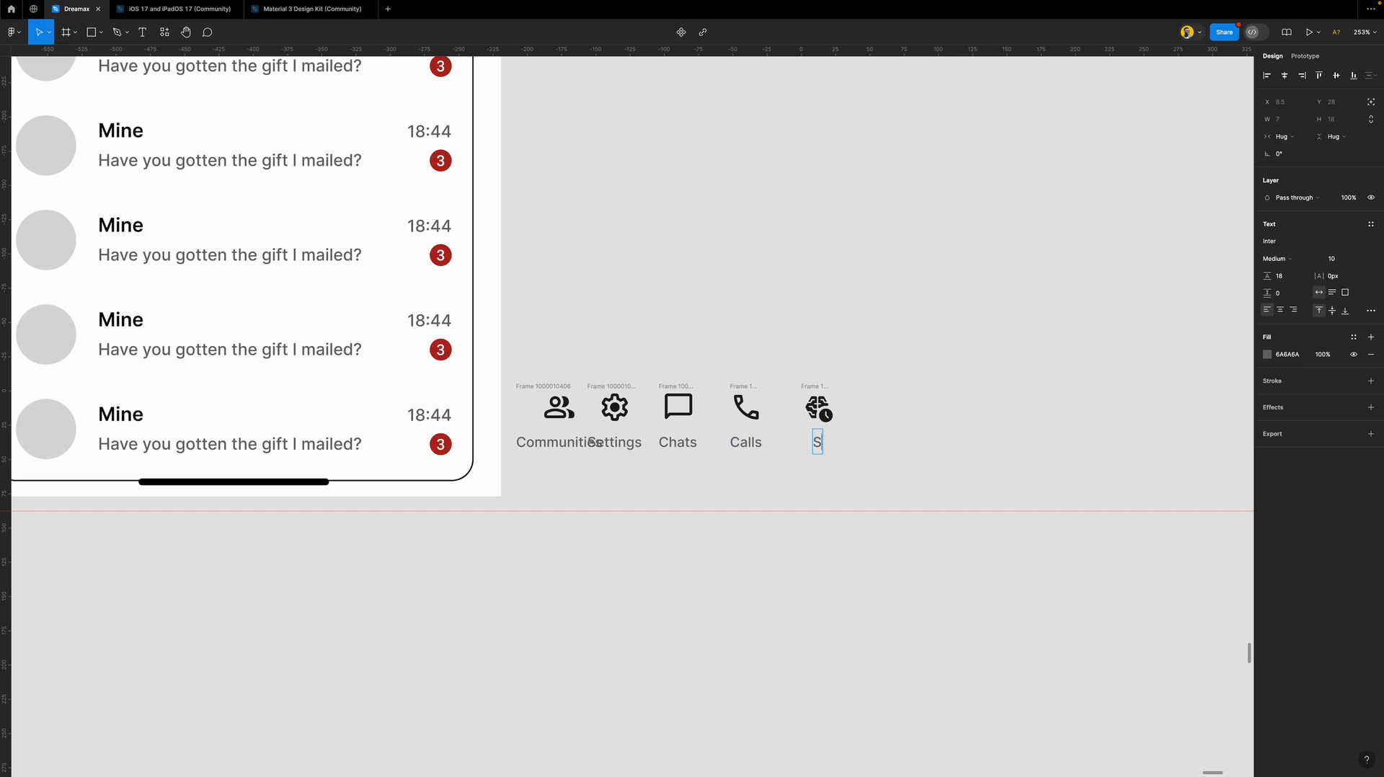
text(Updates)
click(962, 434)
Select all five labelled icon items and tidy them into an evenly spaced row.
drag(978, 360, 516, 482)
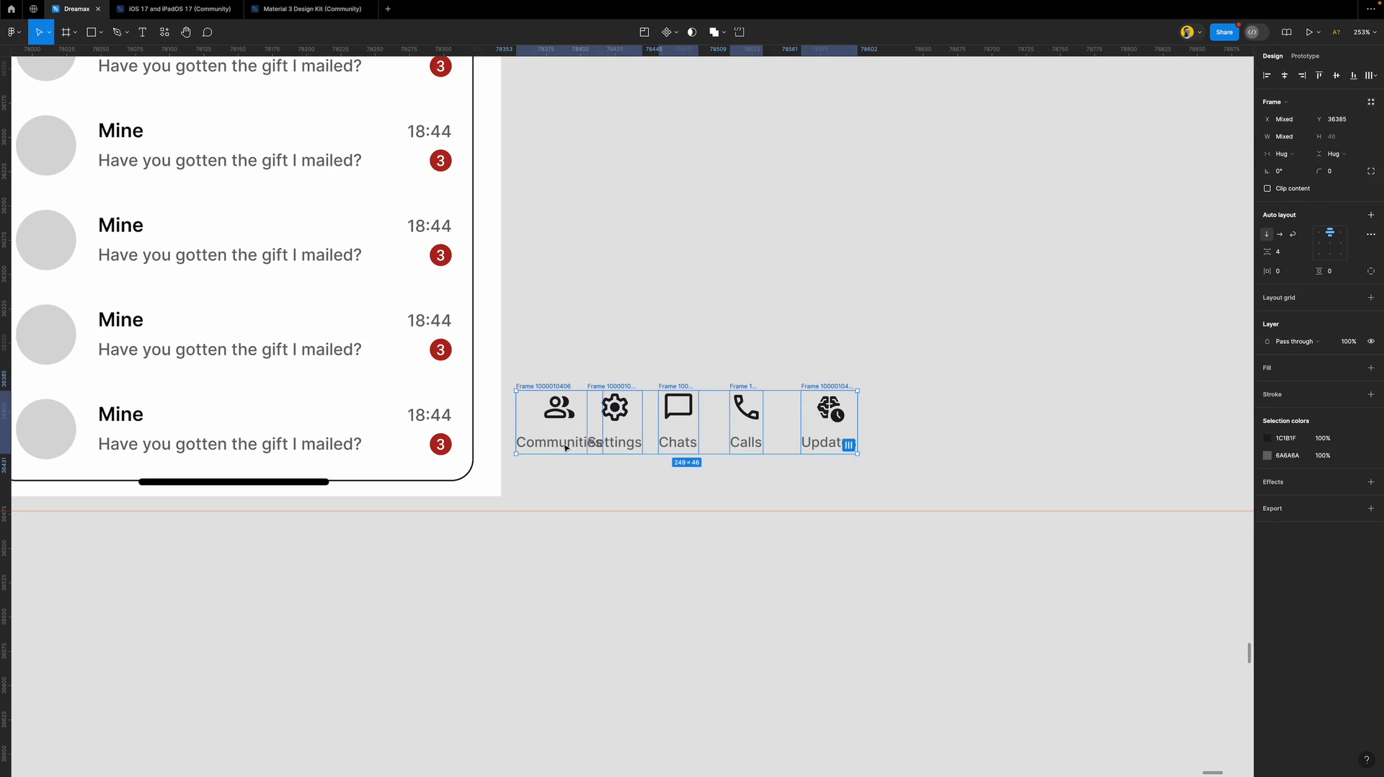
click(850, 447)
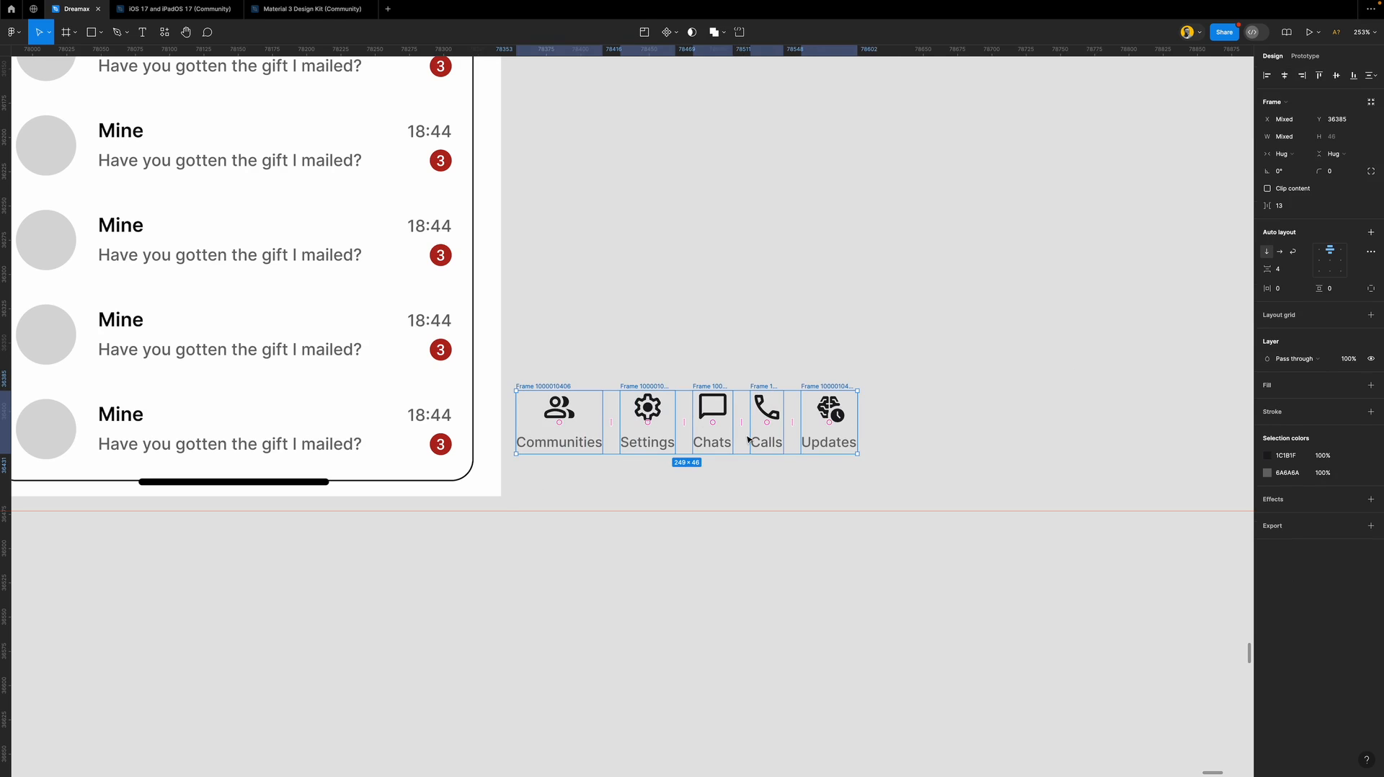
scroll(748, 439, up, 5)
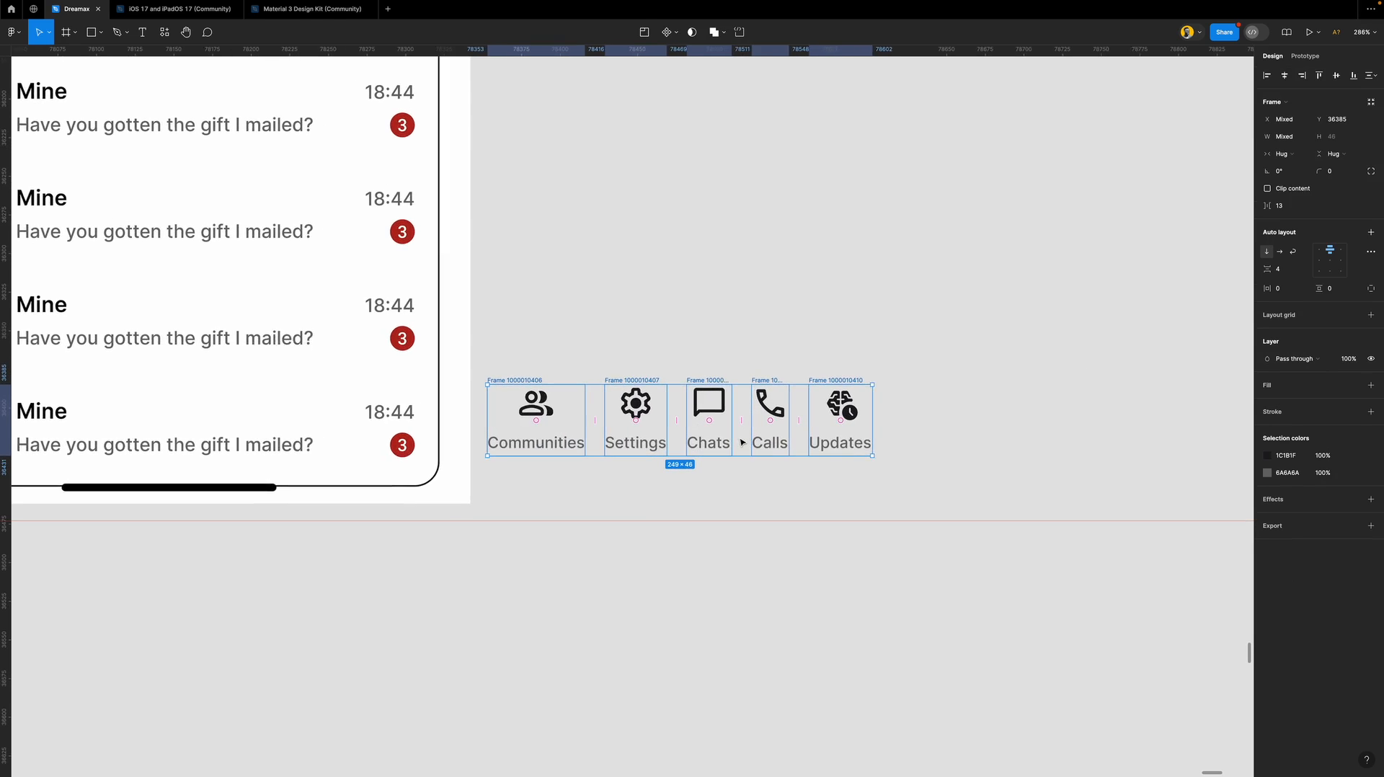
Wrap the five labelled icon items together in one horizontal auto layout frame.
scroll(742, 442, up, 10)
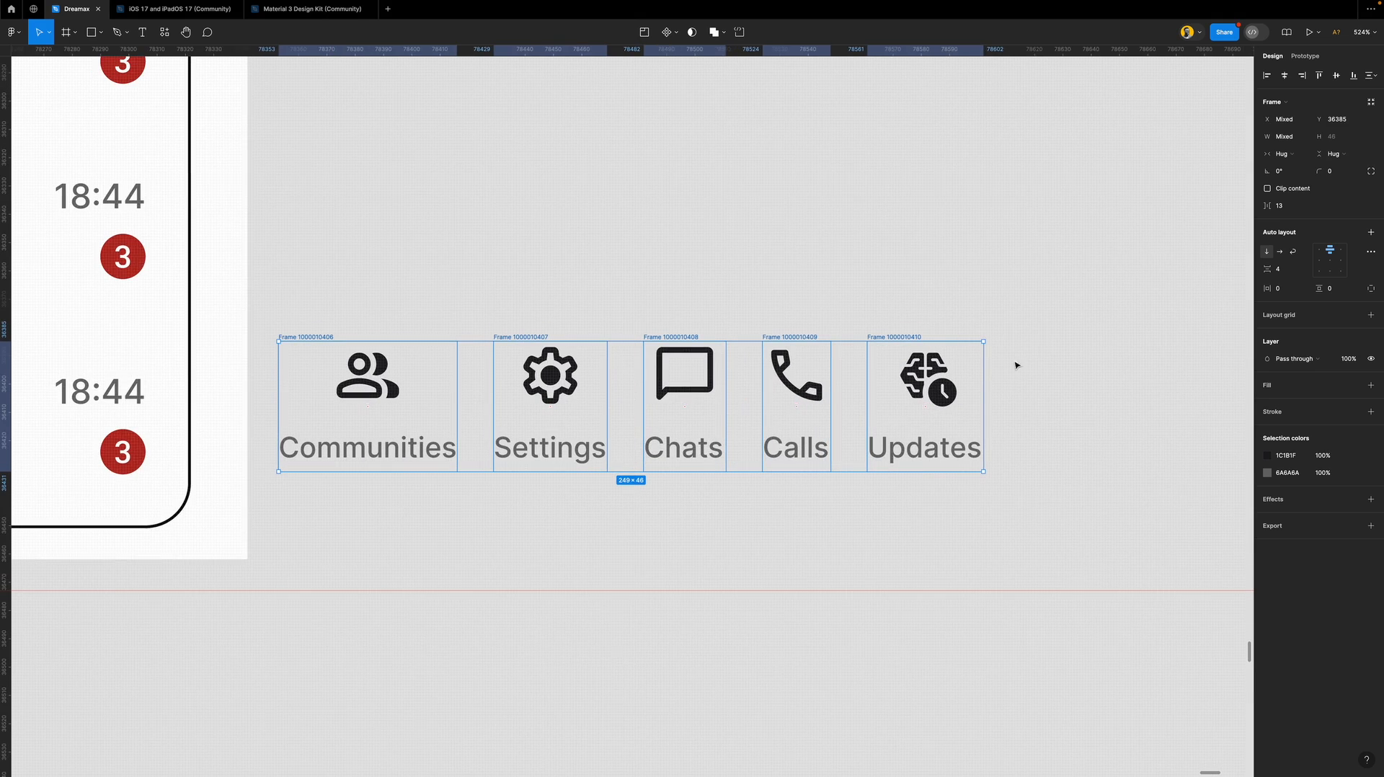
key(shift+a)
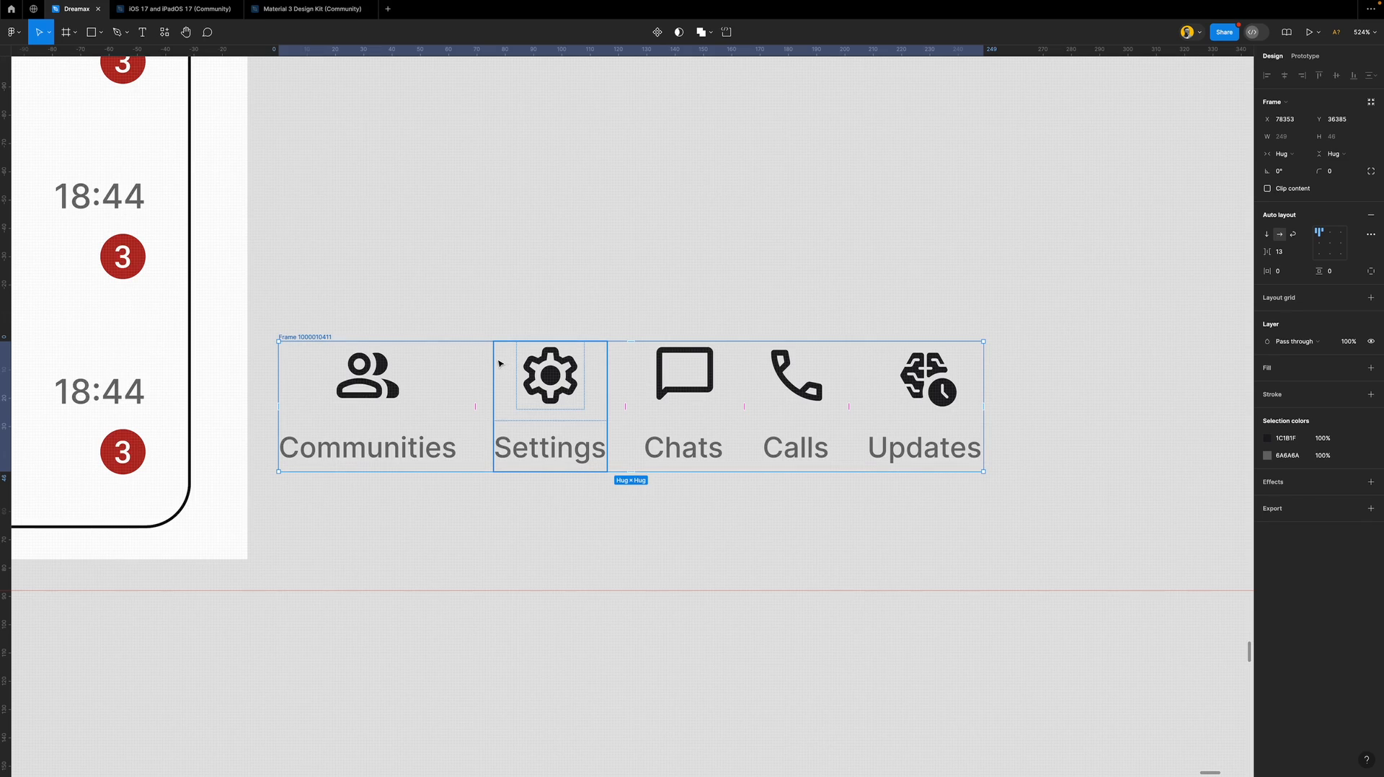
scroll(496, 368, down, 3)
scroll(496, 370, down, 3)
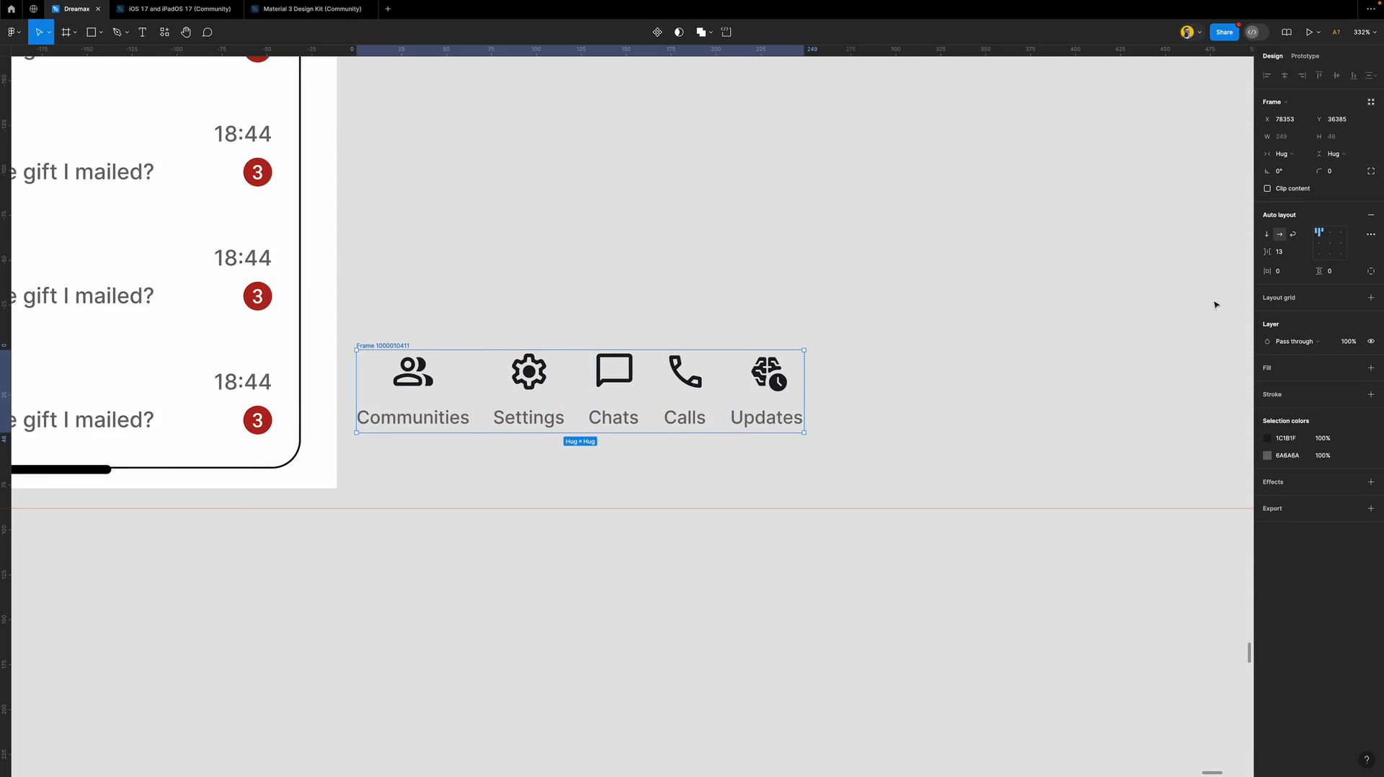
Set the tab row frame's width to 390 and the spacing between its items to Auto.
click(1290, 142)
text(390)
key(Return)
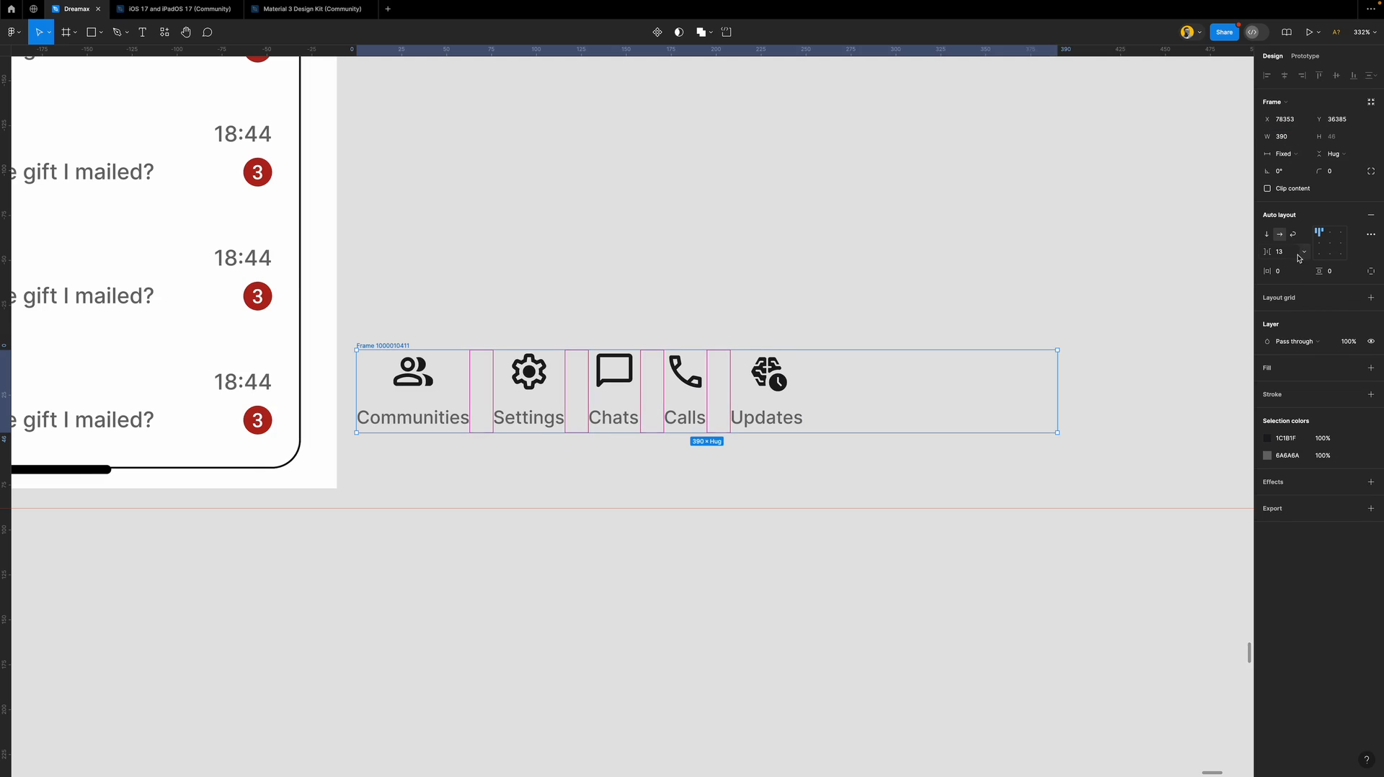
click(1305, 252)
click(1284, 286)
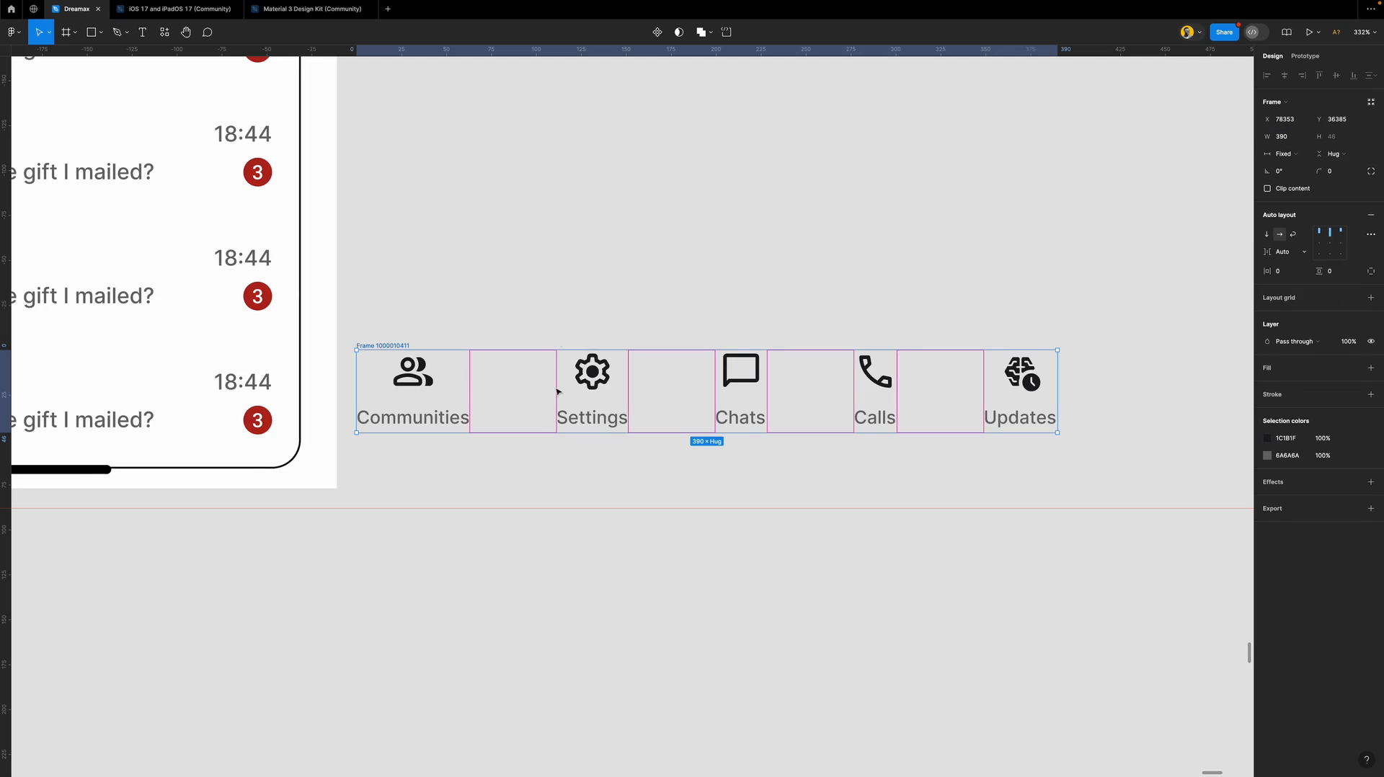
click(792, 281)
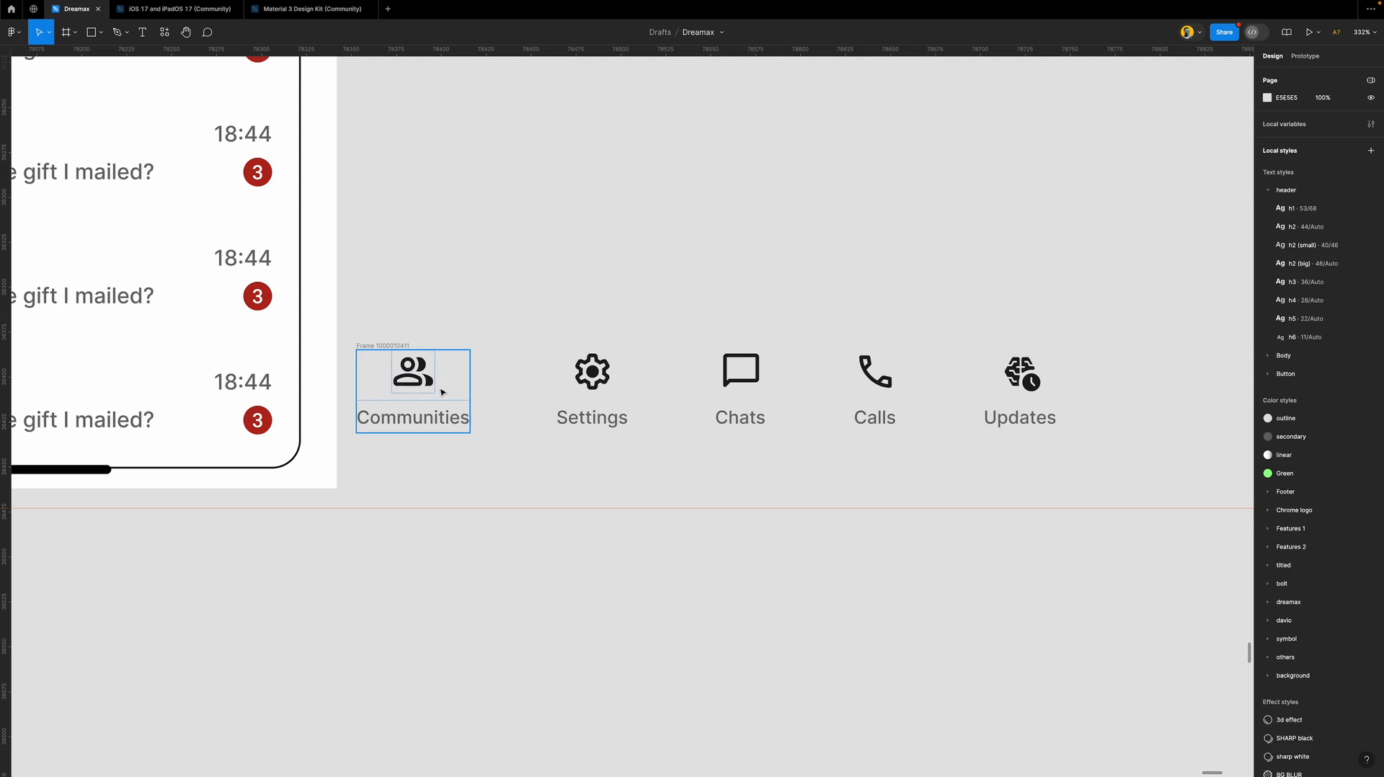
Inspect the width of each tab item in turn, from Communities through to Updates.
click(442, 391)
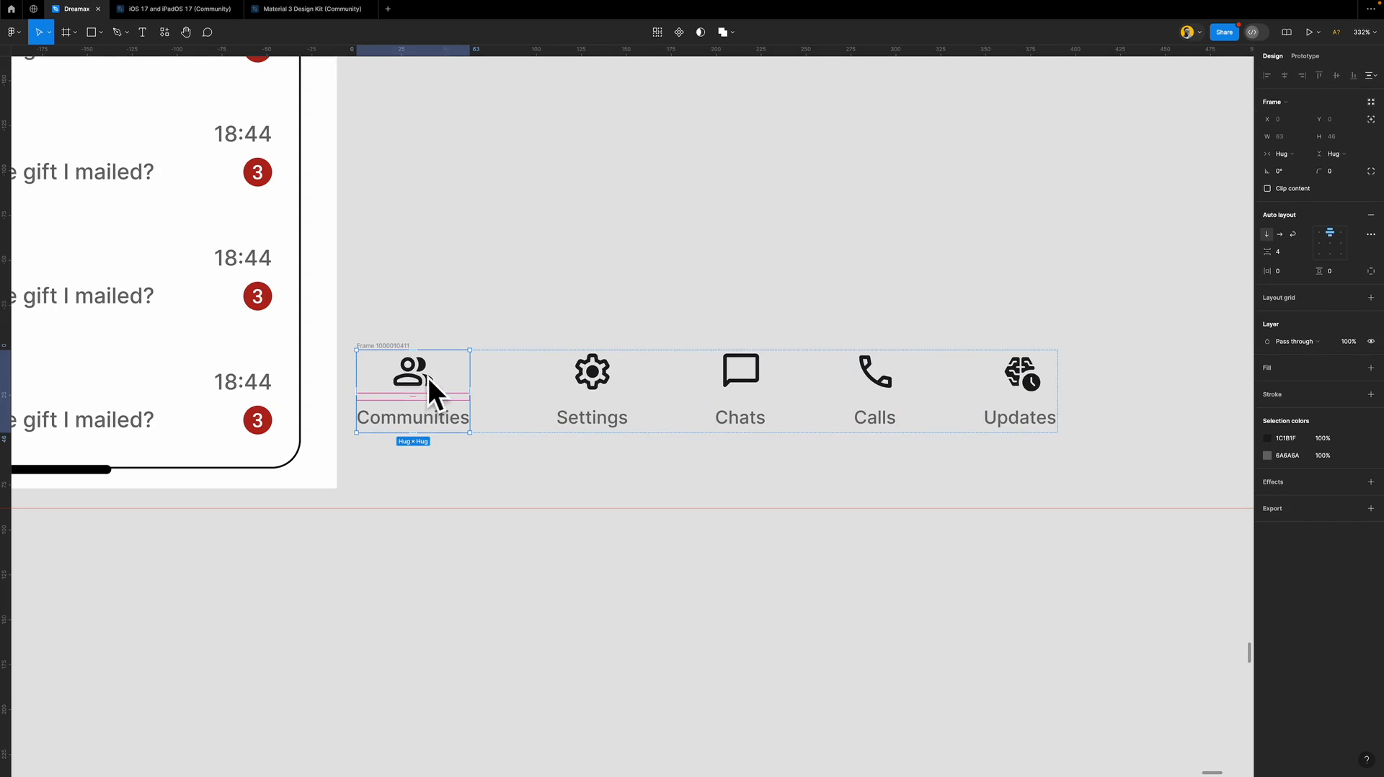
click(617, 418)
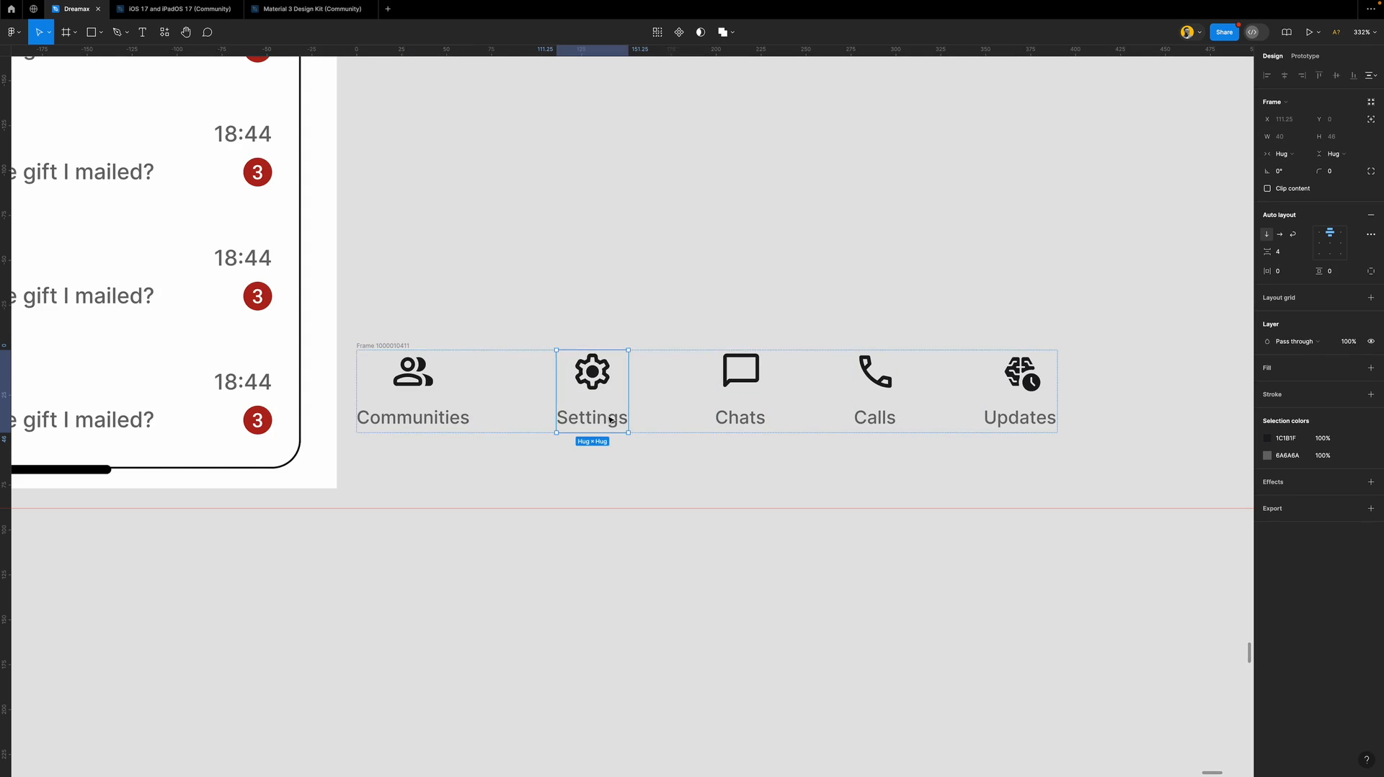
click(749, 384)
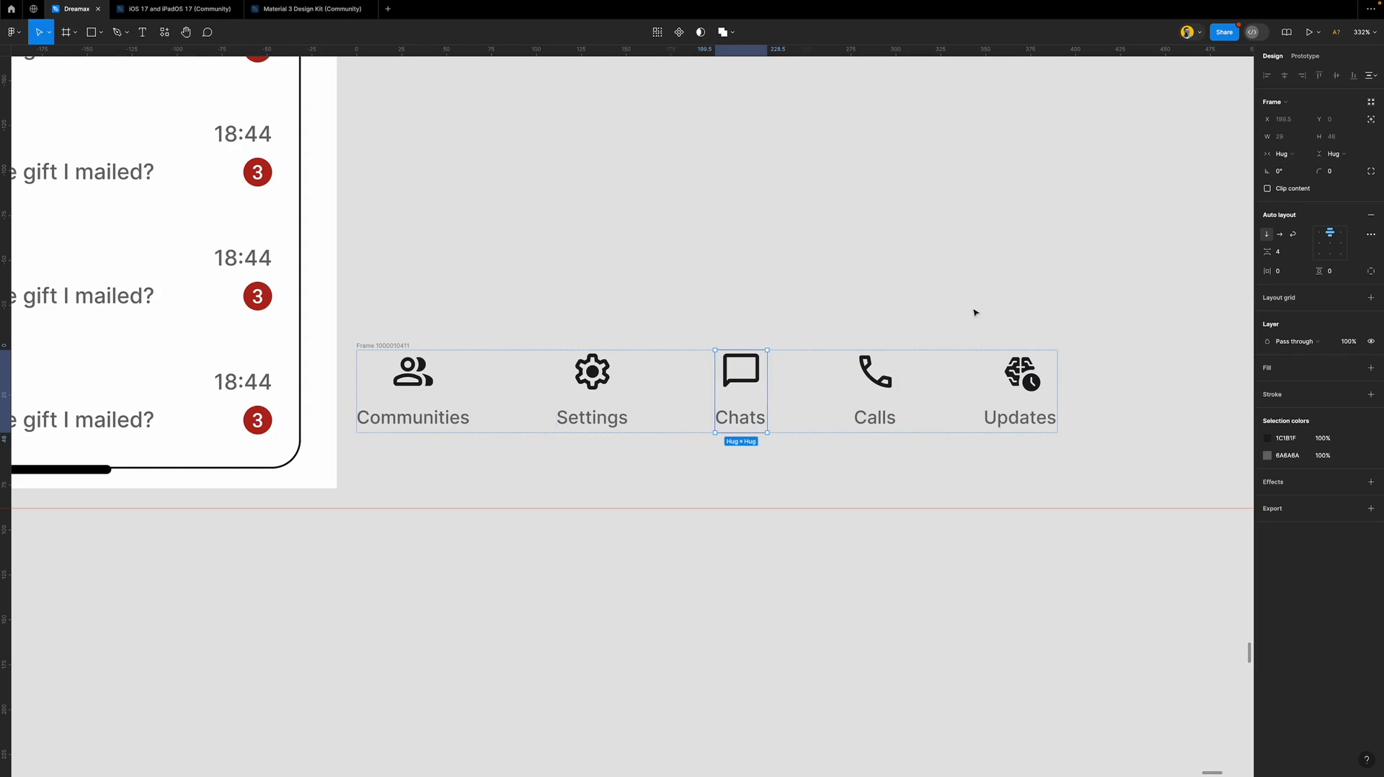
click(866, 408)
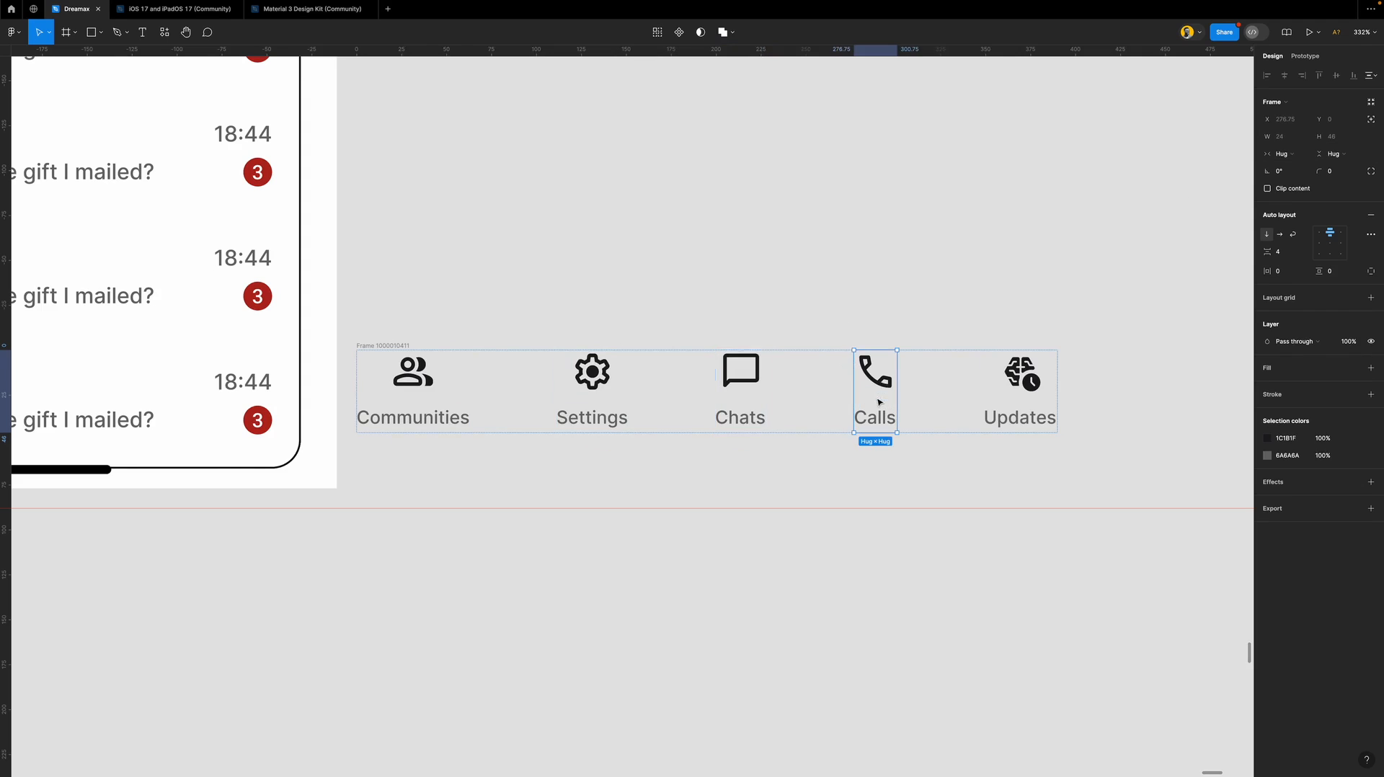
click(1023, 386)
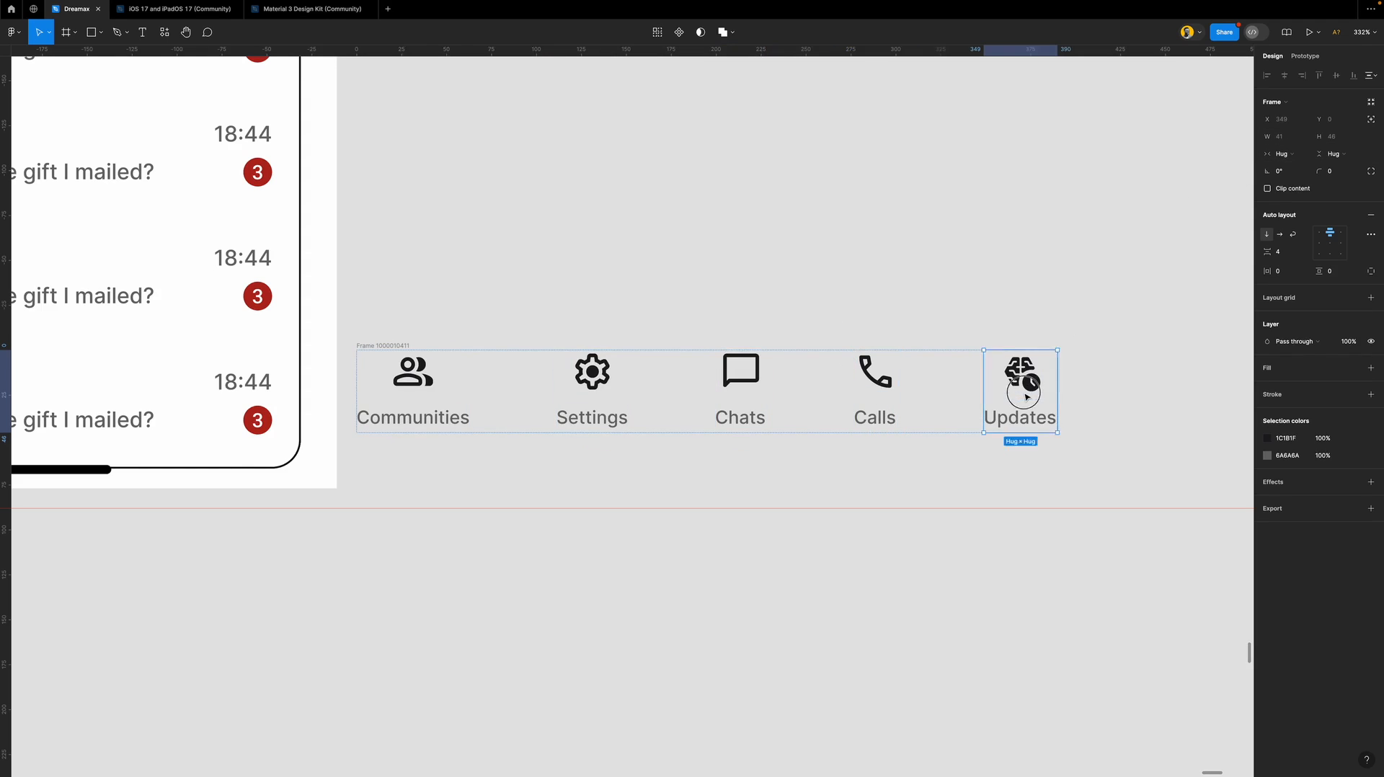
click(818, 283)
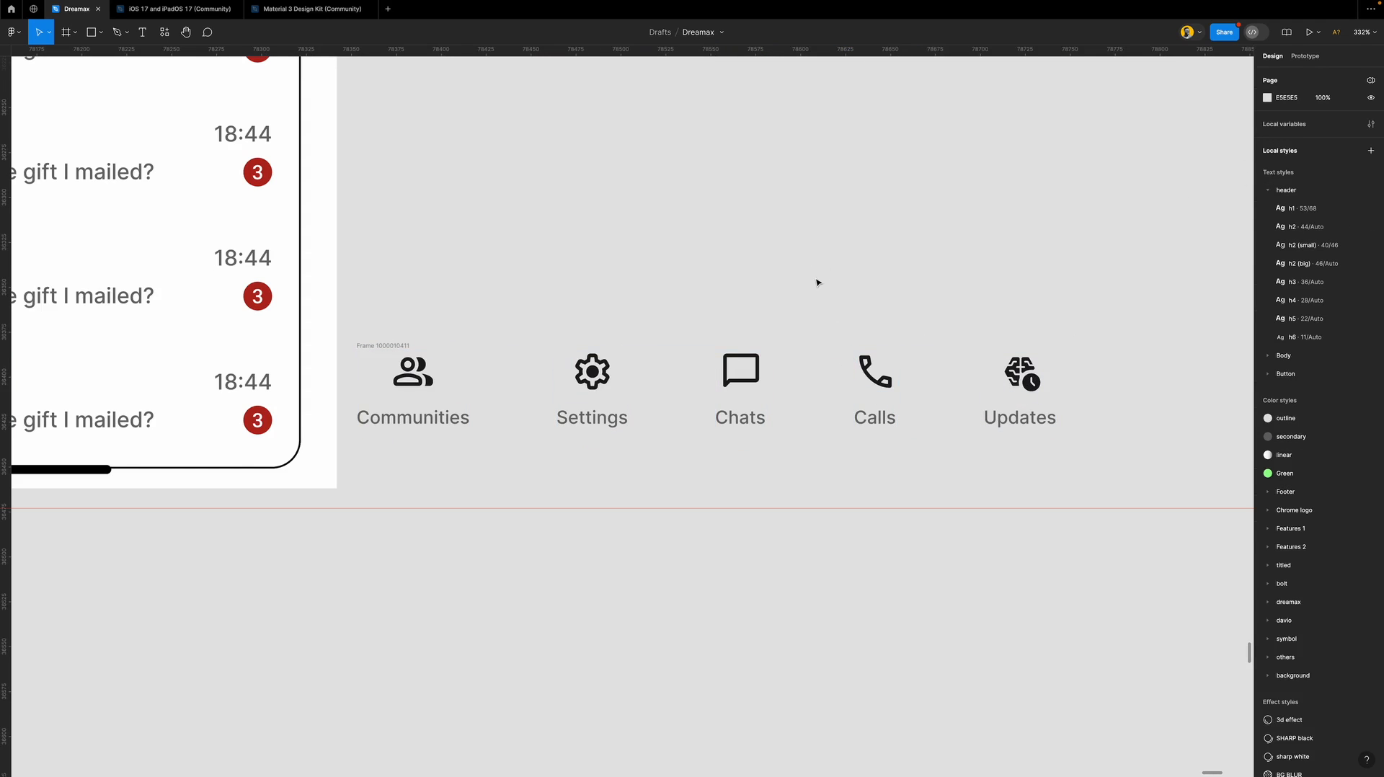
Select all five items inside the tab row and give each a fixed width of 64.
click(514, 379)
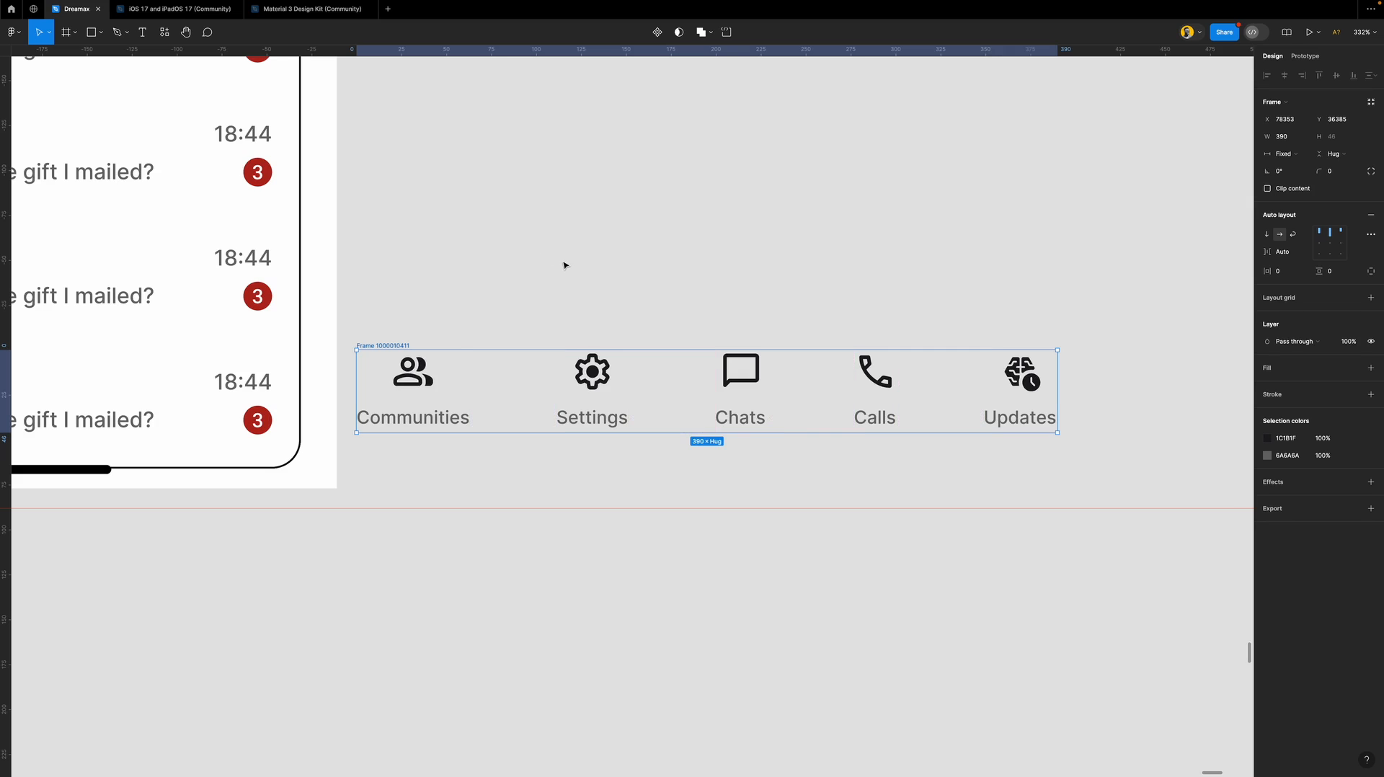
key(Return)
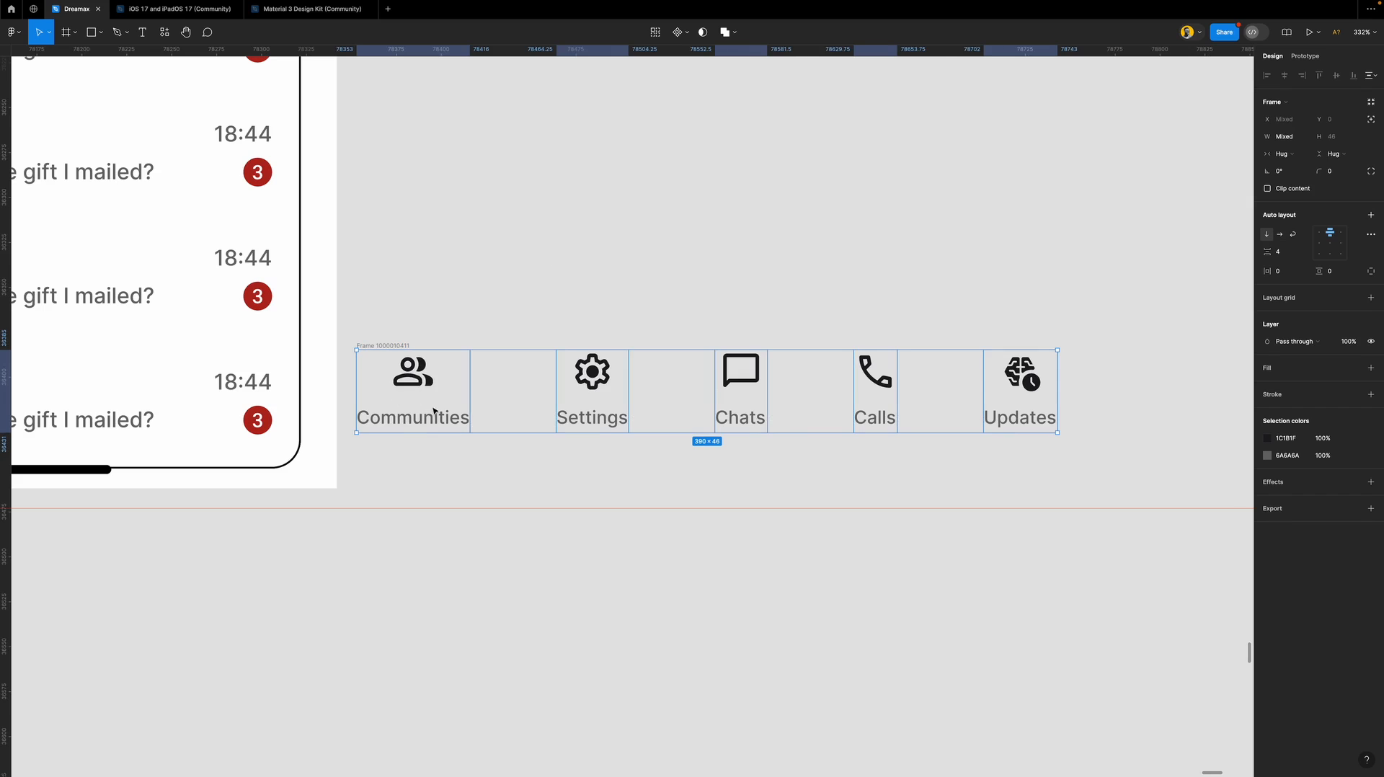
click(436, 410)
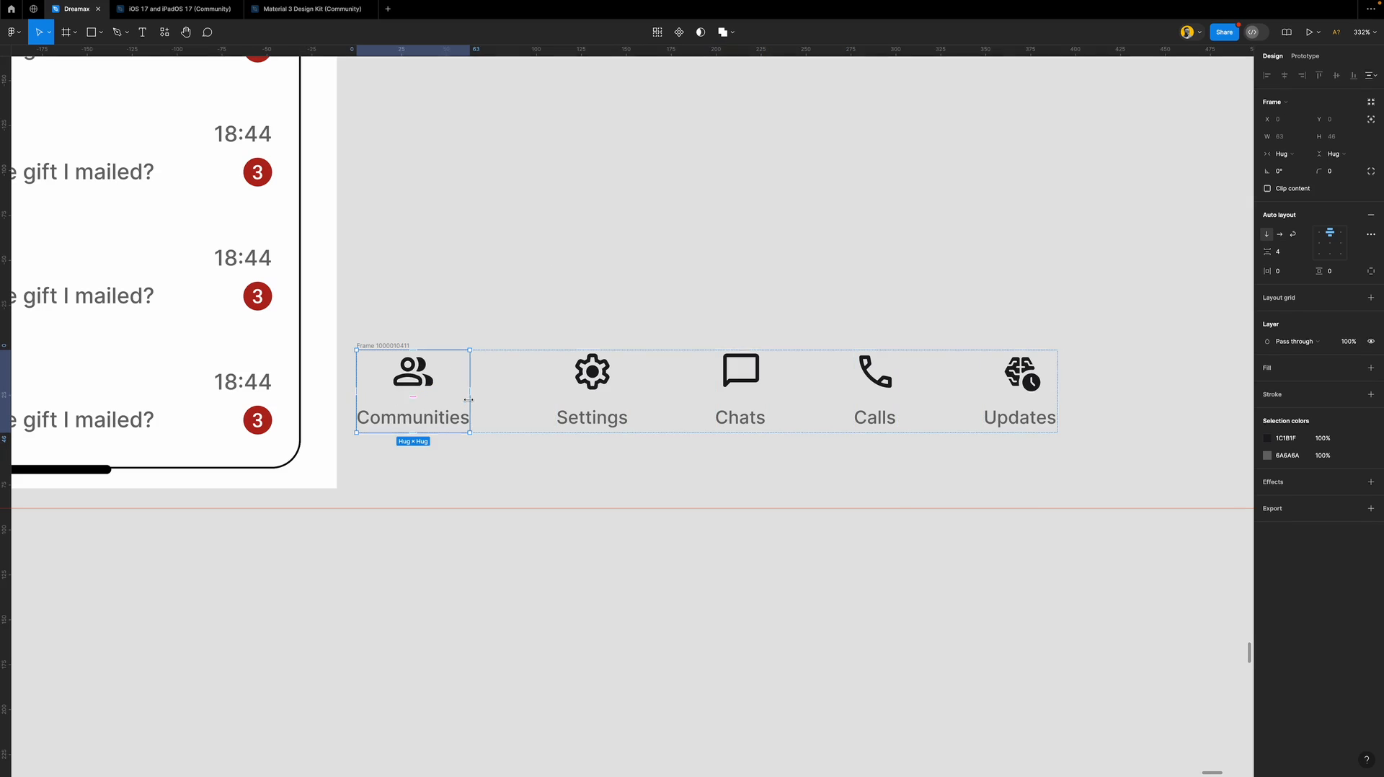
click(656, 260)
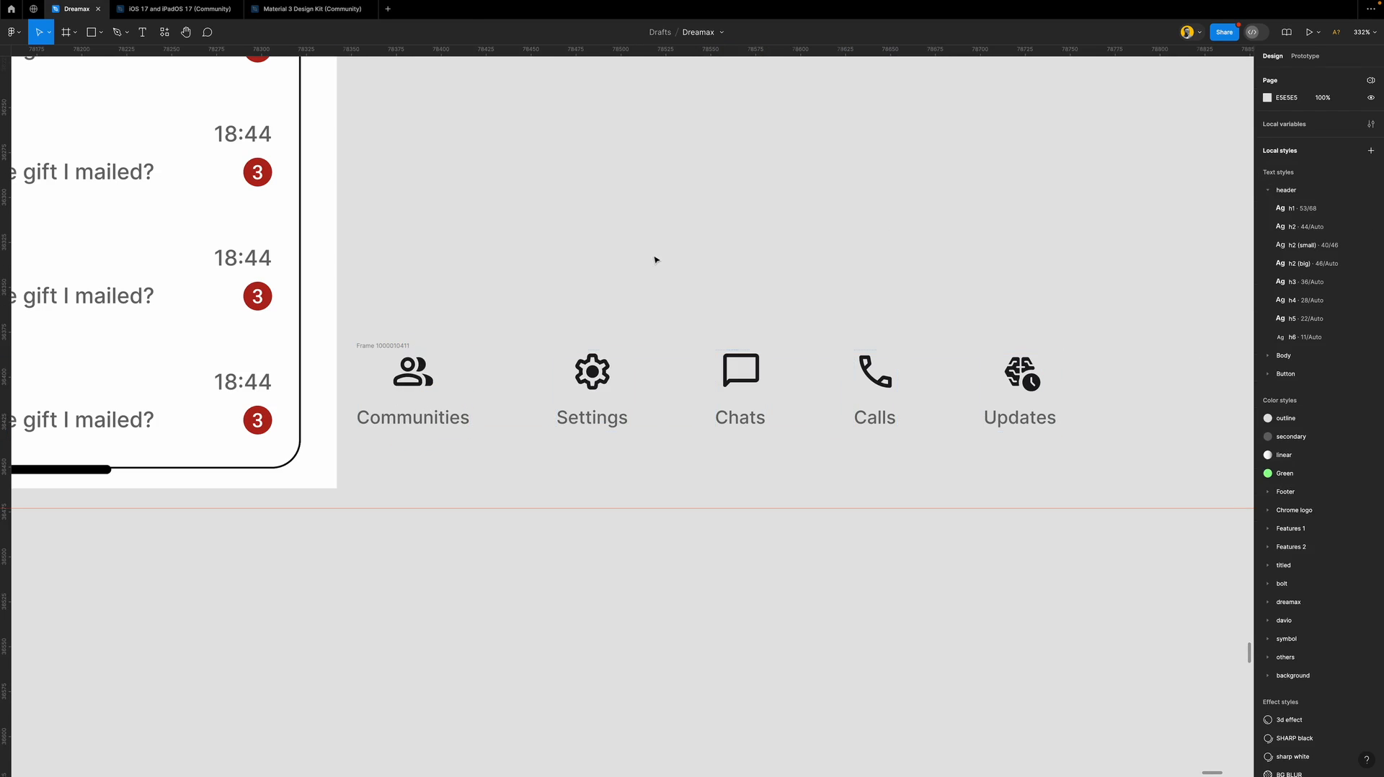
click(387, 346)
key(Return)
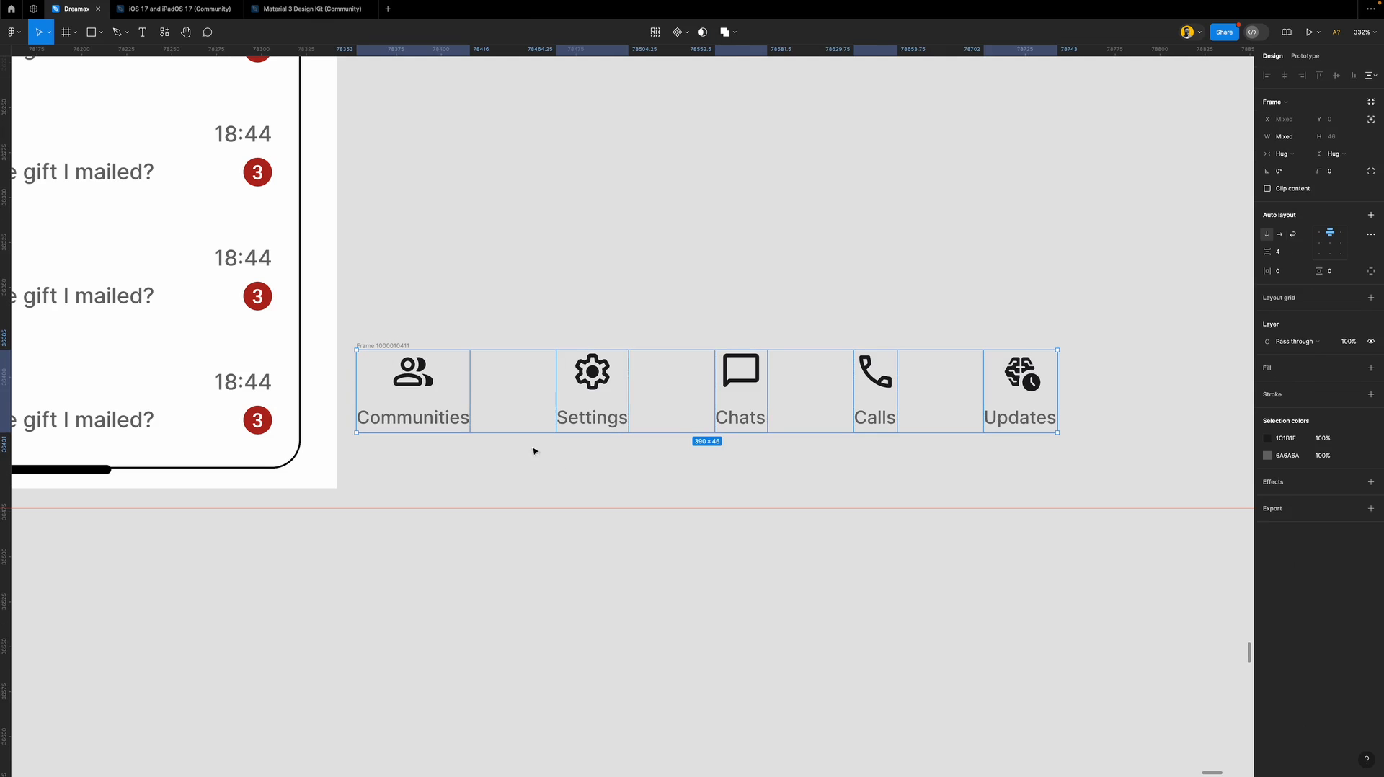
click(1285, 137)
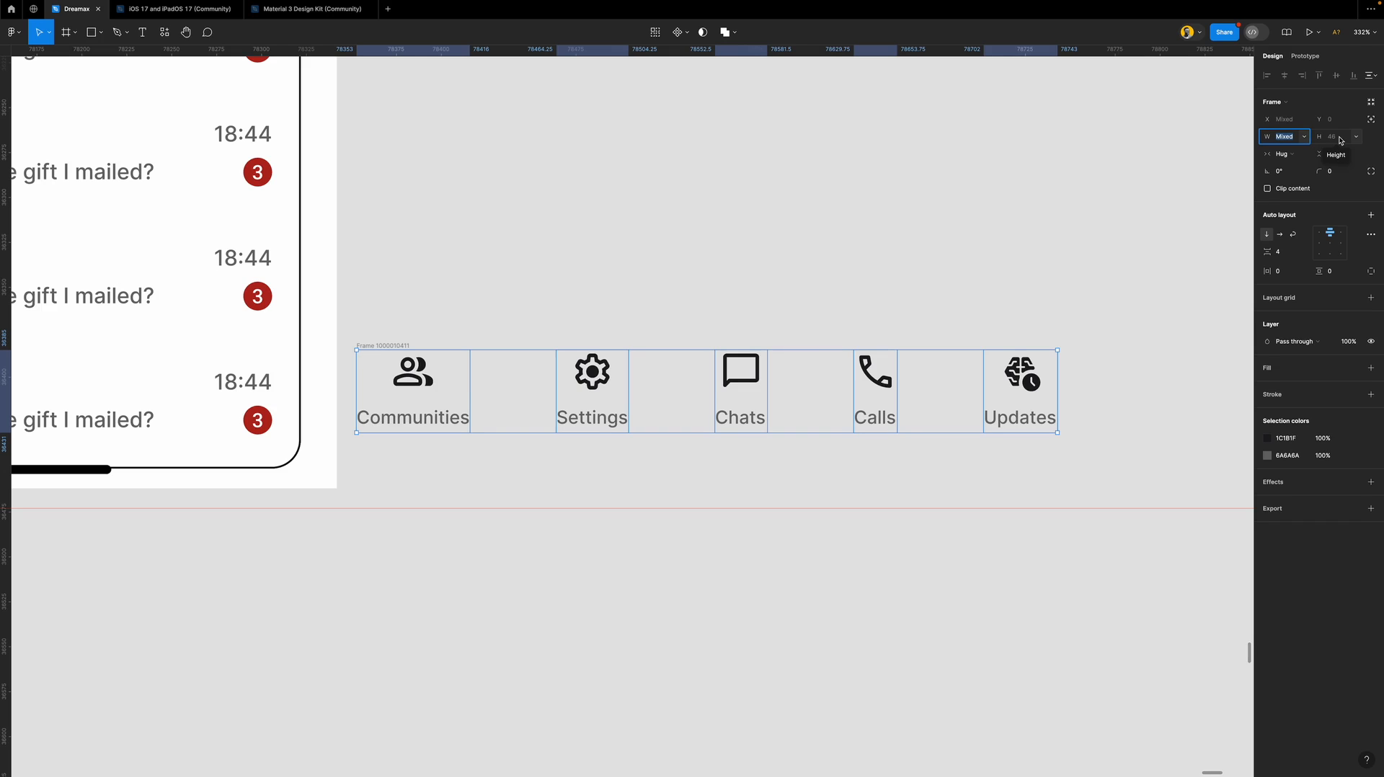
text(64)
key(Return)
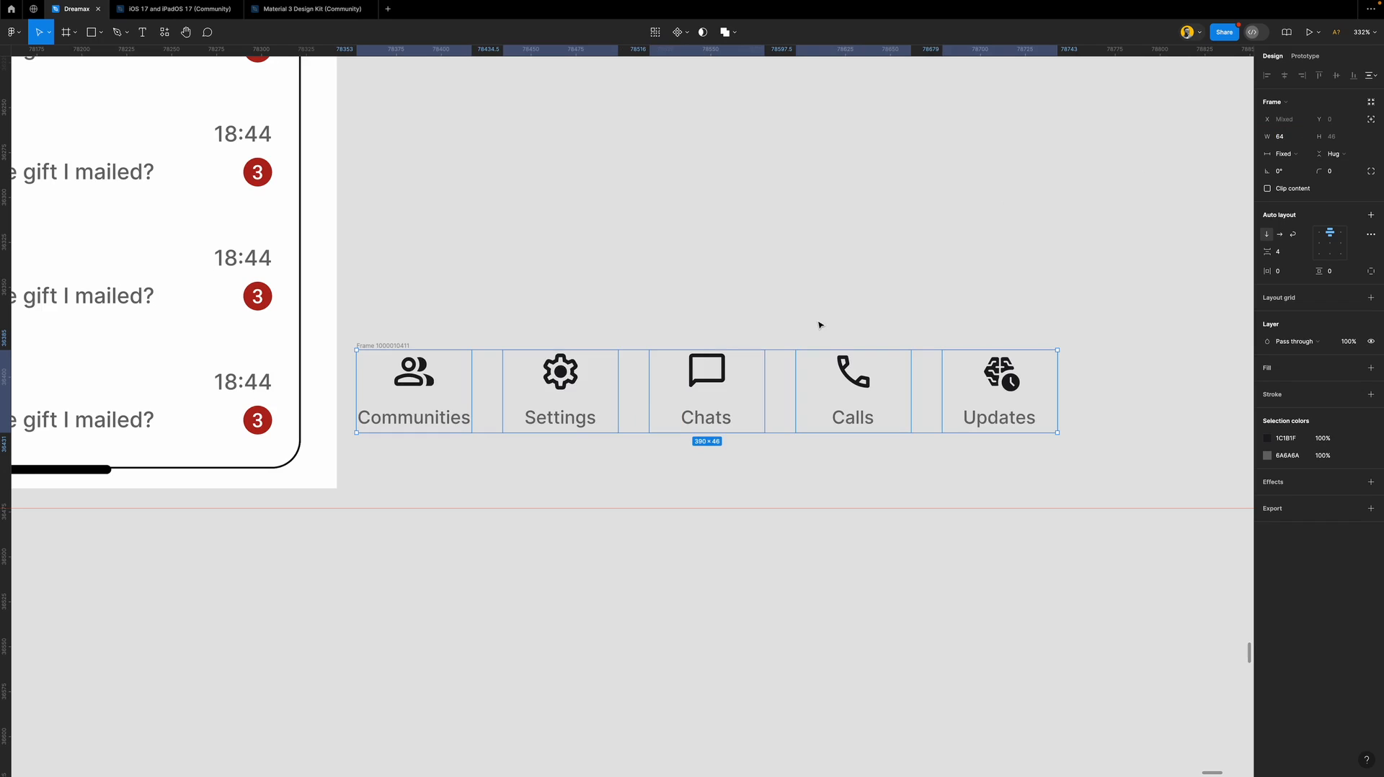
click(719, 281)
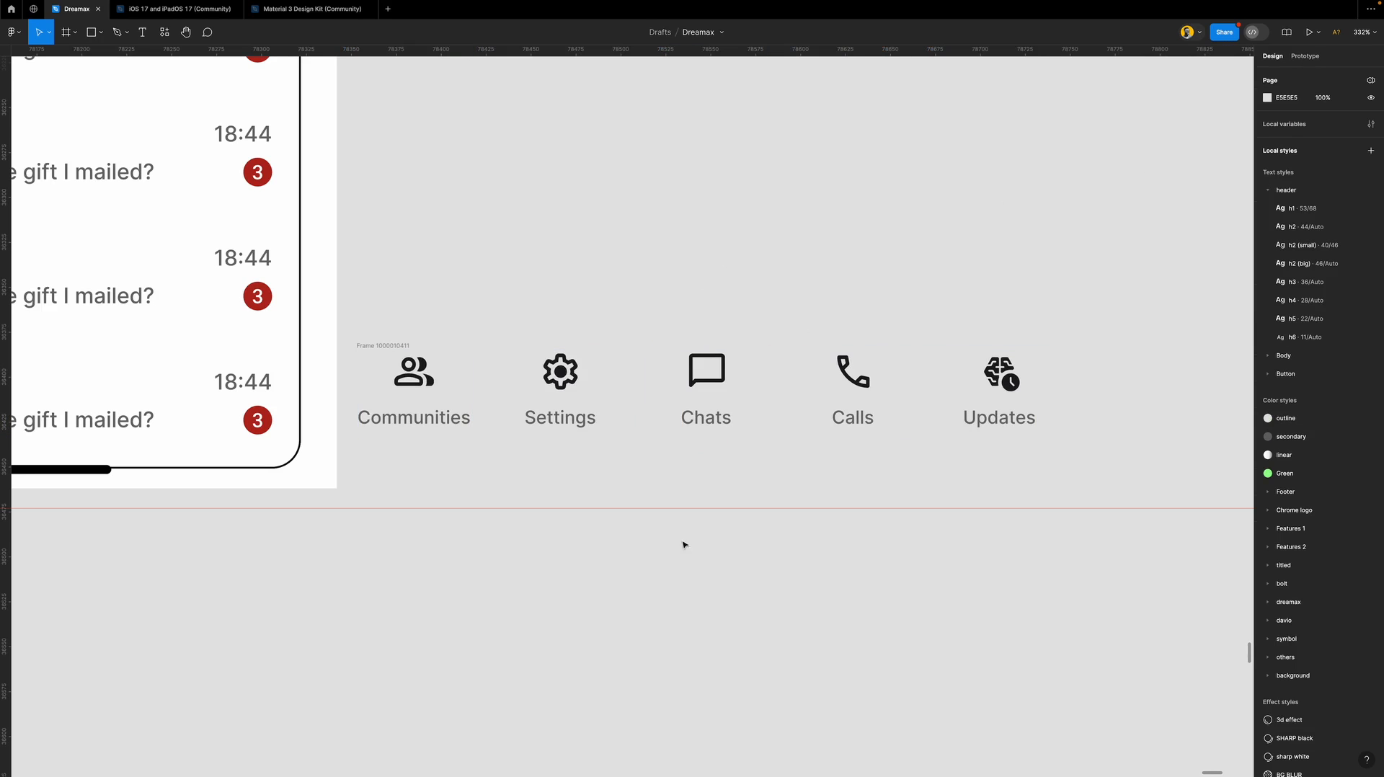
key(r)
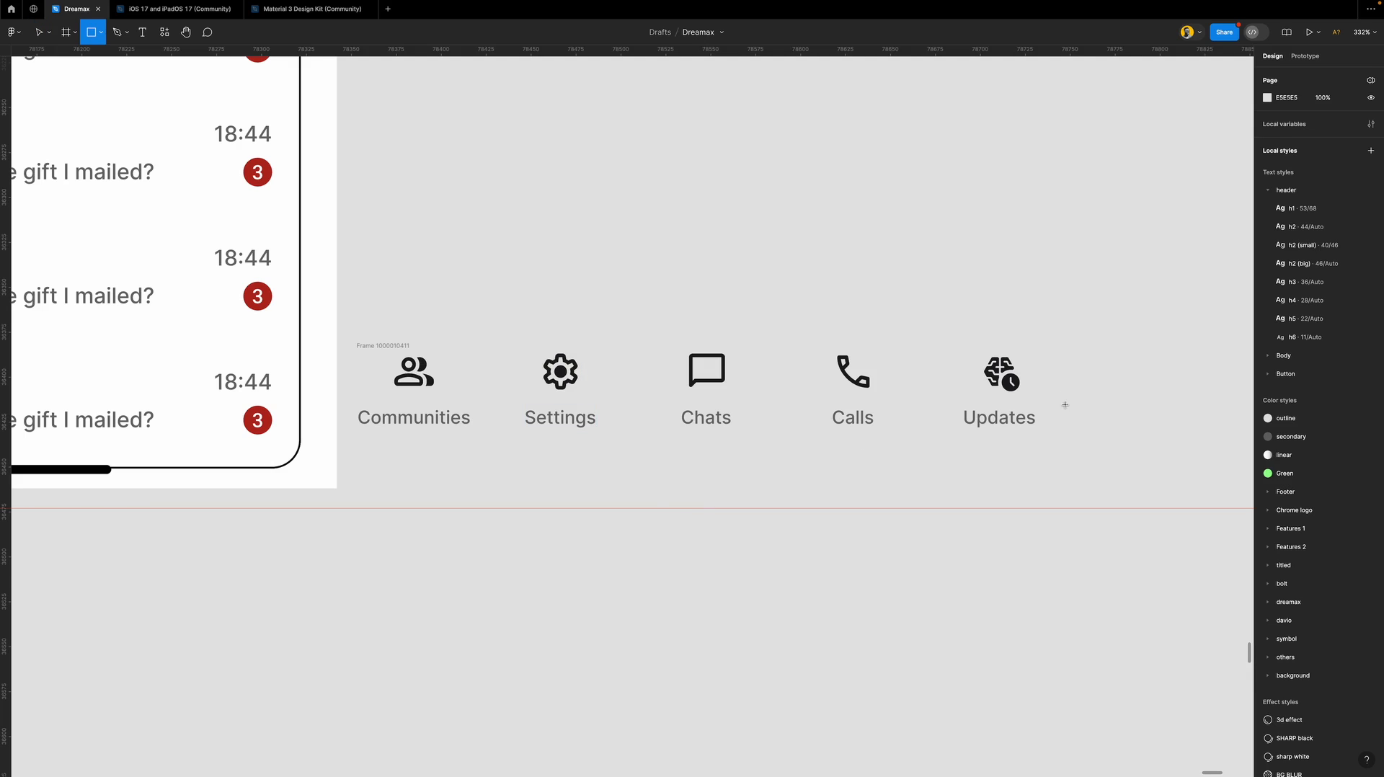
mouse_move(1064, 405)
mouse_down()
mouse_move(584, 503)
mouse_move(337, 495)
mouse_up()
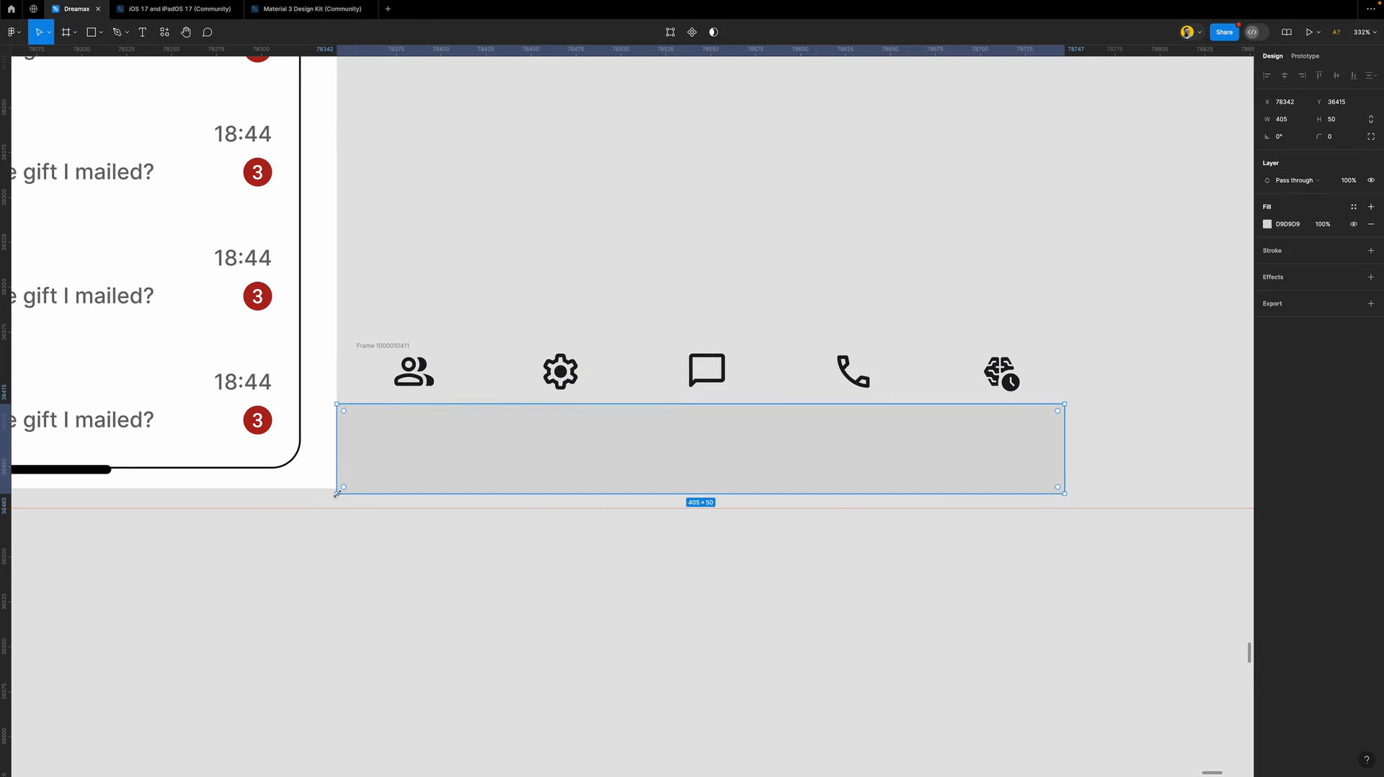
key(Delete)
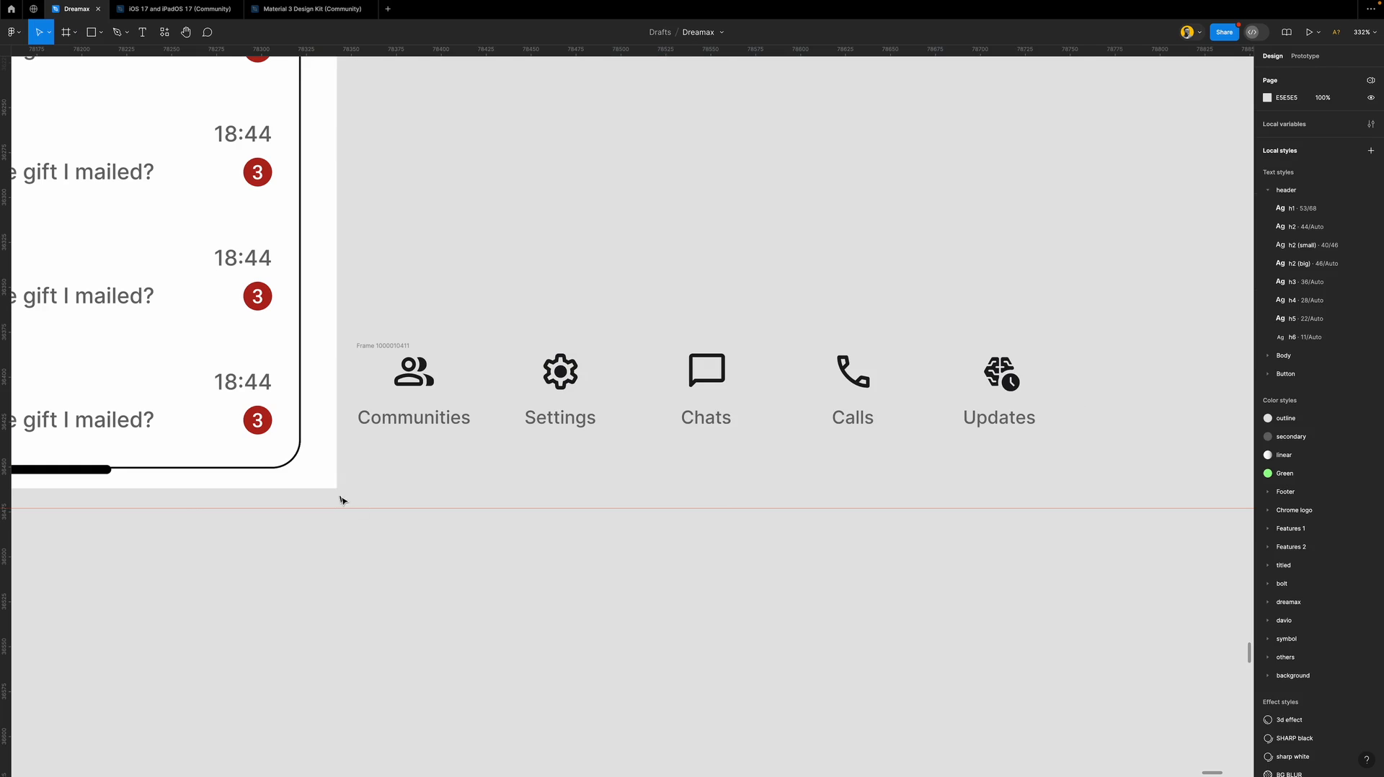
Give the tab row frame a white FFFFFF fill and a black 000000 inside stroke of weight 1.
scroll(685, 427, down, 3)
scroll(692, 429, left, 3)
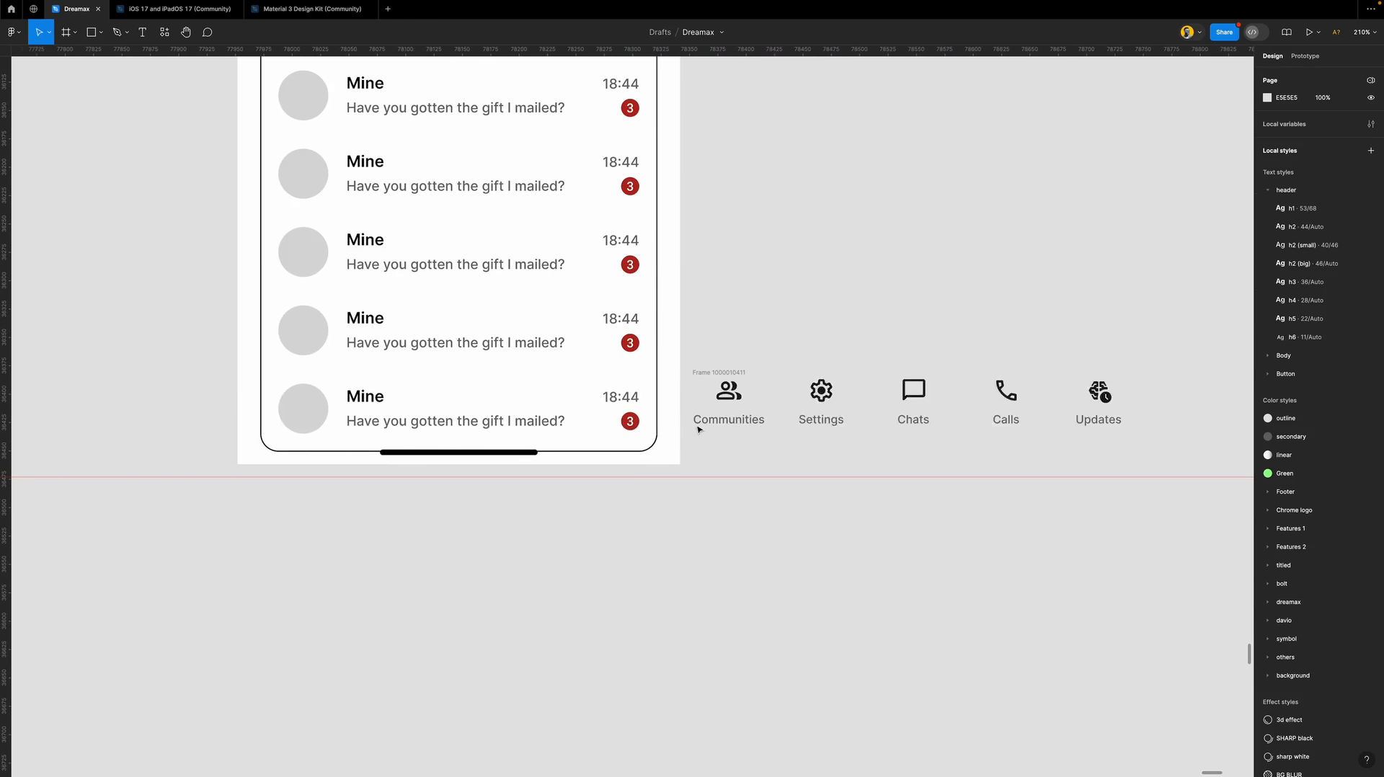
scroll(699, 429, right, 1)
click(693, 373)
scroll(751, 409, right, 2)
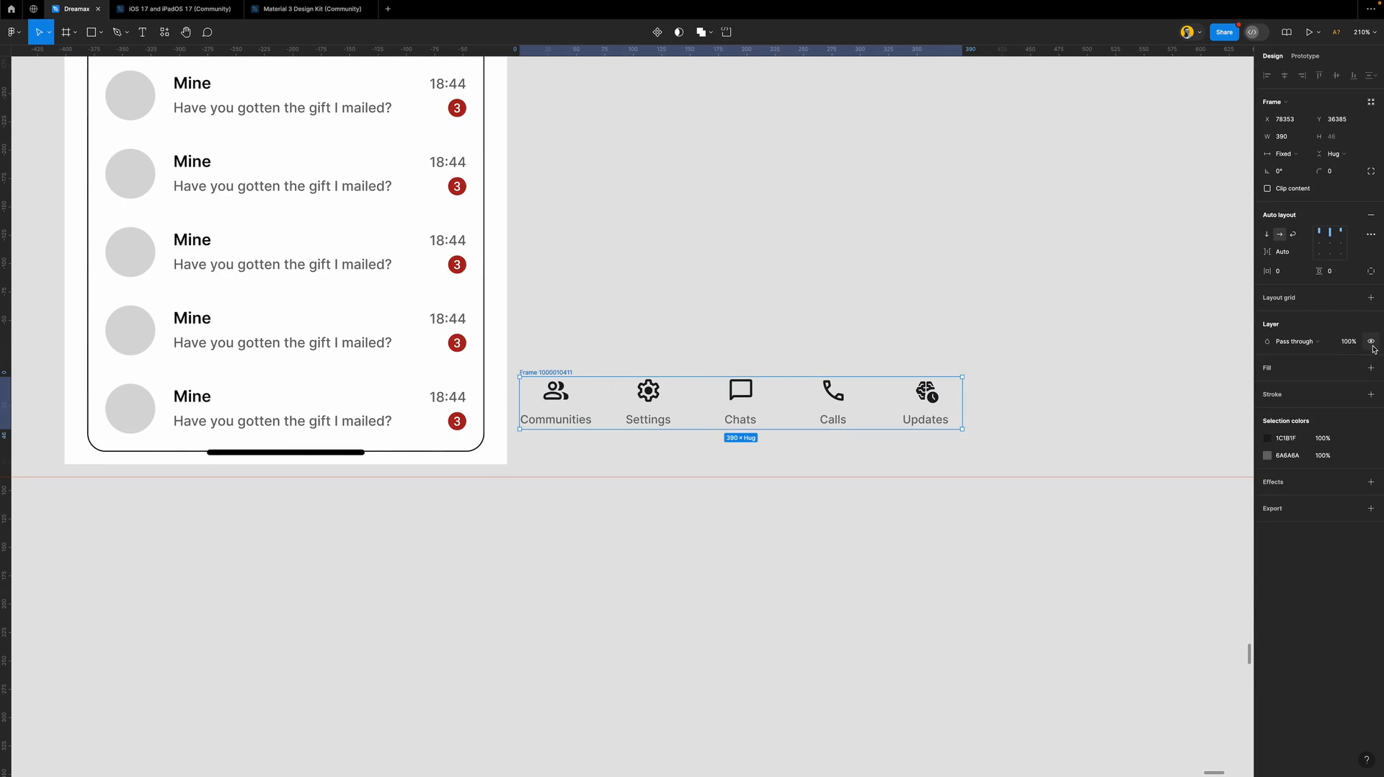
click(1371, 368)
scroll(914, 421, up, 3)
scroll(916, 422, up, 2)
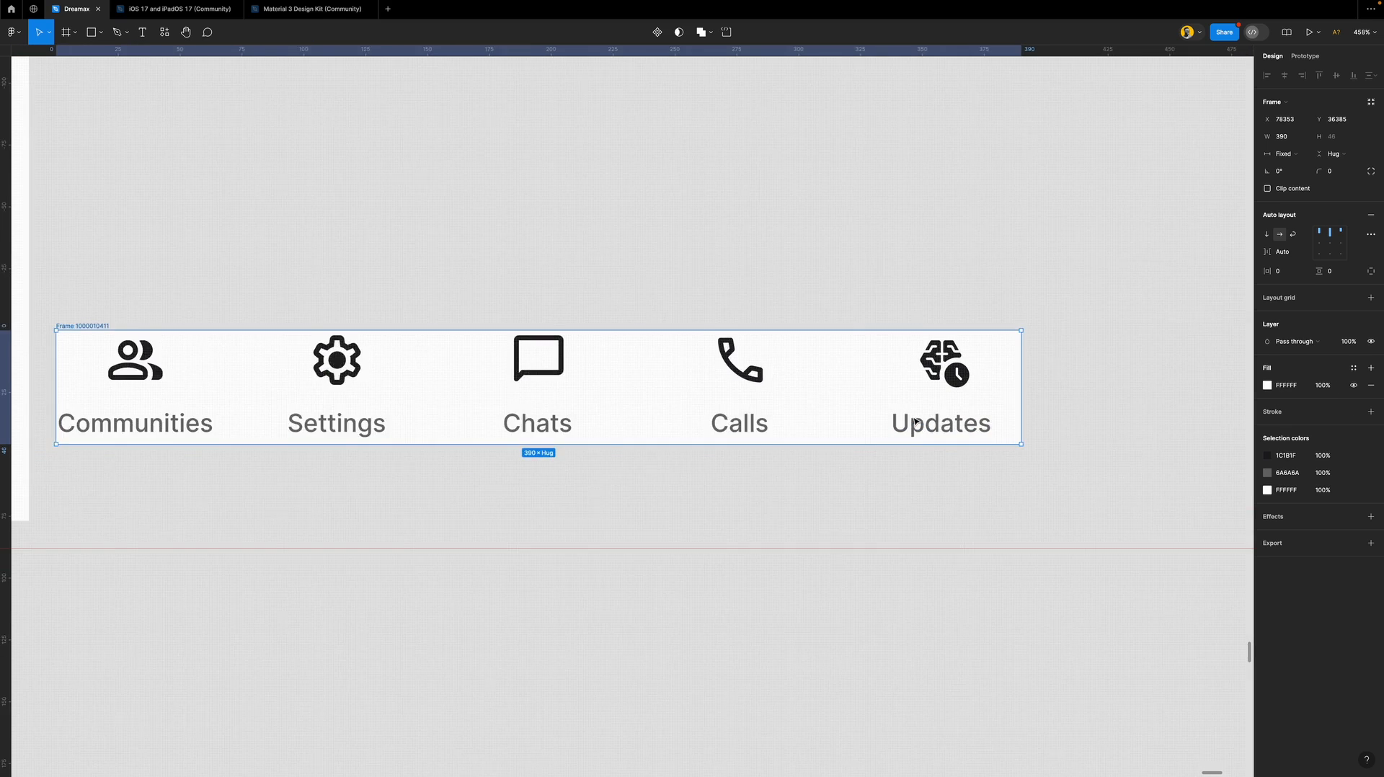
scroll(915, 422, down, 1)
scroll(916, 421, left, 1)
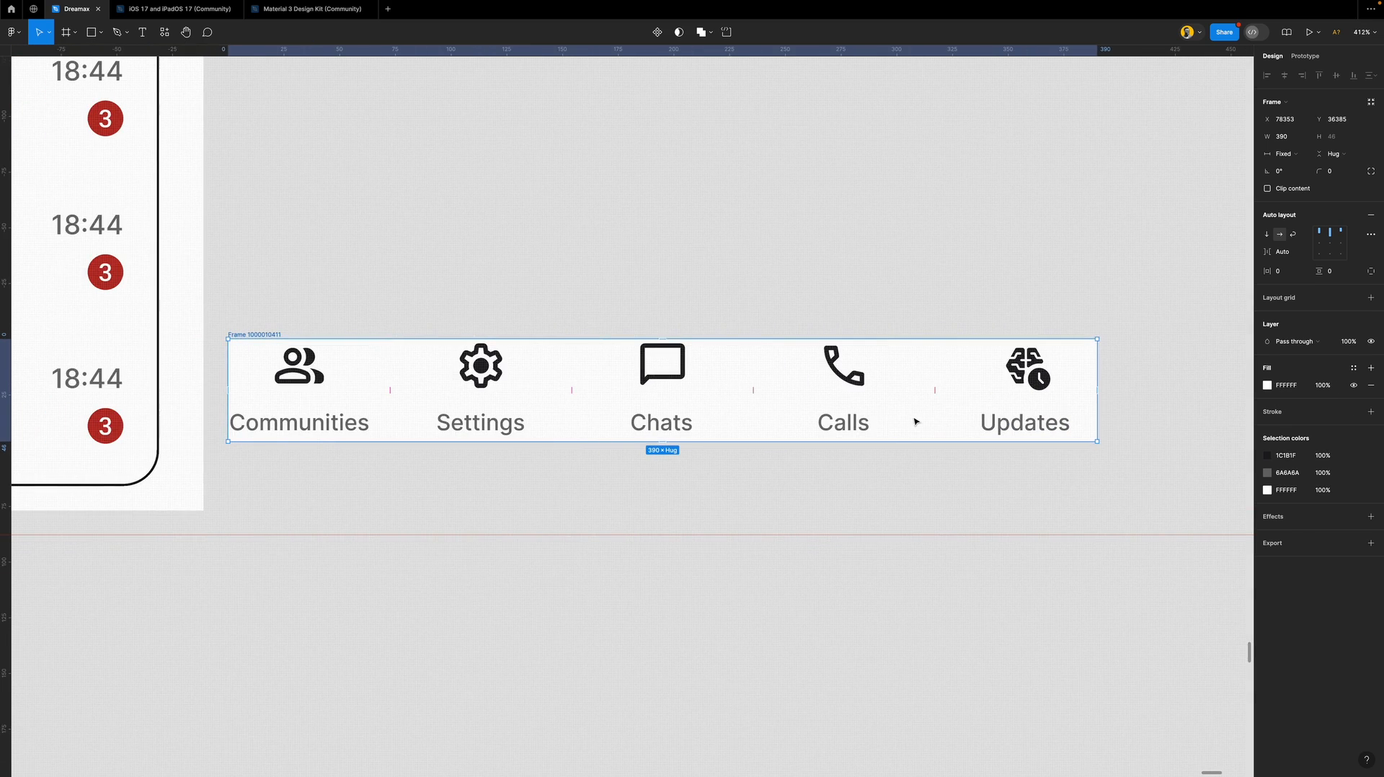
click(1316, 412)
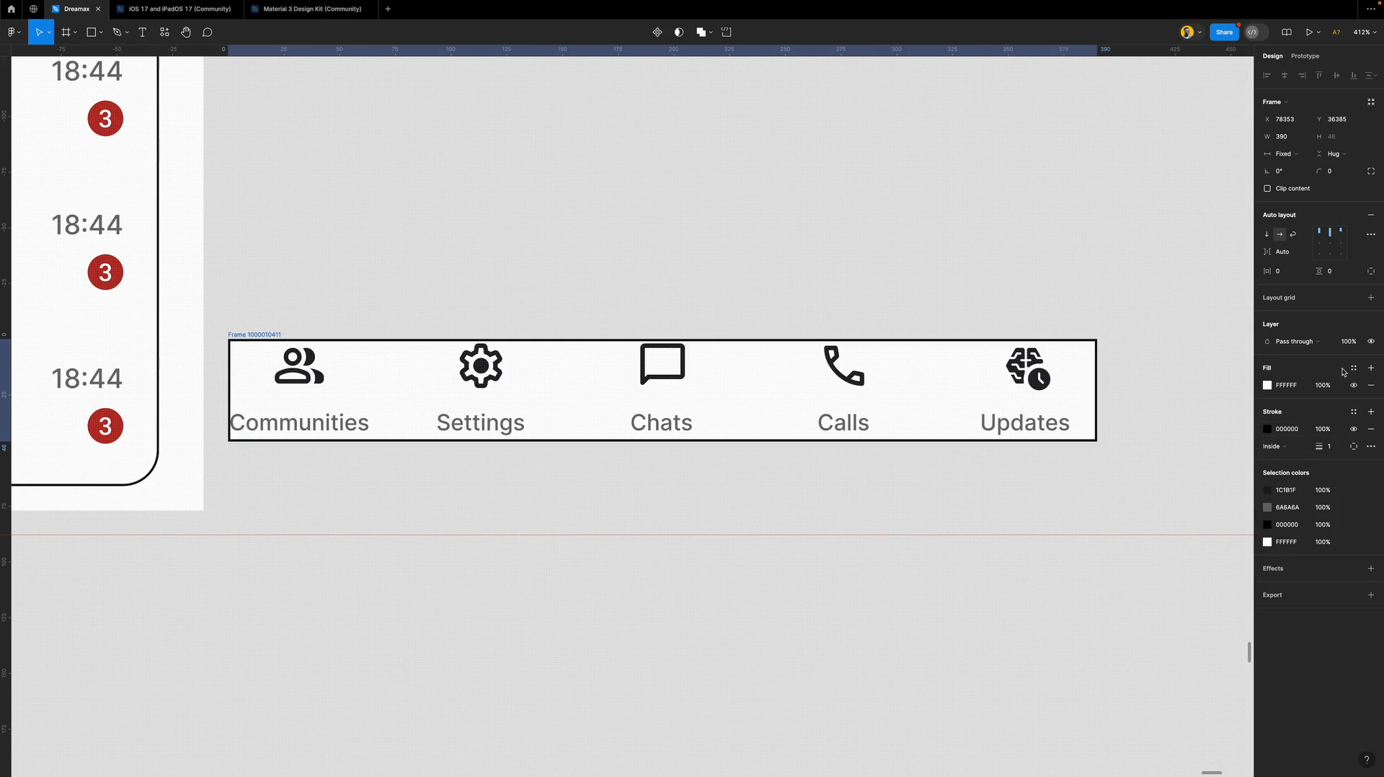
Set the tab bar's vertical padding to 12 and its horizontal padding to 20, then check the chat list's side margin.
click(1339, 274)
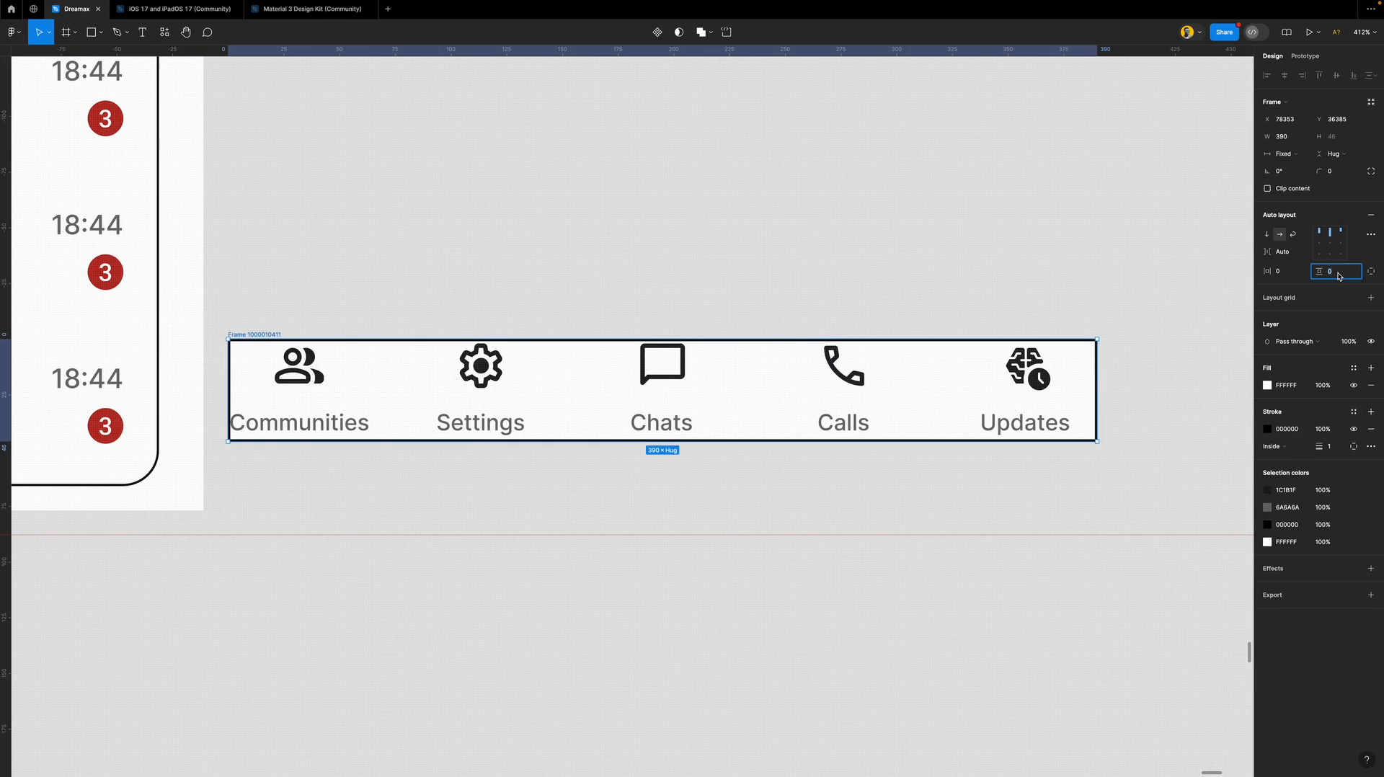
text(10)
key(Return)
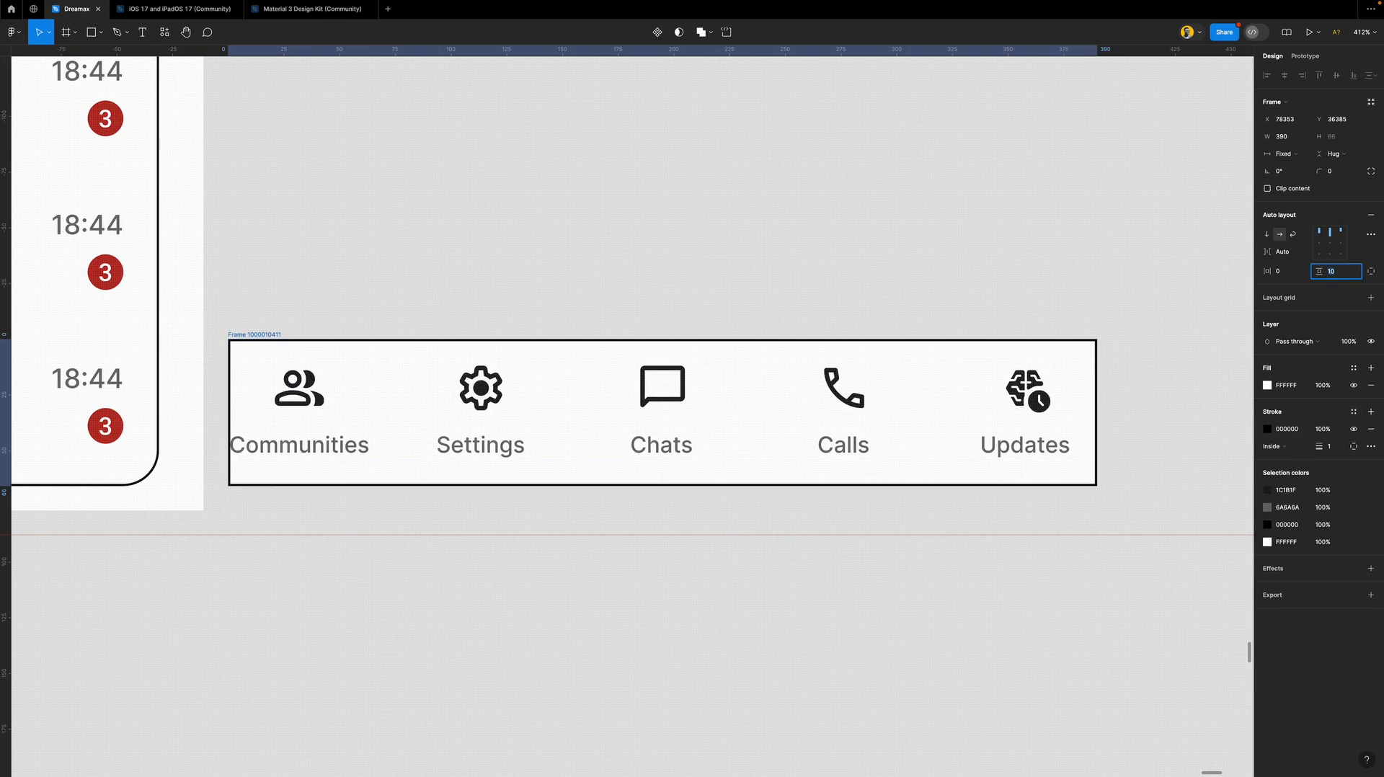
text(12)
key(Return)
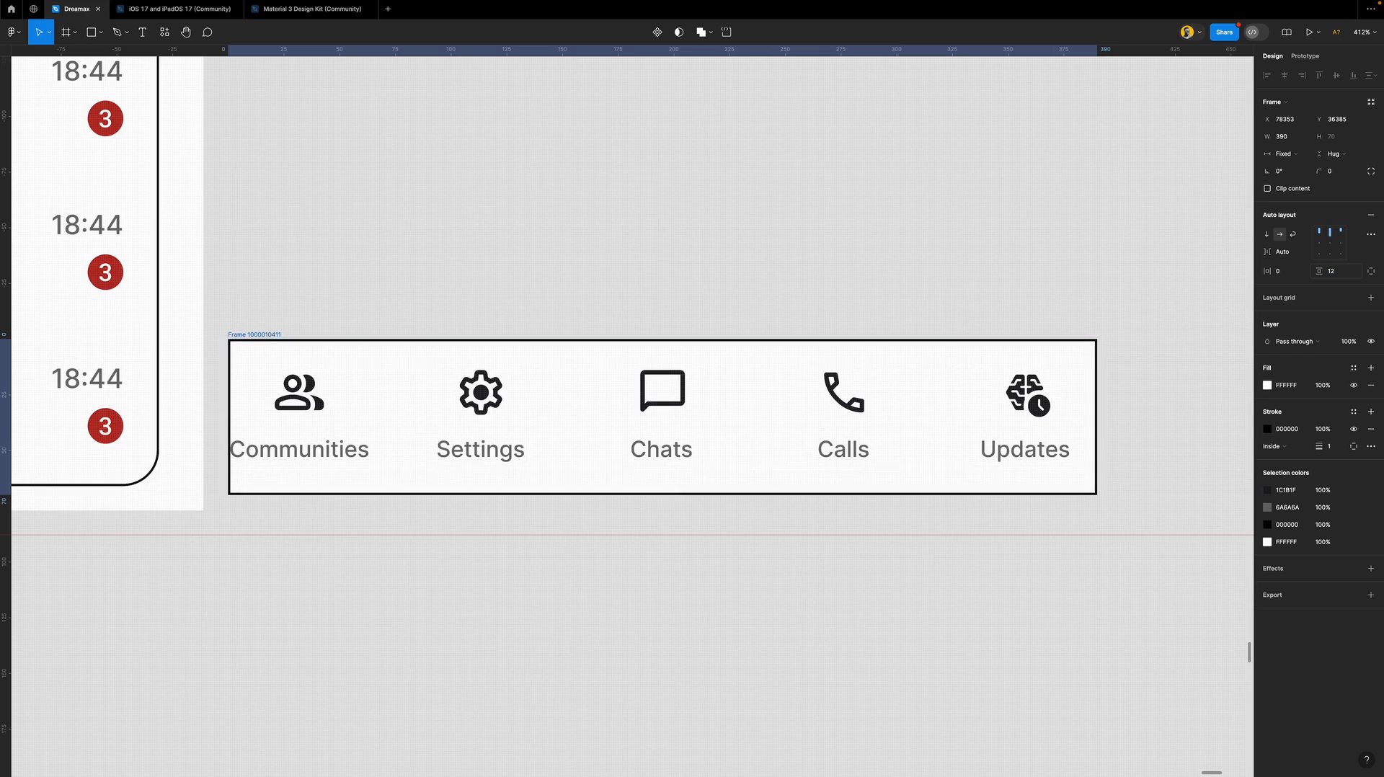
click(1286, 276)
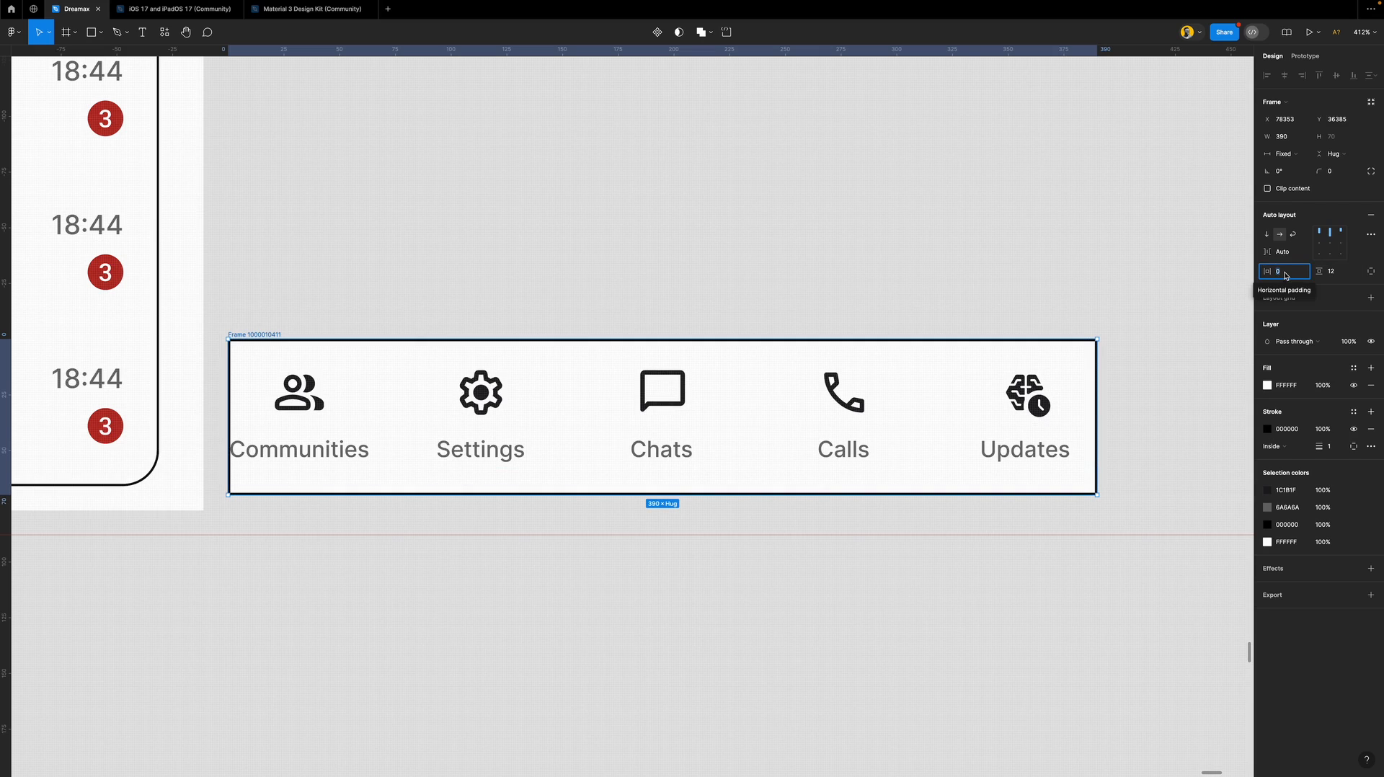
text(20)
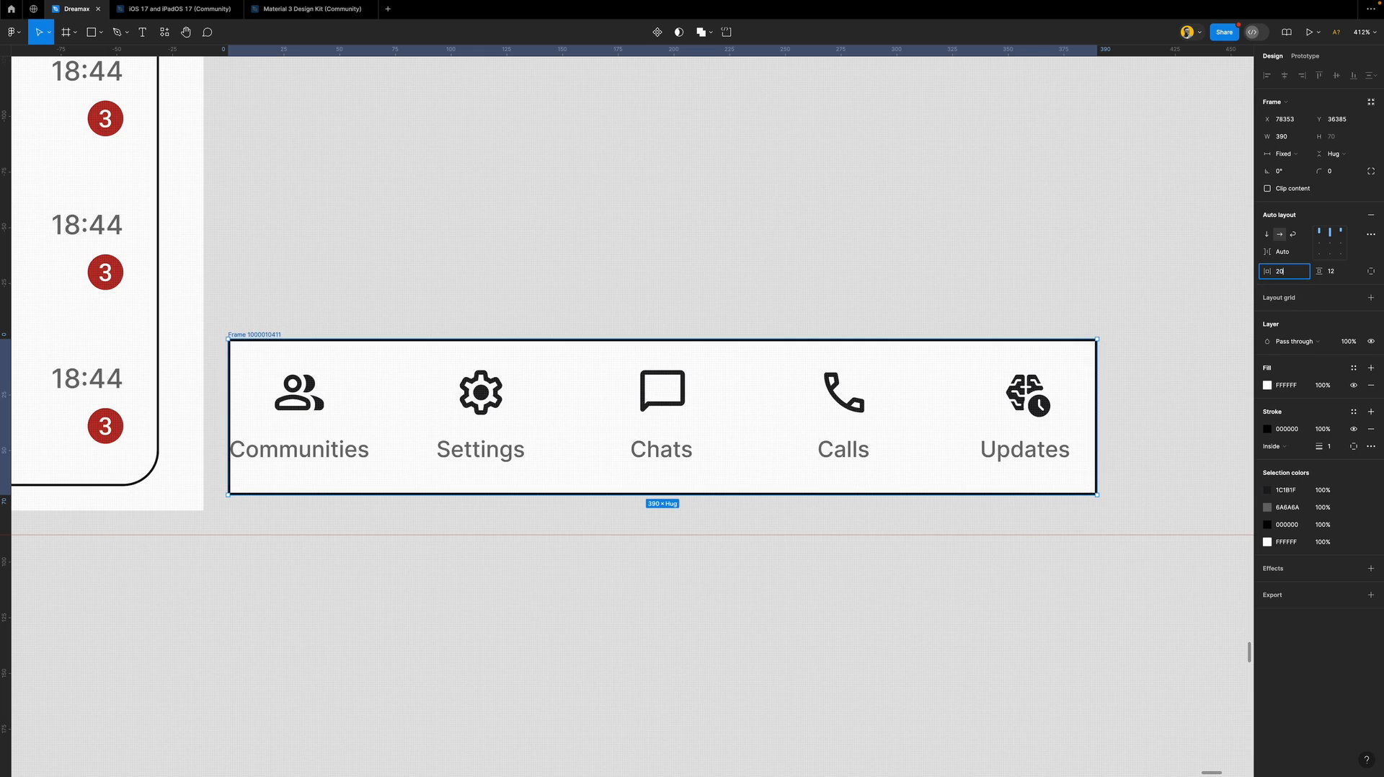
key(Return)
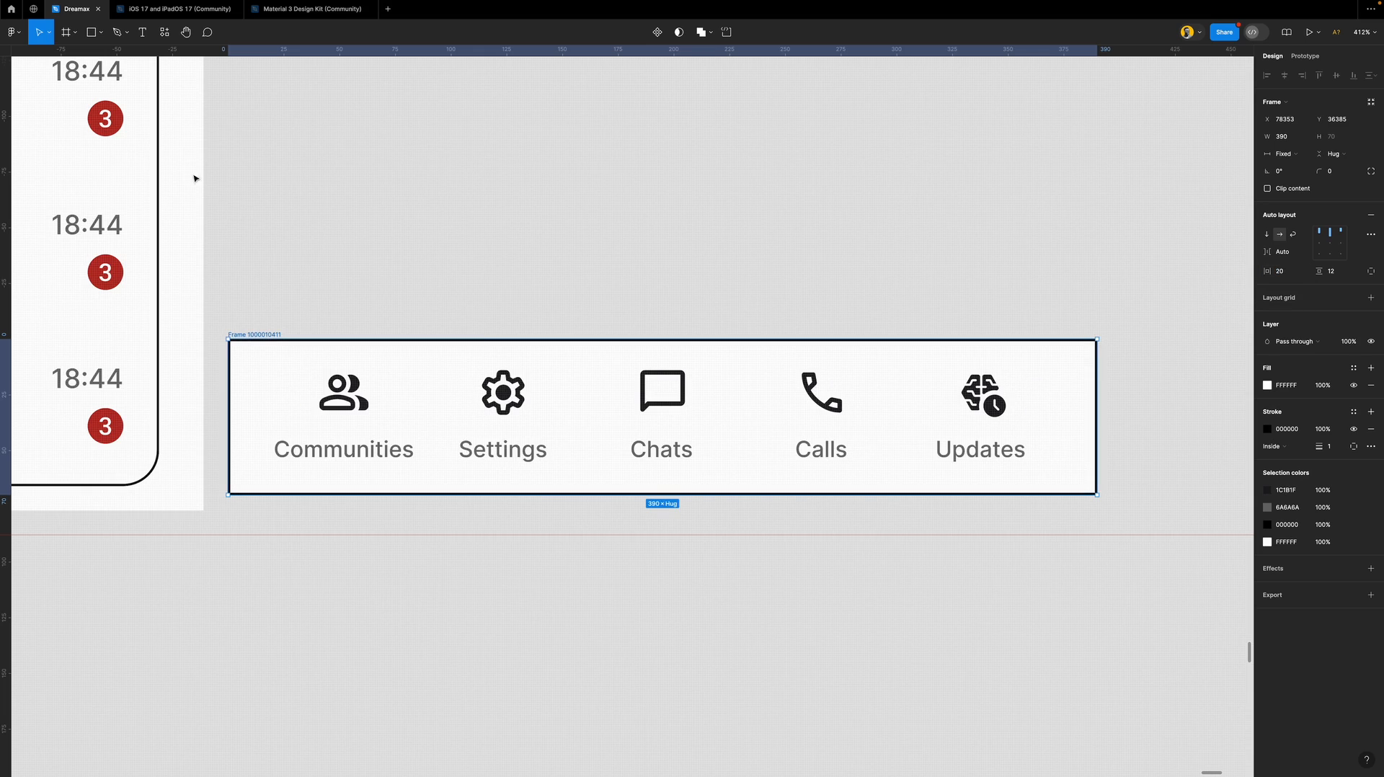
click(155, 204)
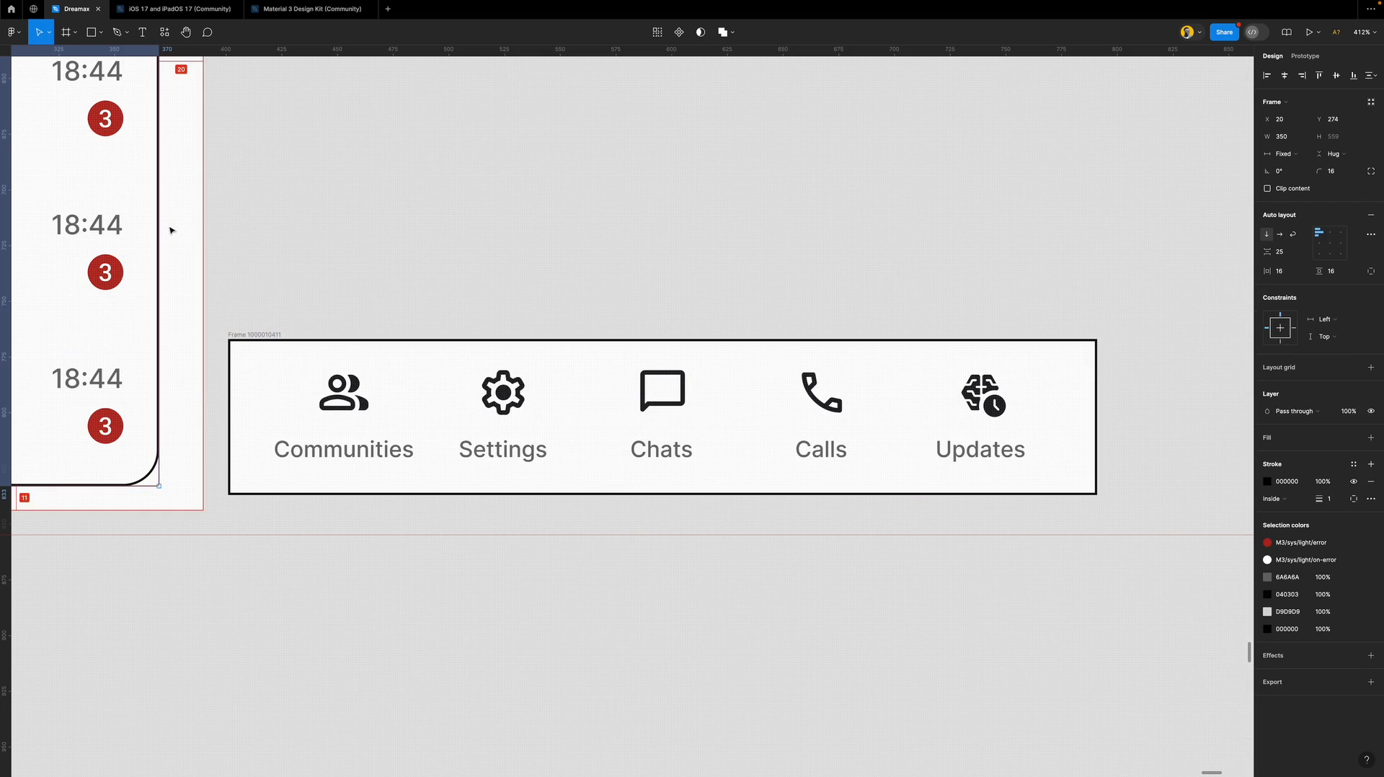
Move the tab bar into the Chats screen, centre it horizontally and align it to the screen's bottom edge.
scroll(216, 246, left, 5)
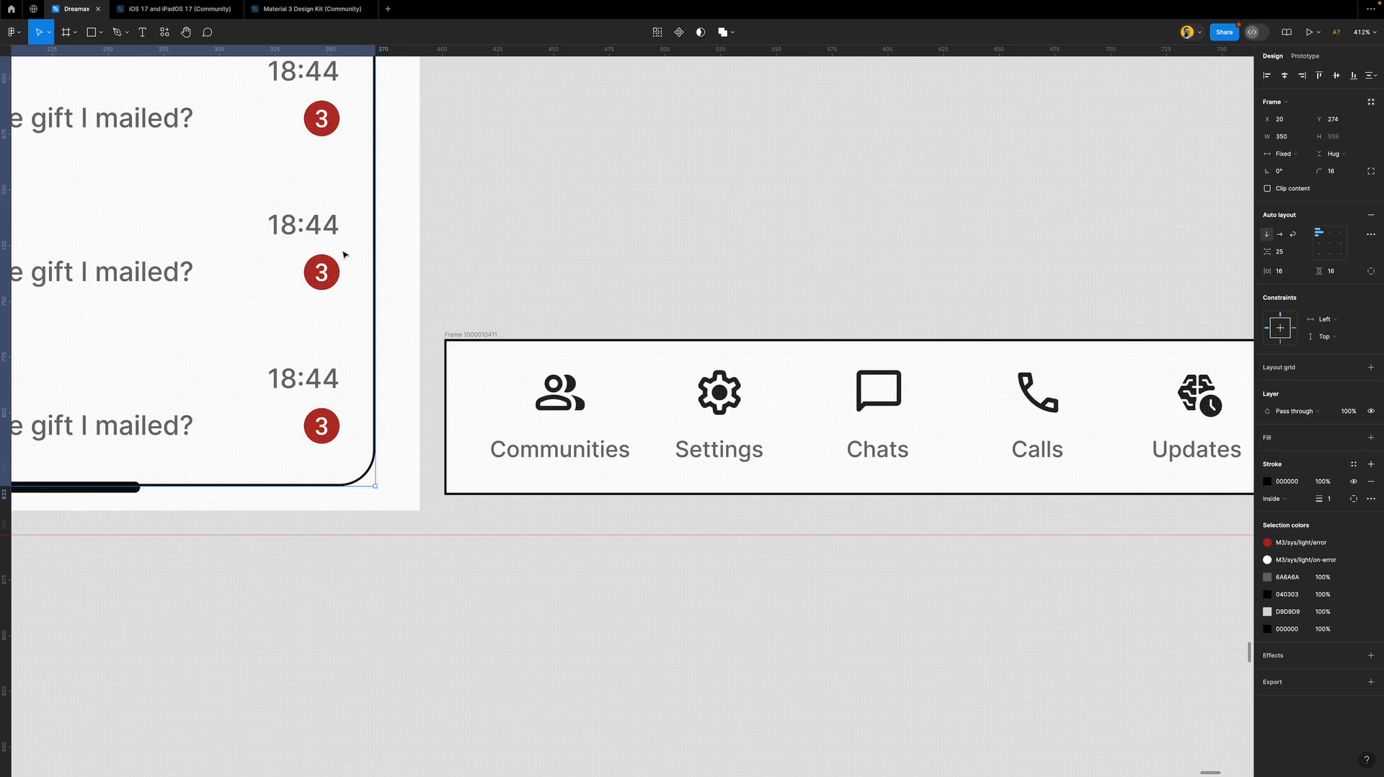
key(alt)
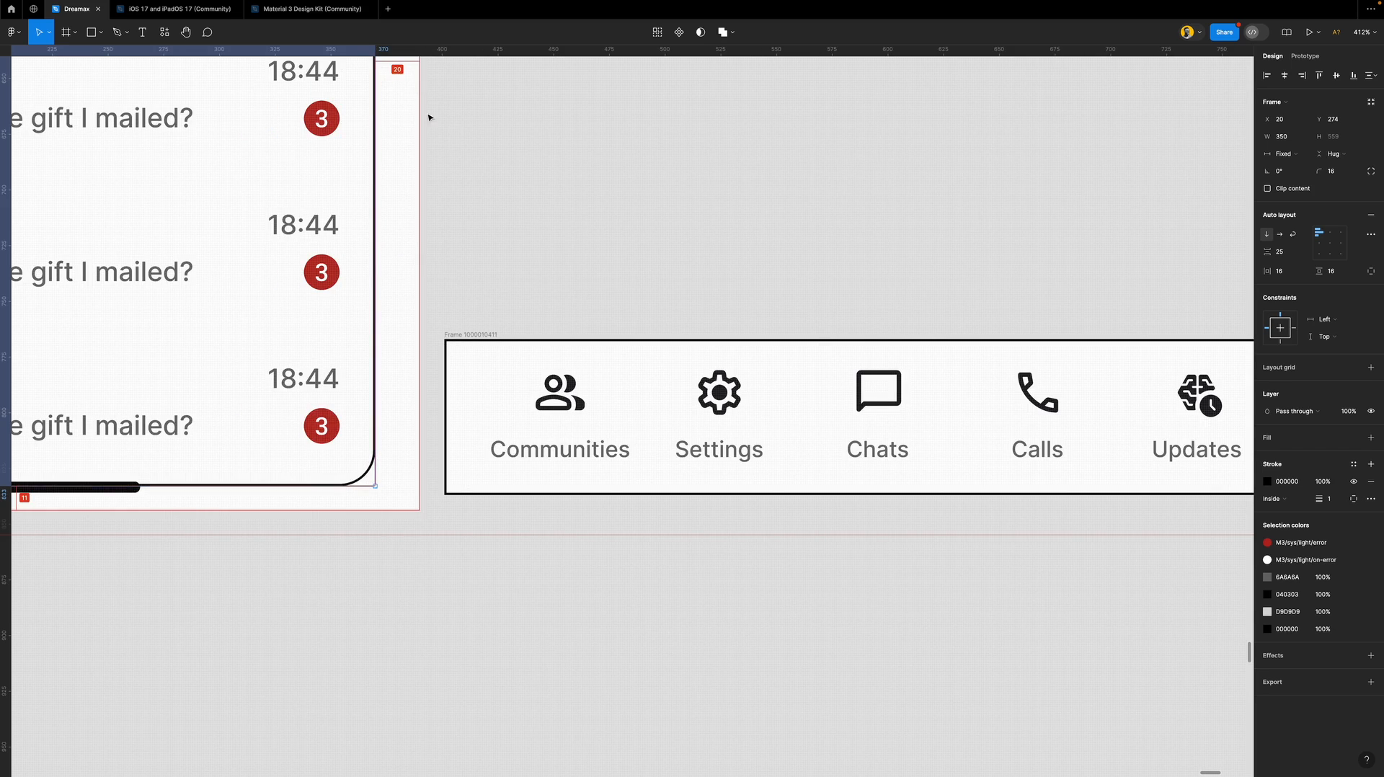
click(571, 260)
scroll(514, 404, down, 5)
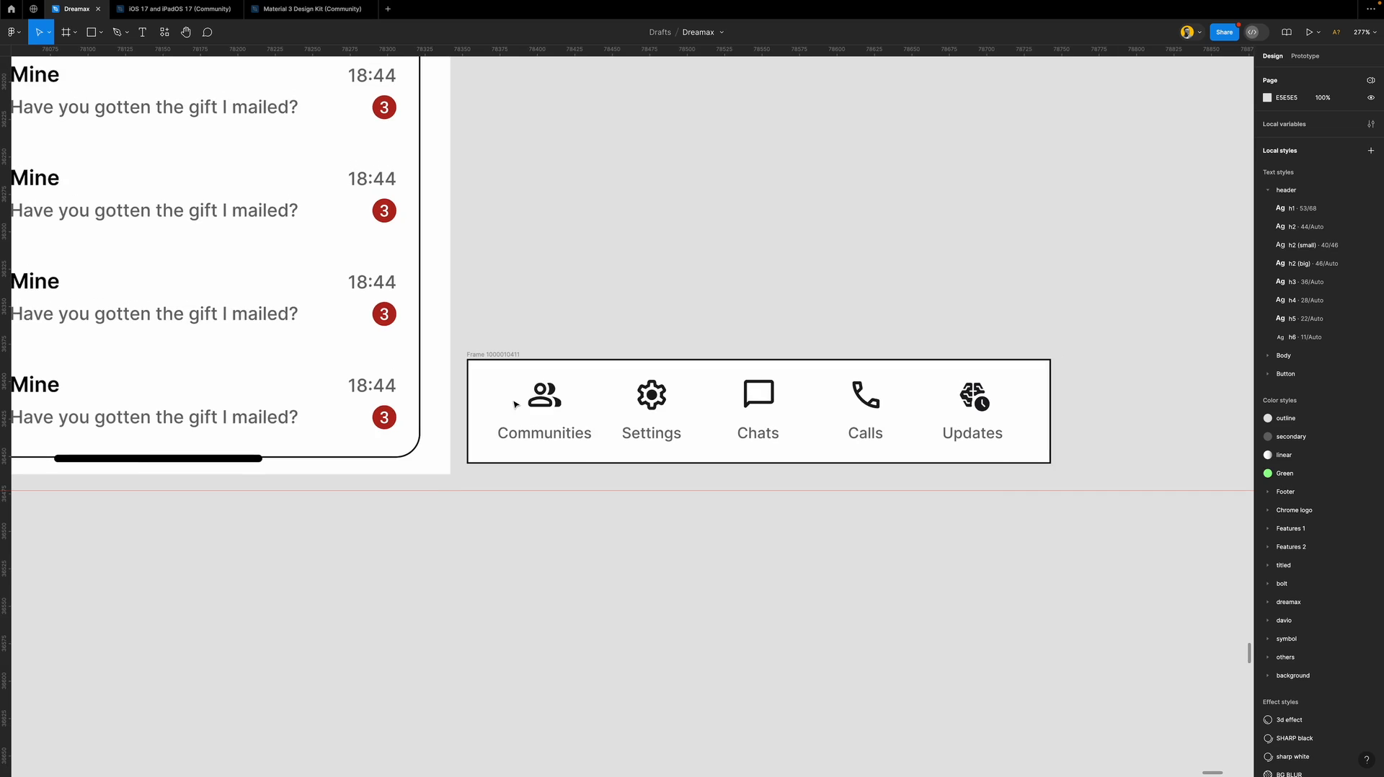
click(504, 354)
scroll(686, 359, down, 4)
scroll(686, 359, left, 3)
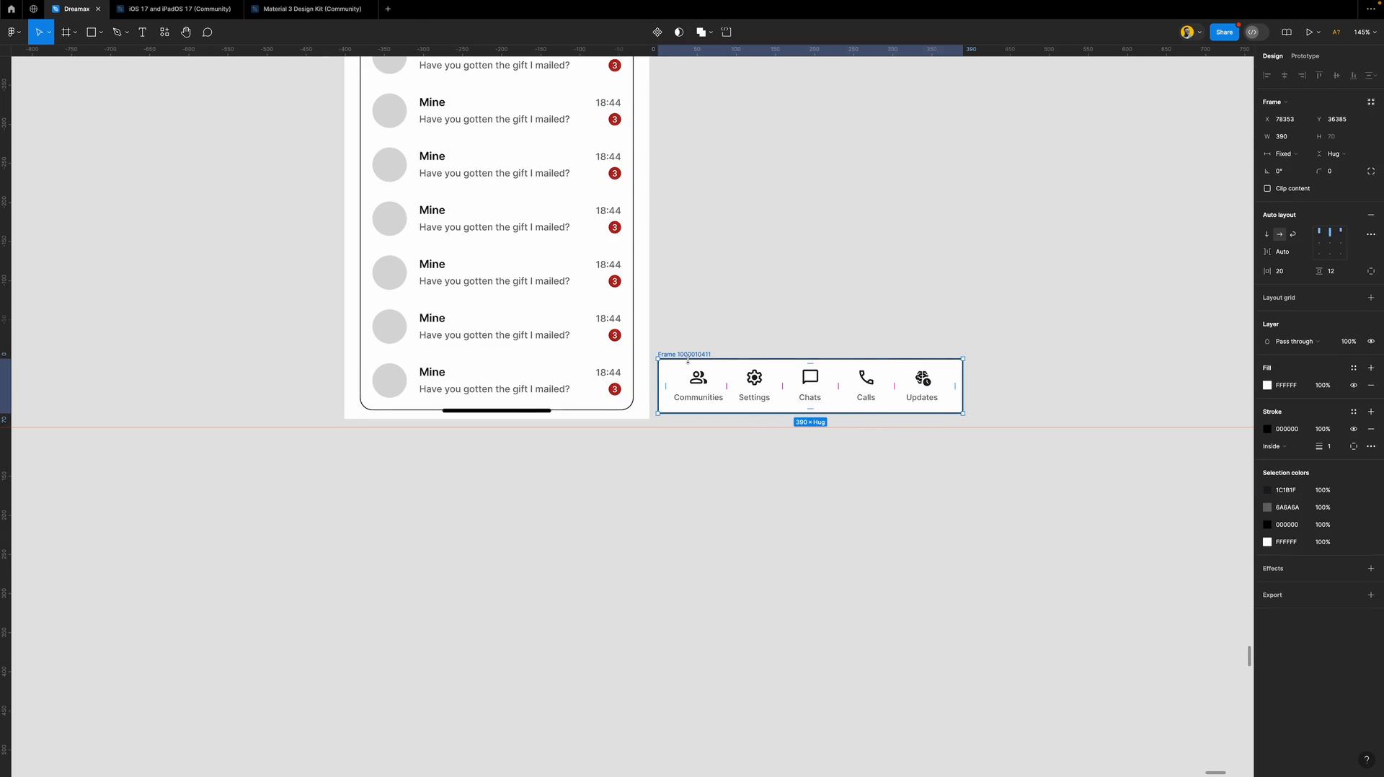
drag(665, 352, 641, 357)
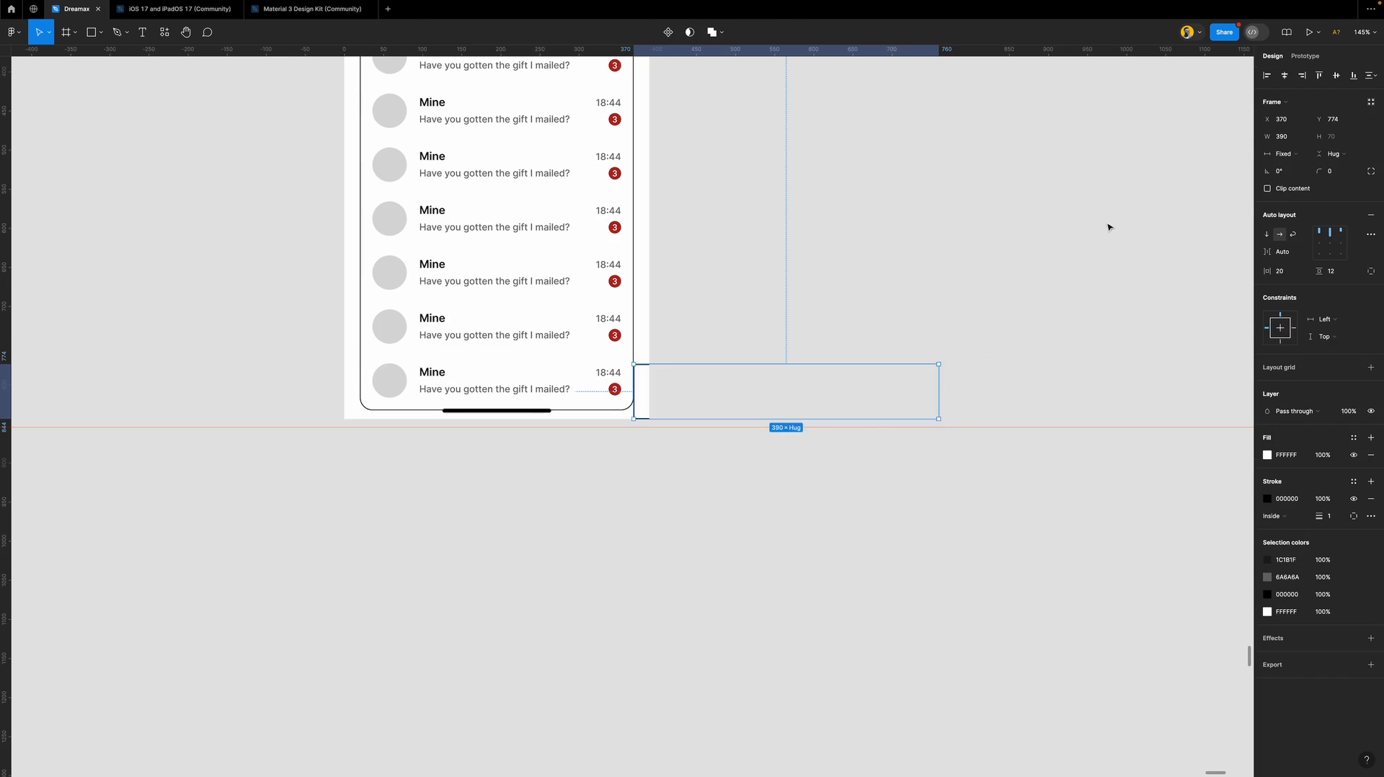
click(1285, 75)
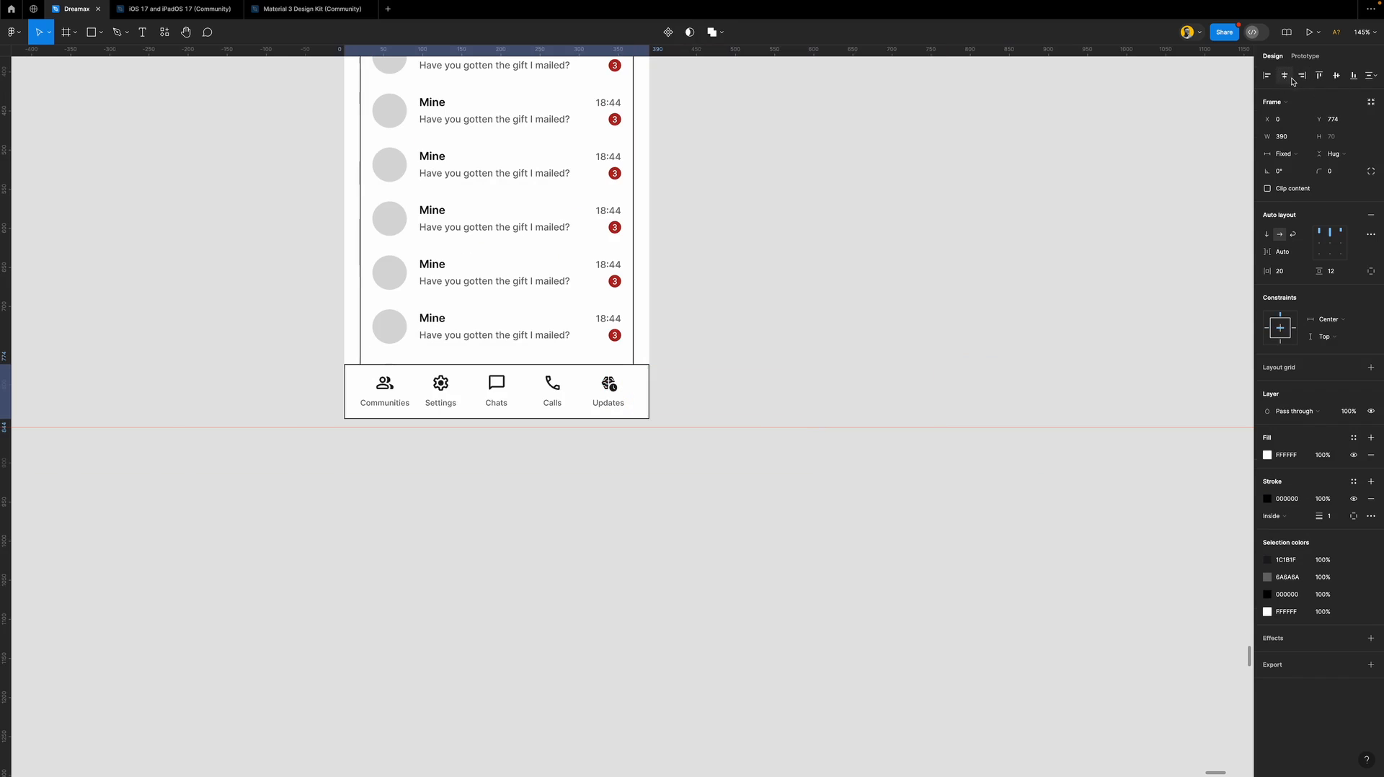
click(1353, 77)
scroll(432, 392, up, 3)
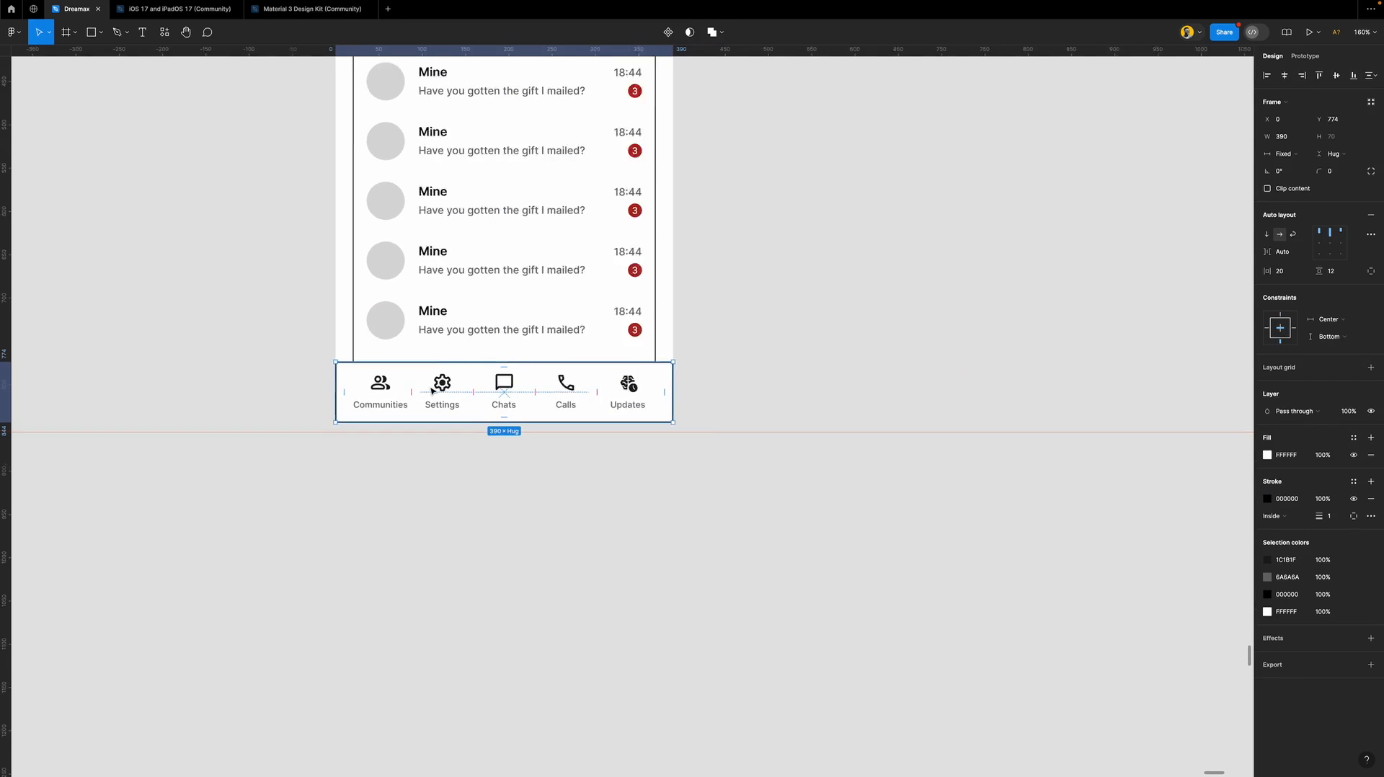
scroll(432, 391, up, 1)
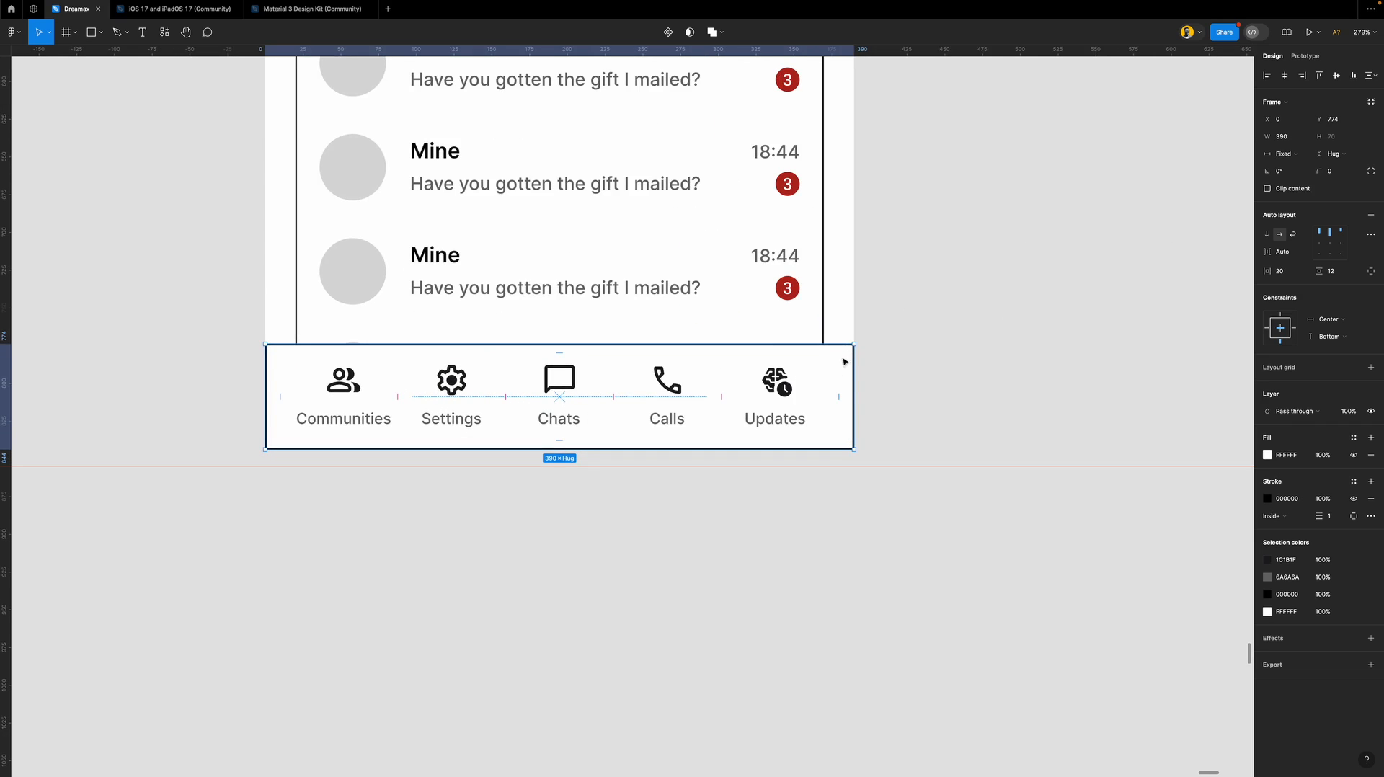
Raise the tab bar above the home indicator and combine both in one vertical auto layout without the black stroke.
drag(845, 362, 844, 300)
click(653, 438)
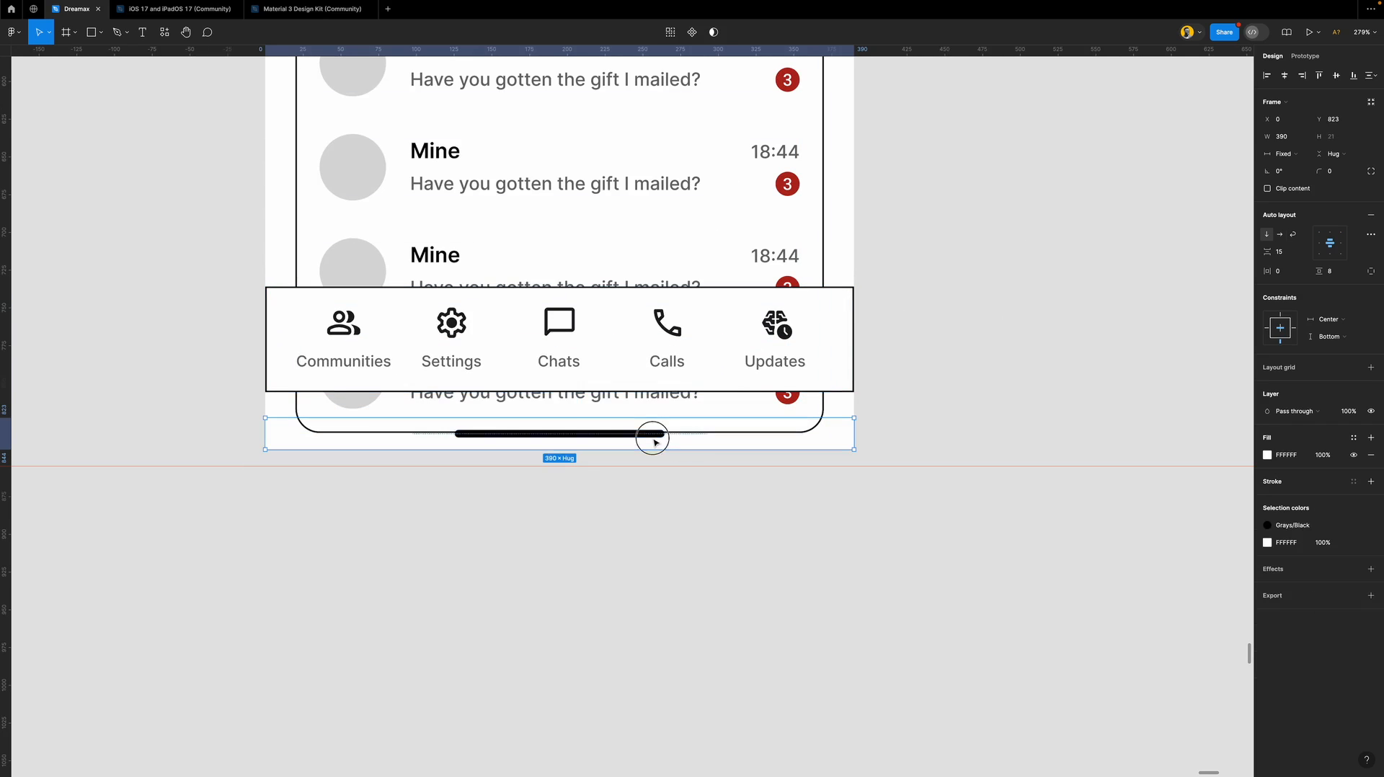
shift+click(834, 320)
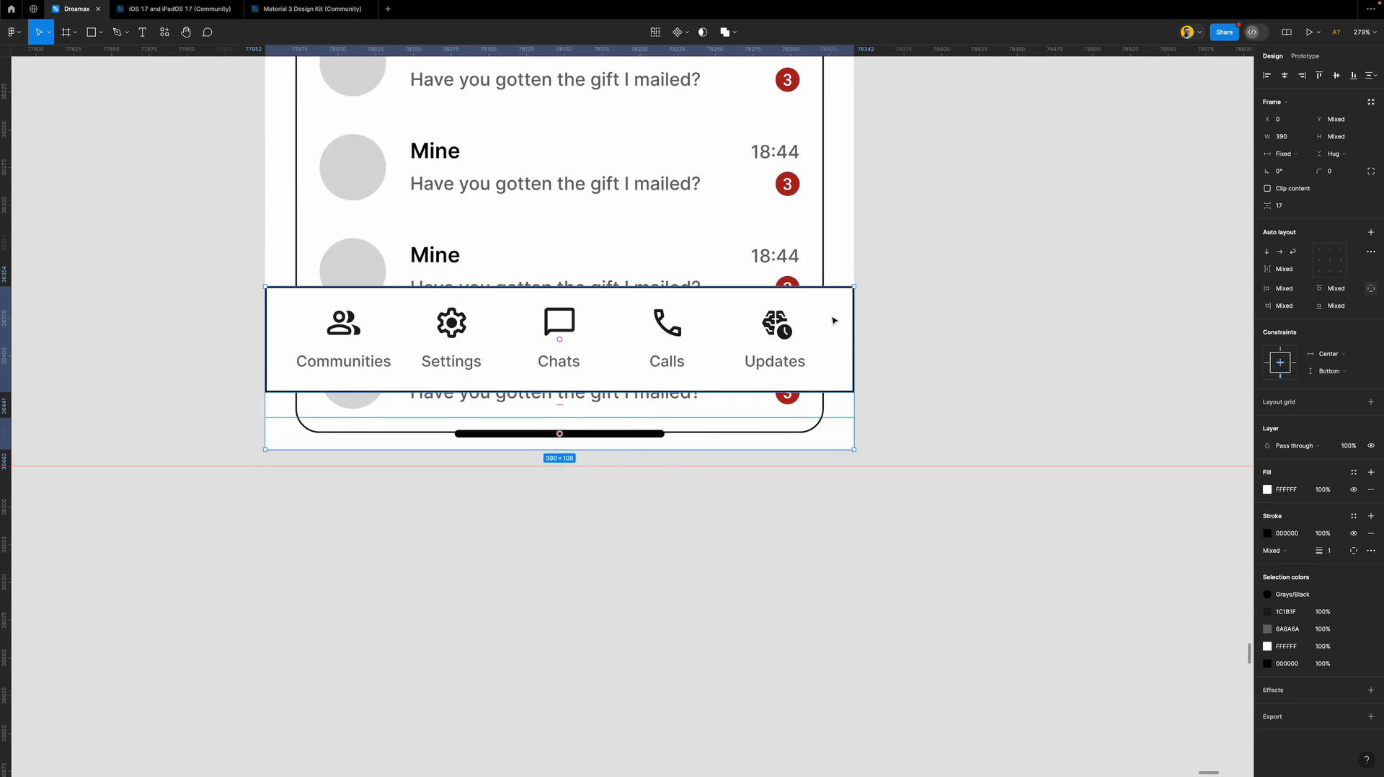
click(1372, 534)
key(shift+a)
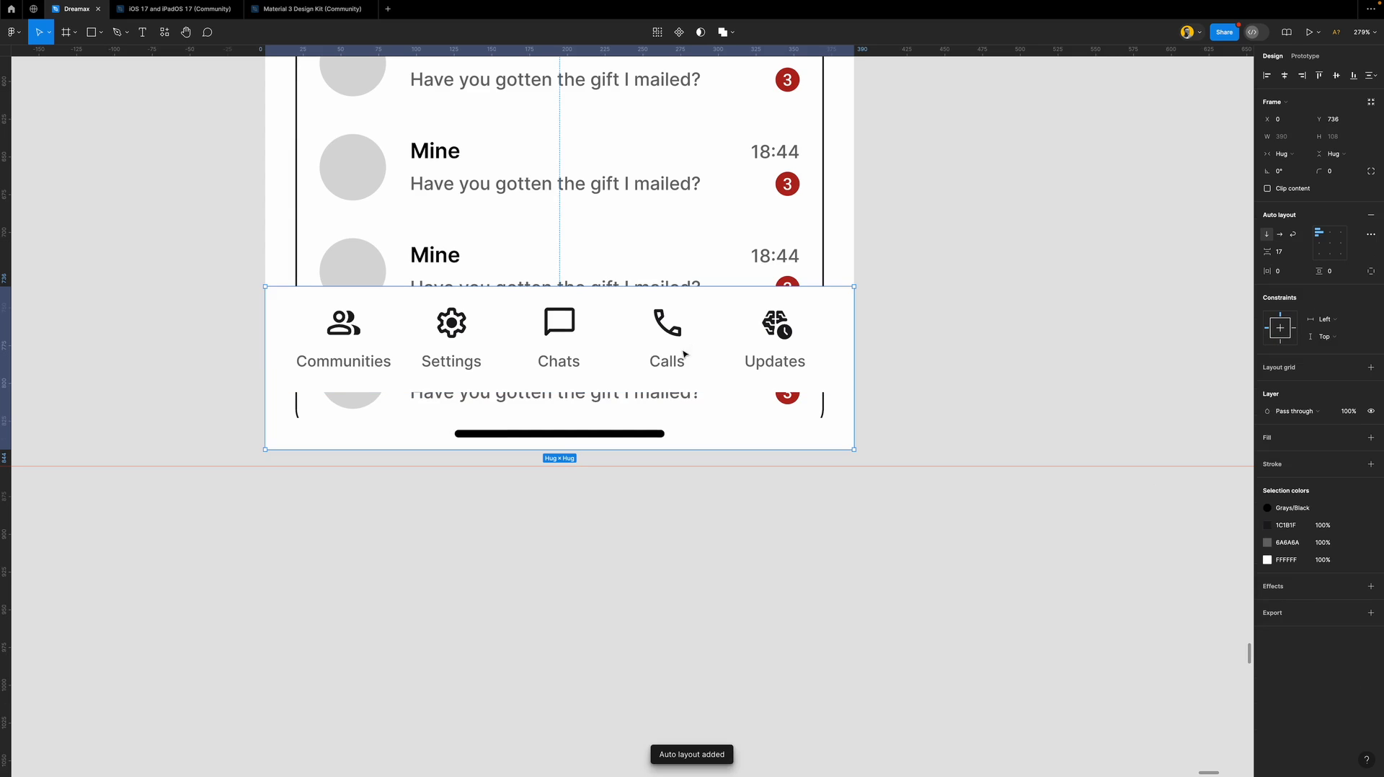
Set the item spacing of the combined bottom bar to 0 and align it to the bottom of the screen.
click(1281, 253)
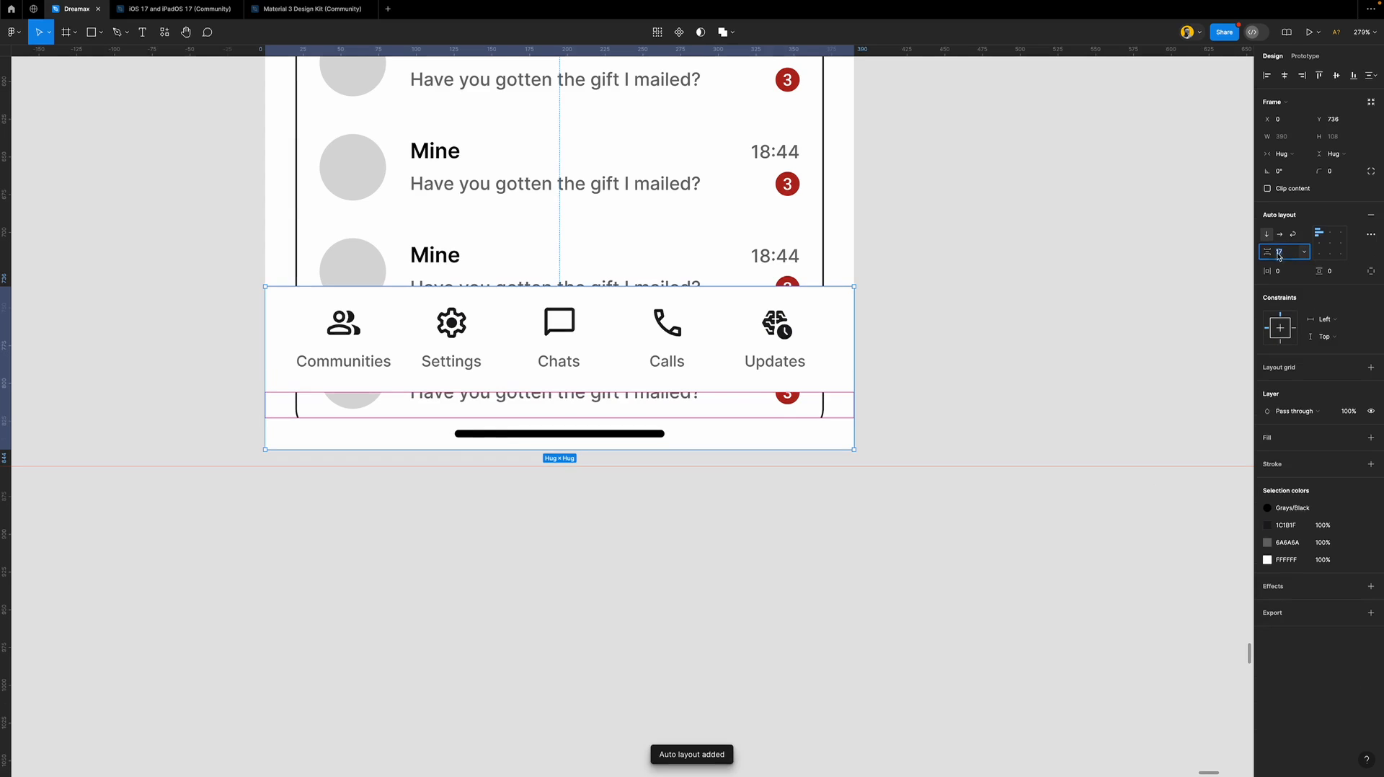
text(0)
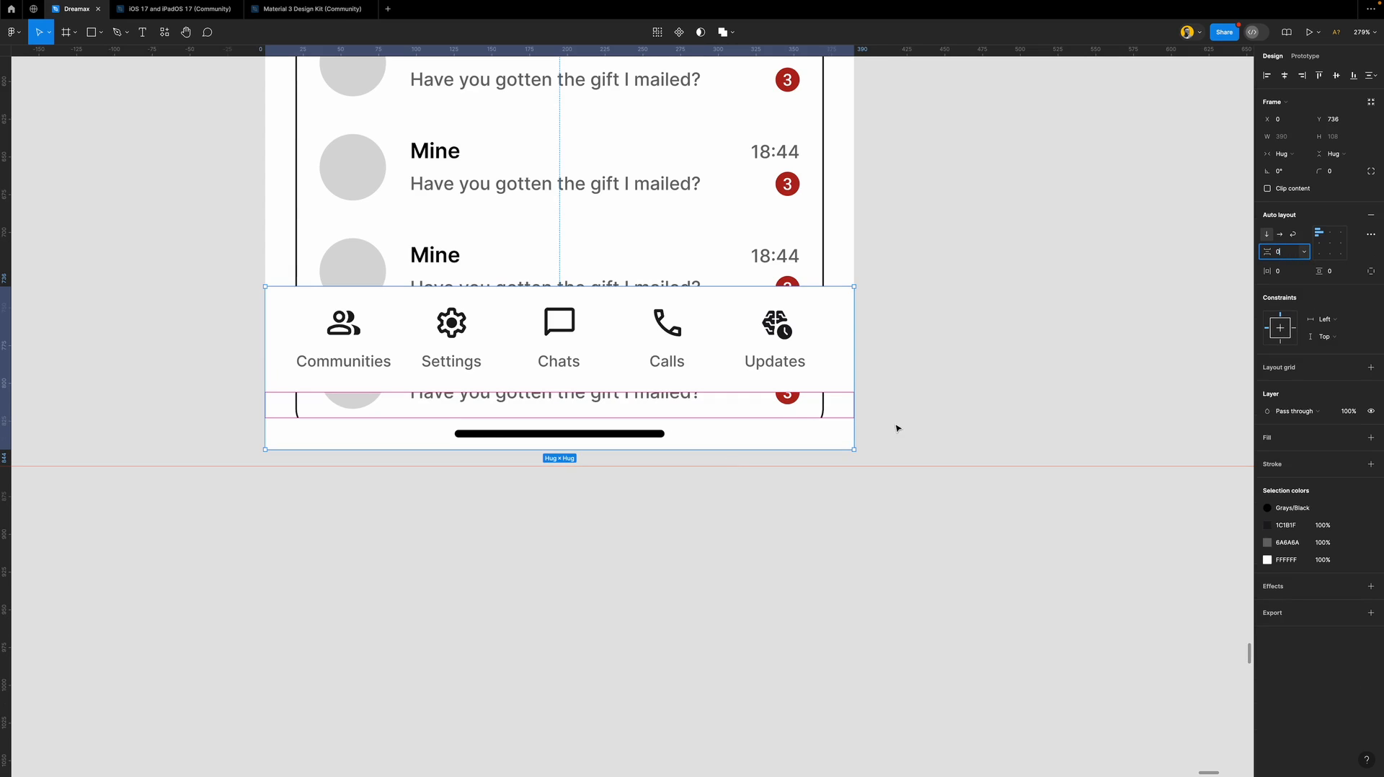
key(Return)
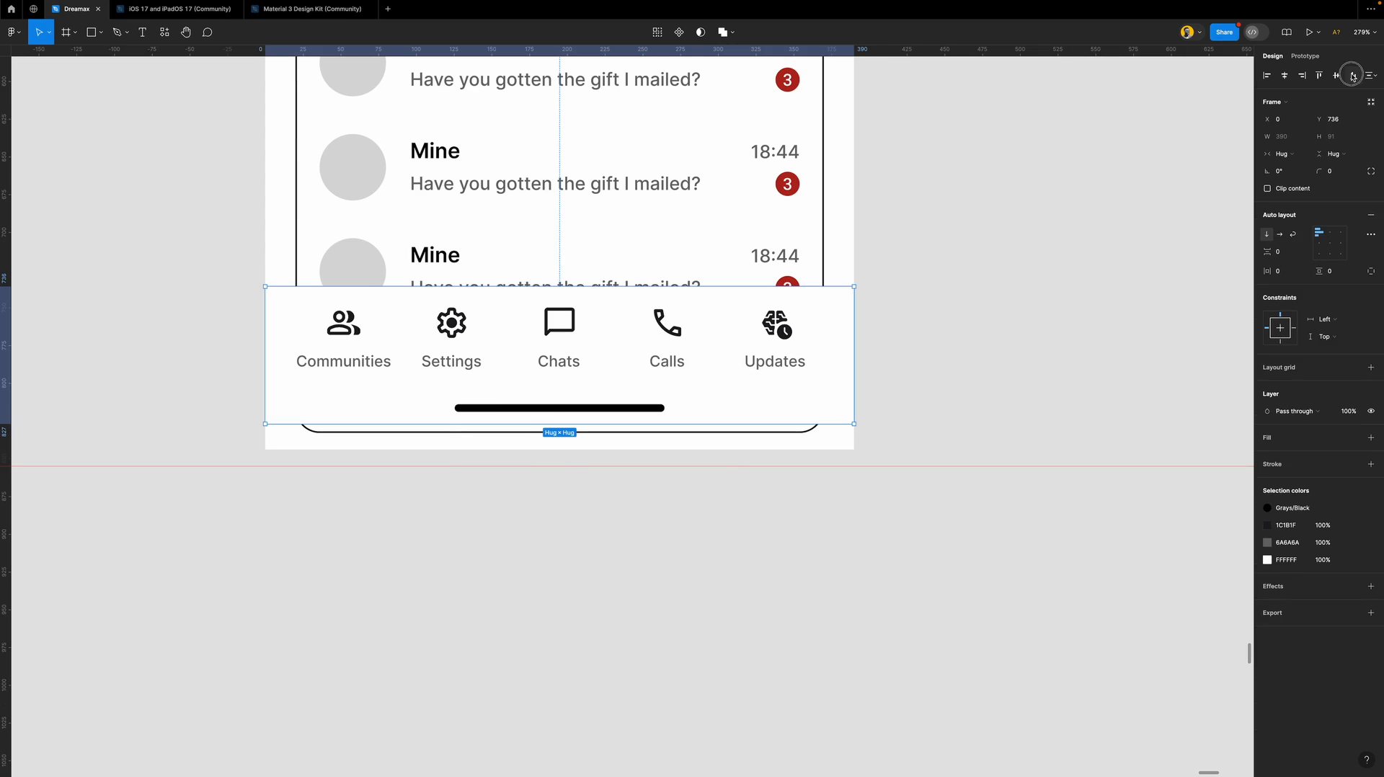
click(1354, 75)
scroll(710, 435, up, 2)
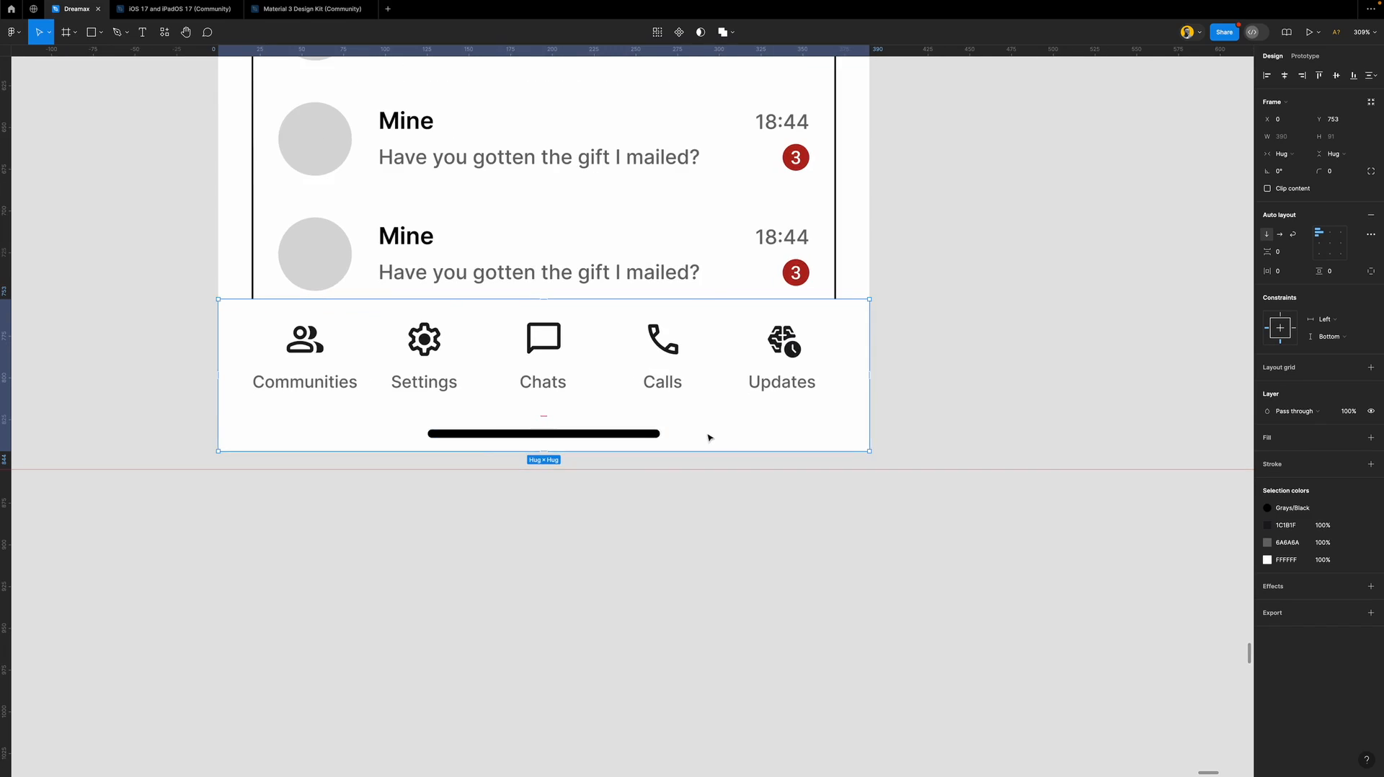
scroll(209, 170, left, 2)
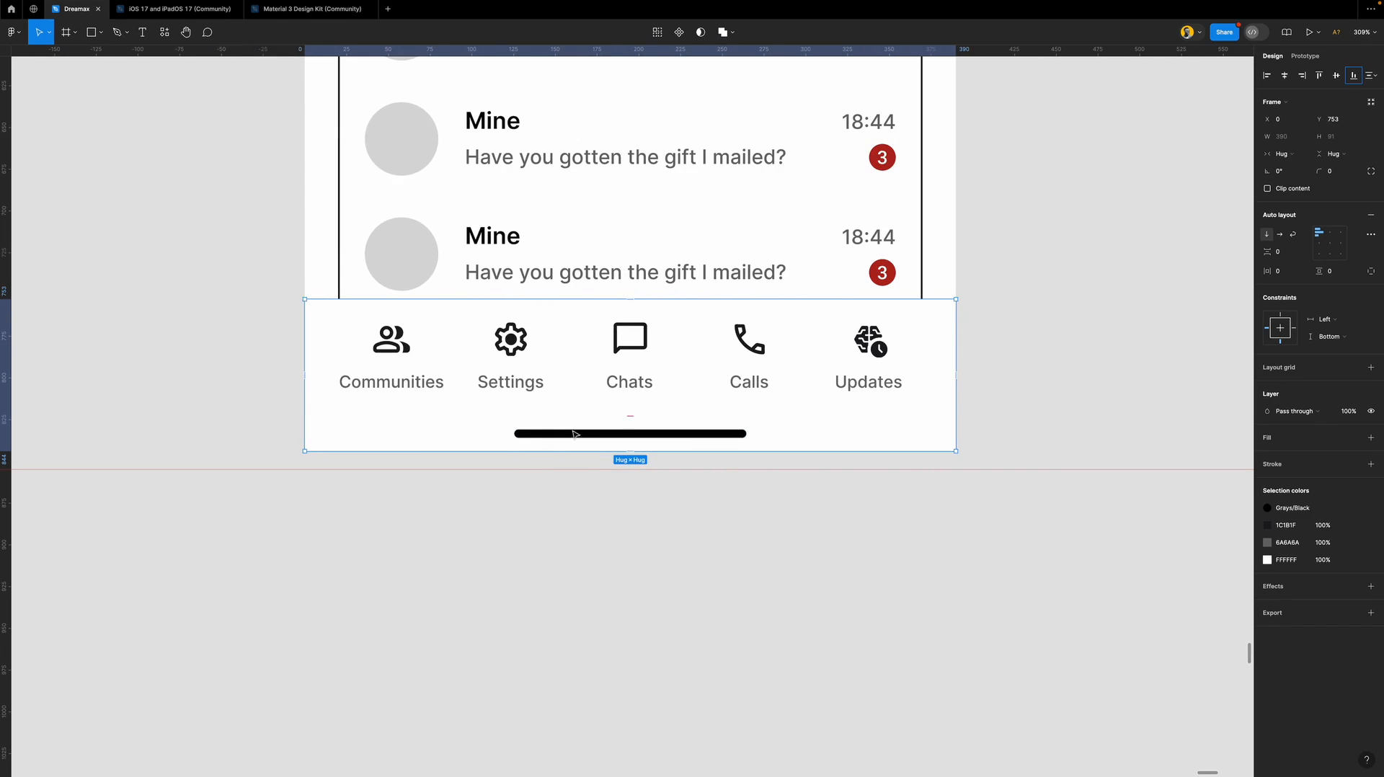
Switch to the iOS 17 and iPadOS 17 (Community) file and look through its iPhone and iPad keyboard examples.
click(173, 9)
scroll(589, 401, down, 5)
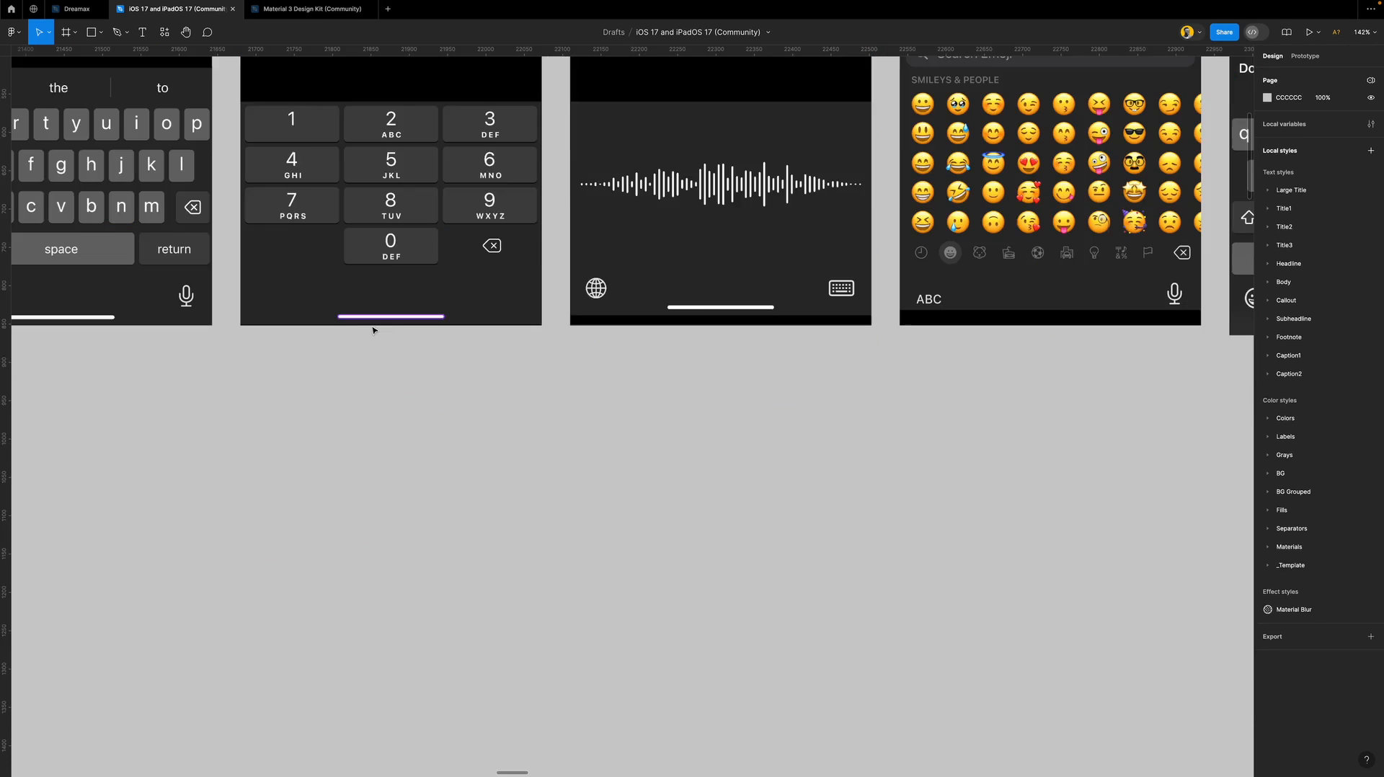
scroll(469, 327, down, 5)
scroll(391, 321, left, 3)
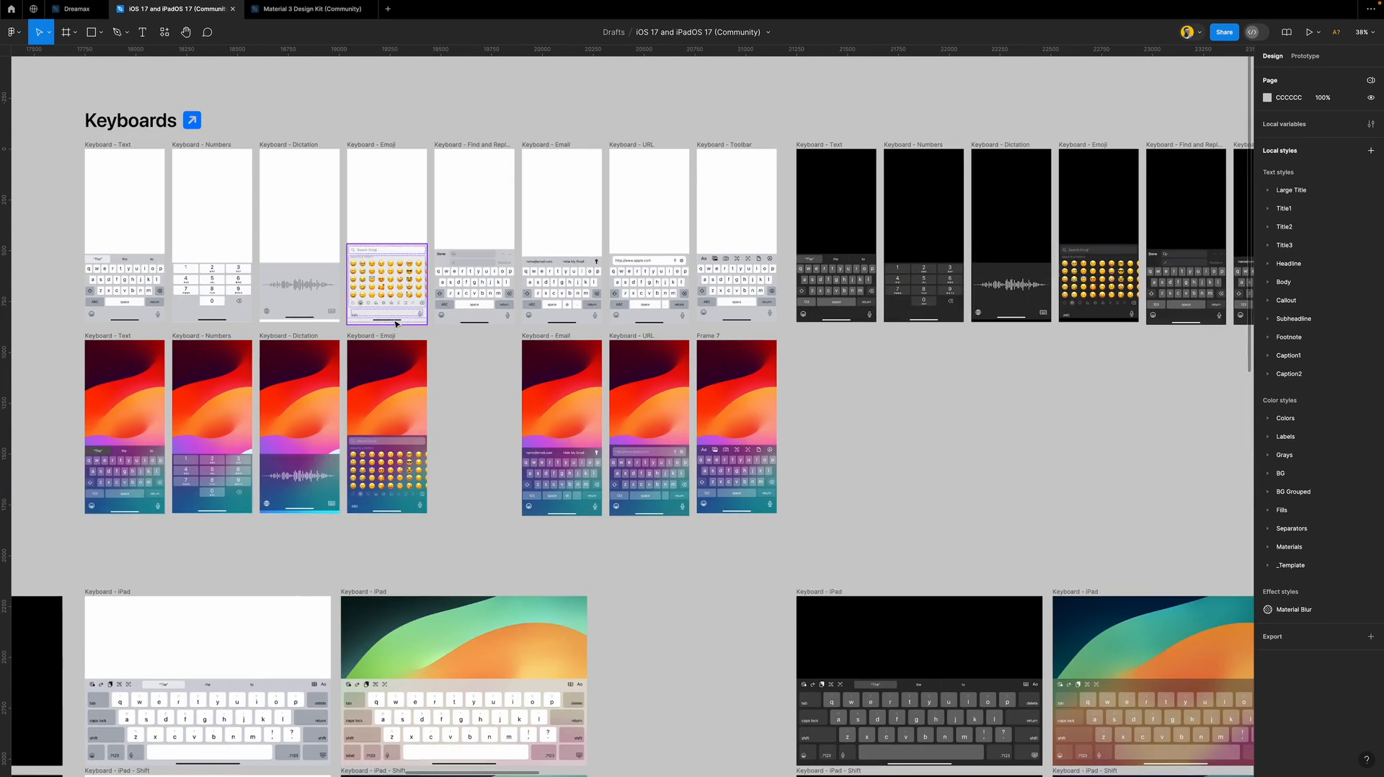
scroll(411, 316, up, 5)
scroll(416, 314, down, 5)
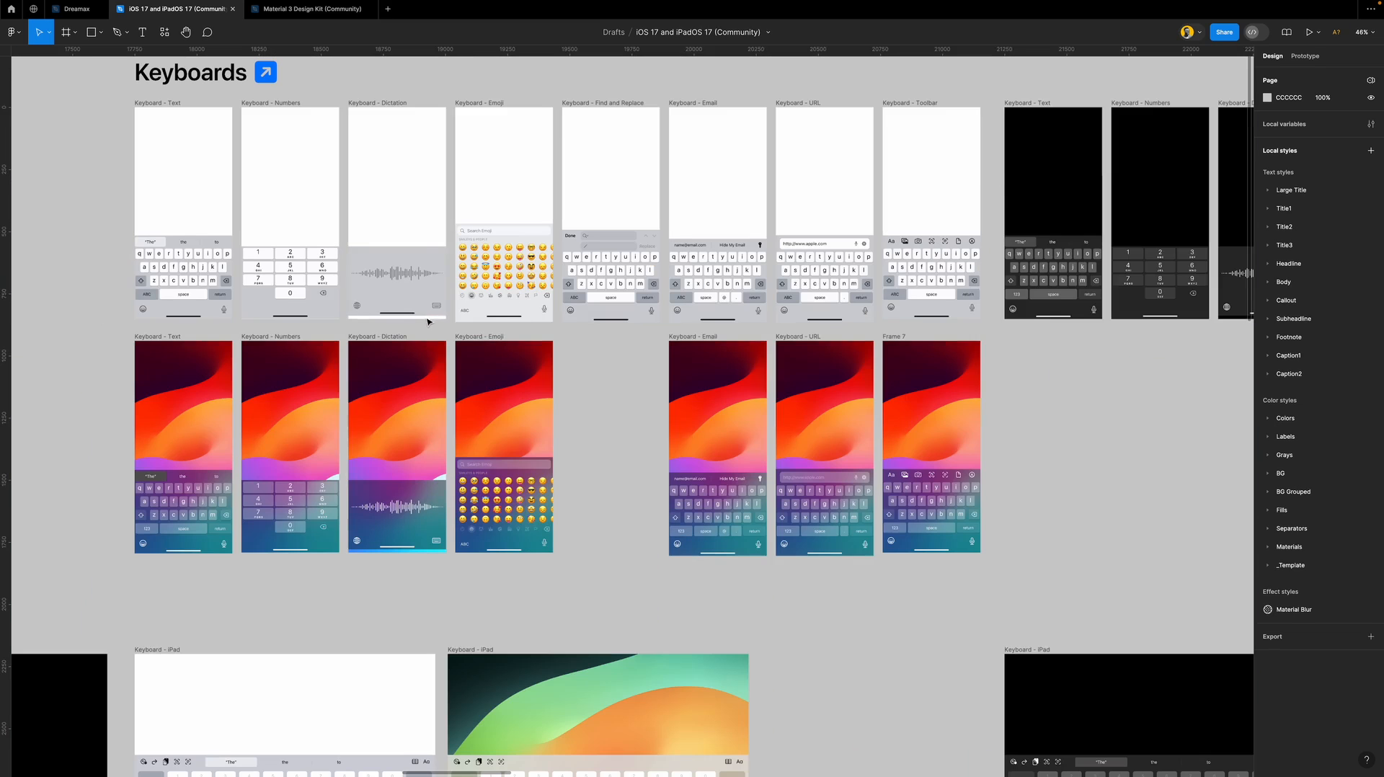
scroll(515, 348, down, 4)
scroll(515, 348, down, 5)
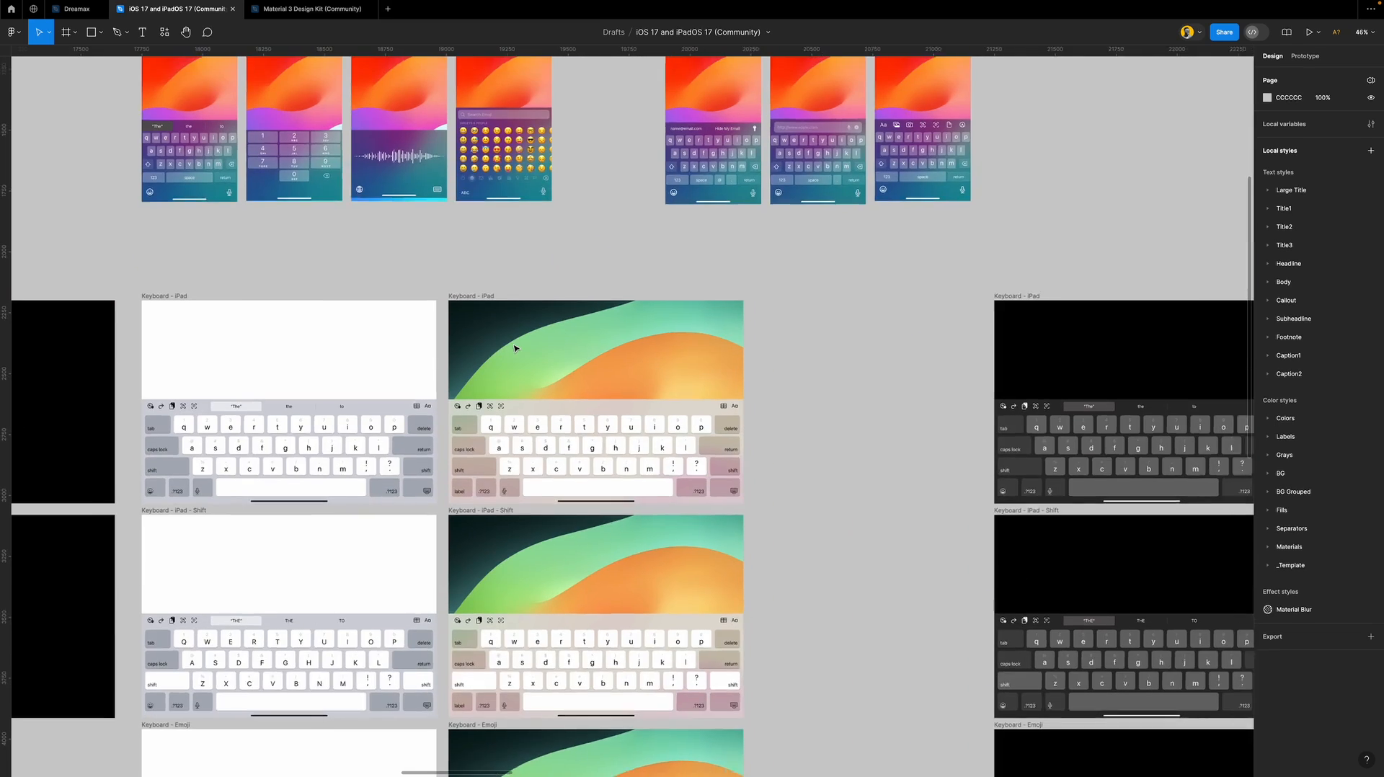
scroll(510, 353, up, 4)
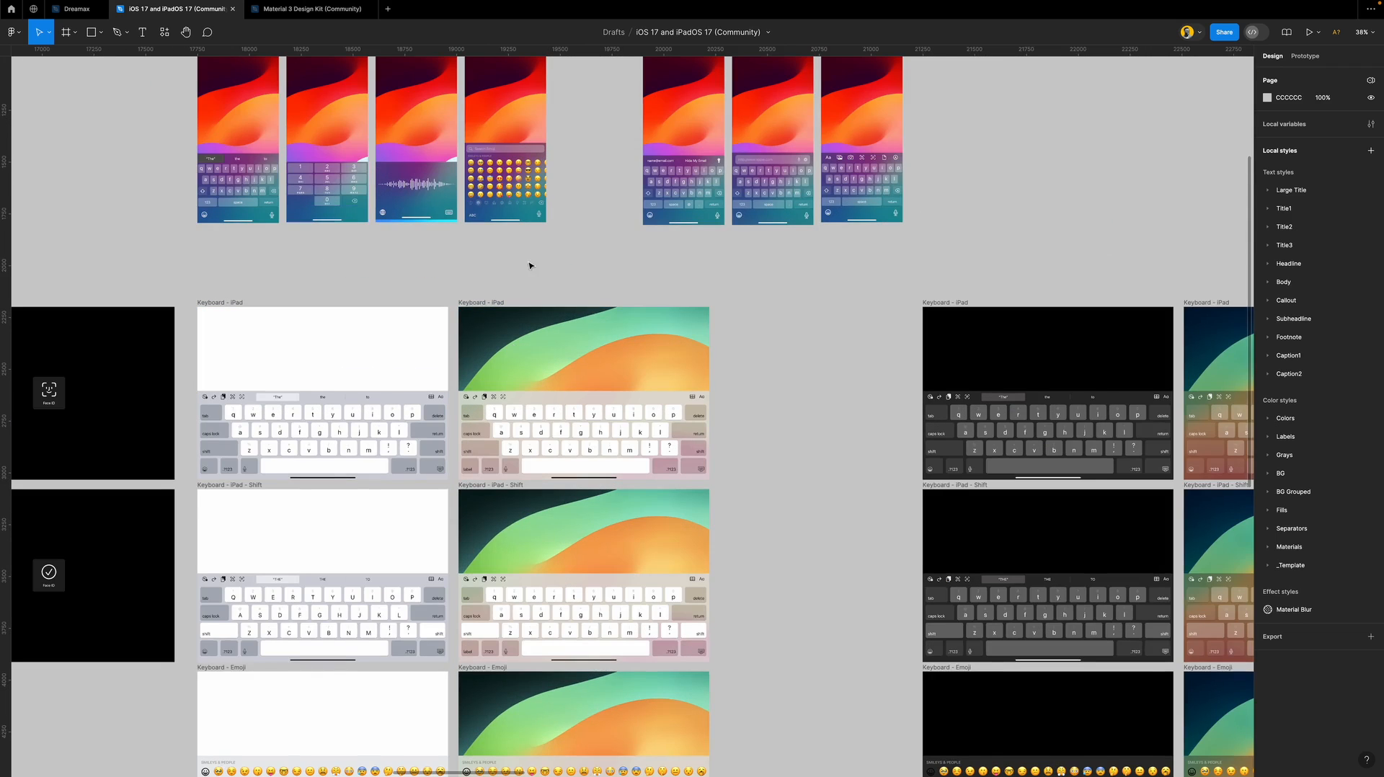
scroll(533, 268, down, 4)
scroll(539, 274, left, 5)
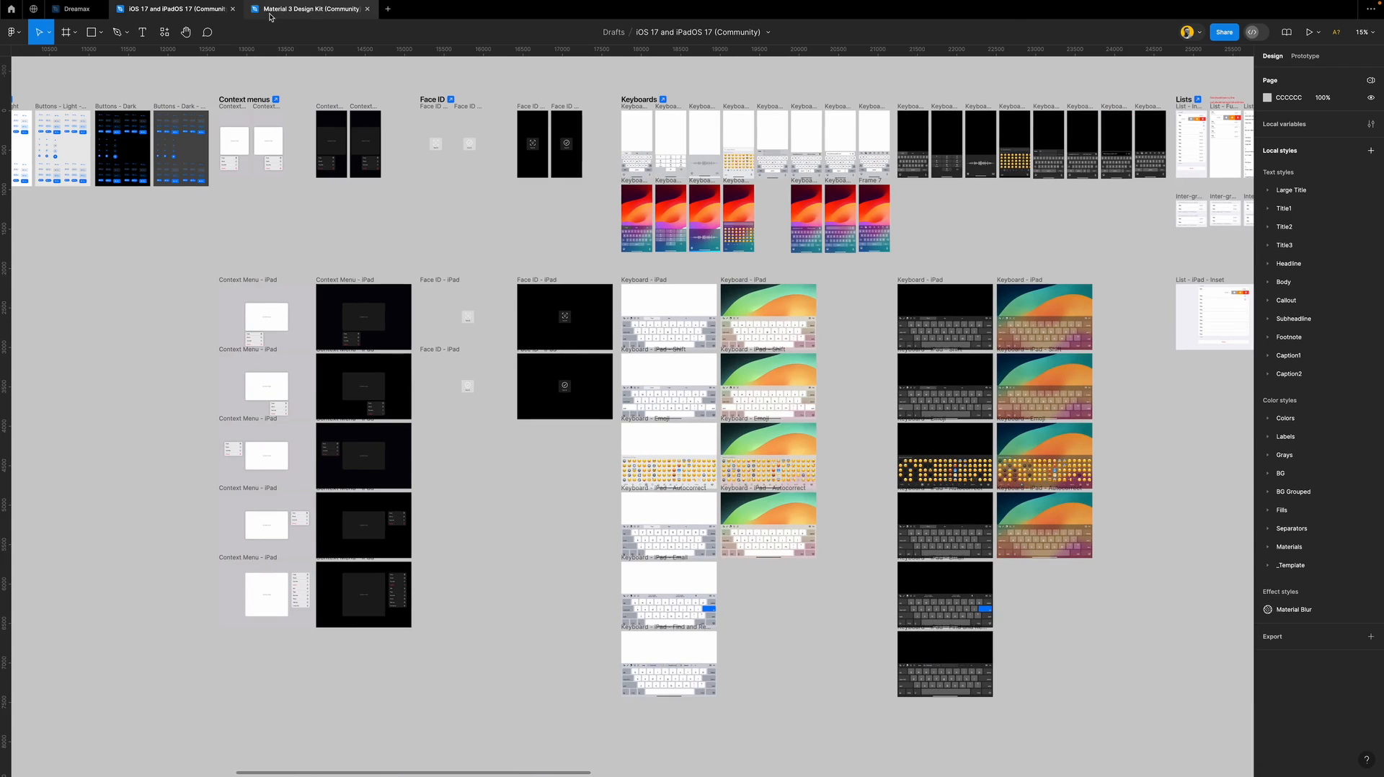
Switch to the Dreamax file and recolour the bottom navigation bar's icons to grey 6A6A6A.
click(76, 9)
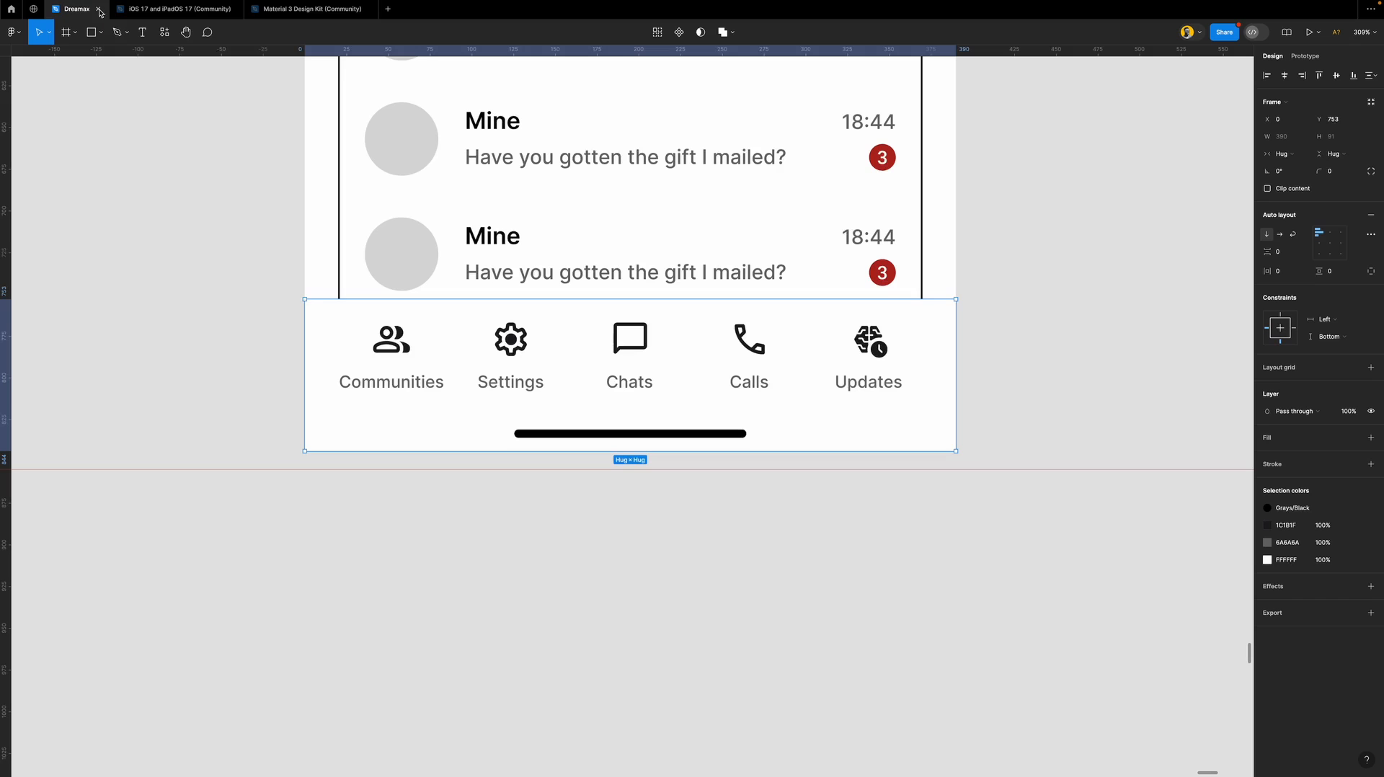
click(614, 496)
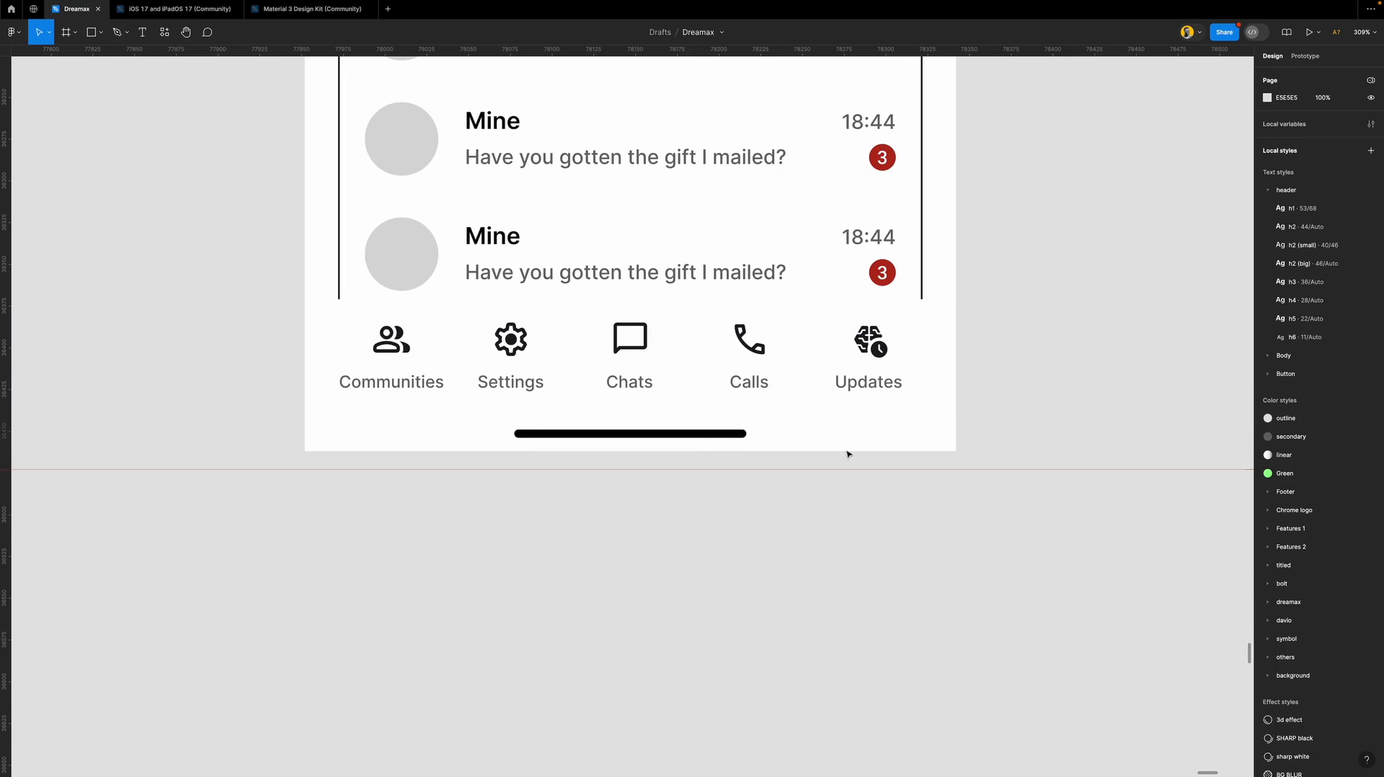
click(950, 391)
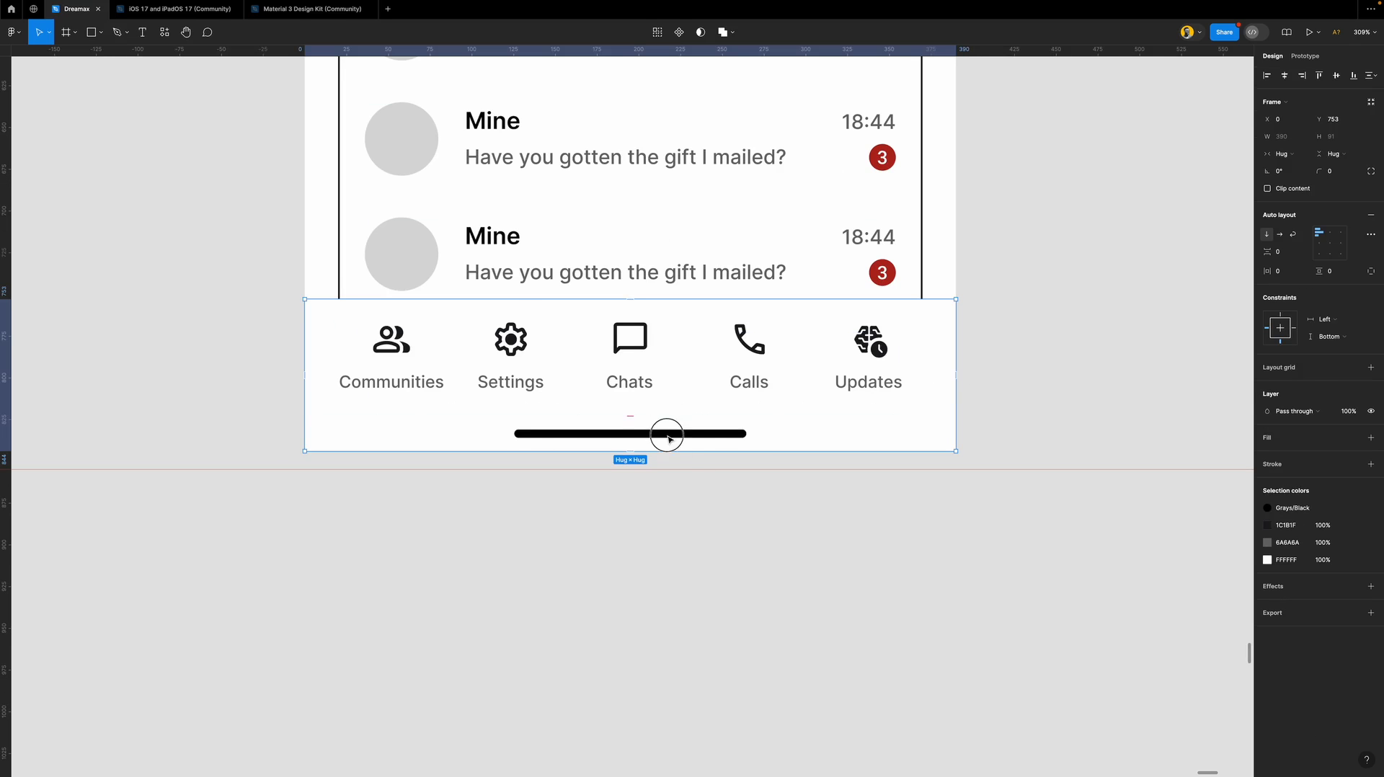
click(681, 447)
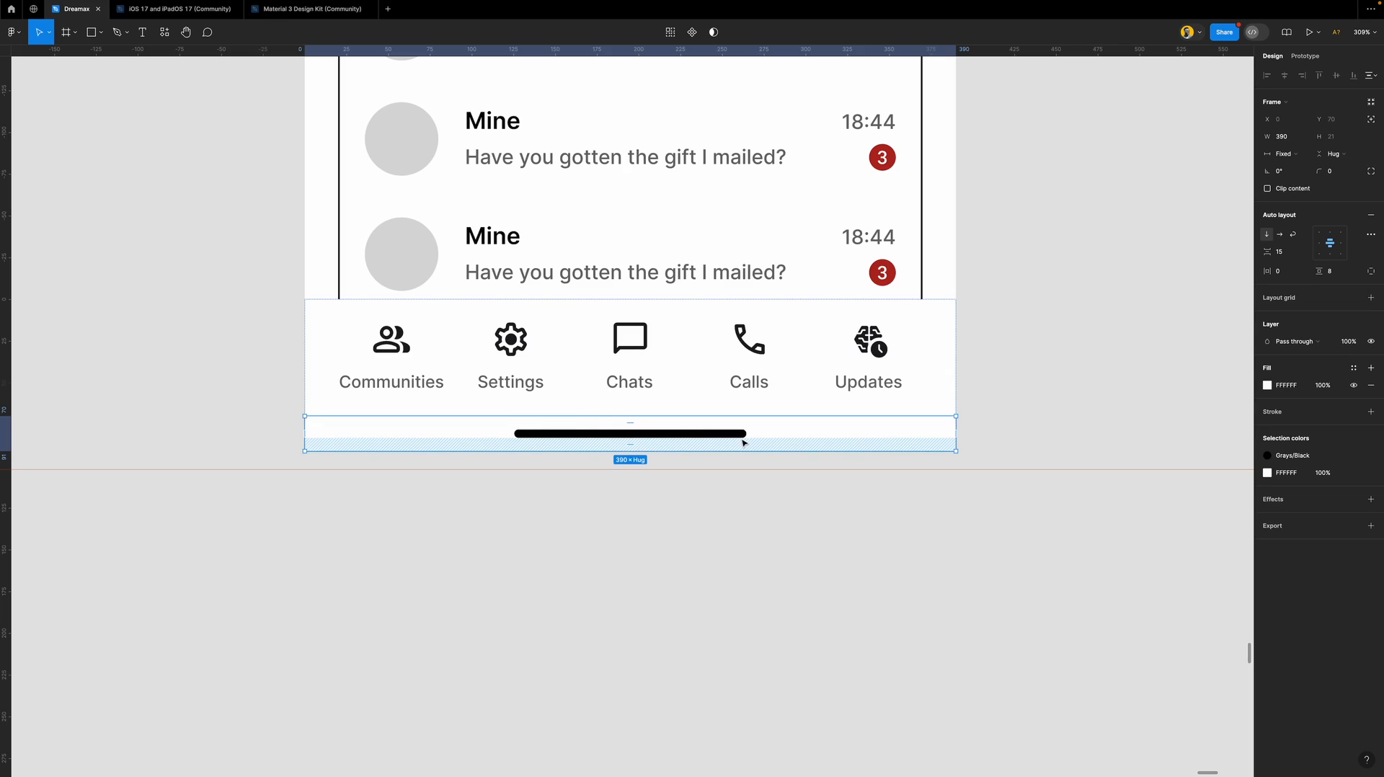
click(1004, 404)
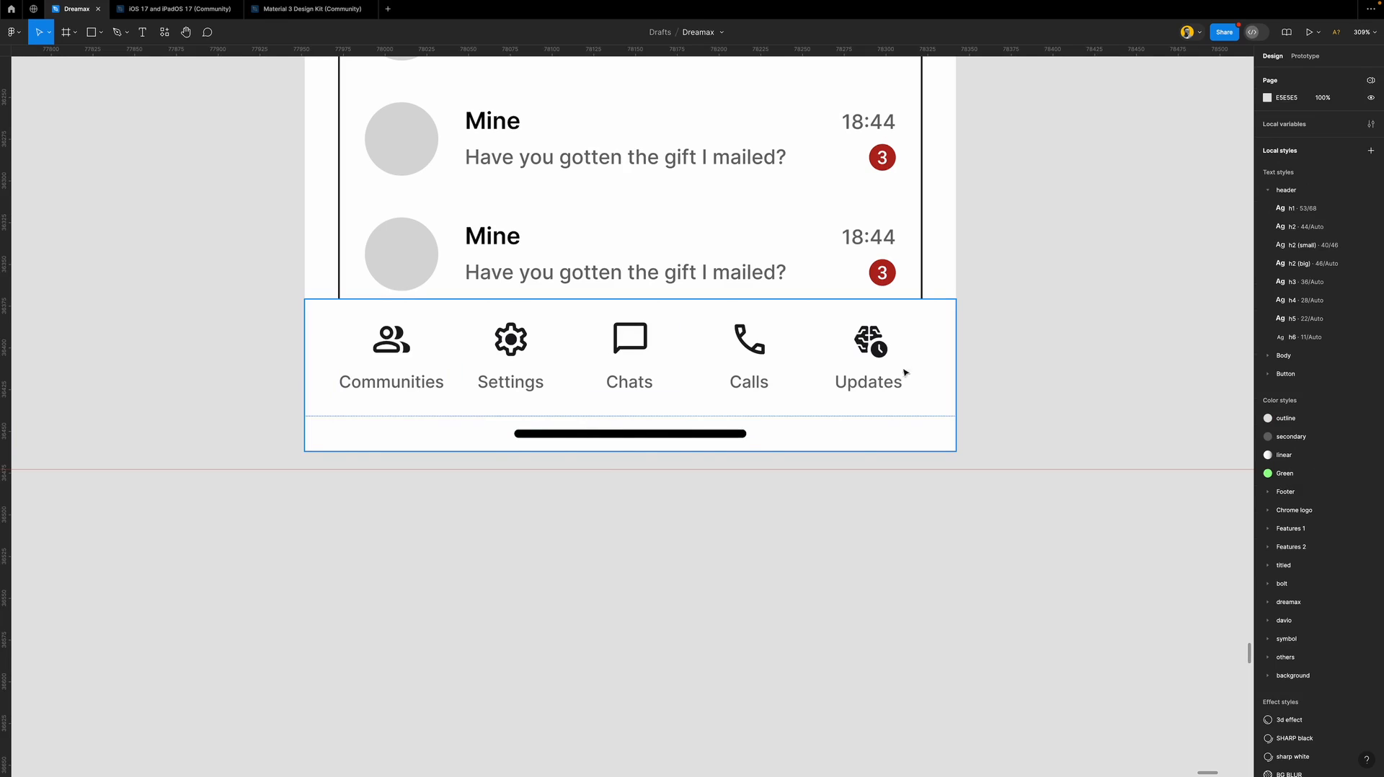
click(552, 364)
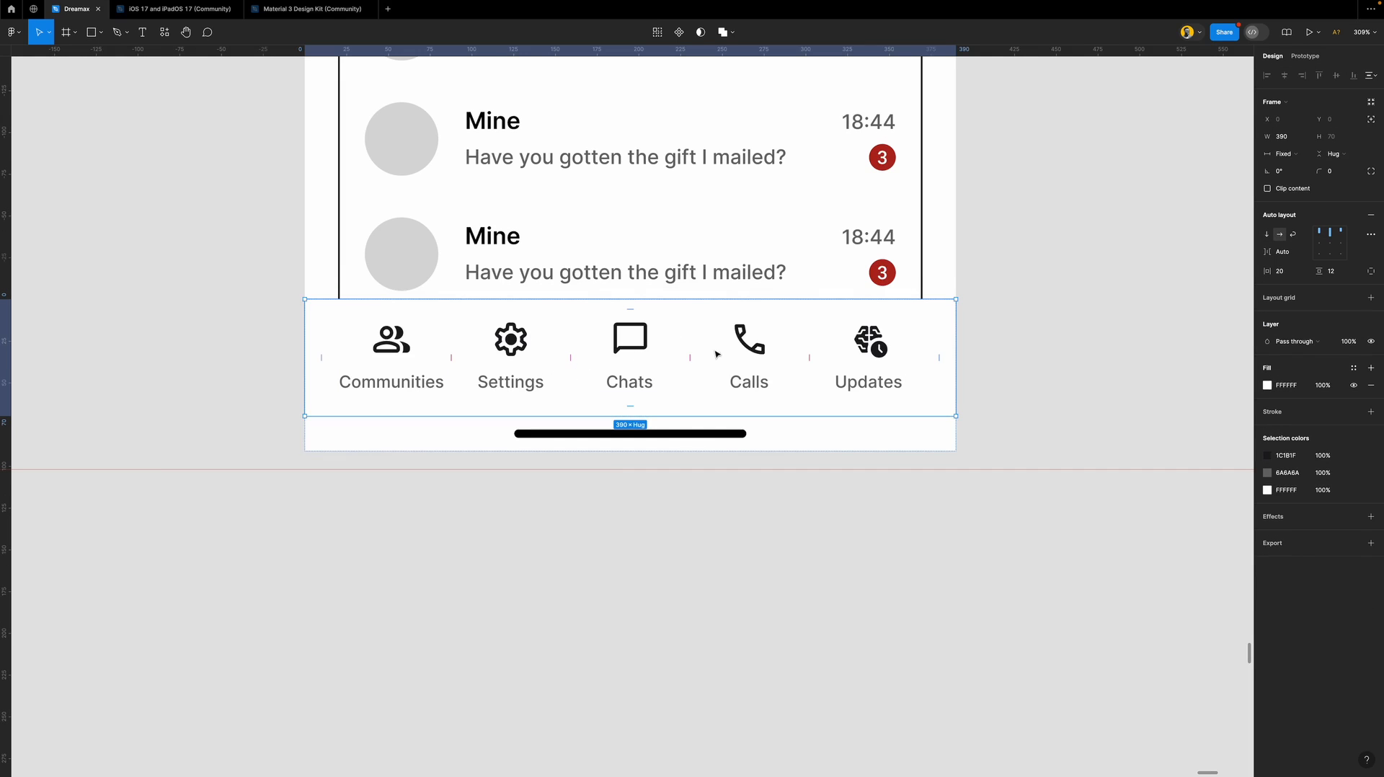
click(1267, 456)
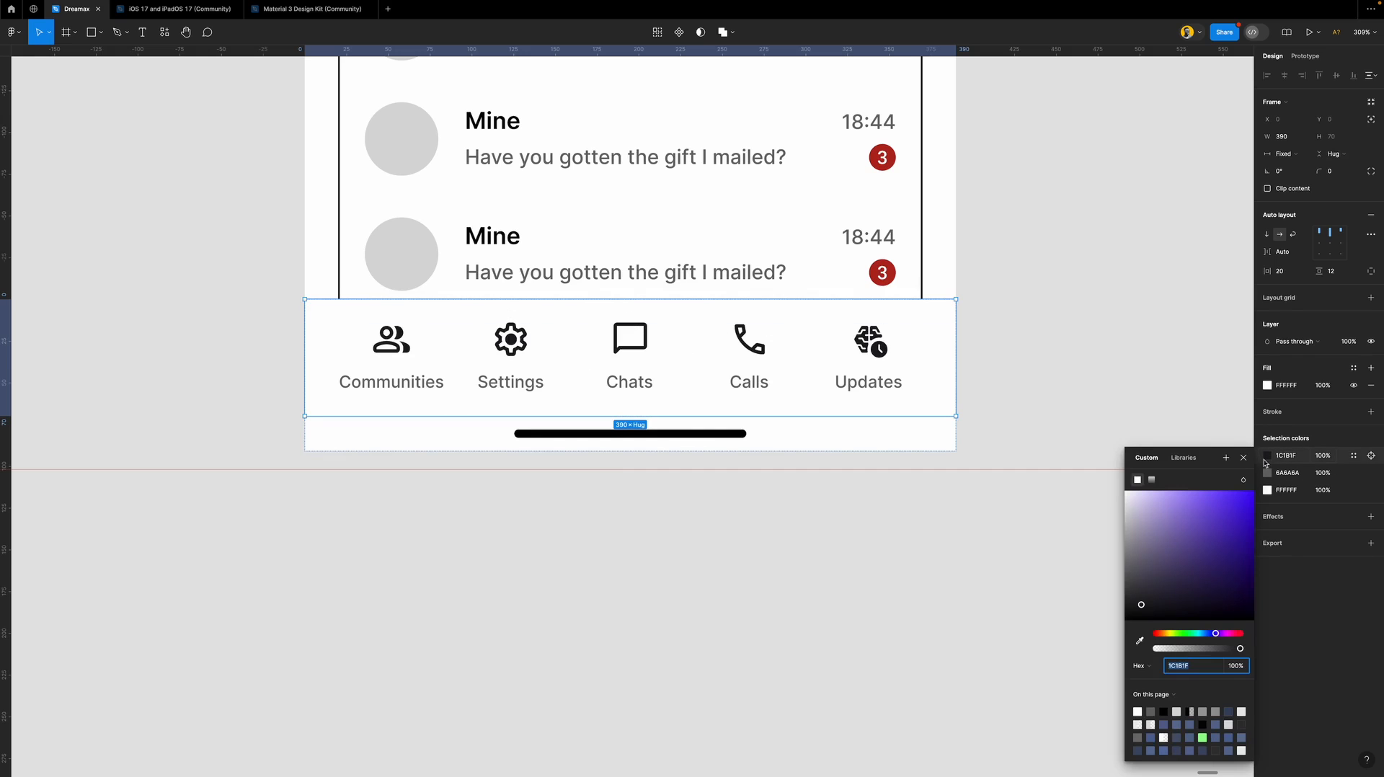
click(1151, 712)
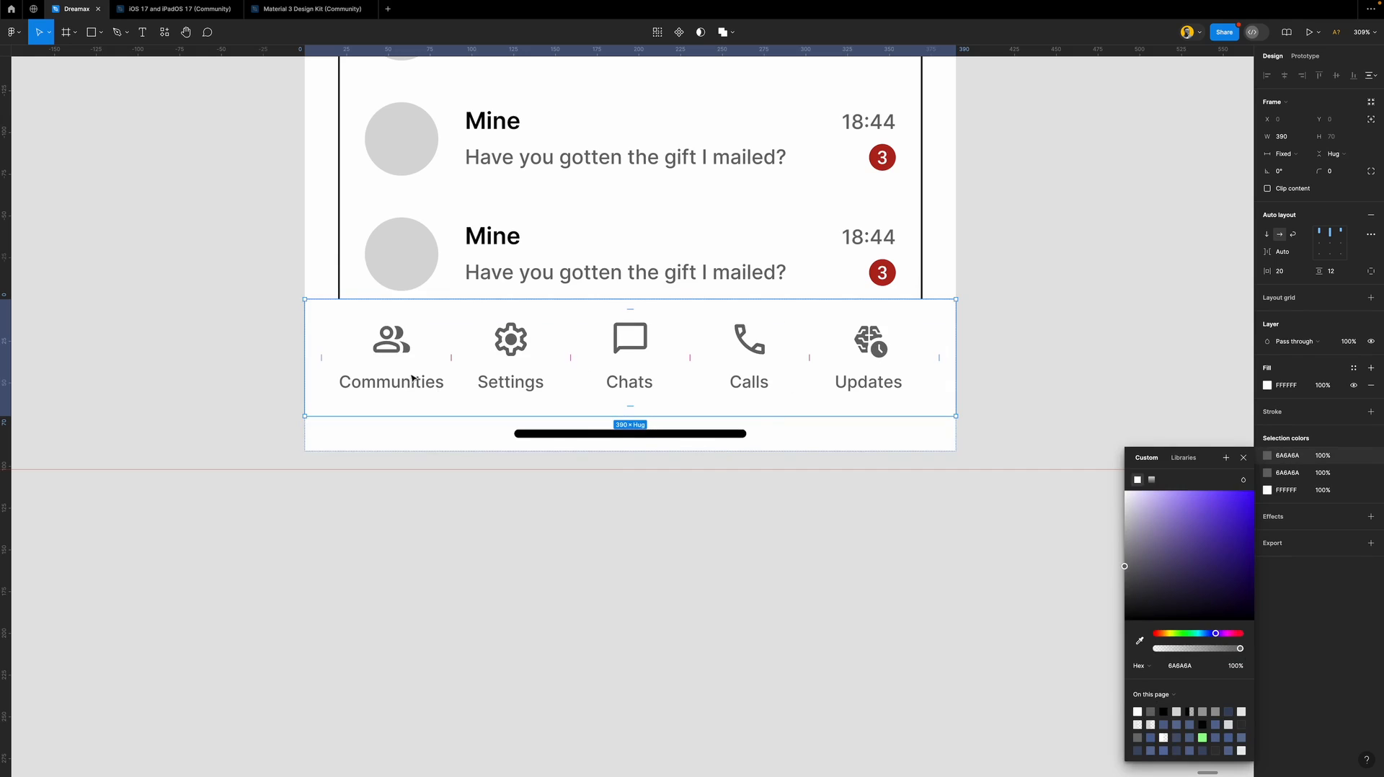
Reorder the bottom navigation items to Communities, Calls, Chats, Updates, Settings.
click(635, 350)
click(635, 352)
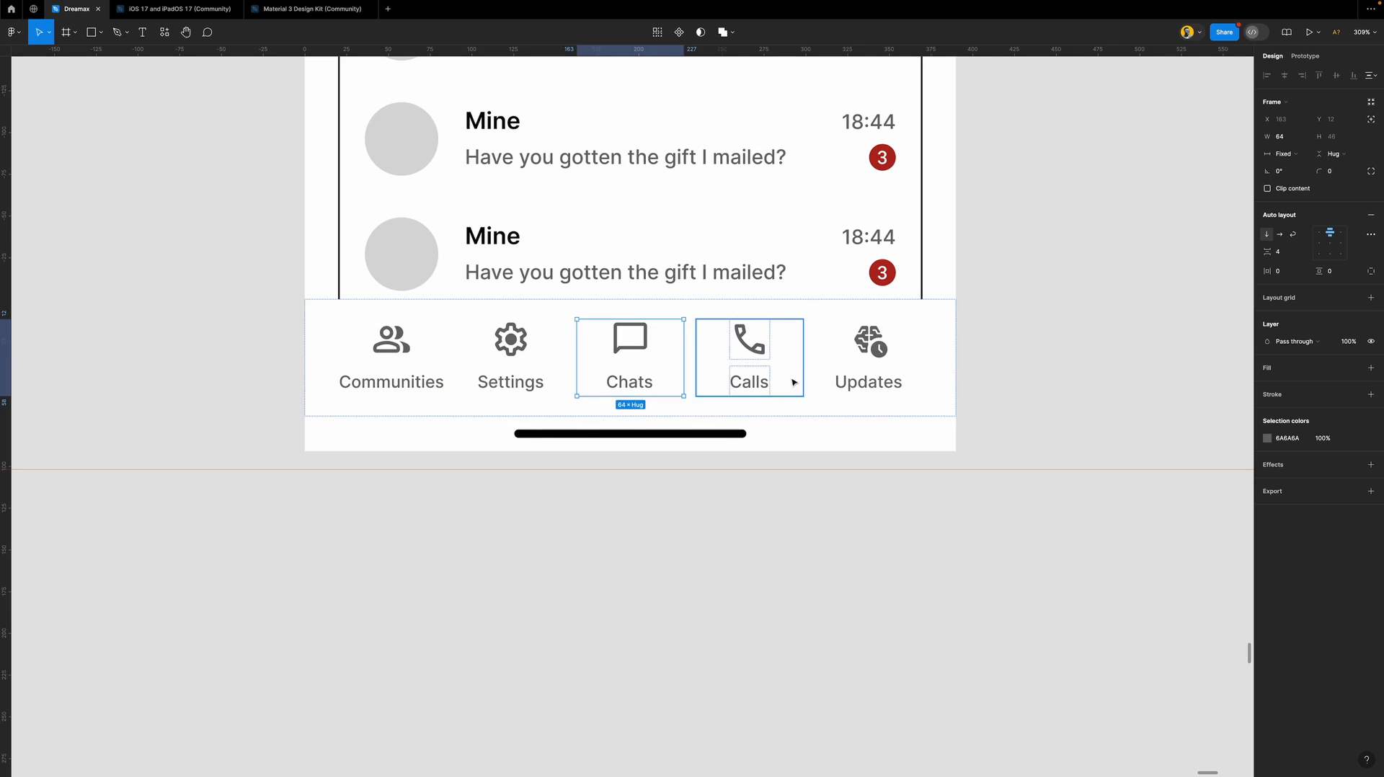
click(528, 364)
key(Right)
key(Right)
key(Right)
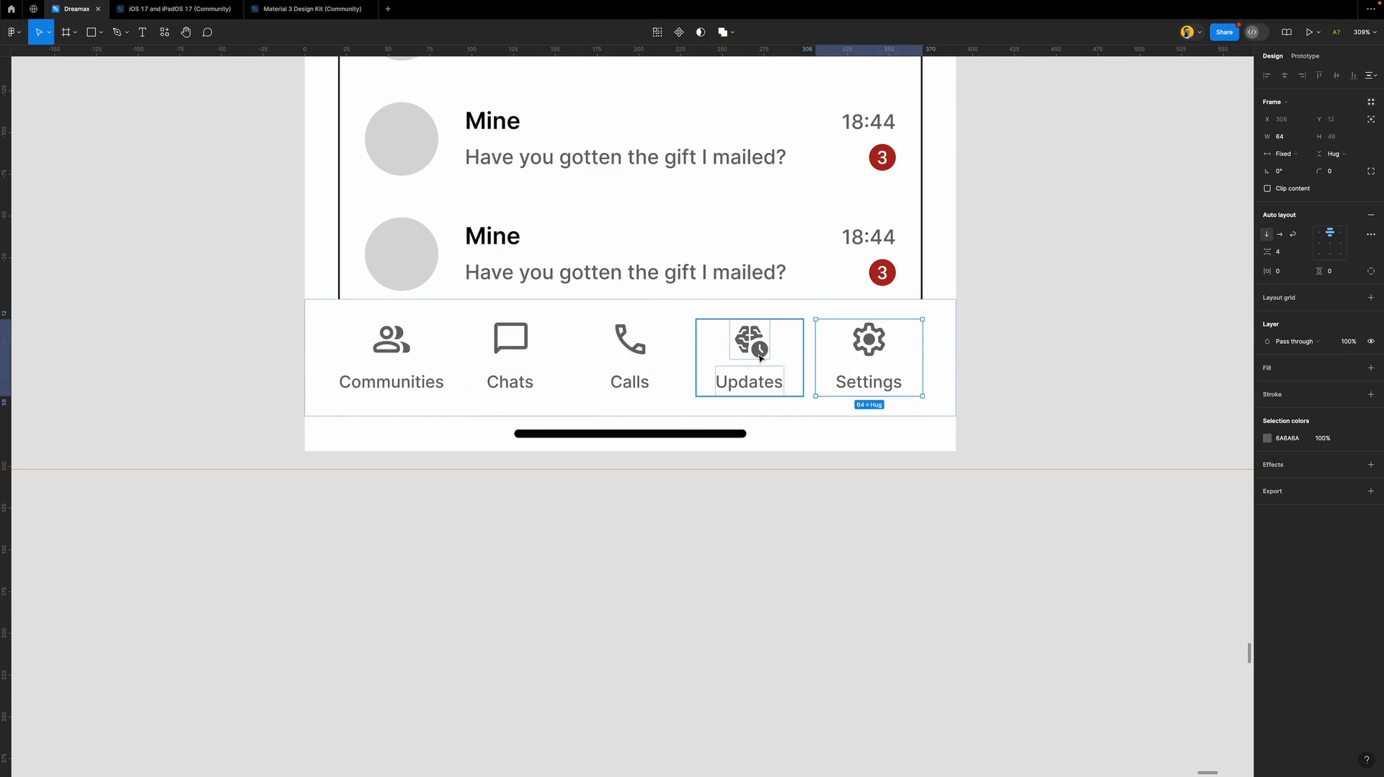
click(525, 363)
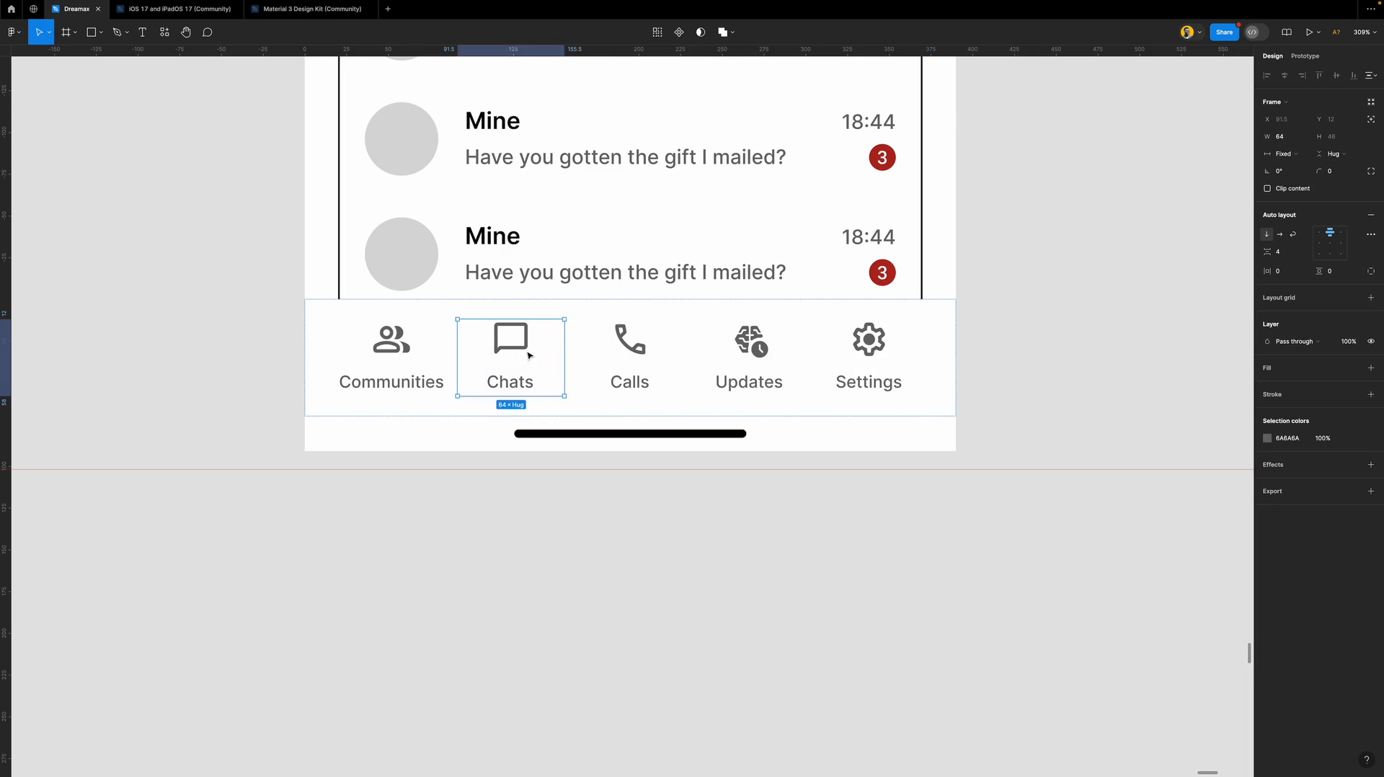
key(Right)
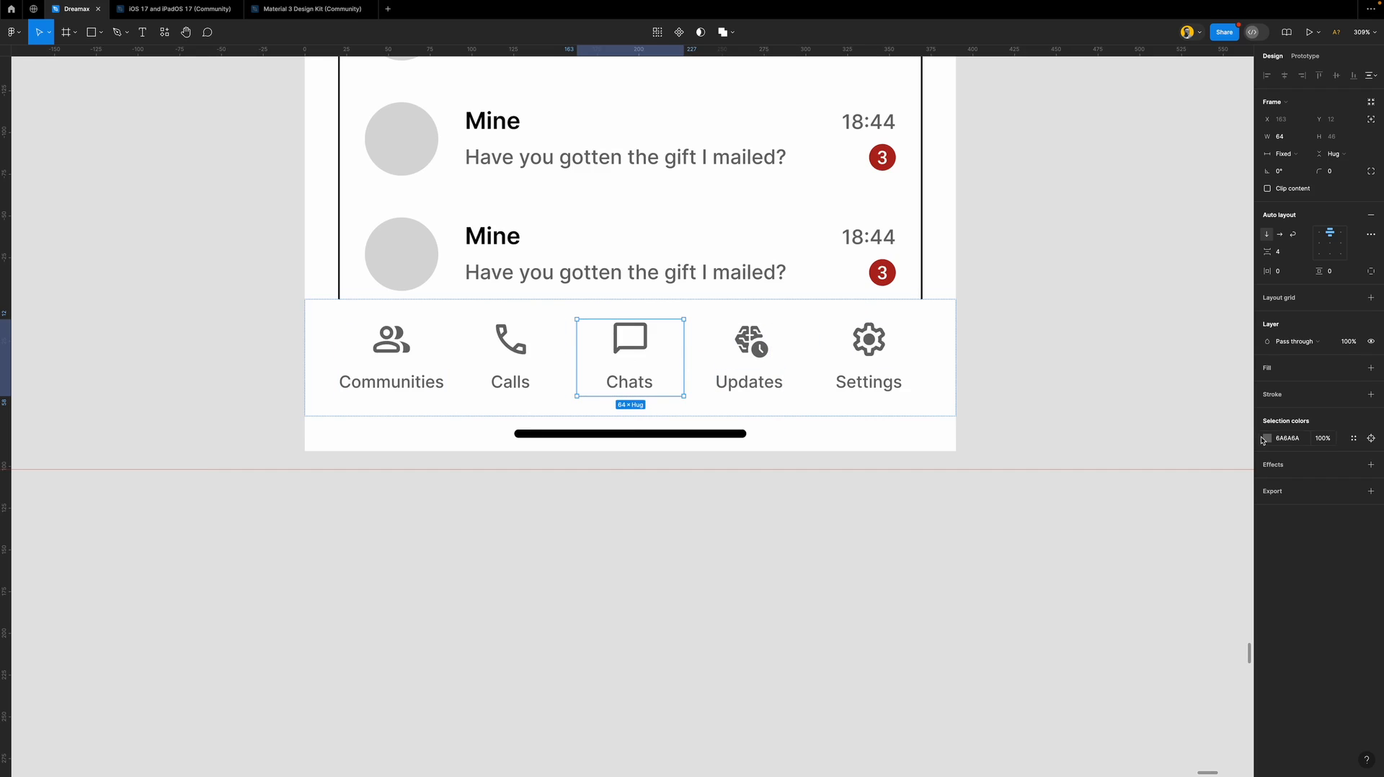
Change the Chats icon to its filled version with the Material Symbols plugin by turning Fill on.
click(631, 341)
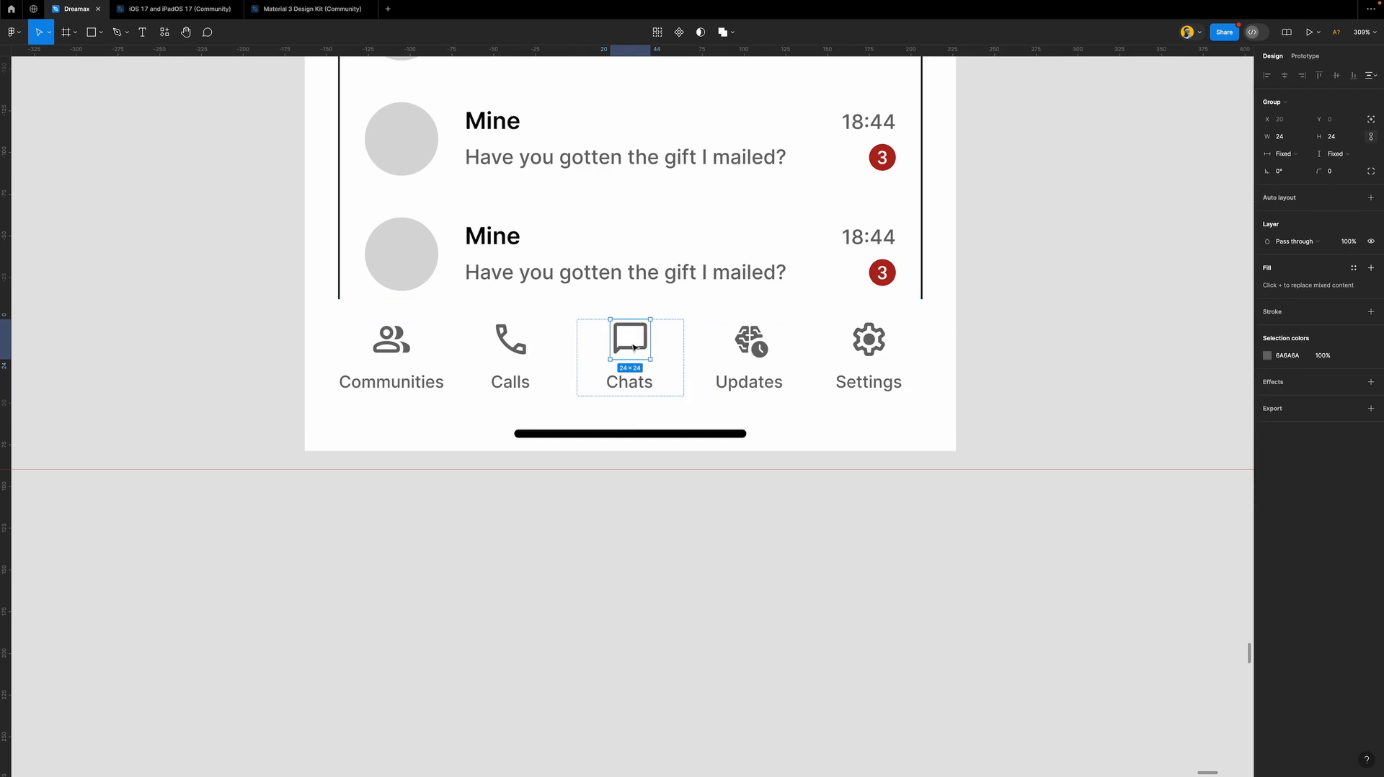
click(165, 32)
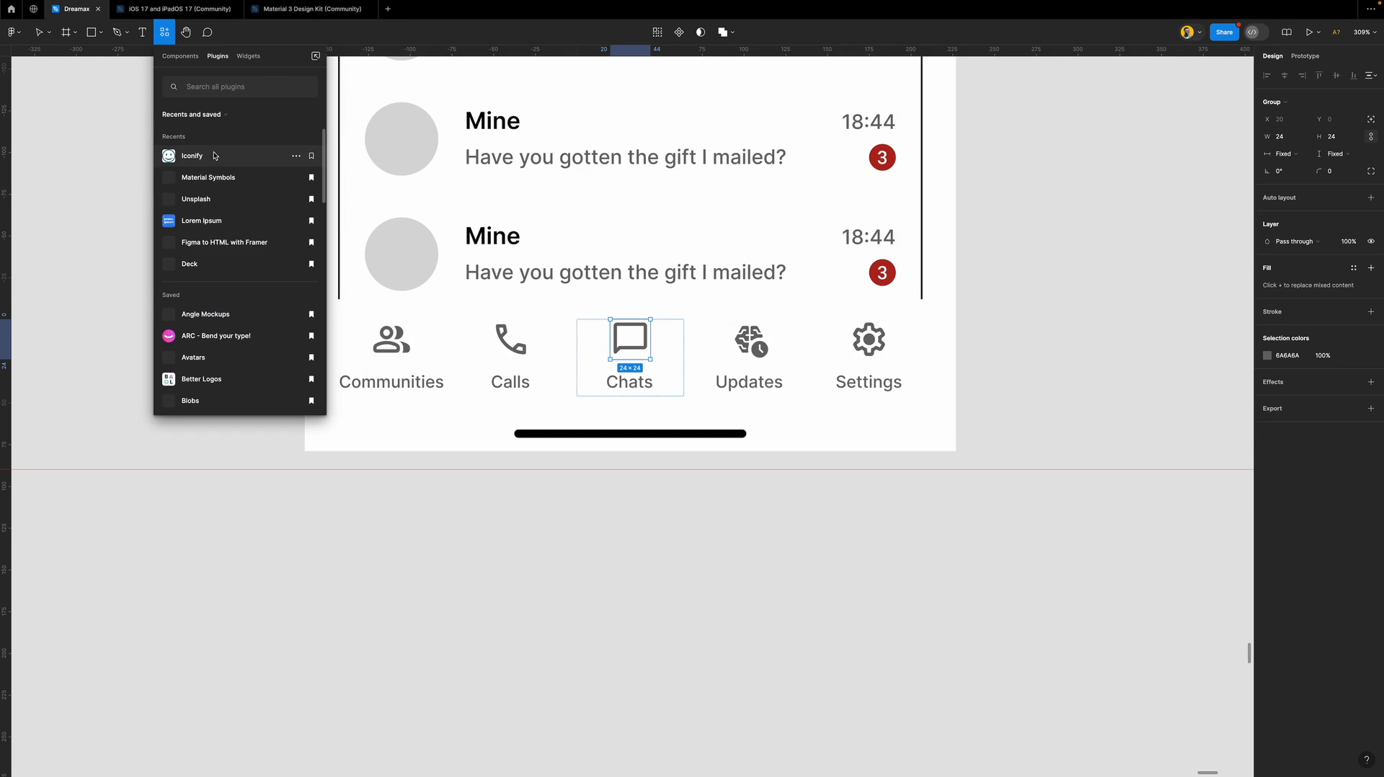
click(213, 178)
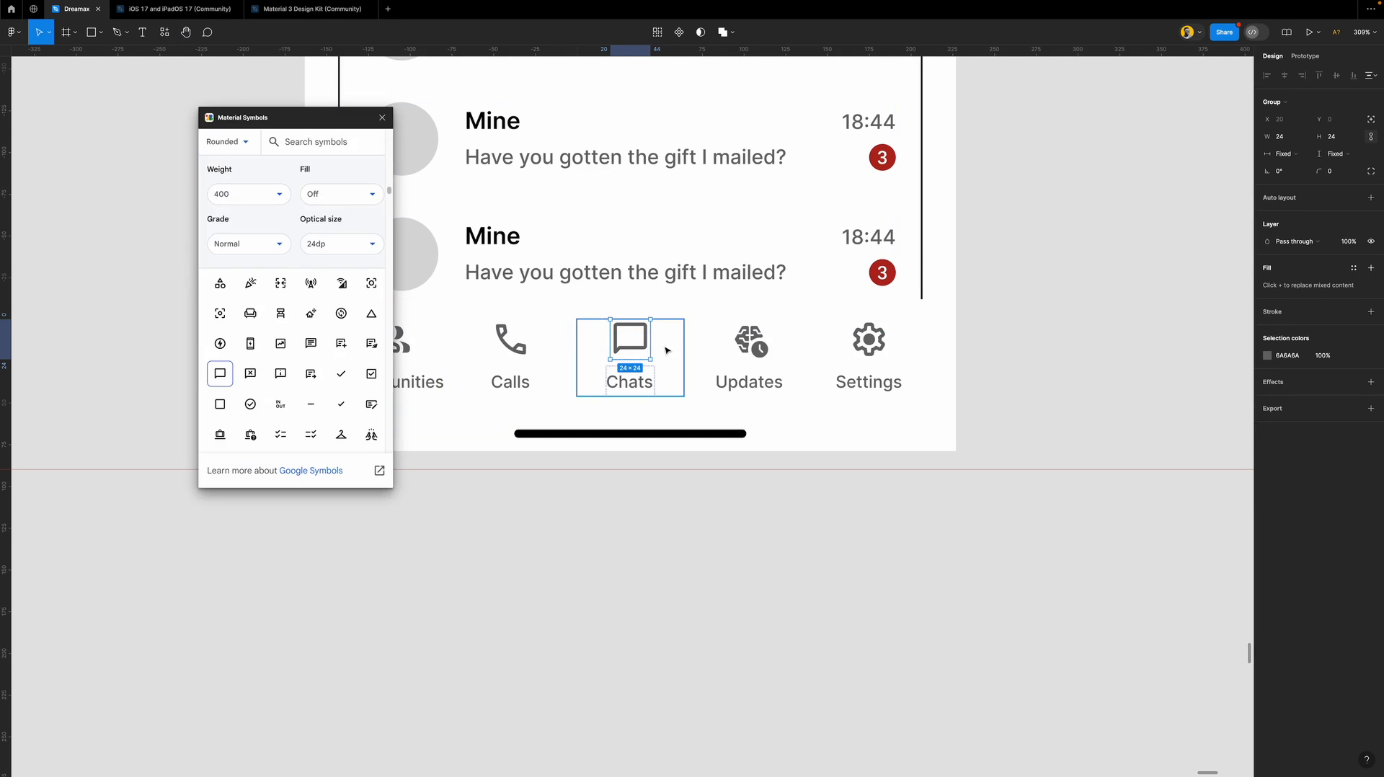
click(335, 194)
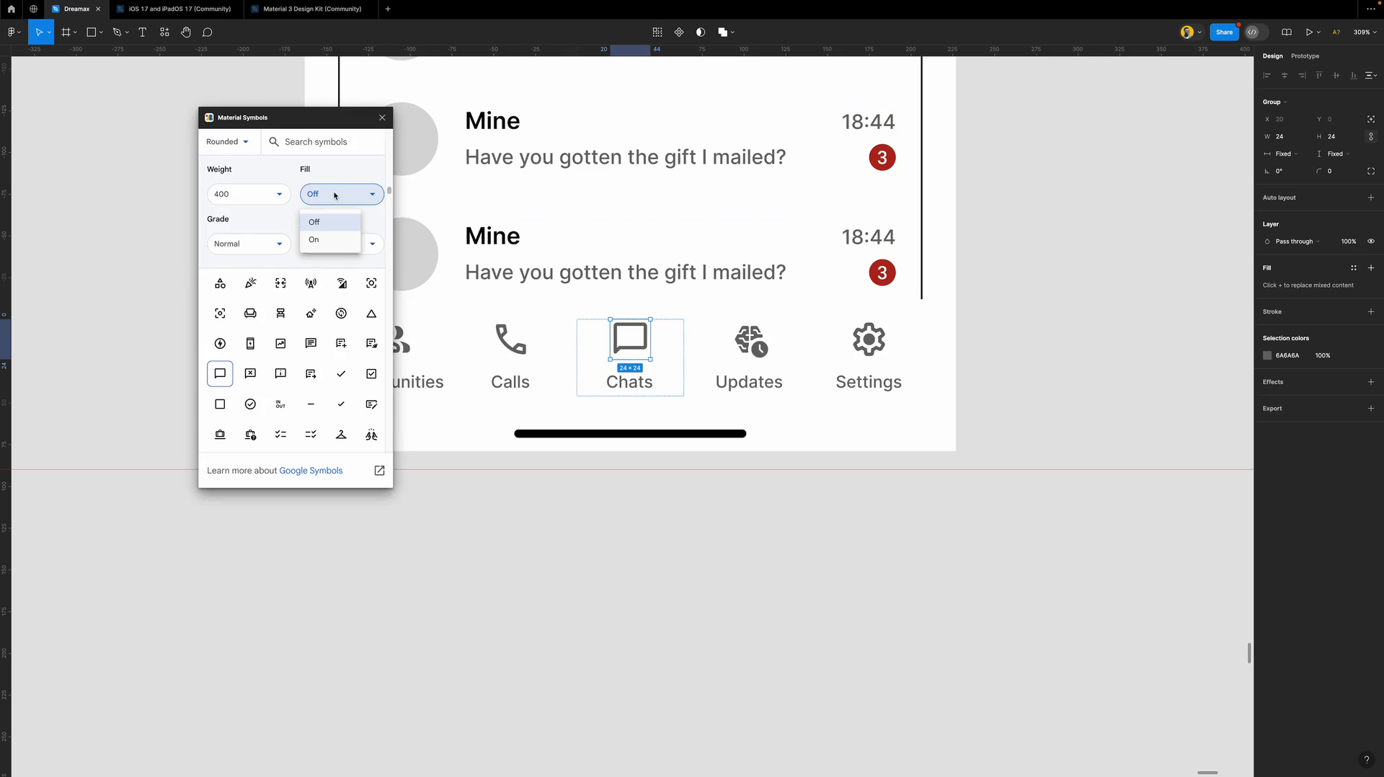
click(315, 239)
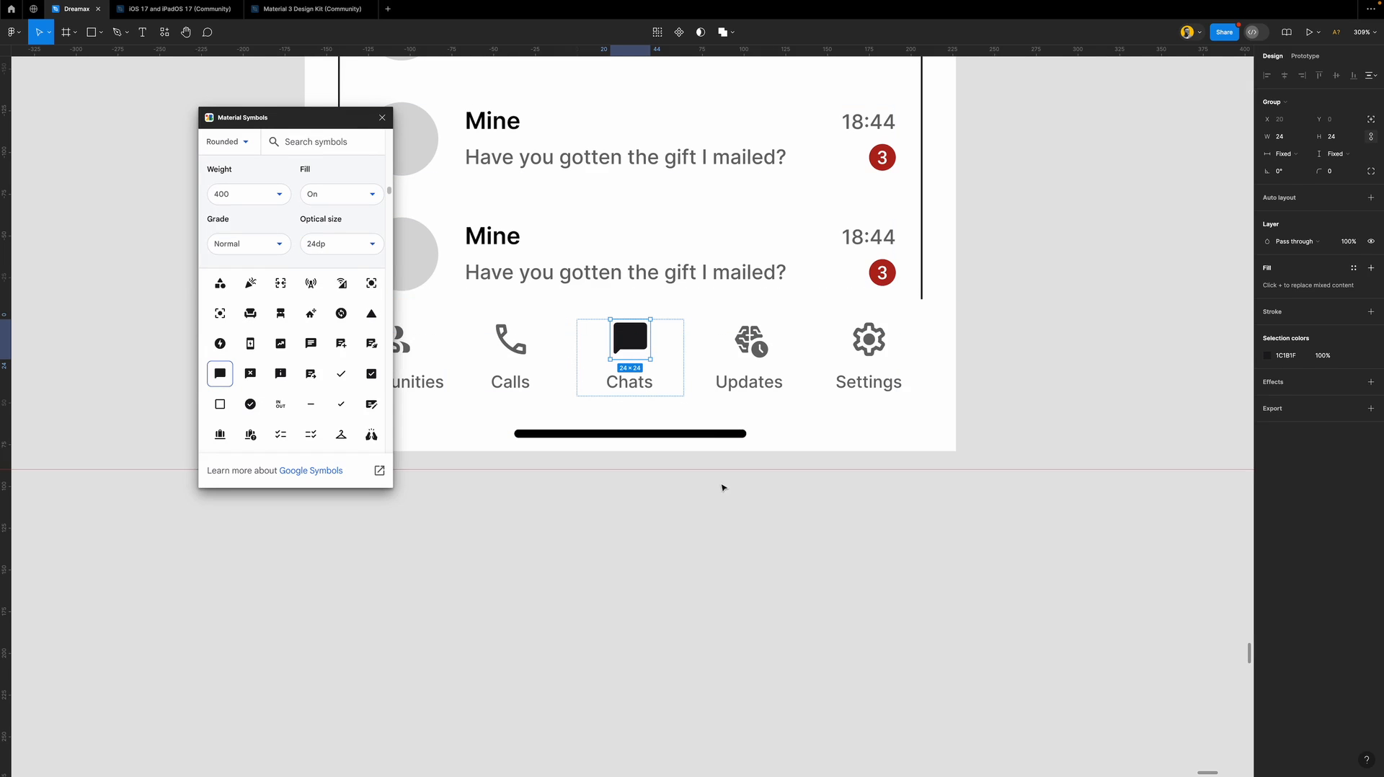
Recolour the Chats label to near-black 040303 and close the Material Symbols plugin.
click(638, 385)
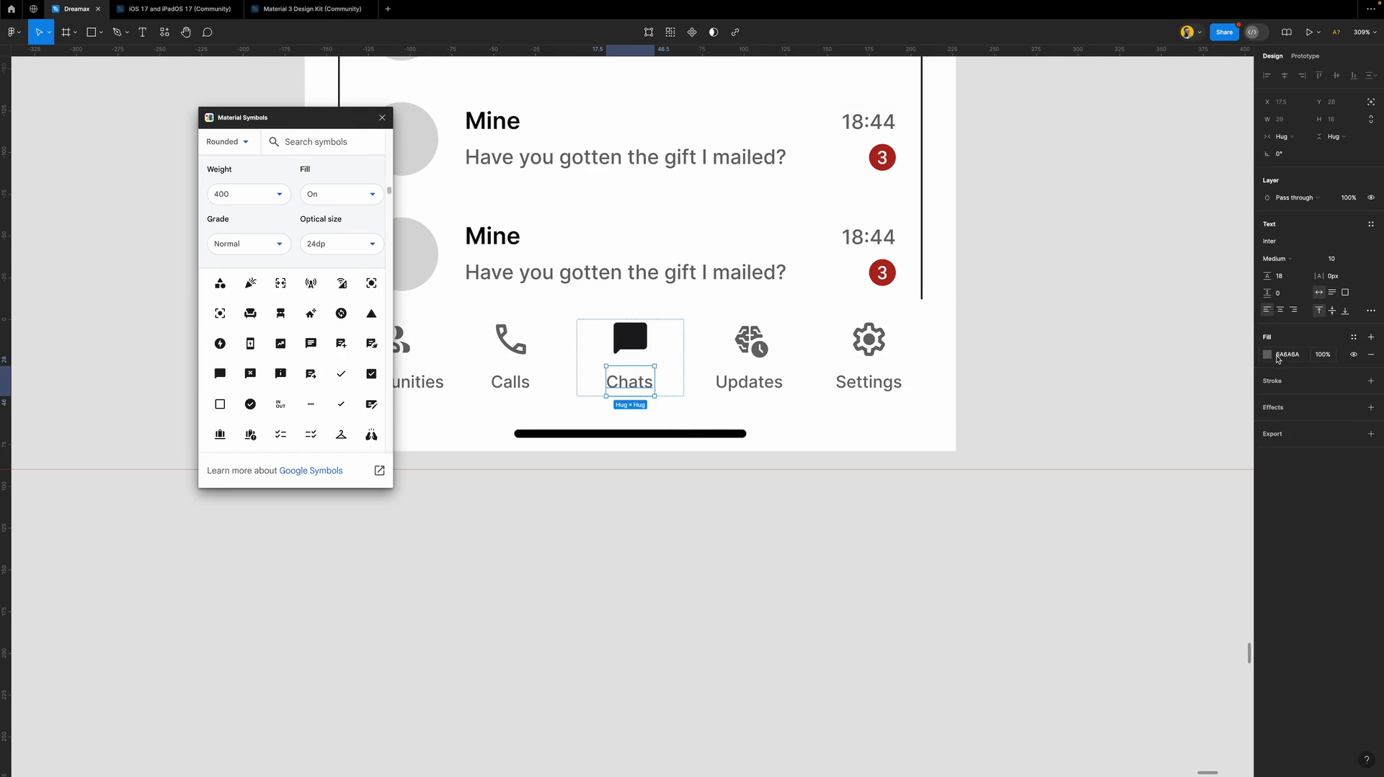
click(1268, 354)
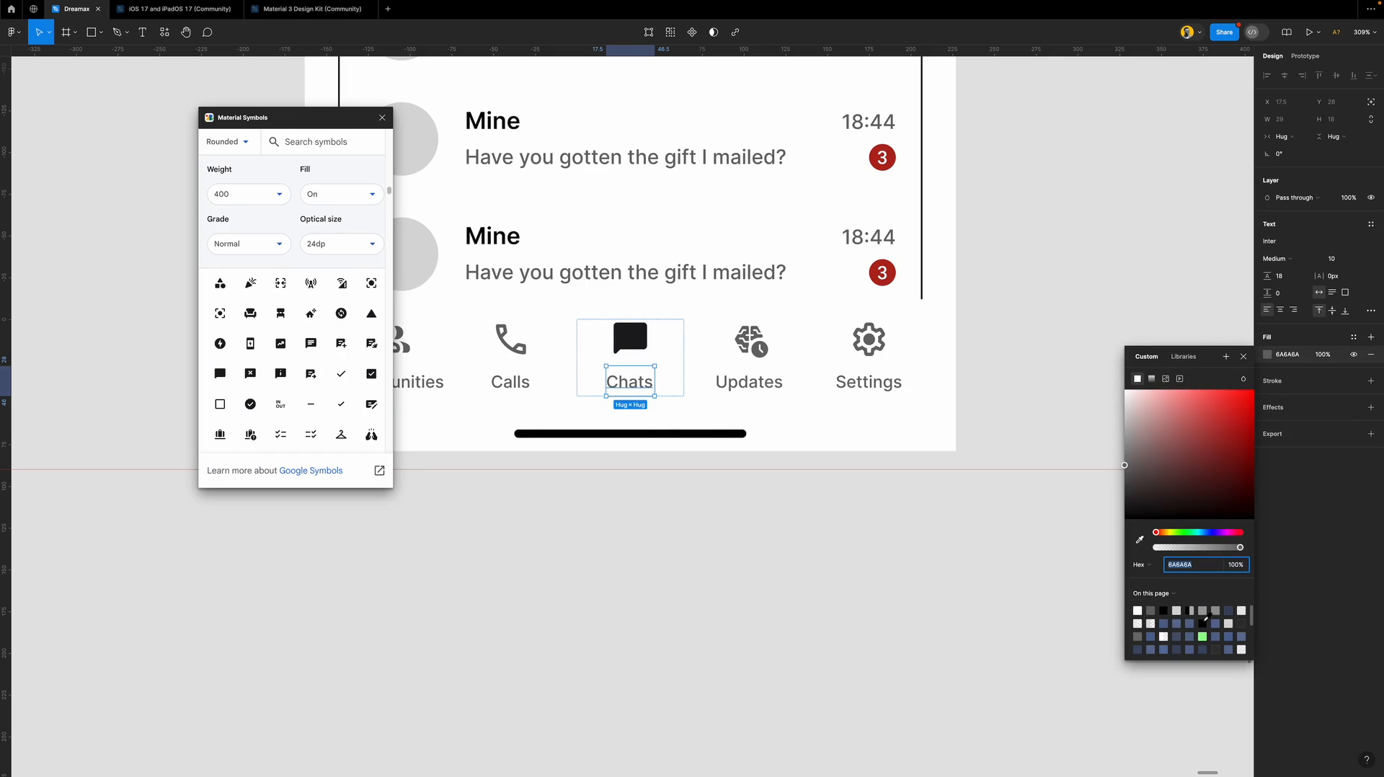
click(1203, 621)
click(1242, 356)
click(1090, 450)
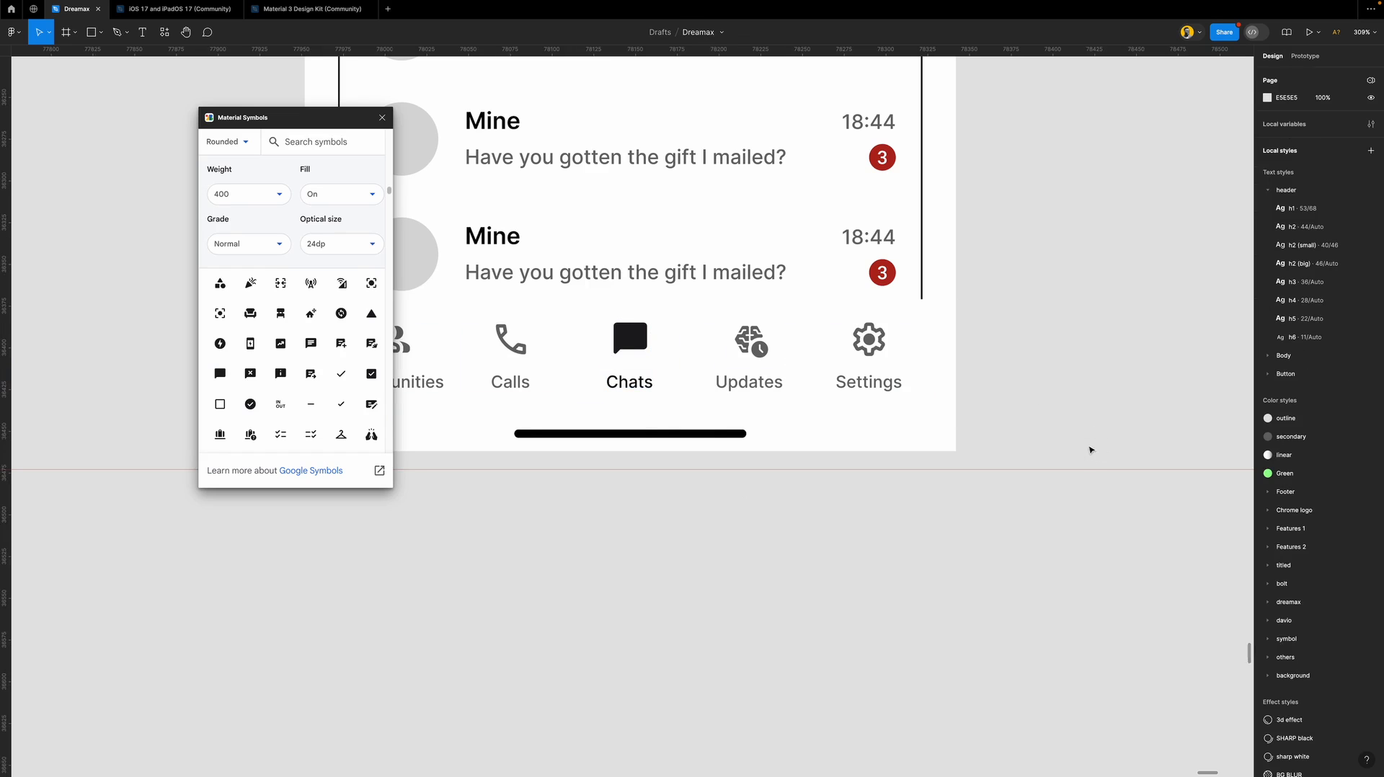
scroll(745, 463, down, 3)
click(382, 118)
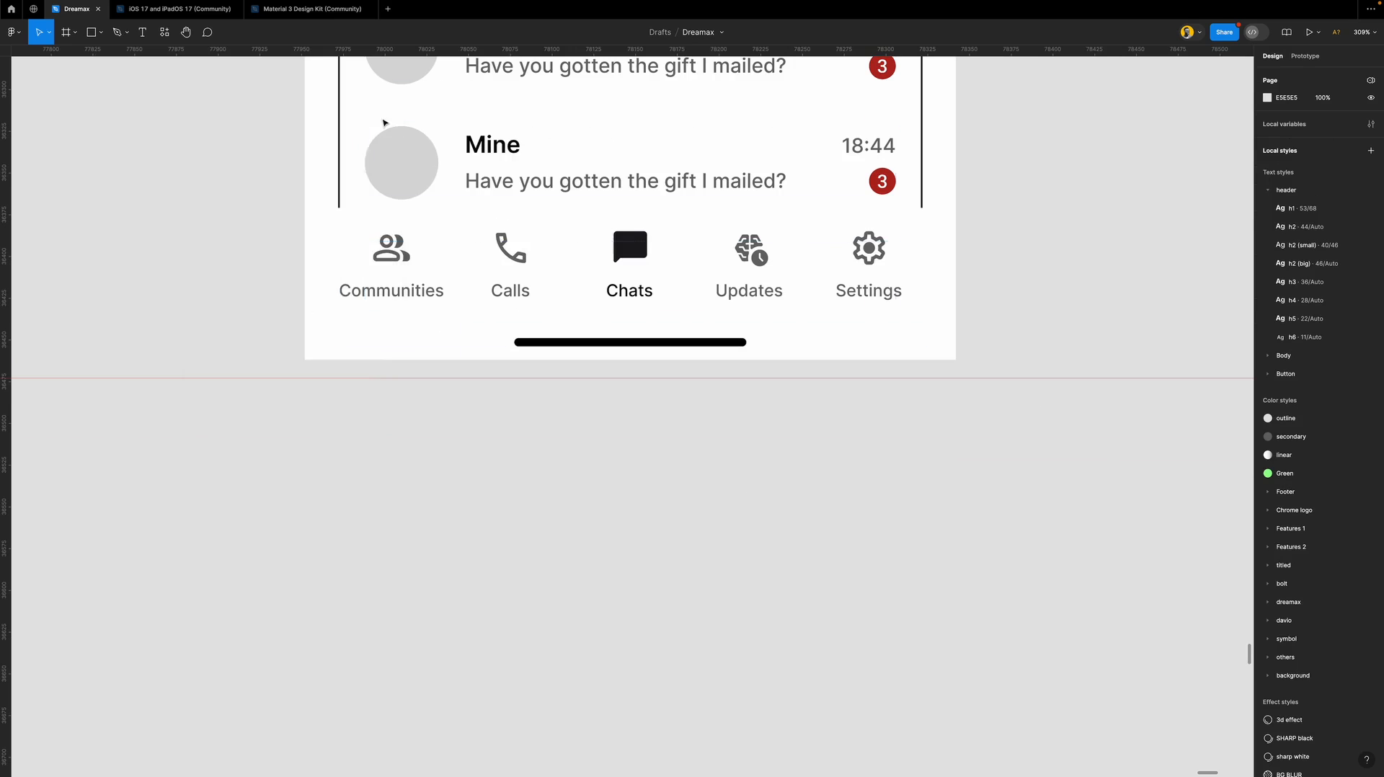
Remove the white fills from the tab row and home indicator frames inside the bottom navigation bar.
scroll(640, 533, down, 3)
scroll(599, 439, up, 2)
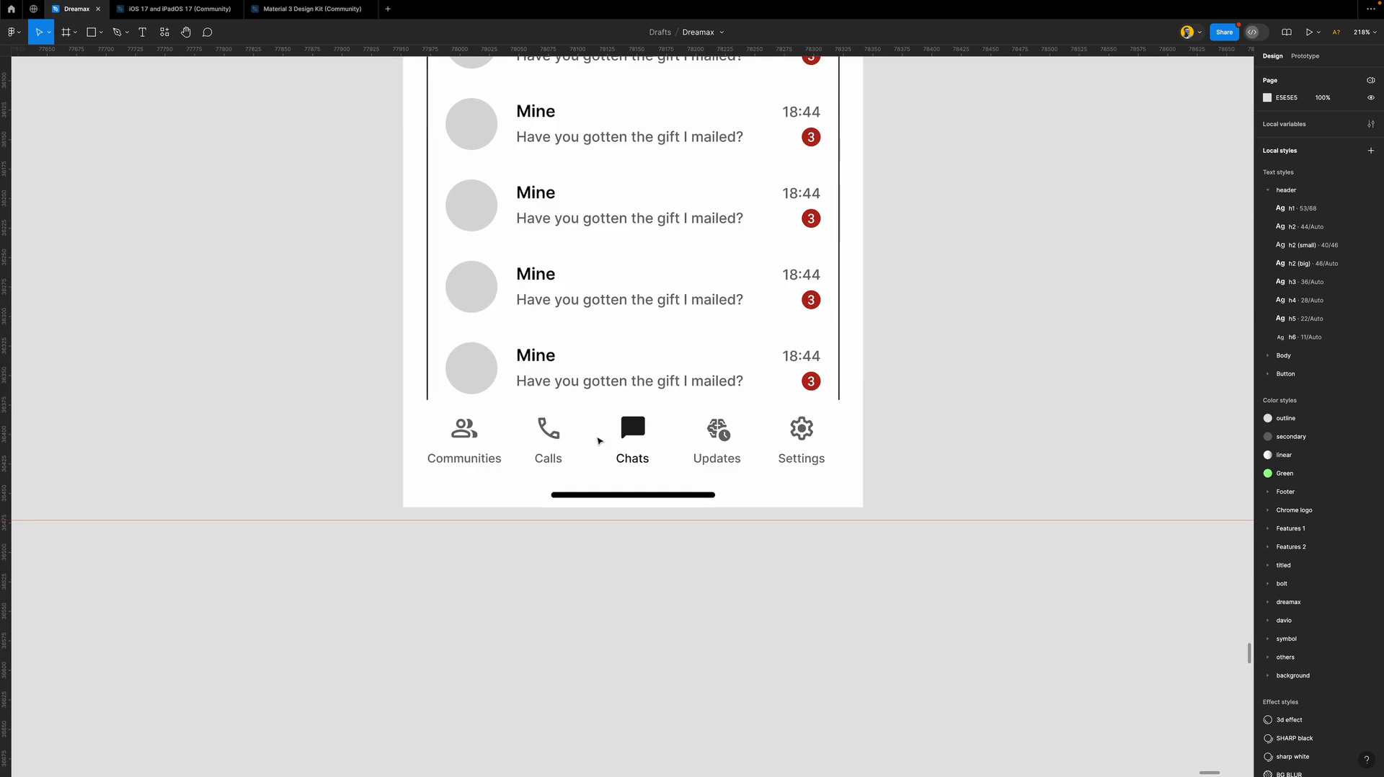
scroll(597, 439, up, 3)
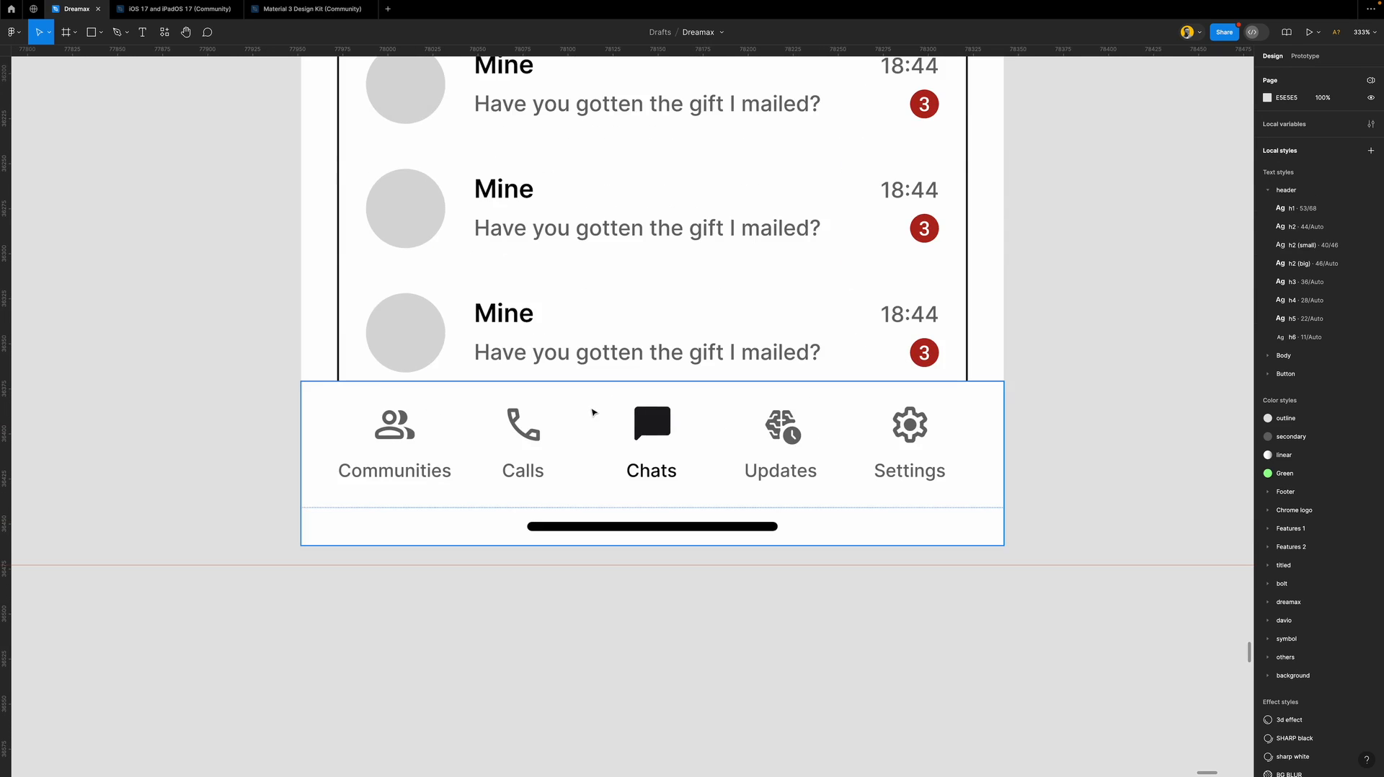
click(593, 413)
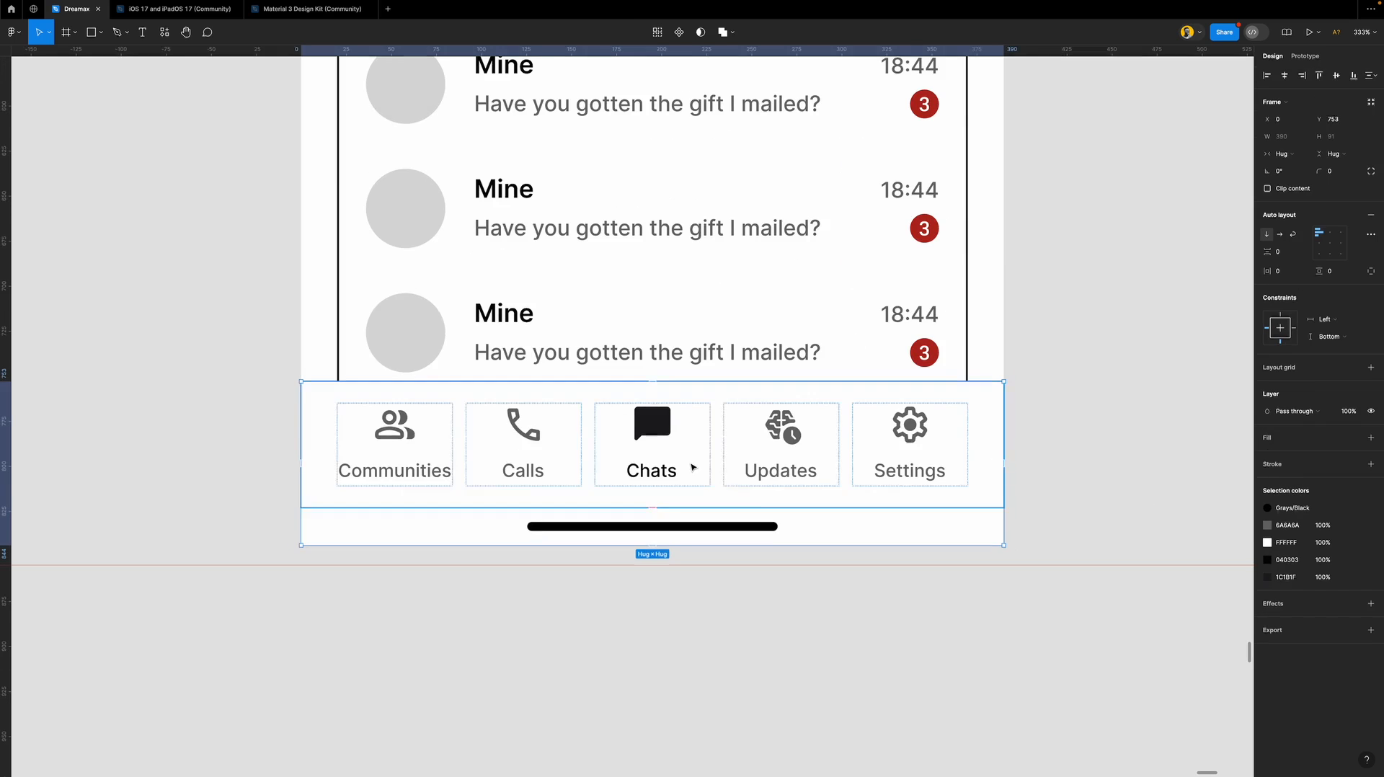
scroll(690, 467, up, 2)
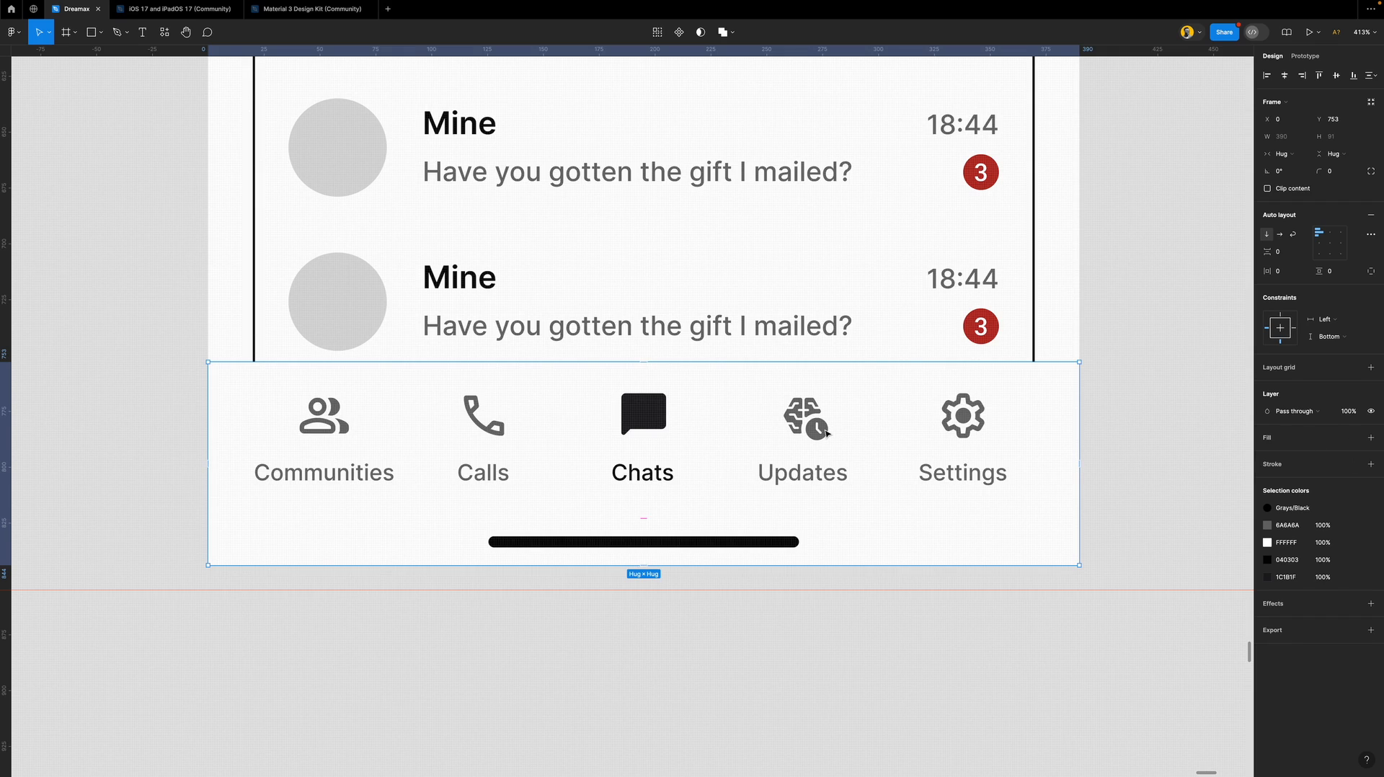
key(Return)
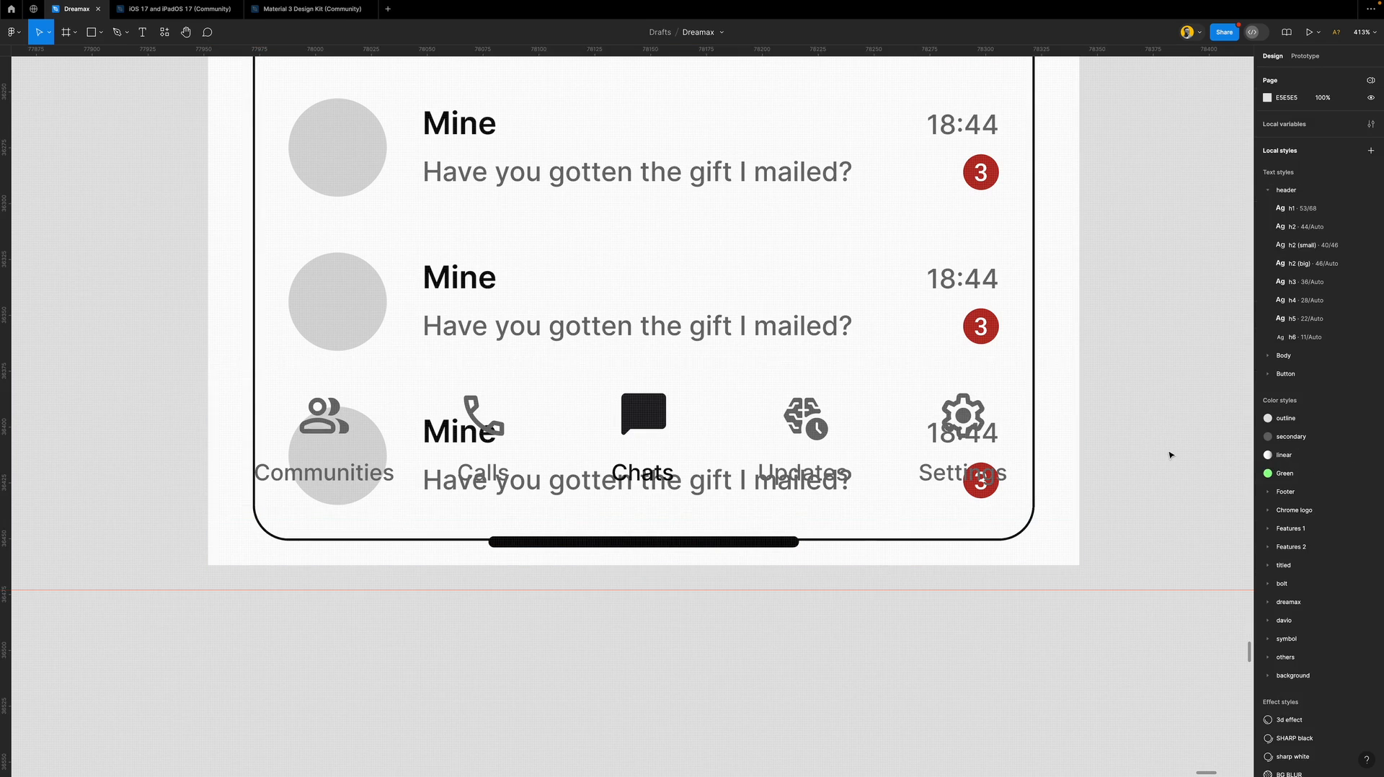
Add a white FFFFFF fill at 90% opacity to the whole bottom navigation bar frame.
click(988, 411)
click(1298, 437)
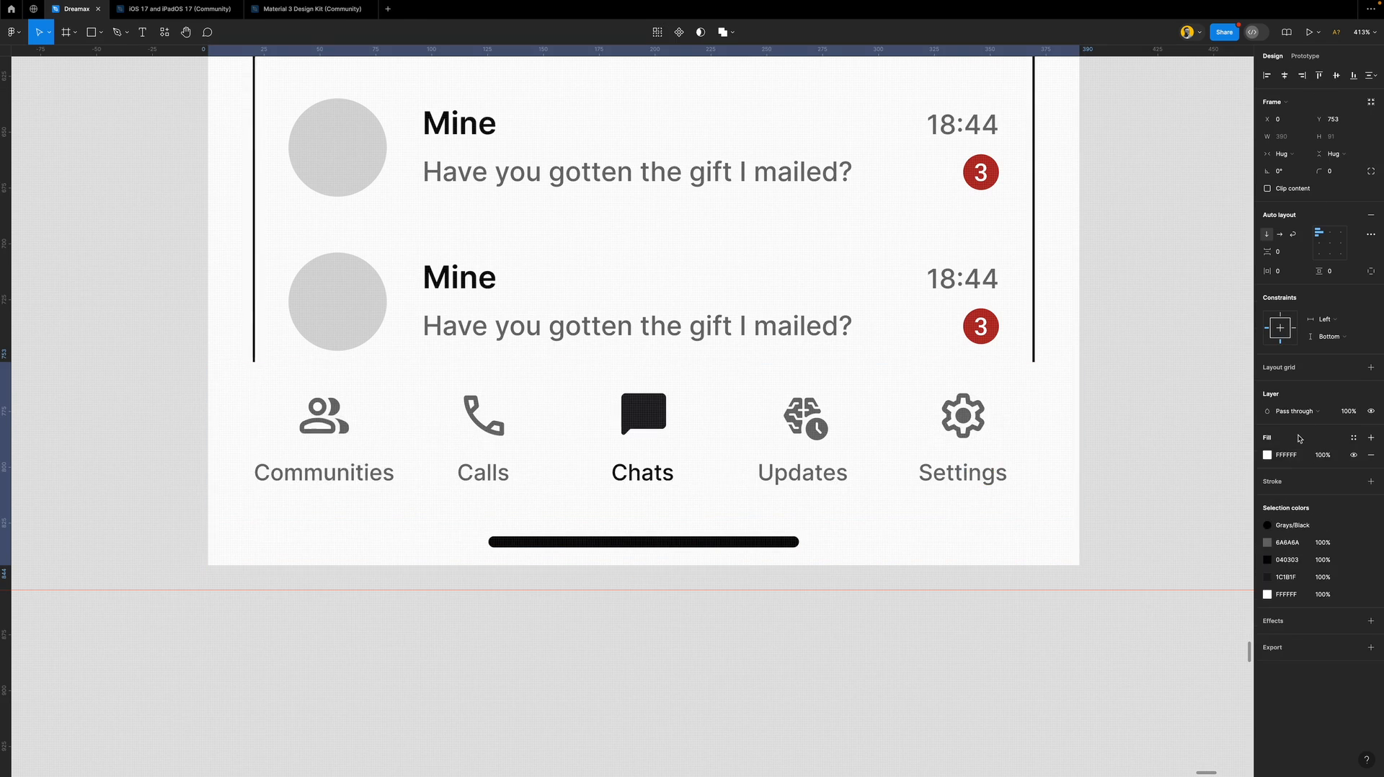
click(1328, 457)
text(90)
key(Return)
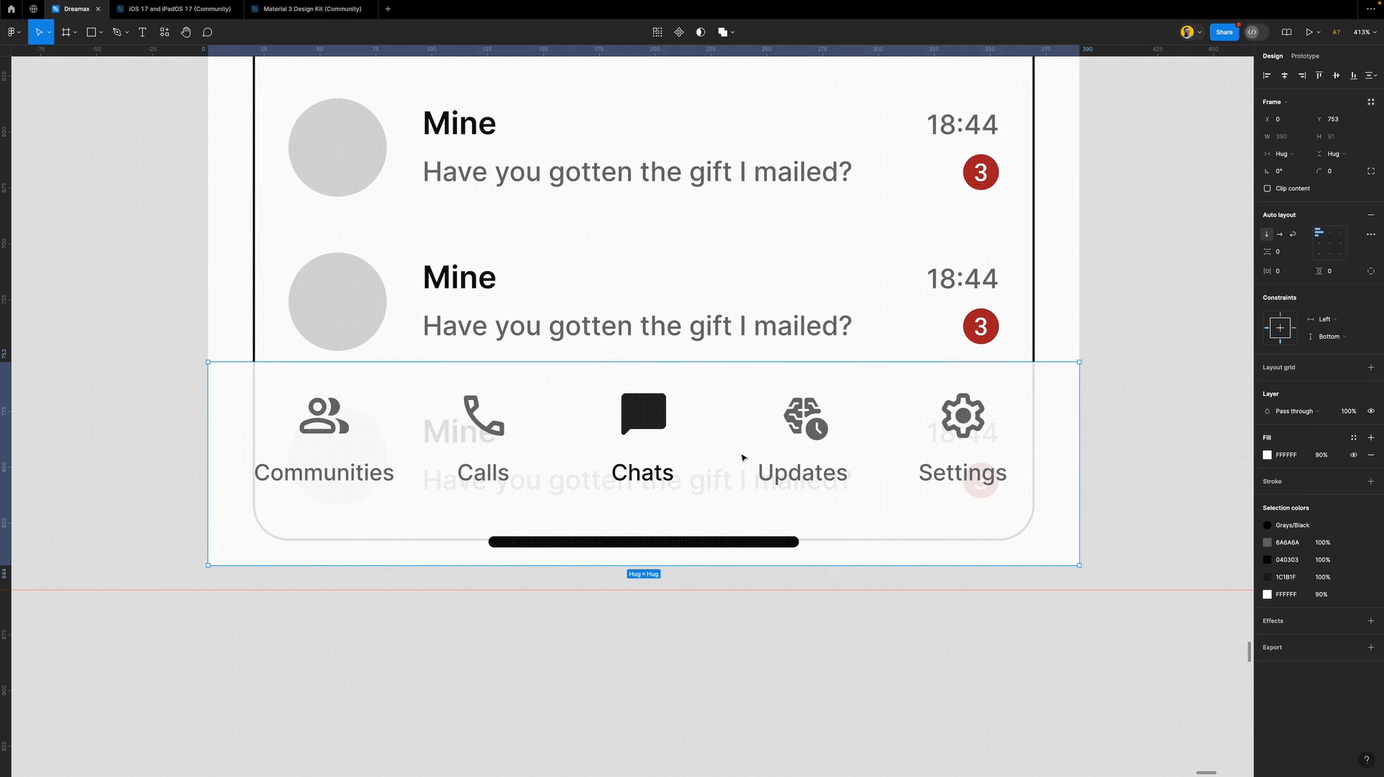
Add a background blur effect with a blur of 8 to the bottom navigation bar.
scroll(643, 454, down, 3)
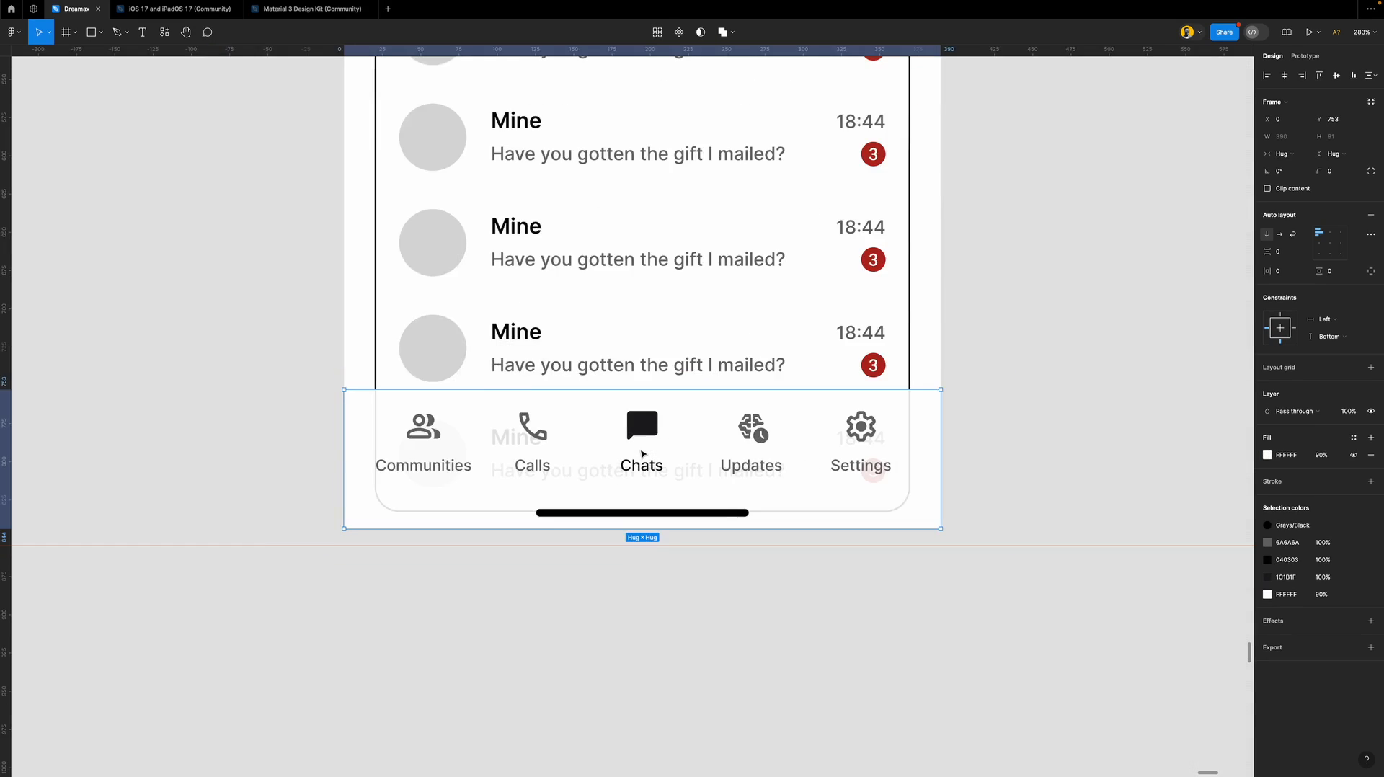
scroll(643, 453, up, 3)
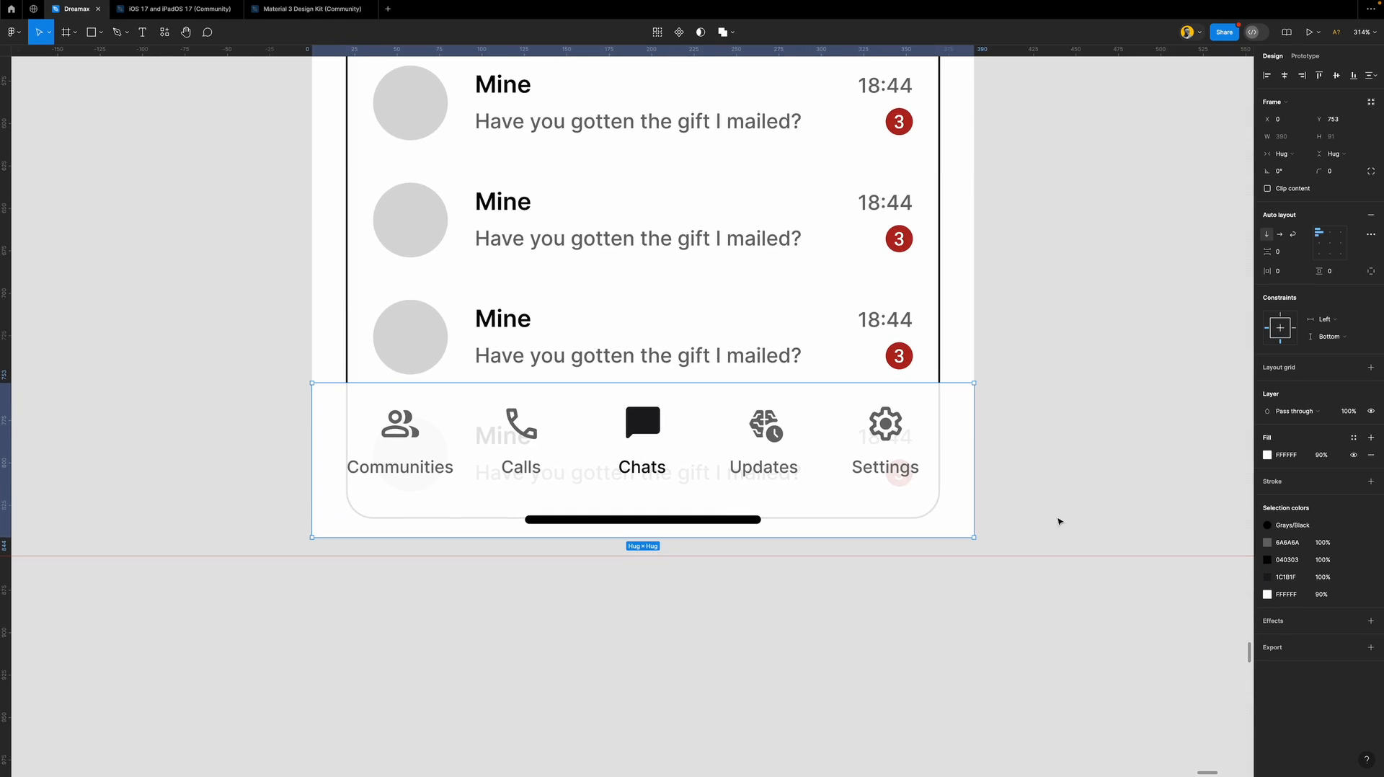
click(1305, 624)
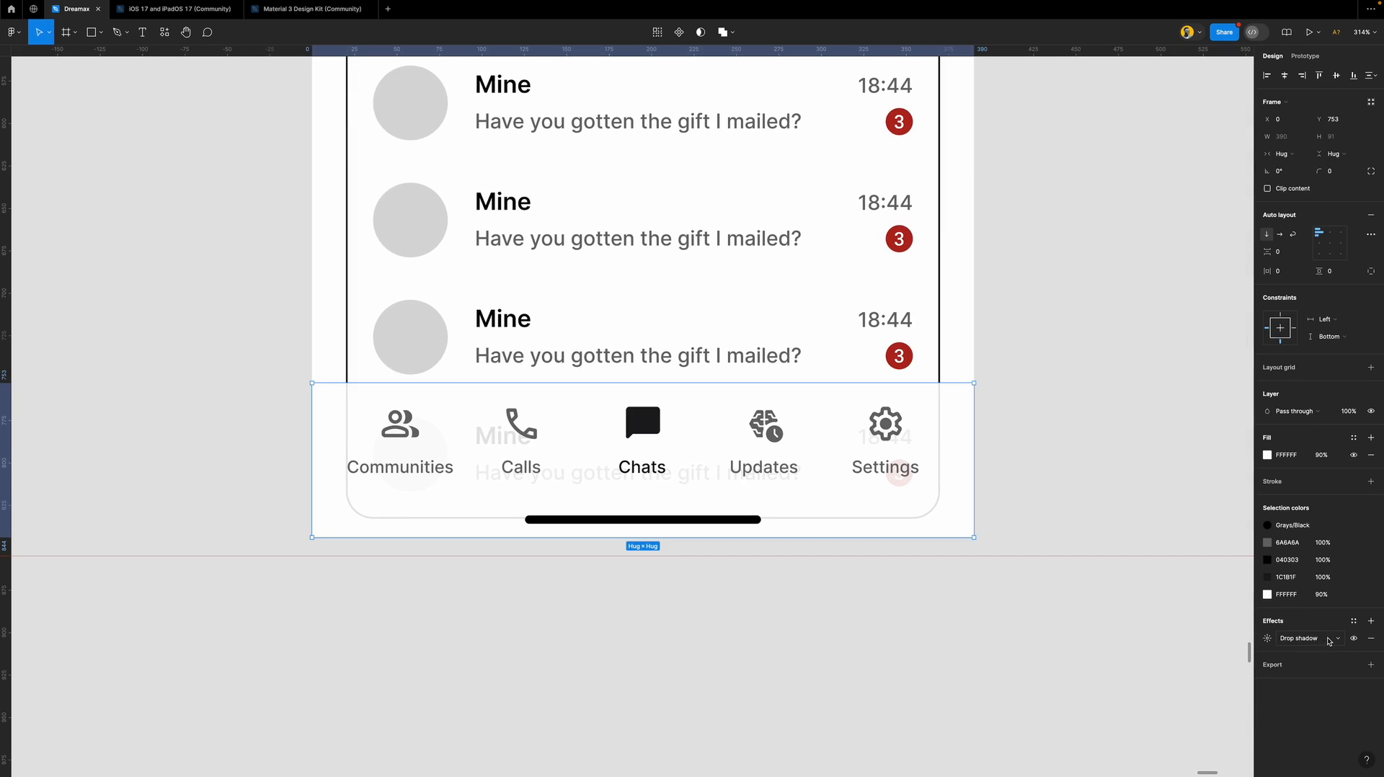
click(1329, 640)
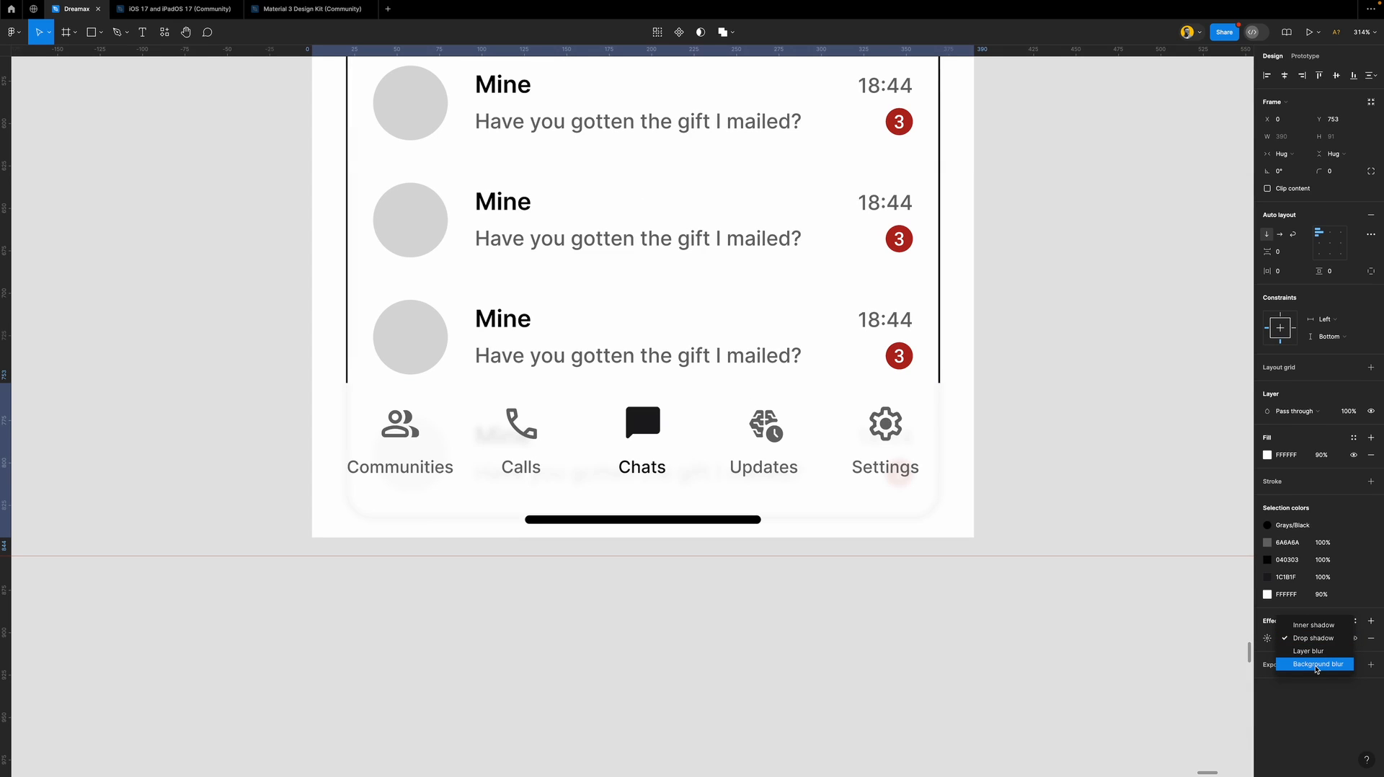
click(1316, 664)
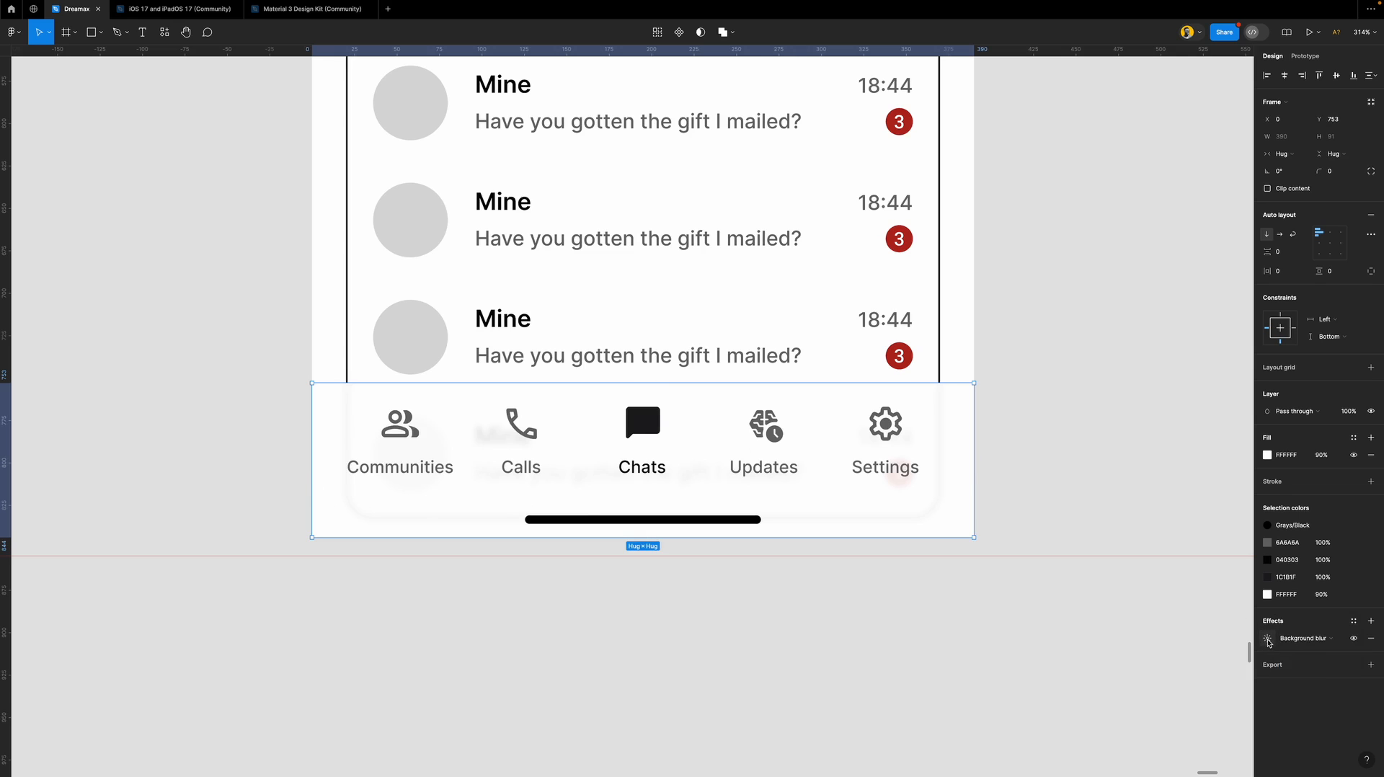
click(1268, 639)
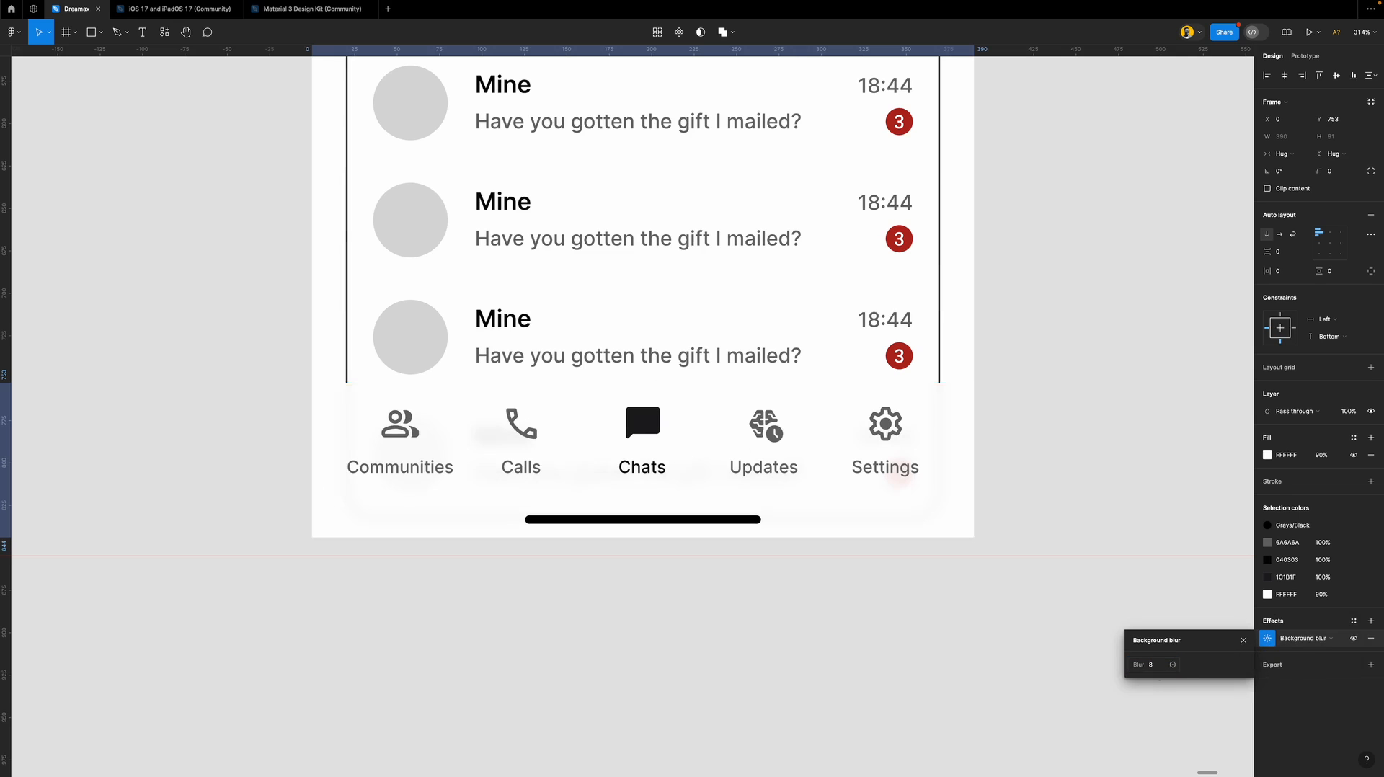
click(1065, 477)
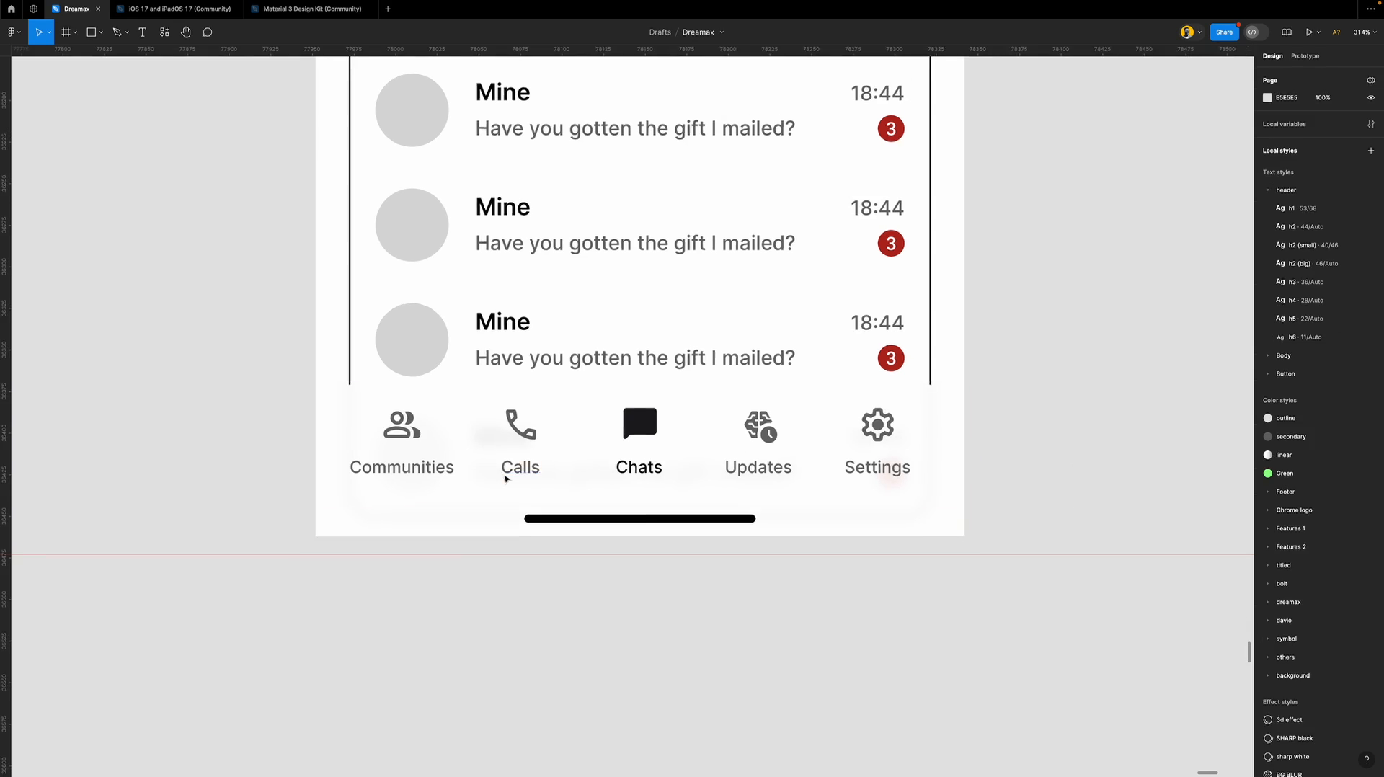
Add a black 000000 stroke to the bottom navigation bar frame.
scroll(504, 473, down, 3)
scroll(504, 475, up, 3)
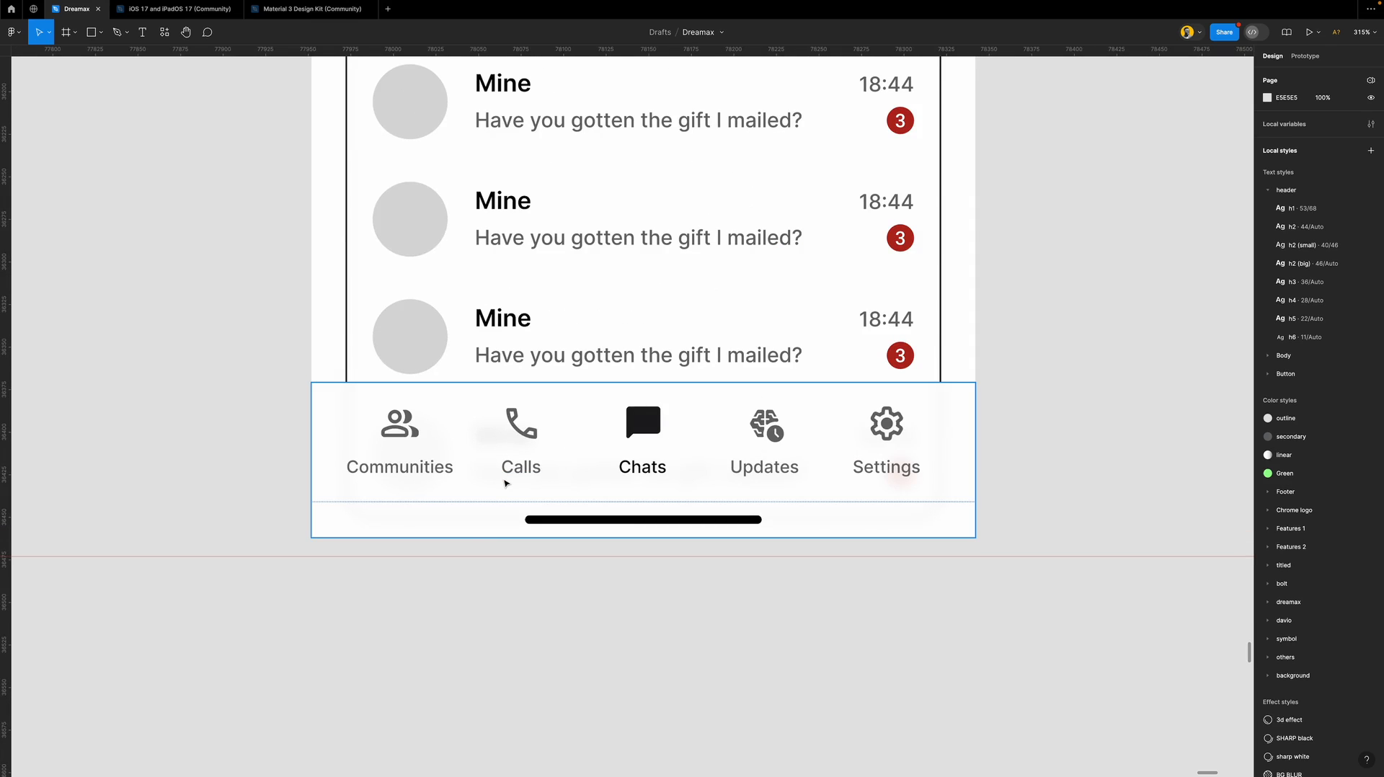
click(829, 434)
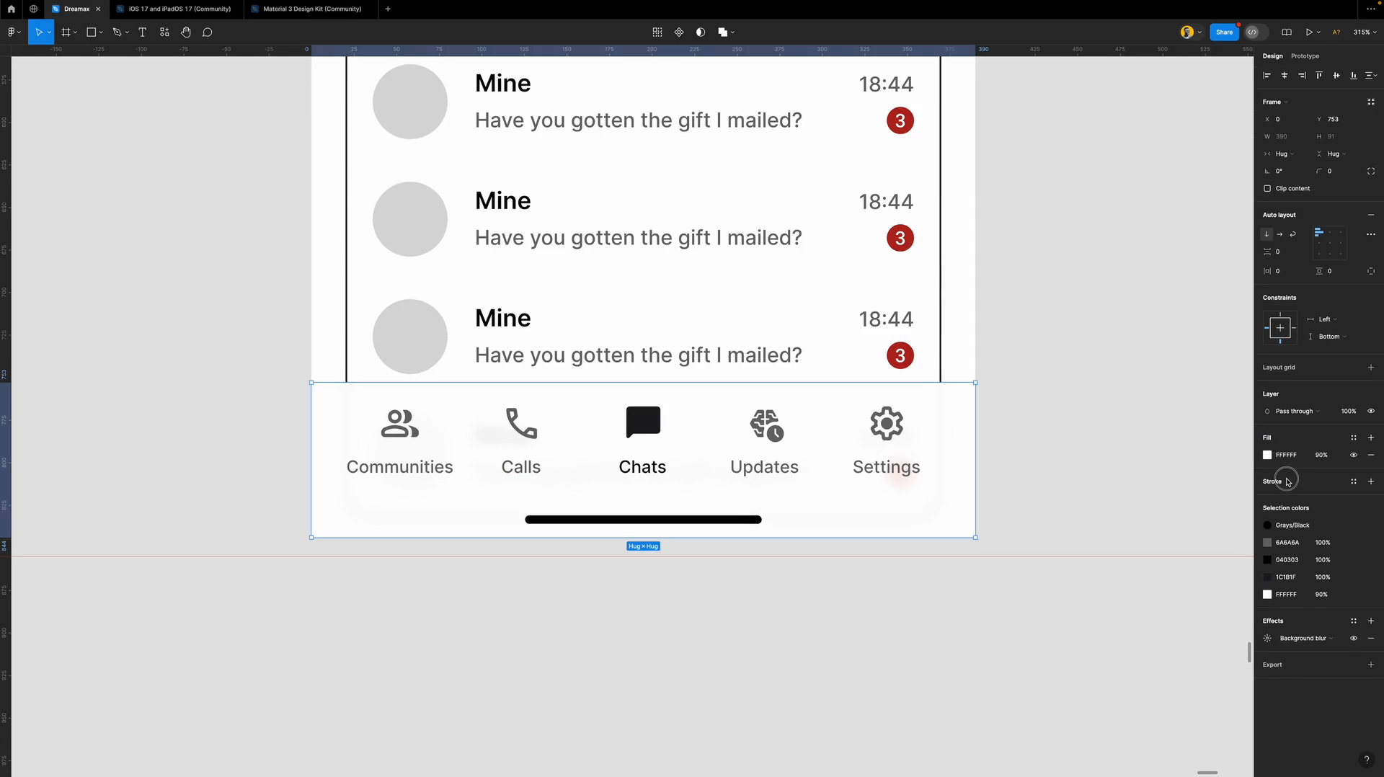
click(1274, 479)
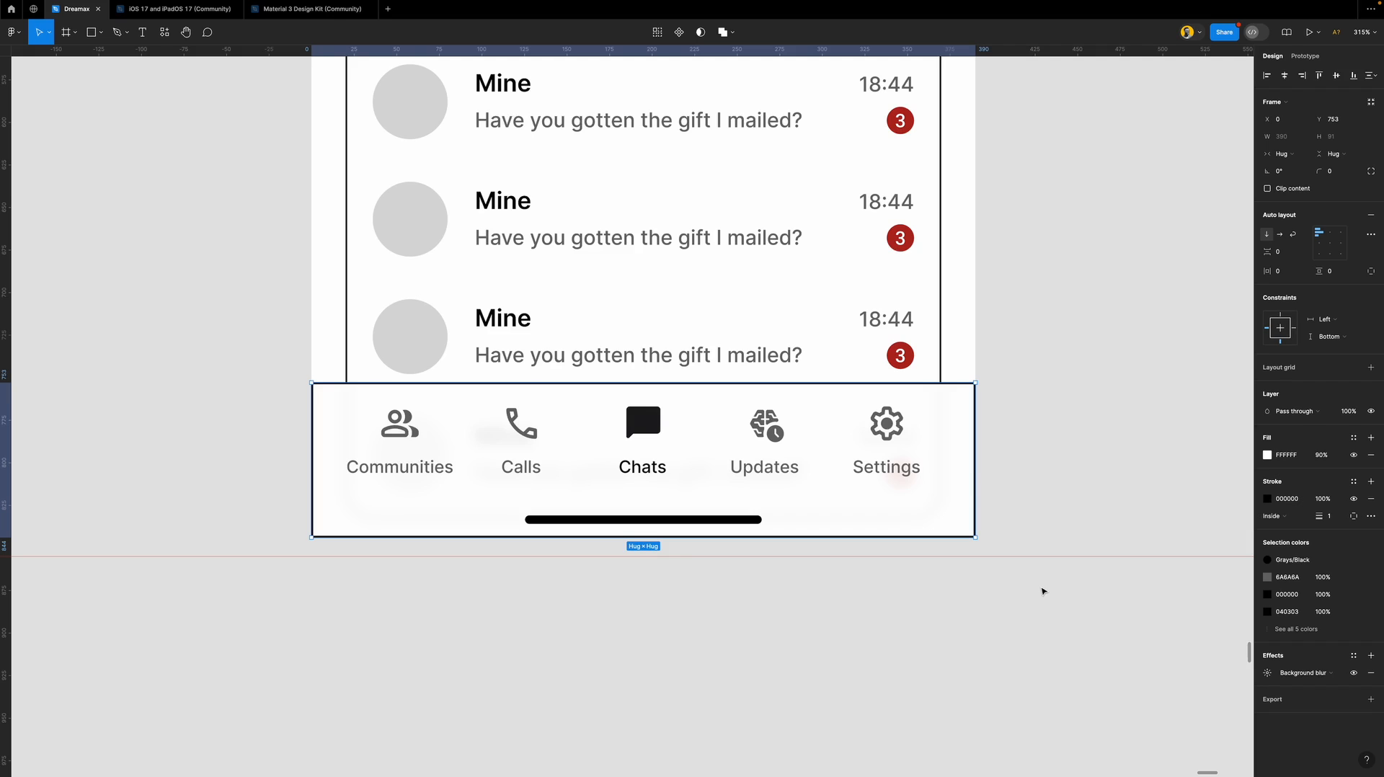
click(1019, 505)
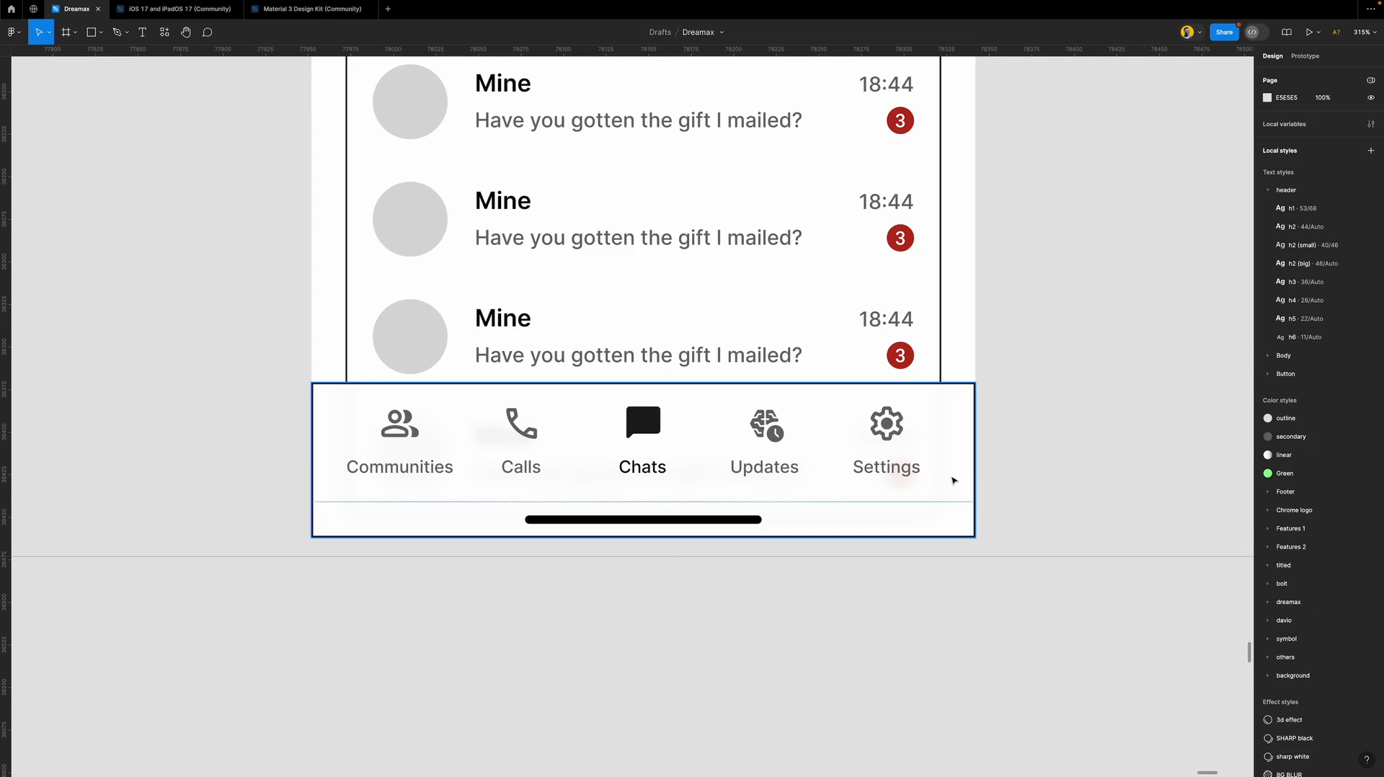
Thicken the bottom navigation bar's stroke to 22 and align it outside the frame.
click(954, 480)
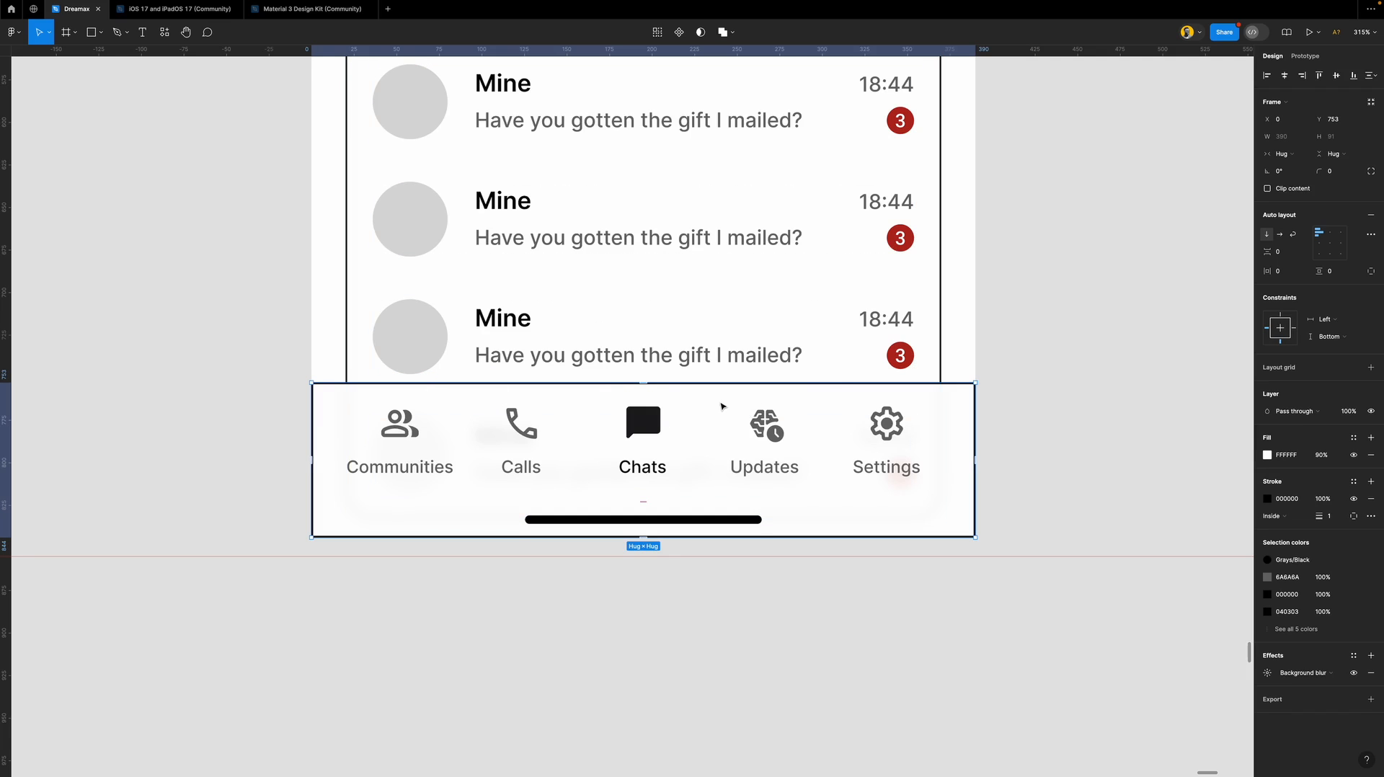
scroll(581, 473, up, 1)
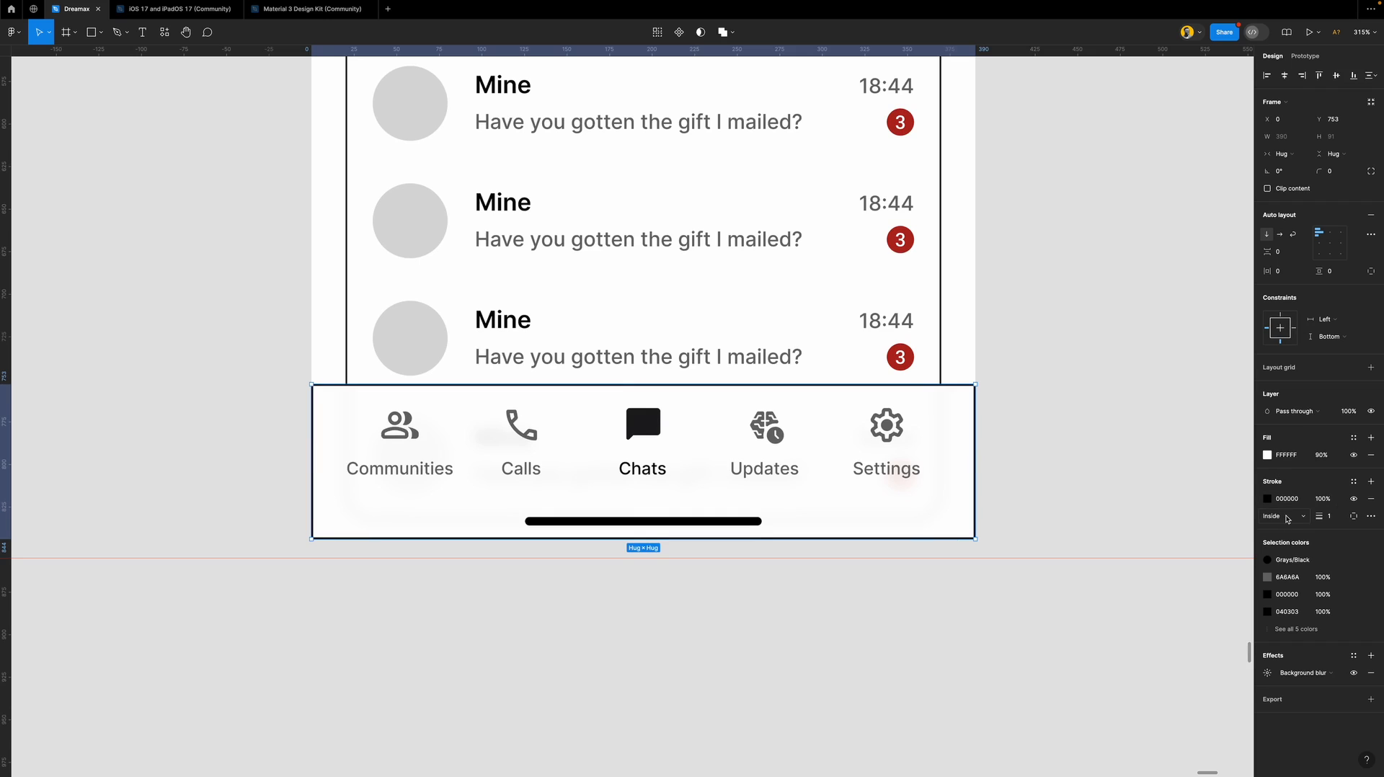
click(1287, 518)
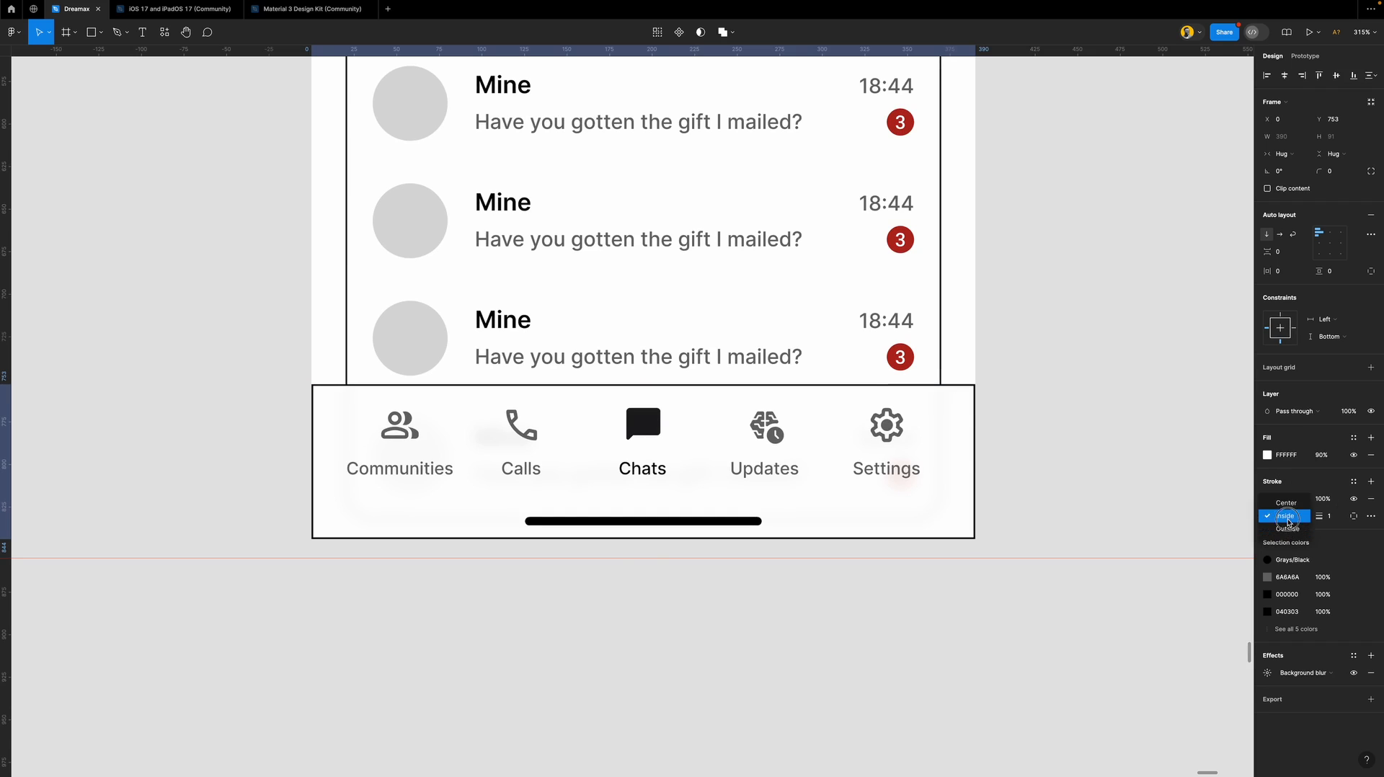
click(1289, 521)
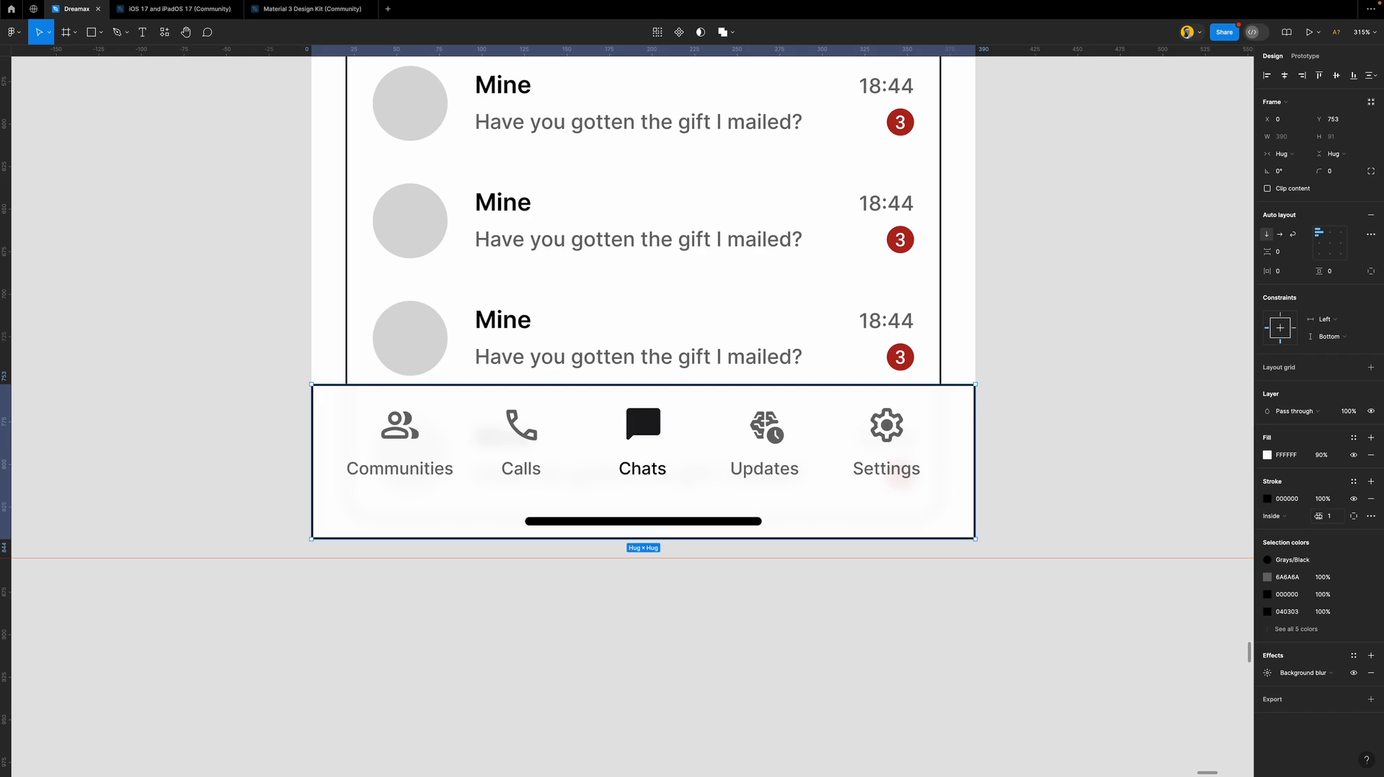
click(1318, 516)
drag(1319, 516, 1339, 516)
click(1273, 516)
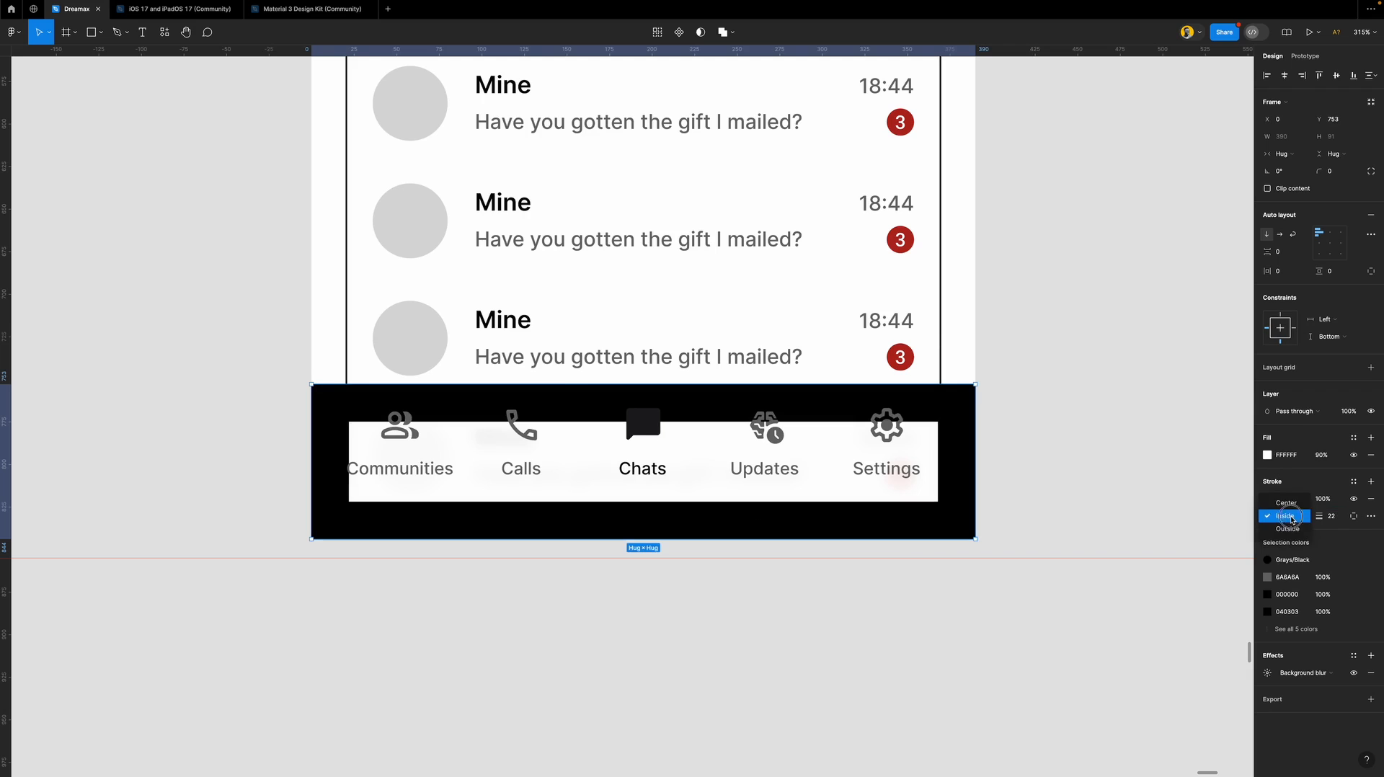
click(1287, 529)
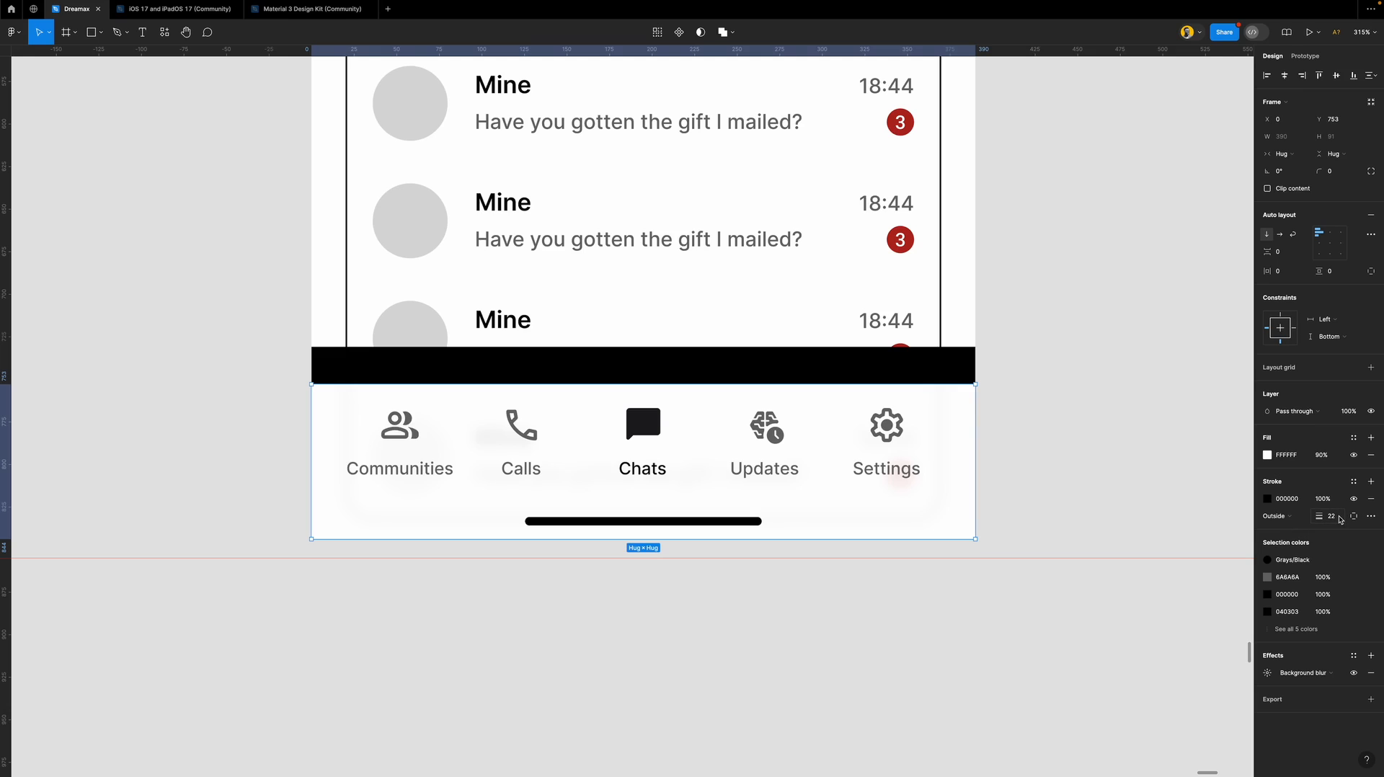
Try a stroke weight of 51 on the navigation bar, and set it to 1.
drag(1319, 516, 1348, 519)
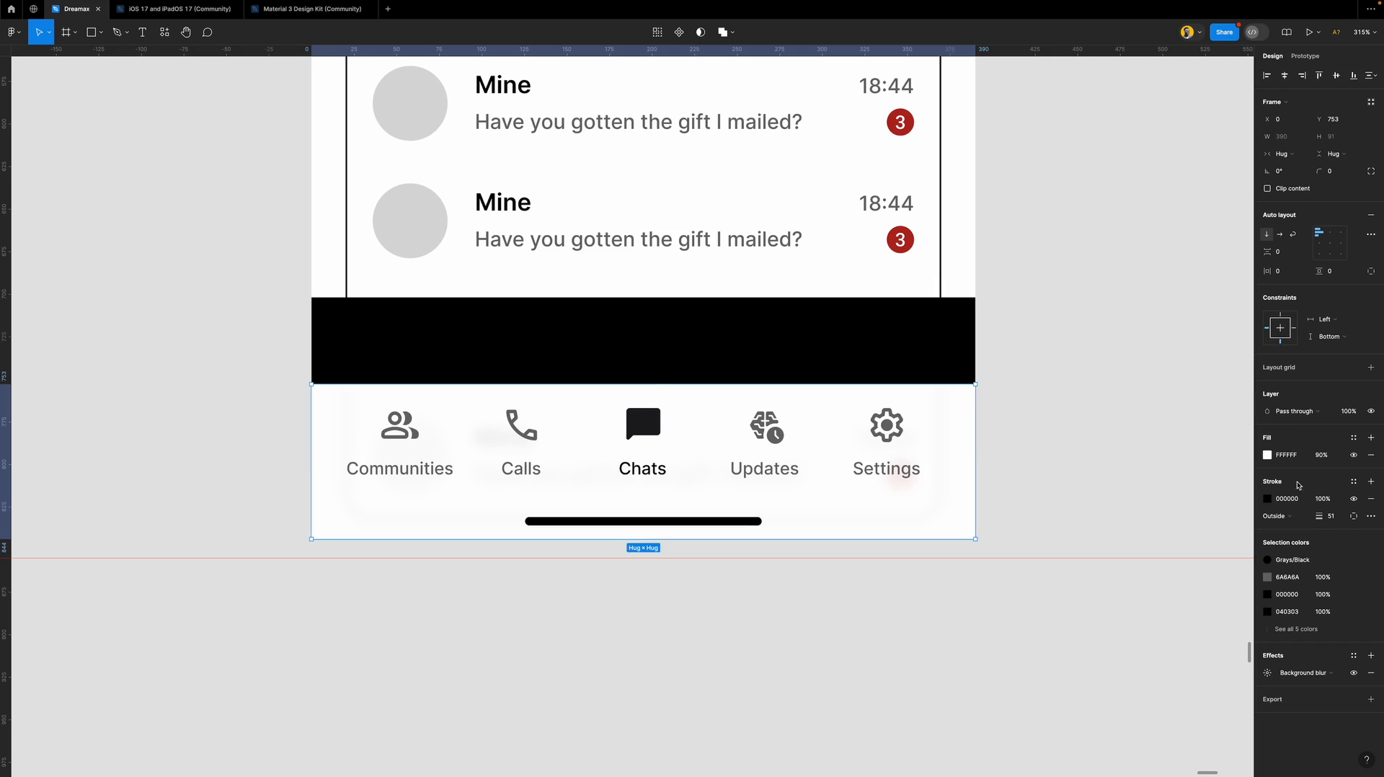
text(1)
key(Return)
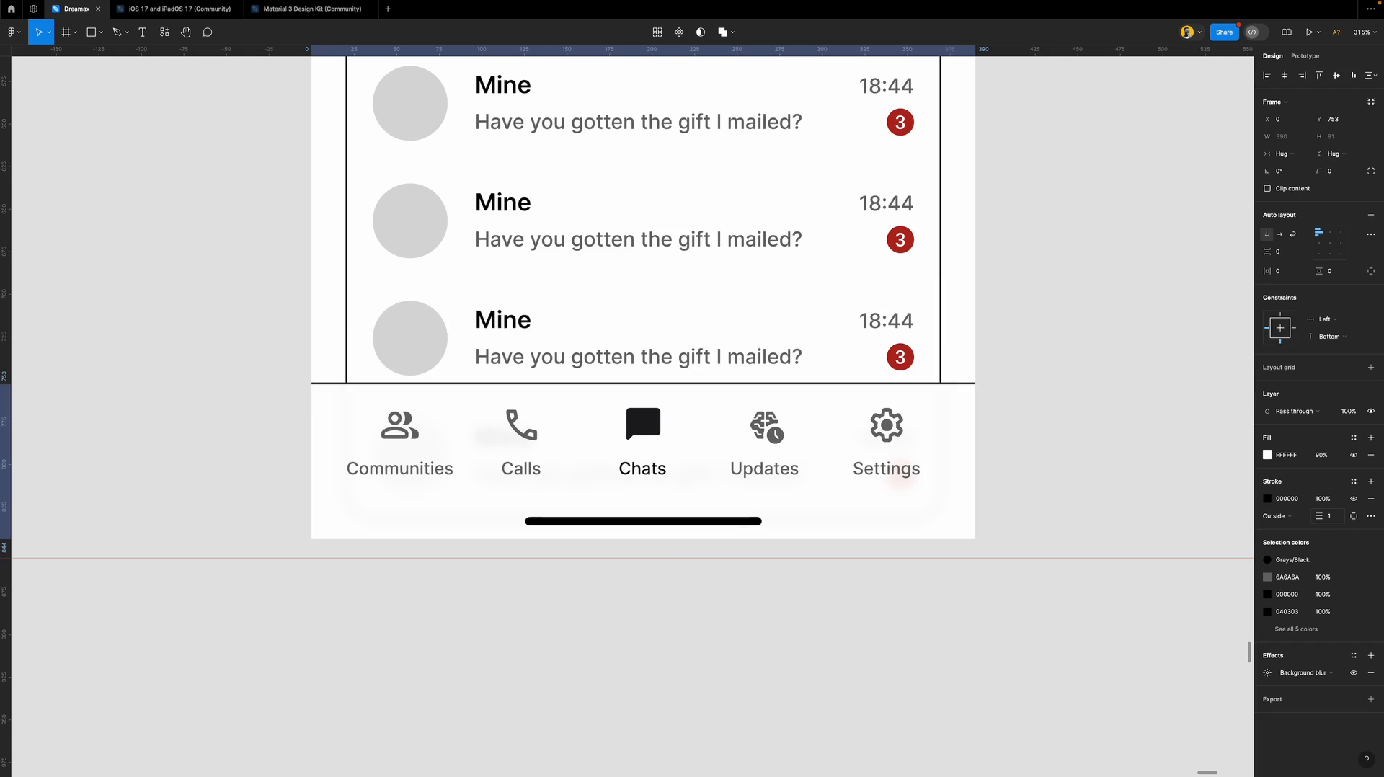
click(1106, 469)
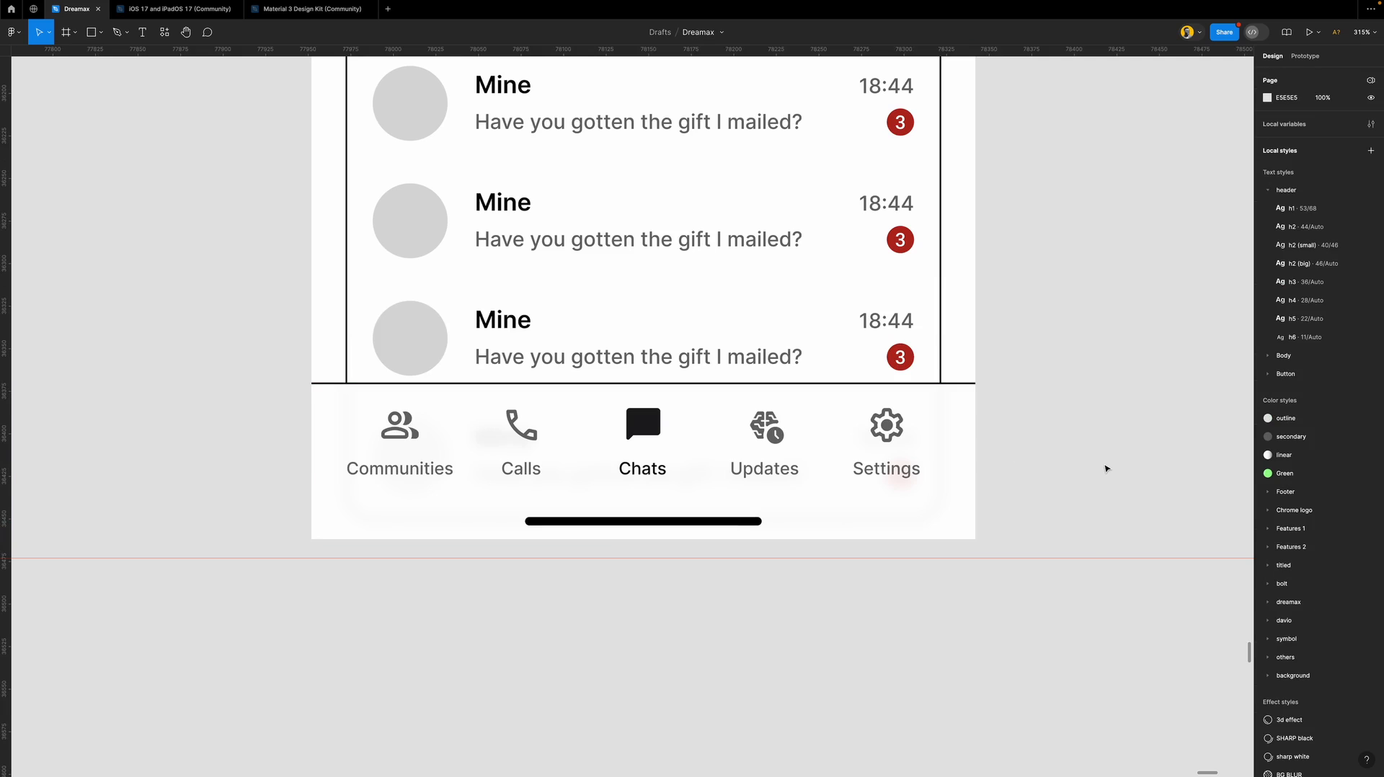
Recolour the navigation bar's stroke to grey 989898 at 30% opacity.
click(959, 404)
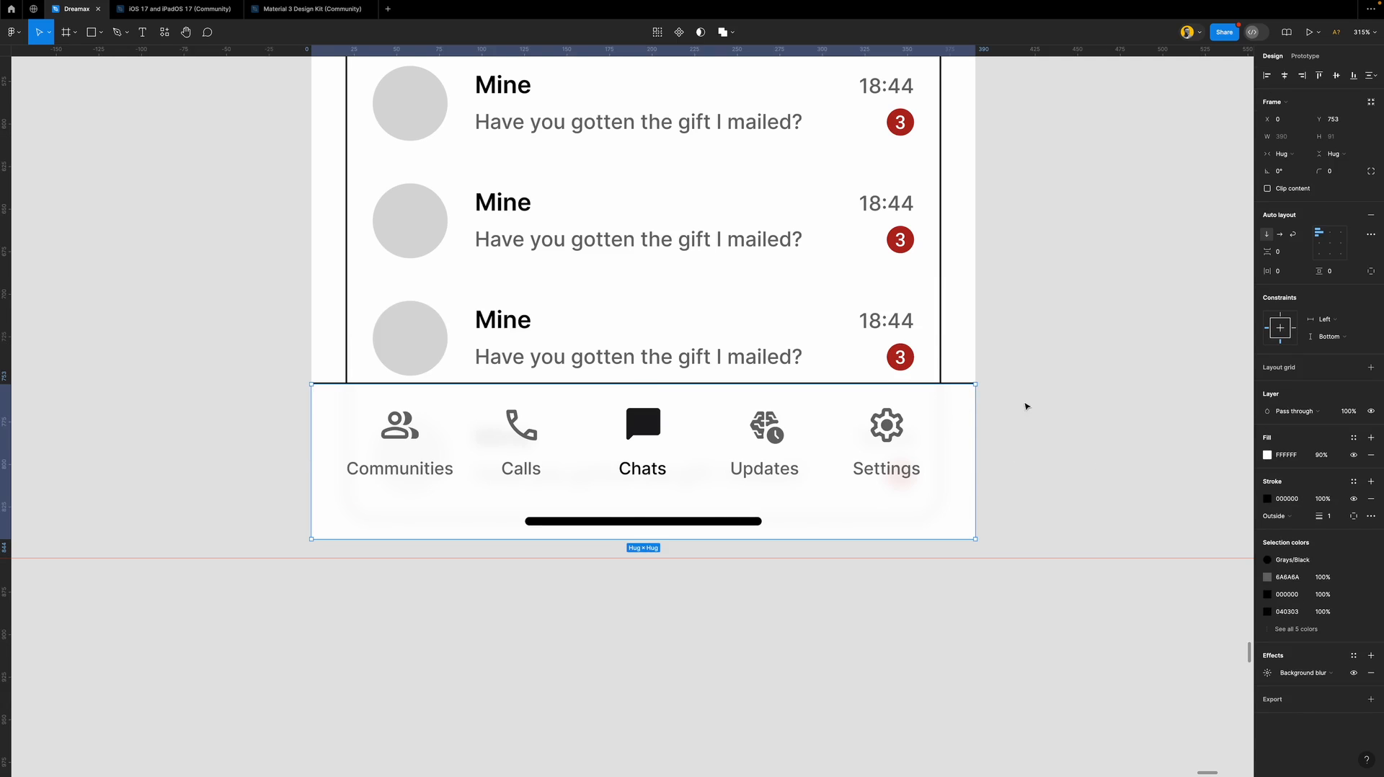
click(1267, 499)
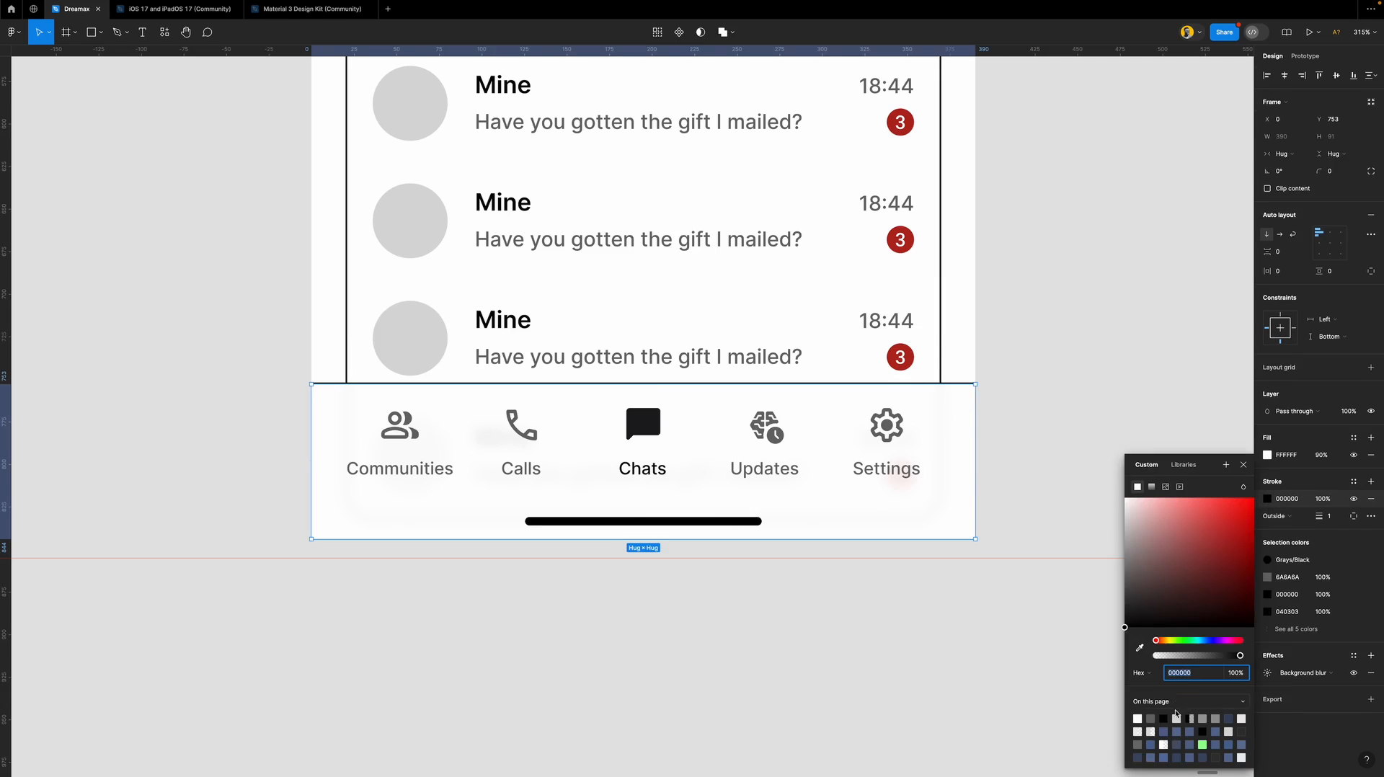
click(1217, 718)
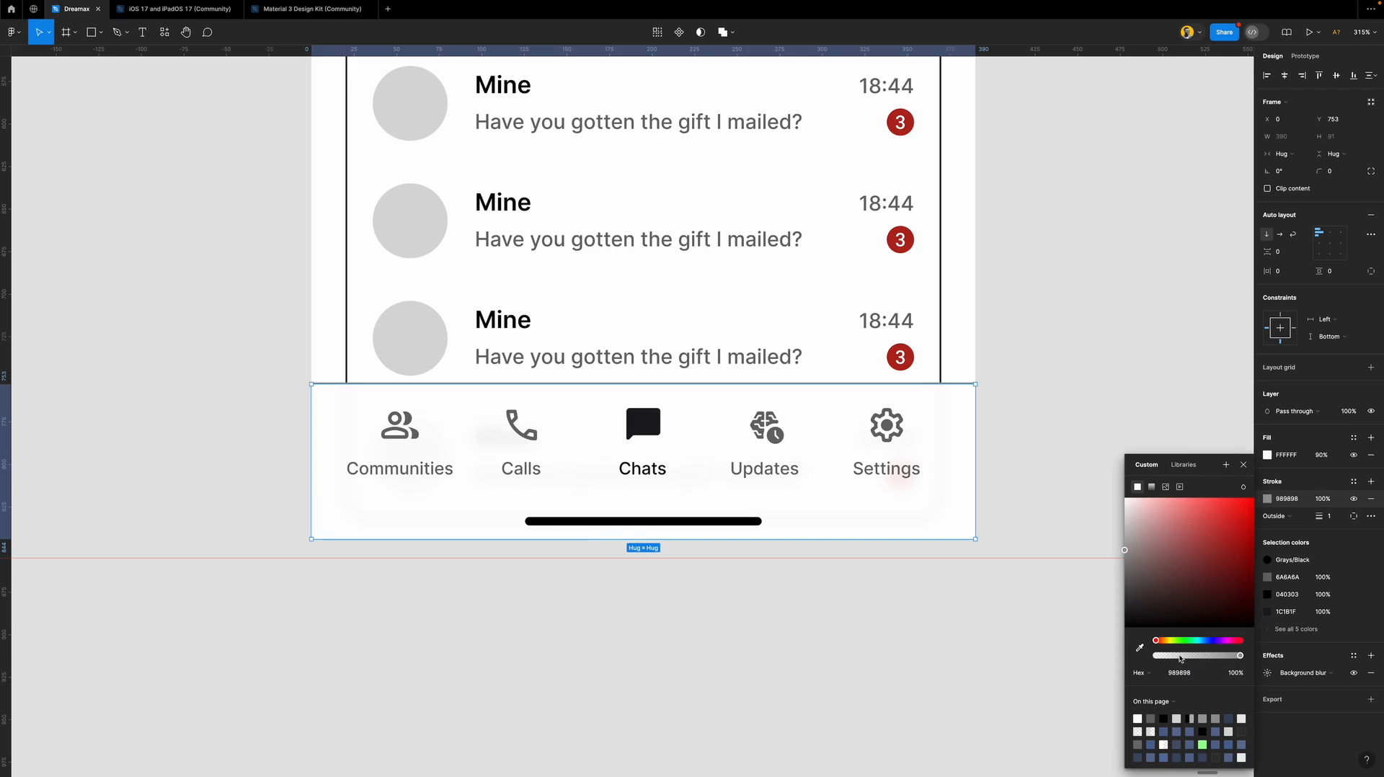
click(1180, 657)
drag(1181, 657, 1182, 658)
scroll(860, 427, right, 3)
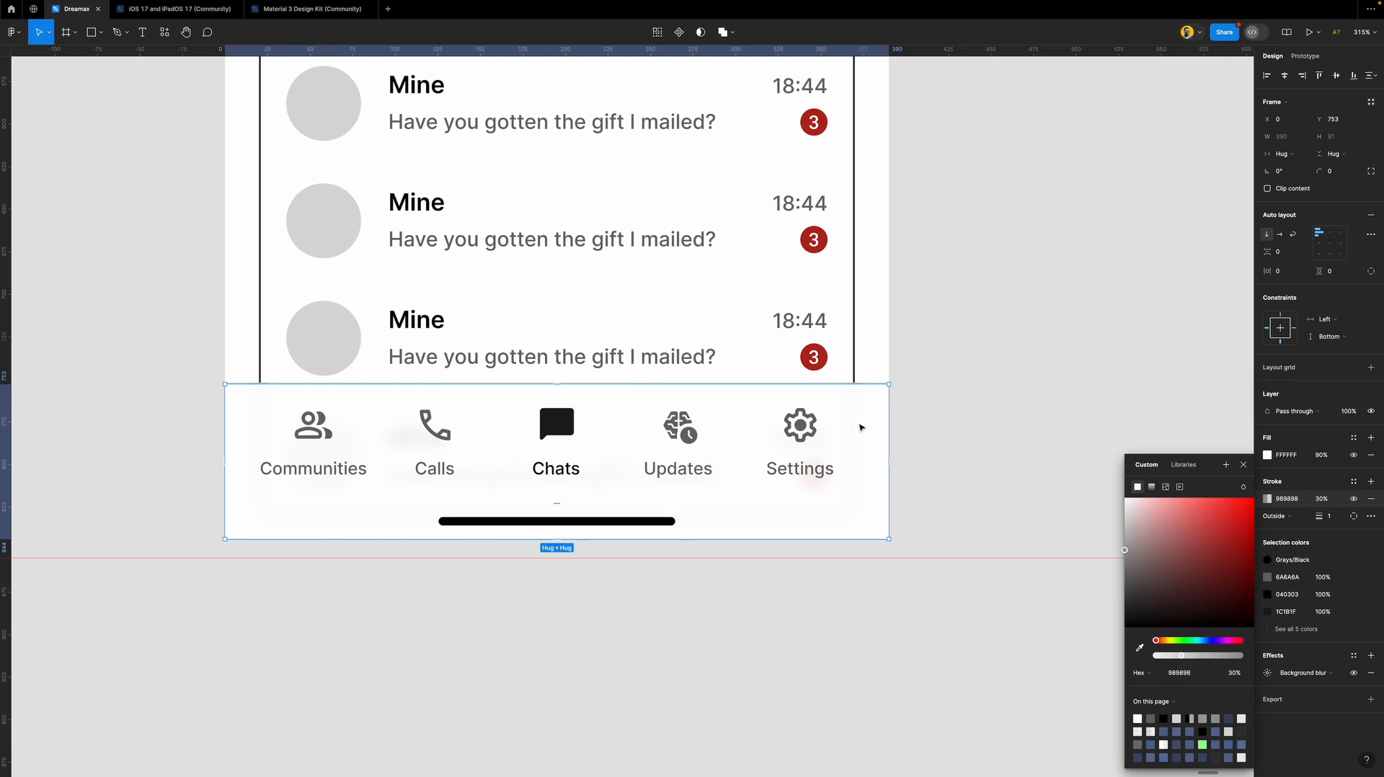
scroll(860, 428, right, 3)
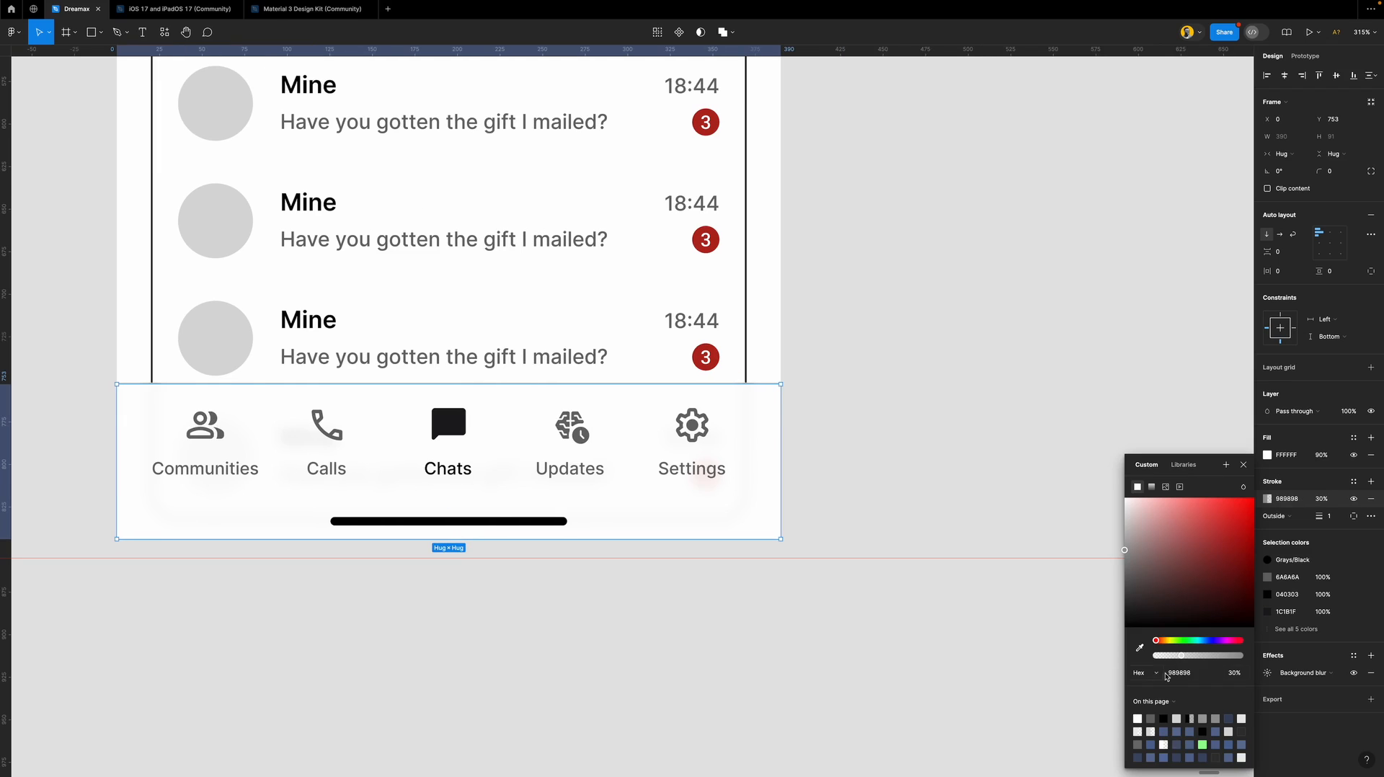
click(1179, 672)
click(862, 392)
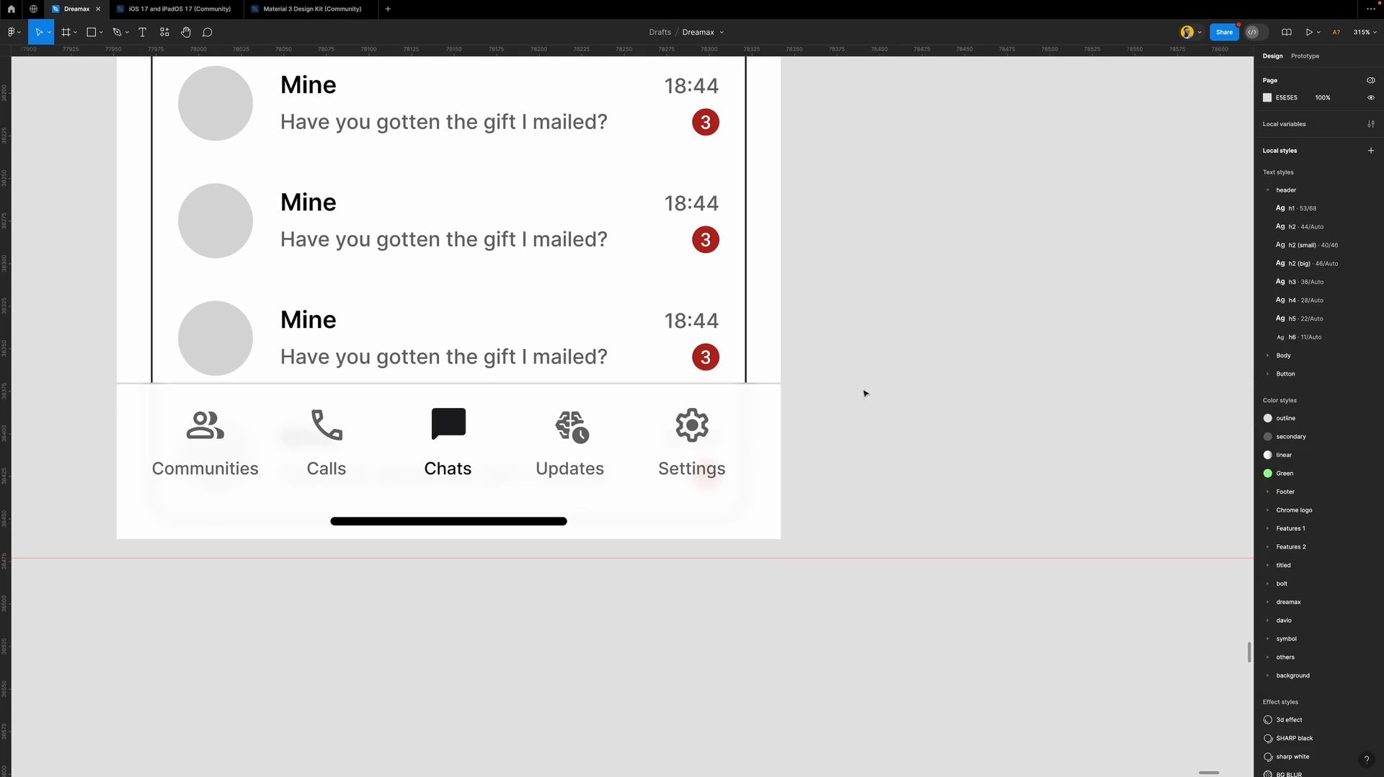
Draw a scratch frame about 133 × 124 beside the phone screen, with a square about 68 × 68 inside it.
key(f)
drag(816, 296, 1044, 506)
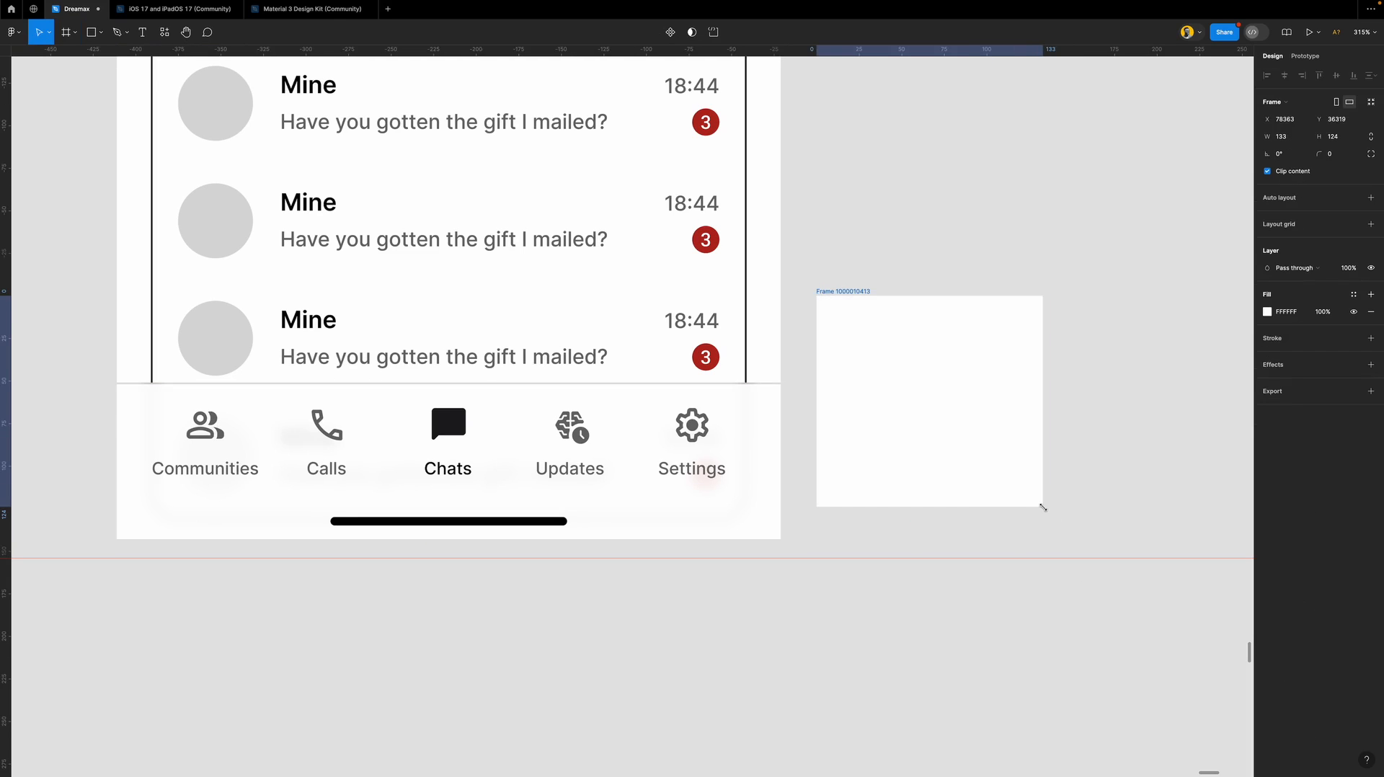
key(r)
drag(934, 397, 990, 459)
Fill the scratch square with grey 989898, trying 50% opacity and settling on 20%.
click(1298, 297)
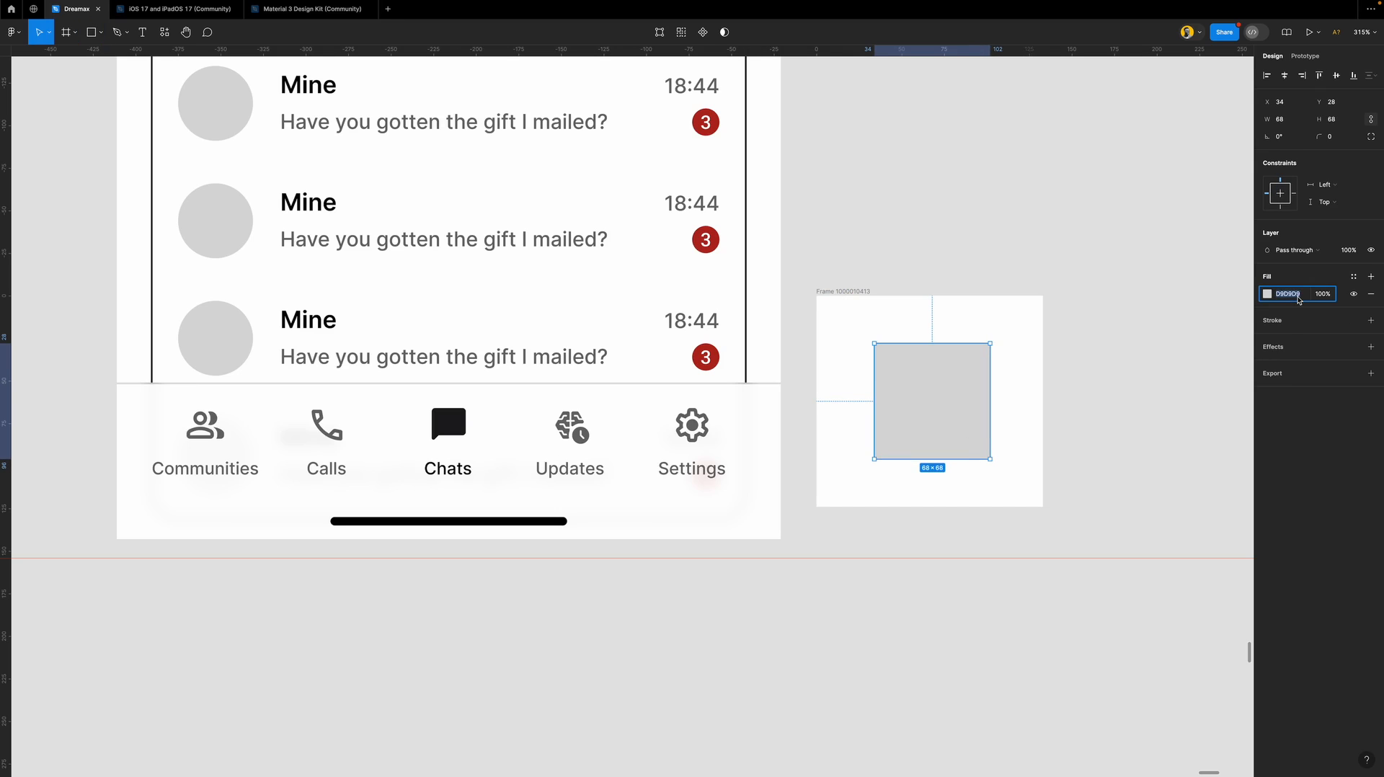
text(989898)
key(Tab)
text(5)
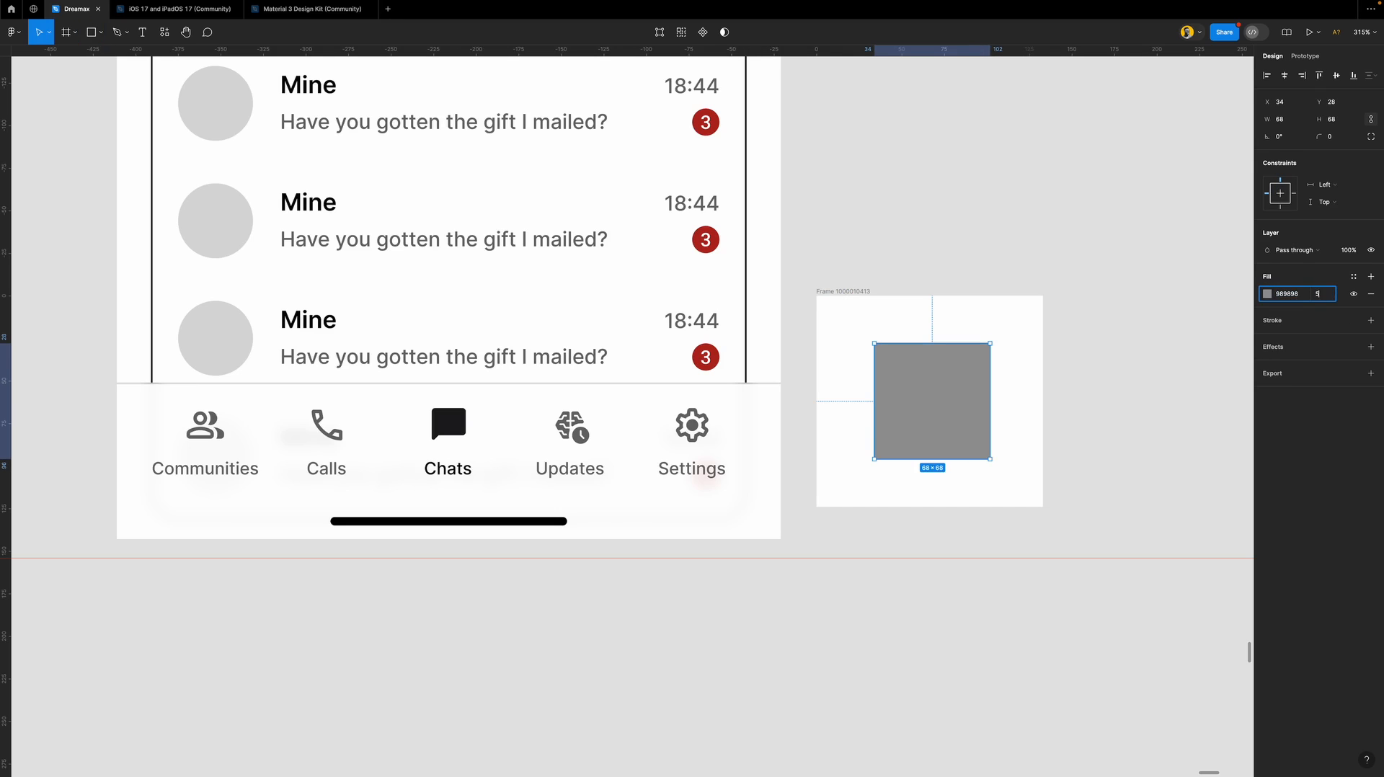
text(0)
key(Return)
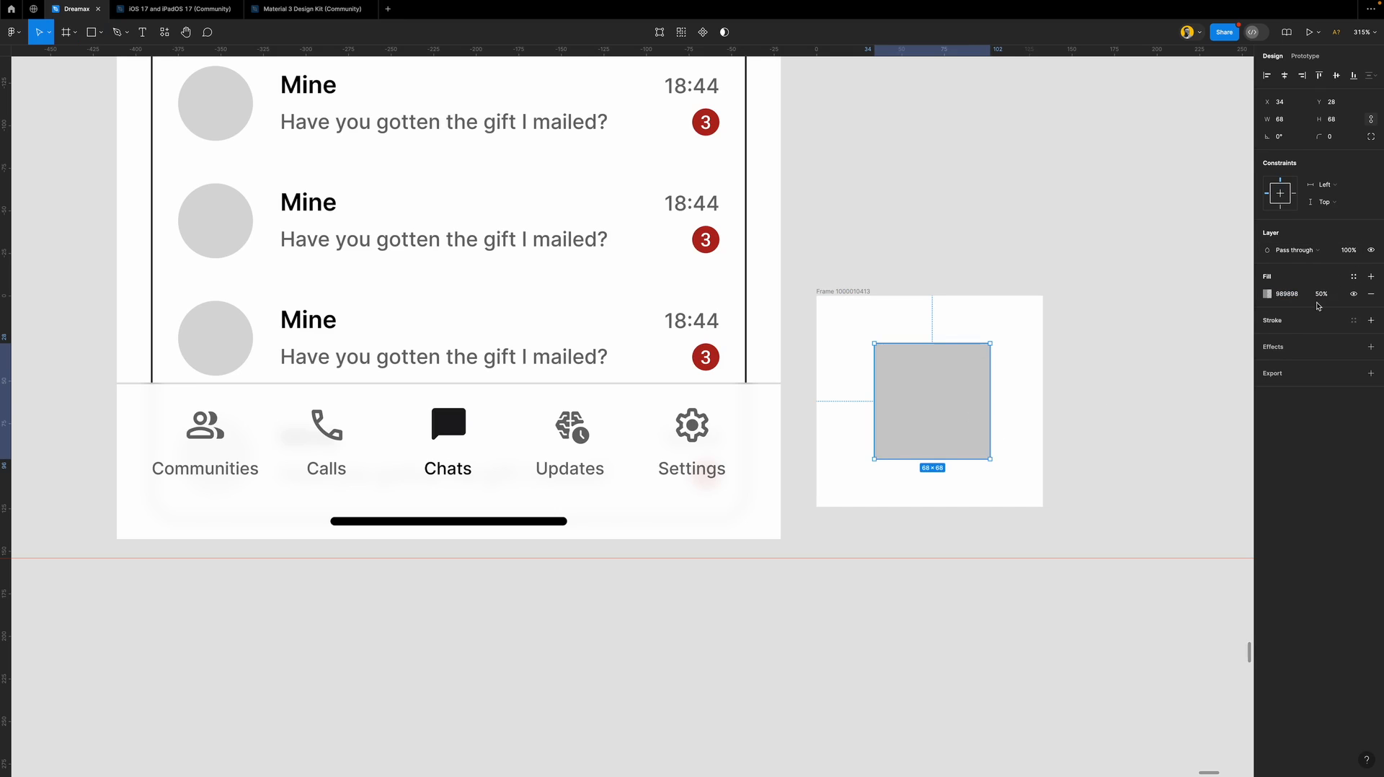
click(1322, 298)
double_click(1322, 298)
text(2)
key(Return)
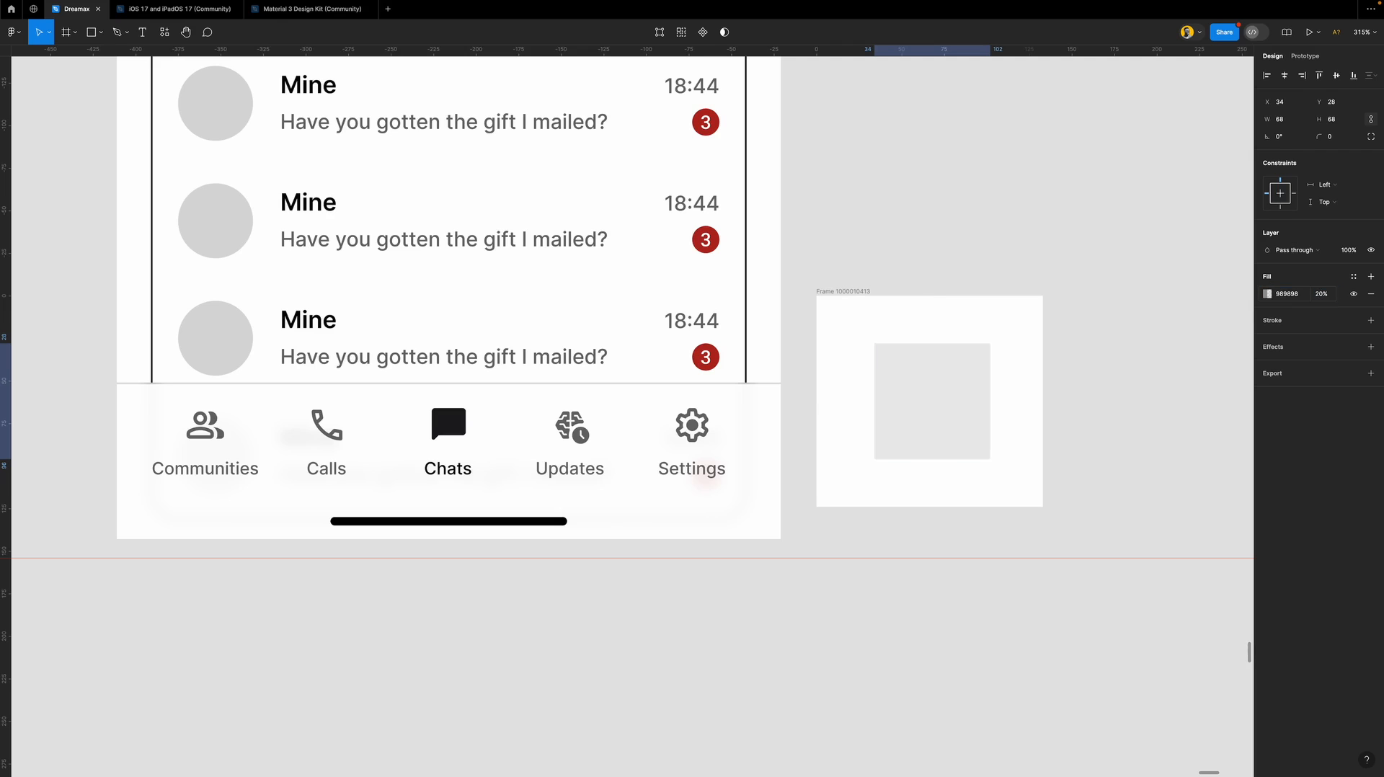
click(1040, 418)
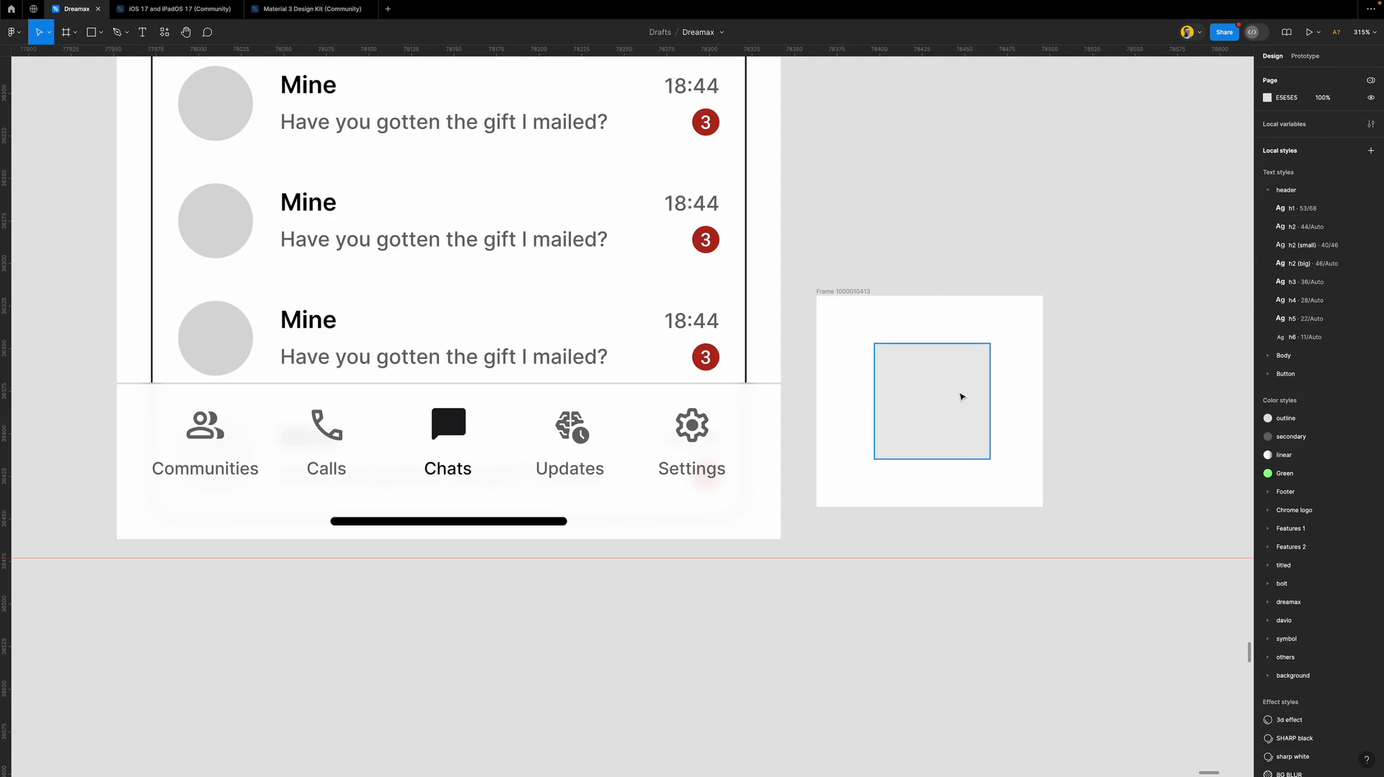
Sample the scratch square's rendered colour with the eyedropper to make its fill solid EAEAEA, and select that hex value.
click(961, 395)
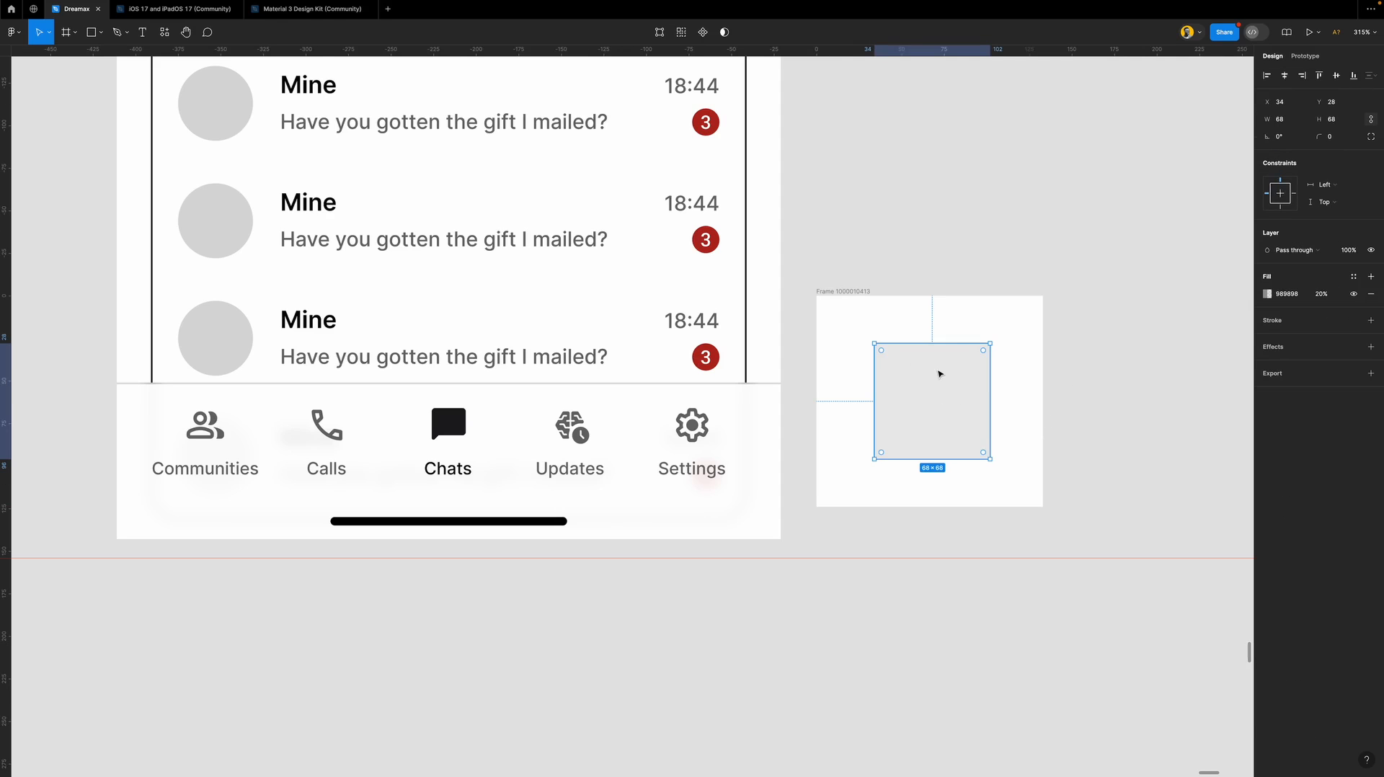
key(i)
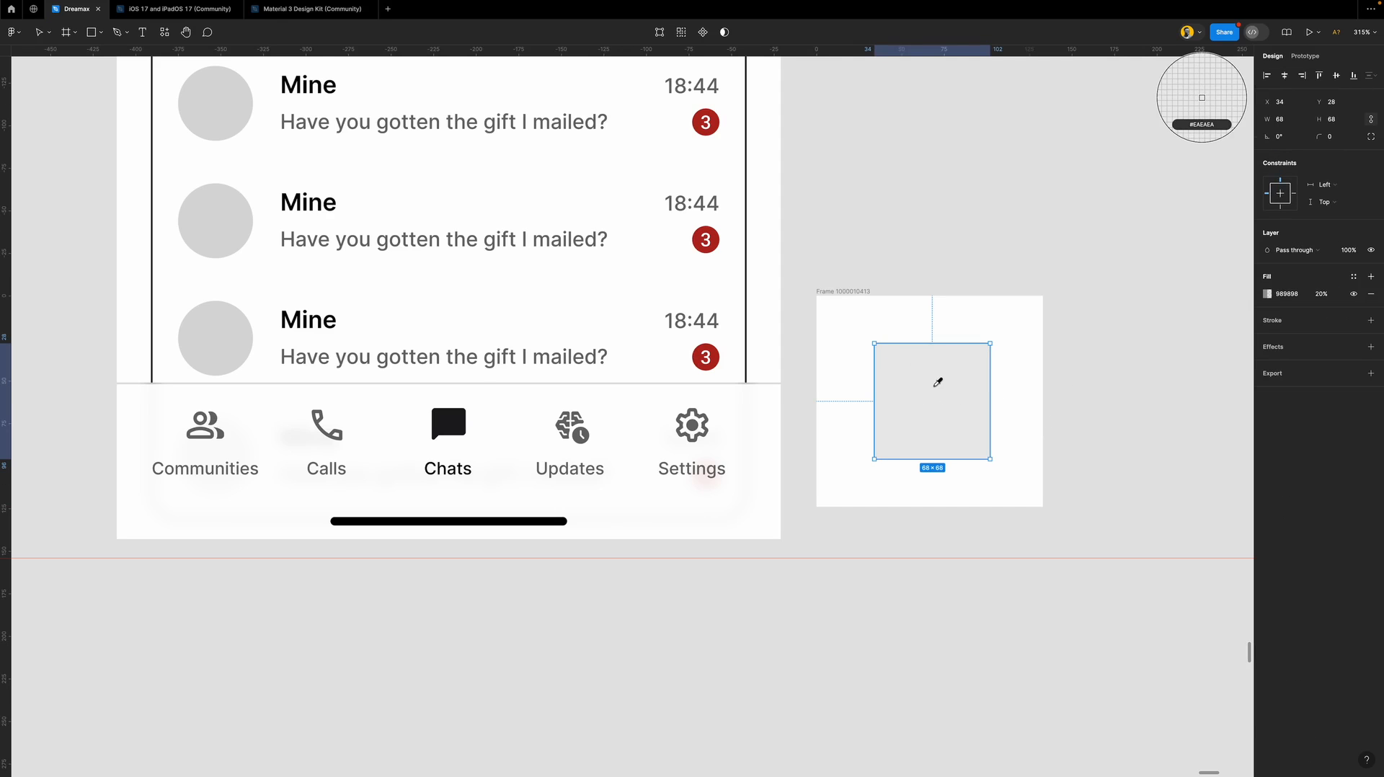
click(929, 390)
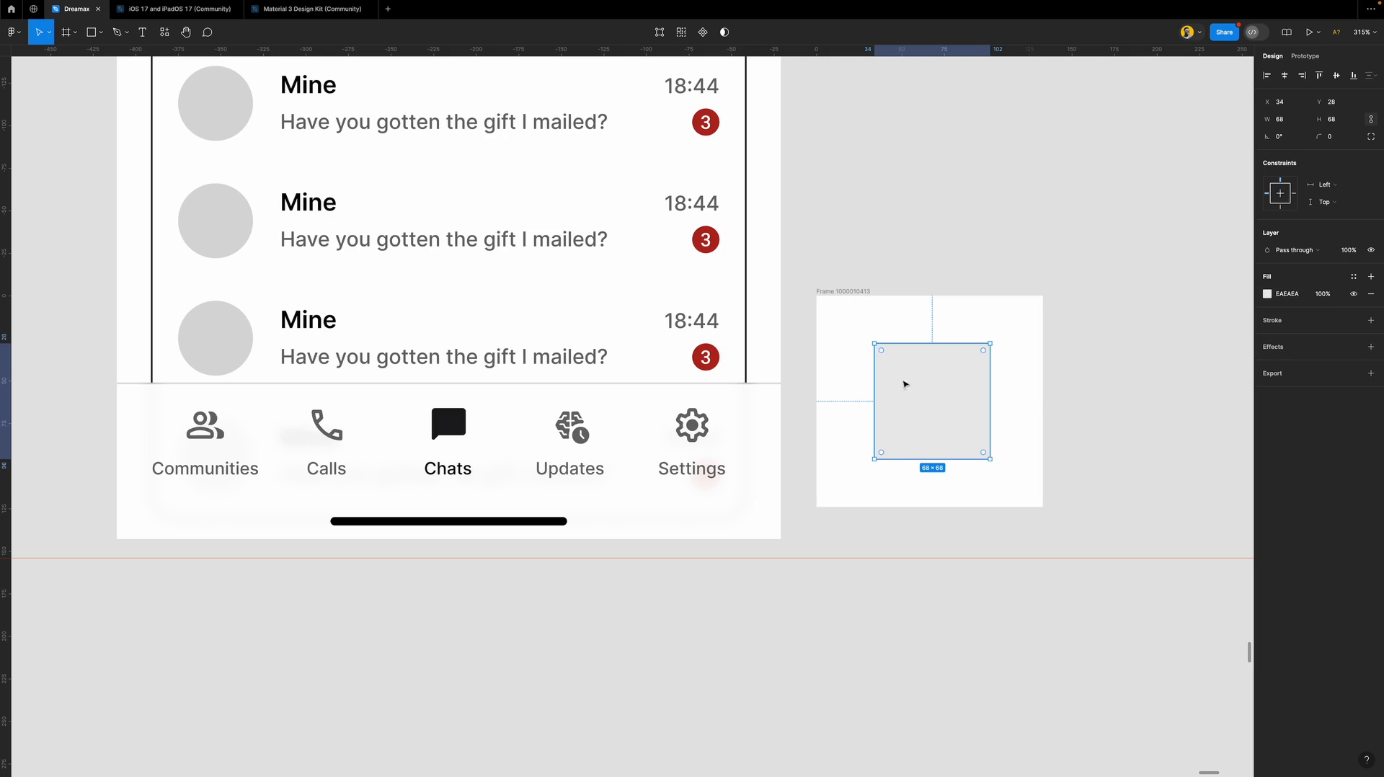
click(1289, 294)
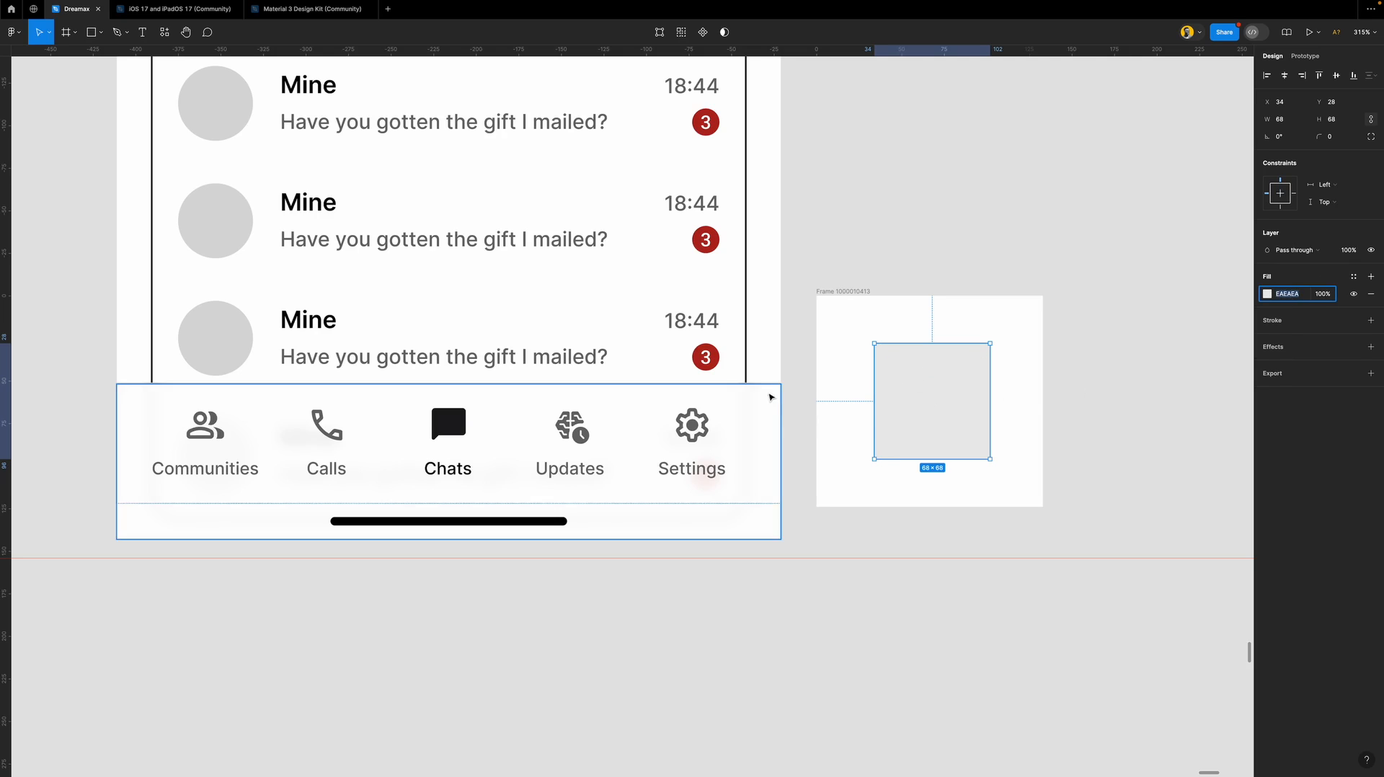
Set the bottom navigation bar's stroke to light grey EAEAEA at 100% opacity.
click(772, 398)
click(1323, 499)
text(1)
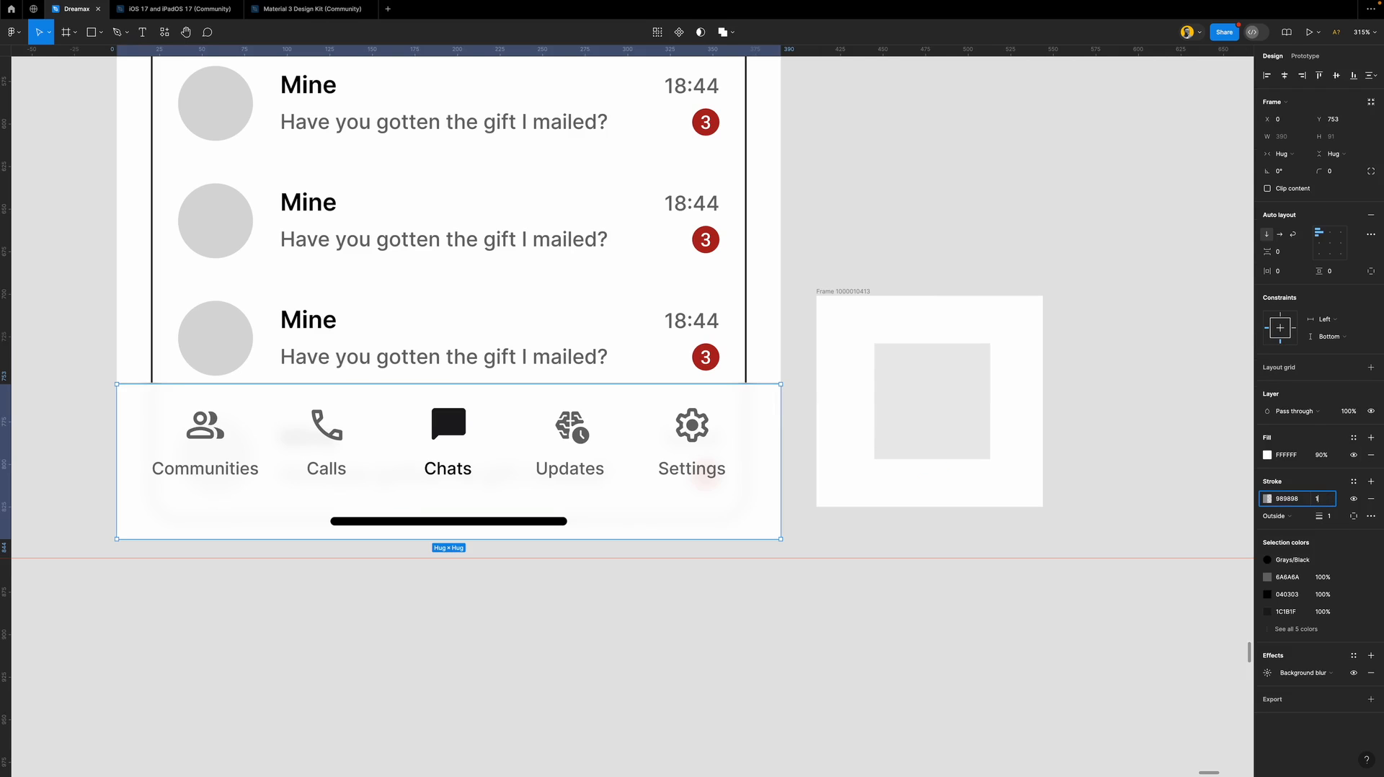
text(00)
key(Return)
scroll(794, 400, up, 5)
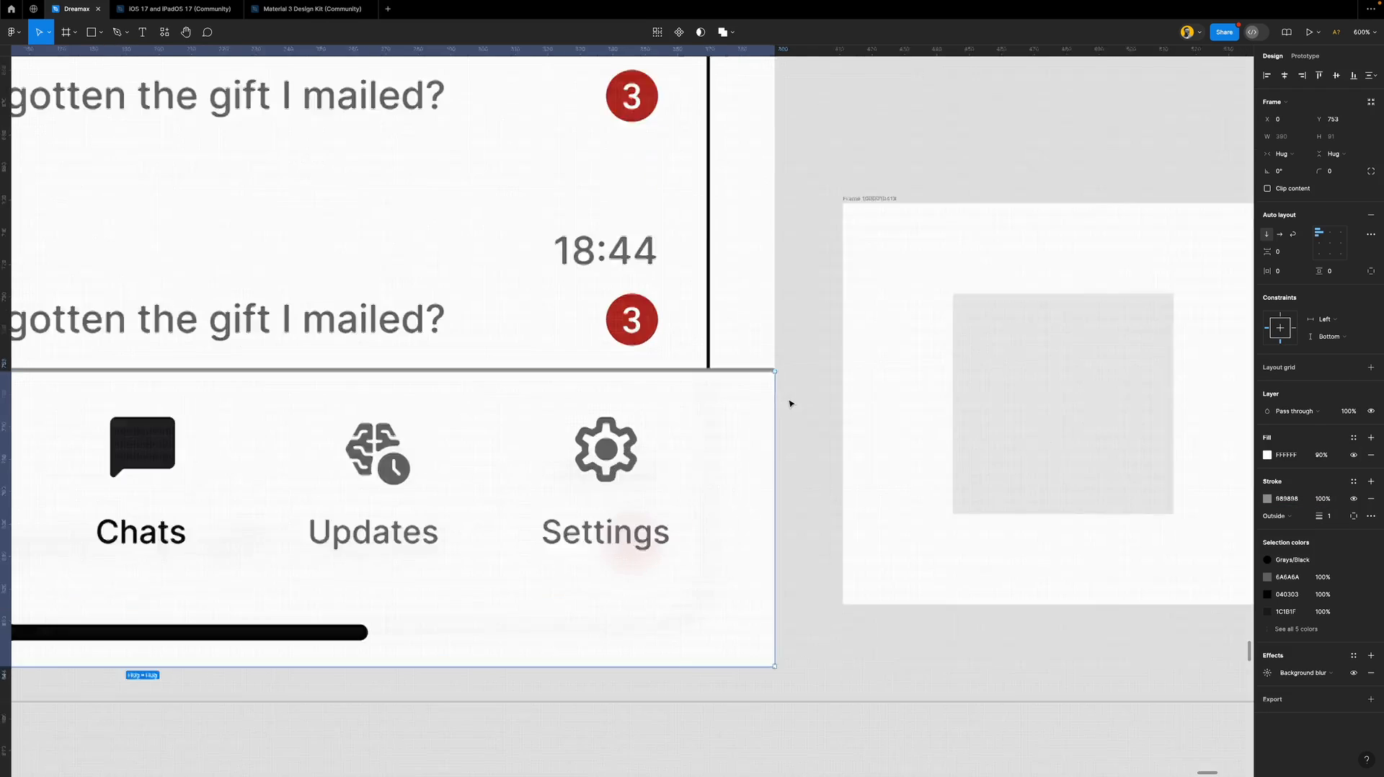
click(1286, 501)
key(super+a)
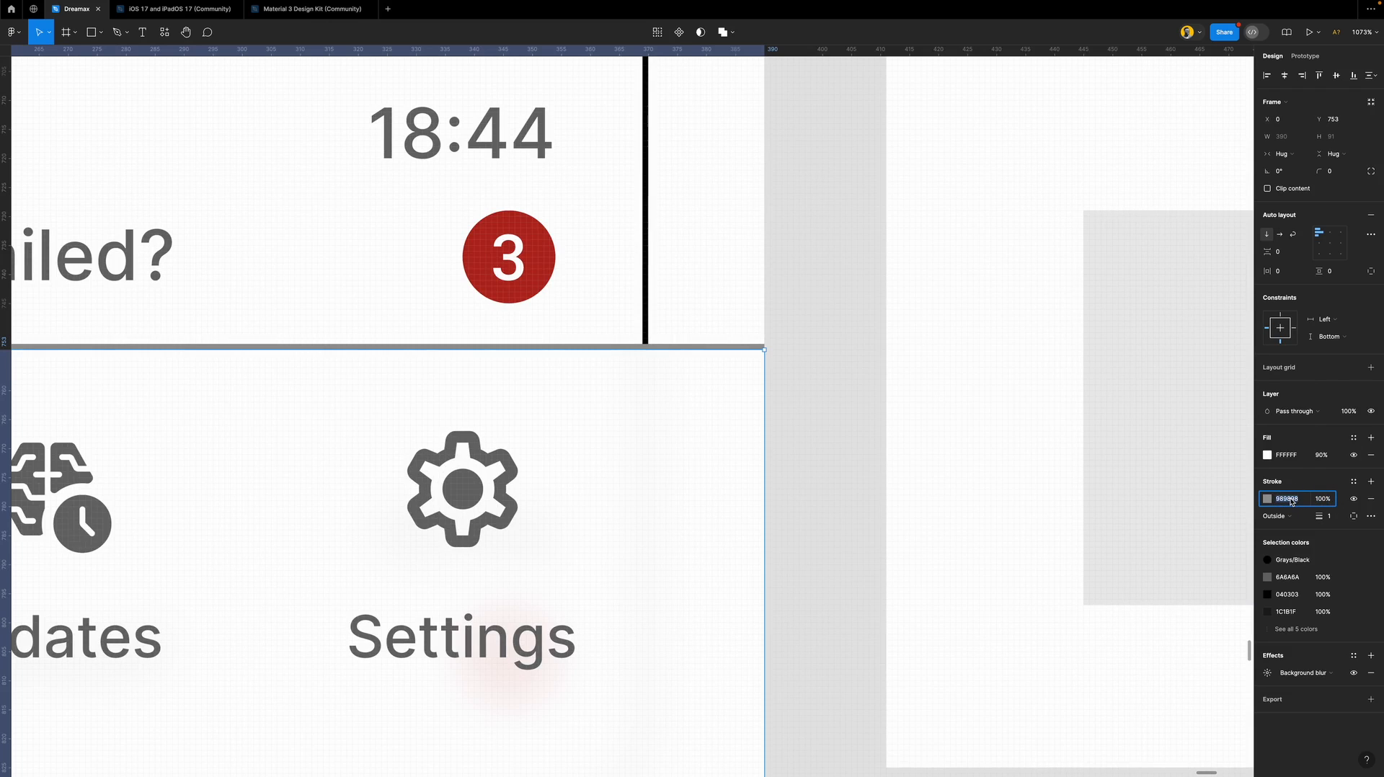
text(EAEAEA)
click(825, 370)
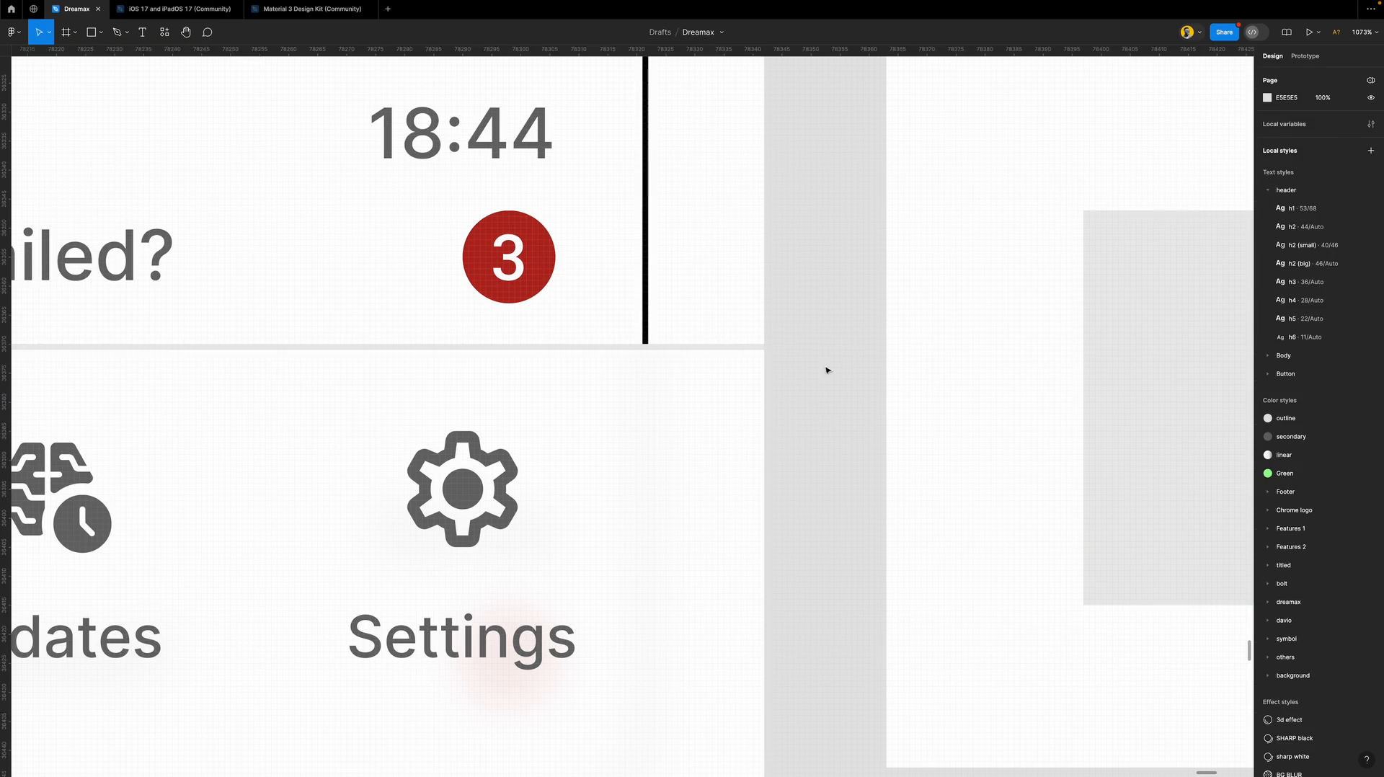
Delete the scratch frame with its colour sample square beside the phone screen.
scroll(785, 375, down, 2)
scroll(785, 375, down, 5)
click(836, 305)
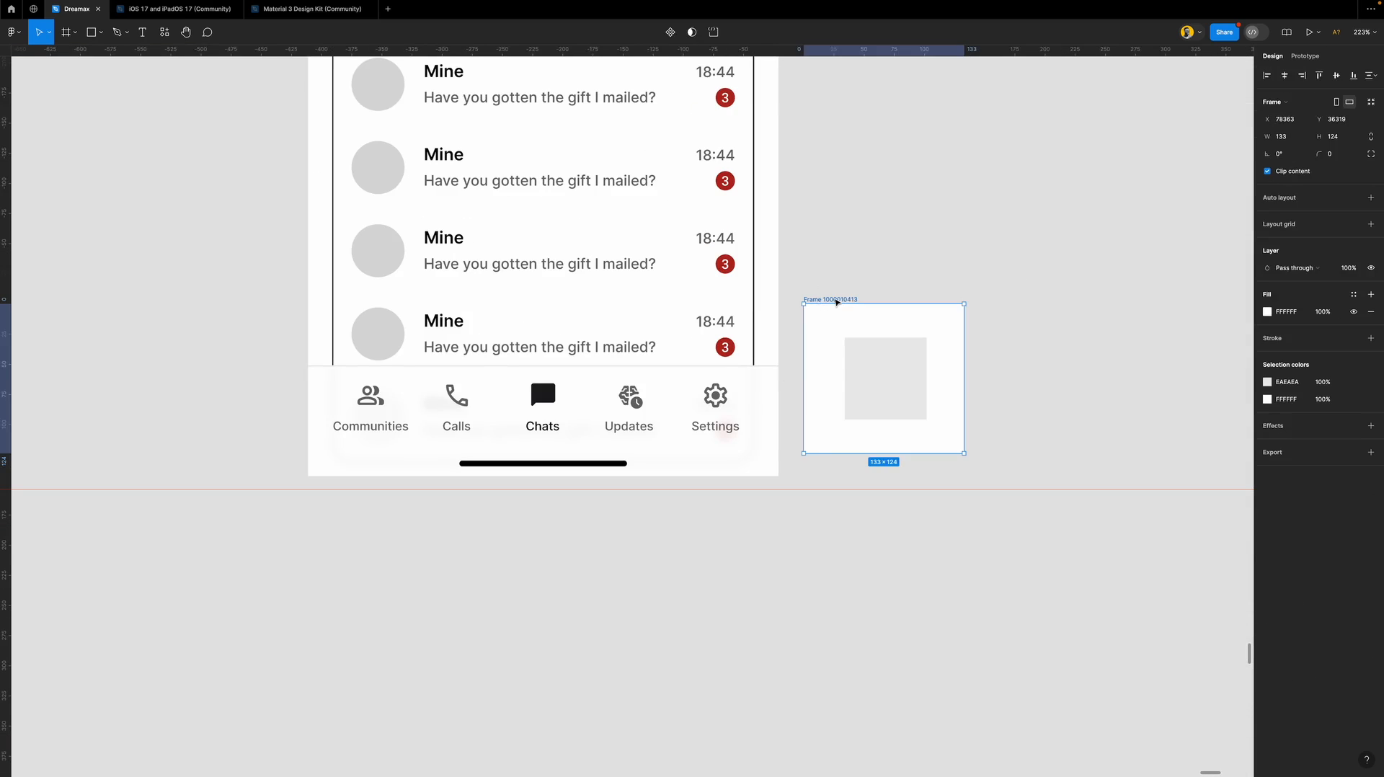
key(BackSpace)
scroll(887, 411, left, 5)
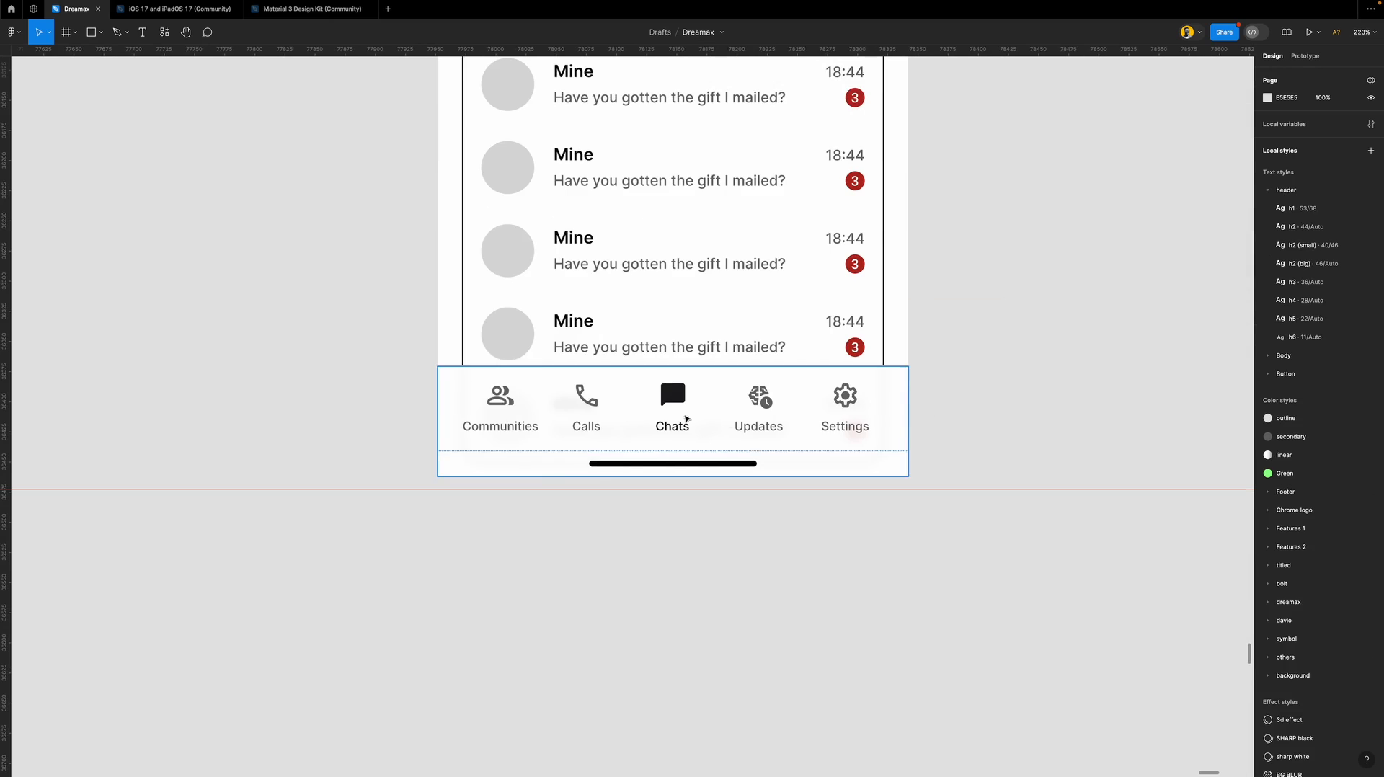
Set the phone screen frame's fill to light grey EAEAEA.
scroll(659, 435, down, 3)
scroll(659, 435, up, 1)
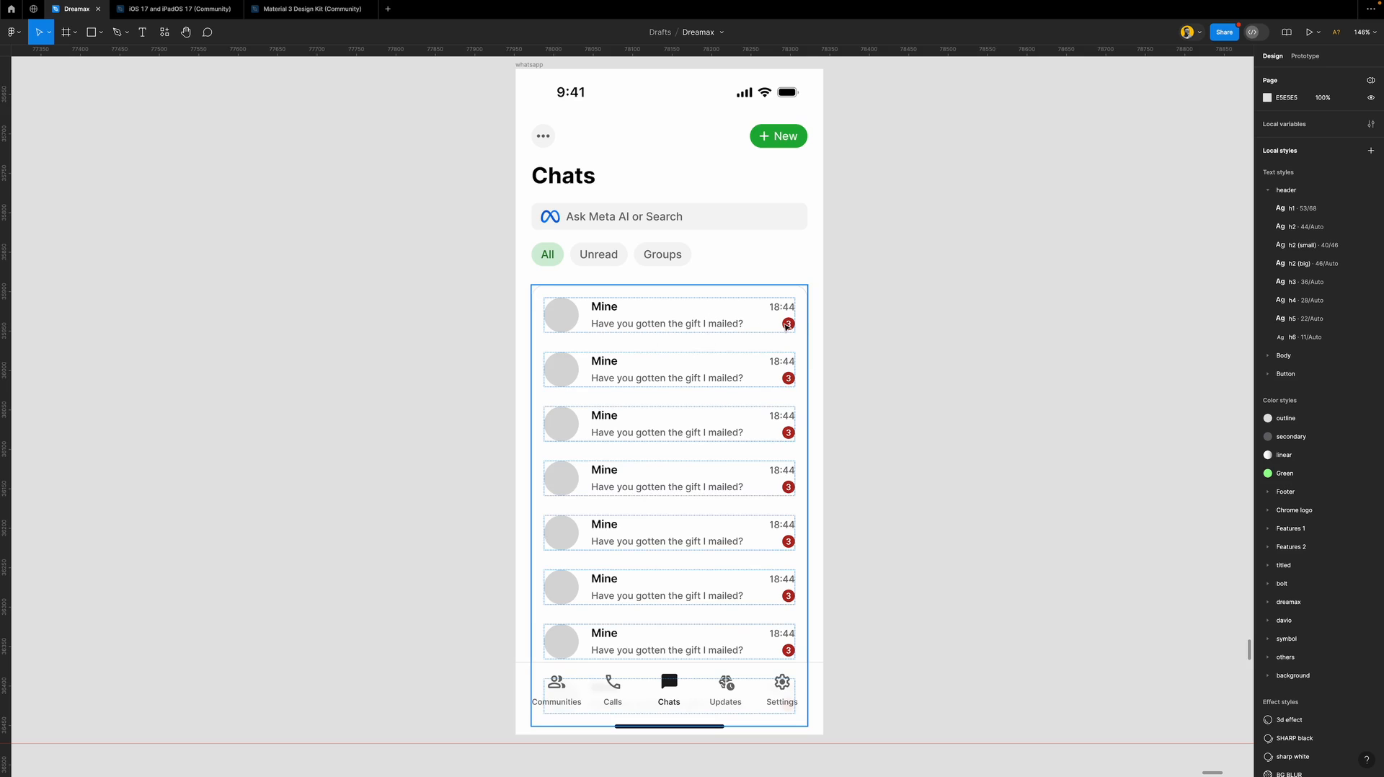
click(812, 259)
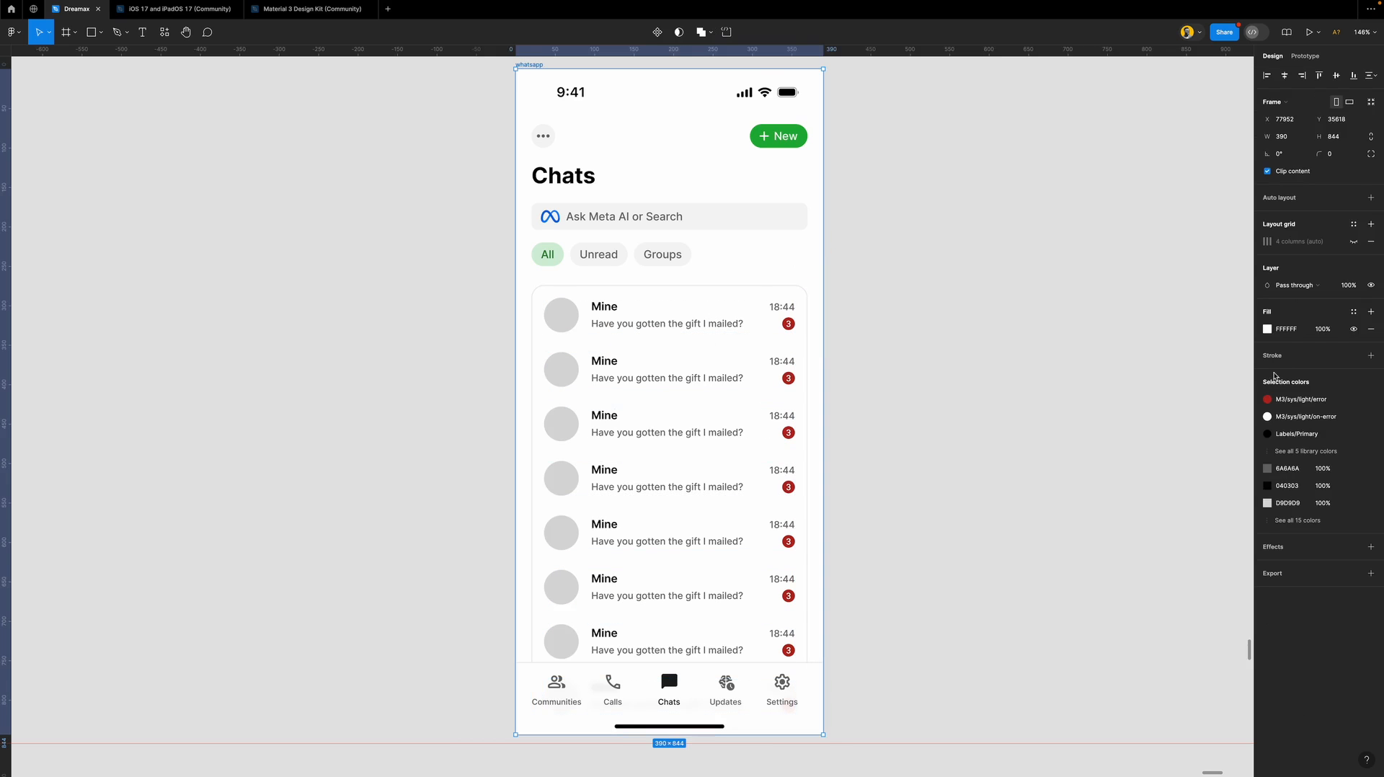
click(1287, 330)
text(EAEAEA)
key(Return)
Give the chat list container a white FFFFFF fill and remove its stroke.
click(661, 364)
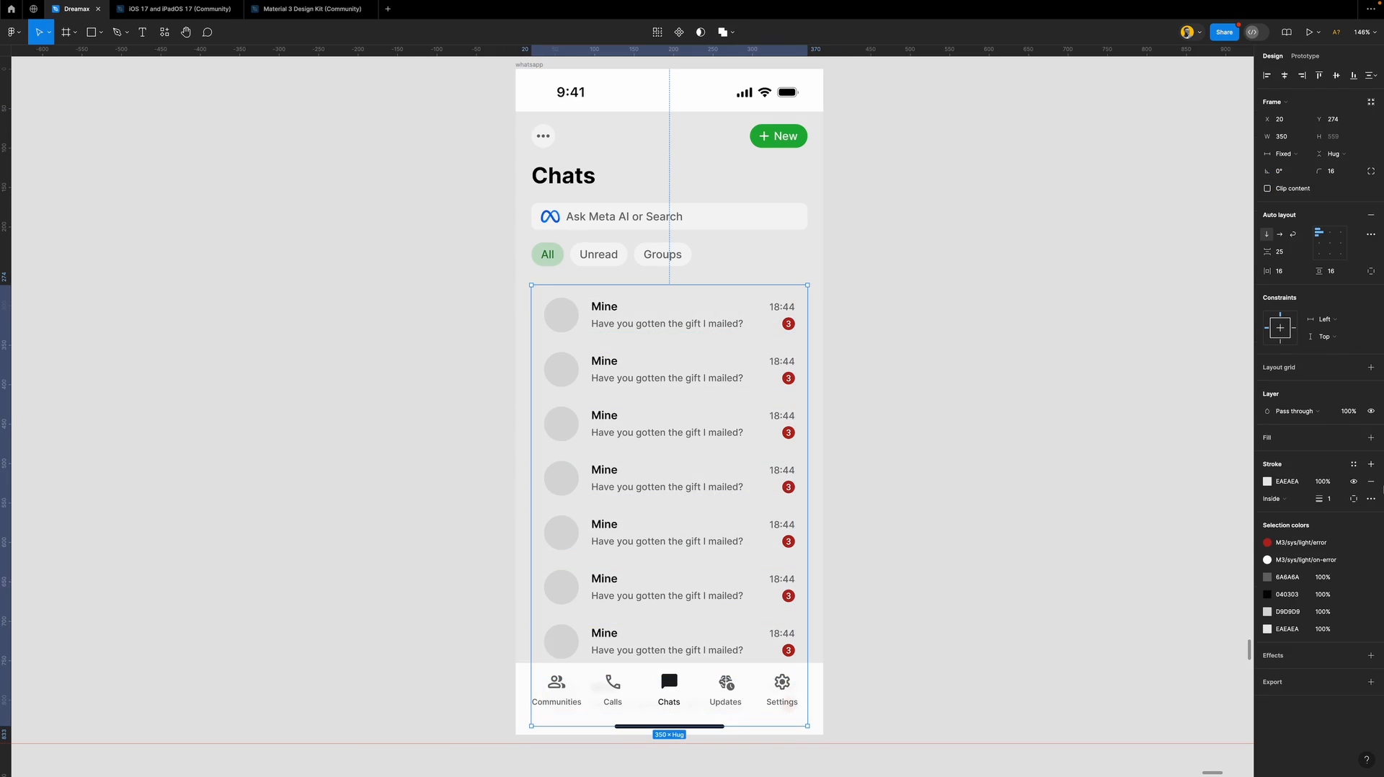
click(1371, 437)
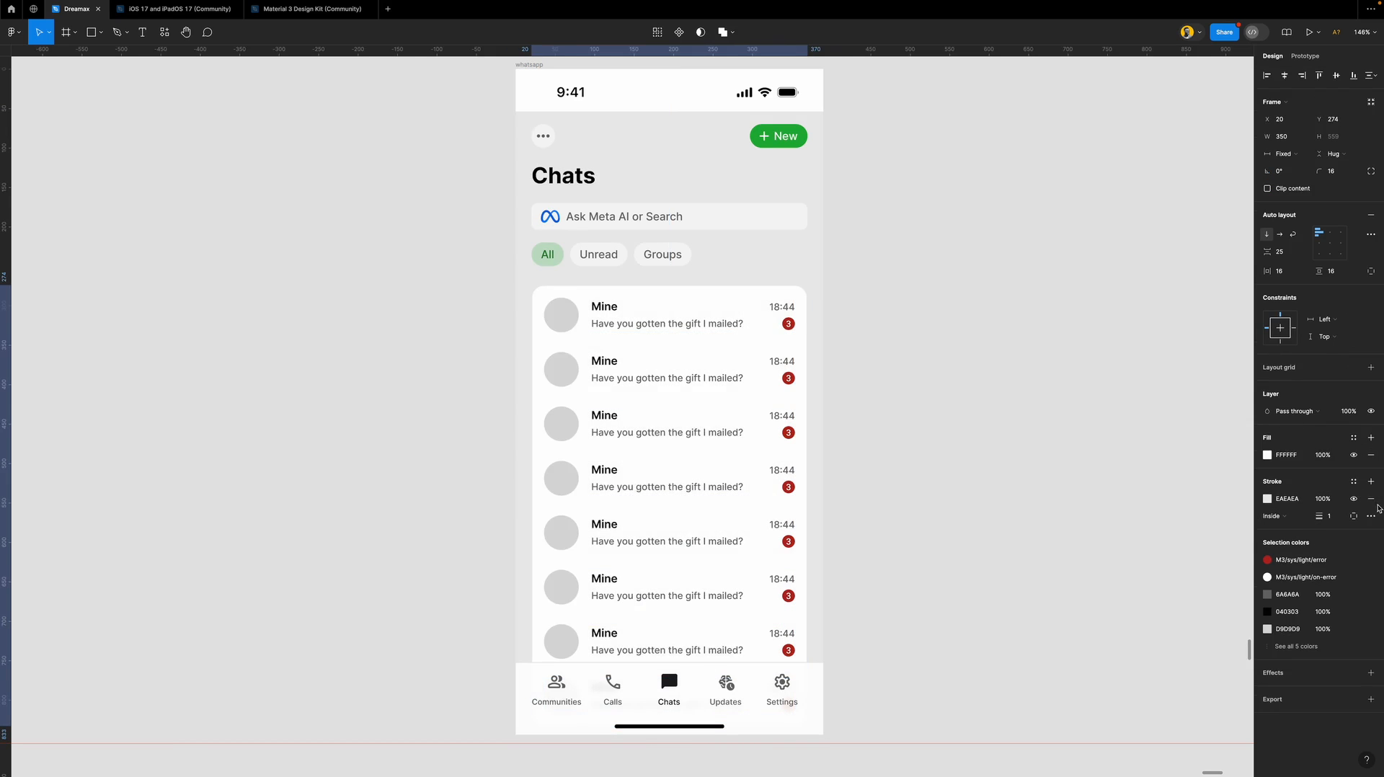
click(1371, 499)
click(1007, 445)
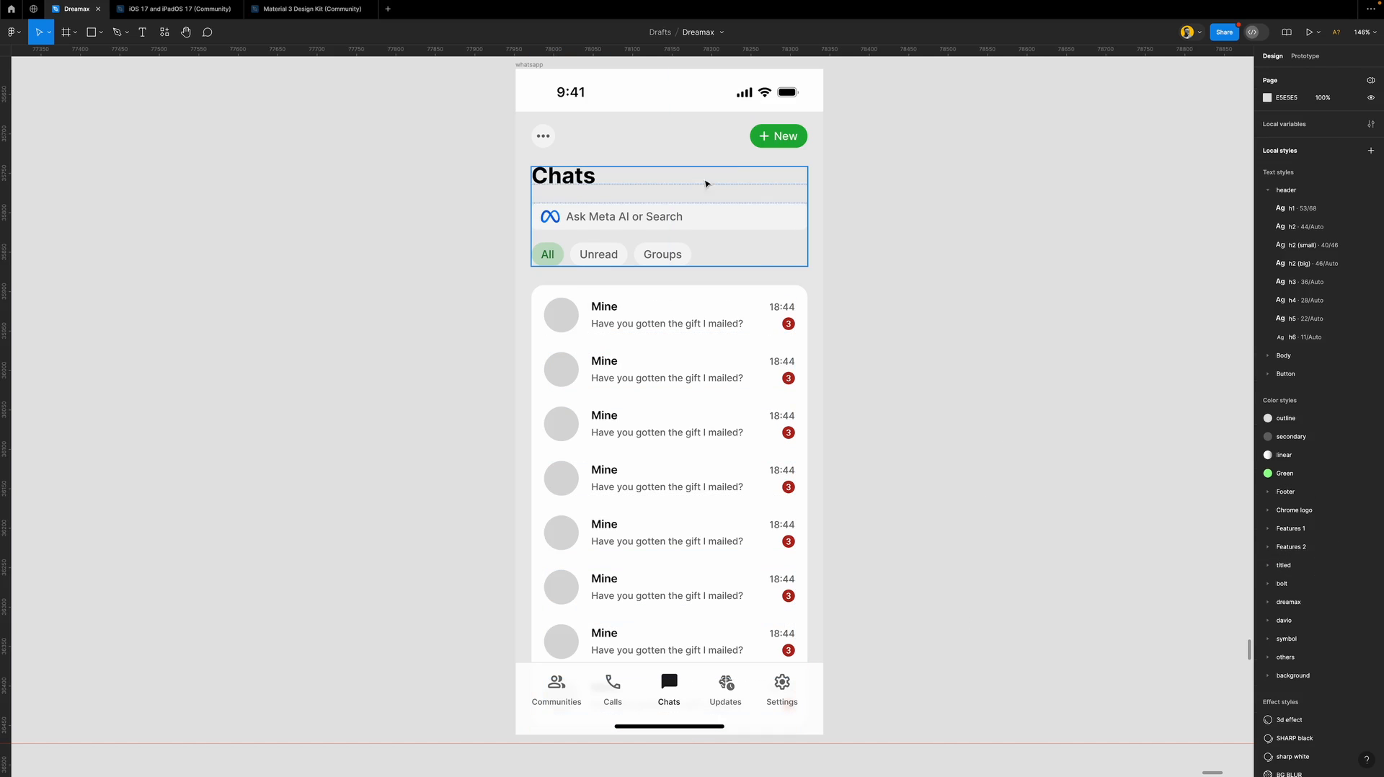
Remove the fill from the status bar at the top of the phone screen.
click(701, 105)
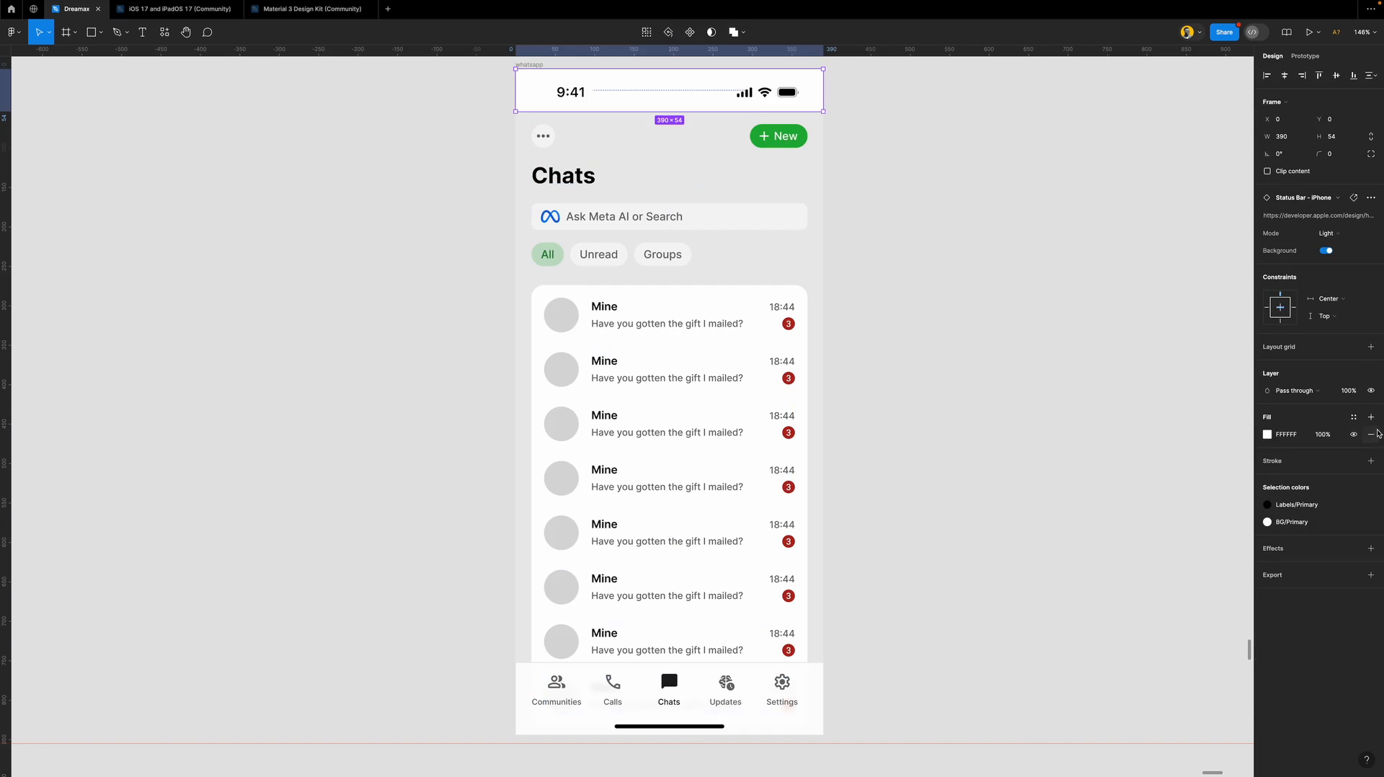
click(1371, 434)
click(883, 291)
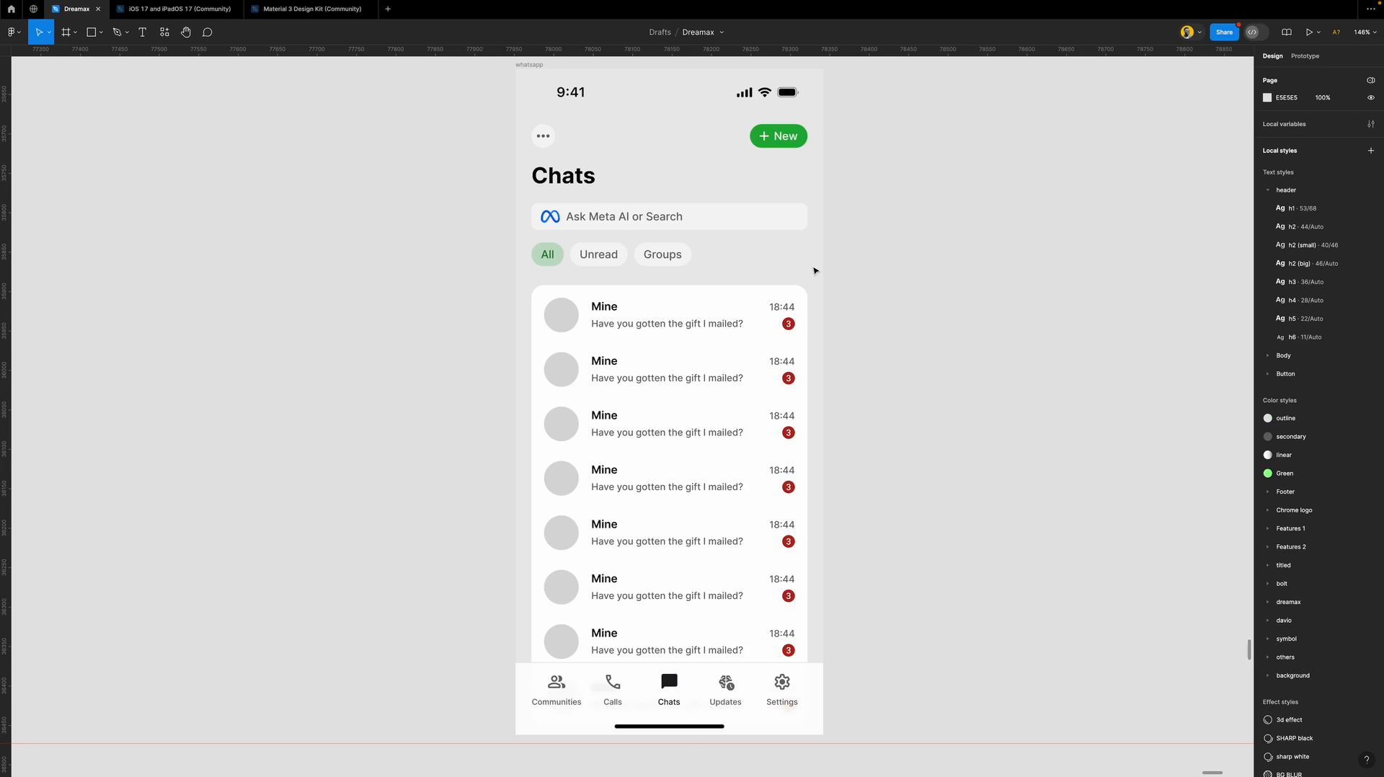
Apply the white colour style from the Footer group to the phone screen frame's fill.
click(817, 271)
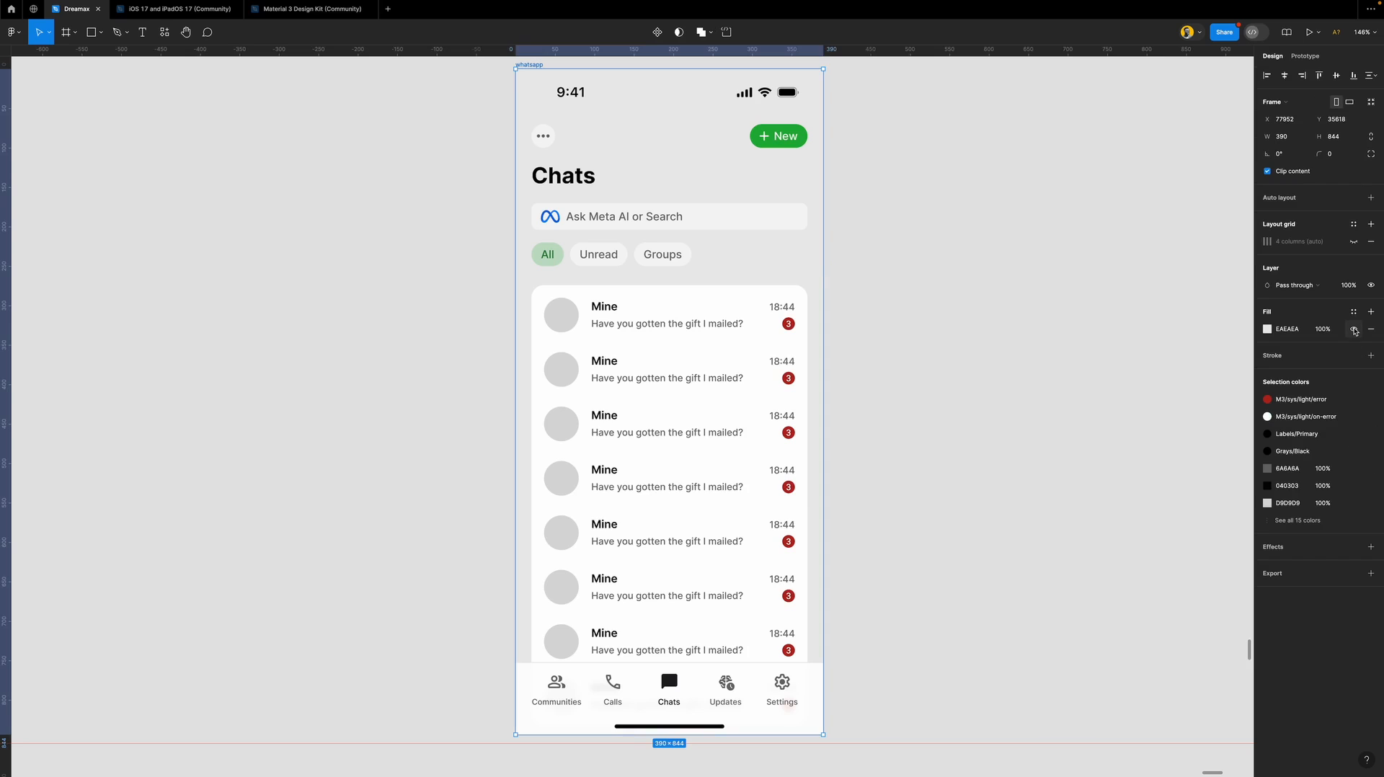
click(1354, 311)
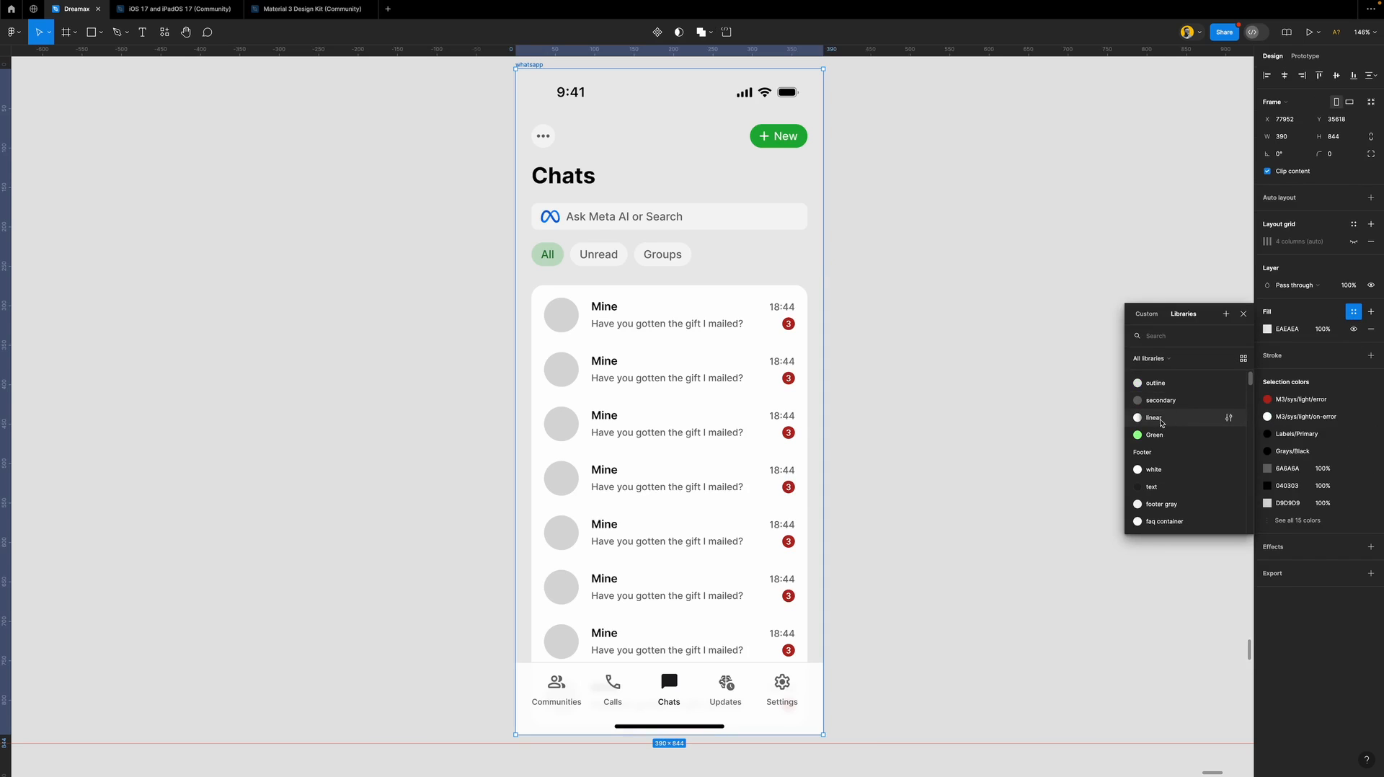
click(1170, 474)
Set the chat list container's horizontal padding, vertical padding and corner radius to 0.
click(680, 355)
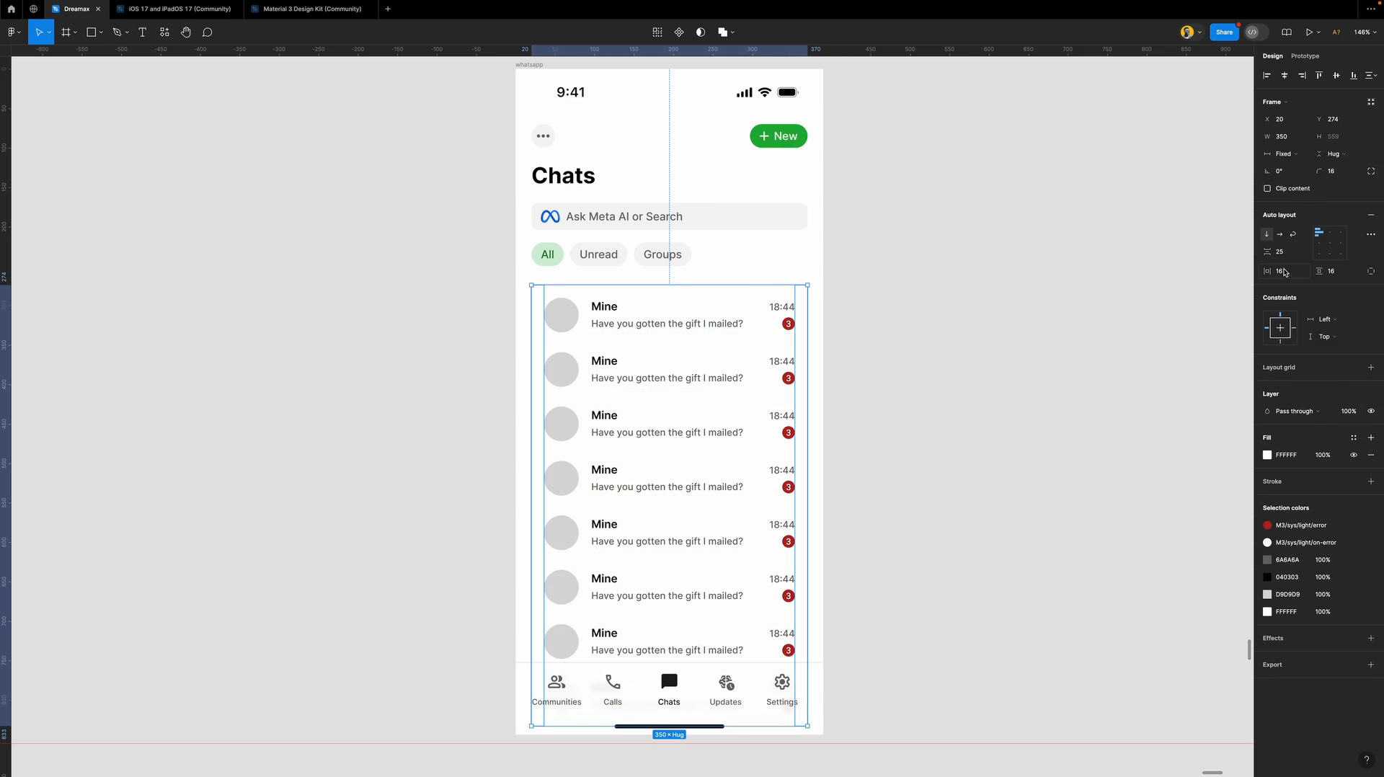
click(1286, 272)
key(Return)
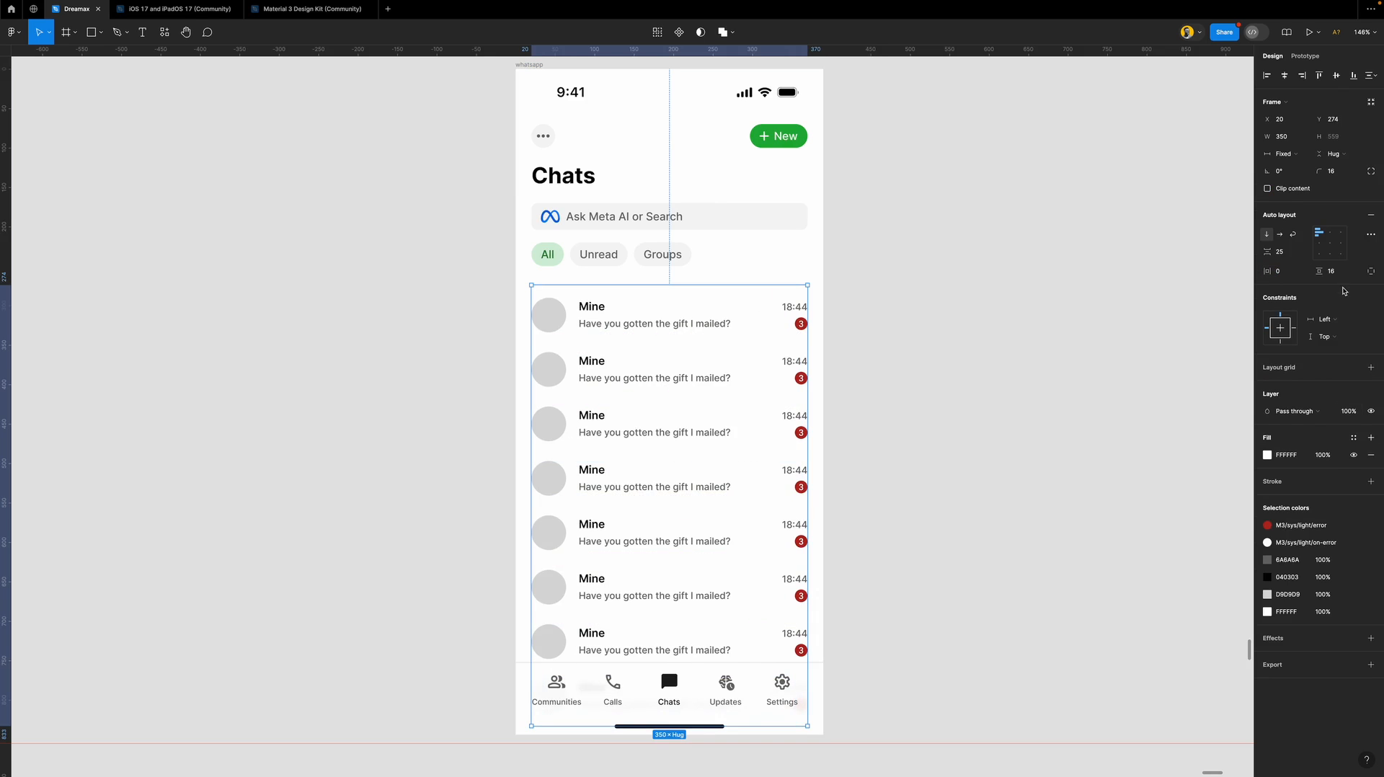
click(1341, 271)
key(Return)
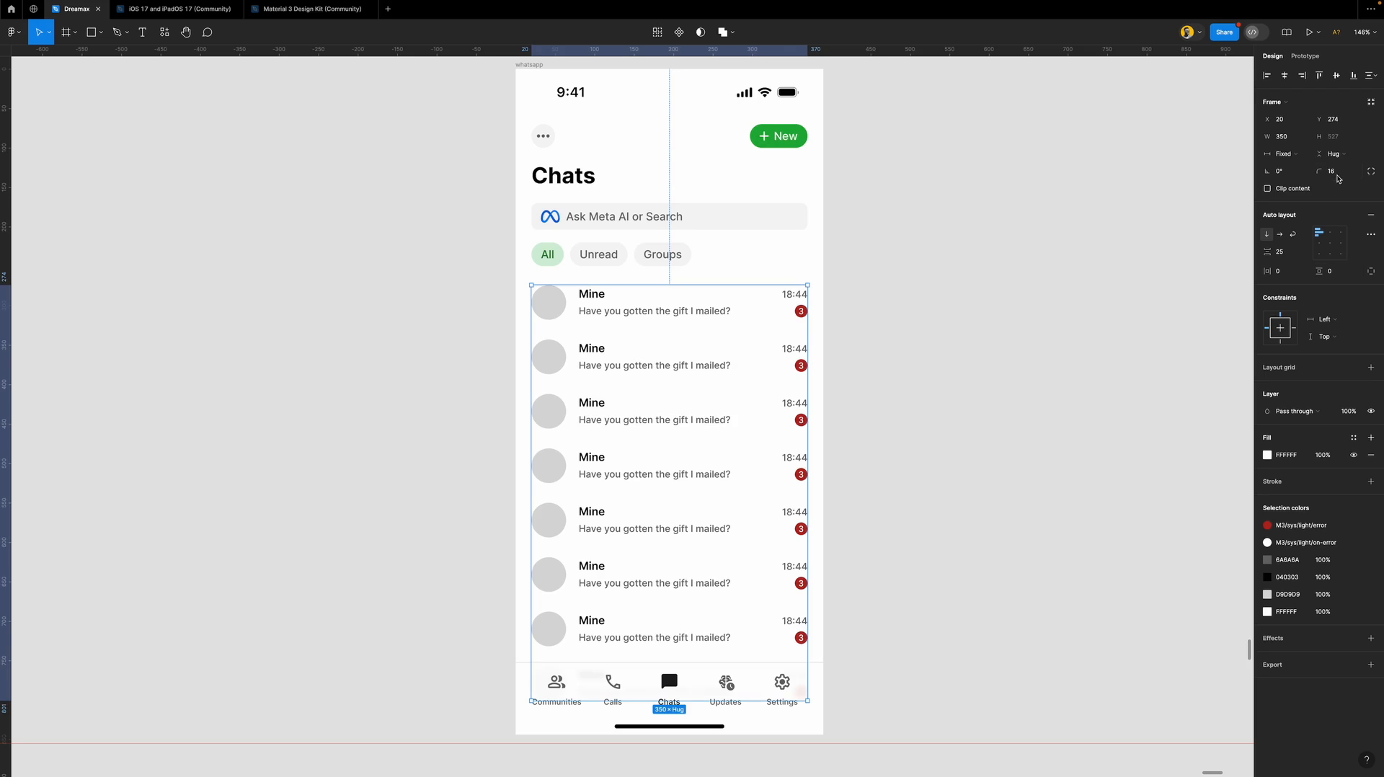
click(1338, 173)
text(0)
key(Return)
Set the chat list container's fill to light grey EAEAEA.
click(1286, 457)
text(EAEAEA)
key(Return)
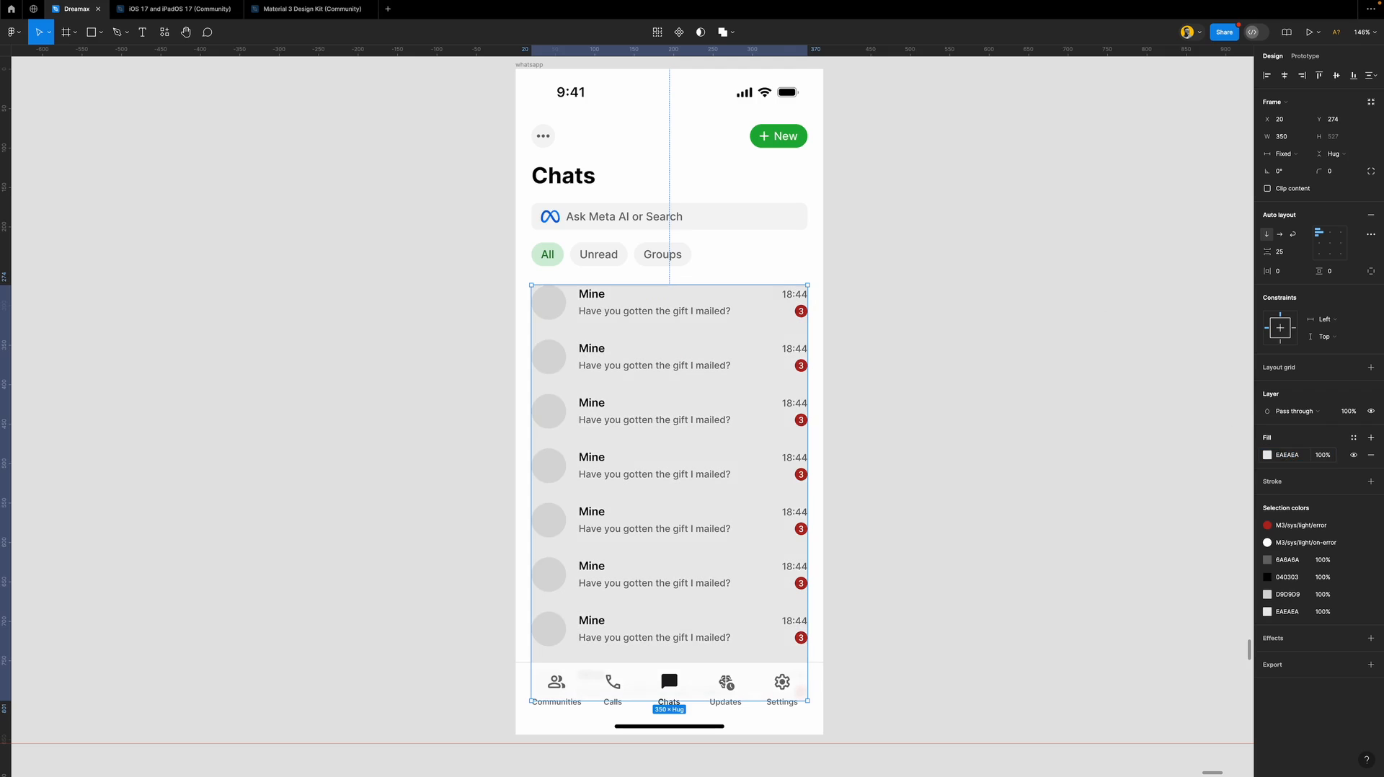
Select all chat rows inside the list container and give them a white FFFFFF fill.
scroll(629, 403, up, 1)
scroll(629, 403, up, 3)
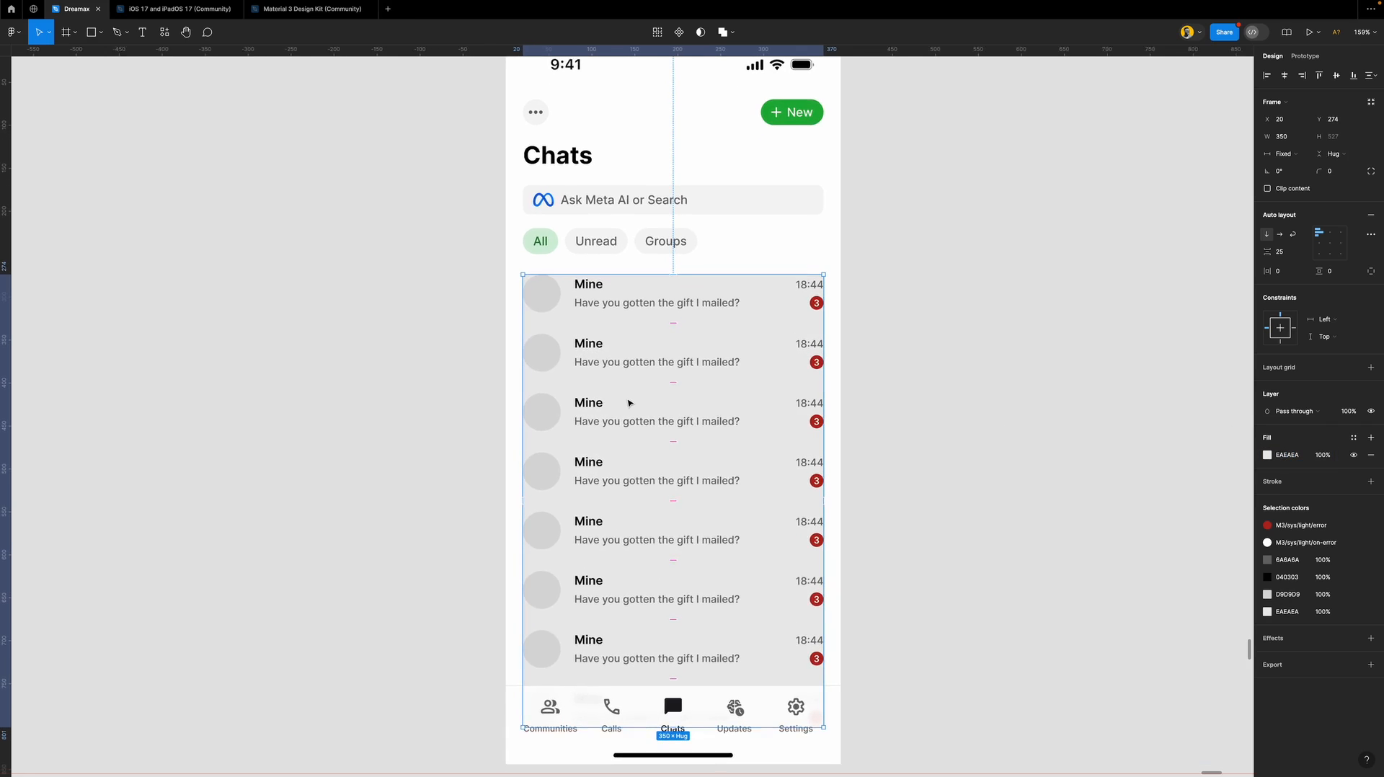
scroll(629, 403, up, 2)
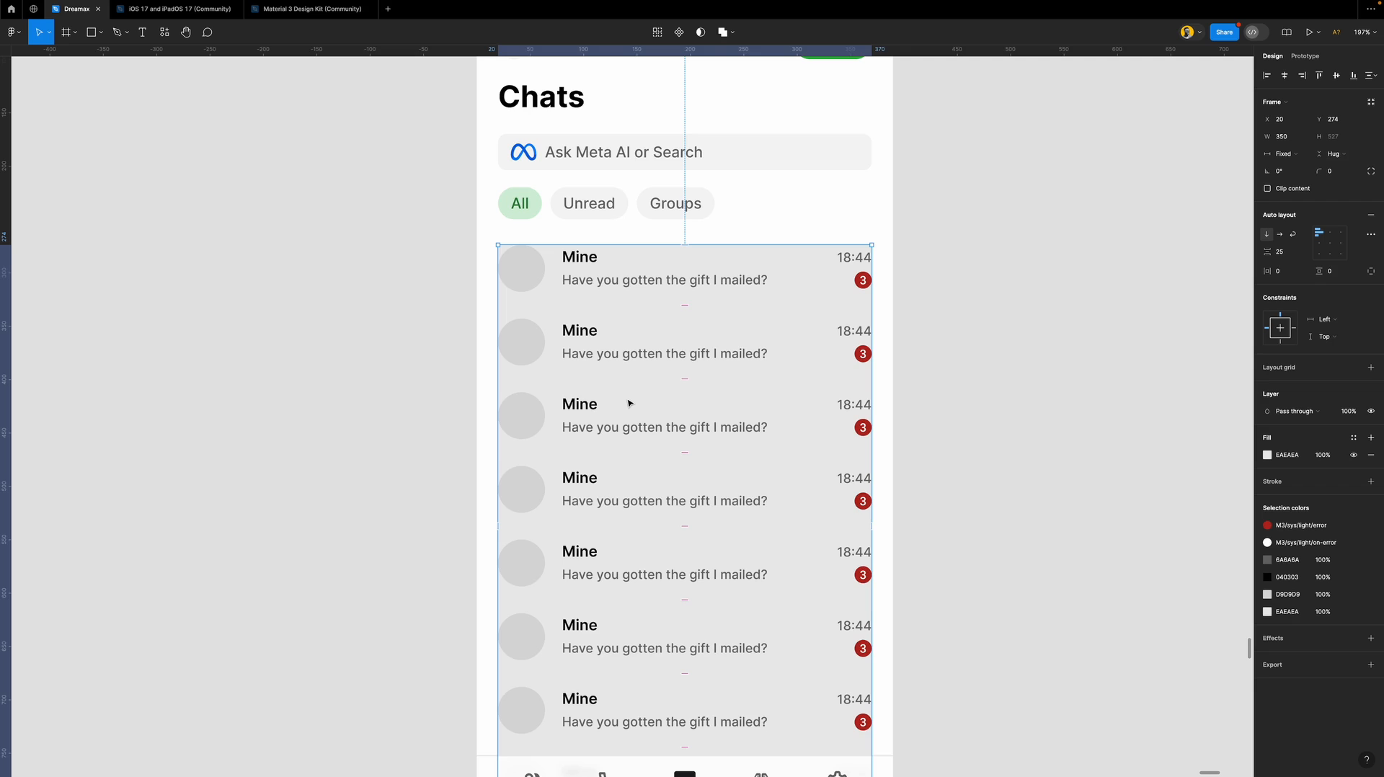
mouse_move(741, 310)
click(967, 318)
click(736, 280)
mouse_move(778, 323)
key(Return)
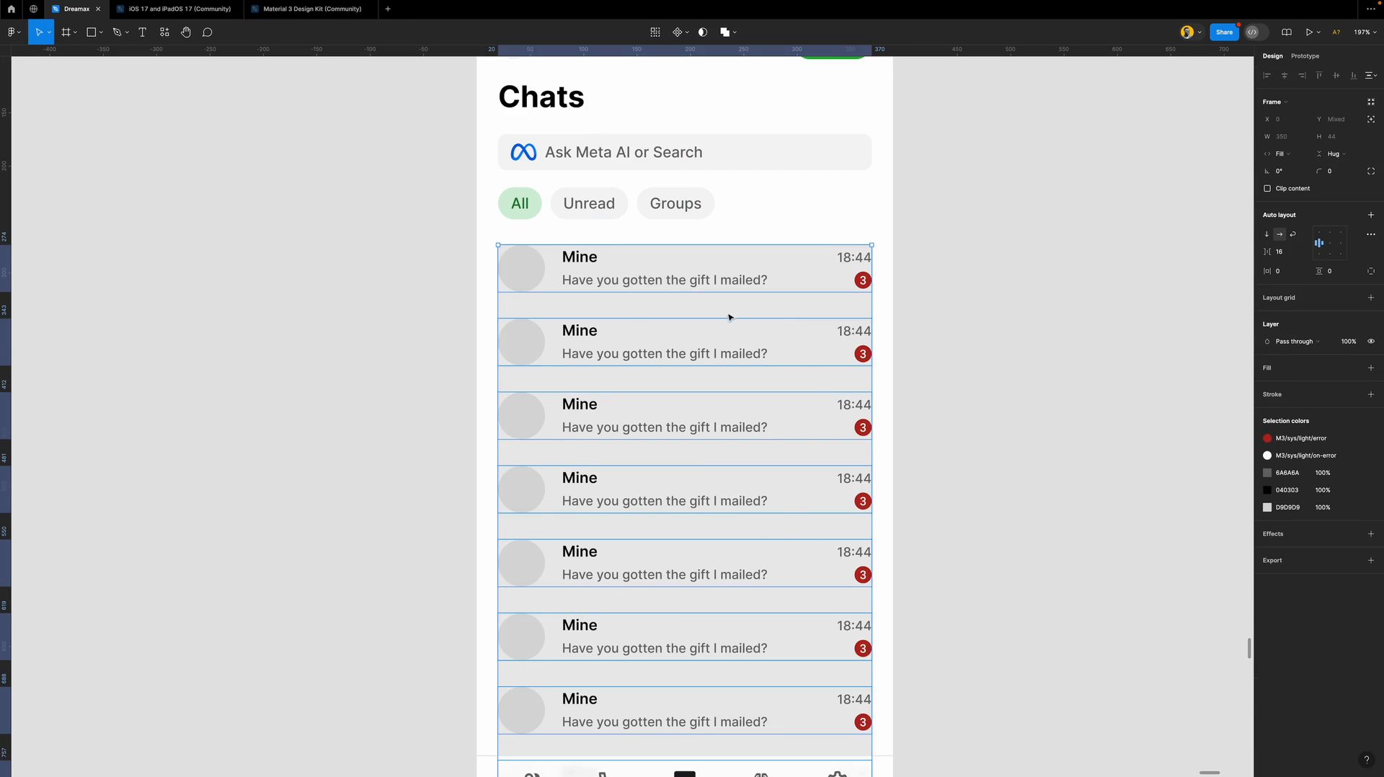
scroll(679, 470, down, 5)
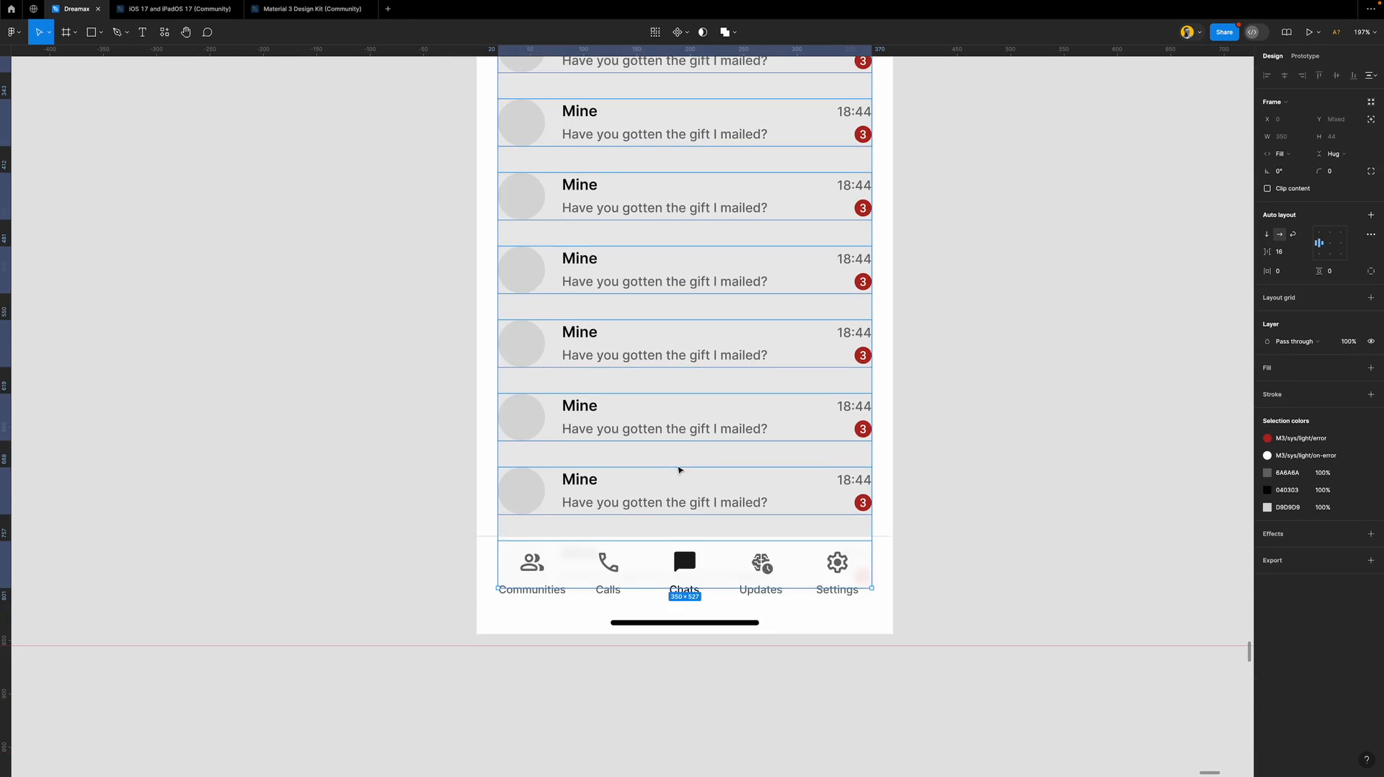
scroll(678, 470, up, 5)
scroll(678, 469, down, 1)
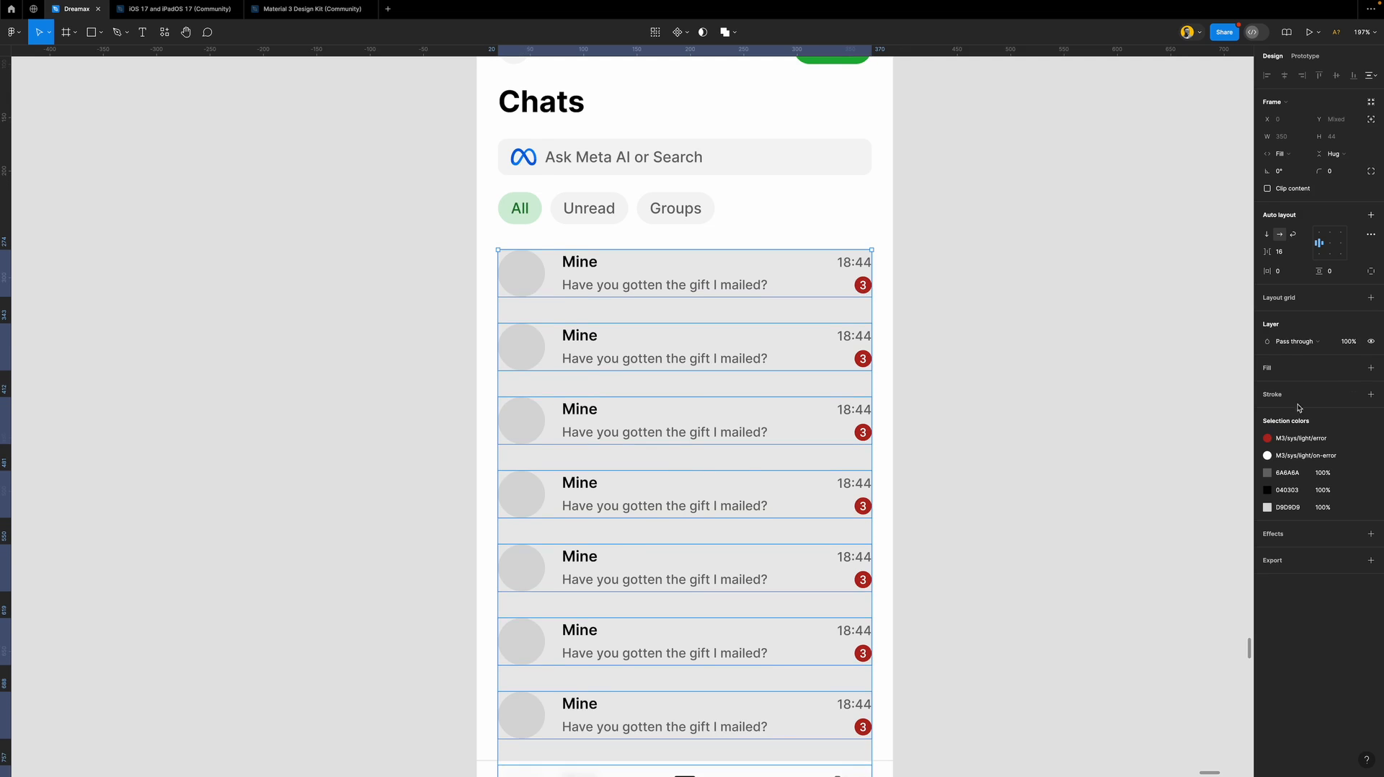
click(1302, 374)
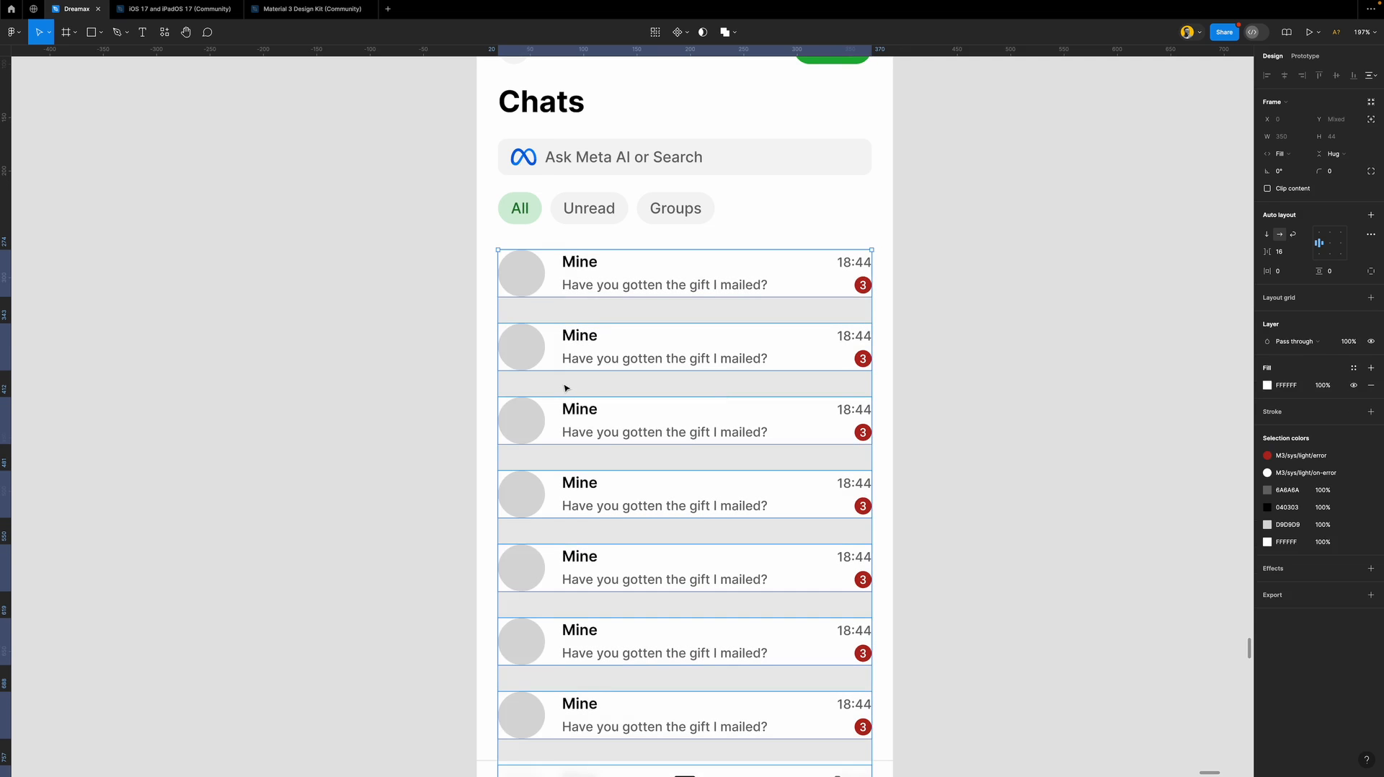
click(947, 386)
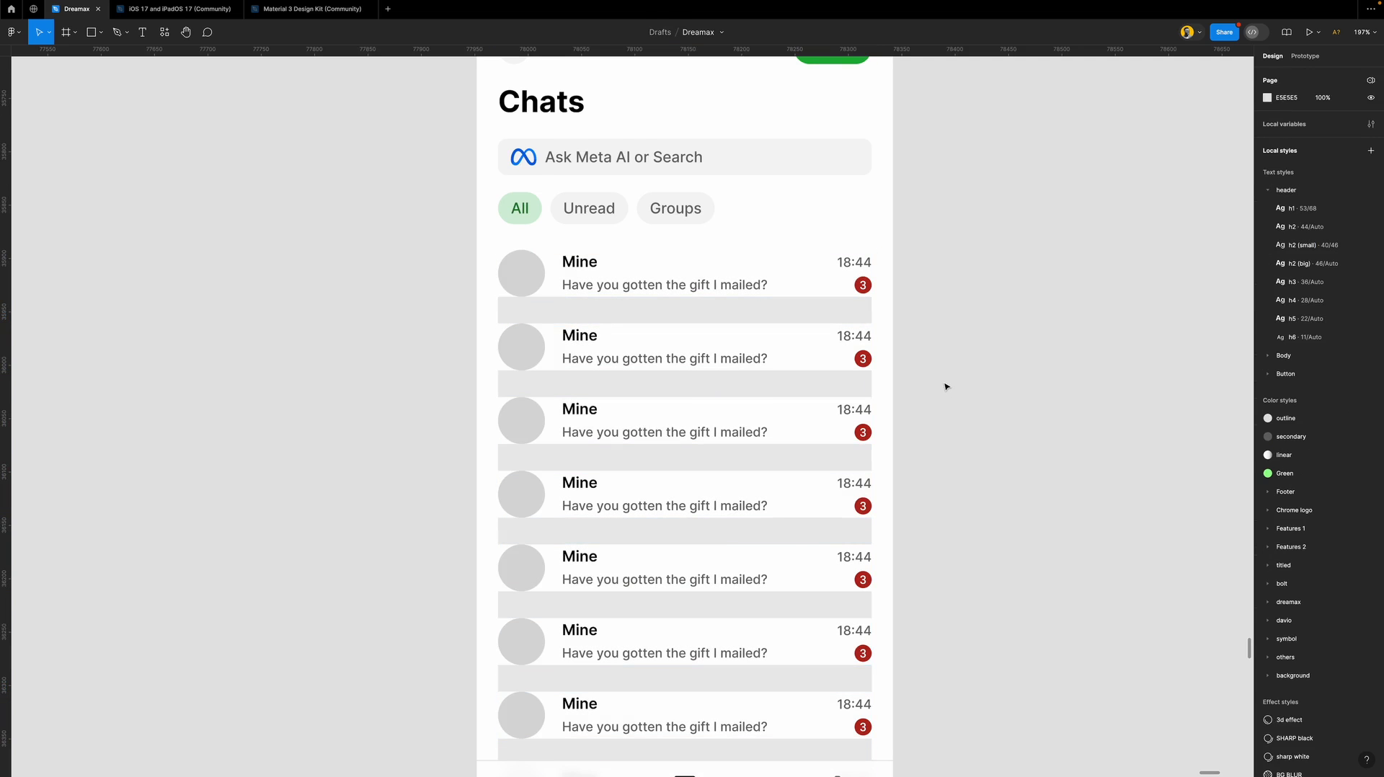
Set the vertical gap between the chat rows to 1 so the grey container forms thin dividers.
click(797, 293)
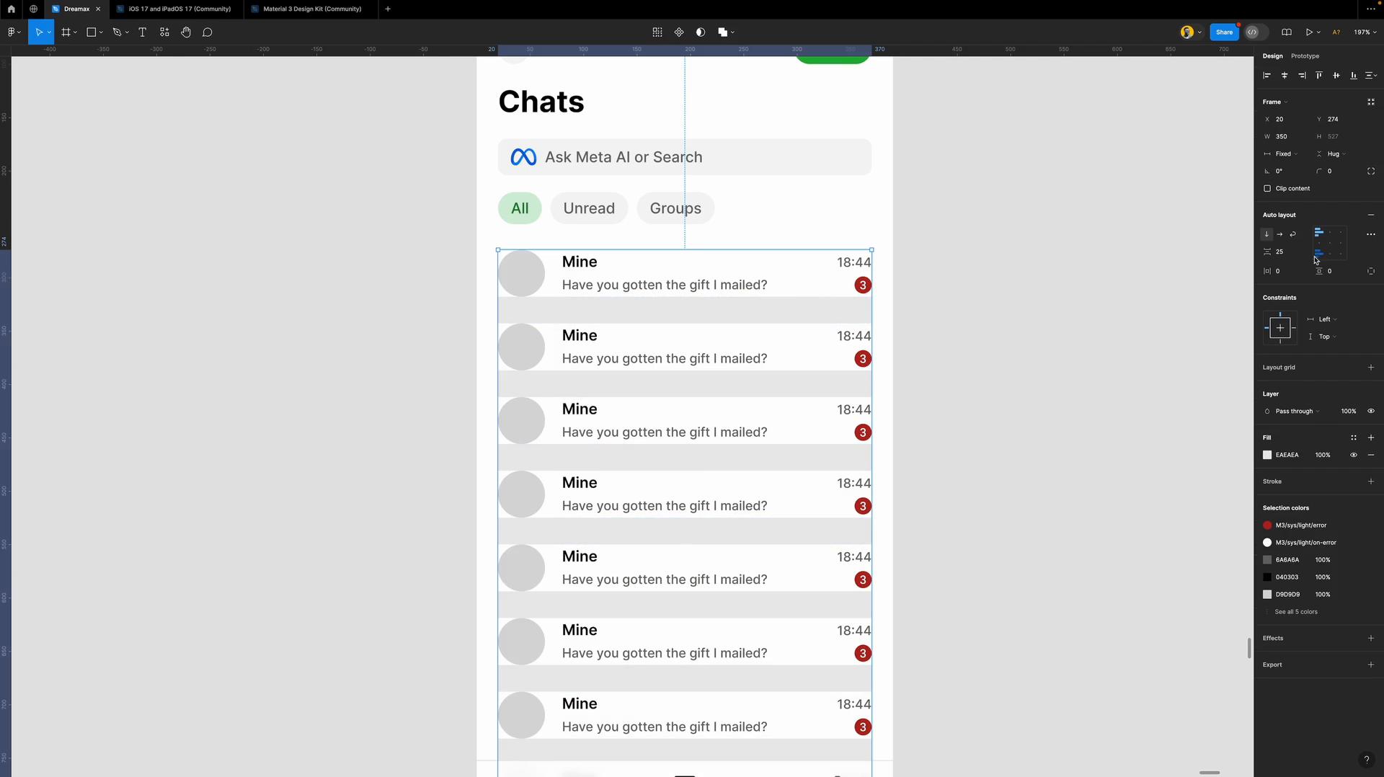
click(1282, 252)
text(1)
key(Return)
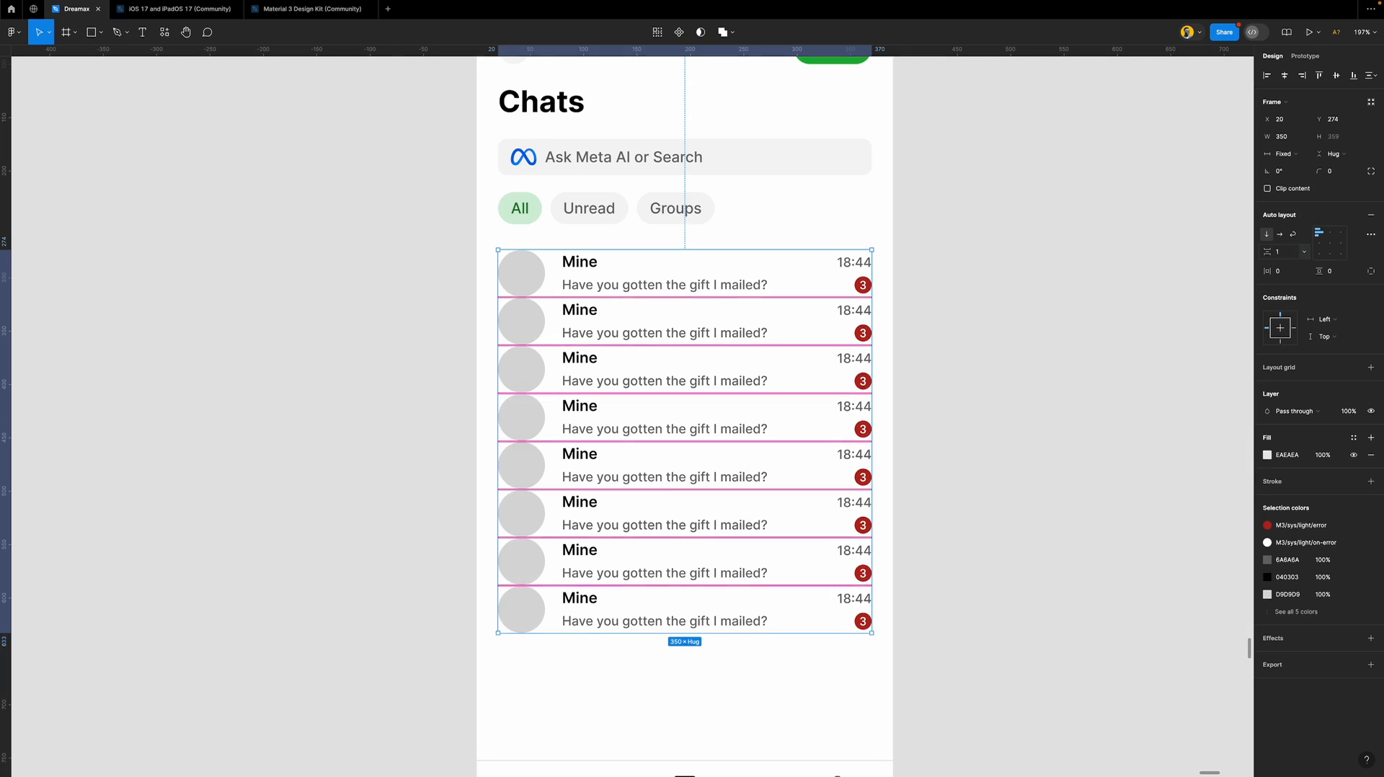
click(1021, 316)
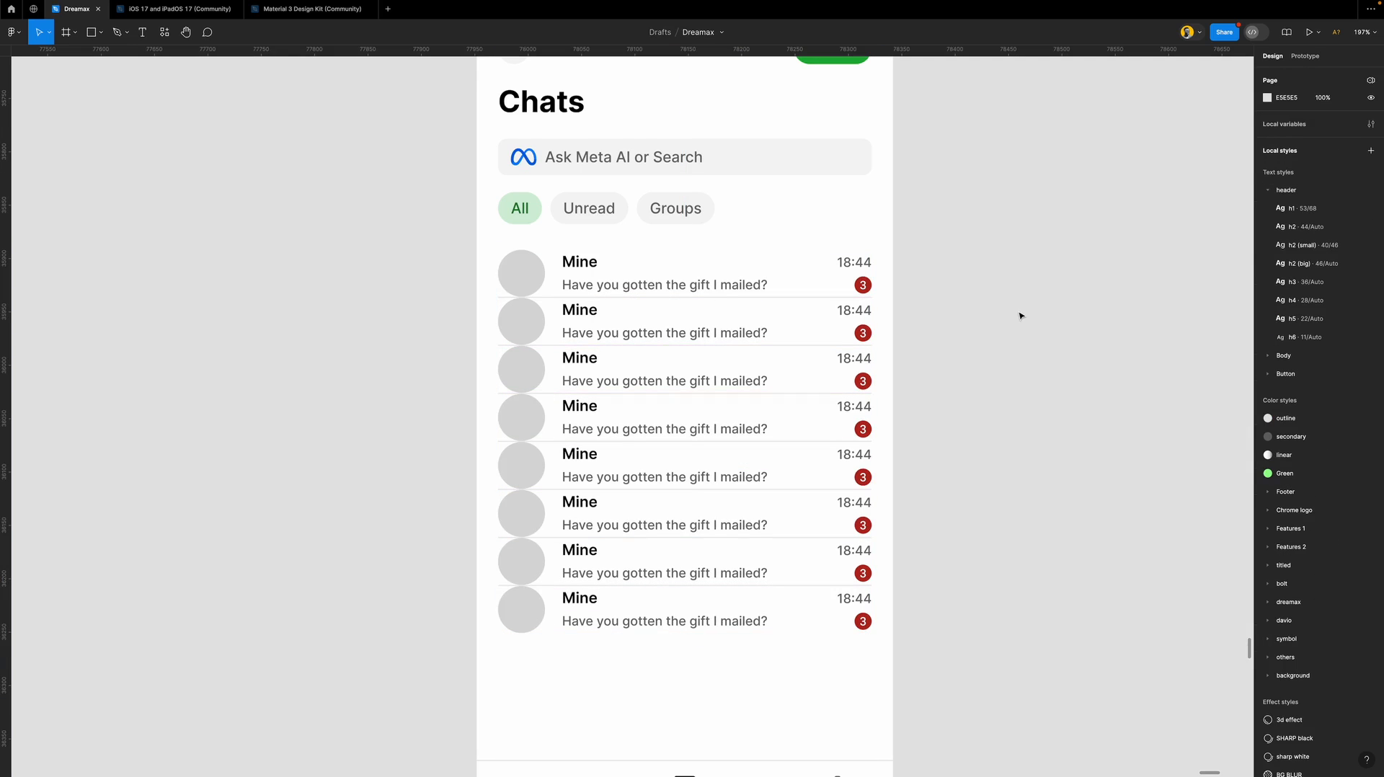
Set the vertical padding of all chat rows, trying 10 and 20 and settling on 16.
click(712, 290)
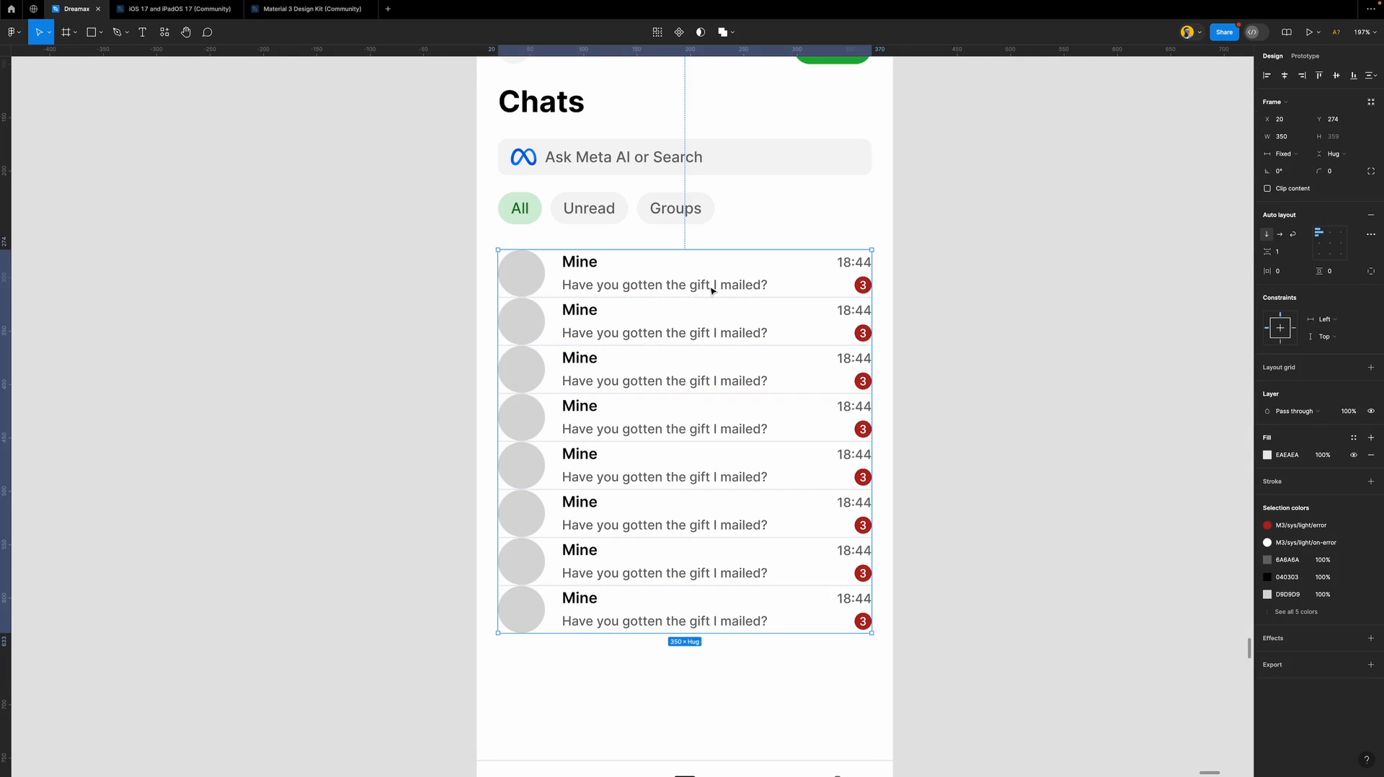
key(Return)
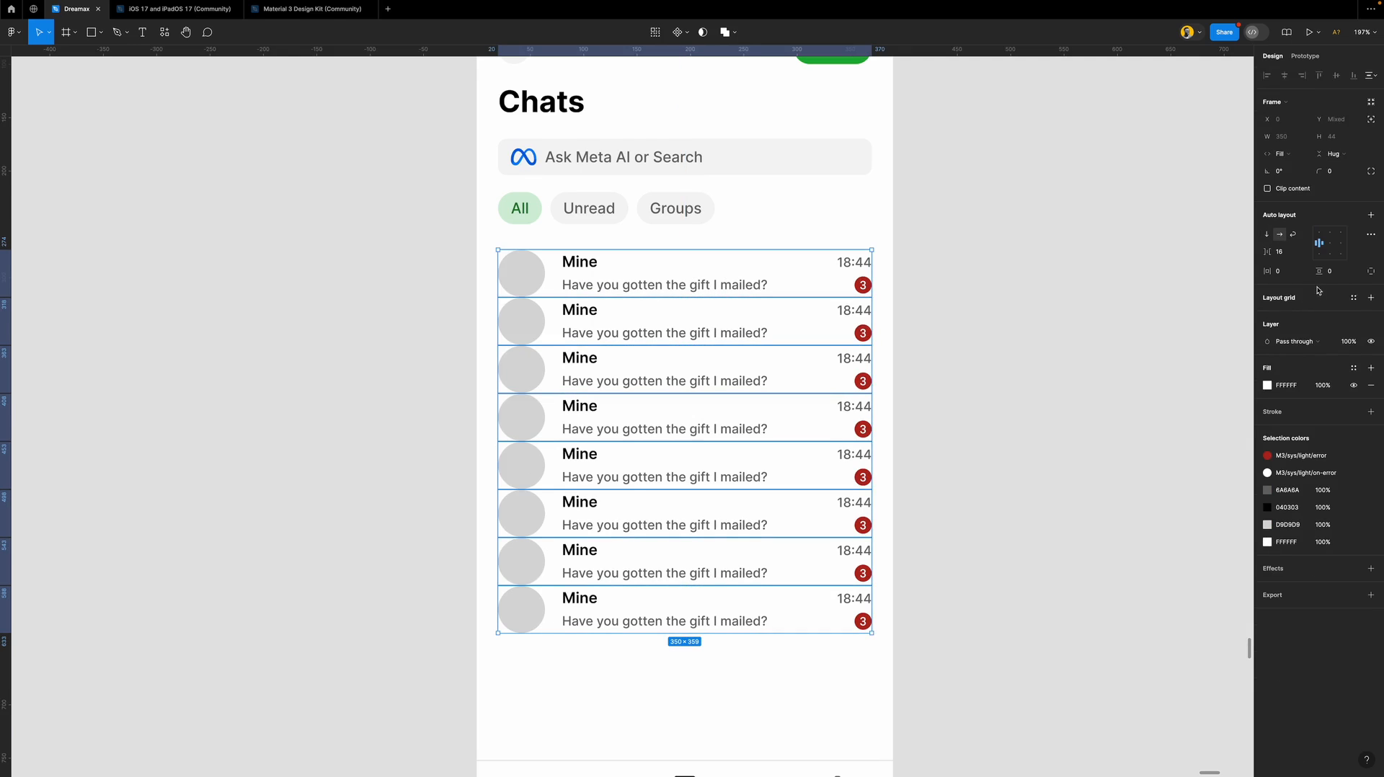
click(1339, 273)
text(10)
key(Return)
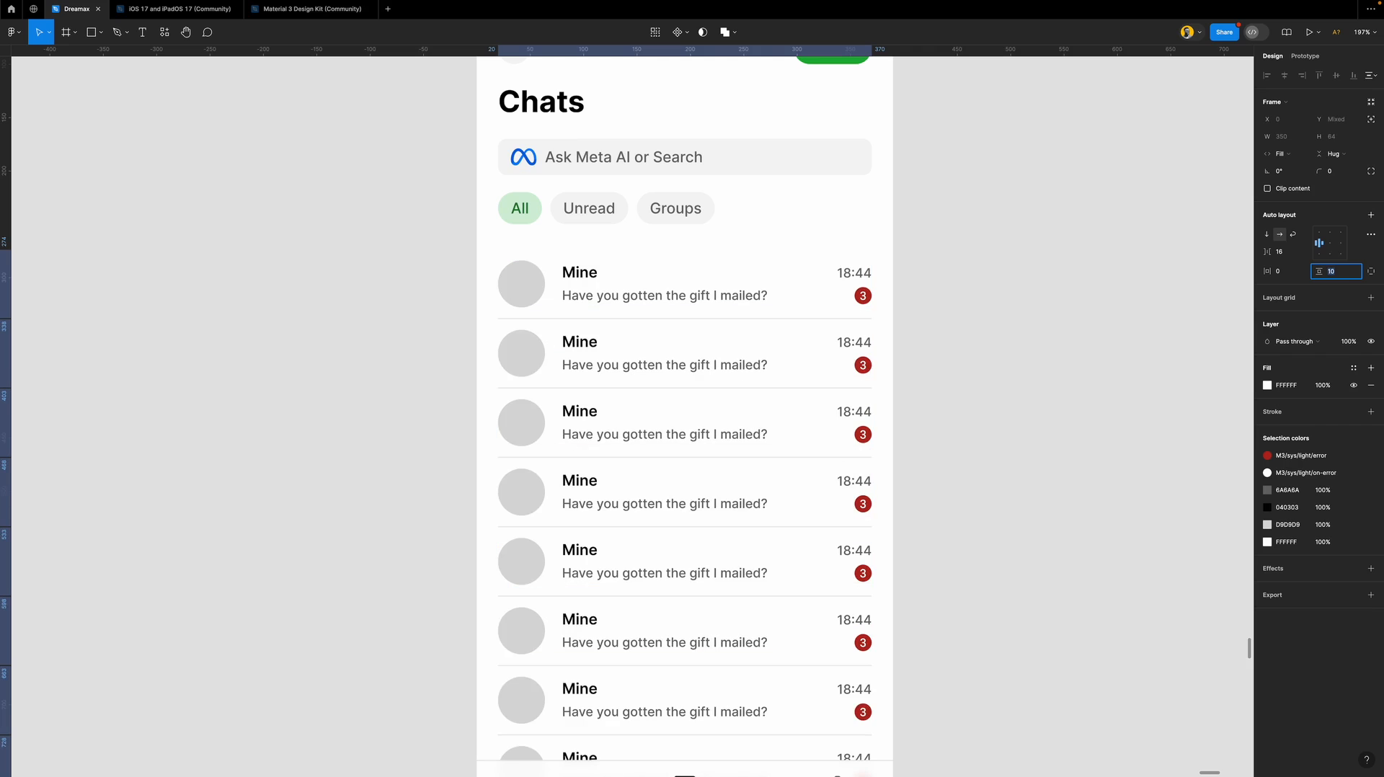
text(20)
key(Return)
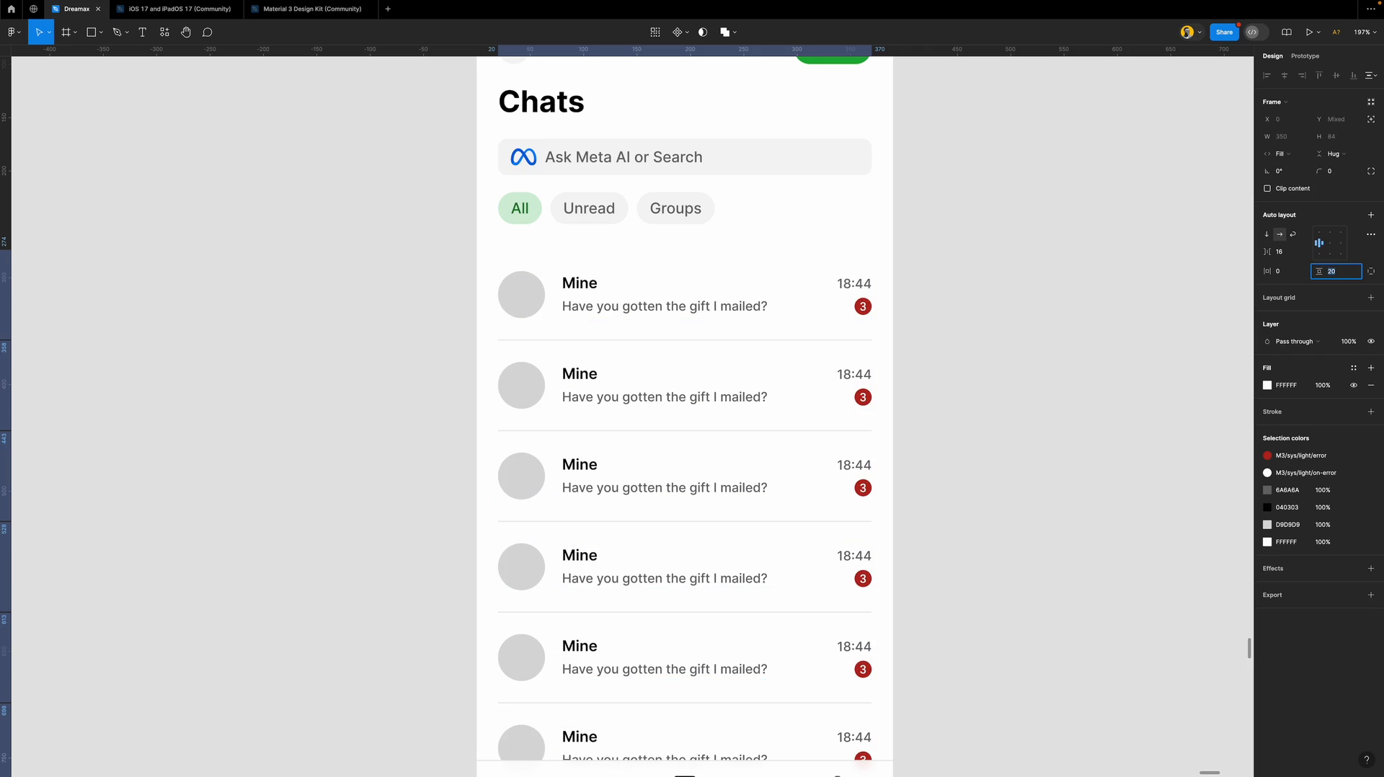
key(Down)
key(Down)
key(Down)
key(Down)
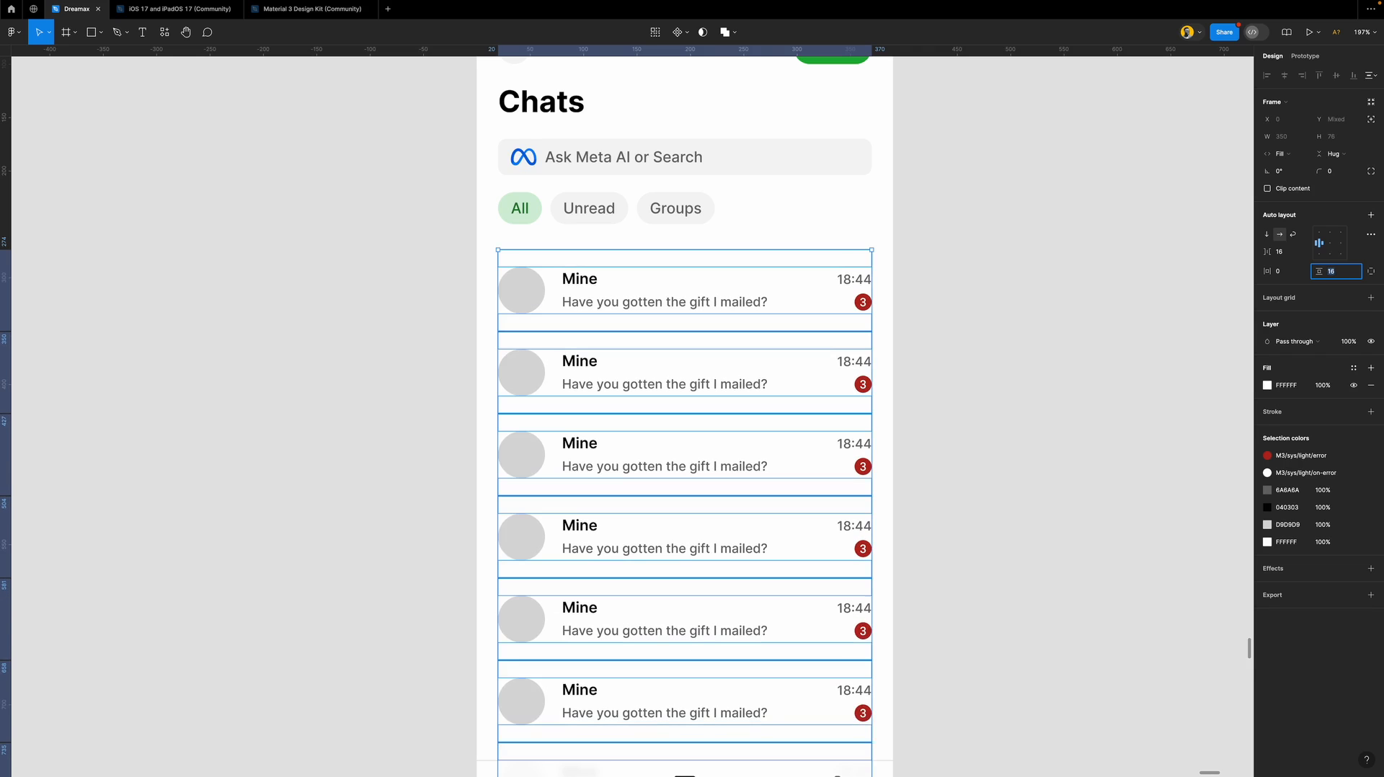
key(Escape)
click(942, 395)
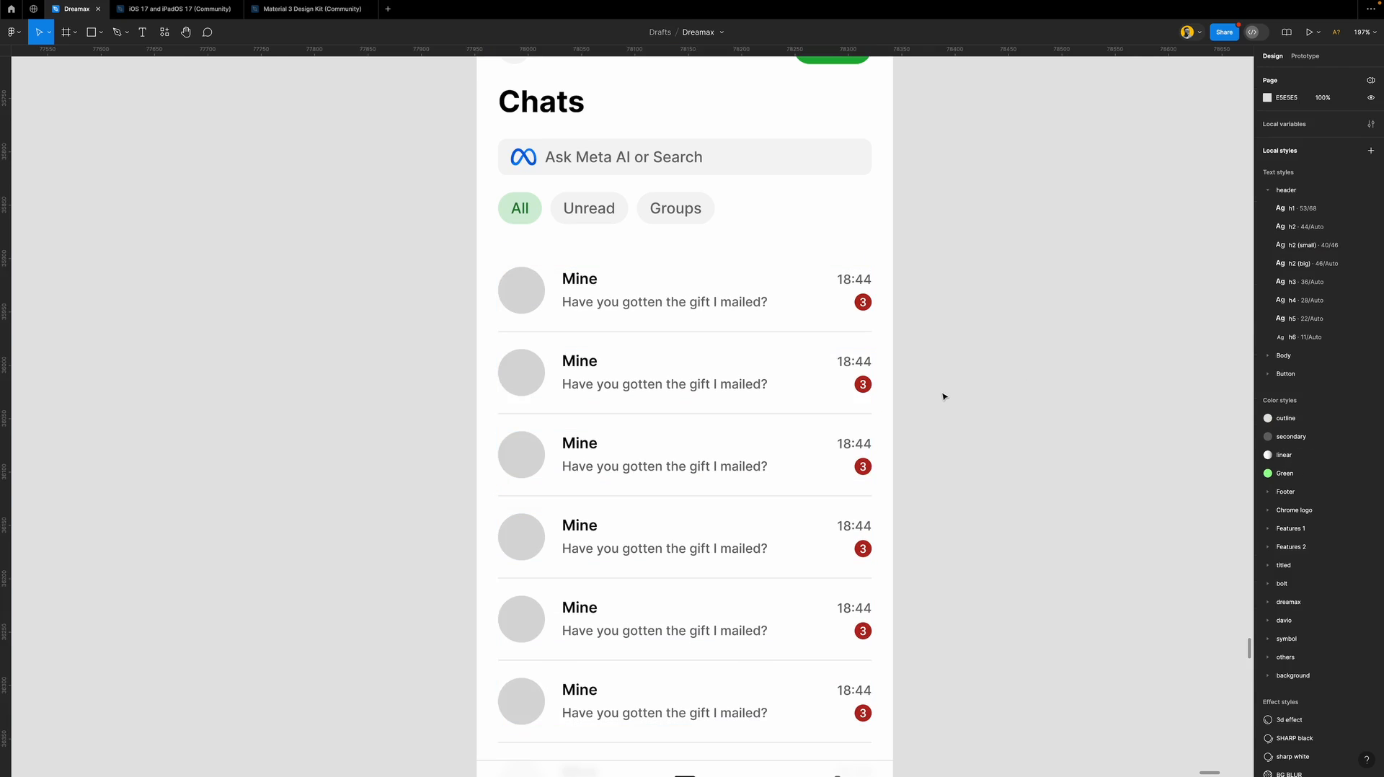
Thin the dividers by setting the chat list container's vertical gap to 0.5.
scroll(937, 397, down, 3)
scroll(937, 397, down, 2)
click(815, 373)
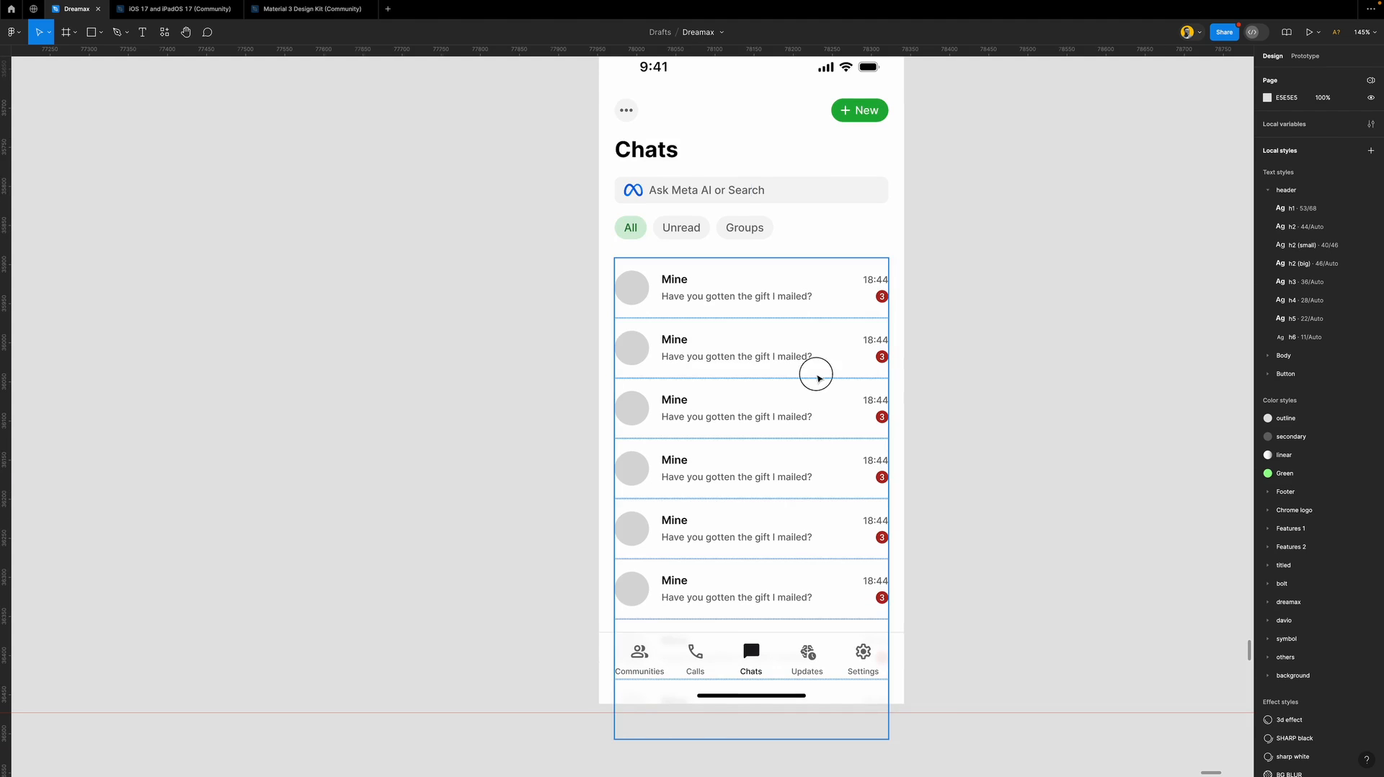
click(1288, 253)
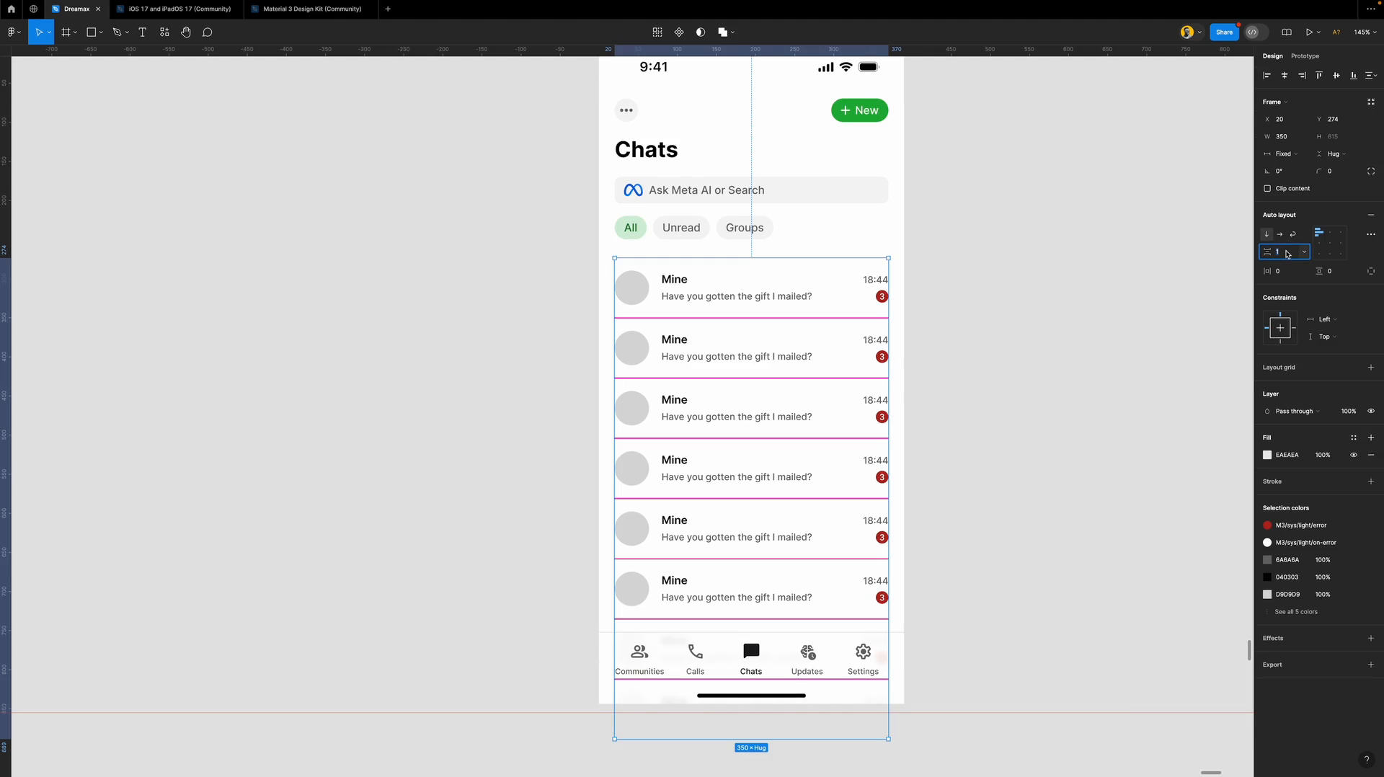
text(0.5)
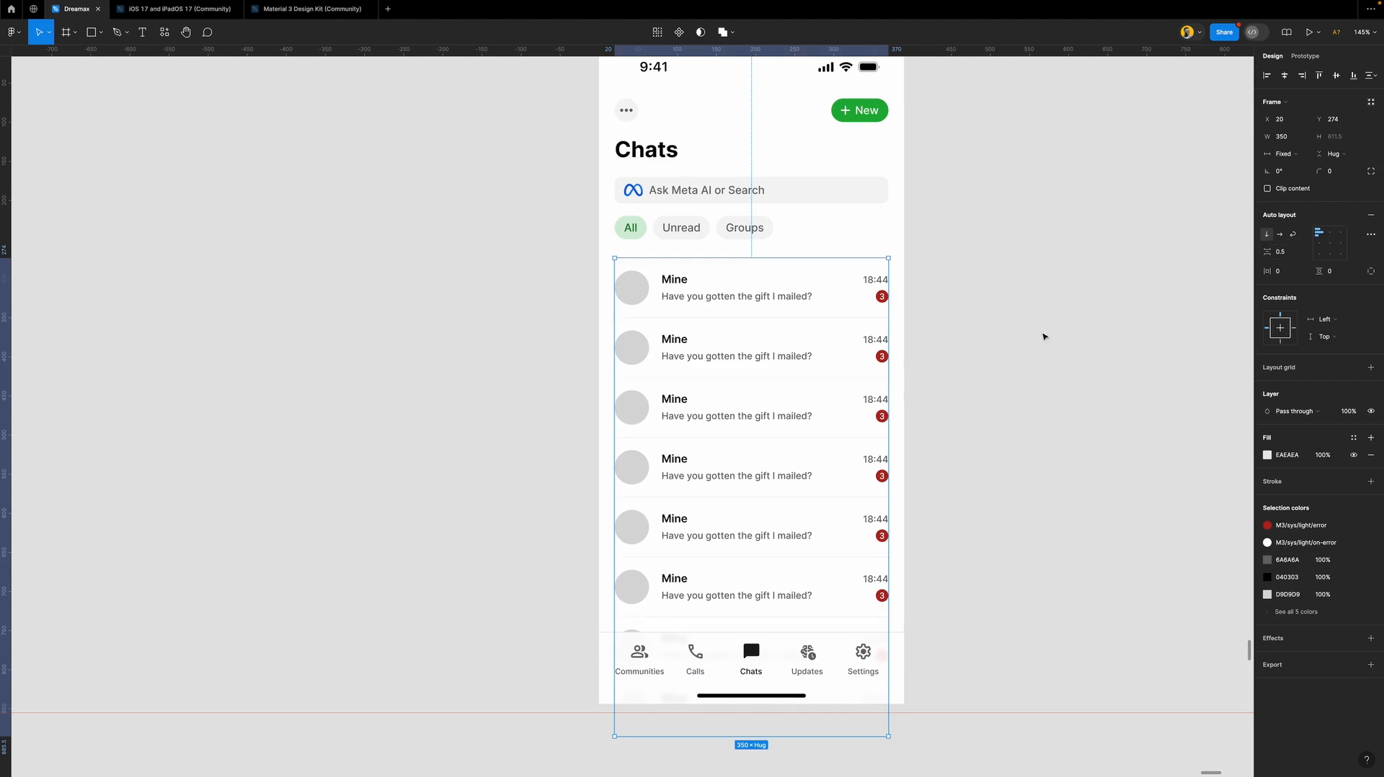
click(995, 348)
Remove all horizontal guides from the canvas around the chat screen.
scroll(982, 351, right, 4)
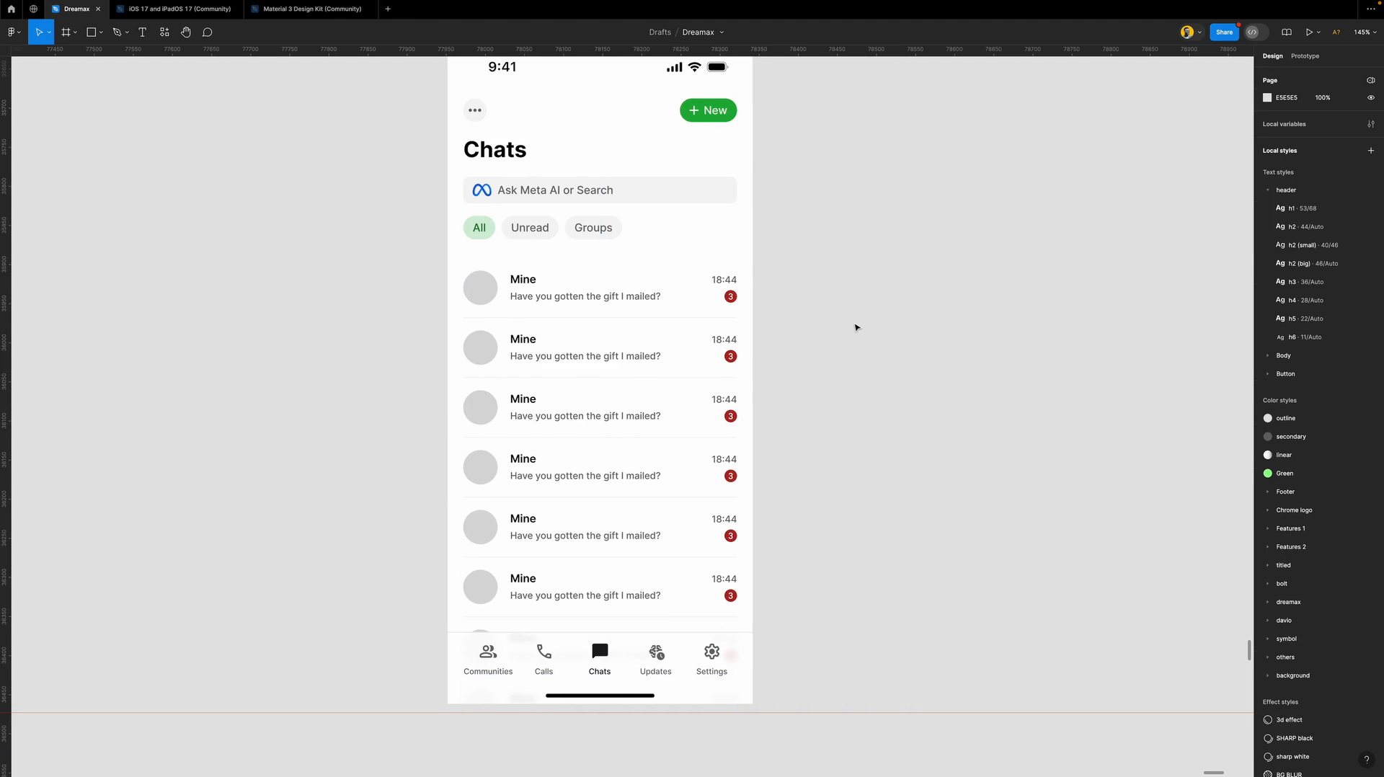
scroll(822, 353, up, 1)
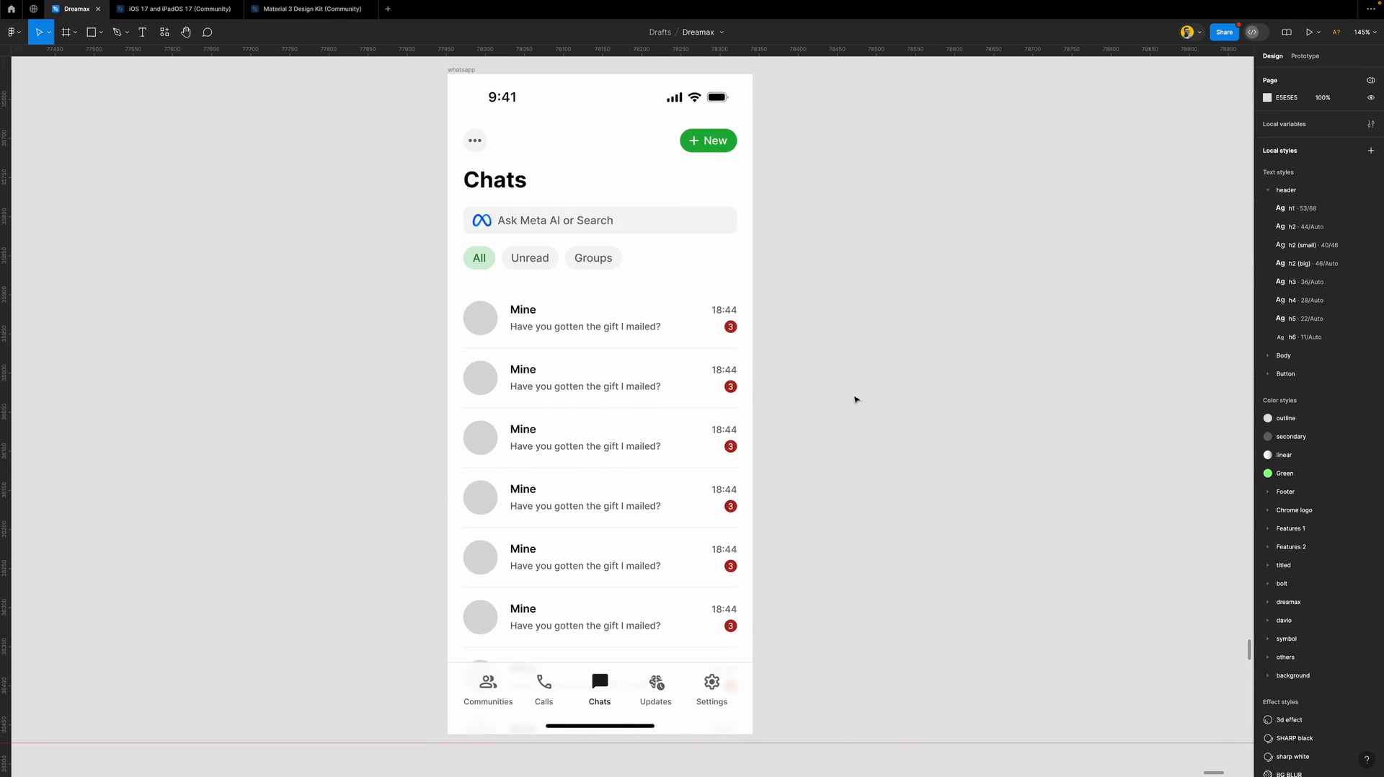
right_click(16, 207)
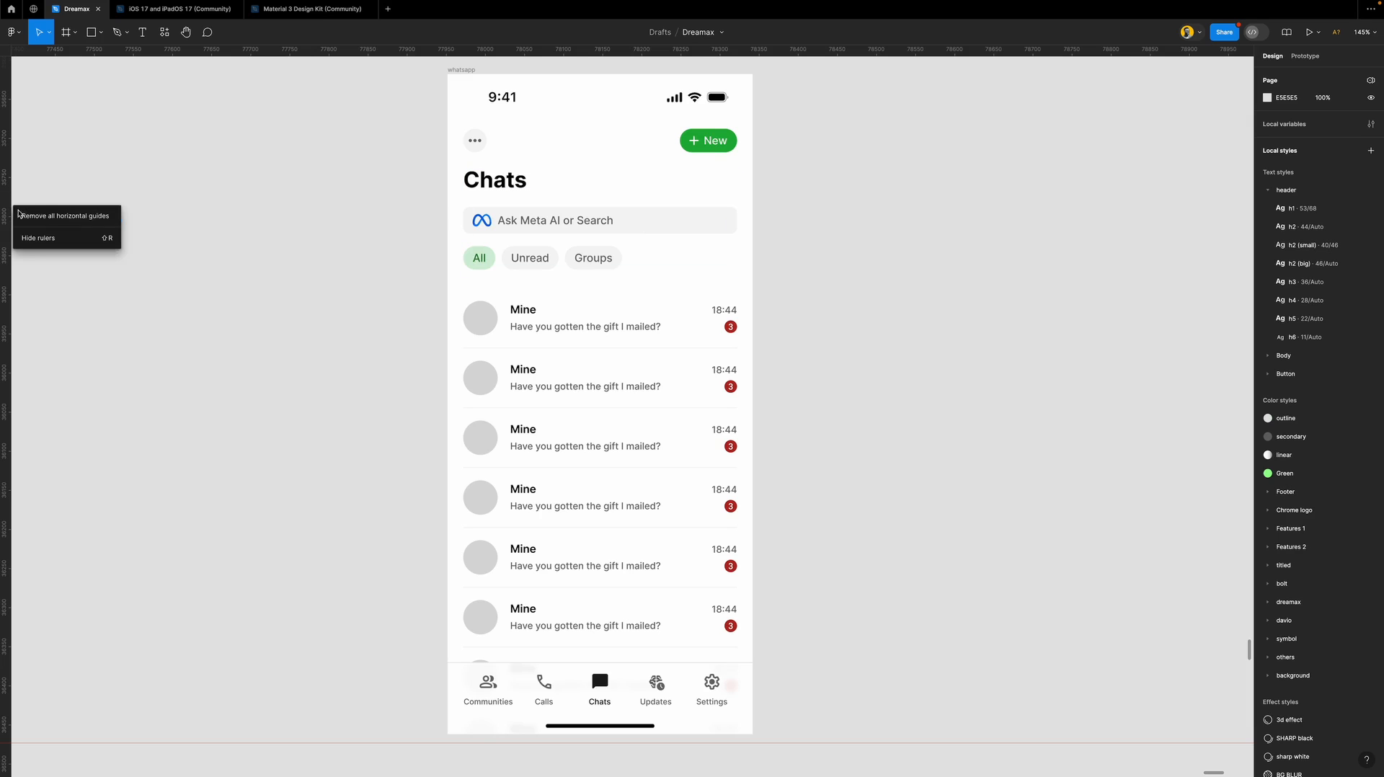
click(43, 217)
scroll(534, 404, down, 3)
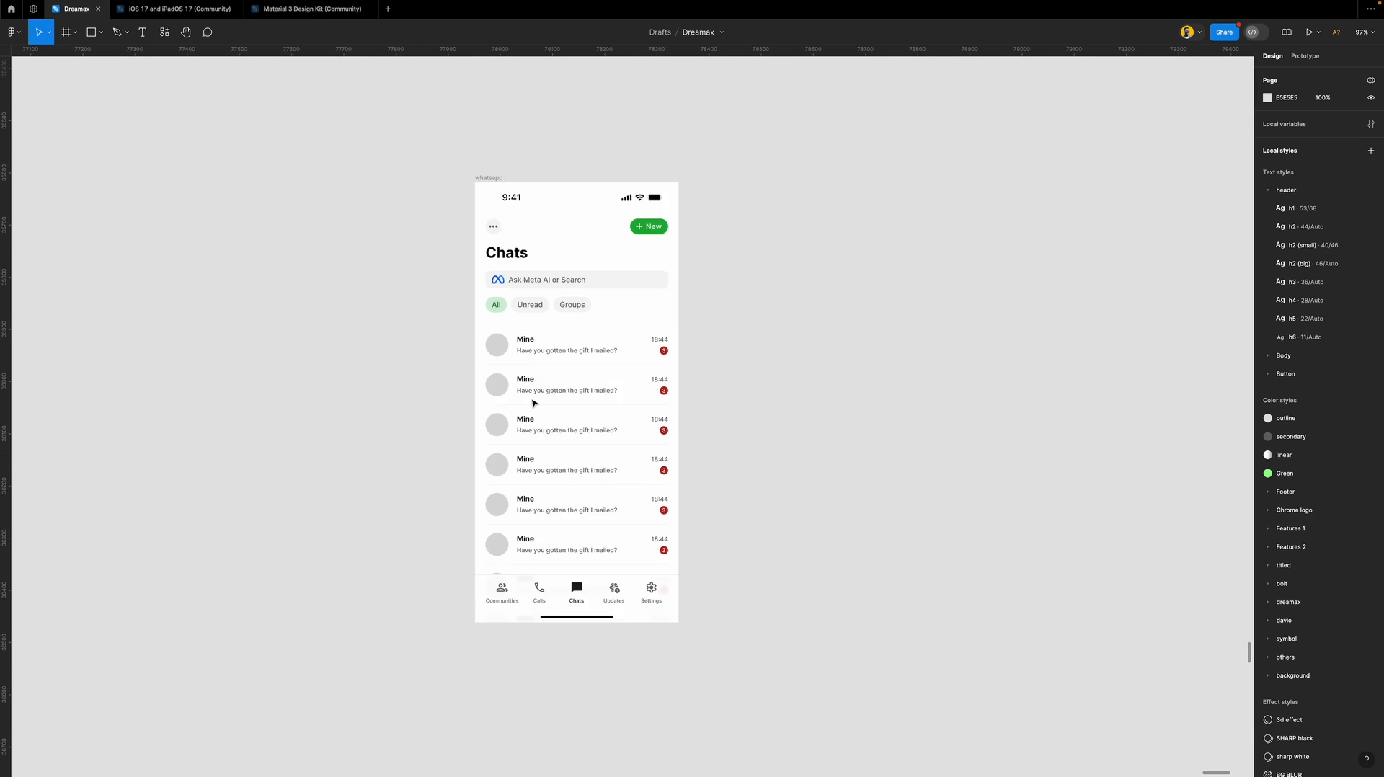
scroll(534, 404, up, 2)
scroll(534, 403, up, 3)
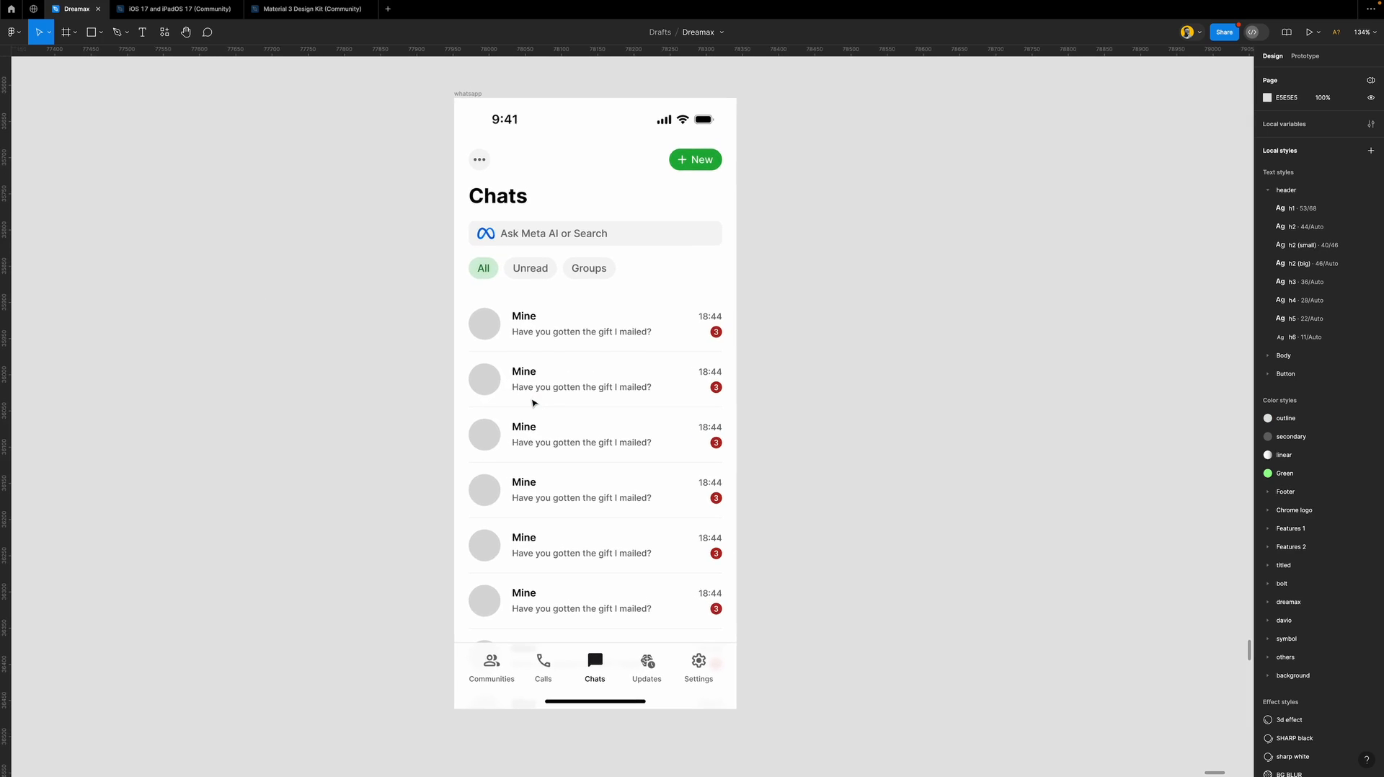
scroll(534, 404, up, 1)
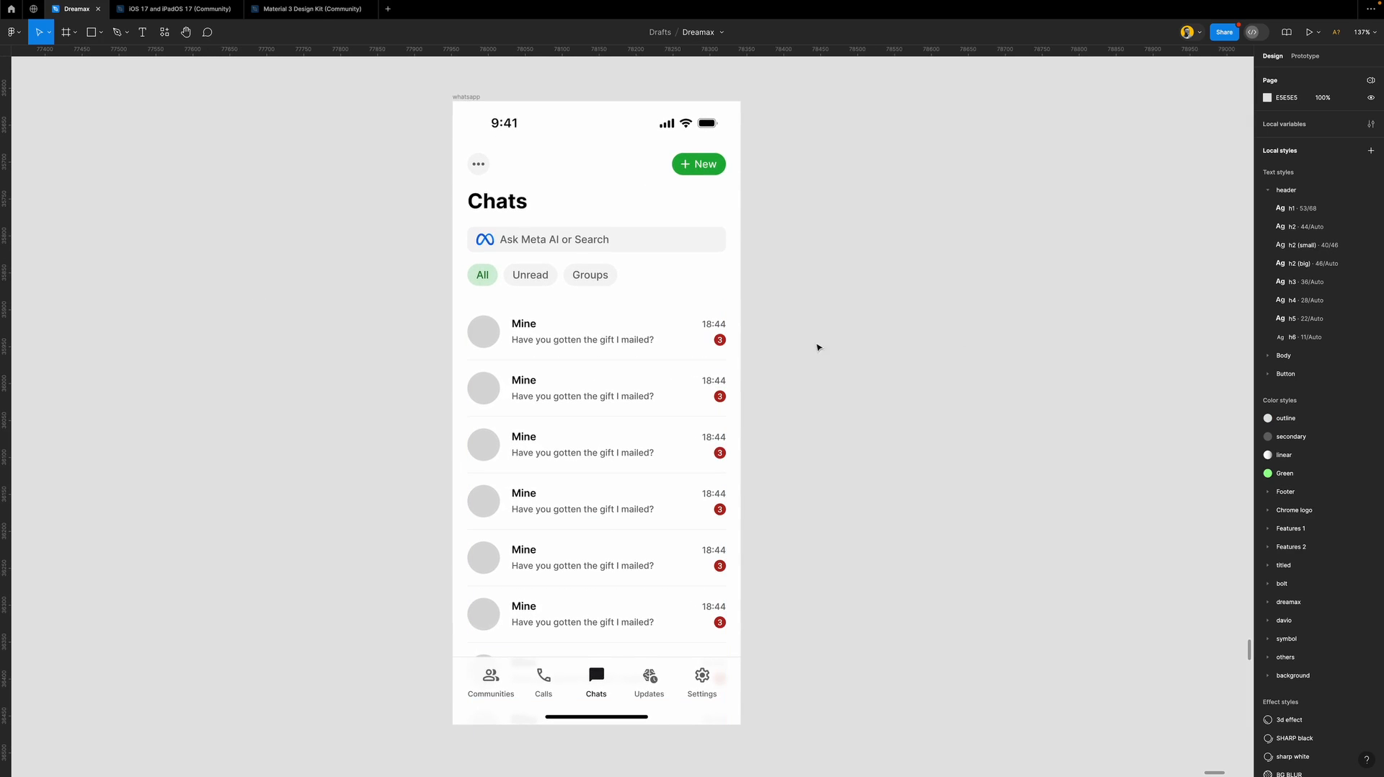
Set the vertical spacing between the Chats header block and the chat list to 16, after trying 0.
click(598, 349)
click(816, 351)
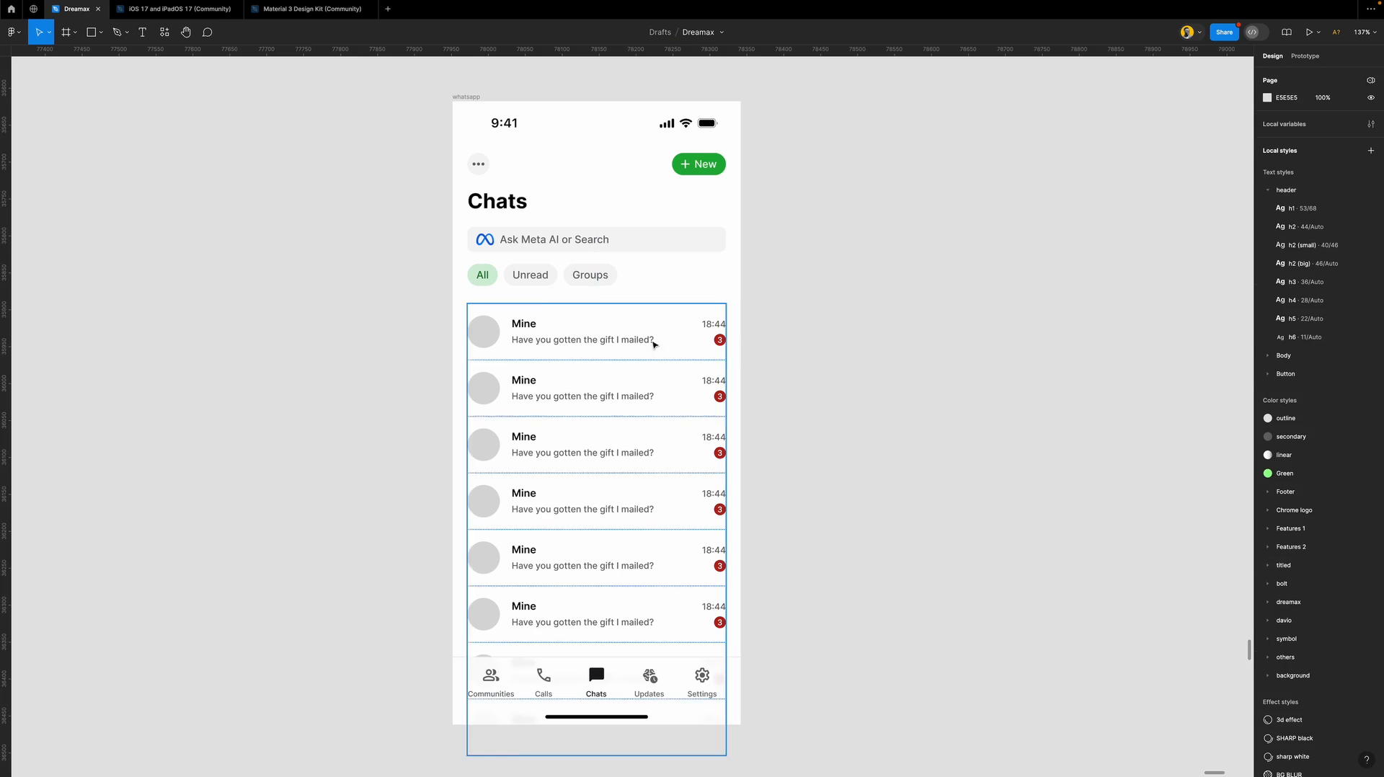
click(577, 343)
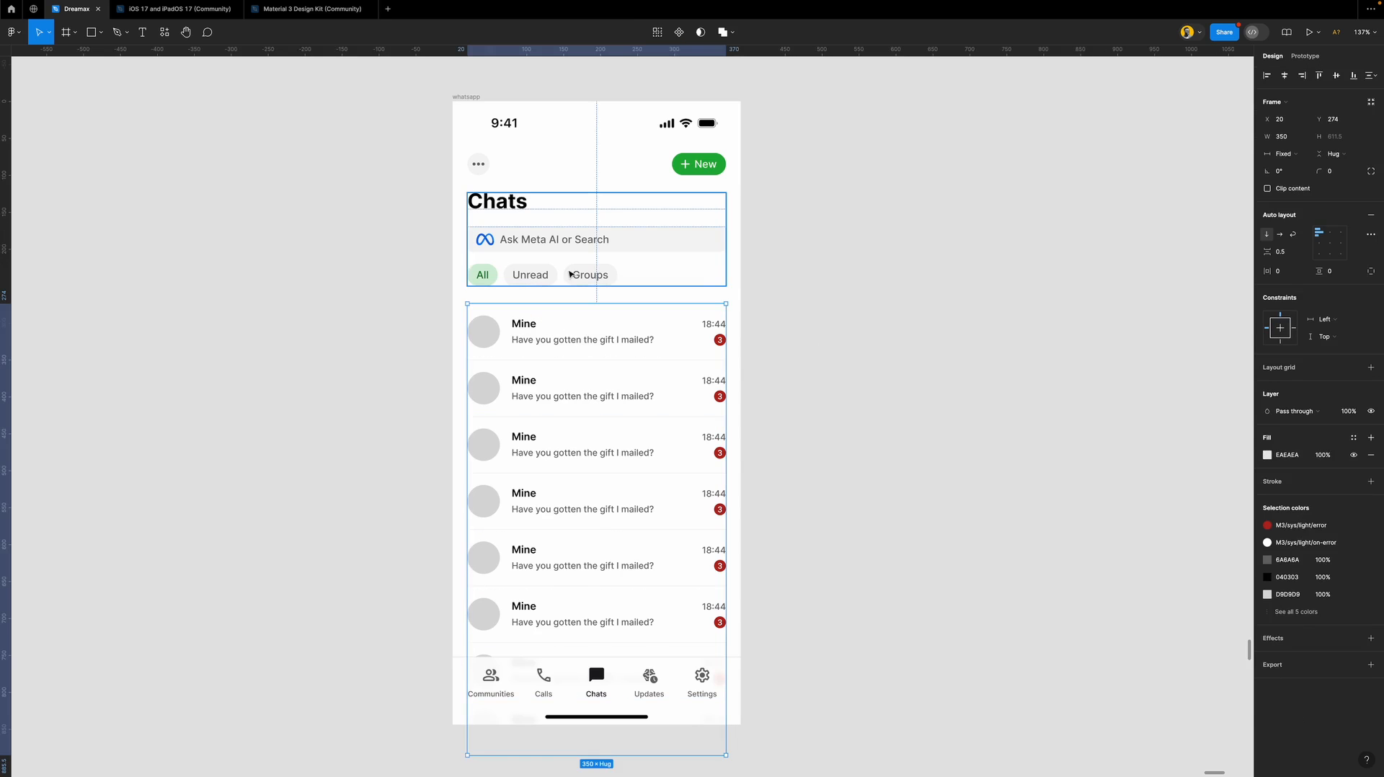
shift+click(603, 275)
click(1282, 205)
text(0)
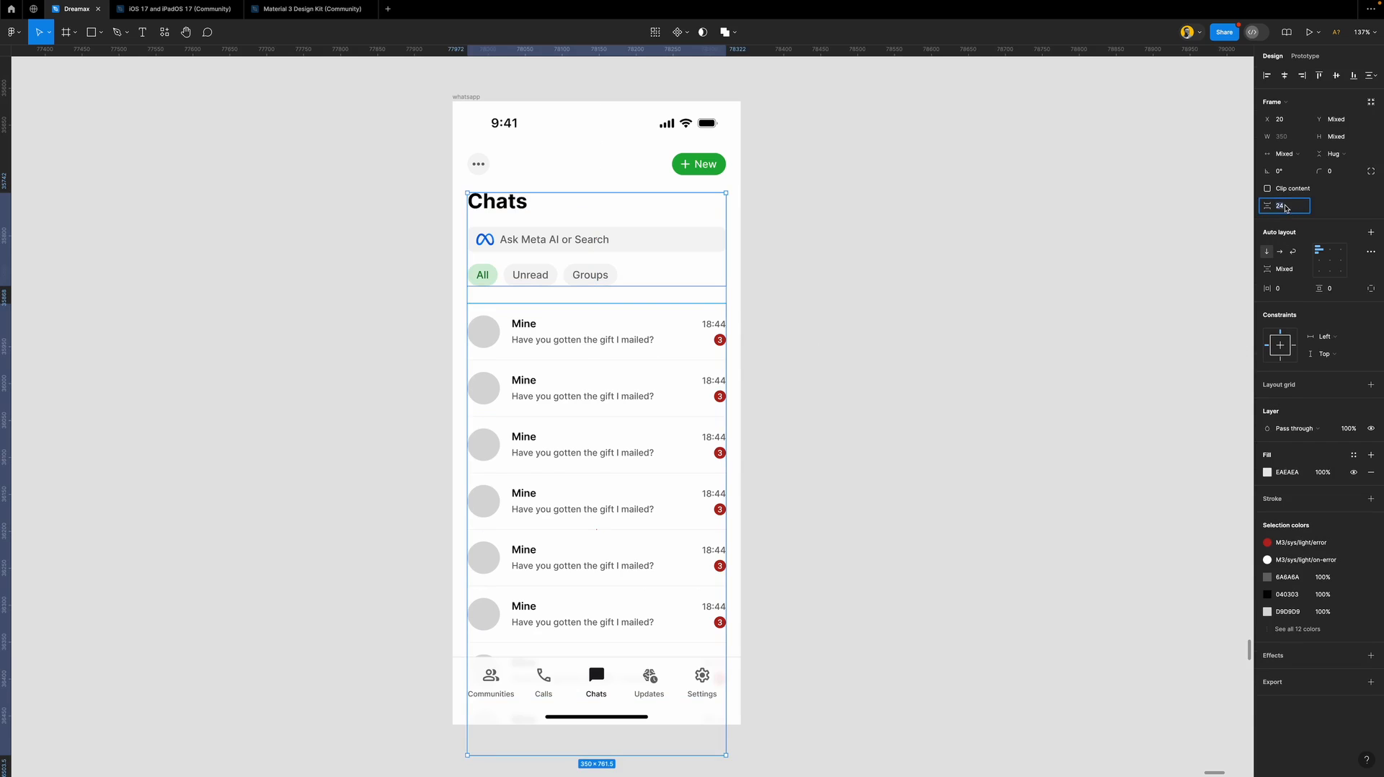
key(Return)
click(1283, 207)
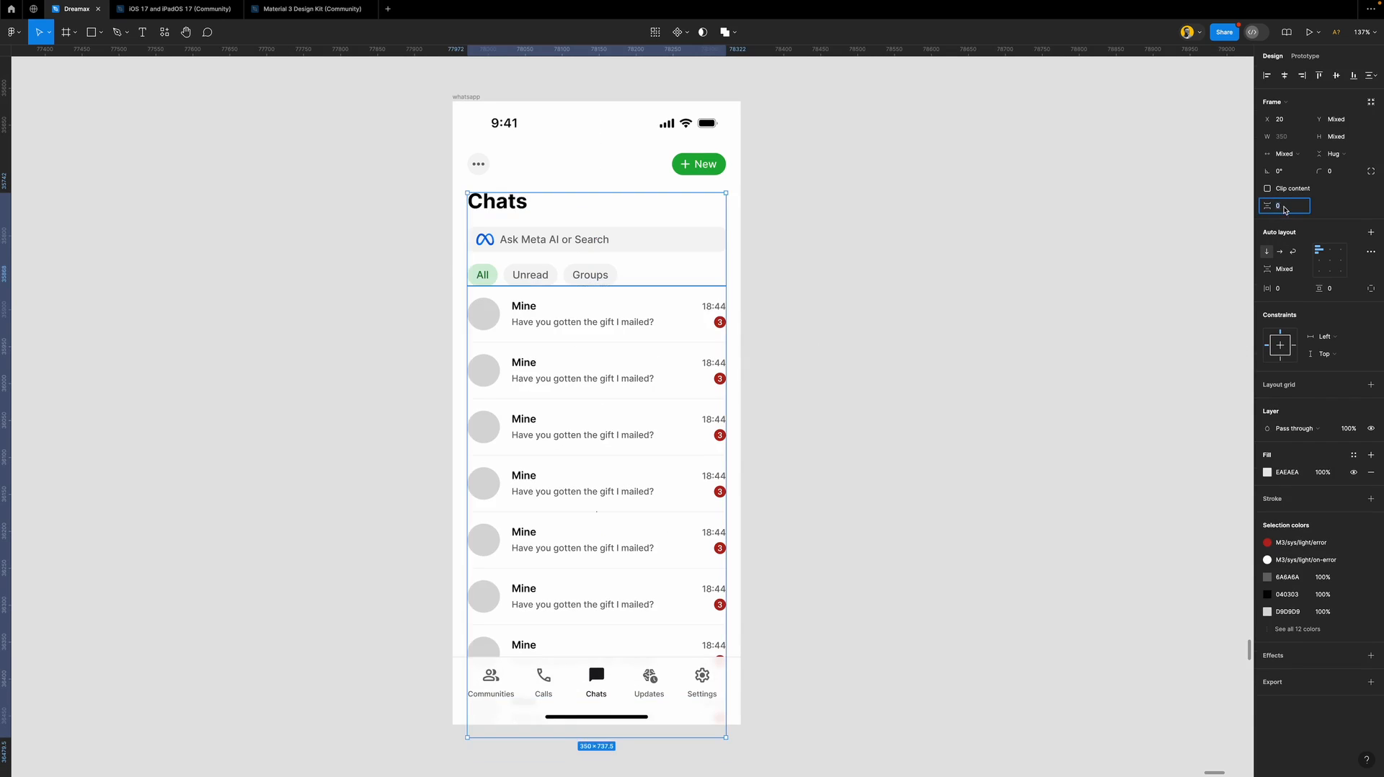
text(16)
key(Return)
click(961, 395)
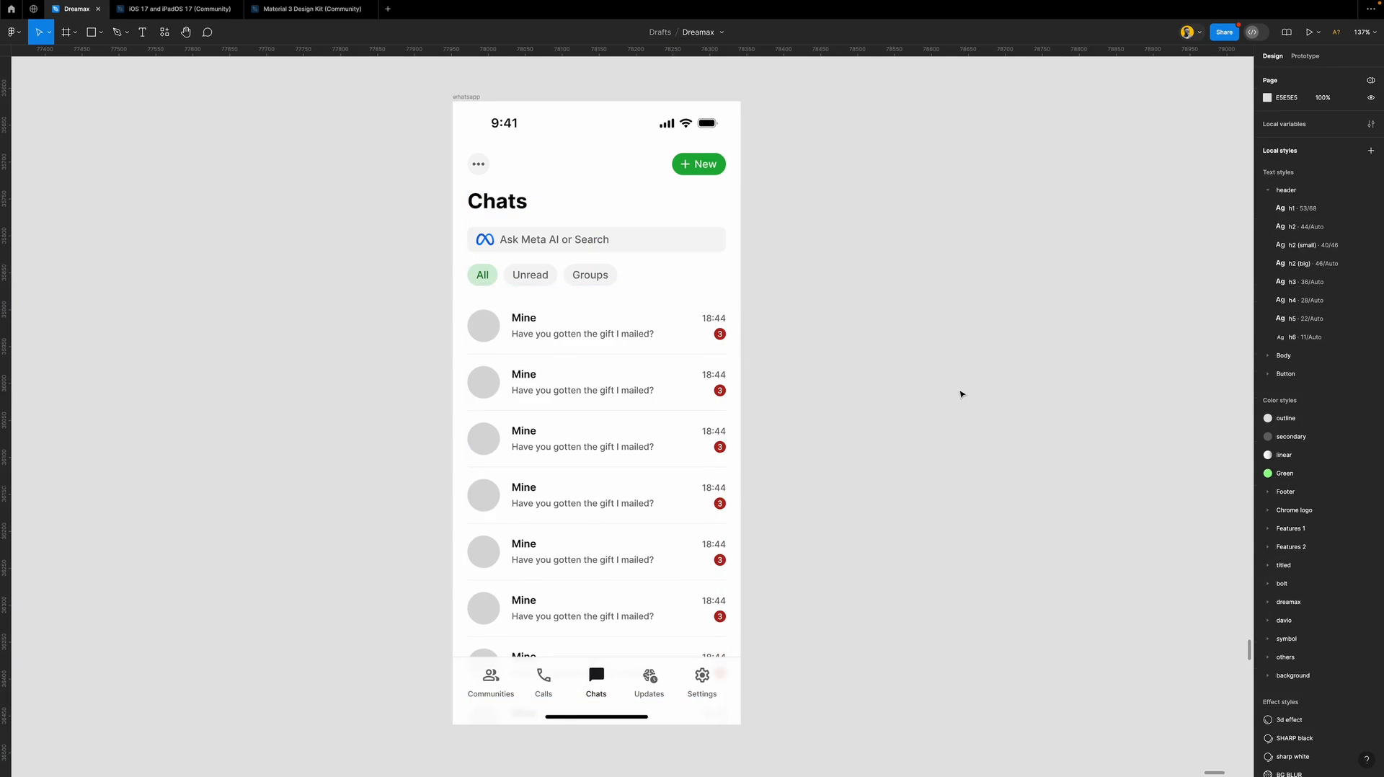
Wrap the top button row and header block in an auto layout, then combine that with the chat list in another auto layout.
click(538, 162)
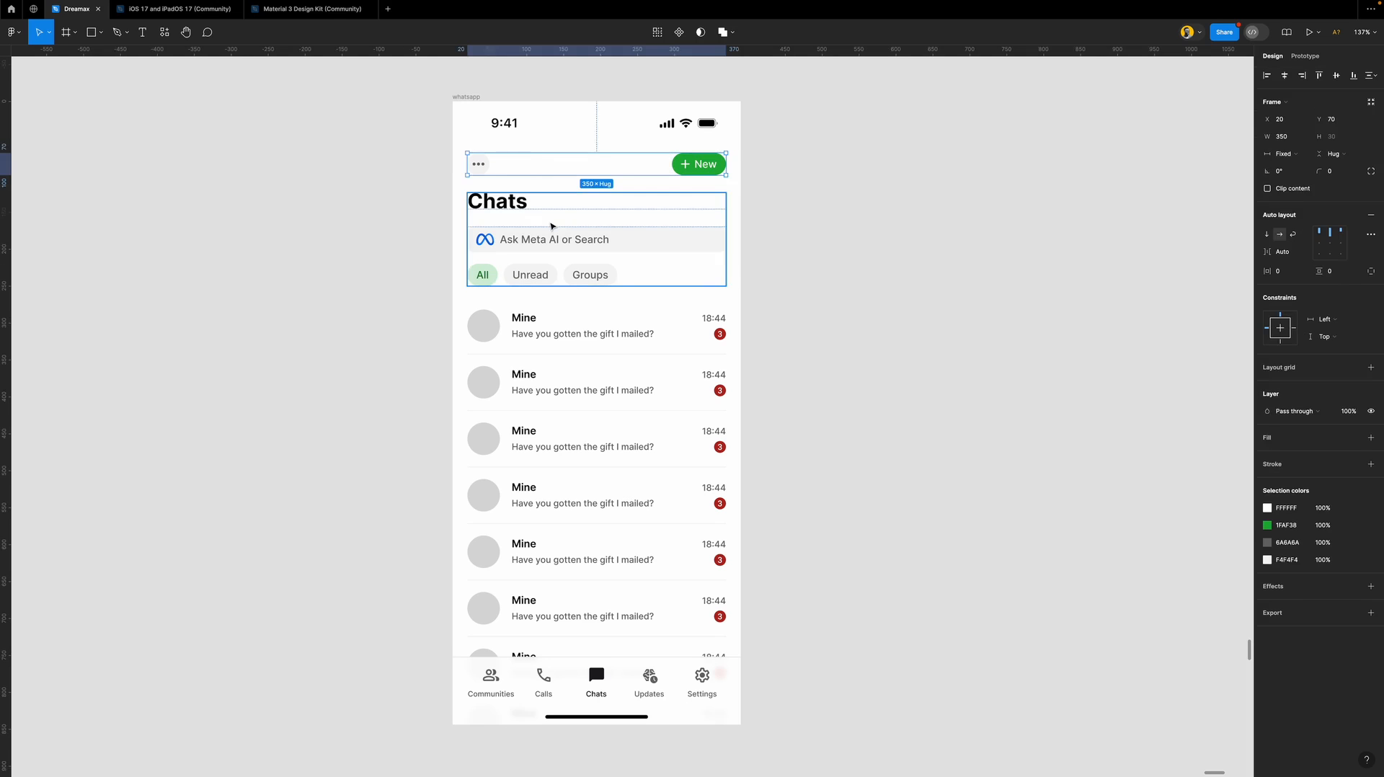
shift+click(551, 225)
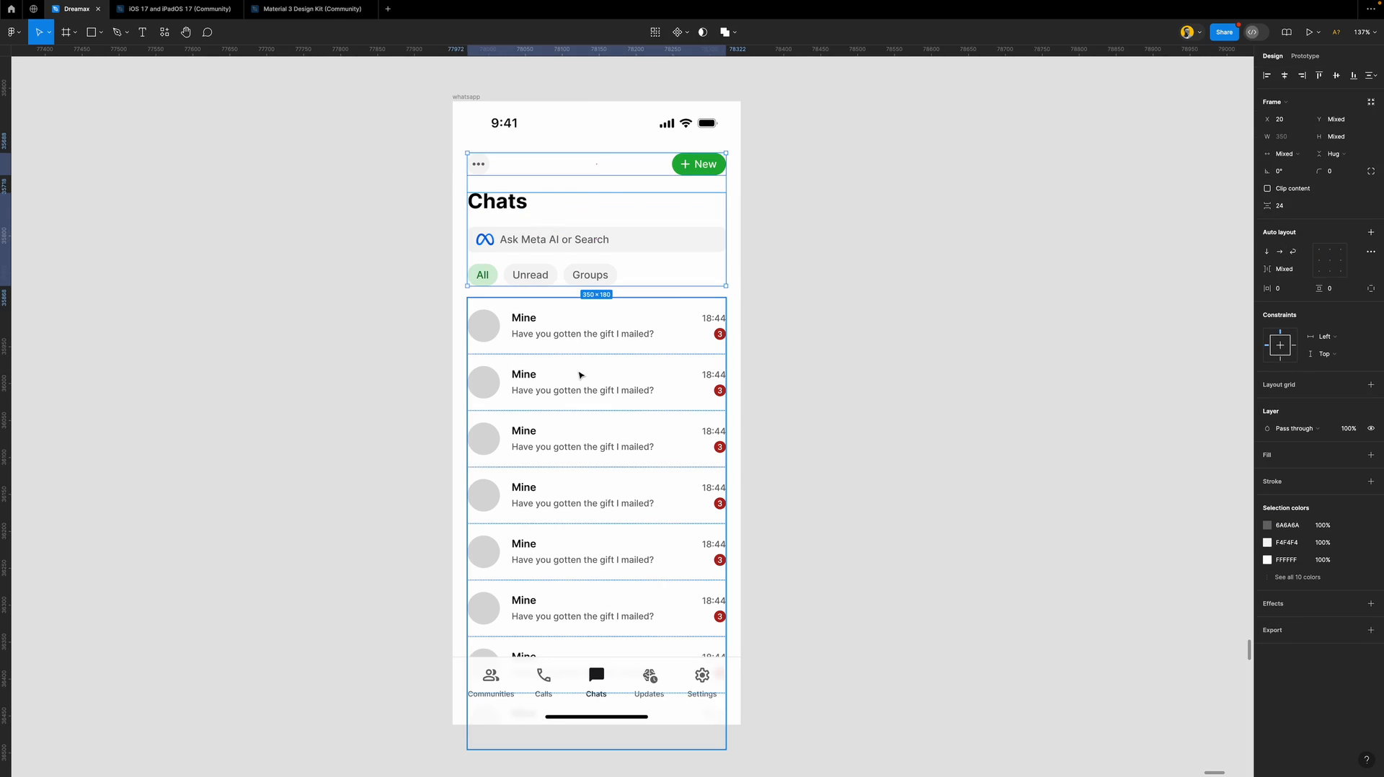
key(shift+a)
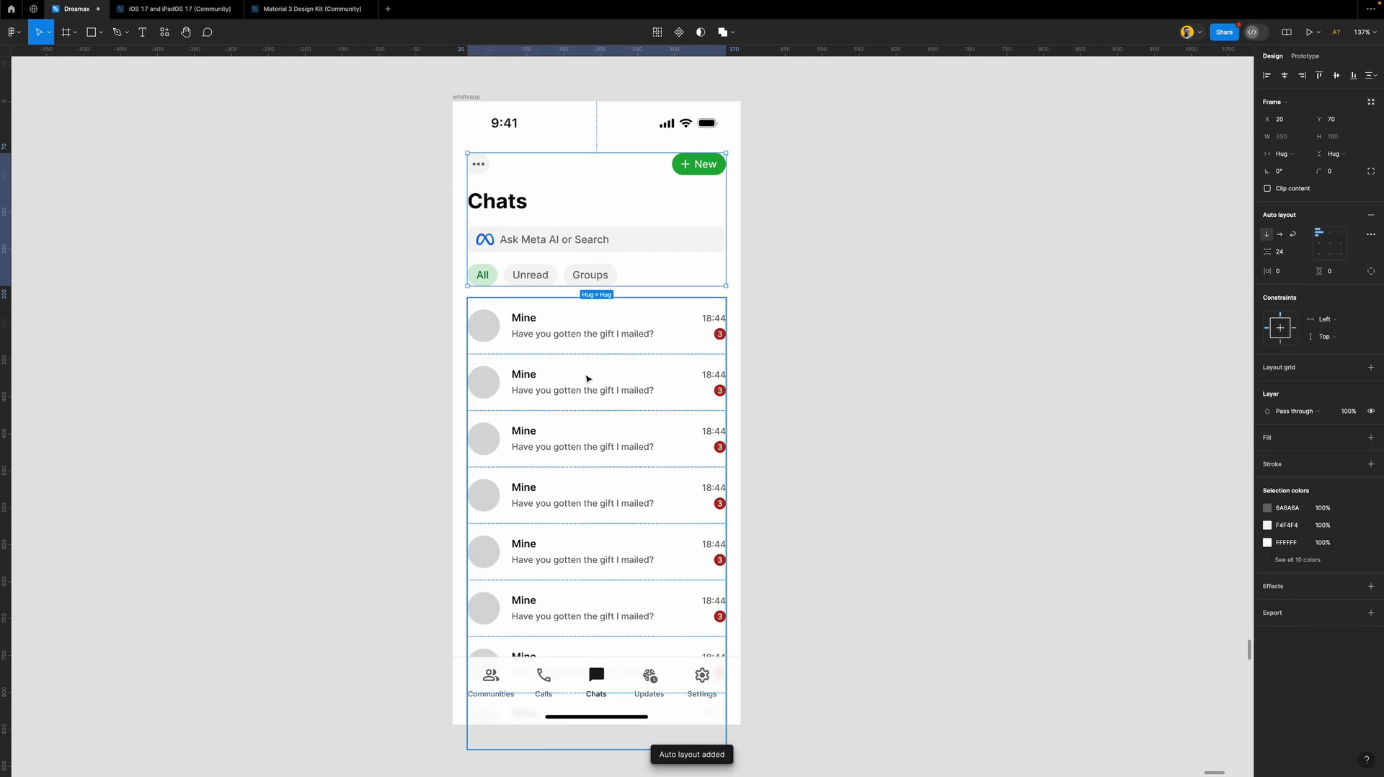
shift+click(588, 379)
key(shift+a)
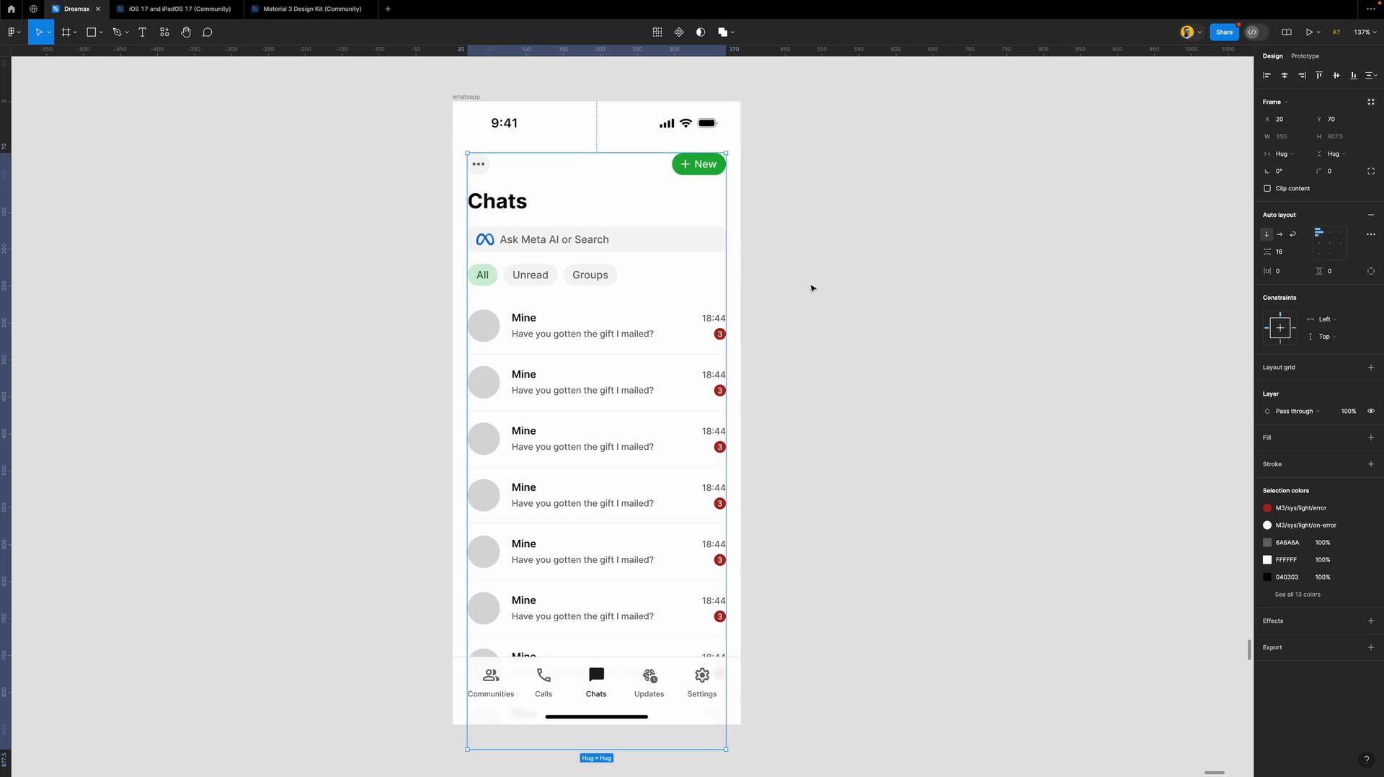
Set the vertical spacing between the status bar and the combined content frame to 8.
shift+click(698, 138)
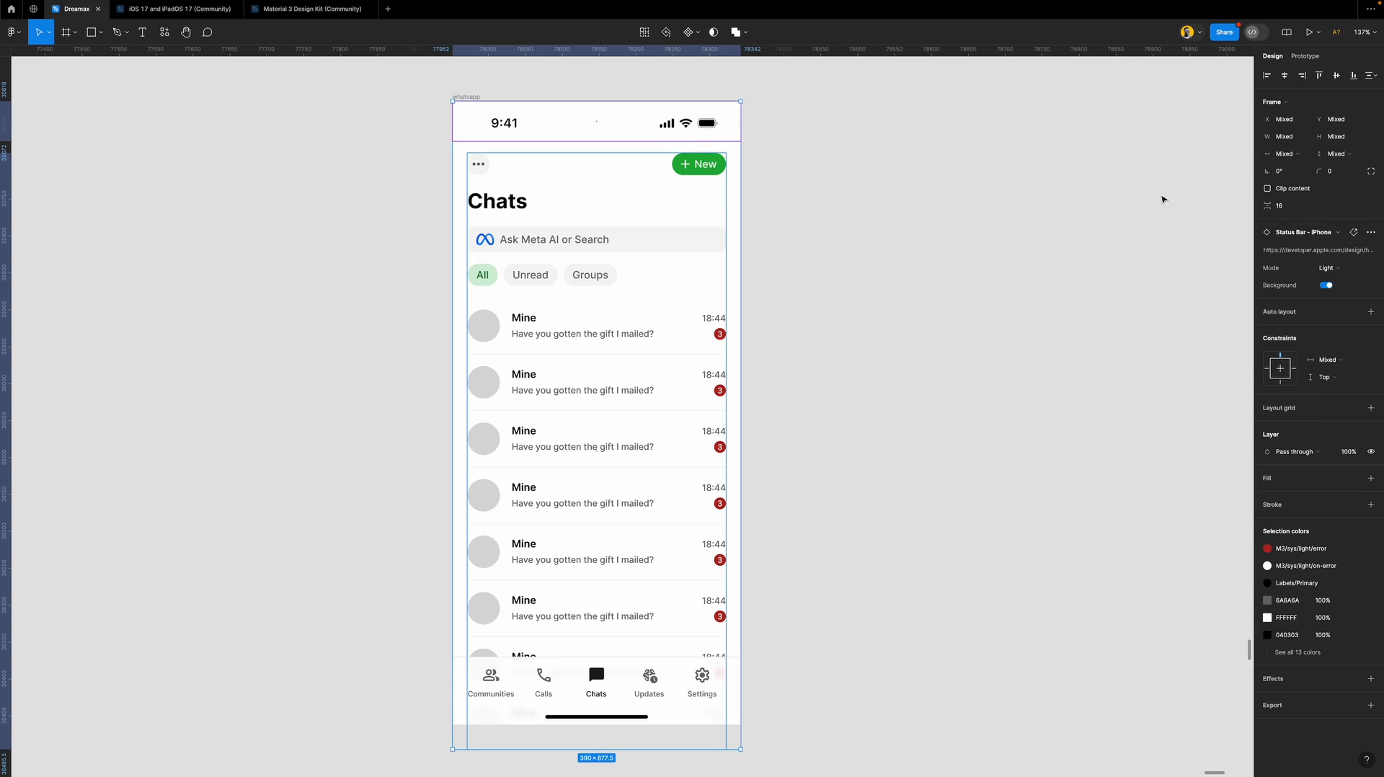
click(1287, 207)
text(8)
key(Return)
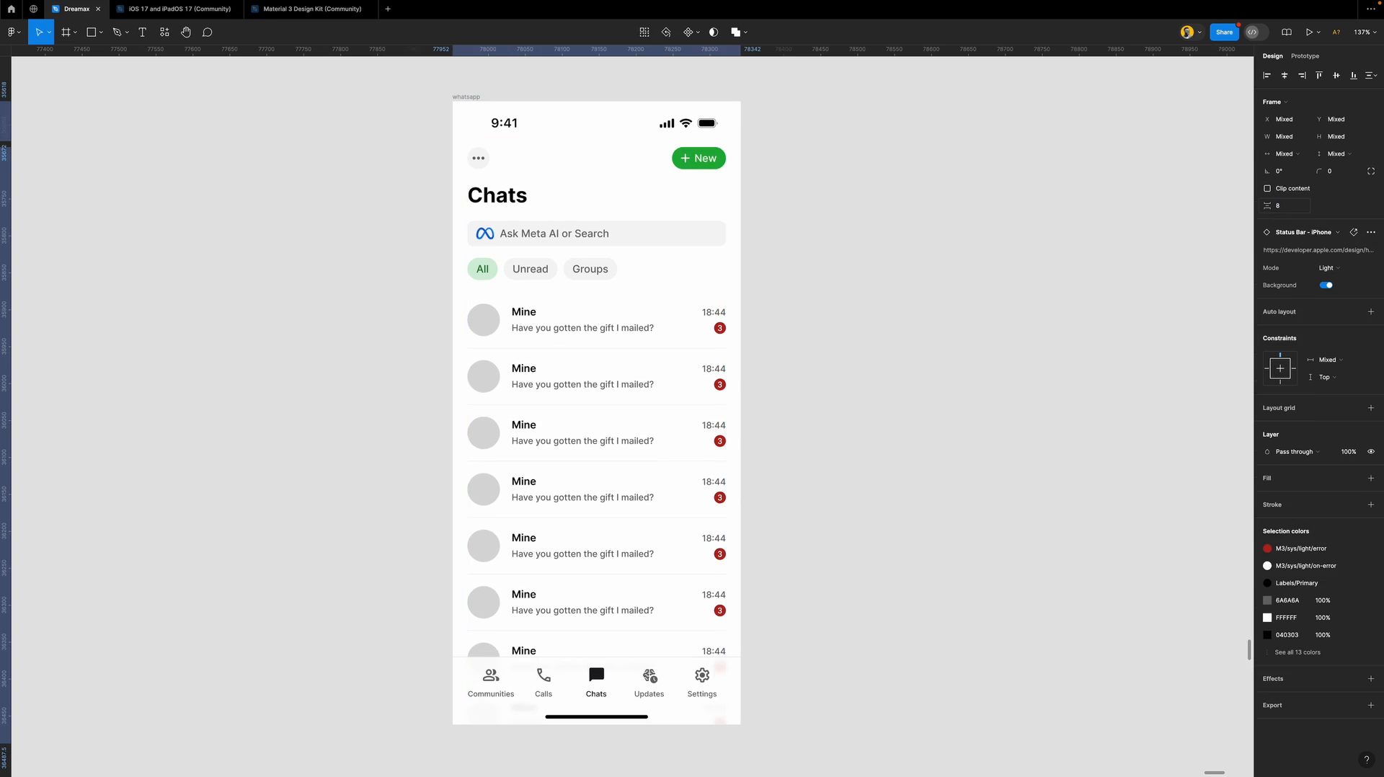
click(927, 246)
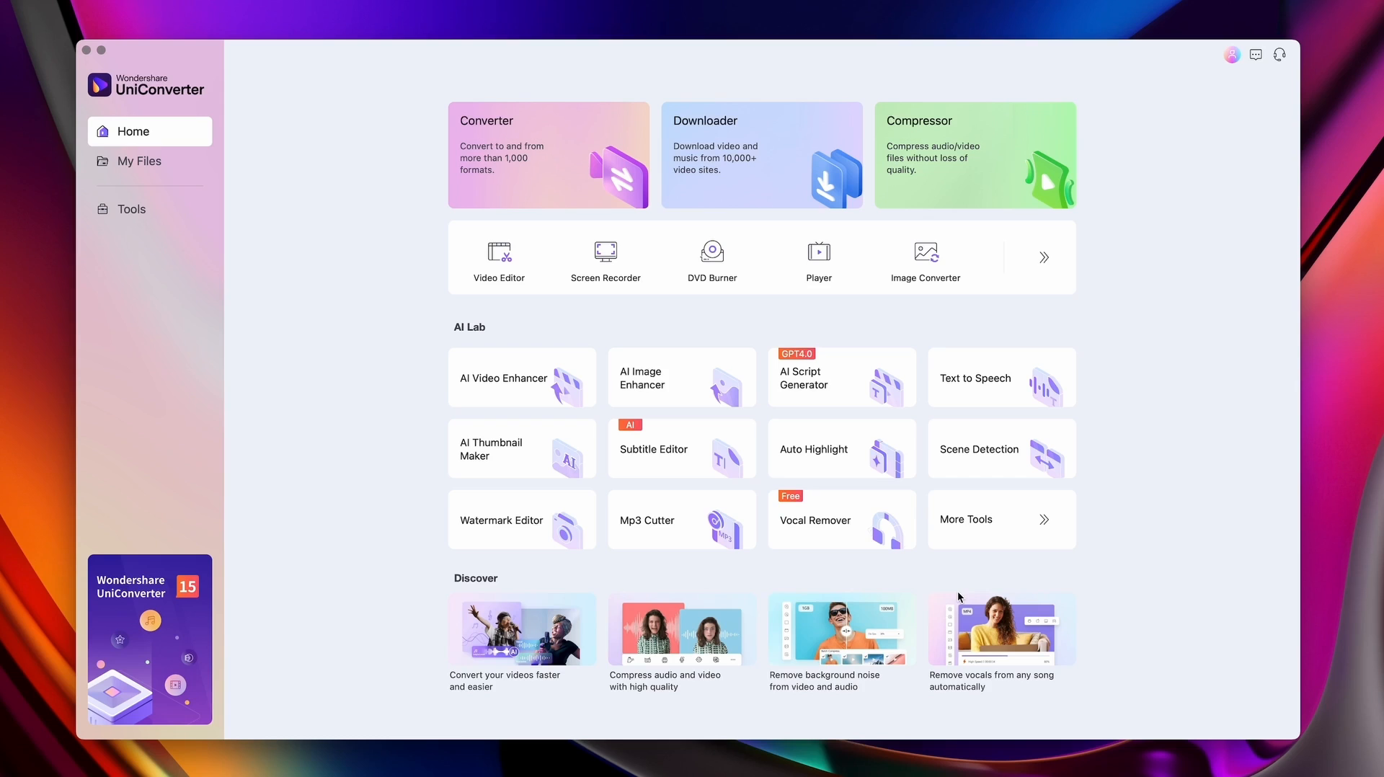
In UniConverter's AI Thumbnail Maker, generate an image in the Male style from the prompt "A male in the studio".
click(523, 459)
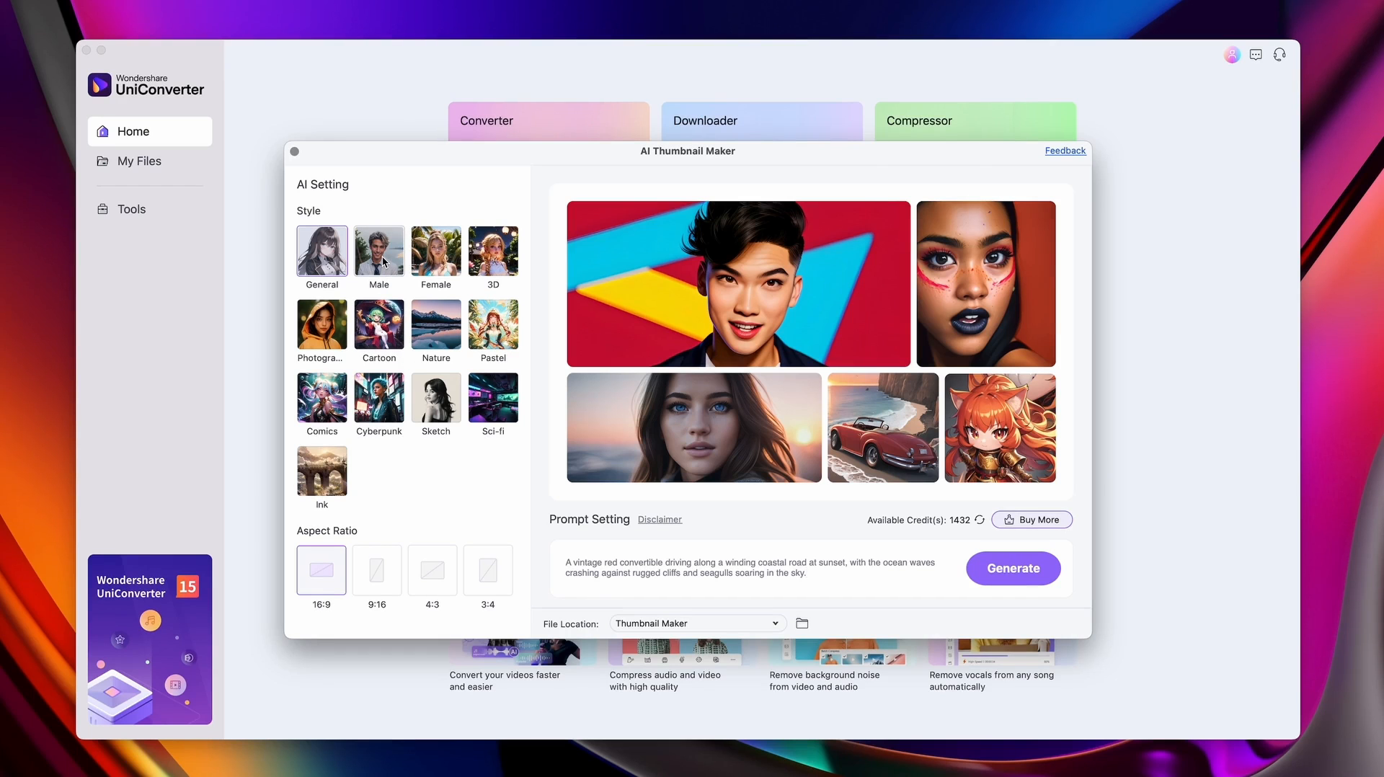
click(382, 272)
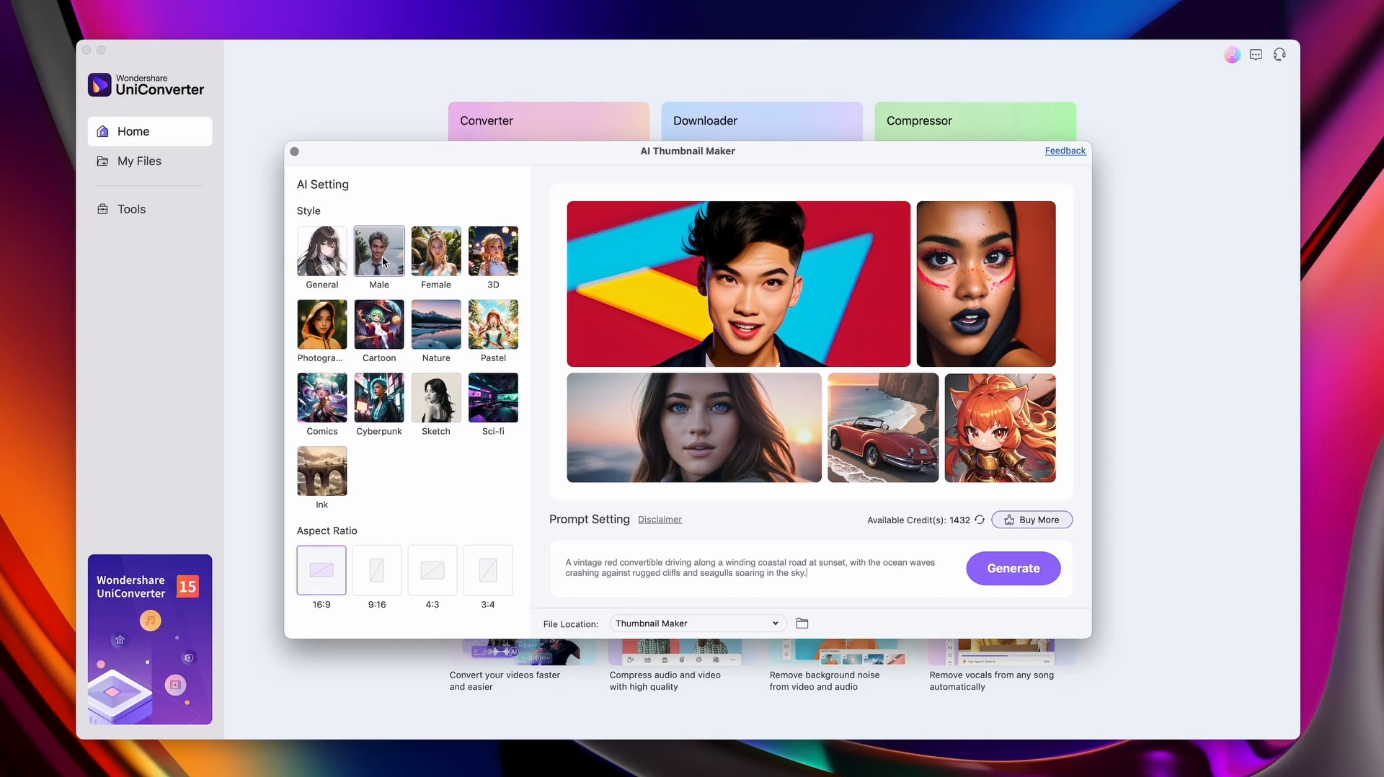
triple_click(672, 571)
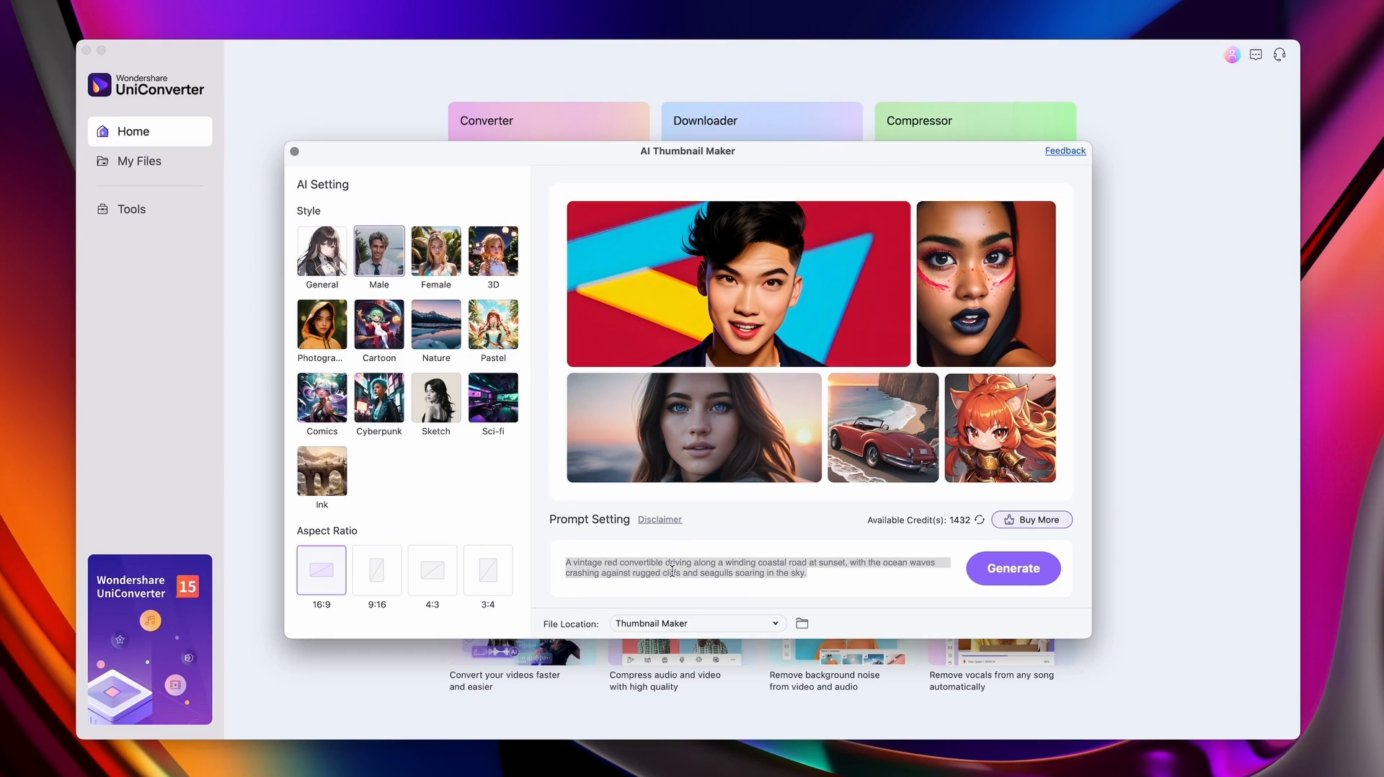
text(A male)
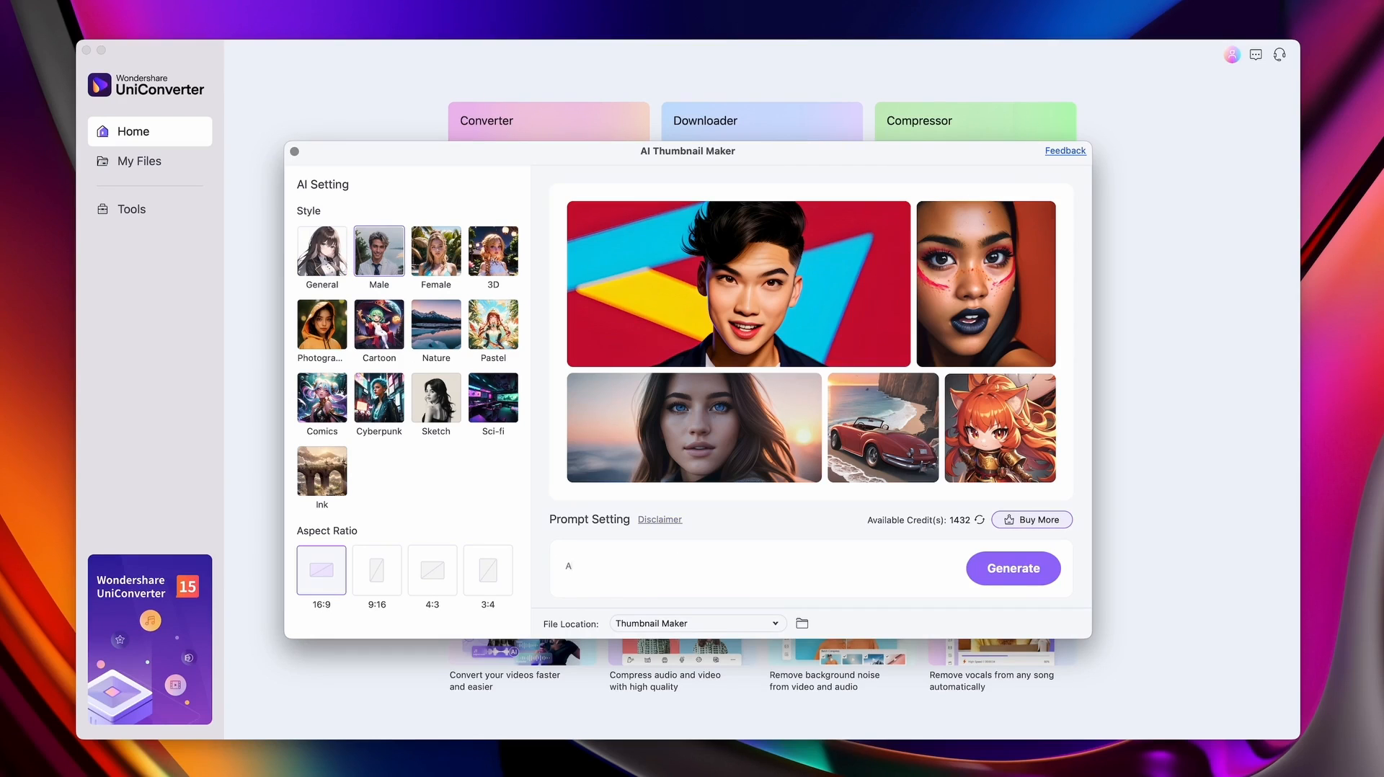
text( in the studio)
click(1015, 570)
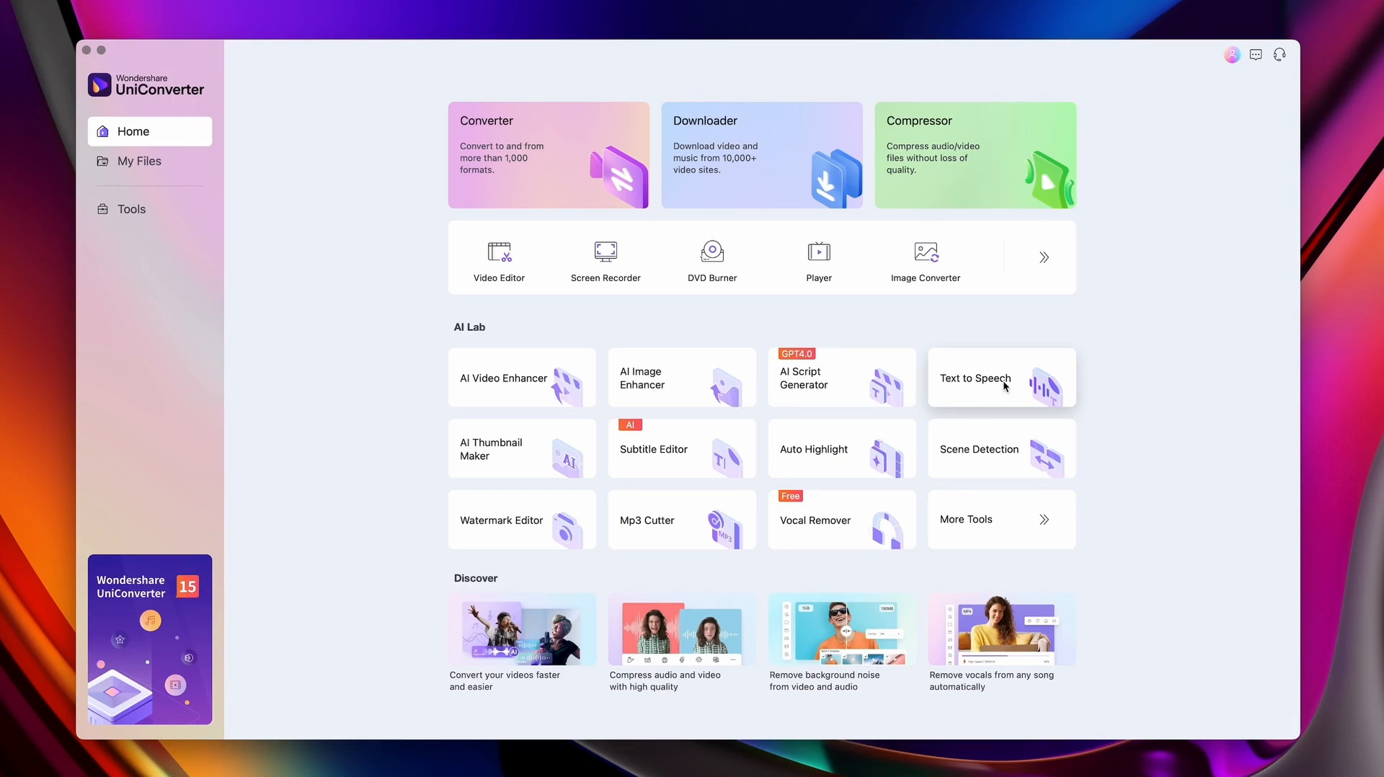
Generate Text to Speech audio from the provided sample text with the Narrative type and Authoritative tone, and play it.
click(1004, 385)
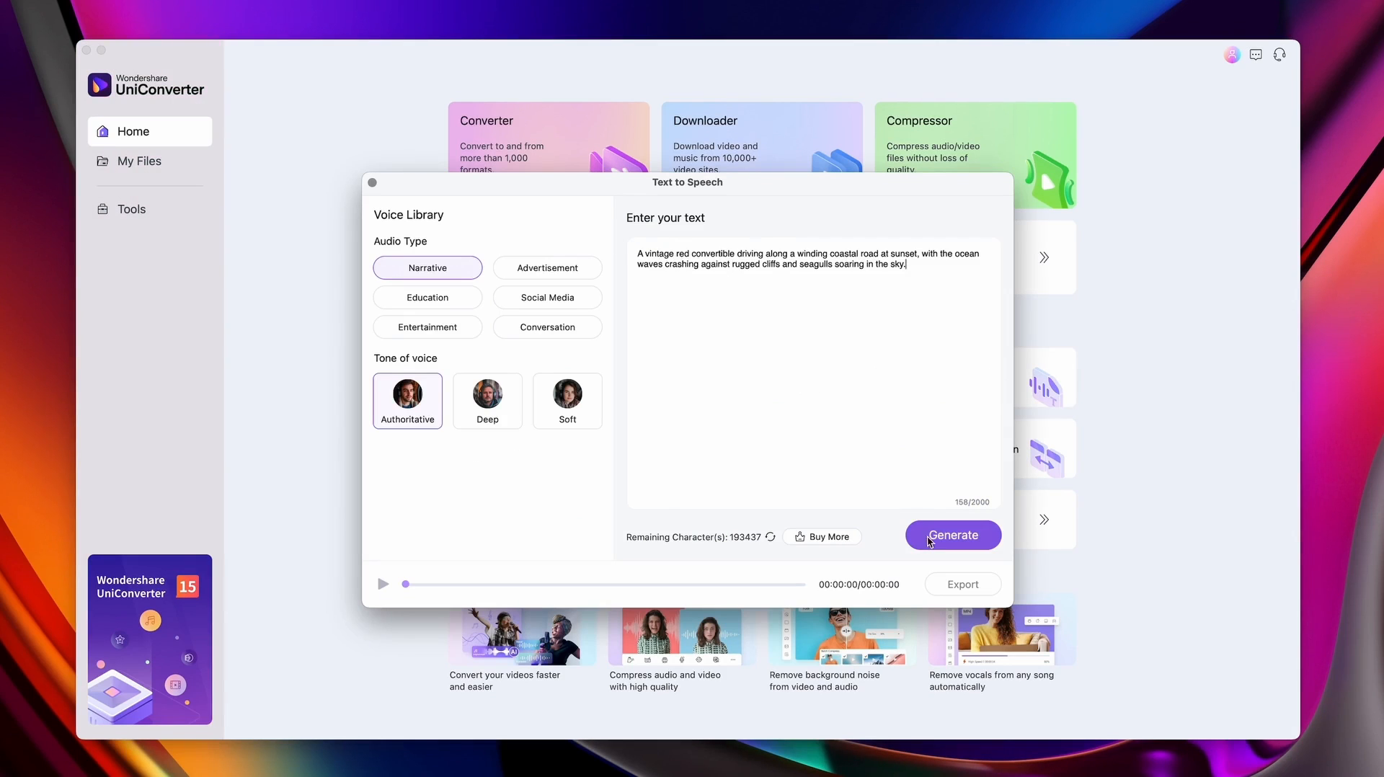
click(953, 536)
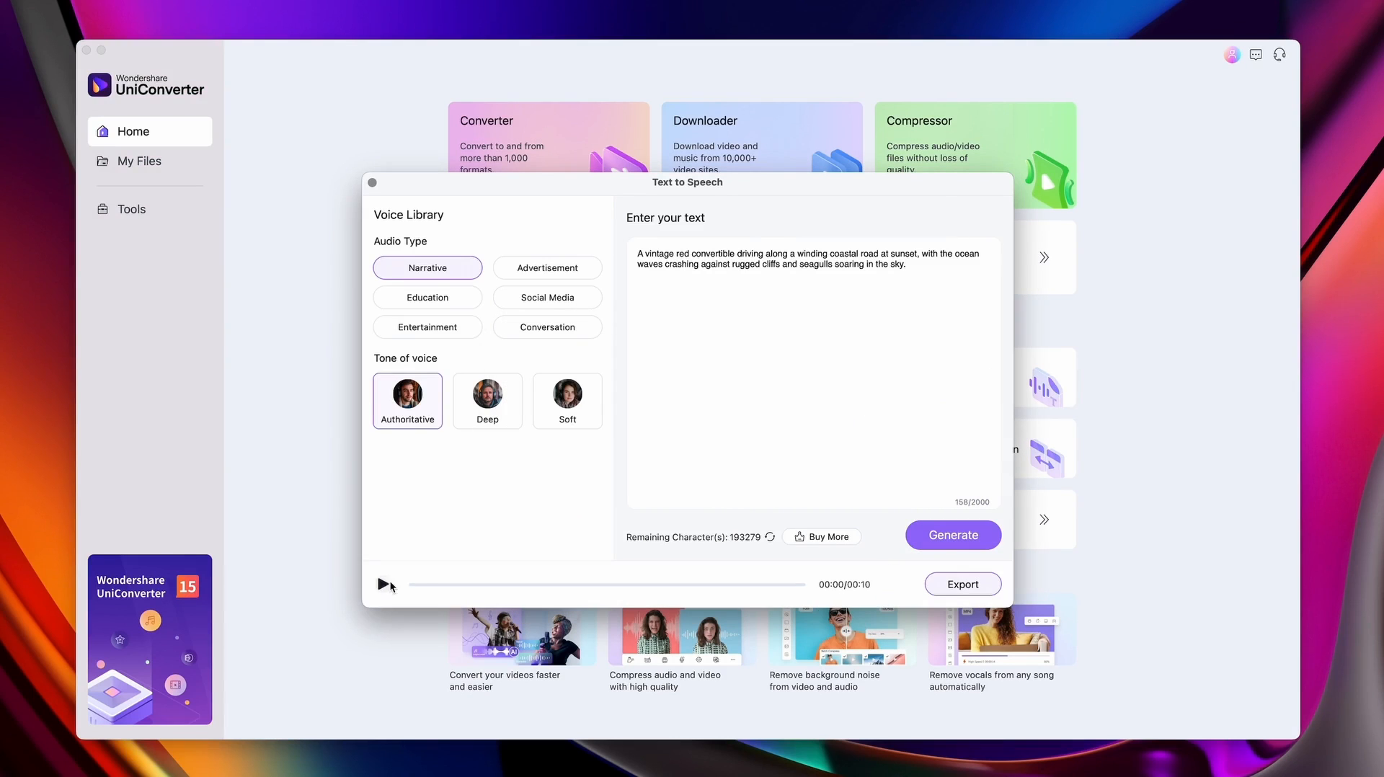
click(383, 584)
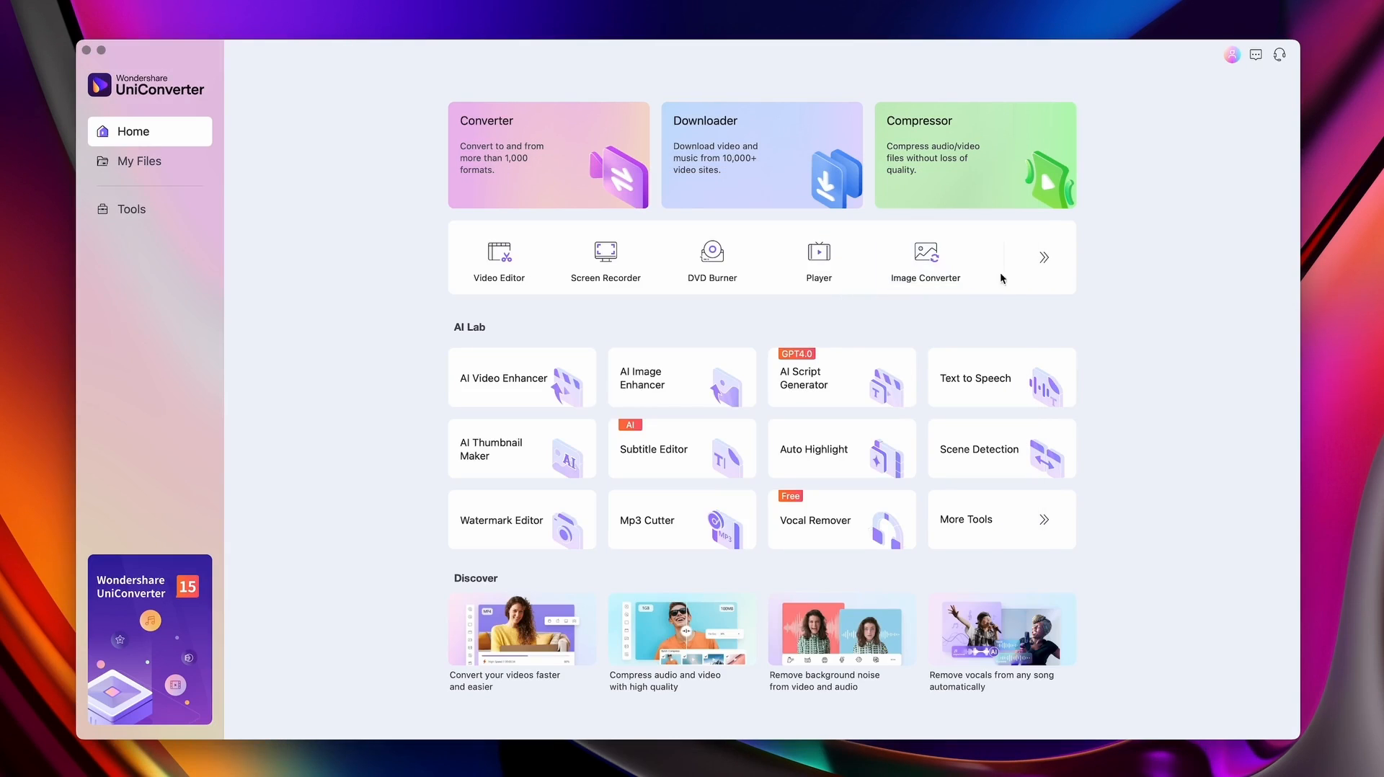
Browse UniConverter's full list of tools and take a brief look at the Background Remover.
click(1044, 257)
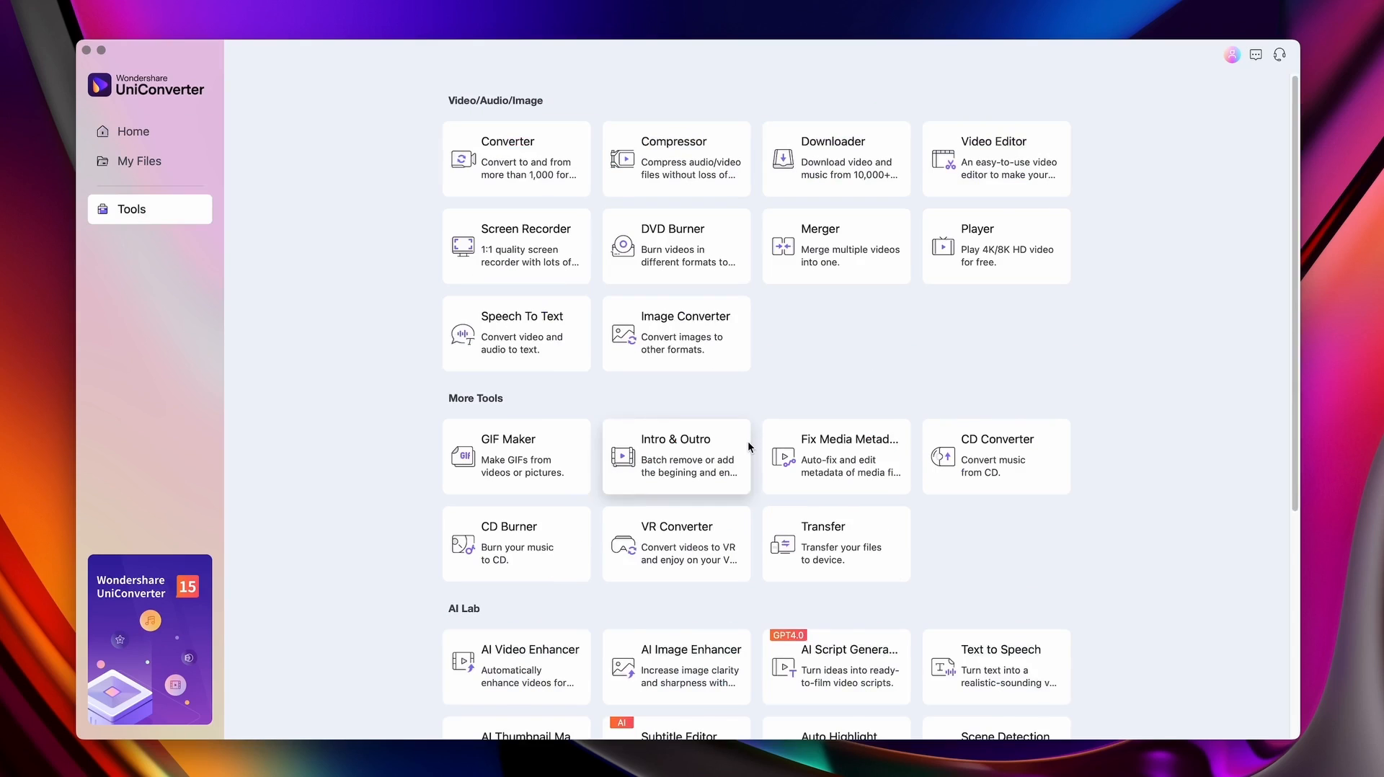
scroll(748, 442, down, 5)
scroll(748, 444, up, 5)
scroll(750, 445, down, 5)
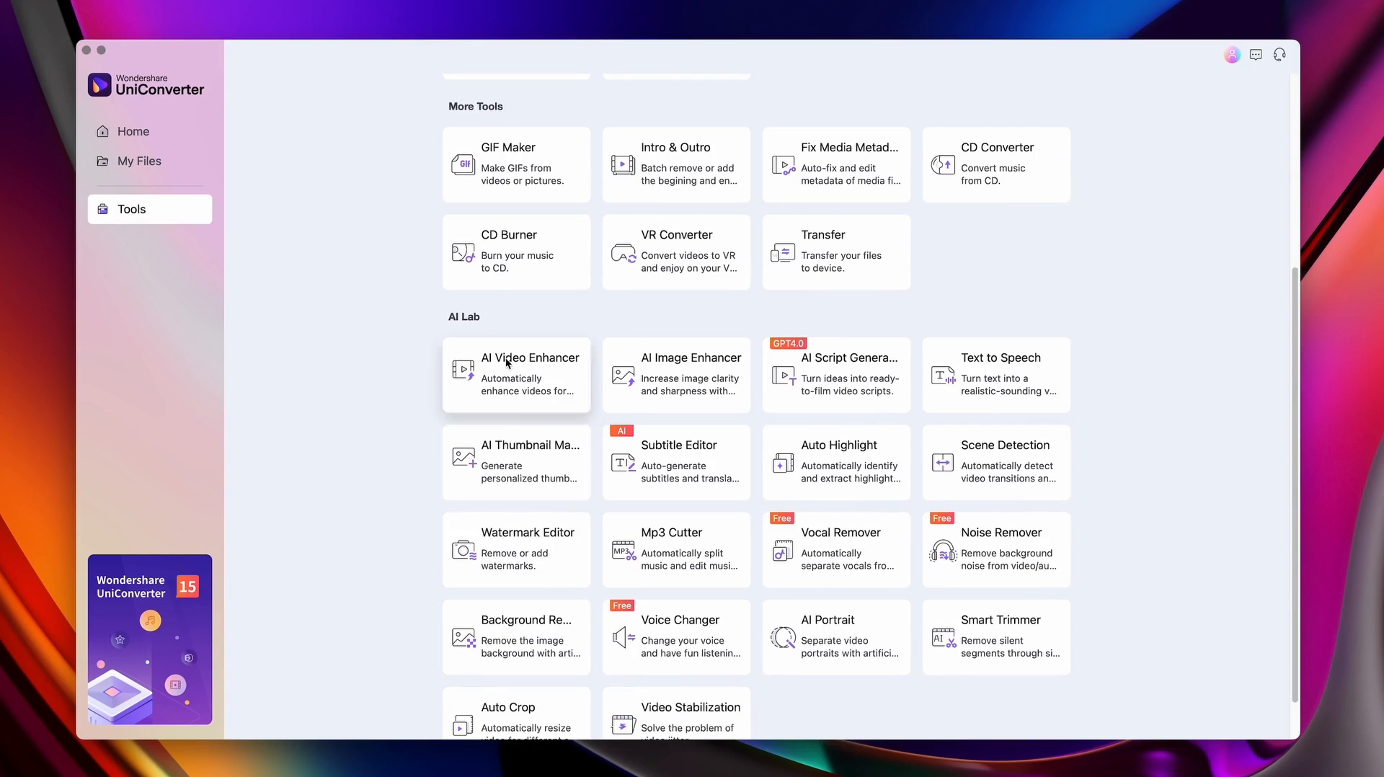
click(541, 648)
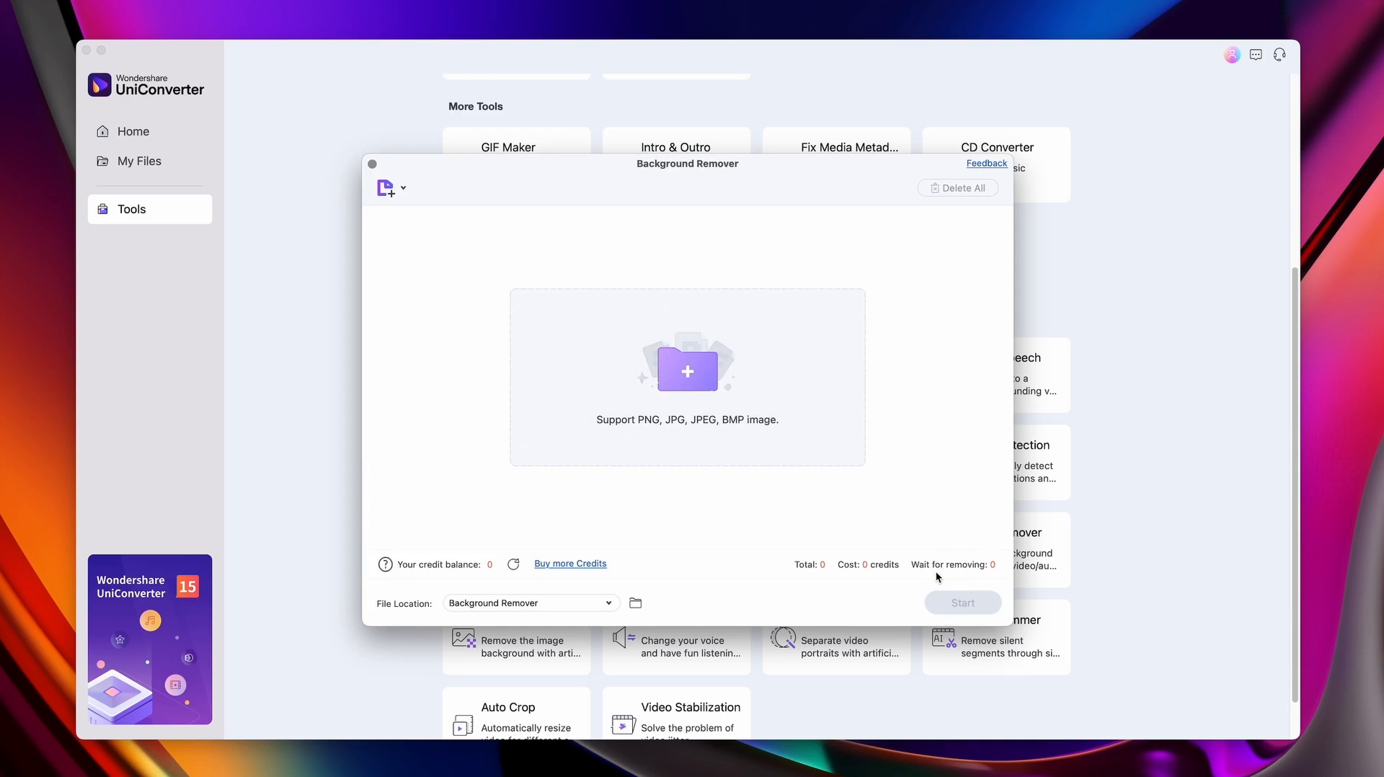
click(373, 165)
scroll(752, 310, up, 2)
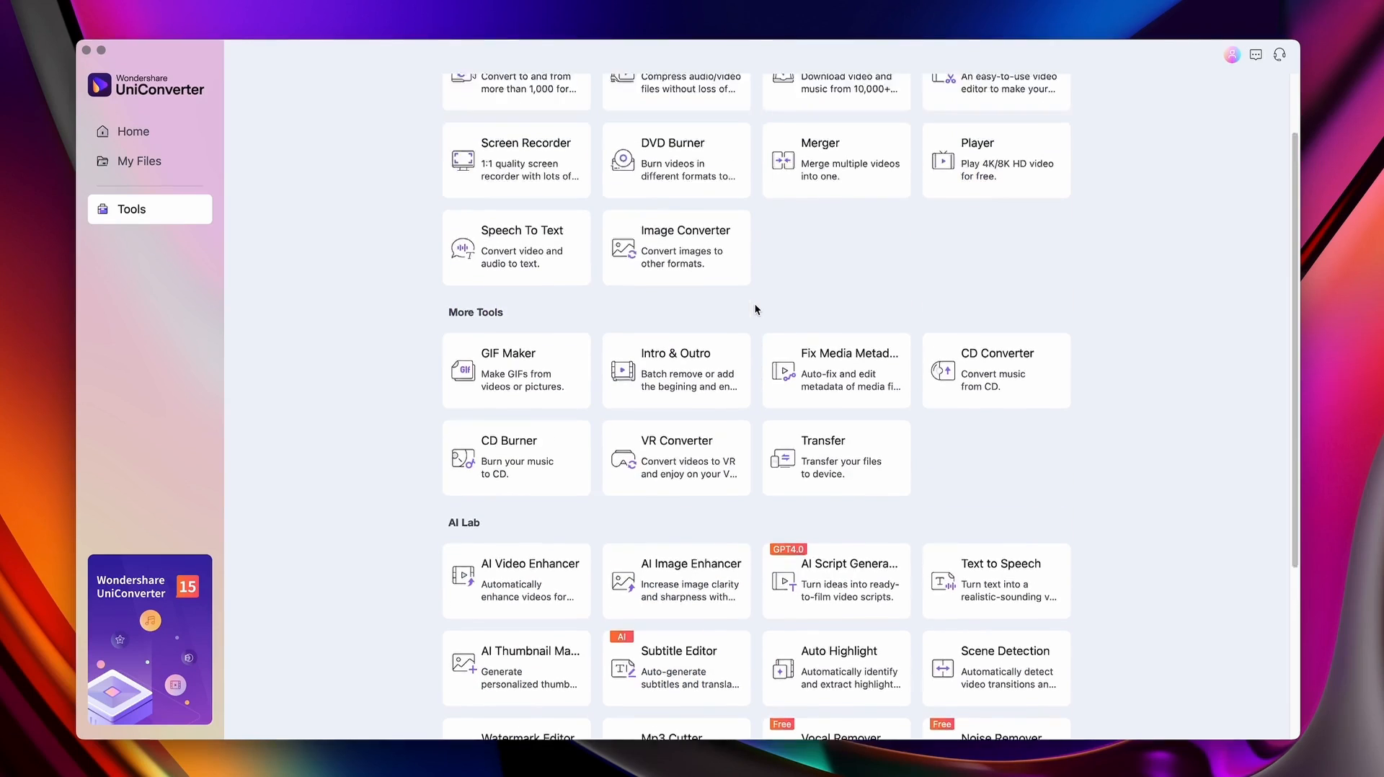
scroll(755, 310, up, 2)
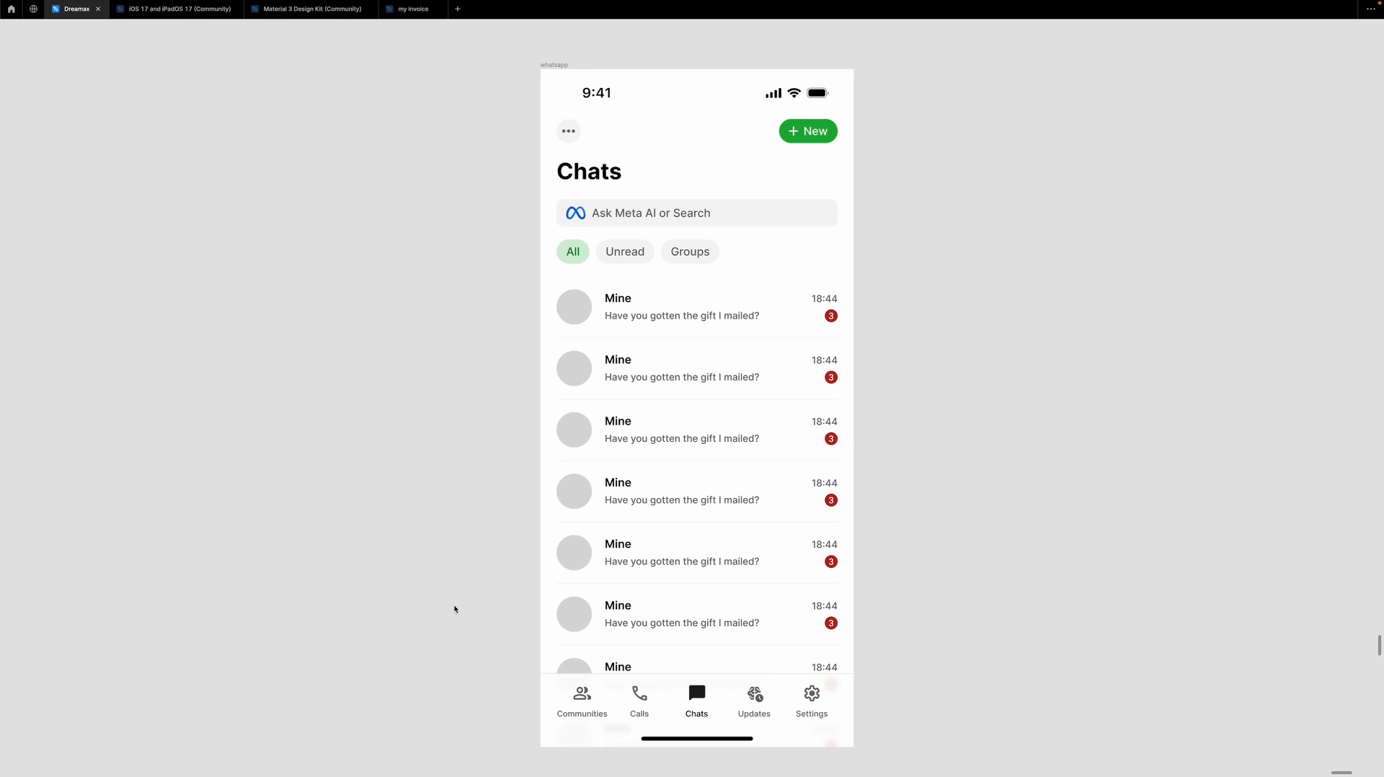
Copy file.png from the Downloads folder and paste it onto the Figma canvas with the chat screen.
key(super+Tab)
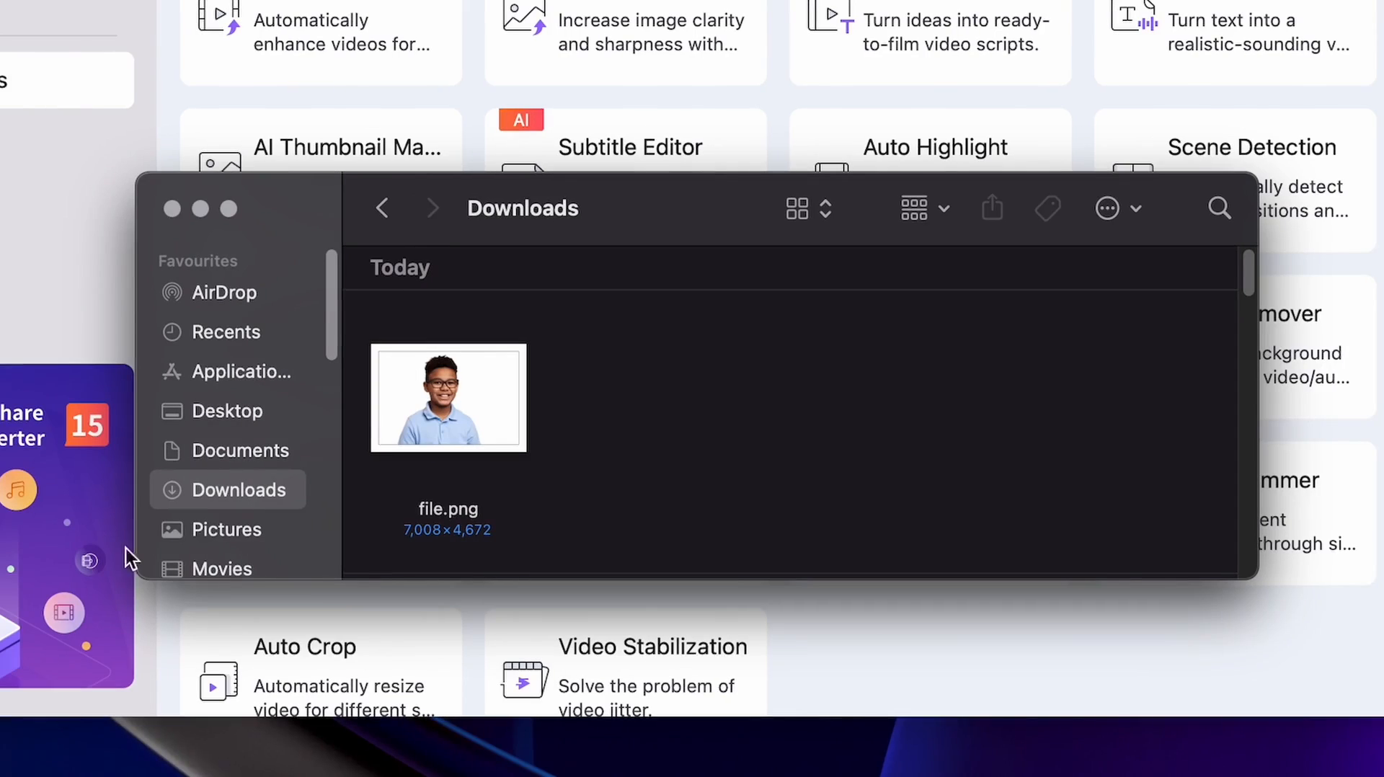
click(430, 426)
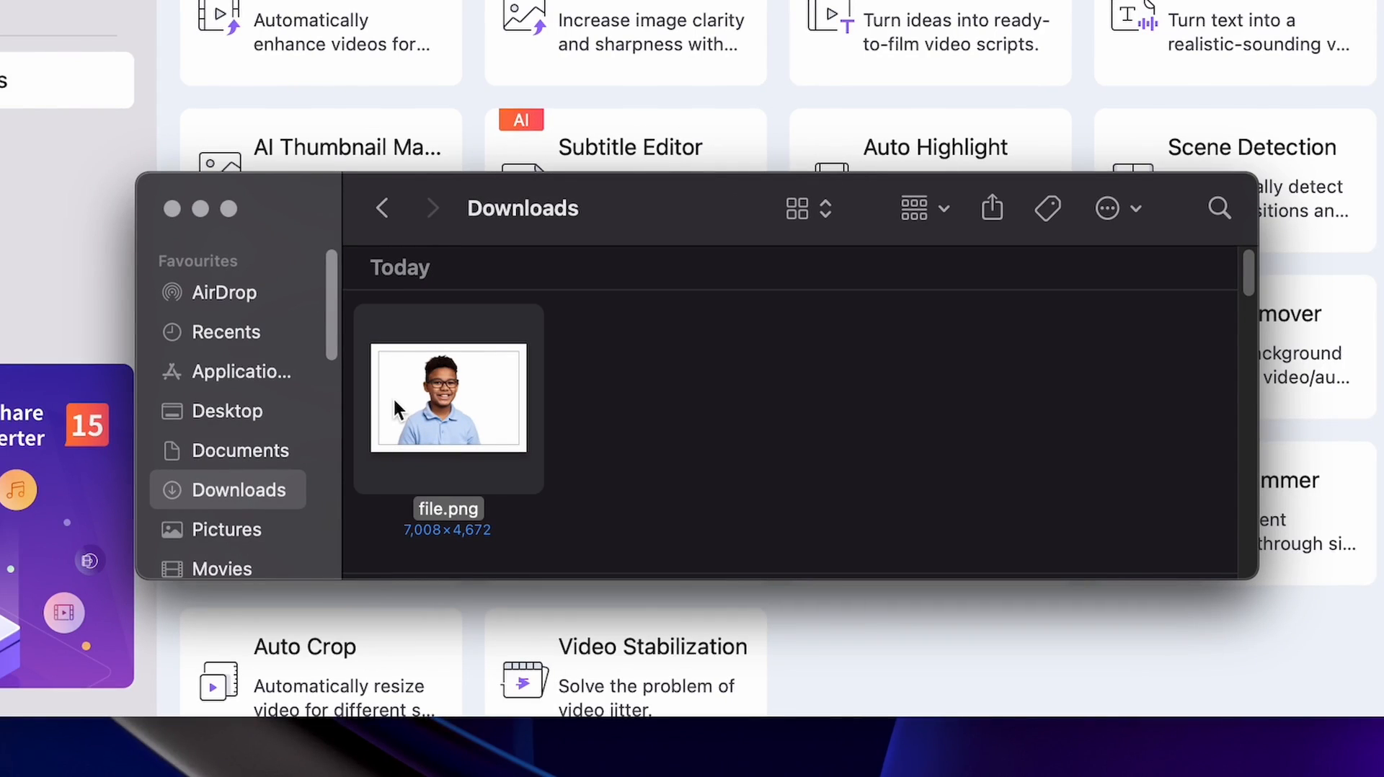
key(super+Tab)
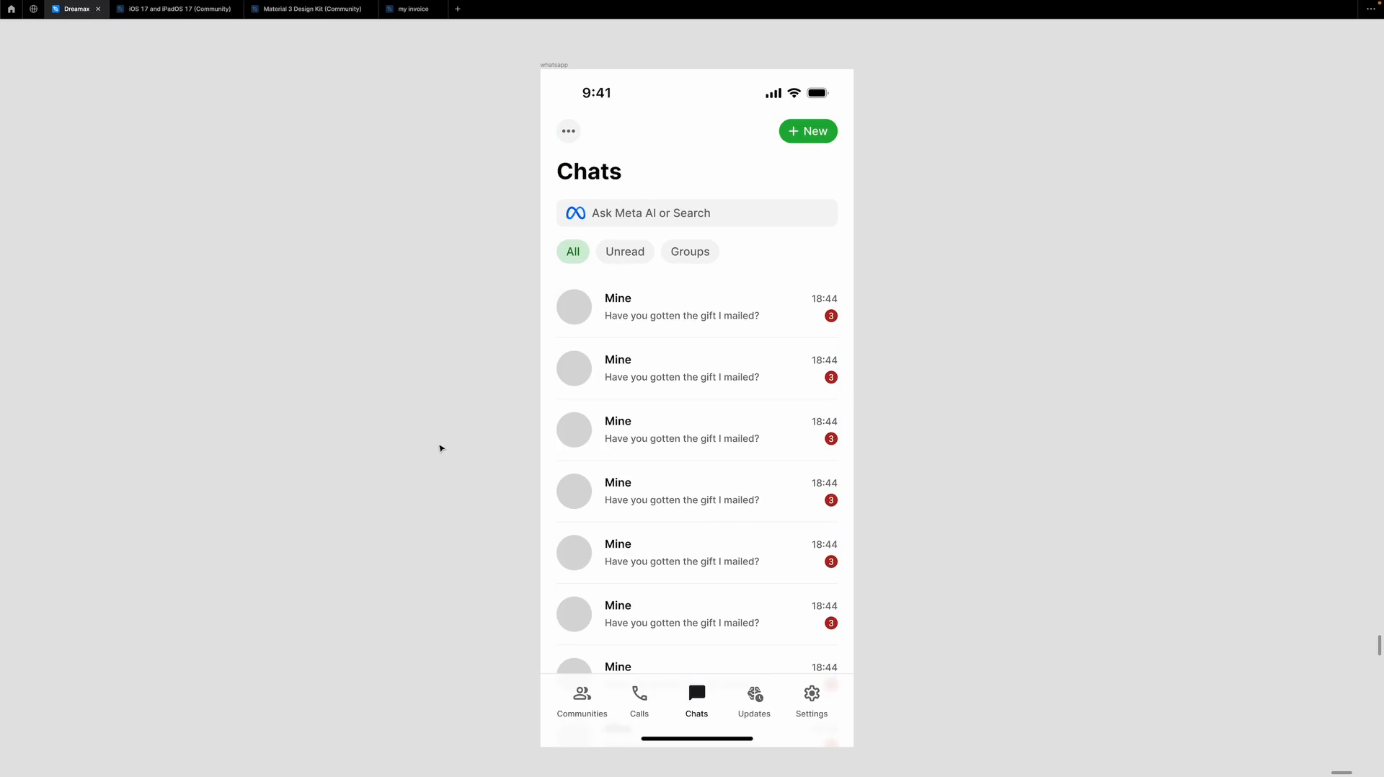
key(super+v)
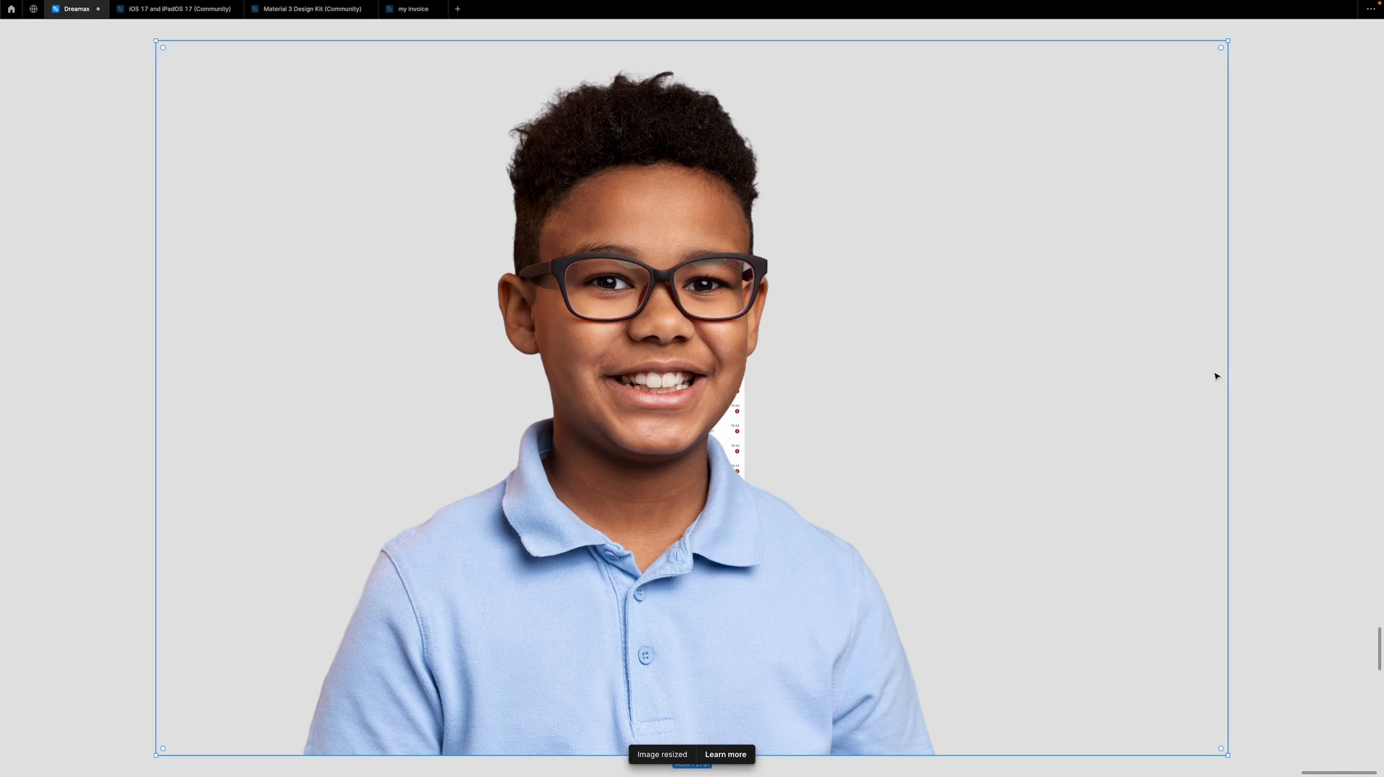
Scale the pasted portrait down proportionally to about 332 × 221 so it fits within the chat screen.
drag(1230, 359, 736, 465)
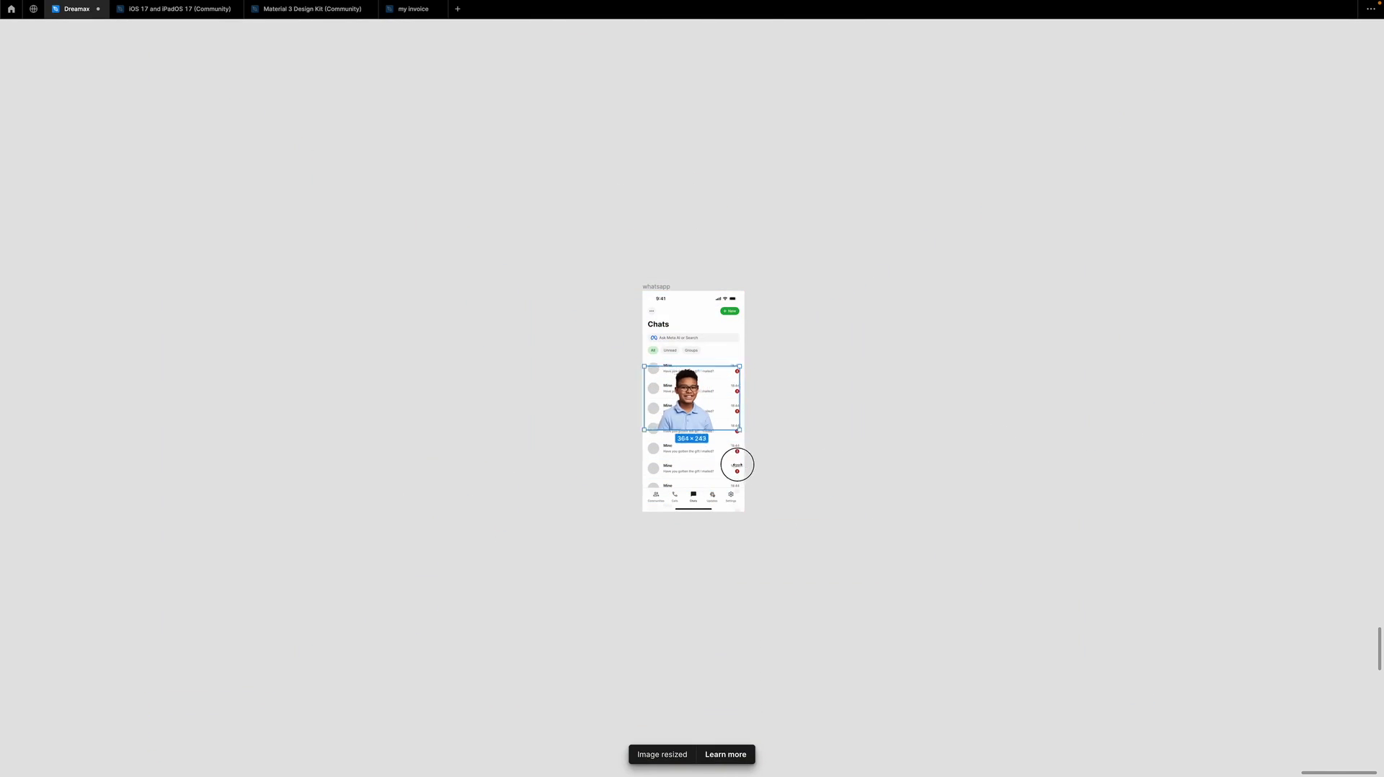
click(659, 286)
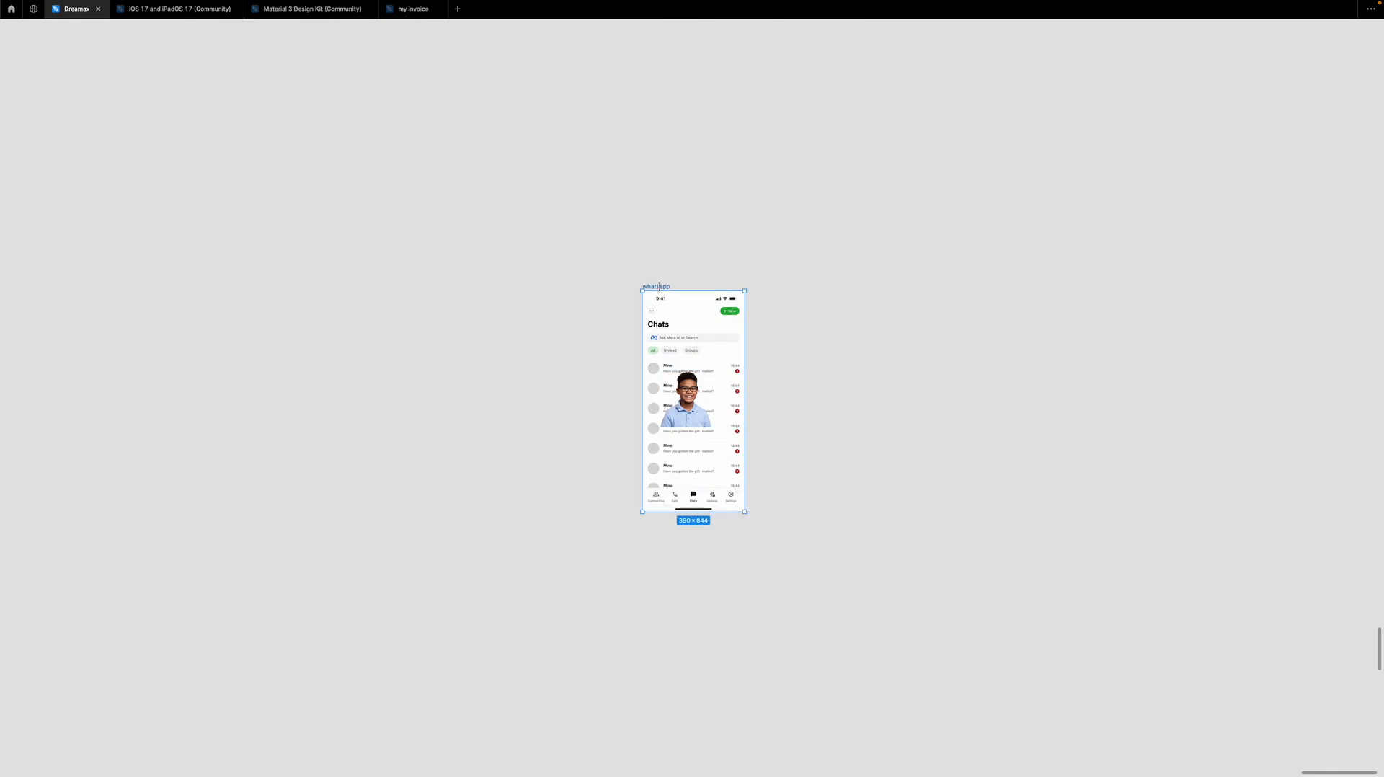
key(shift+2)
click(669, 375)
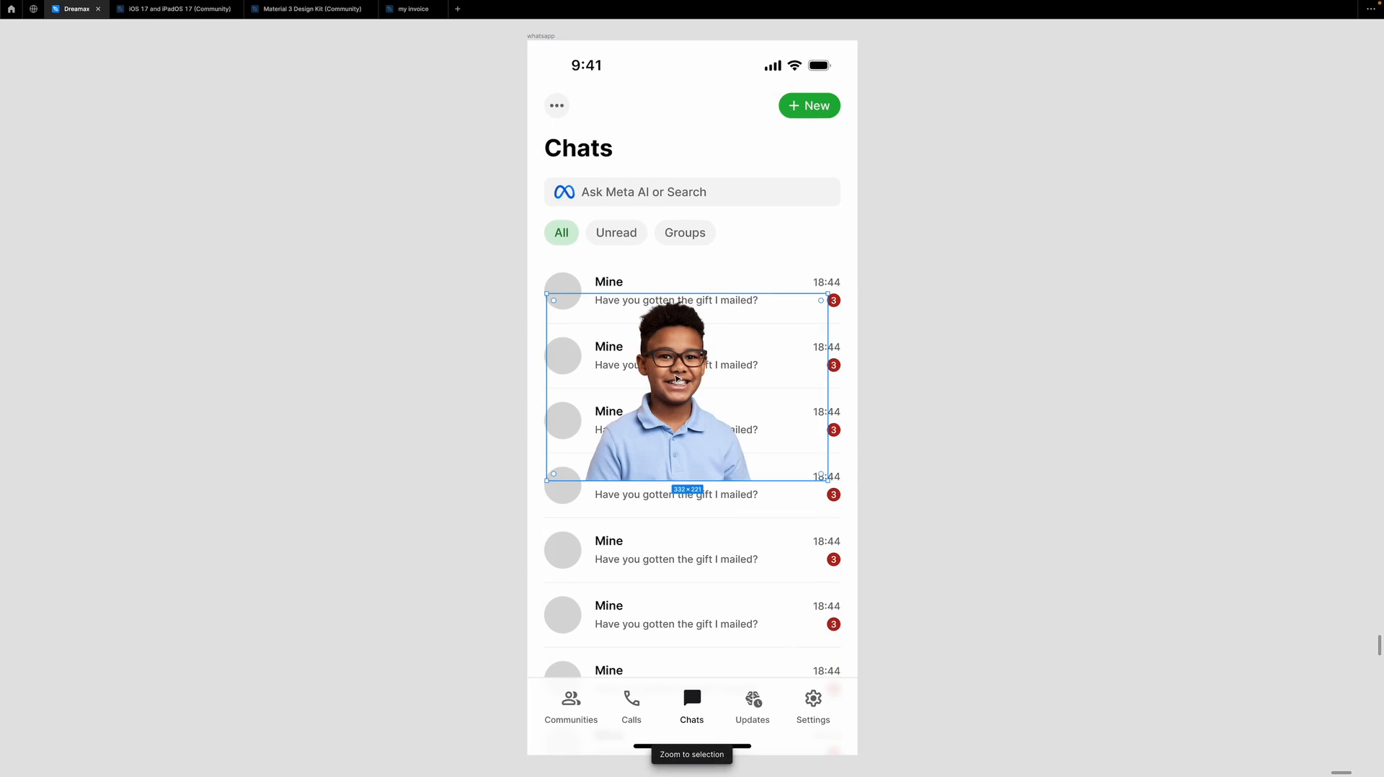
Crop the empty areas on both sides of the portrait to make it a 221 × 221 square.
key(ctrl+backslash)
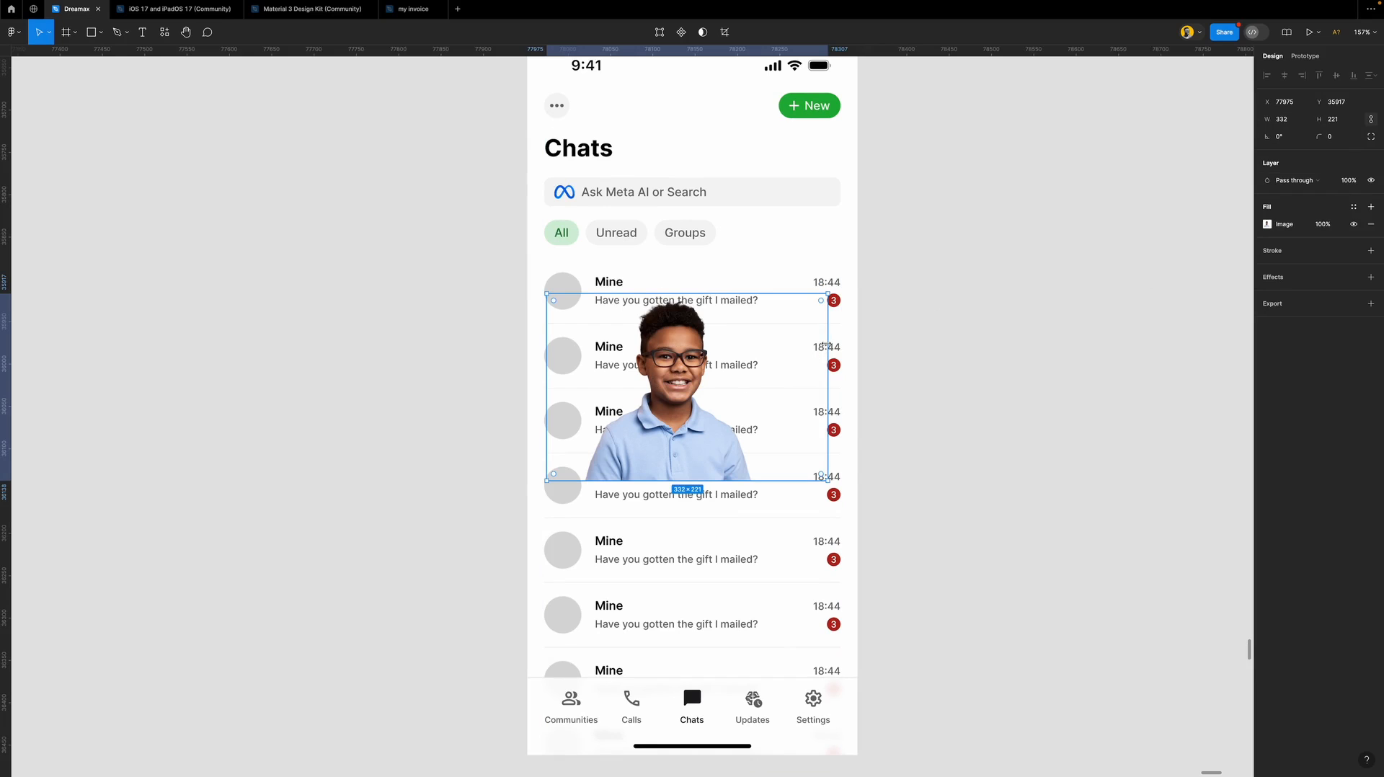
drag(828, 346, 759, 350)
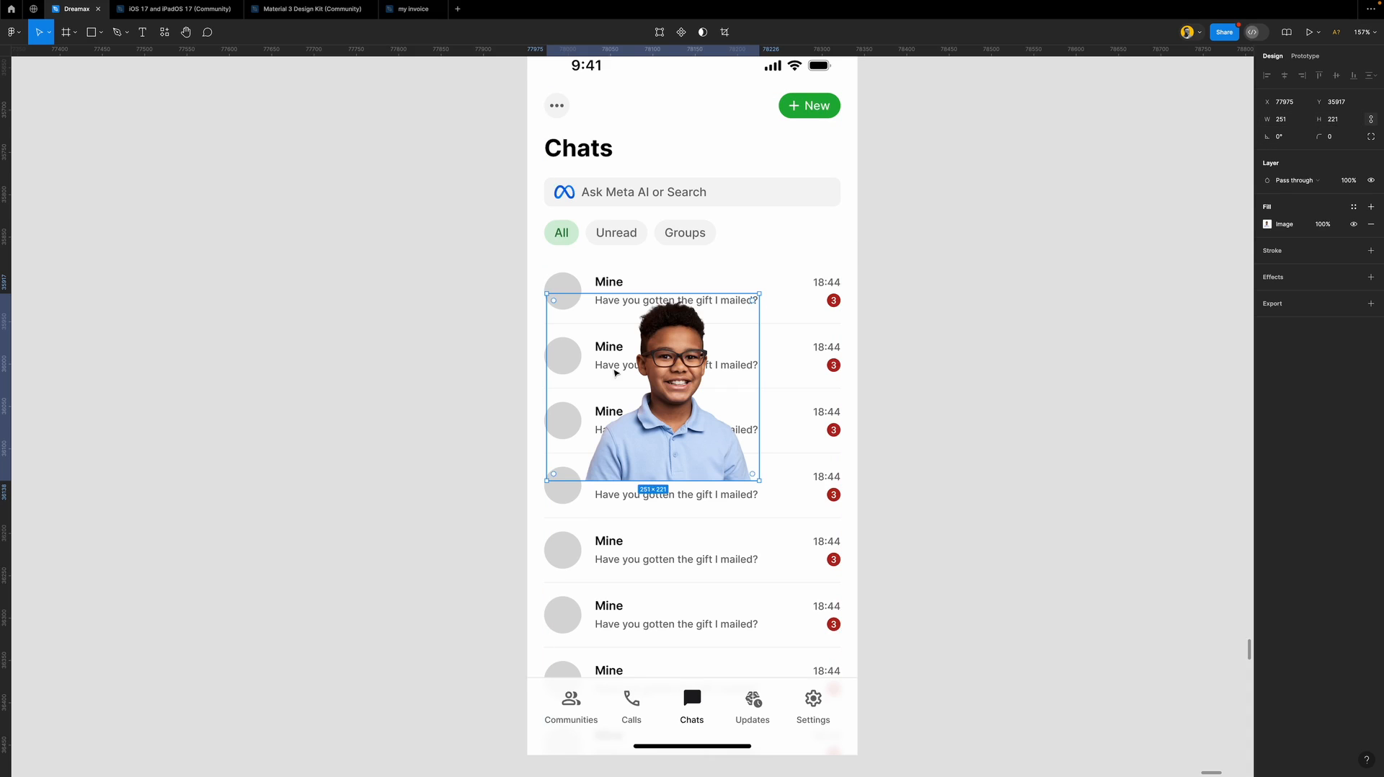
drag(552, 366, 573, 360)
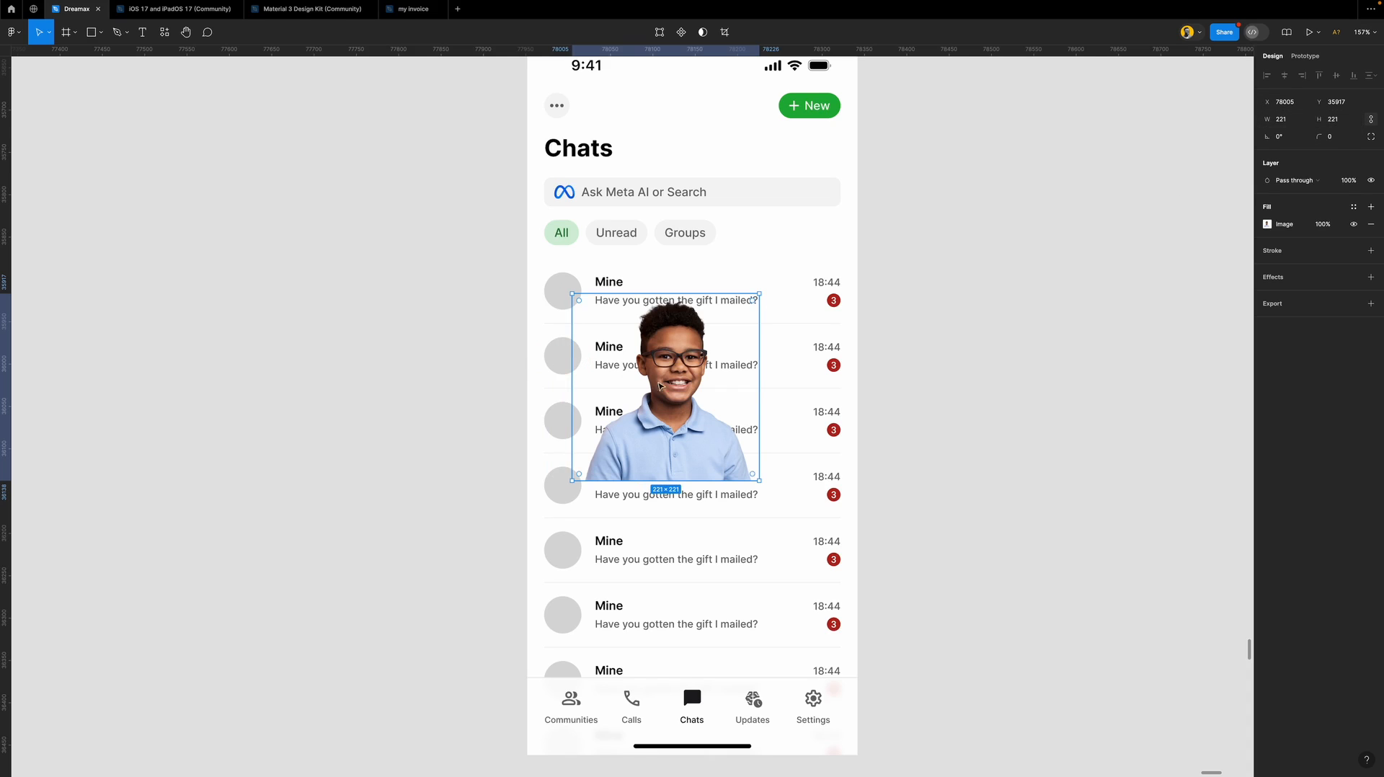
Check the size of the first chat row's grey avatar frame and set the portrait to 36 × 36.
click(560, 297)
scroll(560, 298, up, 5)
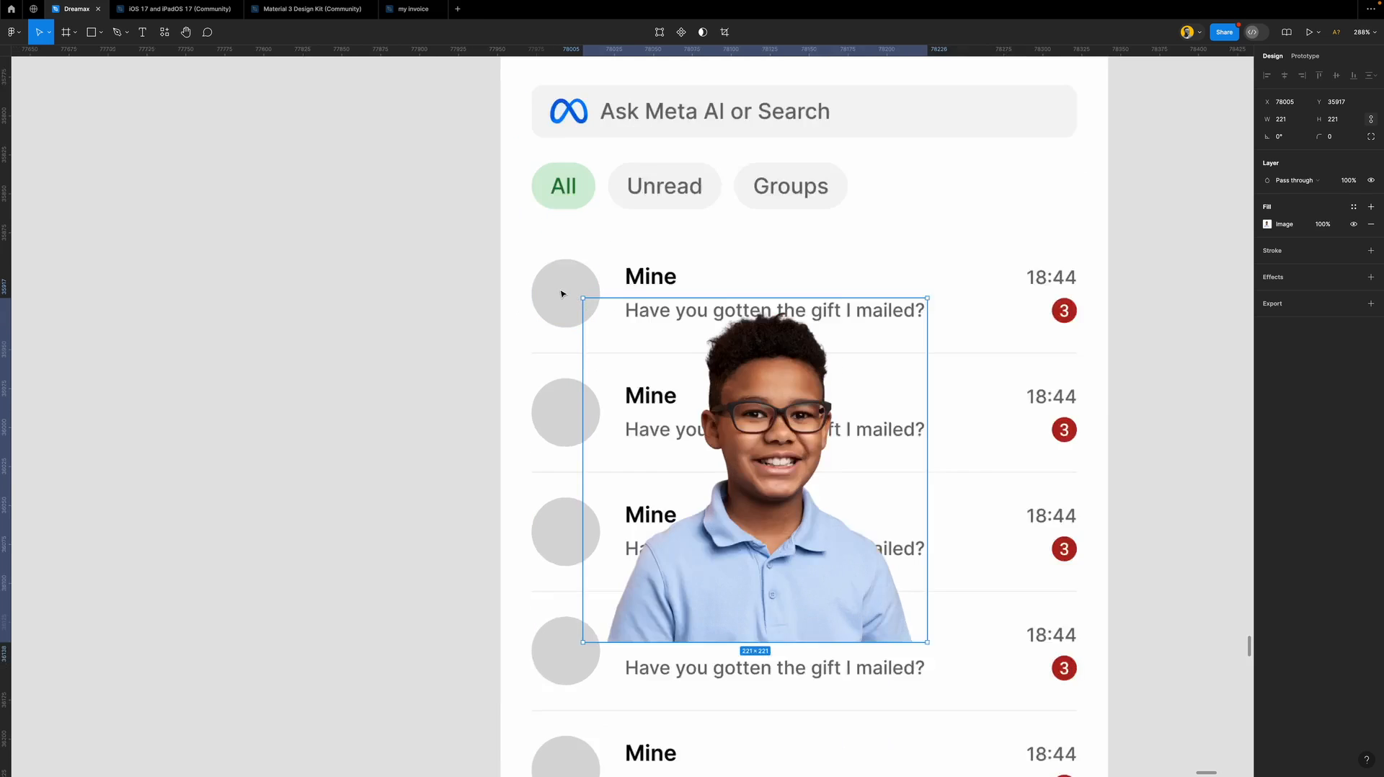
scroll(567, 299, down, 4)
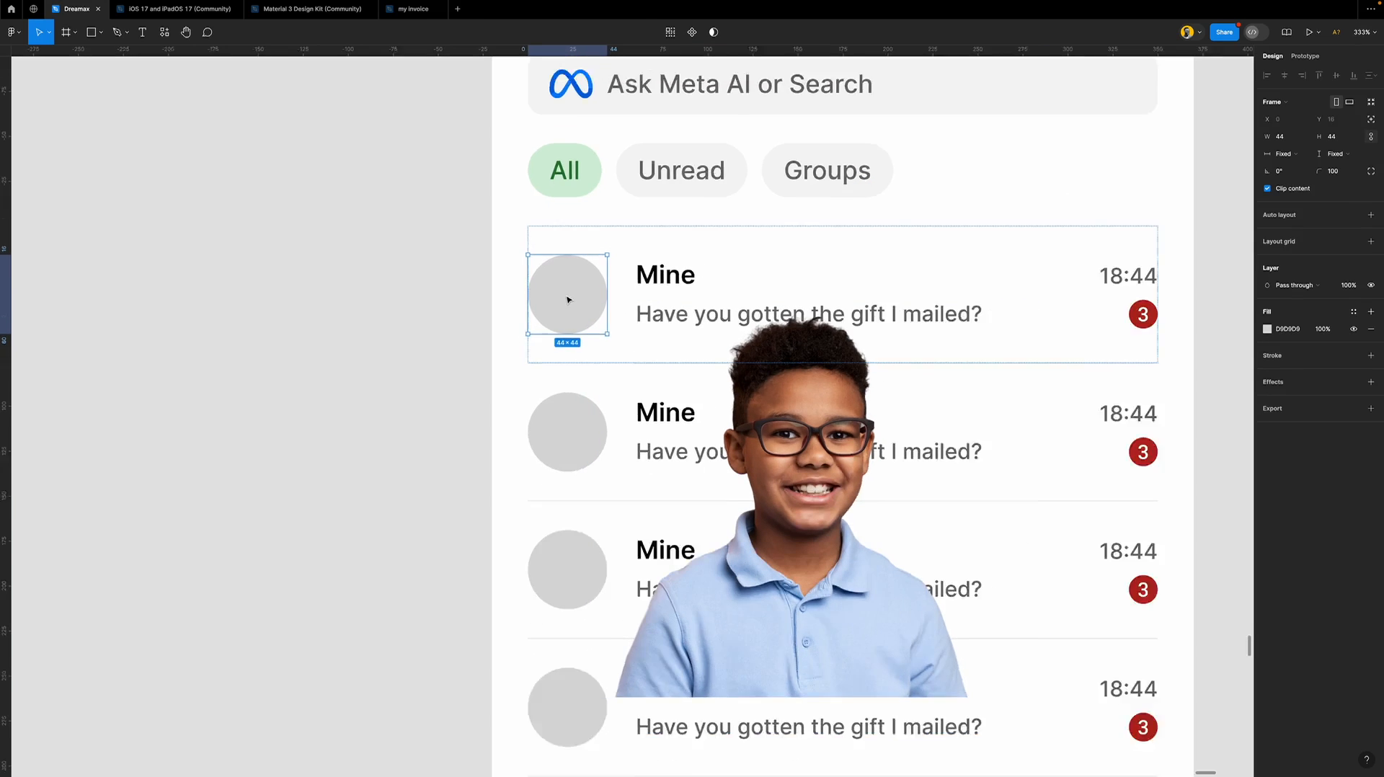
click(635, 478)
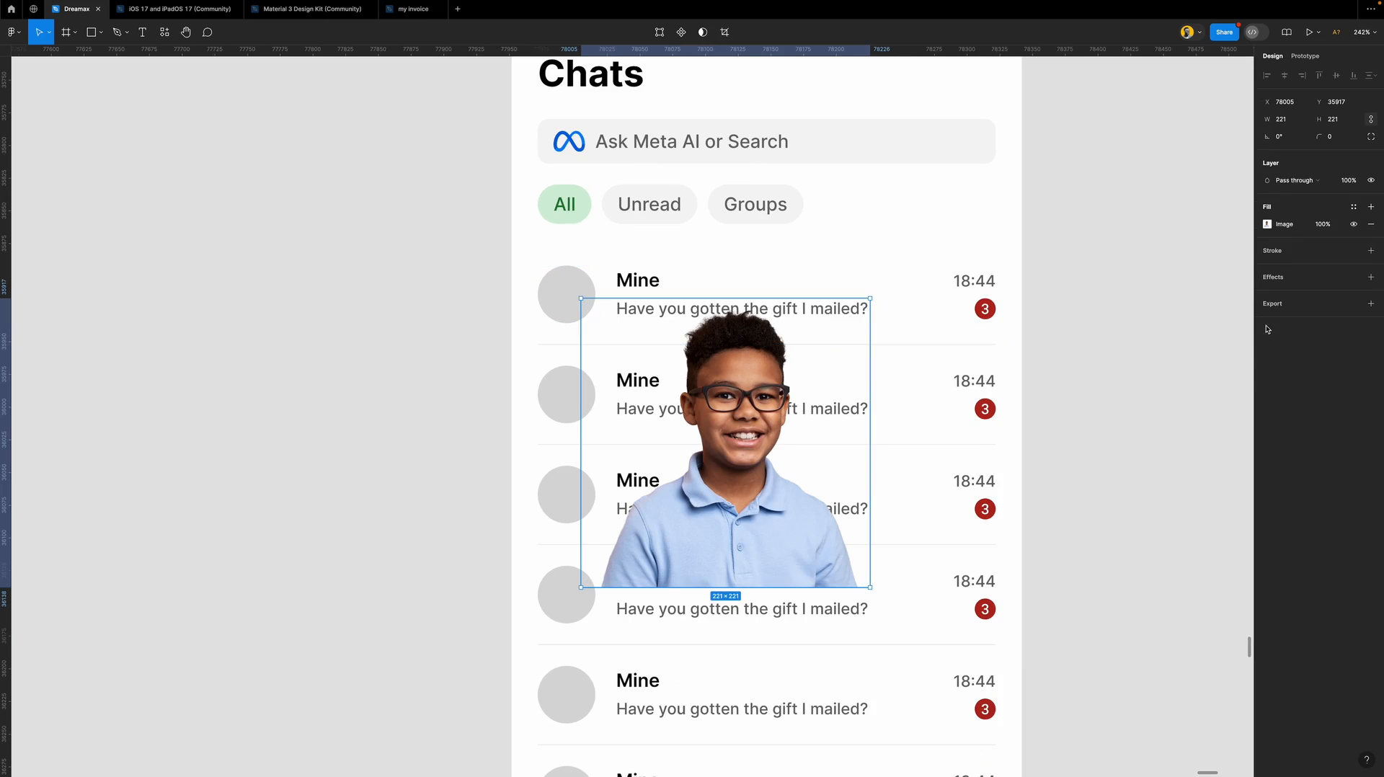
click(1338, 120)
text(36)
key(Return)
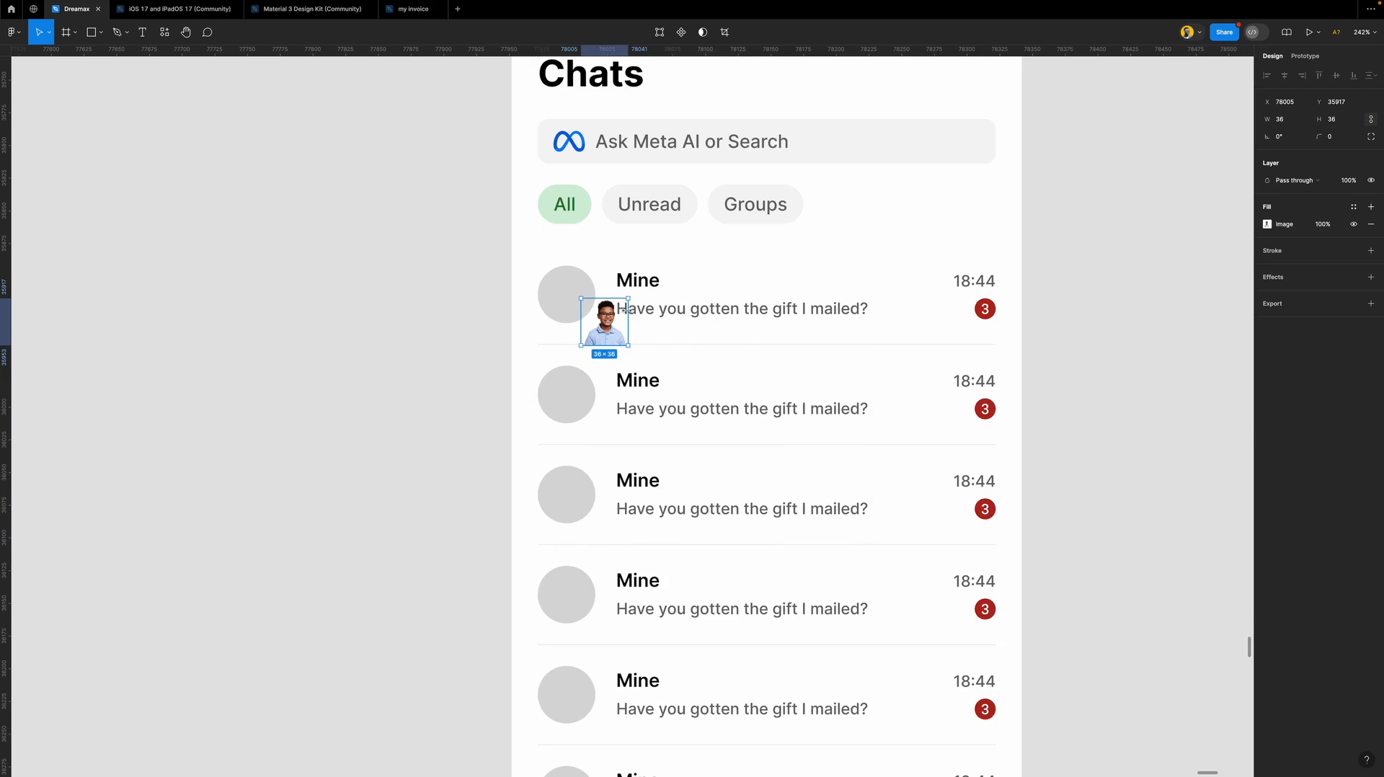
Move the portrait into the first chat row's avatar circle, centred horizontally and aligned to the circle's bottom edge.
scroll(624, 308, up, 5)
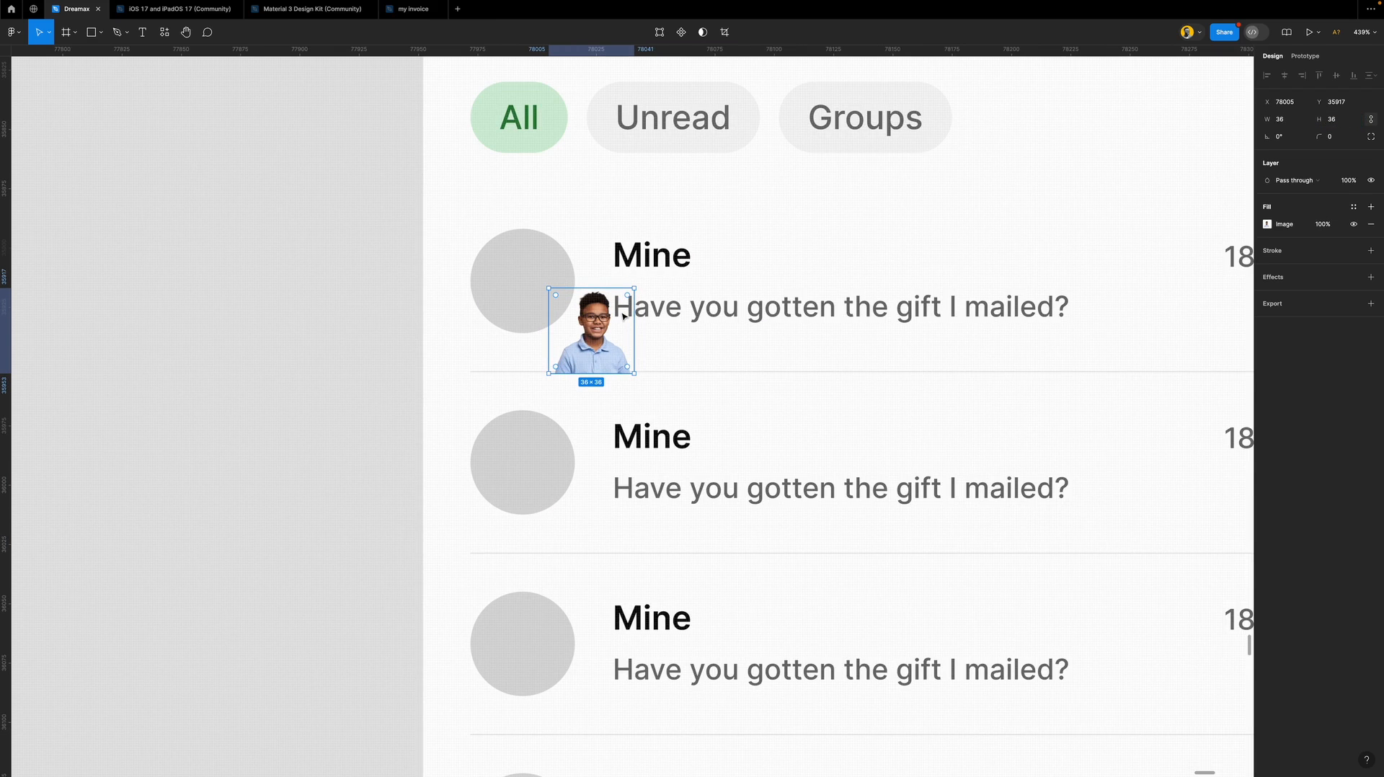
key(Delete)
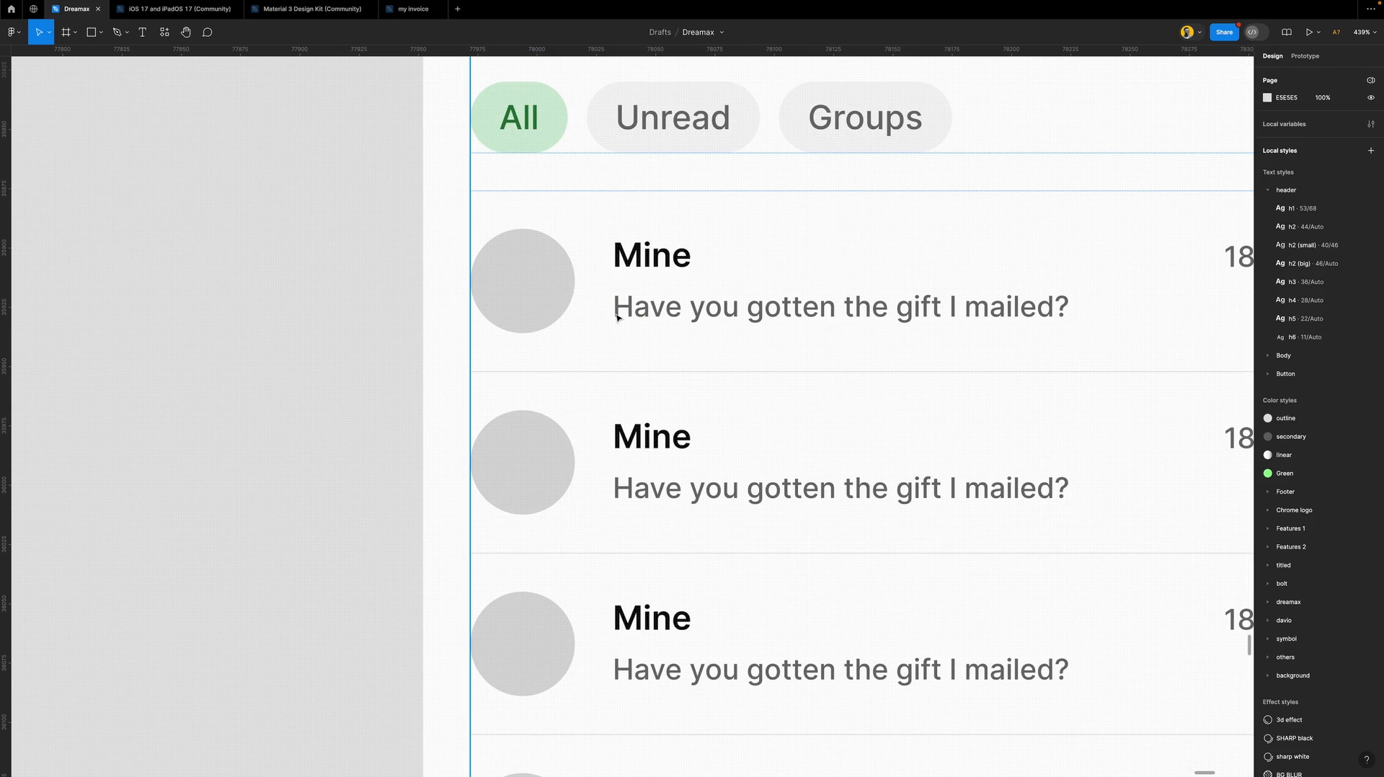
click(542, 279)
key(super+z)
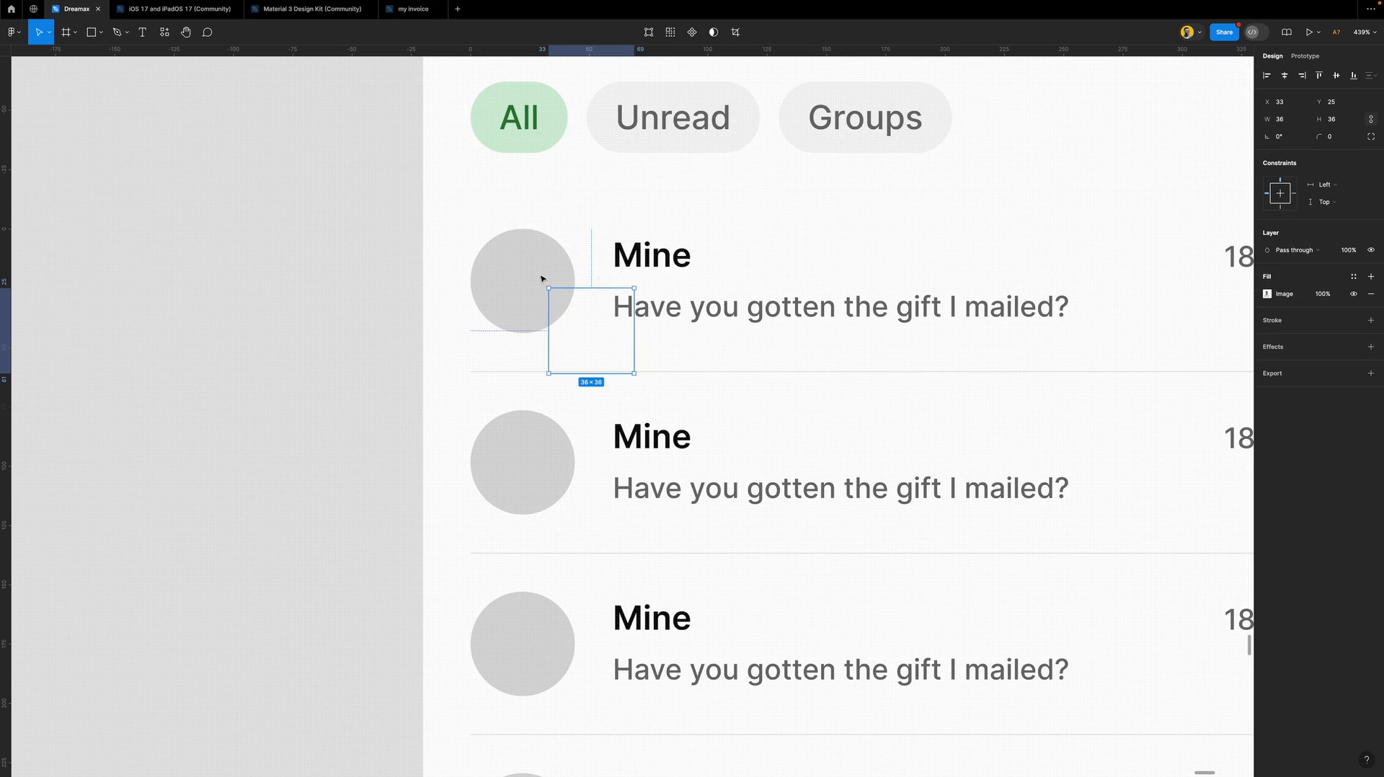
click(1285, 75)
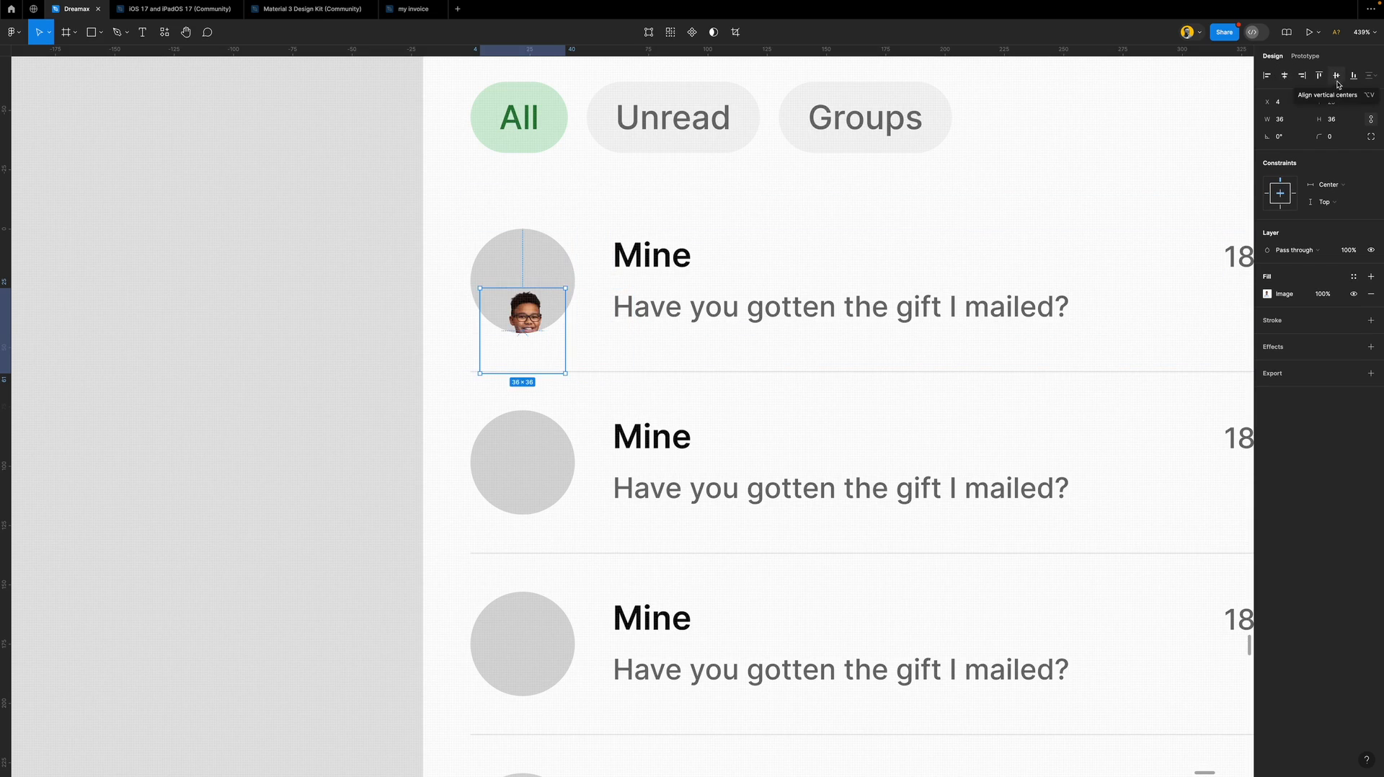
click(1350, 79)
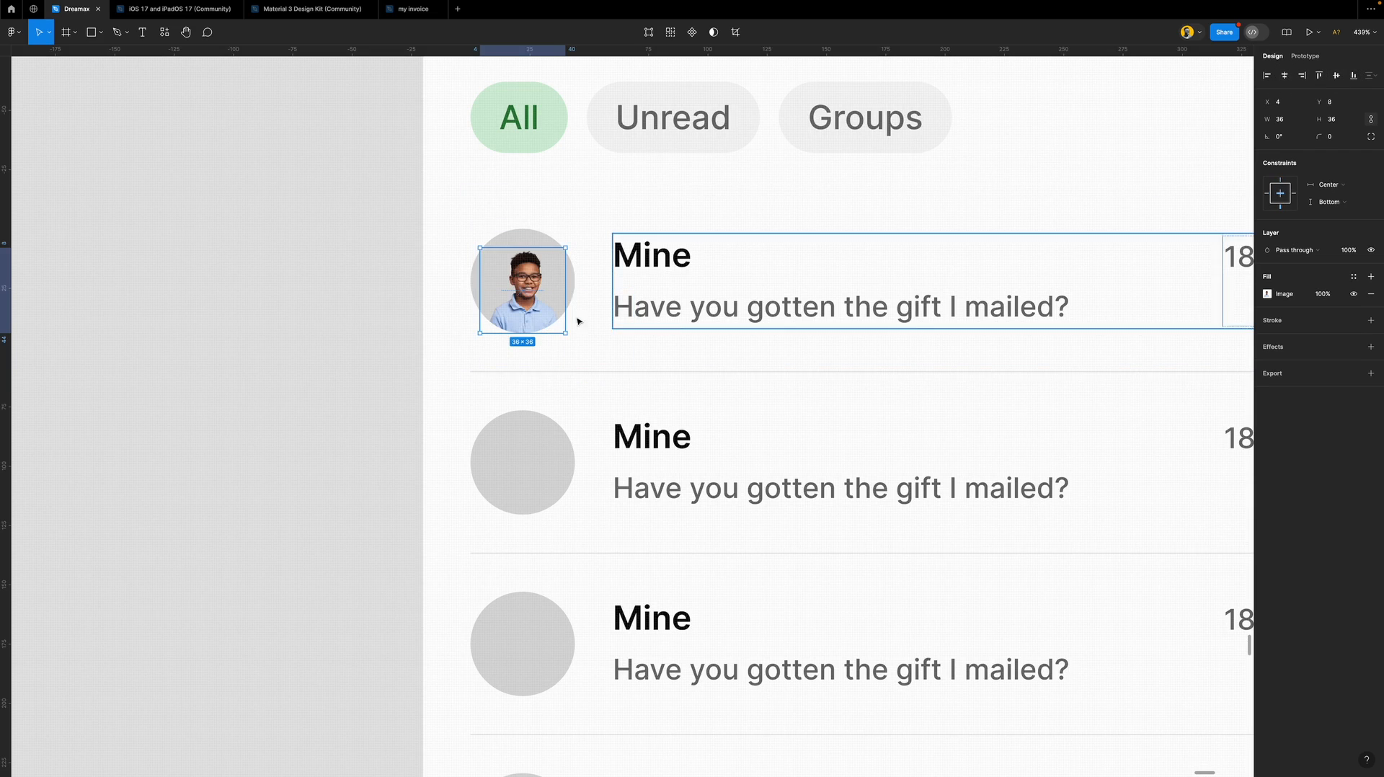
Check the portrait's bottom edge against the avatar circle and enlarge the portrait to 38 × 38, keeping it centred and bottom-aligned.
scroll(540, 326, up, 15)
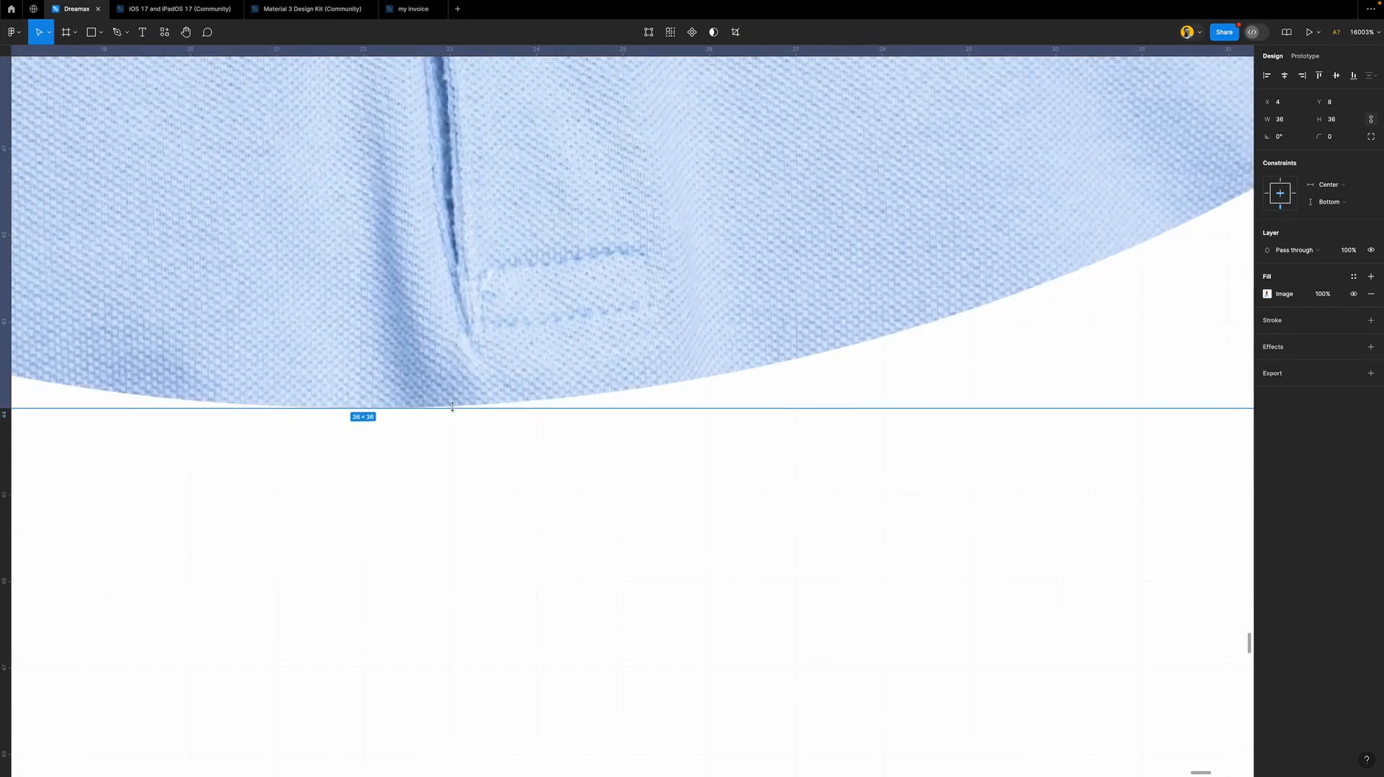
scroll(453, 406, down, 10)
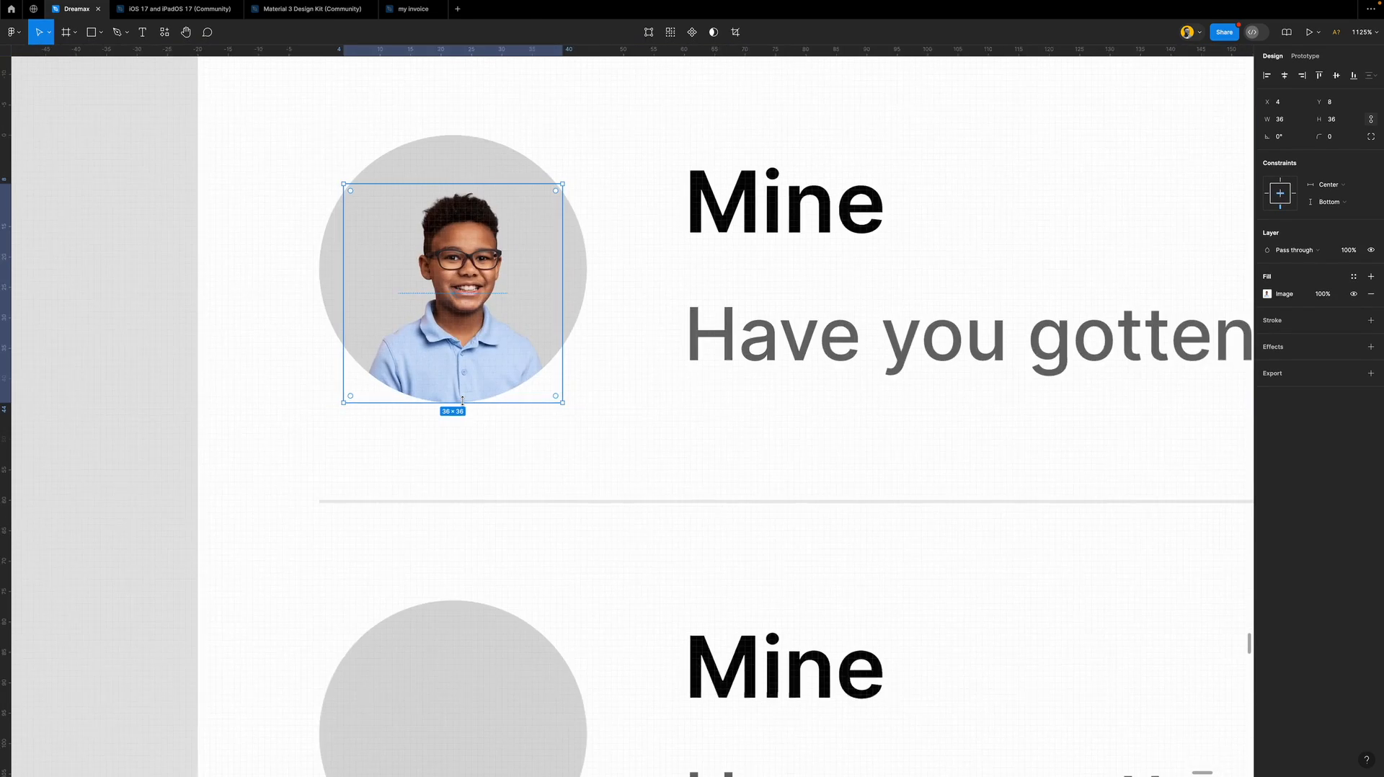
scroll(531, 373, left, 5)
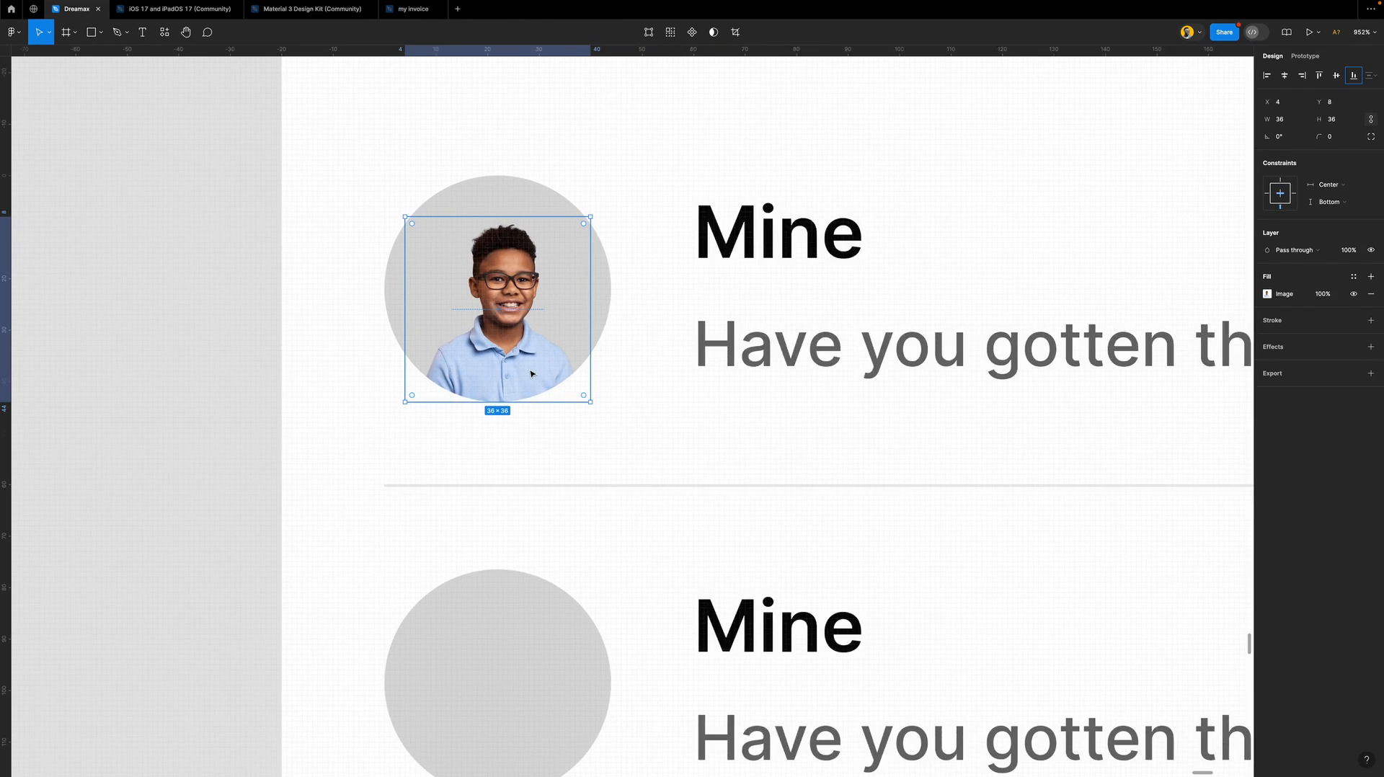
scroll(531, 373, left, 2)
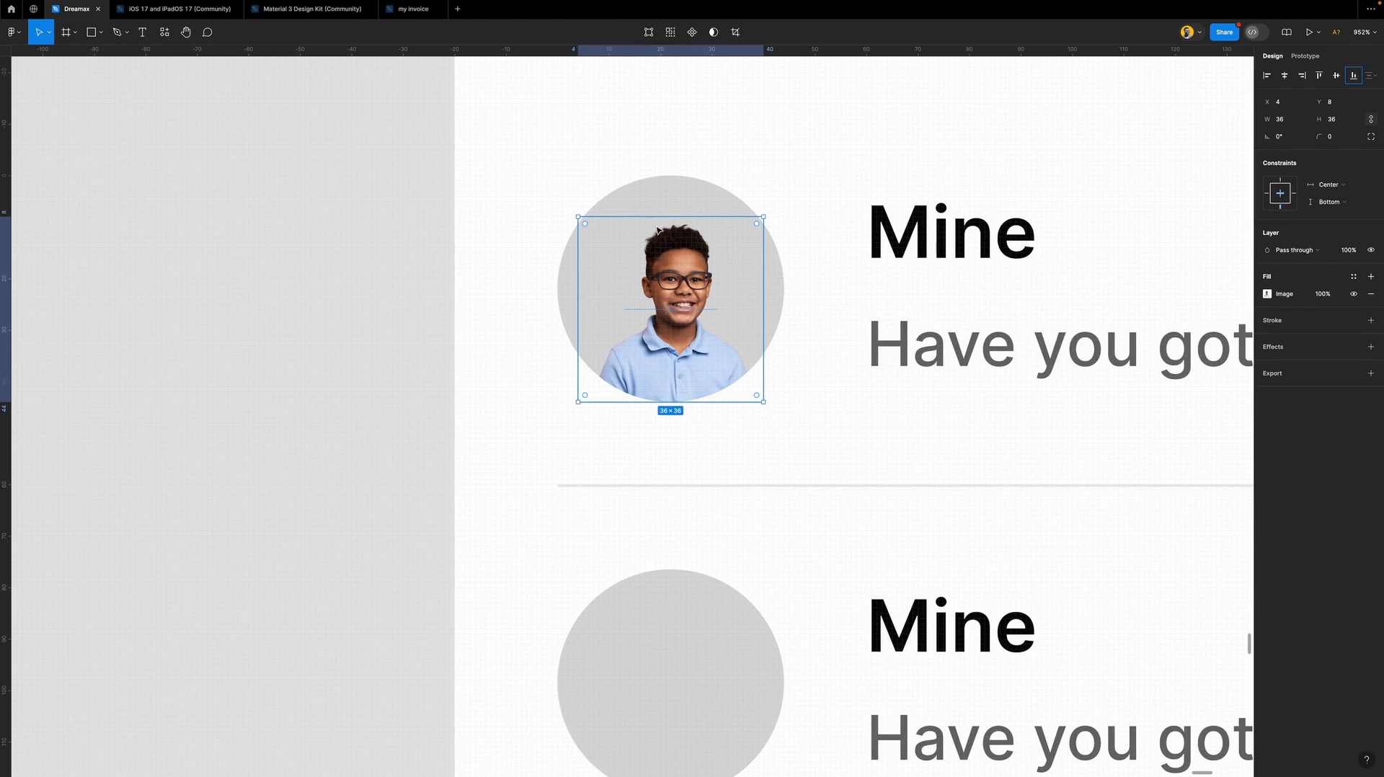
drag(663, 214, 664, 205)
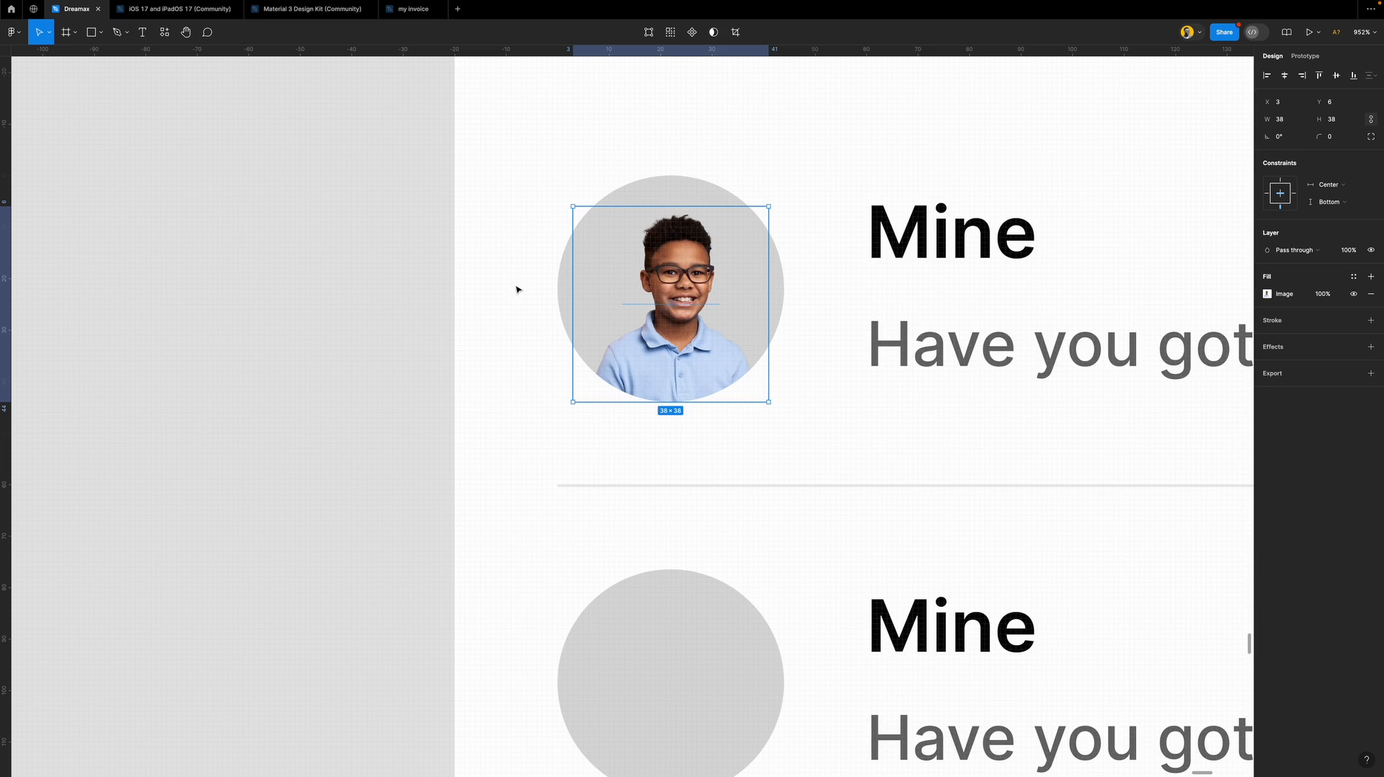
click(374, 339)
scroll(374, 339, down, 10)
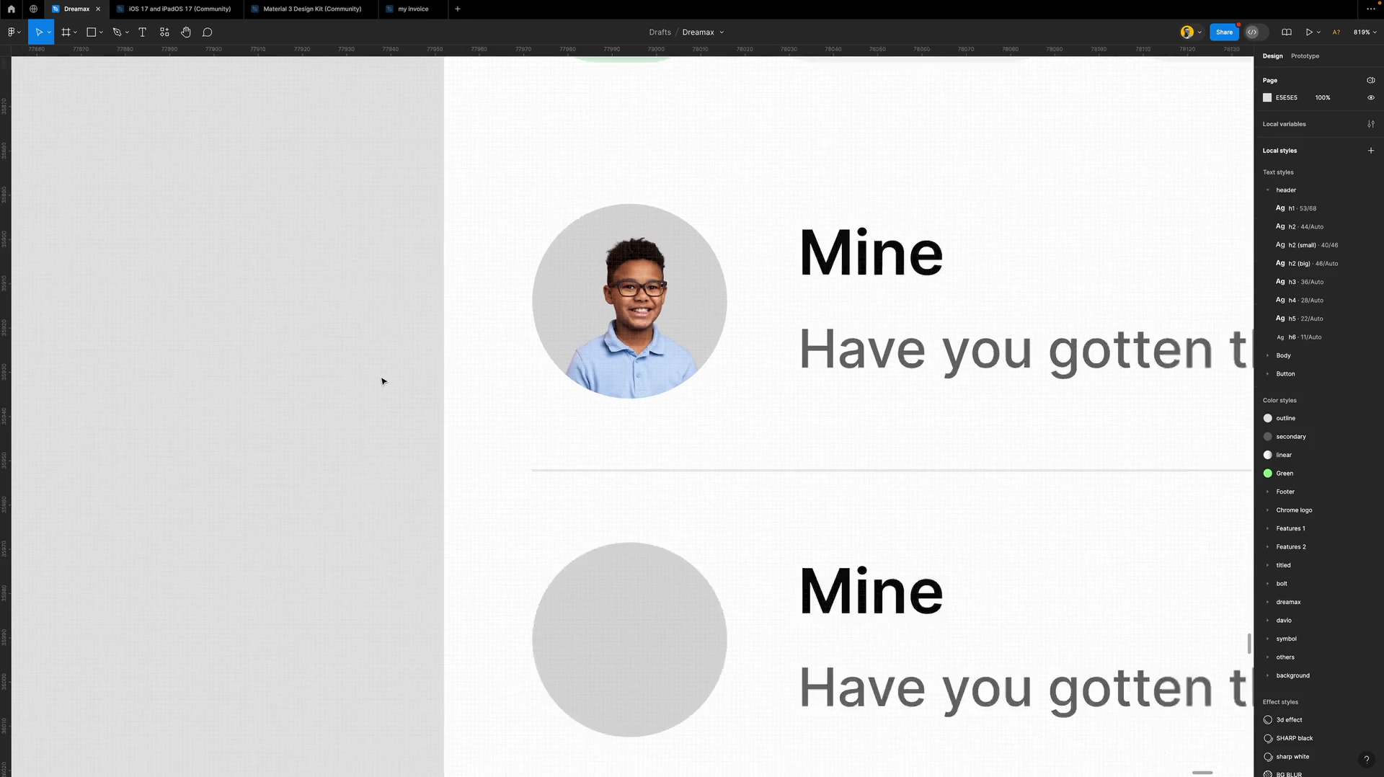
scroll(382, 380, down, 8)
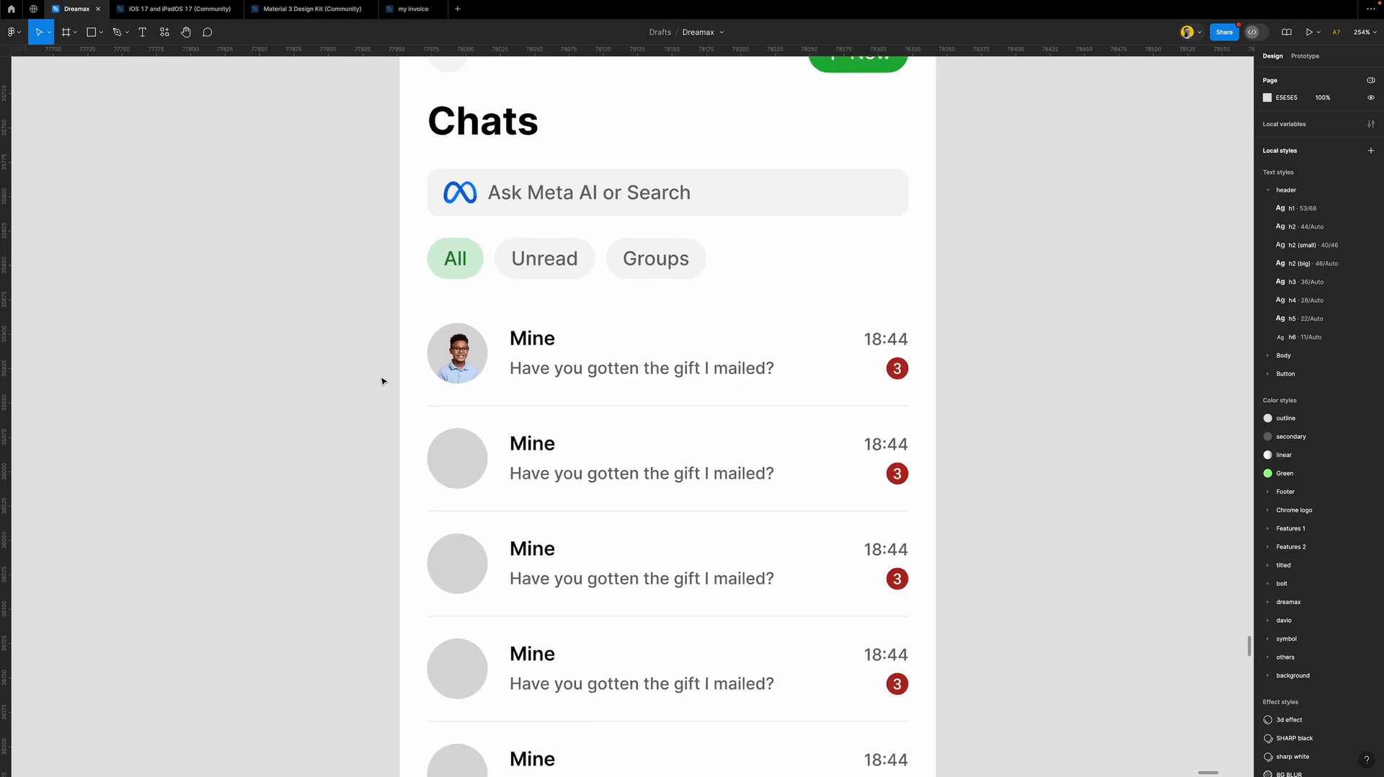
Copy the green hex value 1FAF38 used by the New button in the chat screen's header row.
scroll(382, 380, up, 3)
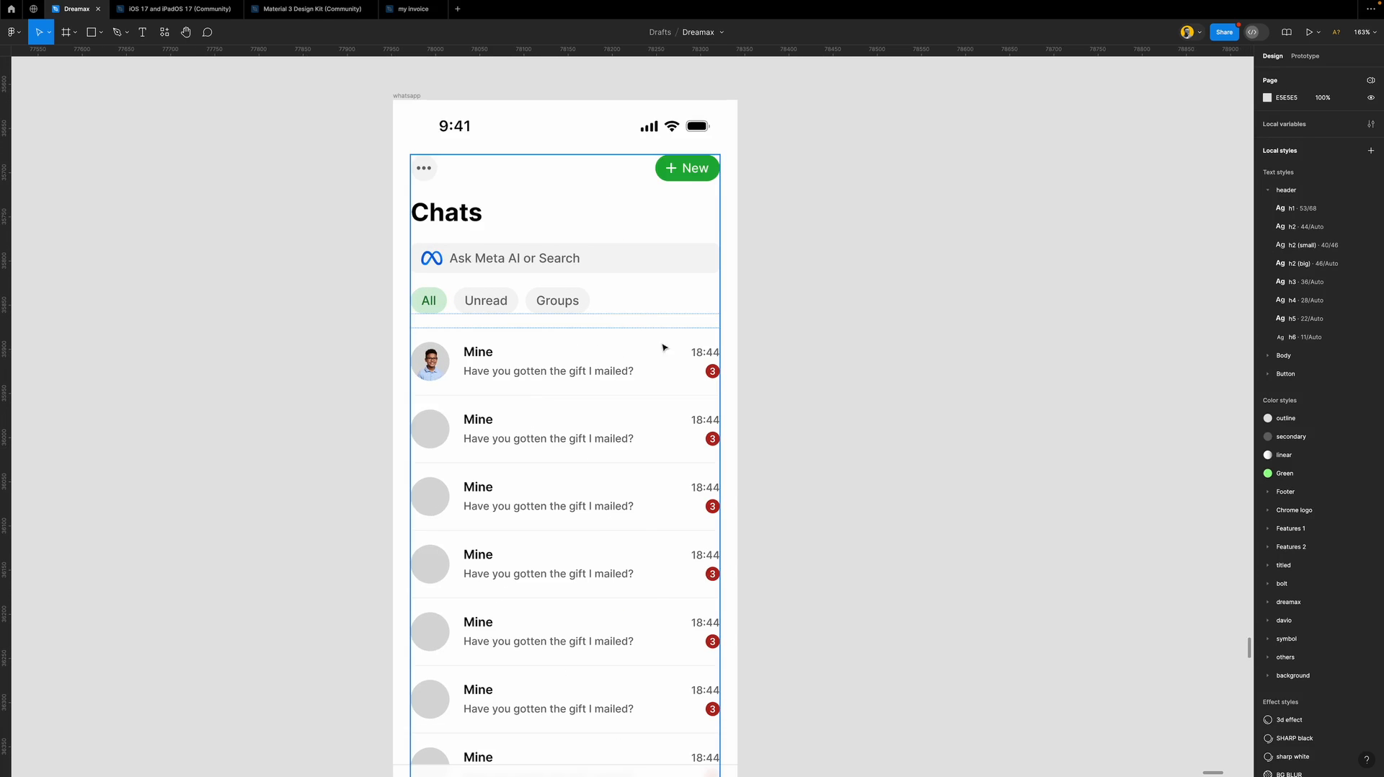
scroll(713, 376, down, 5)
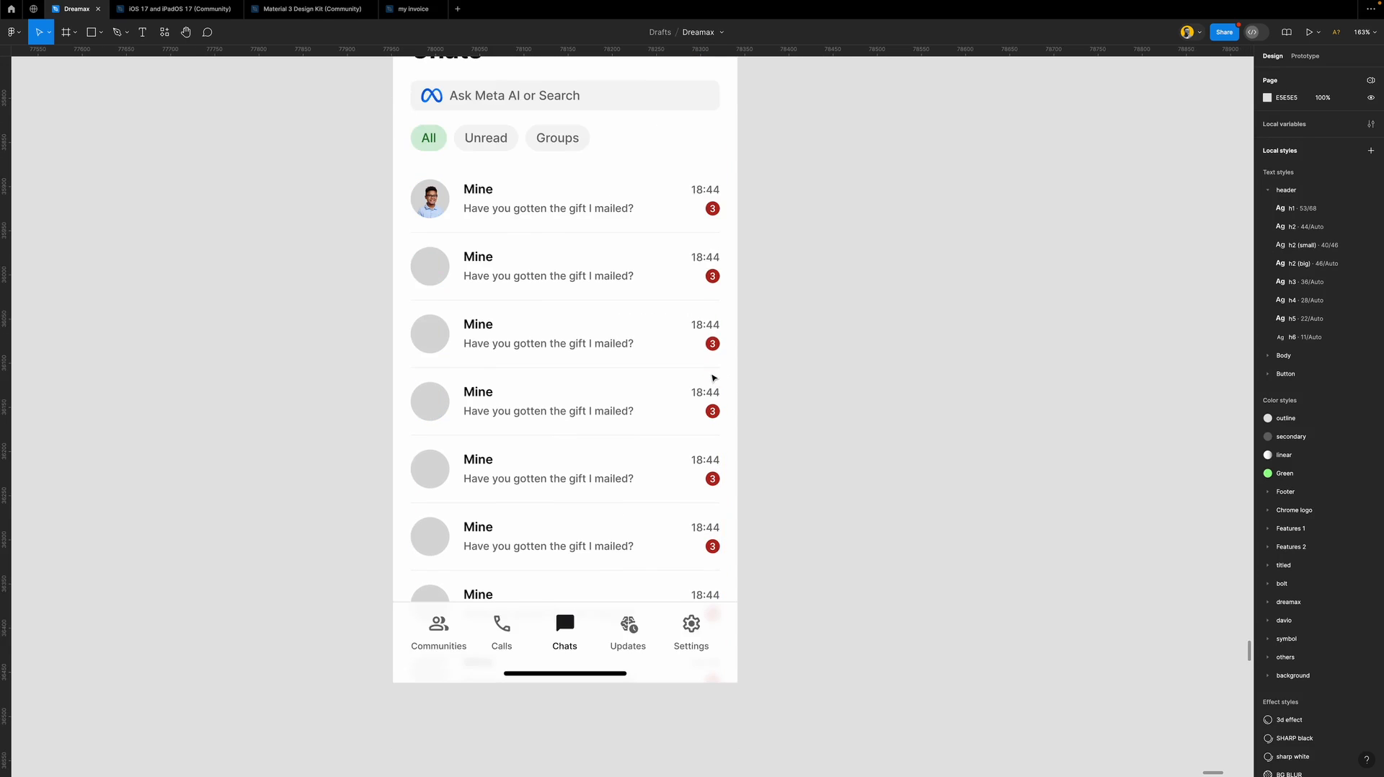
scroll(713, 377, up, 3)
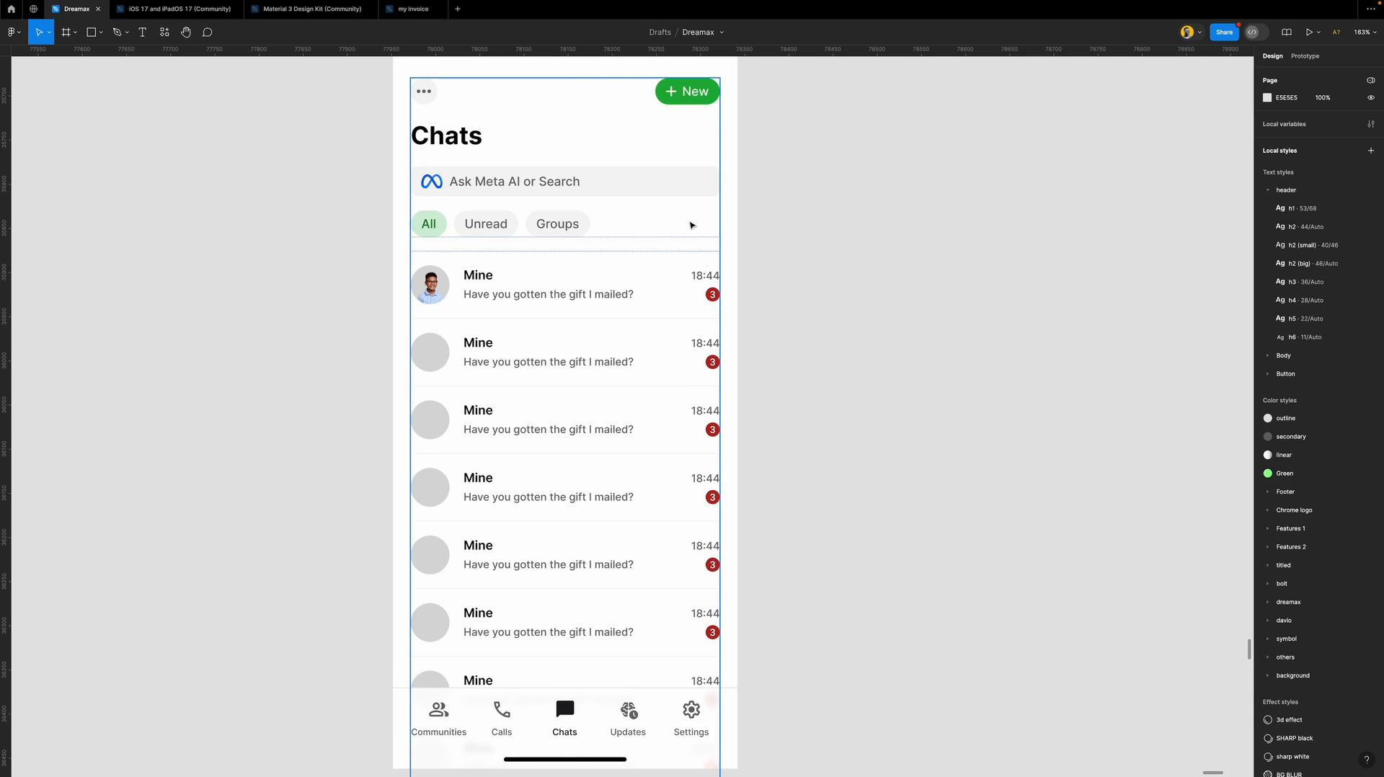
click(703, 106)
double_click(648, 104)
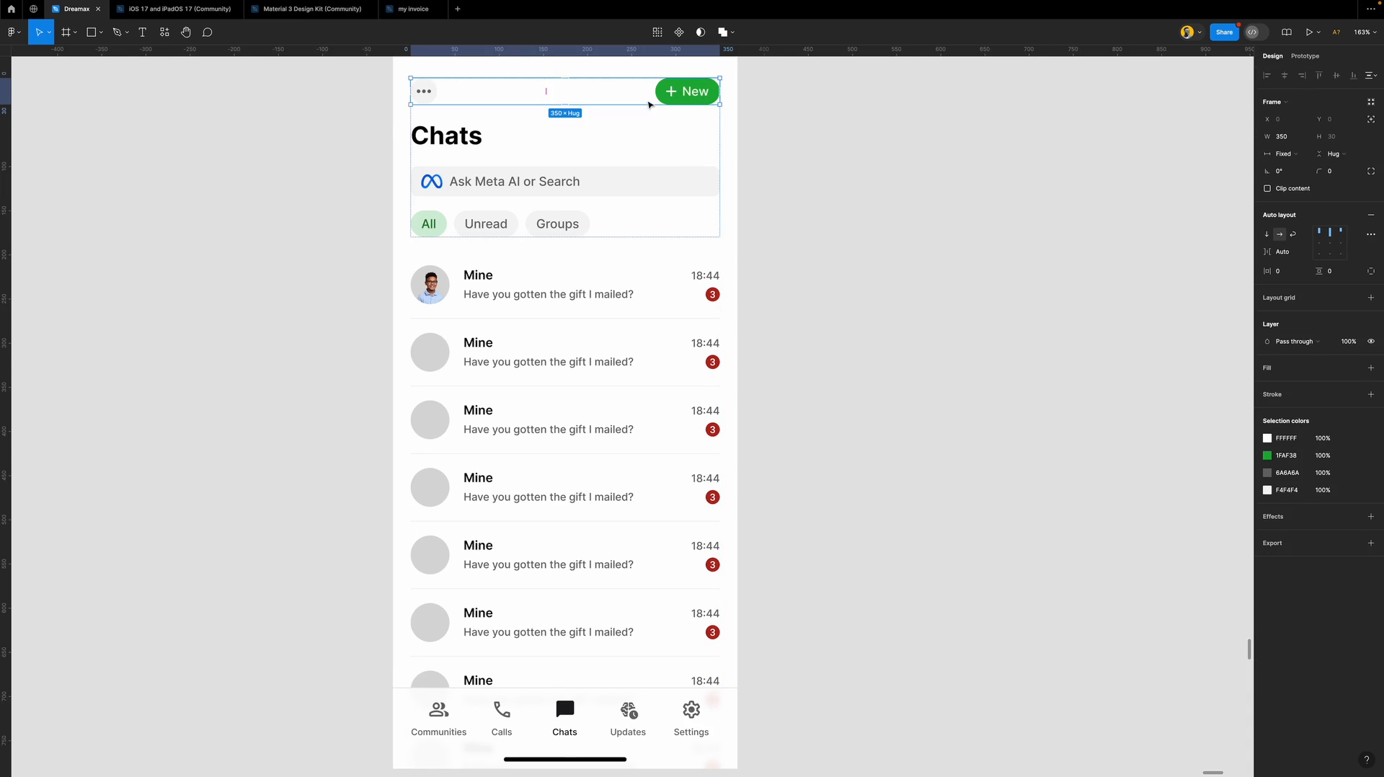
click(1287, 456)
key(ctrl+c)
Detach the red M3/sys/light/error colour from its style across the chat screen frame and change it to 1FAF38 for the unread badges.
click(732, 231)
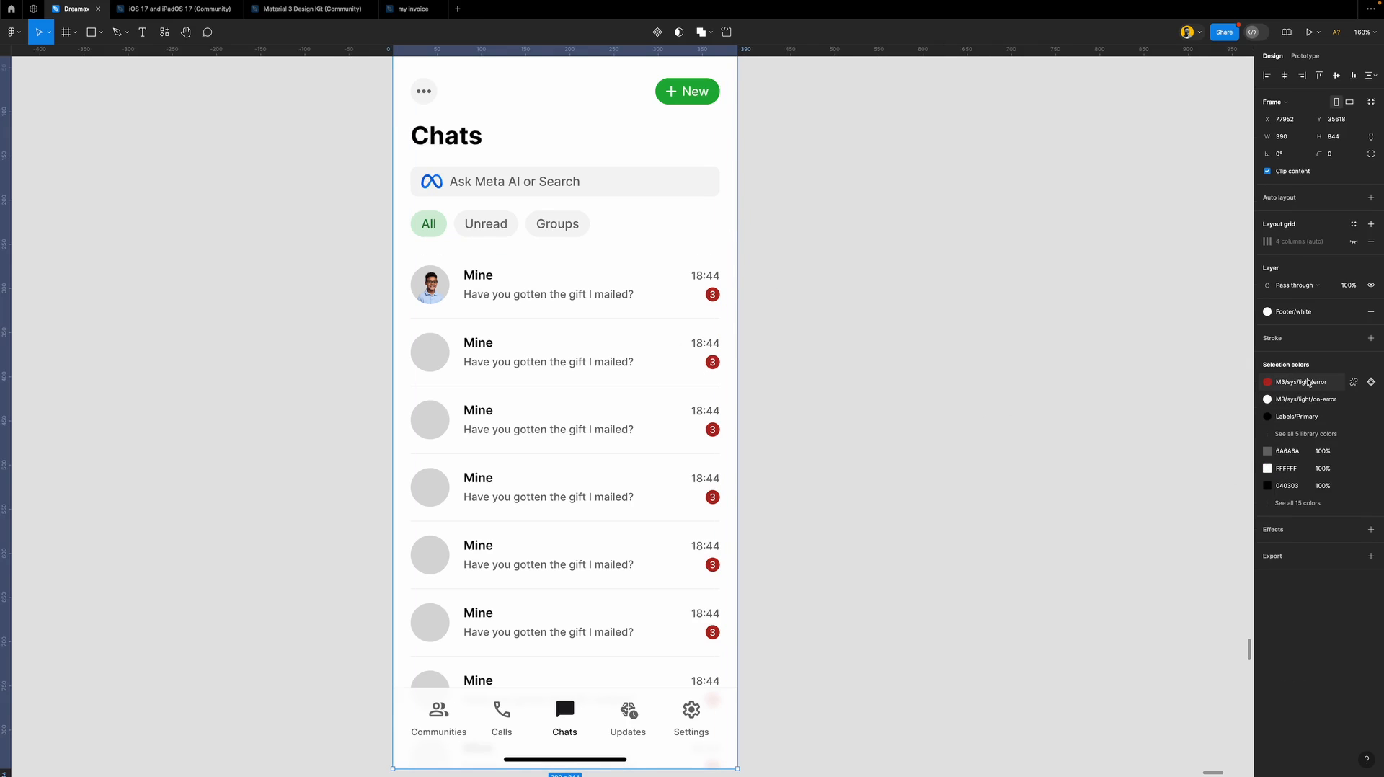
click(1354, 382)
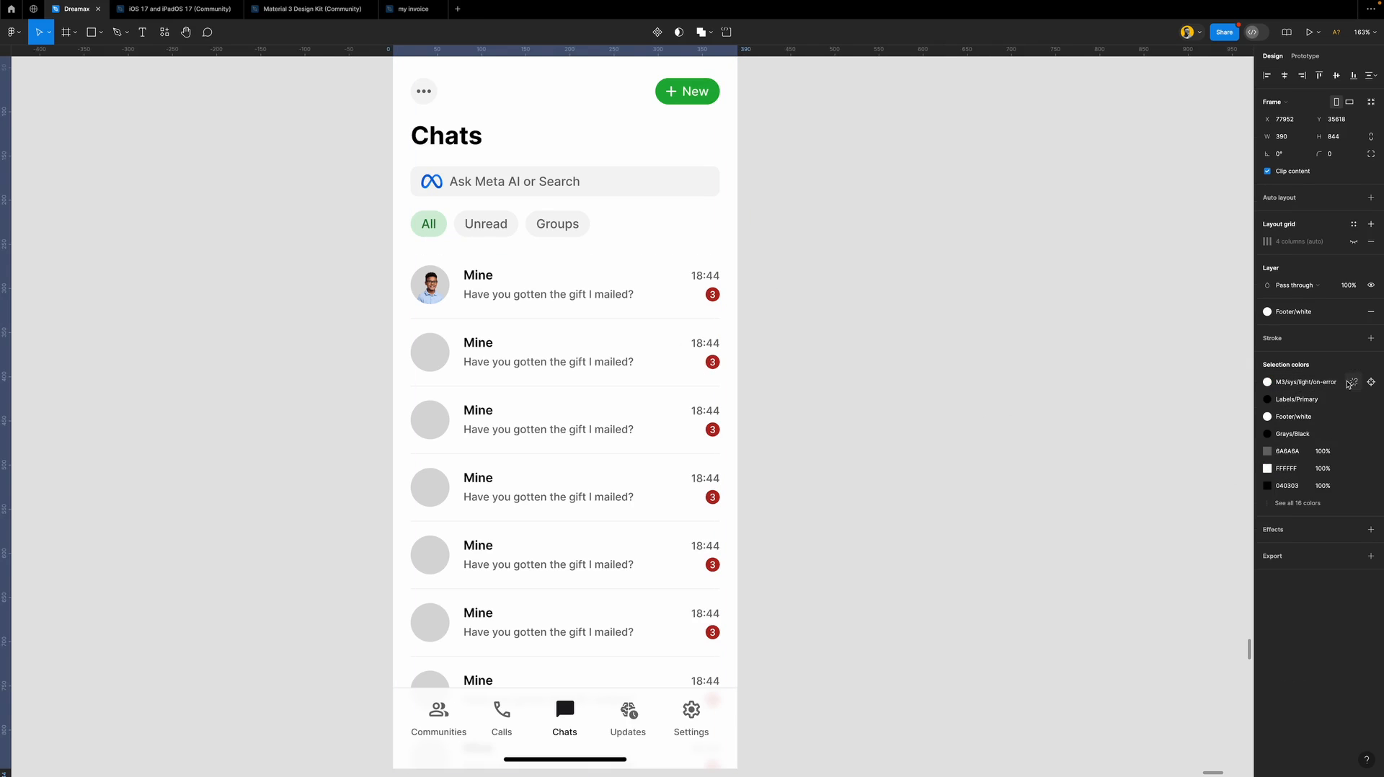
click(1297, 503)
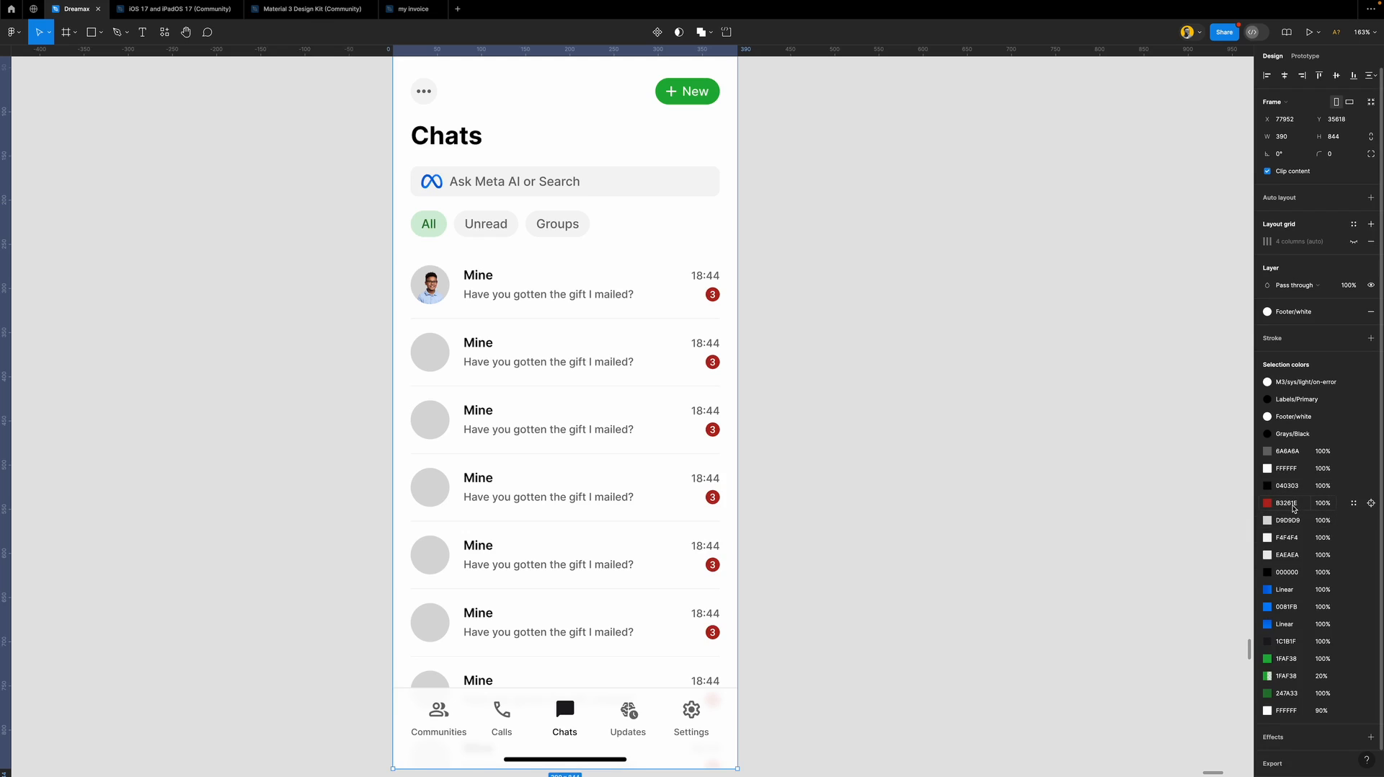
click(1294, 507)
key(ctrl+v)
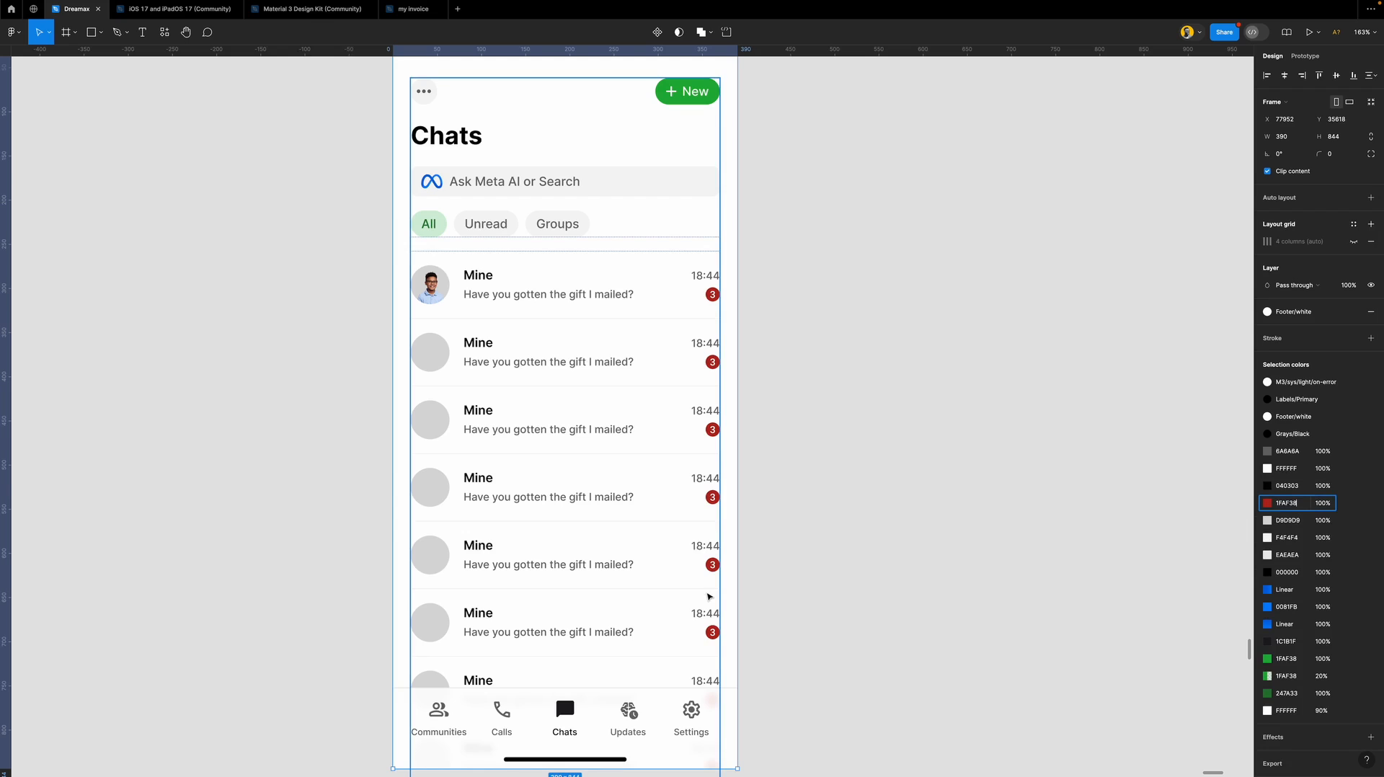
key(Return)
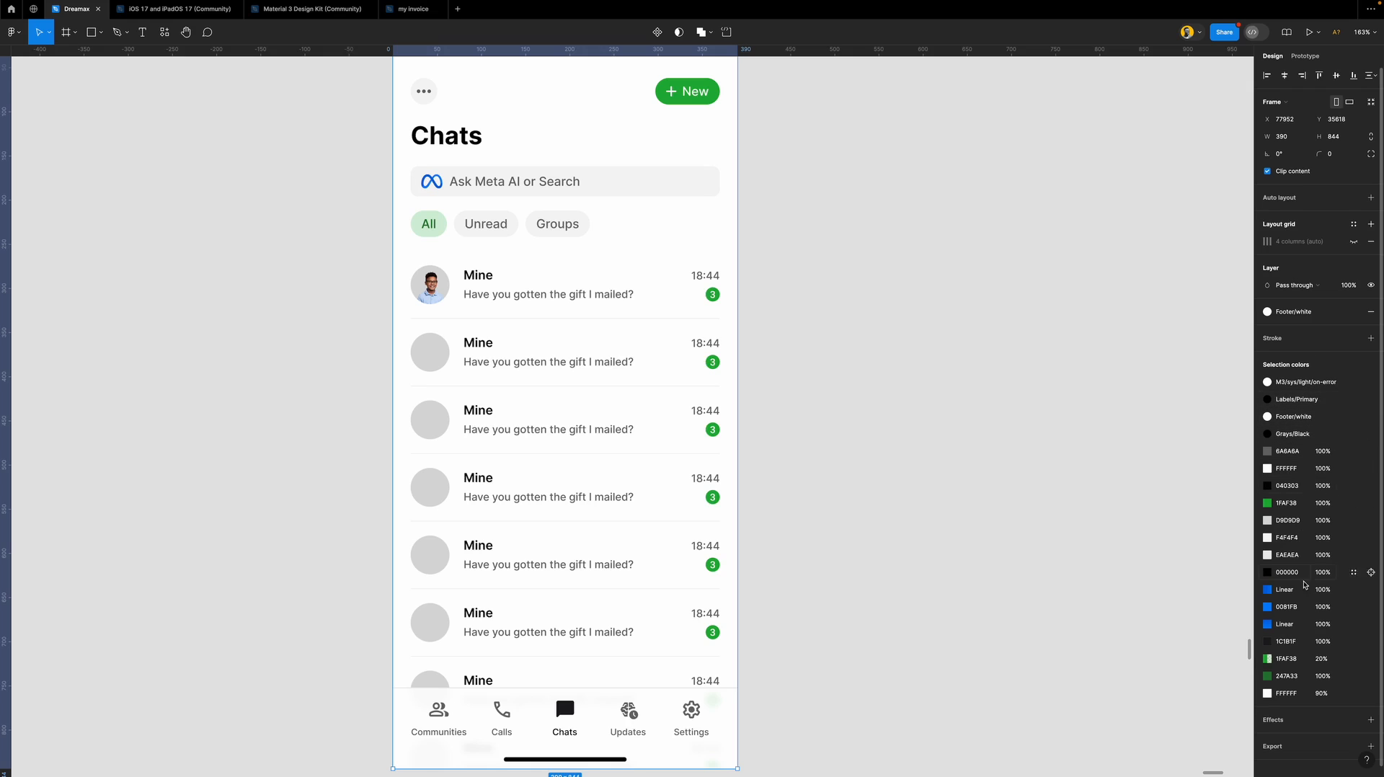
scroll(1307, 670, down, 1)
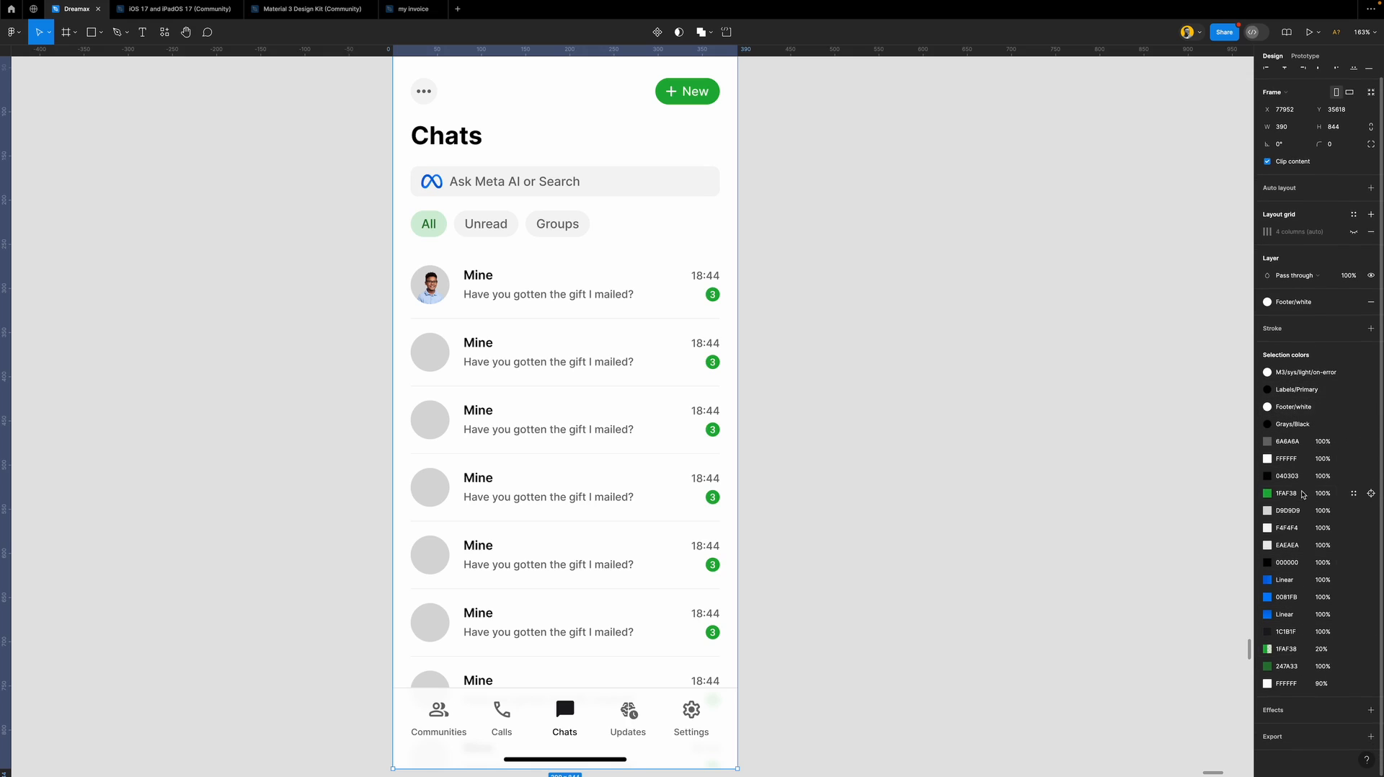
click(1154, 423)
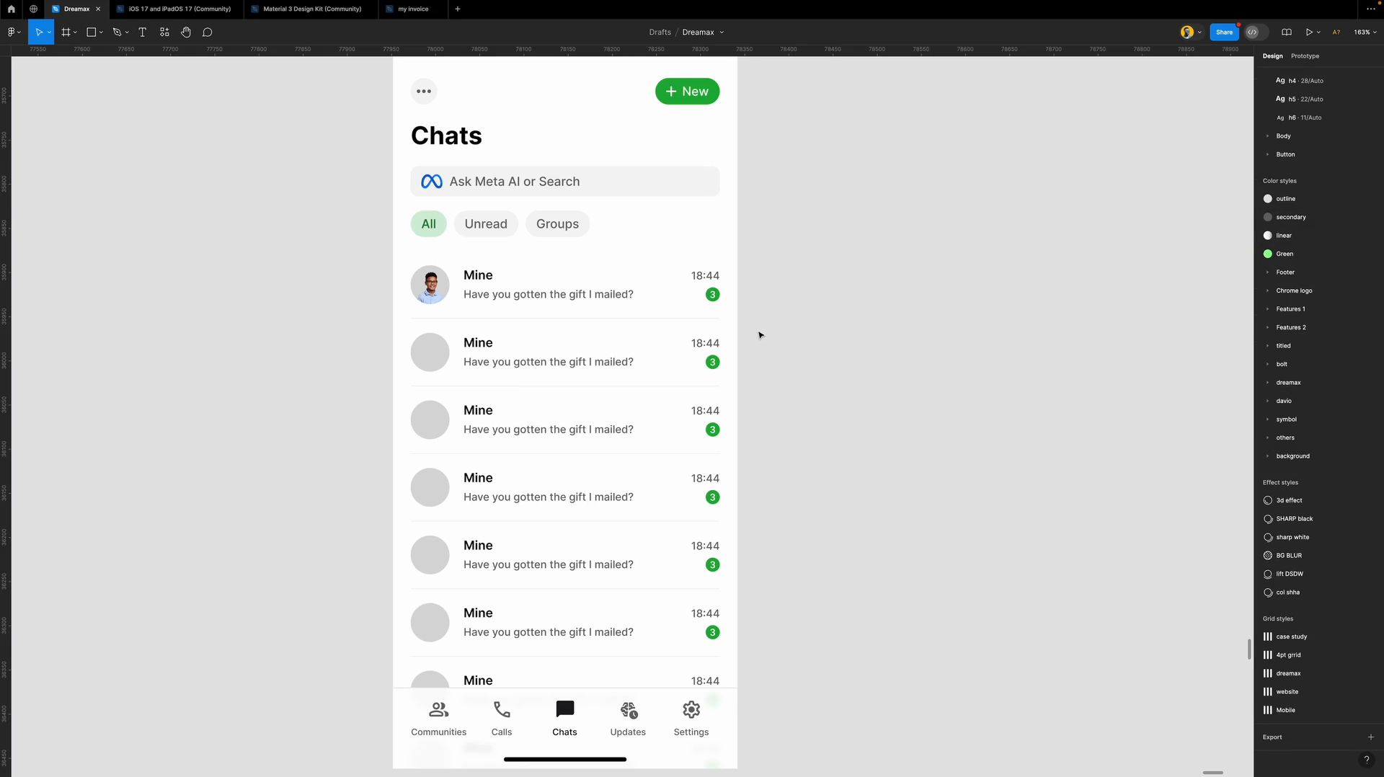
Detach the Labels/Primary, Footer/white, M3/sys/light/on-error and Grays/Black colours from their styles across the chat screen frame.
scroll(786, 358, left, 2)
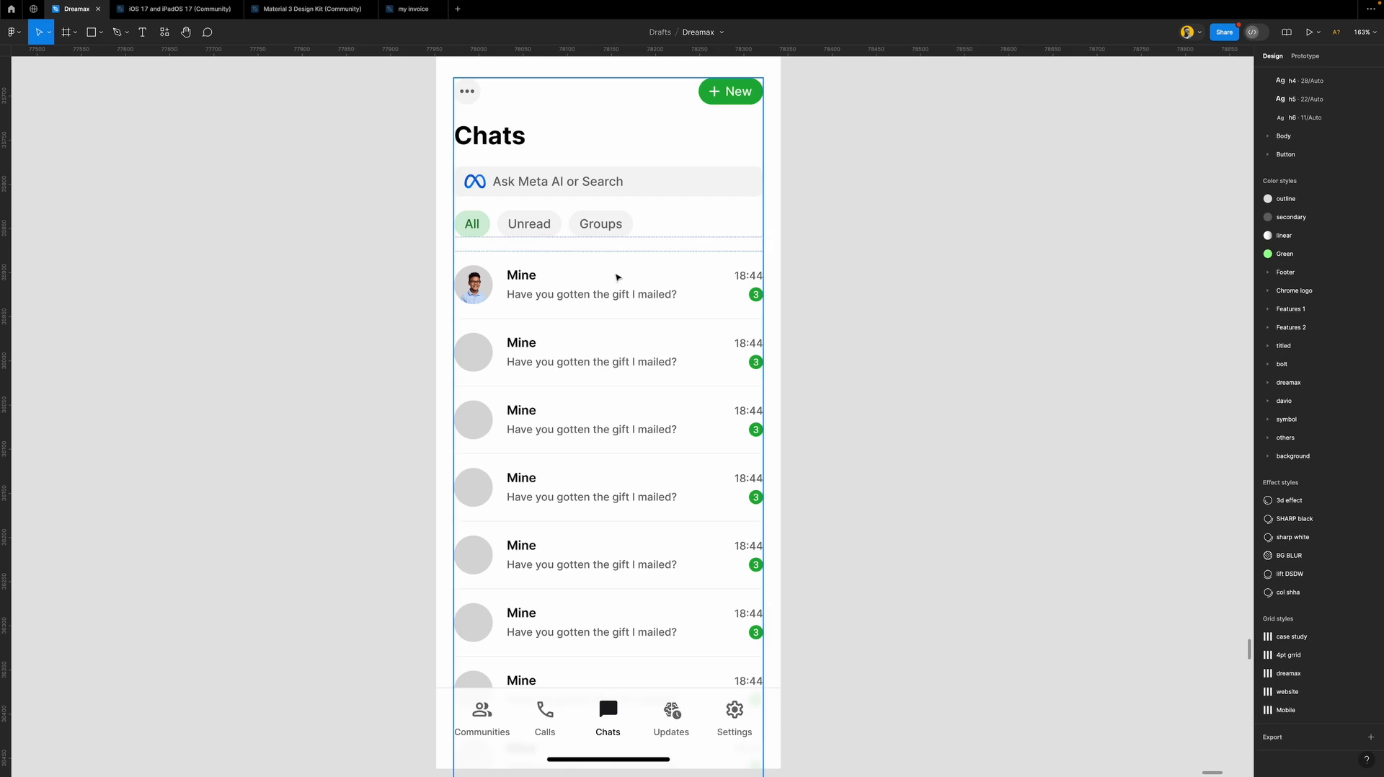
click(676, 264)
click(773, 199)
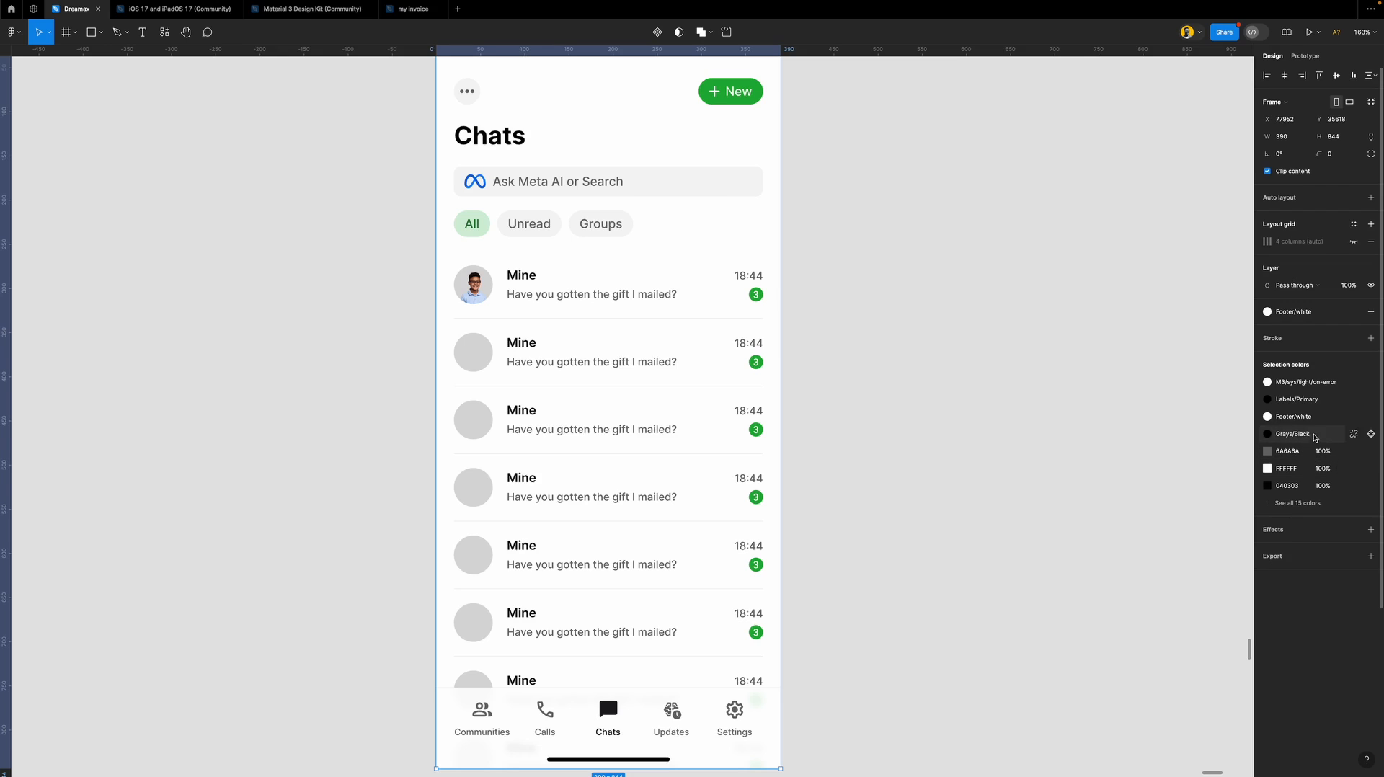
click(1295, 486)
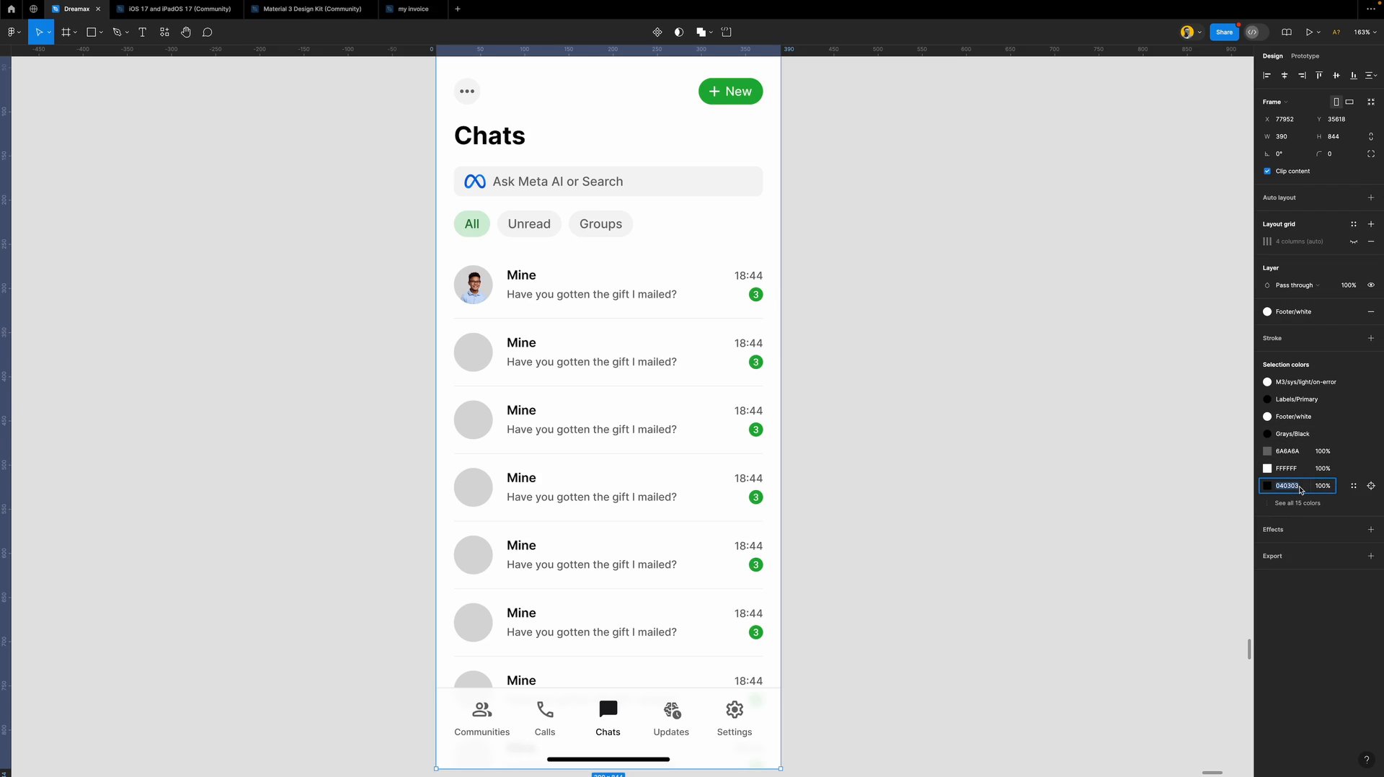
click(1355, 400)
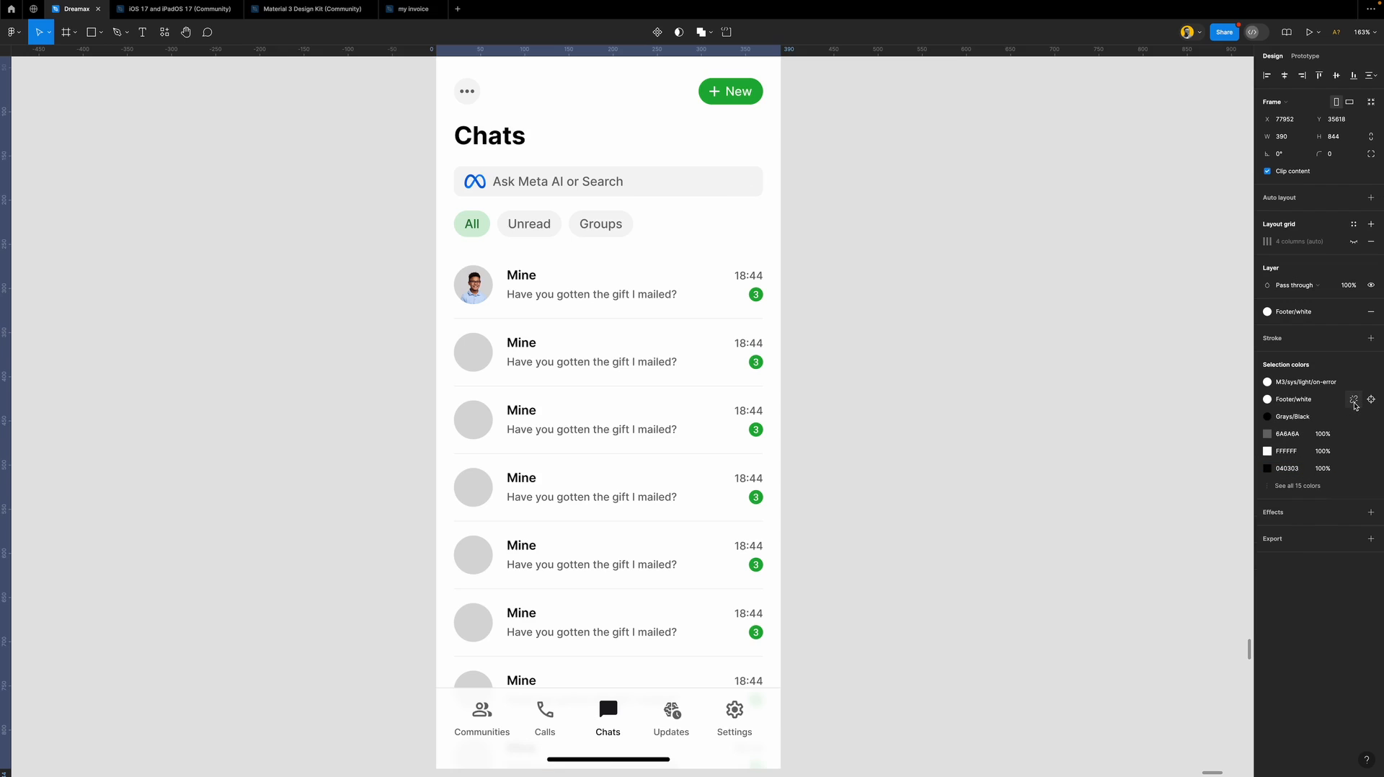
click(1354, 401)
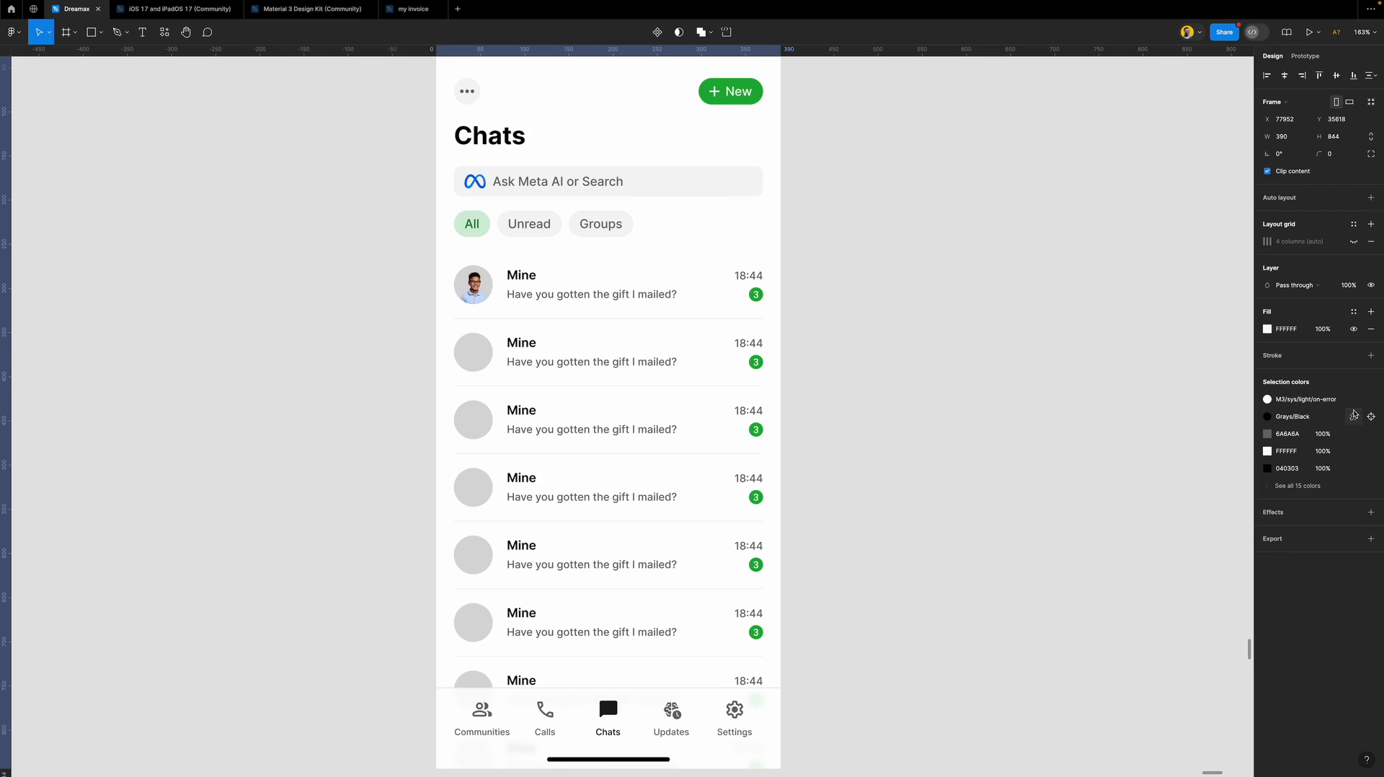
click(1354, 401)
click(1354, 400)
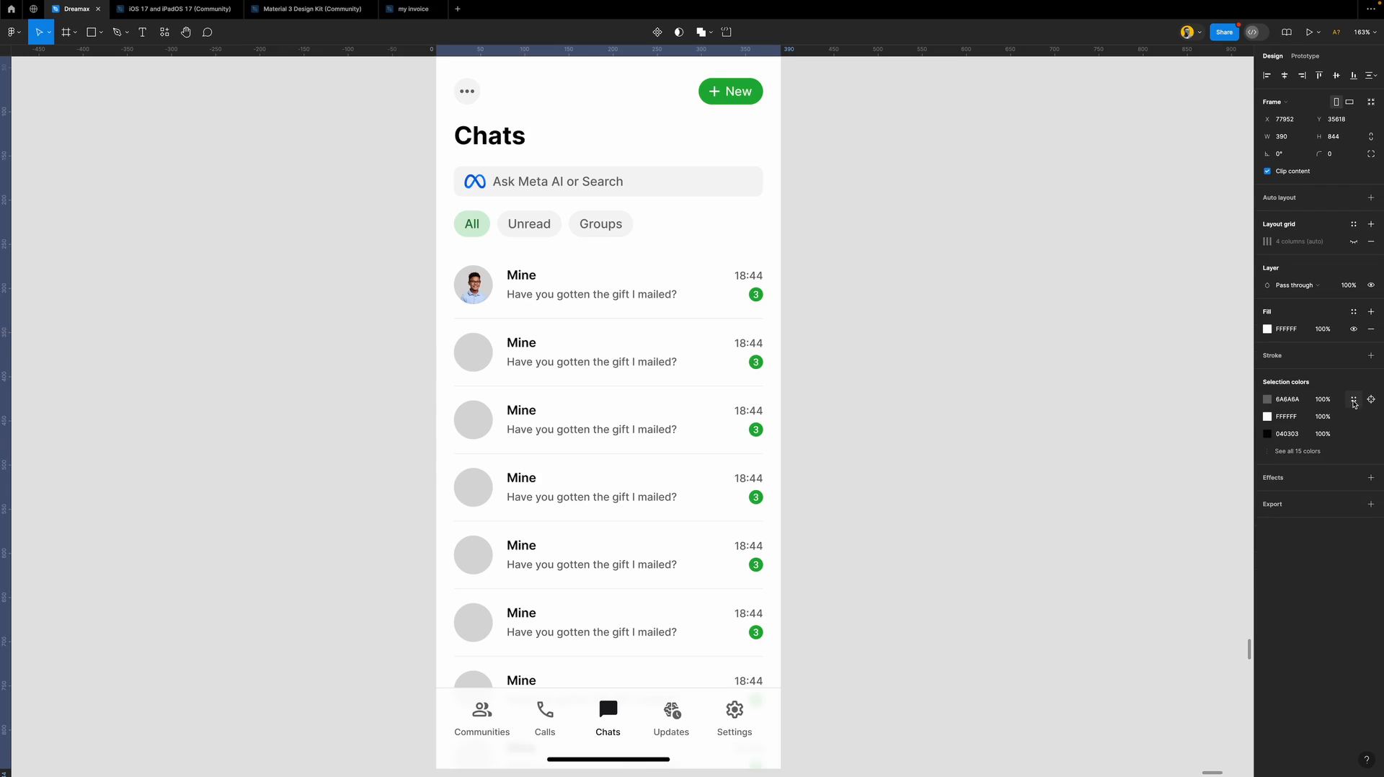
Show all of the frame's selection colours and replace the black 000000 with the copied value 040303.
click(1306, 452)
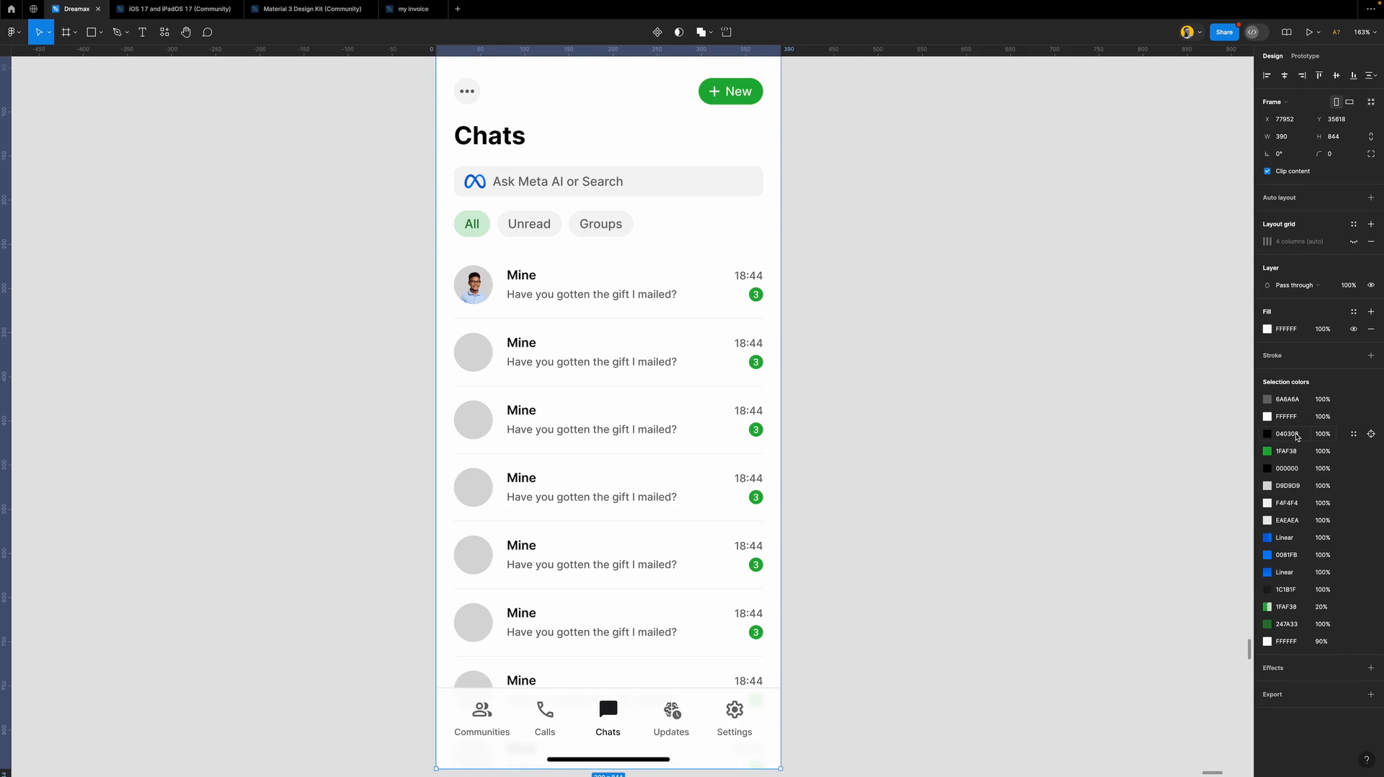
click(1296, 436)
key(ctrl+c)
click(1294, 471)
key(ctrl+v)
key(Escape)
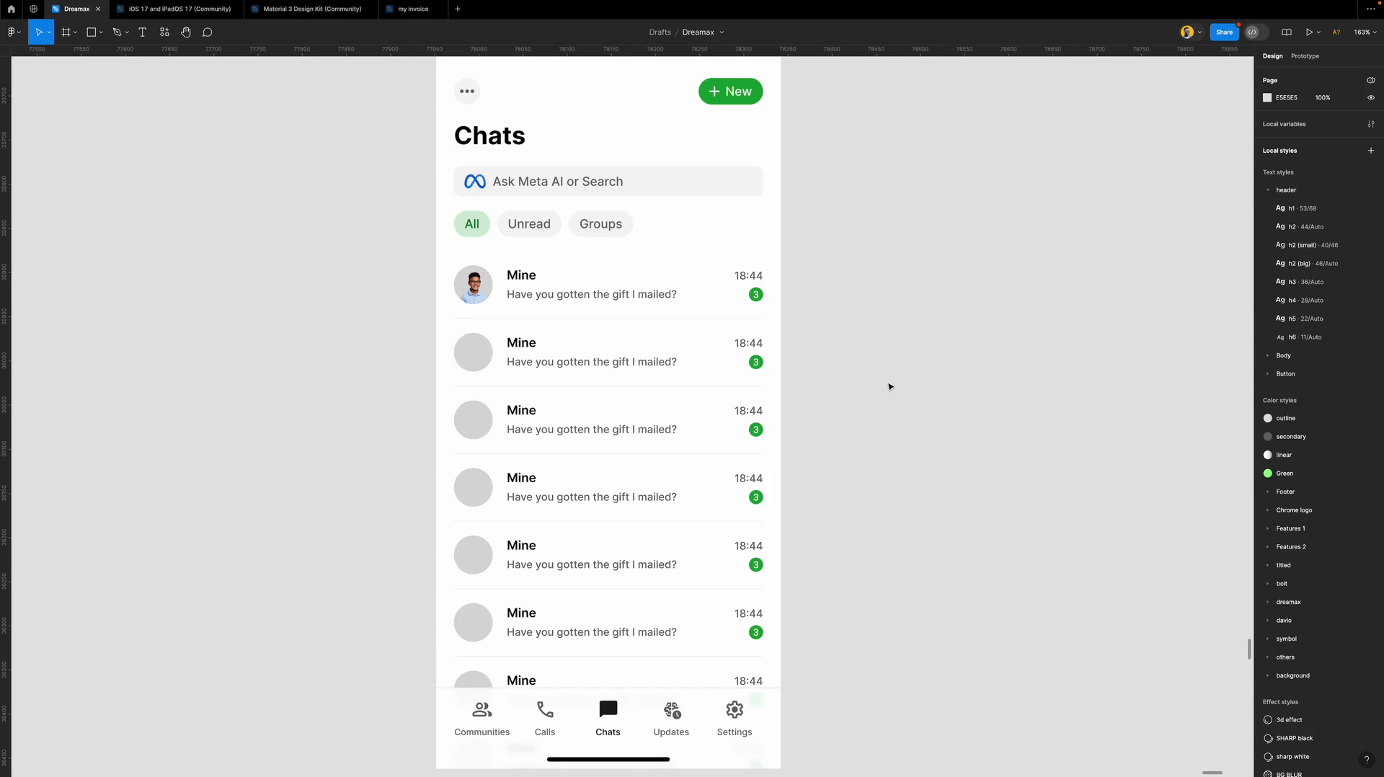
Copy the green fill value 1FAF38 from the New button for use on the first chat row's avatar.
super+click(542, 297)
click(475, 287)
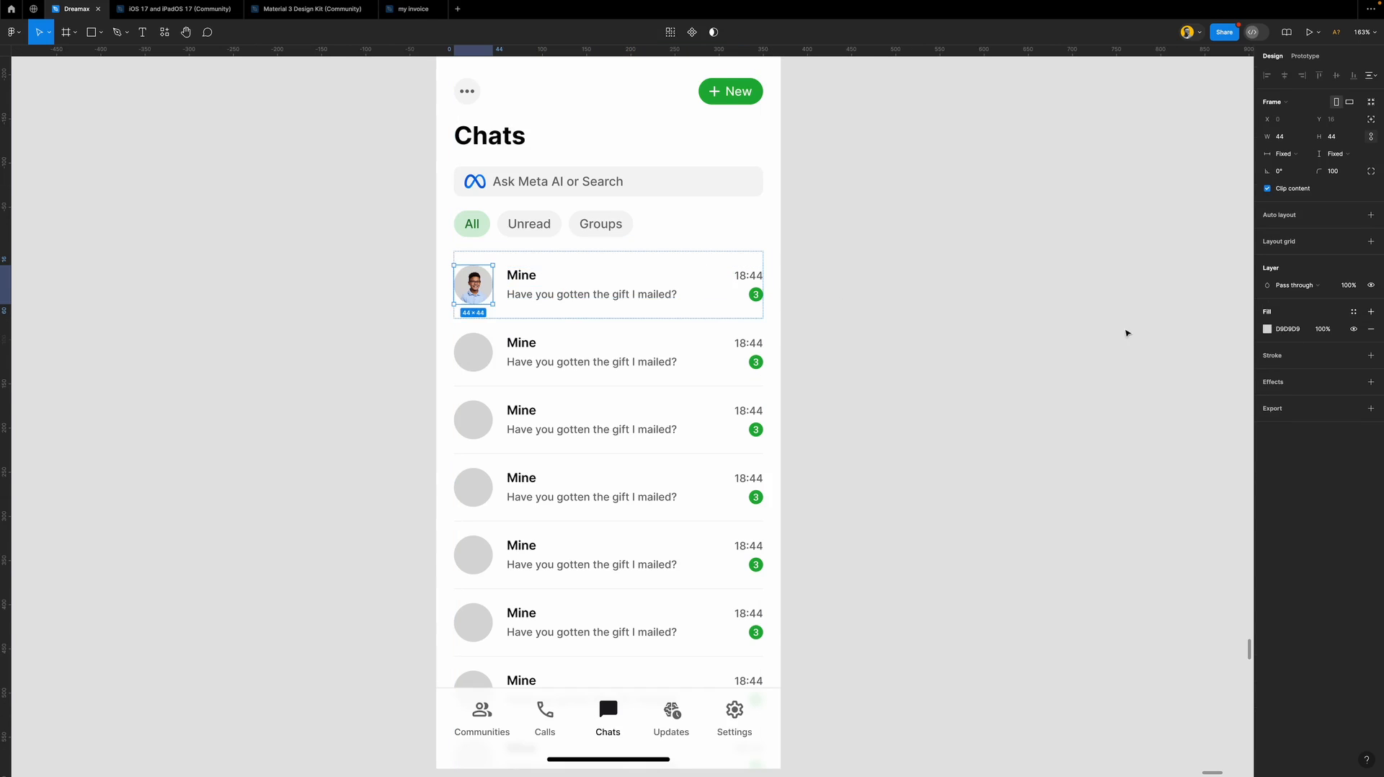
super+click(709, 99)
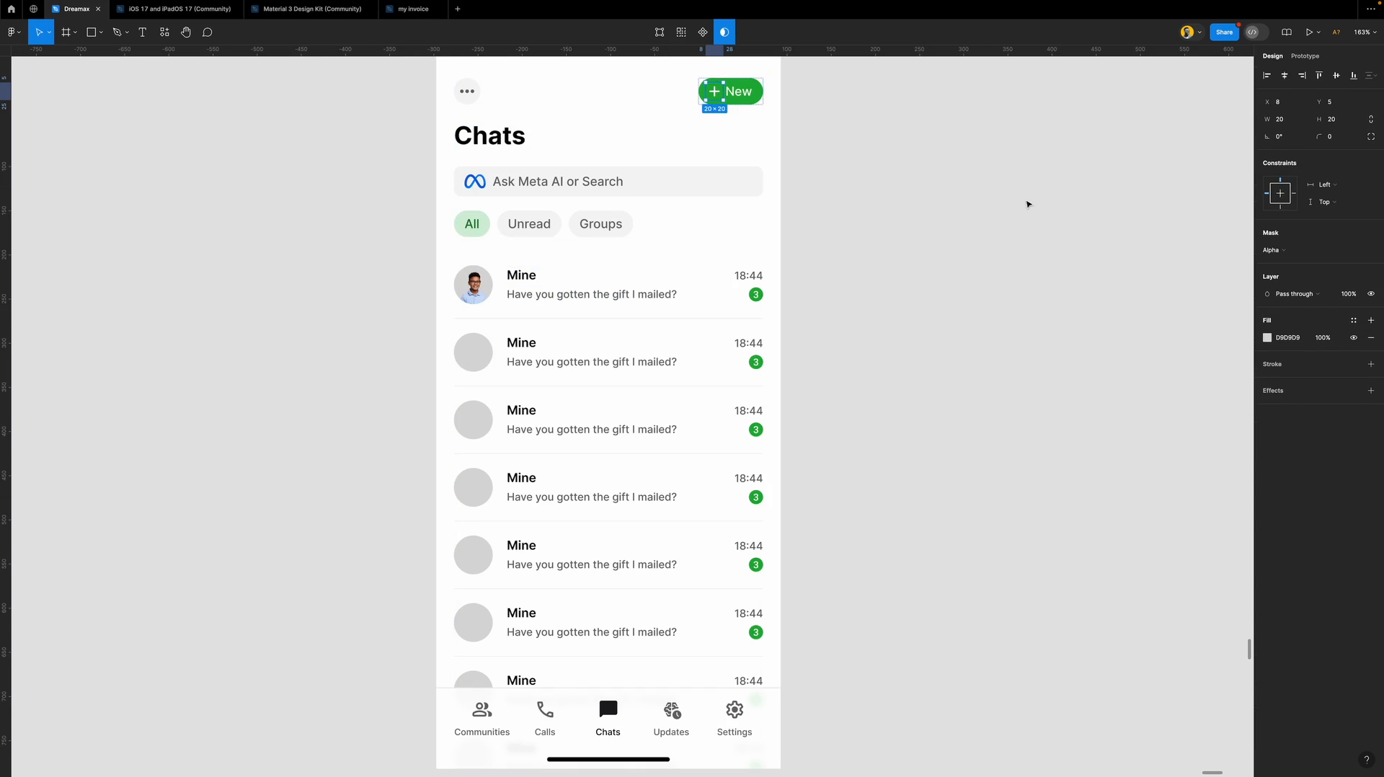
click(750, 99)
click(759, 100)
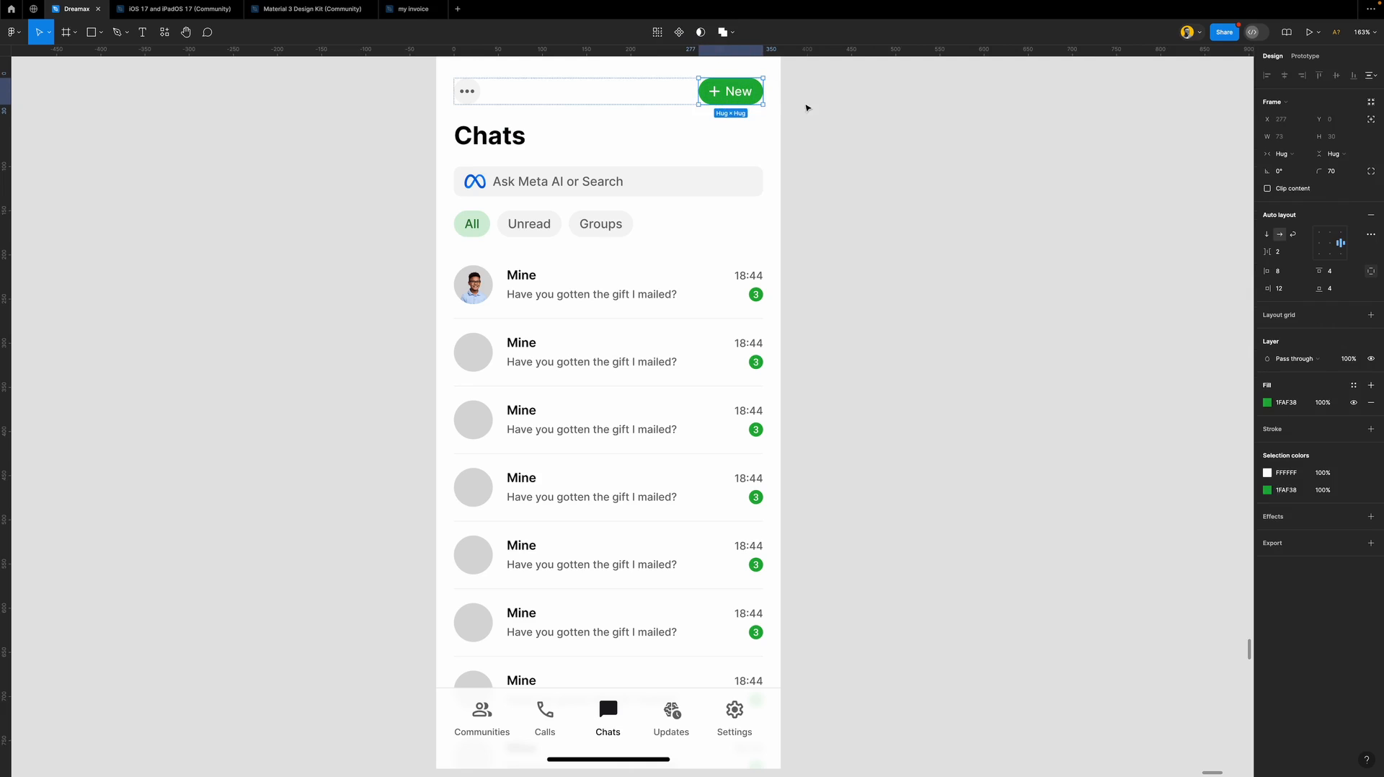
click(1297, 405)
key(ctrl+c)
Set the background fill of the first chat row's avatar circle to 1FAF38.
click(819, 315)
super+click(527, 296)
click(477, 289)
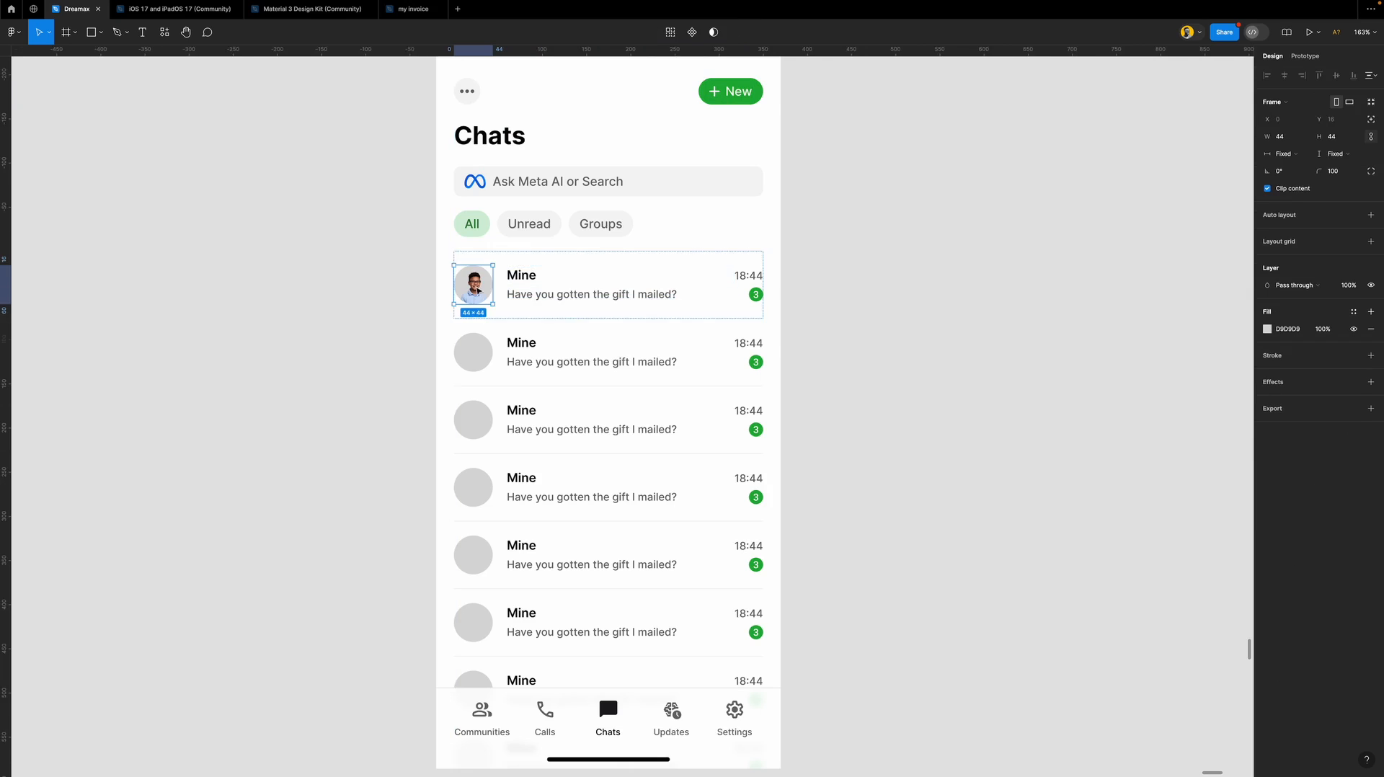
click(1305, 330)
key(ctrl+v)
key(Return)
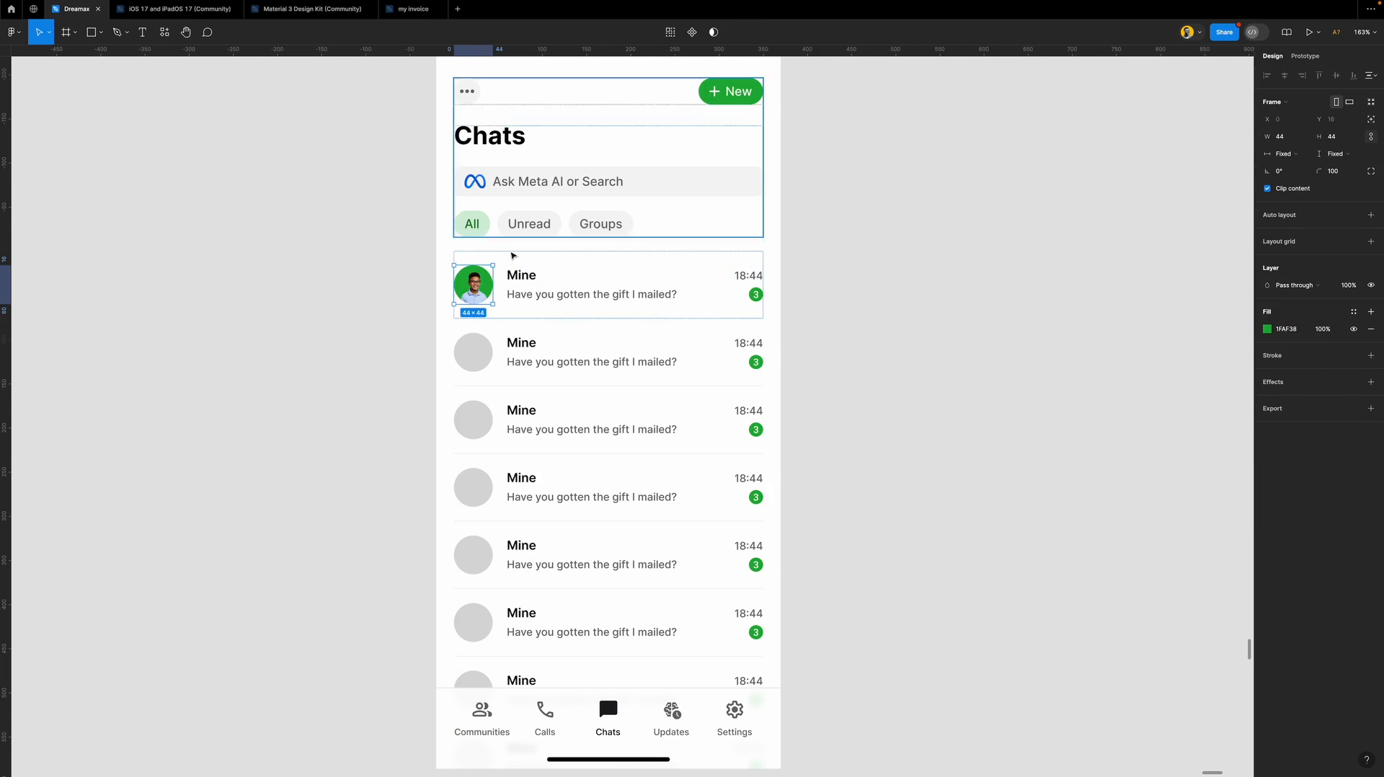
Copy the first row's portrait avatar and paste it to replace the grey avatar circles in the second to seventh chat rows.
click(546, 286)
click(473, 288)
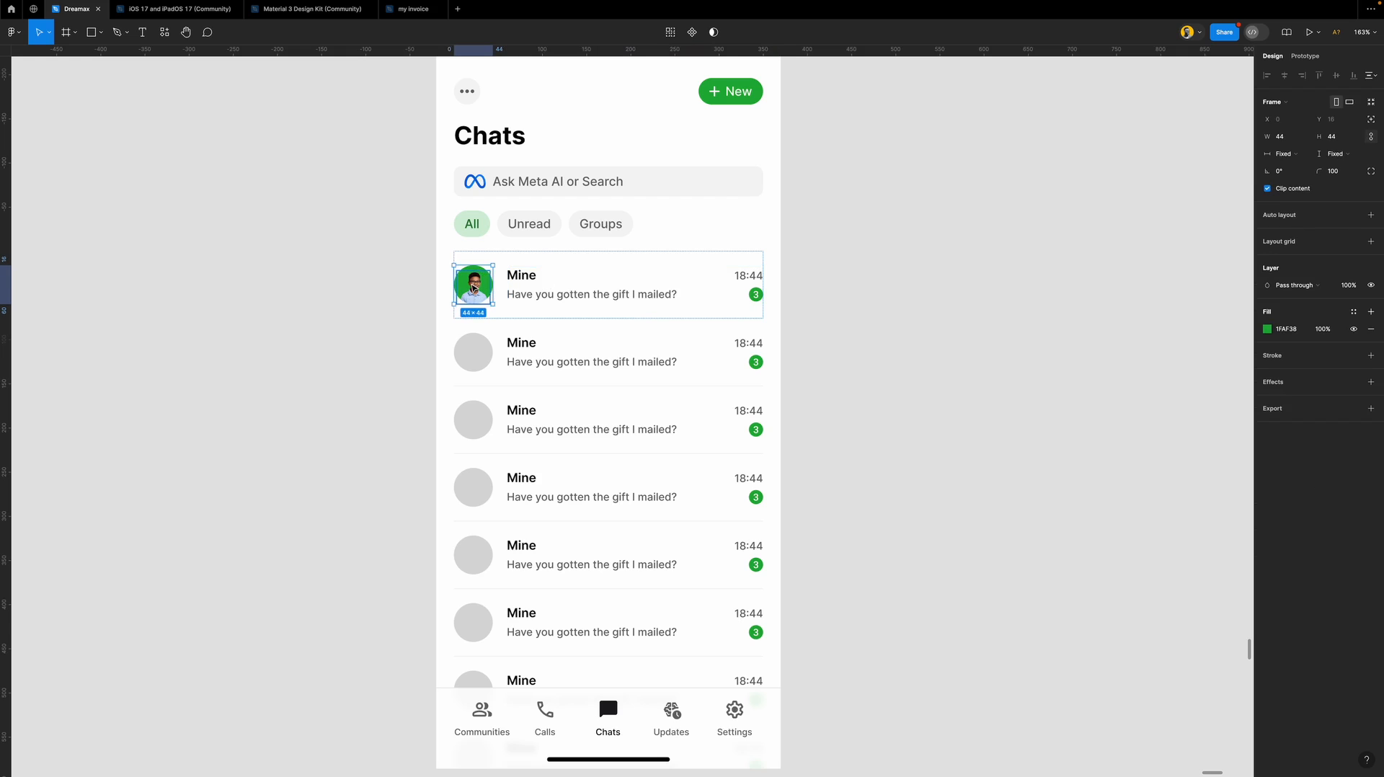
click(481, 359)
shift+click(473, 420)
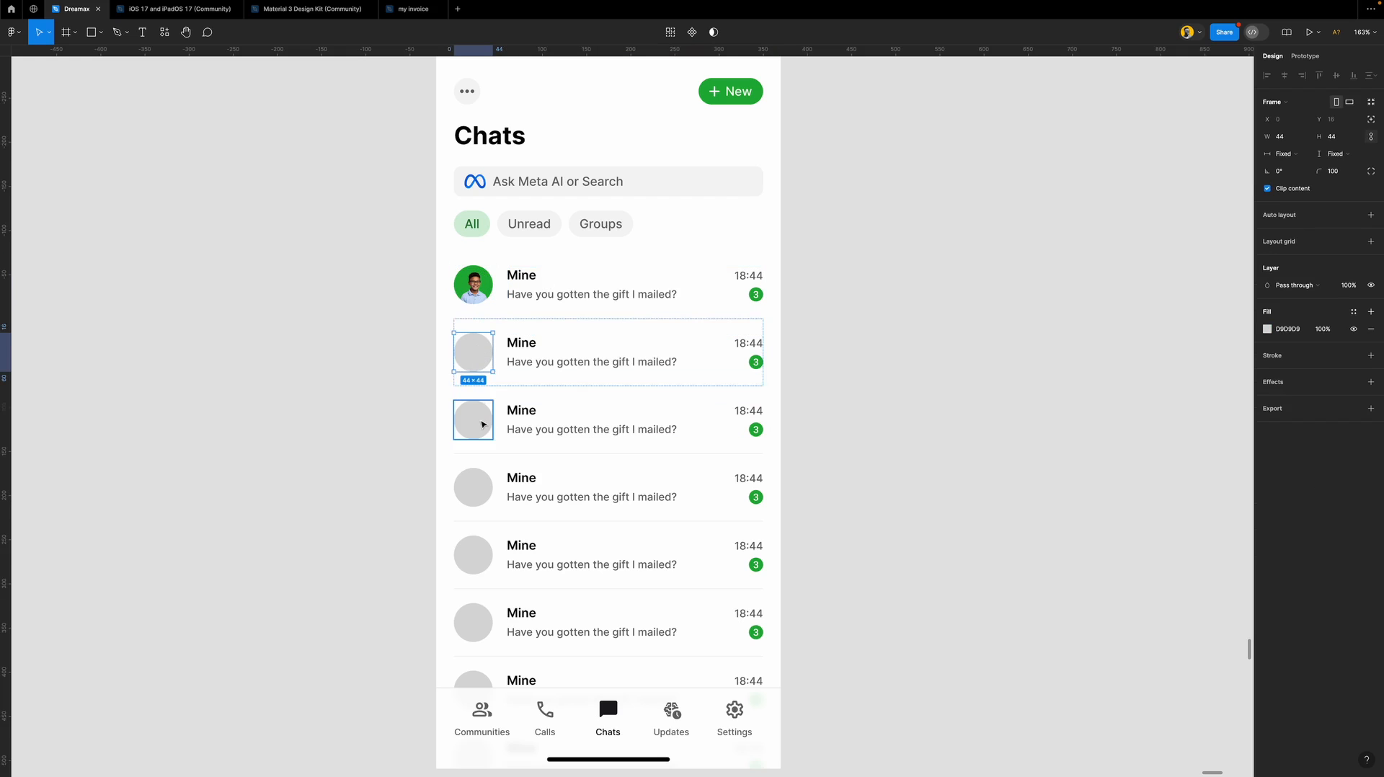
shift+click(476, 488)
shift+click(475, 554)
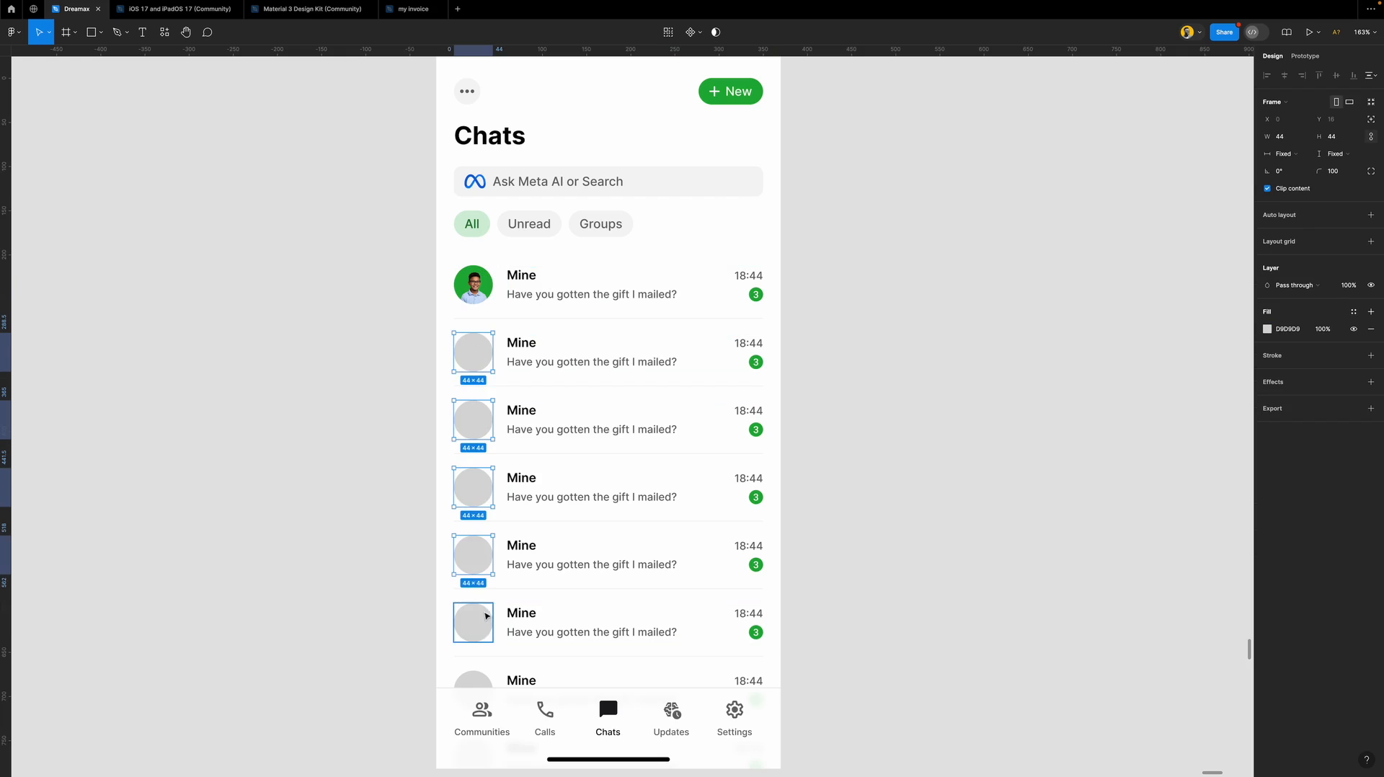
shift+click(474, 621)
shift+click(479, 682)
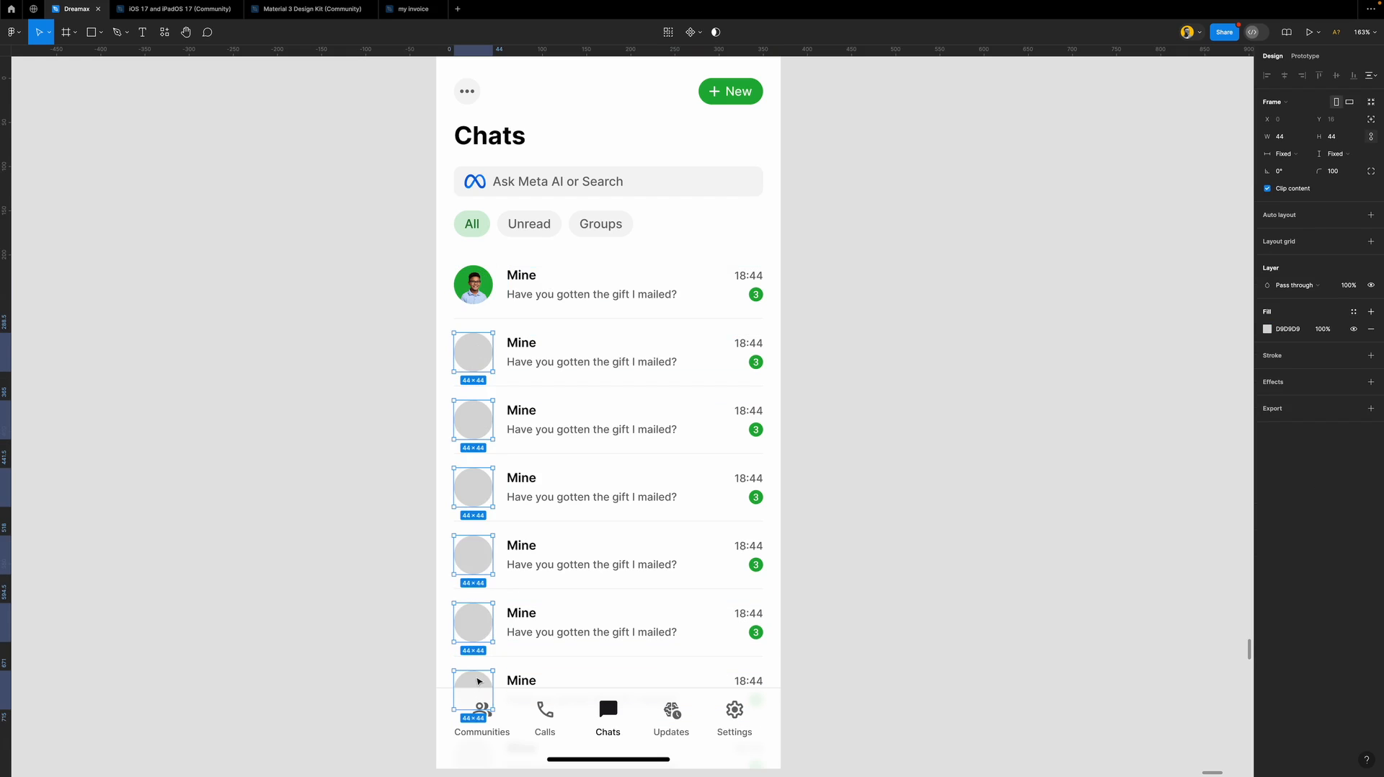
right_click(467, 430)
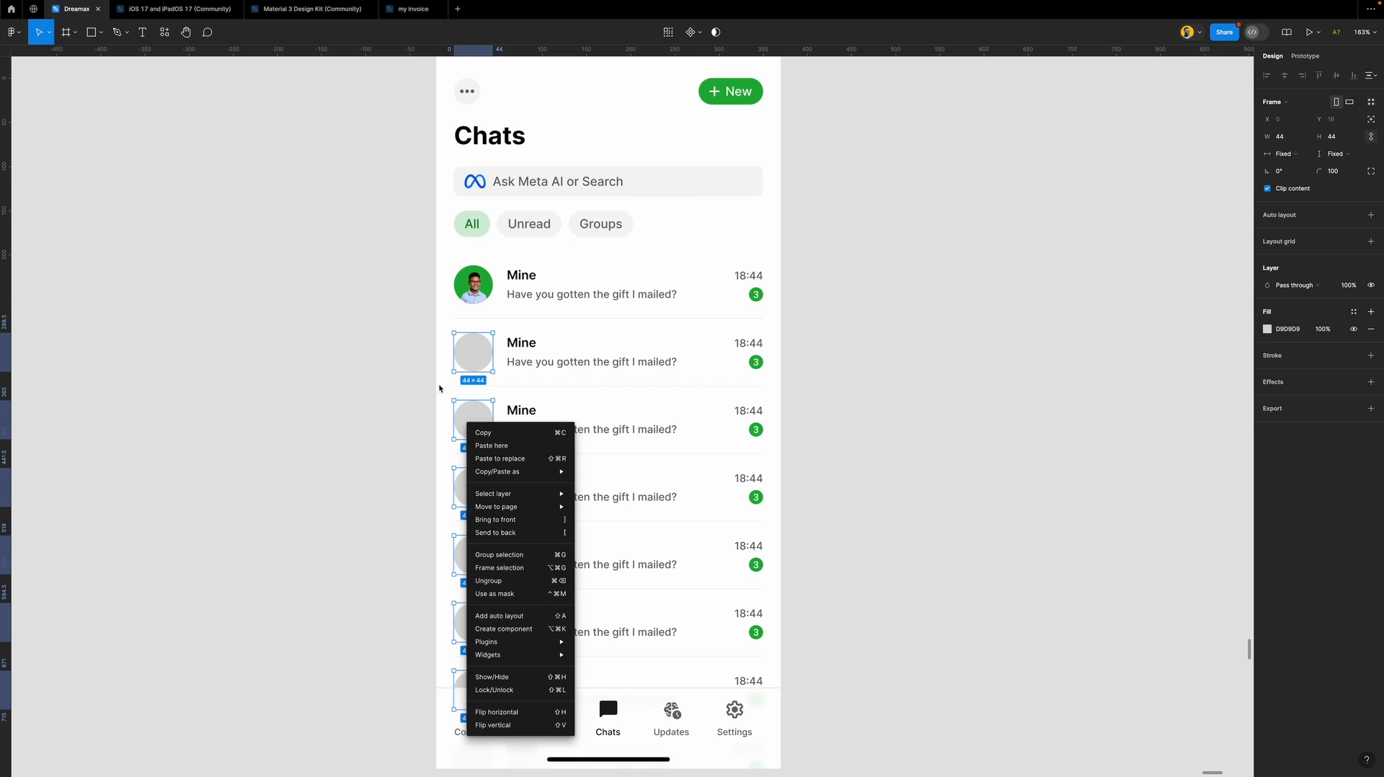
click(407, 378)
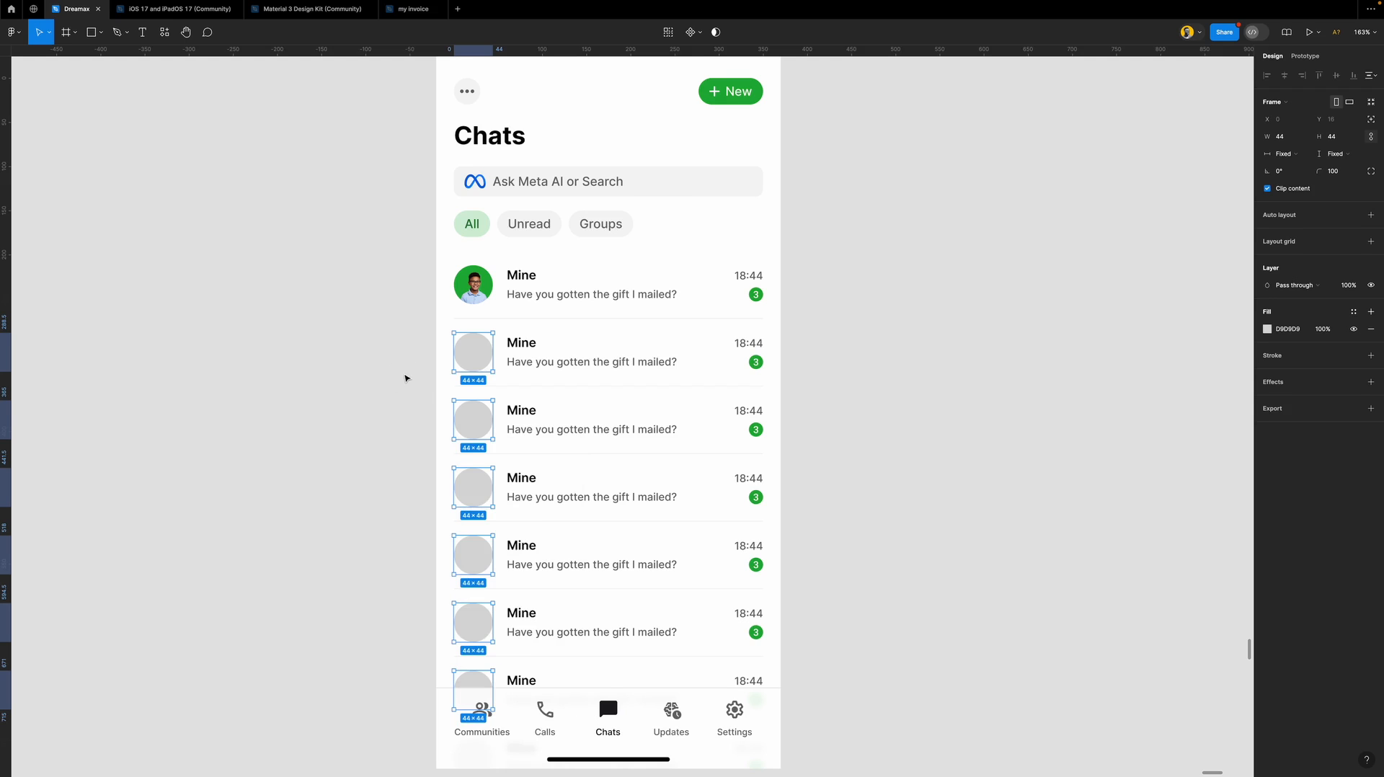
key(ctrl+shift+r)
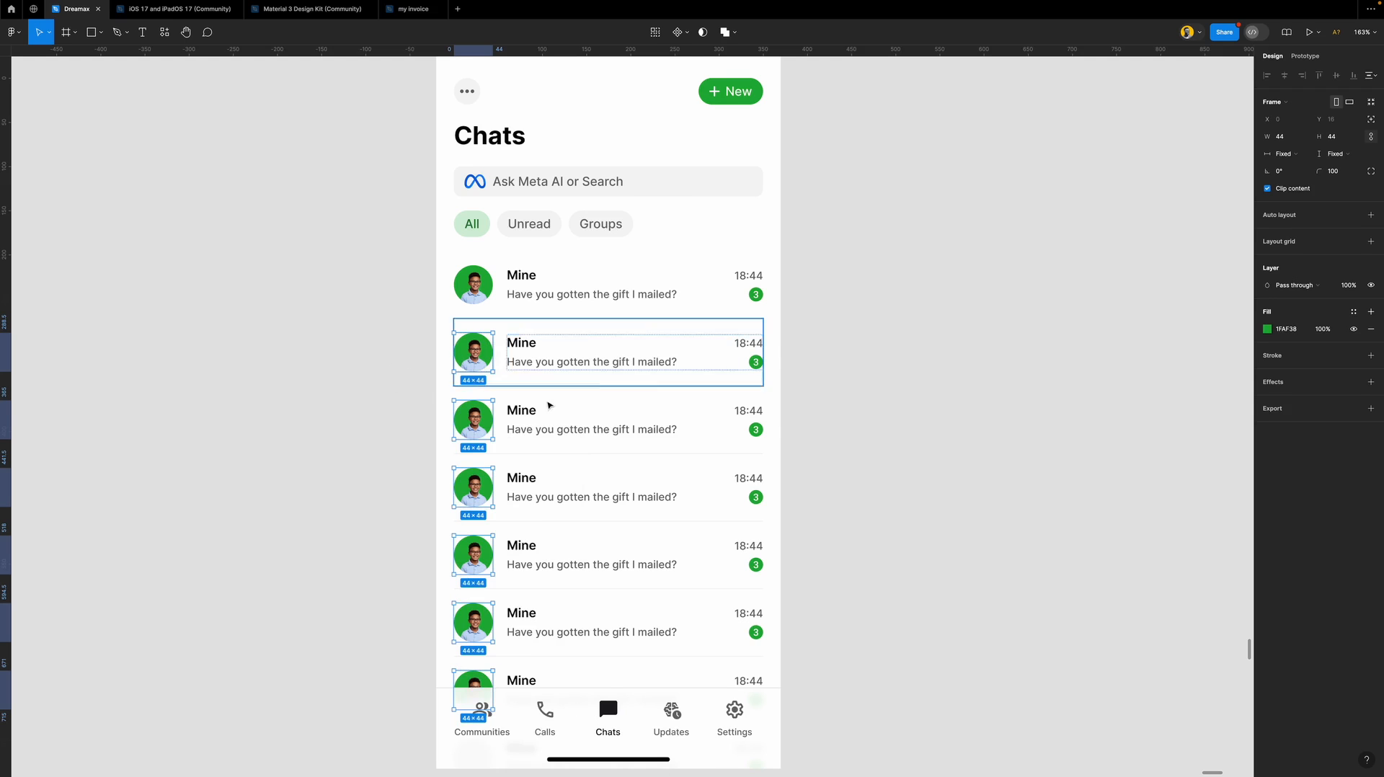
Change the background fill of the second to seventh rows' avatars to the page's yellow ECD209.
click(1267, 331)
scroll(1200, 599, down, 5)
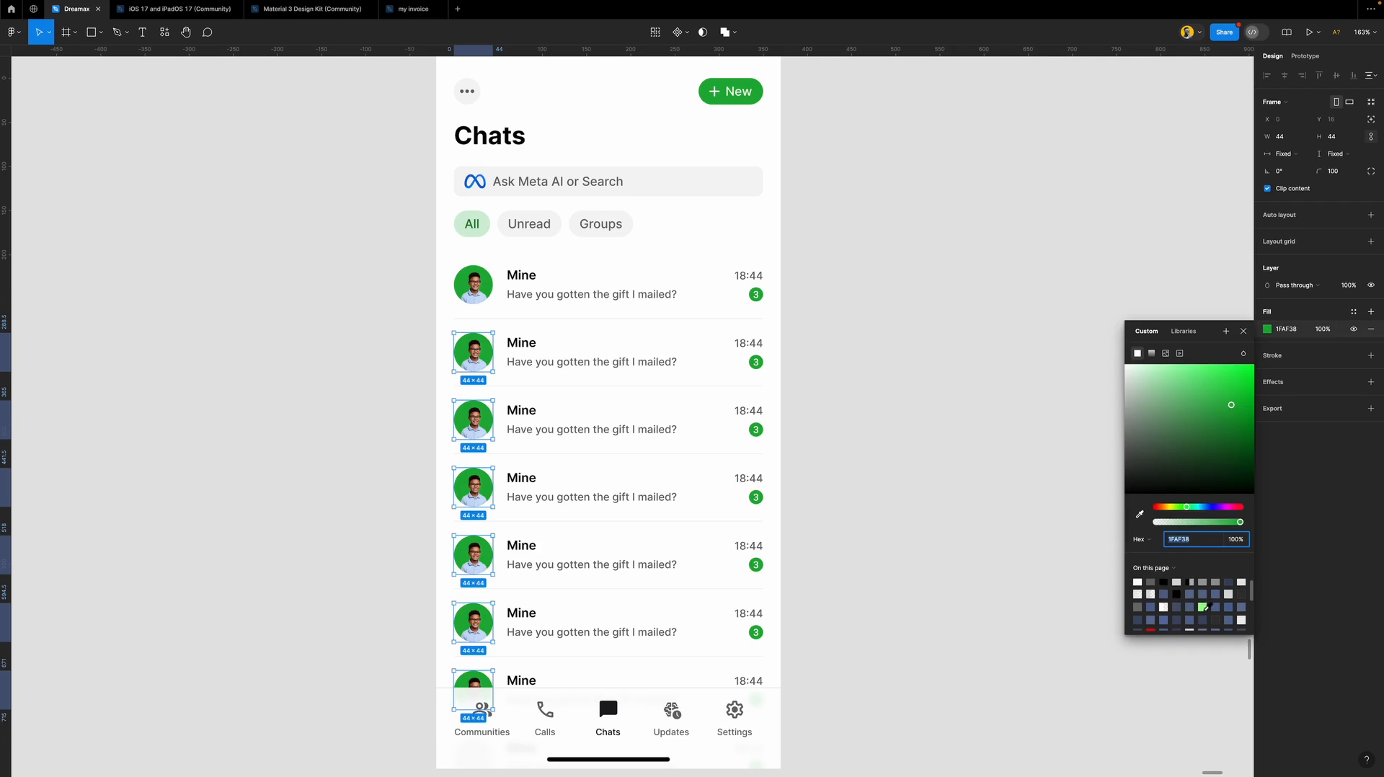
scroll(1208, 607, down, 5)
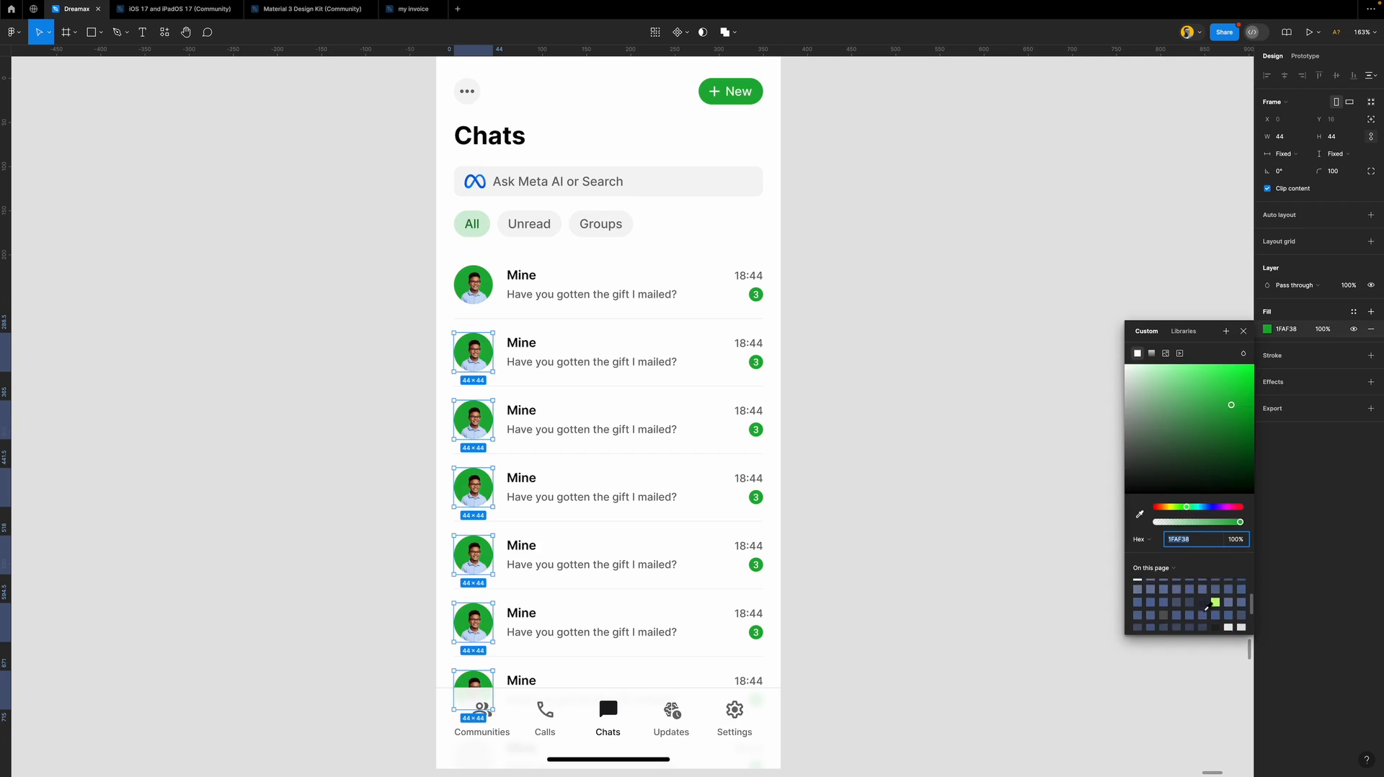
scroll(1208, 607, down, 1)
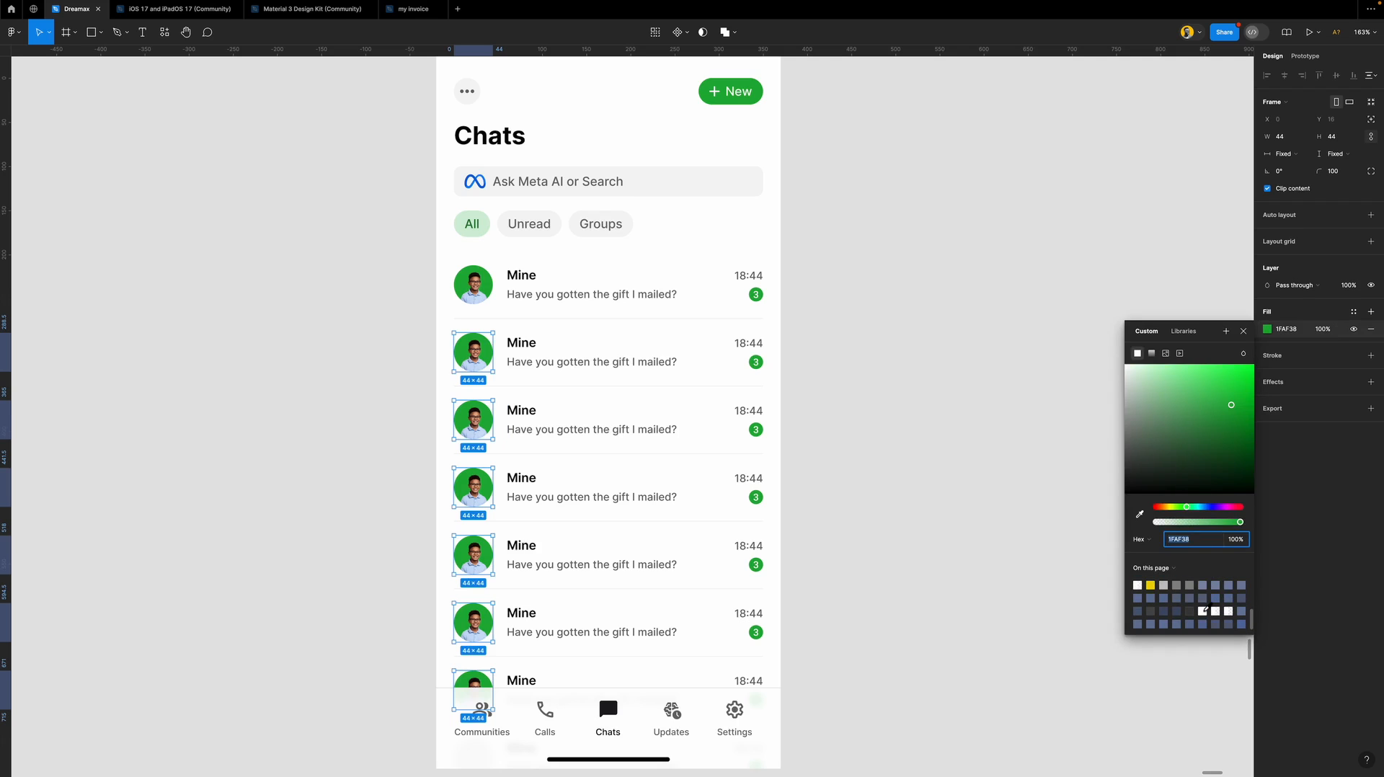
click(1150, 585)
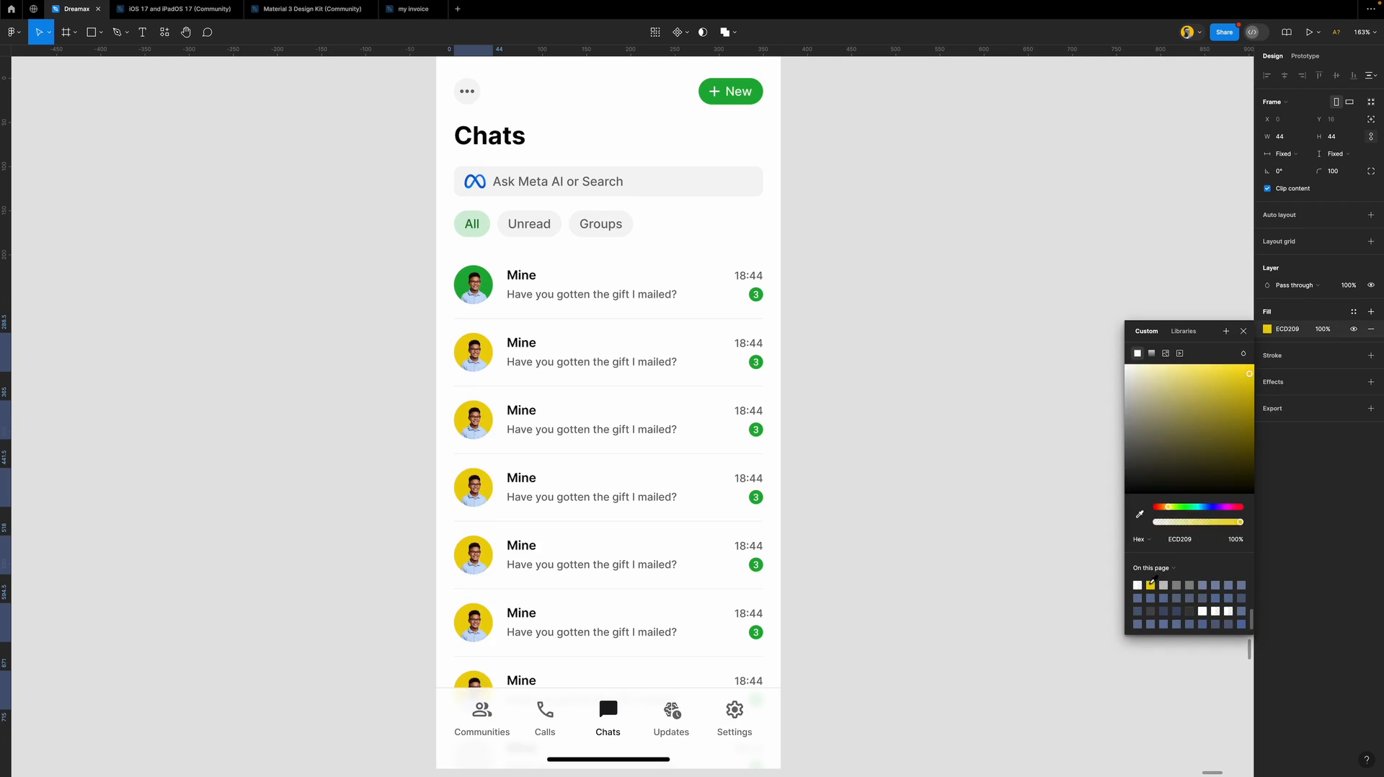
click(898, 464)
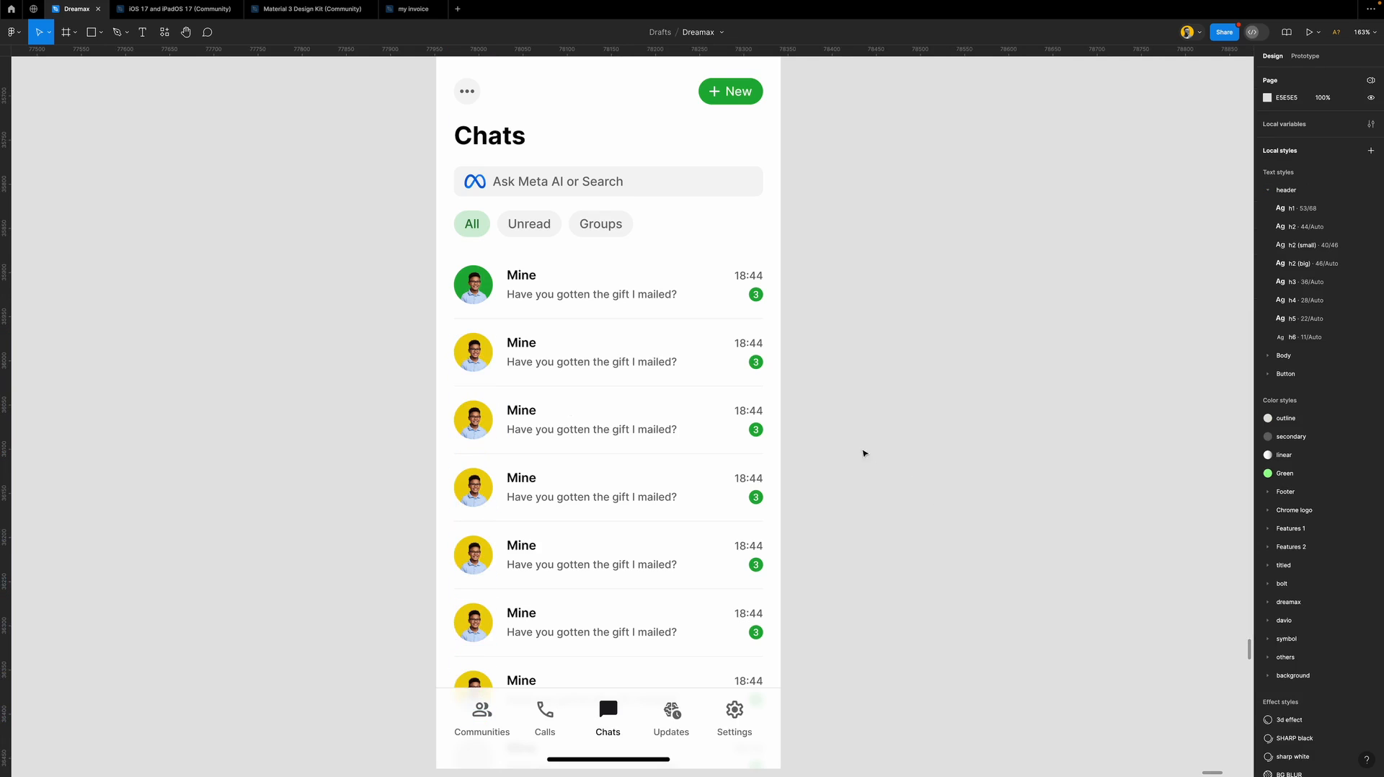
Change the background fill of the third and fifth rows' avatars to the page's dark blue 193258.
double_click(482, 416)
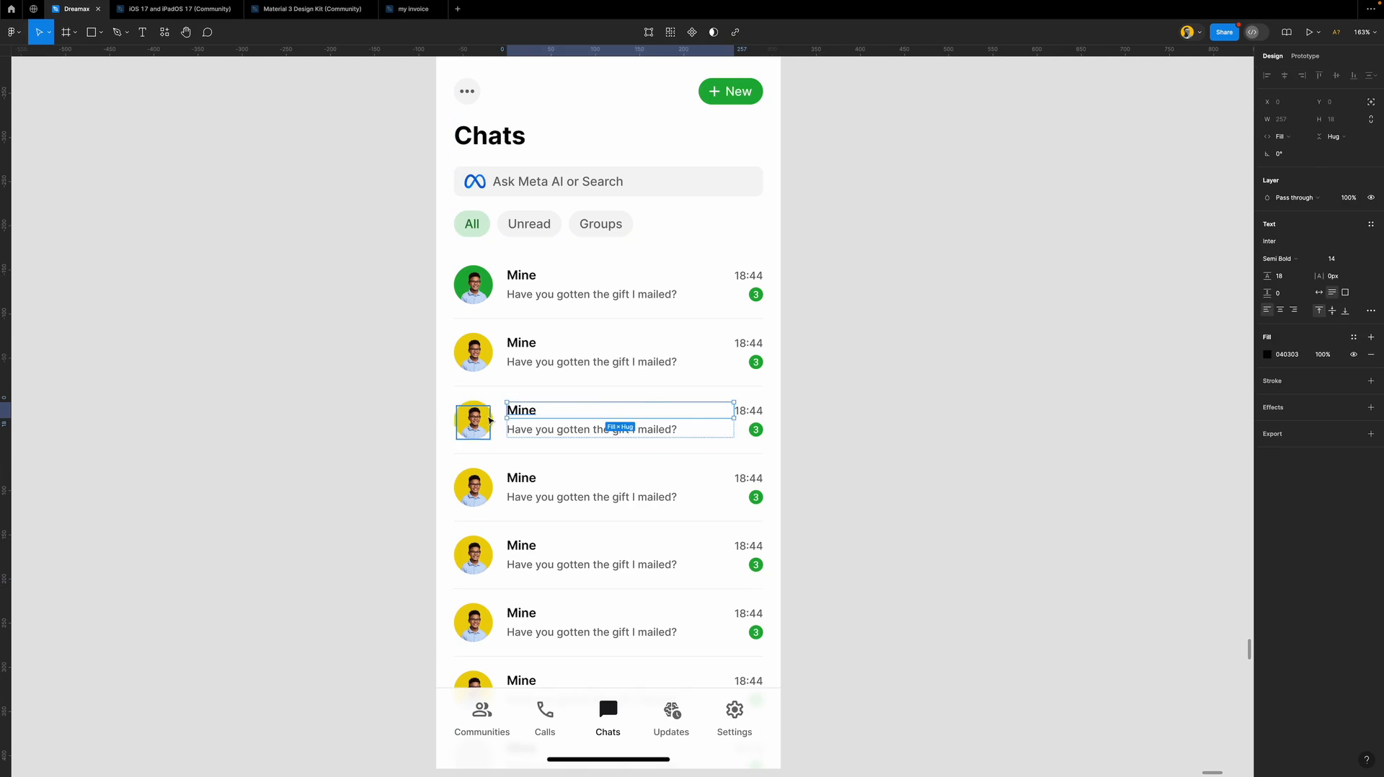
shift+click(491, 561)
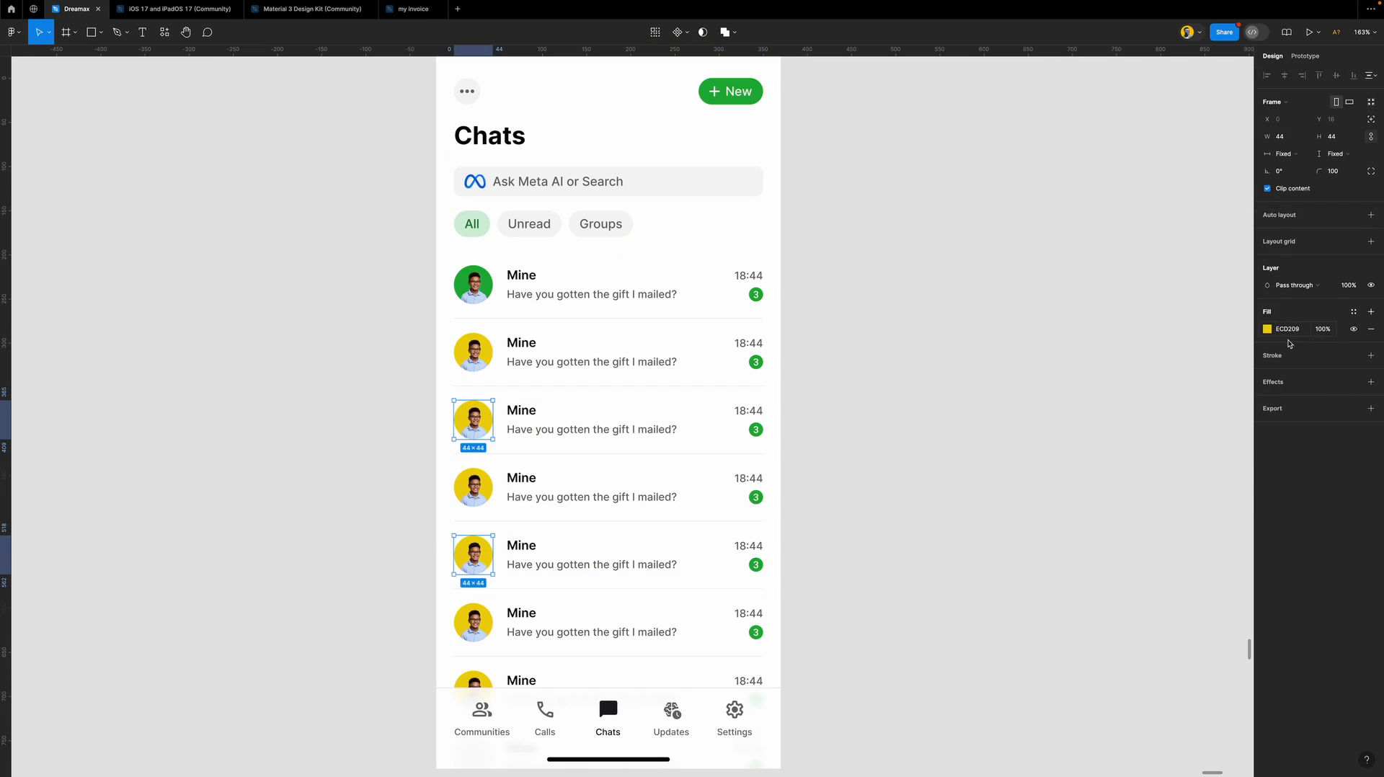
click(1268, 329)
scroll(1168, 580, down, 3)
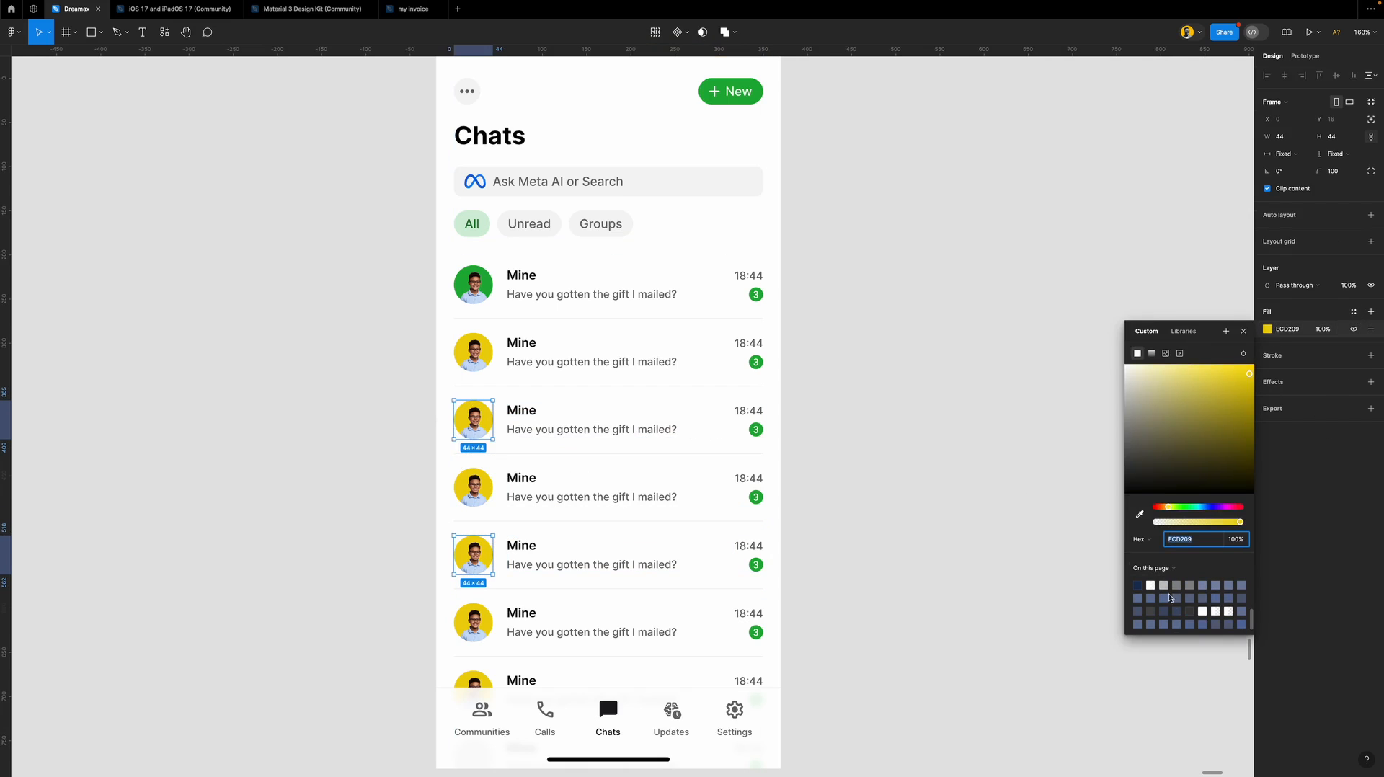
click(1140, 583)
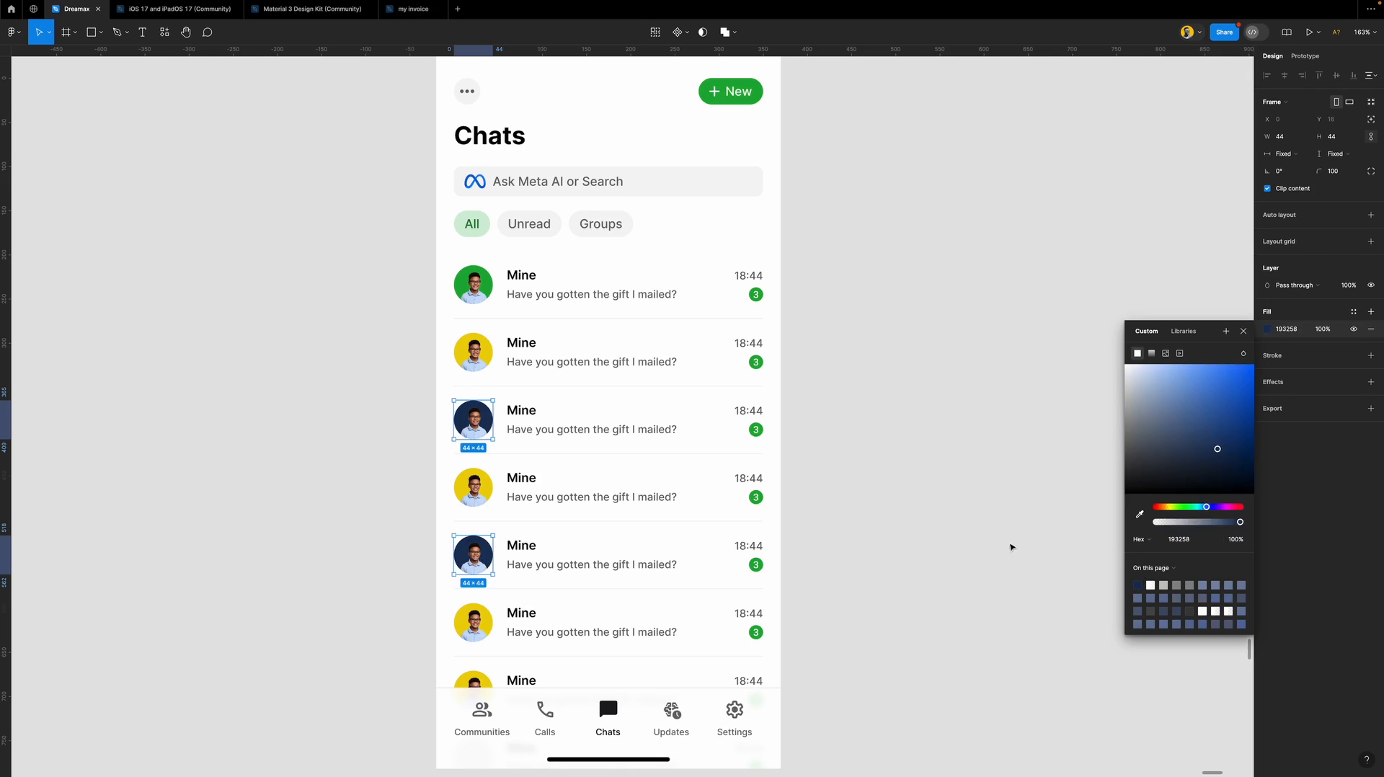
click(951, 496)
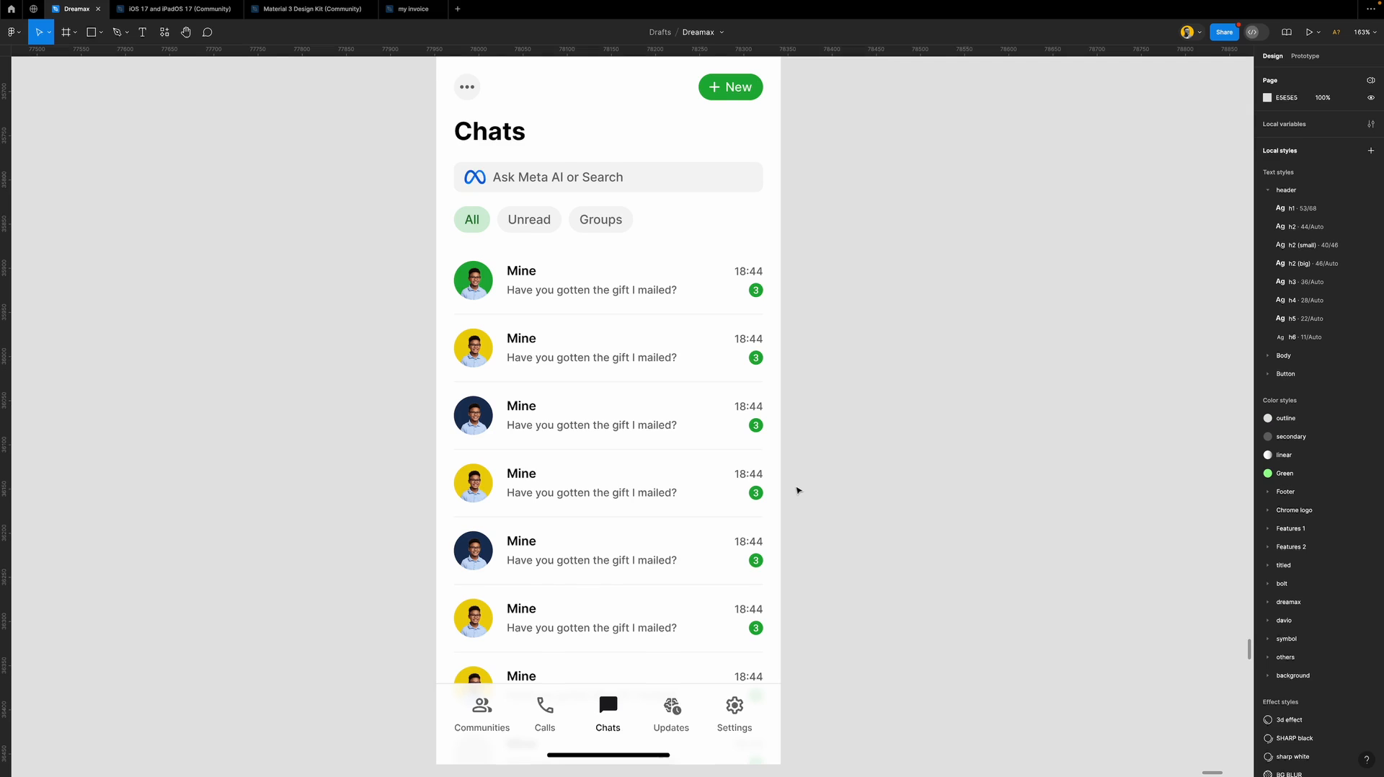
Change the unread badge in the sixth chat row to 345.
scroll(797, 488, down, 1)
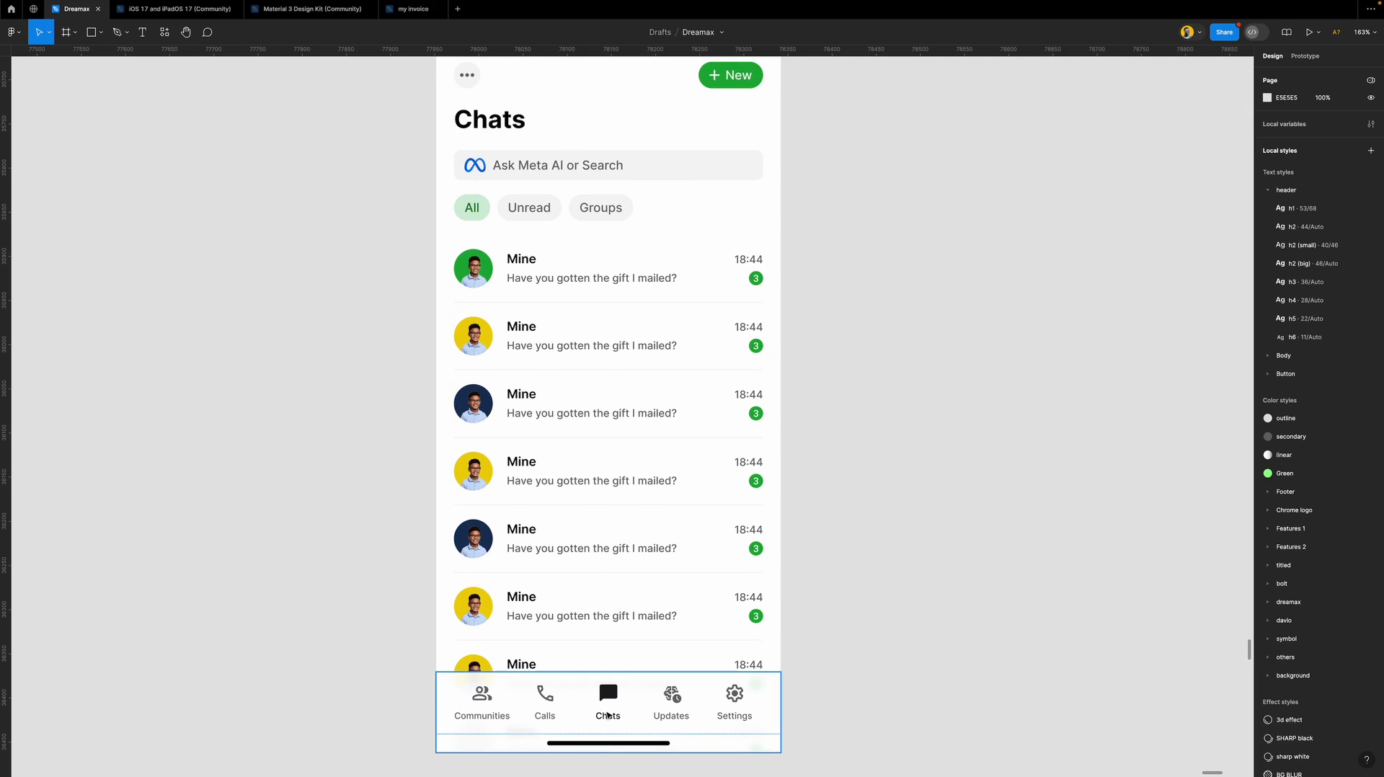
scroll(608, 701, down, 5)
scroll(597, 477, up, 3)
scroll(597, 477, up, 3)
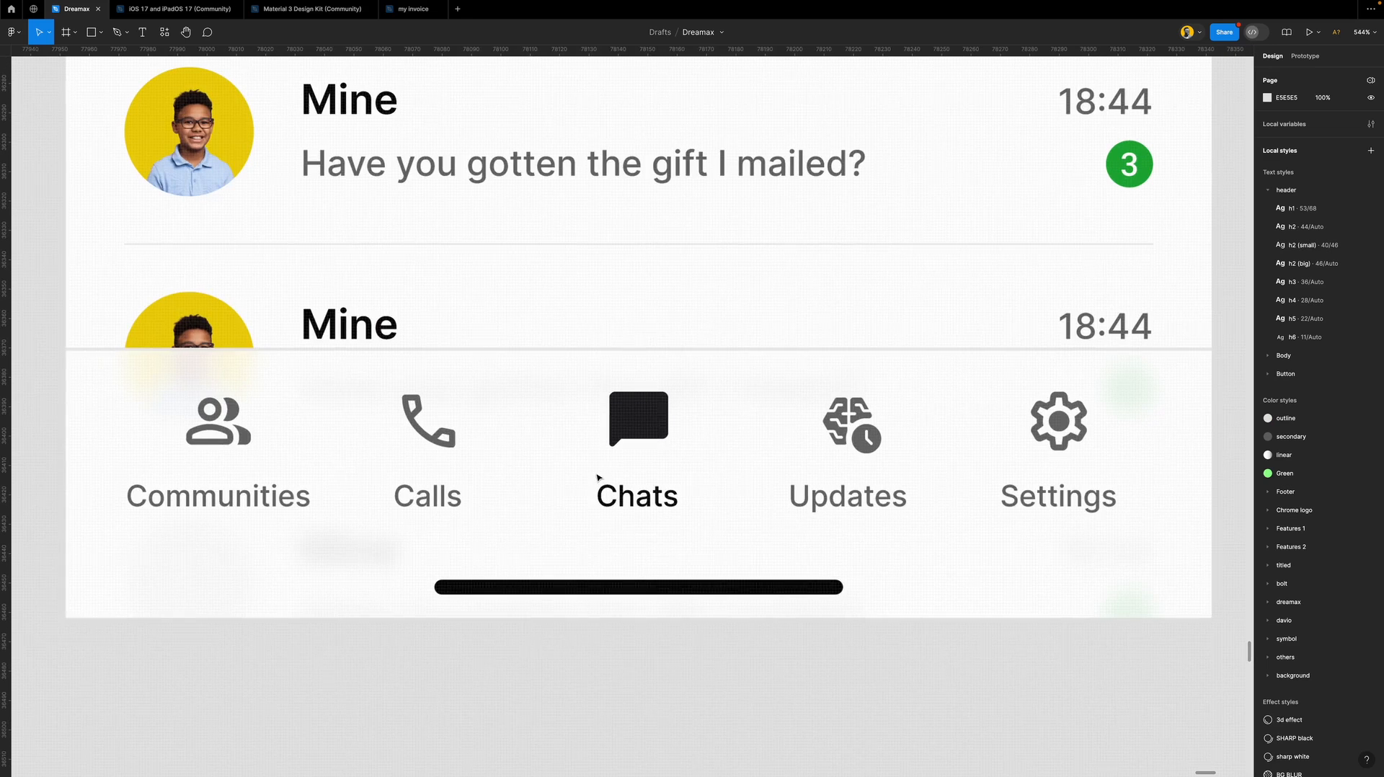
scroll(641, 438, down, 2)
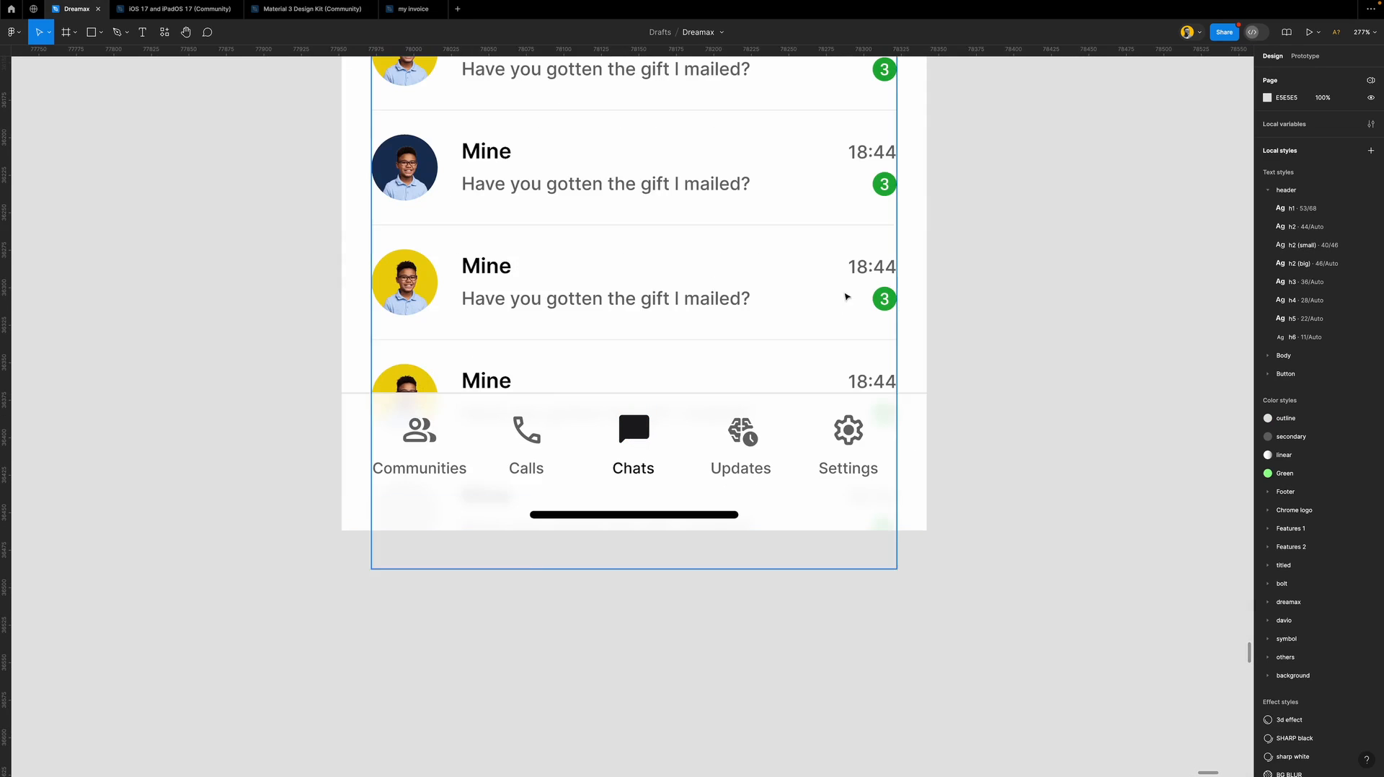
click(885, 300)
text(345)
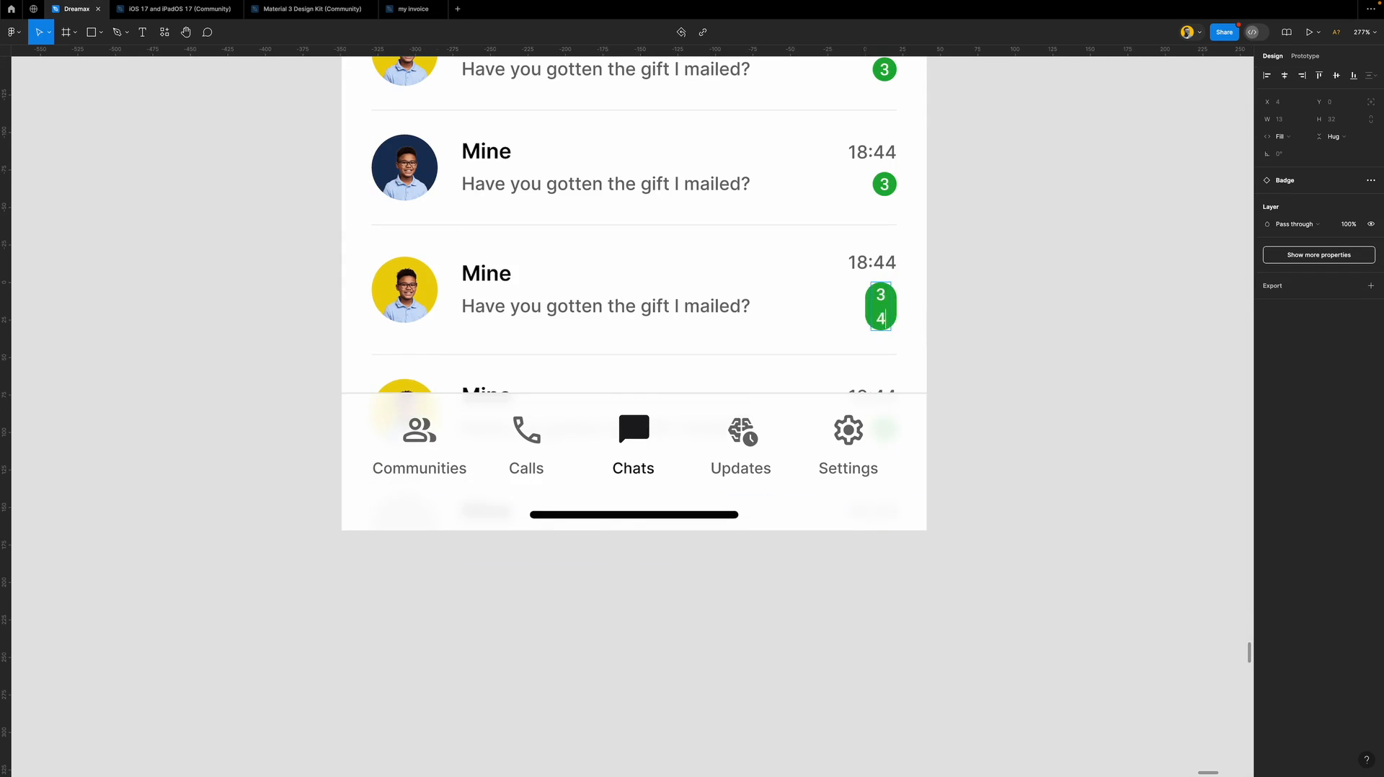
click(989, 311)
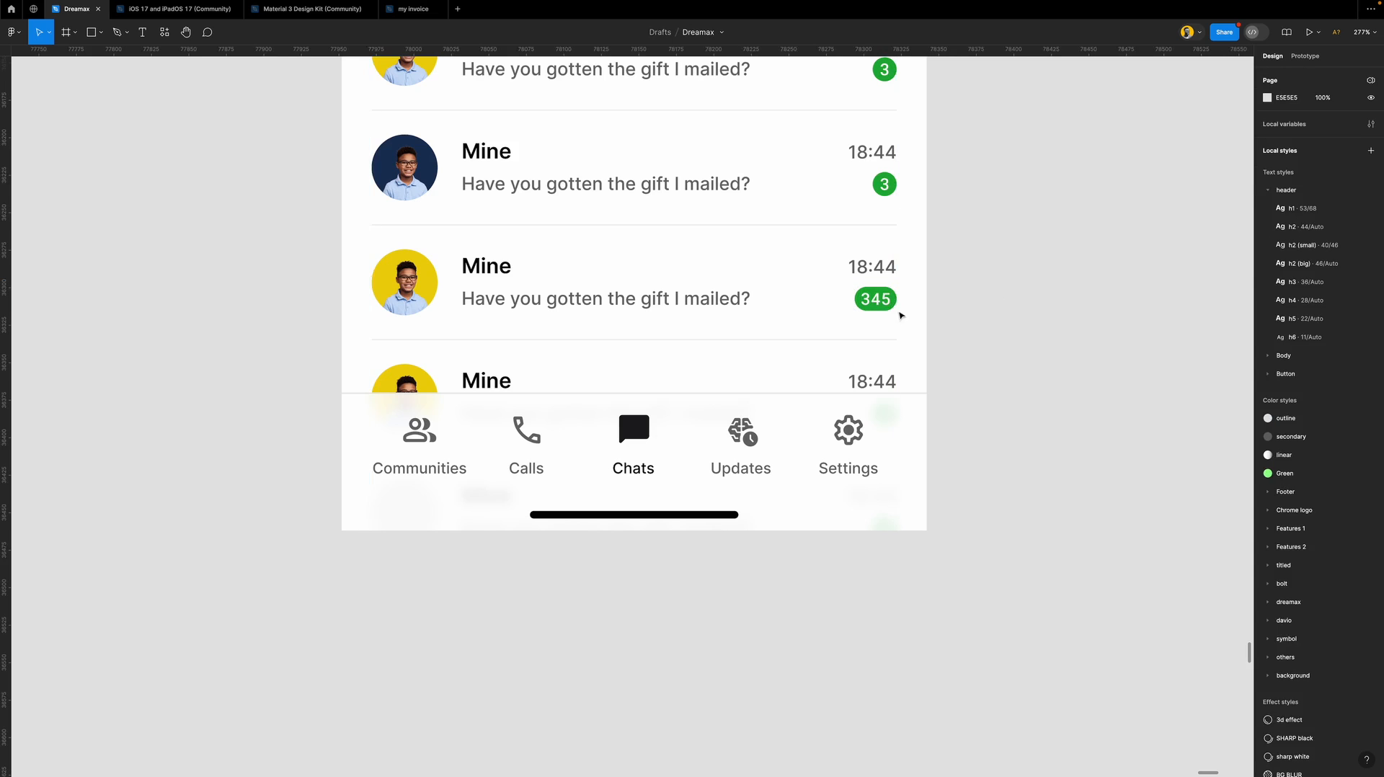
Undo the last text change to the unread badge in the sixth chat row.
key(ctrl+z)
key(ctrl+z)
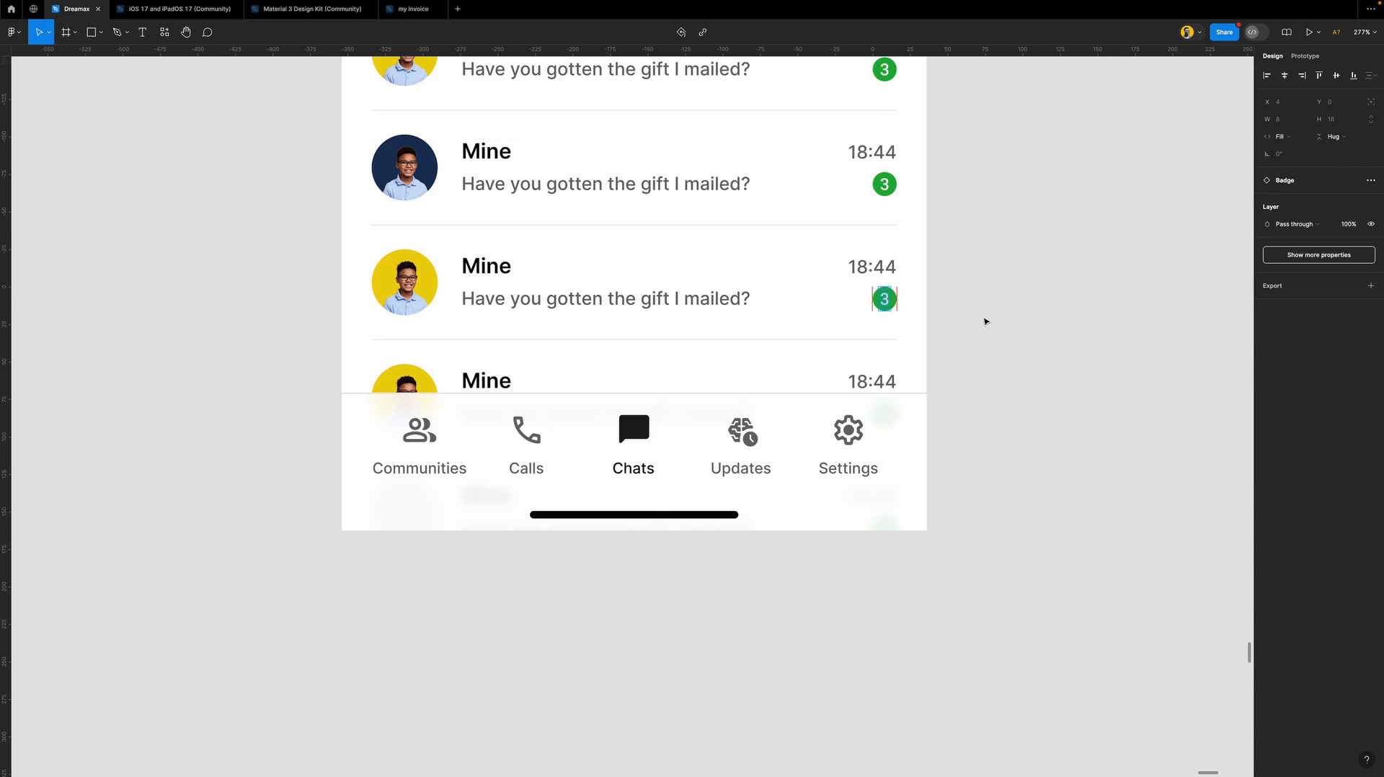
click(985, 320)
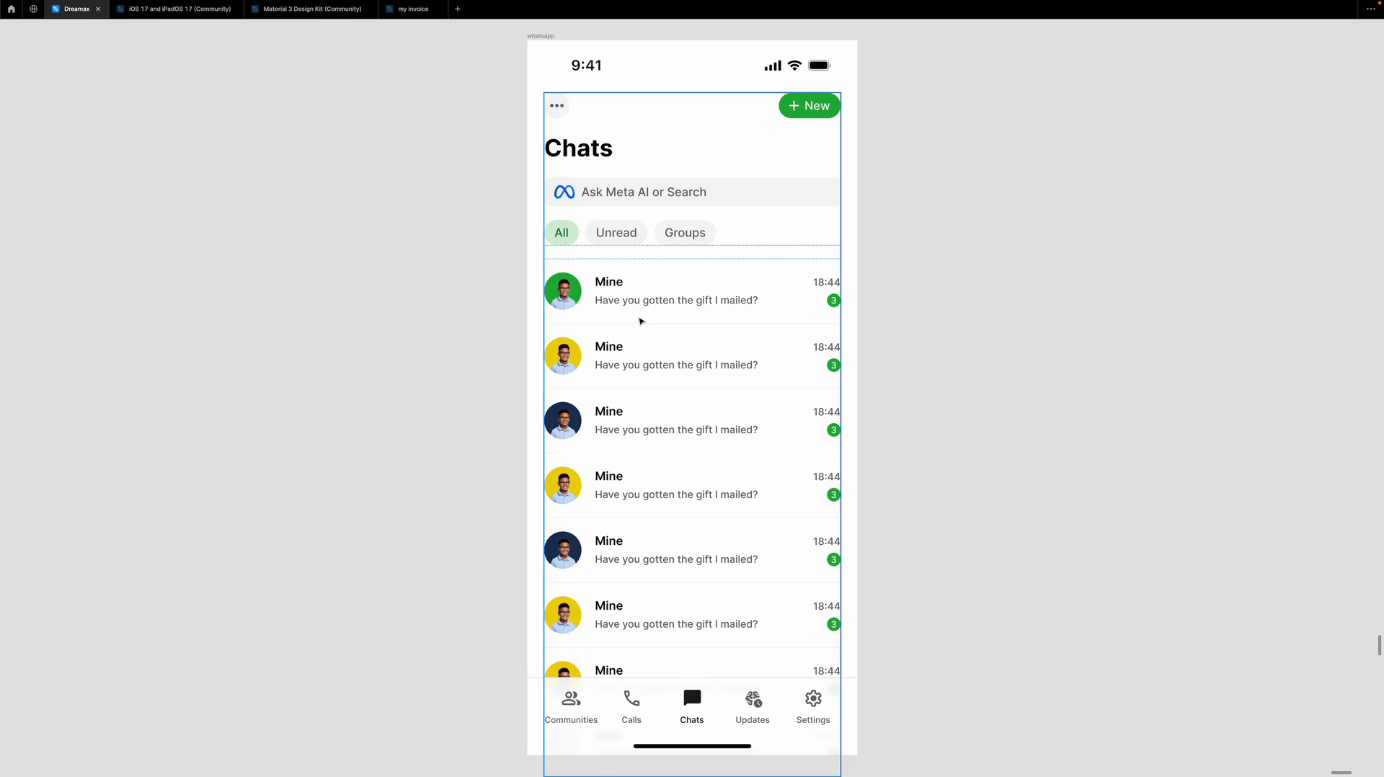
double_click(636, 297)
double_click(636, 297)
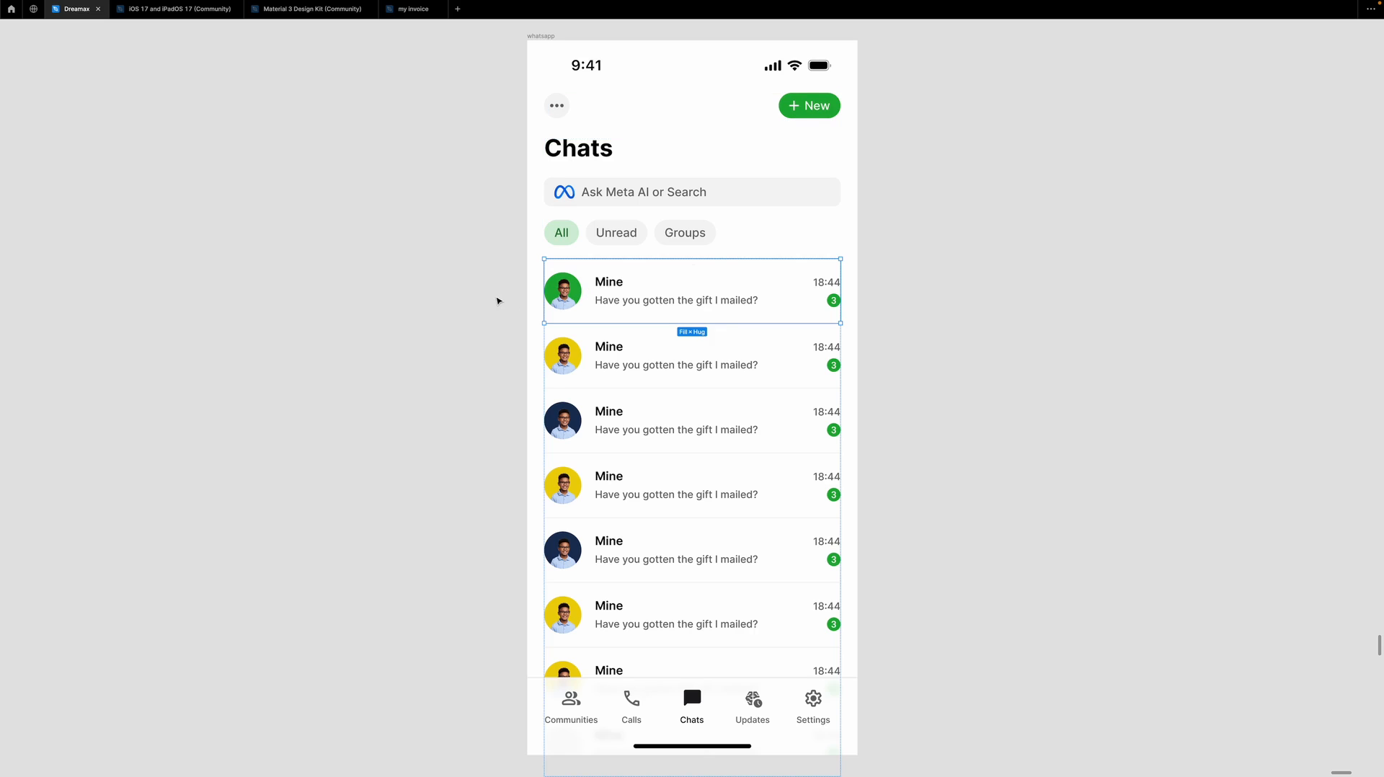
click(500, 302)
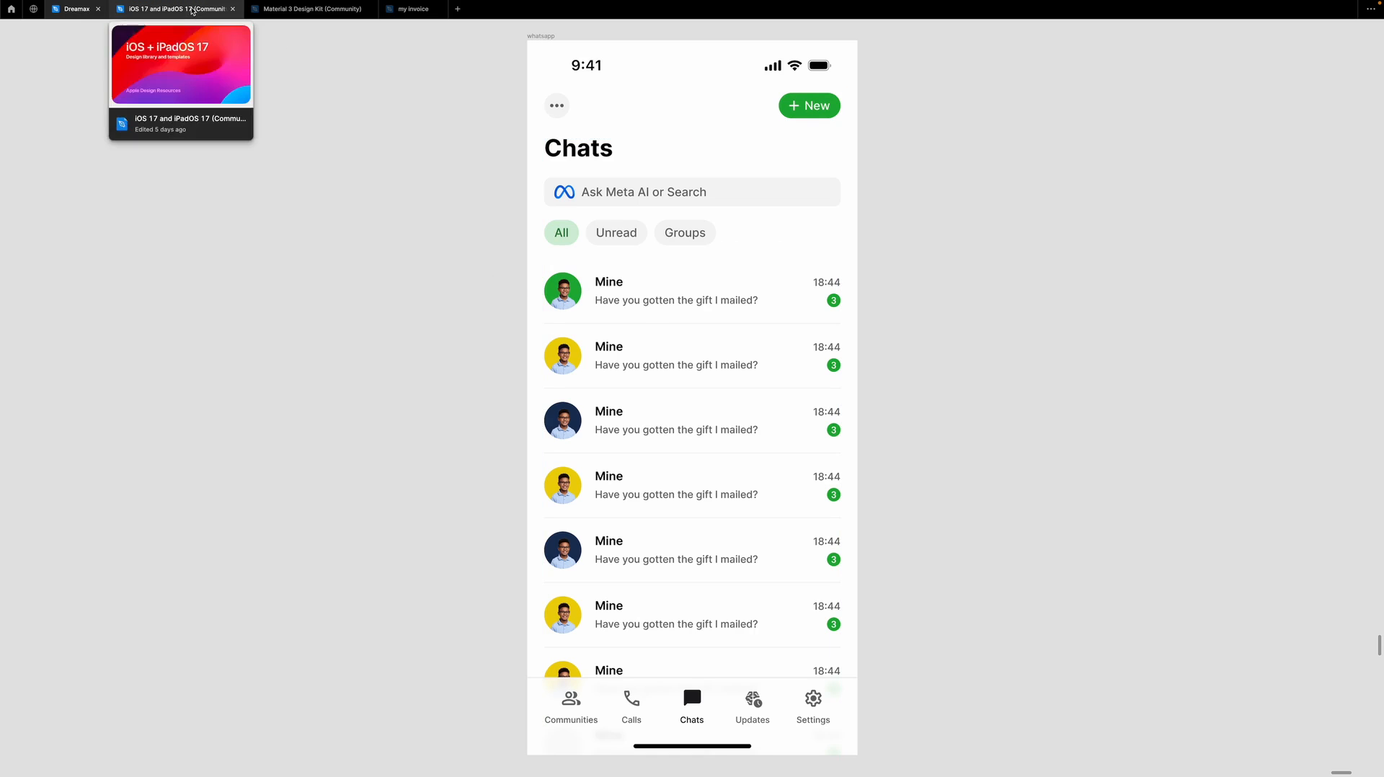
Copy the checked checkbox from the Material 3 Design Kit file and duplicate the whatsapp frame in the Dreamax file.
click(193, 9)
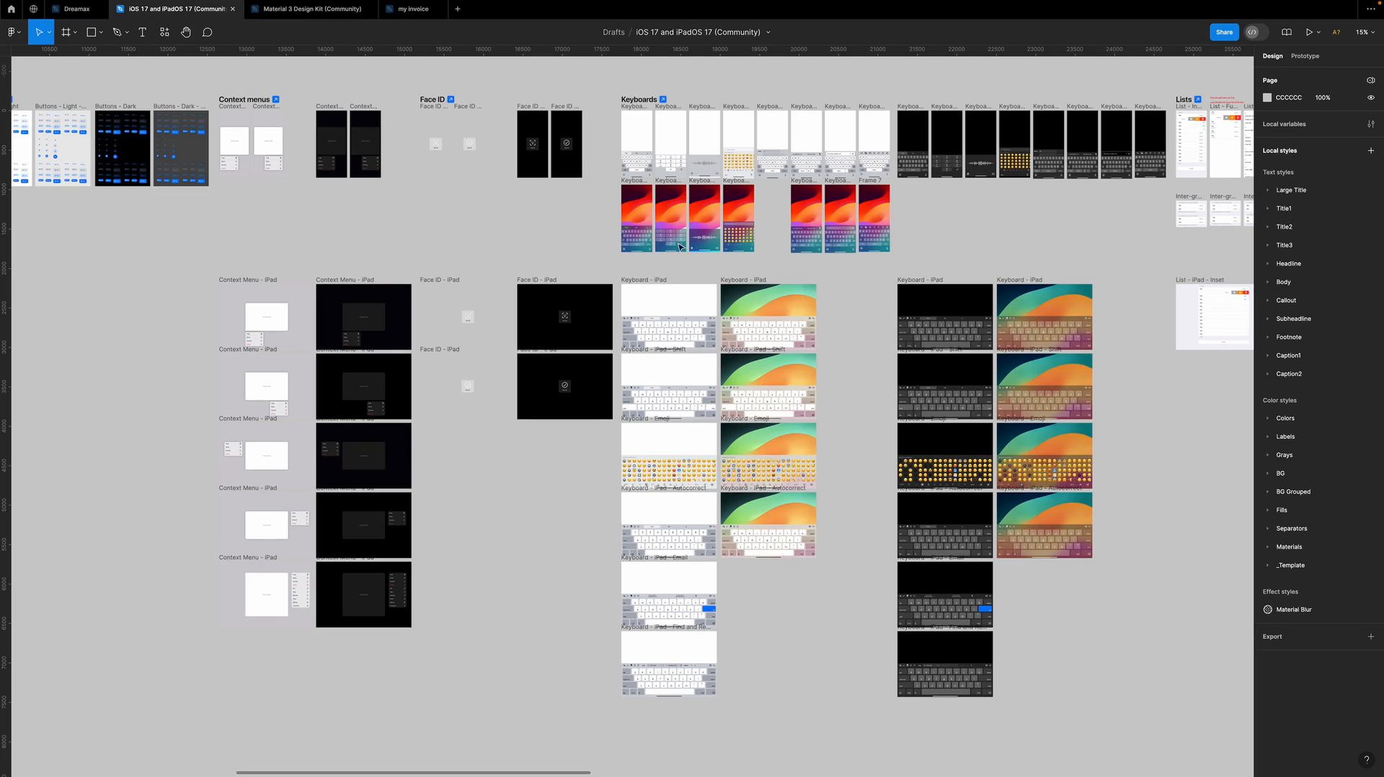
click(300, 10)
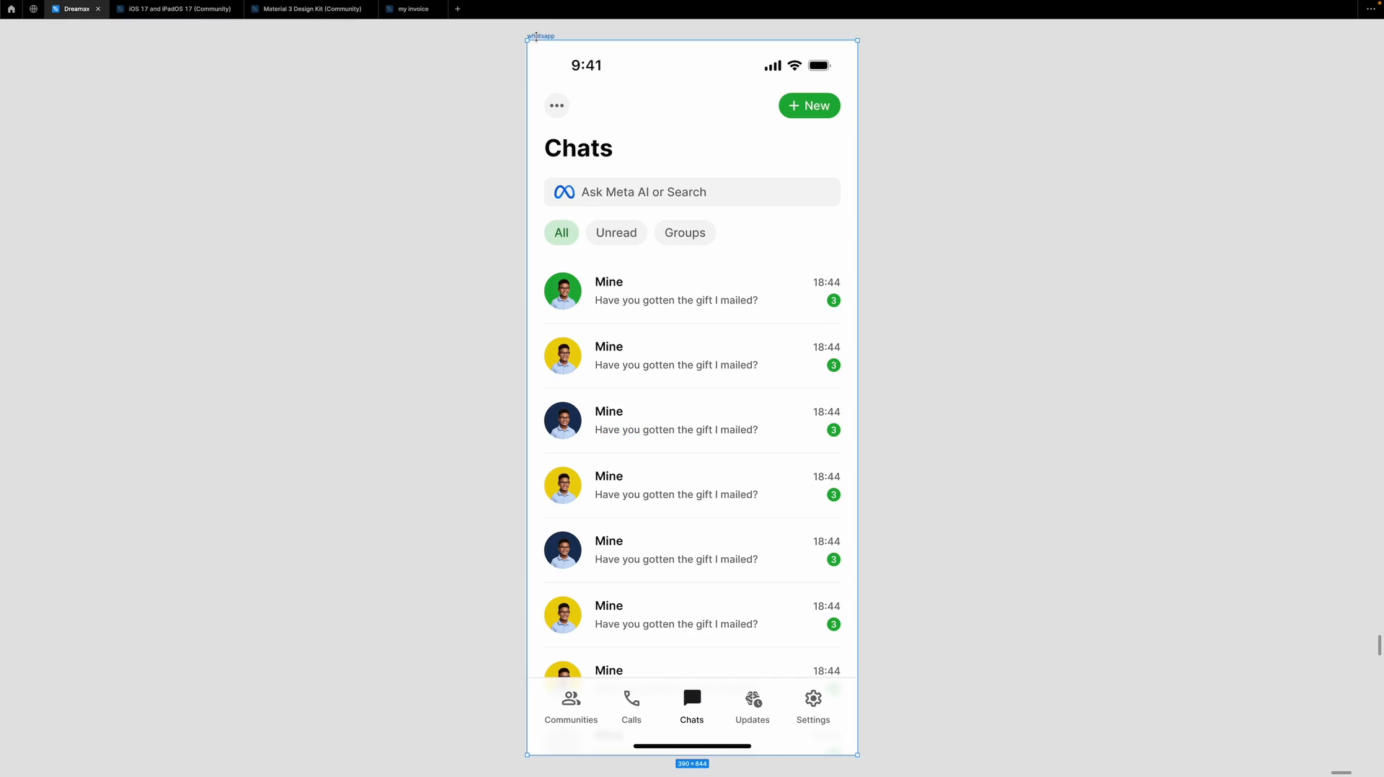
key(ctrl+d)
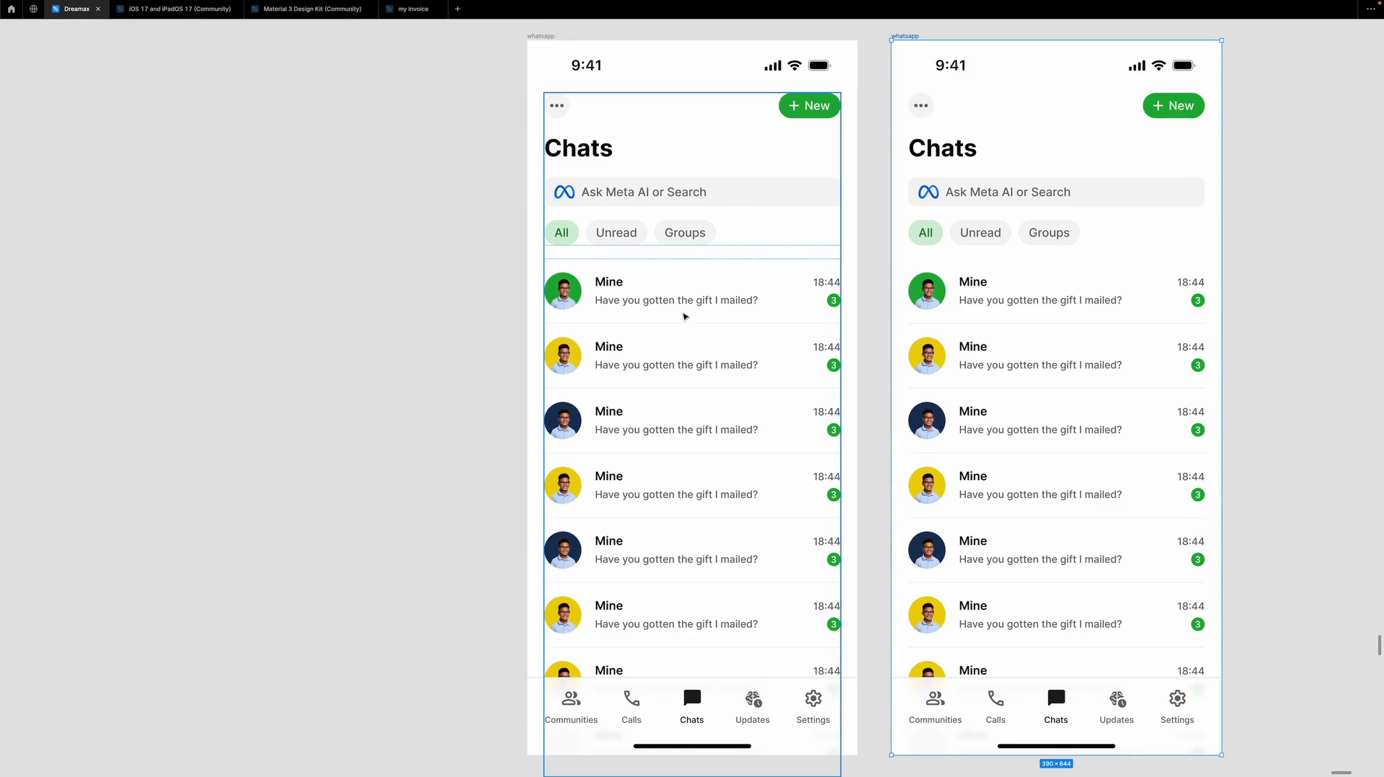
Paste the checkbox into the first chat row of the original whatsapp frame and move it ahead of the avatar.
double_click(613, 301)
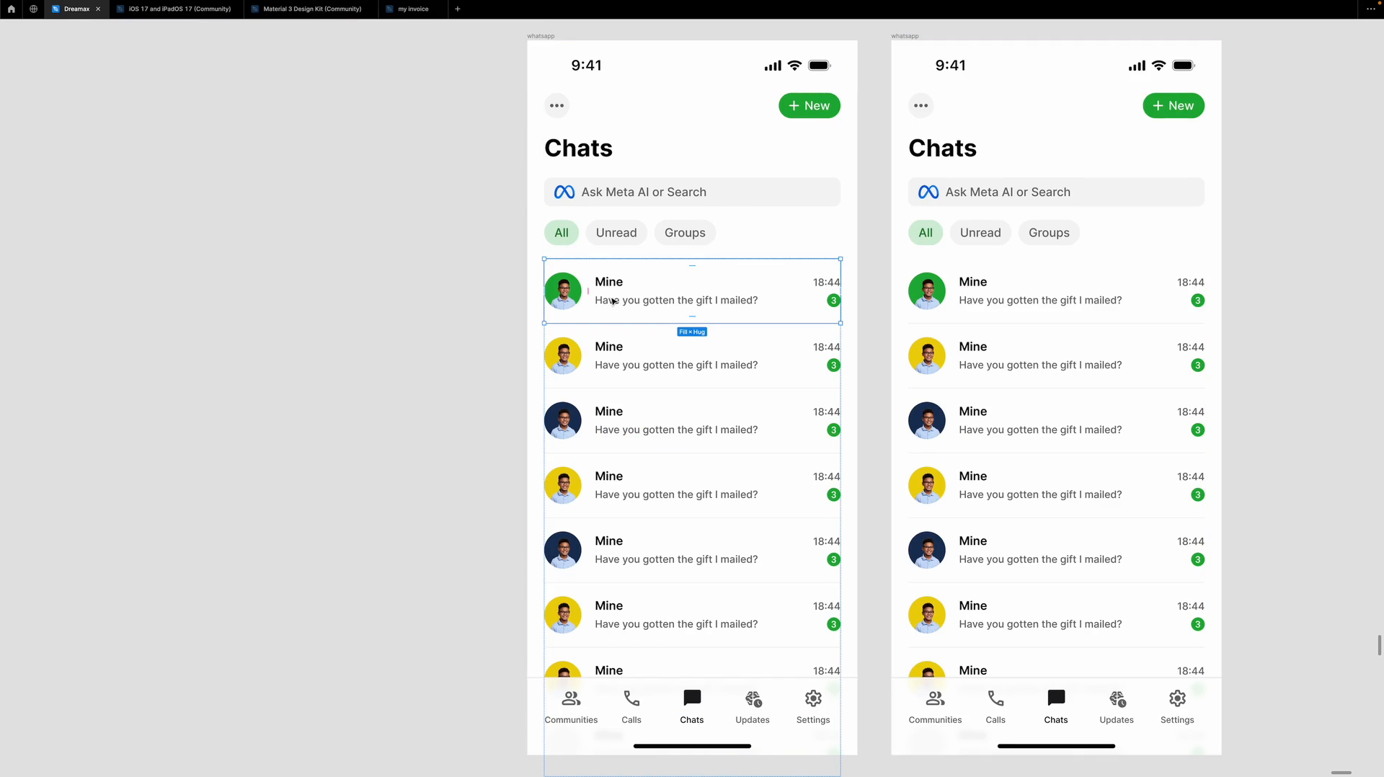
key(ctrl+v)
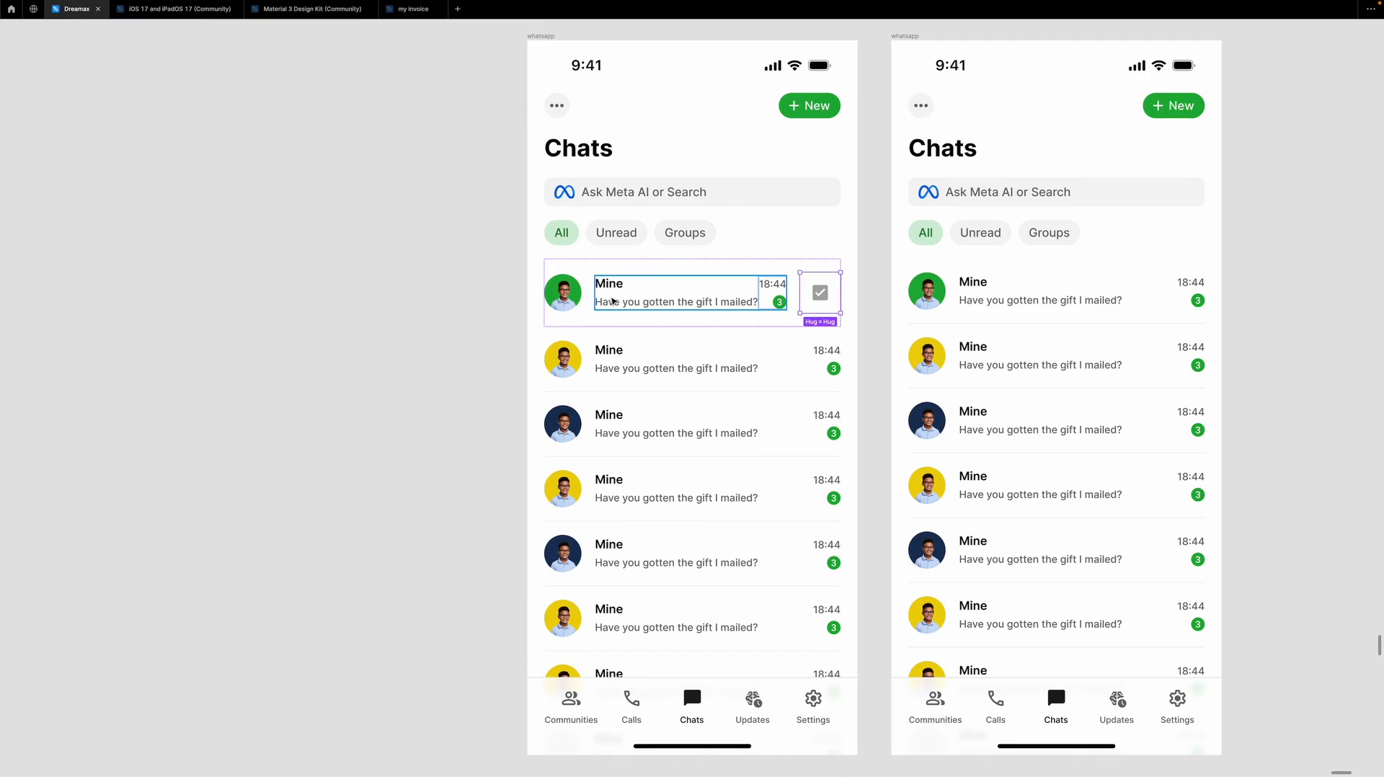
key(Left)
key(Left)
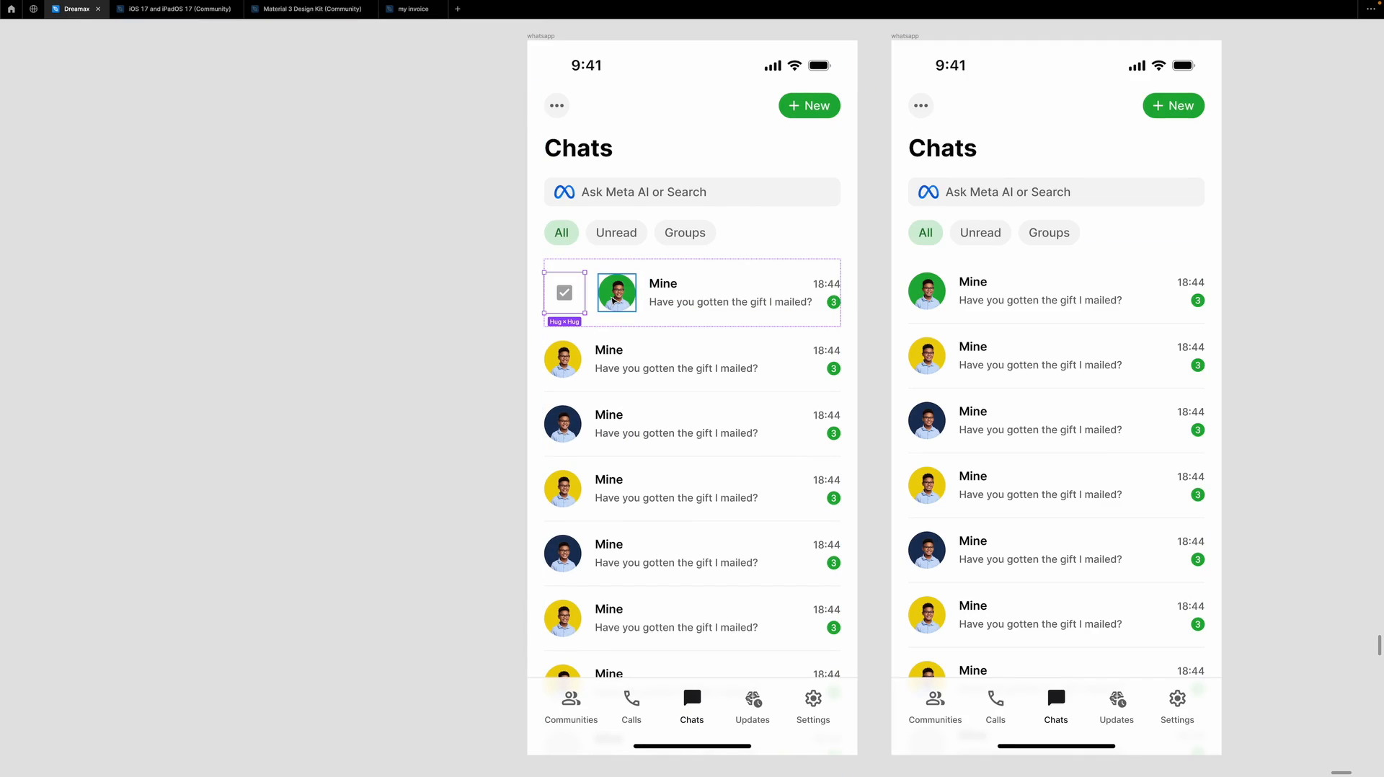
click(483, 301)
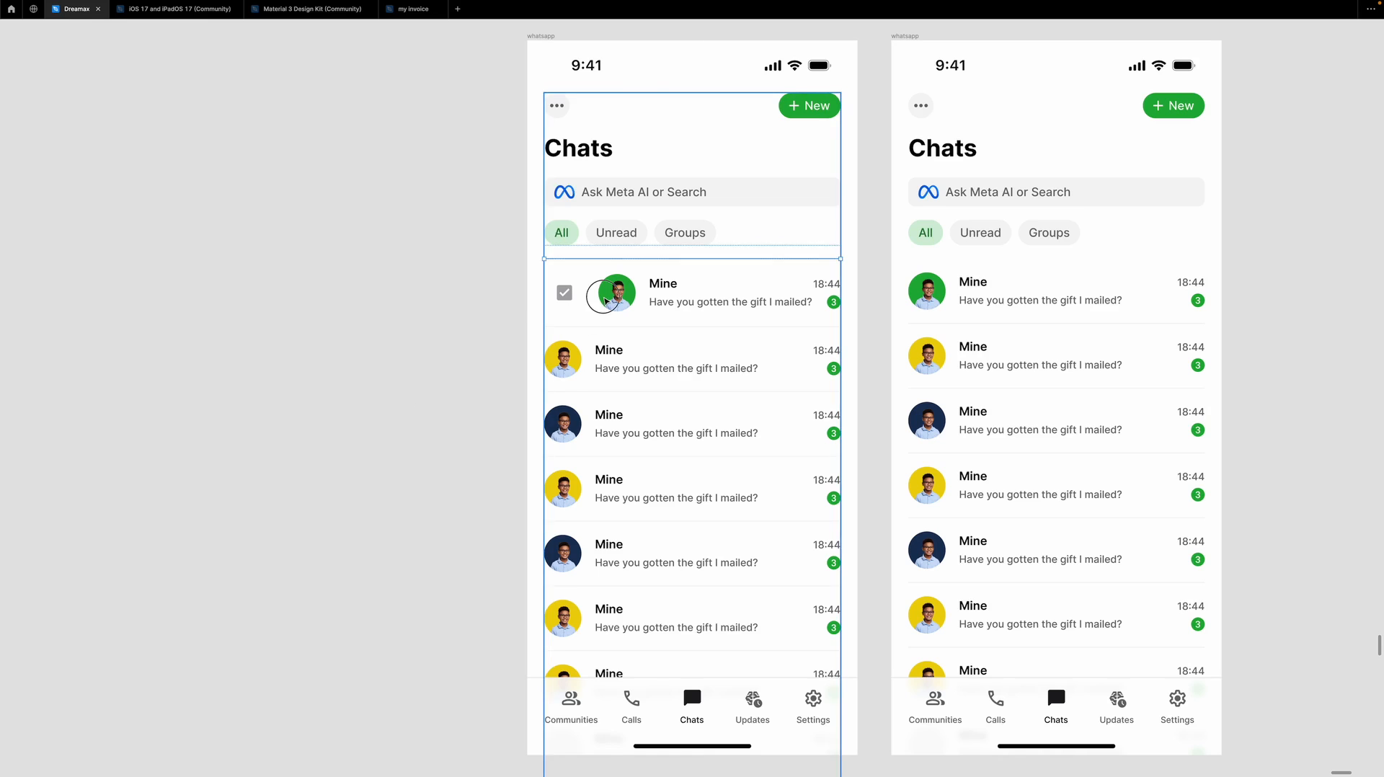
Detach the checkbox instance in the first chat row from its component.
click(604, 301)
double_click(565, 293)
scroll(565, 292, up, 5)
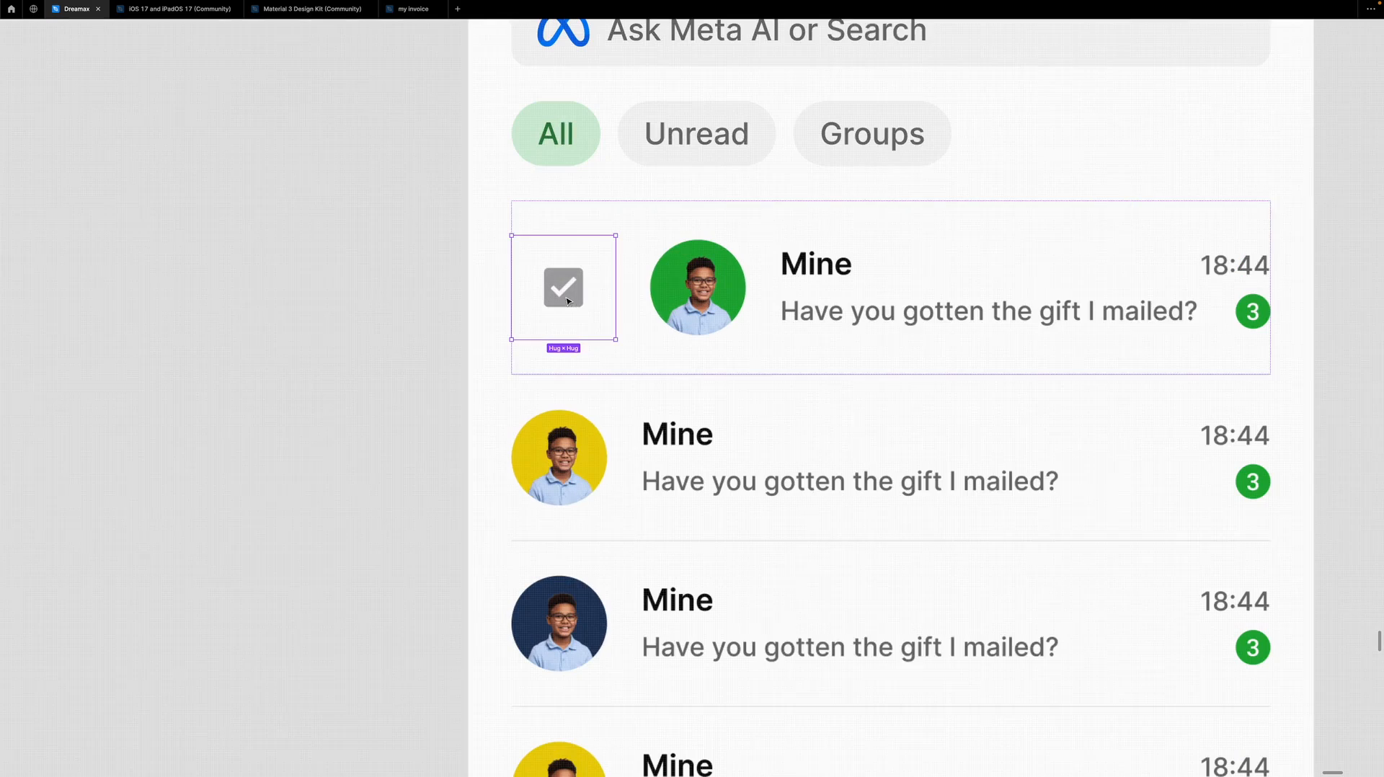
right_click(568, 296)
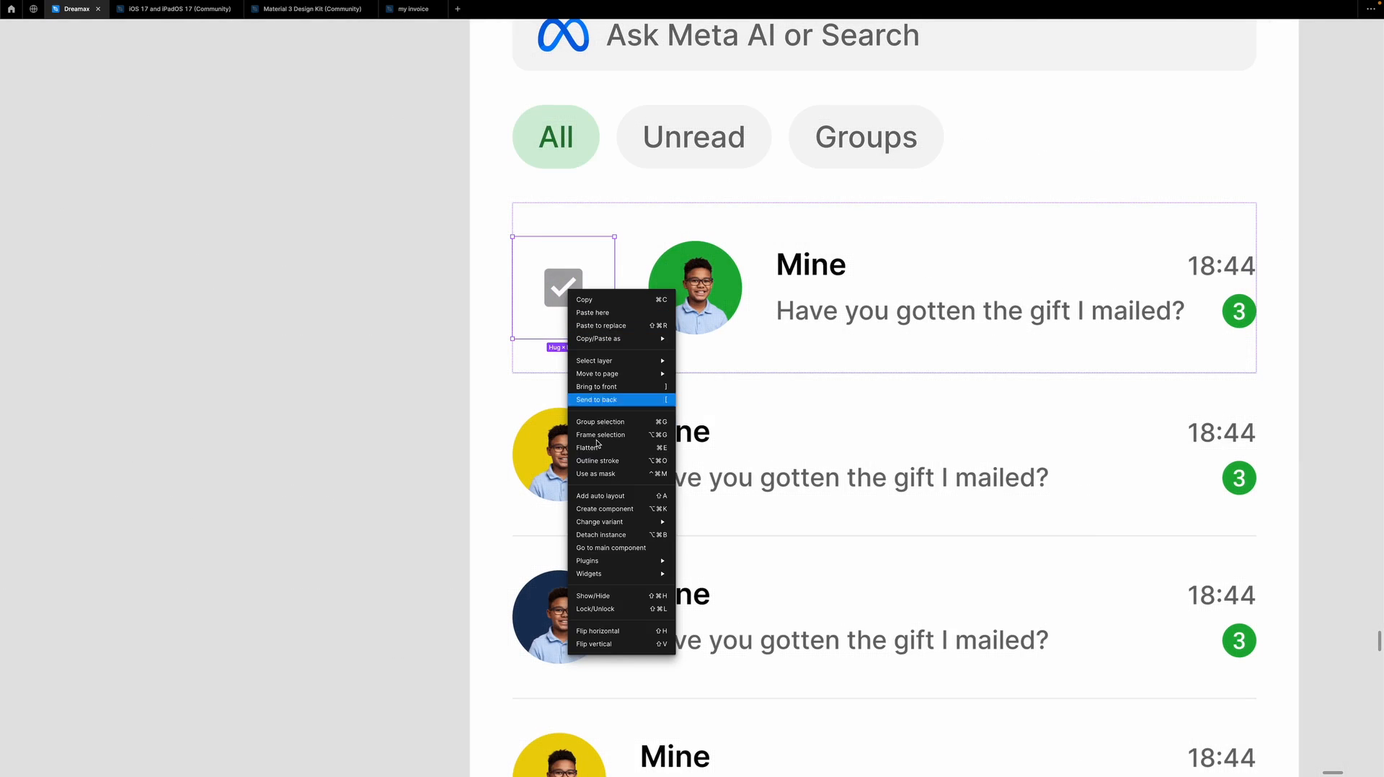
click(611, 535)
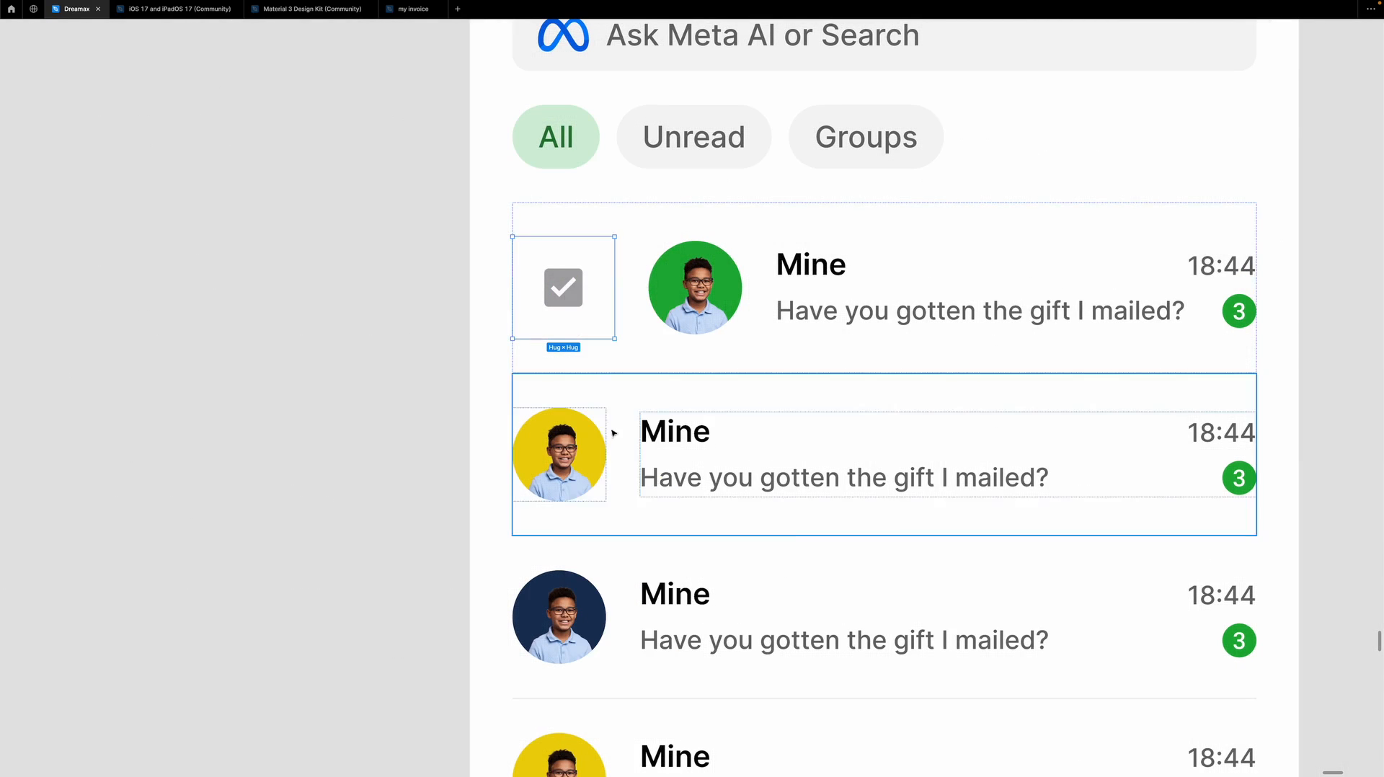
click(571, 285)
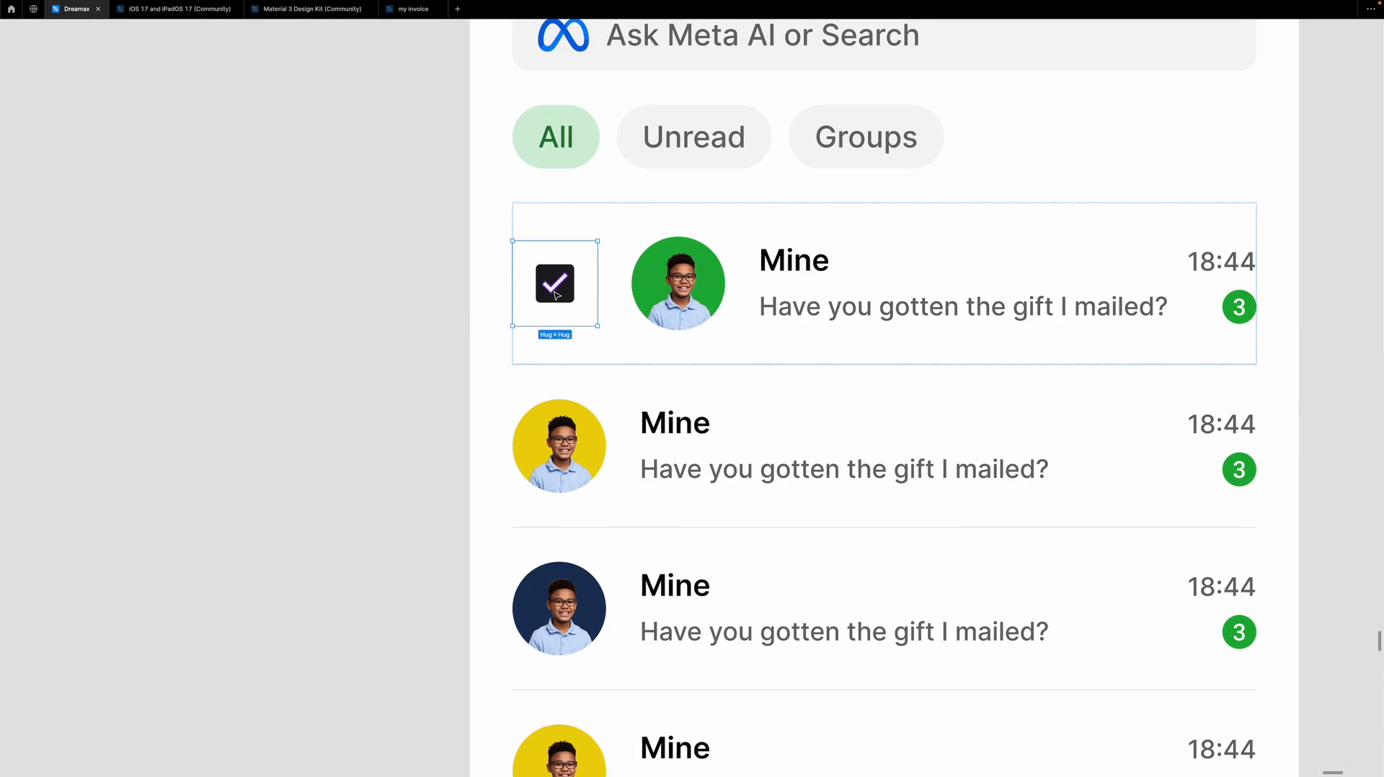
Try to ungroup the checkbox in the first chat row.
key(super+shift+g)
key(super+z)
double_click(560, 288)
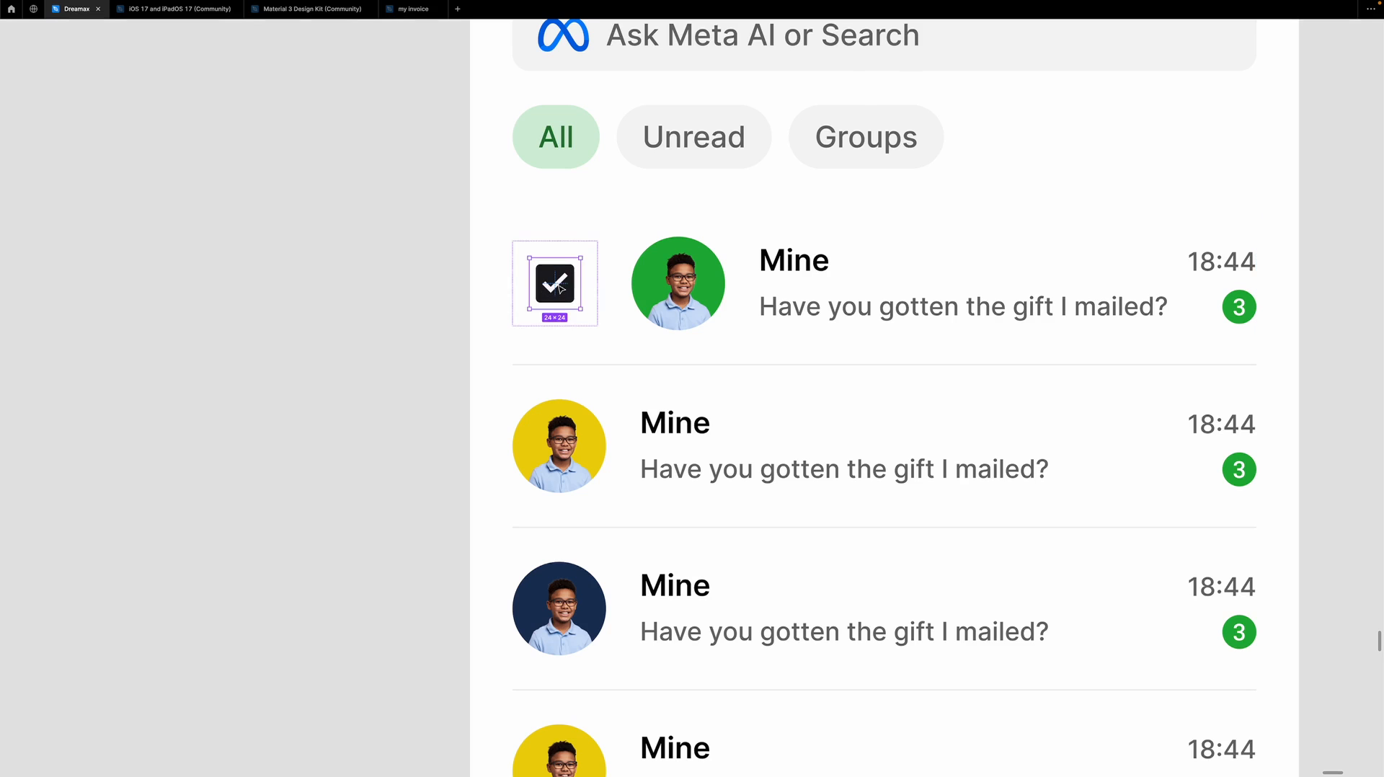
click(594, 258)
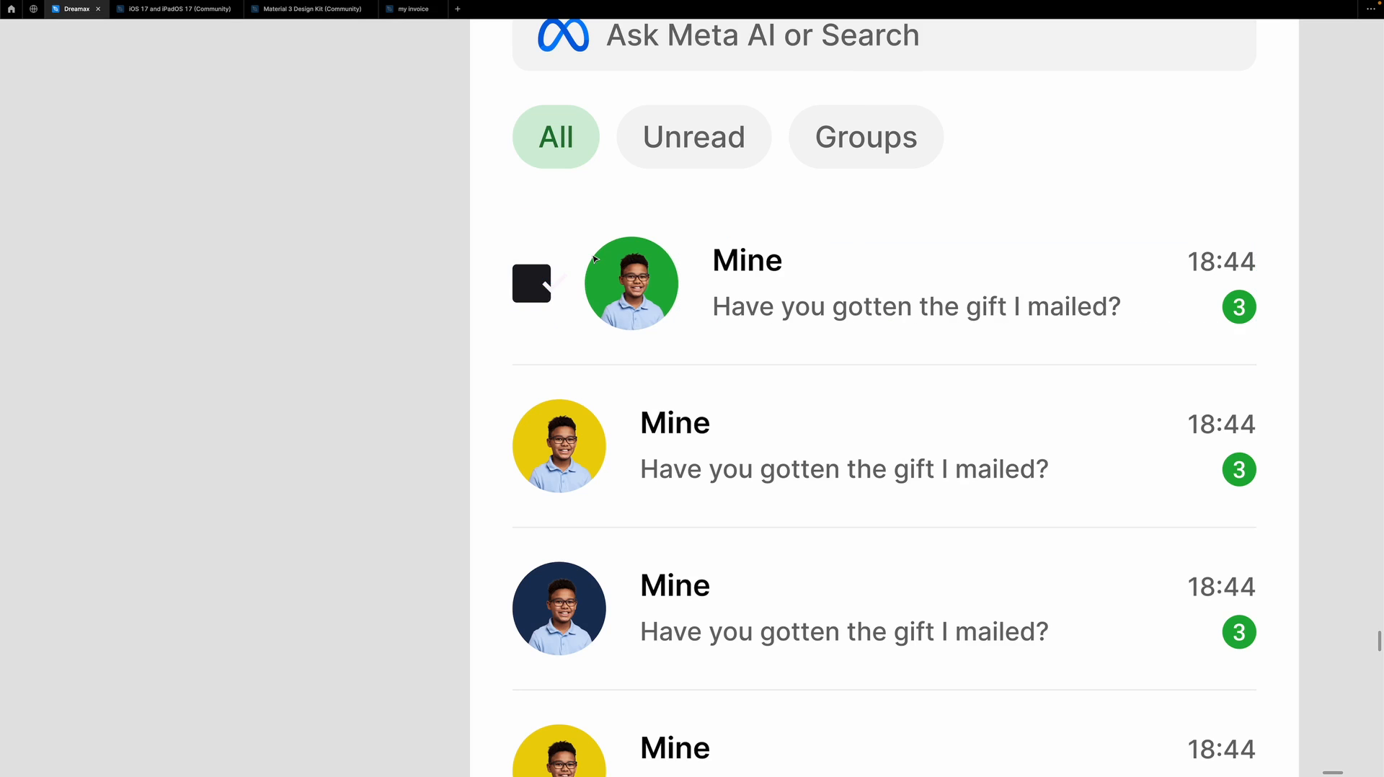
key(super+z)
Place a copy of the first row's check icon on the empty canvas beside the whatsapp frame.
drag(565, 281, 380, 284)
key(Escape)
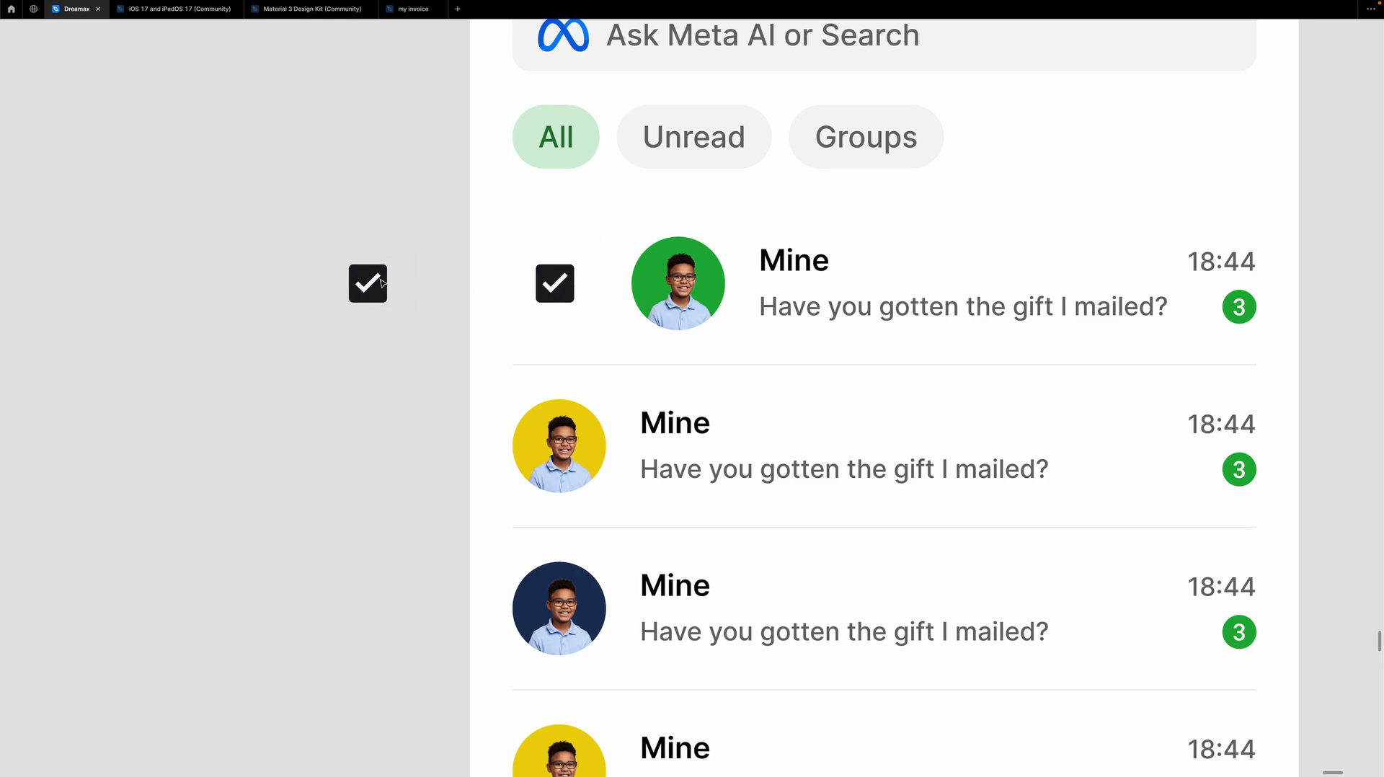
click(382, 224)
drag(366, 278, 296, 278)
key(super+z)
Detach the copied check icon's instance and wrap its 18 × 18 graphic in a frame.
click(369, 285)
right_click(369, 283)
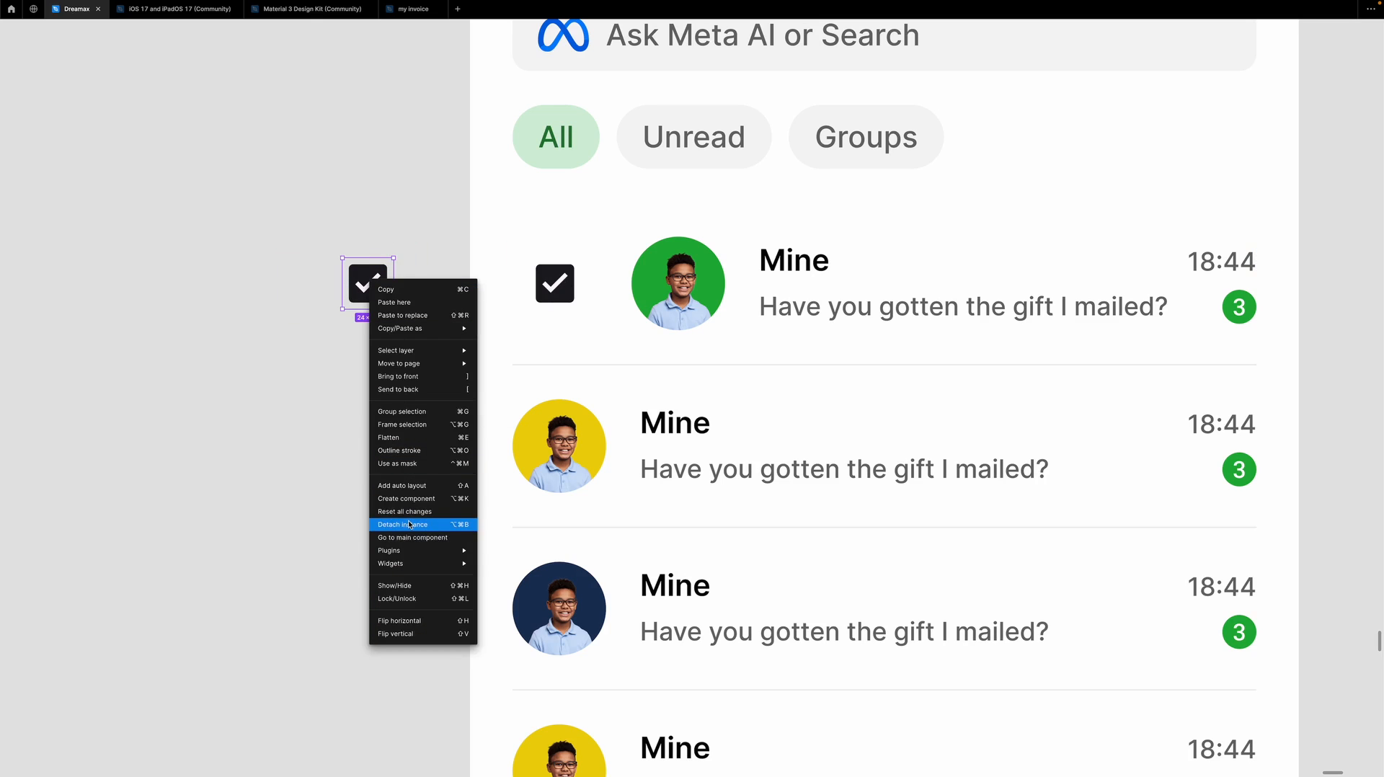
click(410, 522)
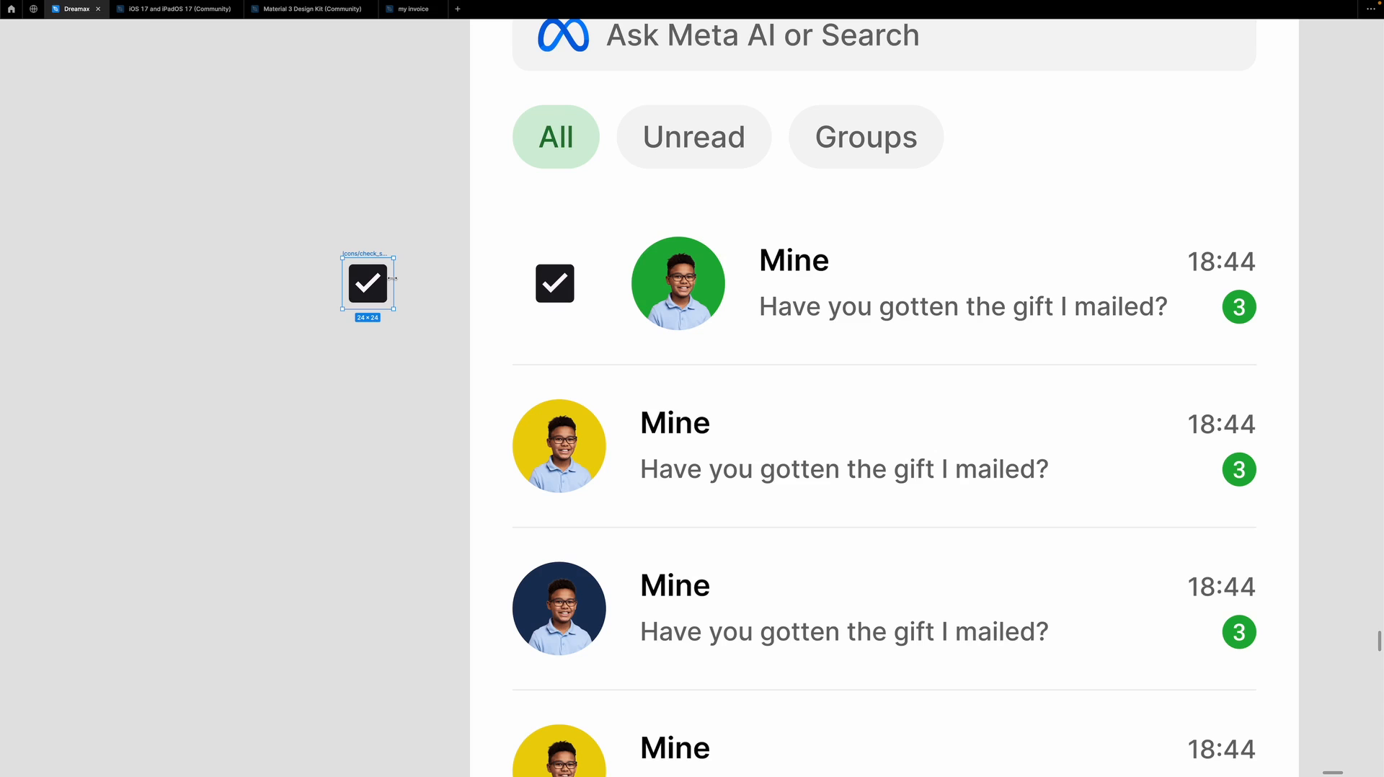
drag(392, 278, 323, 321)
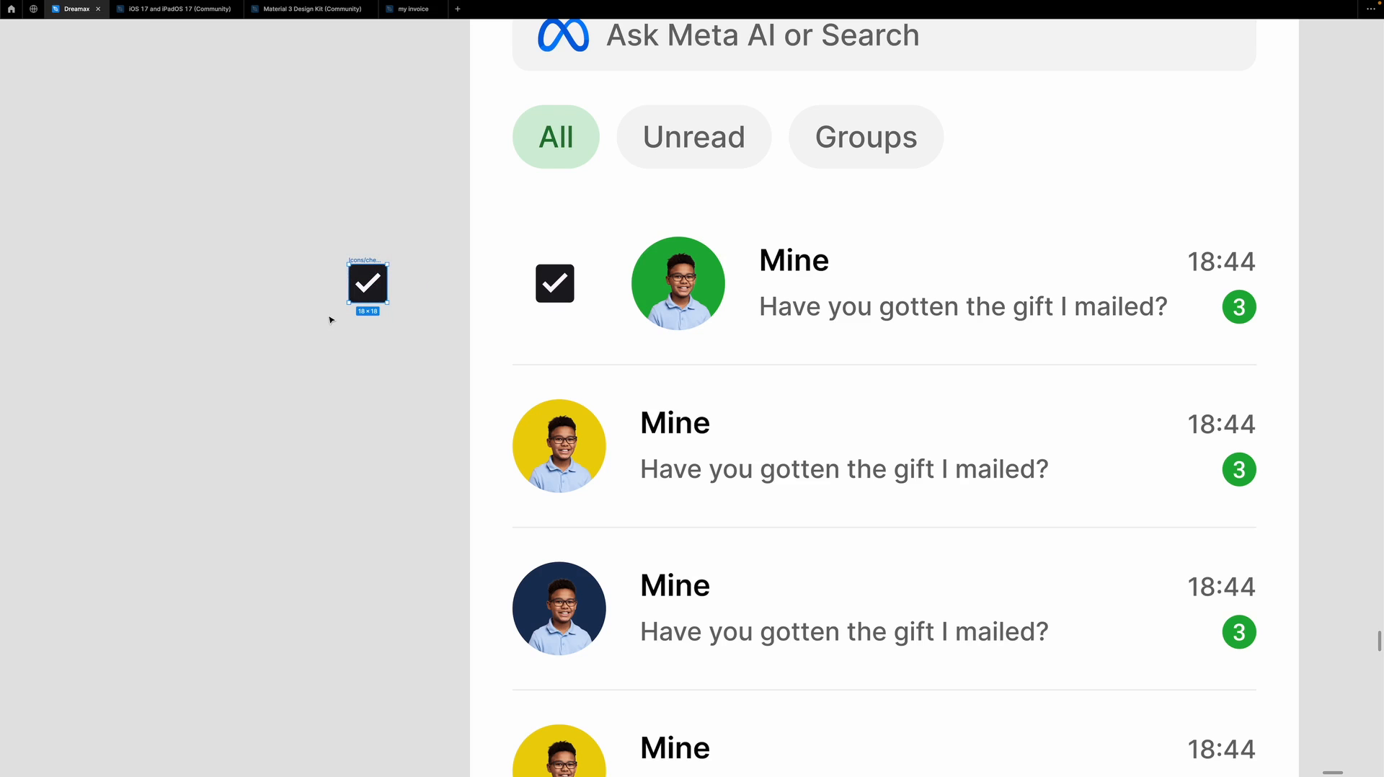
right_click(372, 278)
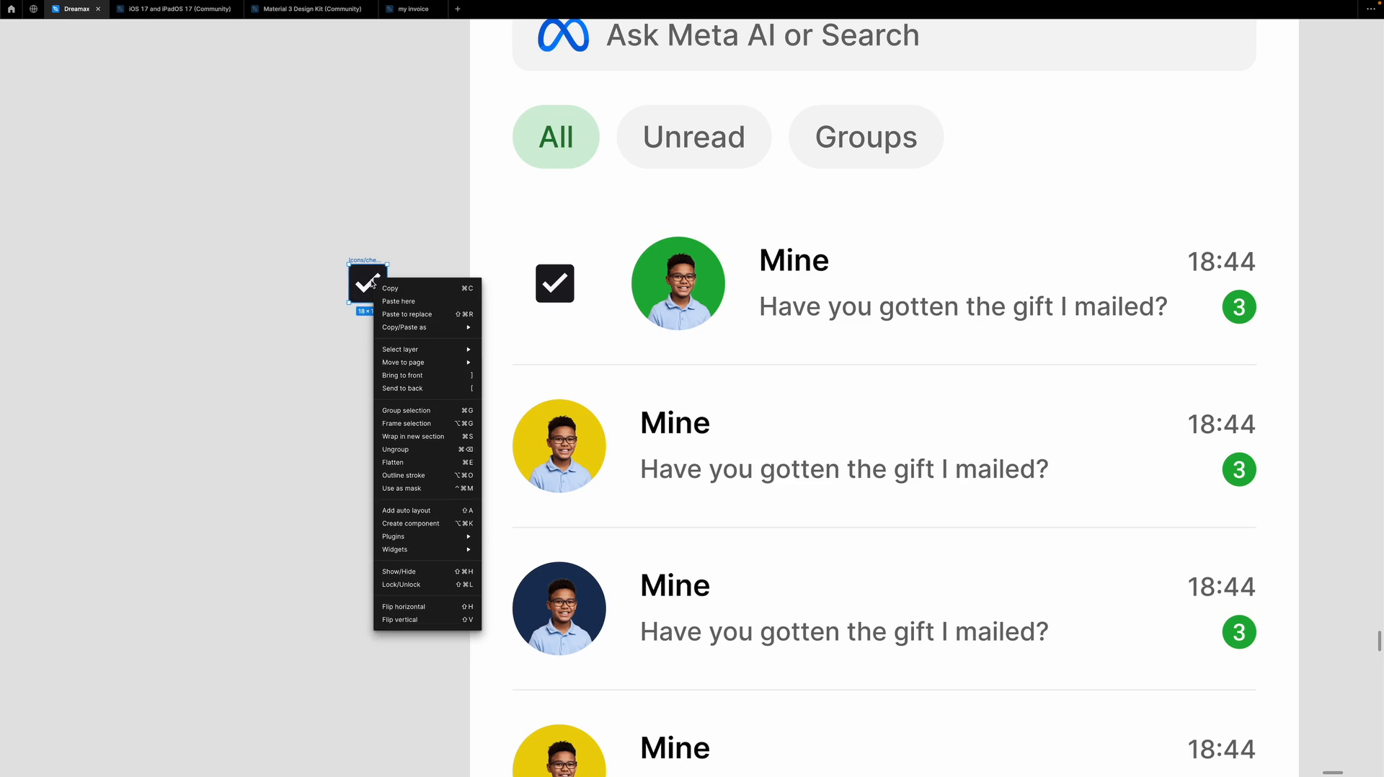
click(410, 425)
key(shift+2)
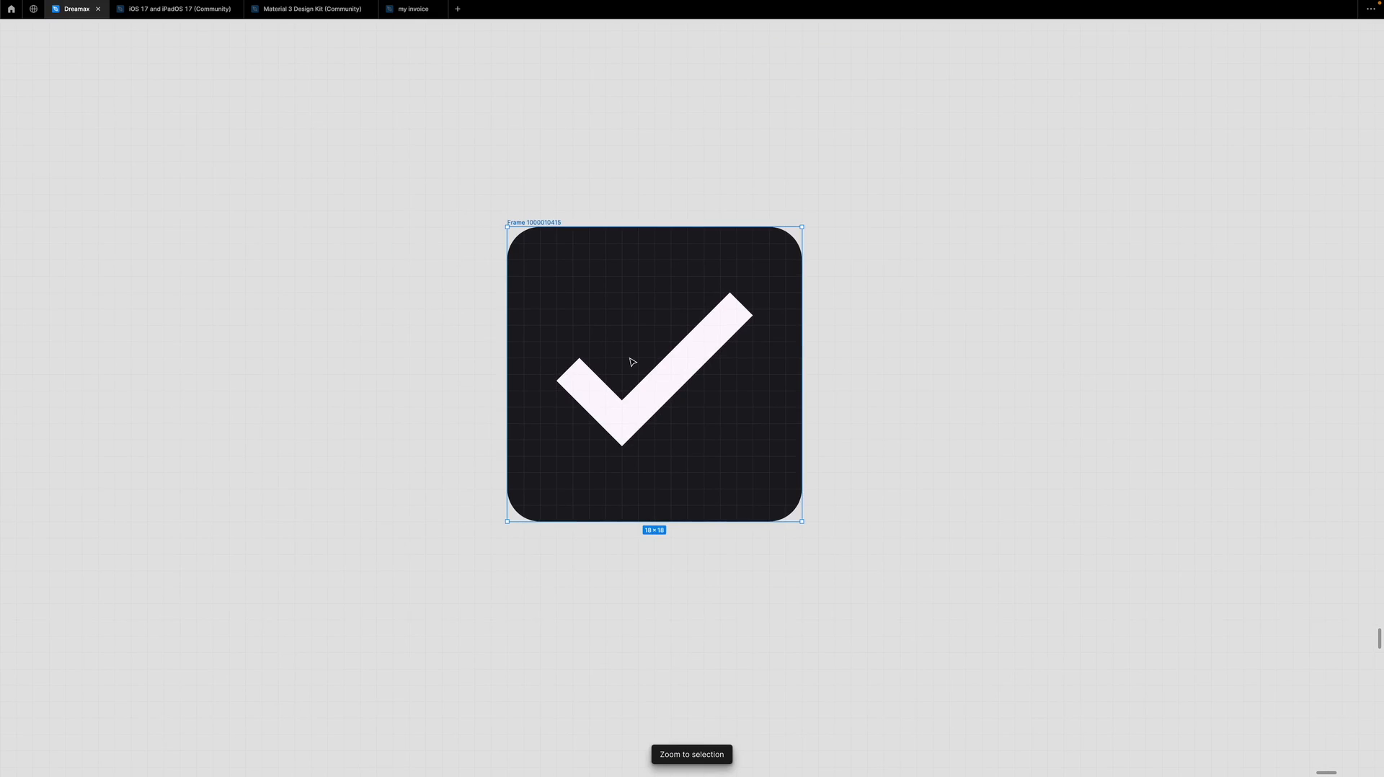
Delete the dark rounded square behind the copied check mark.
key(super+backslash)
click(432, 279)
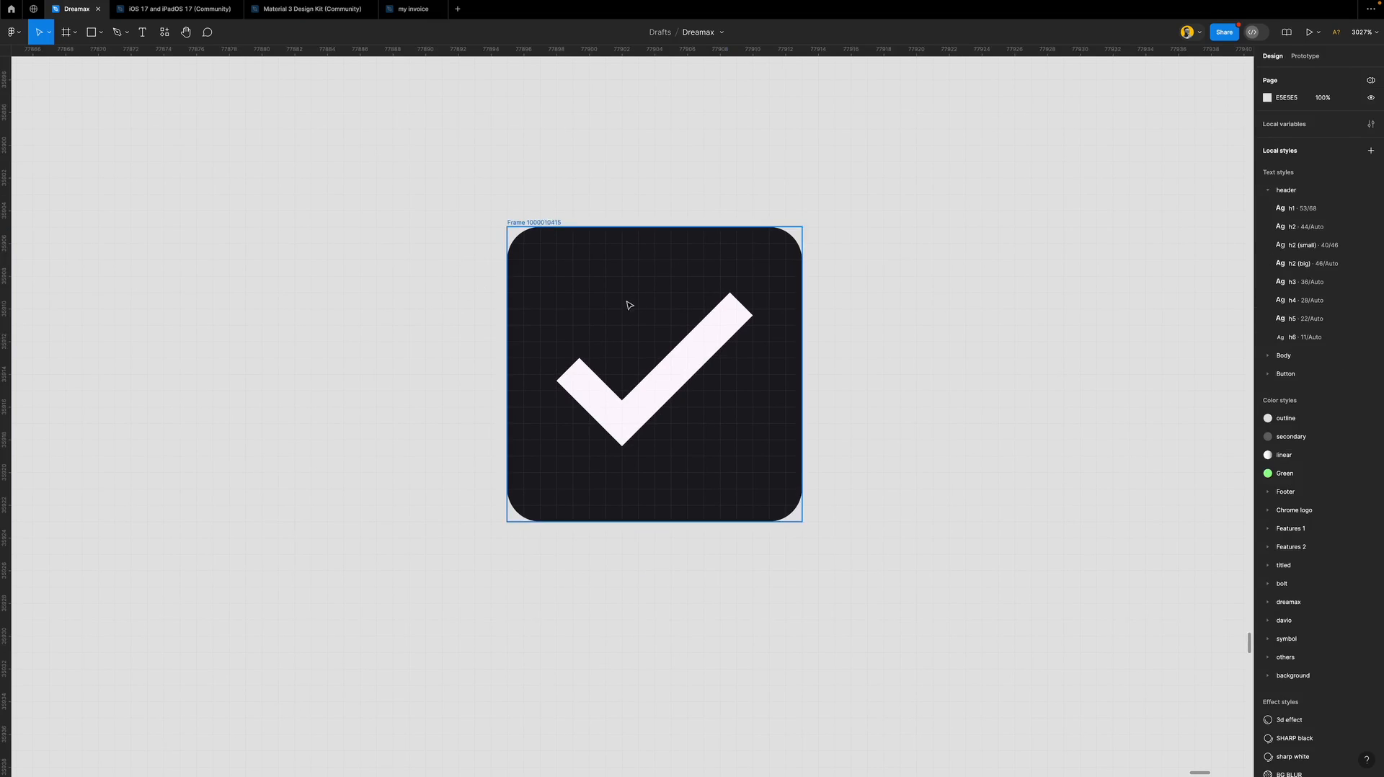
click(638, 300)
key(BackSpace)
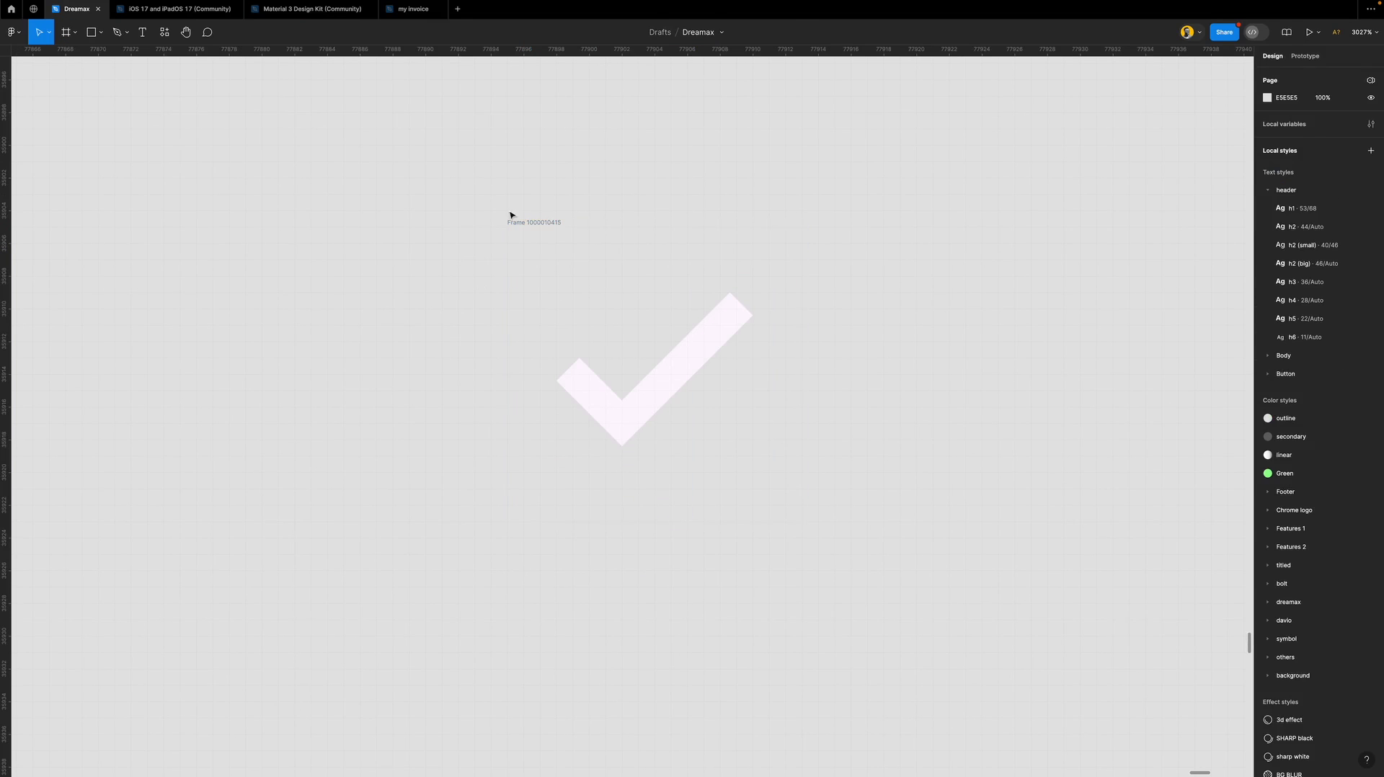
Set the check mark frame's corner radius to 60 and add a white FFFFFF fill.
click(534, 223)
click(1331, 155)
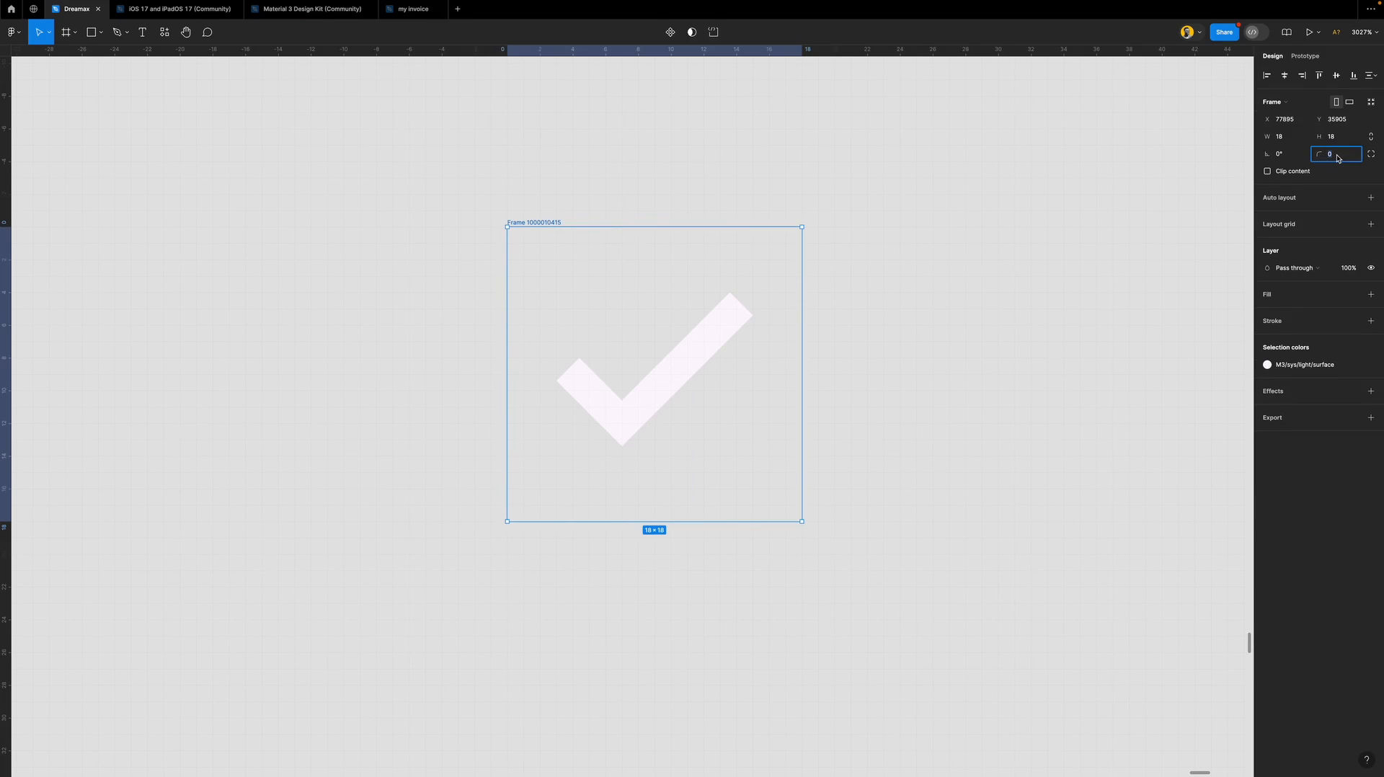
text(10)
key(Return)
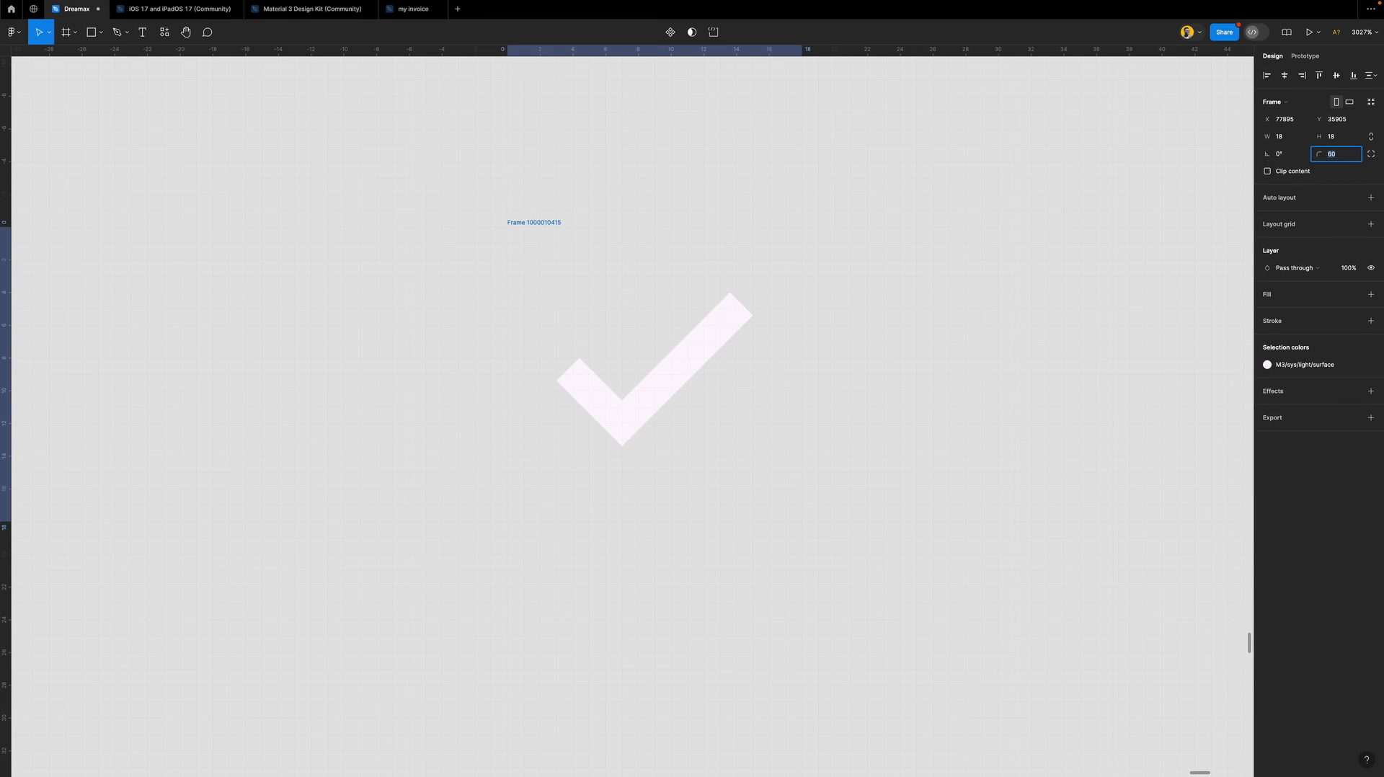
click(1309, 297)
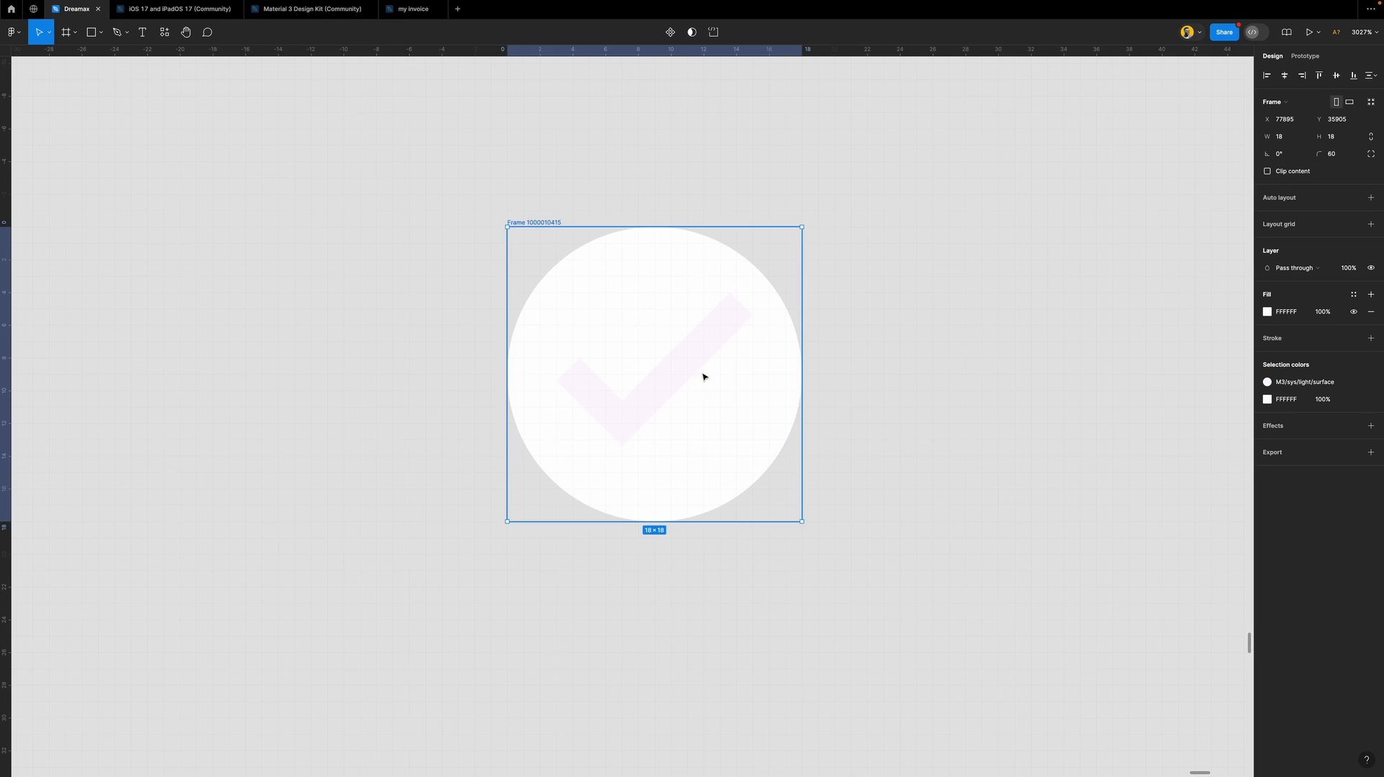
Change the check mark frame's fill to 1FAF38, copied from the first row's avatar background.
scroll(455, 366, down, 5)
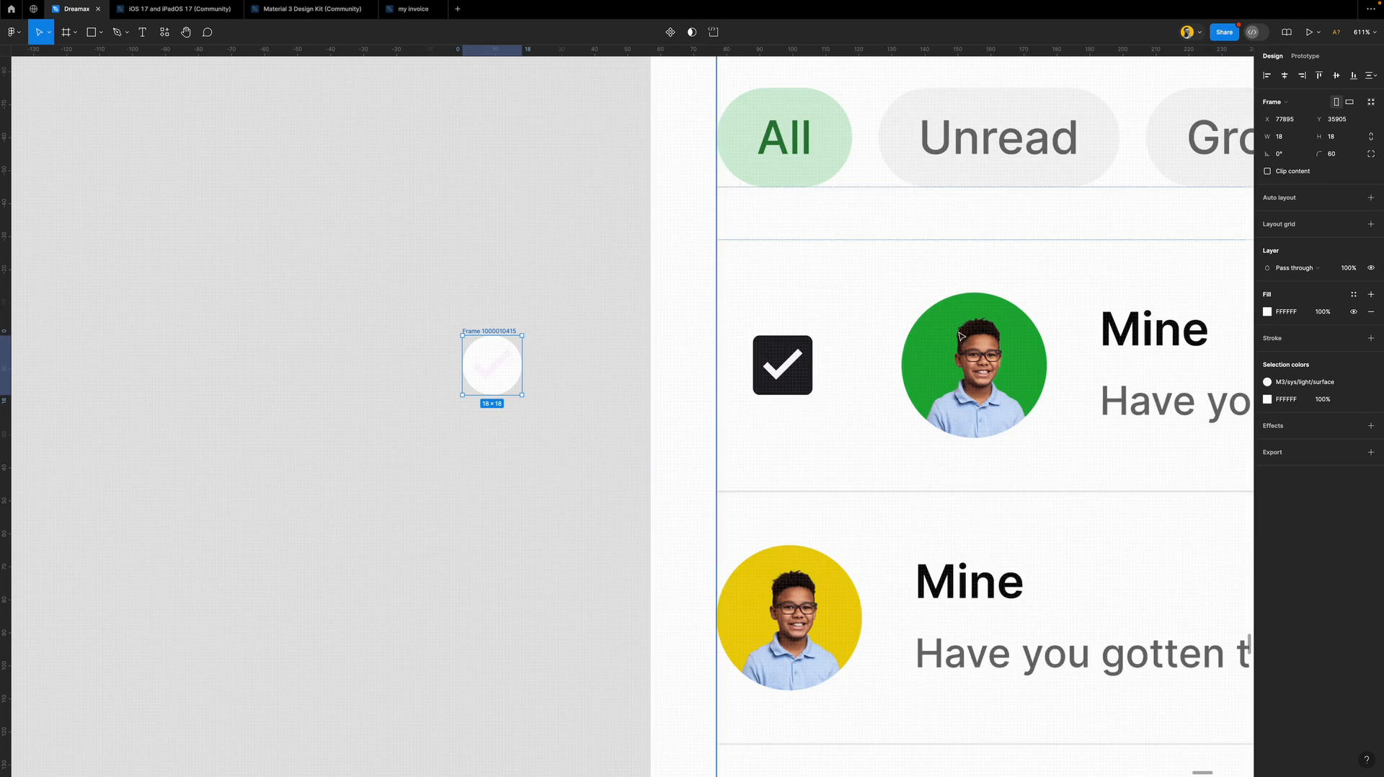
click(922, 329)
key(Escape)
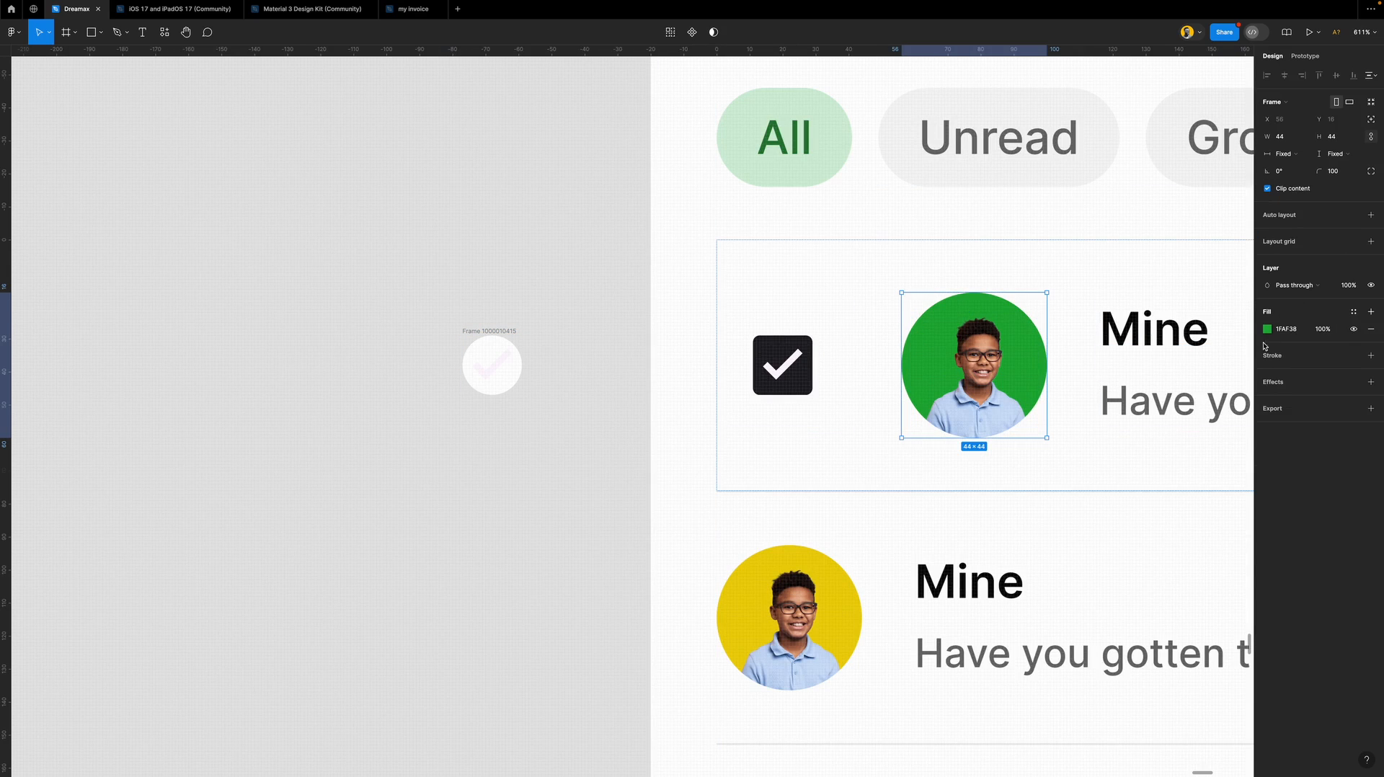
click(1287, 329)
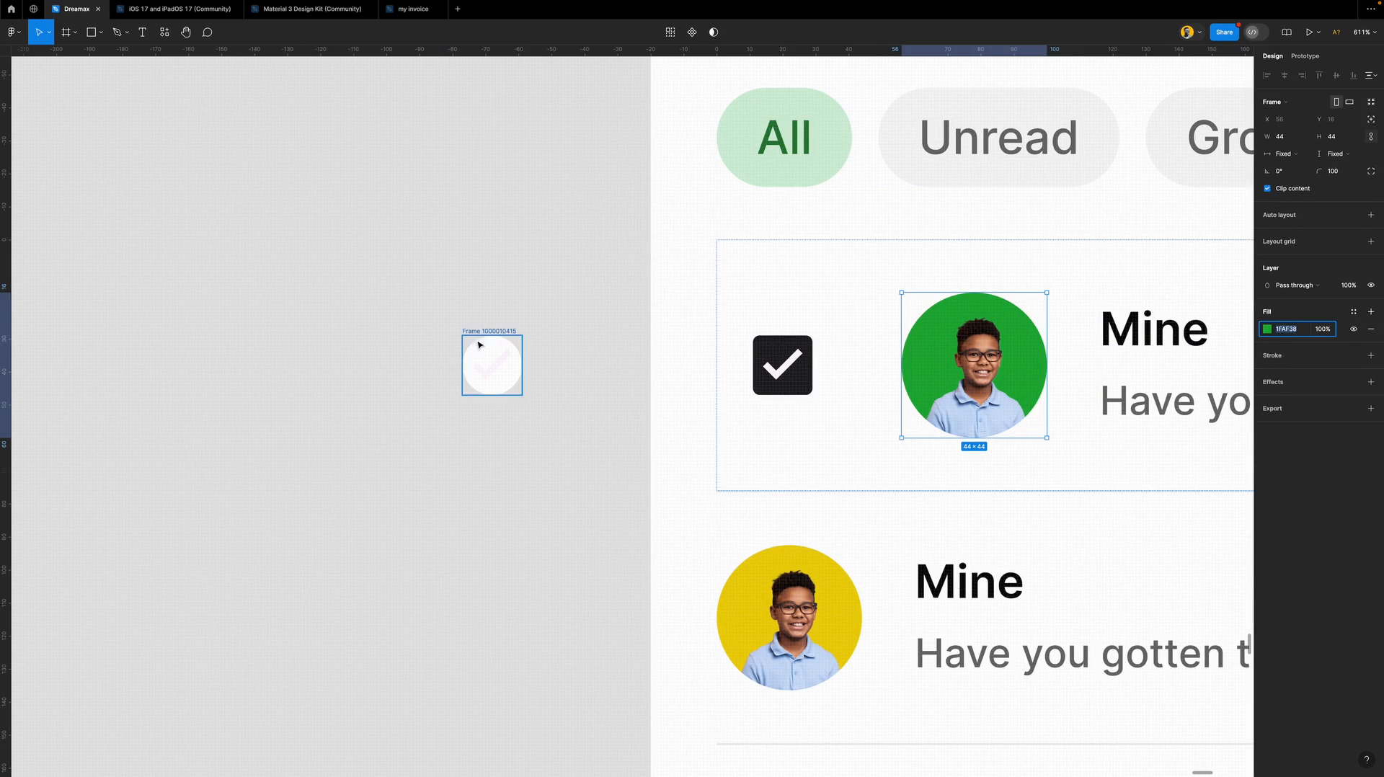
click(491, 364)
click(1286, 312)
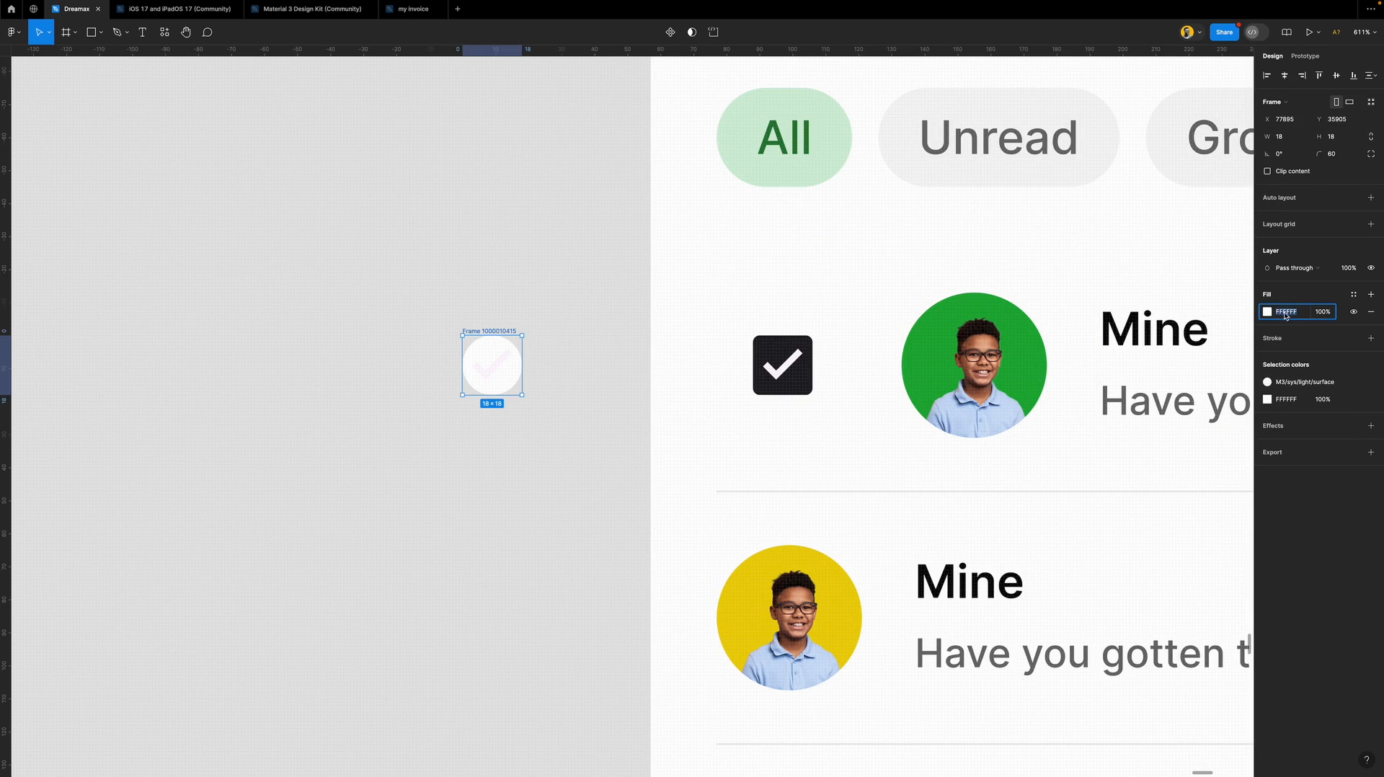
text(1FAF38)
key(Return)
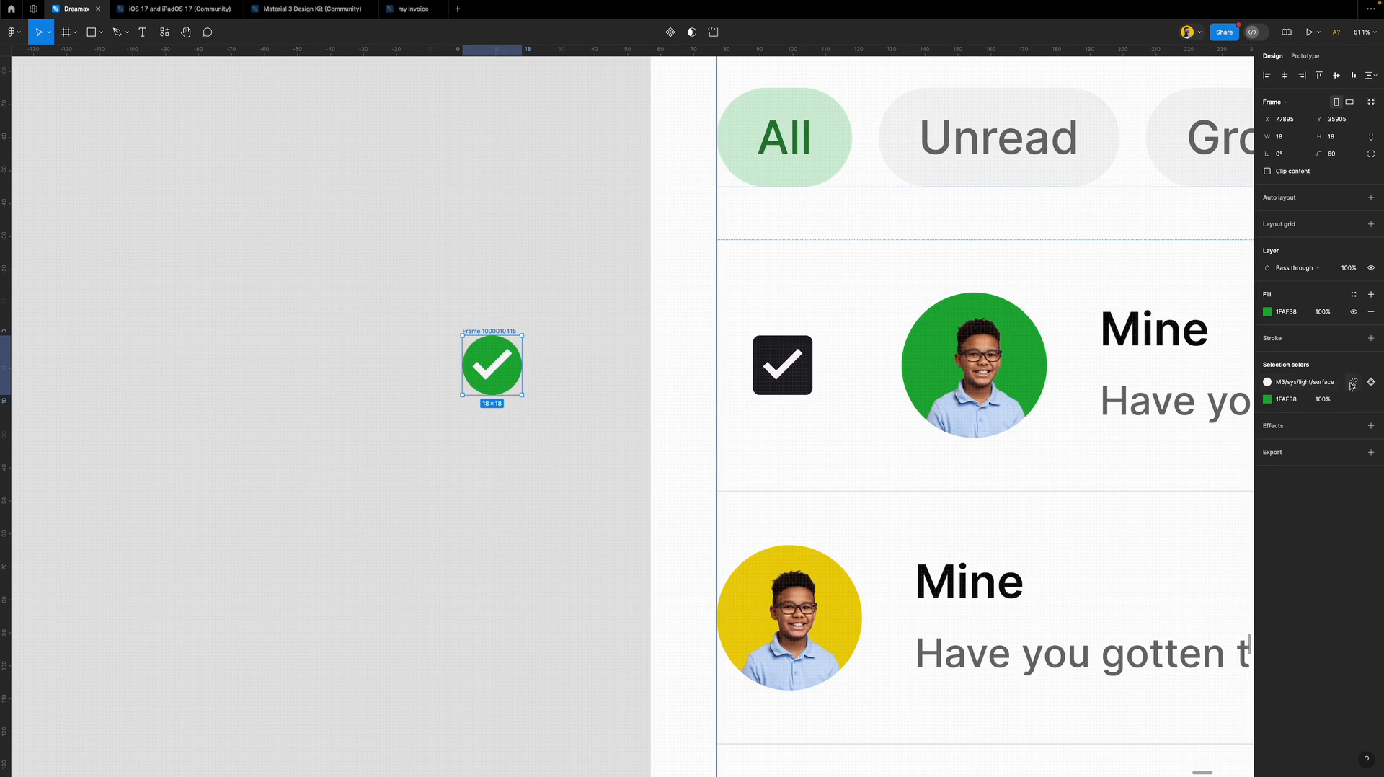
Detach the check mark's M3/sys/light/surface colour style and set its colour to FFFFFF.
click(1354, 382)
click(1295, 400)
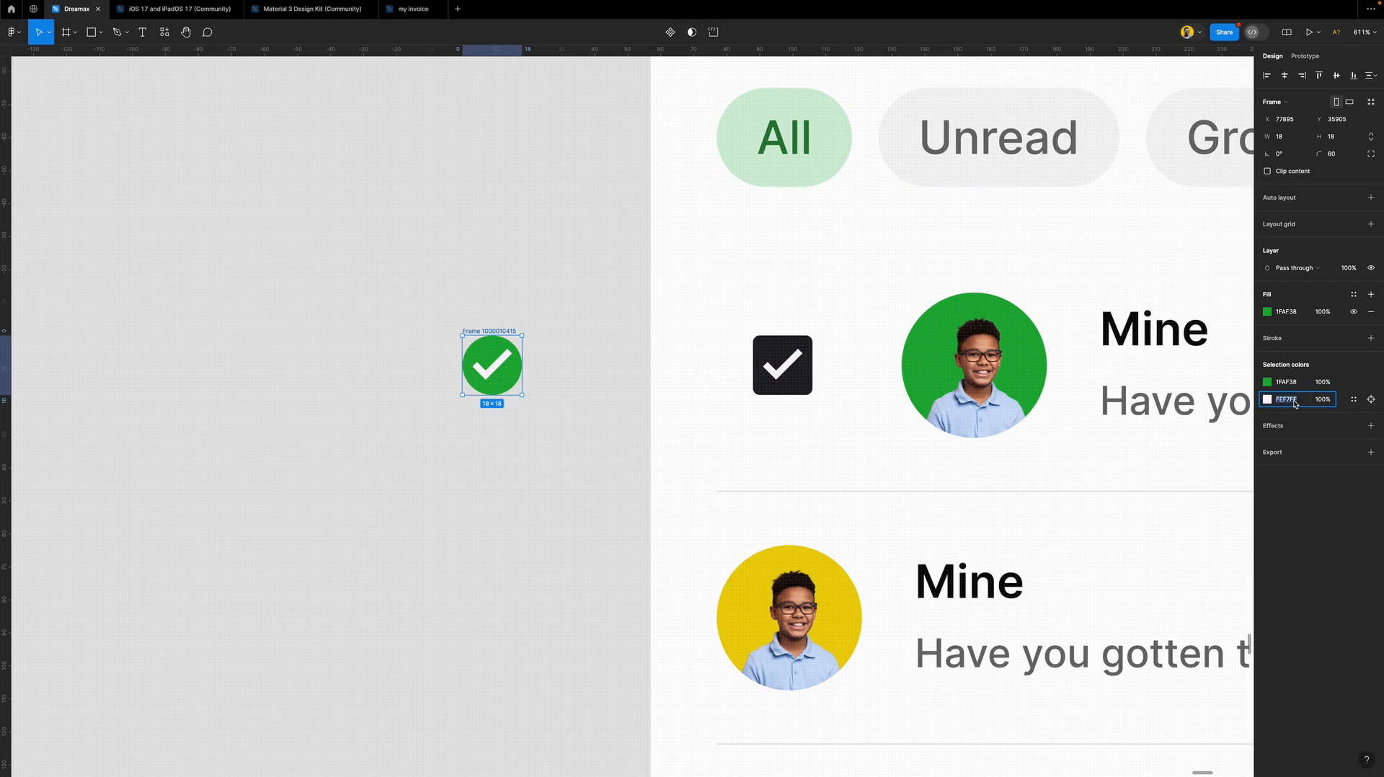
text(ffffff)
key(Return)
click(530, 401)
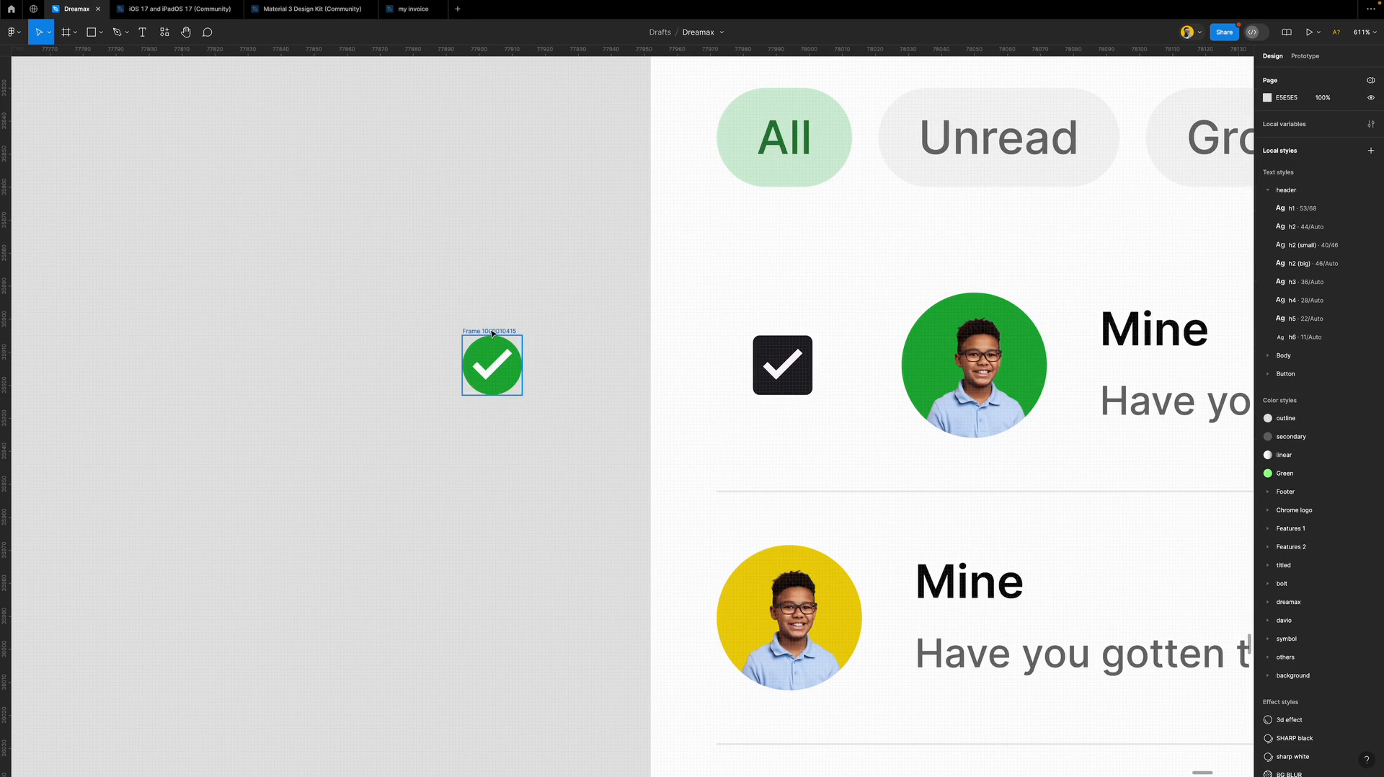
Duplicate the round green check mark frame directly below the original and delete the white check mark inside the copy.
click(493, 362)
drag(494, 362, 489, 451)
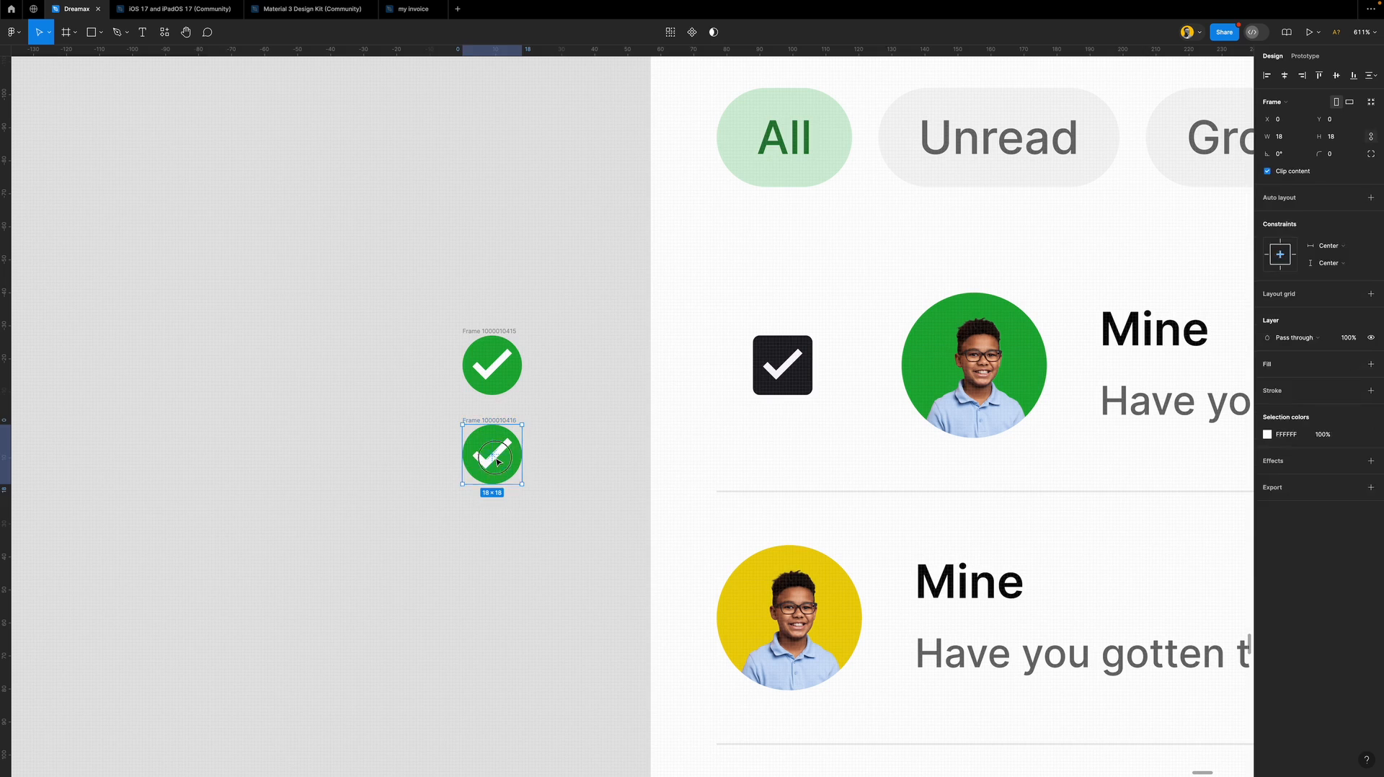
double_click(497, 461)
key(Delete)
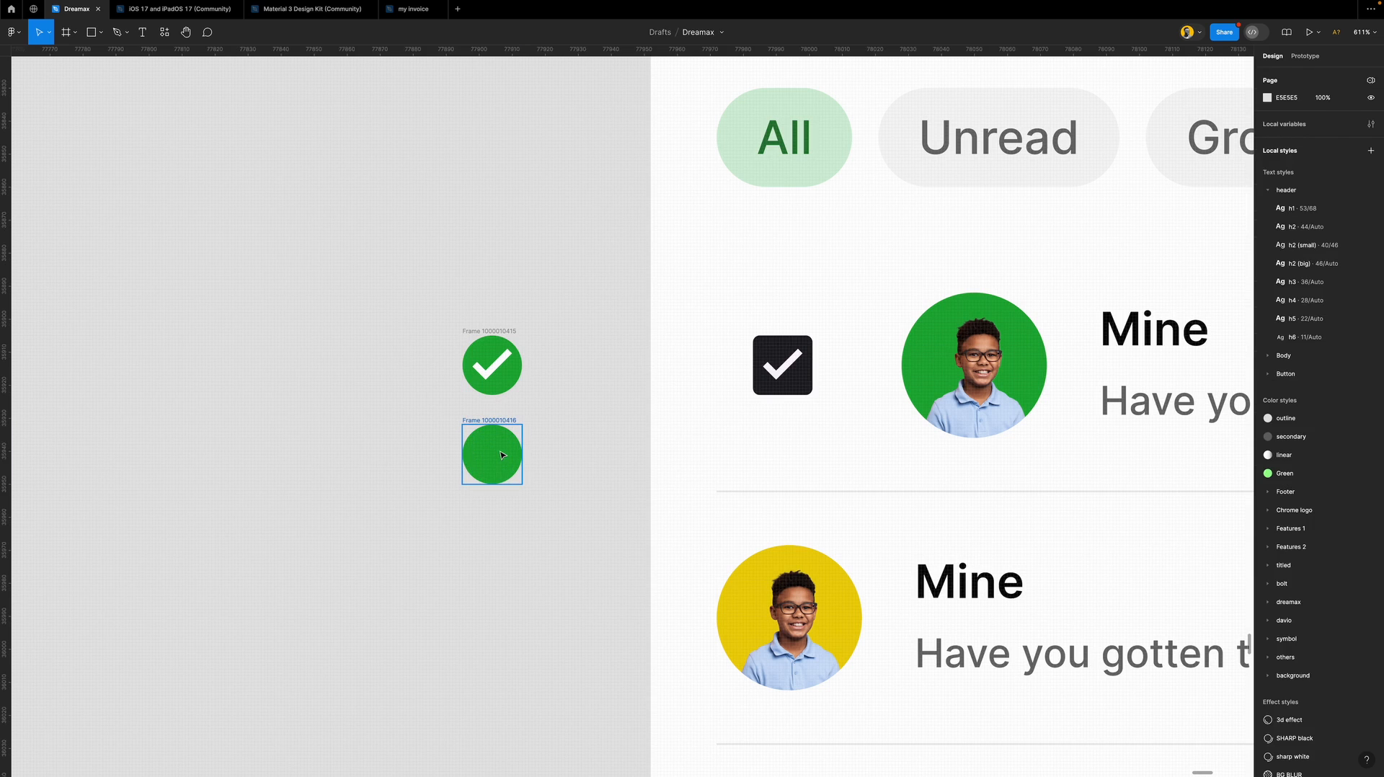
Turn the green copy into an outlined circle with no fill and a 1 px inside stroke in F4F4F4 sampled from the Unread chip.
click(503, 455)
click(1316, 341)
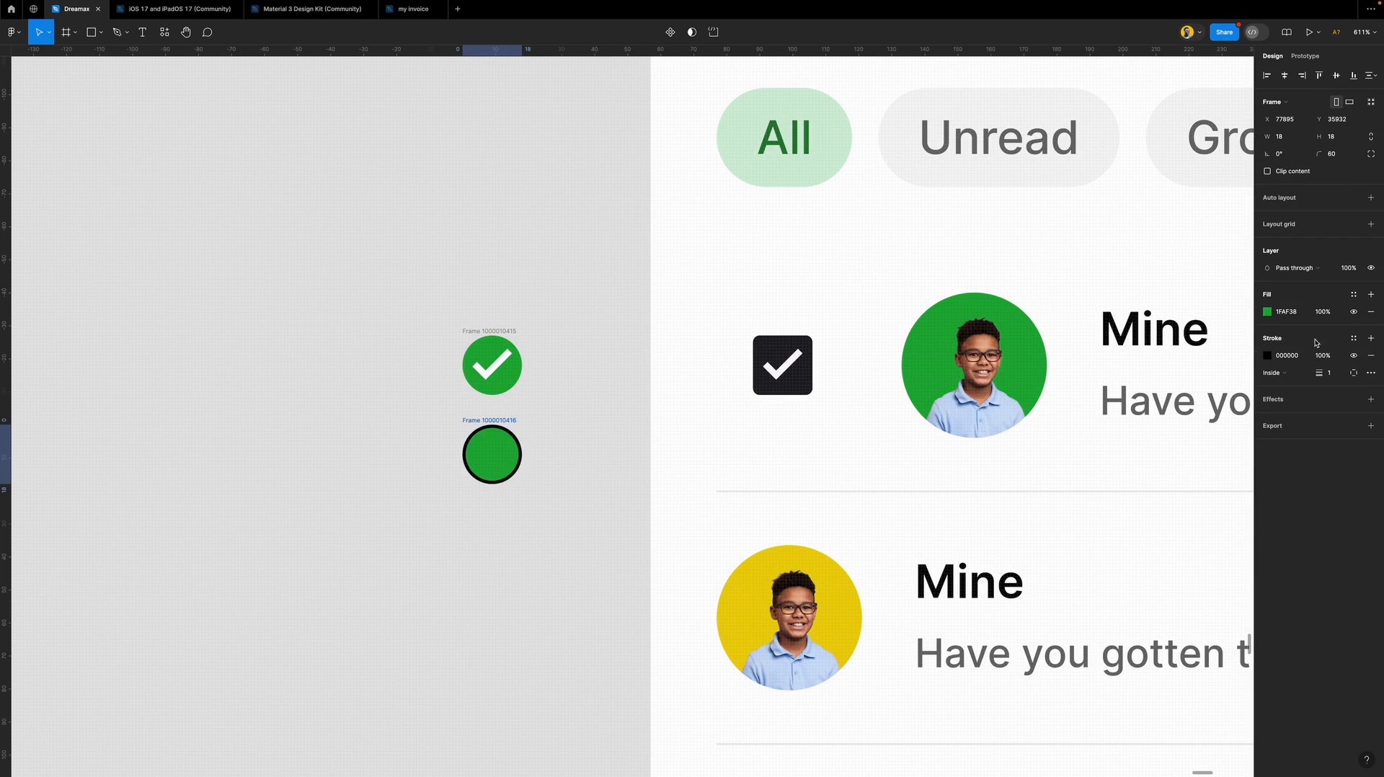
click(1371, 312)
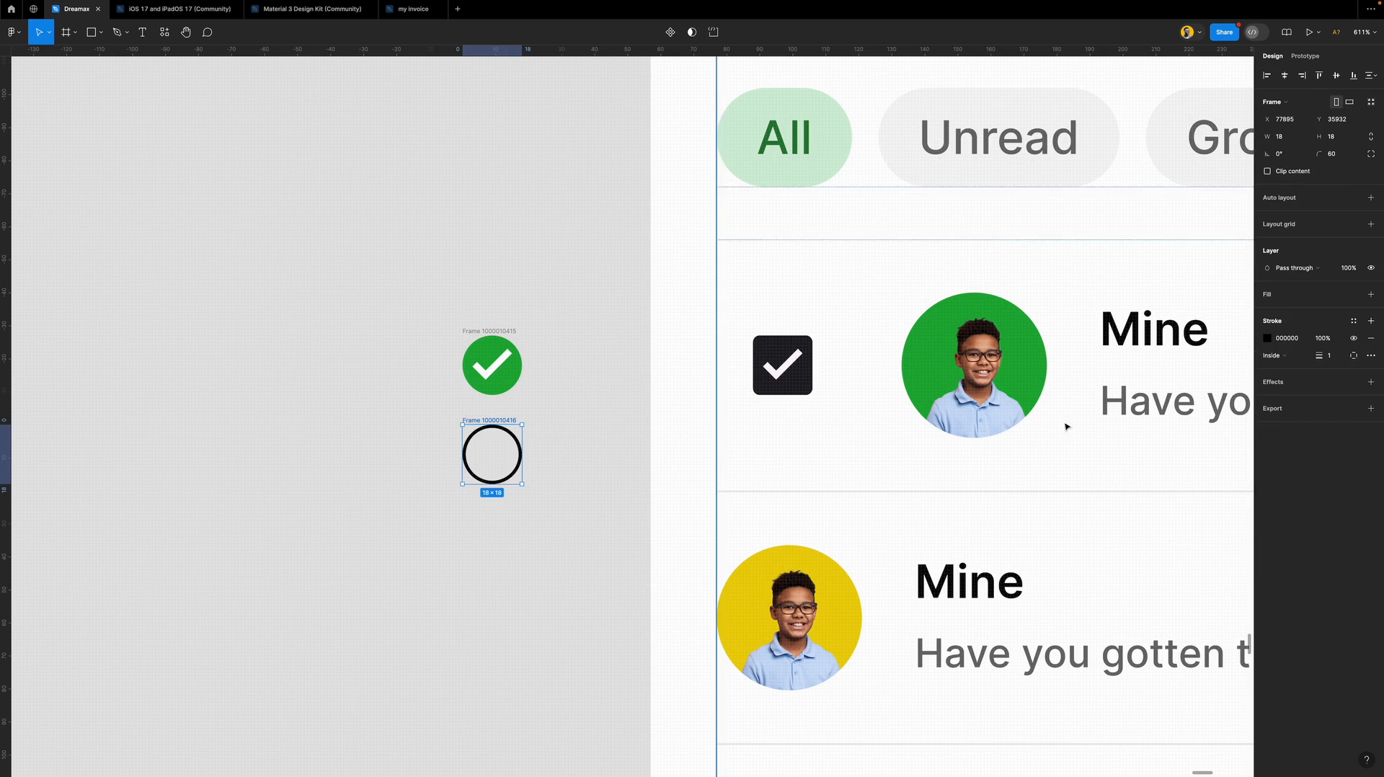
click(1267, 338)
click(1139, 524)
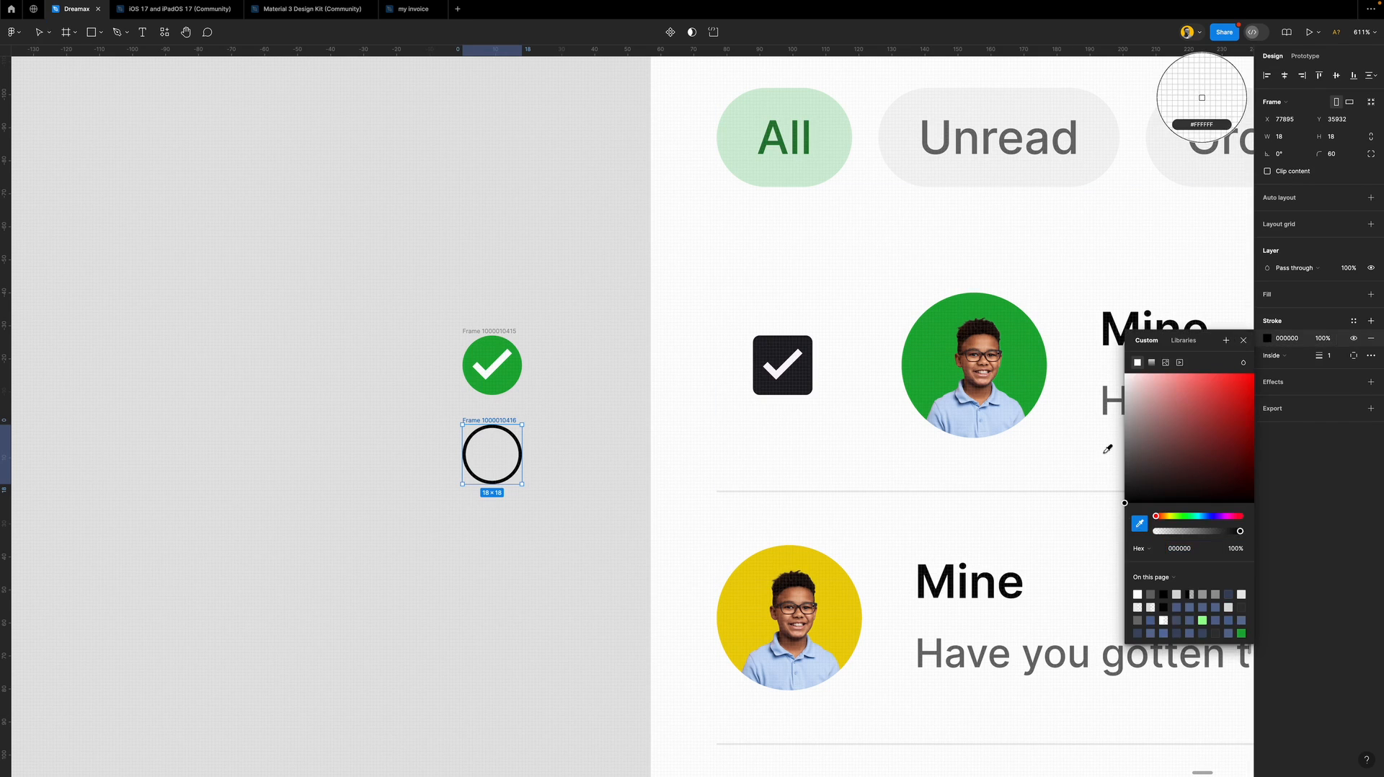
click(902, 136)
click(566, 375)
scroll(565, 375, down, 3)
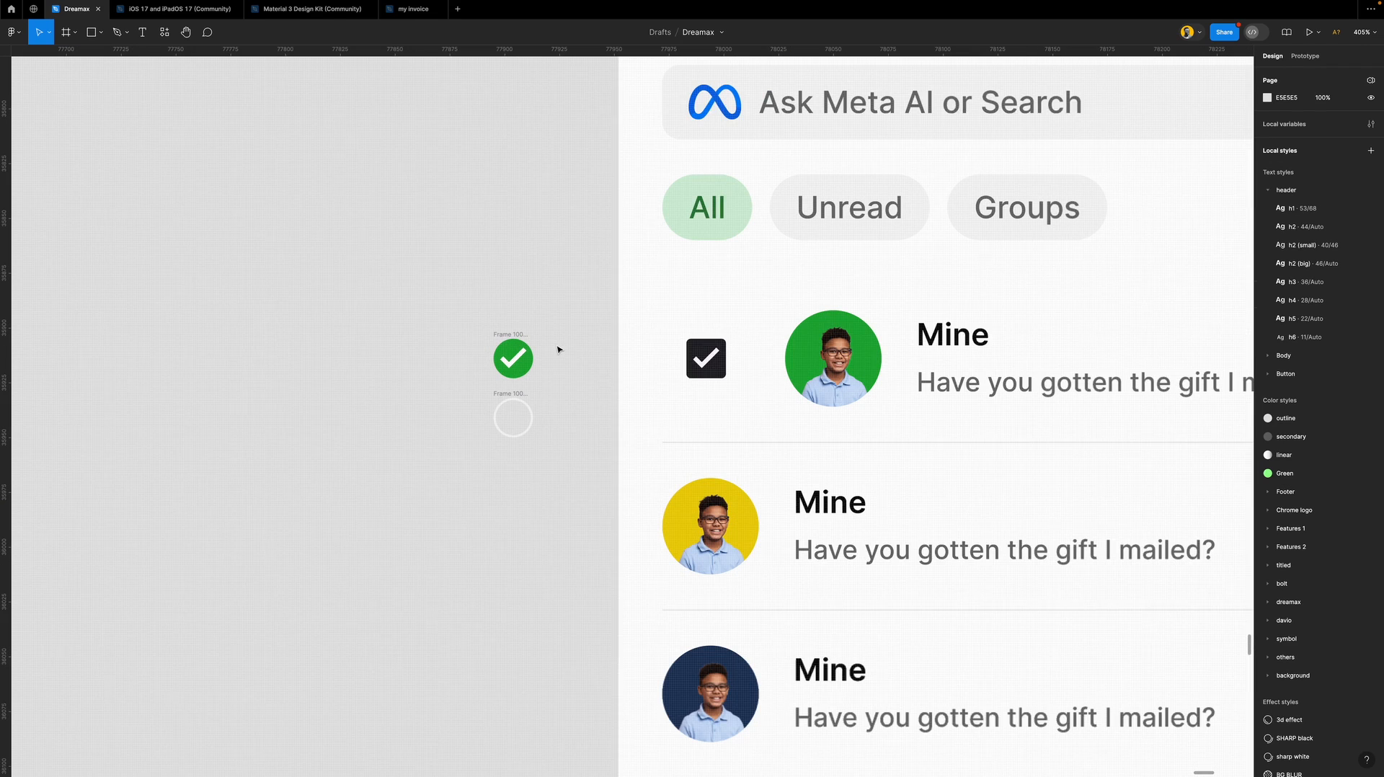
Combine the green check mark frame and the empty circle frame into a component set.
scroll(515, 394, up, 5)
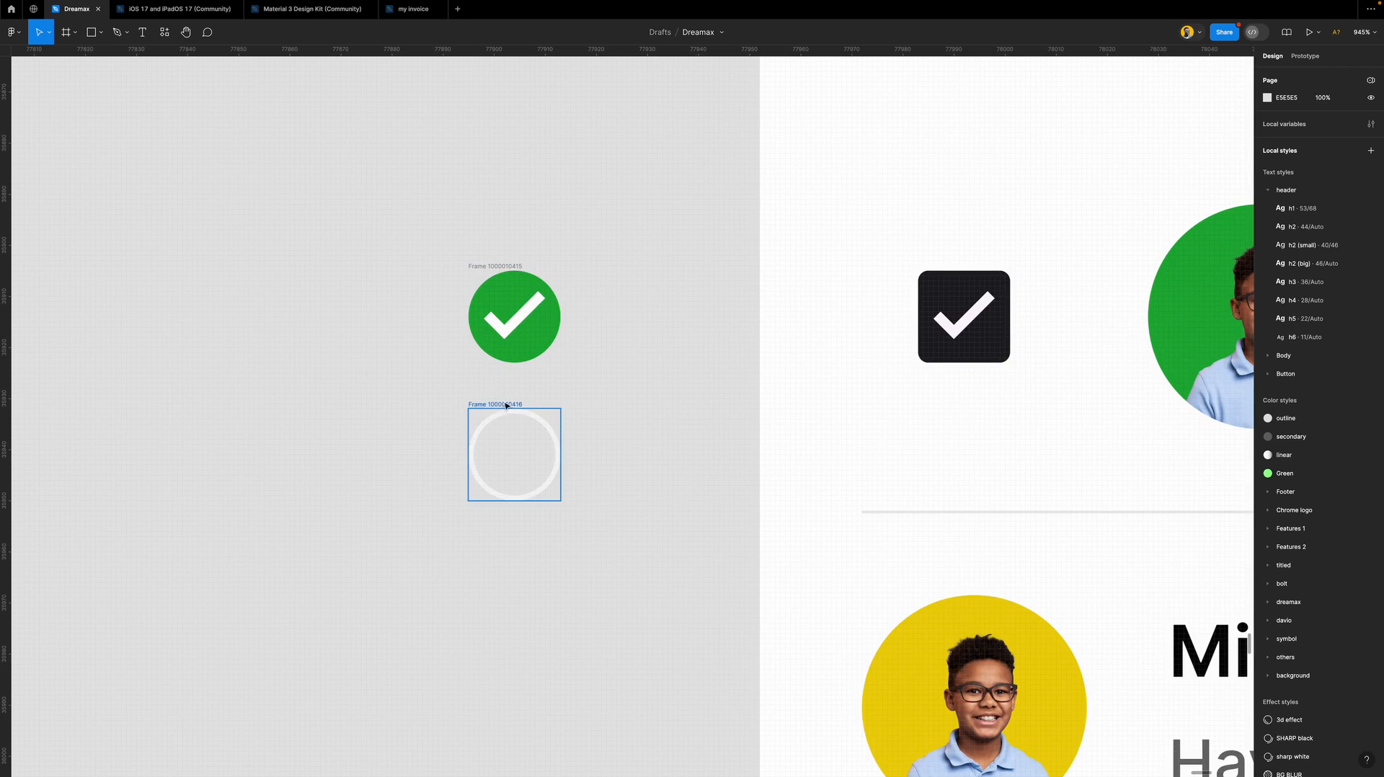
drag(402, 214, 639, 571)
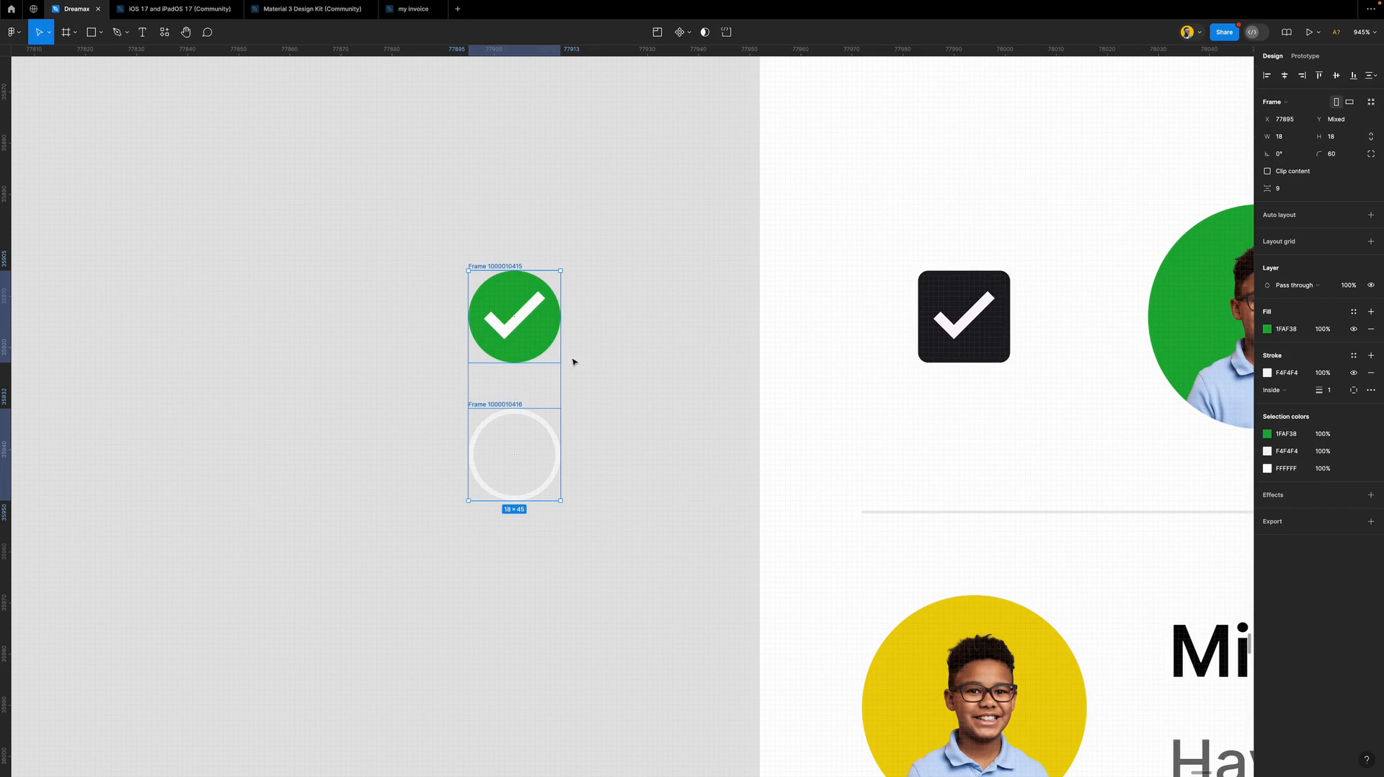
click(688, 34)
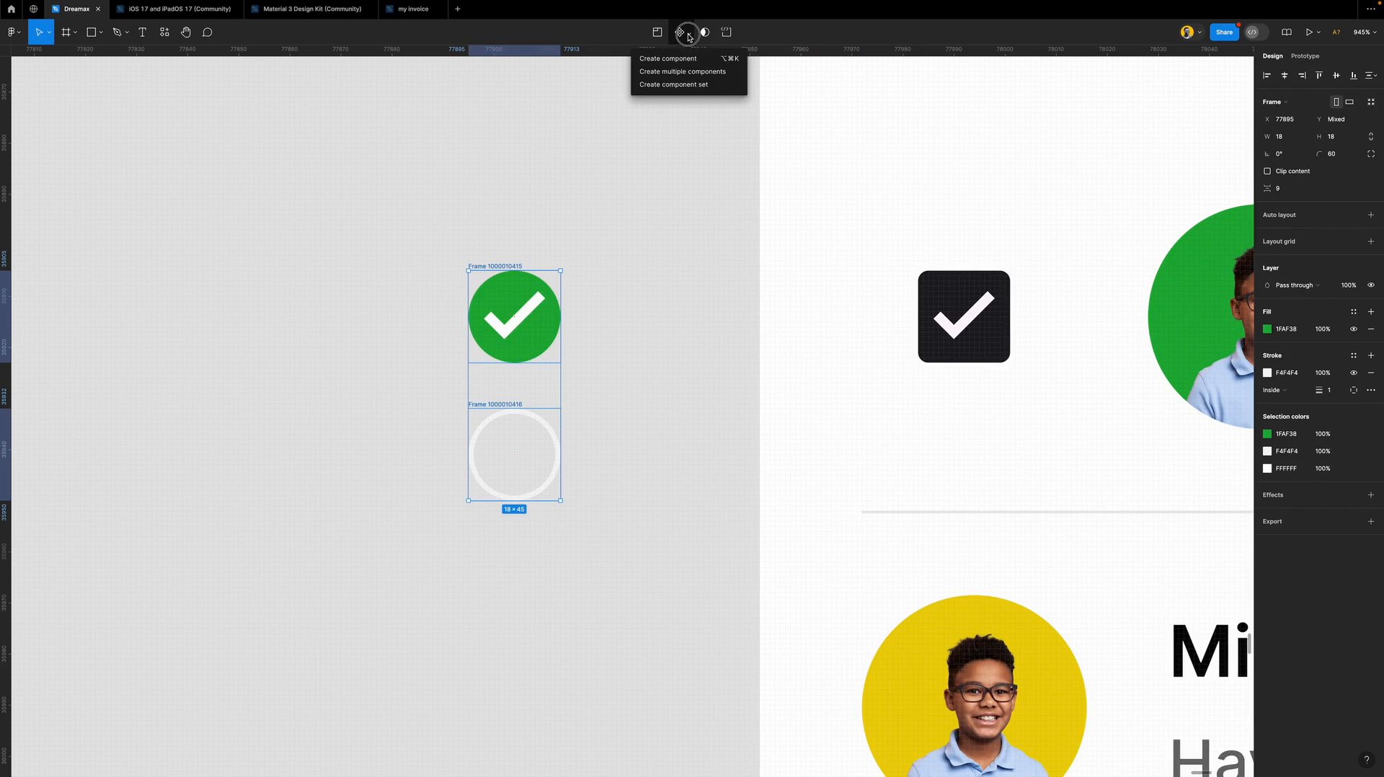
click(693, 85)
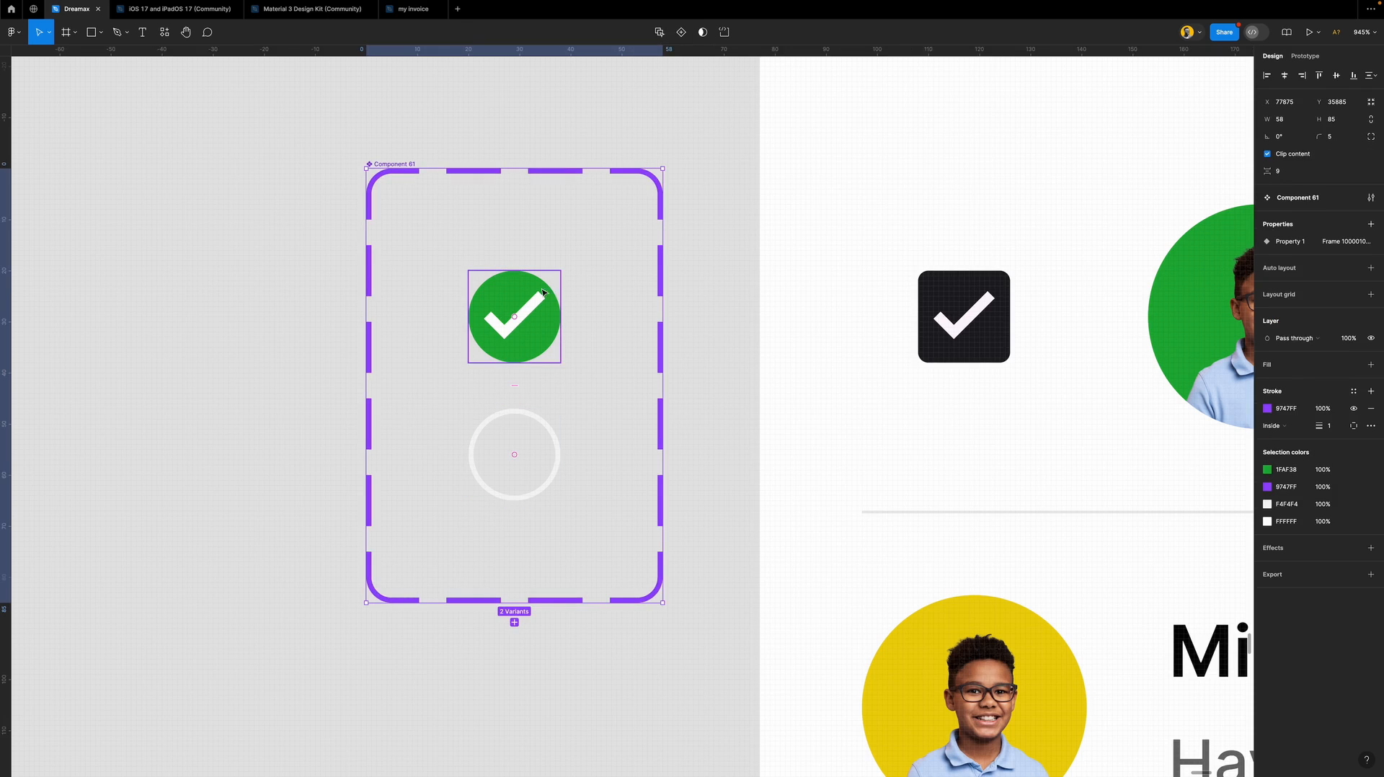
Rename the component set's variant property and the component set itself as checkbox.
double_click(1294, 242)
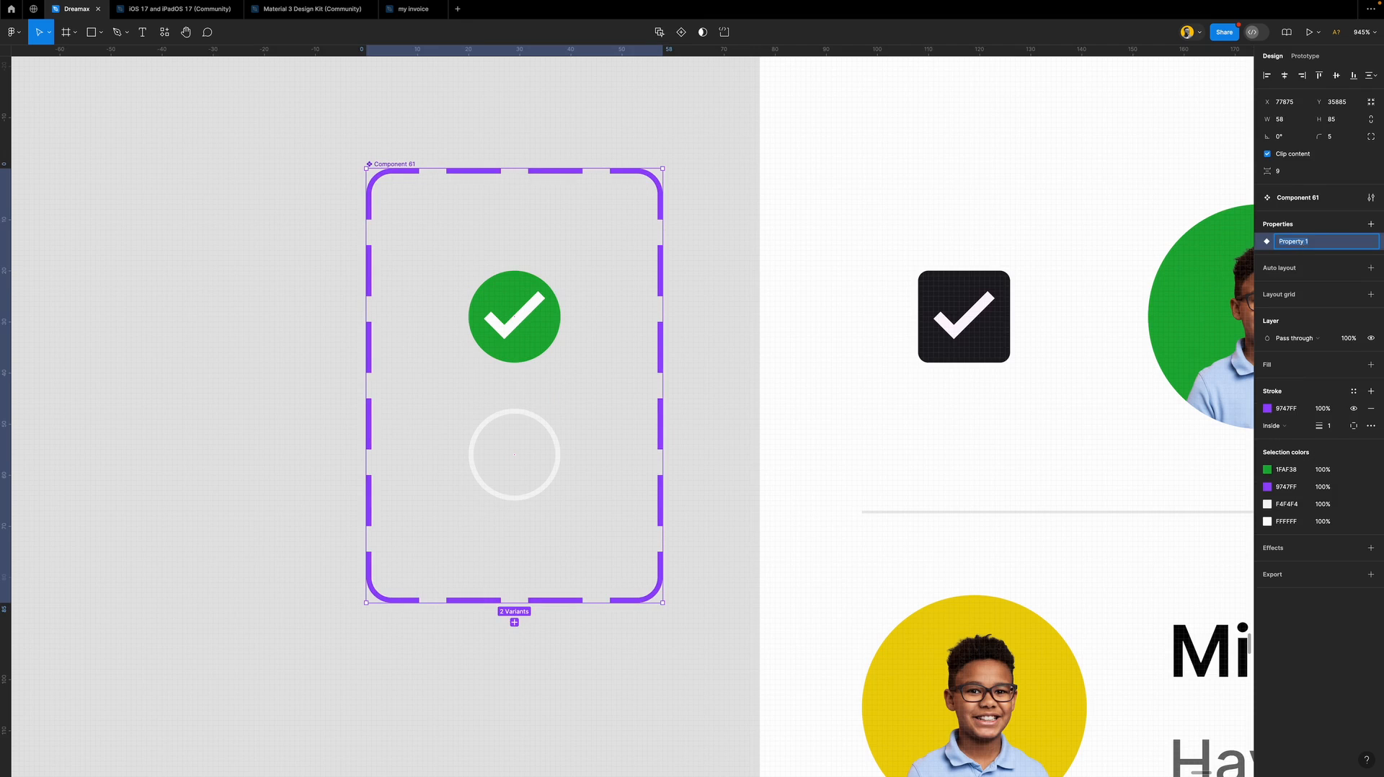
text(checkbox)
key(Return)
double_click(1319, 199)
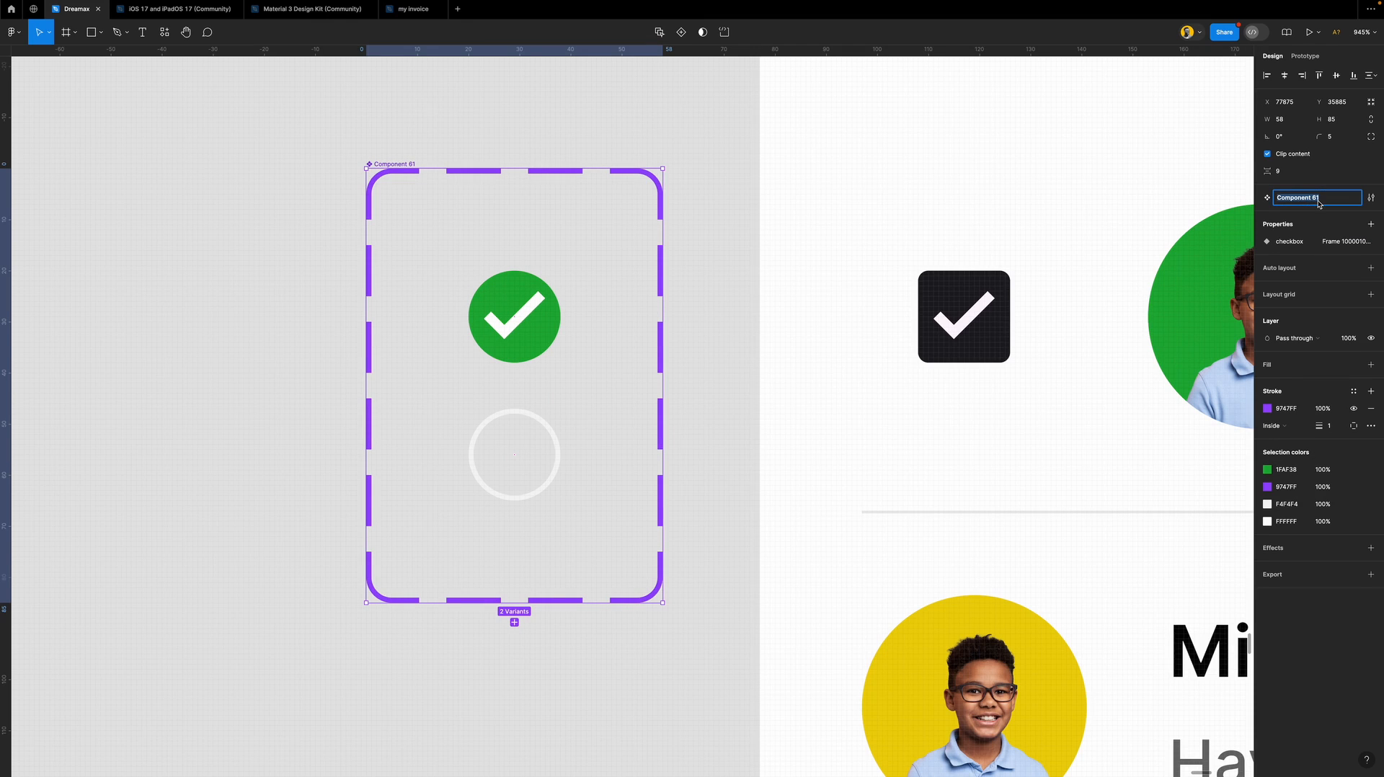
text(checkbox)
key(Return)
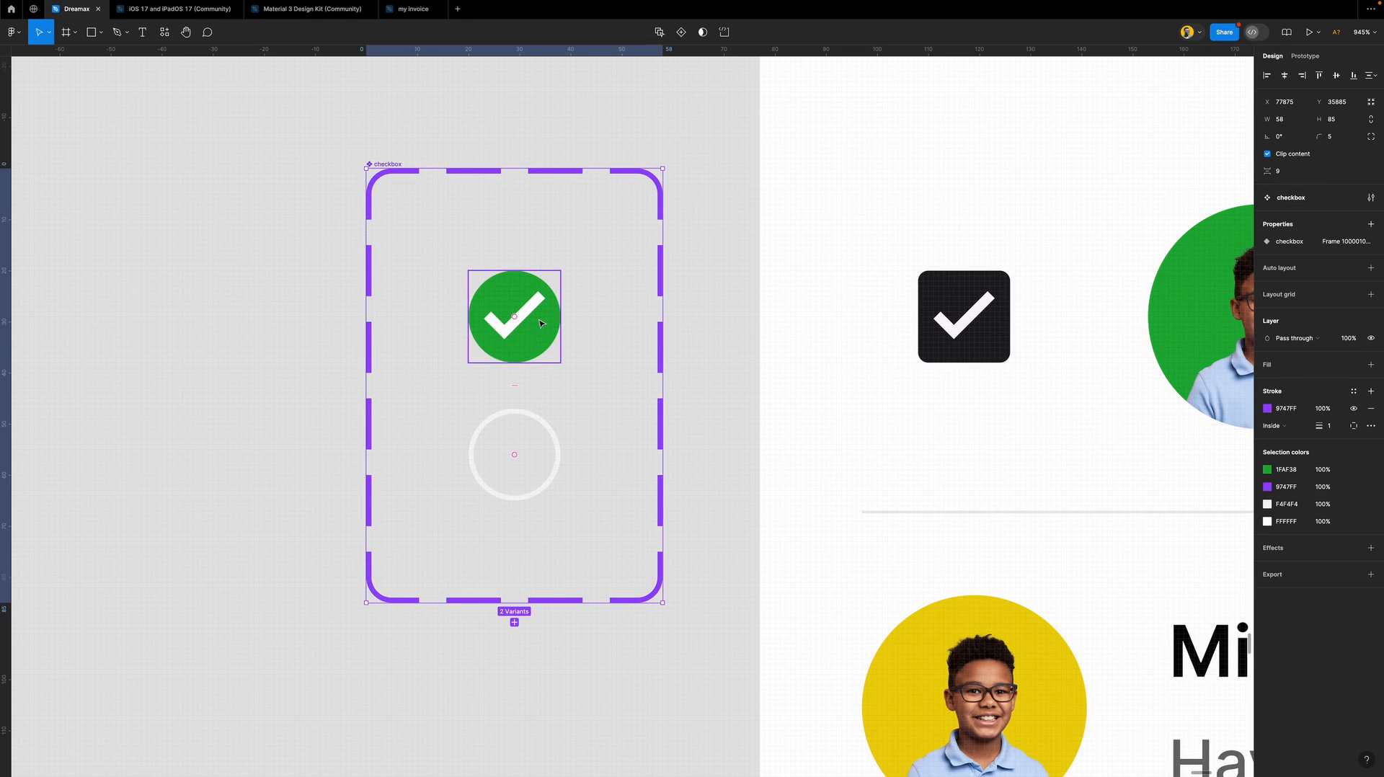
Set the checkbox property value to yes for the green check mark variant and no for the empty circle variant.
click(557, 312)
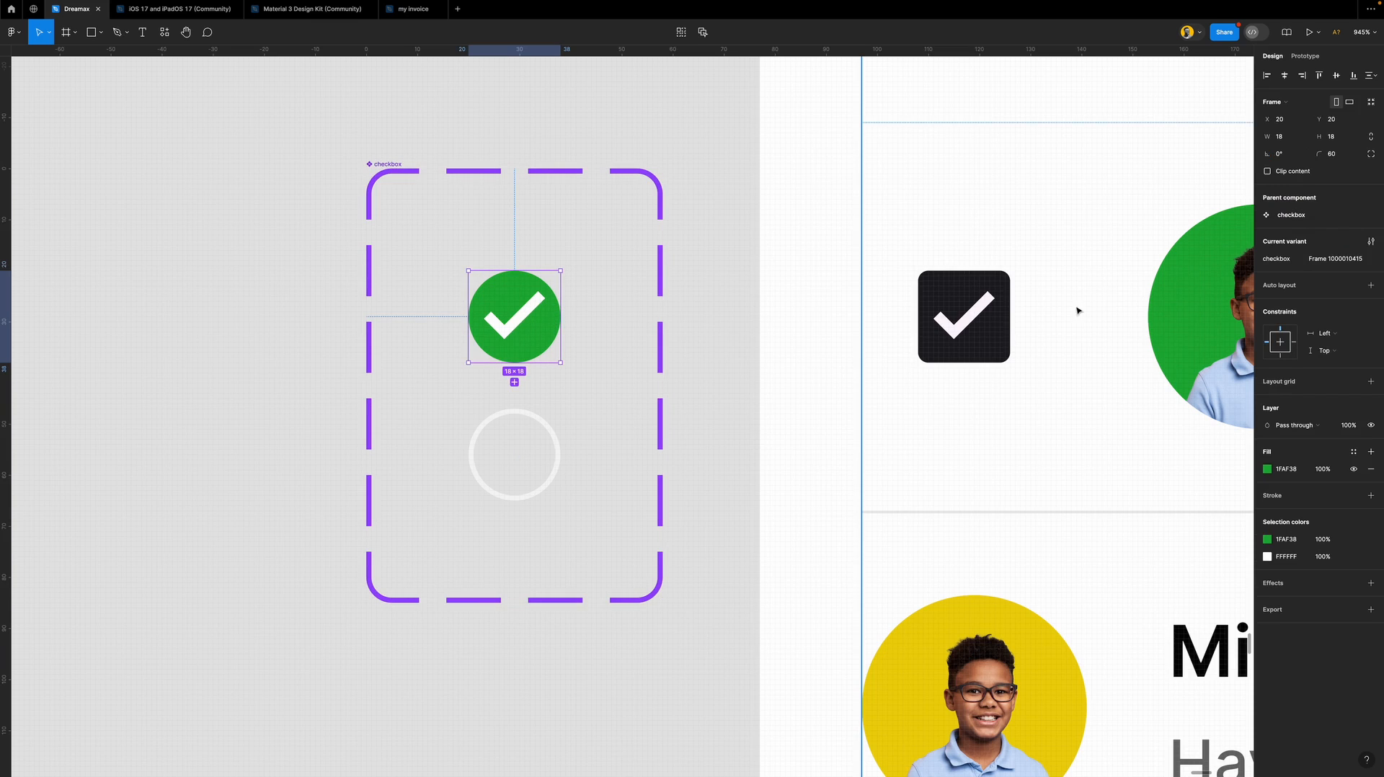
click(1338, 262)
text(ye)
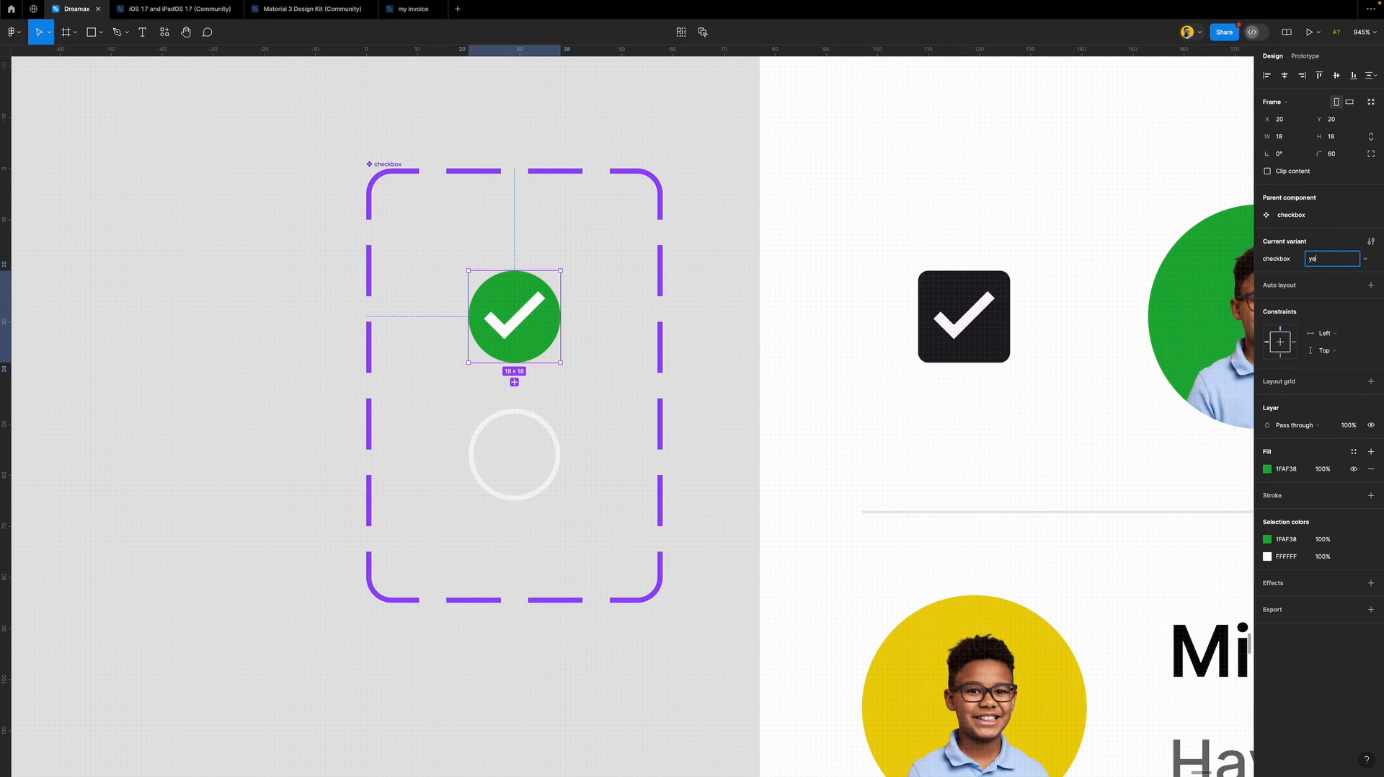
text(s)
key(Return)
click(536, 472)
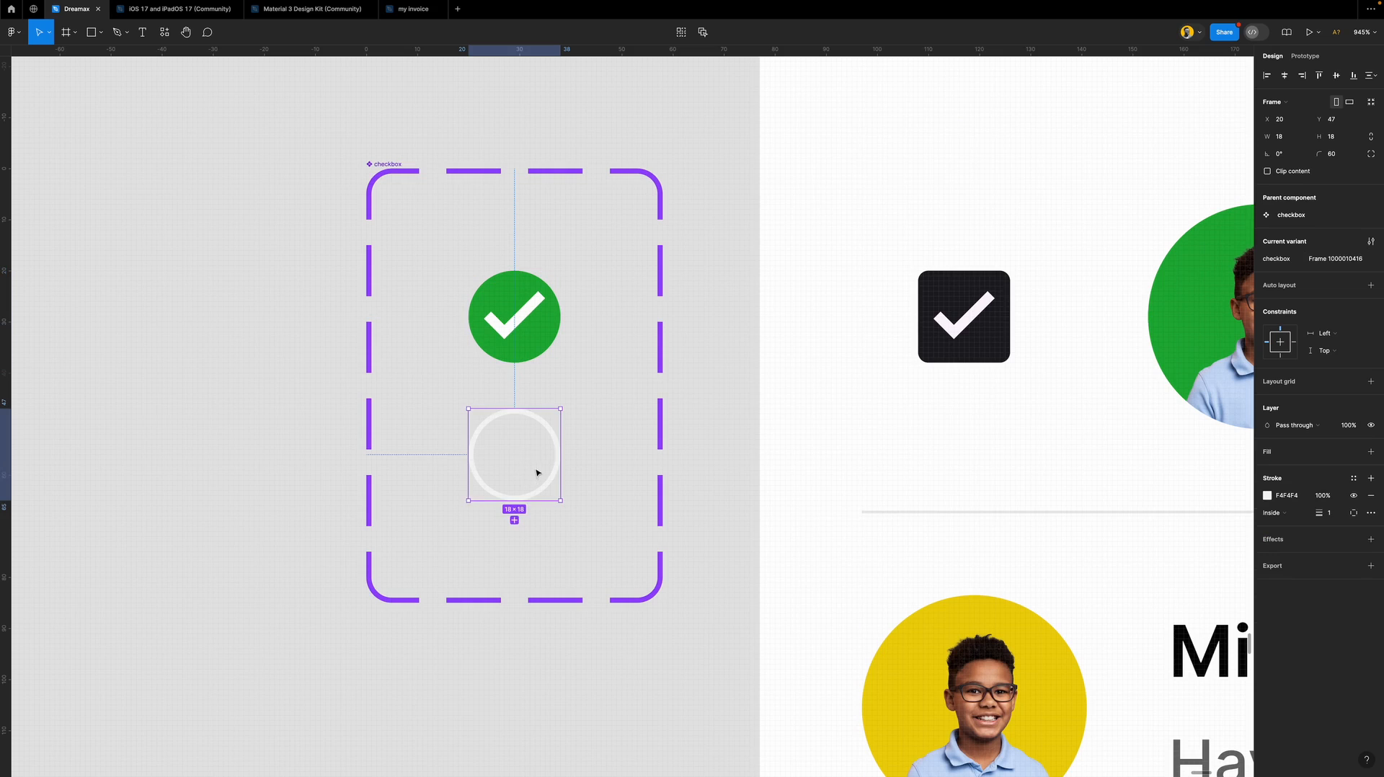
click(1339, 264)
text(no)
key(Return)
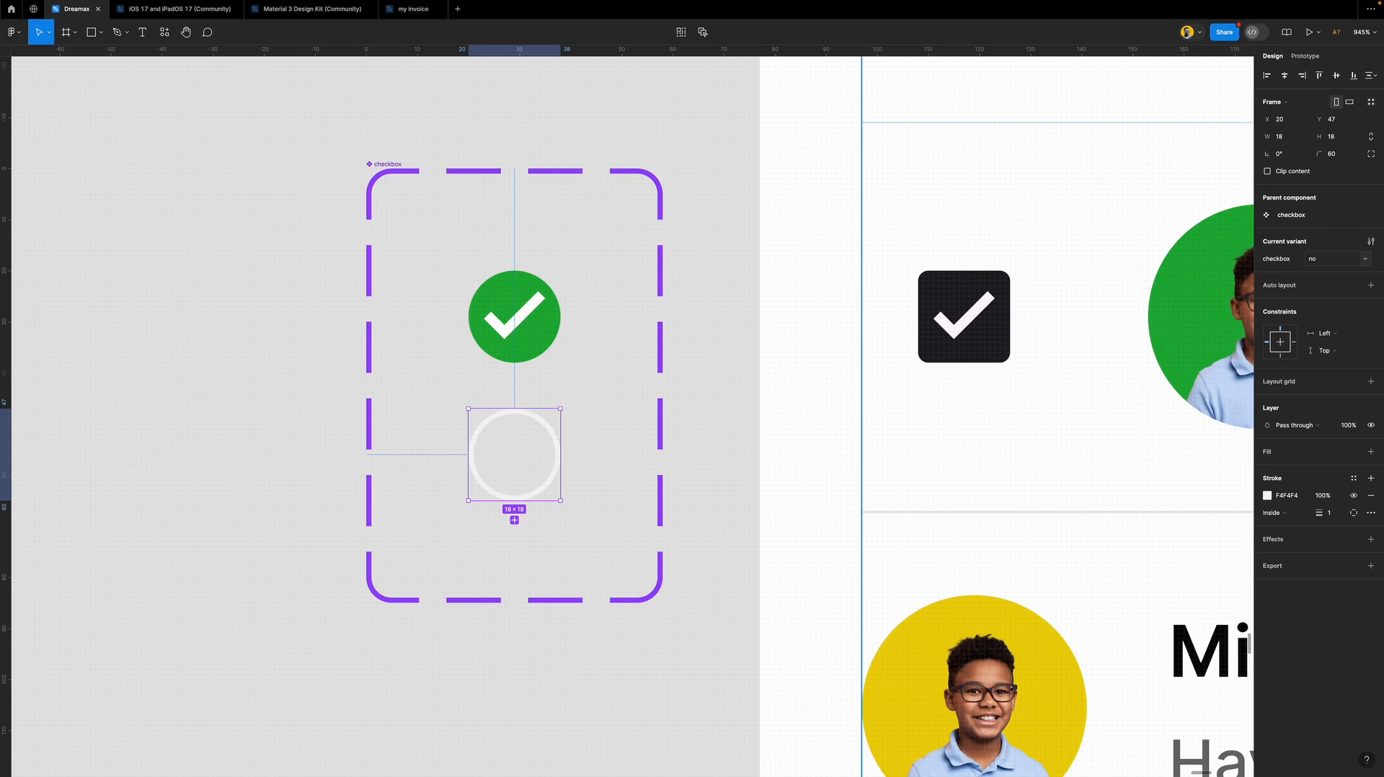
Create a check mark instance beside the component set, test its checkbox toggle, and cut the instance from the canvas.
click(497, 320)
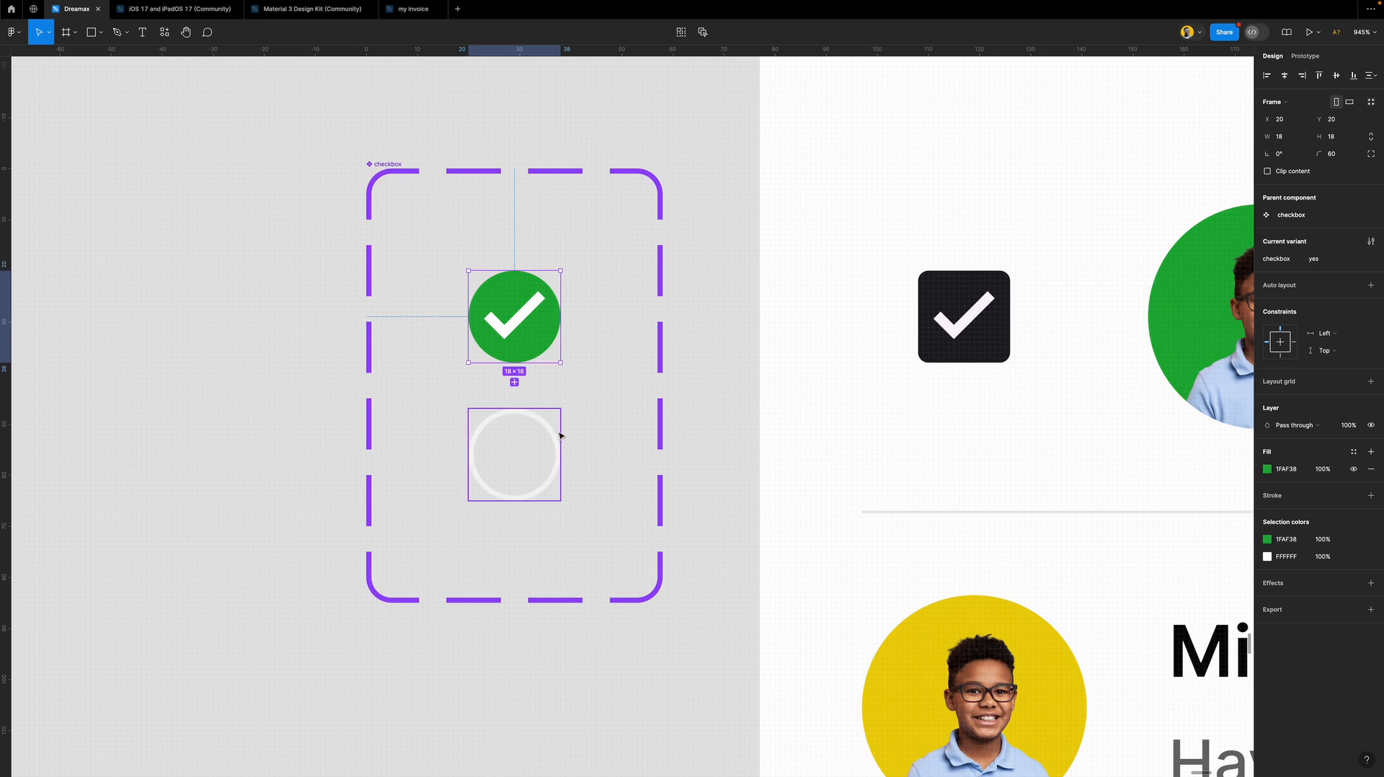
click(703, 358)
click(530, 312)
drag(519, 322, 269, 332)
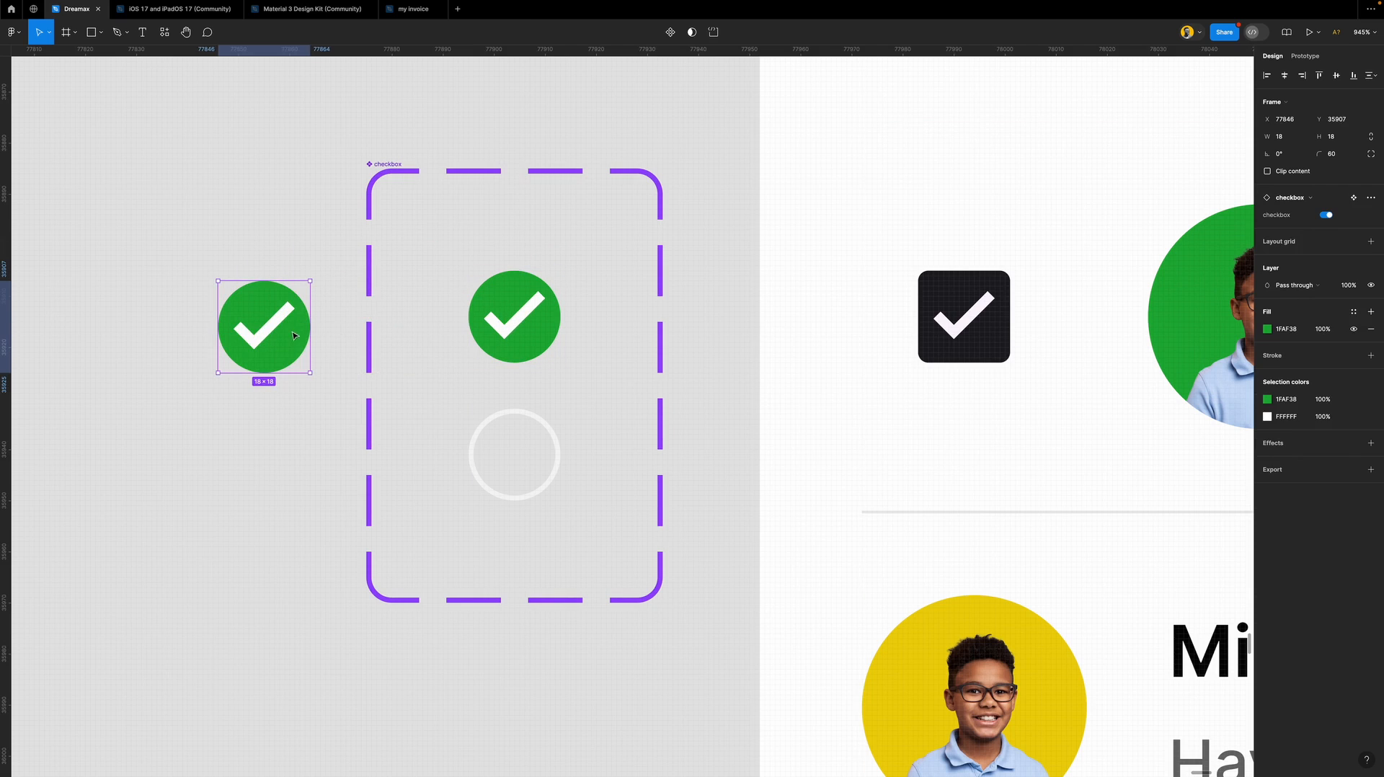
click(1327, 215)
click(1327, 214)
click(1326, 214)
click(1326, 215)
key(Delete)
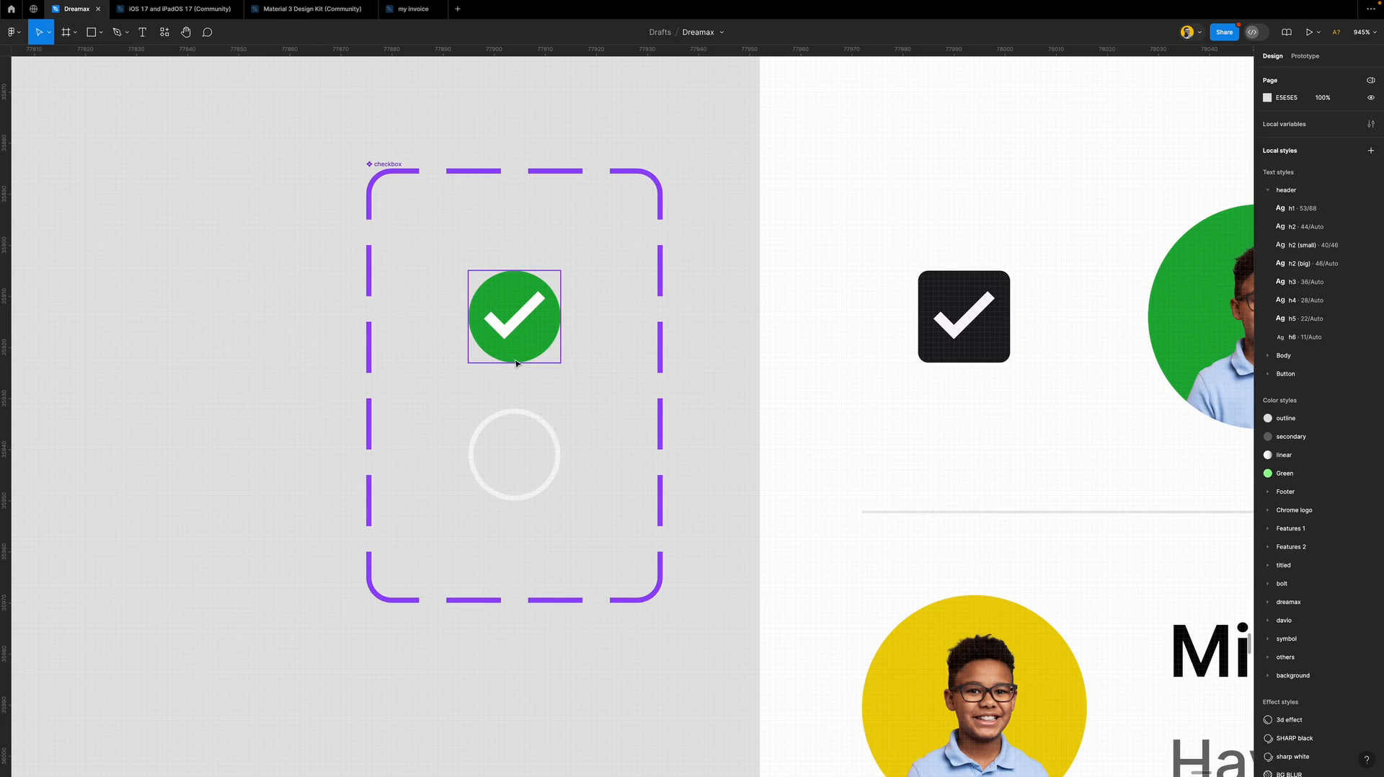
Replace the dark square checkbox in the first chat row with the green checkbox instance.
scroll(516, 364, right, 5)
click(930, 295)
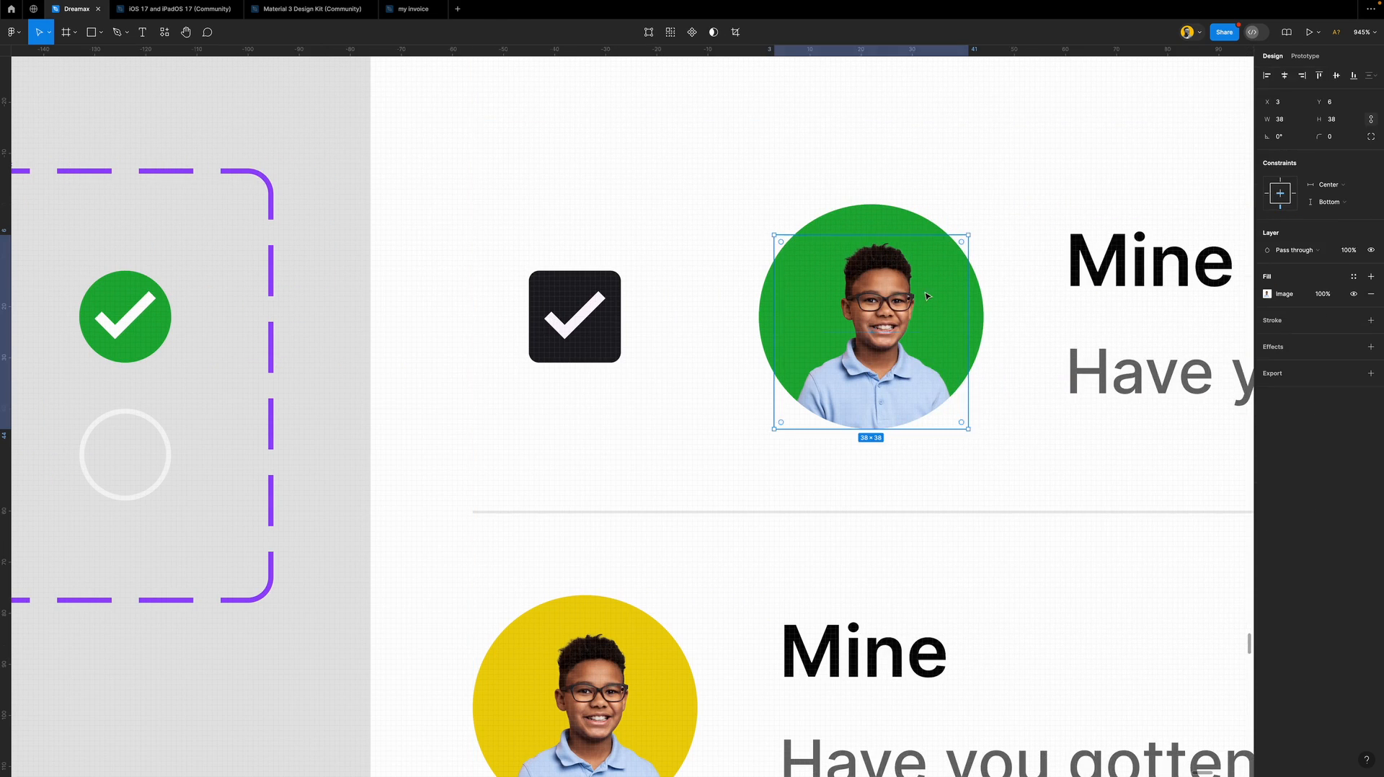
click(604, 317)
key(ctrl+z)
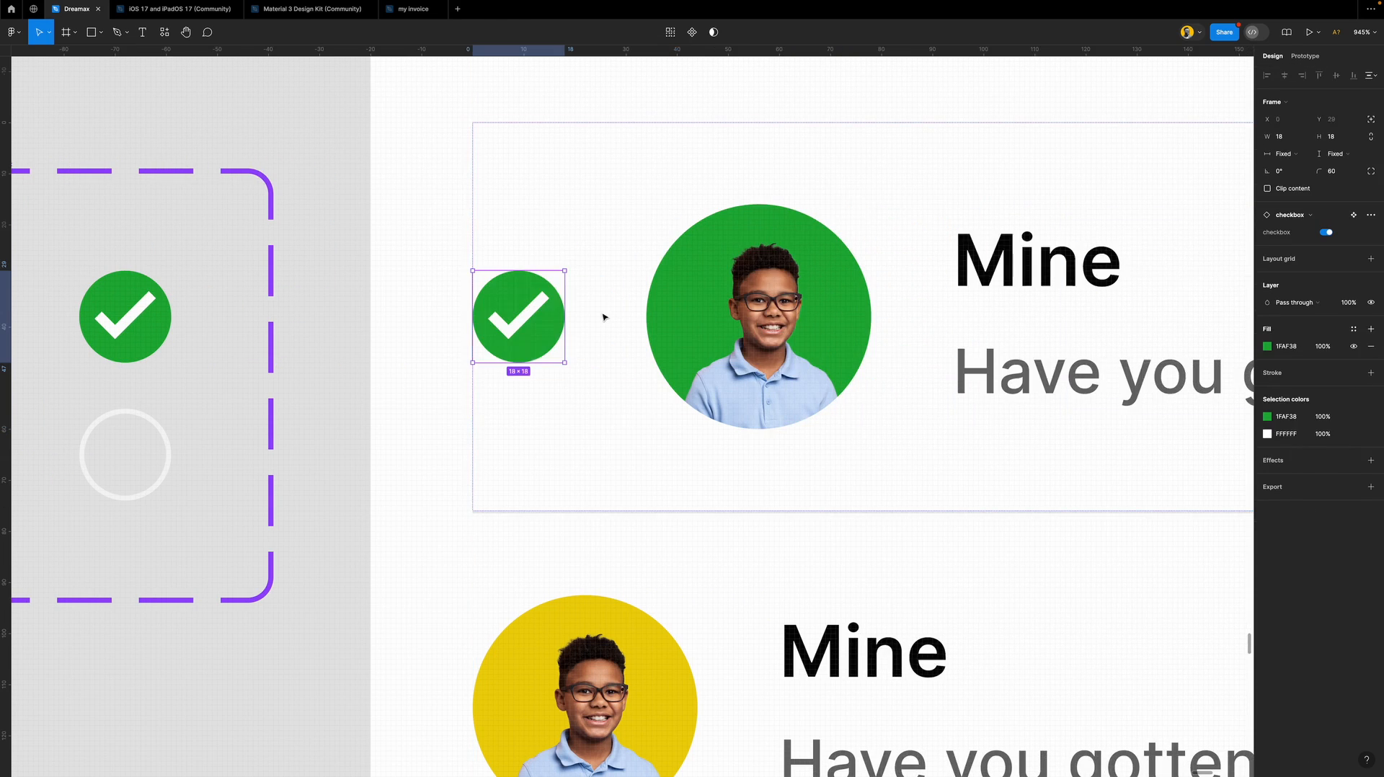
Paste the checkbox instance into the second and third chat rows, switch both off, and move them ahead of the avatars.
scroll(565, 323, down, 5)
scroll(566, 323, down, 5)
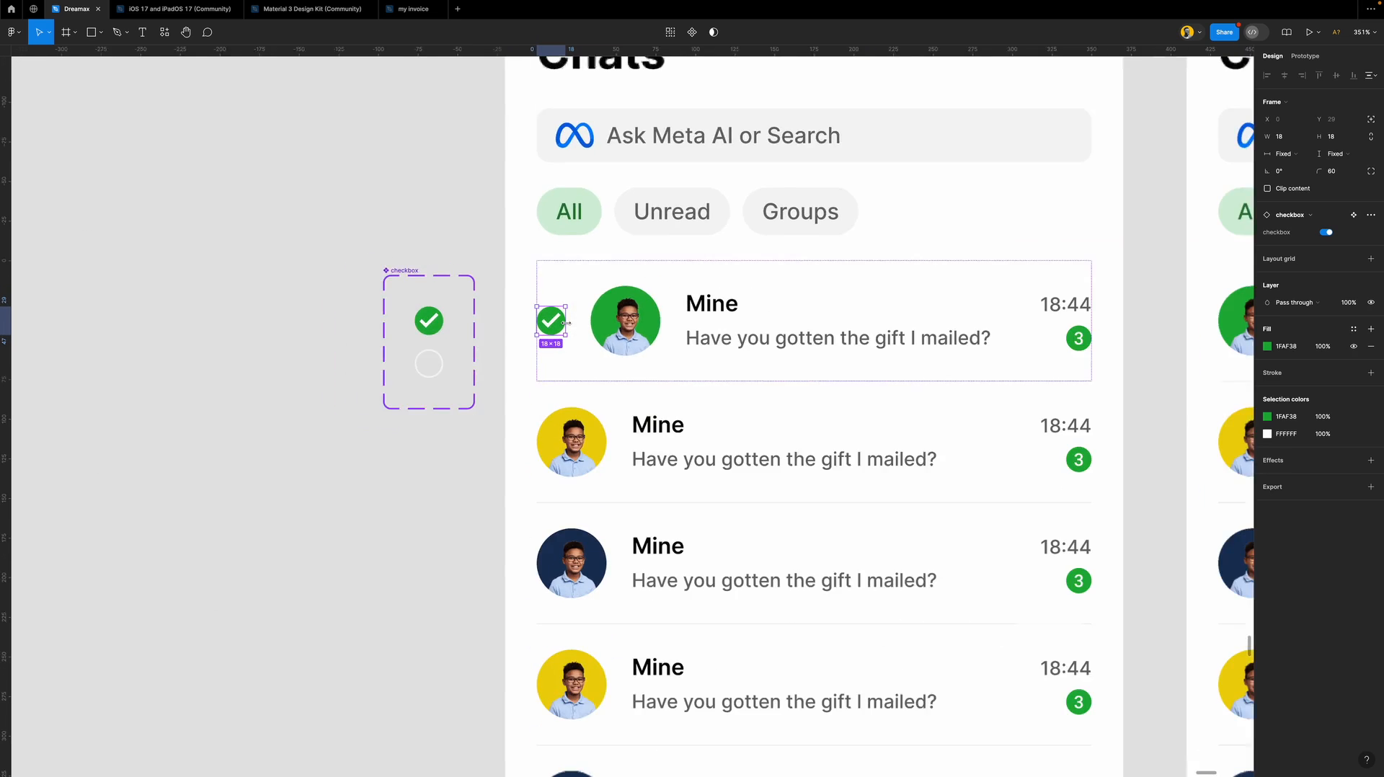
scroll(616, 353, down, 2)
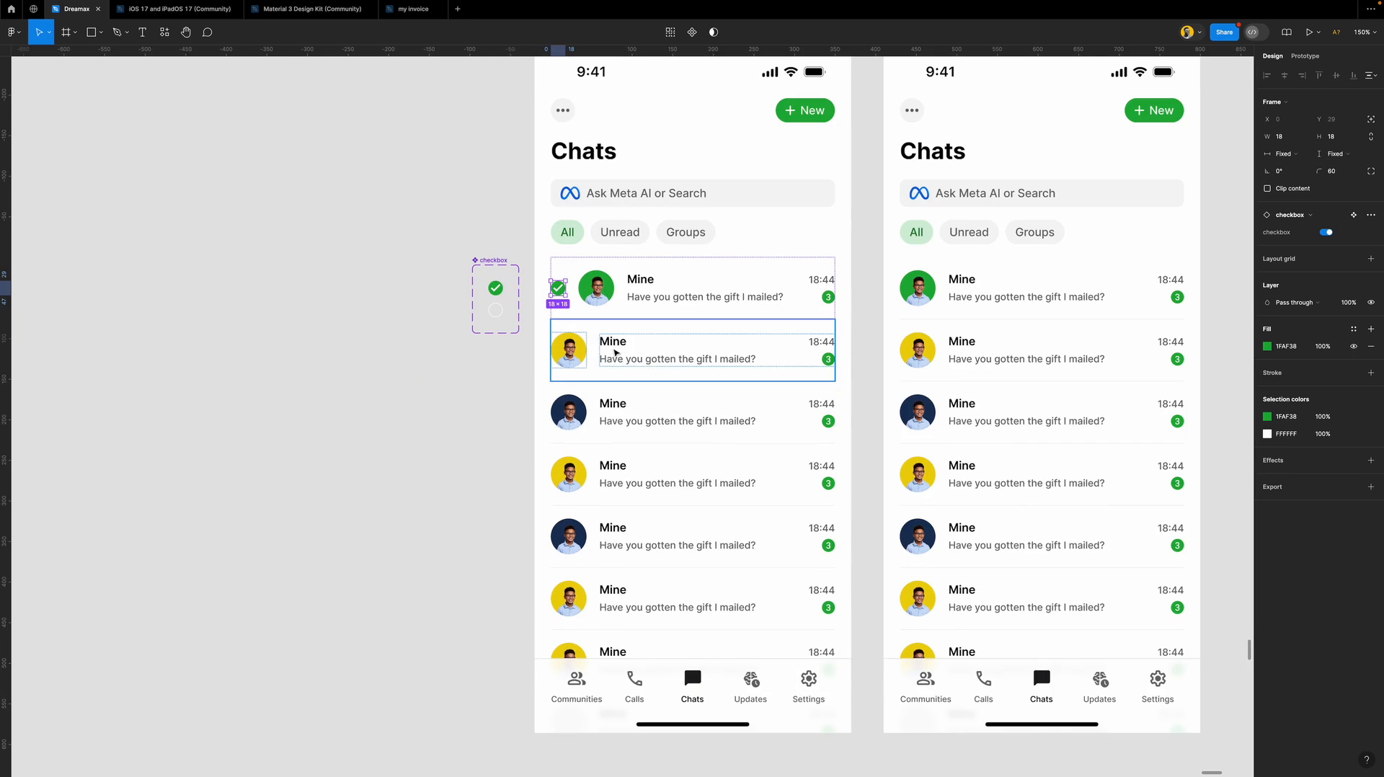
click(615, 353)
shift+click(616, 418)
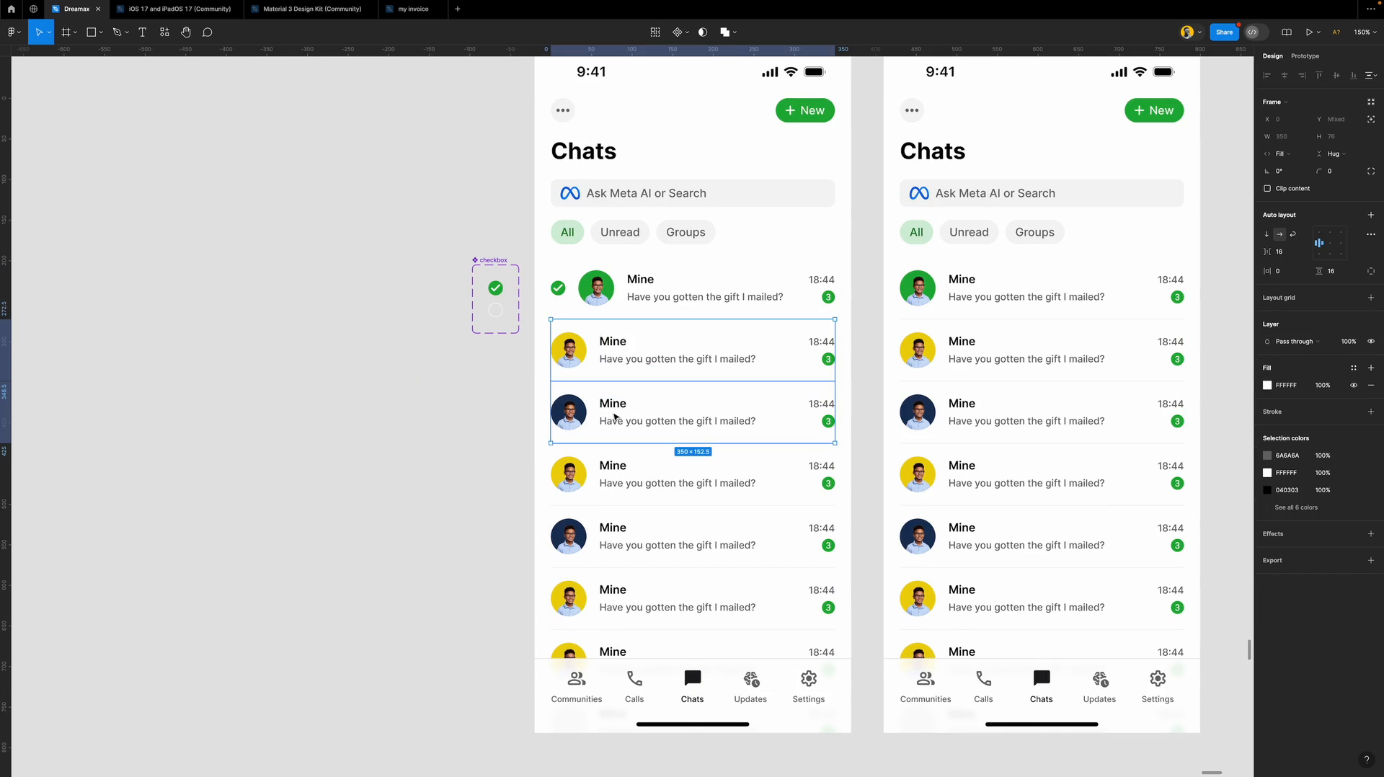
key(ctrl+v)
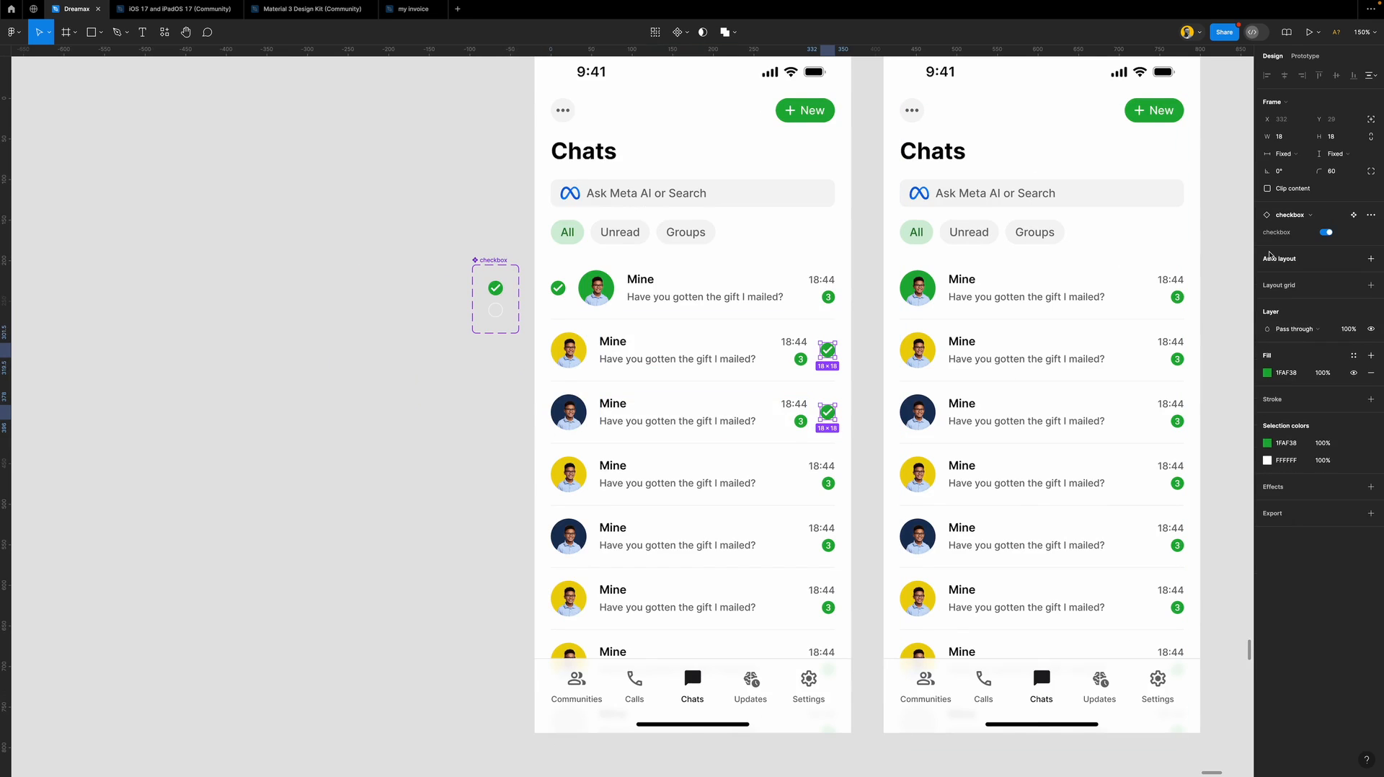
click(1326, 232)
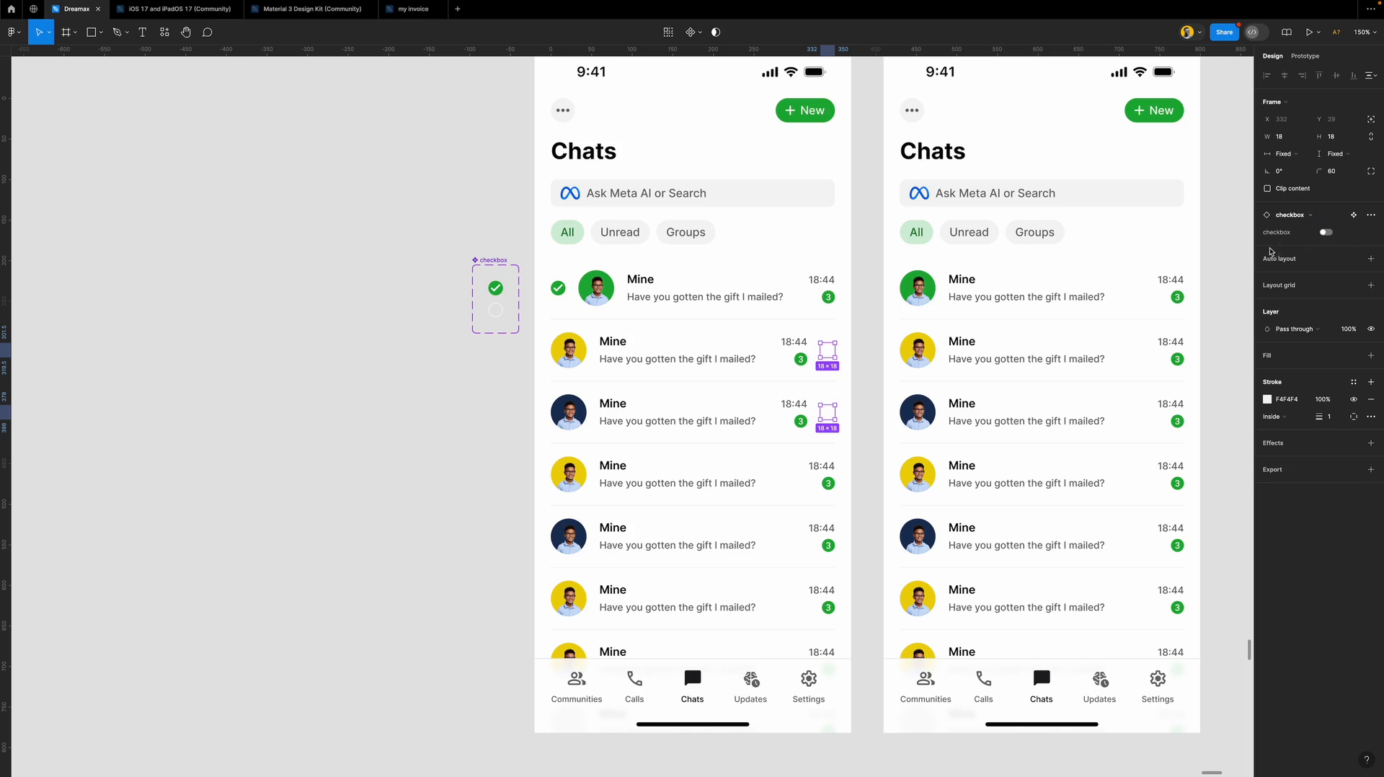
key(Left)
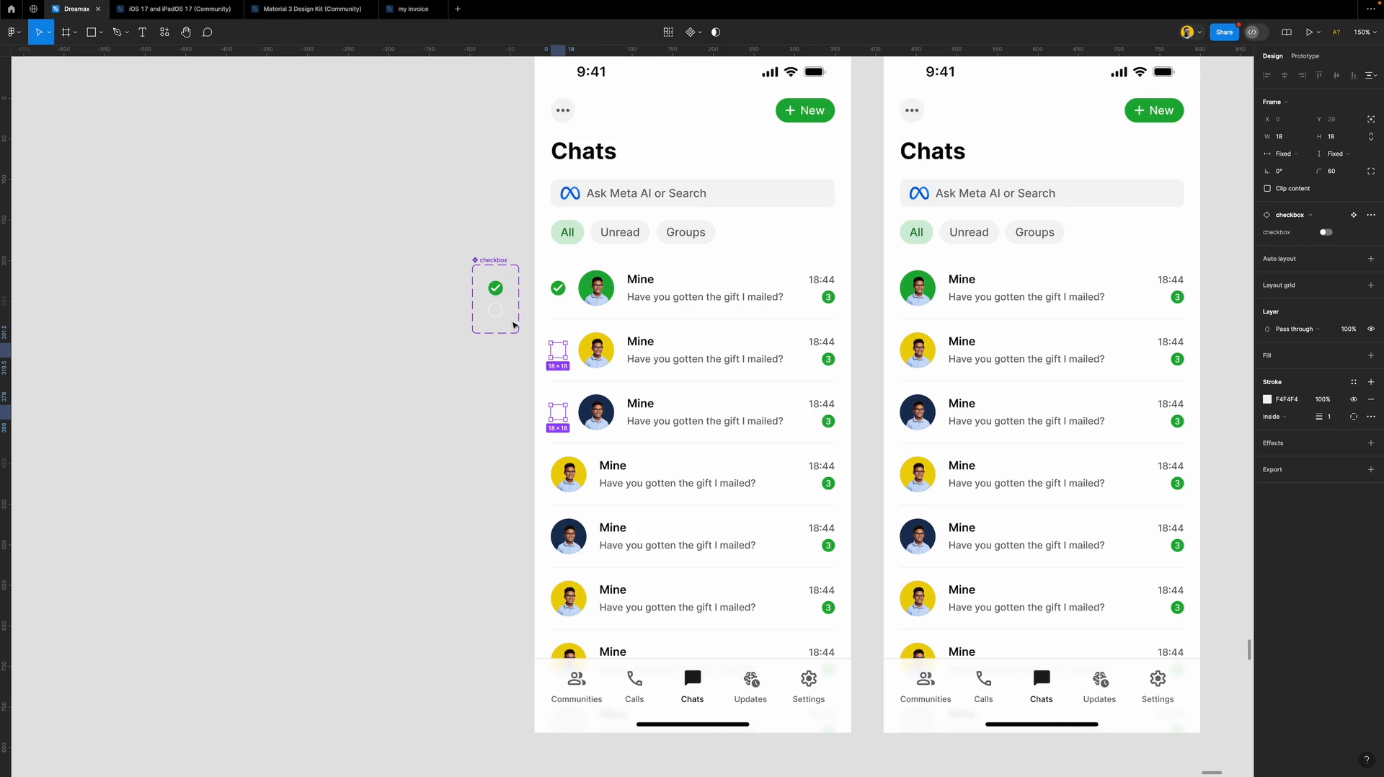
Darken the empty circle variant's stroke to CCCCCC and move the checkbox component set farther from the chat screen, to X 77851.
scroll(559, 383, up, 5)
click(425, 385)
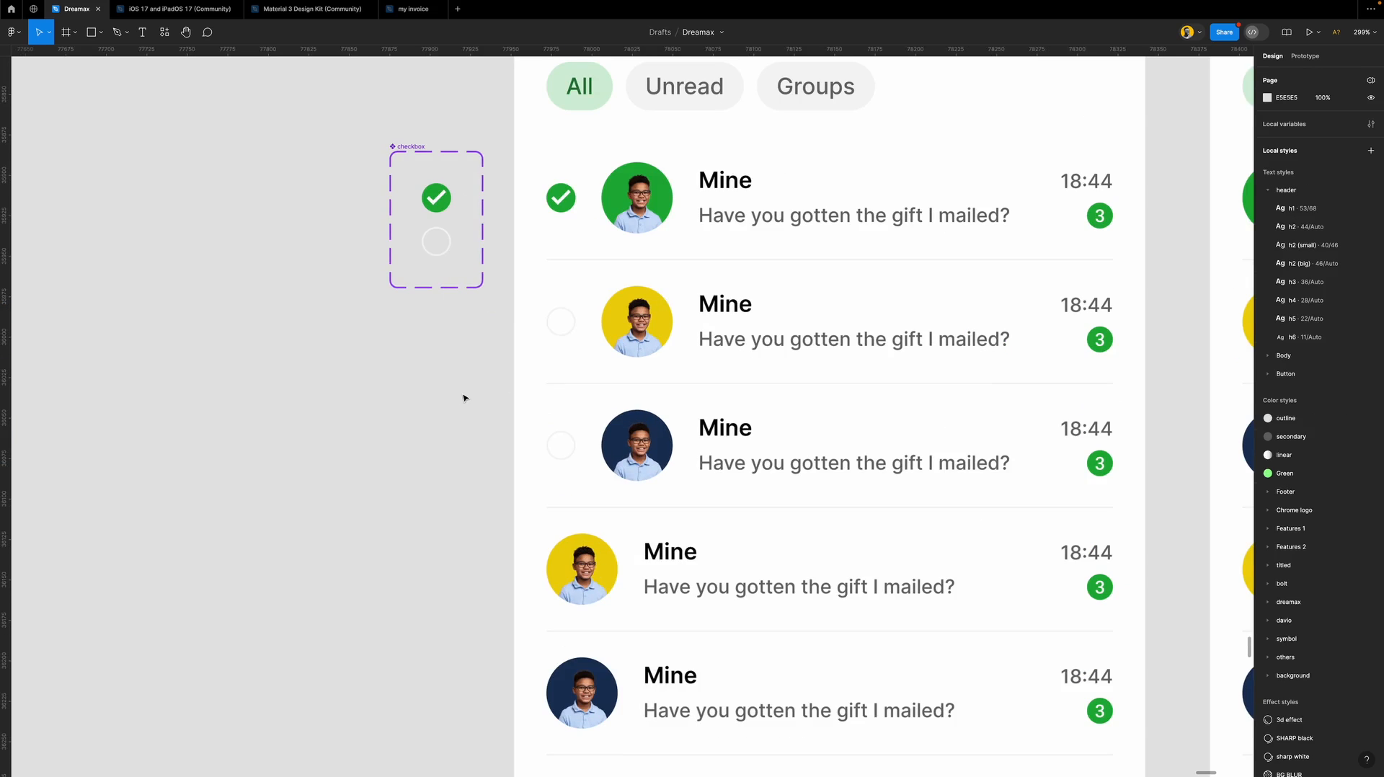
scroll(463, 398, down, 4)
scroll(465, 397, up, 2)
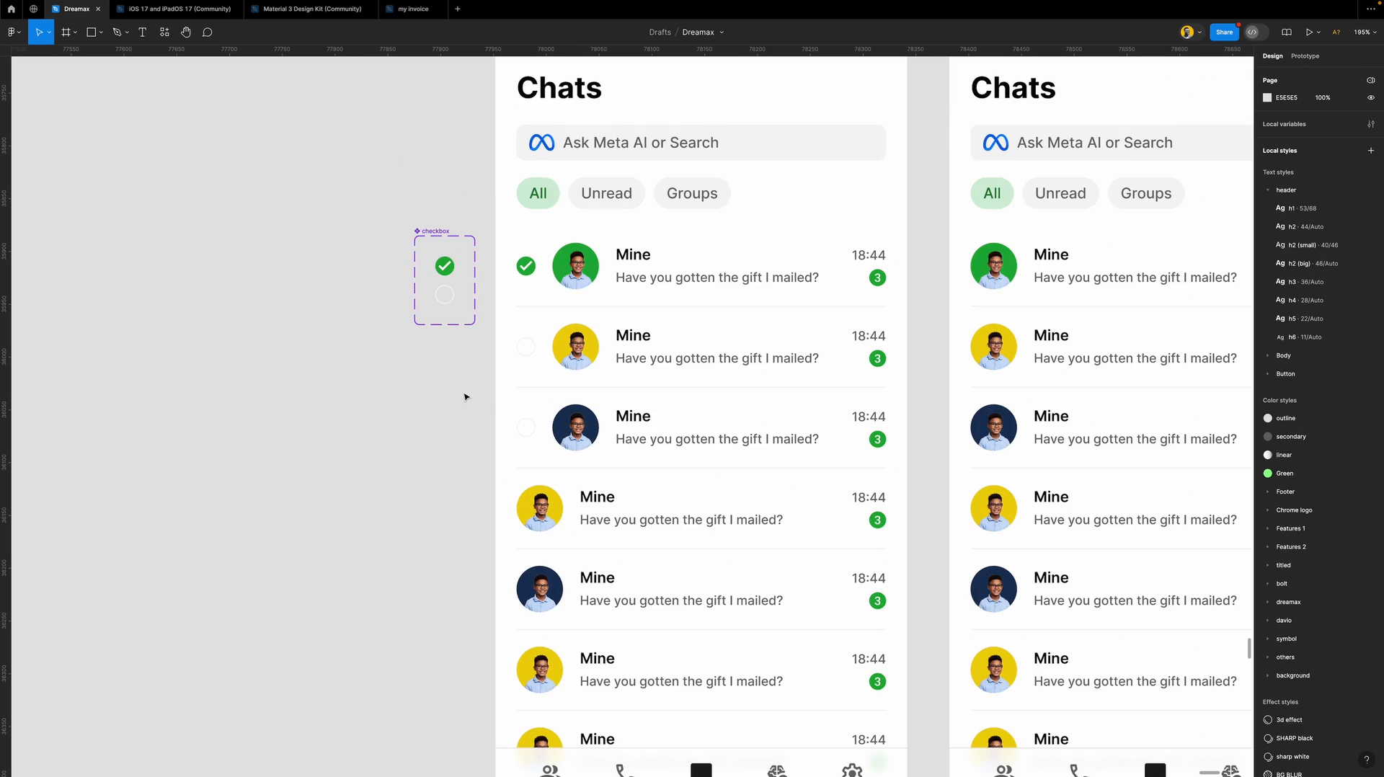
click(445, 295)
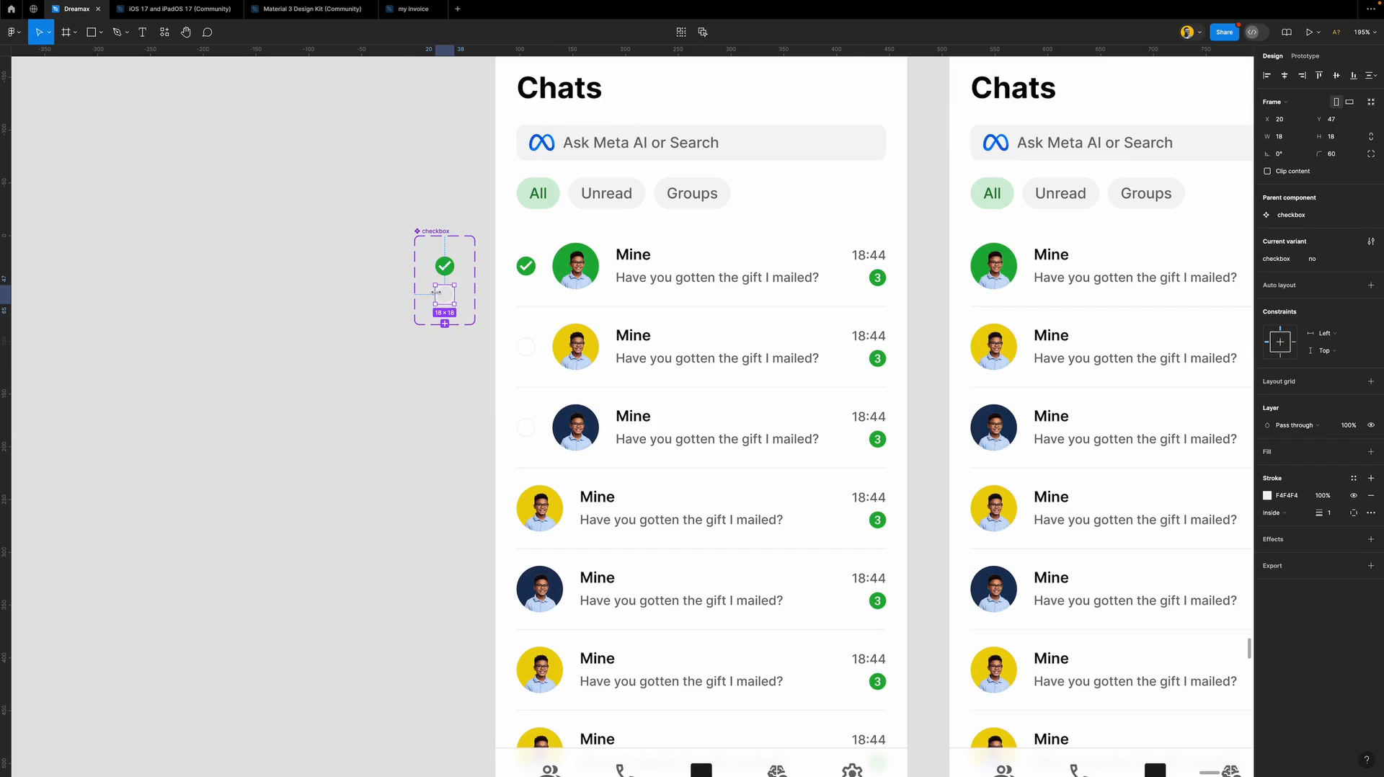
click(1268, 495)
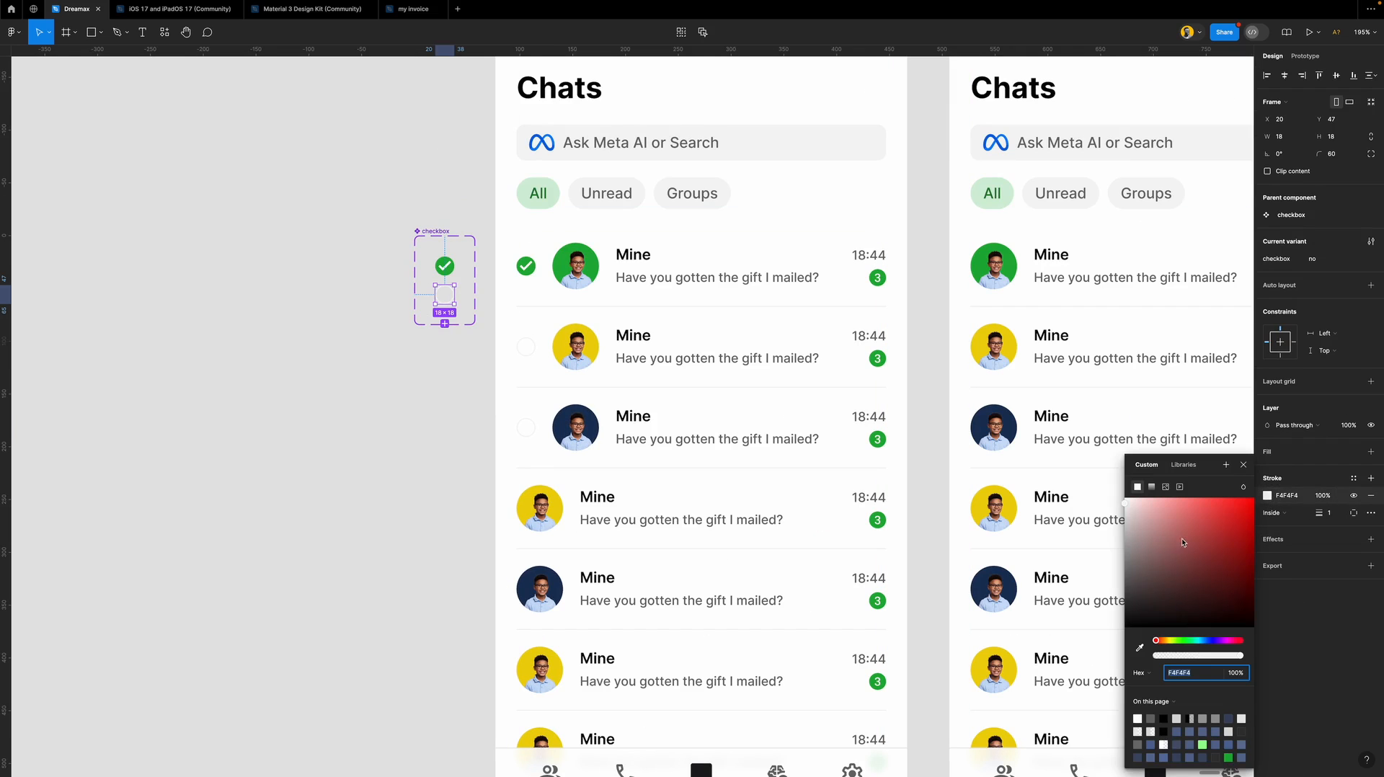
mouse_move(1169, 535)
mouse_down()
mouse_move(1197, 505)
mouse_move(1229, 545)
mouse_move(1147, 558)
mouse_move(1243, 546)
mouse_move(1184, 559)
mouse_move(1201, 539)
mouse_move(1098, 528)
mouse_up()
click(1244, 465)
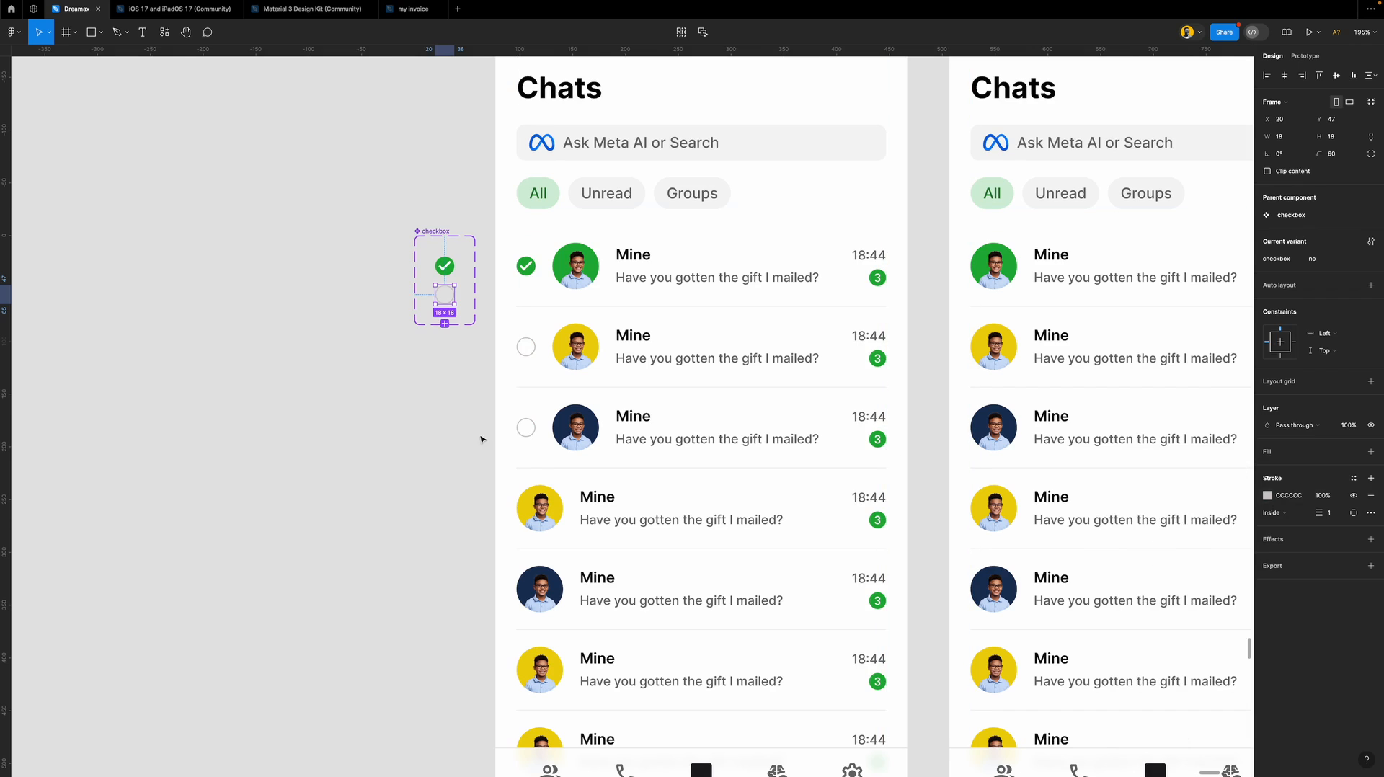
drag(436, 231, 417, 232)
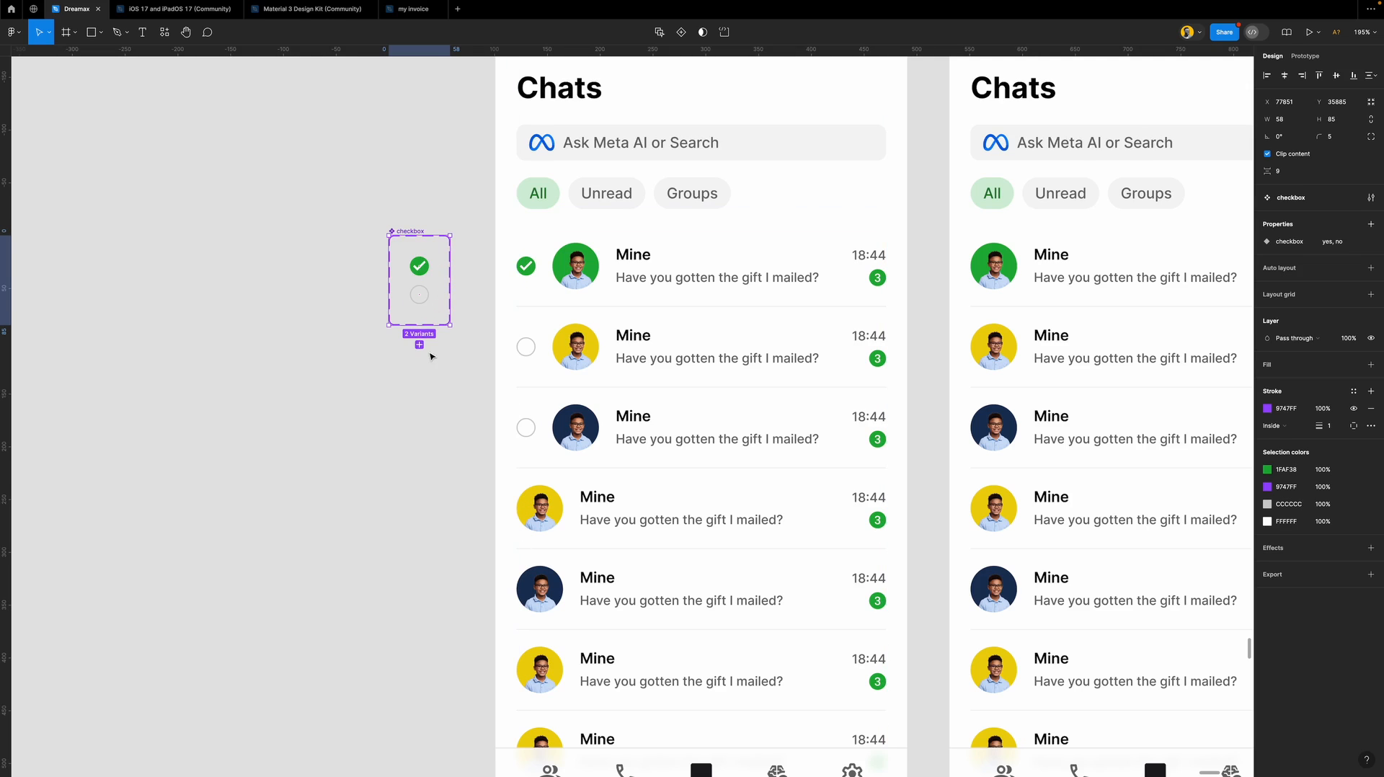
Fill the first three chat rows with the search bar's sampled grey, lightened to F9F9F9.
click(648, 335)
click(649, 335)
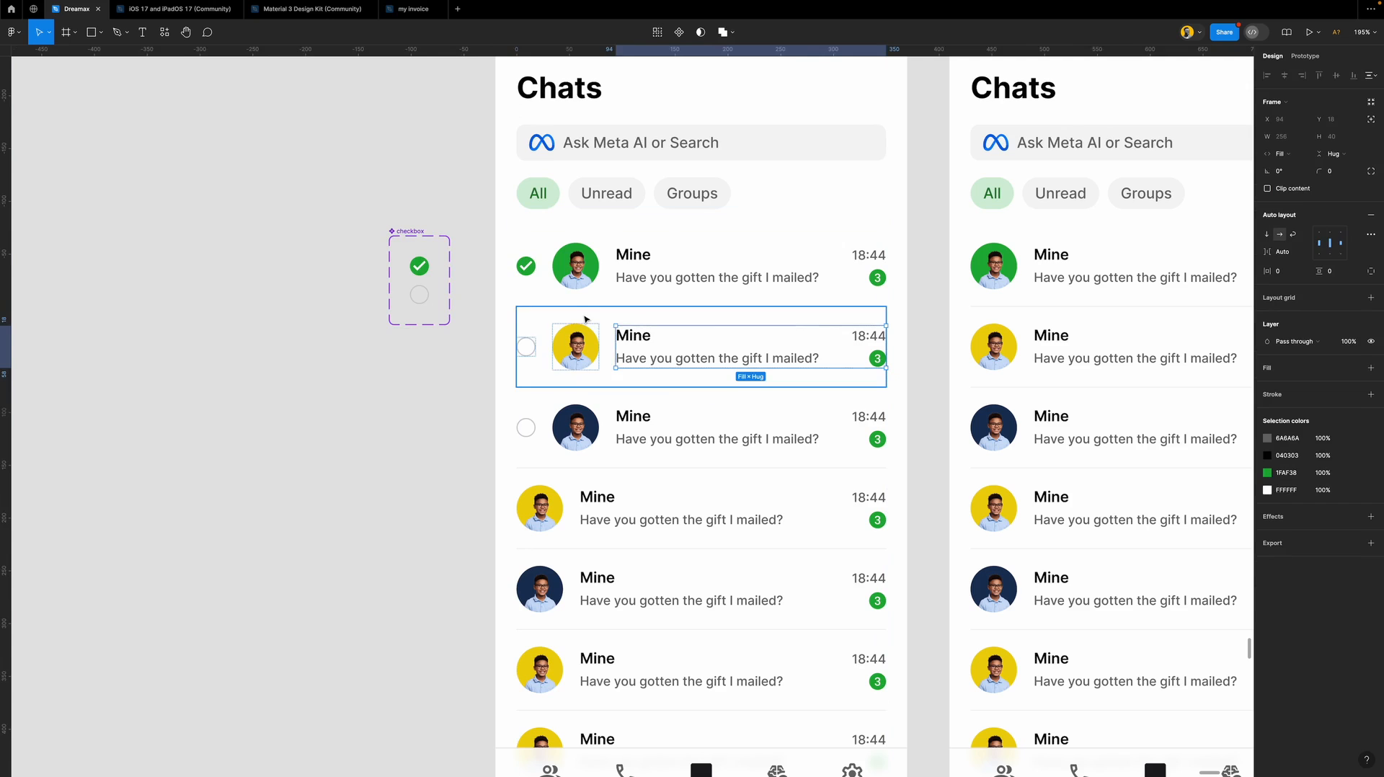
shift+click(674, 282)
shift+click(667, 426)
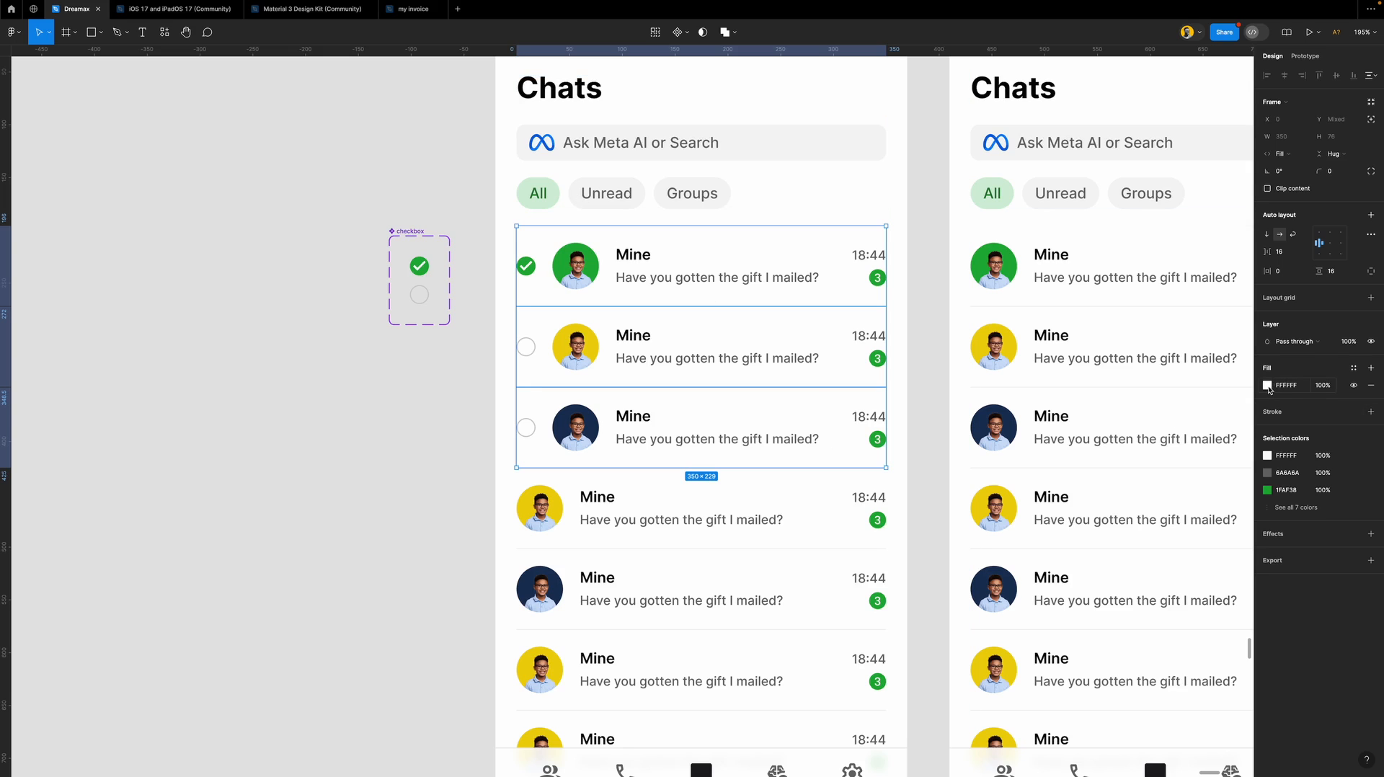
key(i)
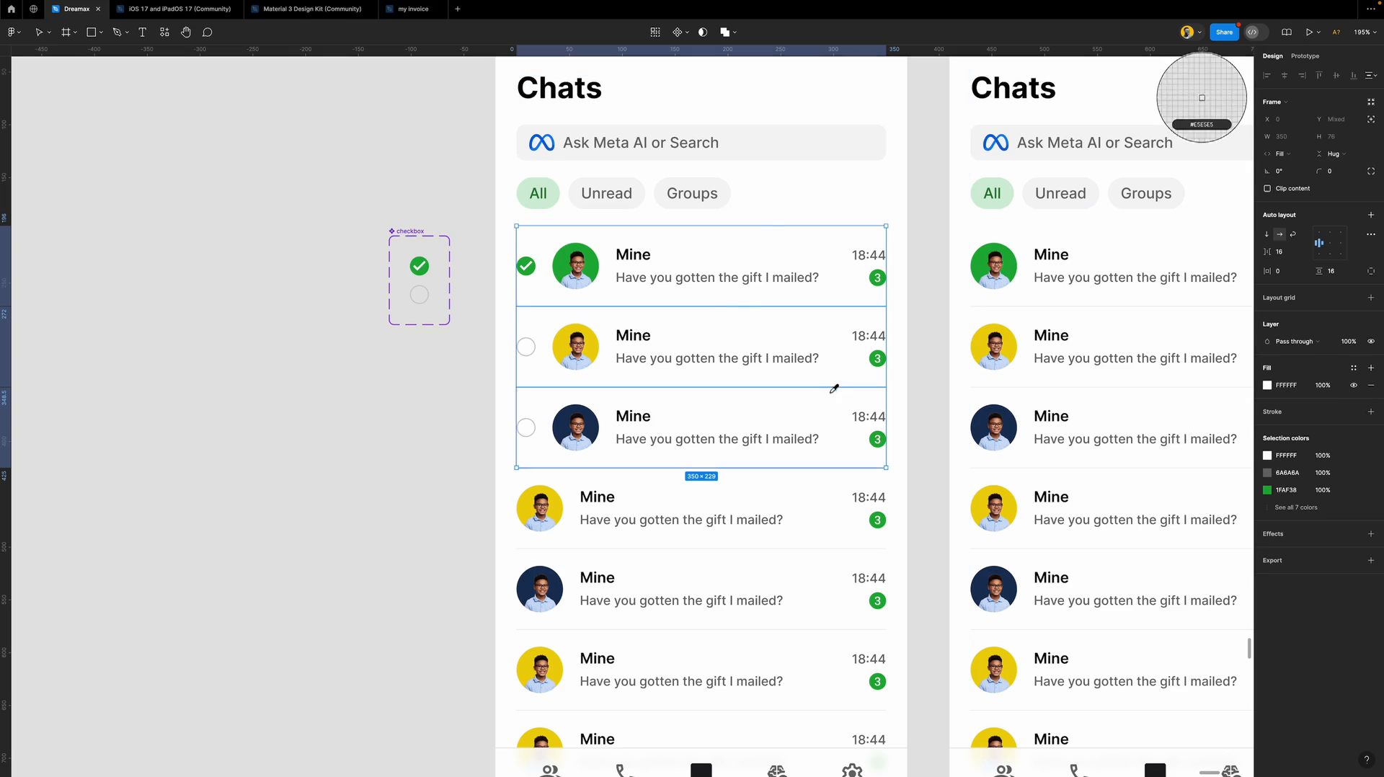
click(812, 134)
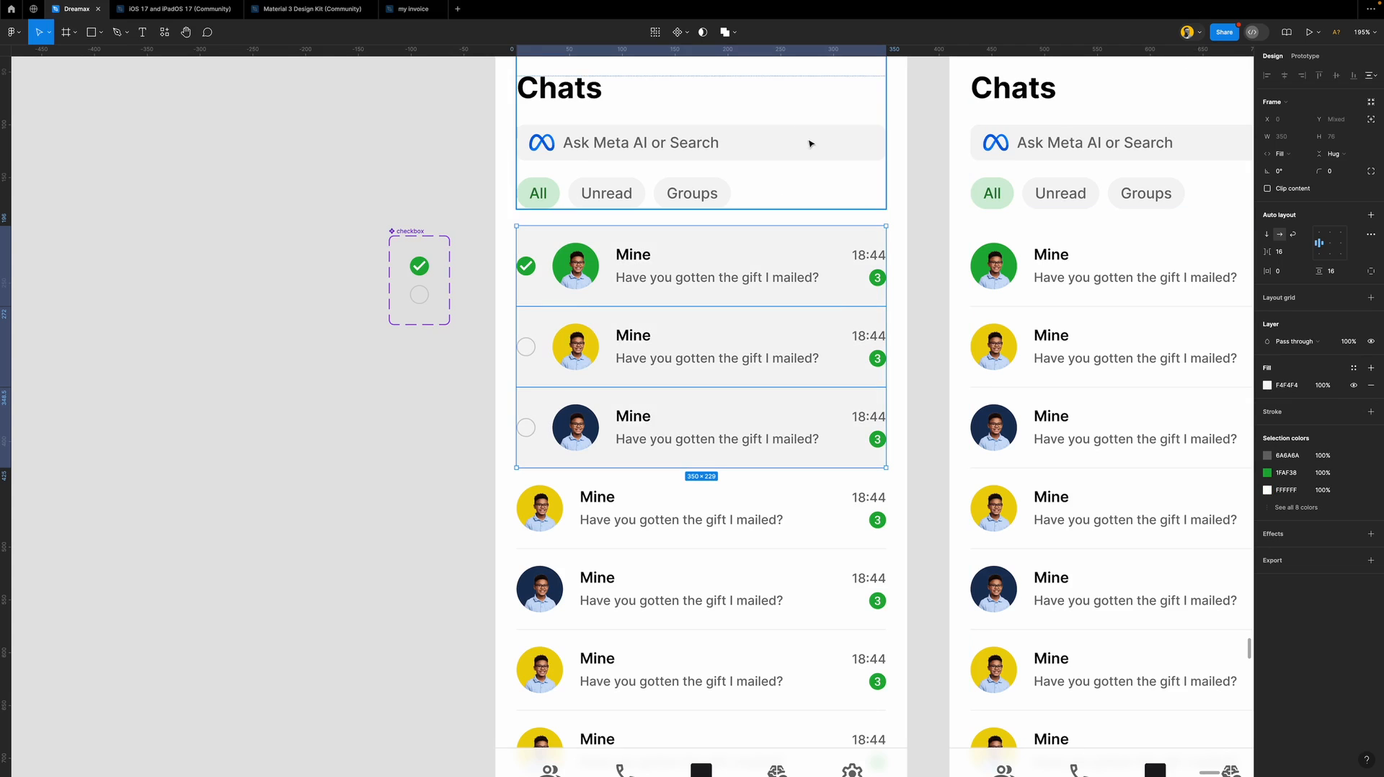
click(1268, 386)
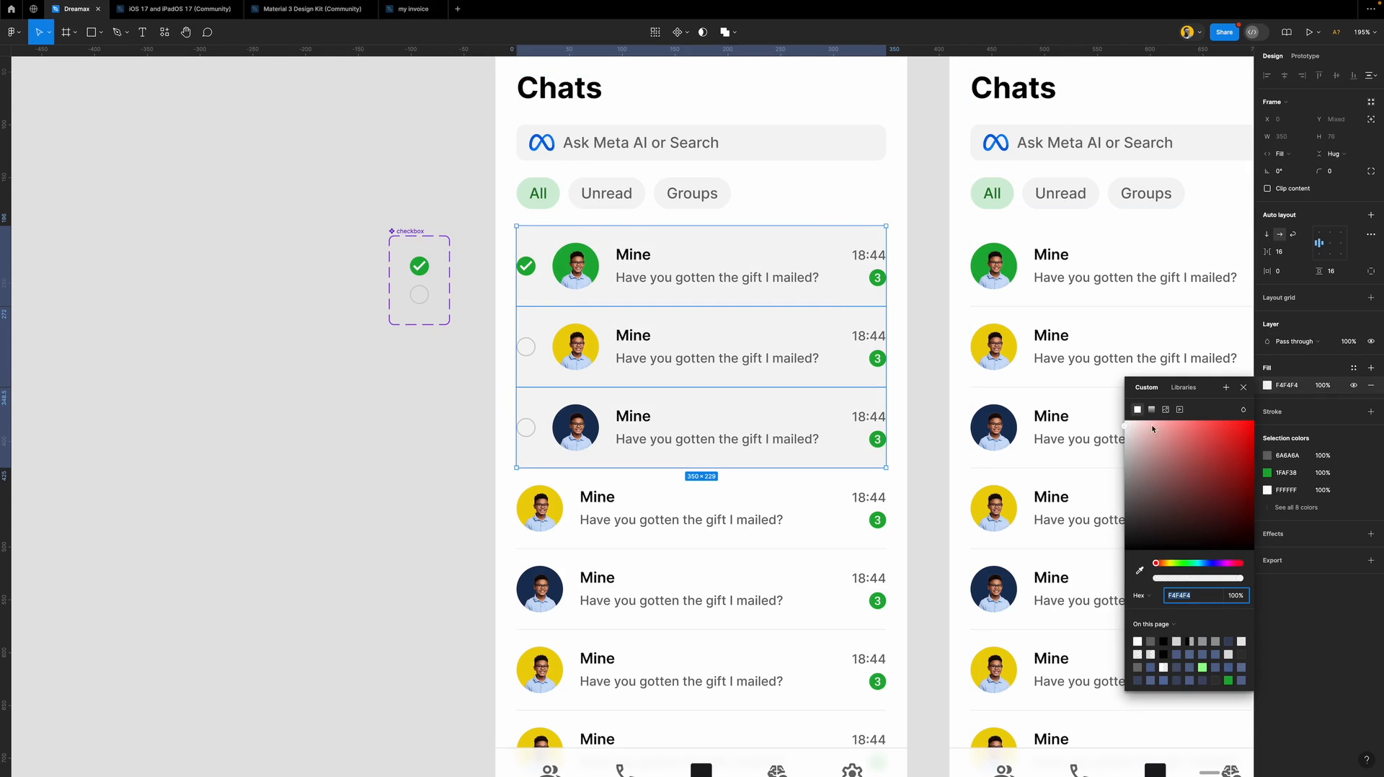
drag(1126, 425, 952, 385)
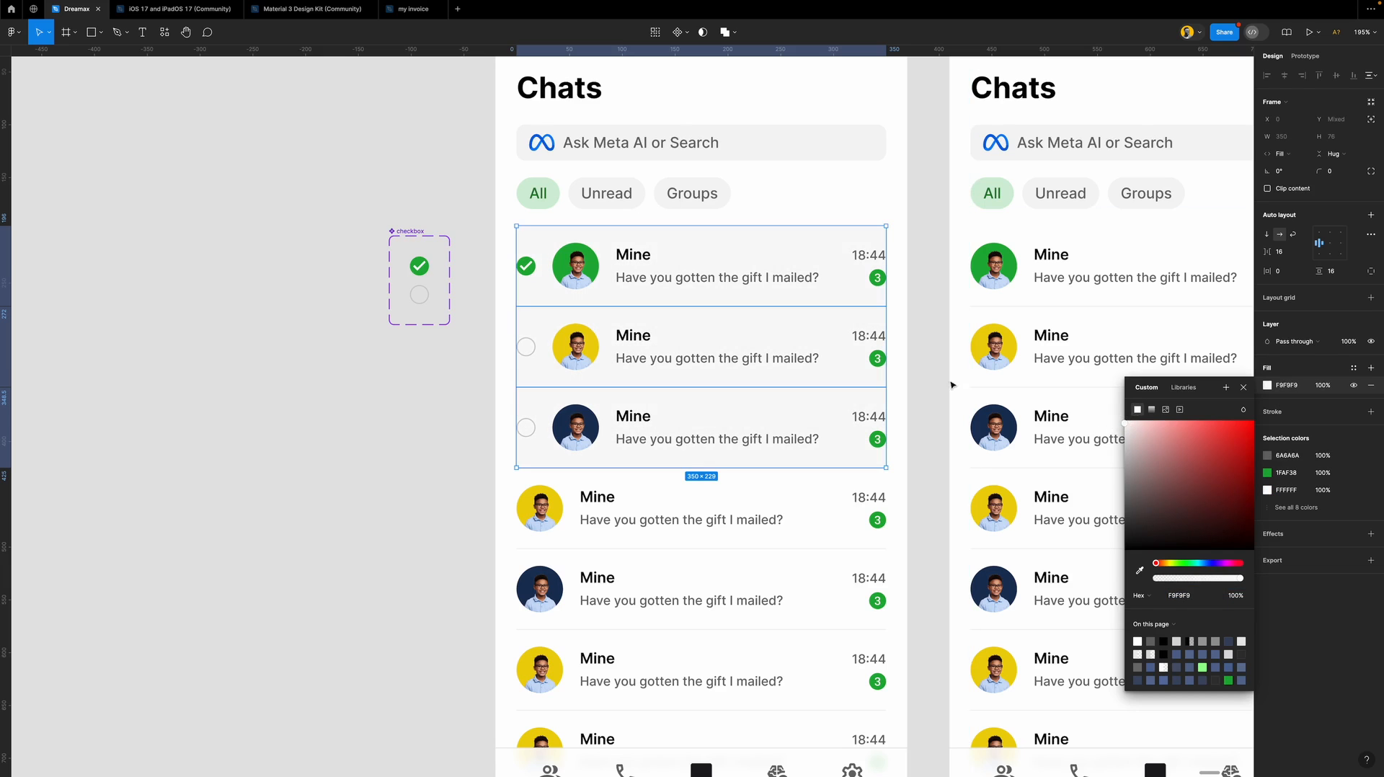
click(1244, 388)
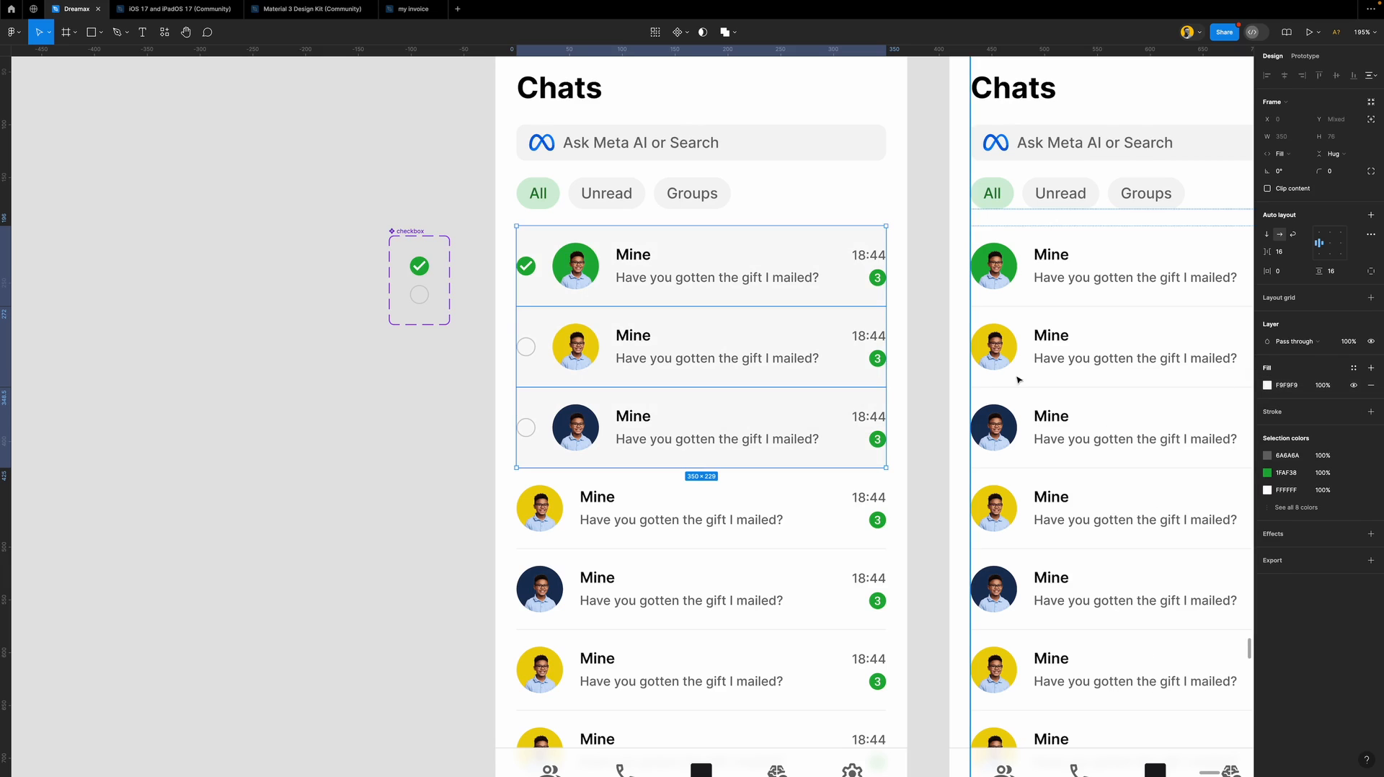
click(916, 337)
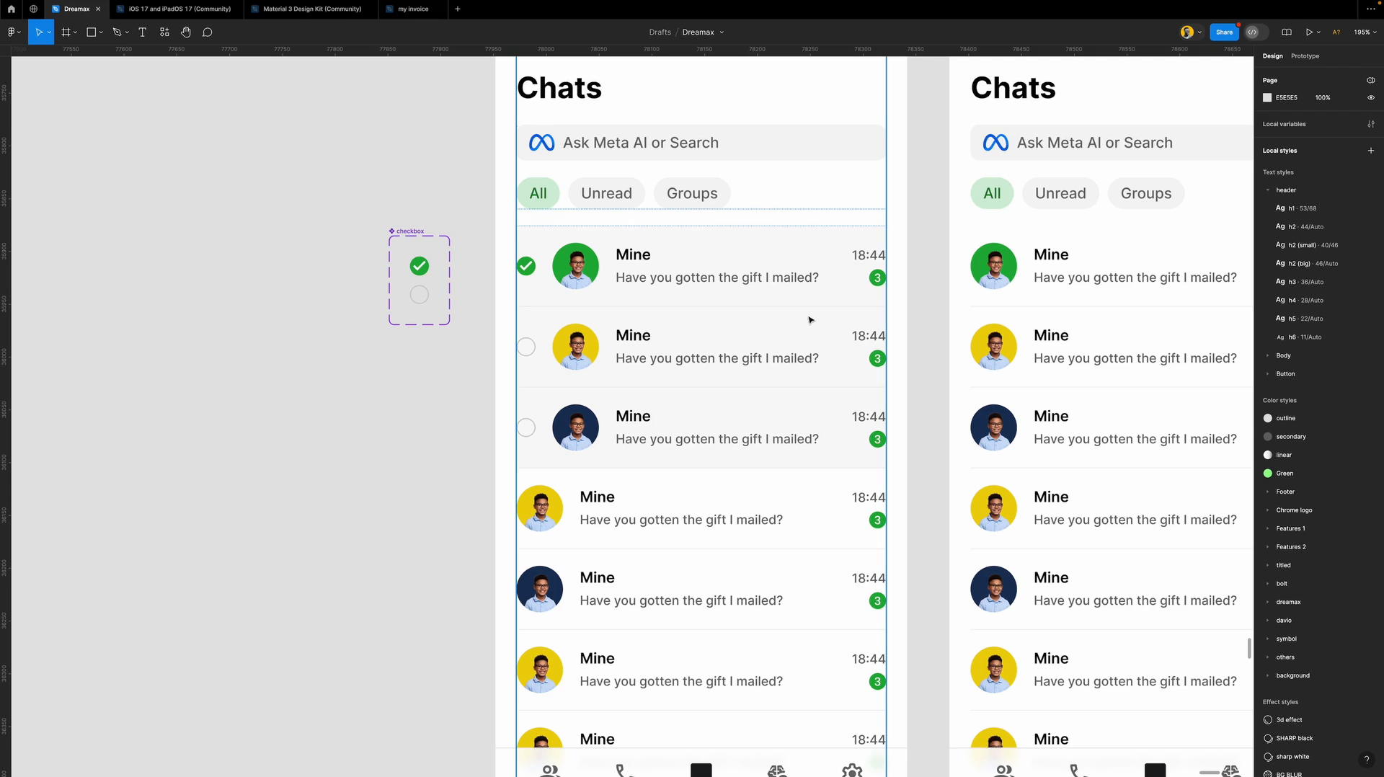
Switch on the checkbox in the second chat row.
double_click(531, 354)
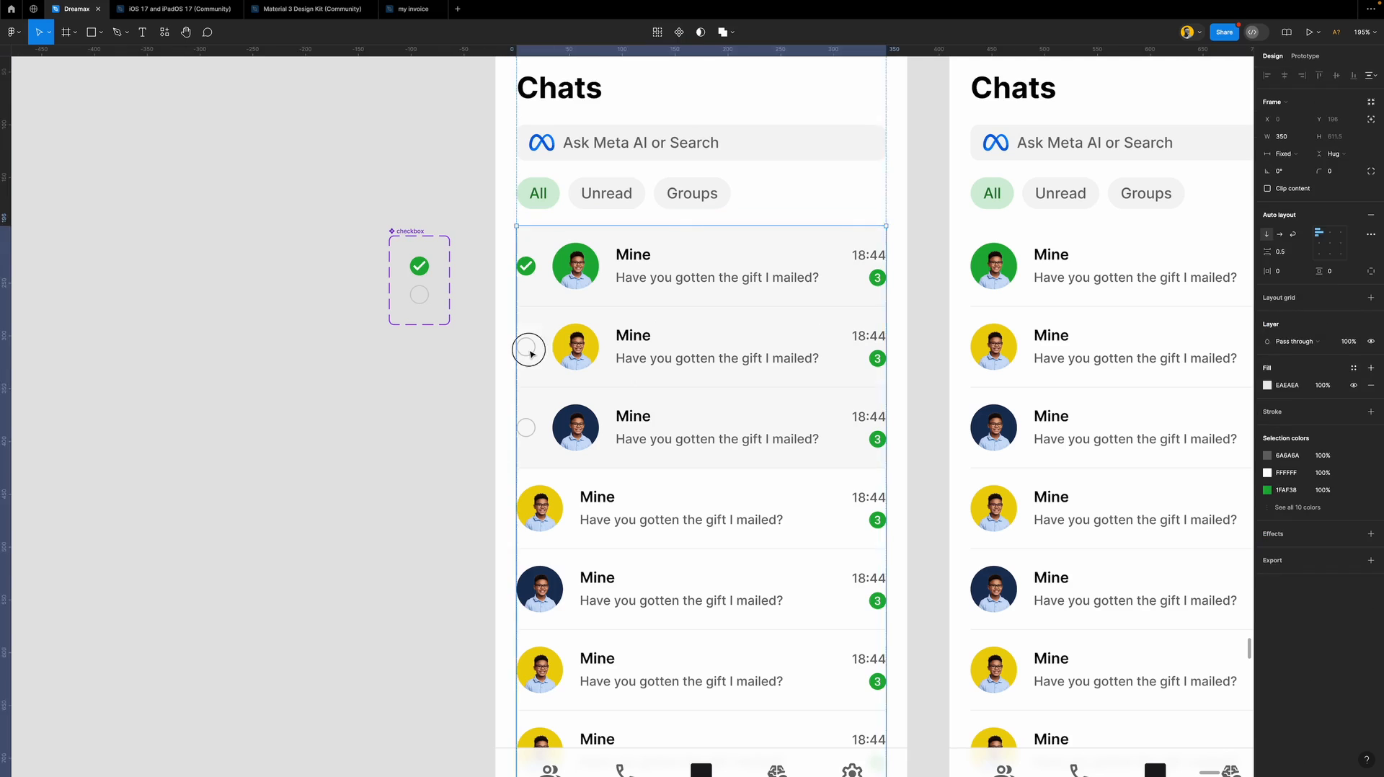
double_click(531, 354)
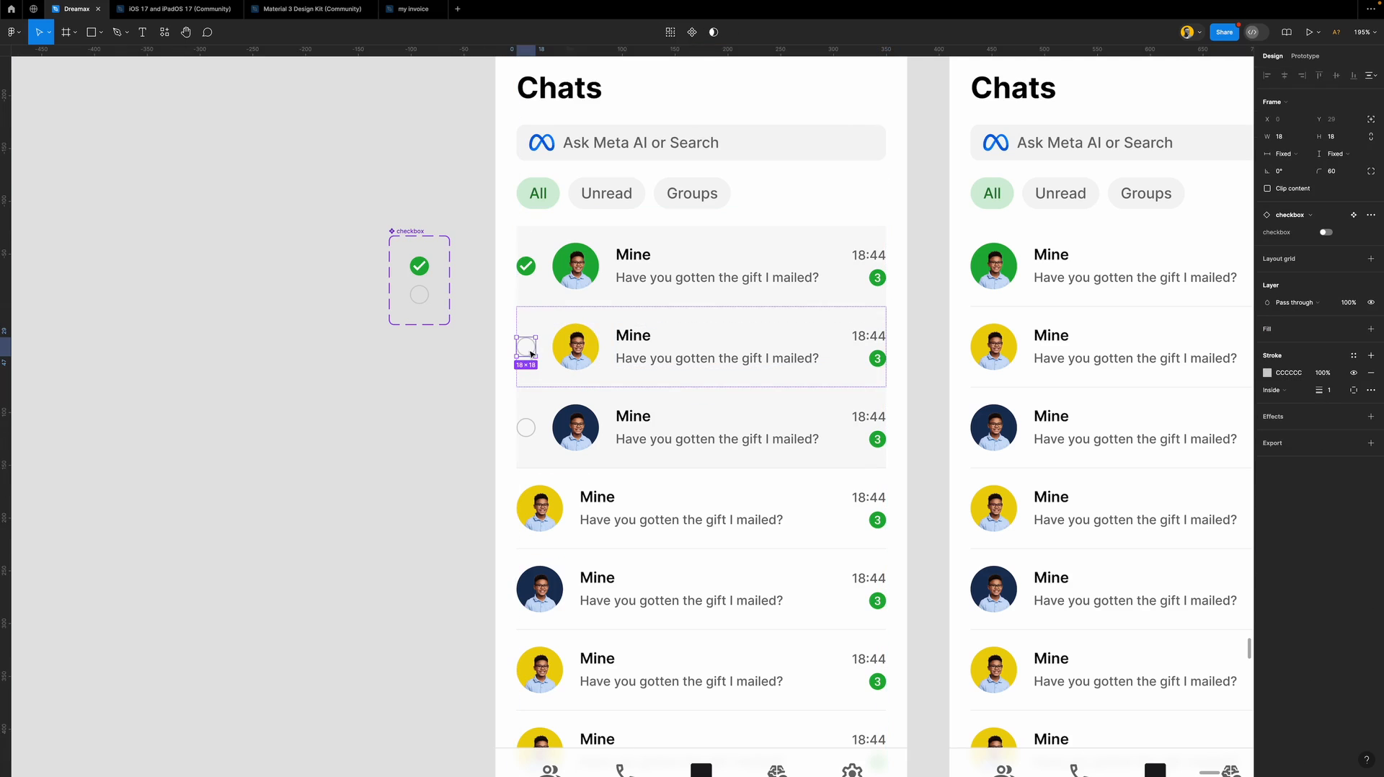
click(1327, 233)
Set the unchecked third chat row's fill to white, FFFFFF, sampled from the screen background.
click(815, 424)
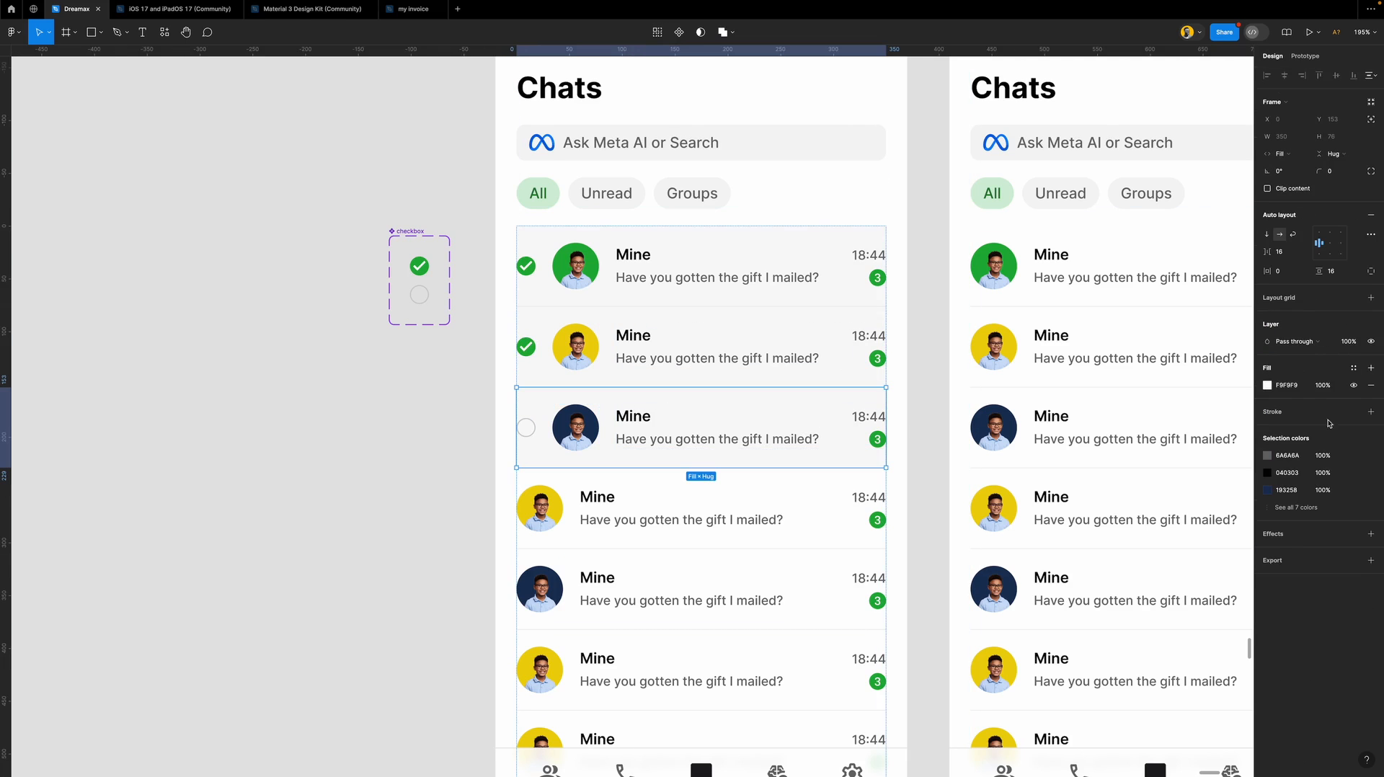
click(1371, 385)
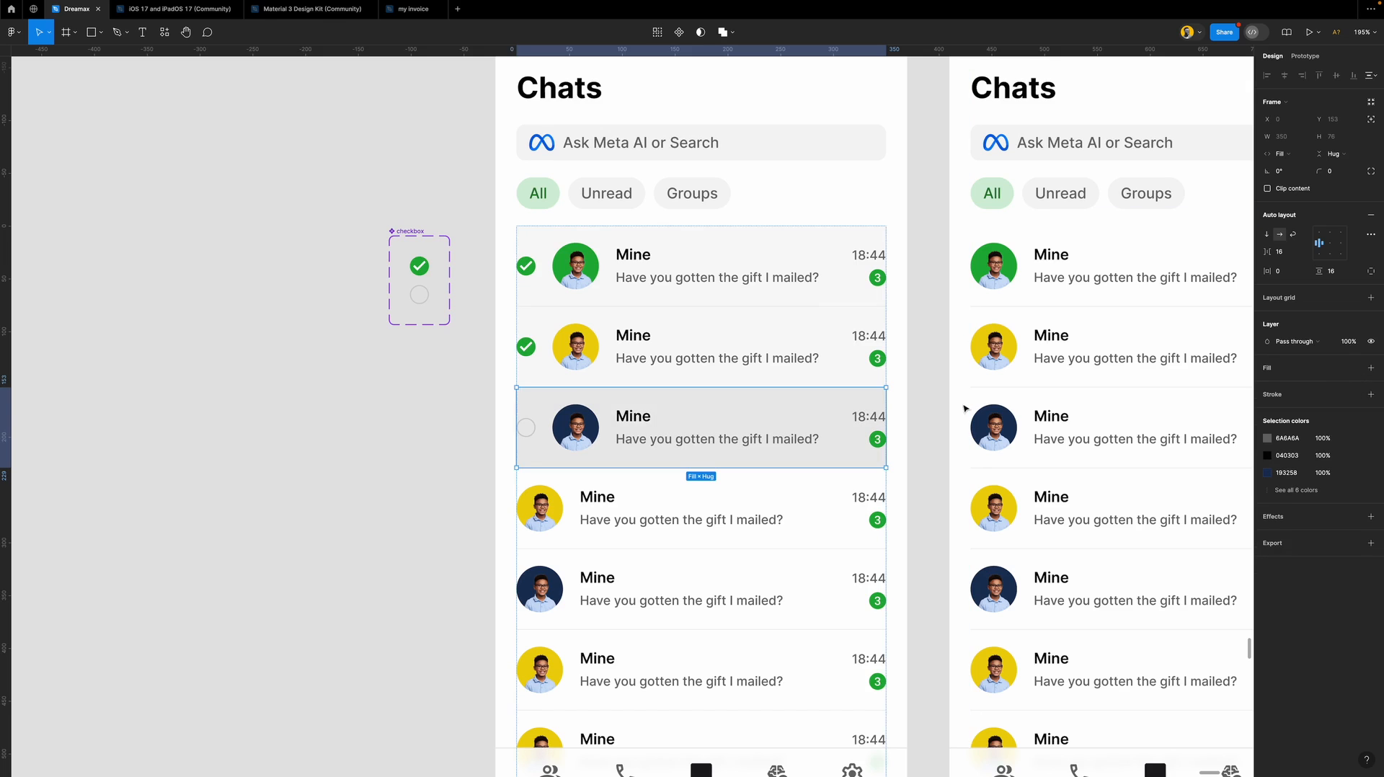
key(ctrl+z)
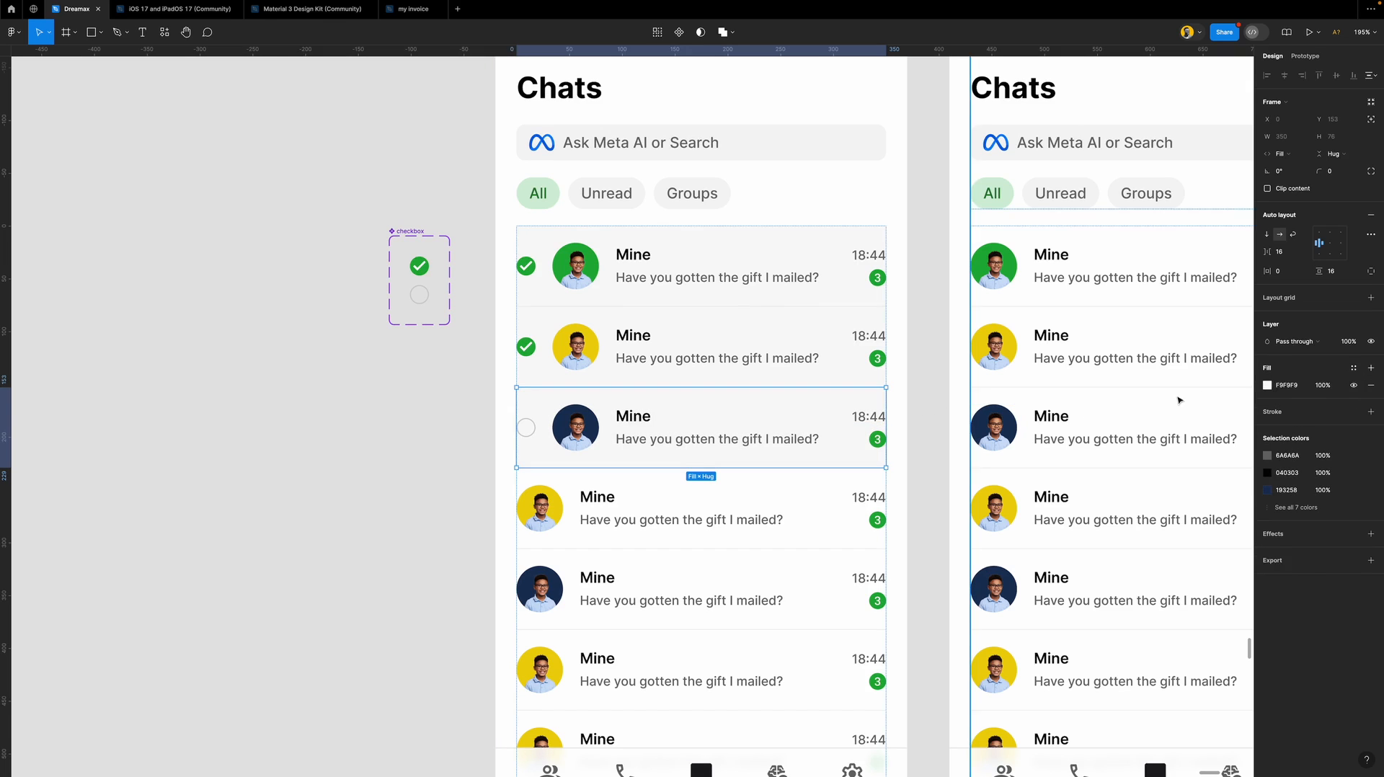
click(1268, 387)
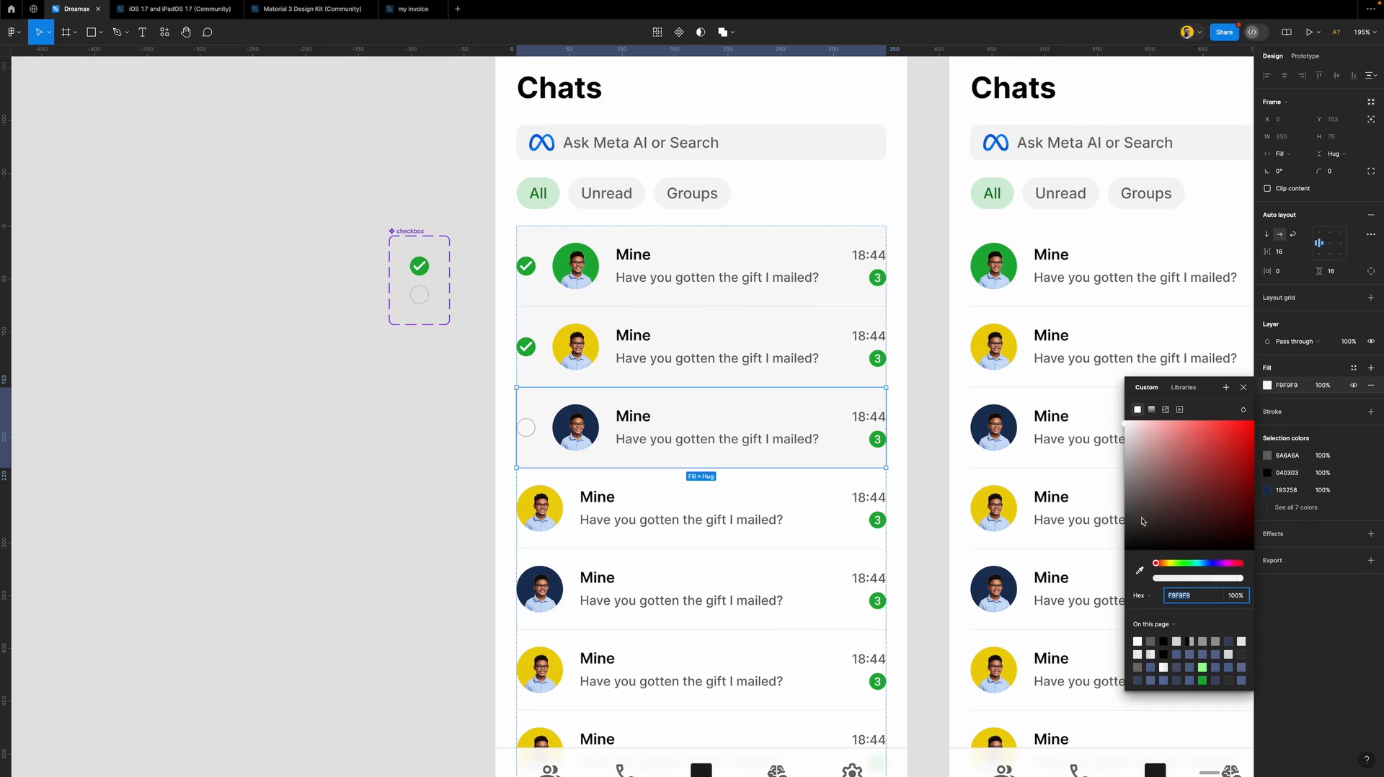
click(1140, 570)
click(884, 198)
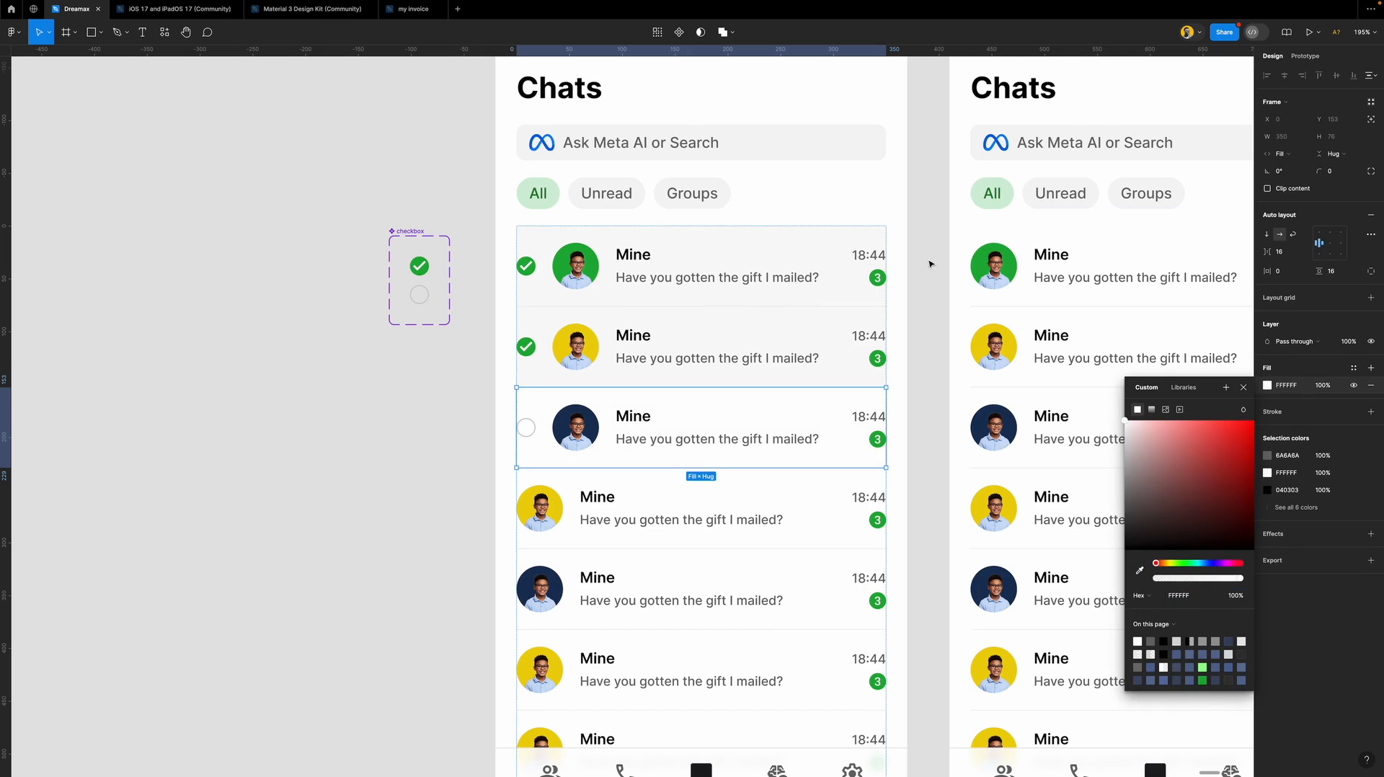
click(936, 275)
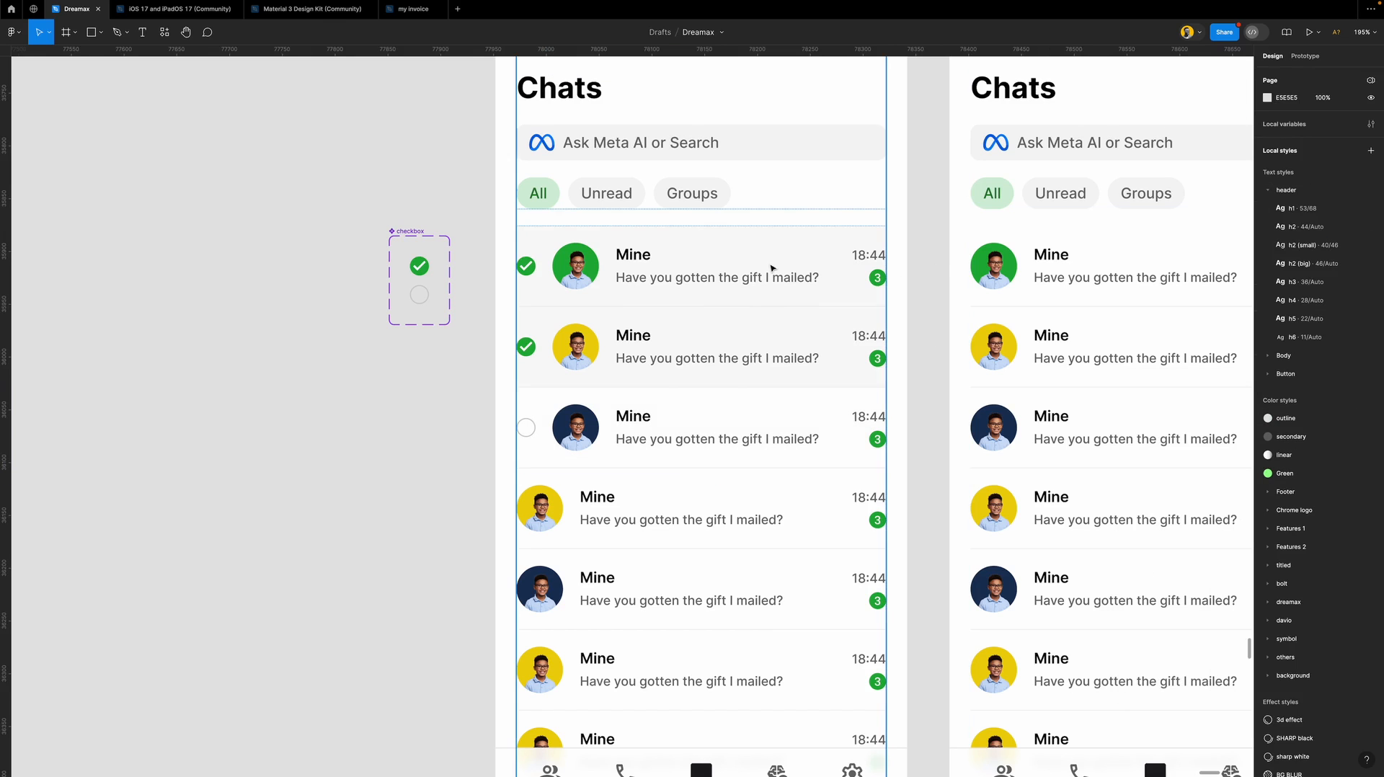
Set the width of the checkbox screen's main content frame to 390 and centre it horizontally on the screen.
scroll(657, 303, down, 3)
scroll(657, 303, down, 1)
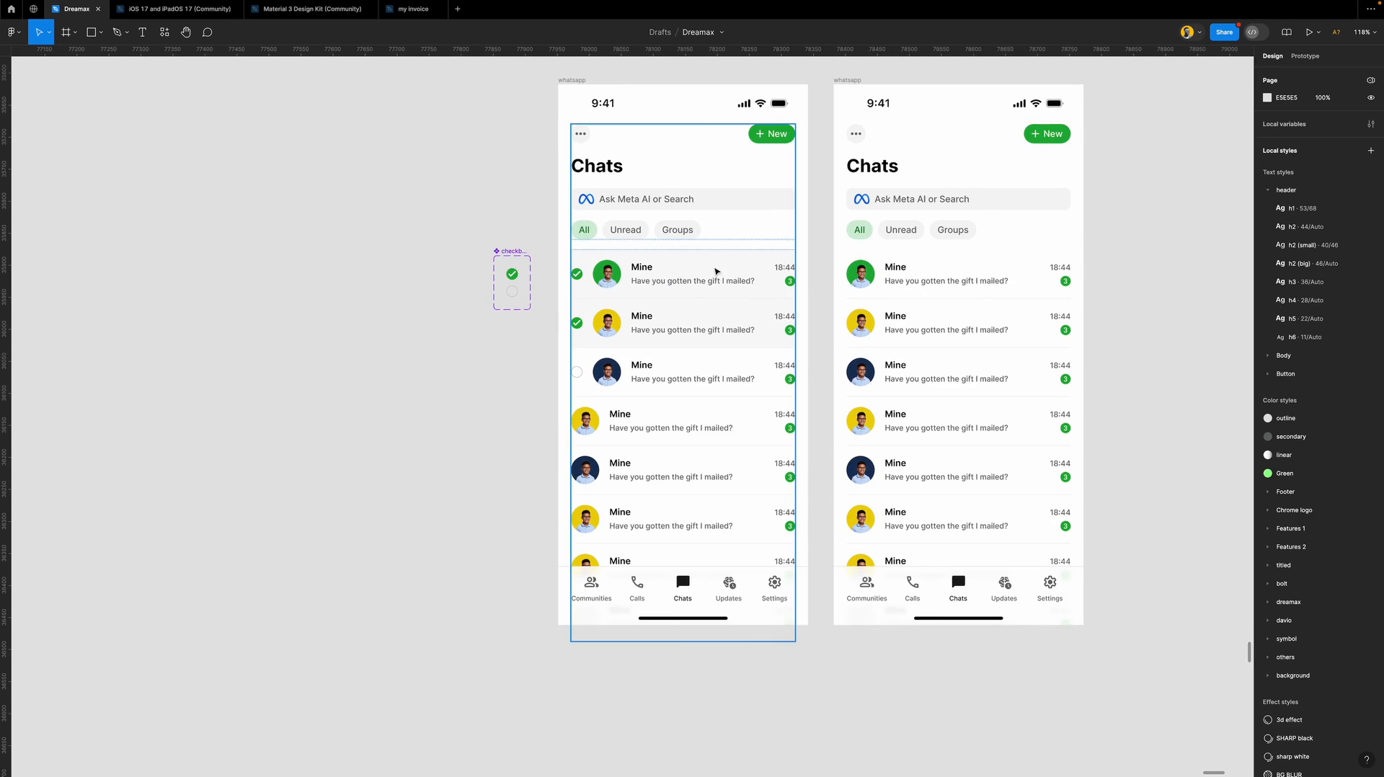
click(736, 249)
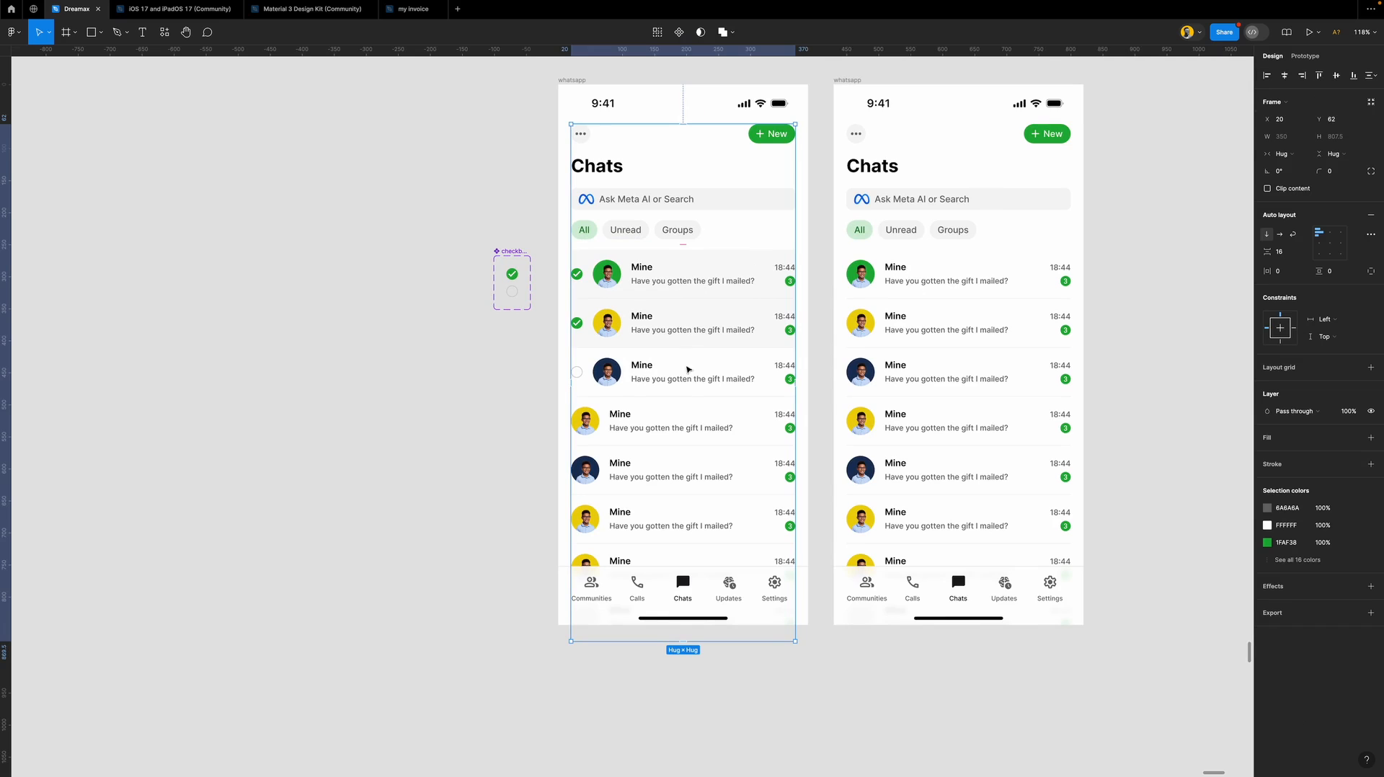
scroll(682, 321, up, 1)
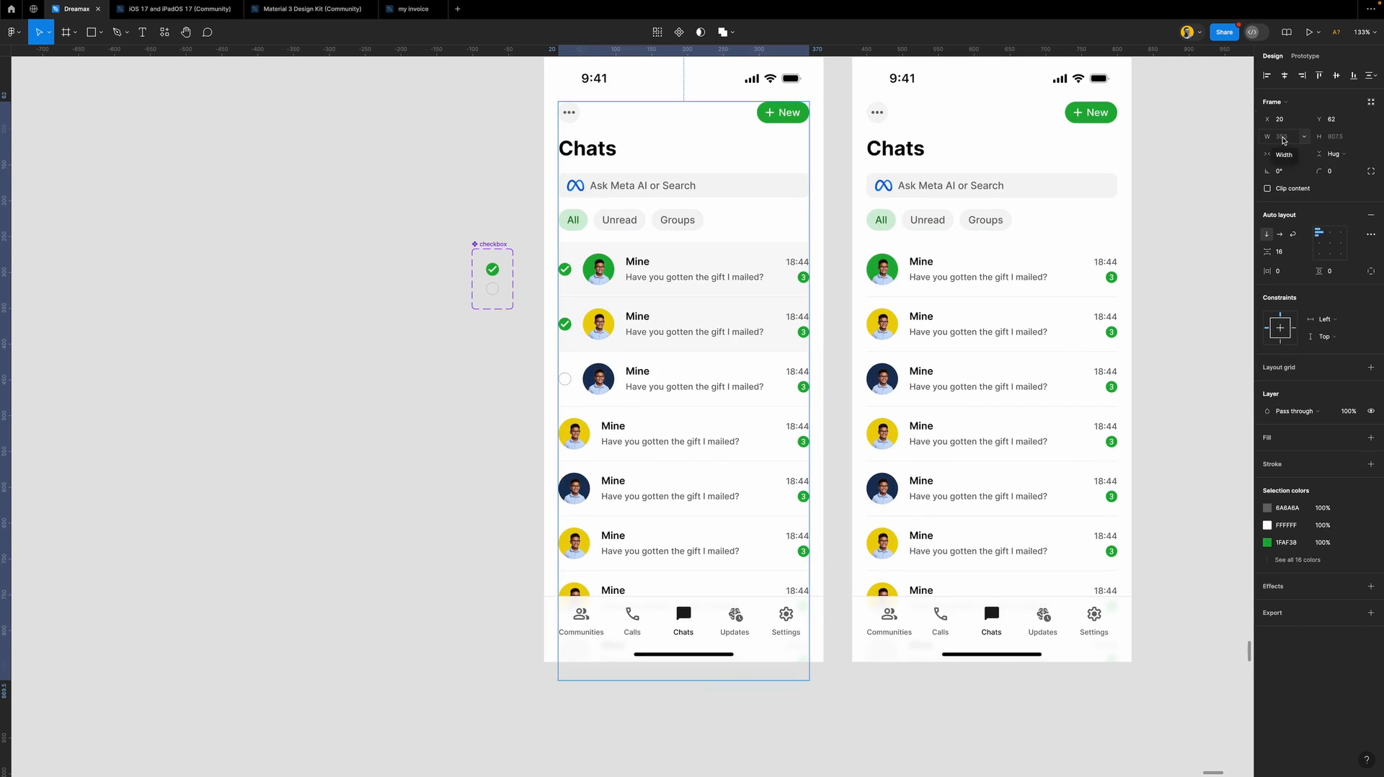
click(1283, 140)
text(390)
key(Return)
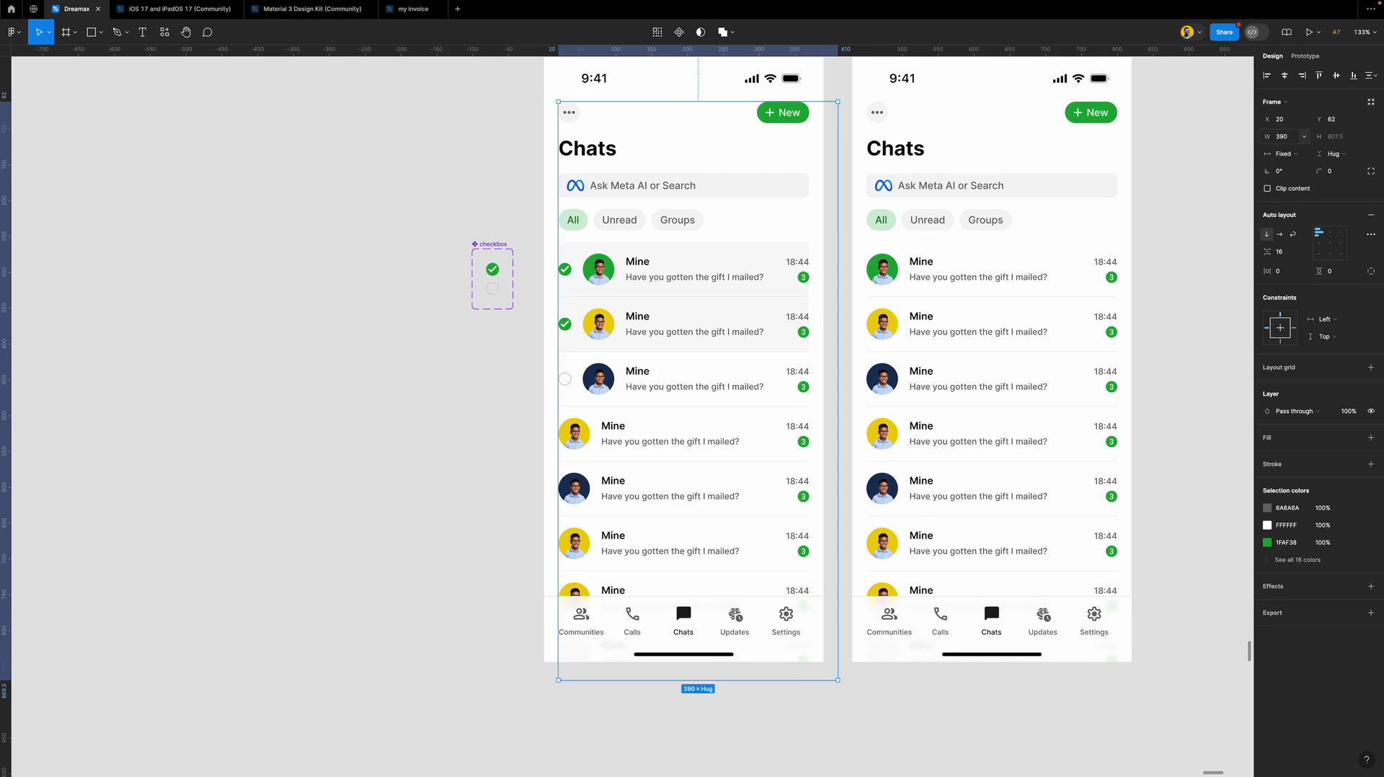
click(1286, 75)
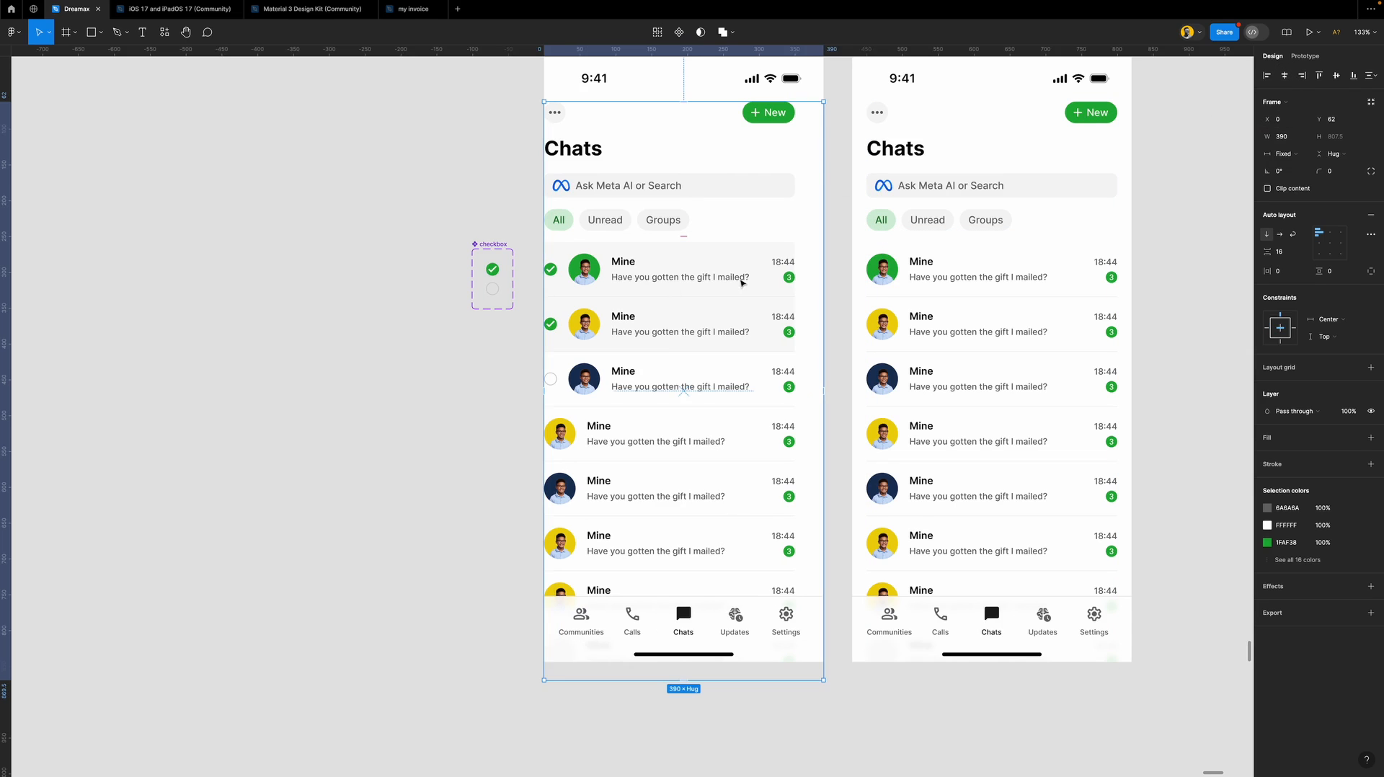
Make the chat list frame's width fill its container.
click(751, 273)
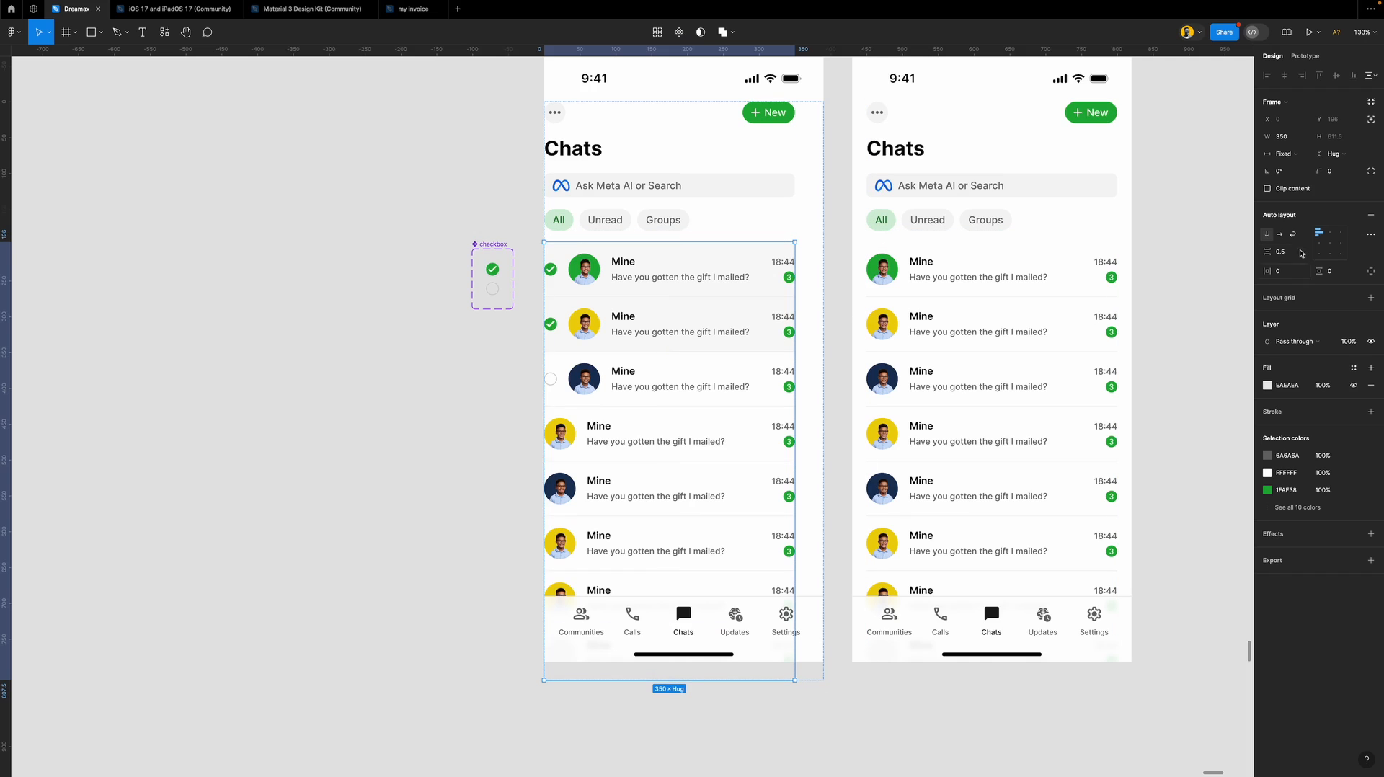
click(1287, 153)
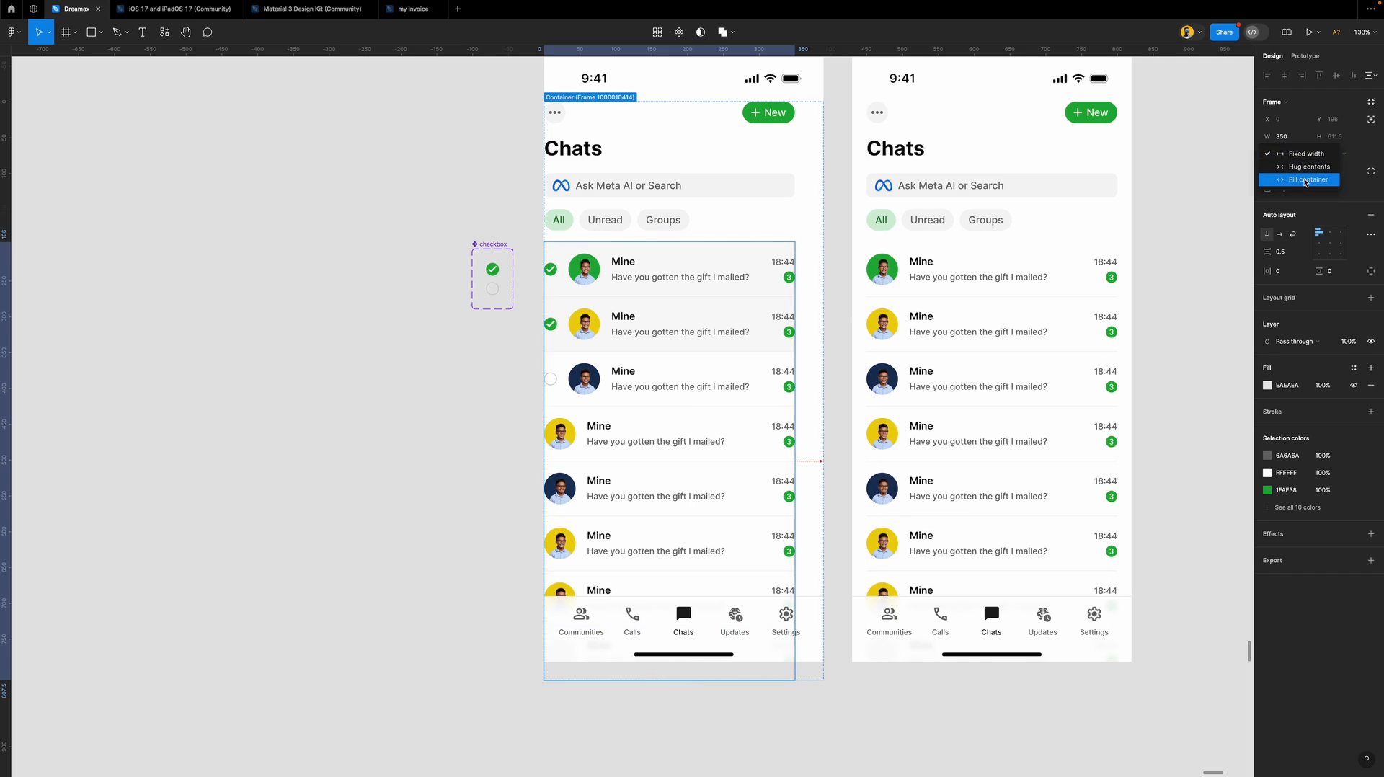
click(1306, 180)
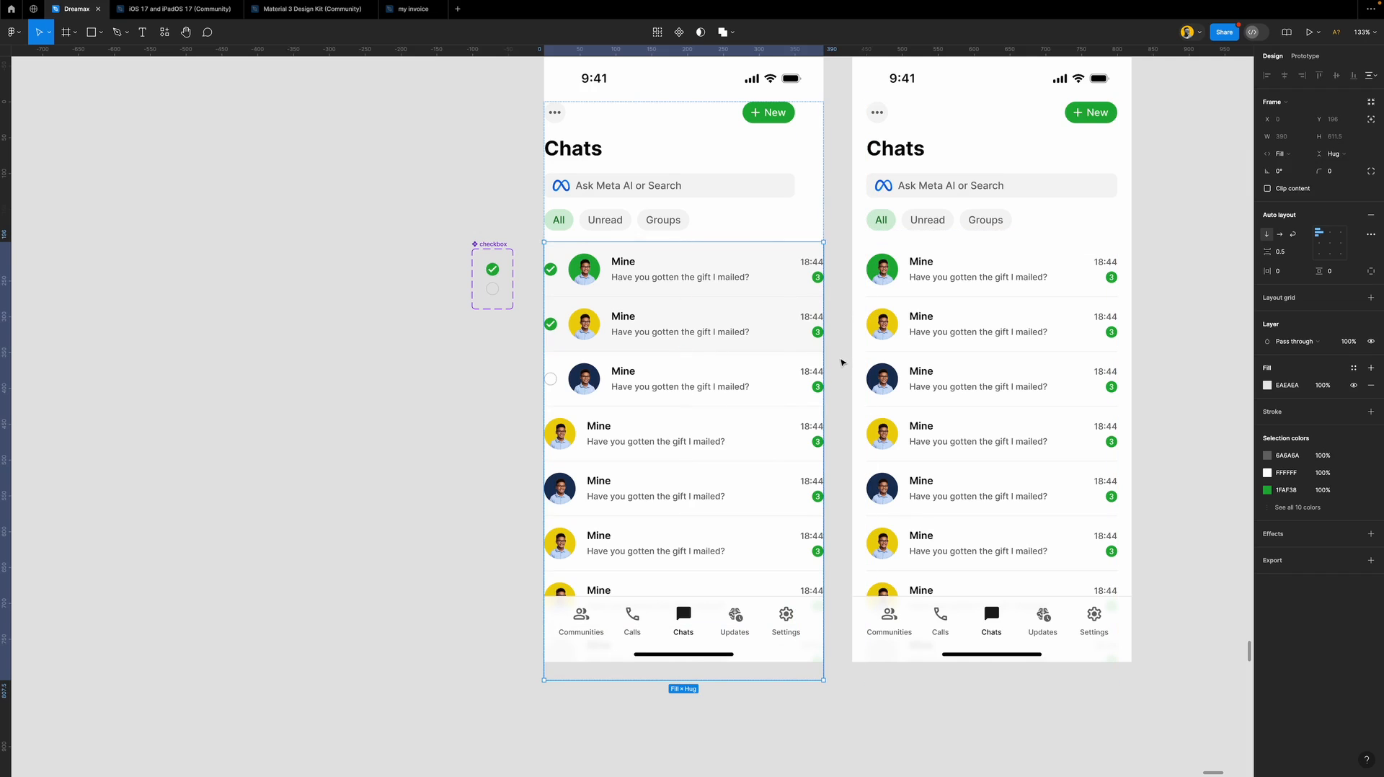
Select all the chat rows inside the list frame.
key(Return)
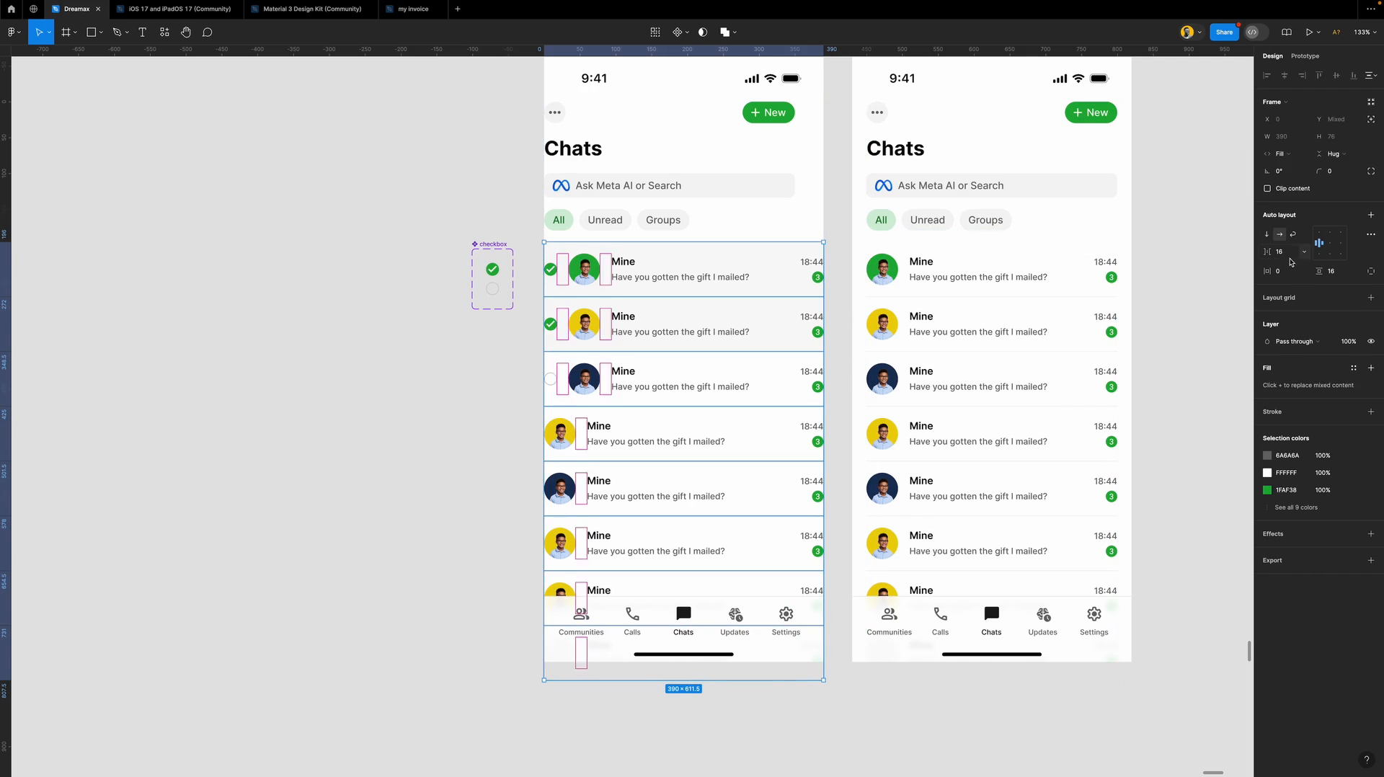